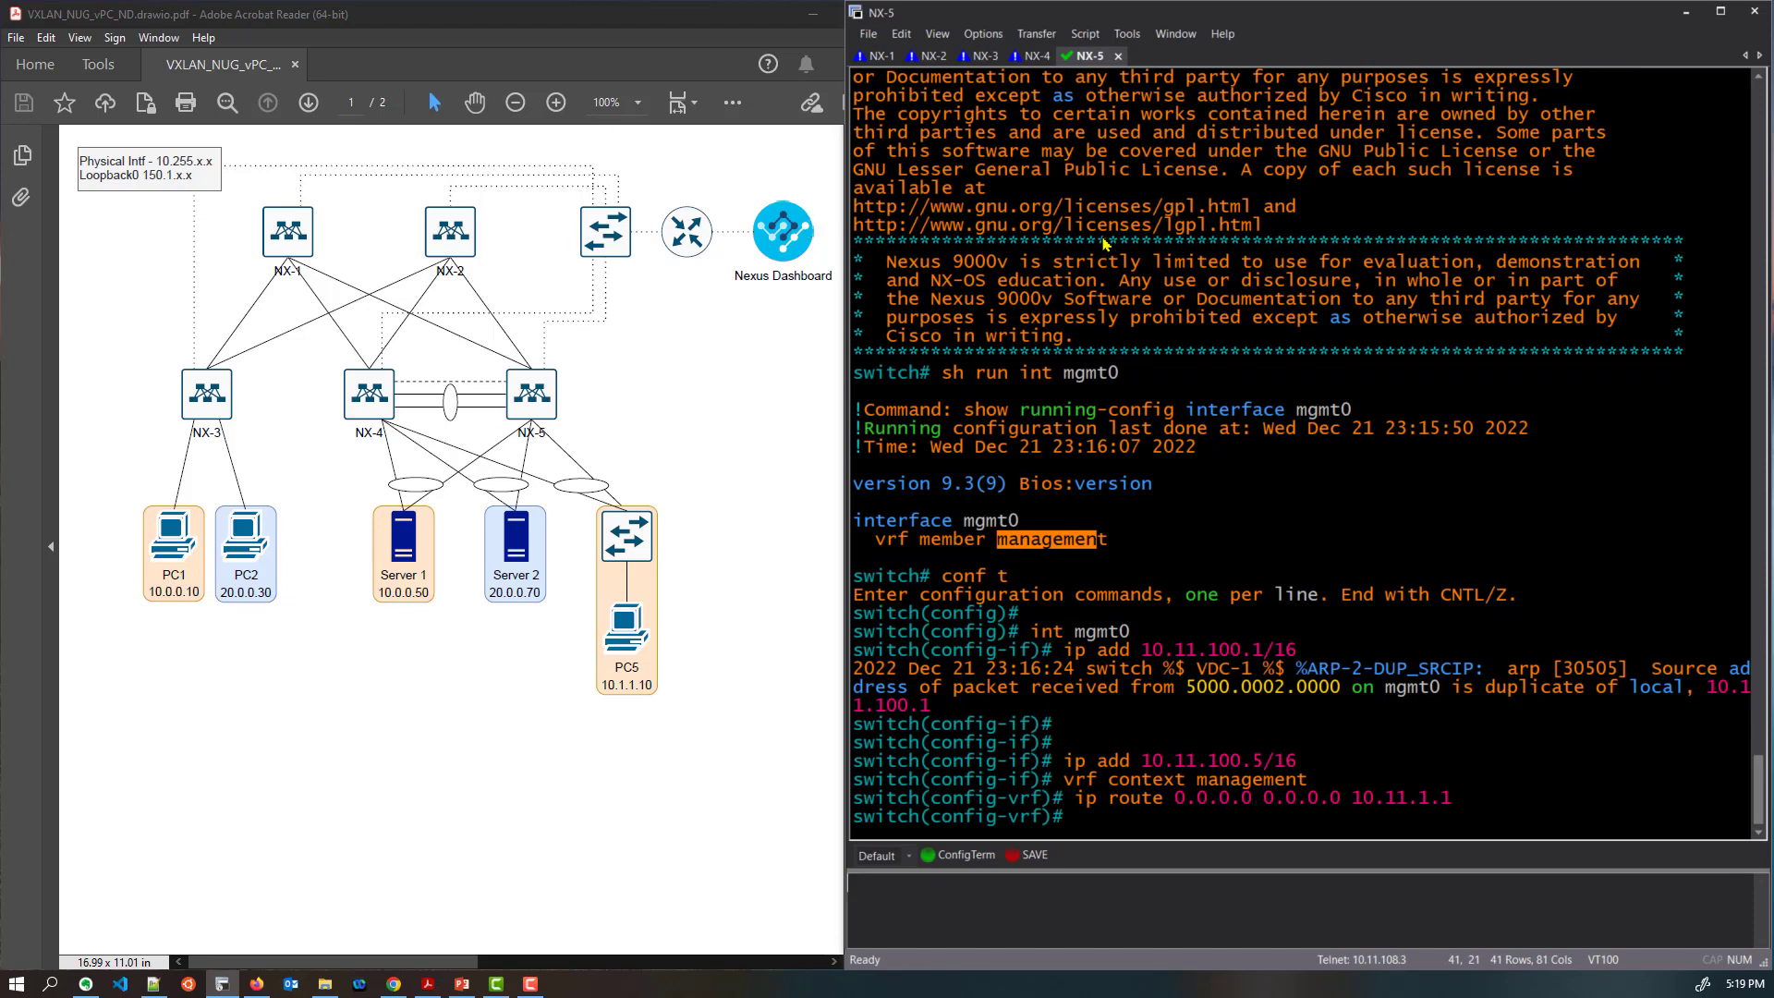
# Set the hostname to NX-1 by sending the hostname command to all the open switch sessions at once
pyautogui.click(883, 56)
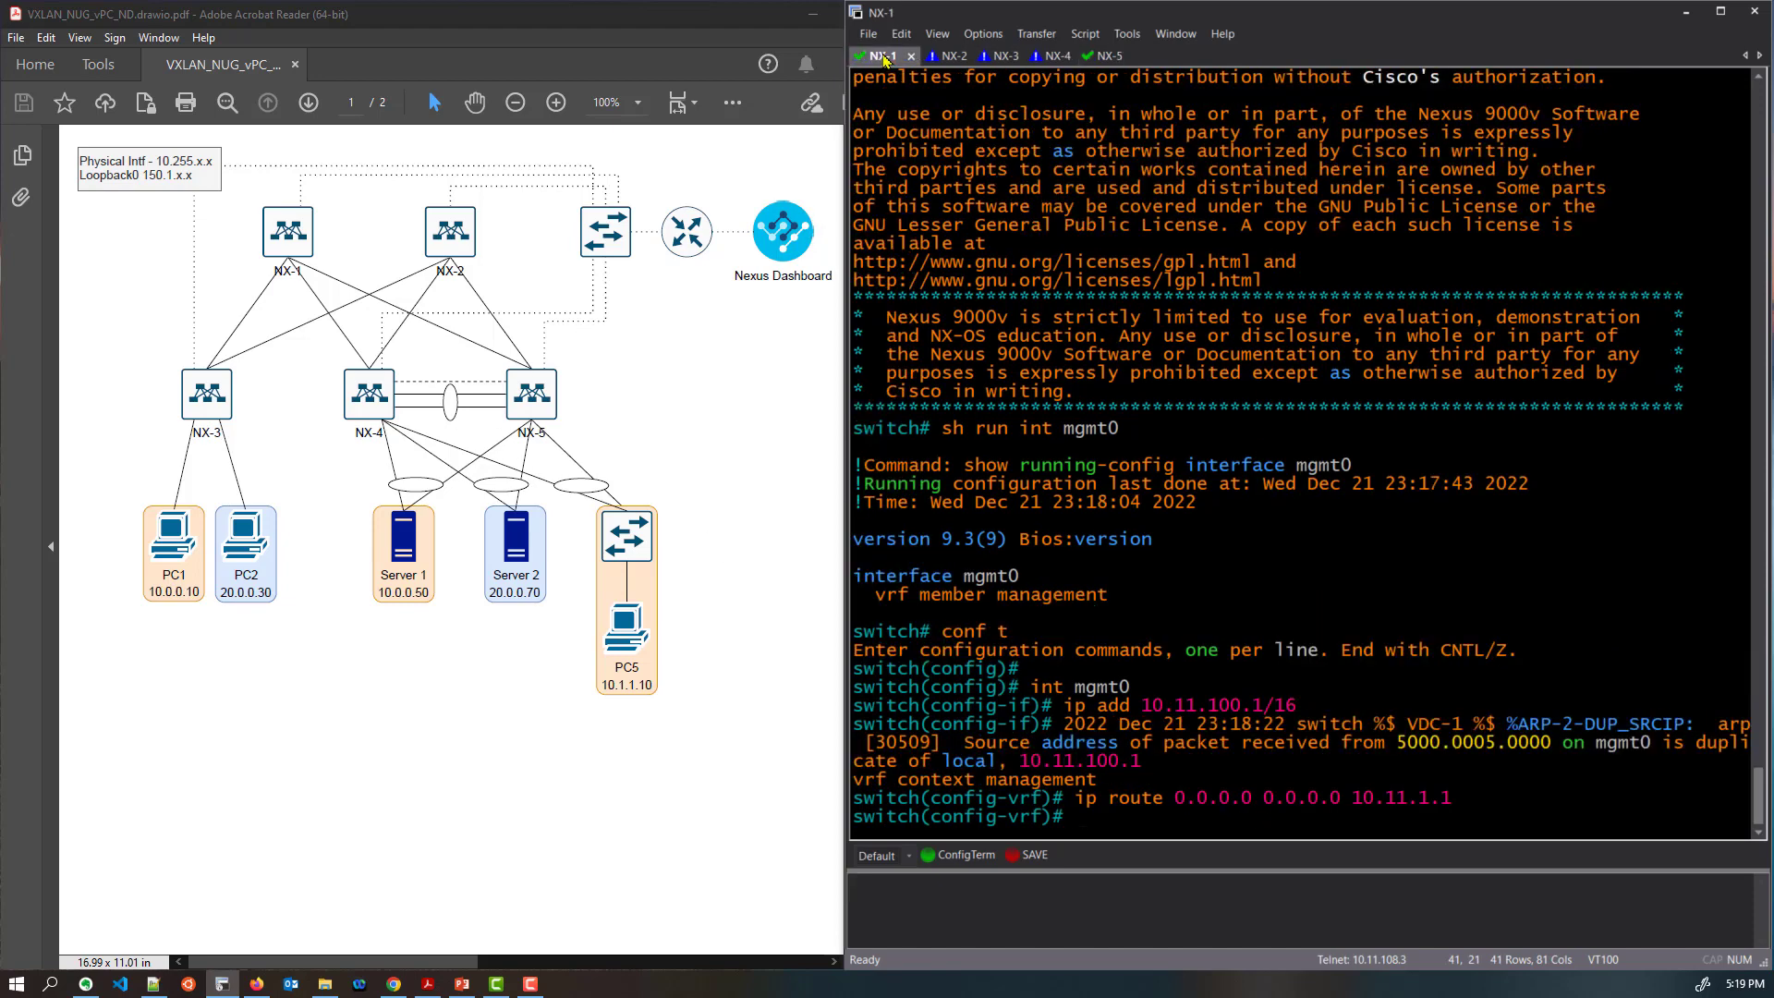
pyautogui.click(1016, 924)
pyautogui.press('Return')
pyautogui.write('hostname NX')
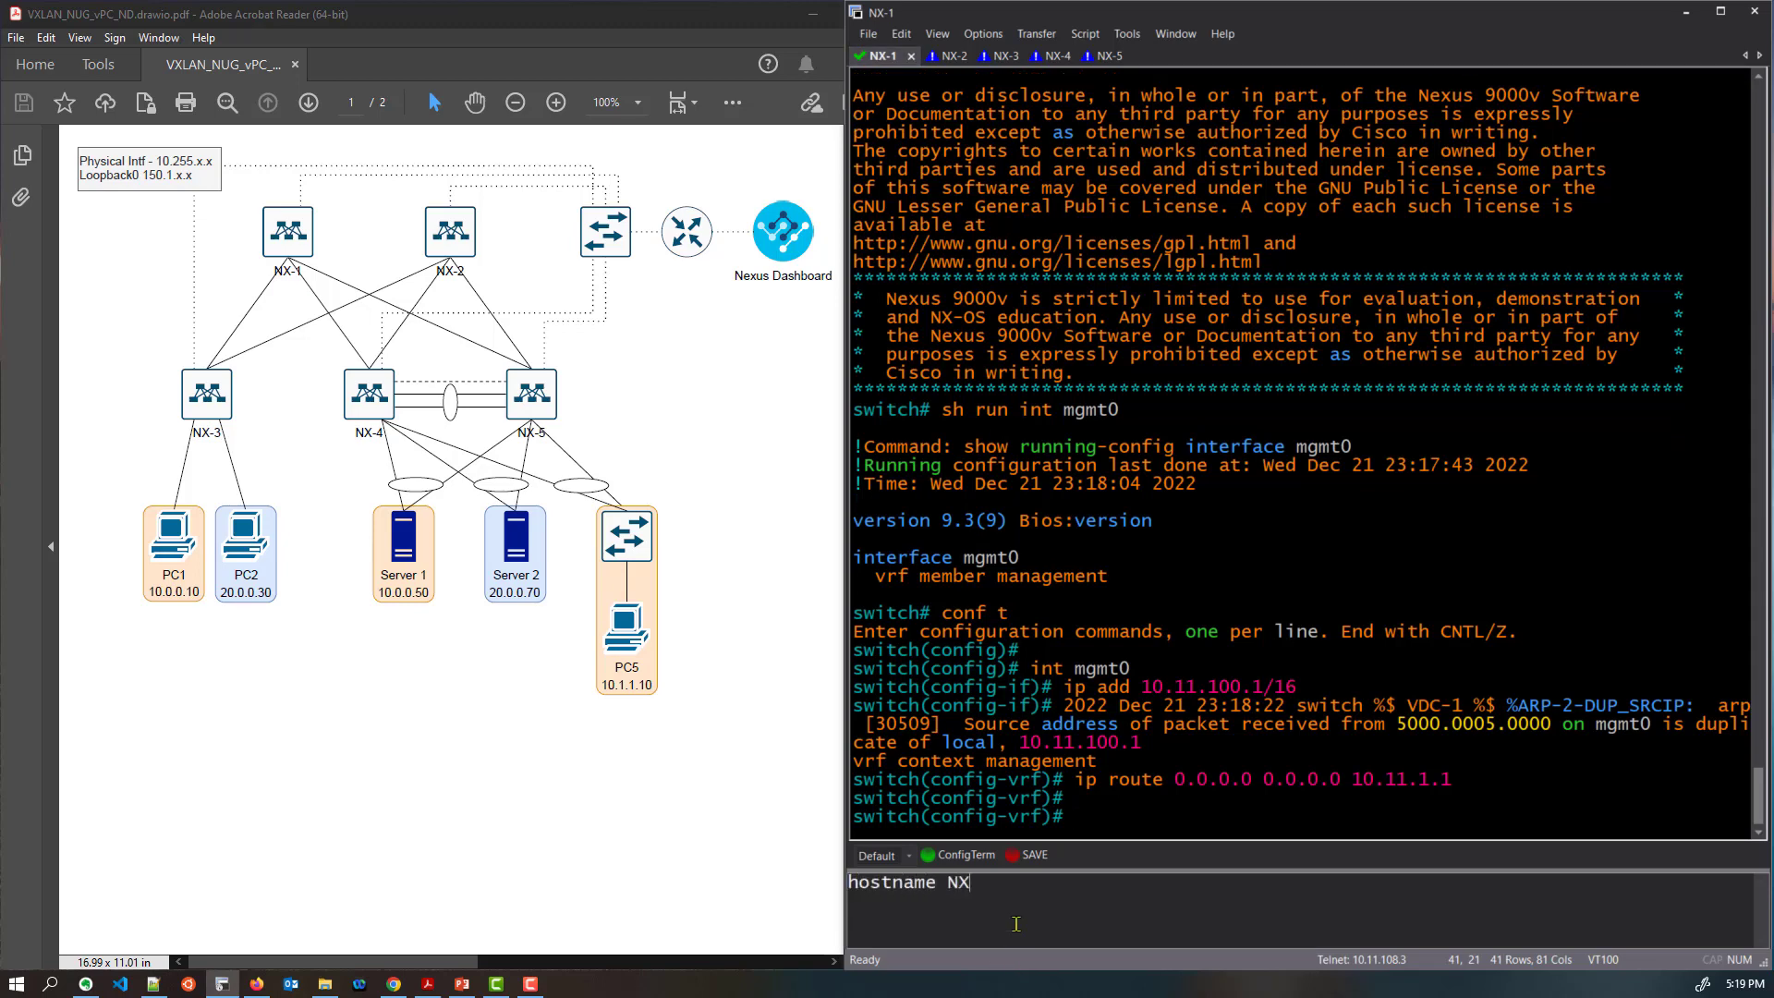
pyautogui.write('-1')
pyautogui.press('Return')
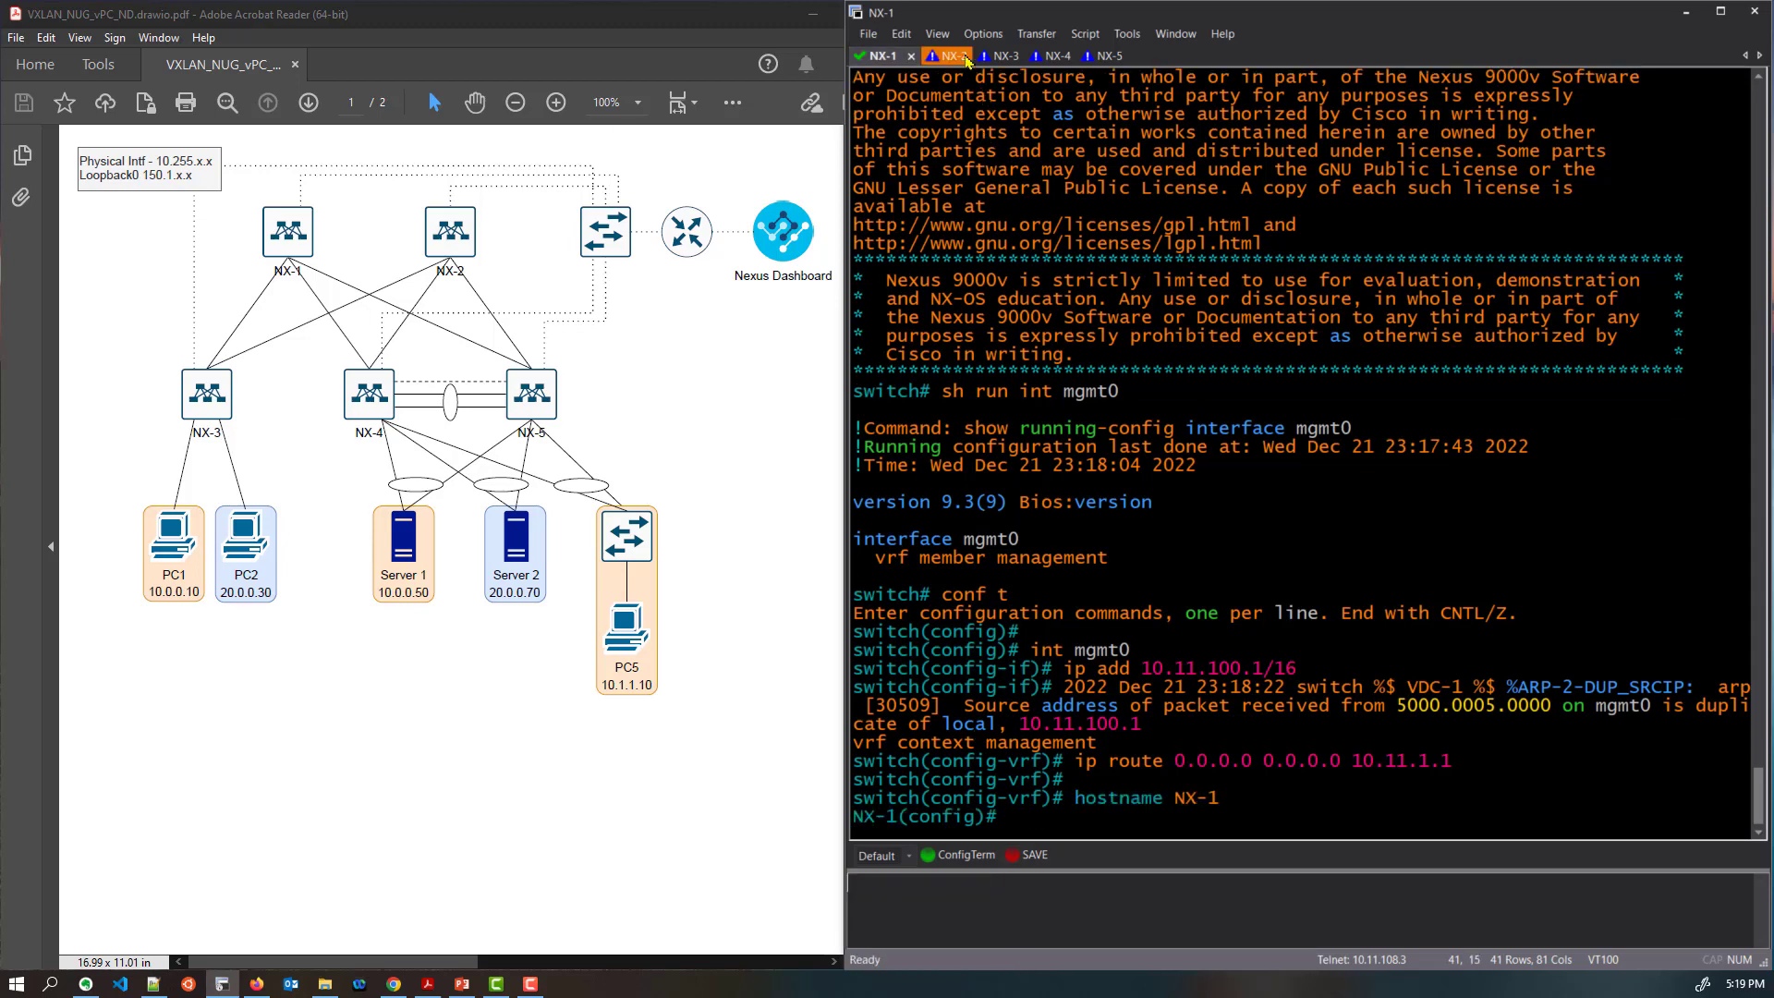
# Change the second switch's hostname to NX-2 in its own session
pyautogui.click(953, 59)
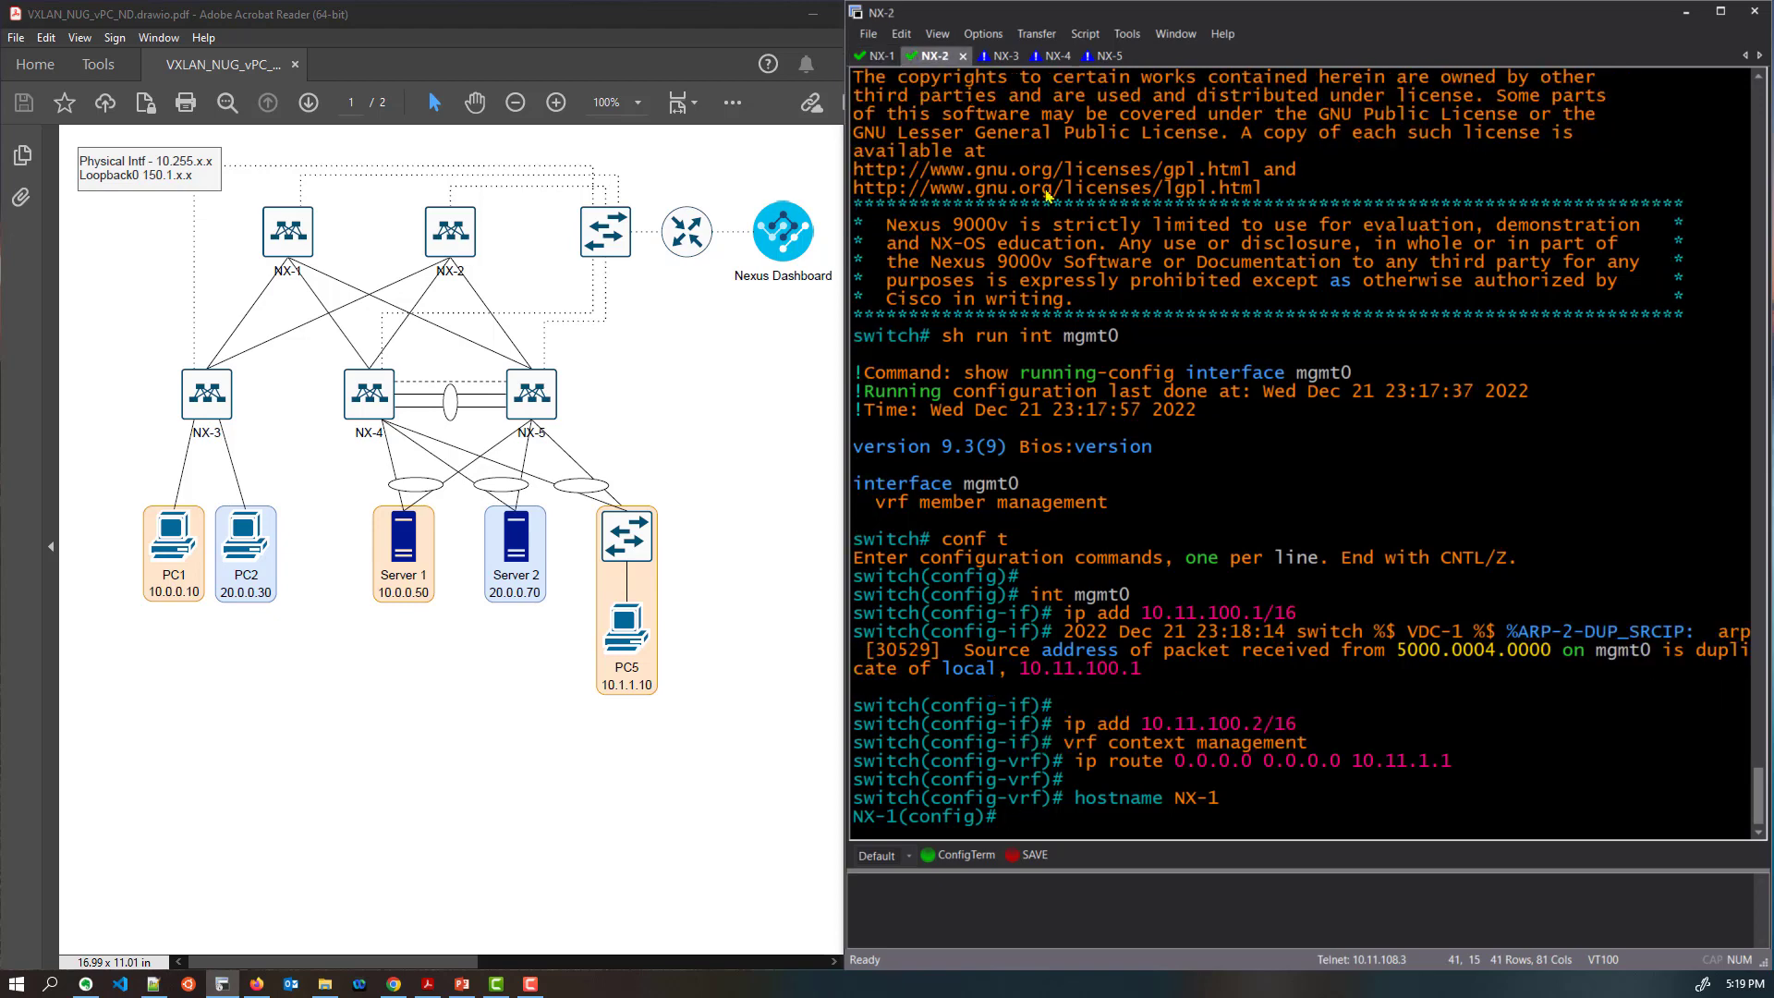
pyautogui.press('Up')
pyautogui.press('BackSpace')
pyautogui.write('2')
pyautogui.press('Return')
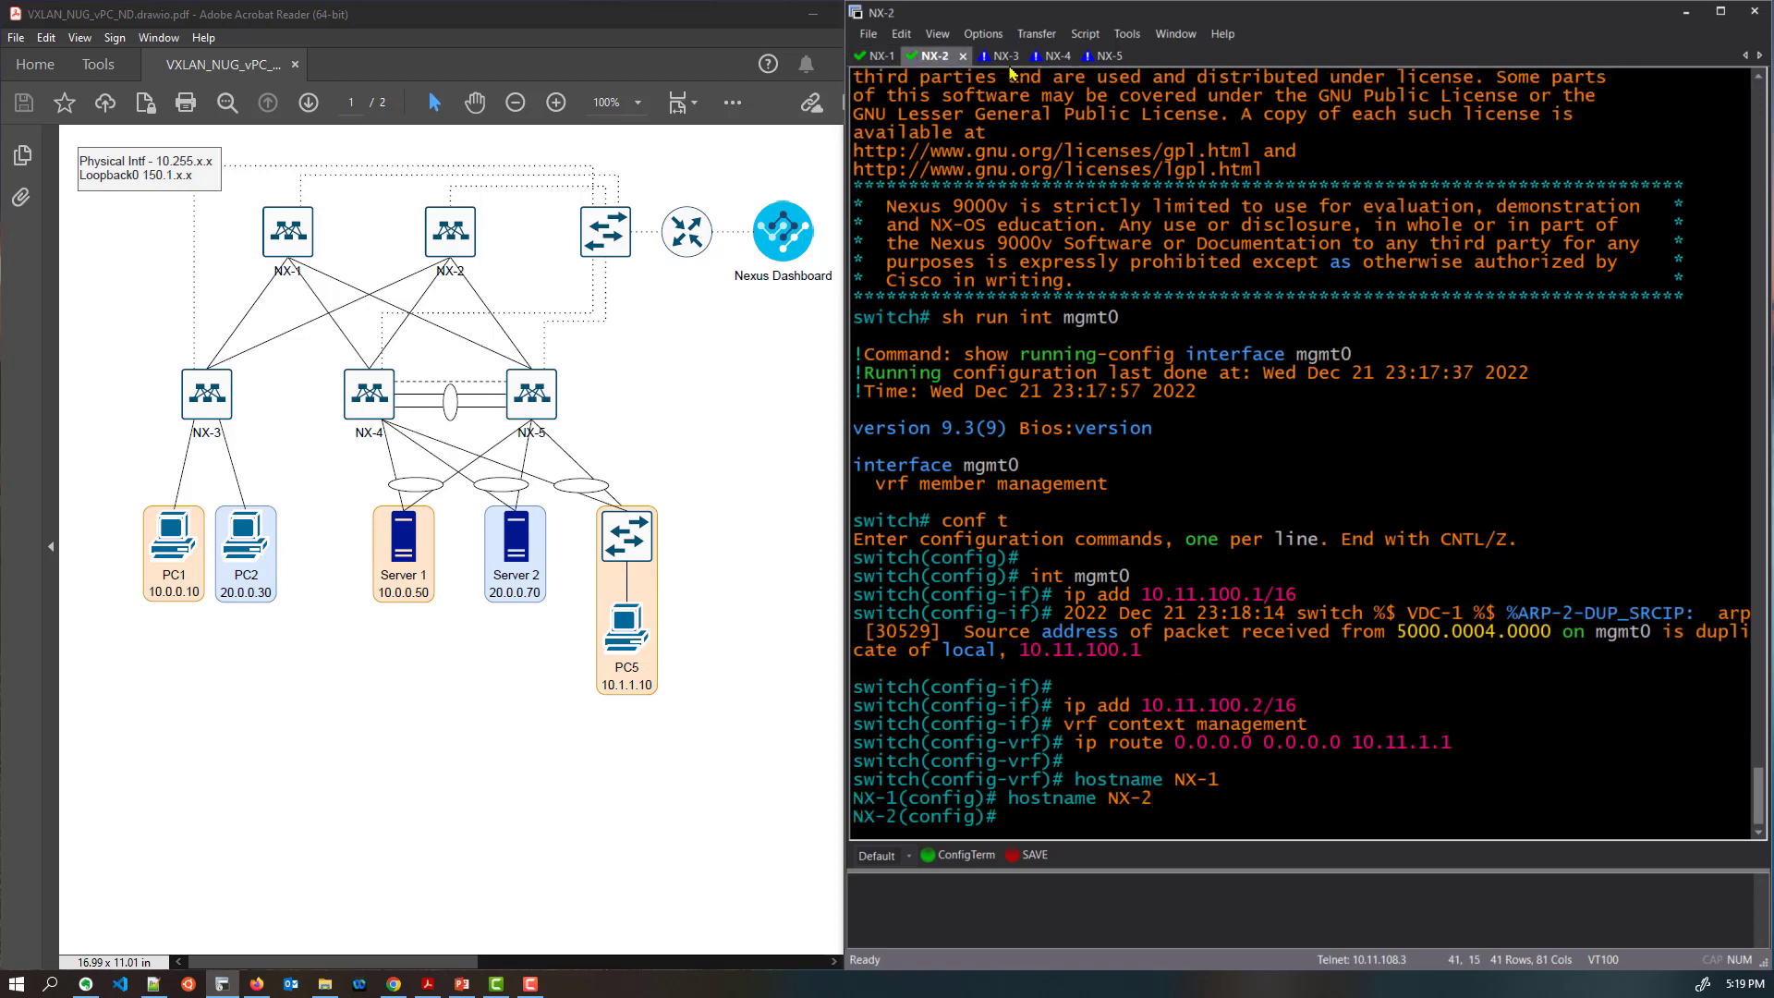
# Change the third switch's hostname to NX-3 in its own session
pyautogui.click(1005, 61)
pyautogui.press('Up')
pyautogui.press('BackSpace')
pyautogui.write('3')
pyautogui.press('Return')
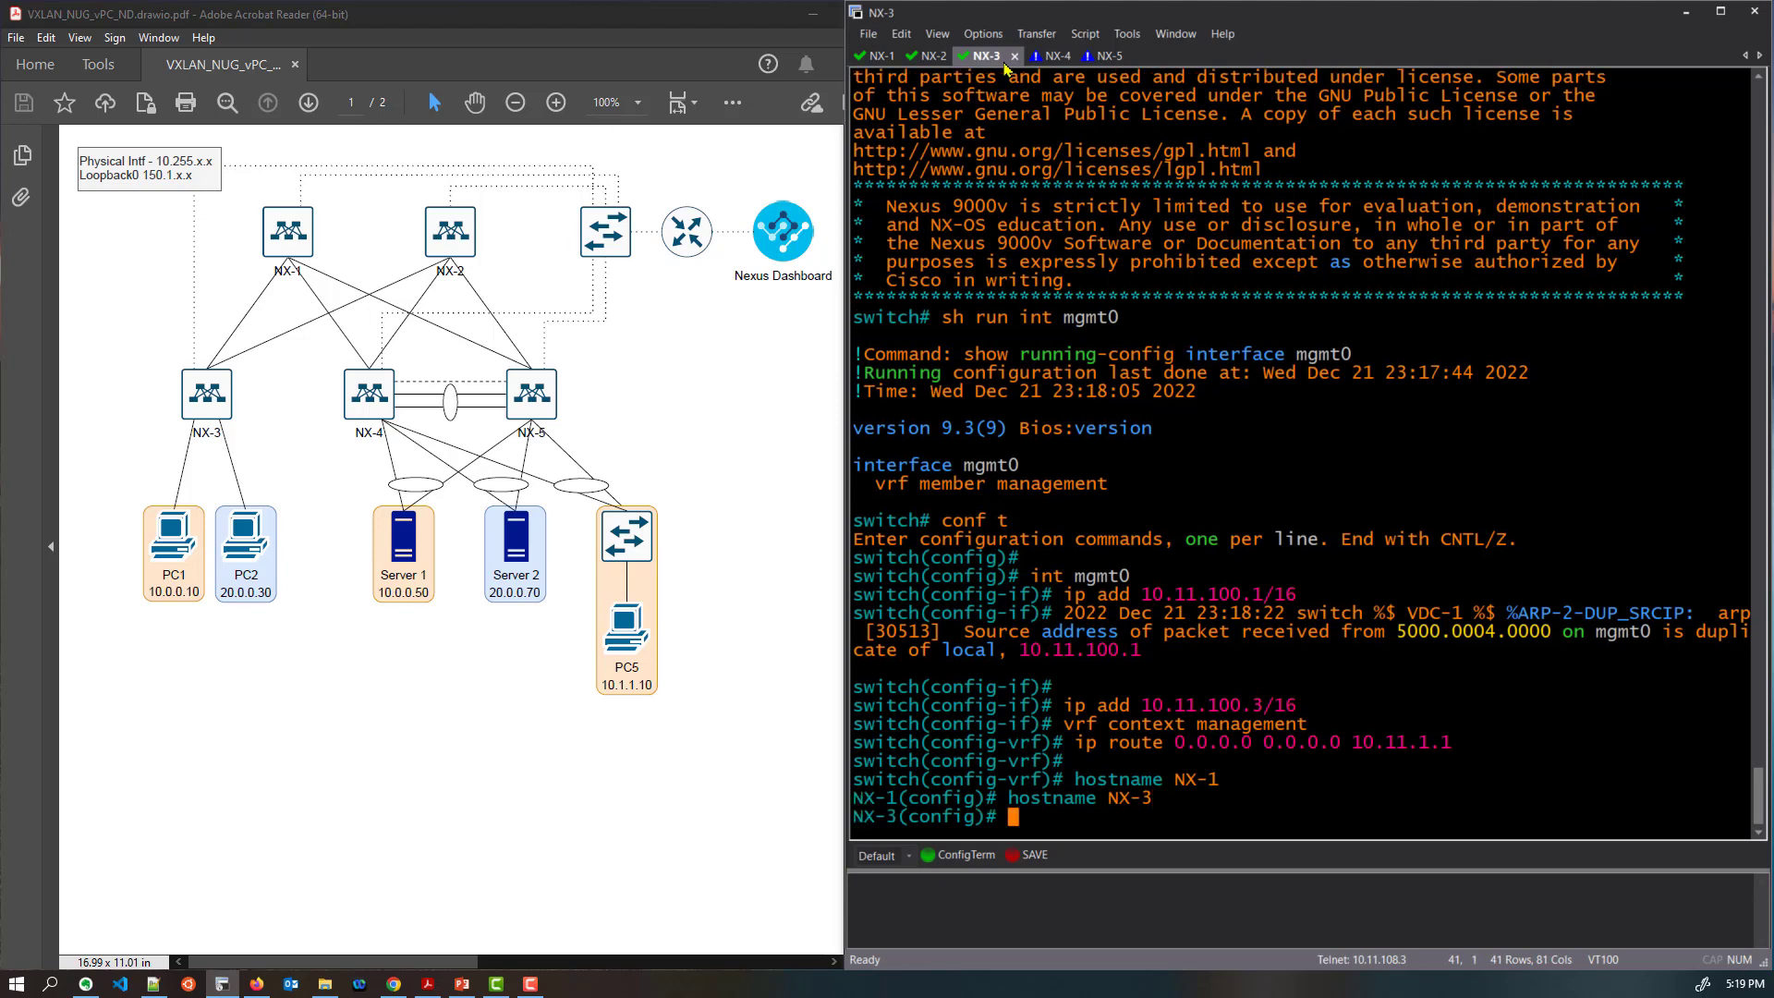
# Change the fourth switch's hostname to NX-4 in its own session
pyautogui.click(1054, 57)
pyautogui.press('Up')
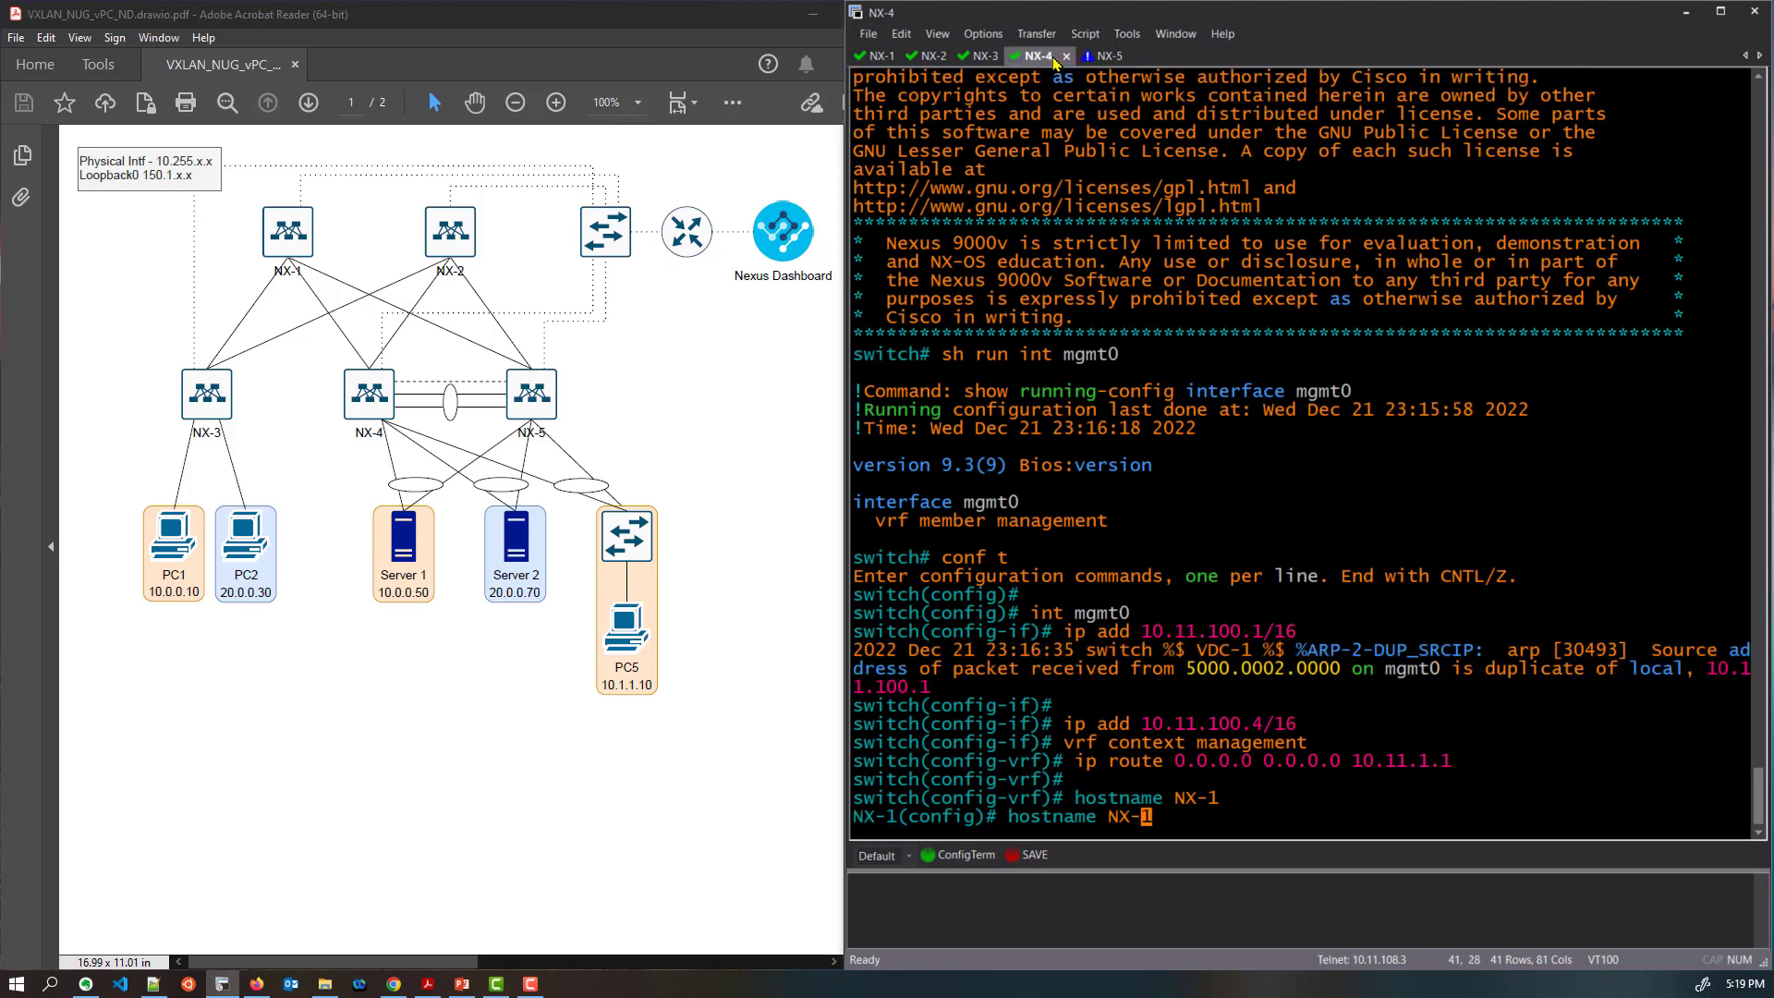
pyautogui.press('BackSpace')
pyautogui.write('4')
pyautogui.press('Return')
# Change the fifth switch's hostname to NX-5 in its own session
pyautogui.click(1099, 56)
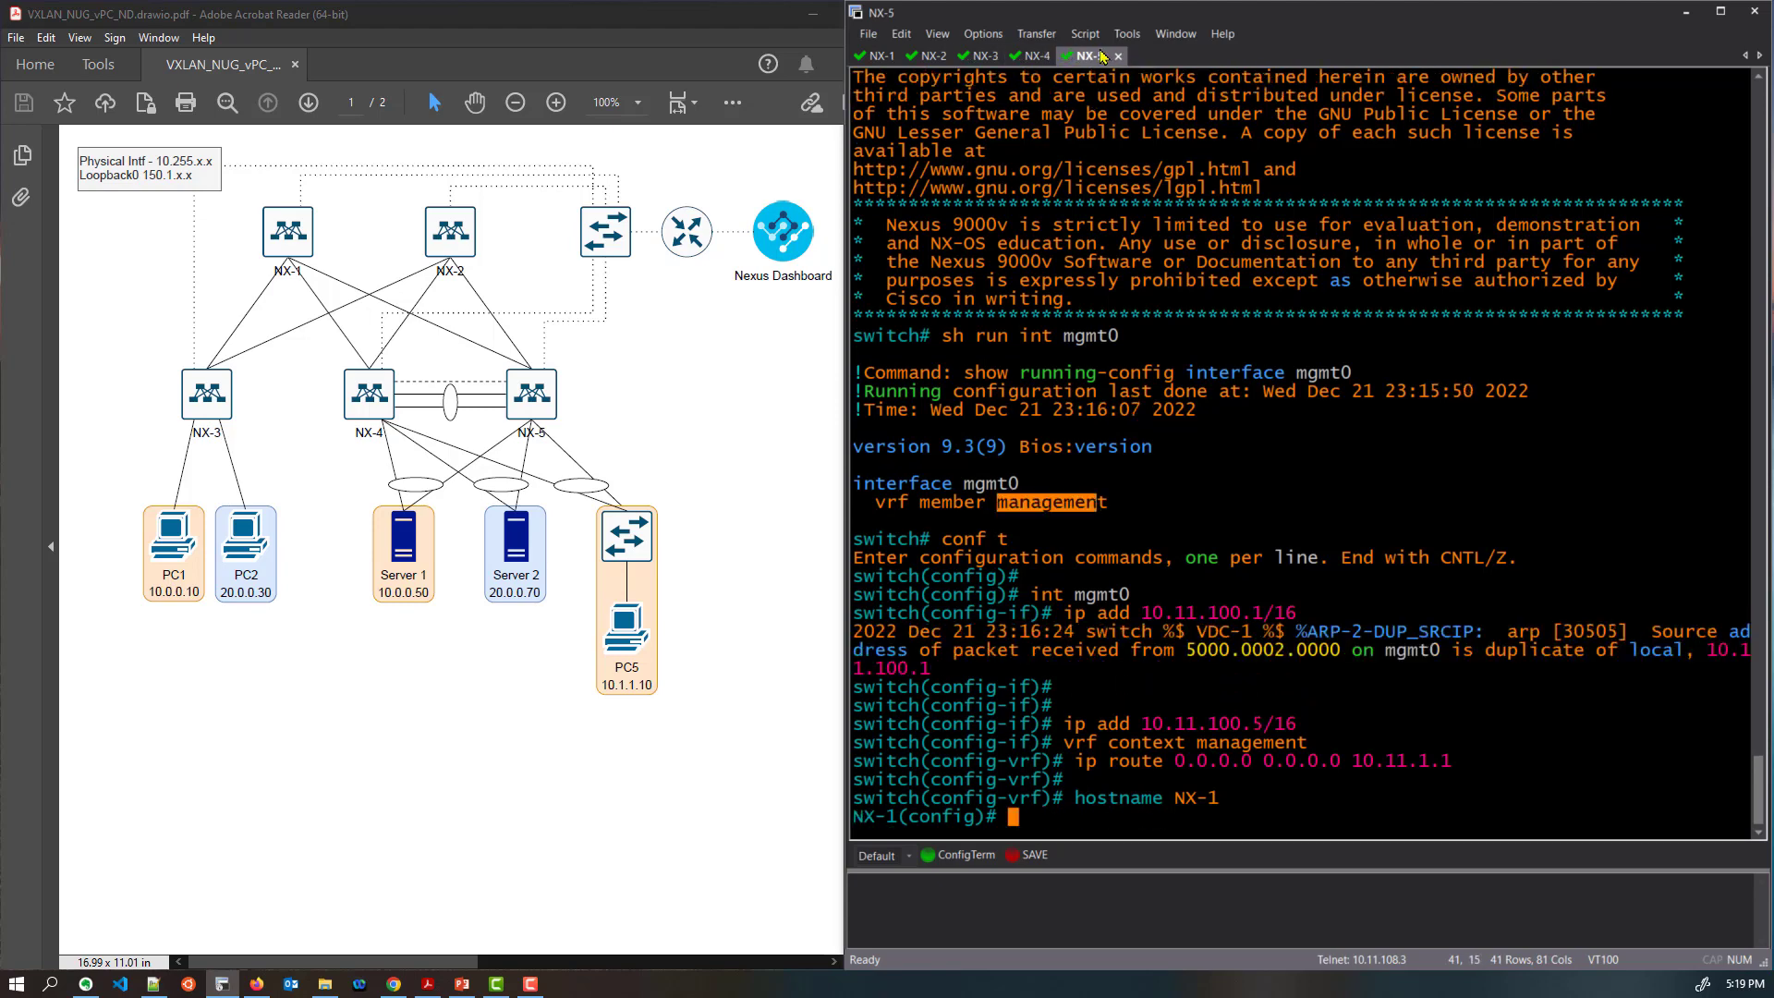
pyautogui.press('Up')
pyautogui.press('BackSpace')
pyautogui.write('5')
pyautogui.press('Return')
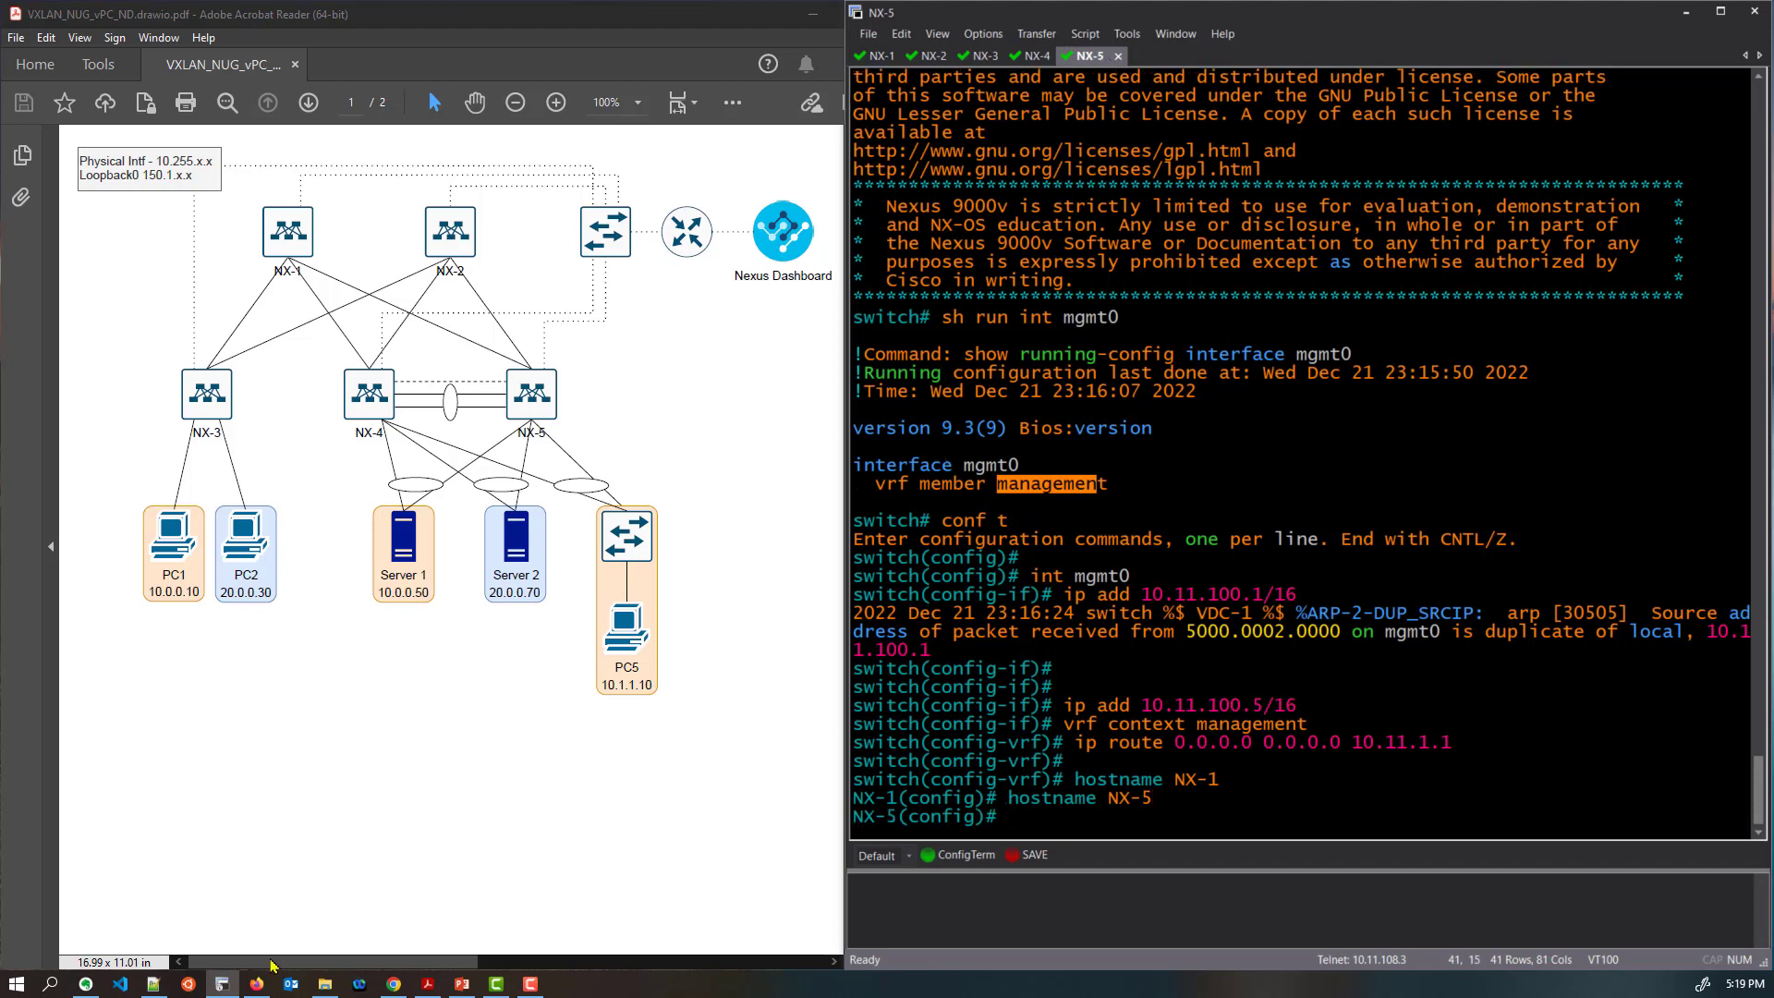
# Switch to Firefox, log in to Nexus Dashboard with the prefilled admin credentials and dismiss the What's New introduction
pyautogui.click(257, 985)
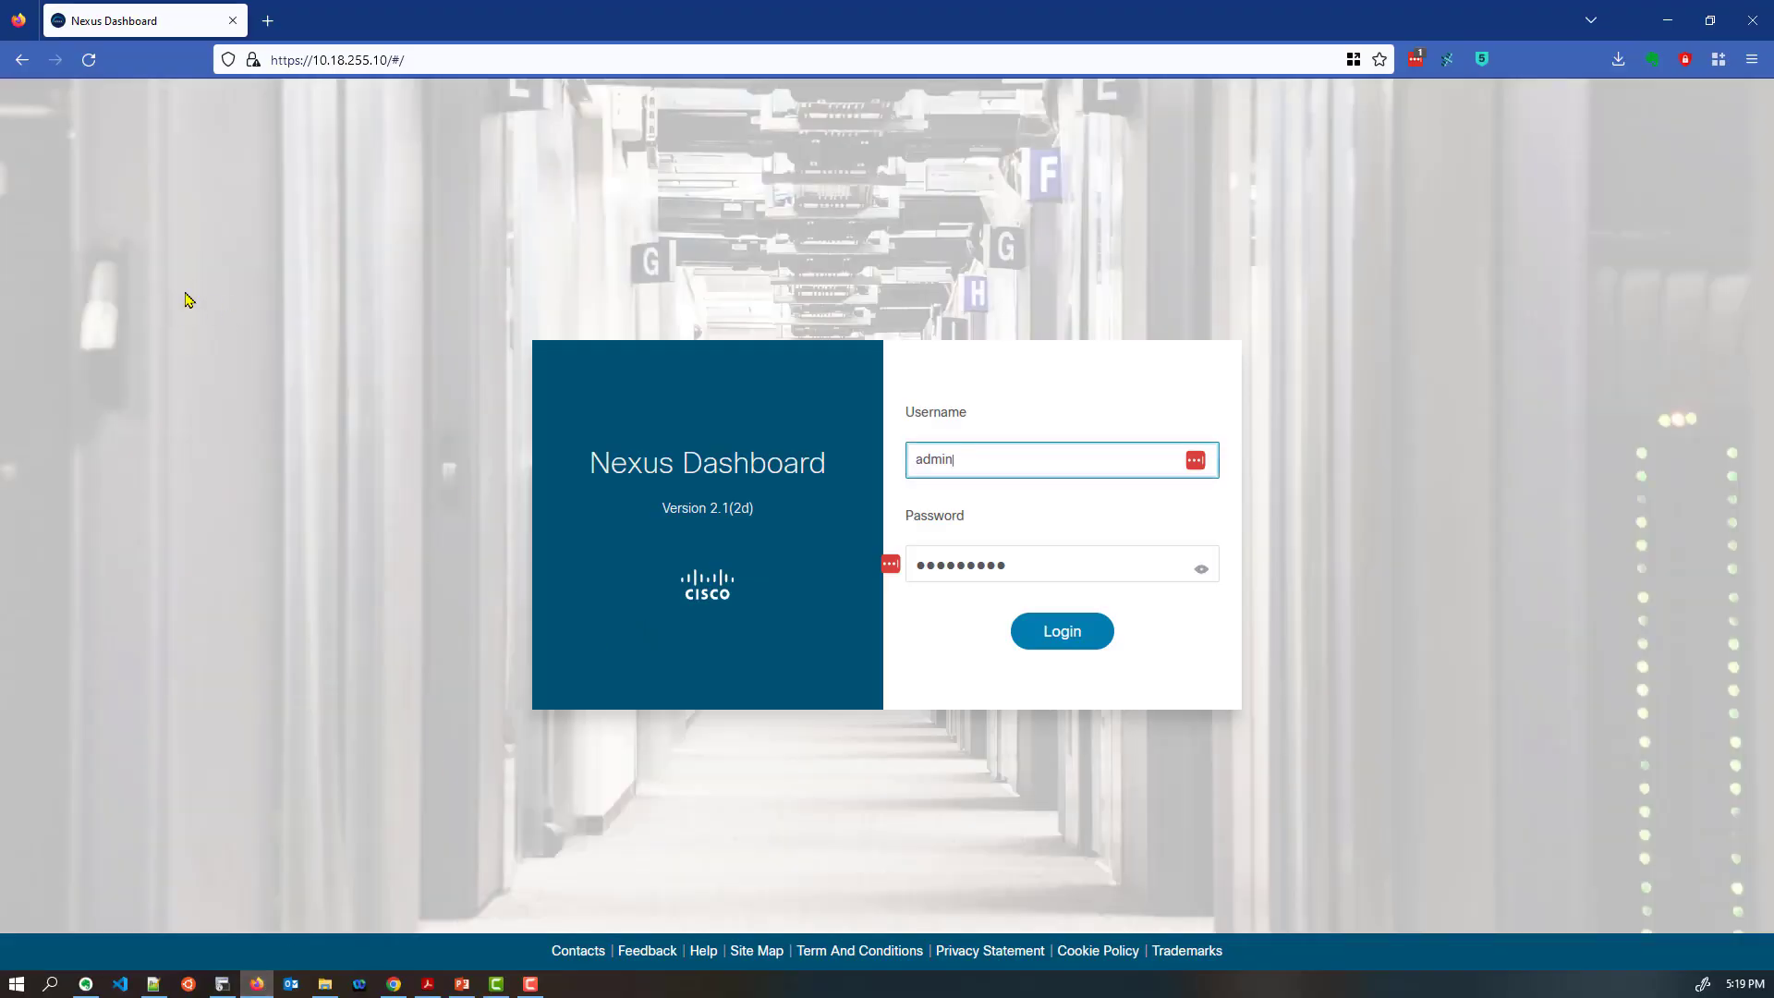
pyautogui.click(1024, 645)
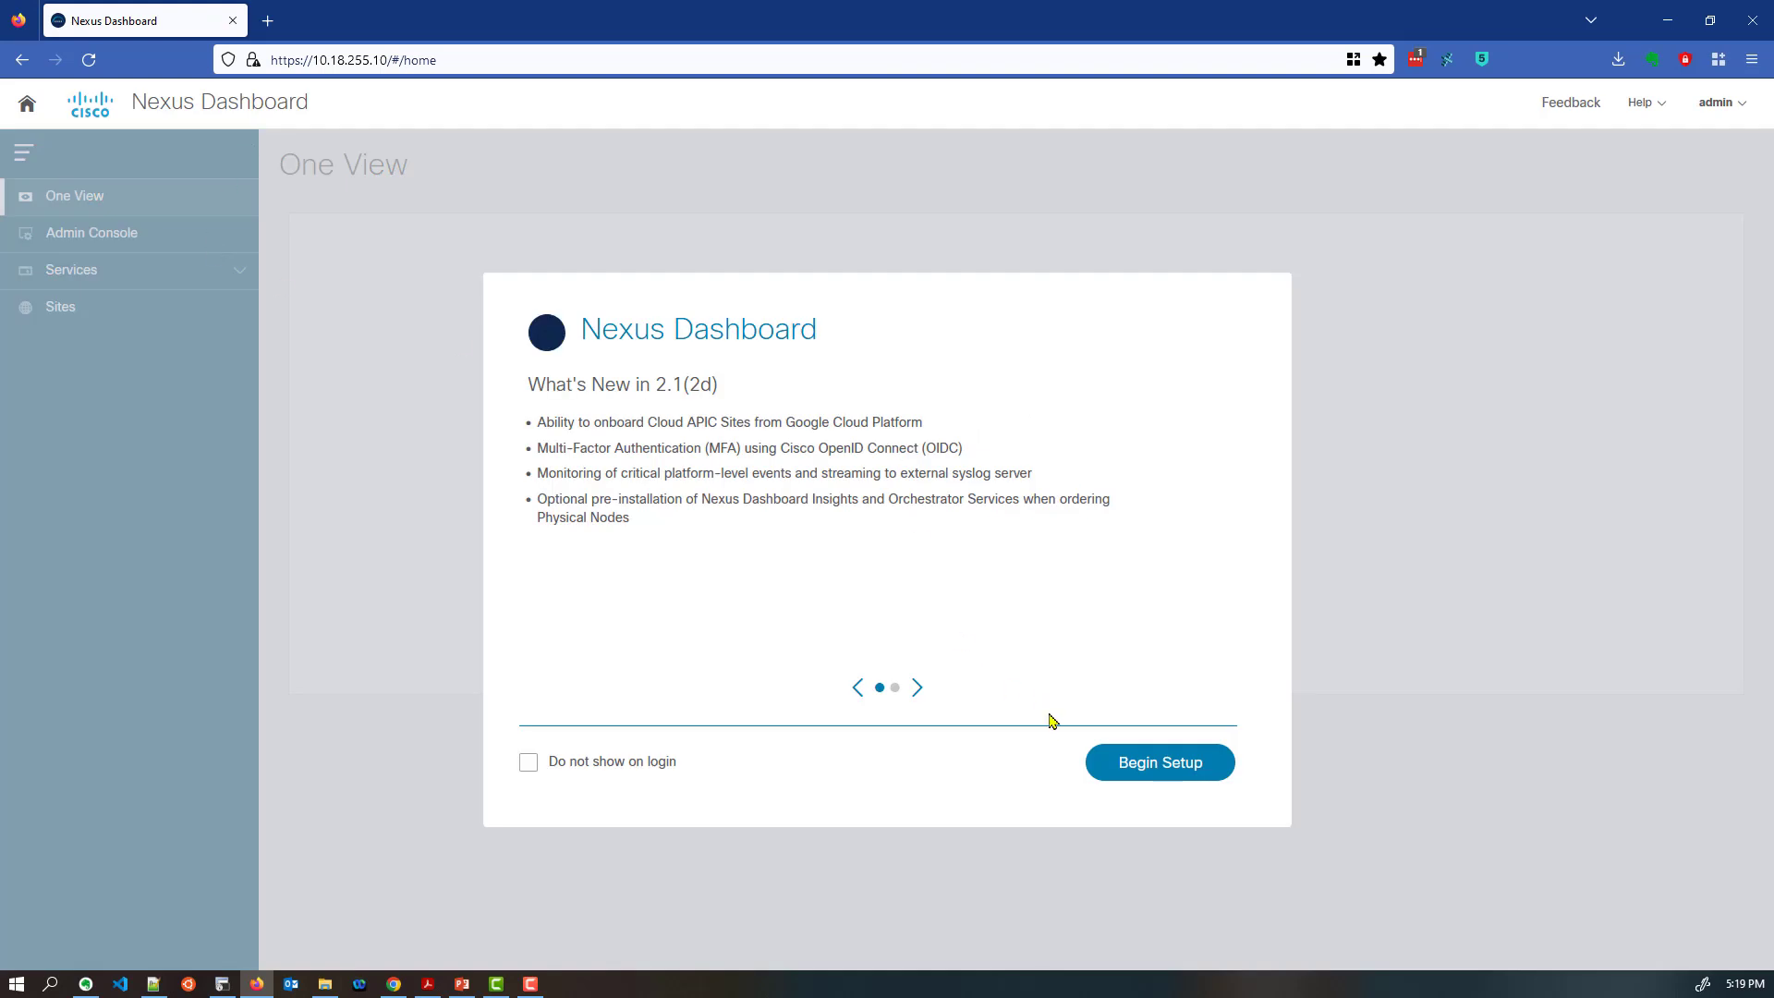
pyautogui.click(1170, 772)
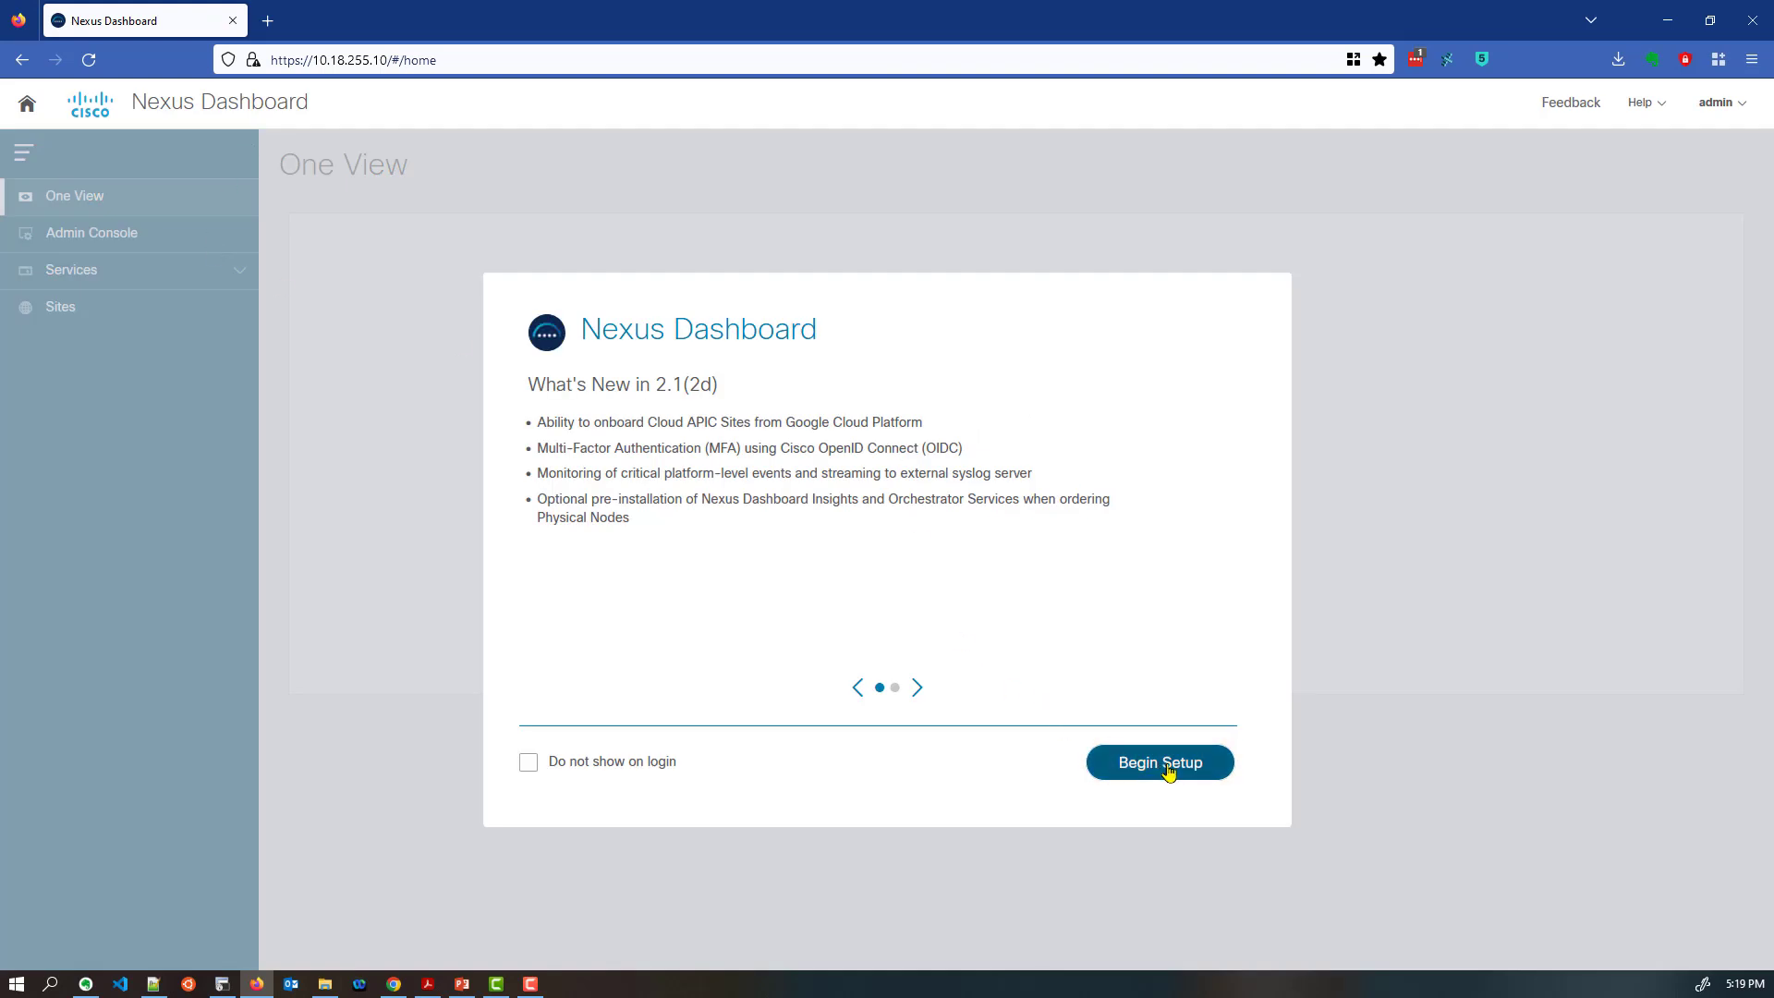
pyautogui.click(1737, 109)
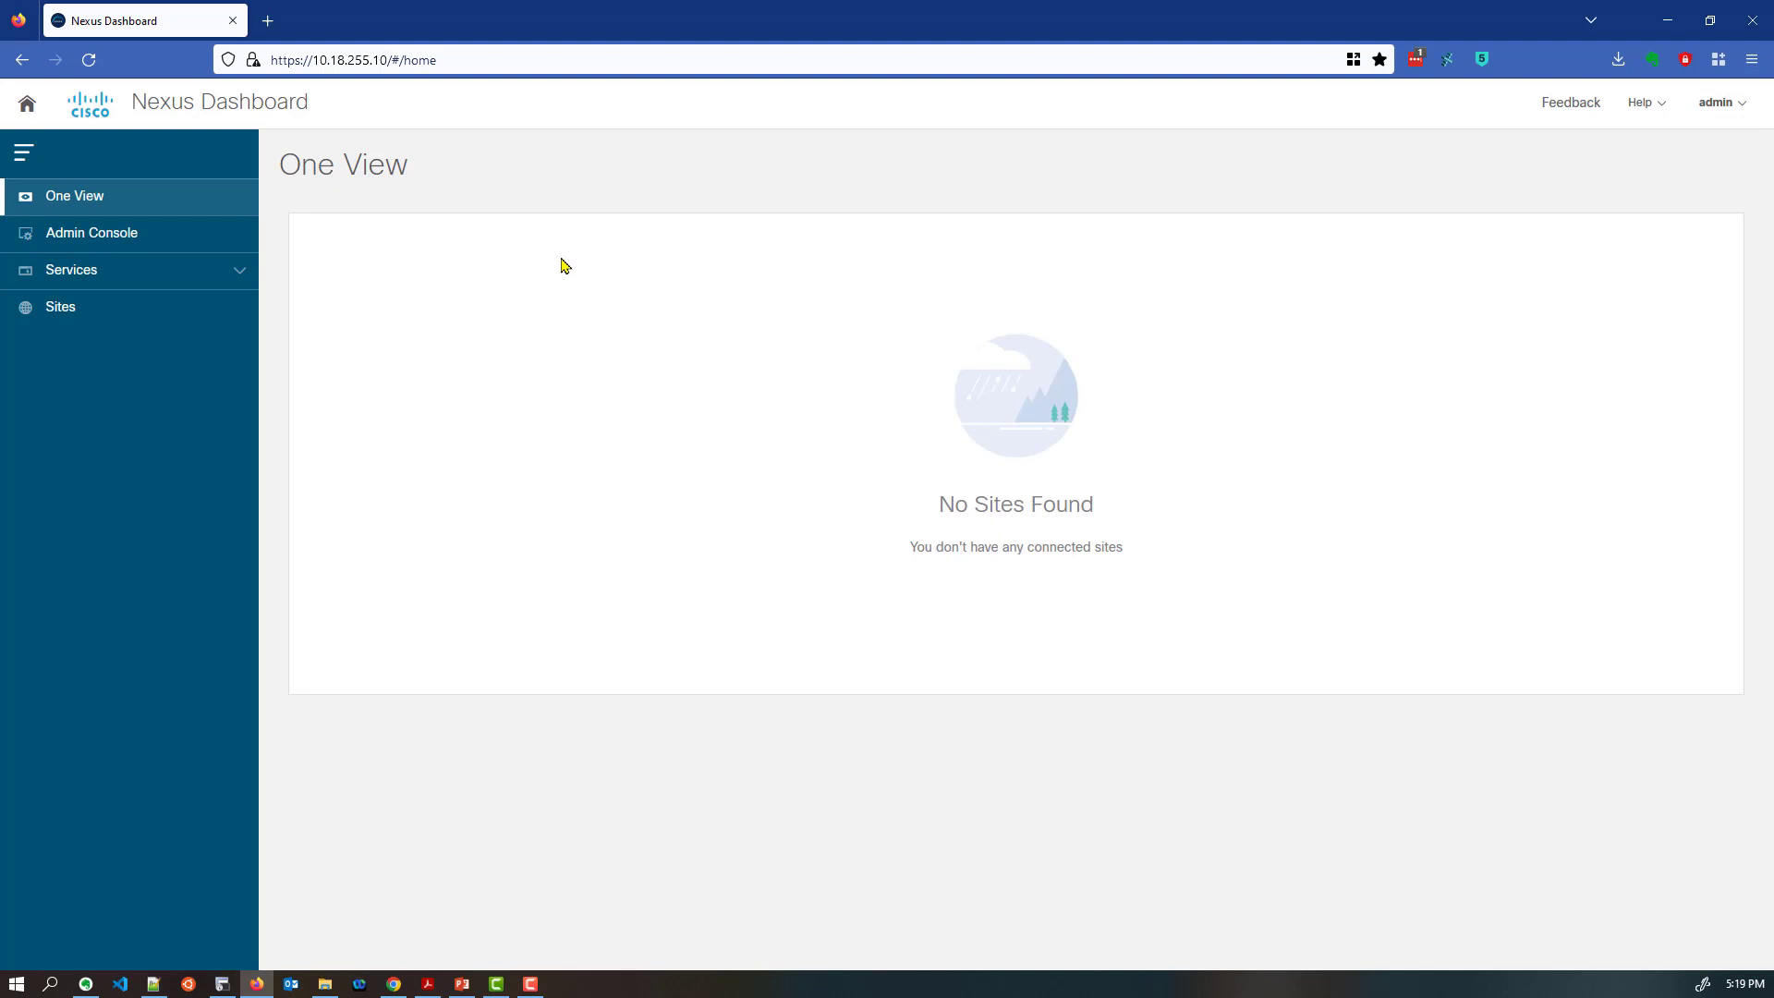
# Launch the Nexus Dashboard Fabric Controller service from the Admin Console's installed services
pyautogui.click(72, 237)
pyautogui.click(72, 272)
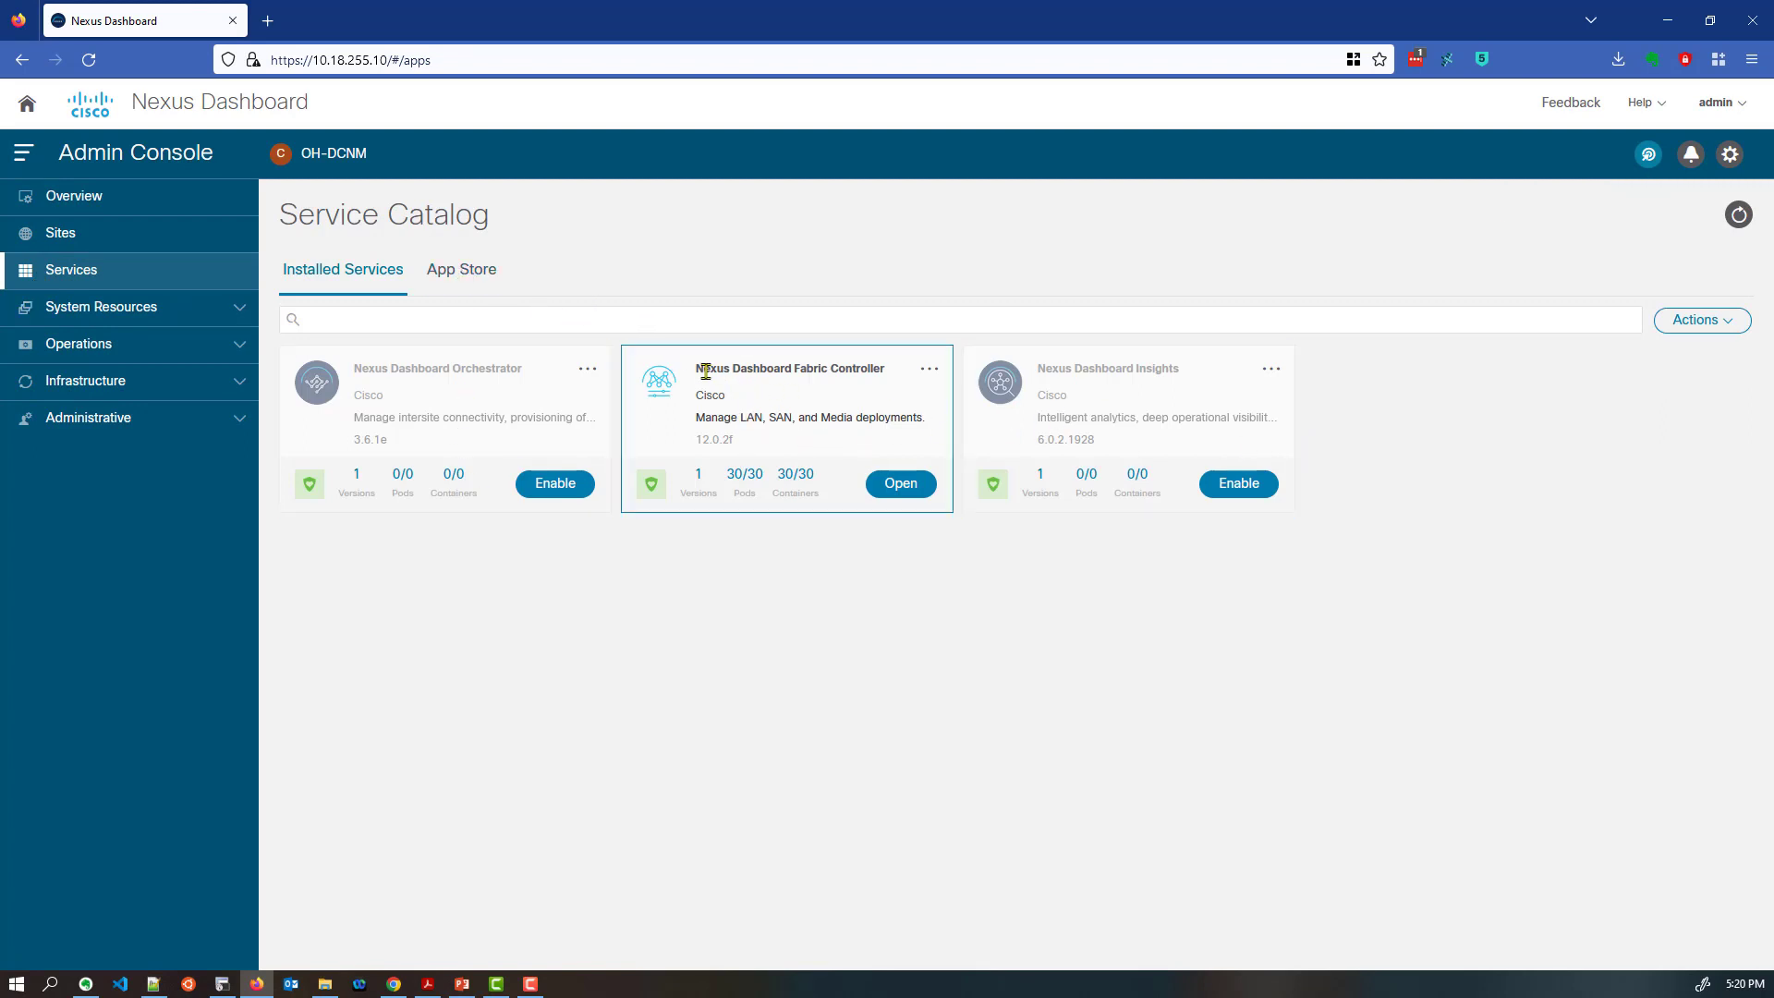
pyautogui.moveTo(706, 370); pyautogui.dragTo(867, 364)
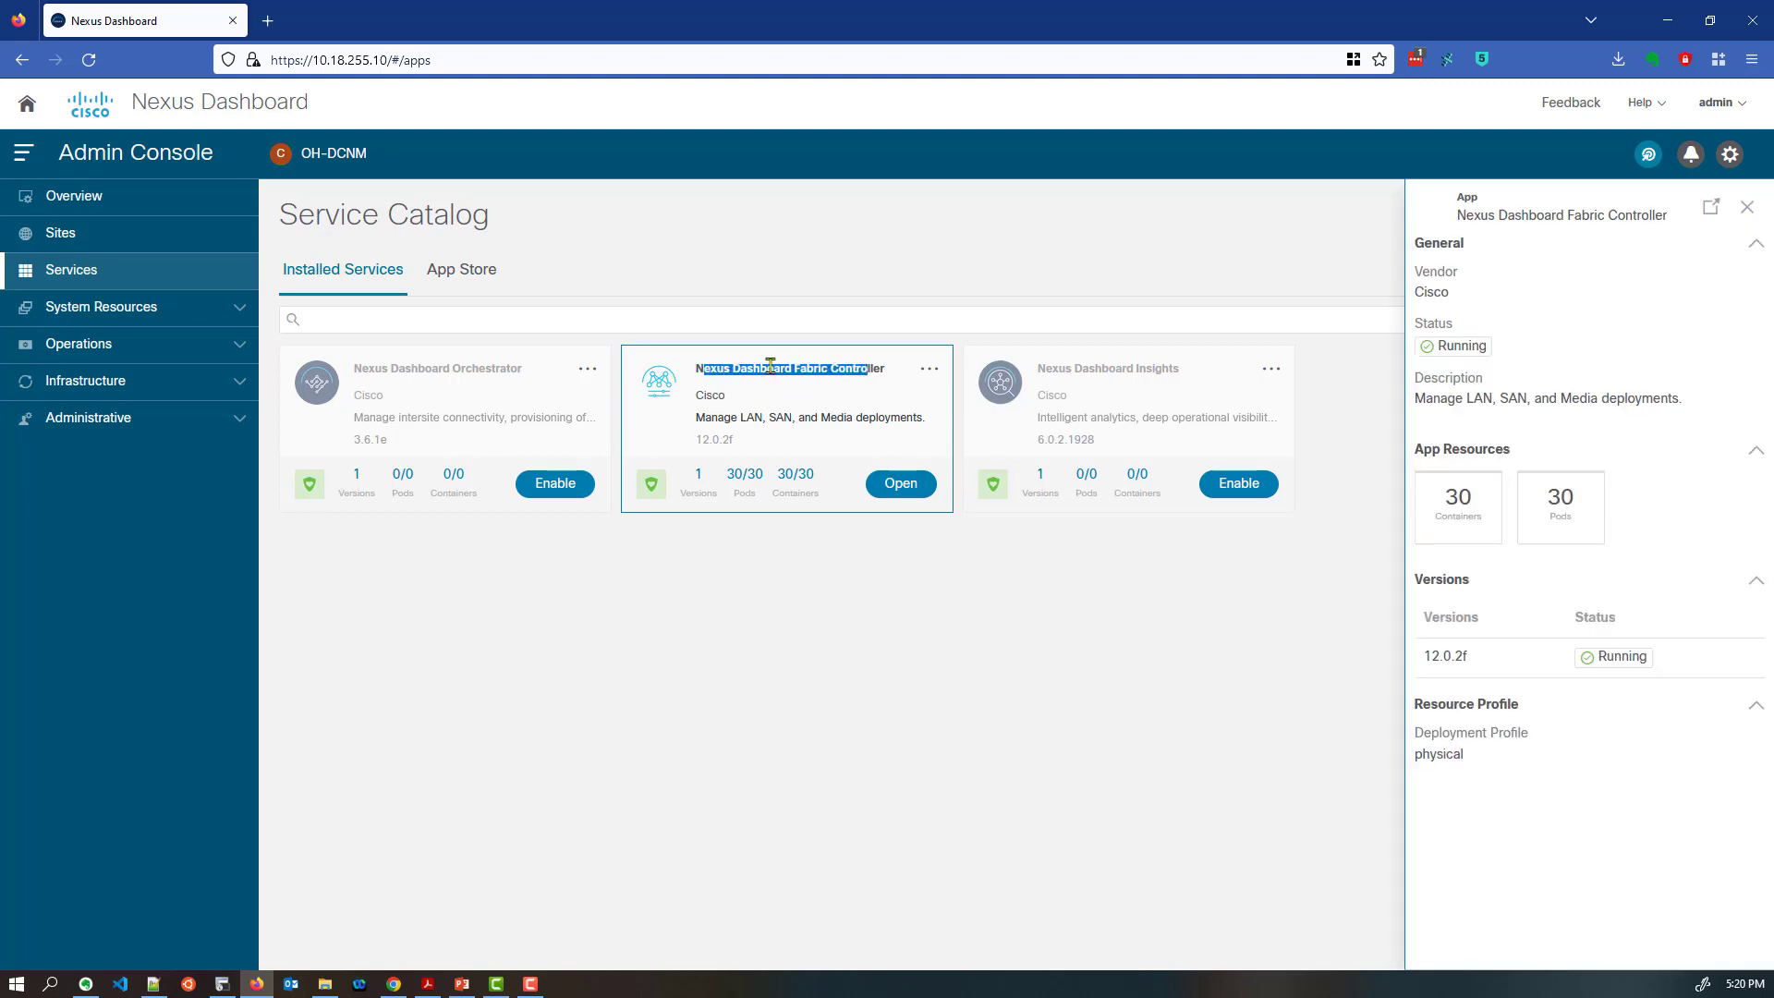
pyautogui.click(901, 501)
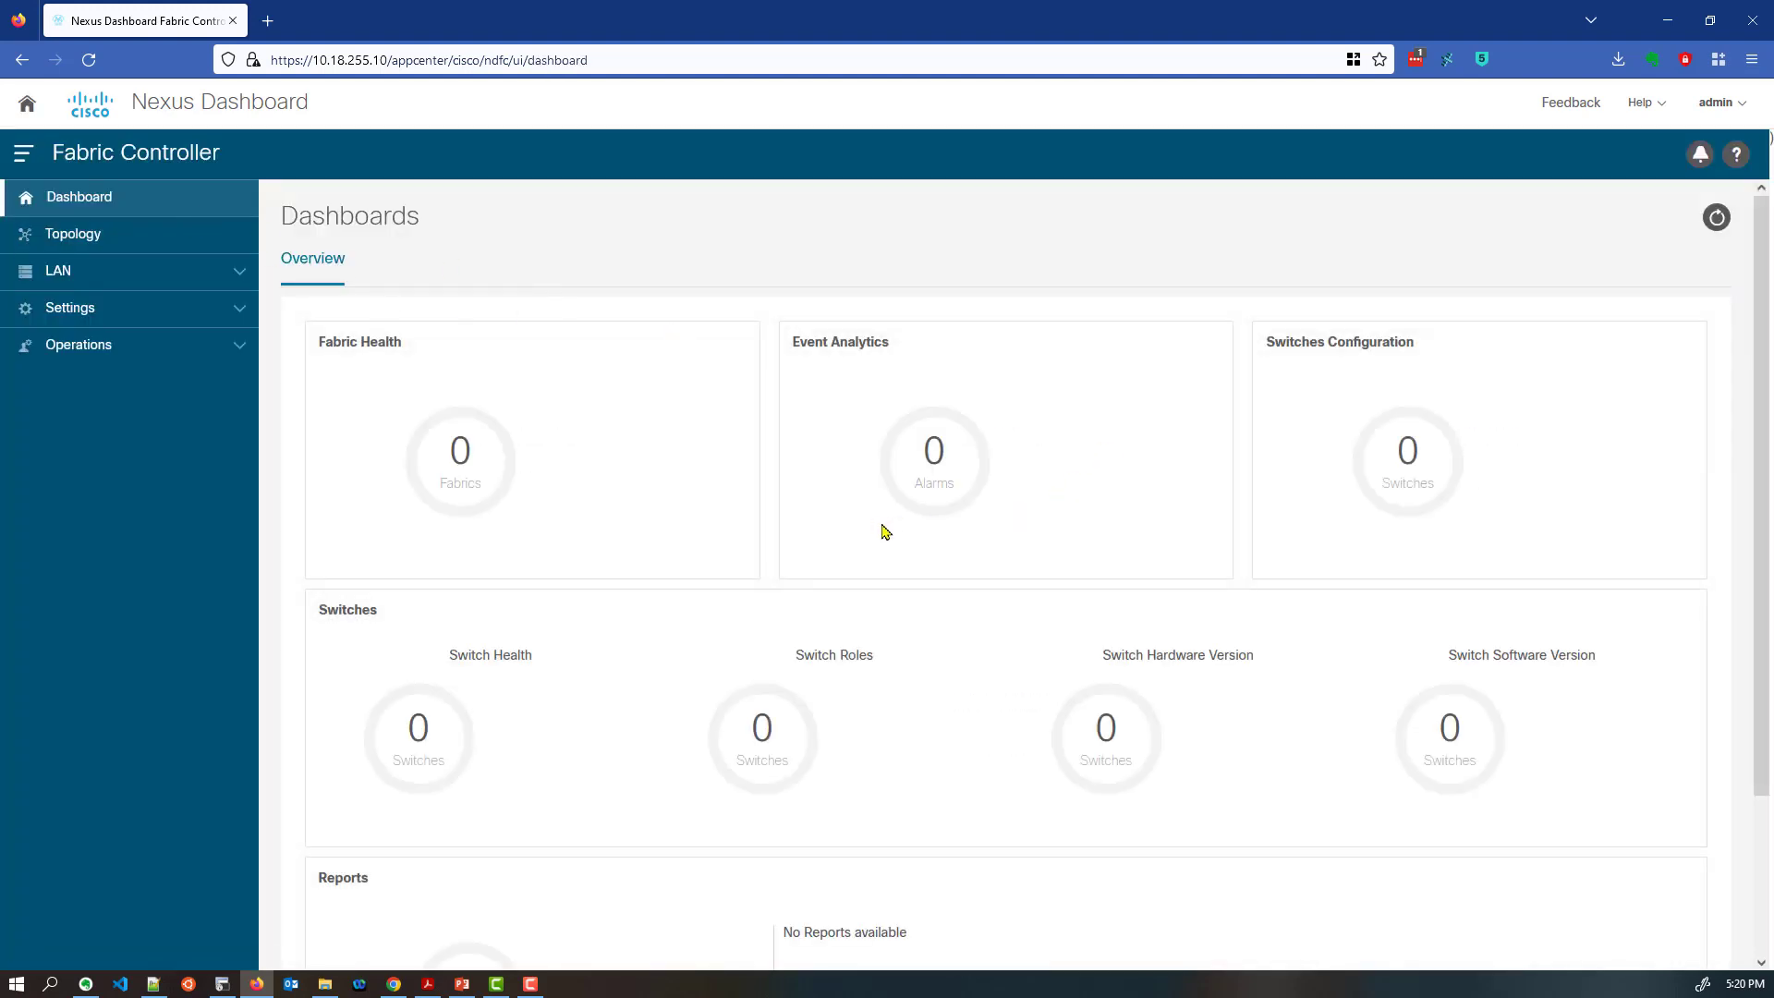
# View the Fabric Controller topology and open the list of LAN fabrics
pyautogui.click(86, 238)
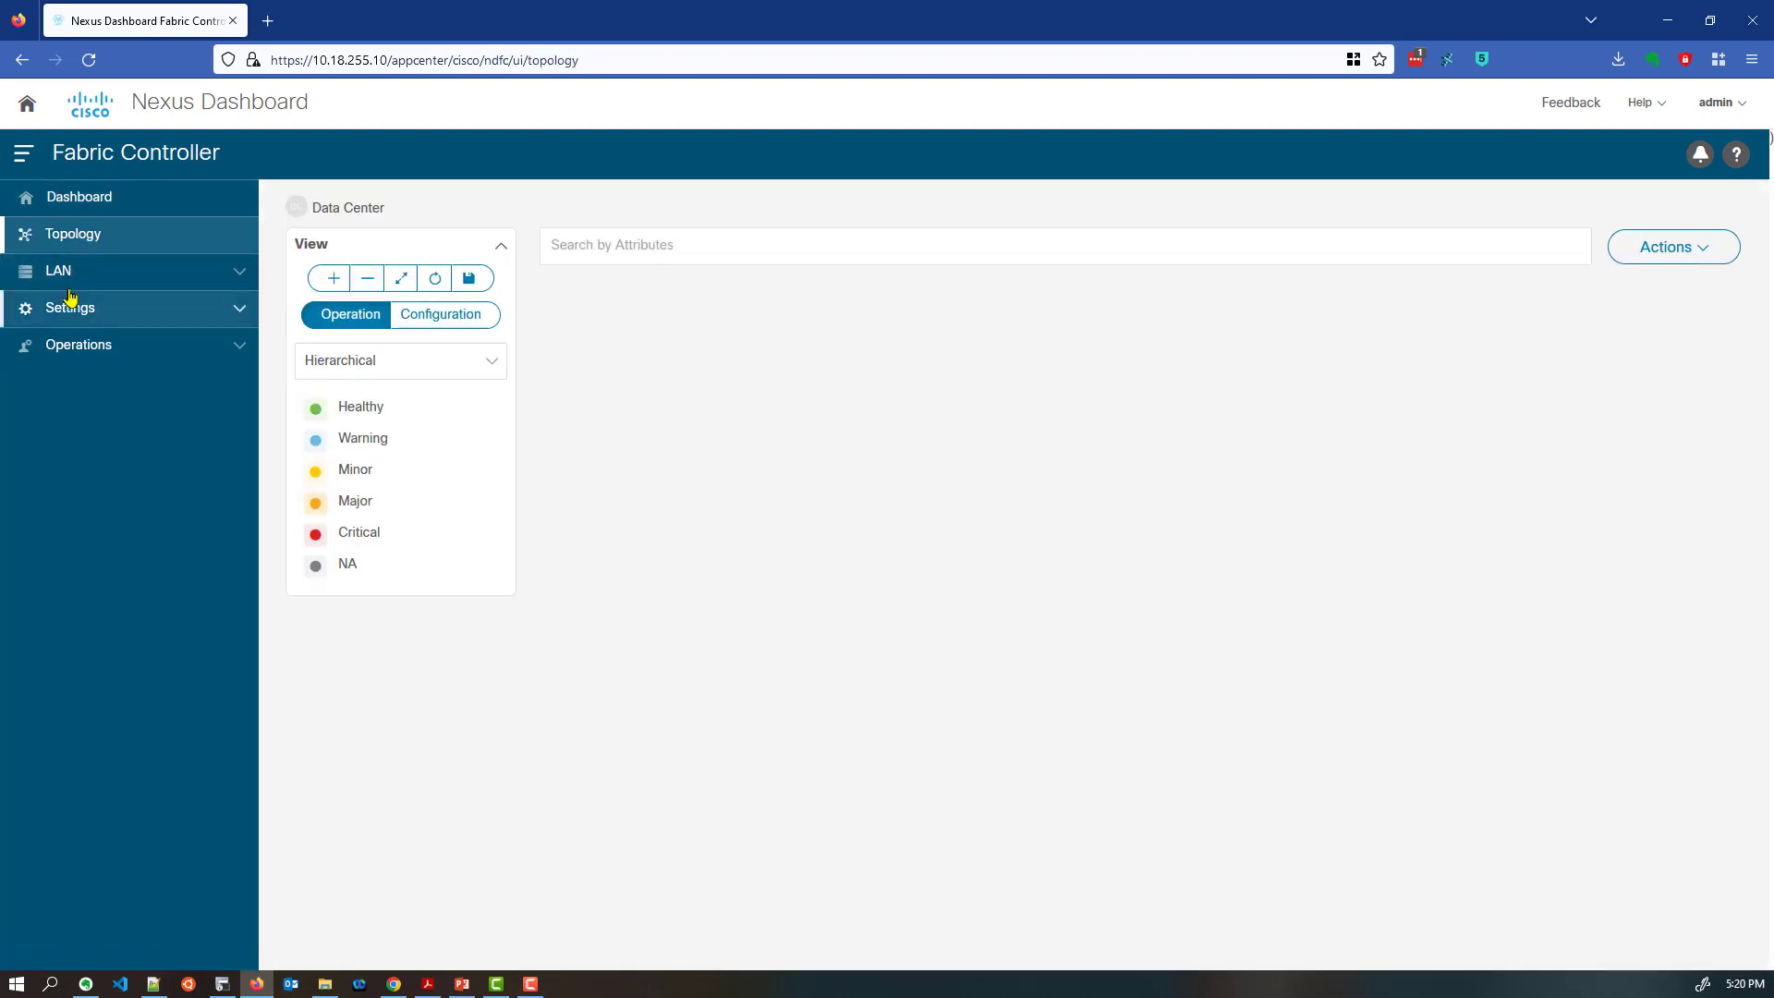
pyautogui.click(66, 277)
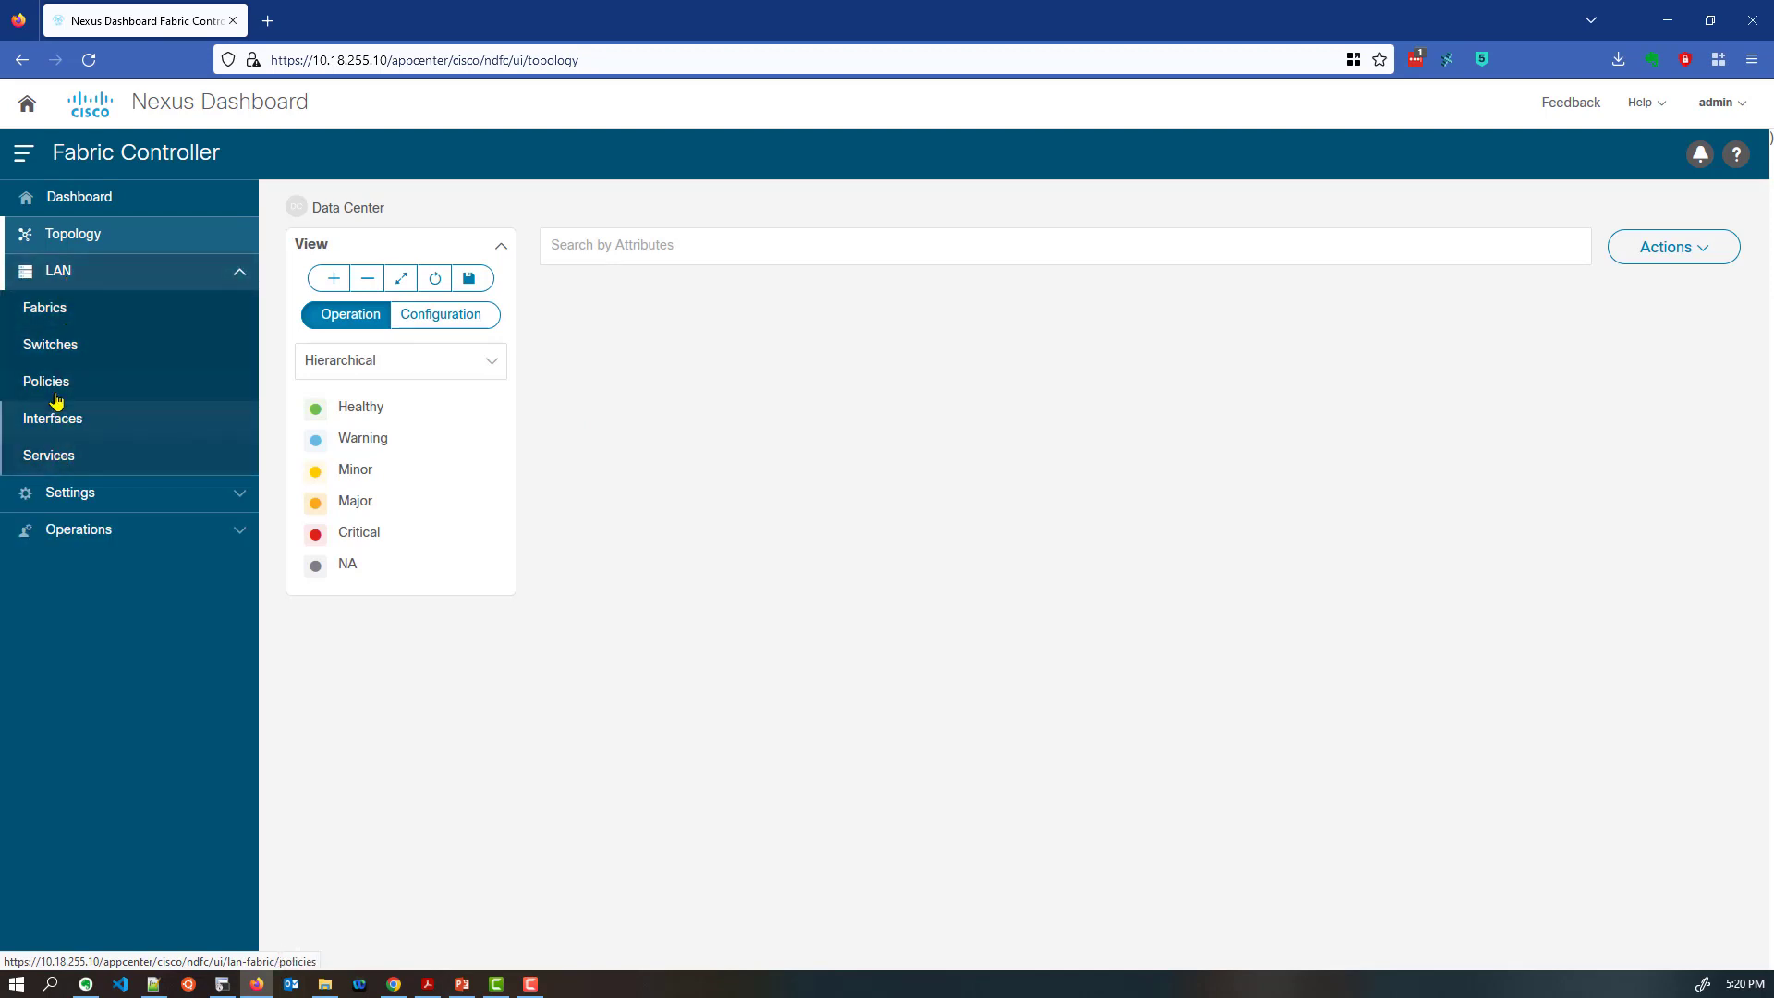
pyautogui.click(63, 319)
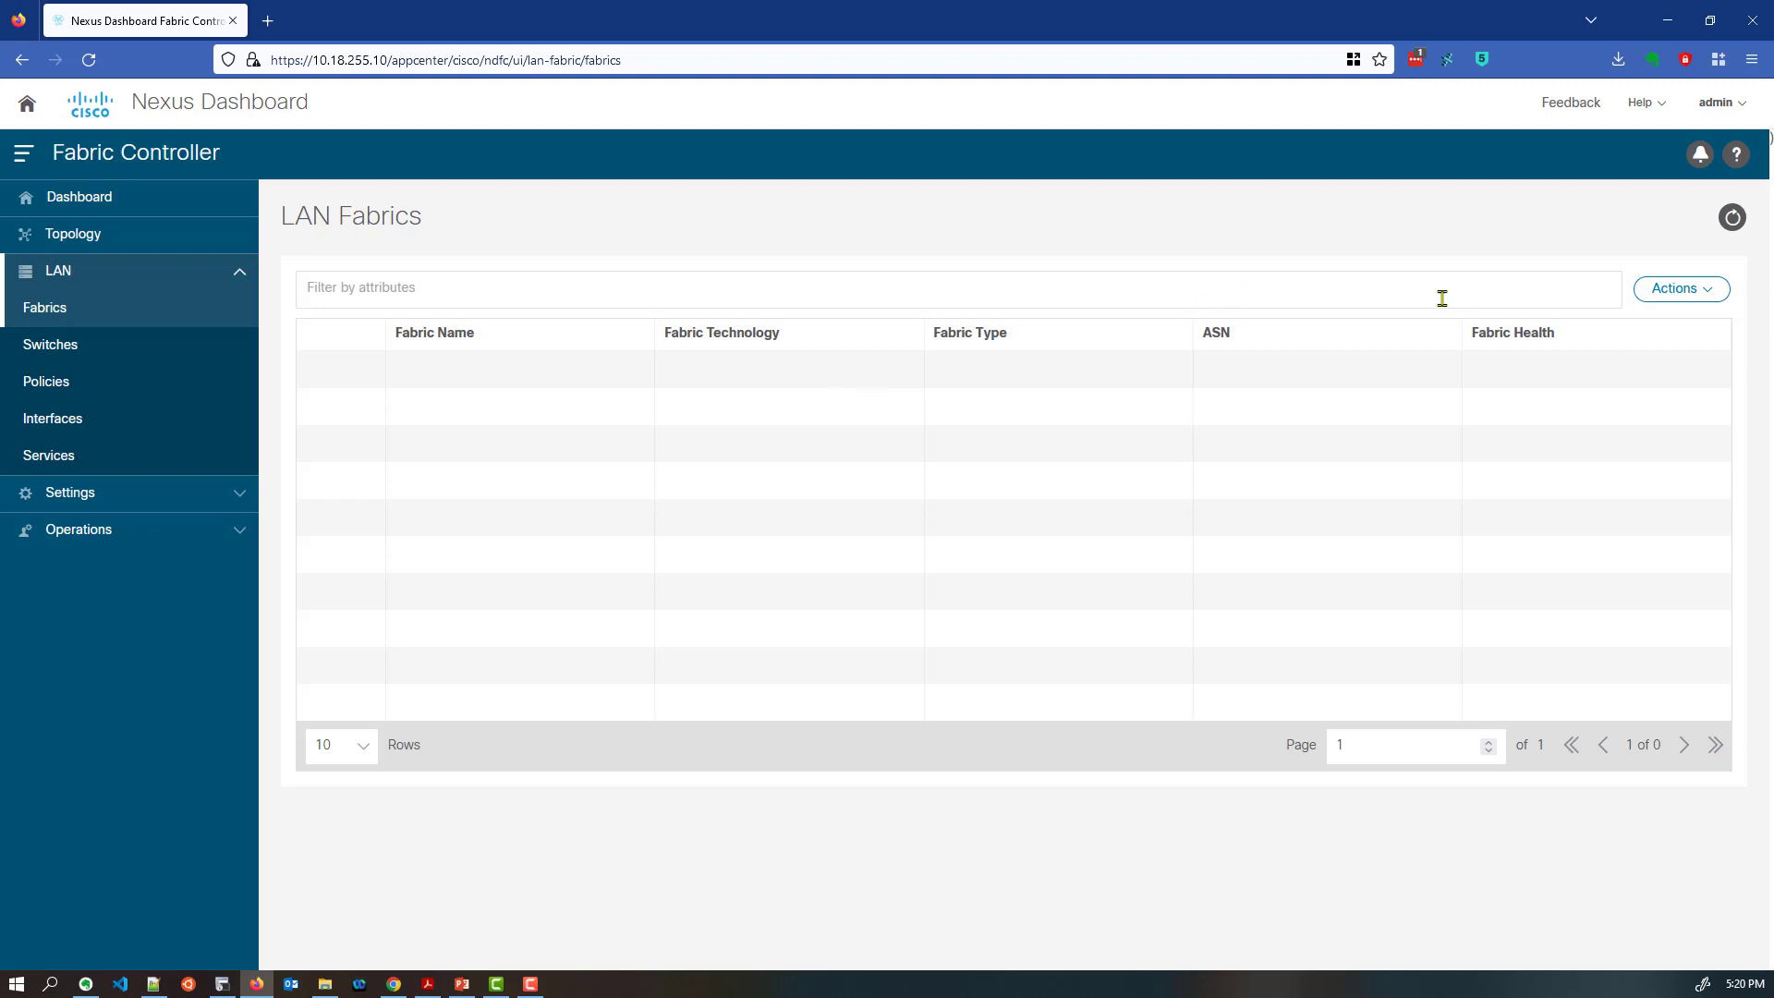
# Create a new LAN fabric and name it NetU
pyautogui.click(1689, 298)
pyautogui.click(1671, 339)
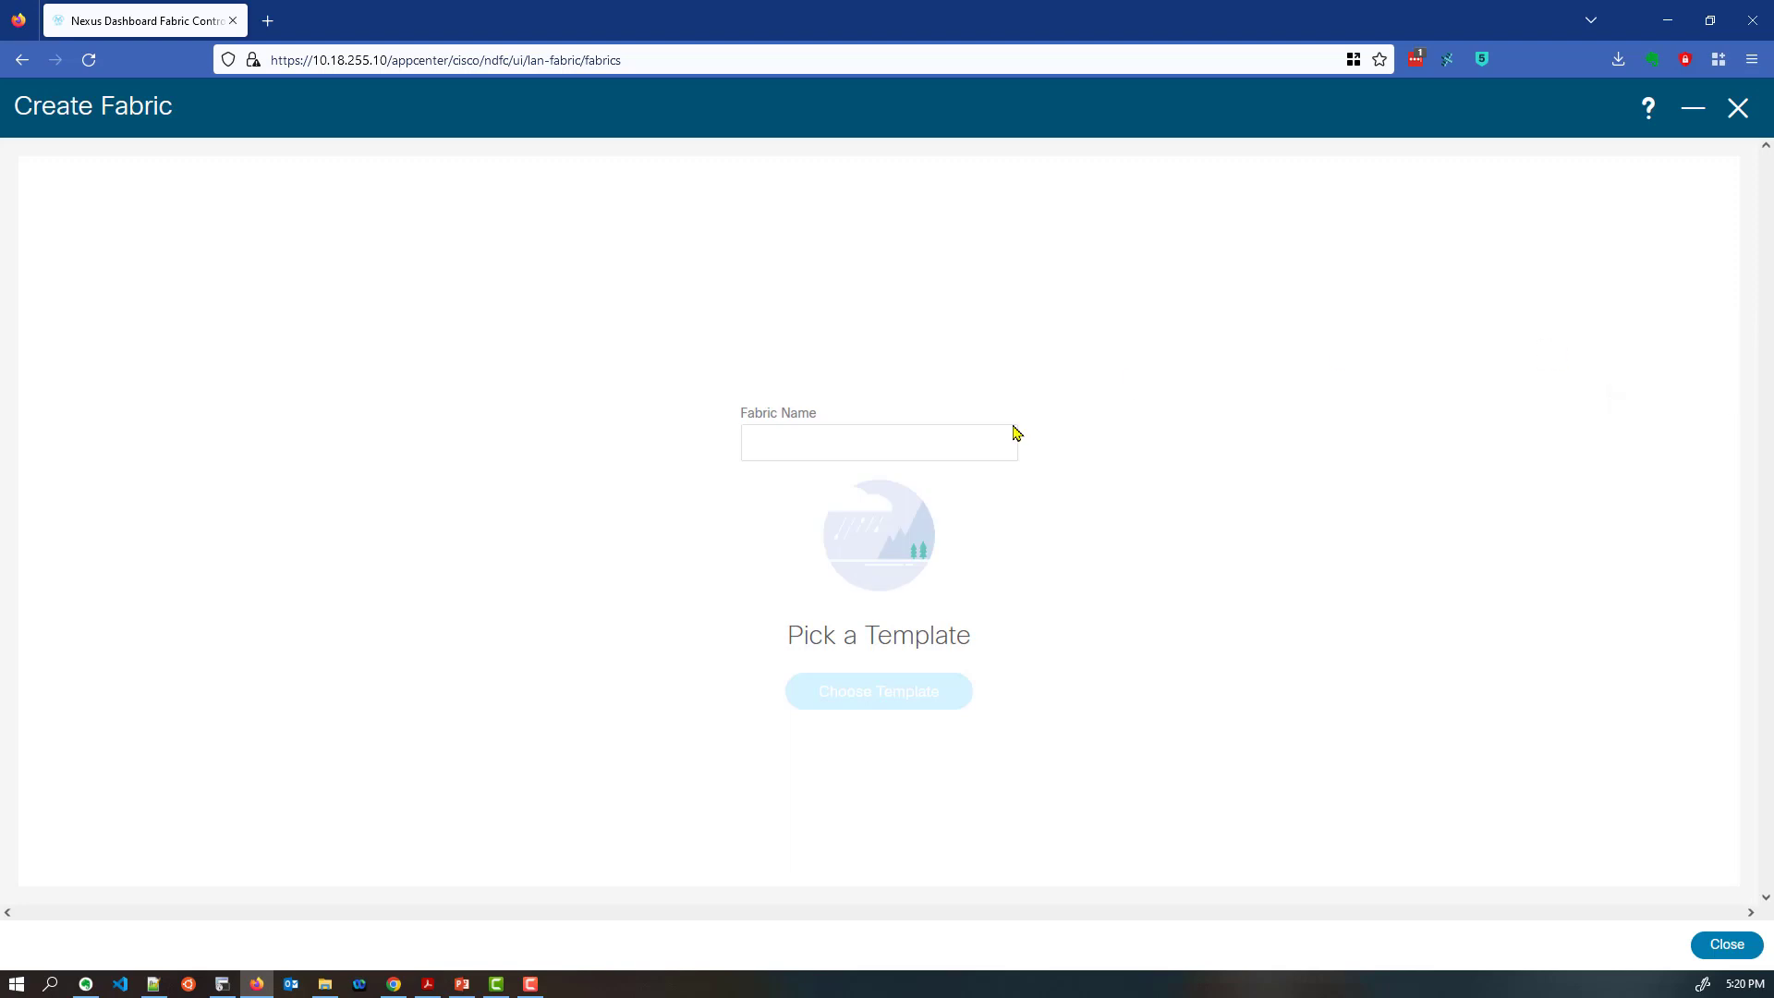
pyautogui.click(967, 425)
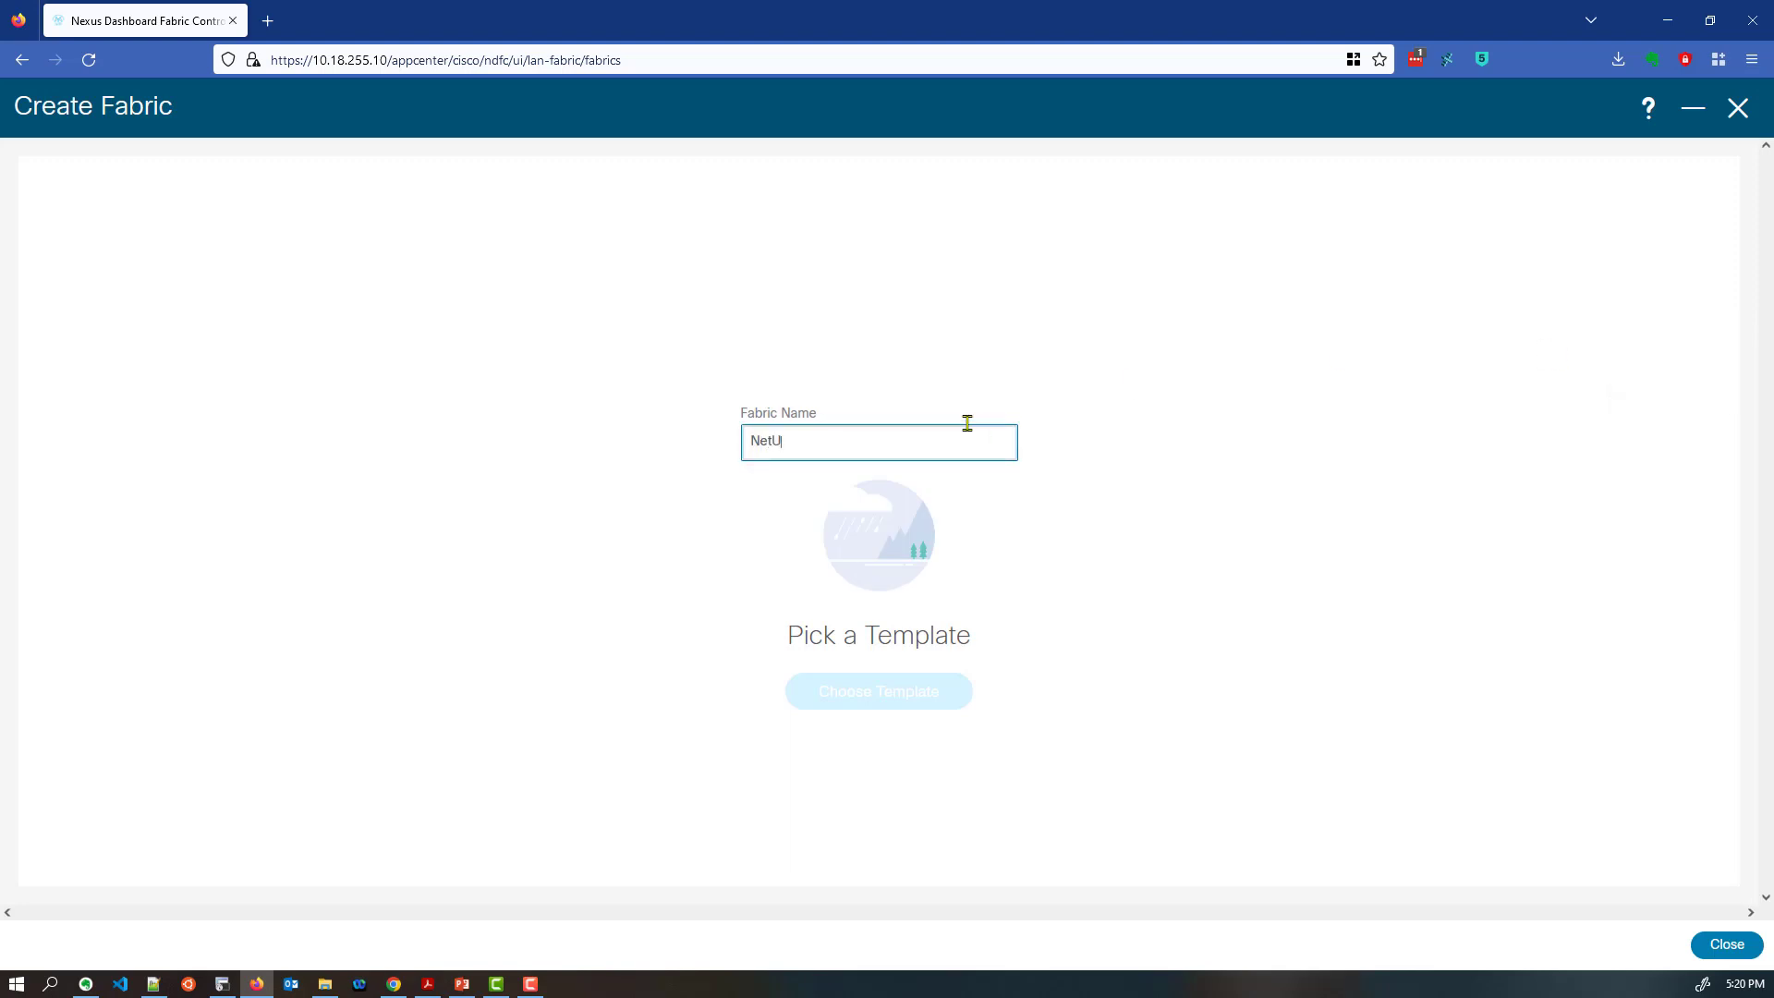
# Browse the fabric templates and select Easy_Fabric for the new fabric
pyautogui.click(907, 693)
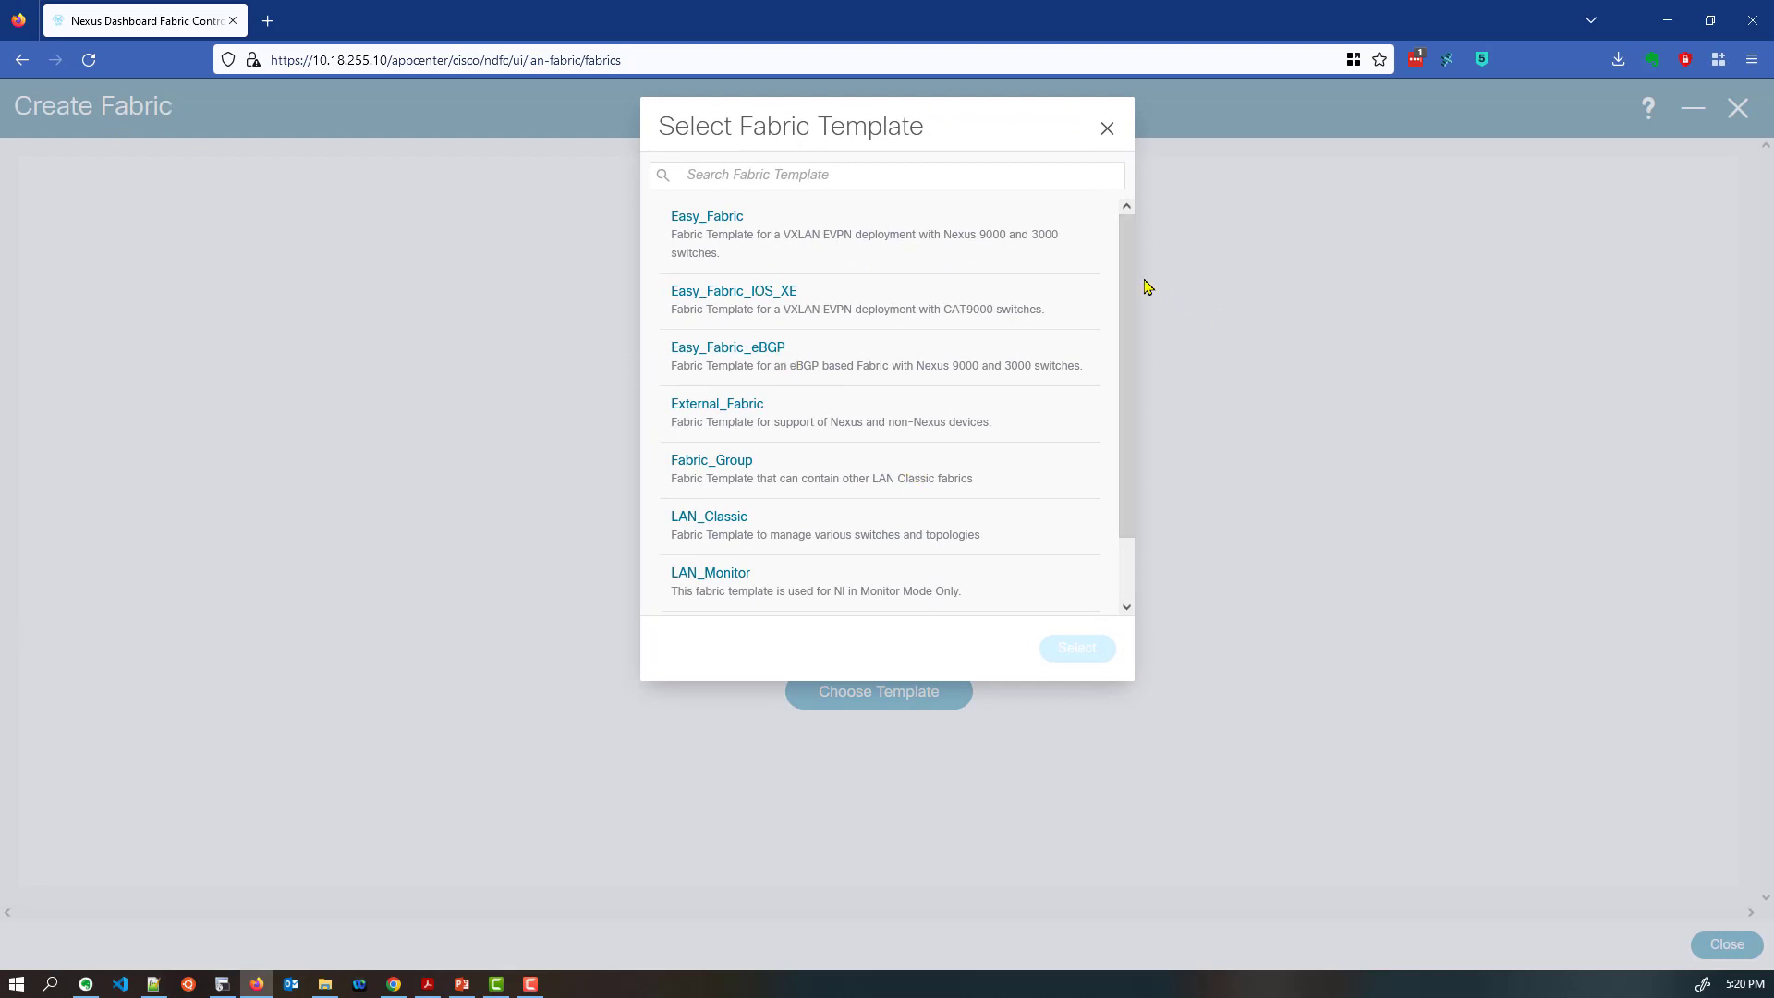
pyautogui.moveTo(1128, 269)
pyautogui.mouseDown()
pyautogui.moveTo(1146, 379)
pyautogui.moveTo(1148, 249)
pyautogui.mouseUp()
pyautogui.scroll(-1, 790, 568)
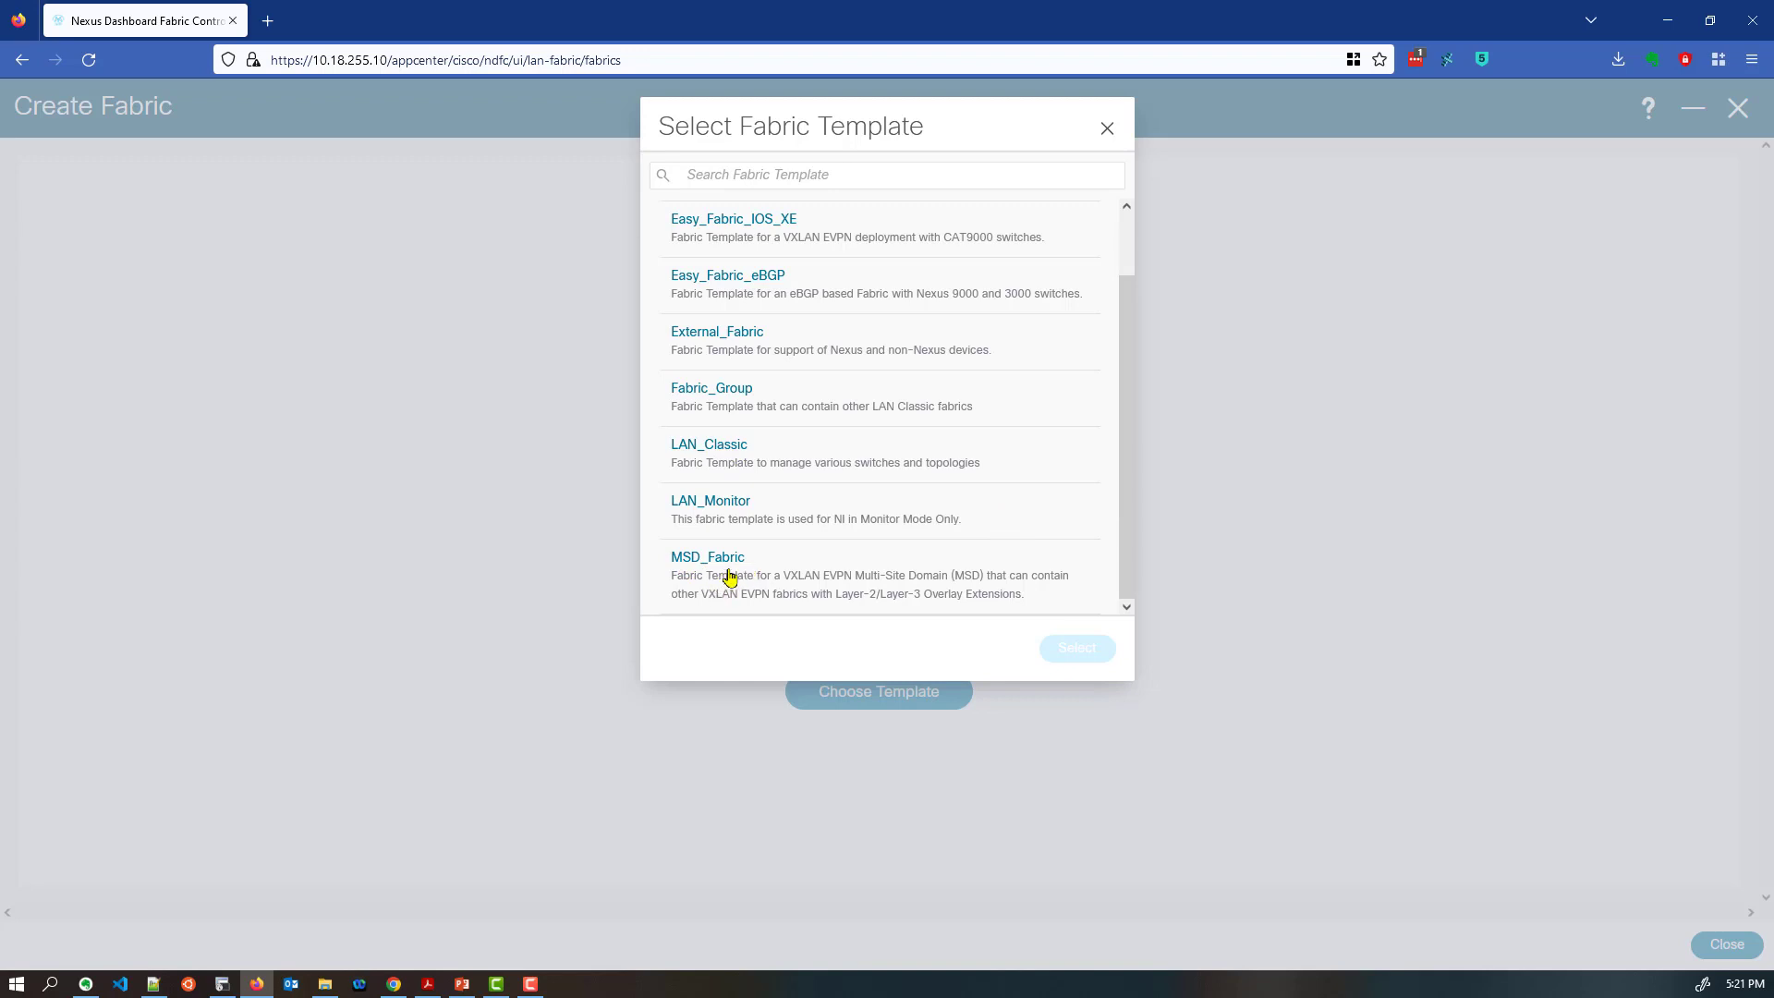
pyautogui.scroll(1, 952, 420)
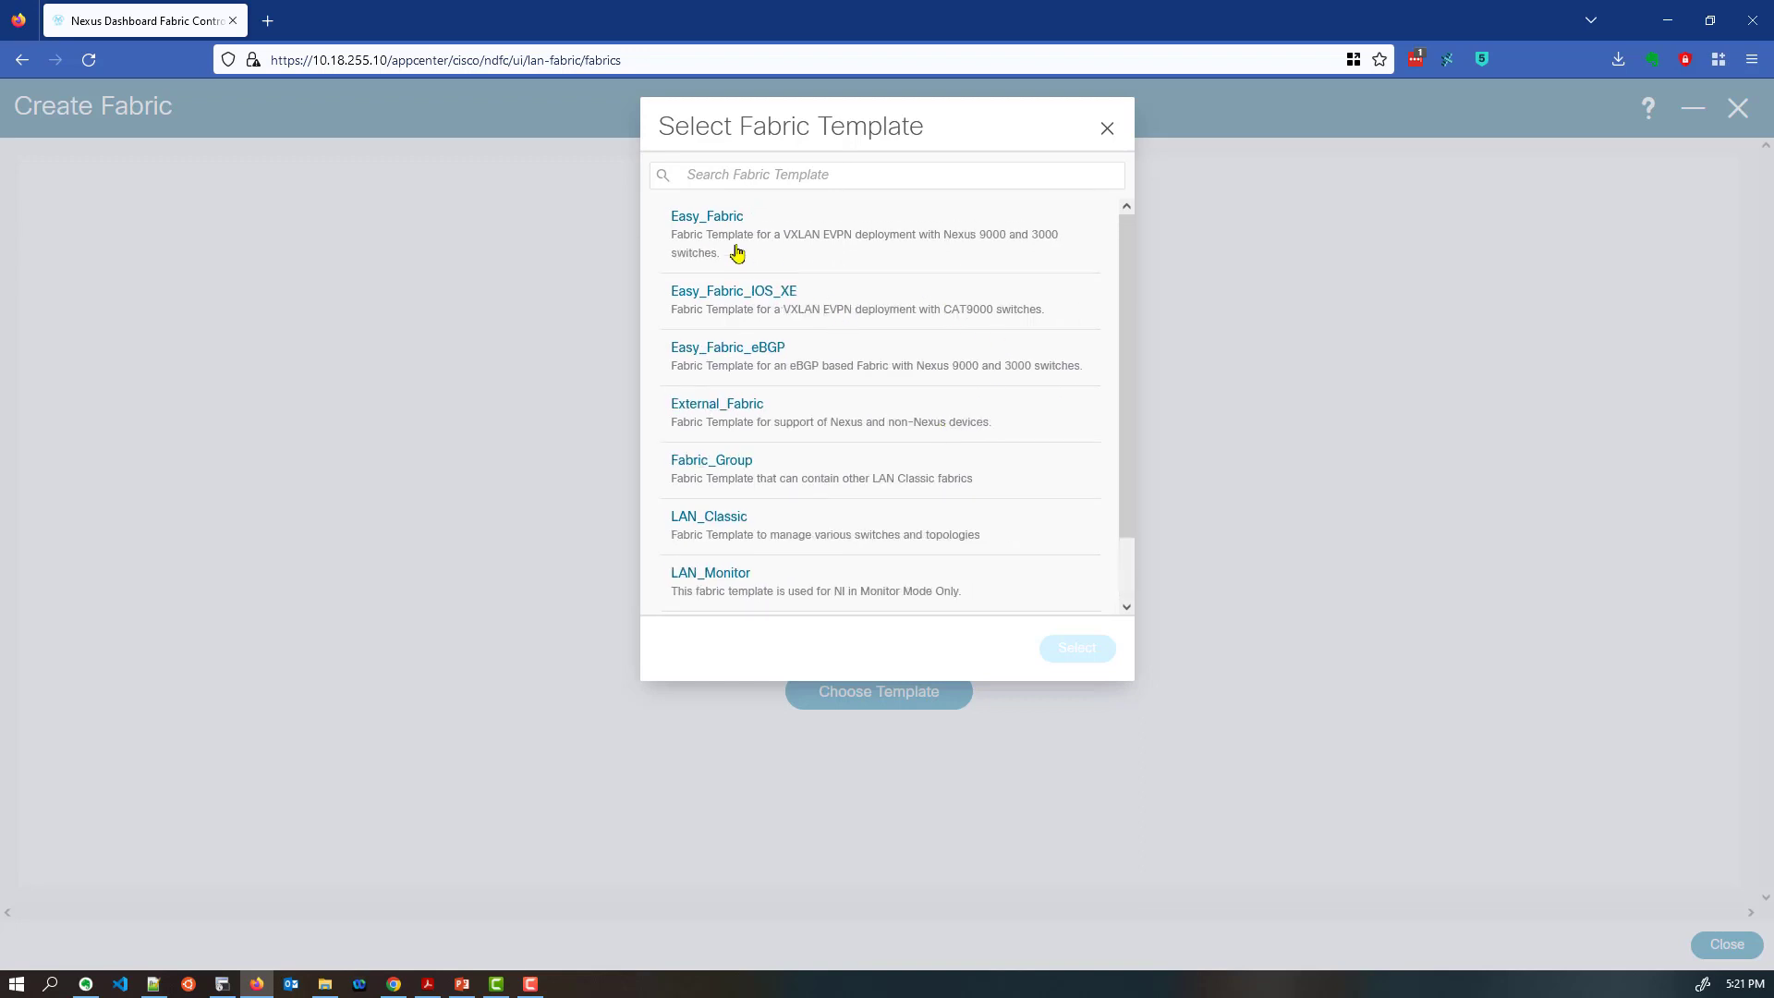
pyautogui.click(737, 252)
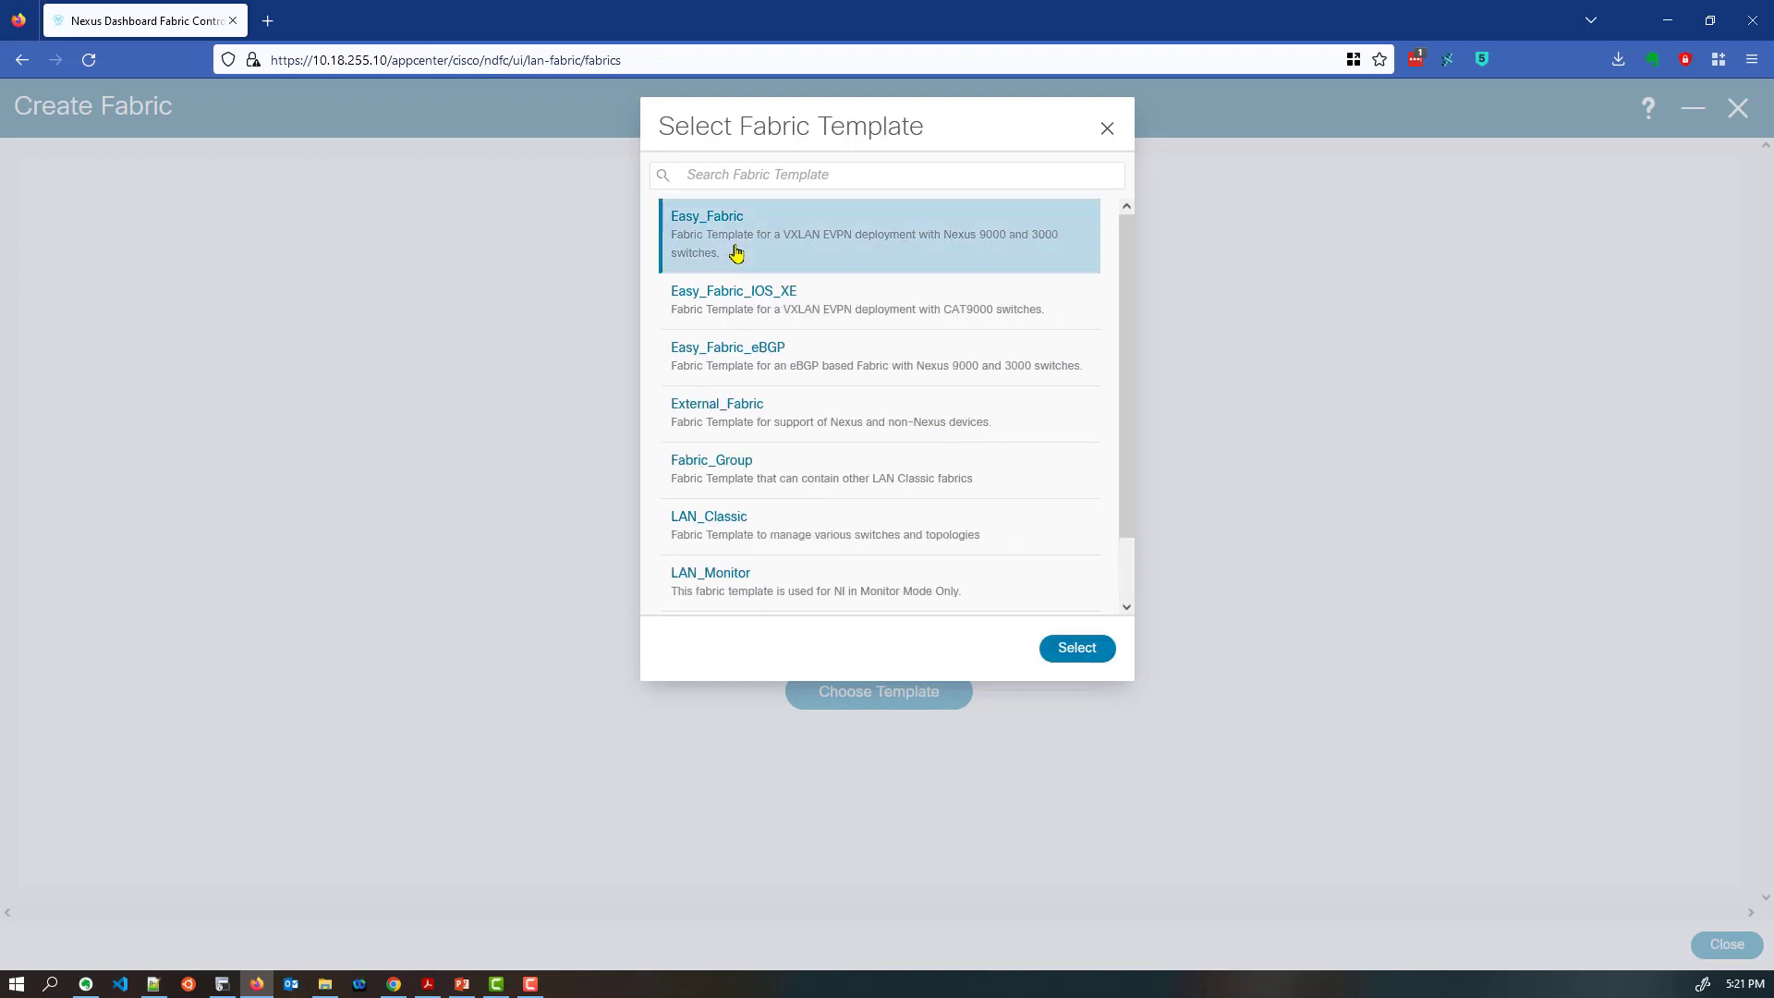
pyautogui.click(1078, 648)
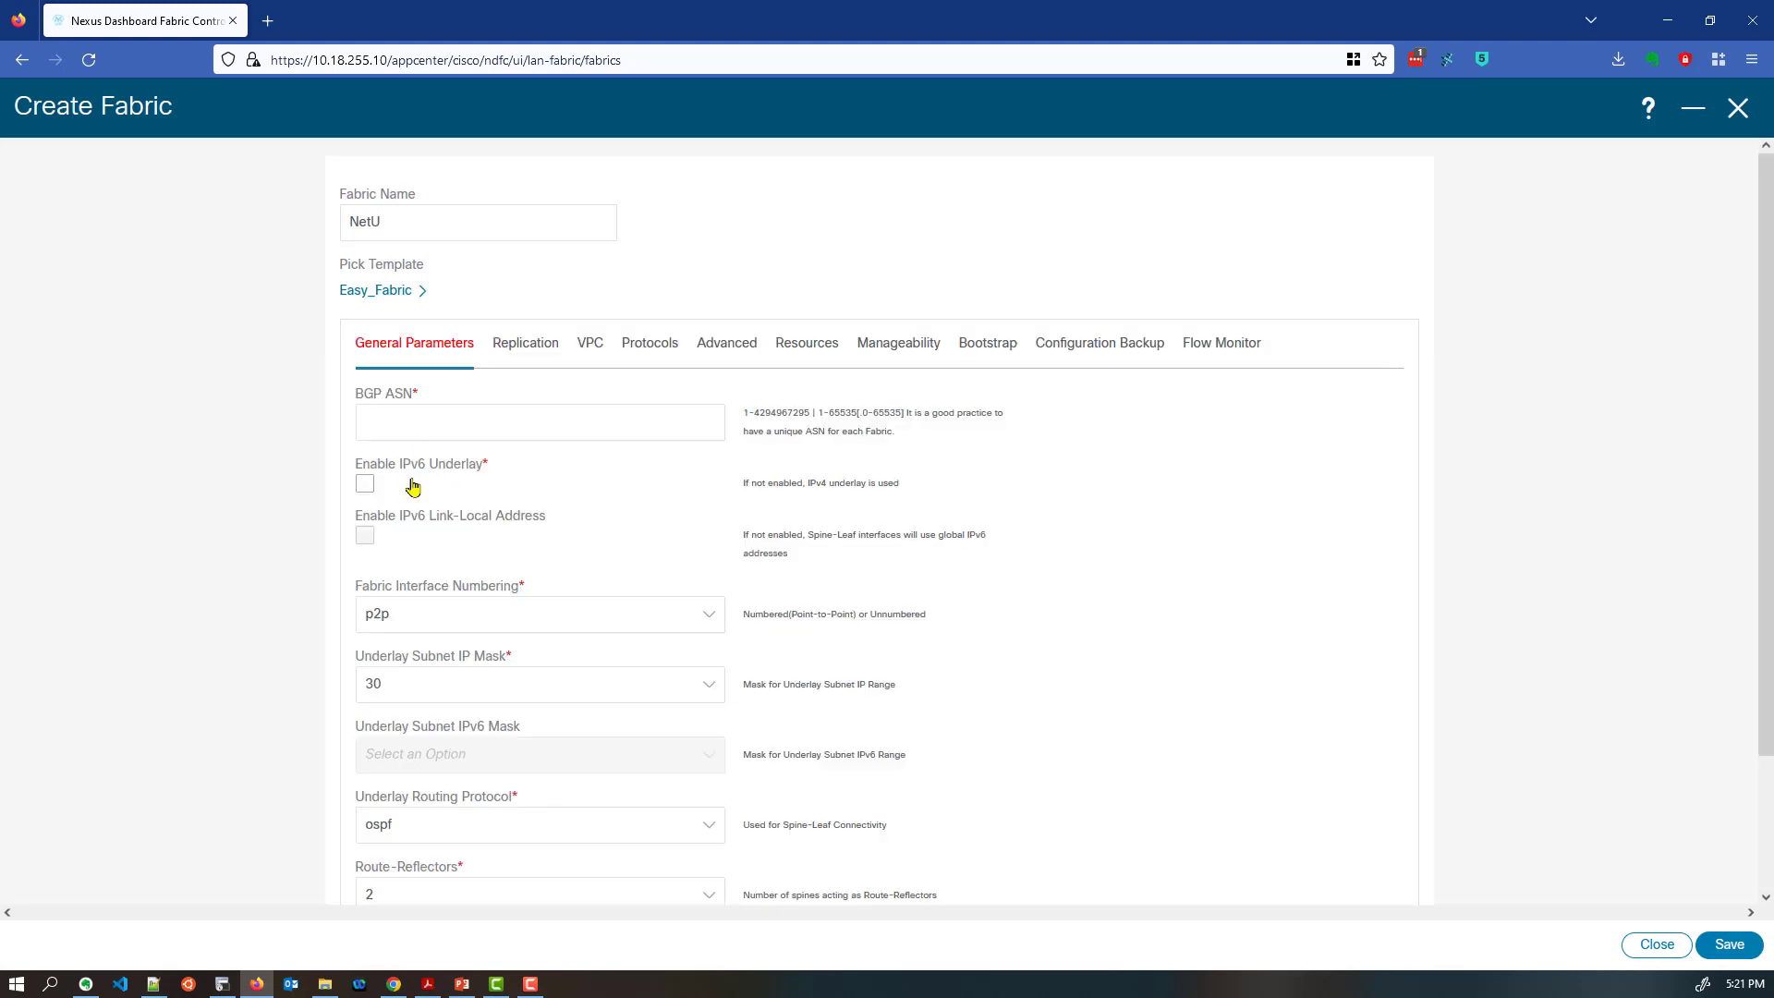
# Set the fabric's BGP ASN to 65001 in the general parameters
pyautogui.scroll(-2, 254, 393)
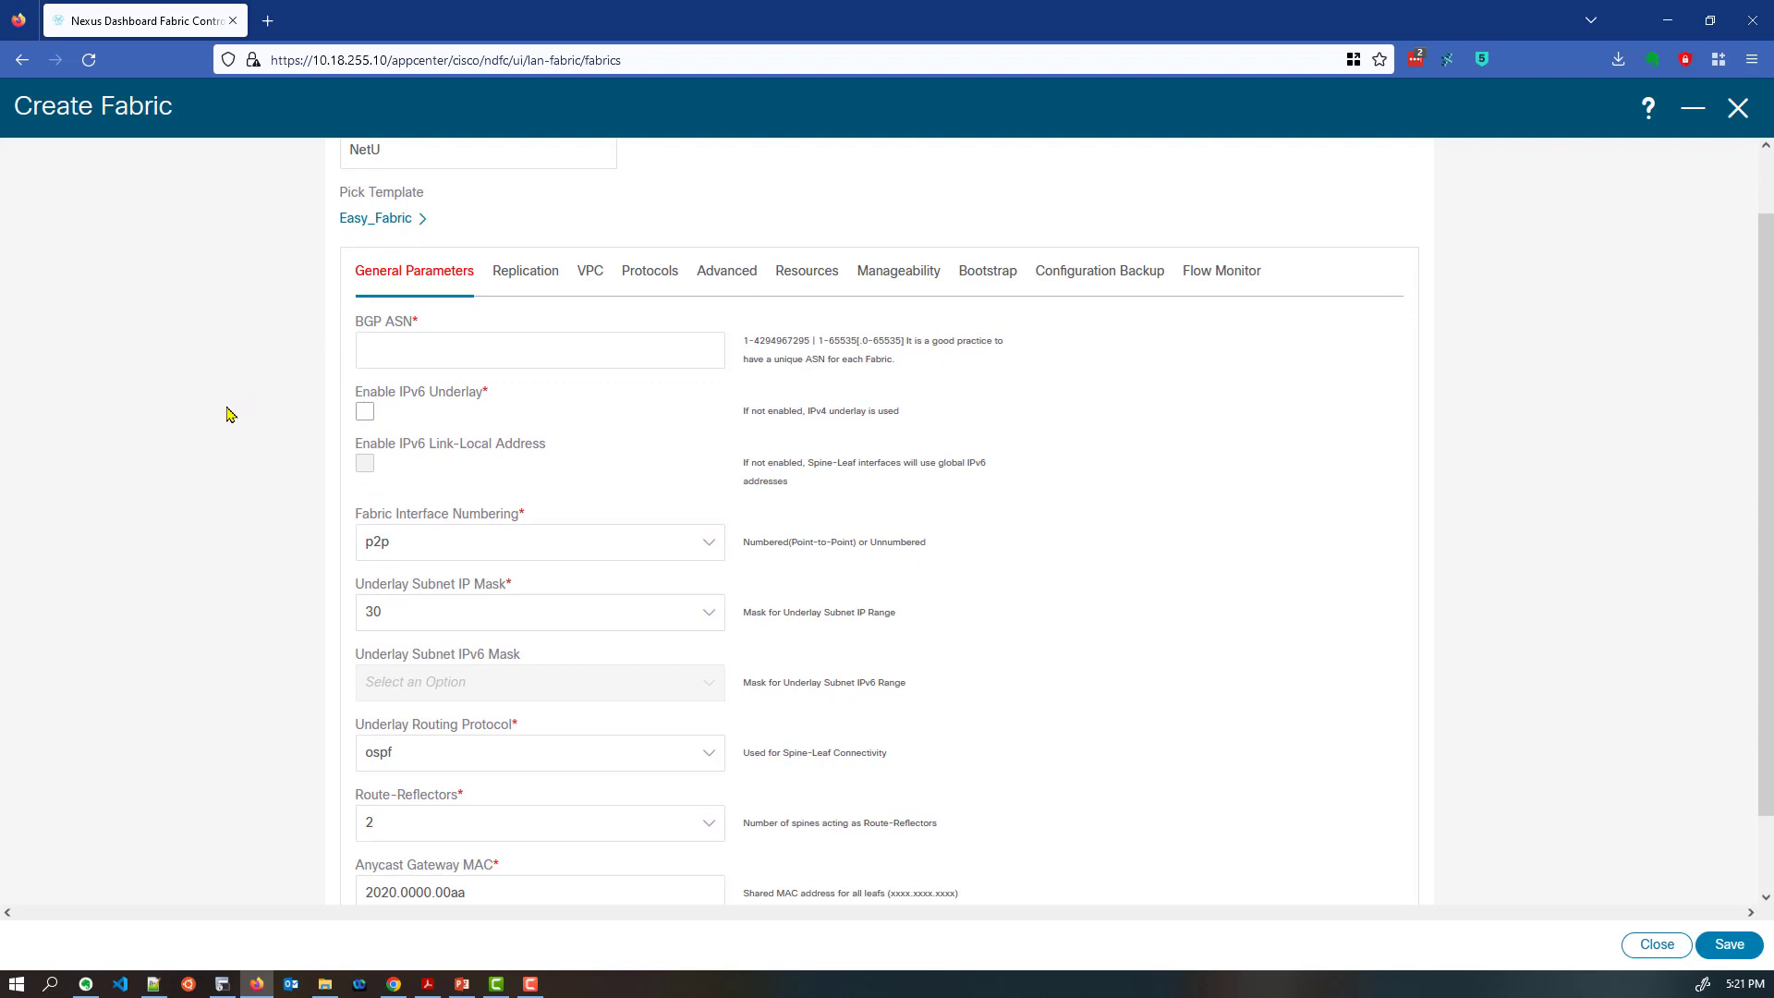
pyautogui.moveTo(357, 323); pyautogui.dragTo(404, 324)
pyautogui.click(422, 357)
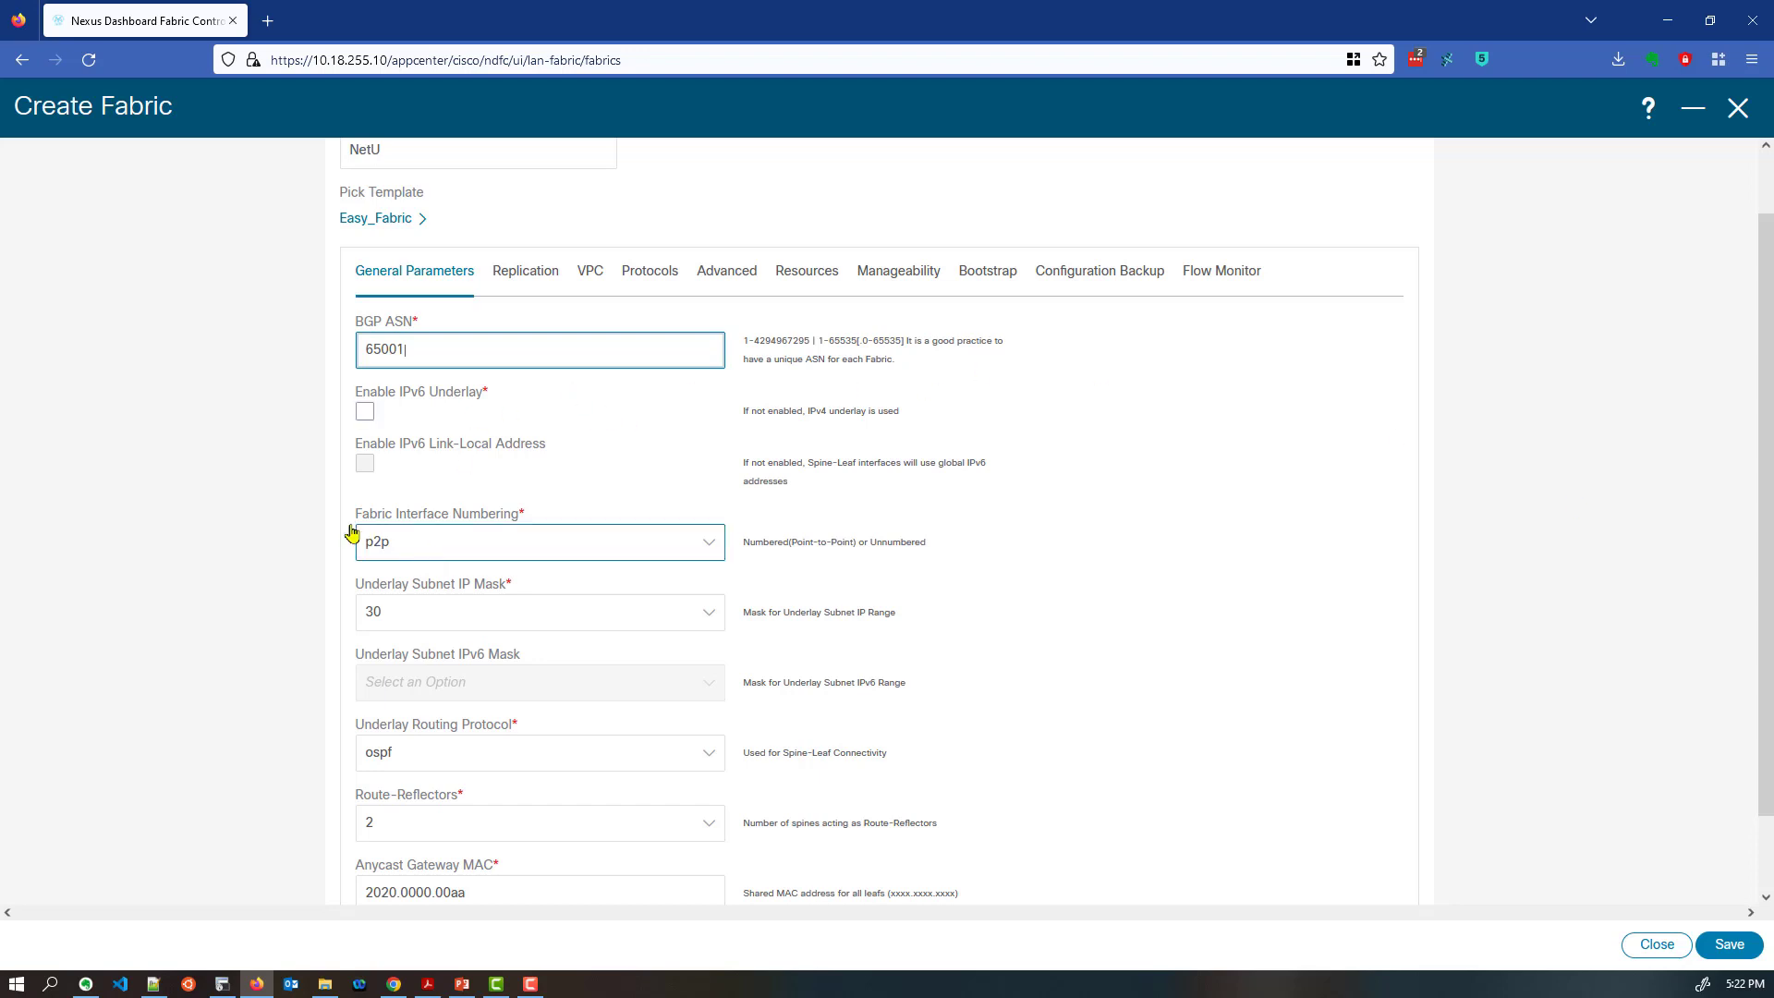
# Review the fabric interface numbering and select ospf as the underlay routing protocol
pyautogui.scroll(-1, 357, 459)
pyautogui.moveTo(366, 446); pyautogui.dragTo(503, 444)
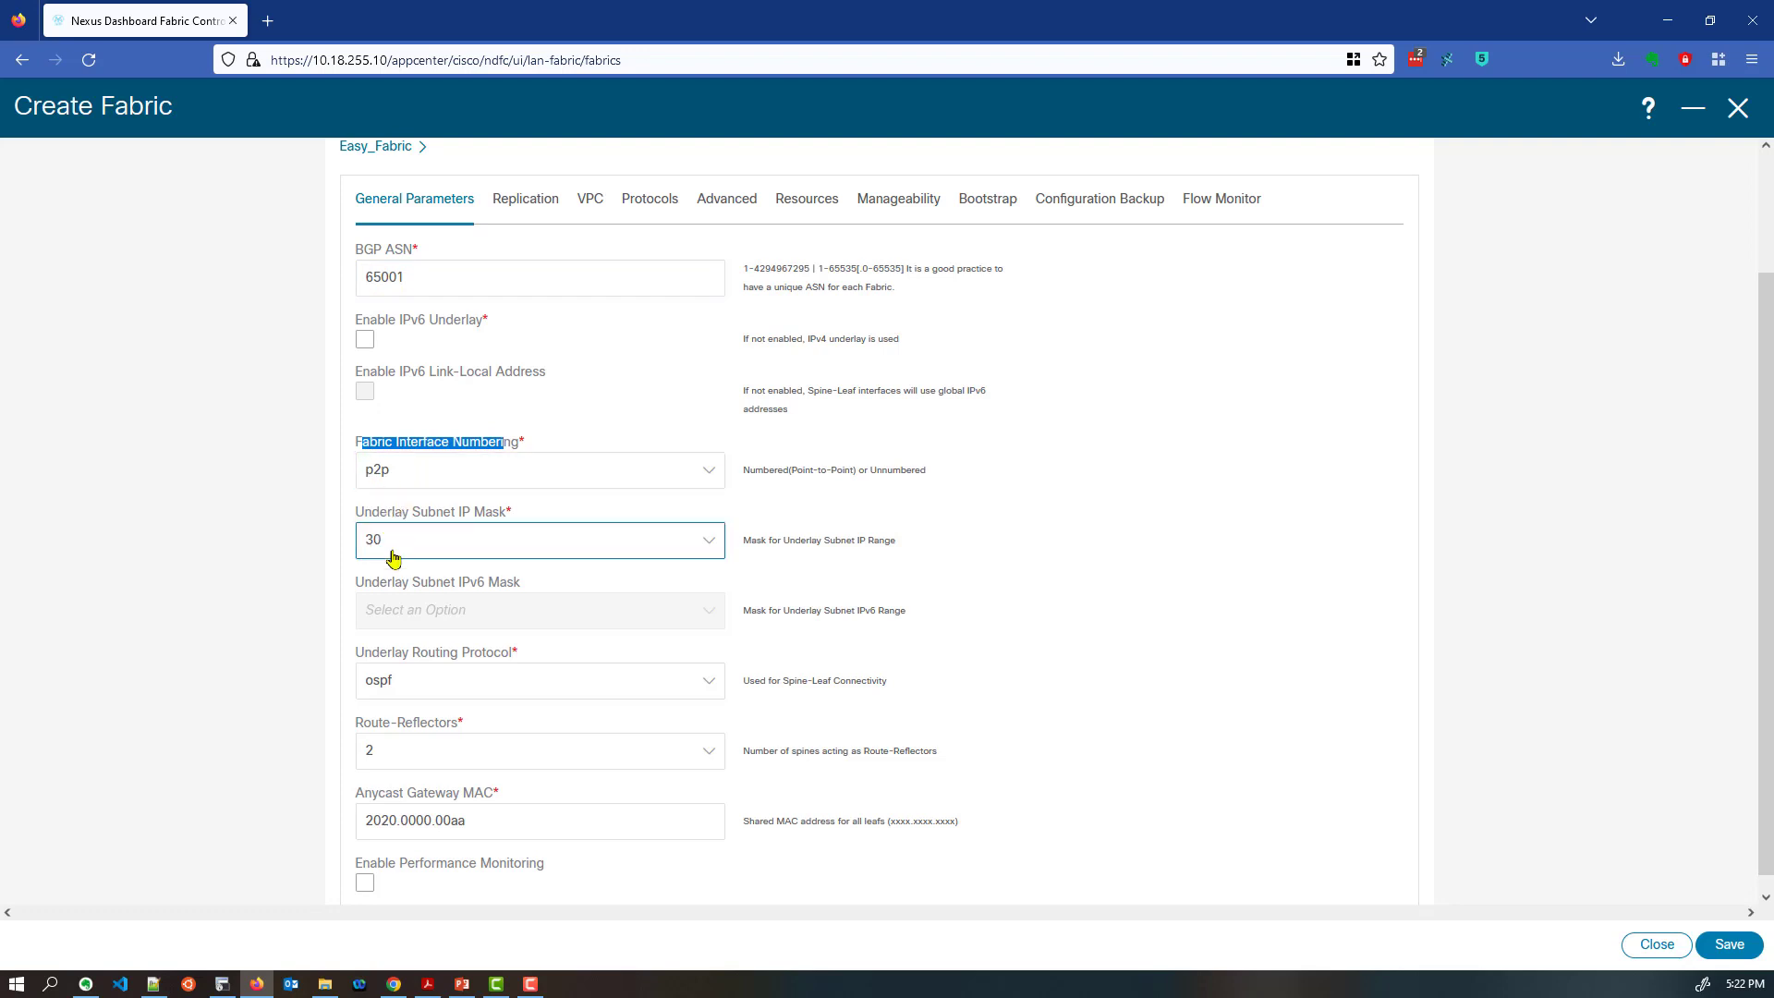
pyautogui.scroll(-1, 289, 574)
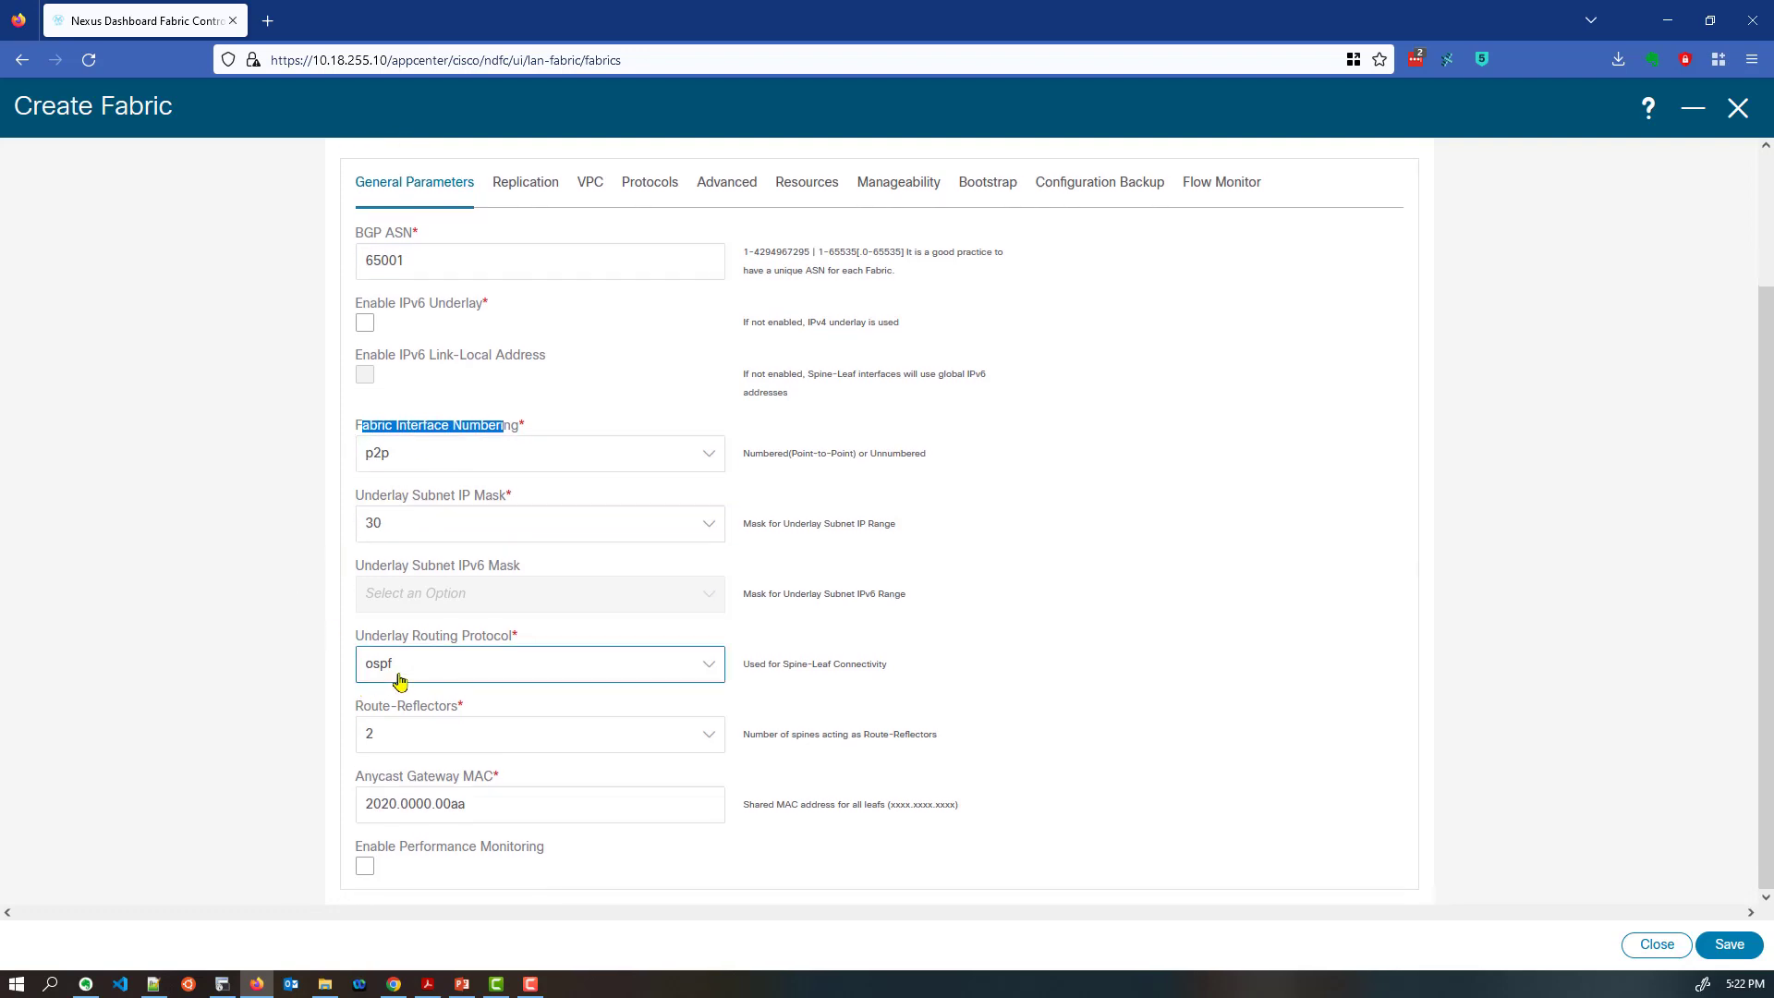
pyautogui.click(370, 674)
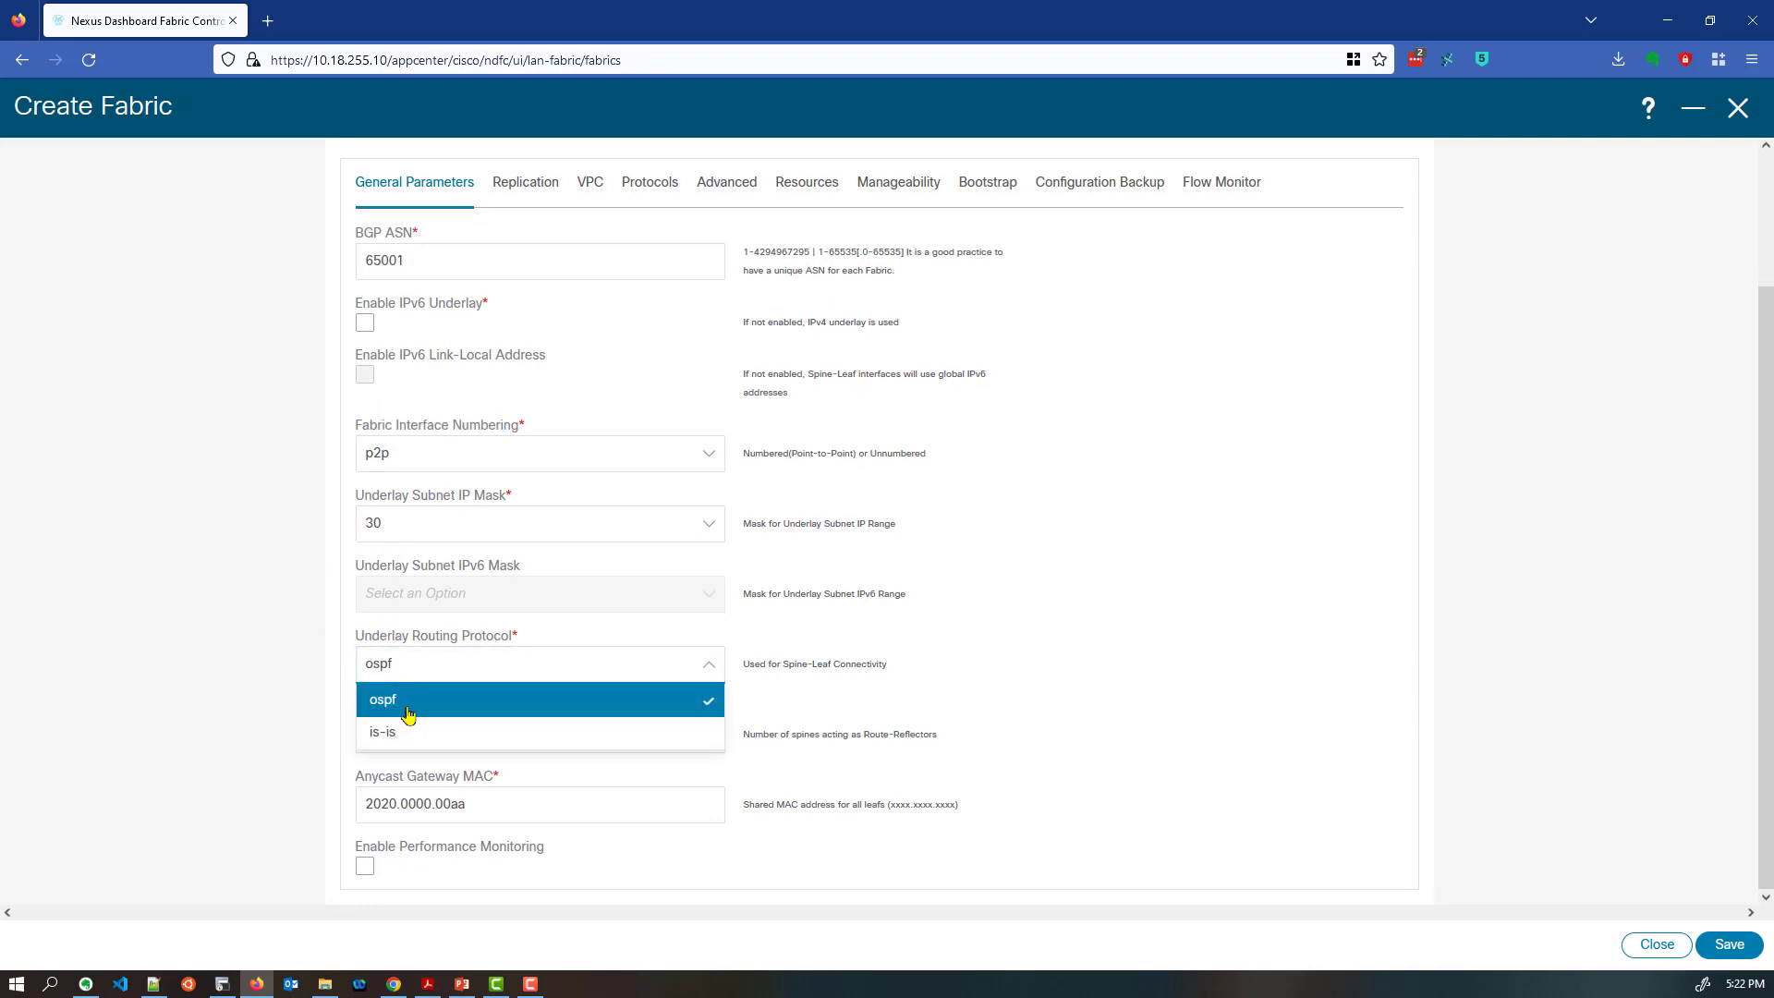
pyautogui.click(408, 713)
pyautogui.click(408, 747)
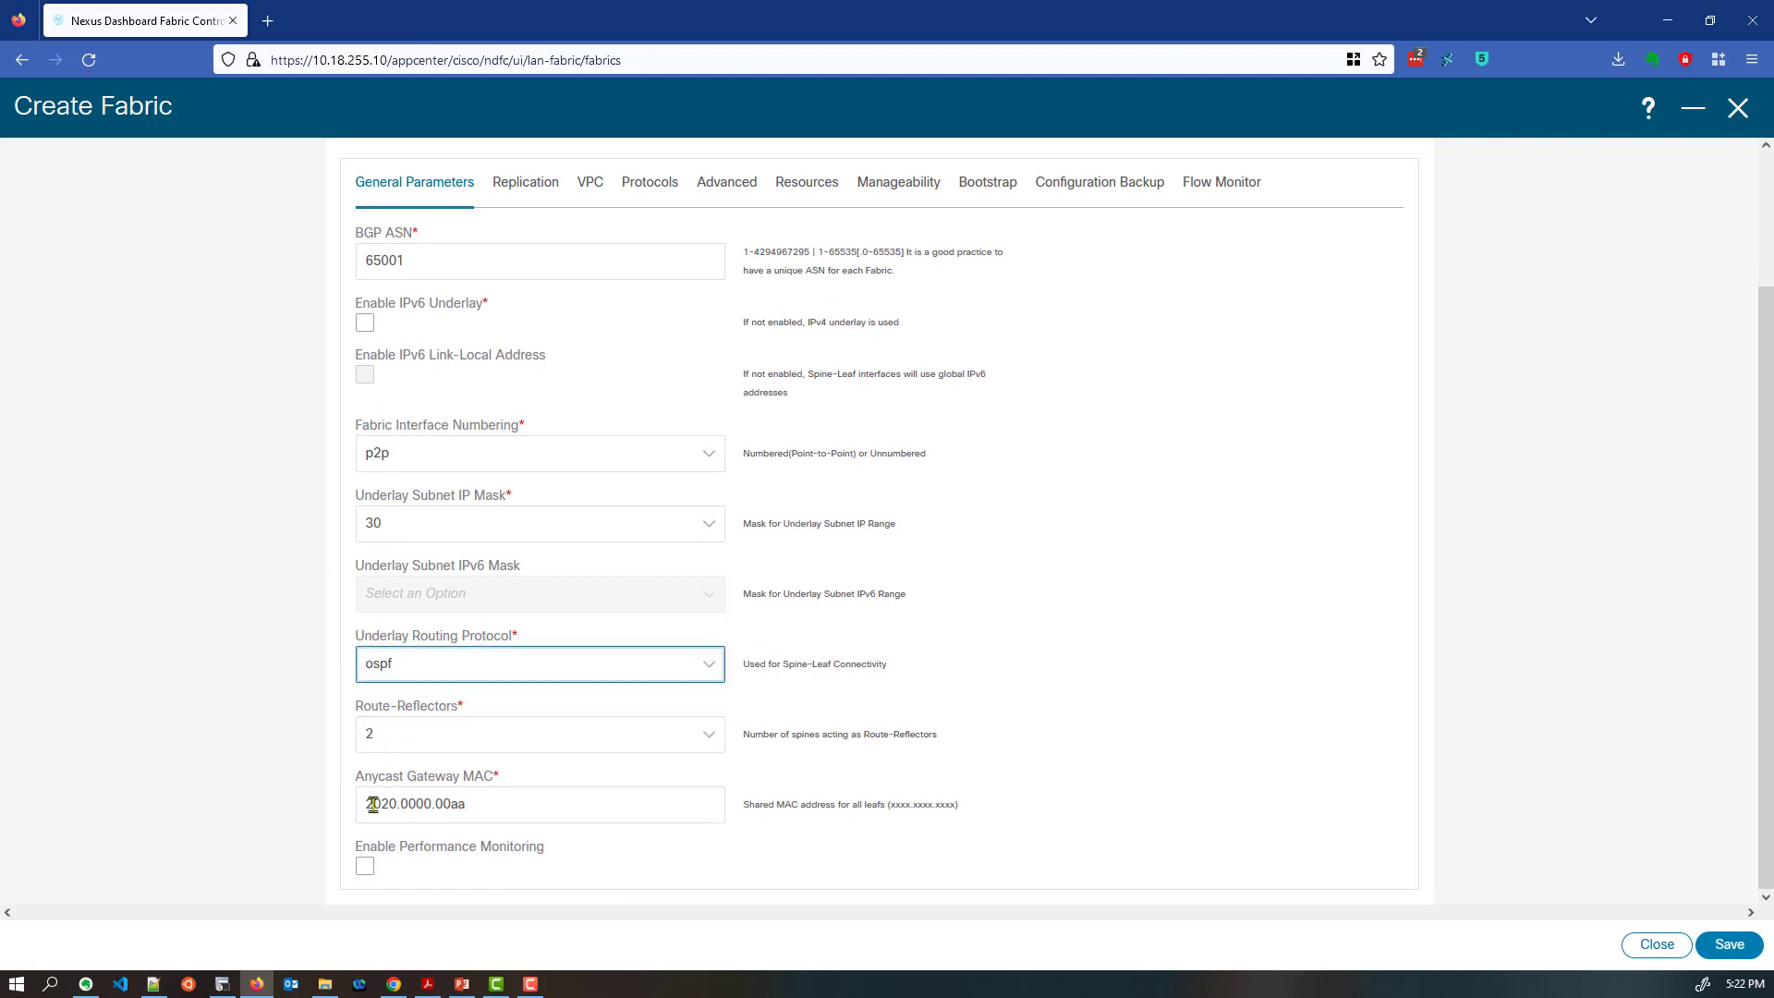
# Set the anycast gateway MAC to 1234.1234.cc1e and open the fabric's replication settings
pyautogui.moveTo(367, 773); pyautogui.dragTo(311, 817)
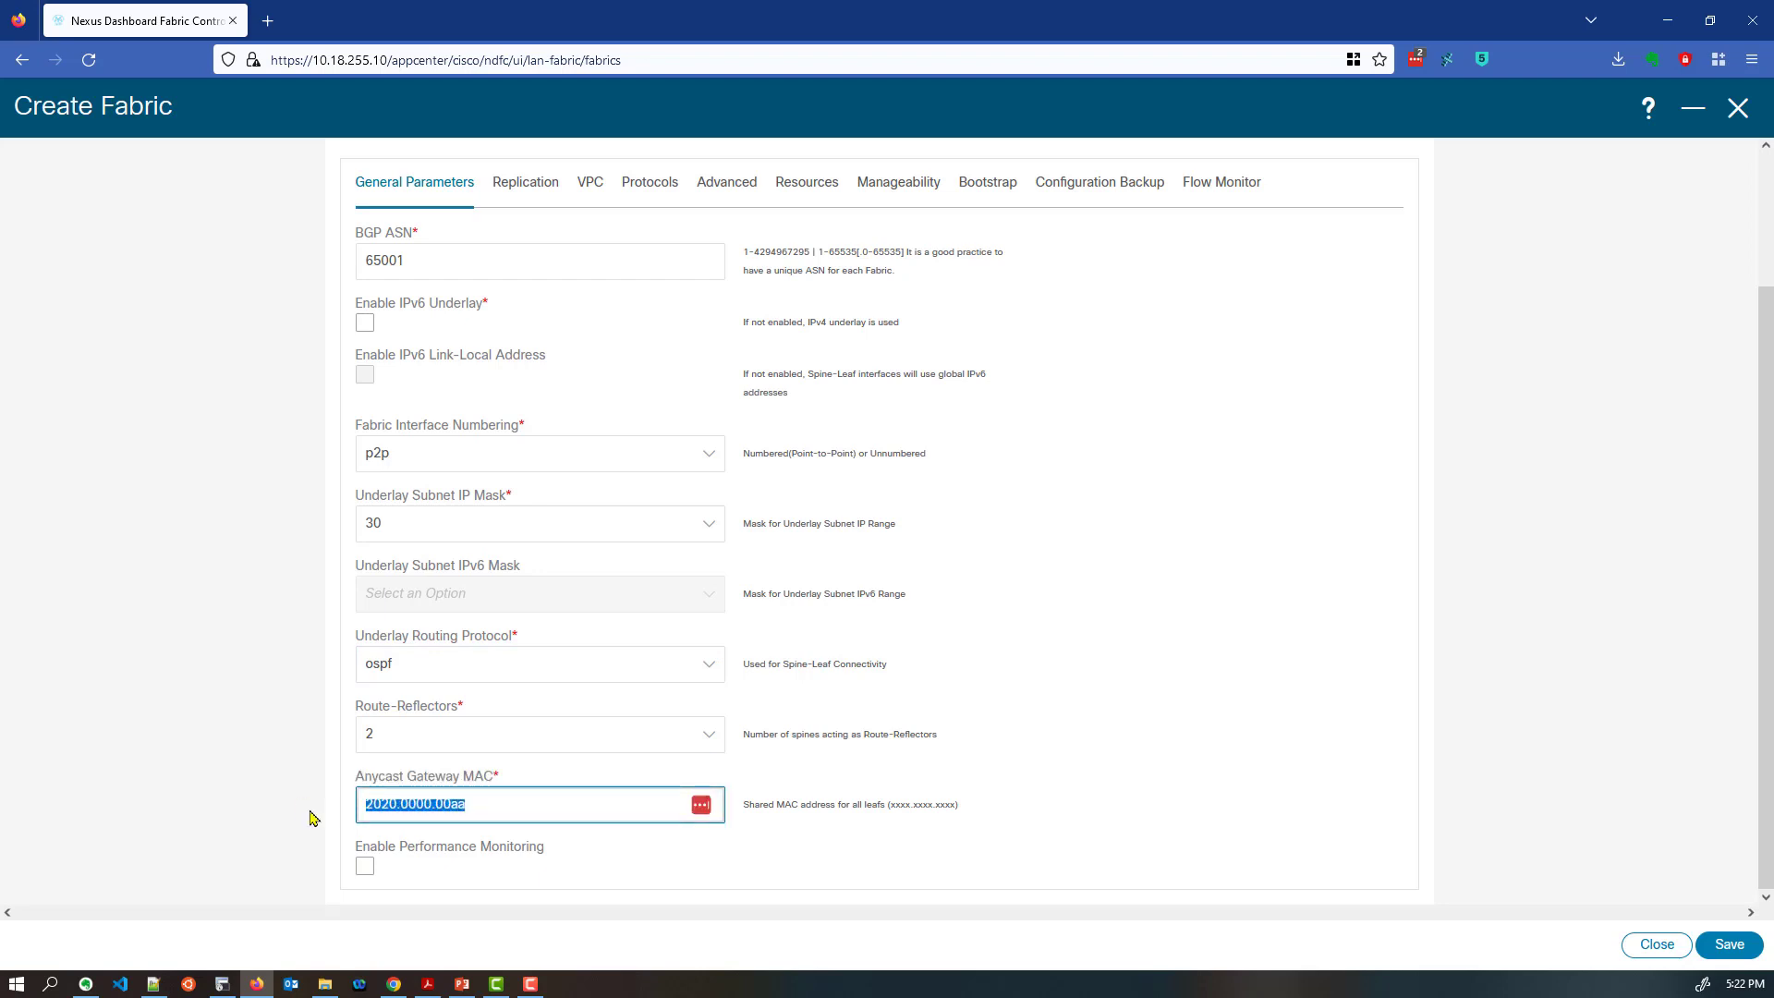
pyautogui.write('1234.1234.cc1e')
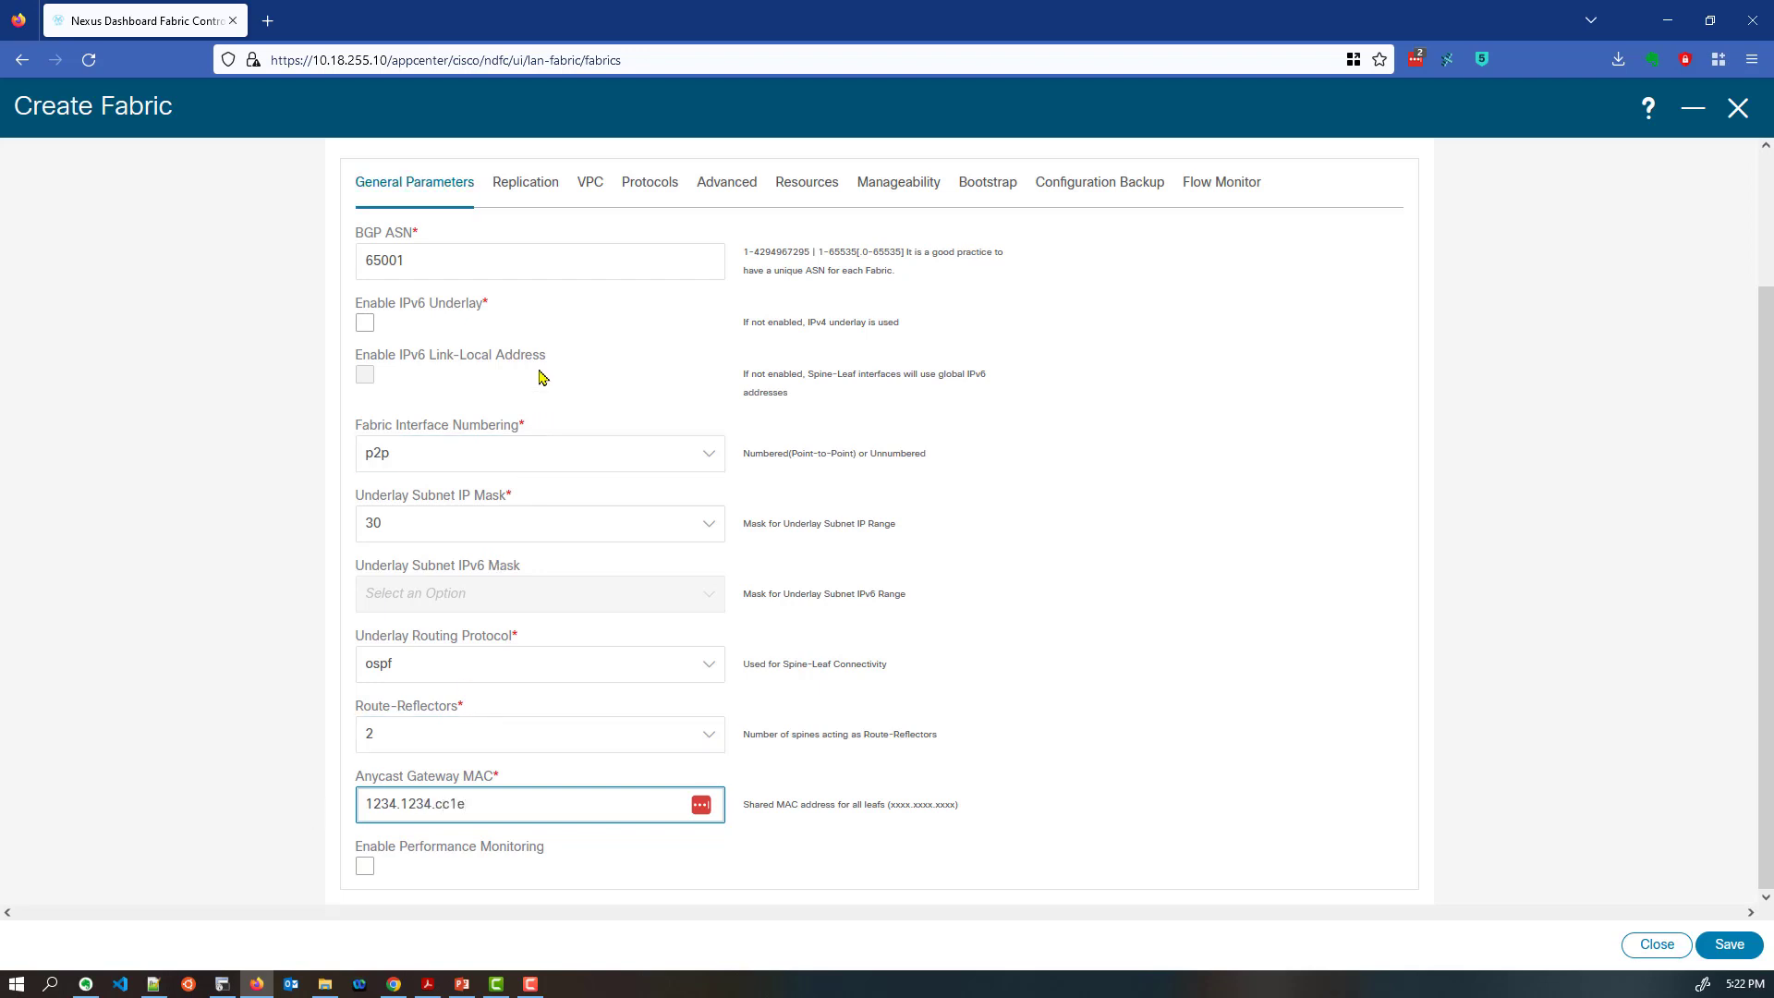
pyautogui.click(538, 189)
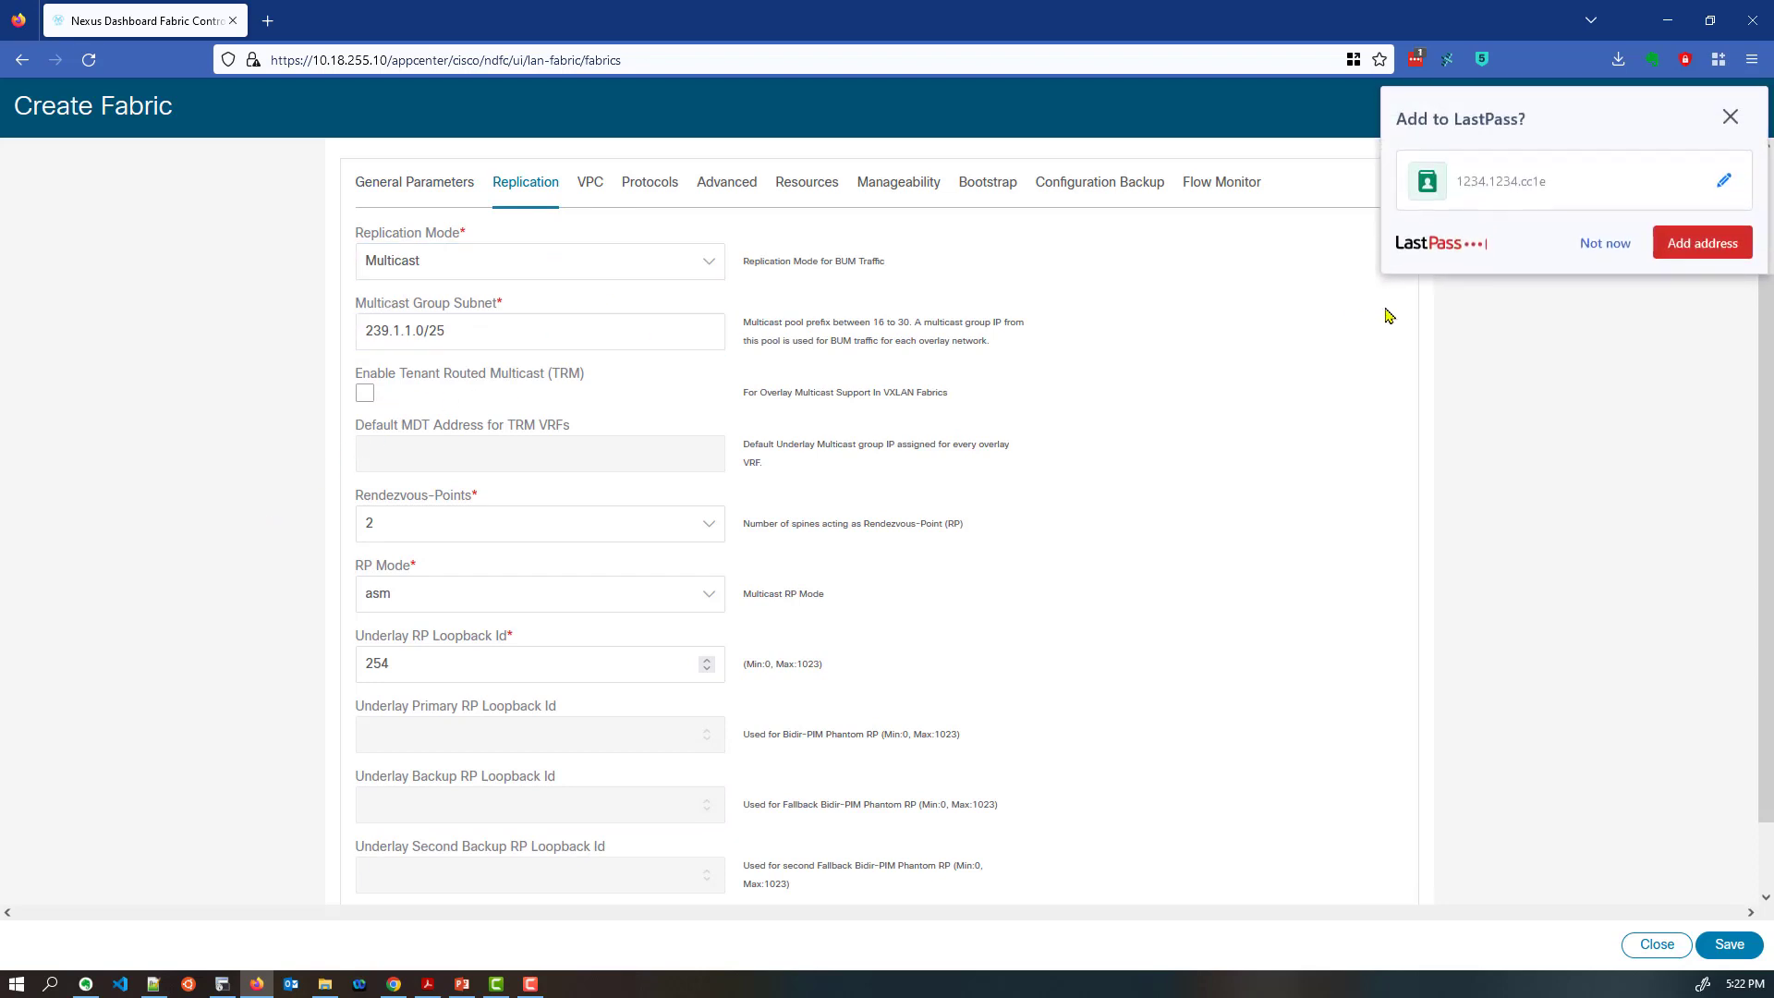
# Dismiss the password manager prompt and review the replication settings, including the multicast group subnet and RP mode
pyautogui.click(1605, 243)
pyautogui.moveTo(527, 333); pyautogui.dragTo(338, 333)
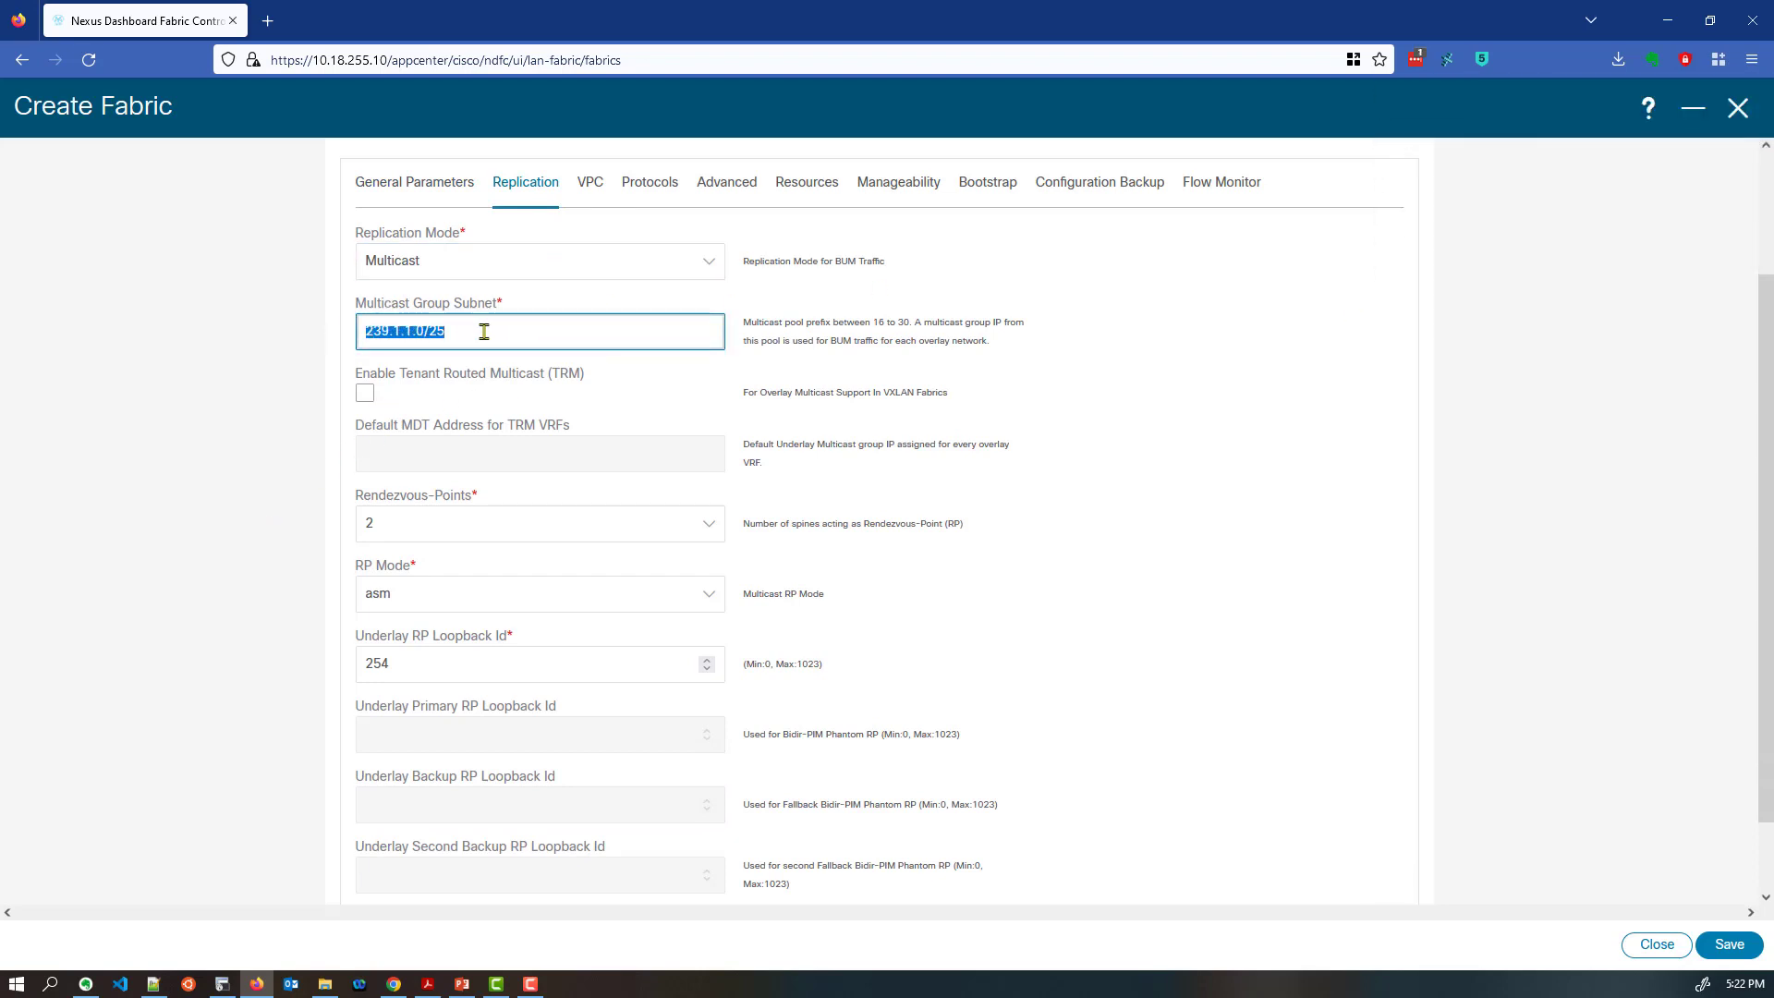
pyautogui.click(485, 333)
pyautogui.scroll(-2, 388, 510)
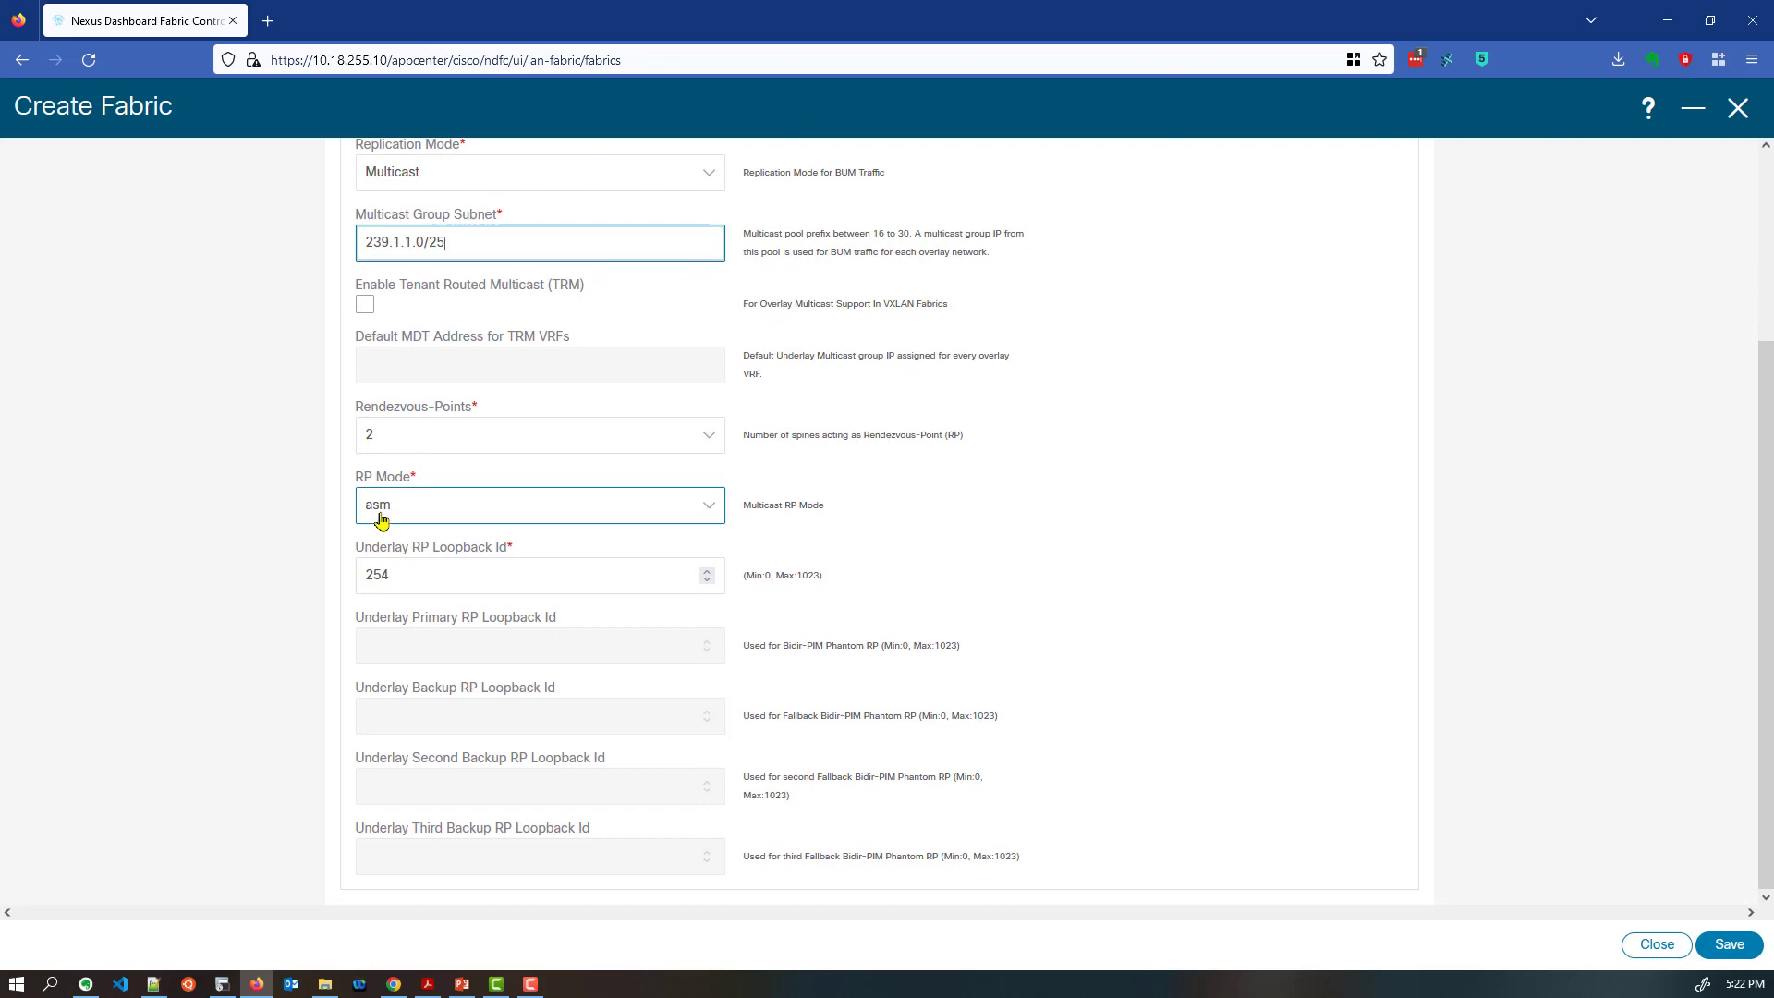
pyautogui.click(380, 520)
pyautogui.click(425, 518)
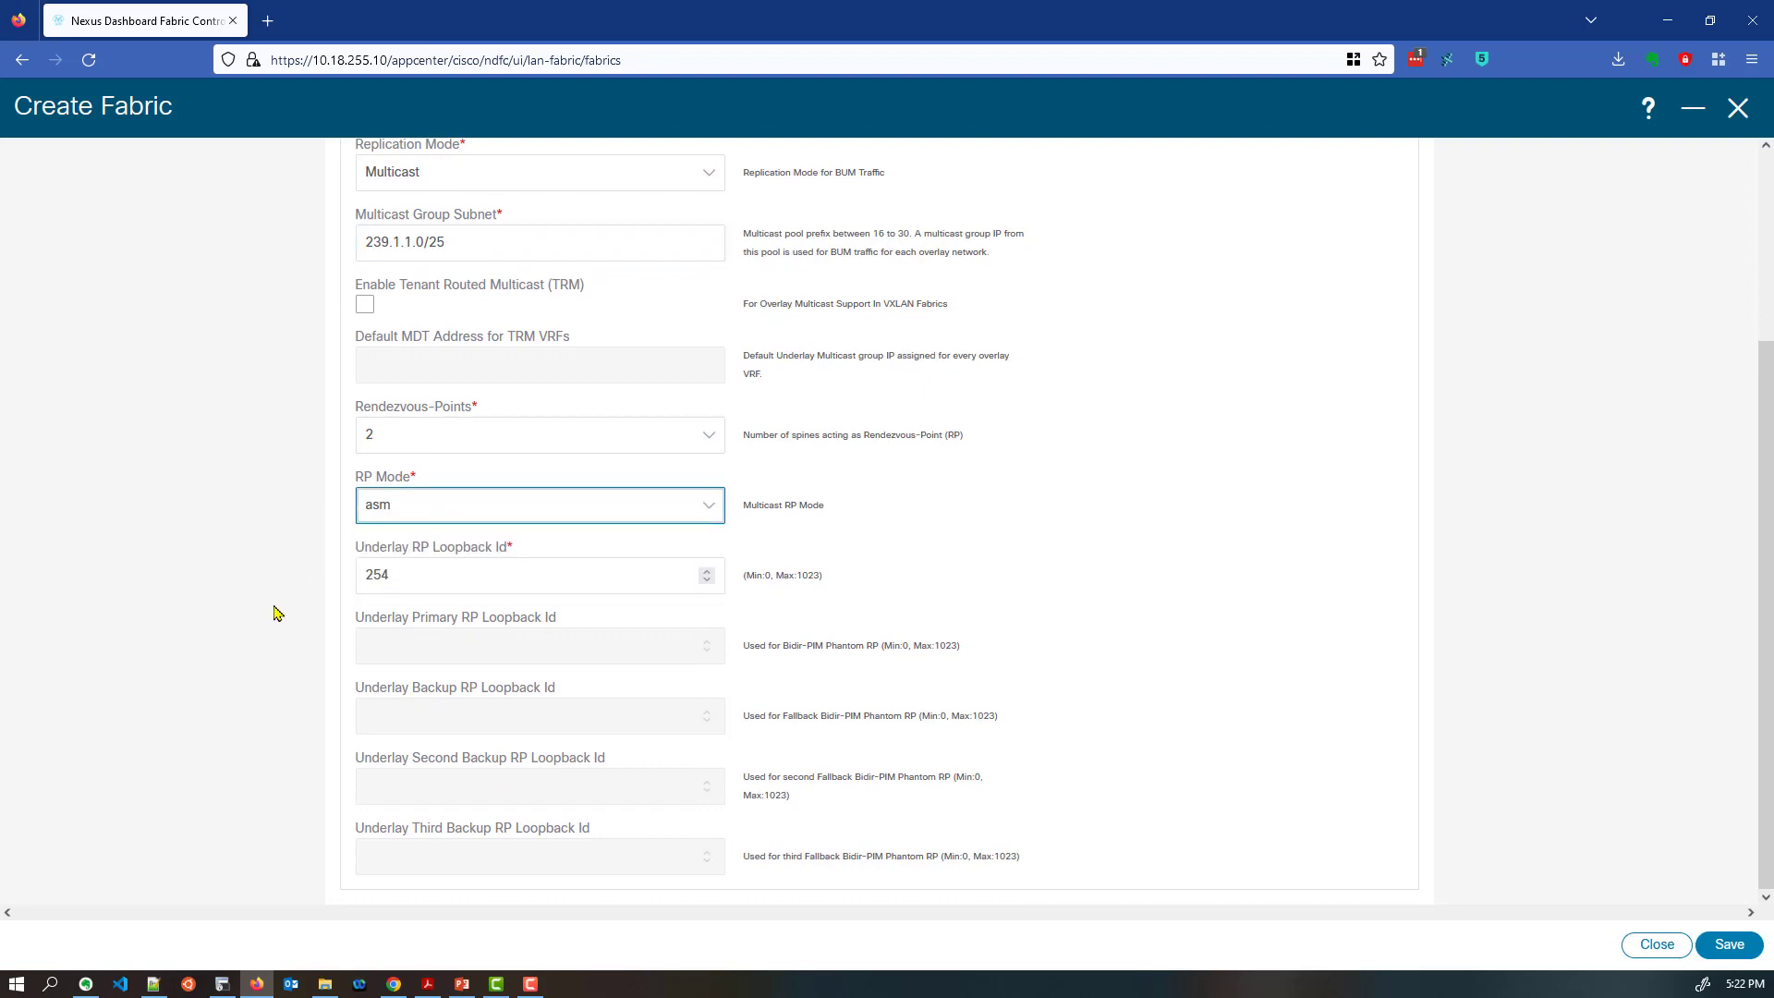
pyautogui.scroll(5, 277, 601)
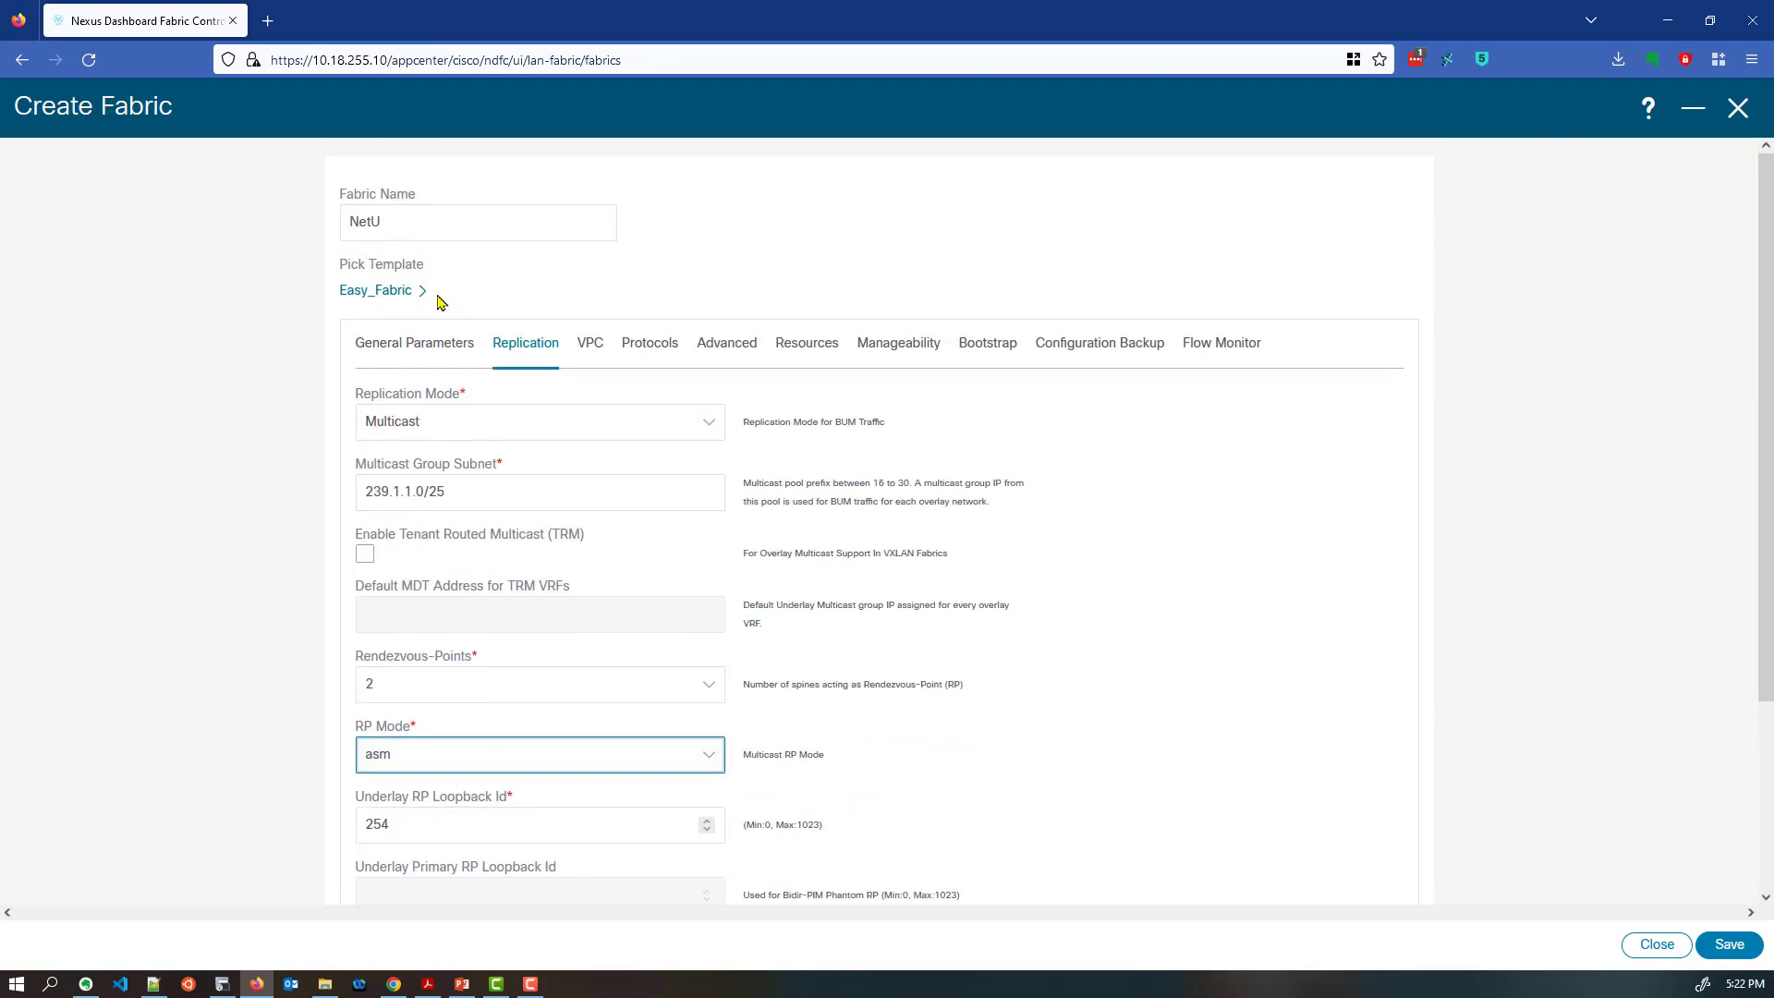
# Review the fabric's vPC settings, including the peer keep alive option, peer link port channel and domain ID range
pyautogui.click(592, 347)
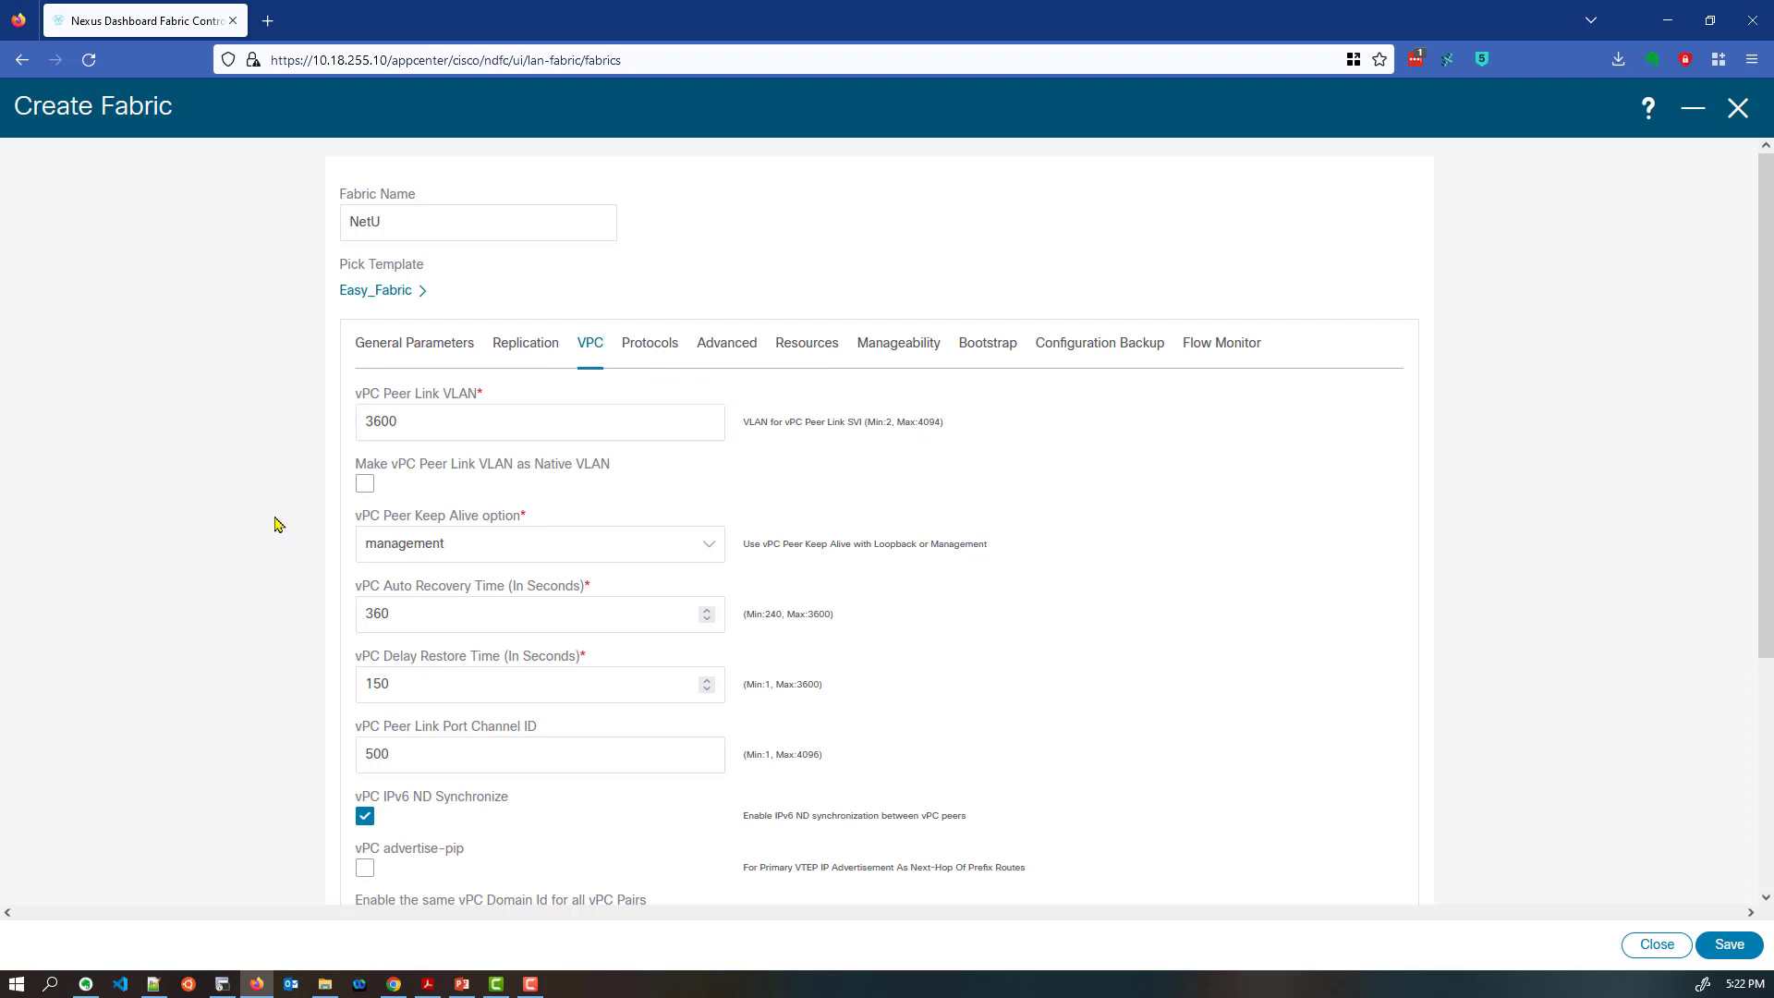
pyautogui.scroll(-5, 213, 566)
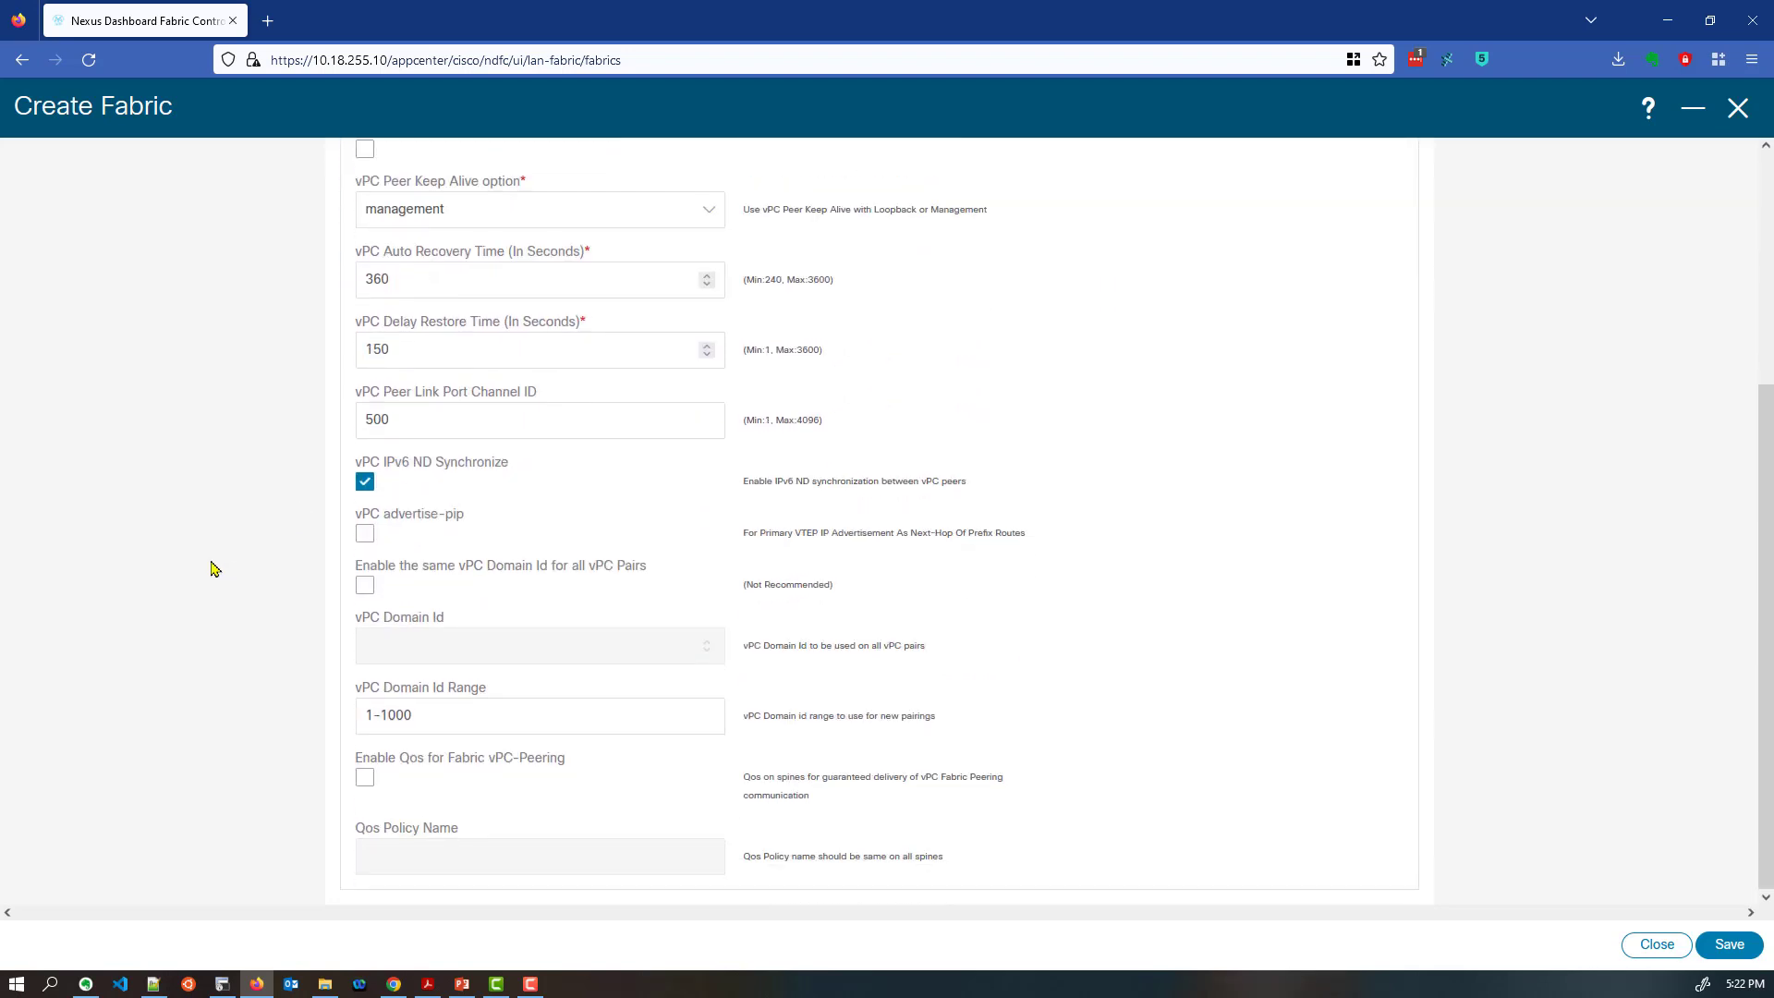
pyautogui.scroll(4, 214, 567)
pyautogui.moveTo(385, 400); pyautogui.dragTo(450, 400)
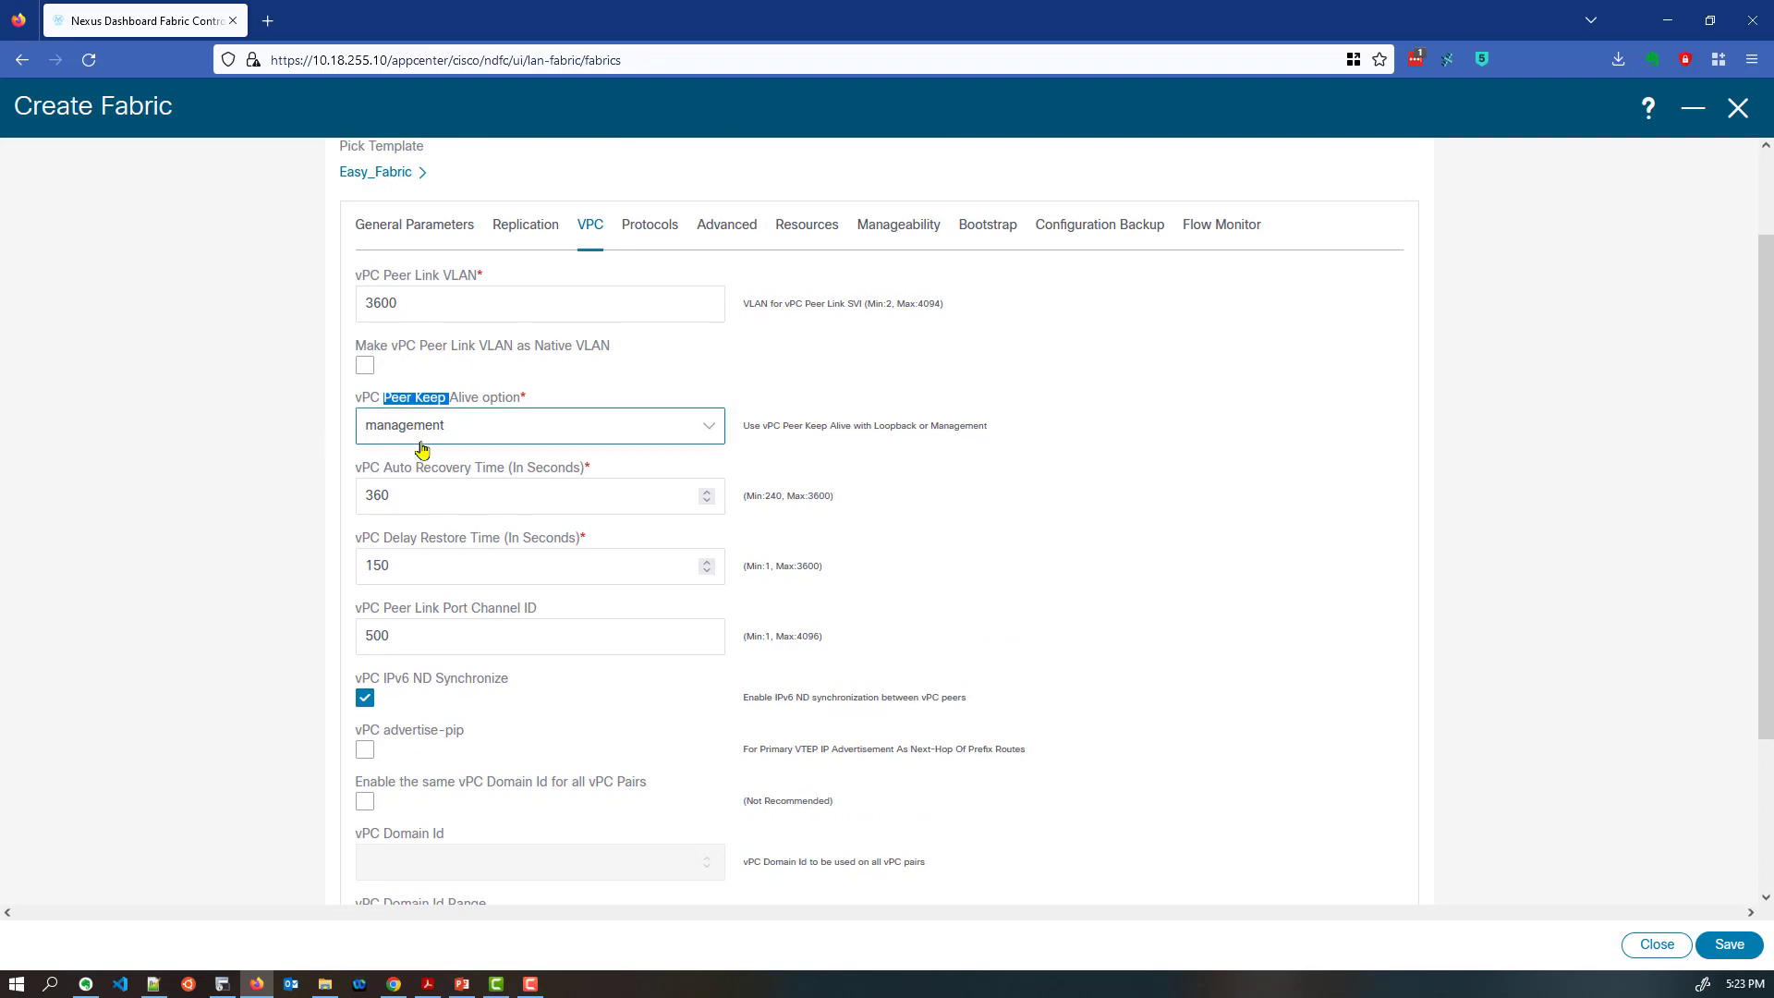
pyautogui.click(287, 481)
pyautogui.scroll(-2, 402, 549)
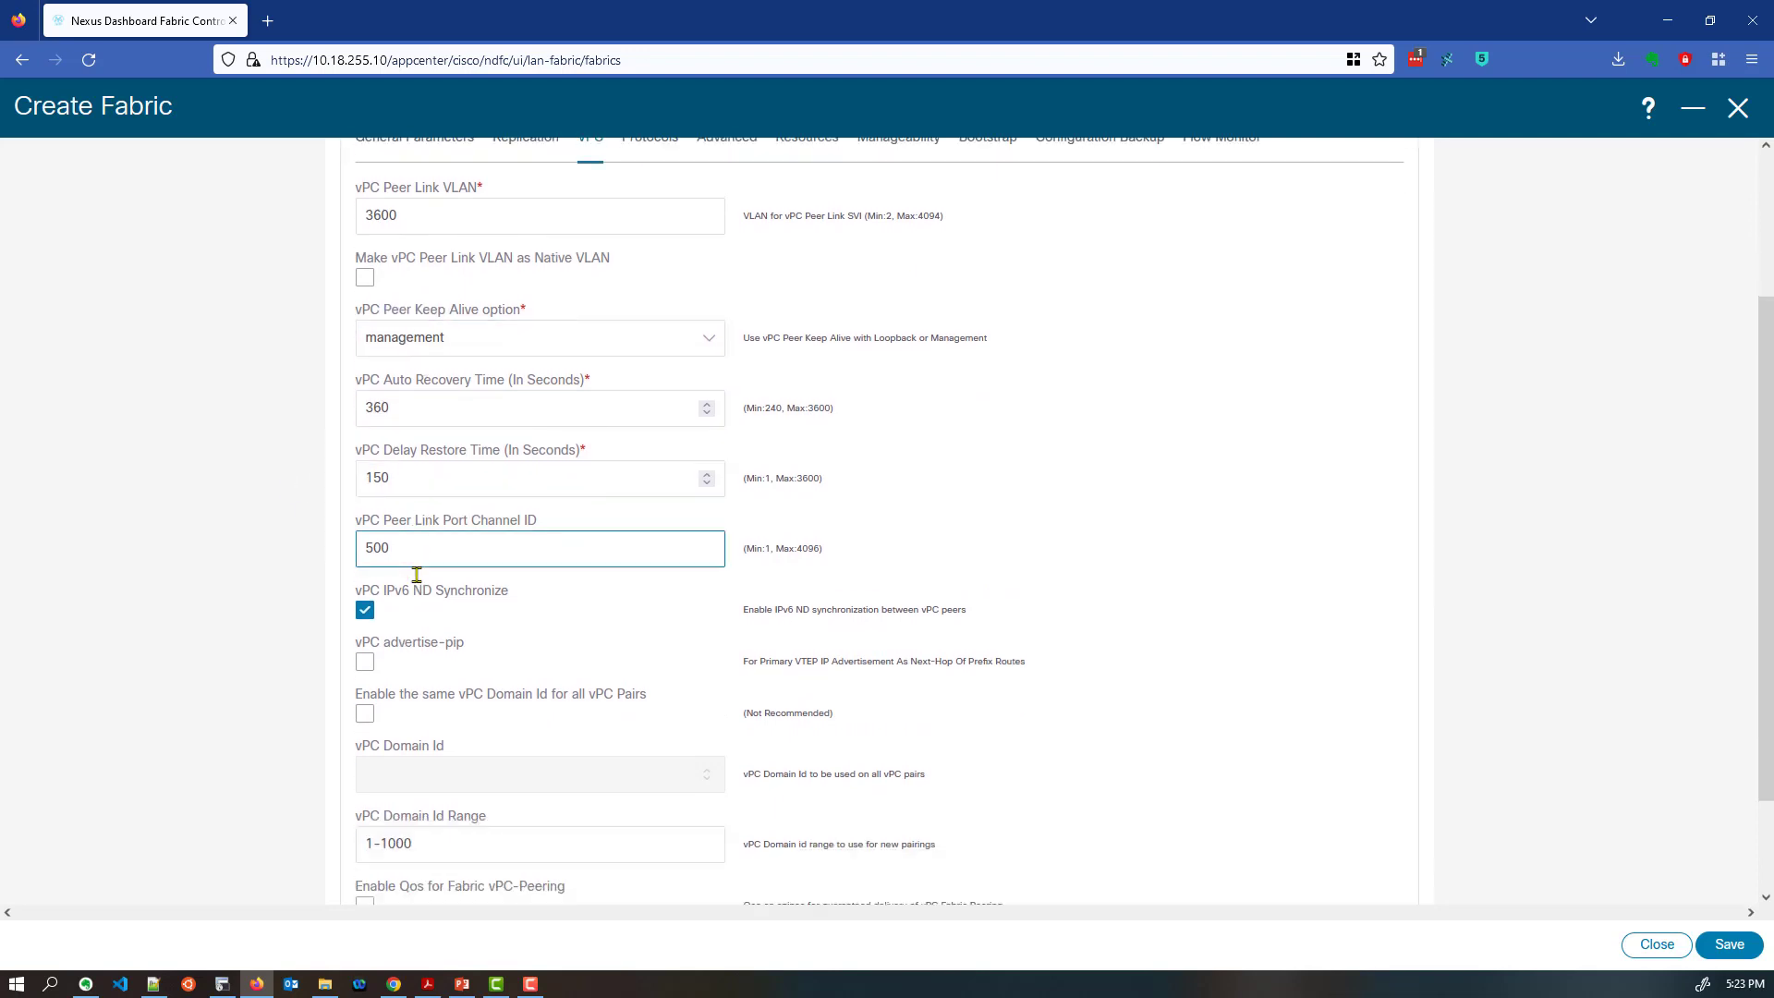
pyautogui.scroll(2, 296, 658)
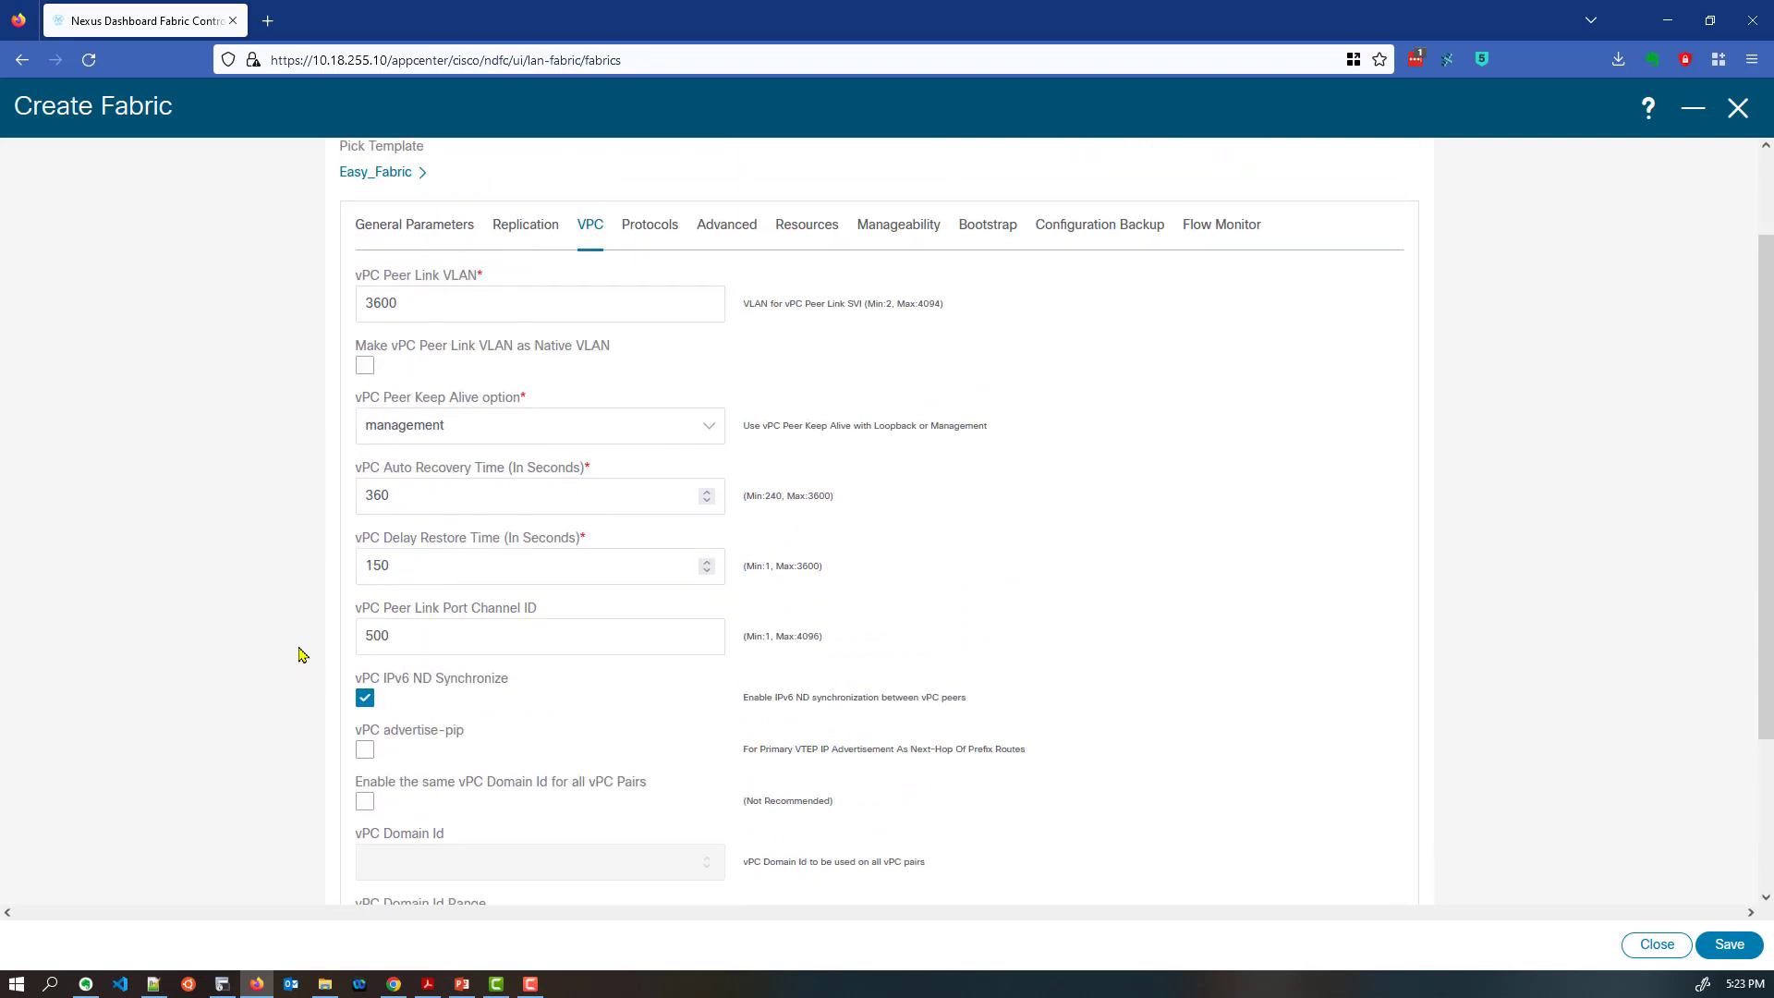
# Review the underlay routing and VTEP loopback IDs in the fabric's protocol settings
pyautogui.click(664, 229)
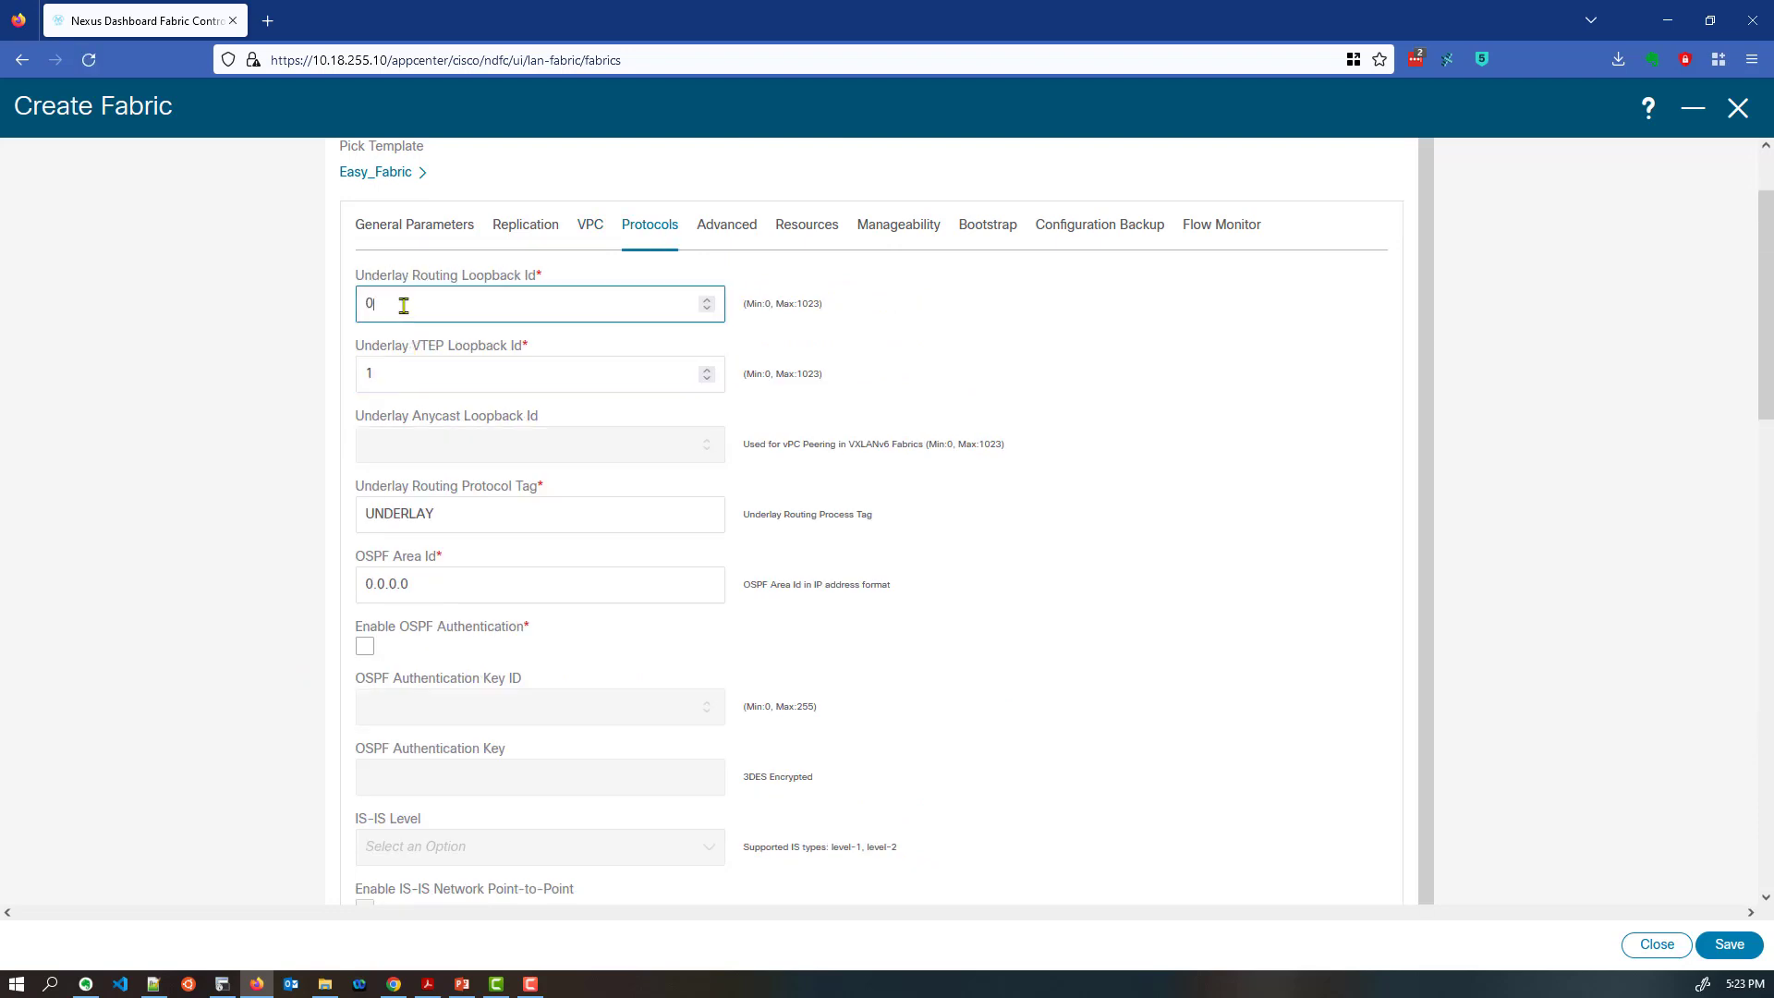
pyautogui.moveTo(400, 303); pyautogui.dragTo(344, 312)
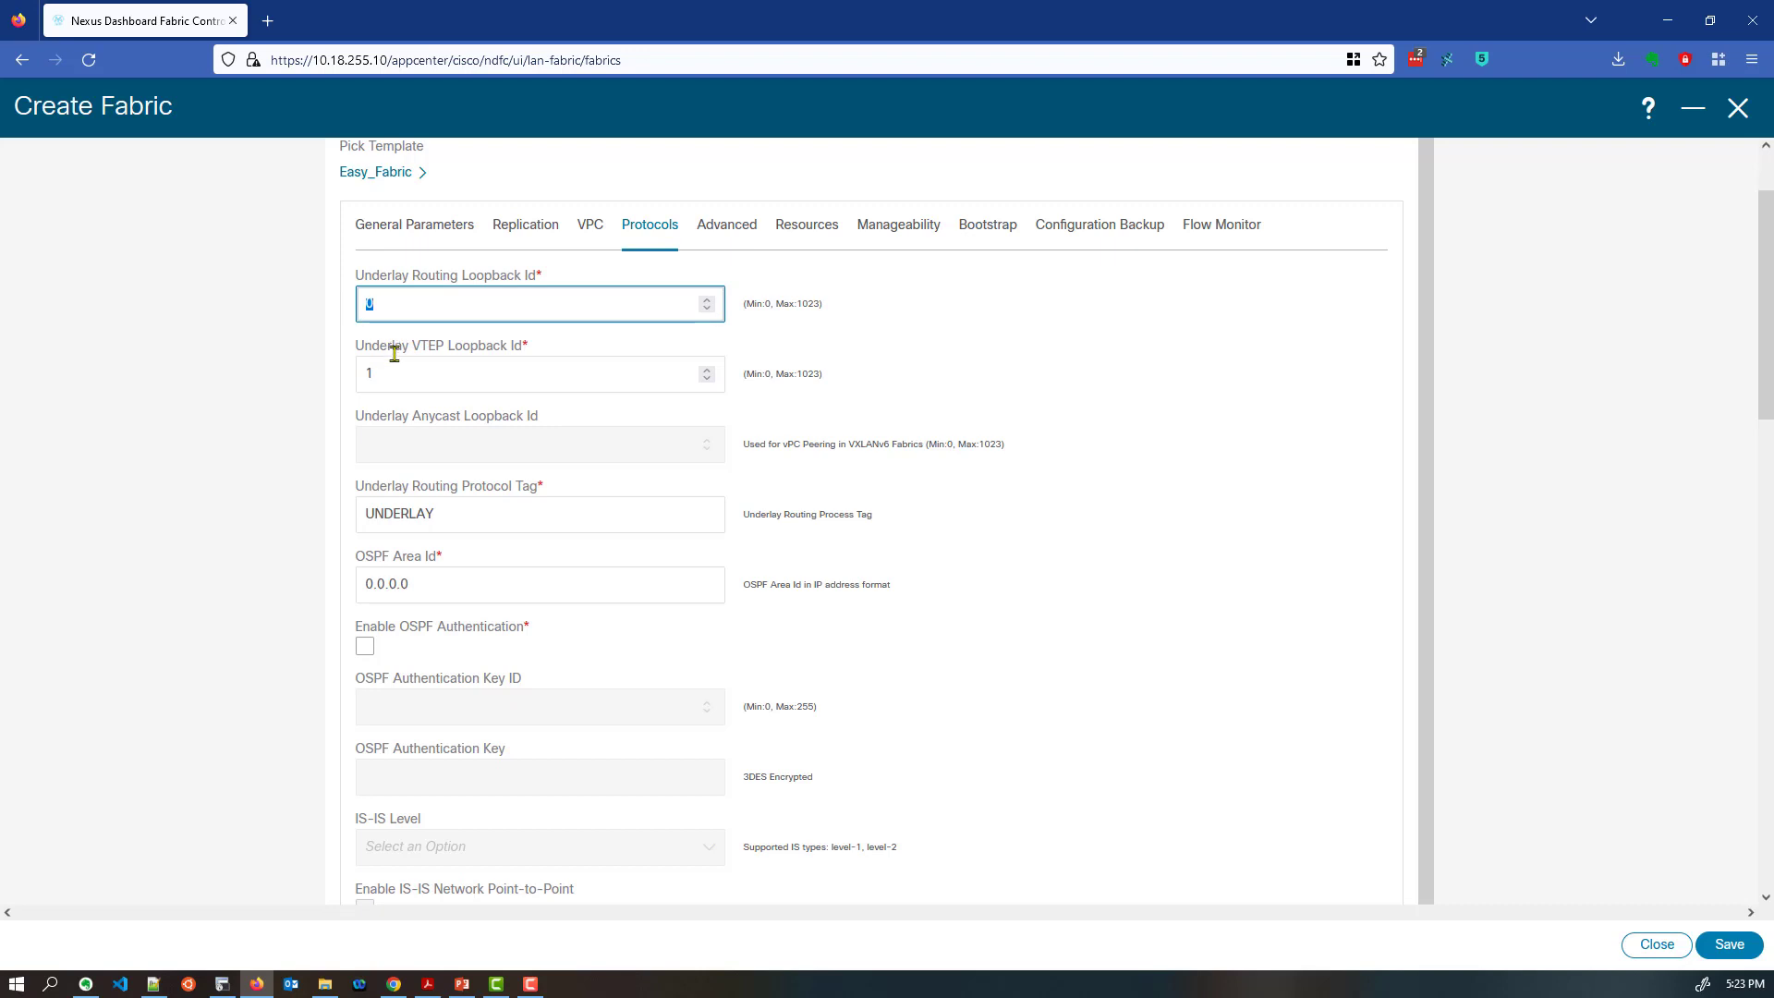
pyautogui.moveTo(396, 372); pyautogui.dragTo(435, 346)
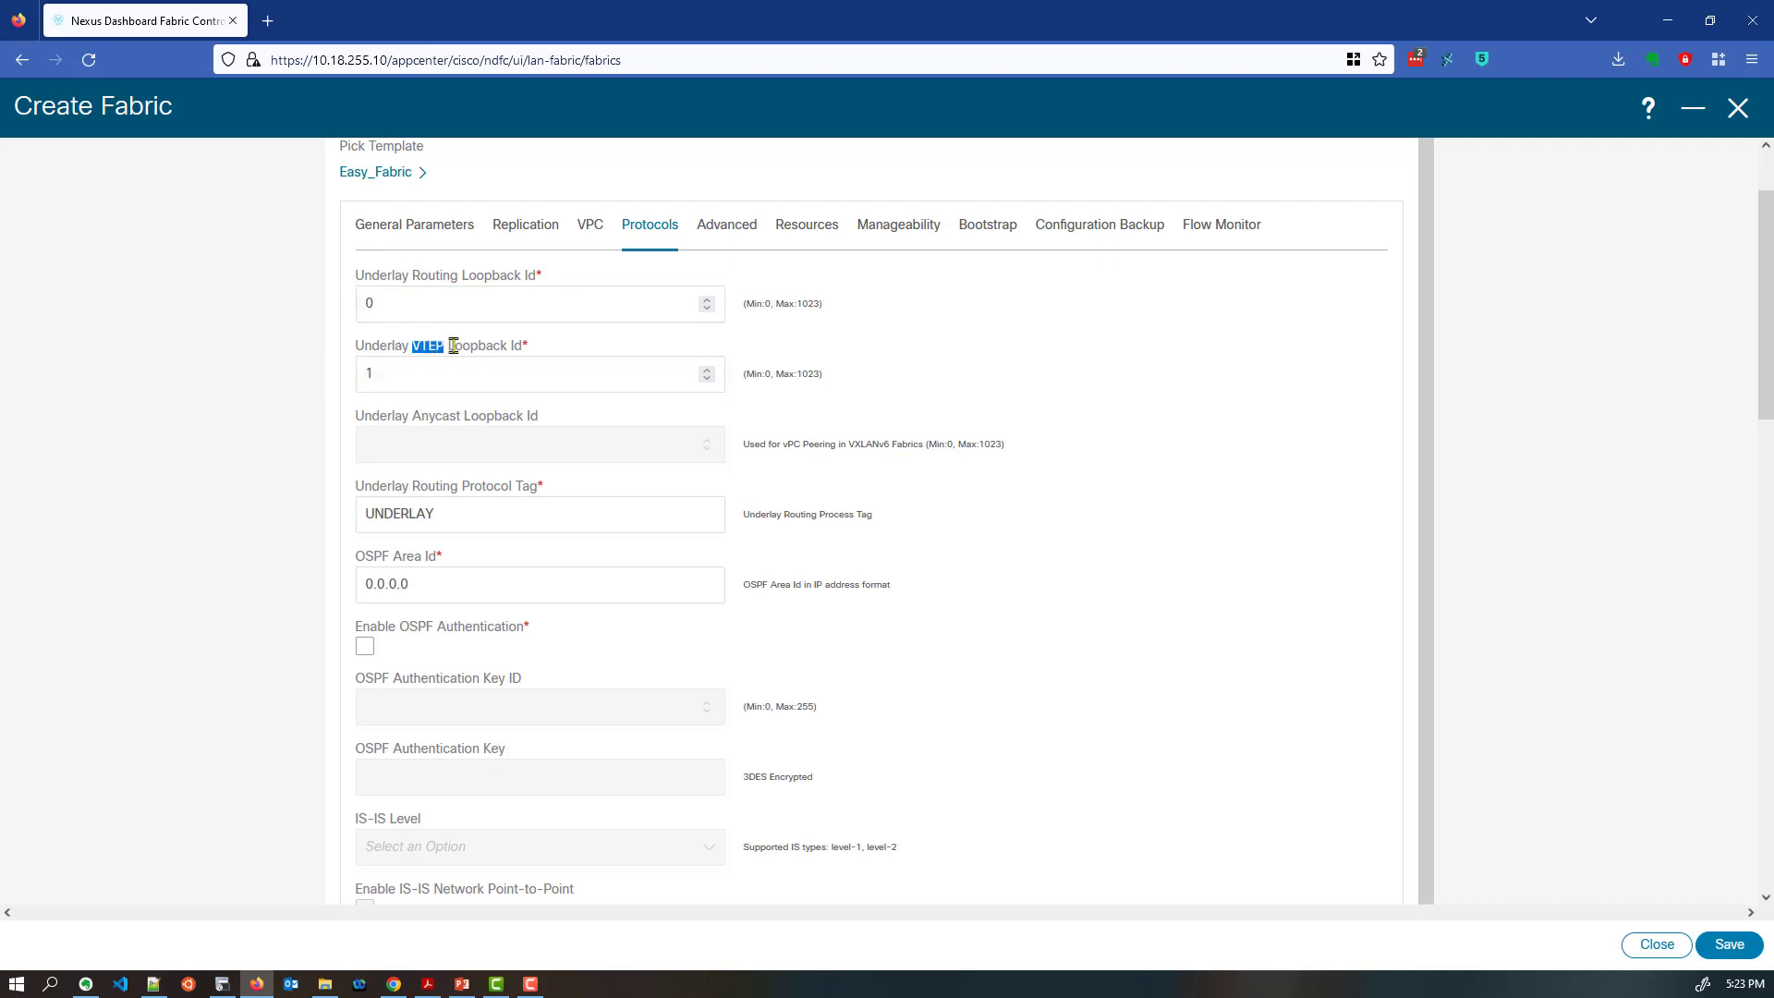
pyautogui.click(455, 345)
pyautogui.click(416, 304)
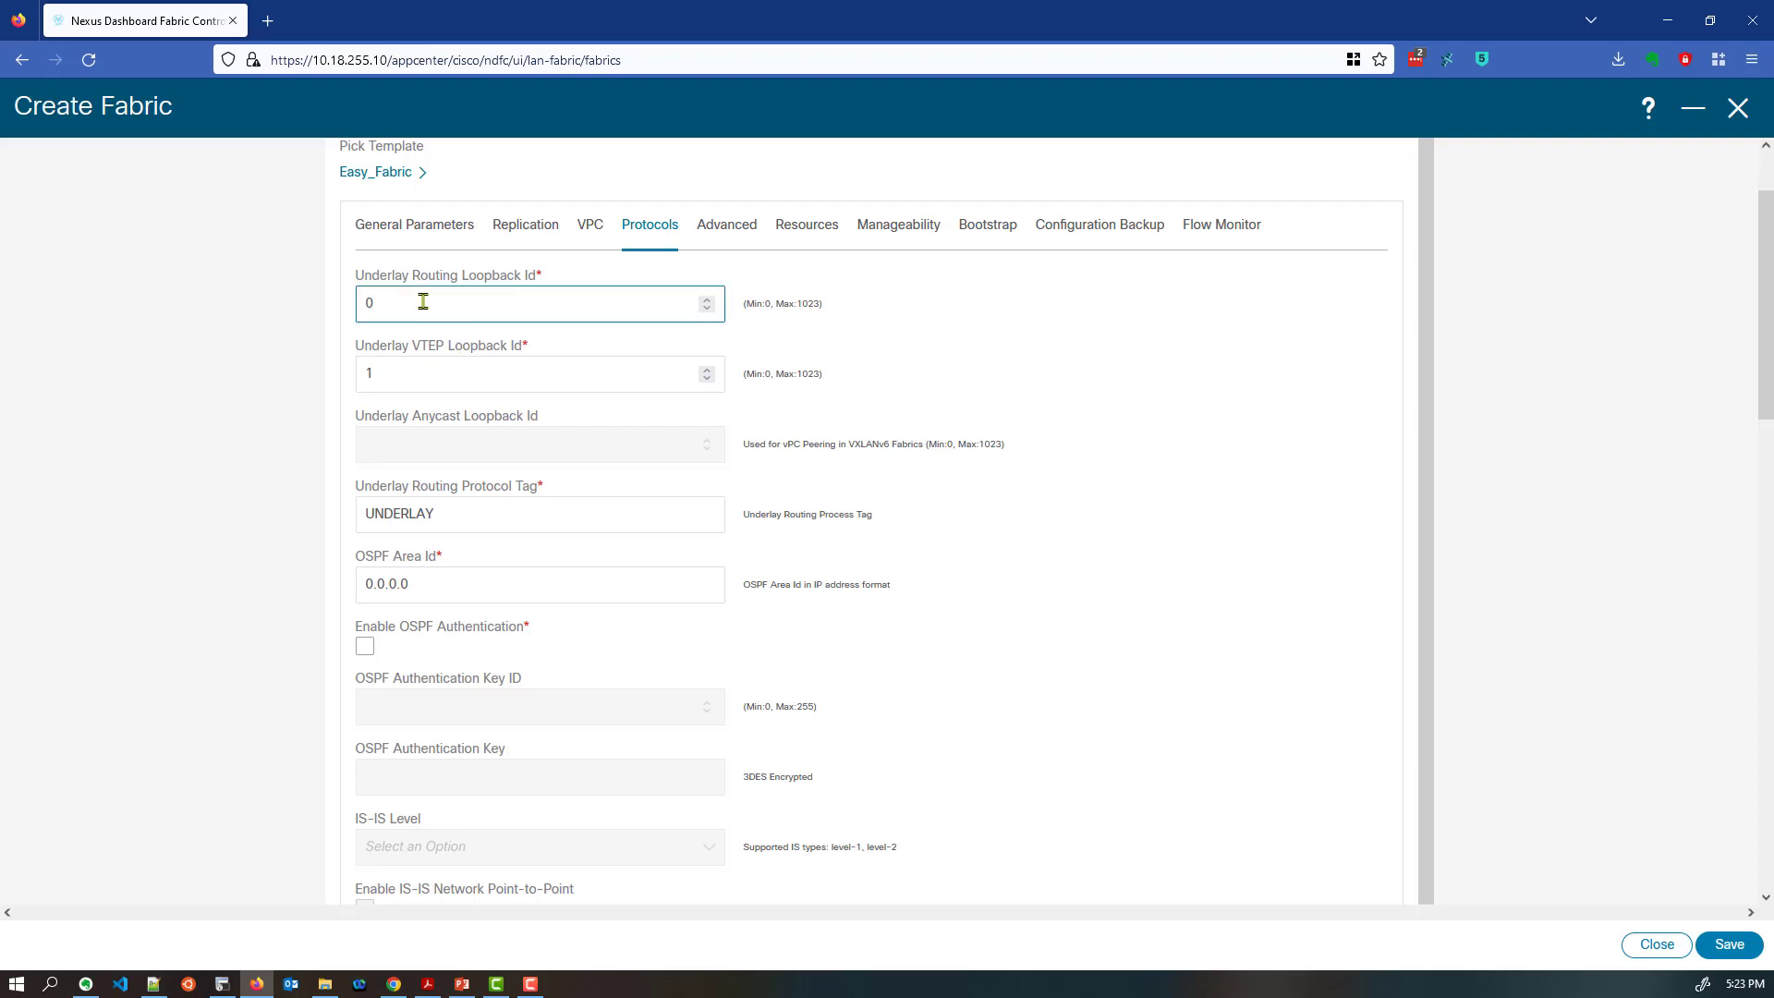
pyautogui.click(418, 382)
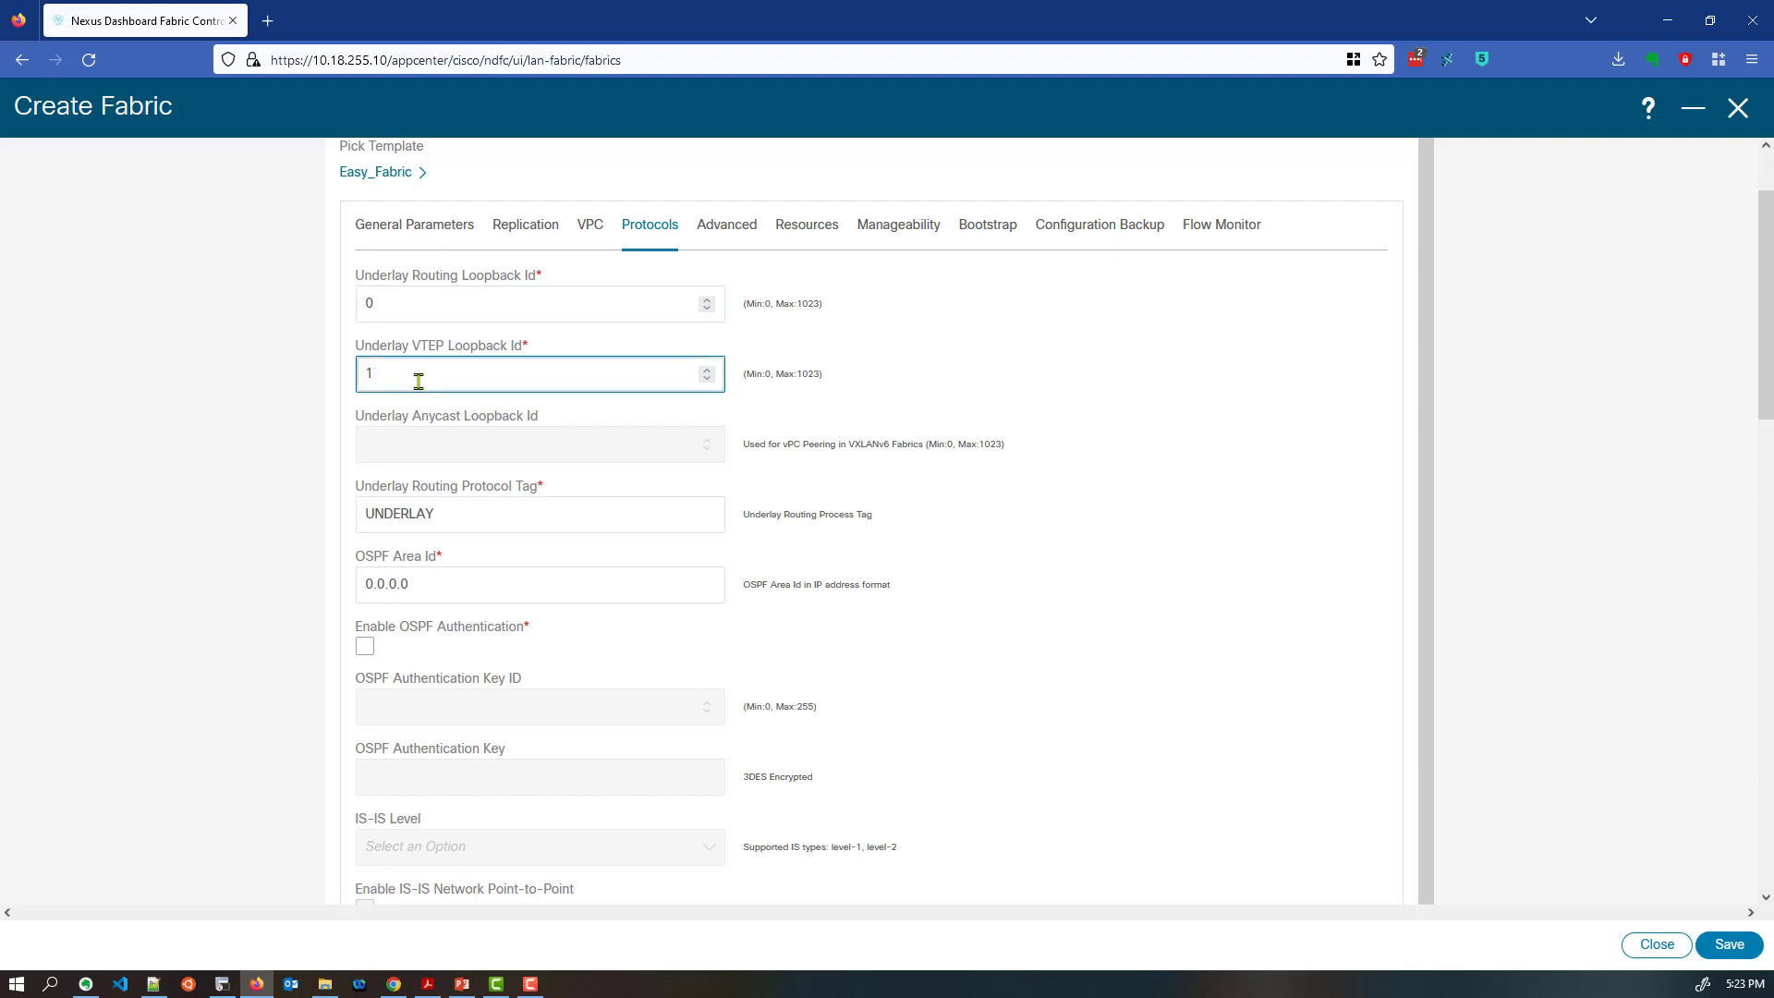
# Enter "cli alias name saveme copy run start" as the leaf freeform config in the advanced settings
pyautogui.click(740, 236)
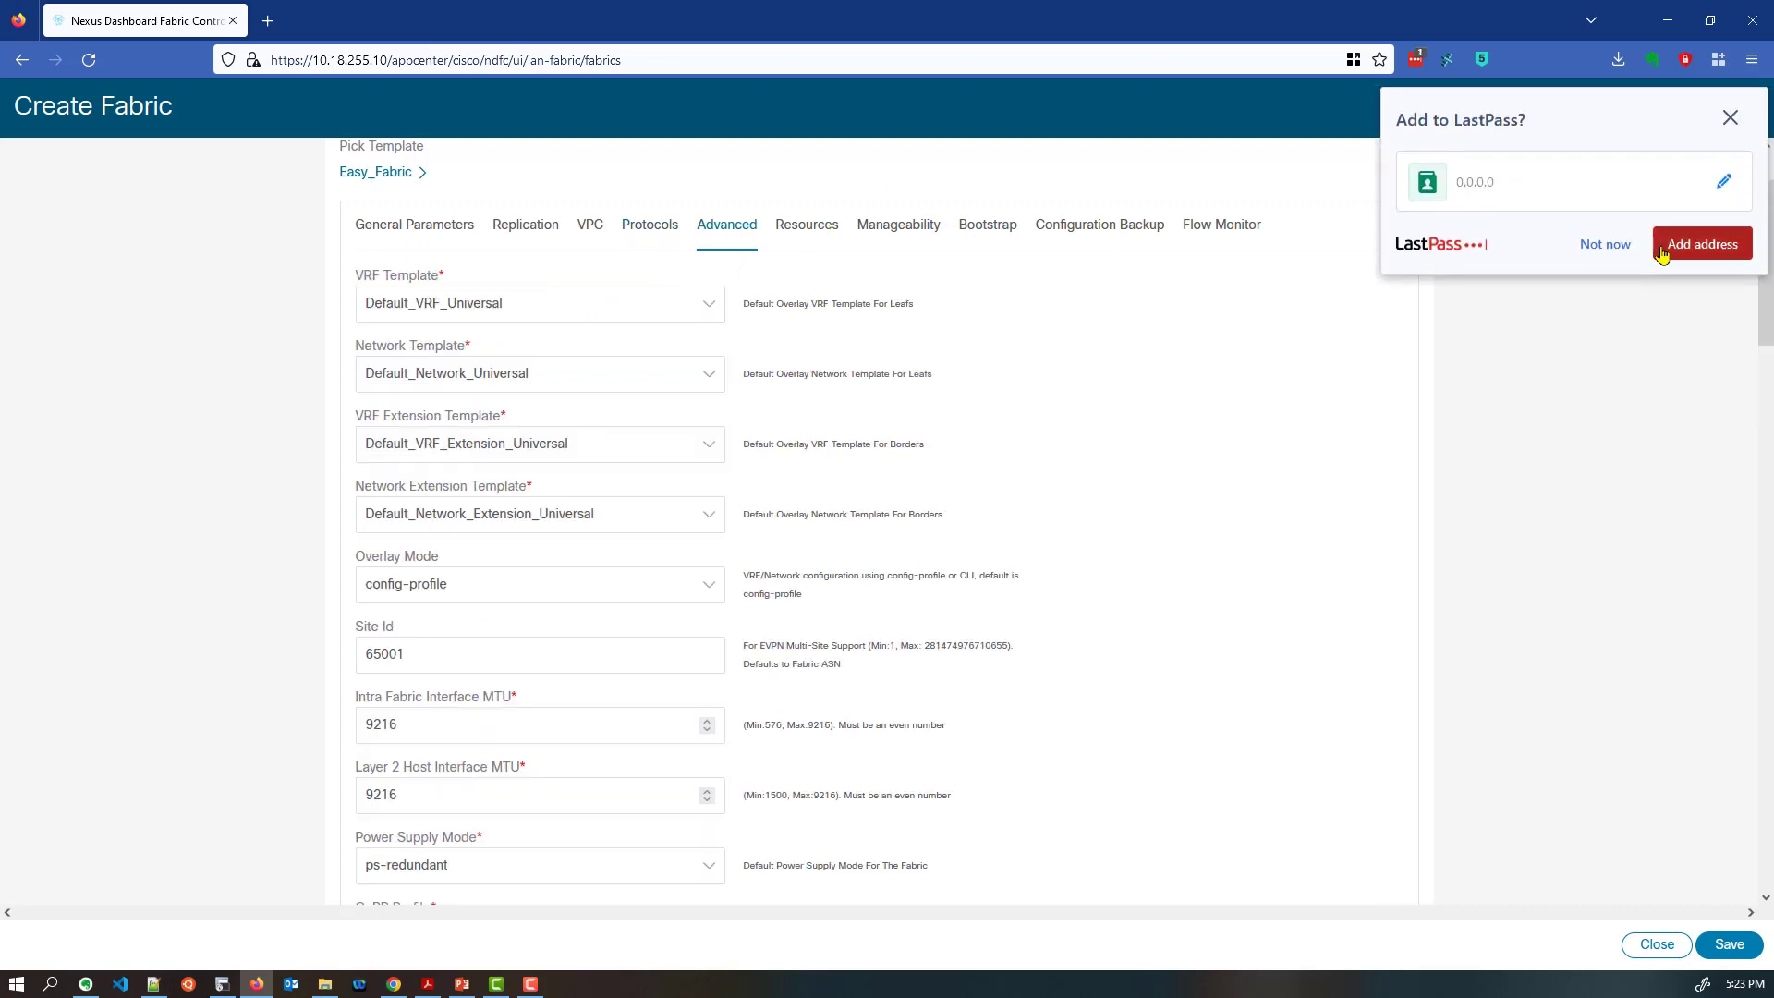
pyautogui.click(1605, 245)
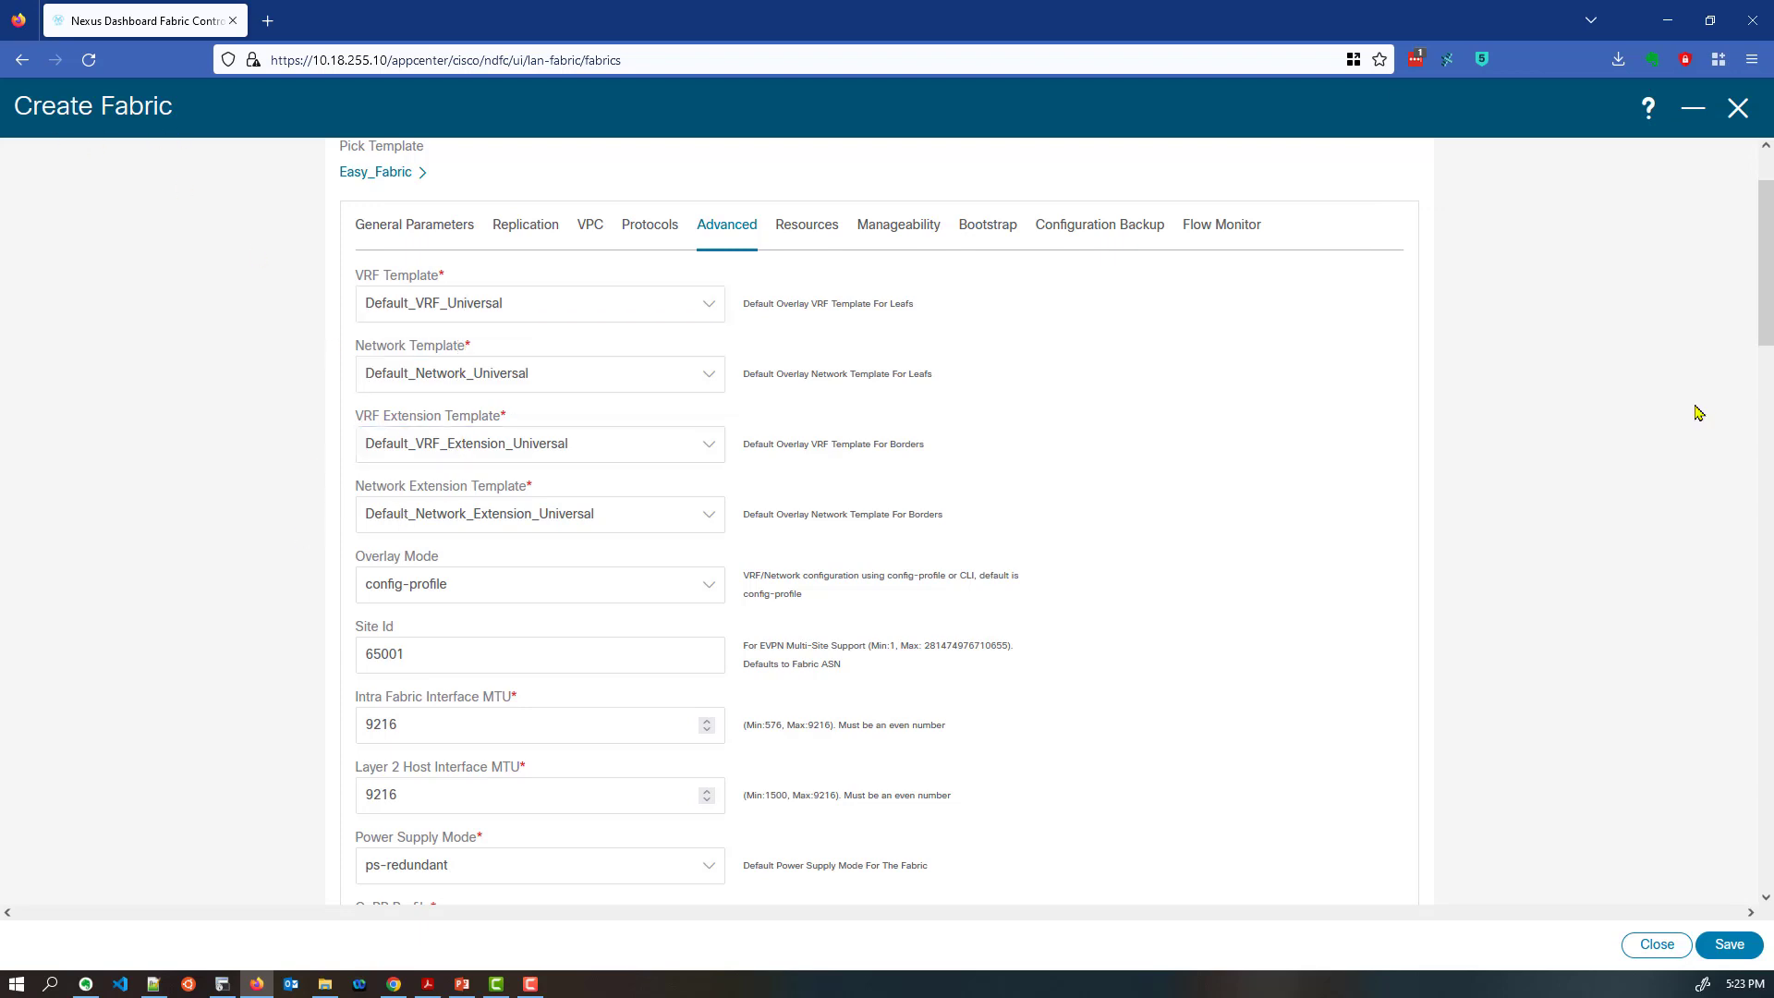
pyautogui.moveTo(1760, 251); pyautogui.dragTo(1756, 791)
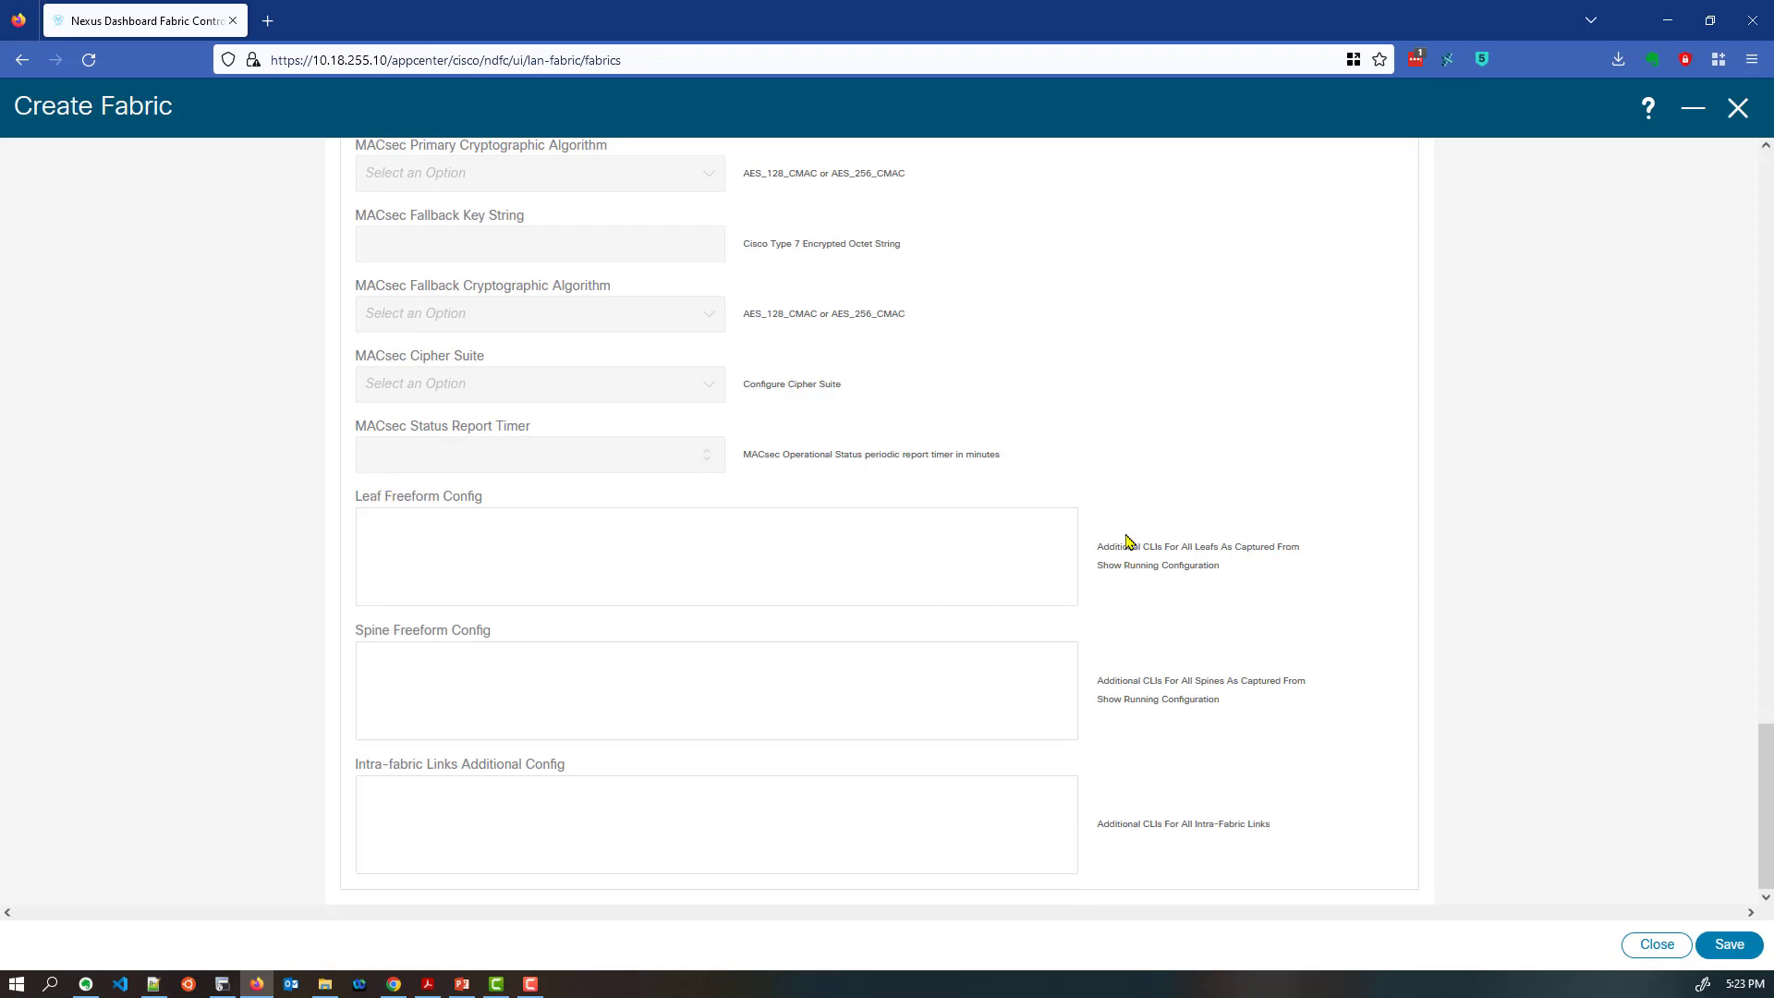
pyautogui.moveTo(1122, 545); pyautogui.dragTo(1192, 555)
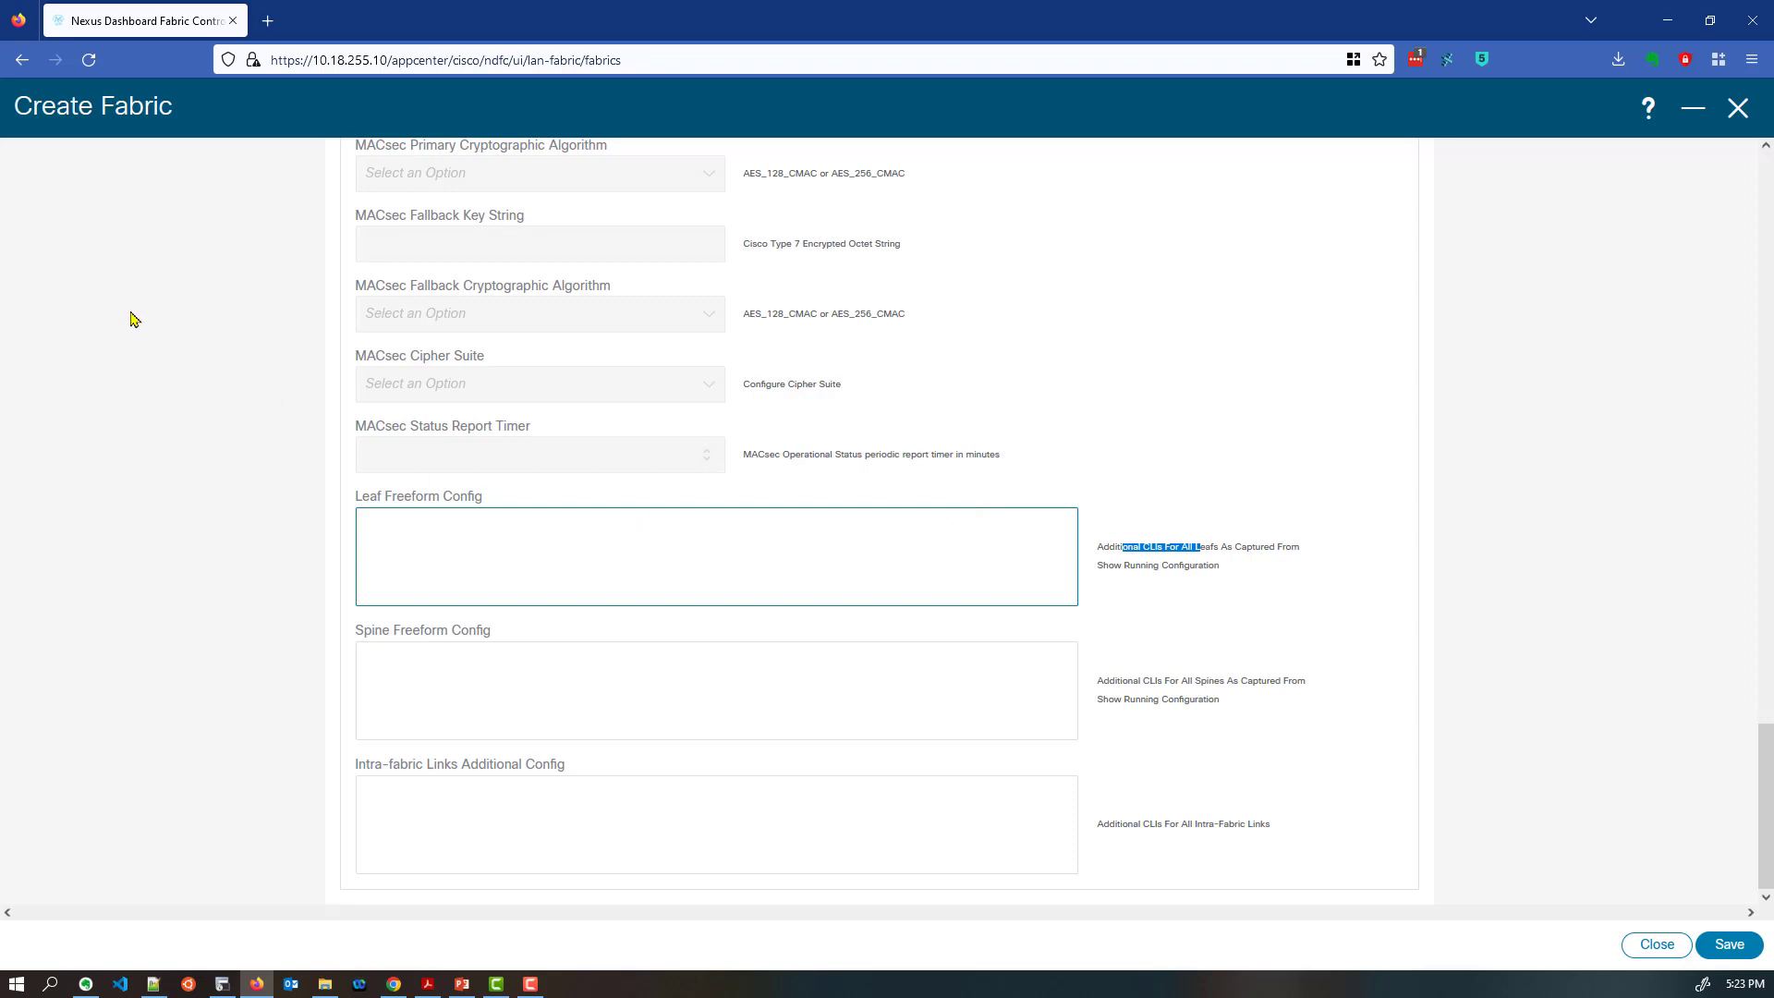
pyautogui.click(0, 248)
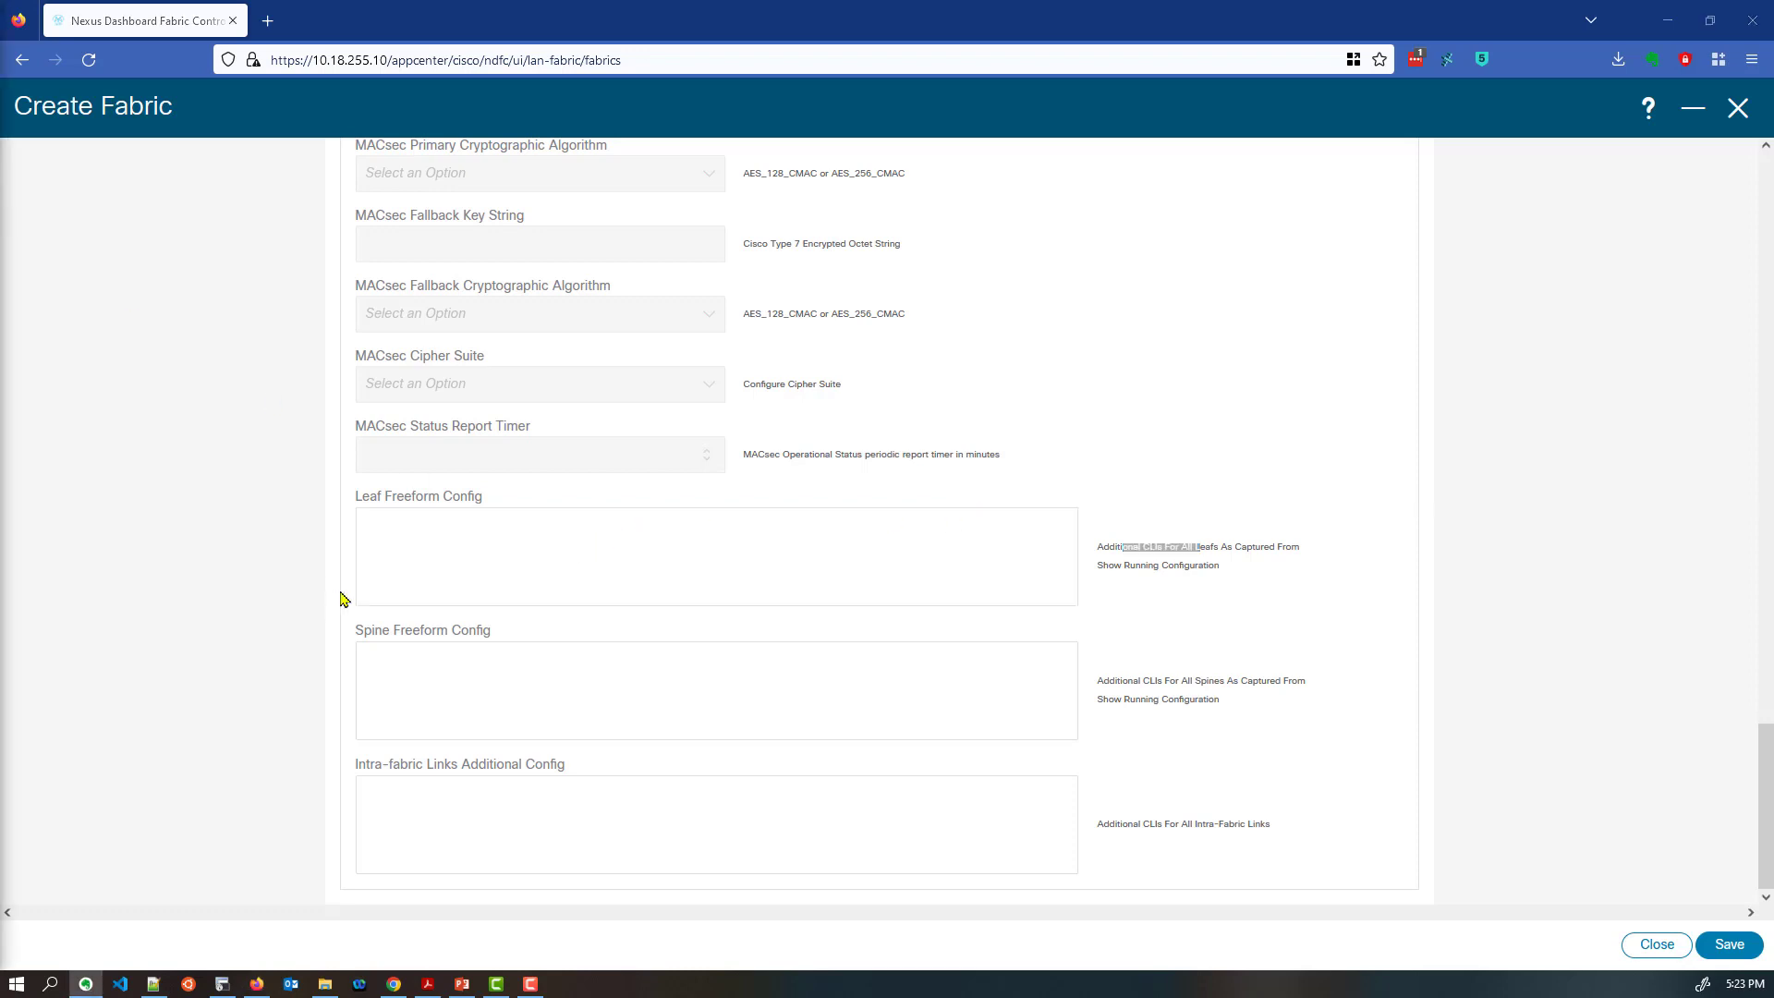
pyautogui.click(441, 586)
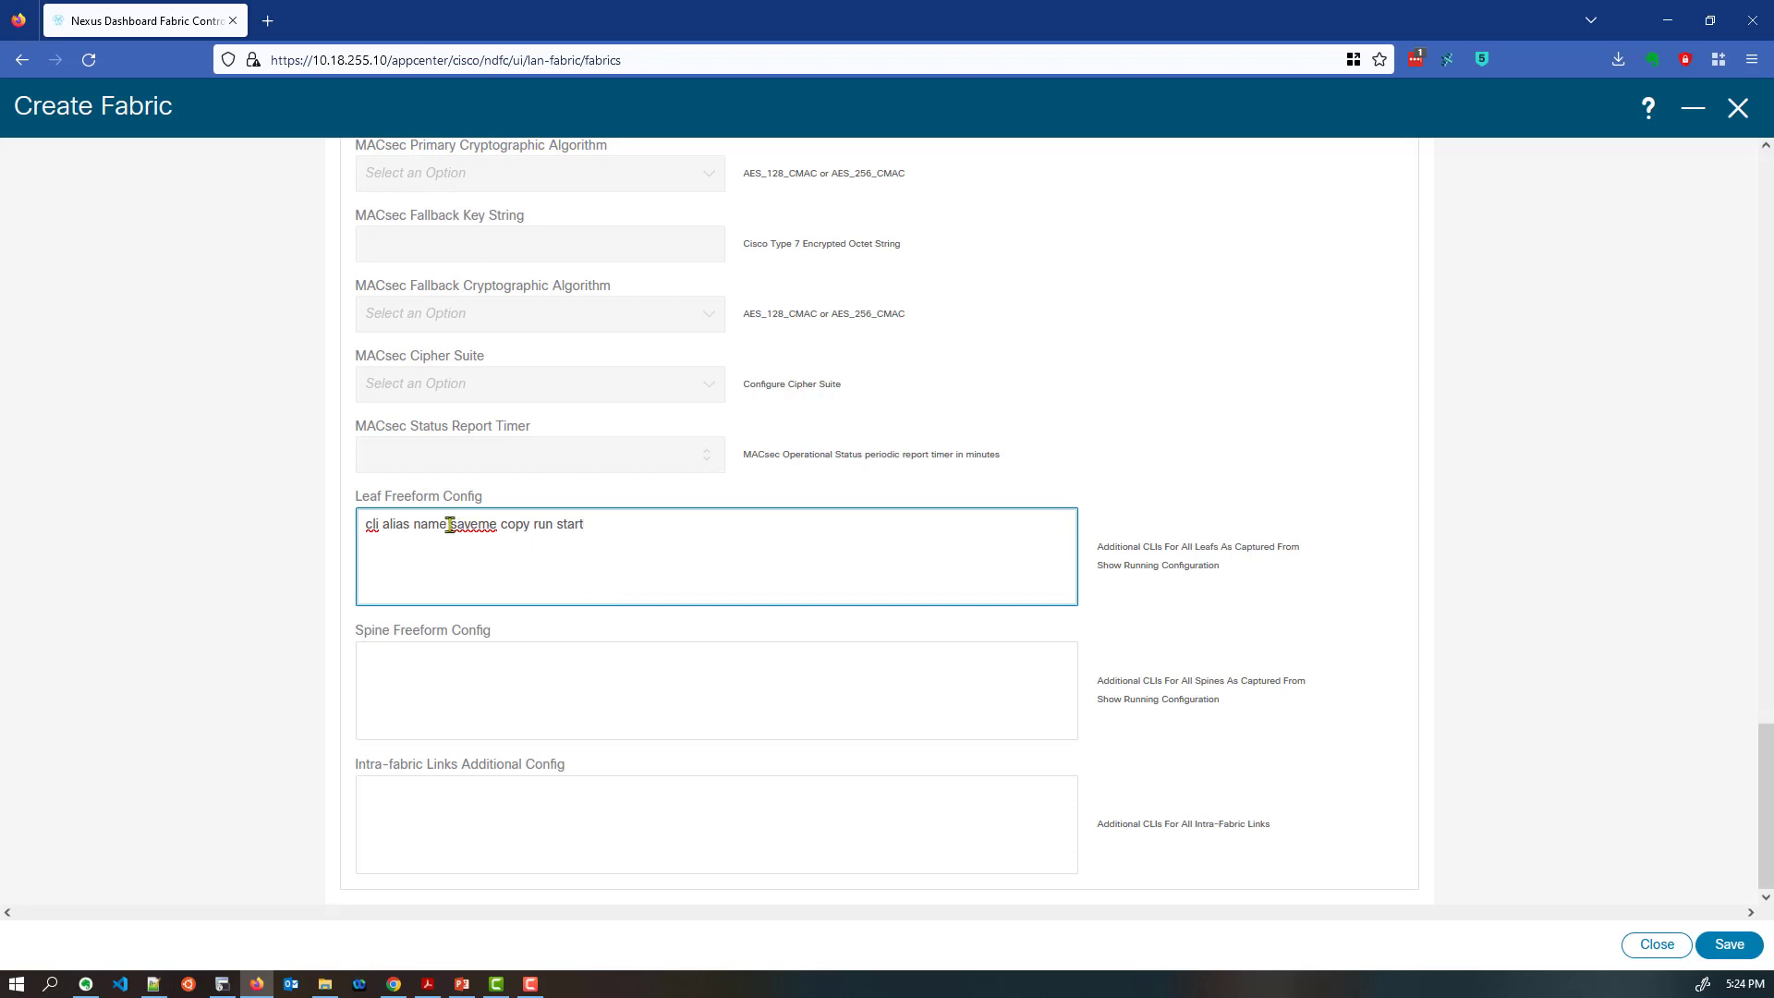
# Copy the saveme alias command from the leaf freeform config into the spine freeform config
pyautogui.moveTo(450, 524); pyautogui.dragTo(331, 525)
pyautogui.hotkey('ctrl', 'c')
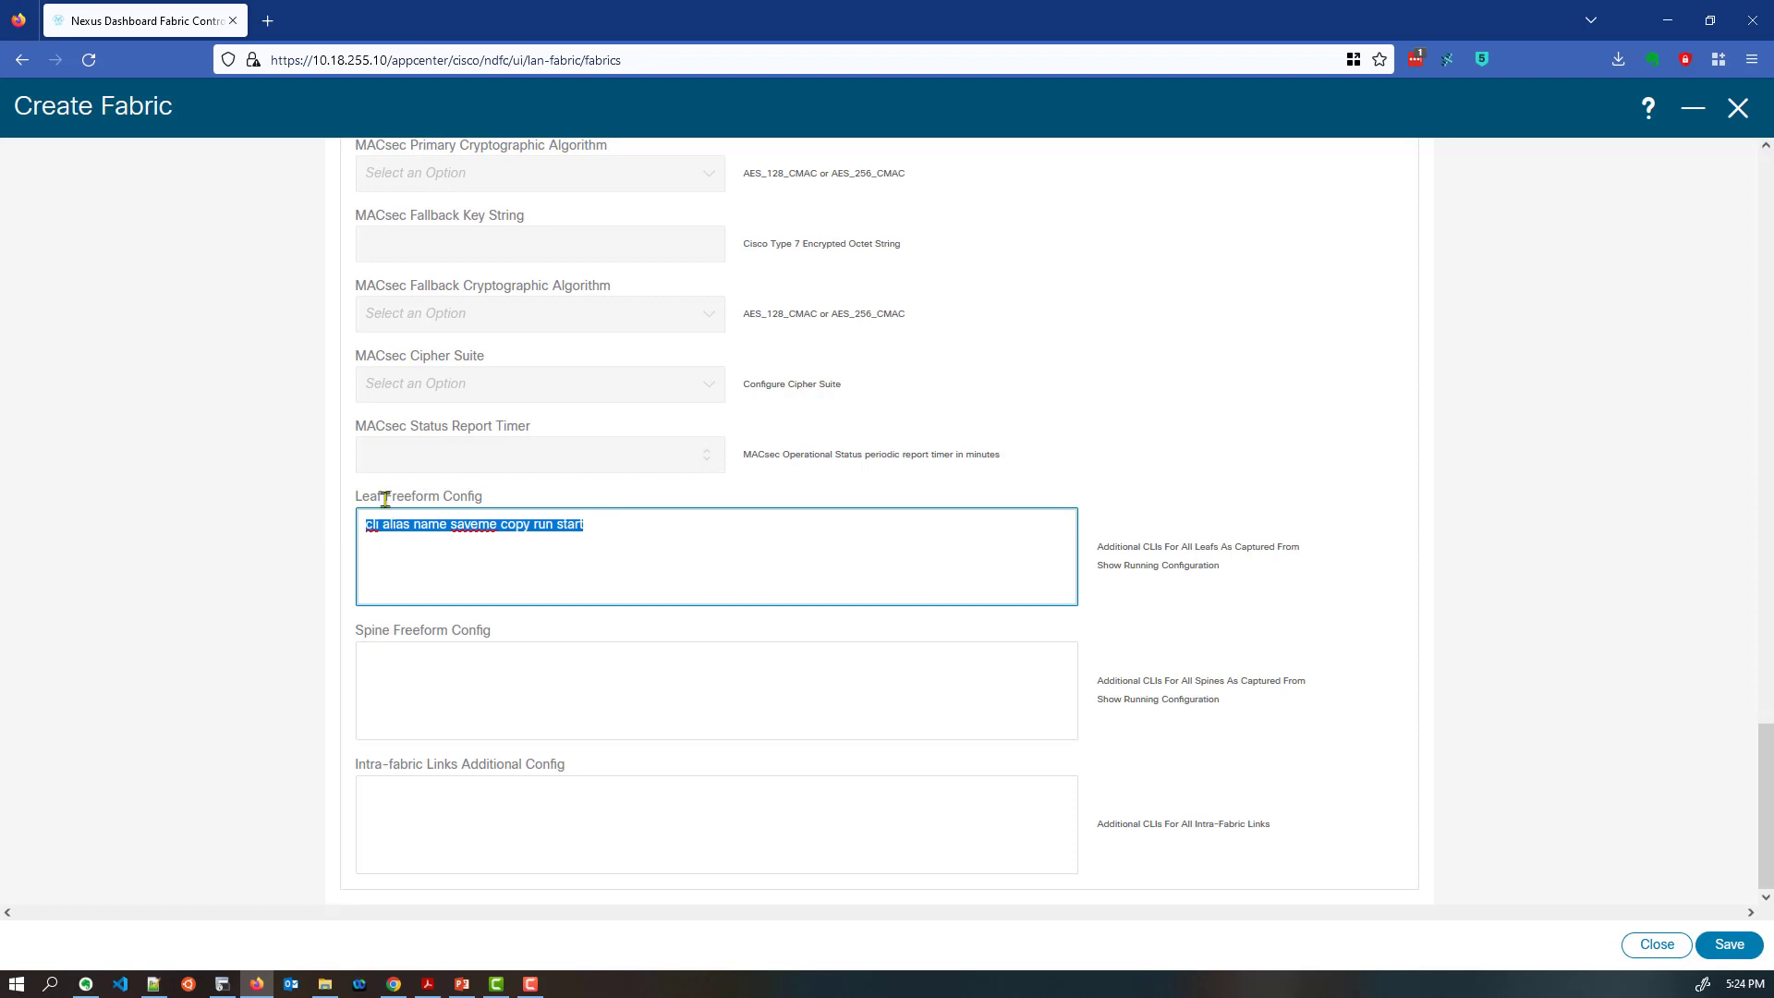
pyautogui.click(368, 502)
pyautogui.click(428, 680)
pyautogui.hotkey('ctrl', 'v')
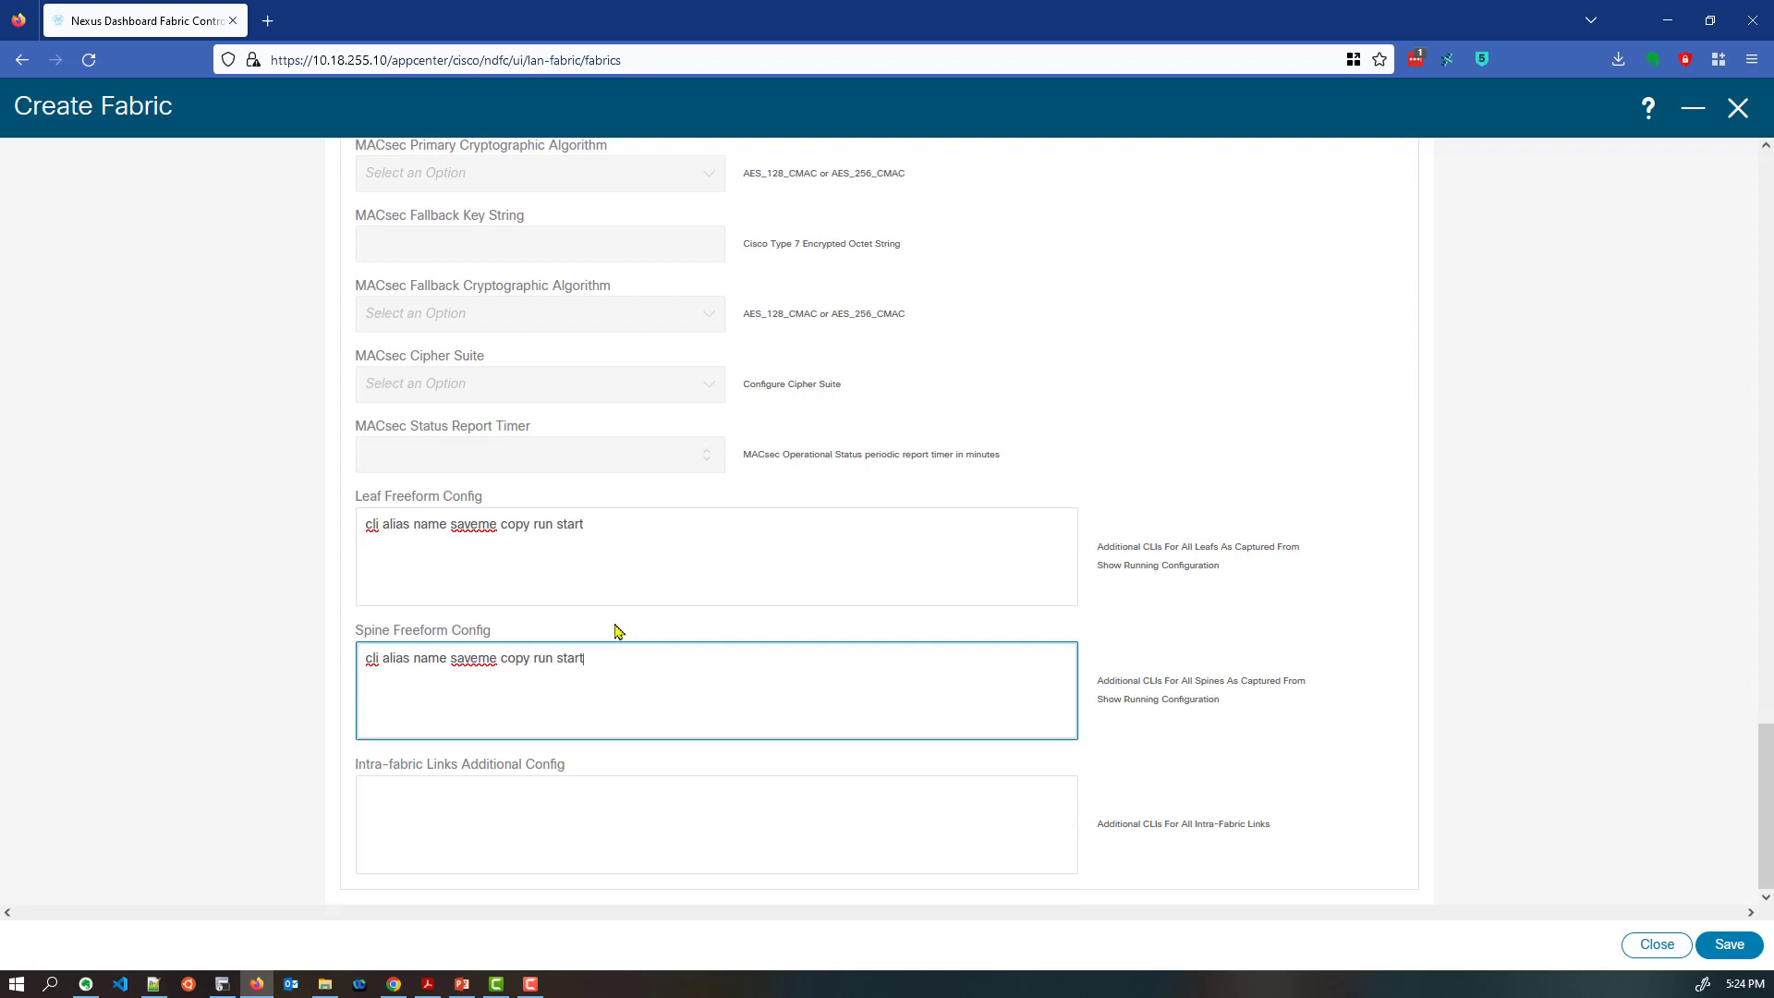
pyautogui.click(655, 527)
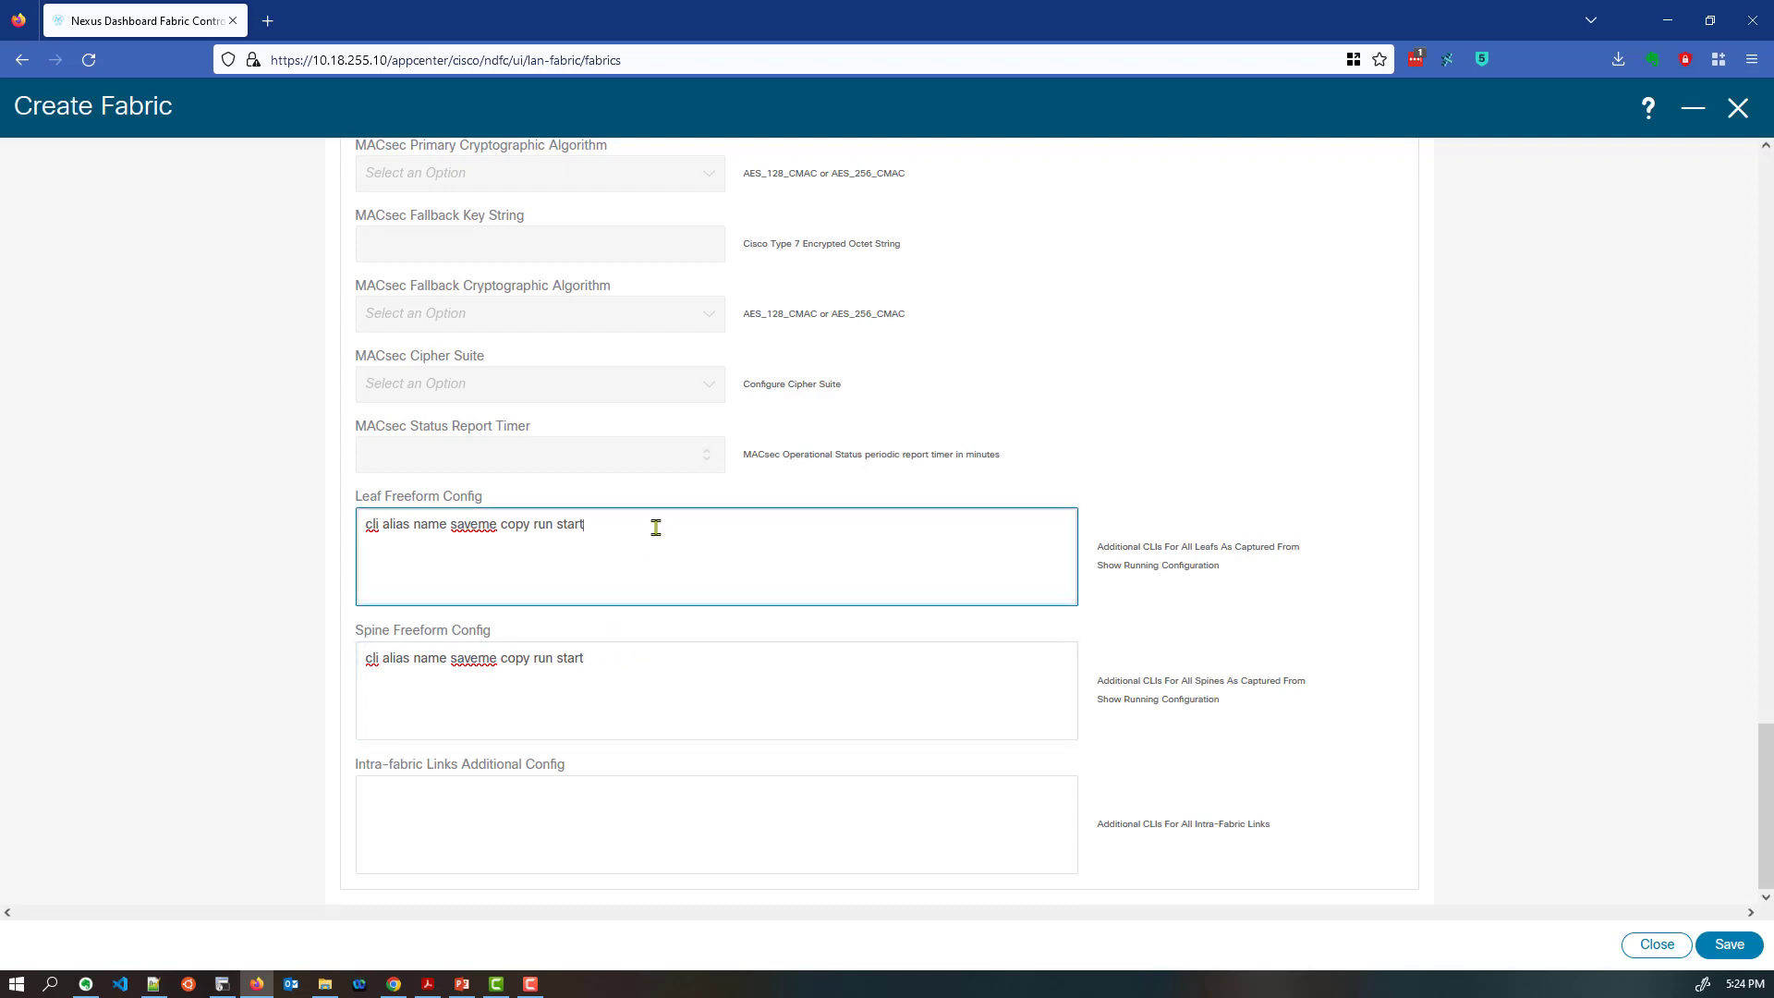
# Set the Greenfield Cleanup Option to Enable in the advanced settings
pyautogui.moveTo(1765, 776); pyautogui.dragTo(1698, 178)
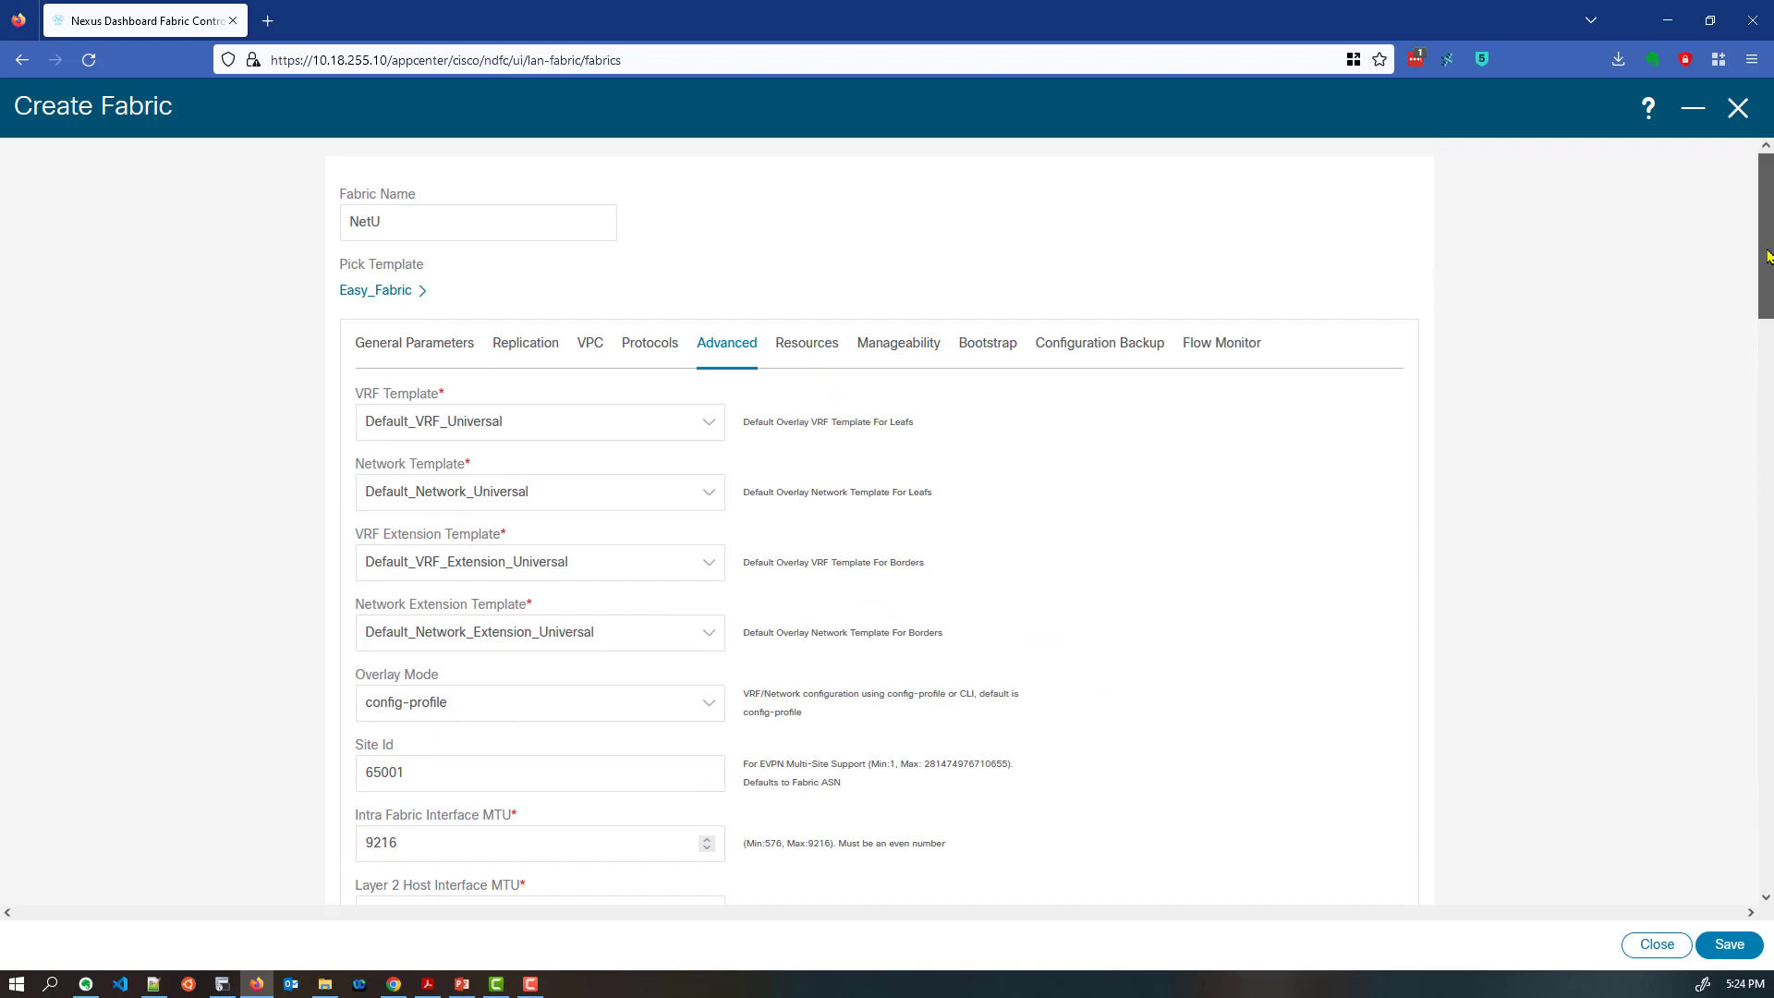
pyautogui.moveTo(1767, 256); pyautogui.dragTo(1731, 567)
pyautogui.click(478, 387)
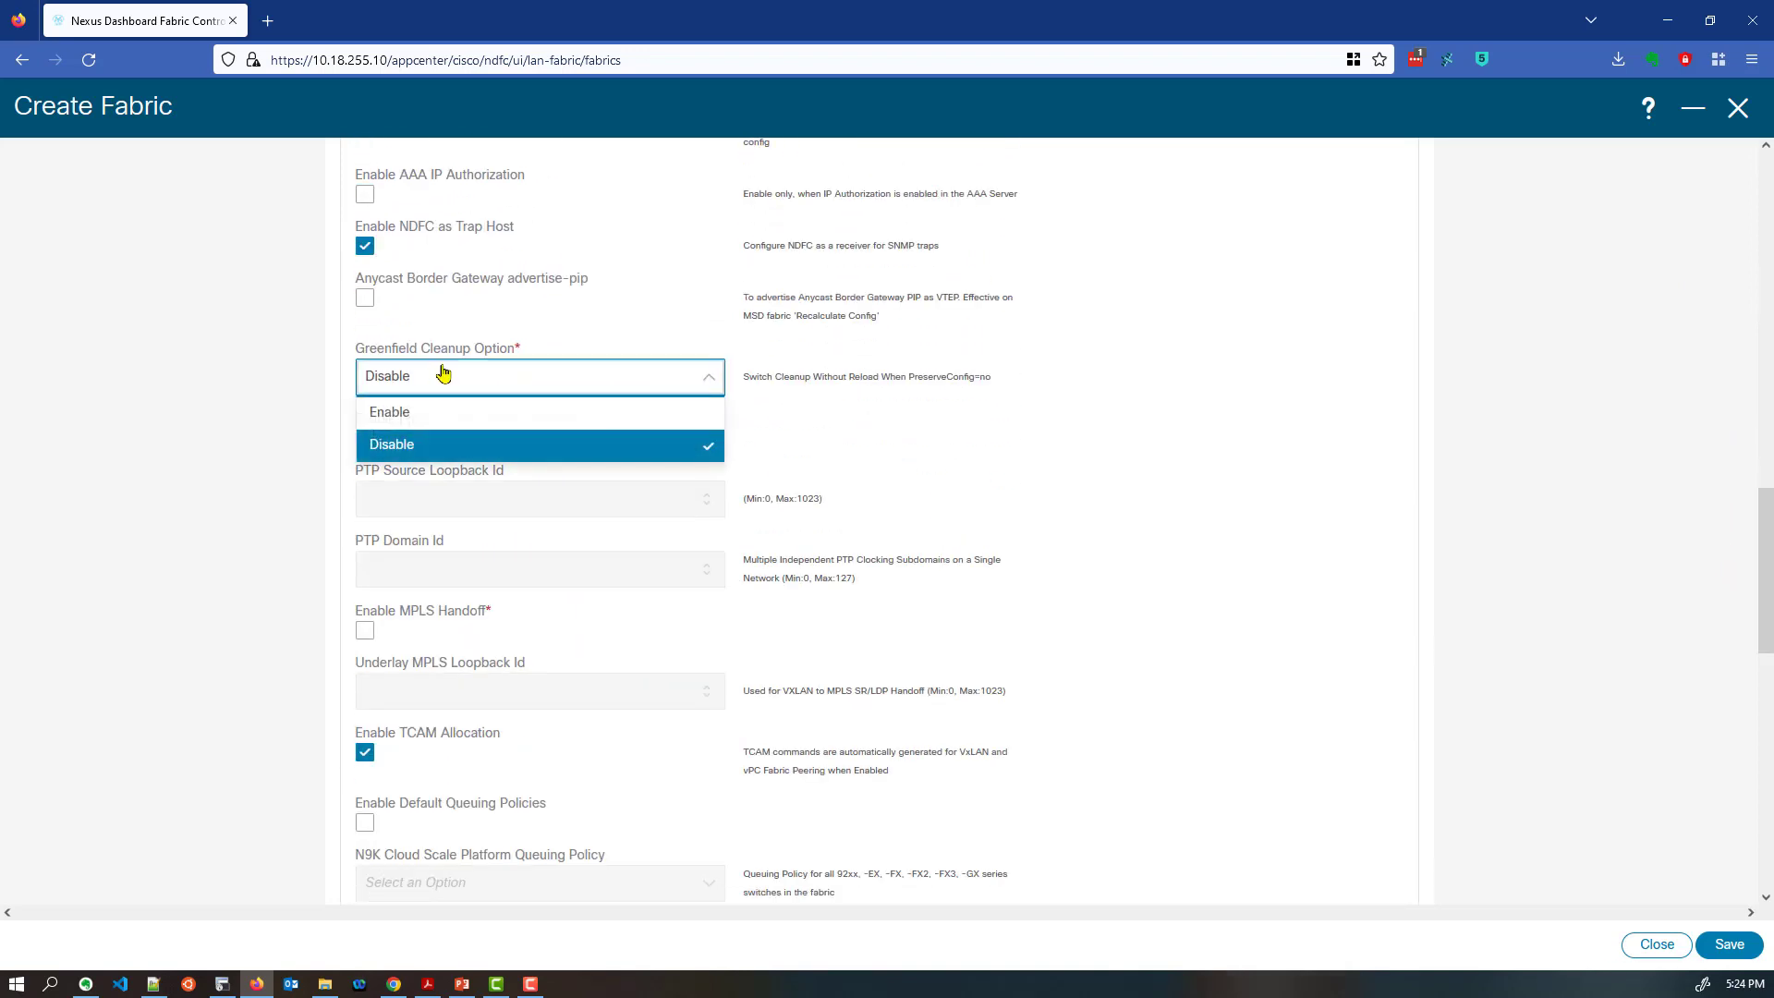
pyautogui.click(410, 424)
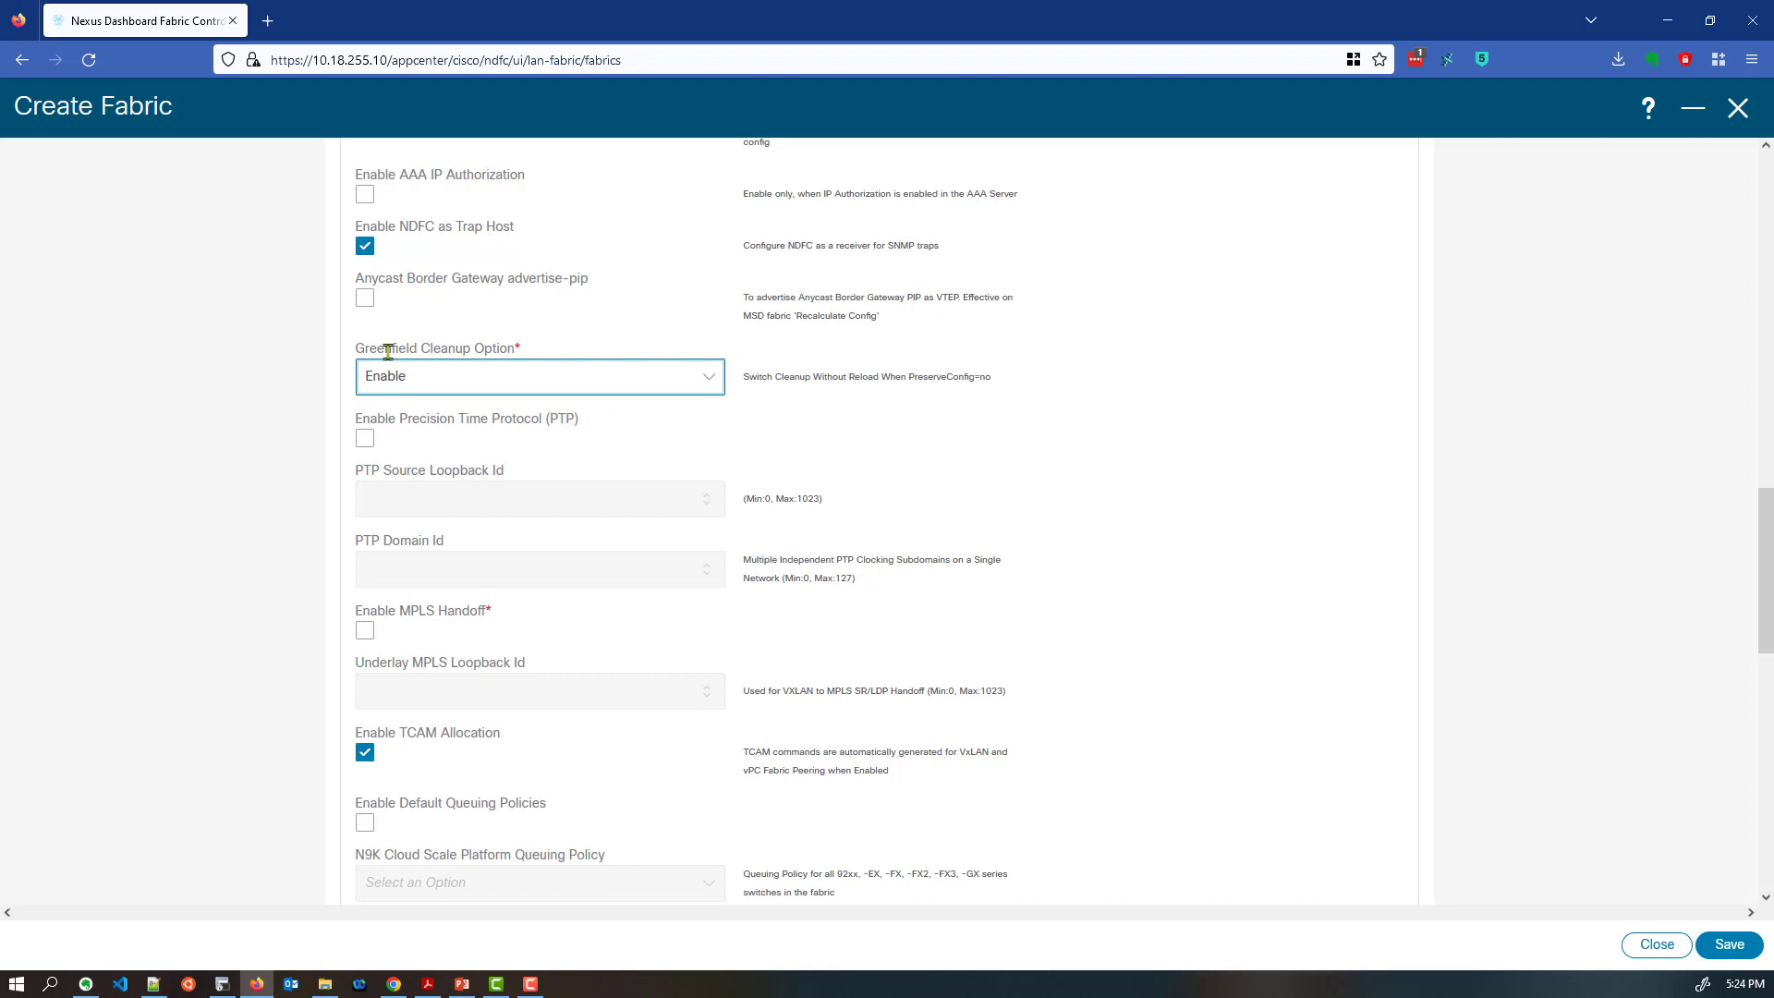
pyautogui.moveTo(384, 351); pyautogui.dragTo(464, 351)
pyautogui.click(480, 351)
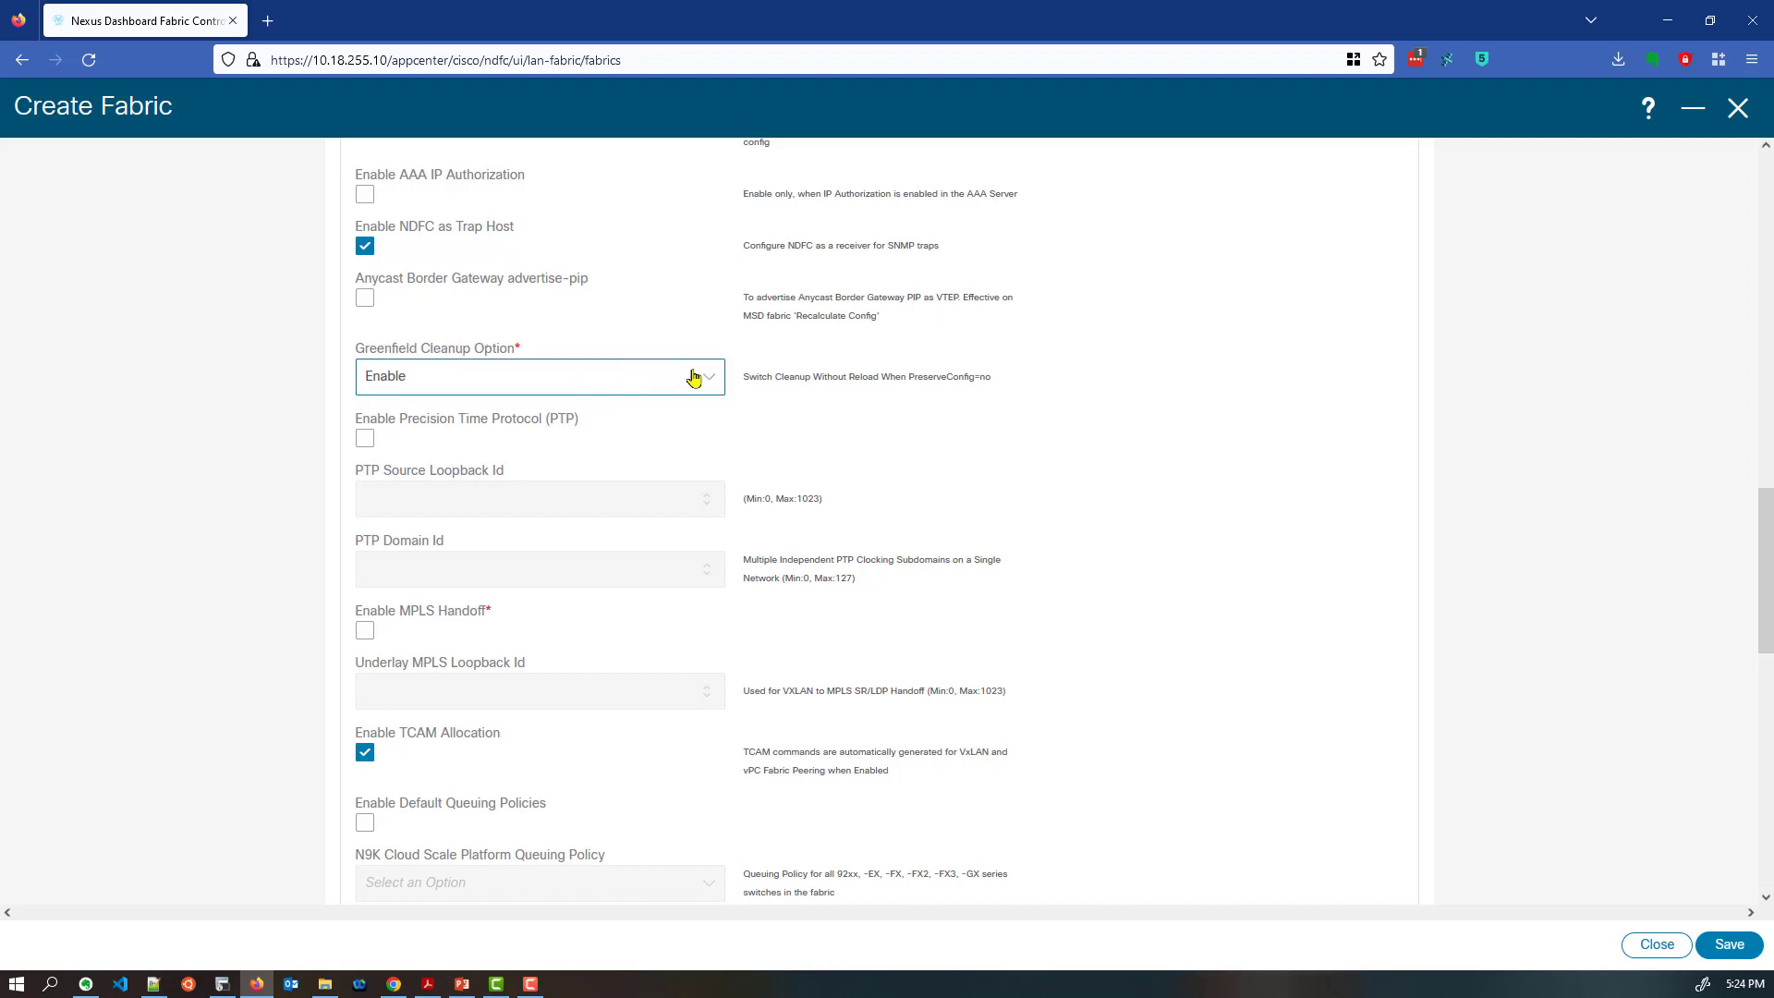
pyautogui.moveTo(800, 376); pyautogui.dragTo(859, 377)
pyautogui.click(859, 377)
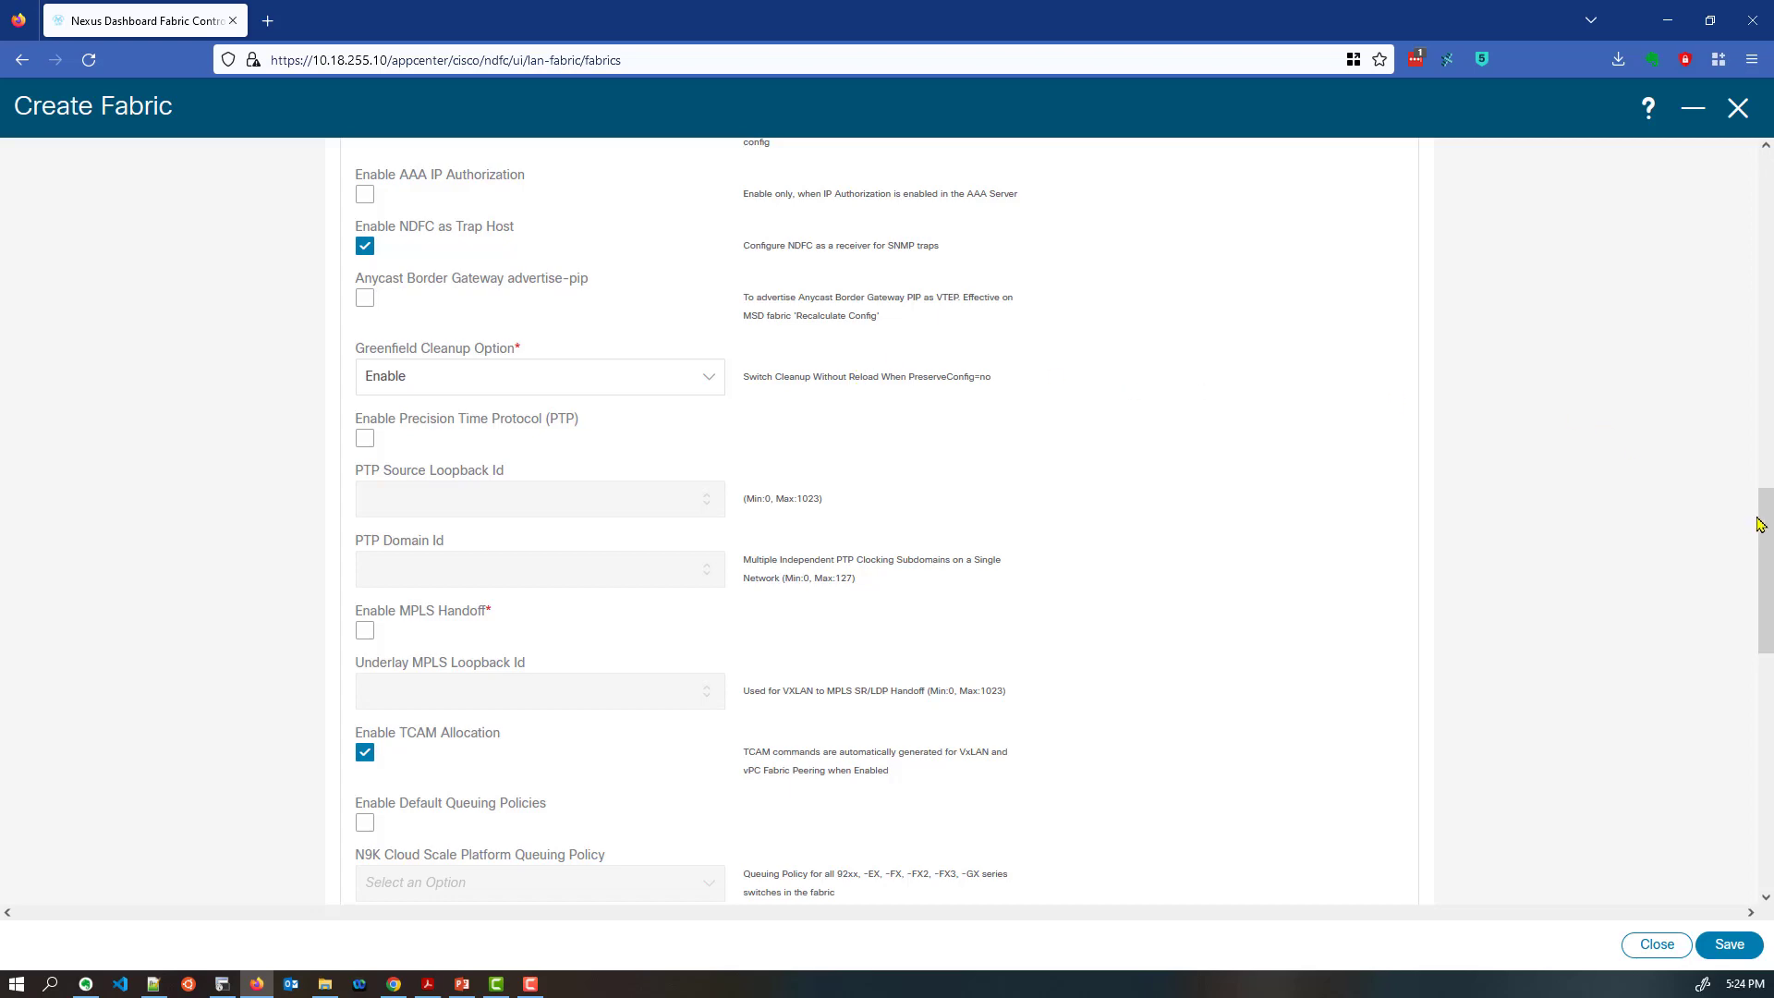
# Review the underlay routing, VTEP and RP loopback IP ranges in the fabric's resource settings
pyautogui.moveTo(1759, 514); pyautogui.dragTo(1769, 169)
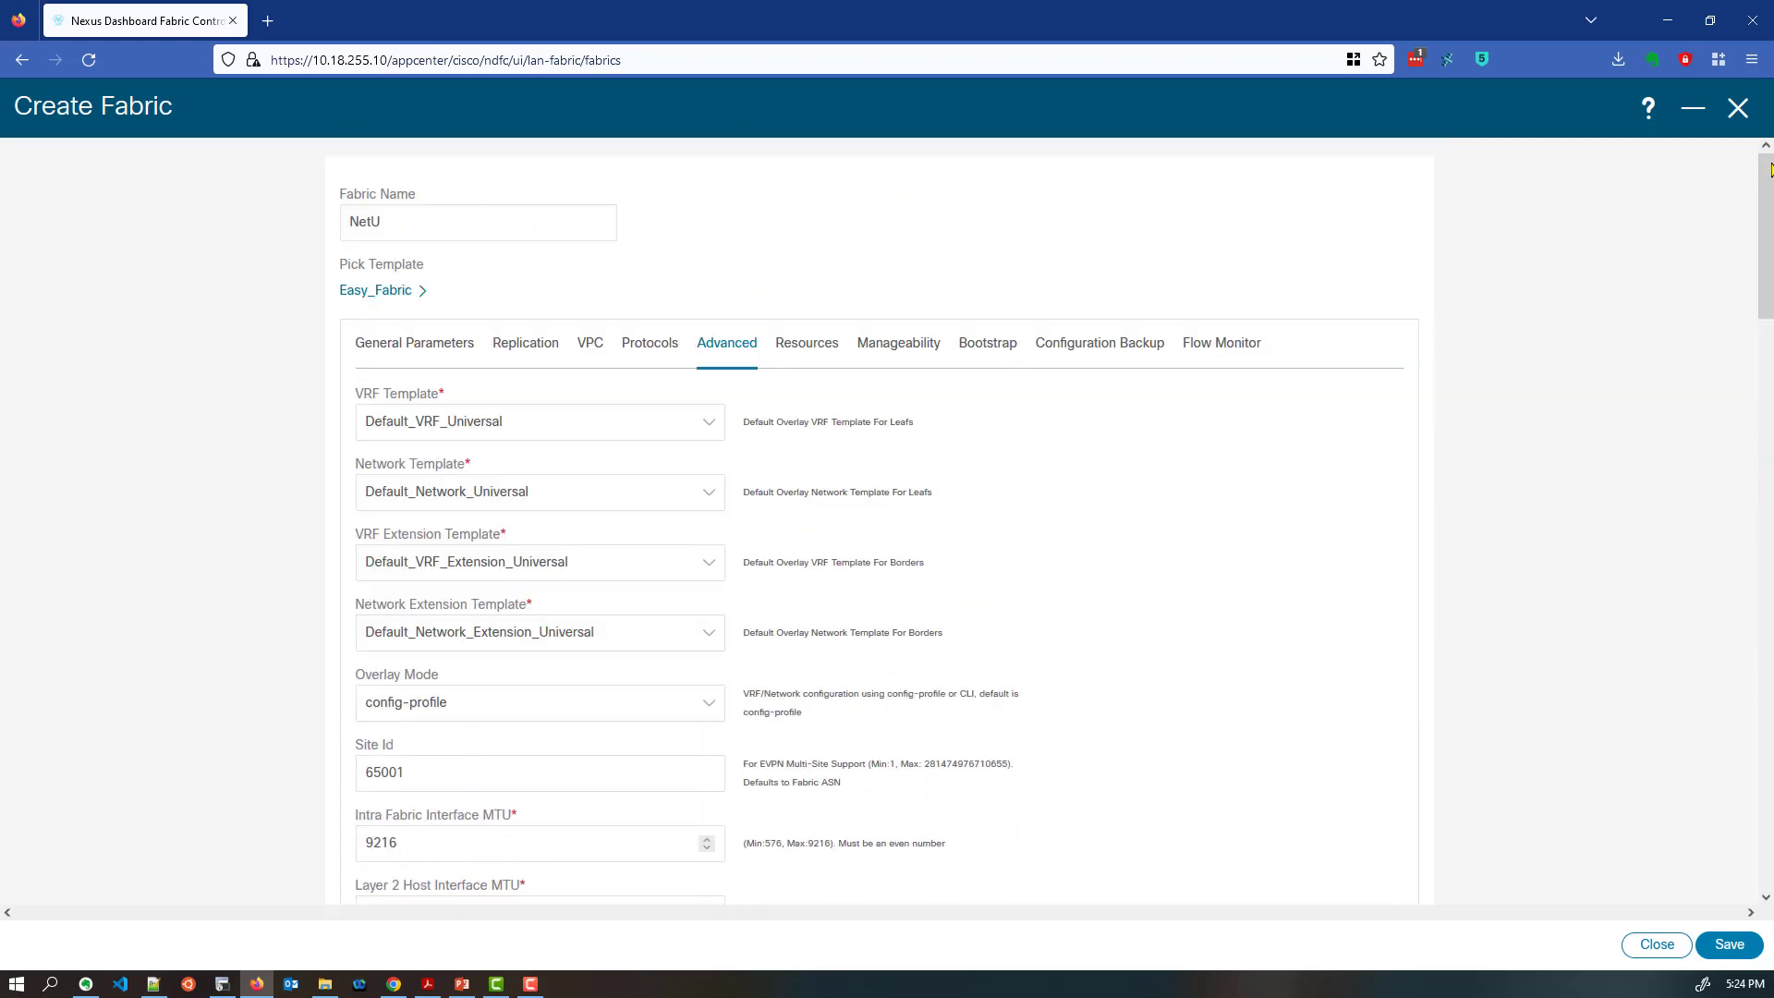
pyautogui.click(810, 353)
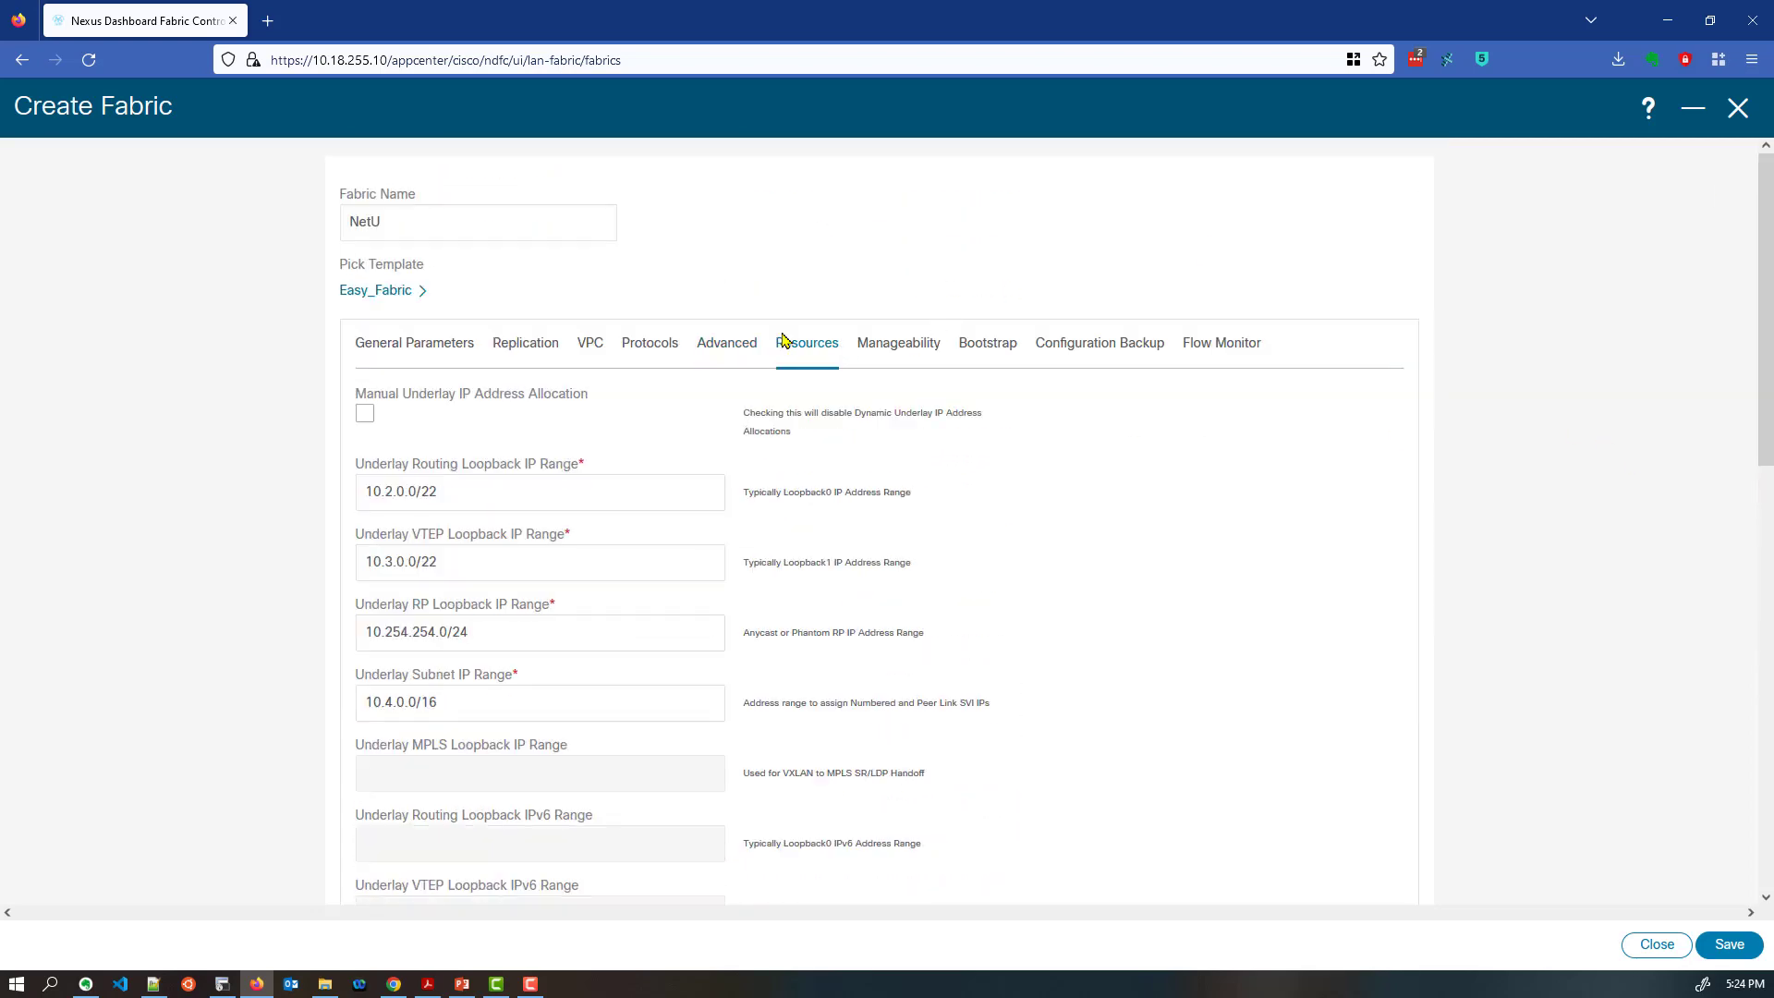
pyautogui.scroll(-1, 178, 463)
pyautogui.click(452, 420)
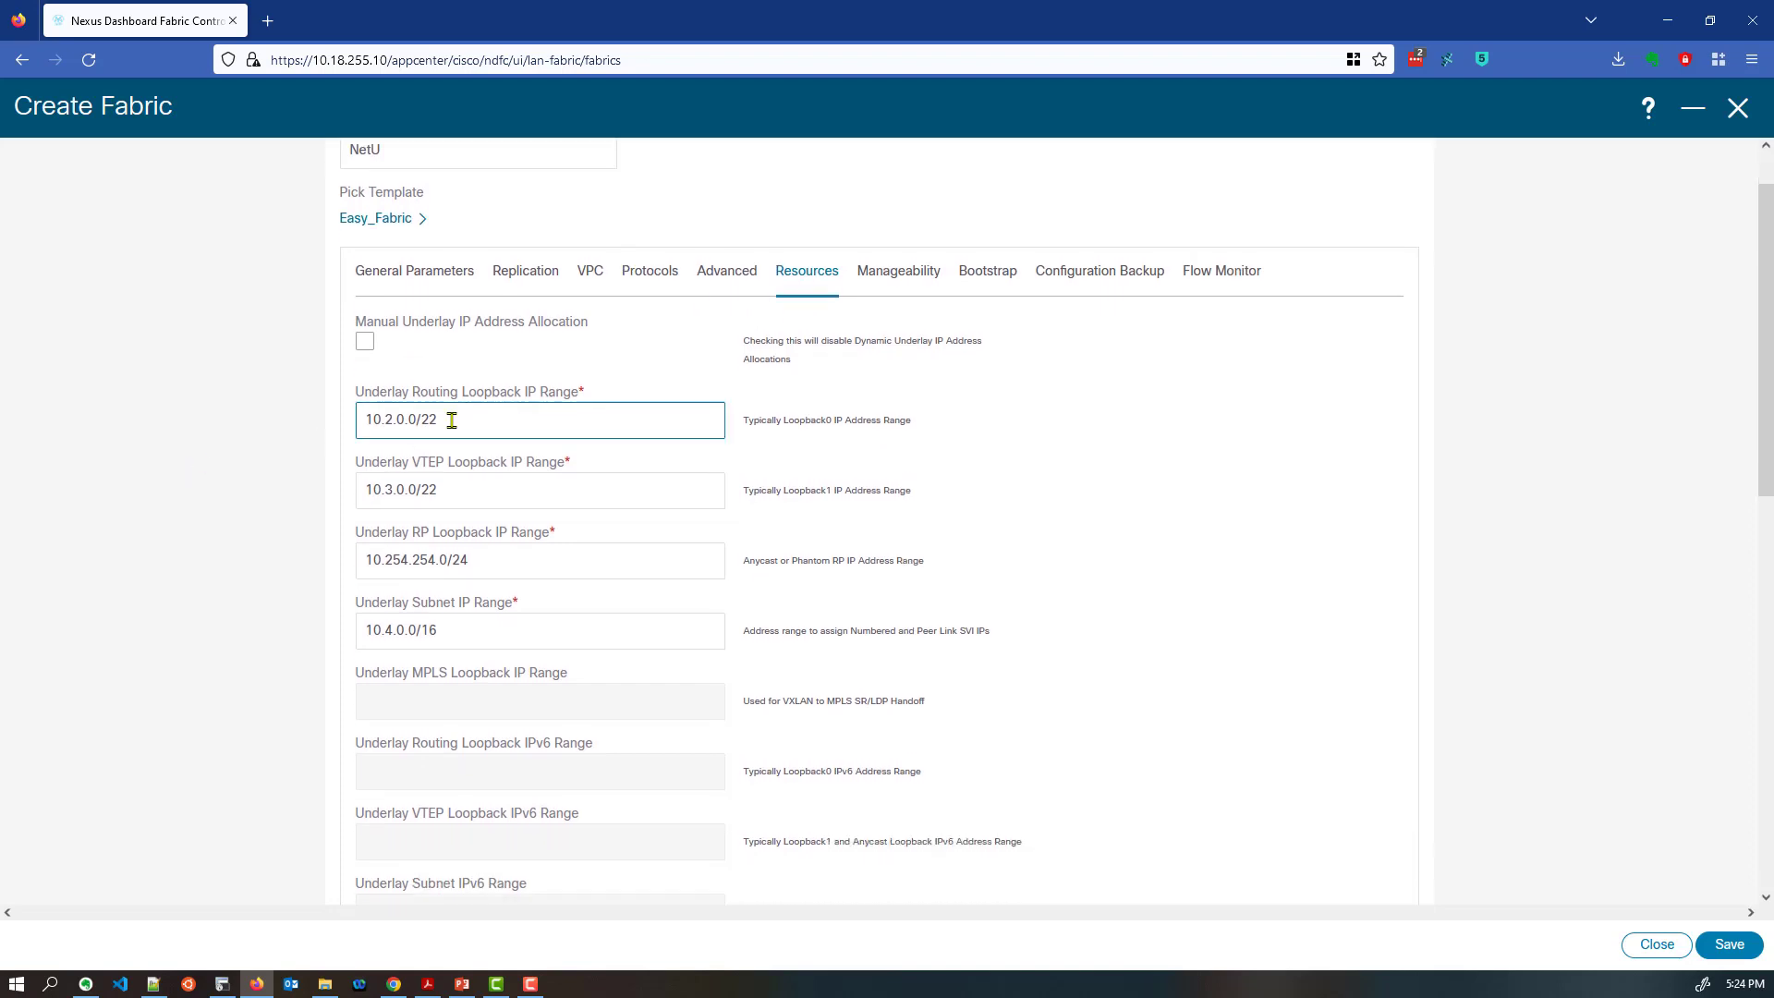
pyautogui.click(419, 491)
pyautogui.click(471, 561)
pyautogui.moveTo(461, 396); pyautogui.dragTo(507, 395)
pyautogui.moveTo(367, 421); pyautogui.dragTo(444, 421)
pyautogui.click(448, 419)
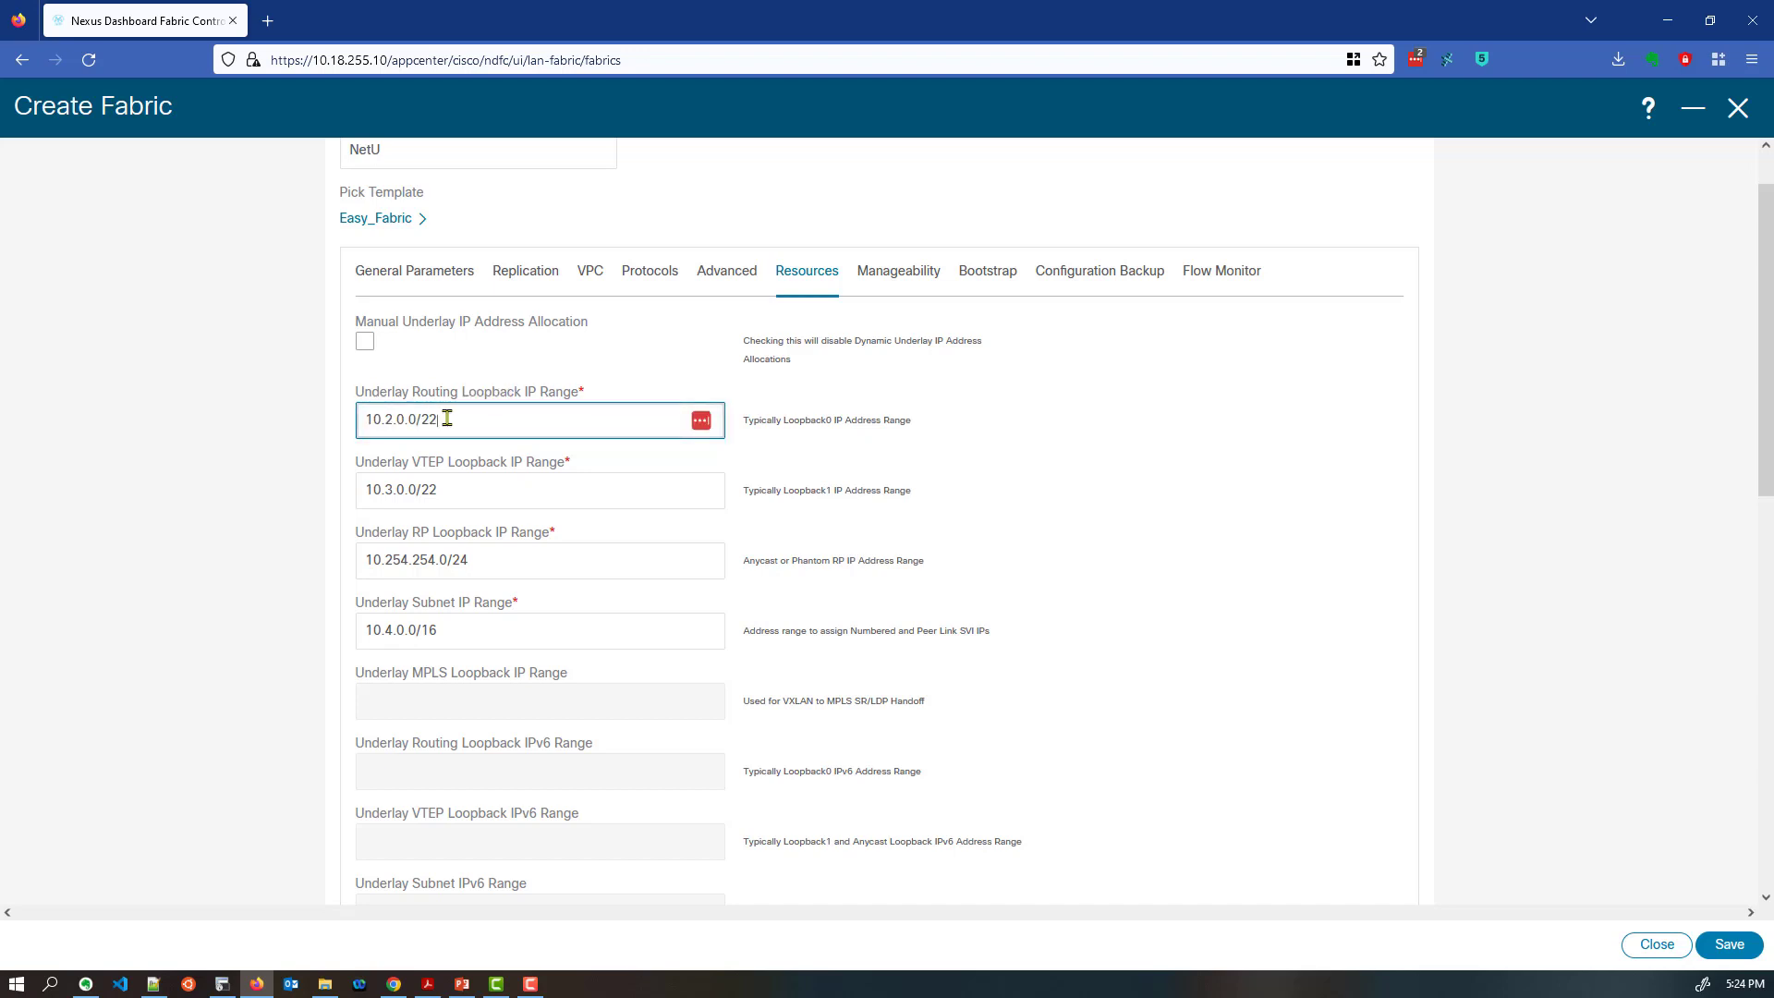
# Check the DNS and NTP server fields in the manageability settings and open the bootstrap settings
pyautogui.click(906, 282)
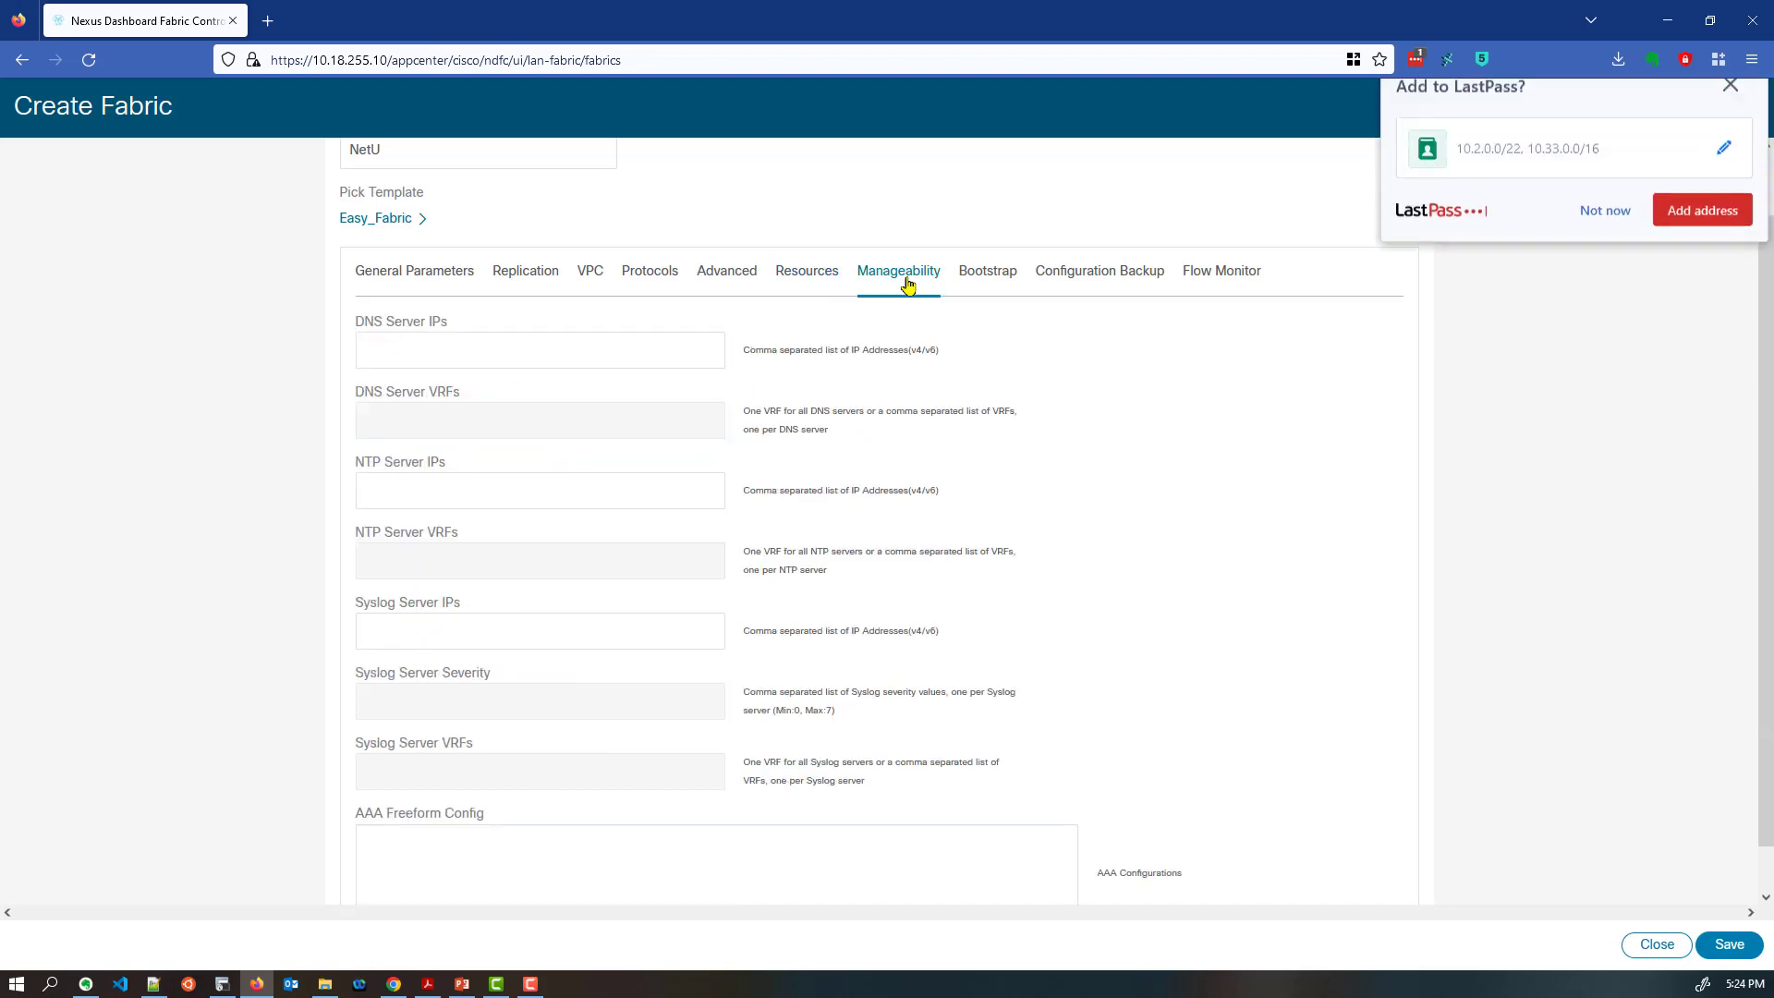
pyautogui.click(1603, 241)
pyautogui.click(409, 499)
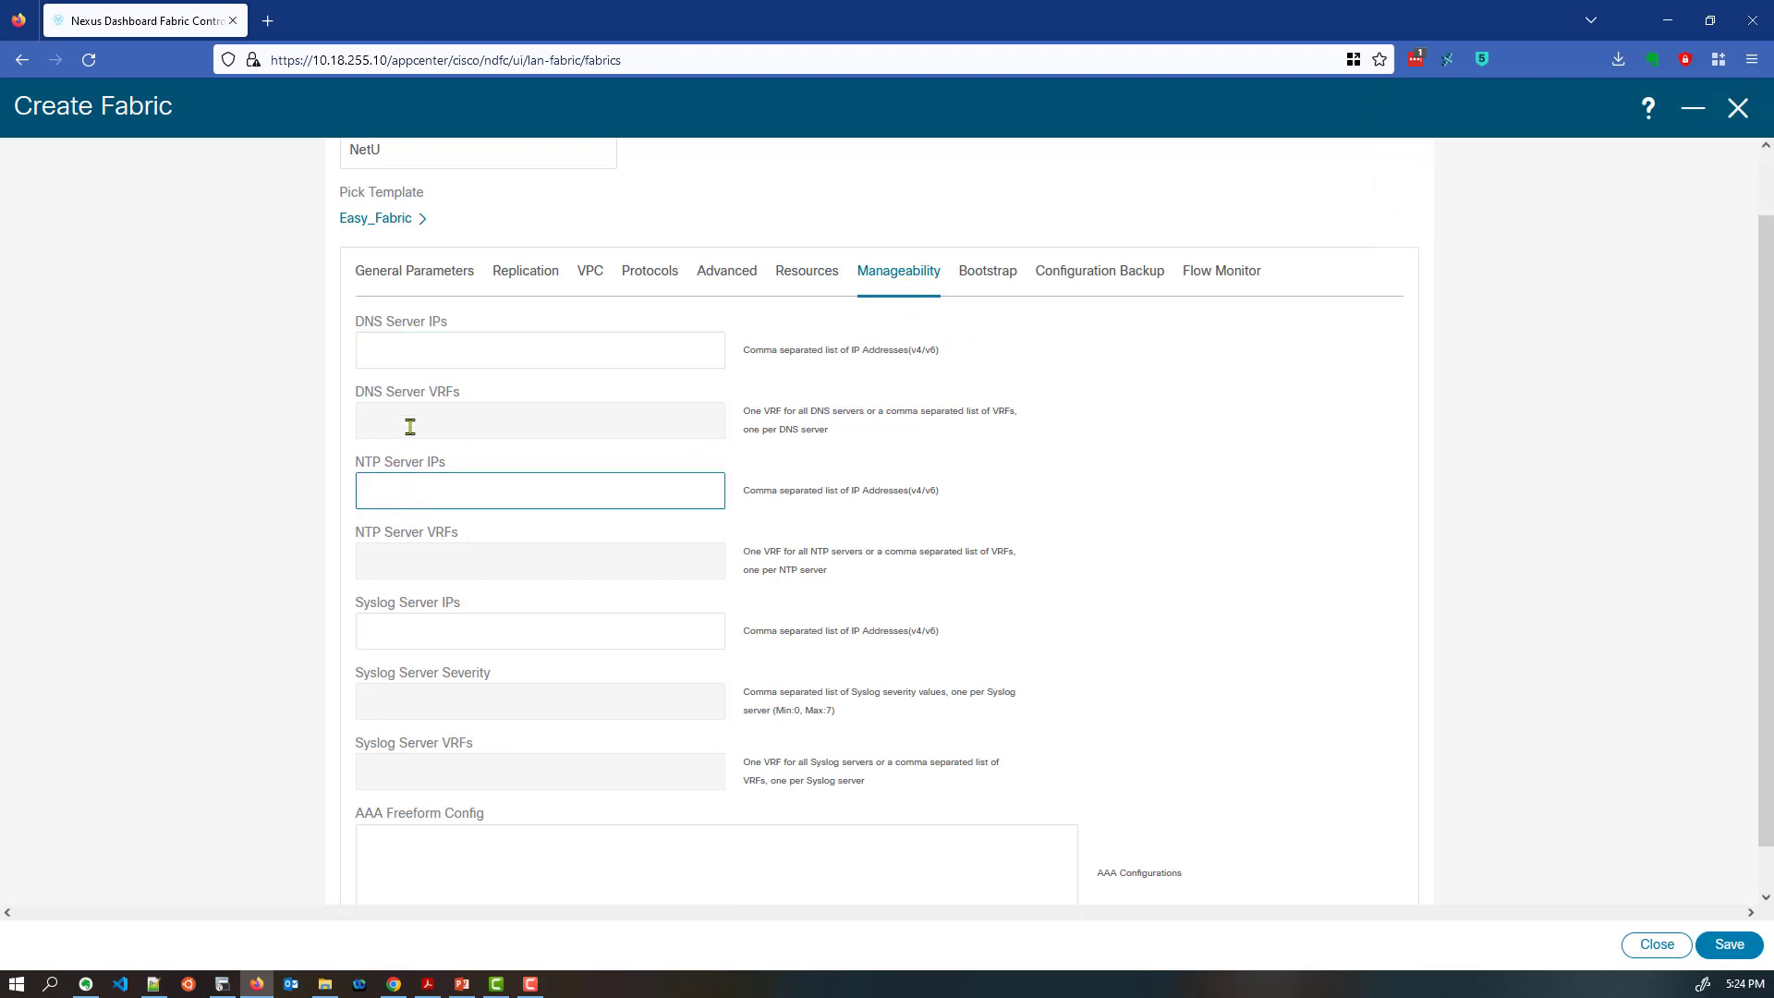
pyautogui.click(981, 283)
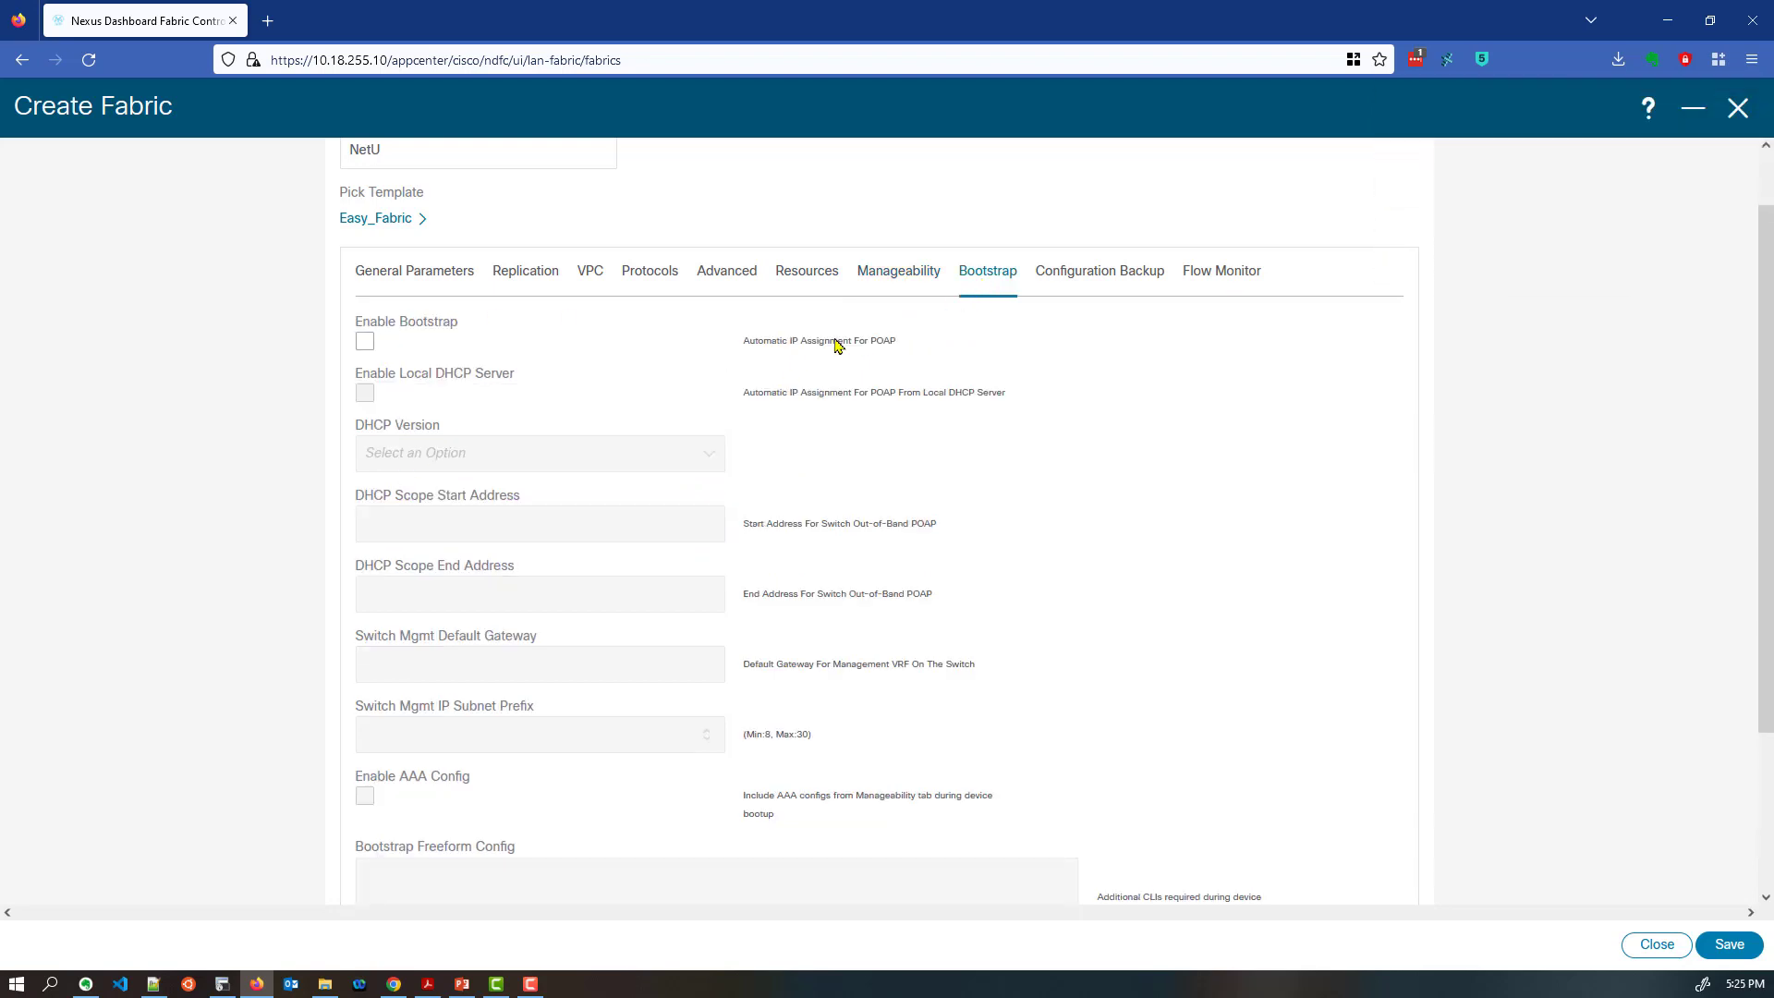
# Bring the network topology diagram into view beside the bootstrap settings and return to the full-size fabric form
pyautogui.click(365, 344)
pyautogui.moveTo(379, 37); pyautogui.dragTo(1260, 161)
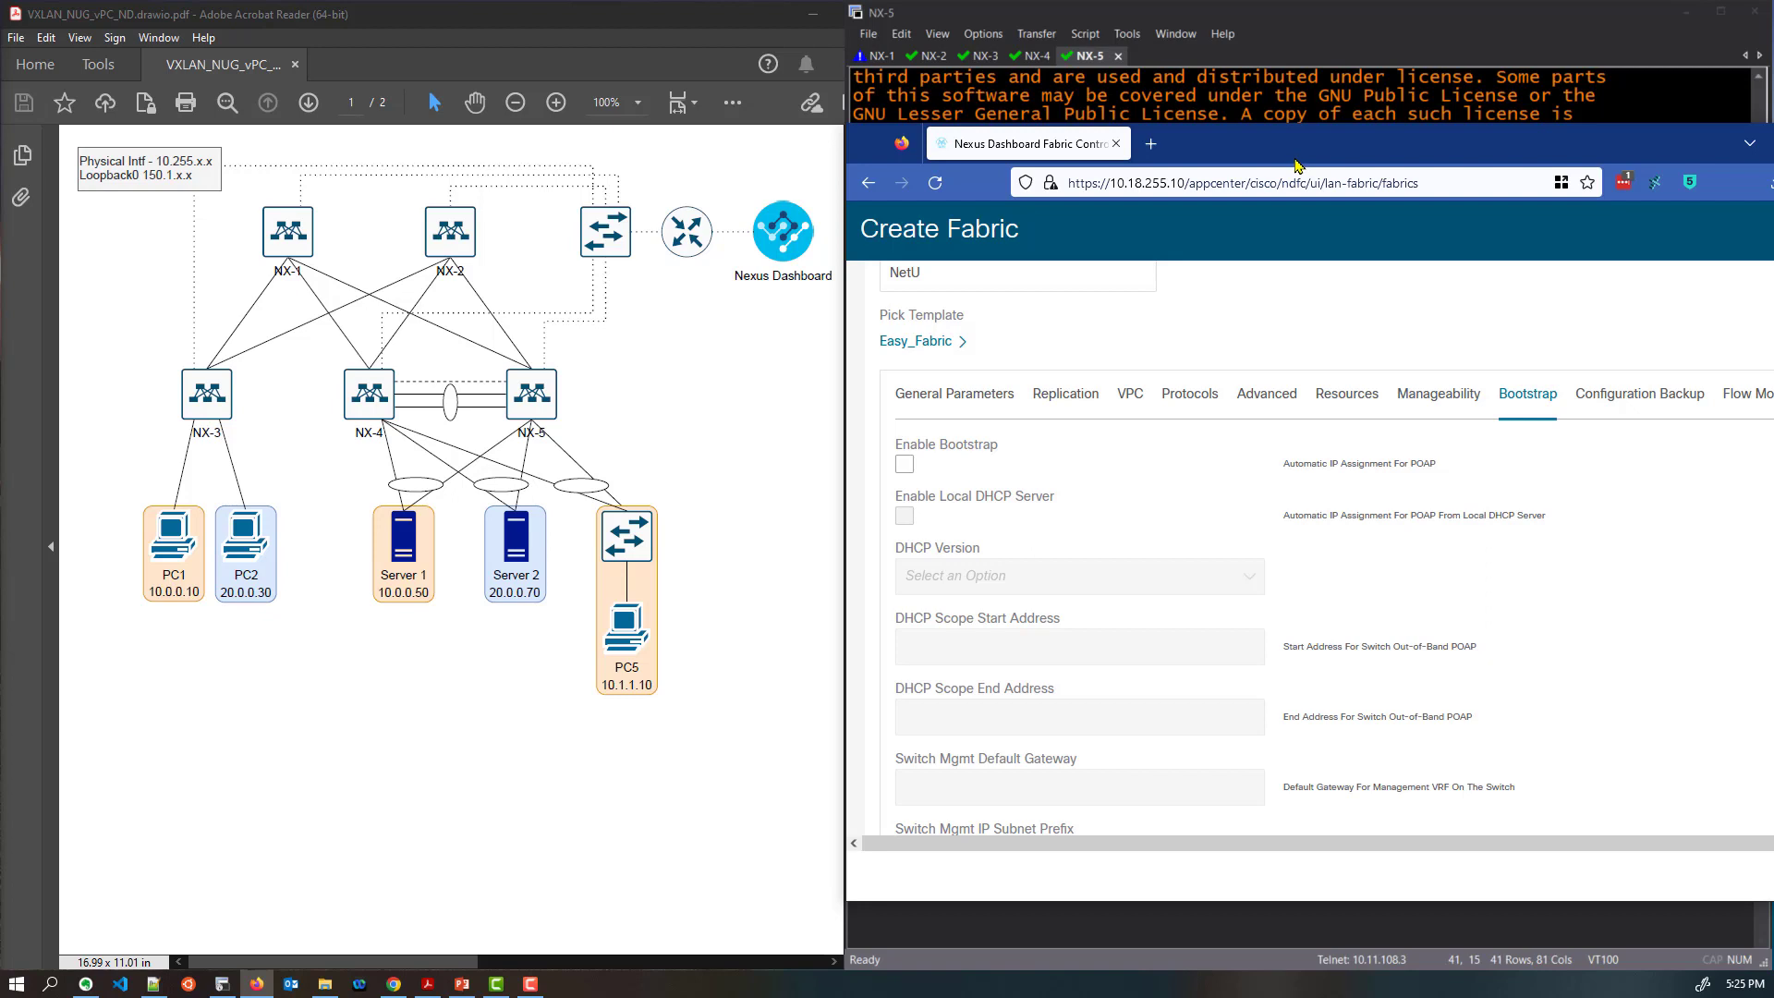
pyautogui.moveTo(1228, 155)
pyautogui.mouseDown()
pyautogui.moveTo(1185, 150)
pyautogui.moveTo(1222, 149)
pyautogui.mouseUp()
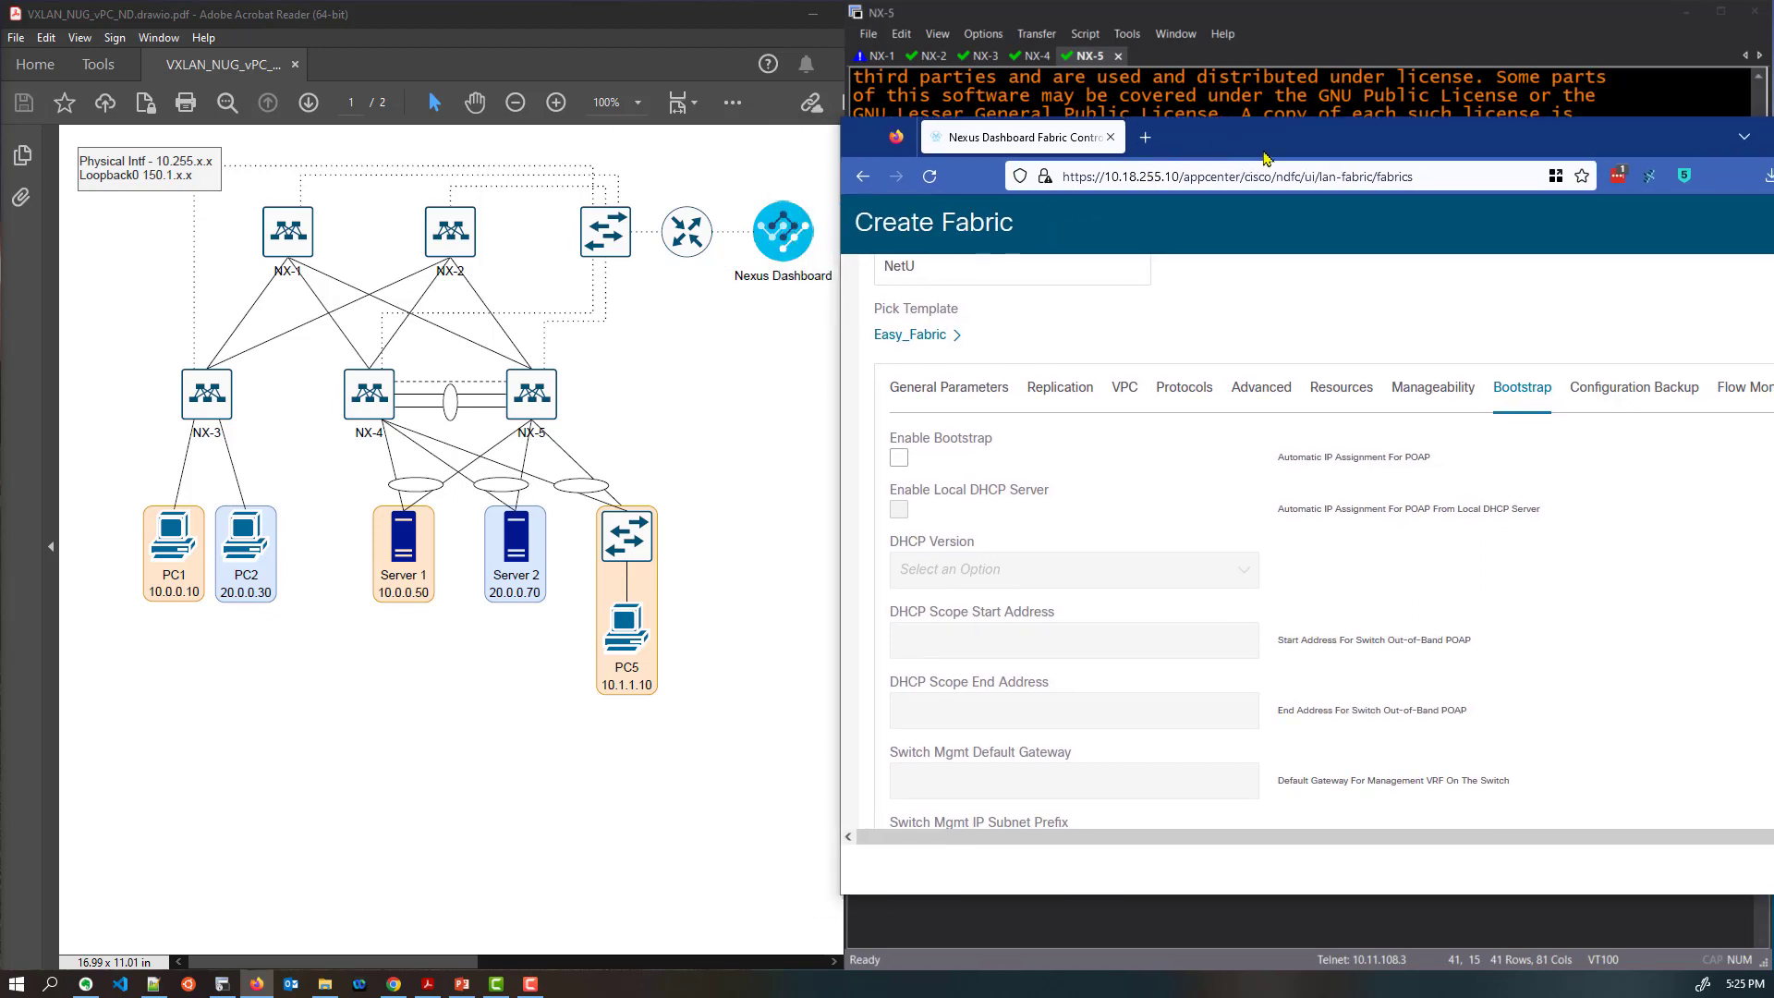
pyautogui.doubleClick(1263, 149)
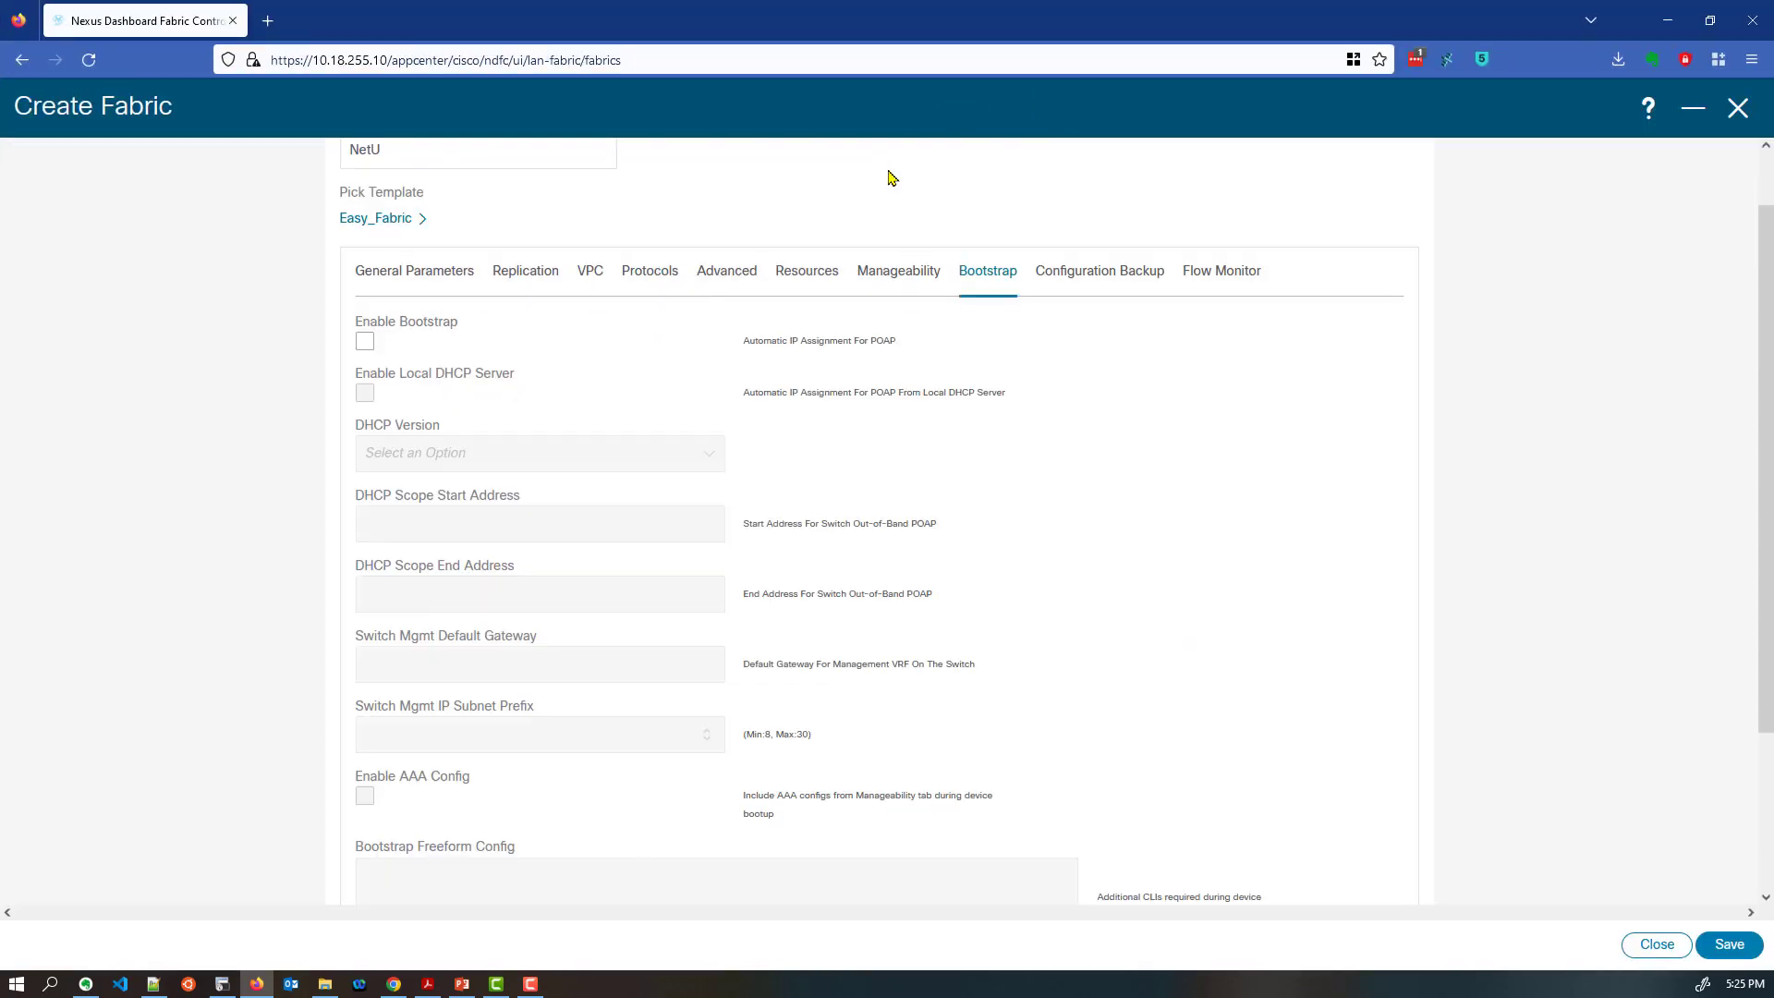
# Check the configuration backup, flow monitor and general parameter settings and save the NetU fabric
pyautogui.click(1074, 277)
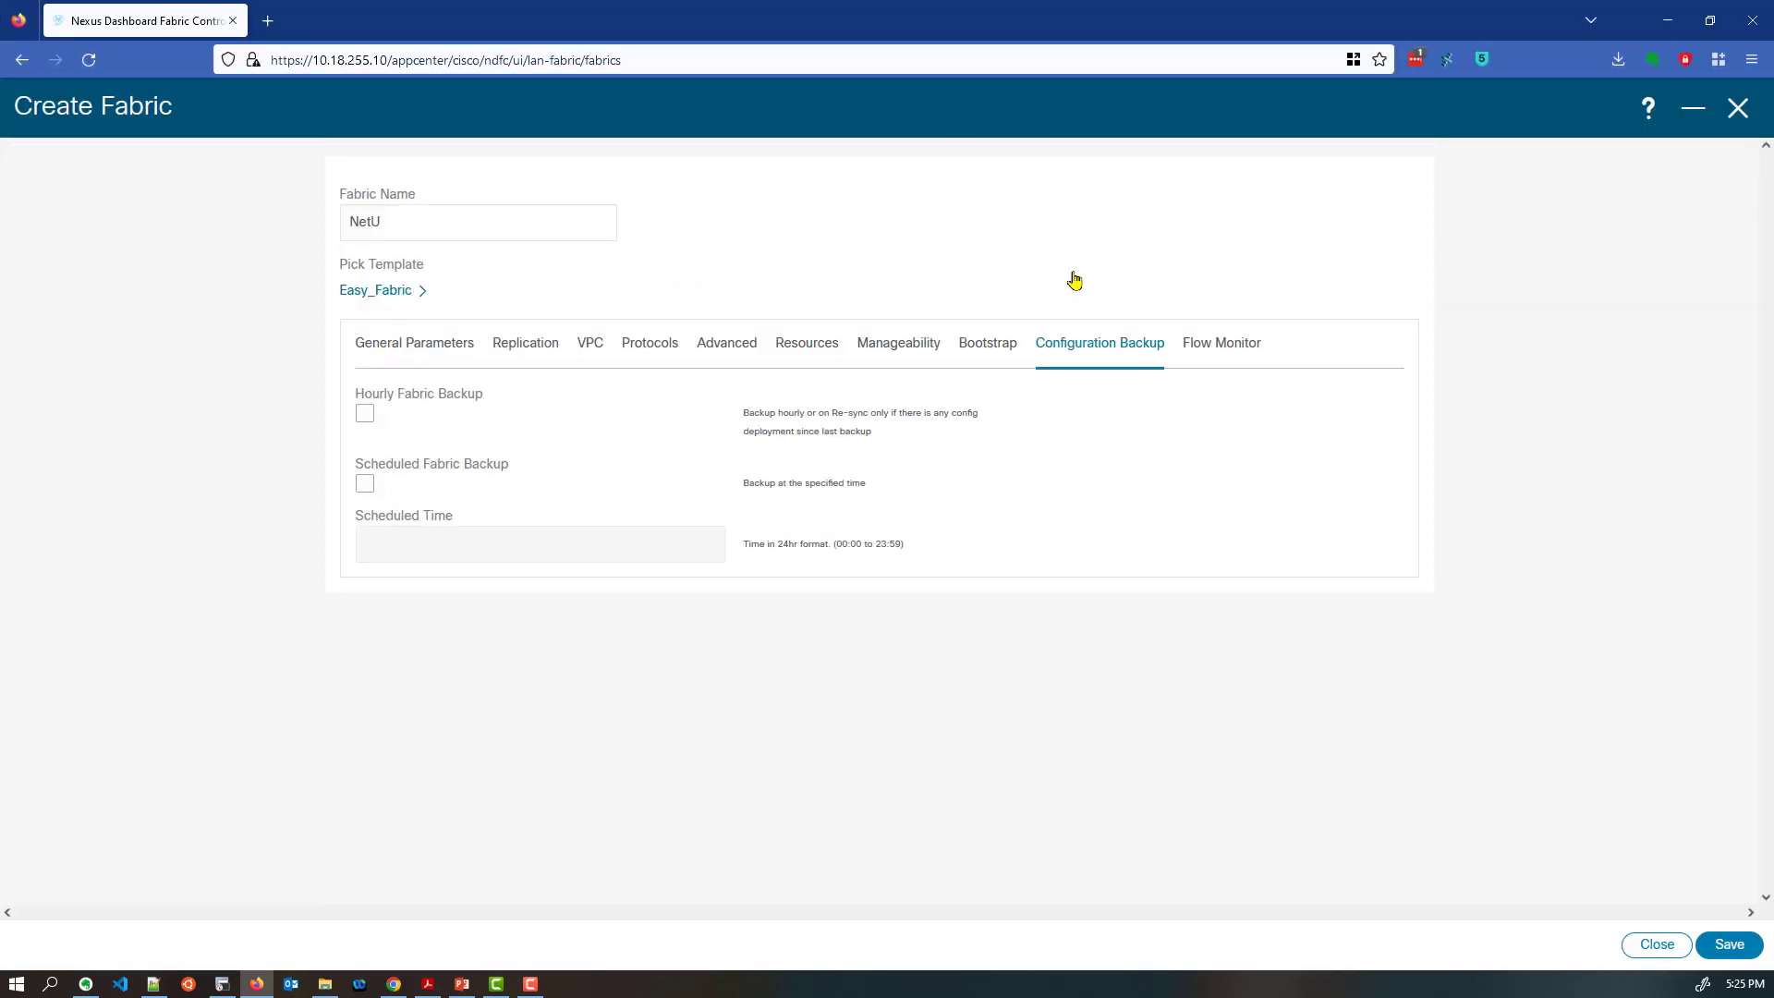
pyautogui.click(1198, 350)
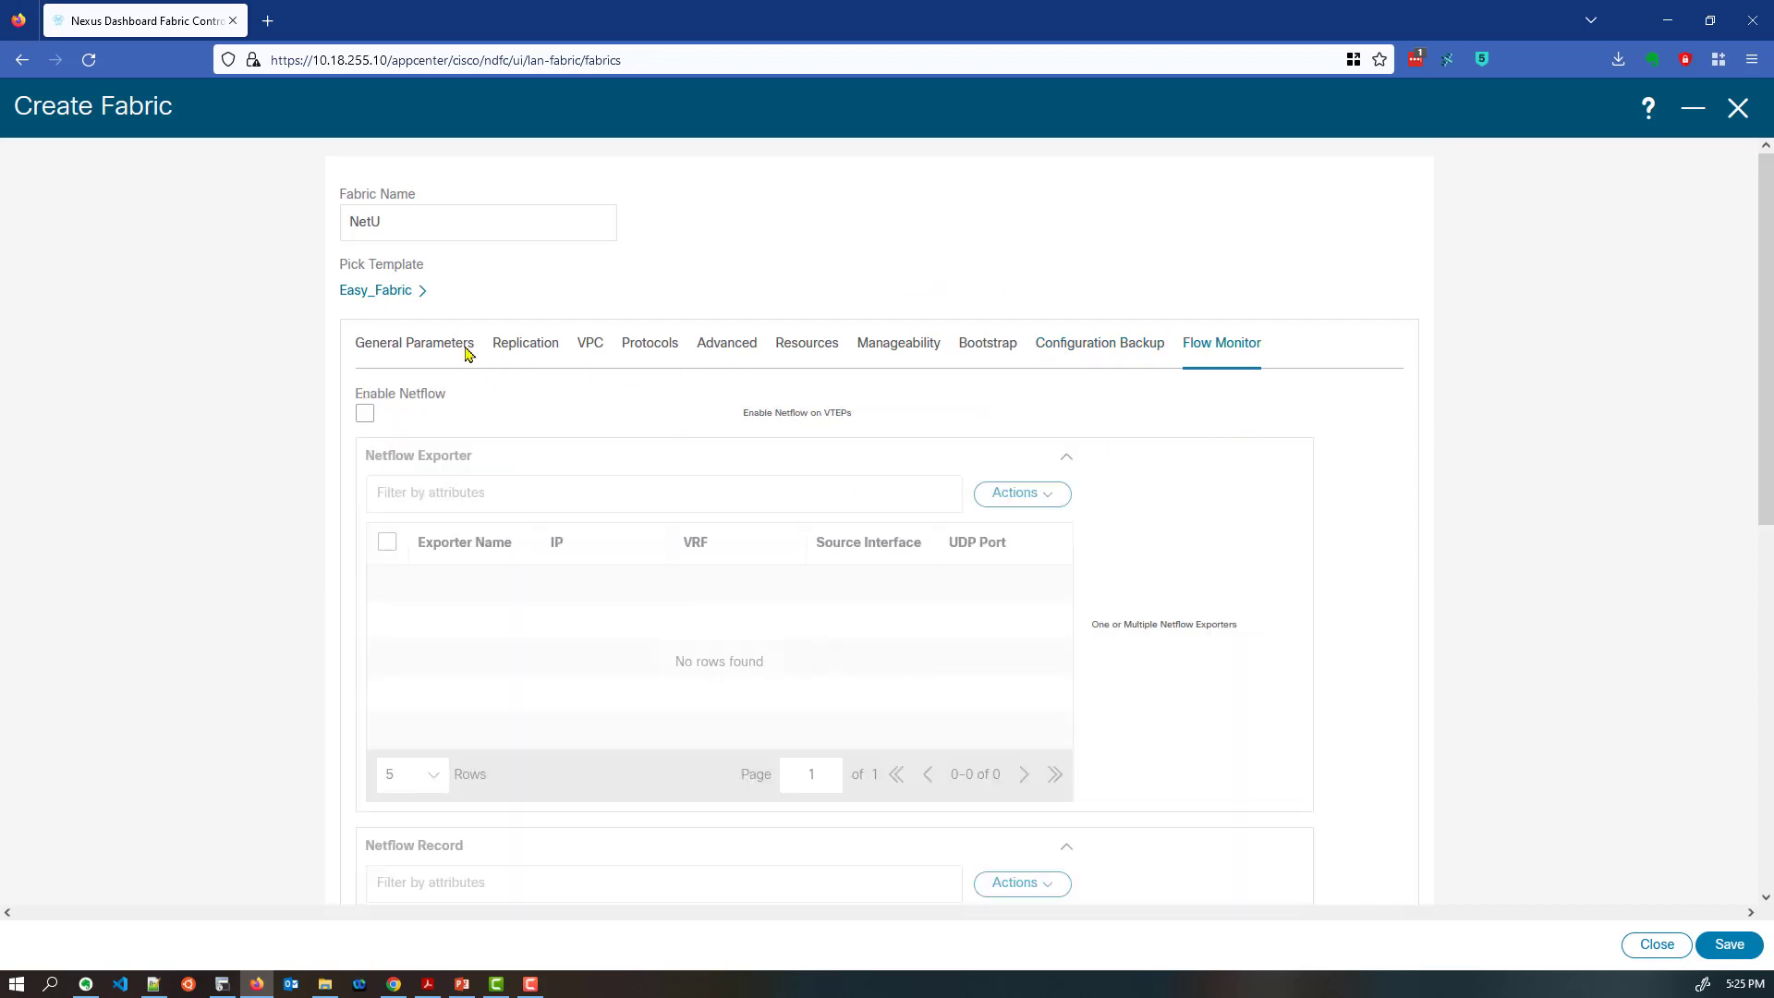
pyautogui.click(376, 351)
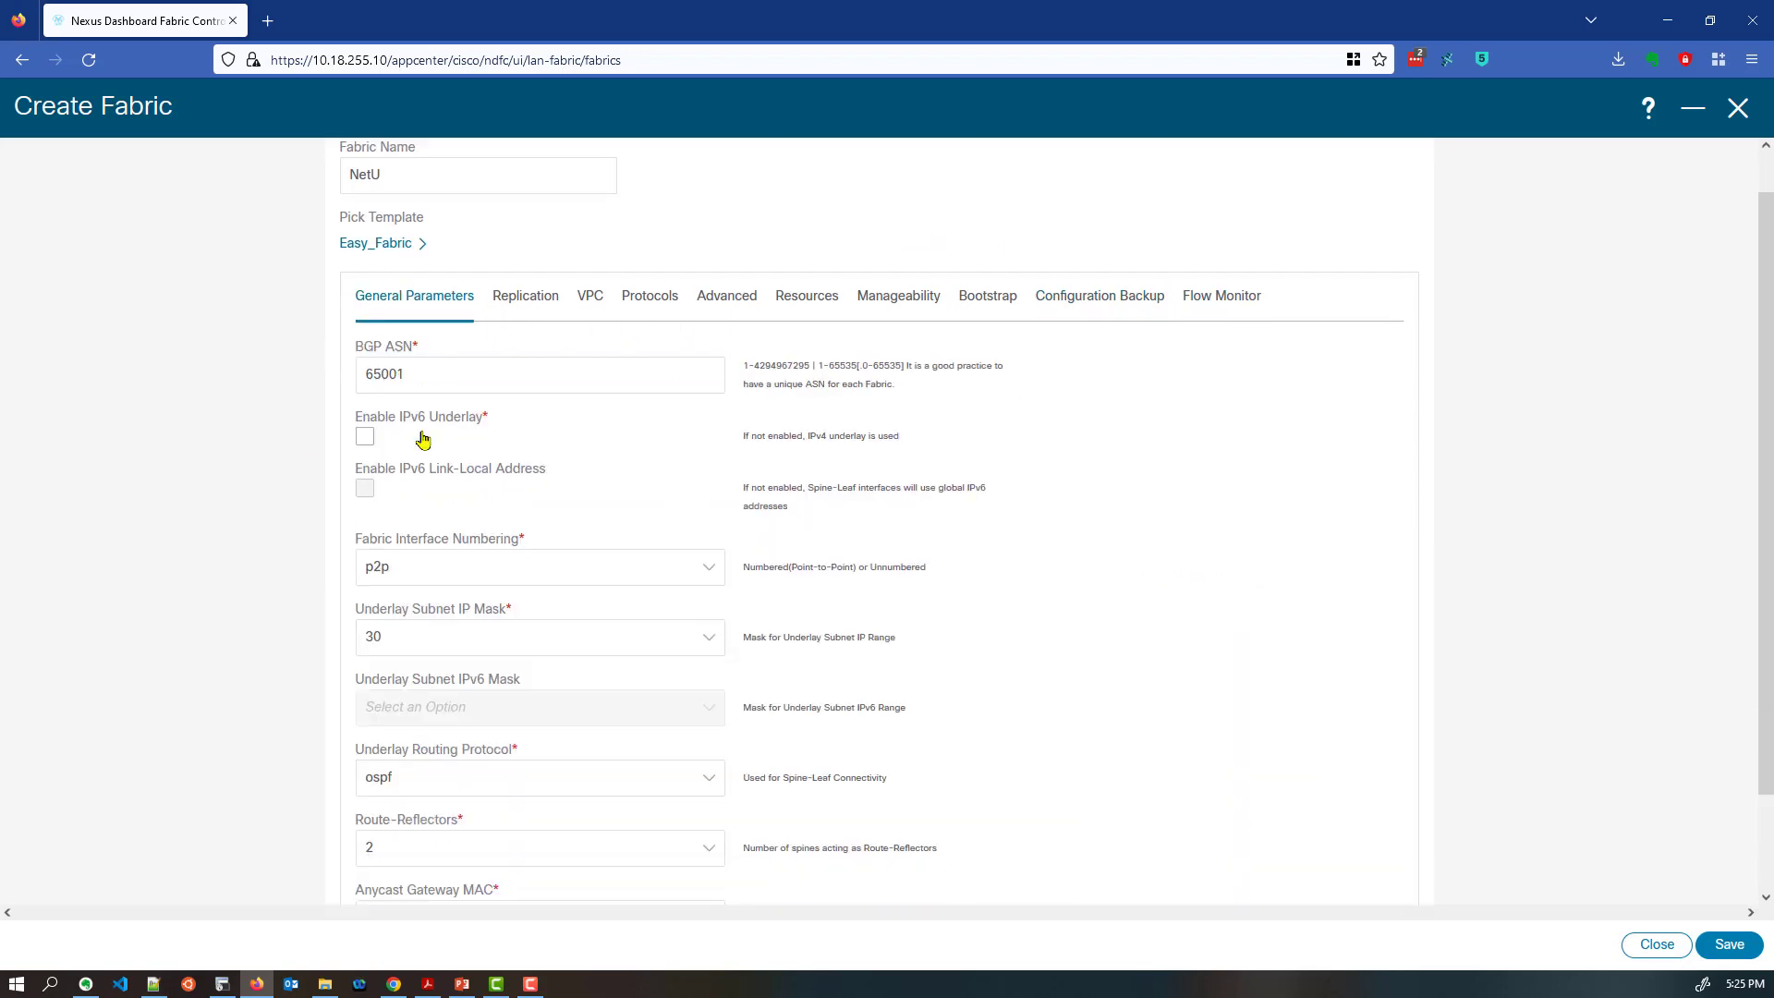
pyautogui.scroll(-2, 369, 444)
pyautogui.click(1729, 945)
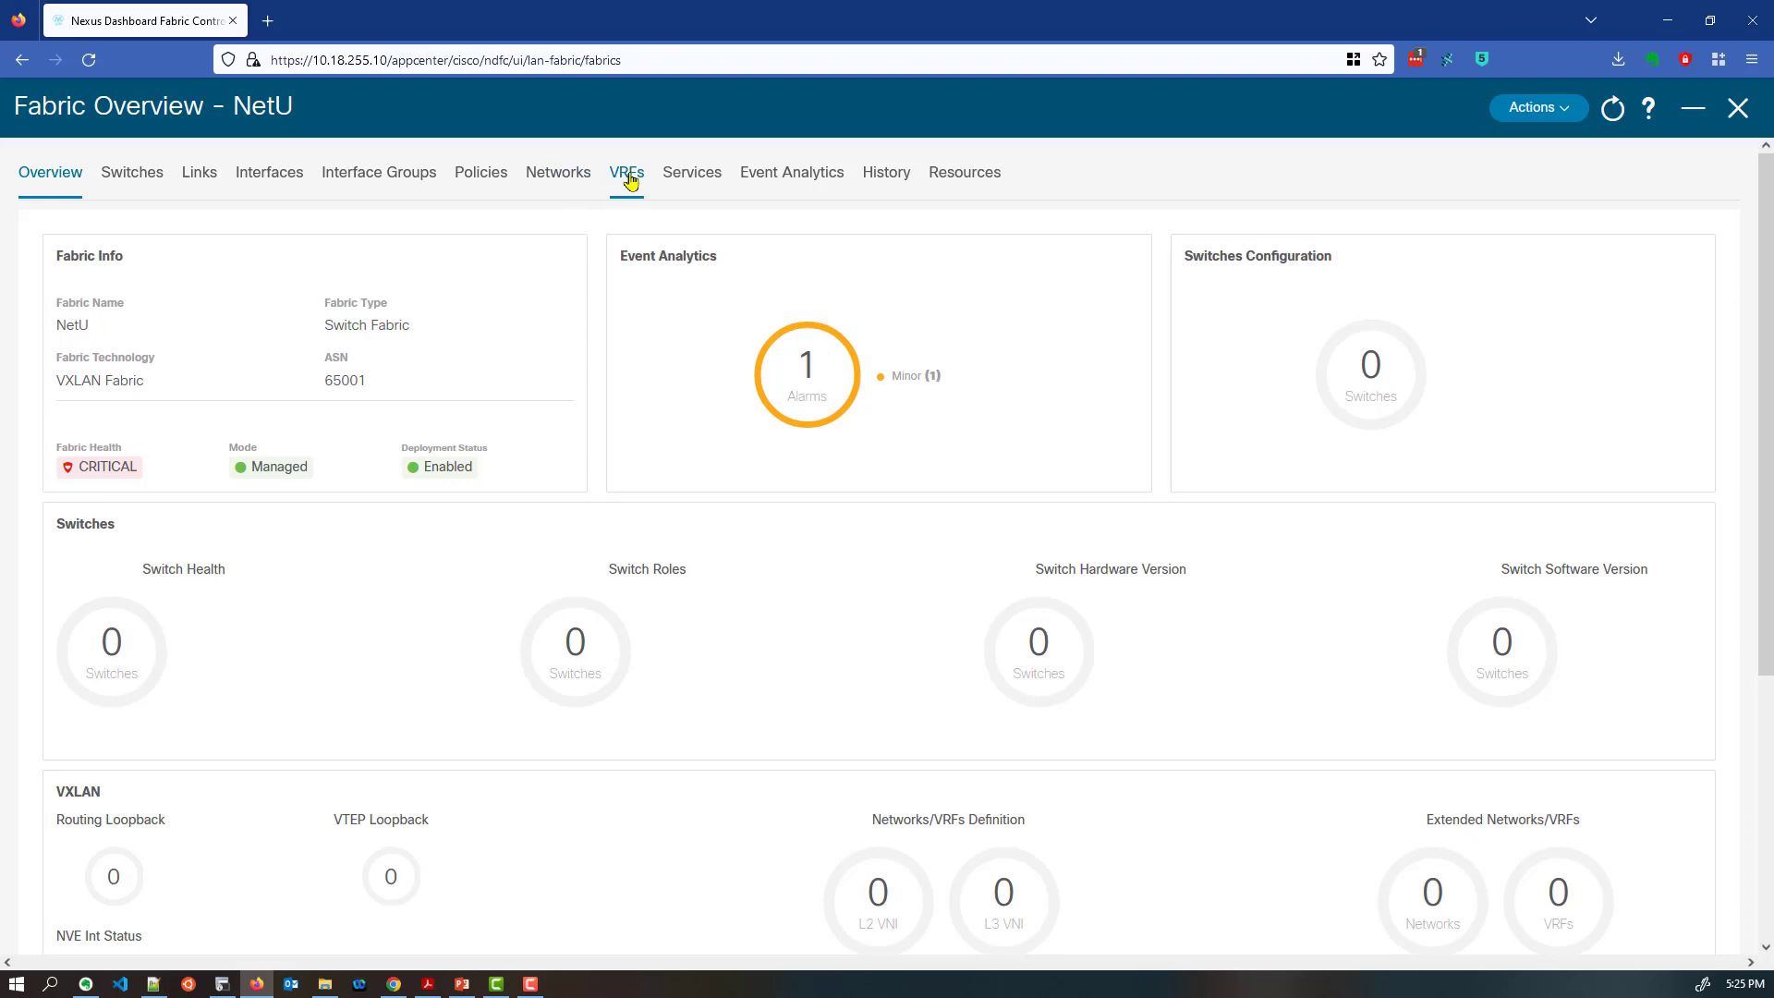
# Start adding switches to the NetU fabric and set the seed IP to 10.11.100.1
pyautogui.moveTo(235, 106); pyautogui.dragTo(330, 119)
pyautogui.click(151, 179)
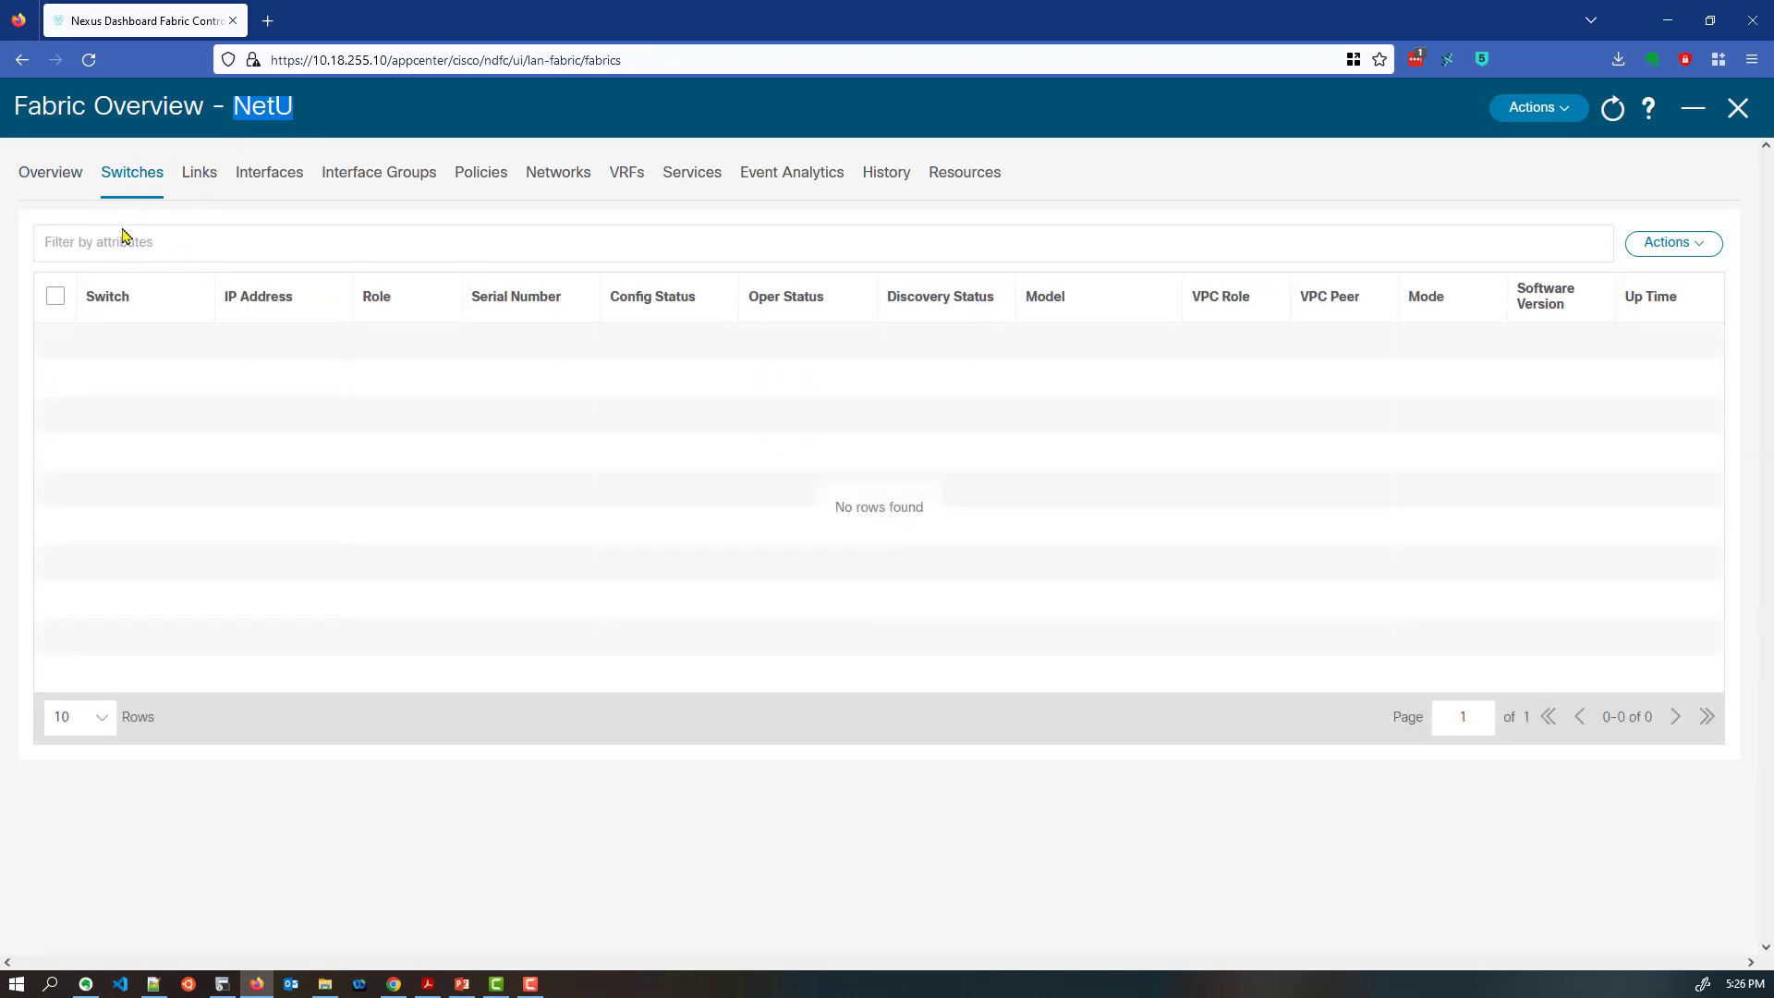
pyautogui.click(1675, 242)
pyautogui.click(1629, 294)
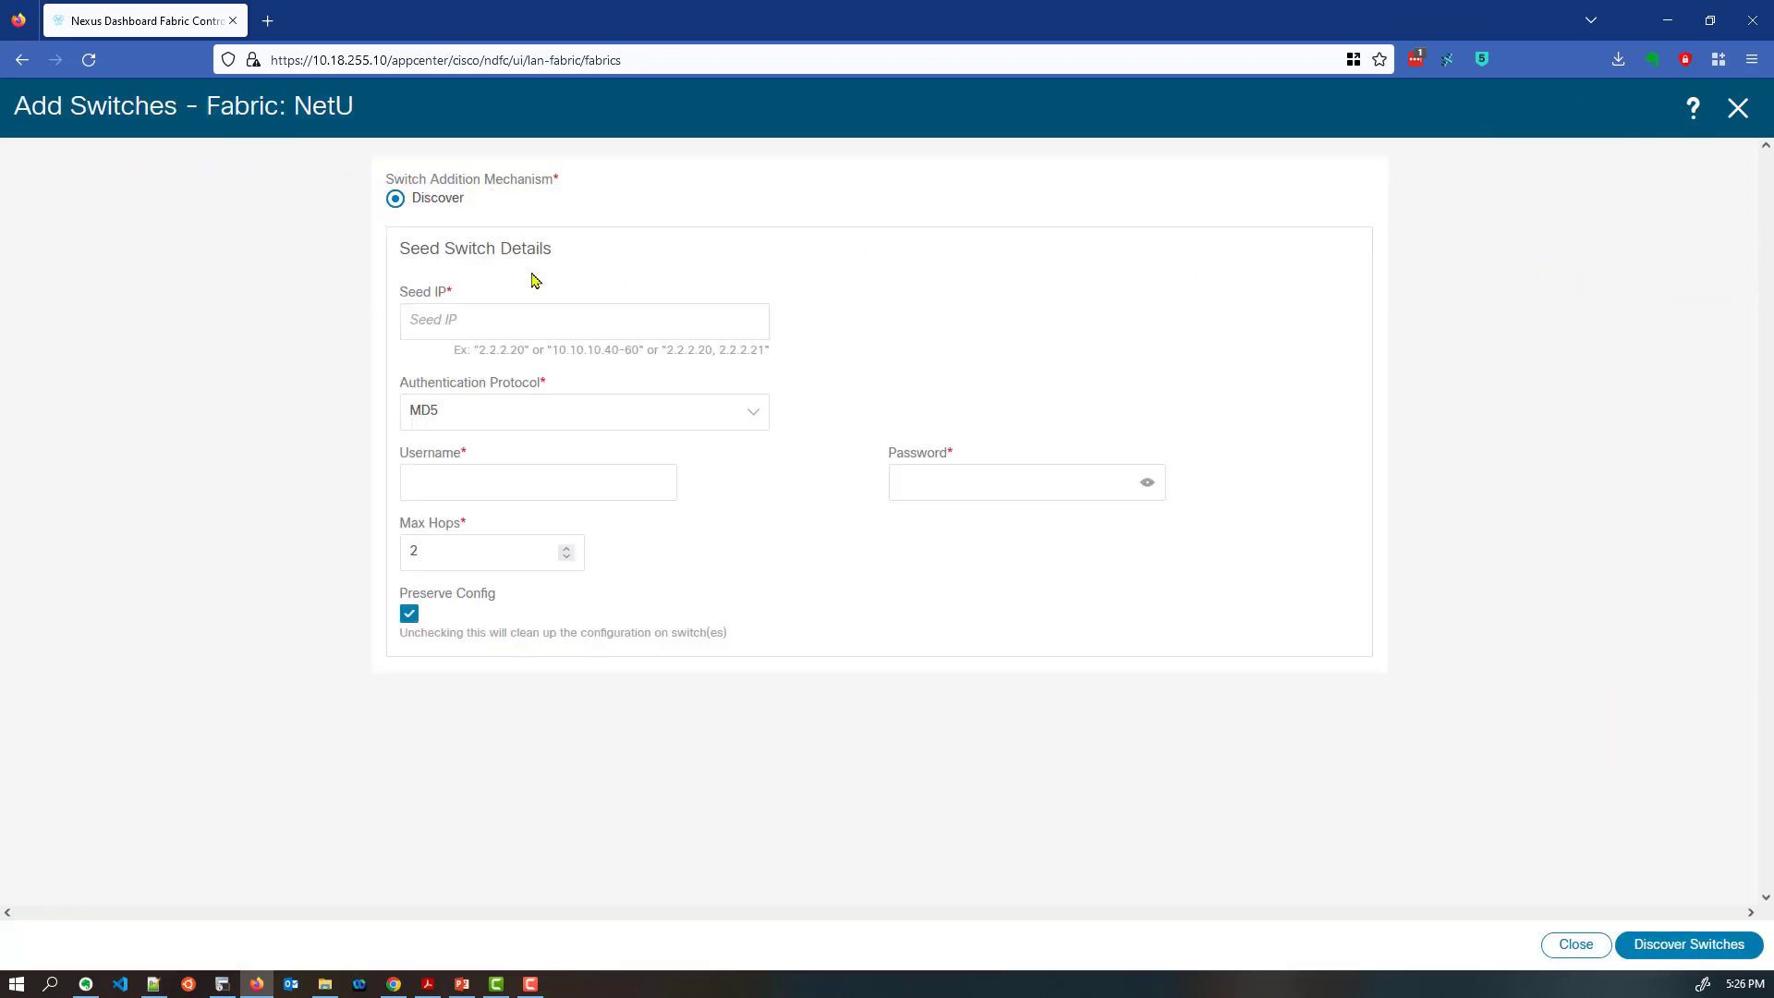
pyautogui.click(498, 315)
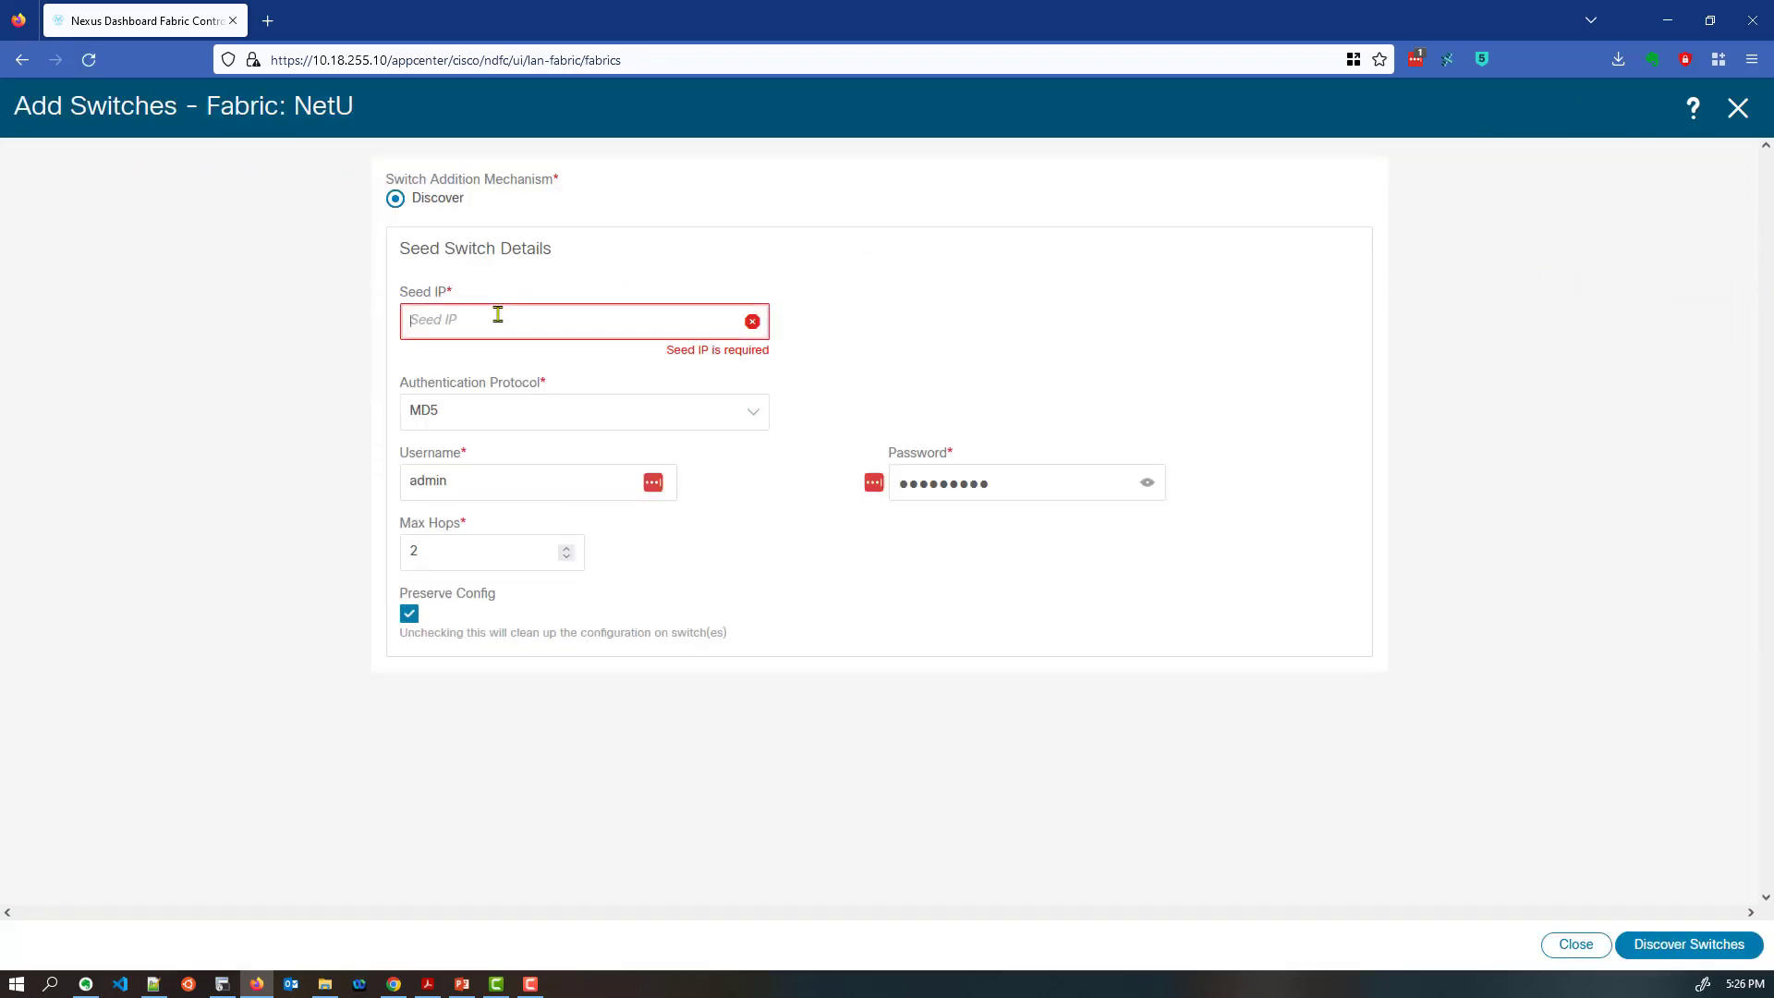
pyautogui.write('10.11.100')
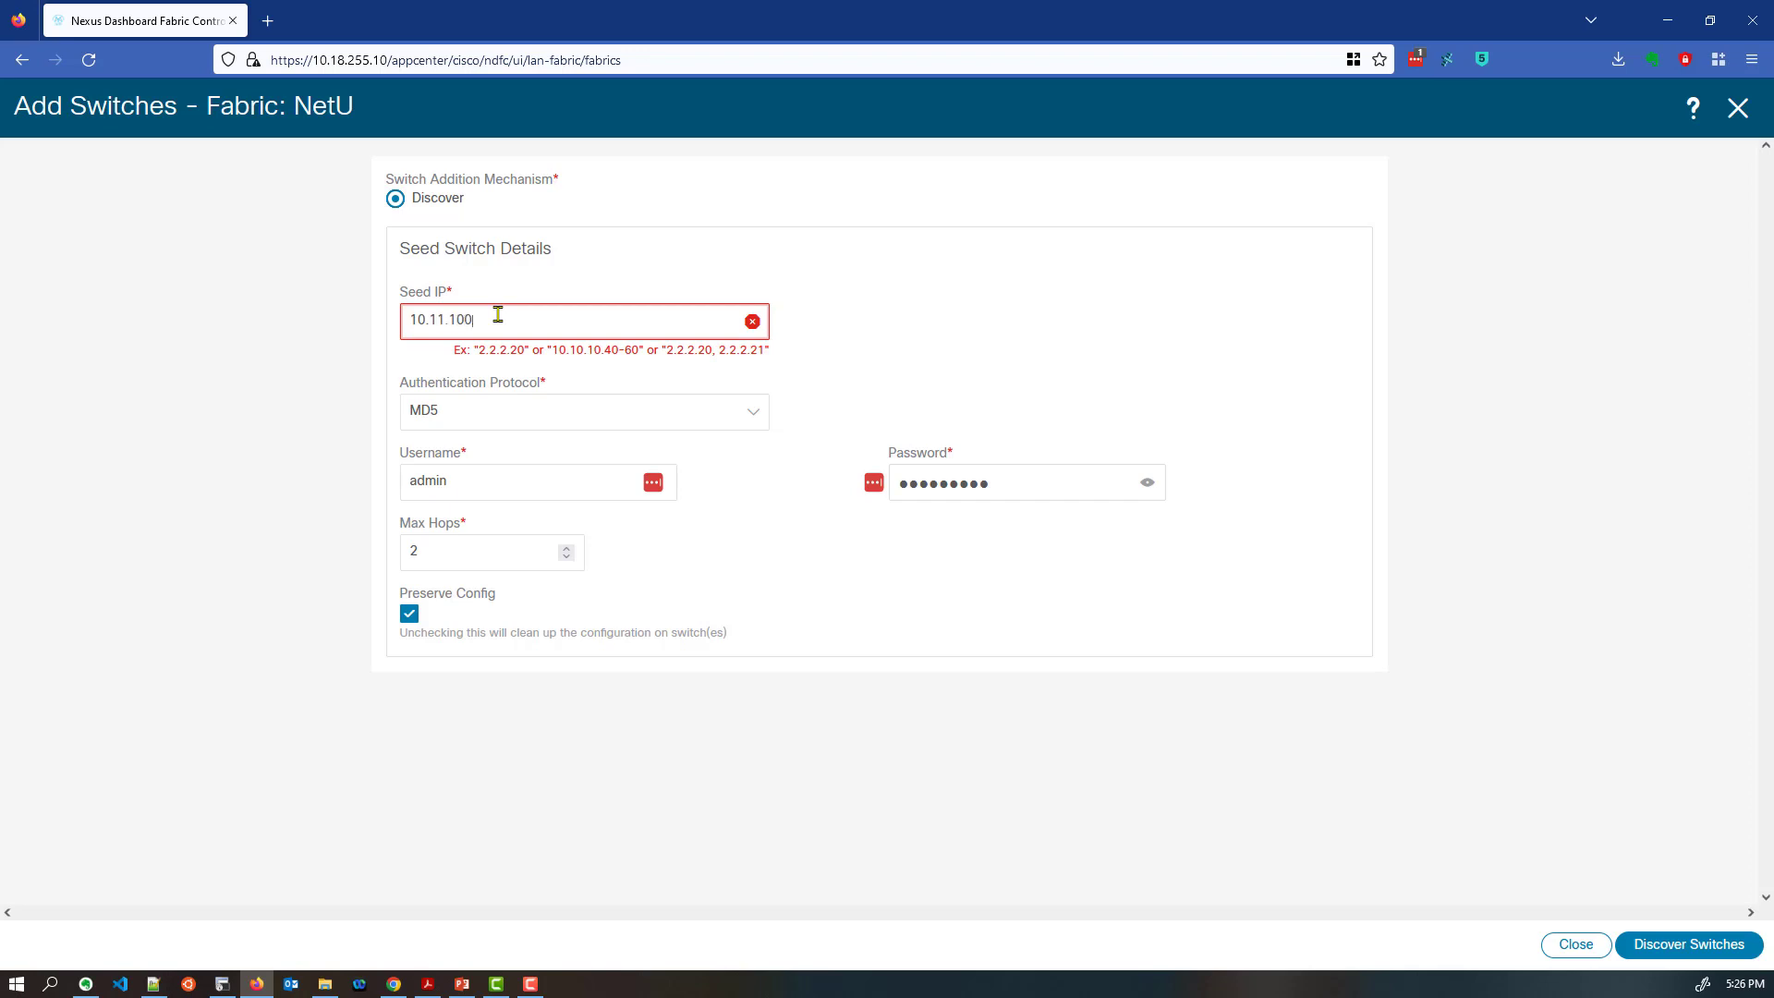
pyautogui.write('.1')
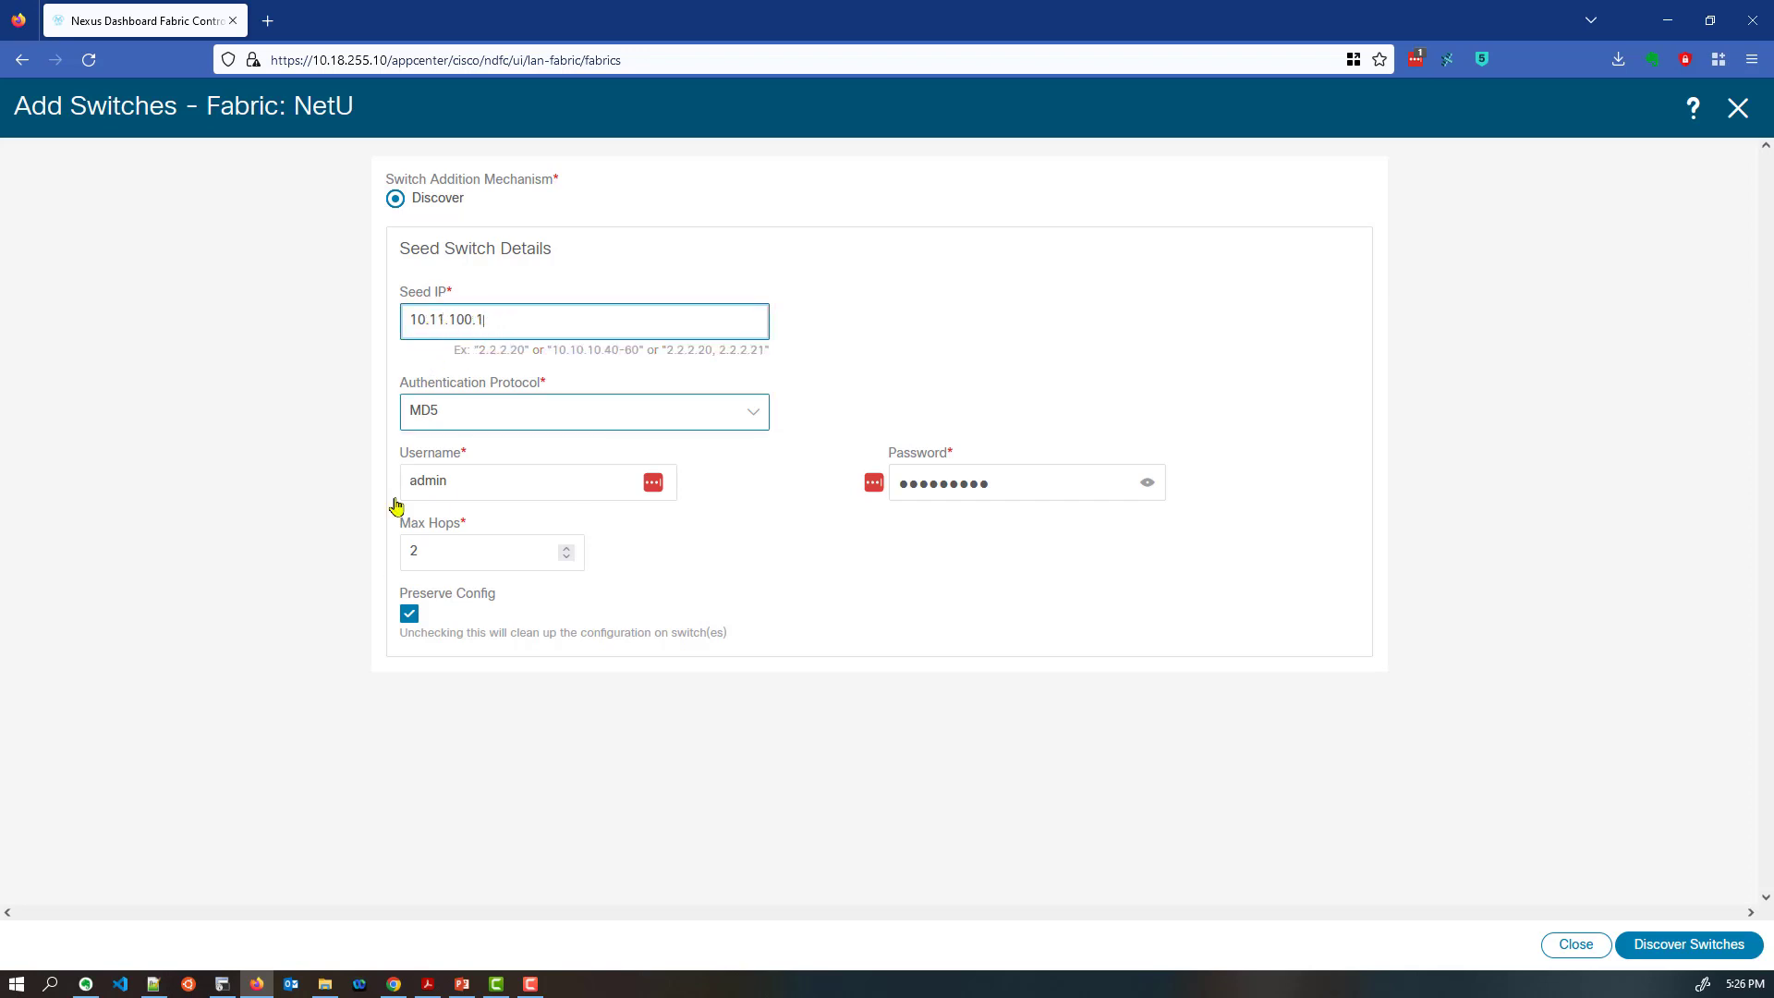
# Replace the prefilled switch password with the admin password kept in the Notepad++ note
pyautogui.click(155, 984)
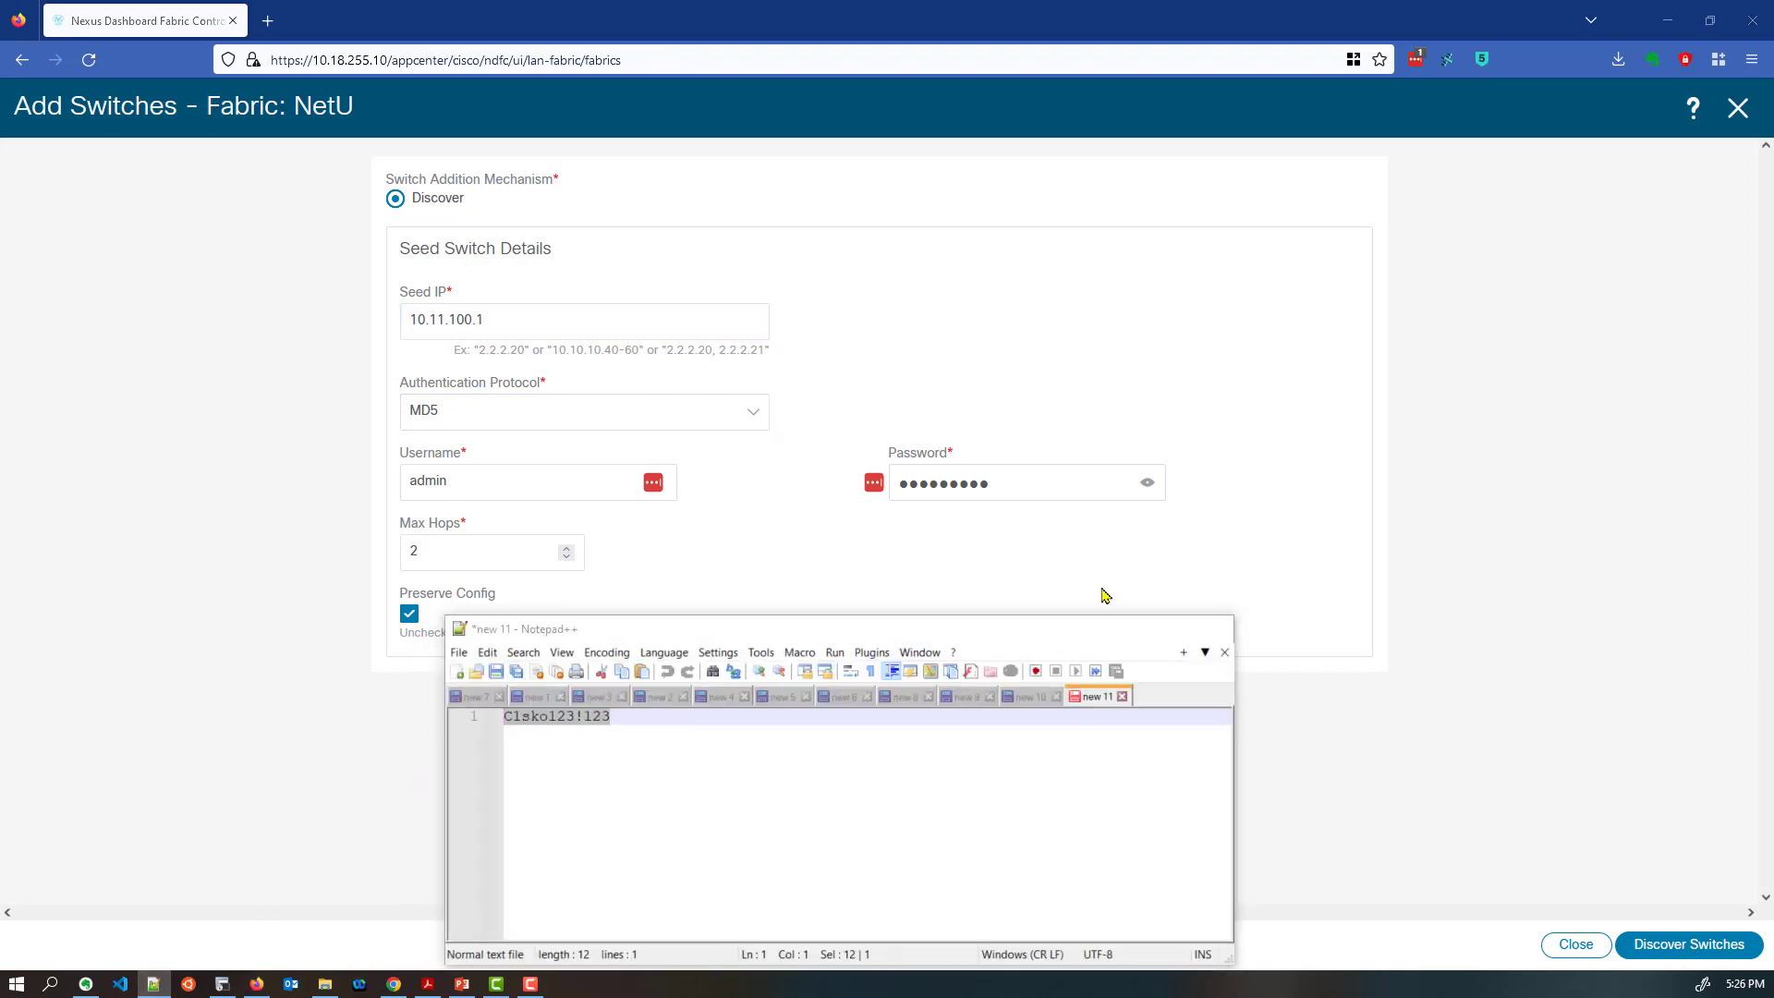
pyautogui.click(1033, 479)
pyautogui.hotkey('ctrl', 'a')
pyautogui.hotkey('ctrl', 'v')
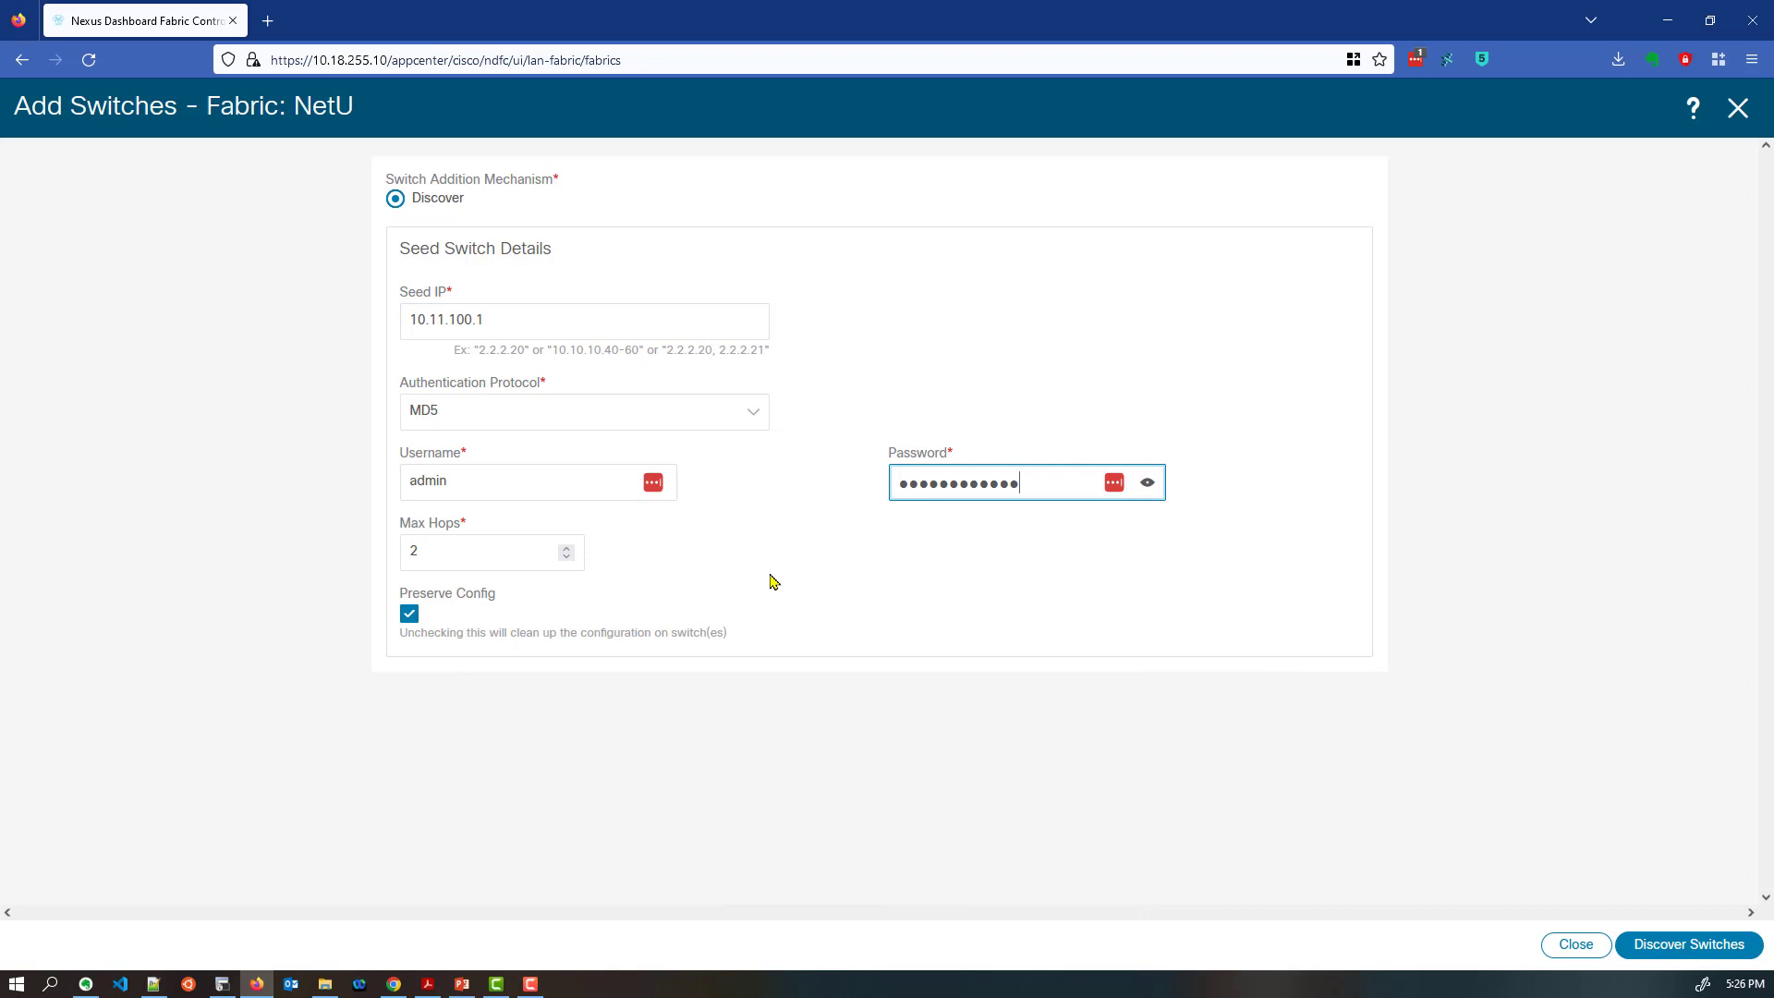
# Disable Preserve Config and discover the switches, accepting the removal of their existing non-management configuration
pyautogui.click(410, 615)
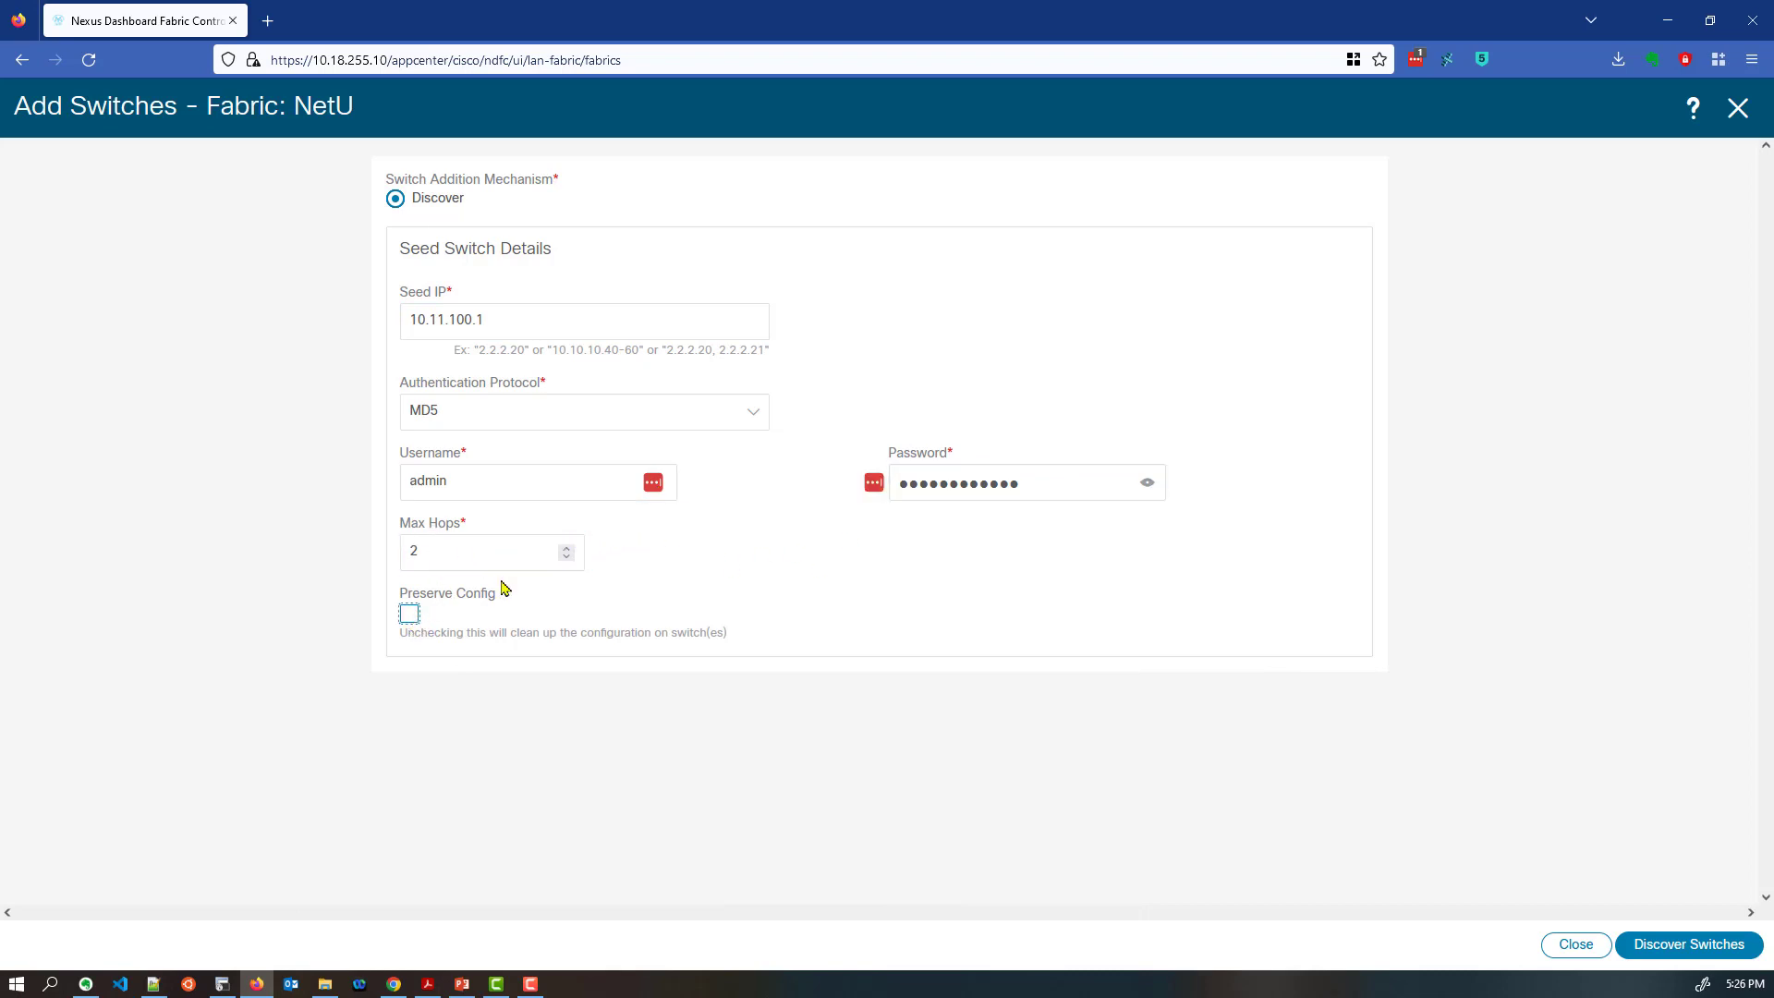
pyautogui.click(1679, 951)
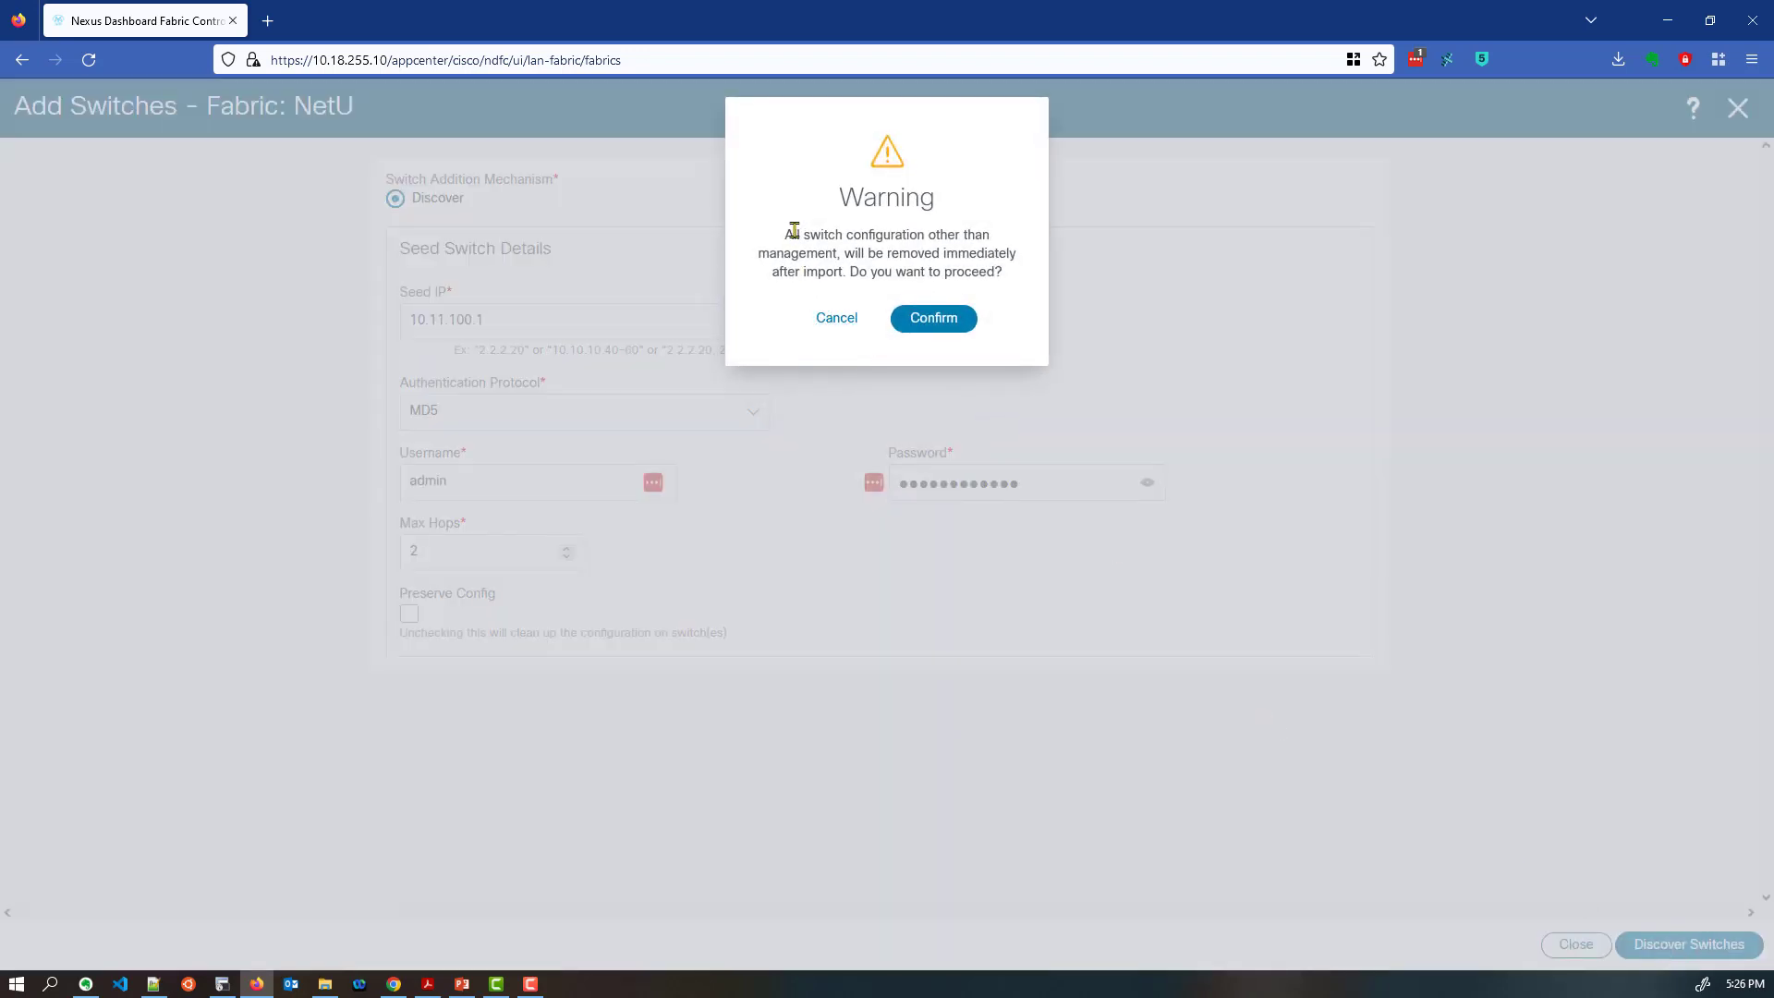
pyautogui.moveTo(794, 235); pyautogui.dragTo(949, 272)
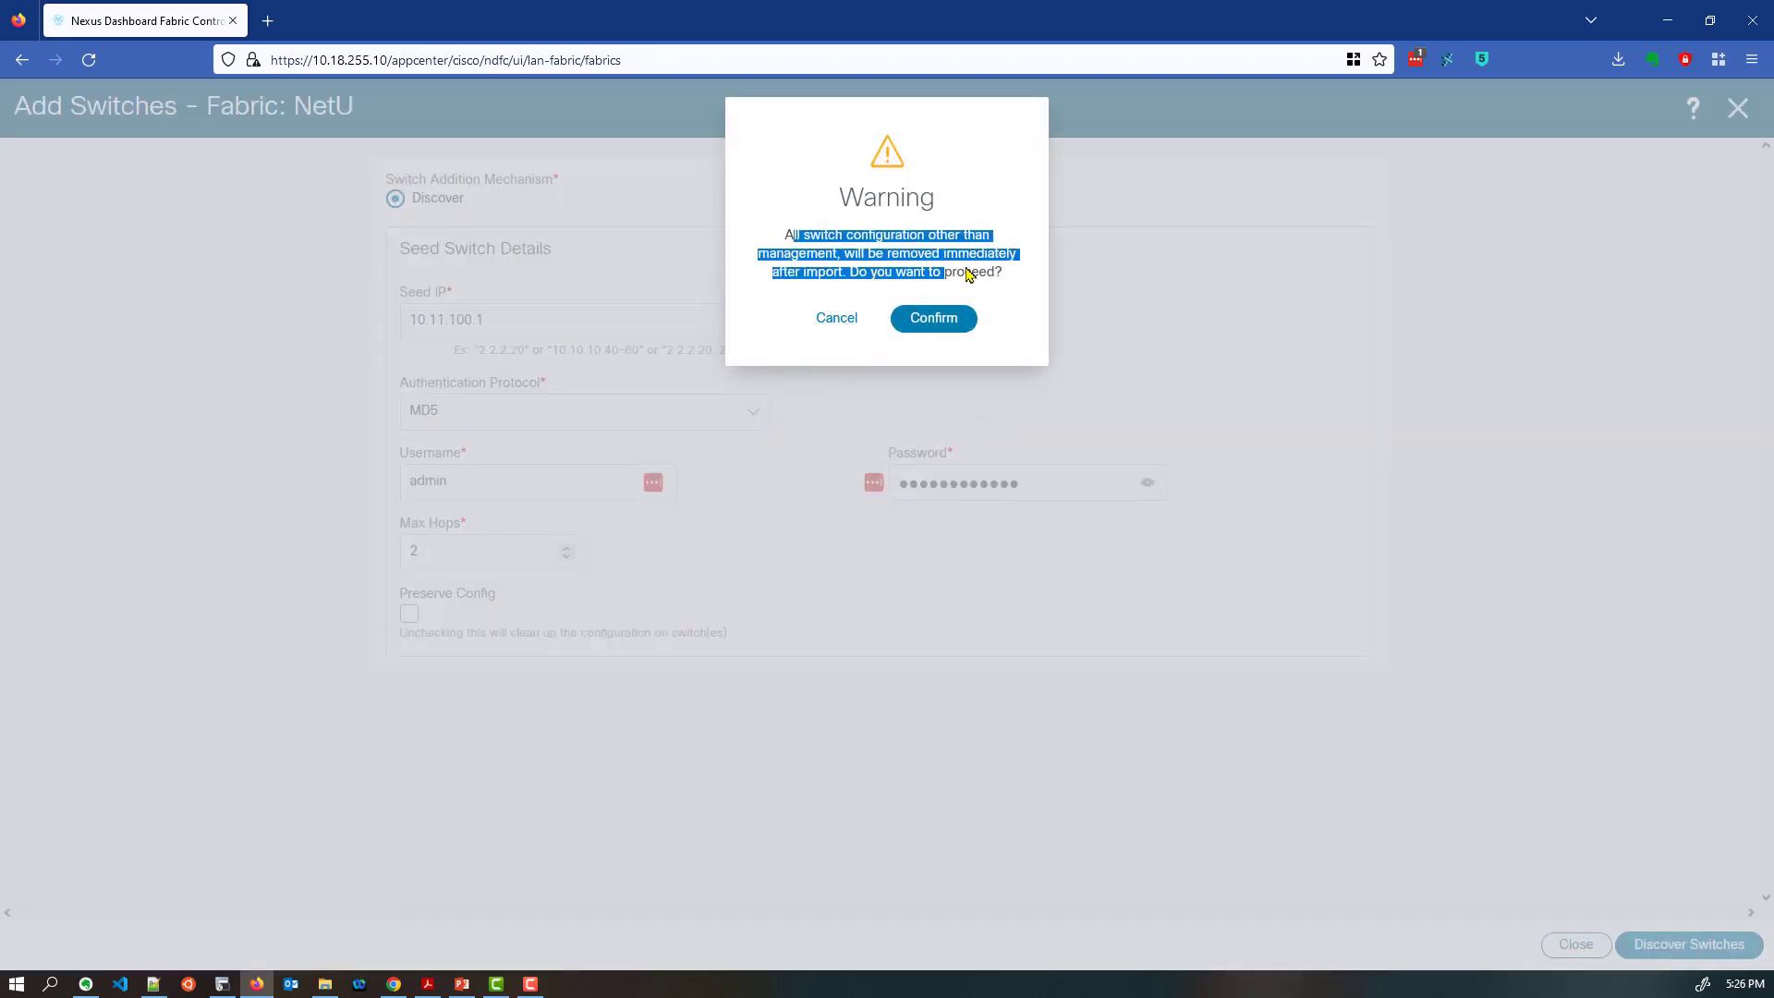
pyautogui.click(808, 253)
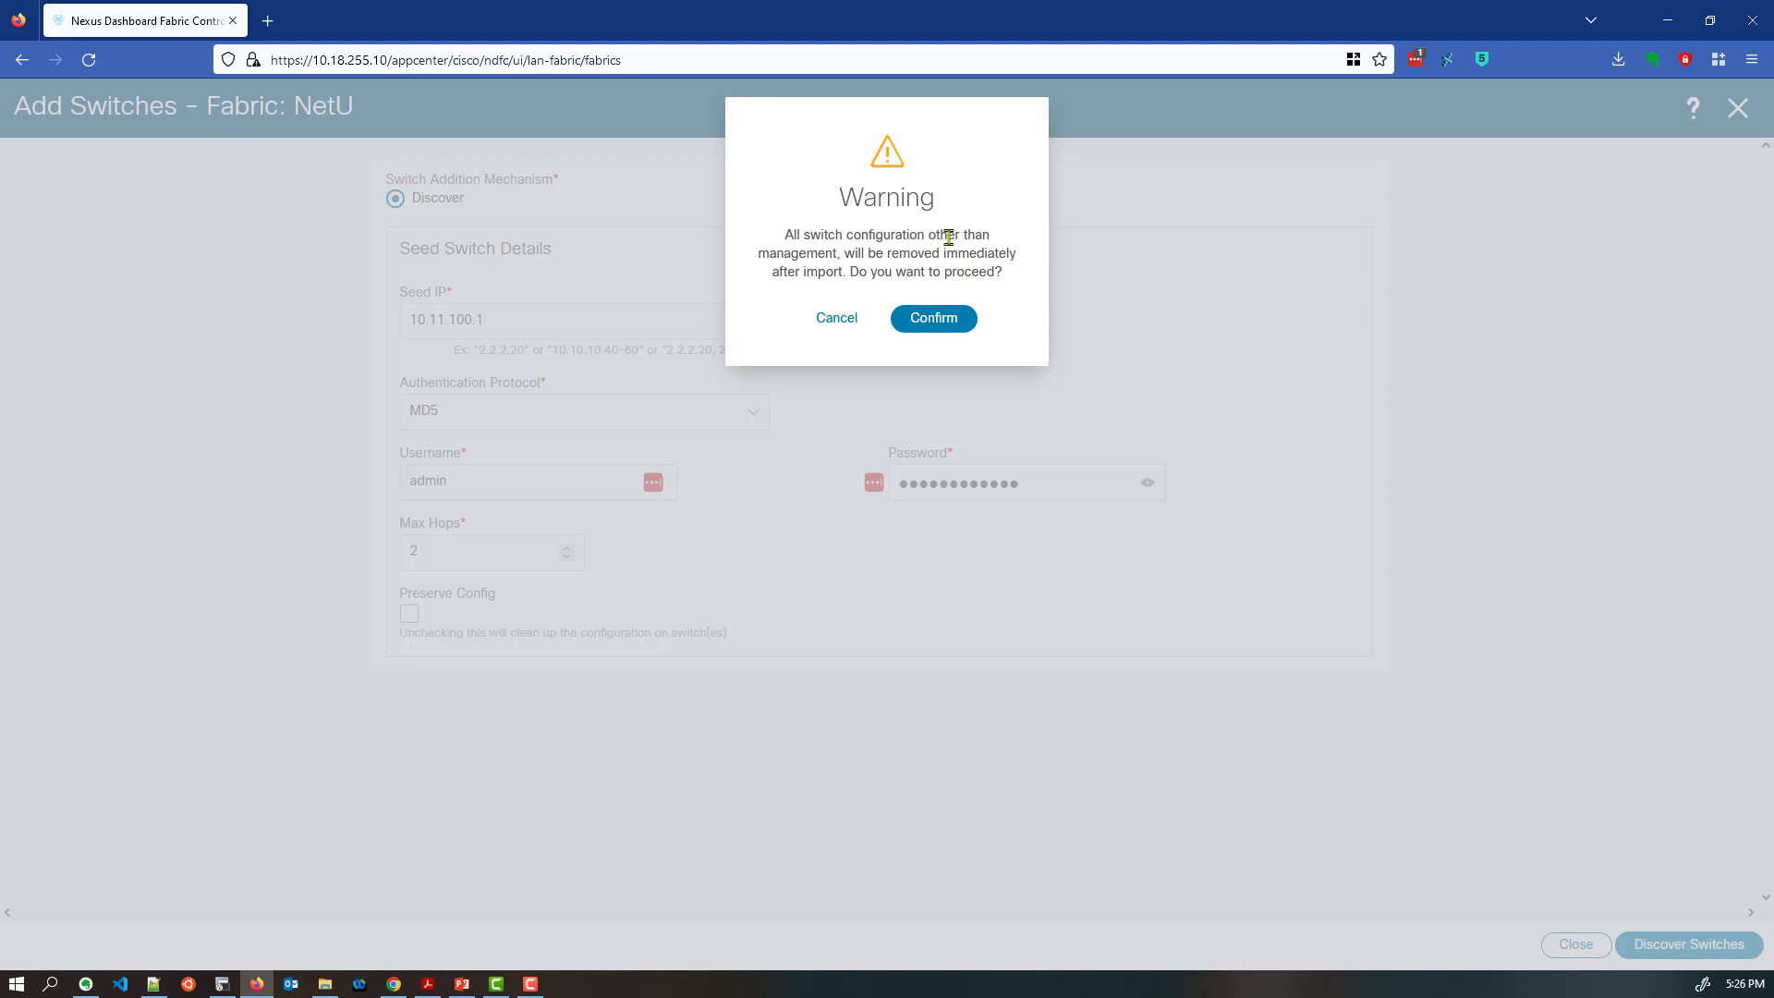
pyautogui.moveTo(948, 238); pyautogui.dragTo(874, 255)
pyautogui.click(806, 255)
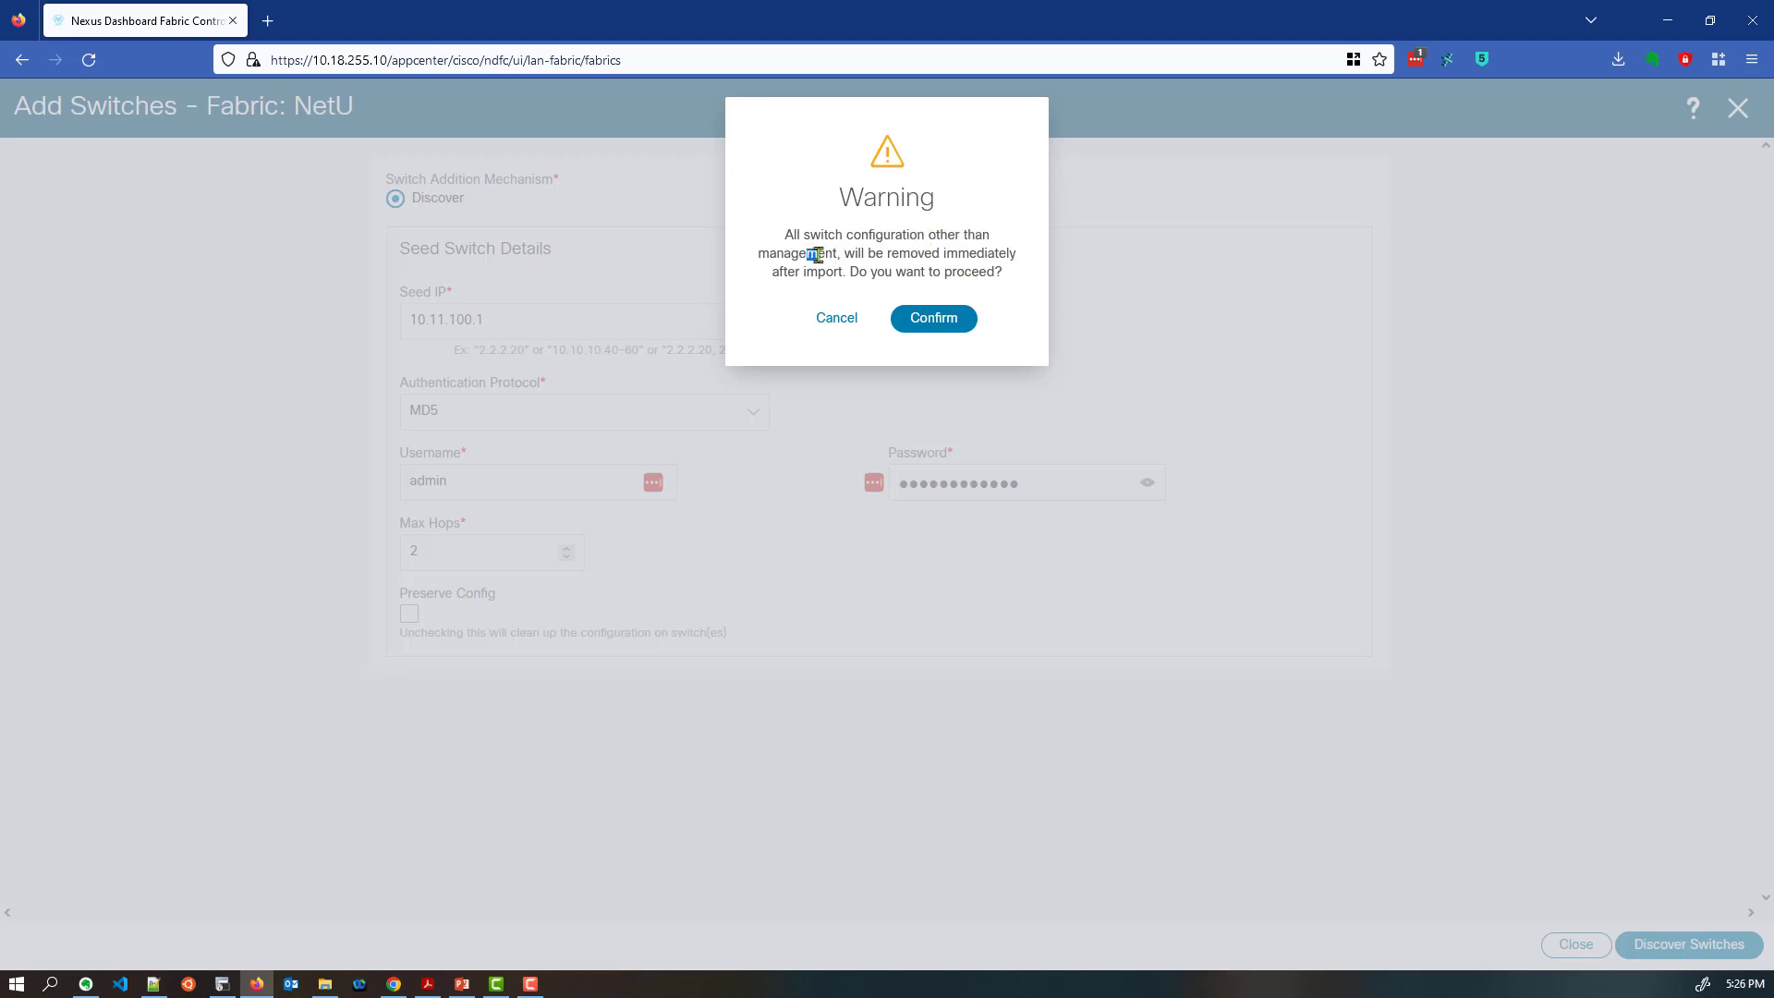
pyautogui.click(934, 318)
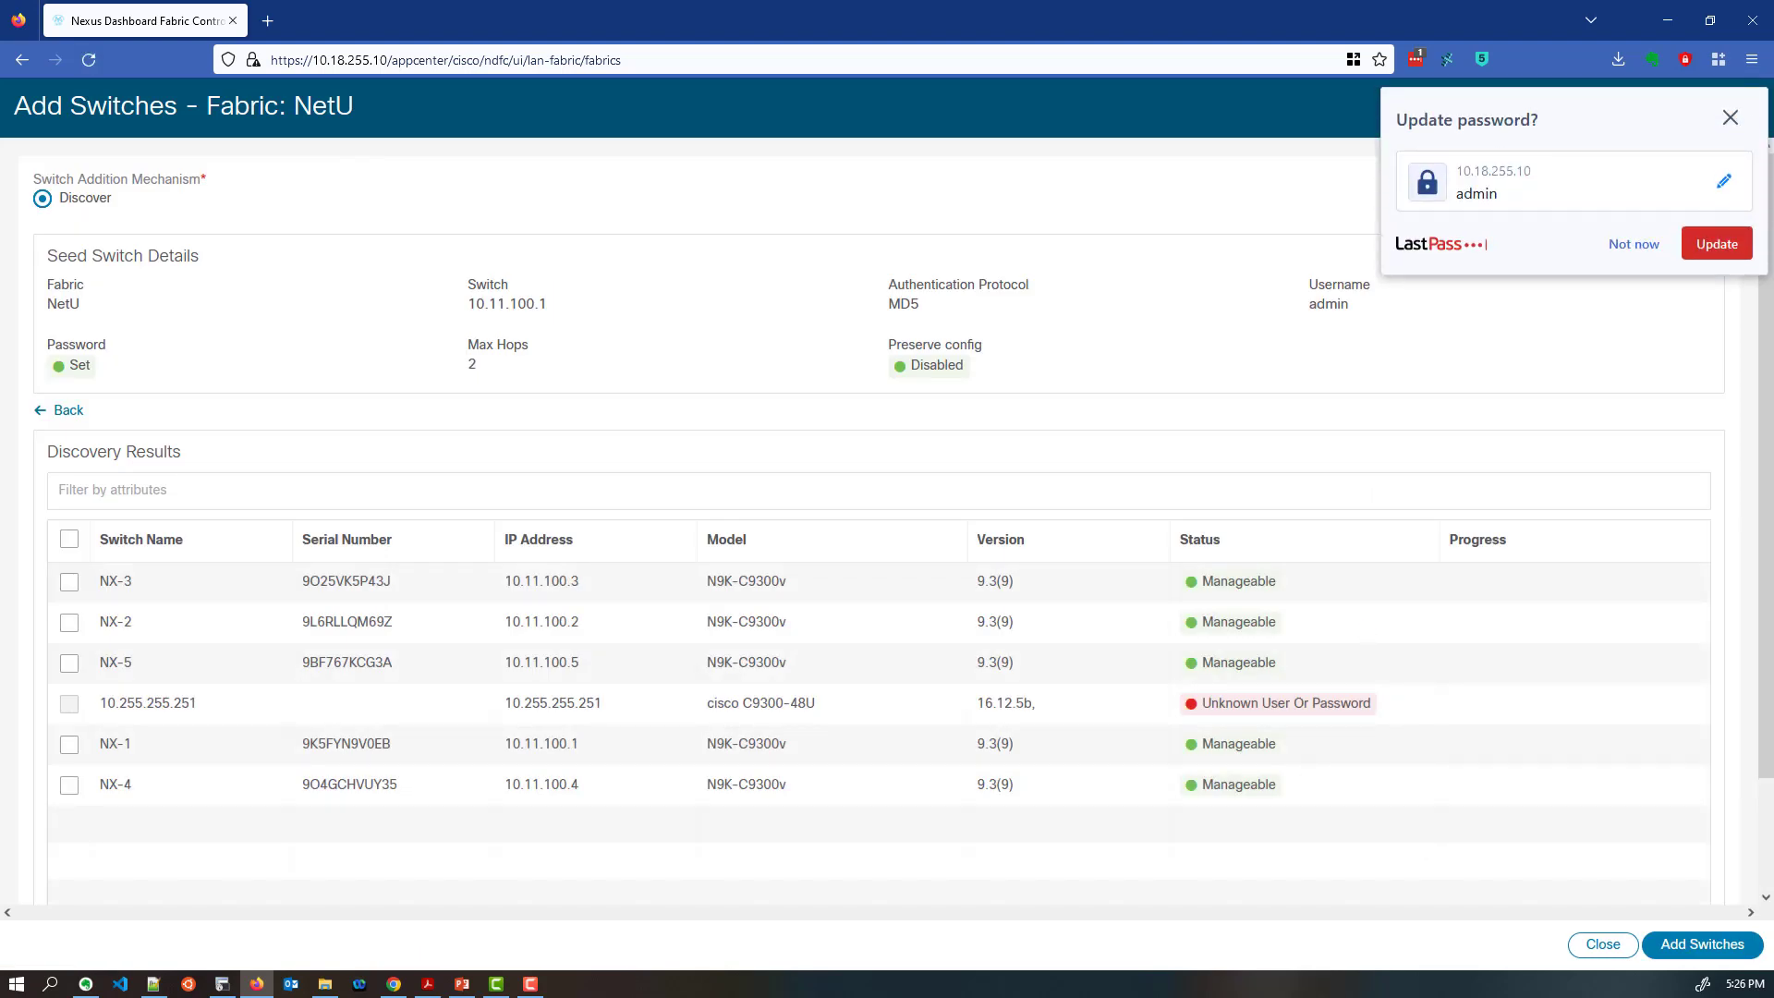
# Decline the saved-password update and add the discovered switches NX-1 through NX-5 to the fabric
pyautogui.click(1634, 243)
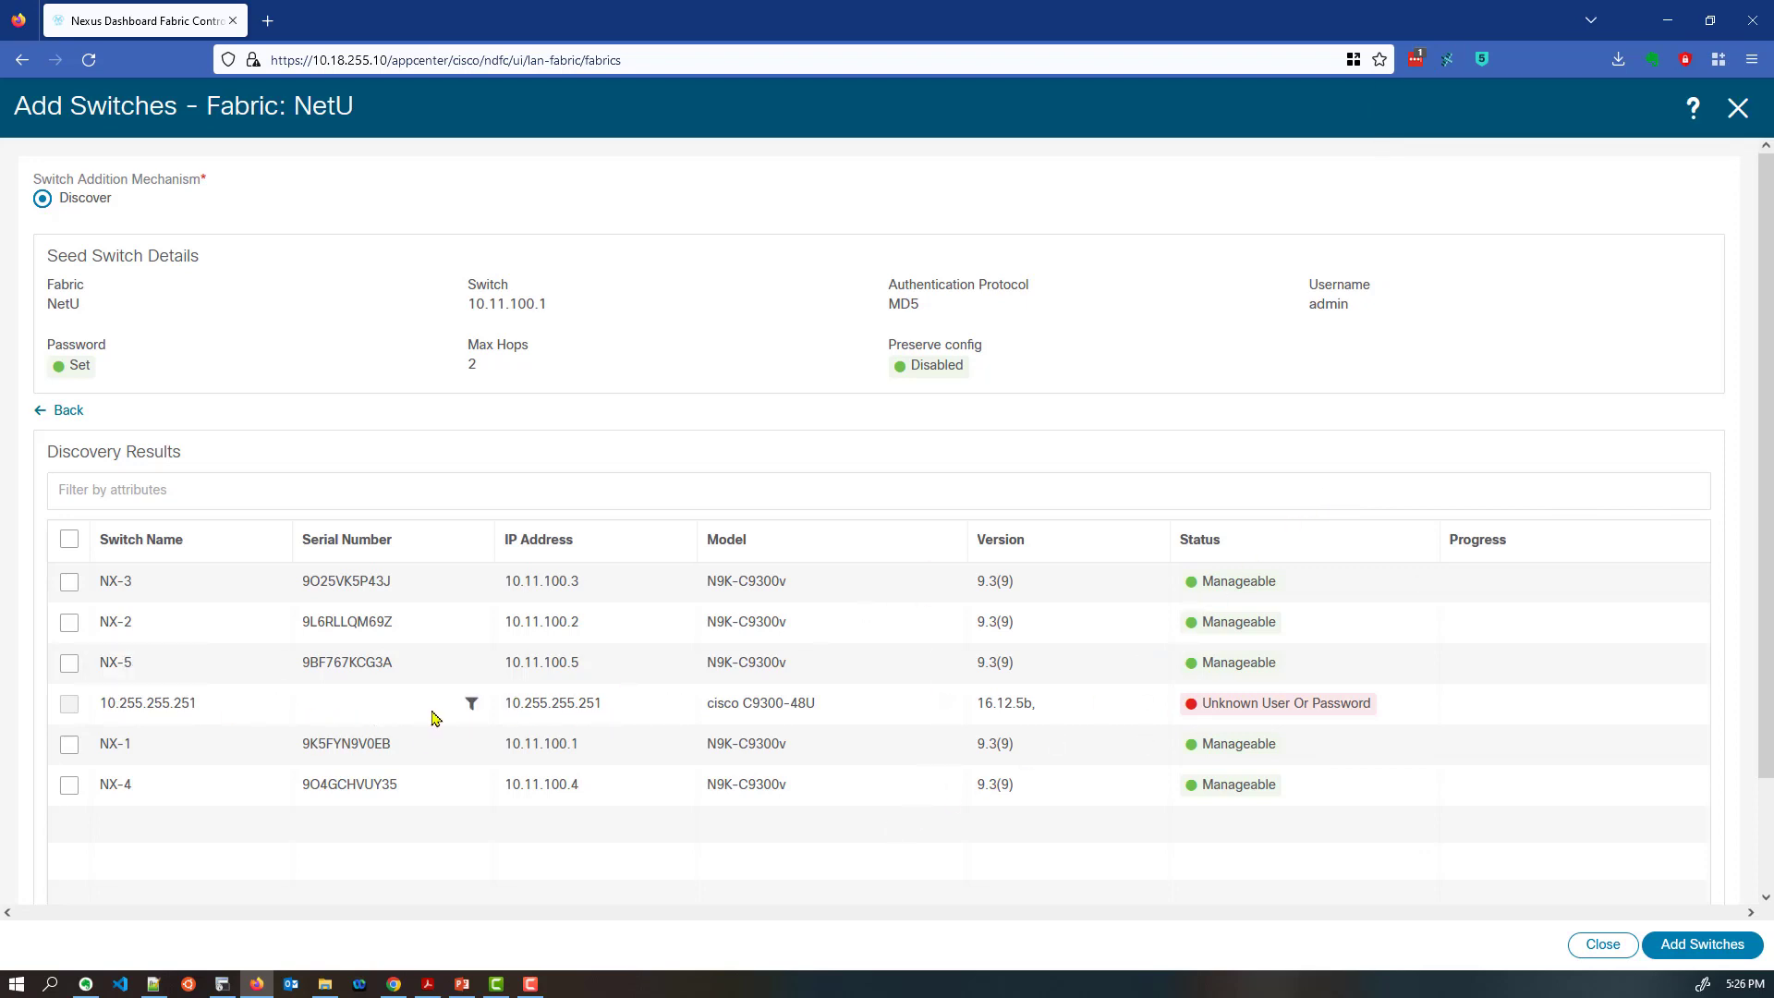
pyautogui.click(68, 583)
pyautogui.click(70, 623)
pyautogui.click(69, 664)
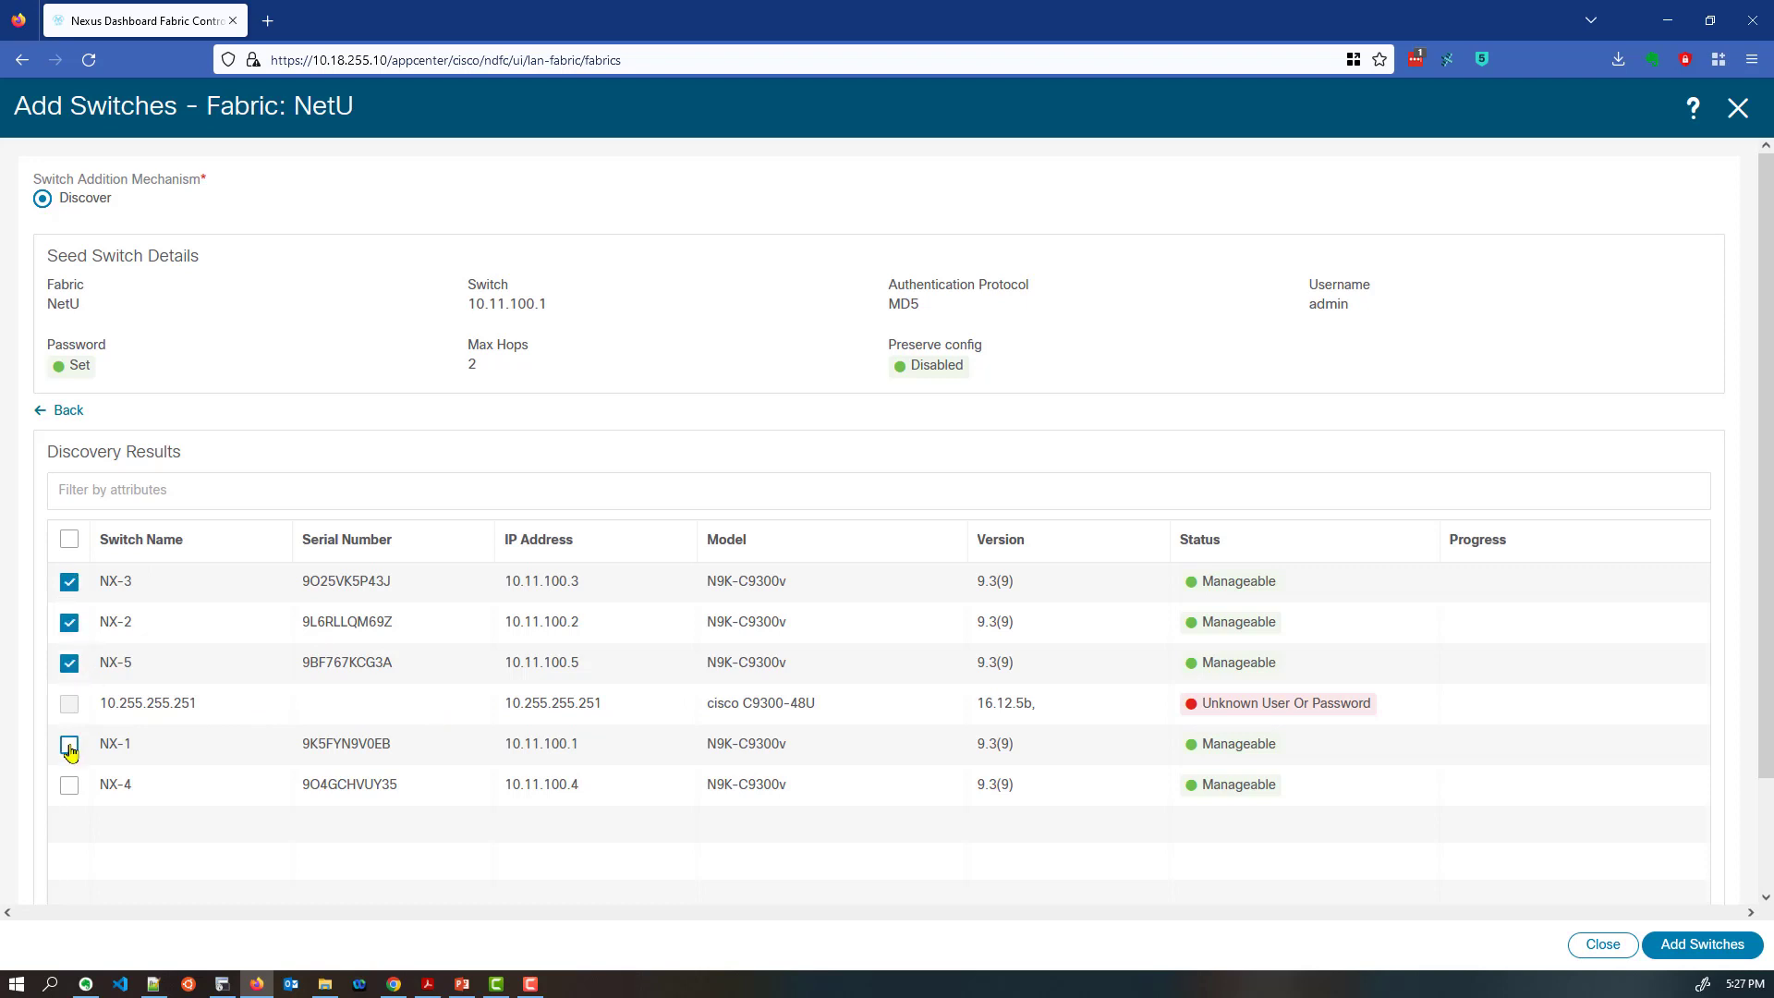
pyautogui.click(69, 745)
pyautogui.click(69, 786)
pyautogui.click(1668, 944)
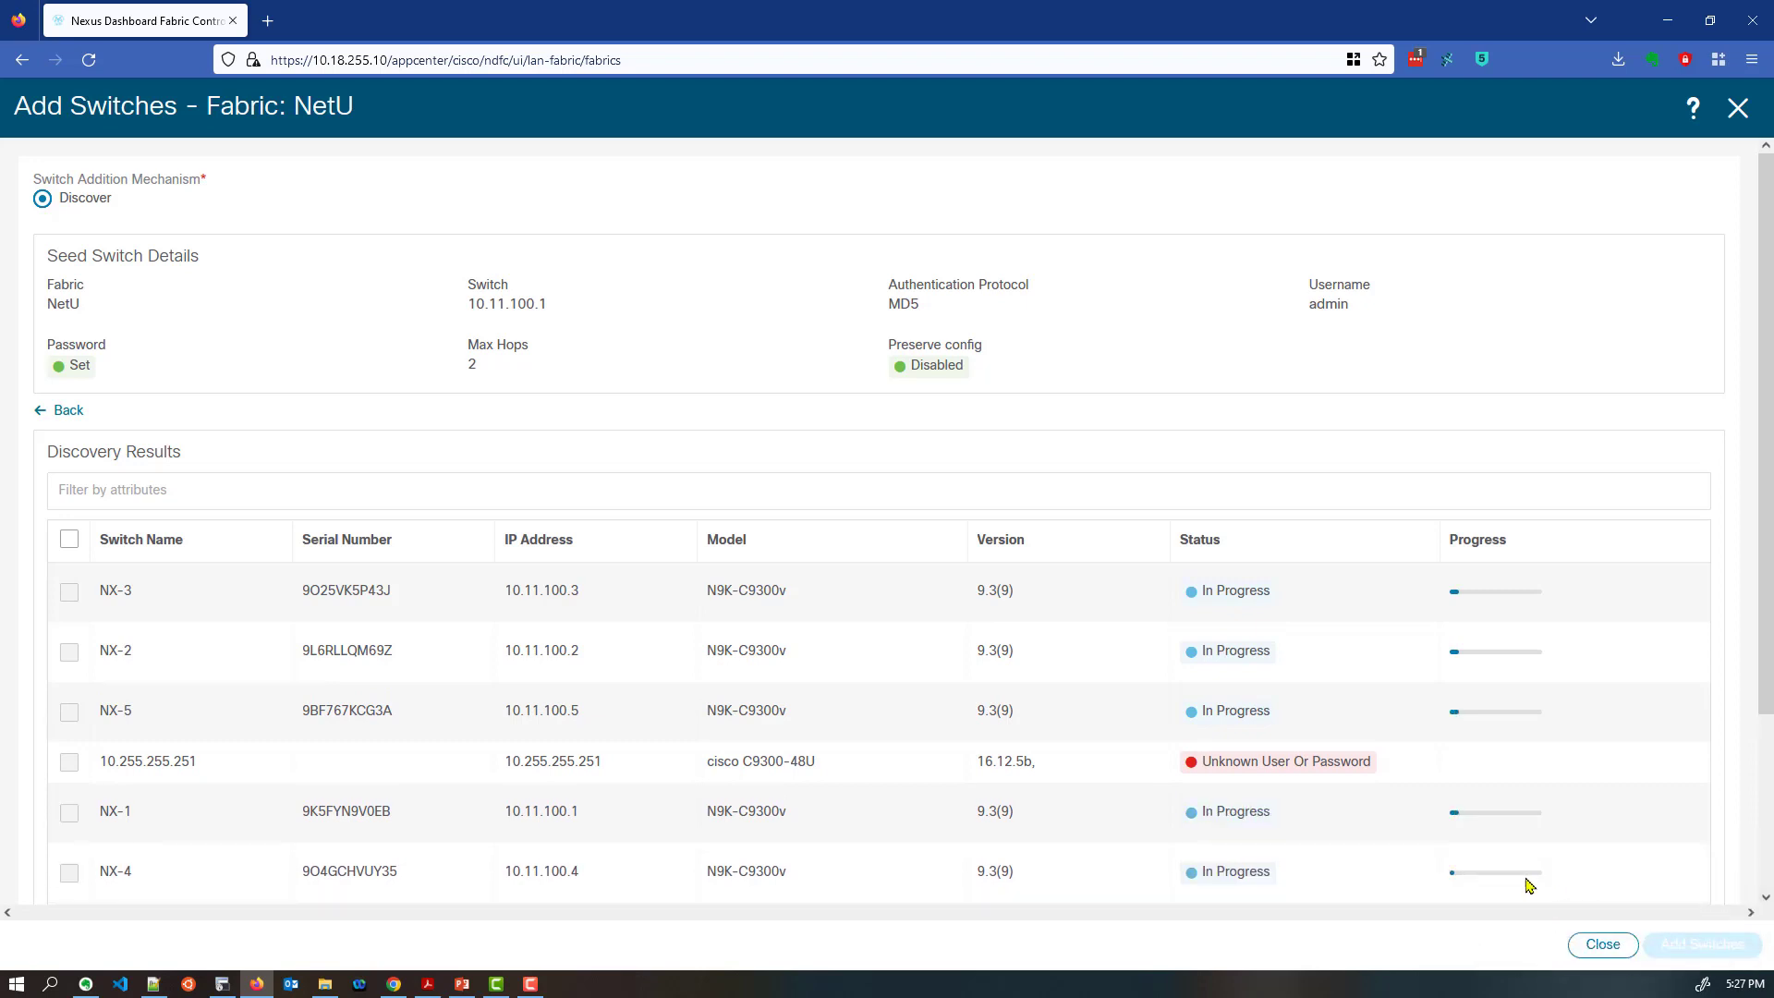
pyautogui.scroll(-2, 1349, 601)
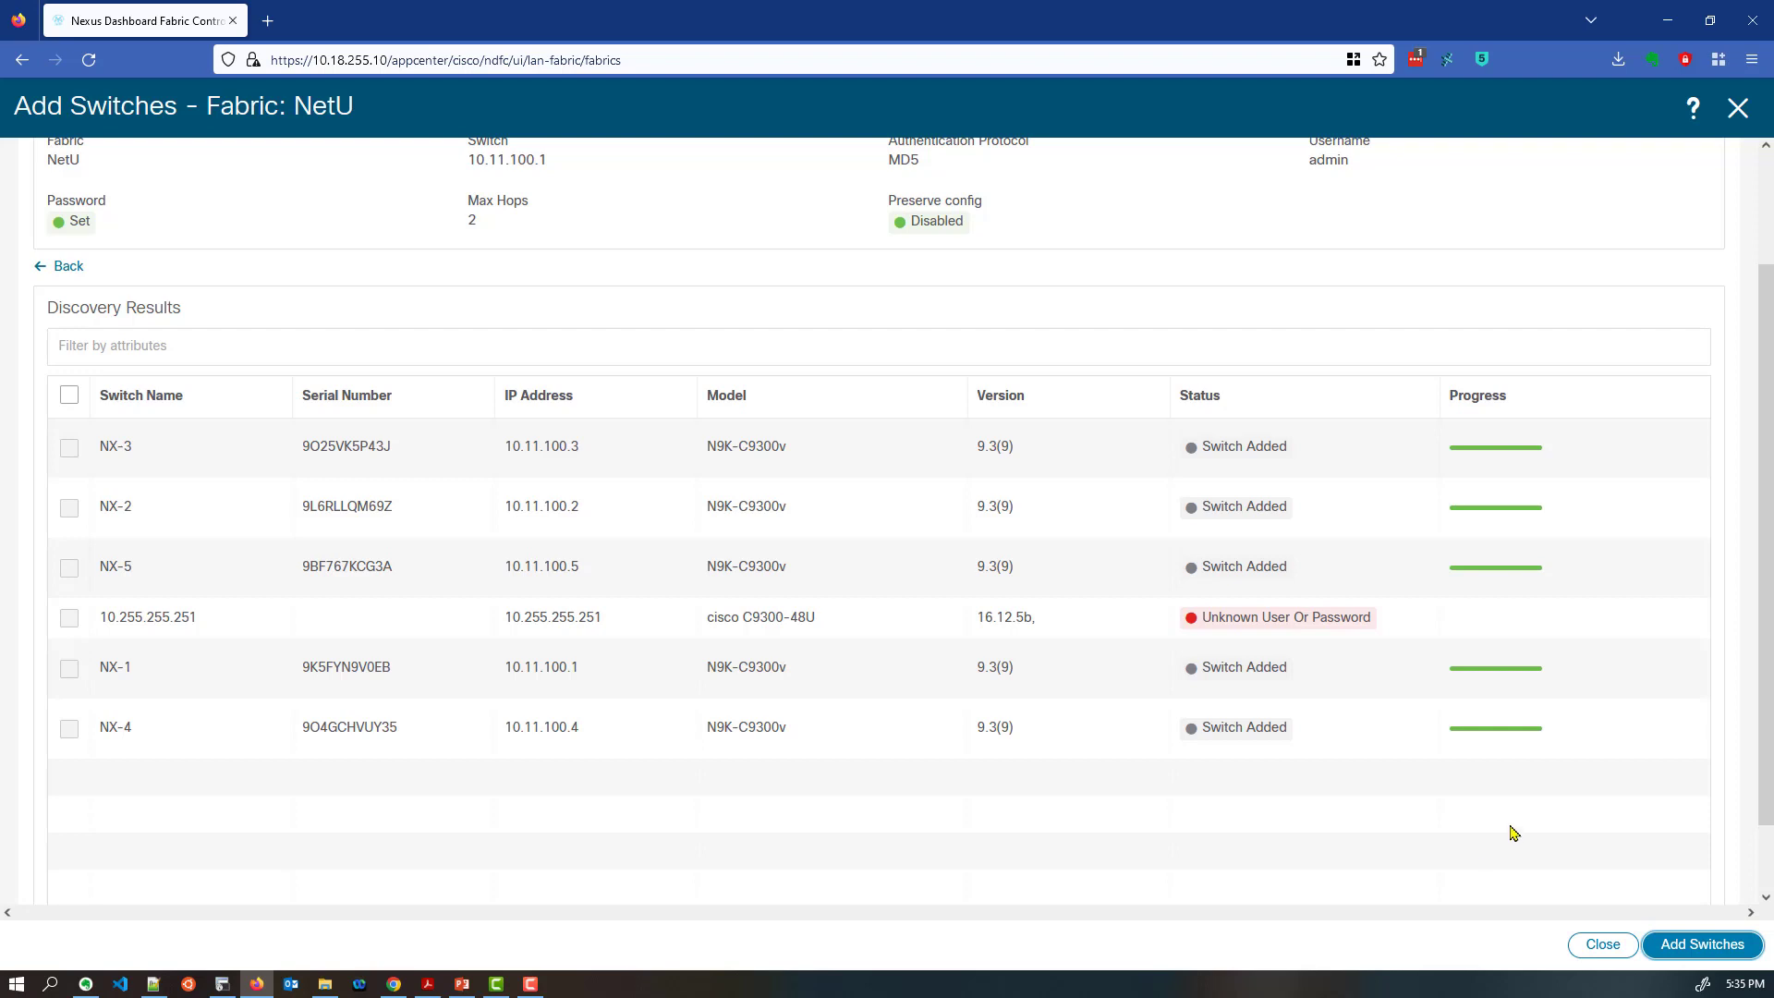
pyautogui.click(1589, 947)
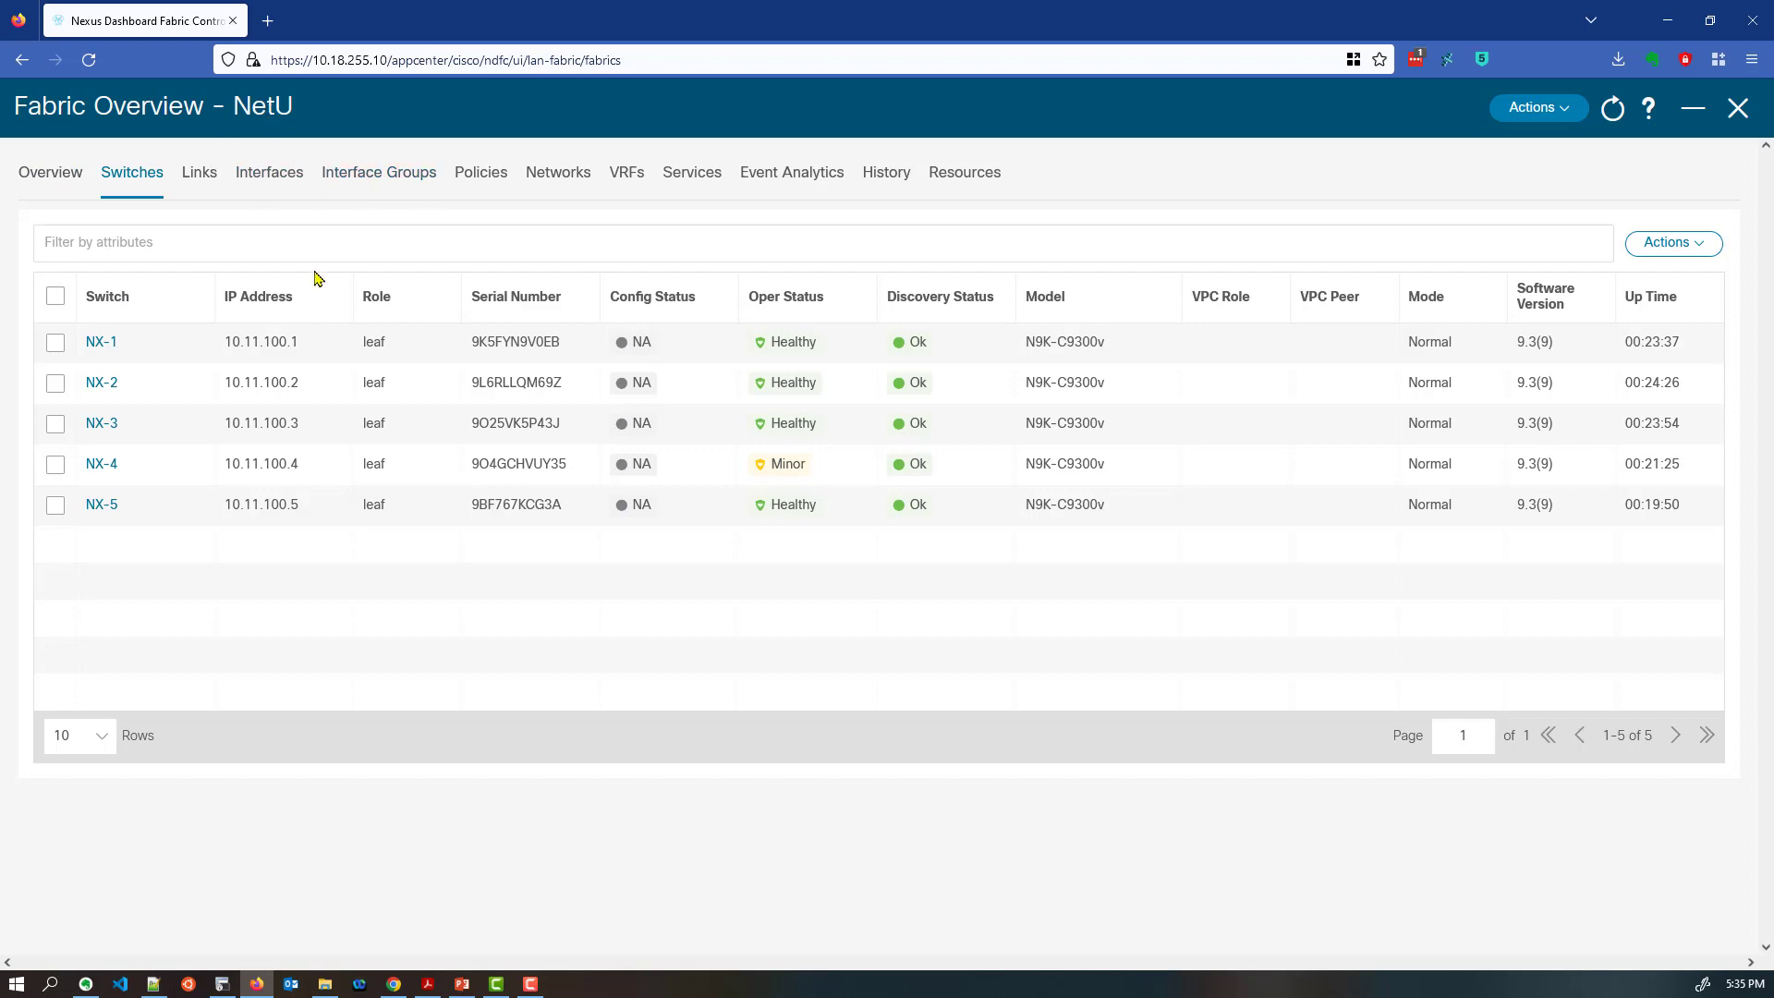
# Compare the fabric's switch list with the network diagram and open the NetU fabric in the topology view
pyautogui.moveTo(352, 32); pyautogui.dragTo(1079, 100)
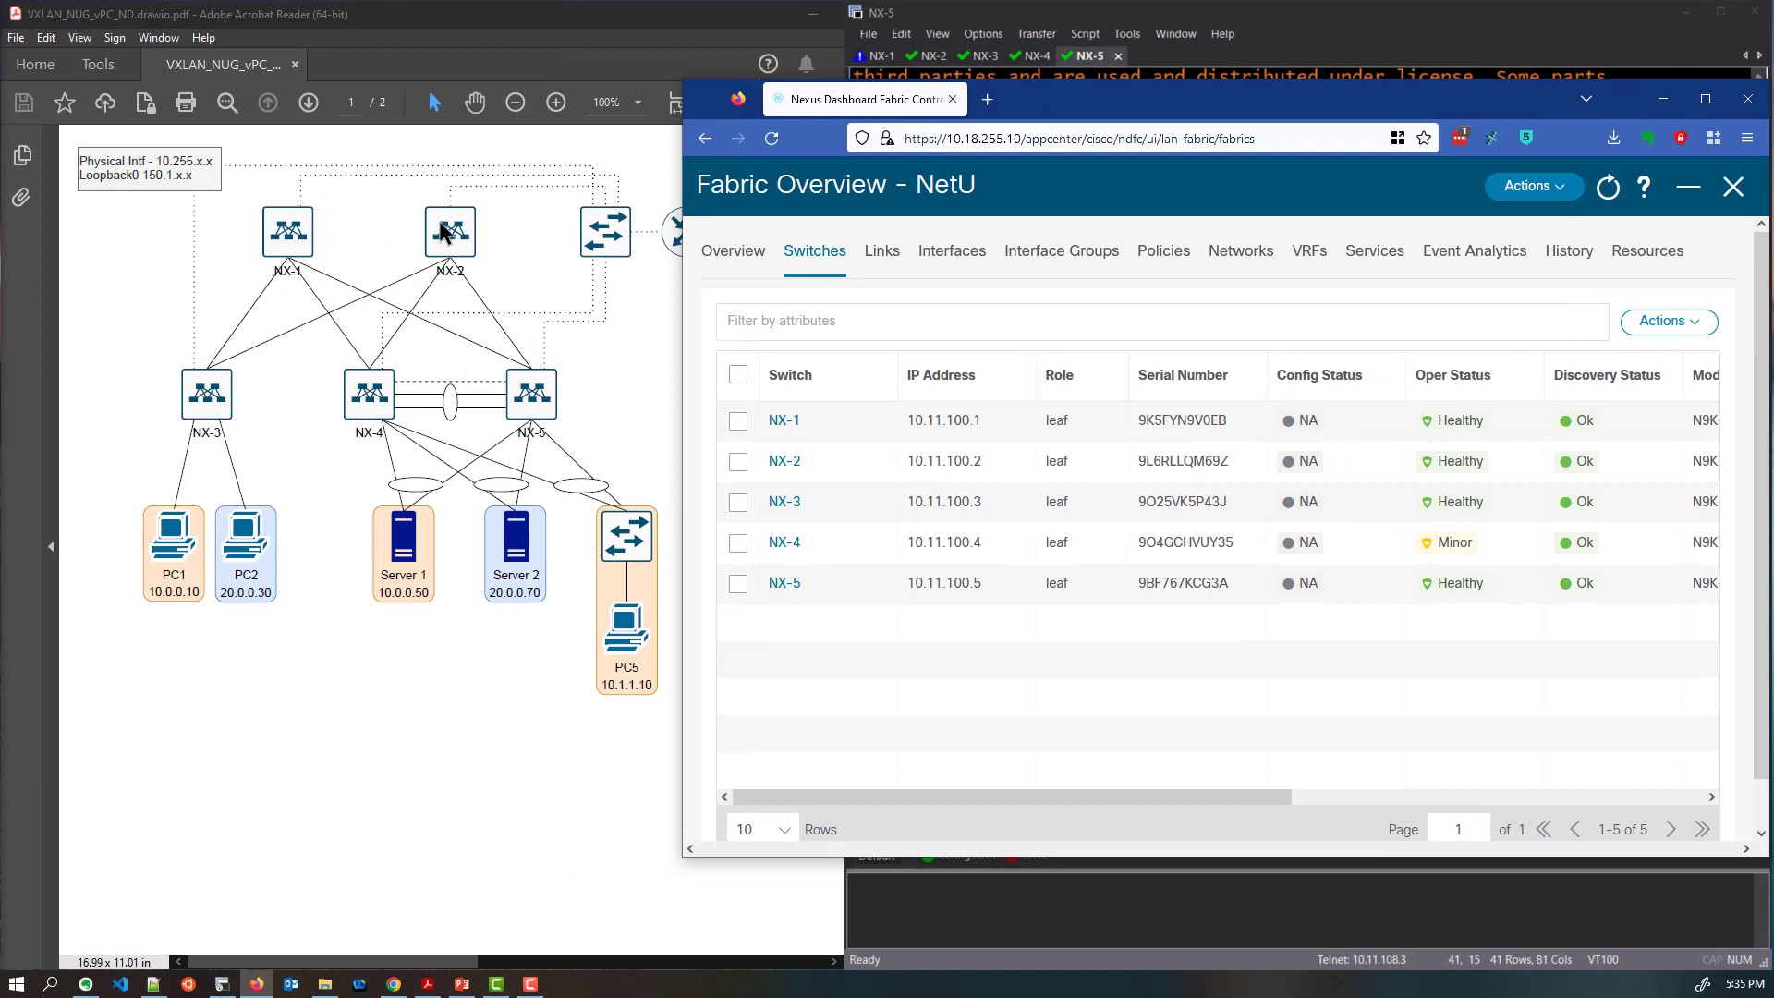
pyautogui.click(1706, 99)
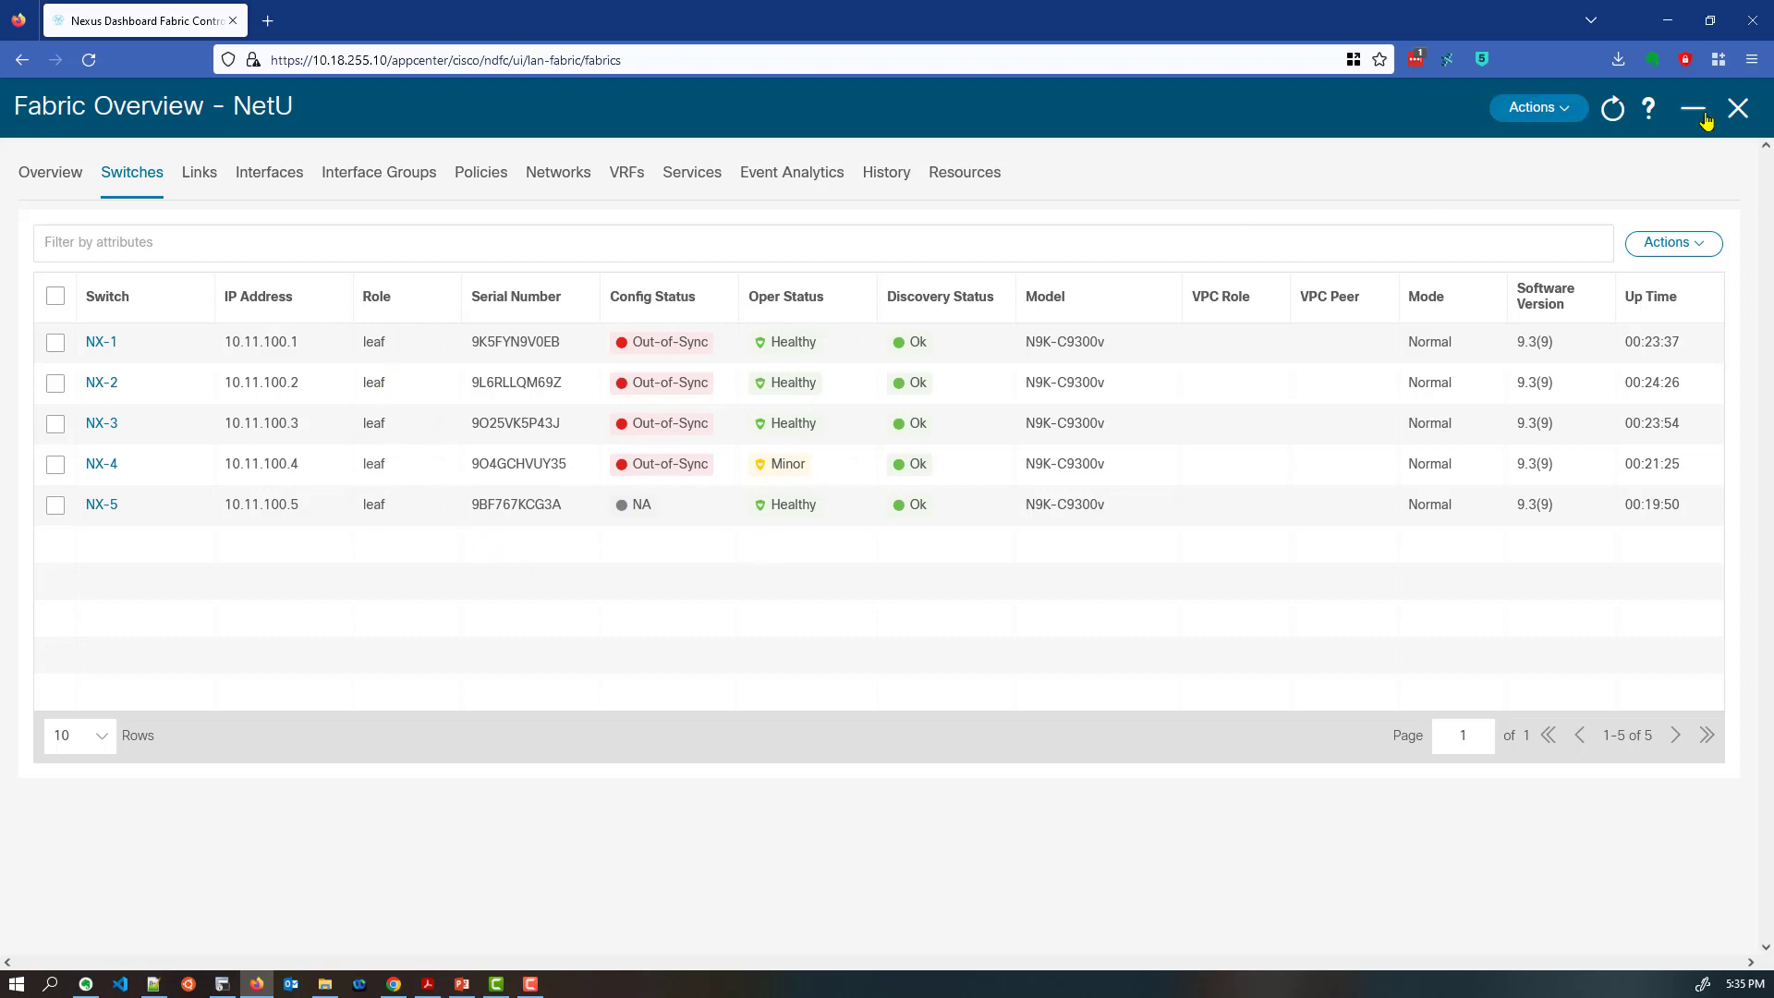
pyautogui.click(1738, 108)
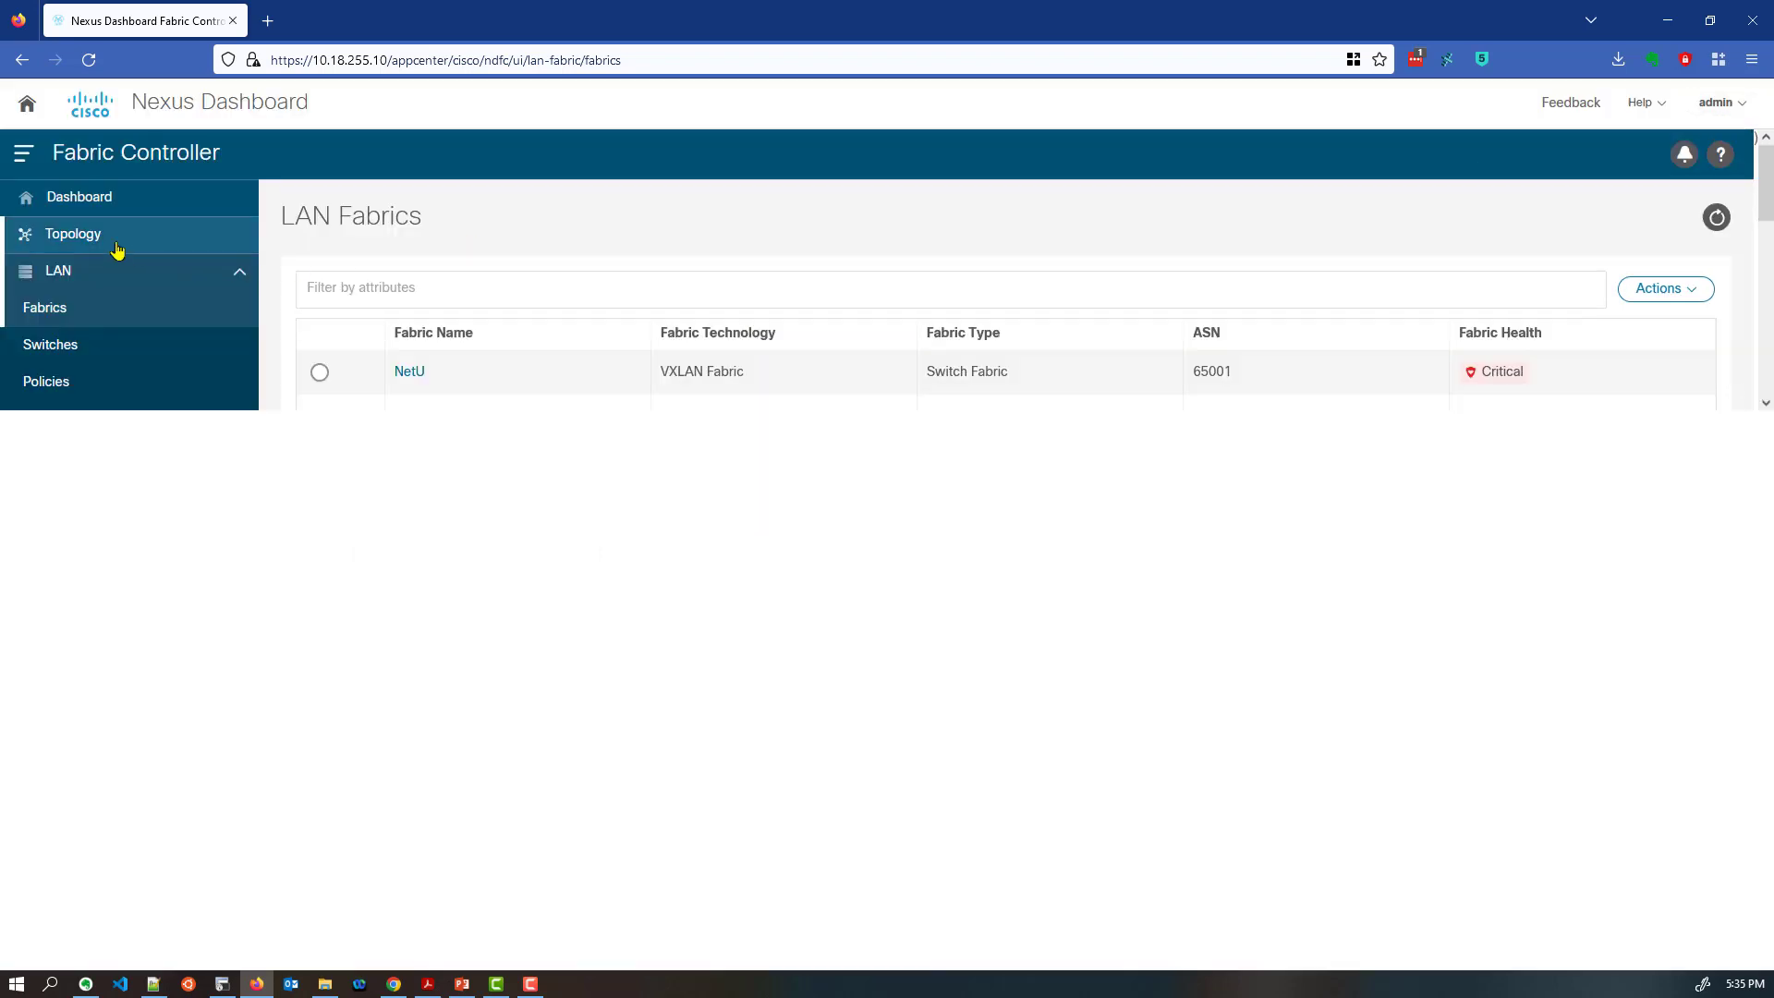
pyautogui.click(85, 246)
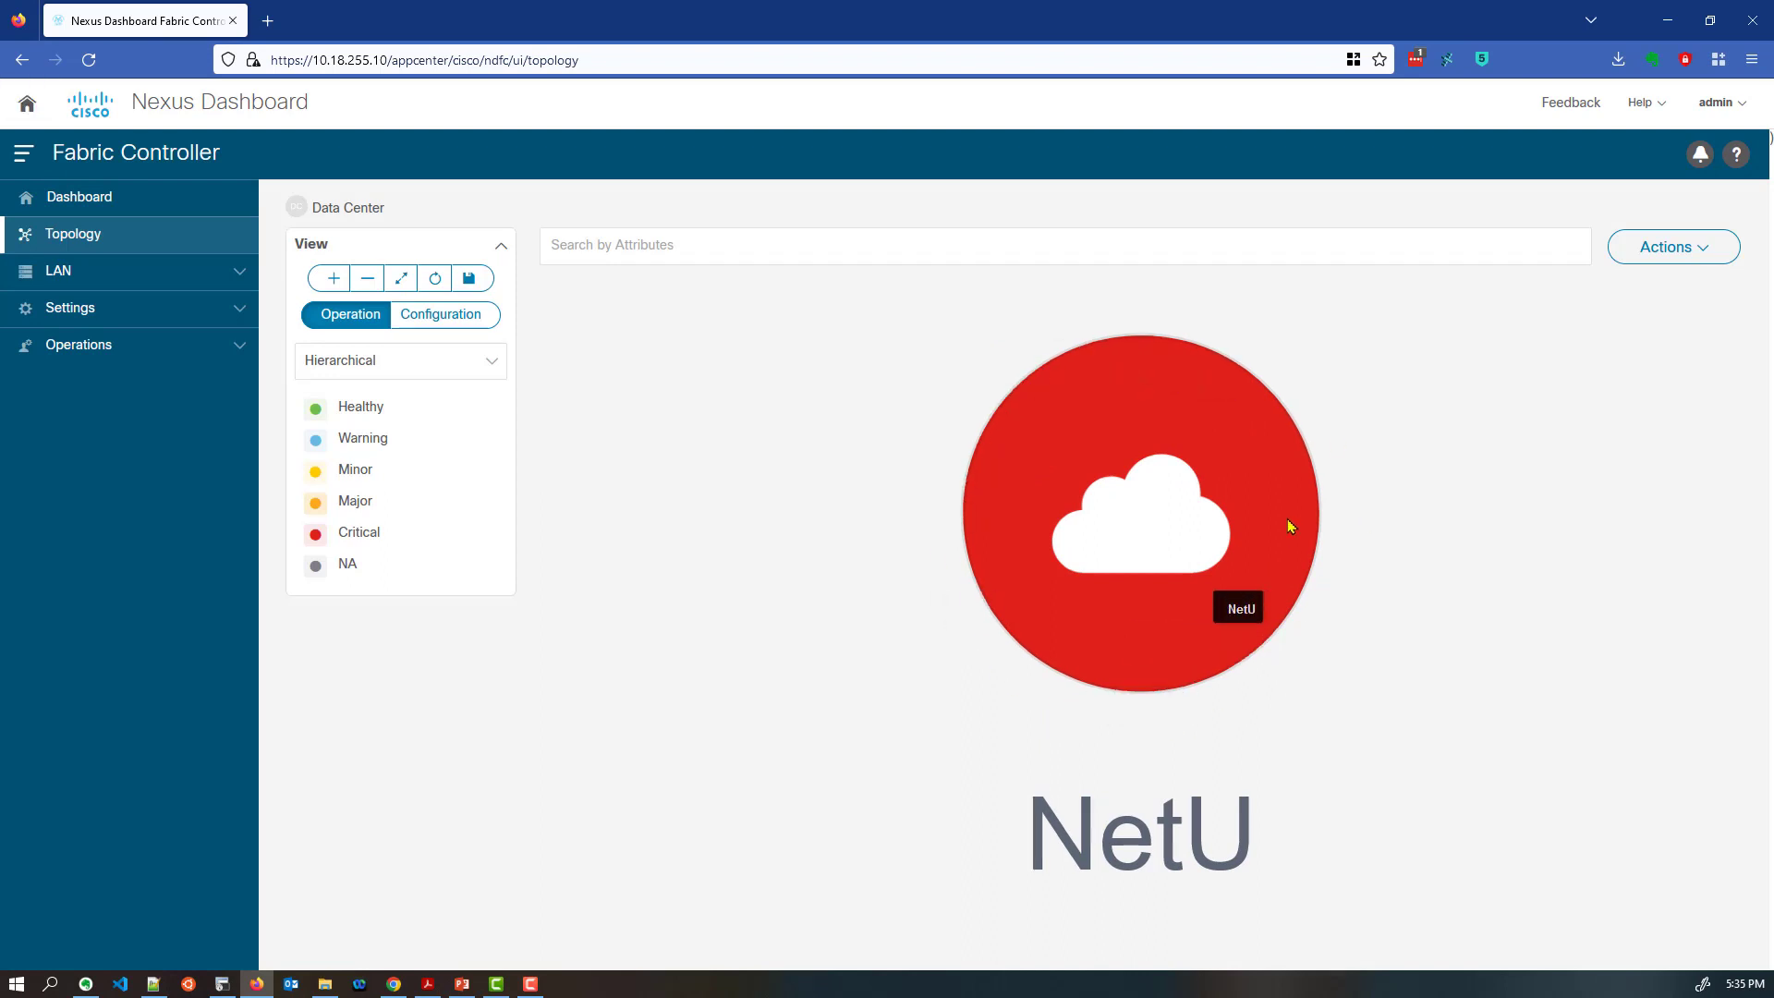
pyautogui.doubleClick(1163, 429)
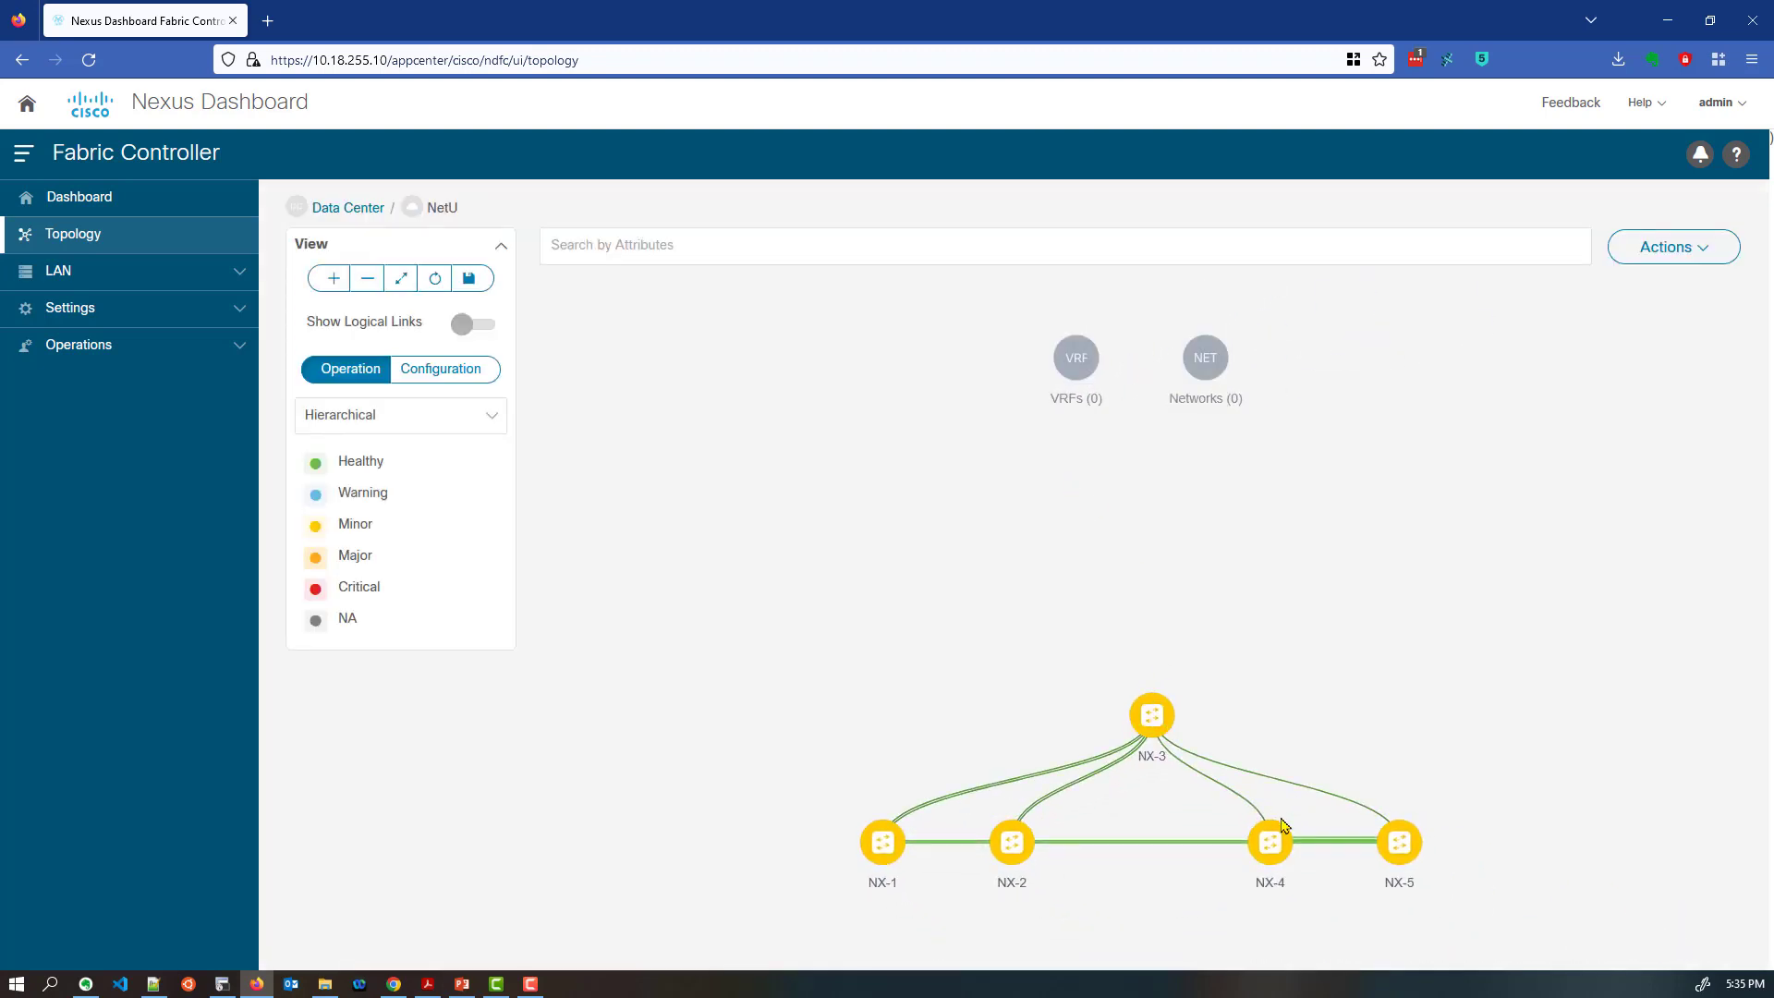
# Spread out the NX-1 through NX-5 nodes in the topology so their links can be told apart
pyautogui.moveTo(1274, 845); pyautogui.dragTo(1255, 801)
pyautogui.moveTo(1402, 848); pyautogui.dragTo(1434, 797)
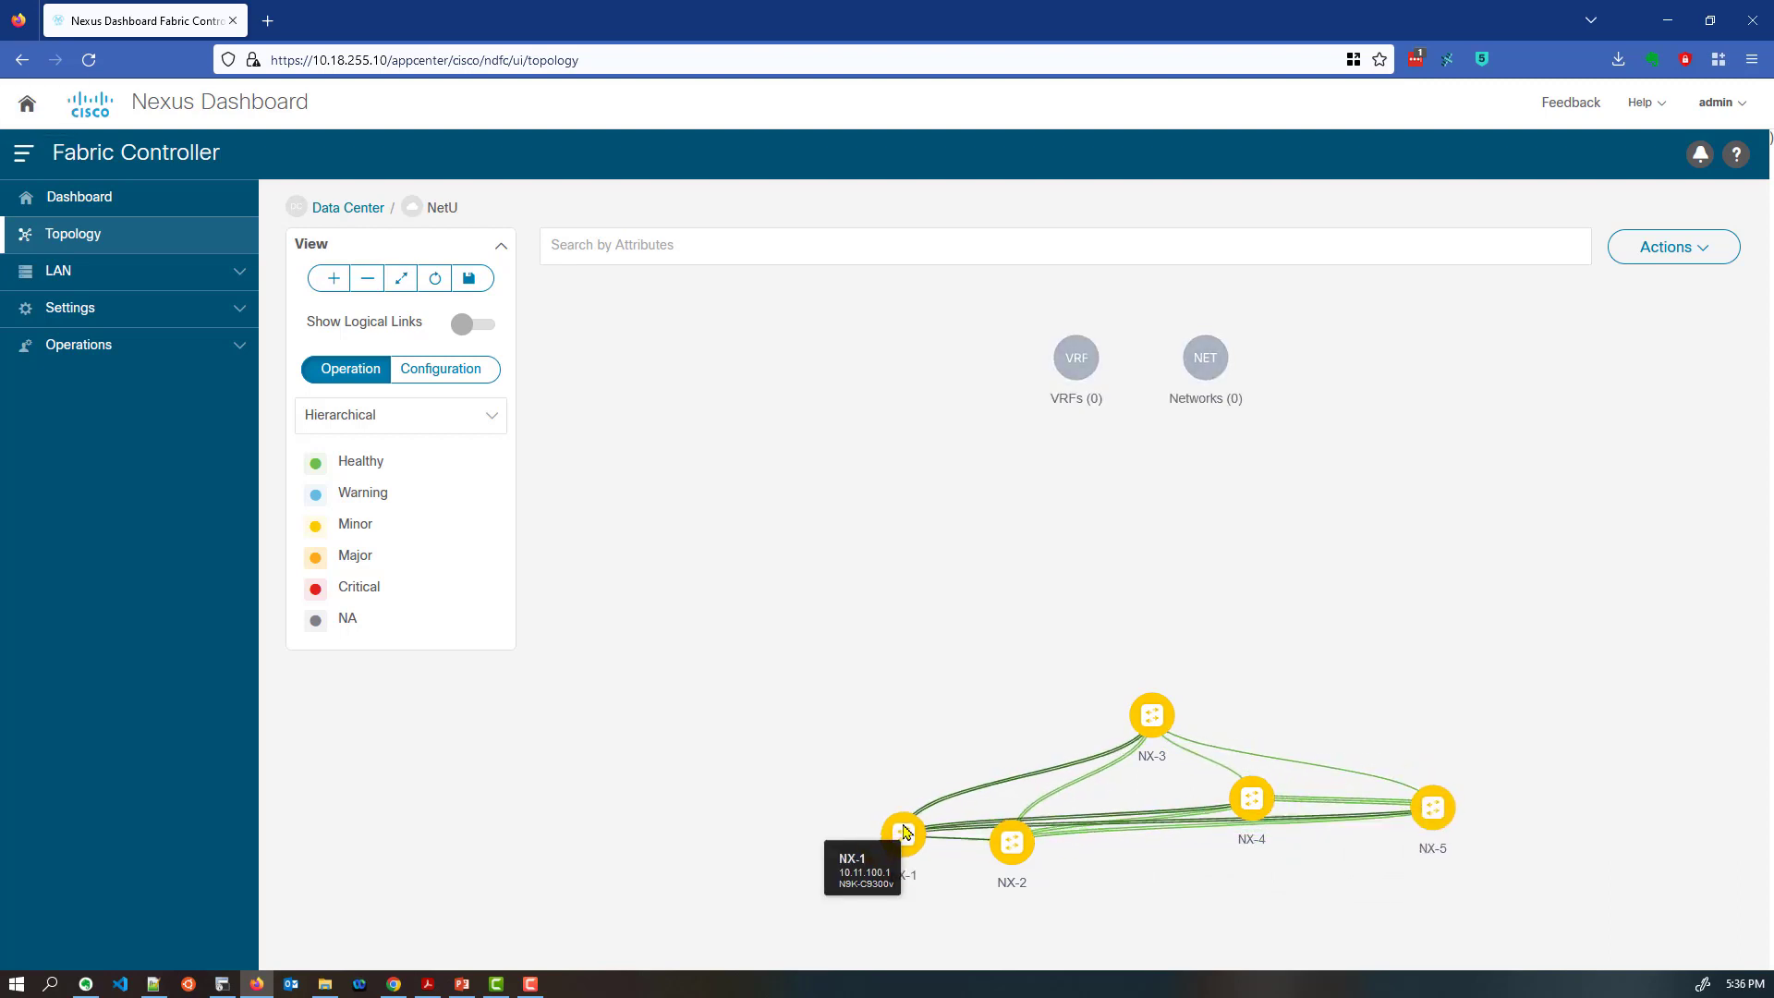
pyautogui.moveTo(885, 840); pyautogui.dragTo(897, 736)
pyautogui.moveTo(1013, 843); pyautogui.dragTo(1011, 903)
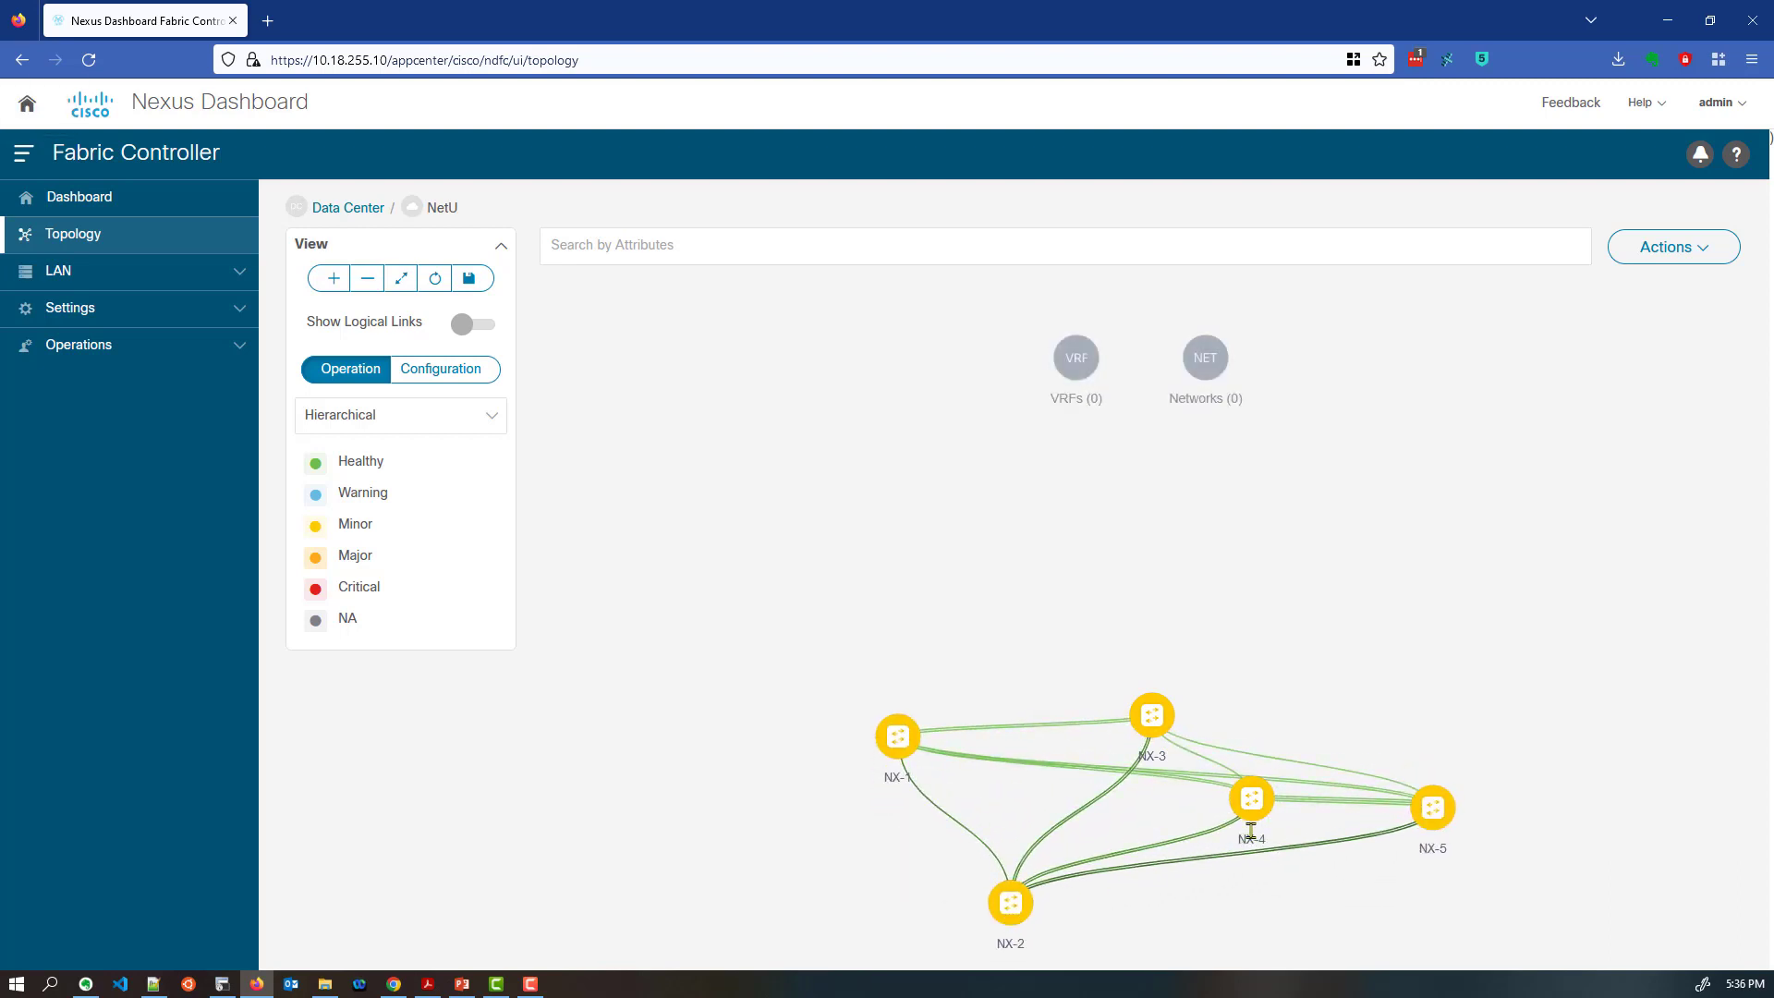
pyautogui.moveTo(1257, 813); pyautogui.dragTo(1253, 829)
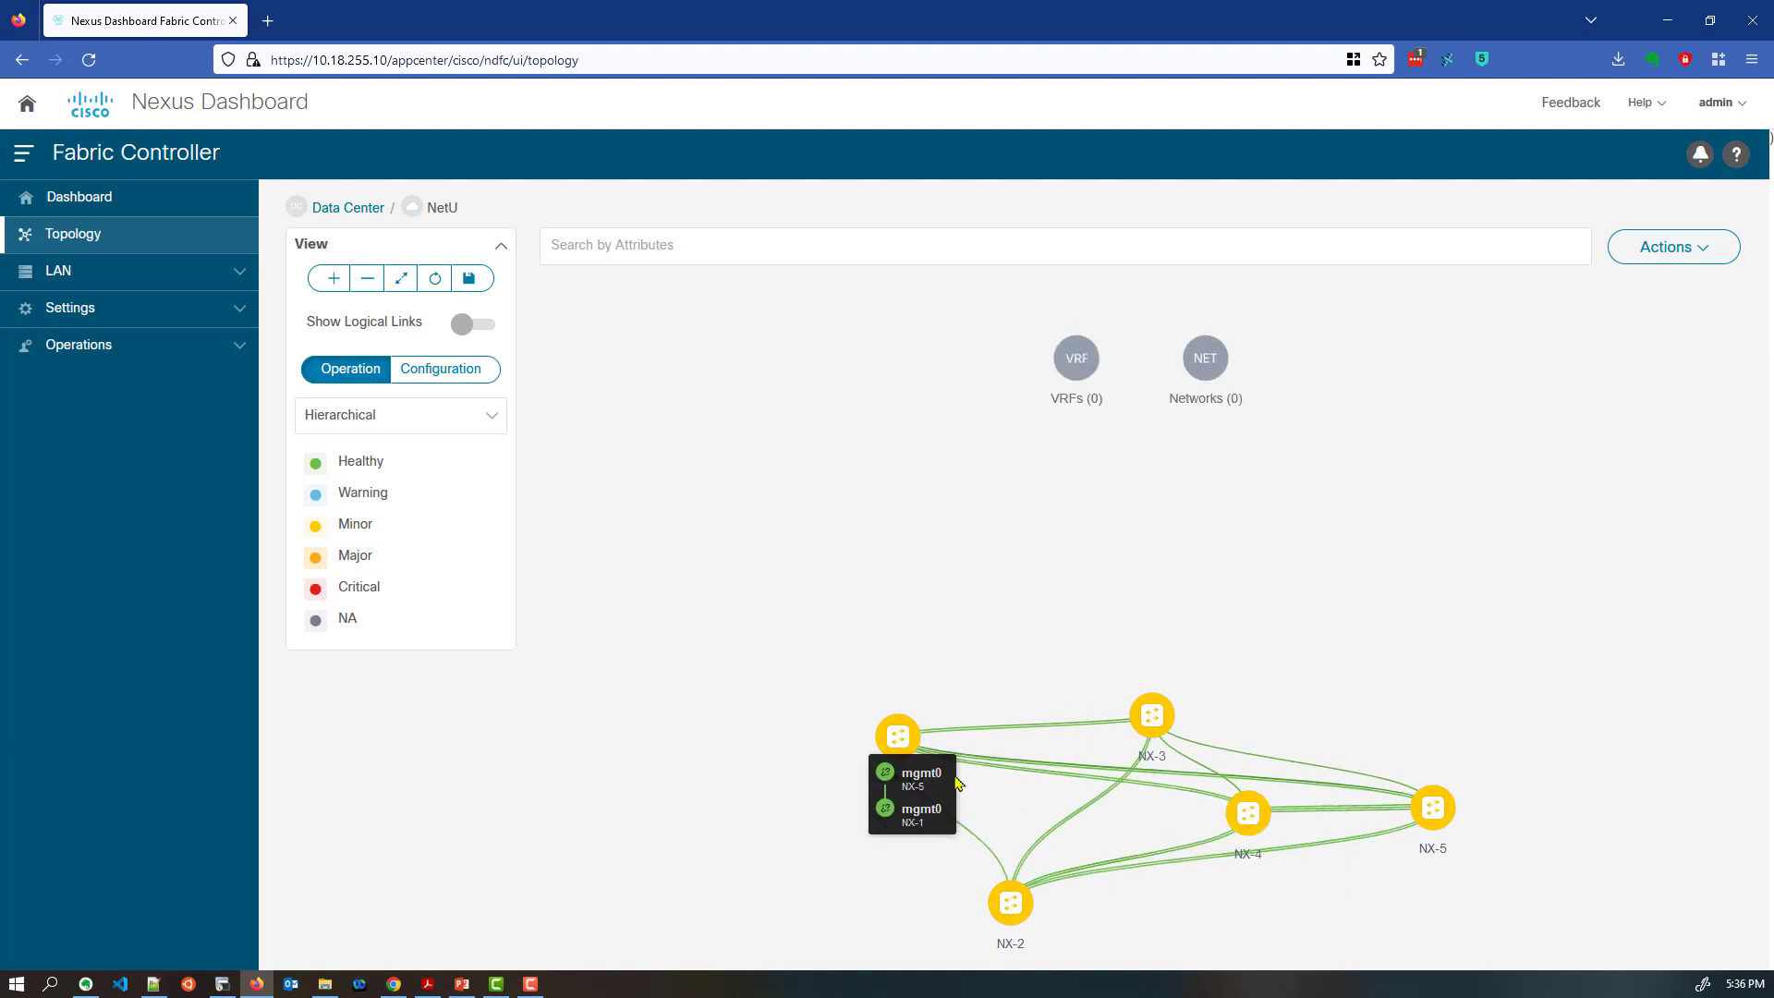
pyautogui.moveTo(1161, 723); pyautogui.dragTo(1195, 733)
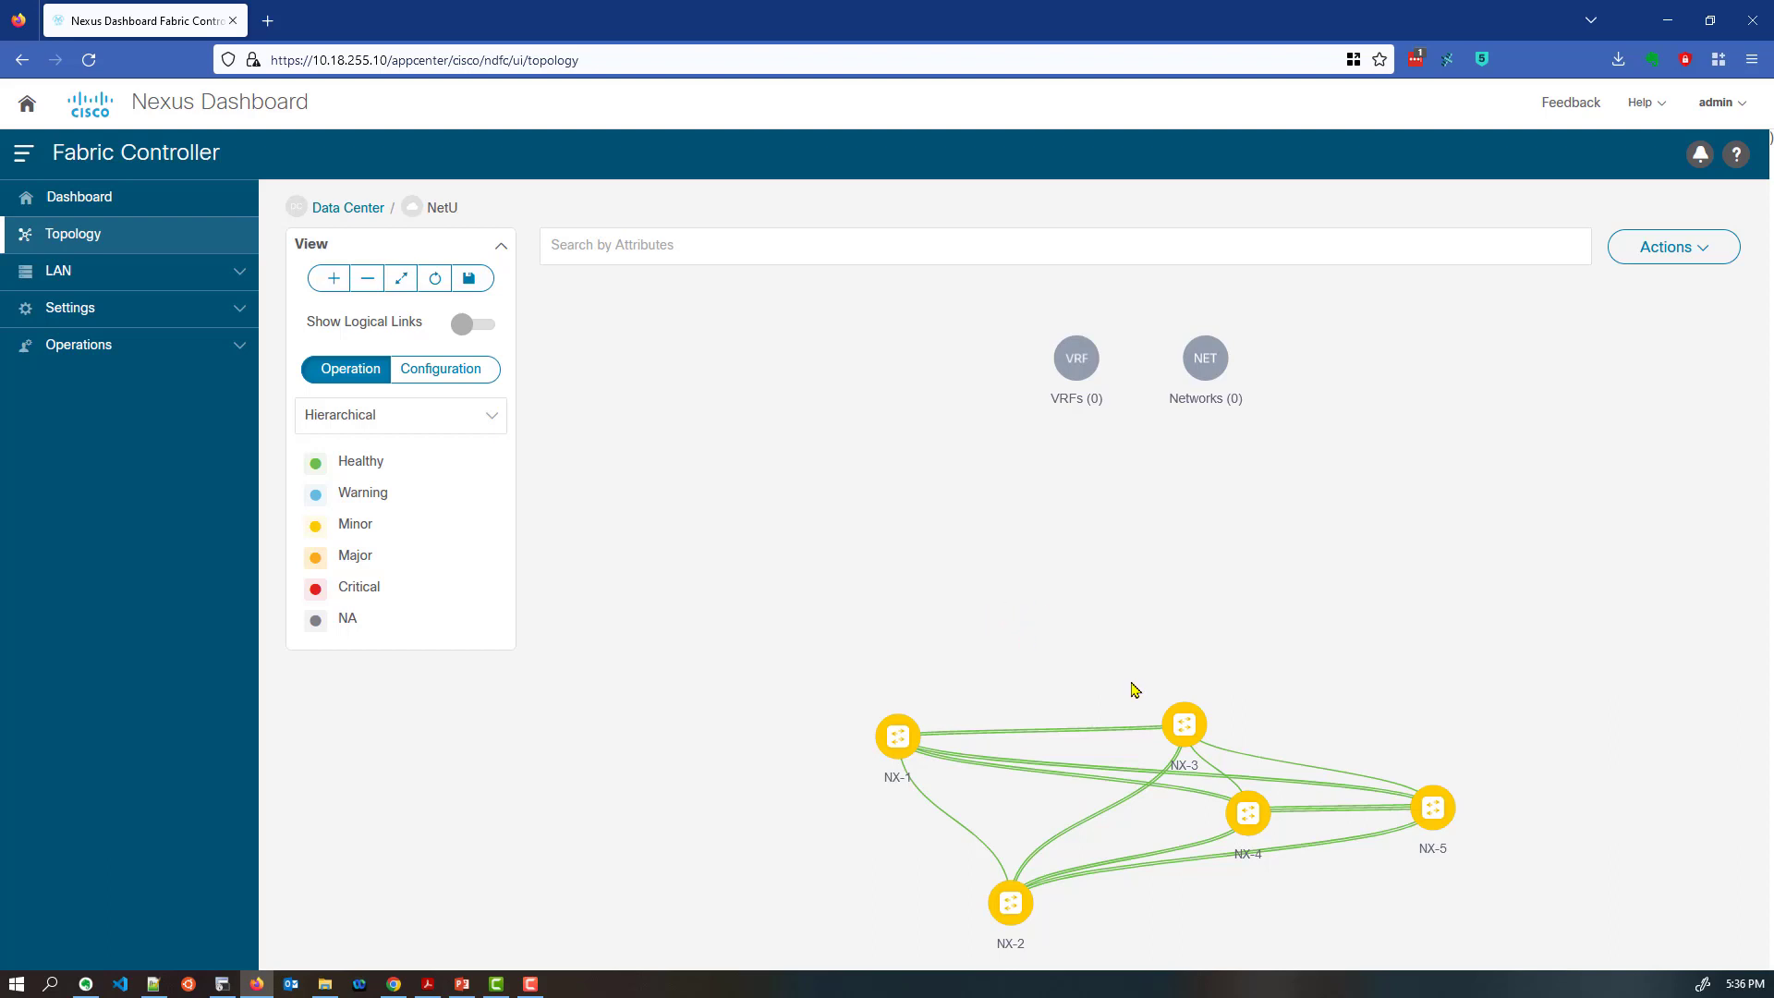
pyautogui.moveTo(1187, 736)
pyautogui.mouseDown()
pyautogui.moveTo(1238, 724)
pyautogui.moveTo(1177, 746)
pyautogui.mouseUp()
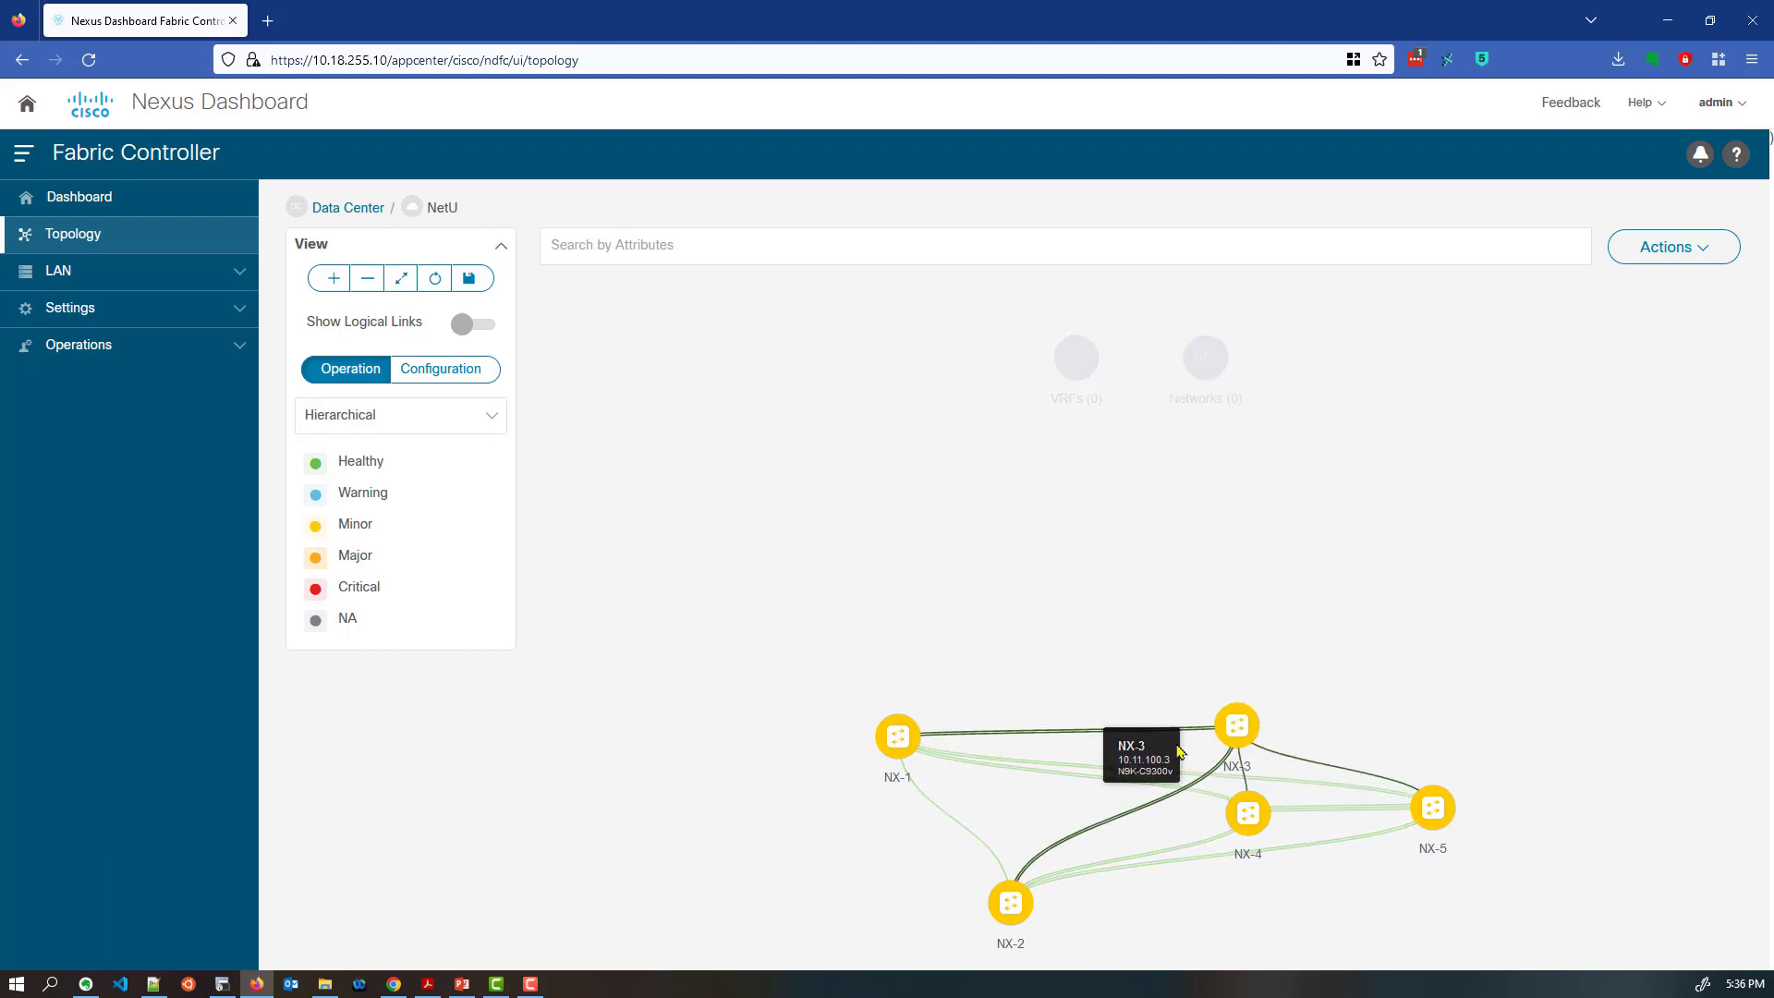
# Assign the Spine role to switch NX-1 in the topology and acknowledge the recalculation warning
pyautogui.rightClick(896, 737)
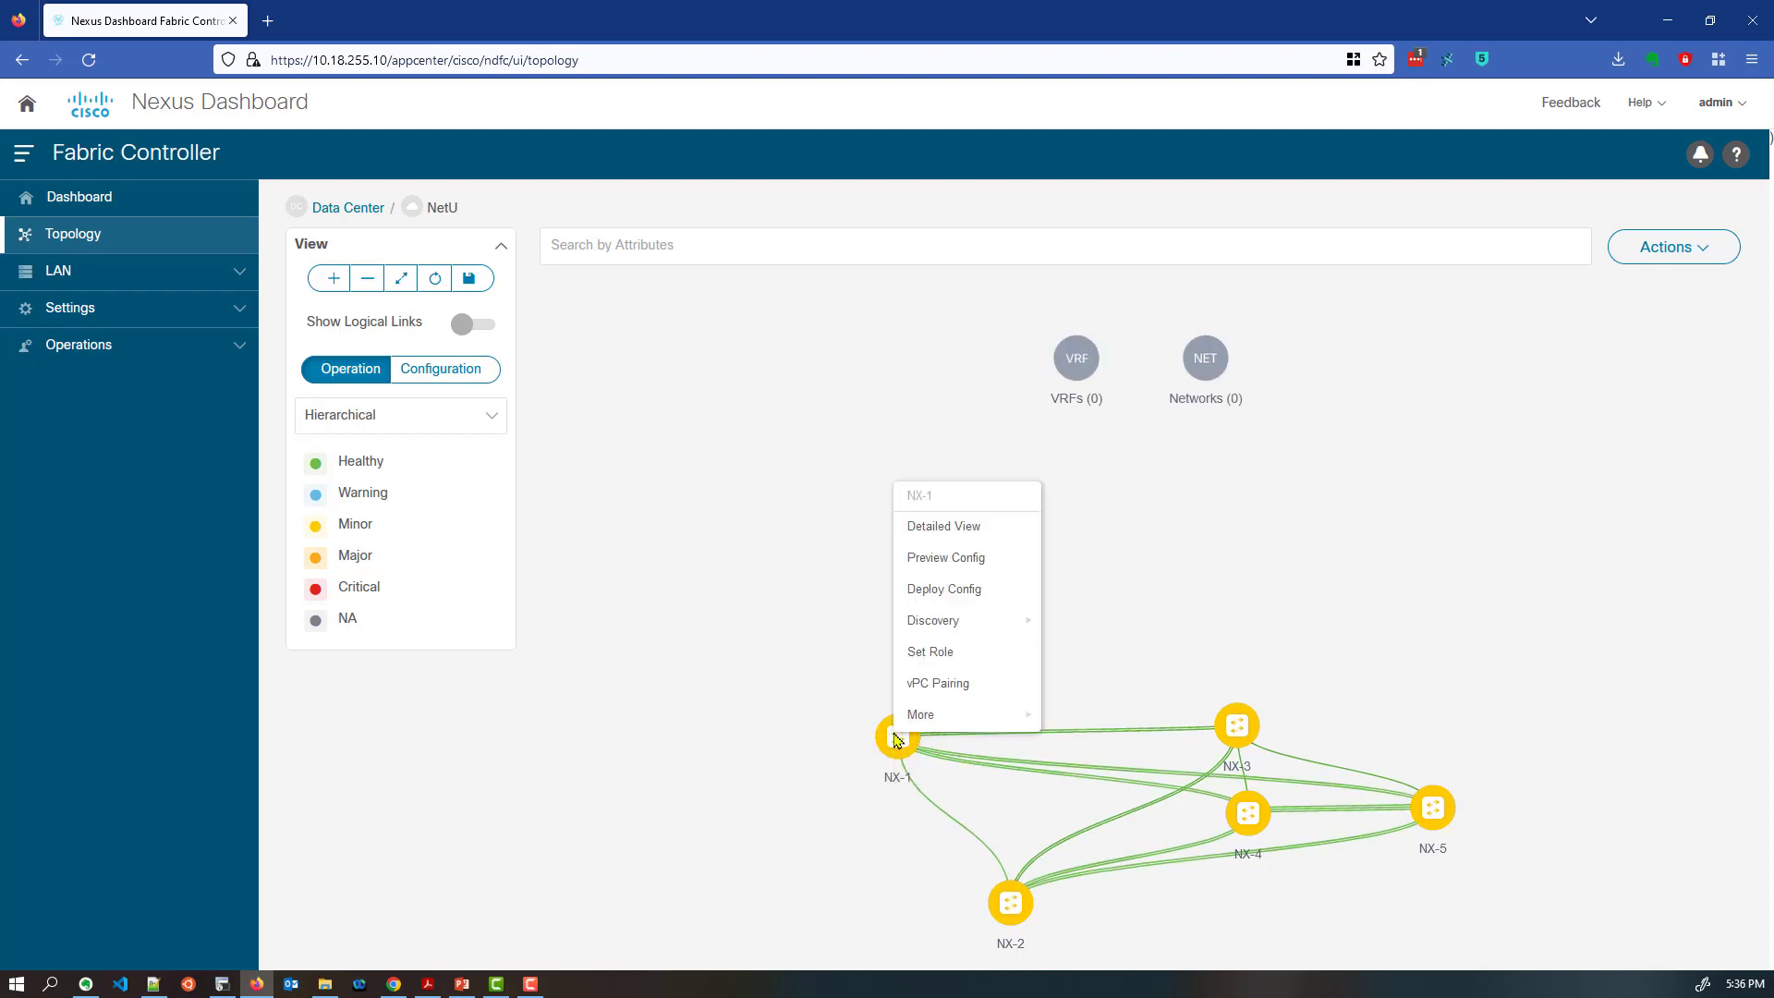
pyautogui.click(952, 664)
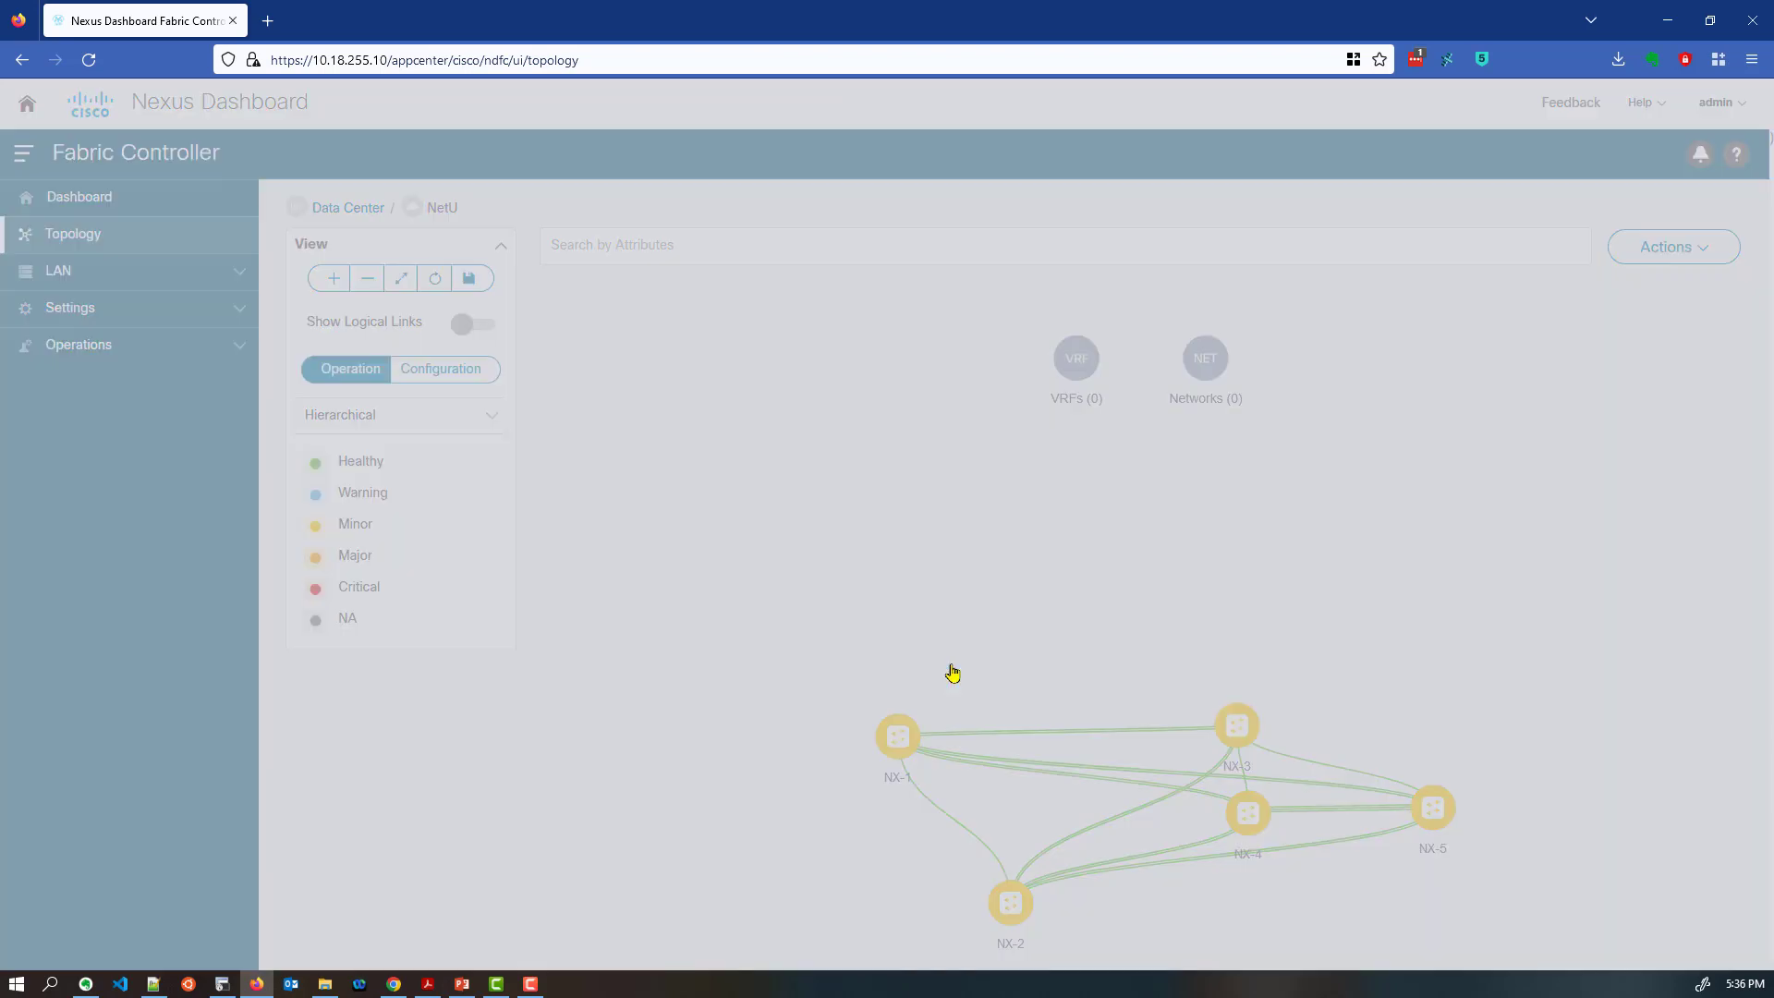
pyautogui.click(699, 227)
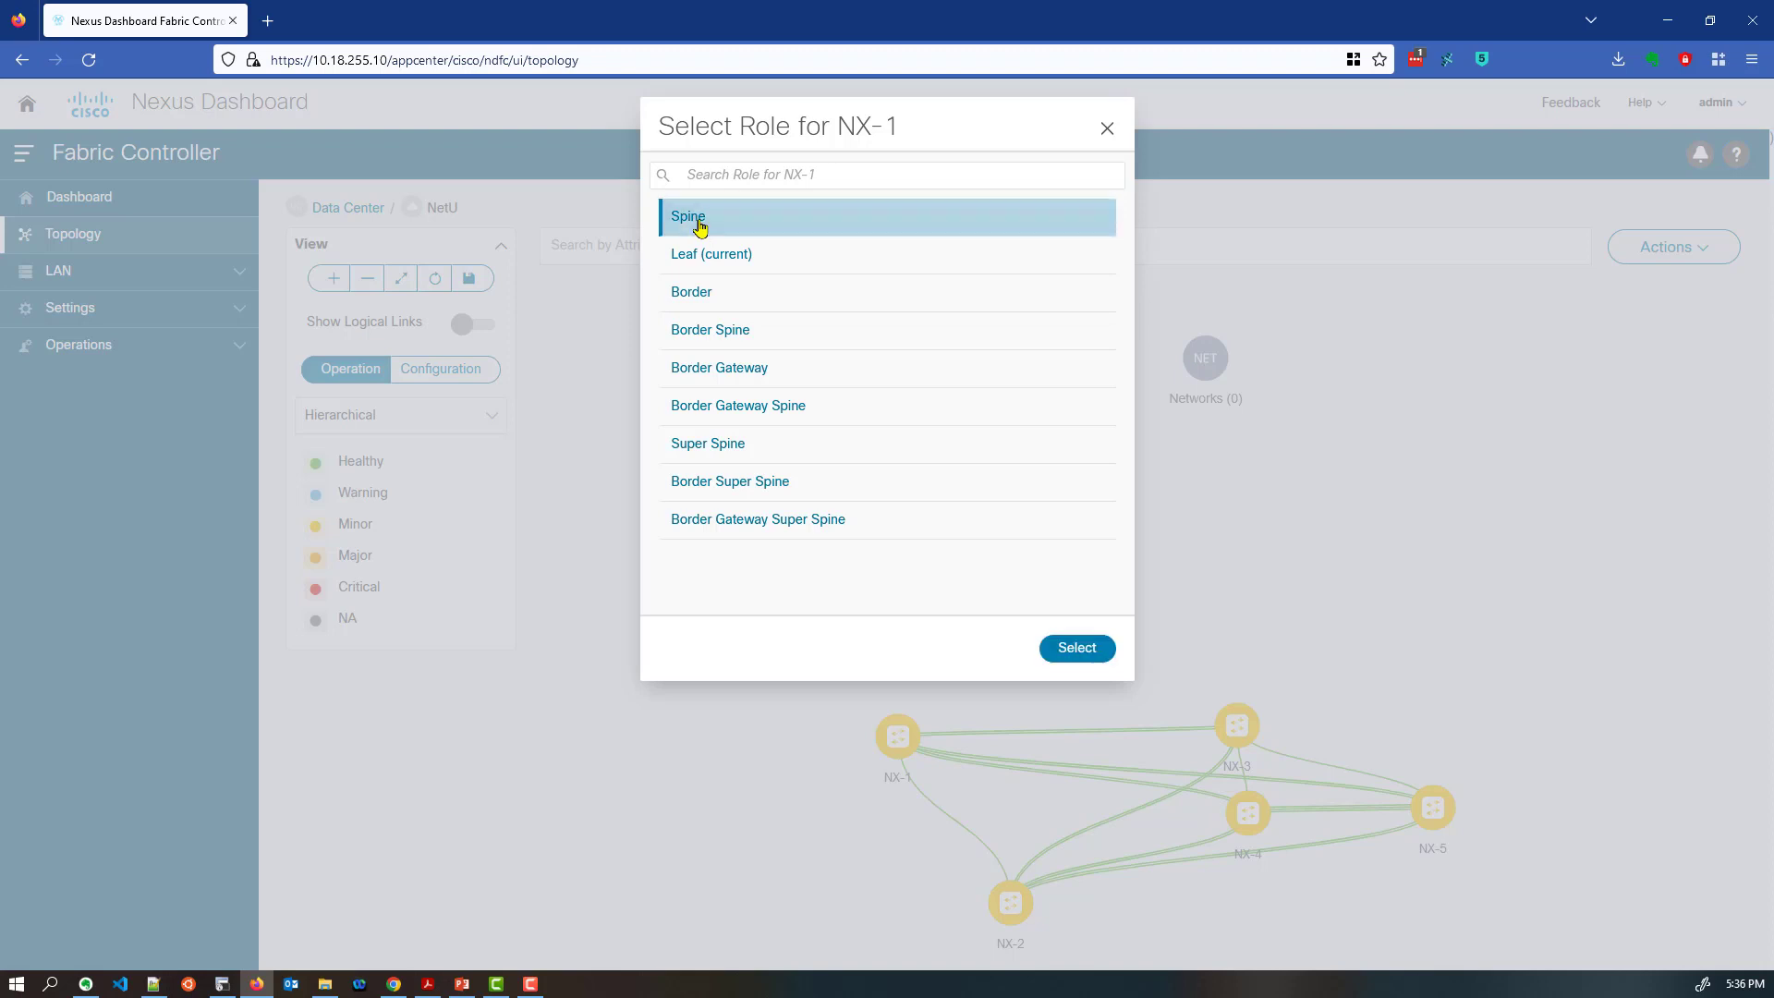
pyautogui.click(1078, 648)
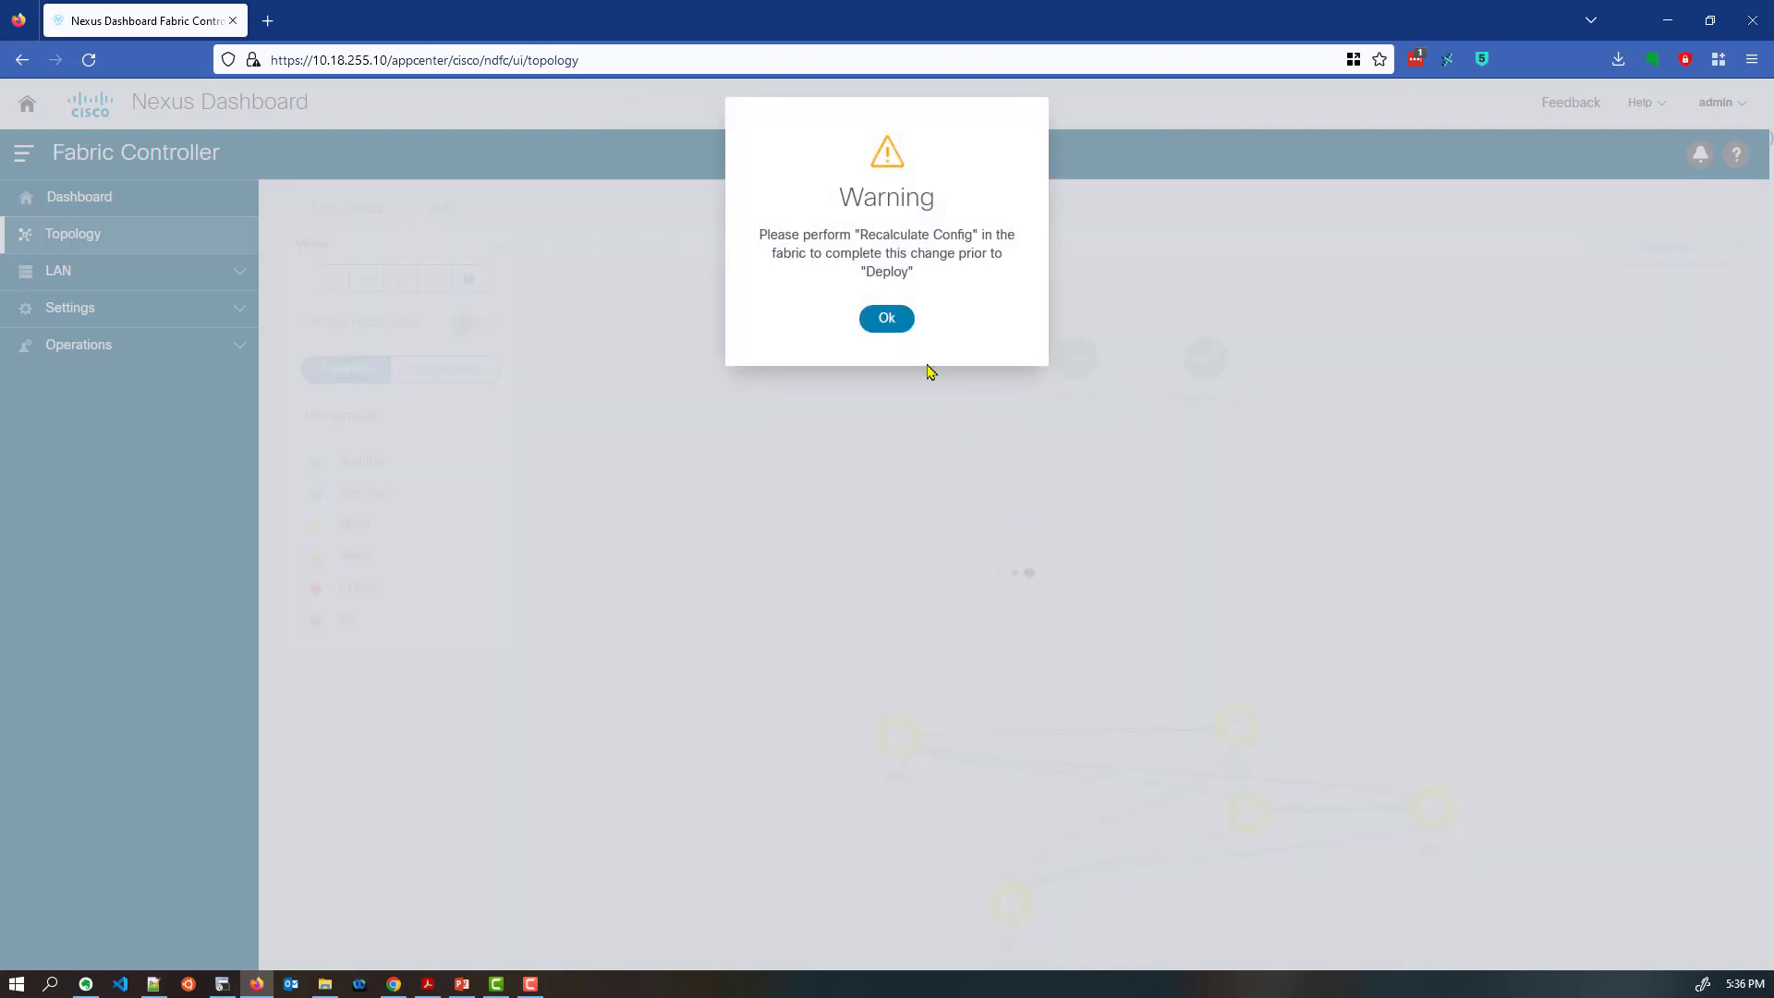
pyautogui.click(887, 319)
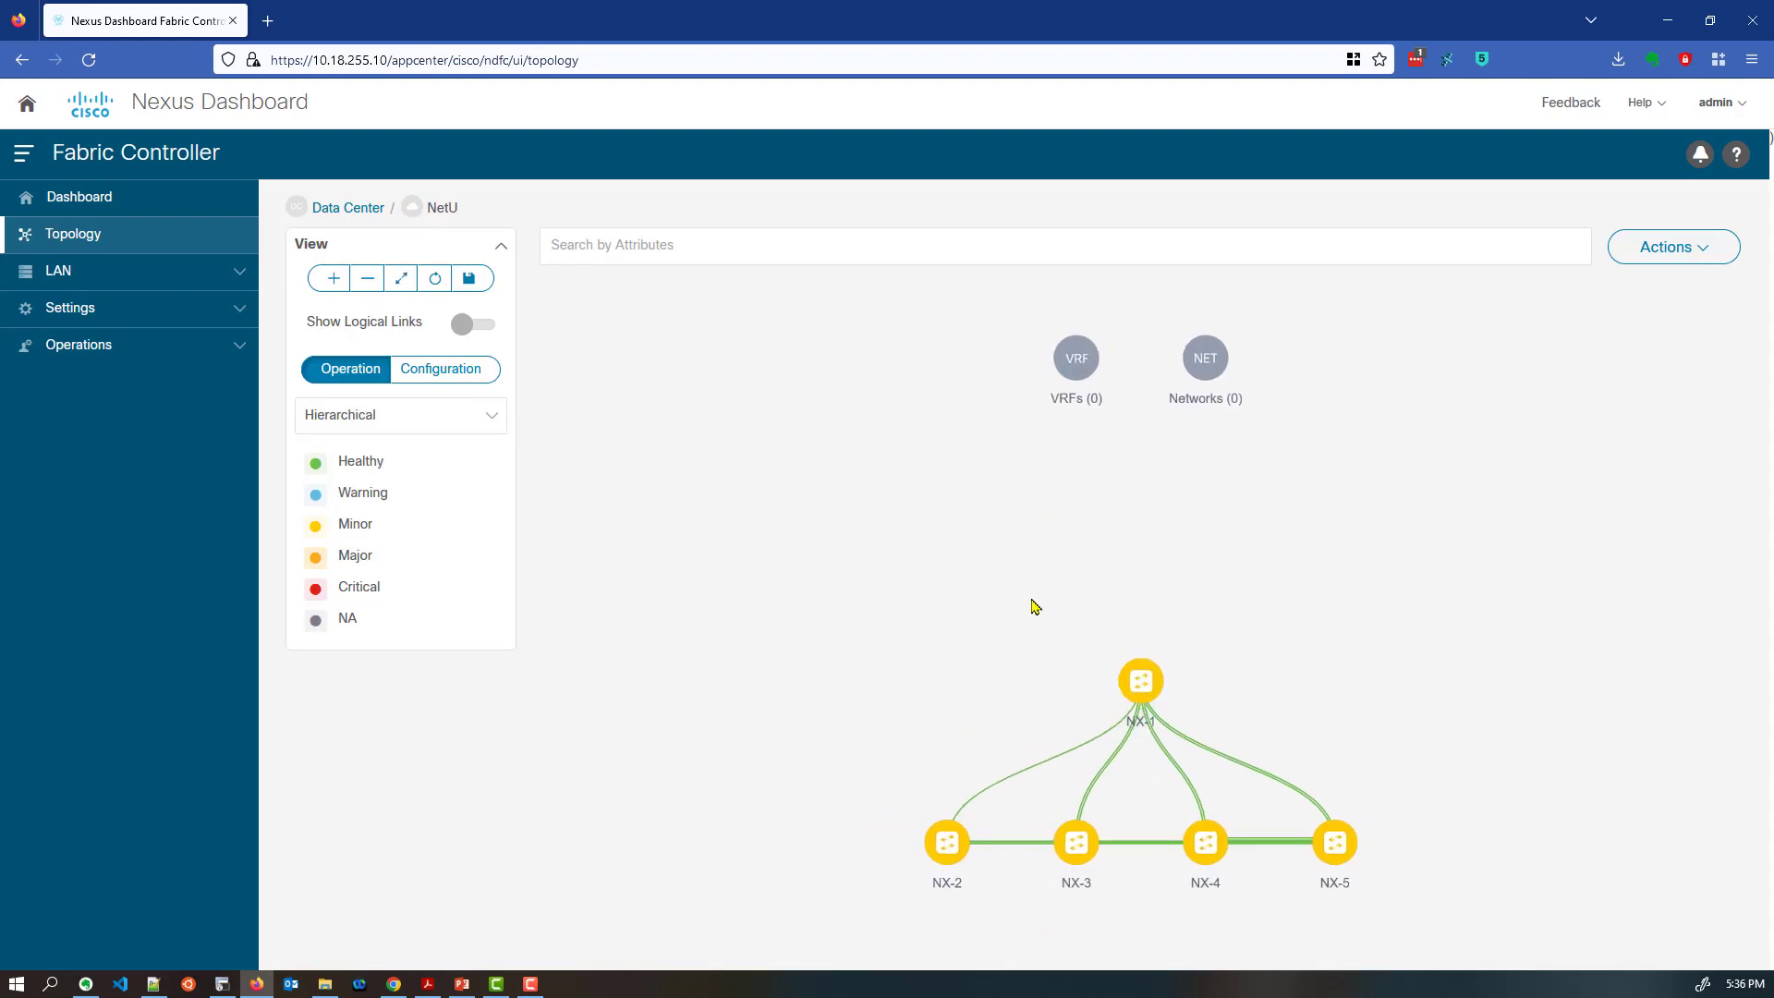
# Assign the Spine role to switch NX-2 in the topology and acknowledge the recalculation warning
pyautogui.rightClick(951, 846)
pyautogui.moveTo(1019, 730)
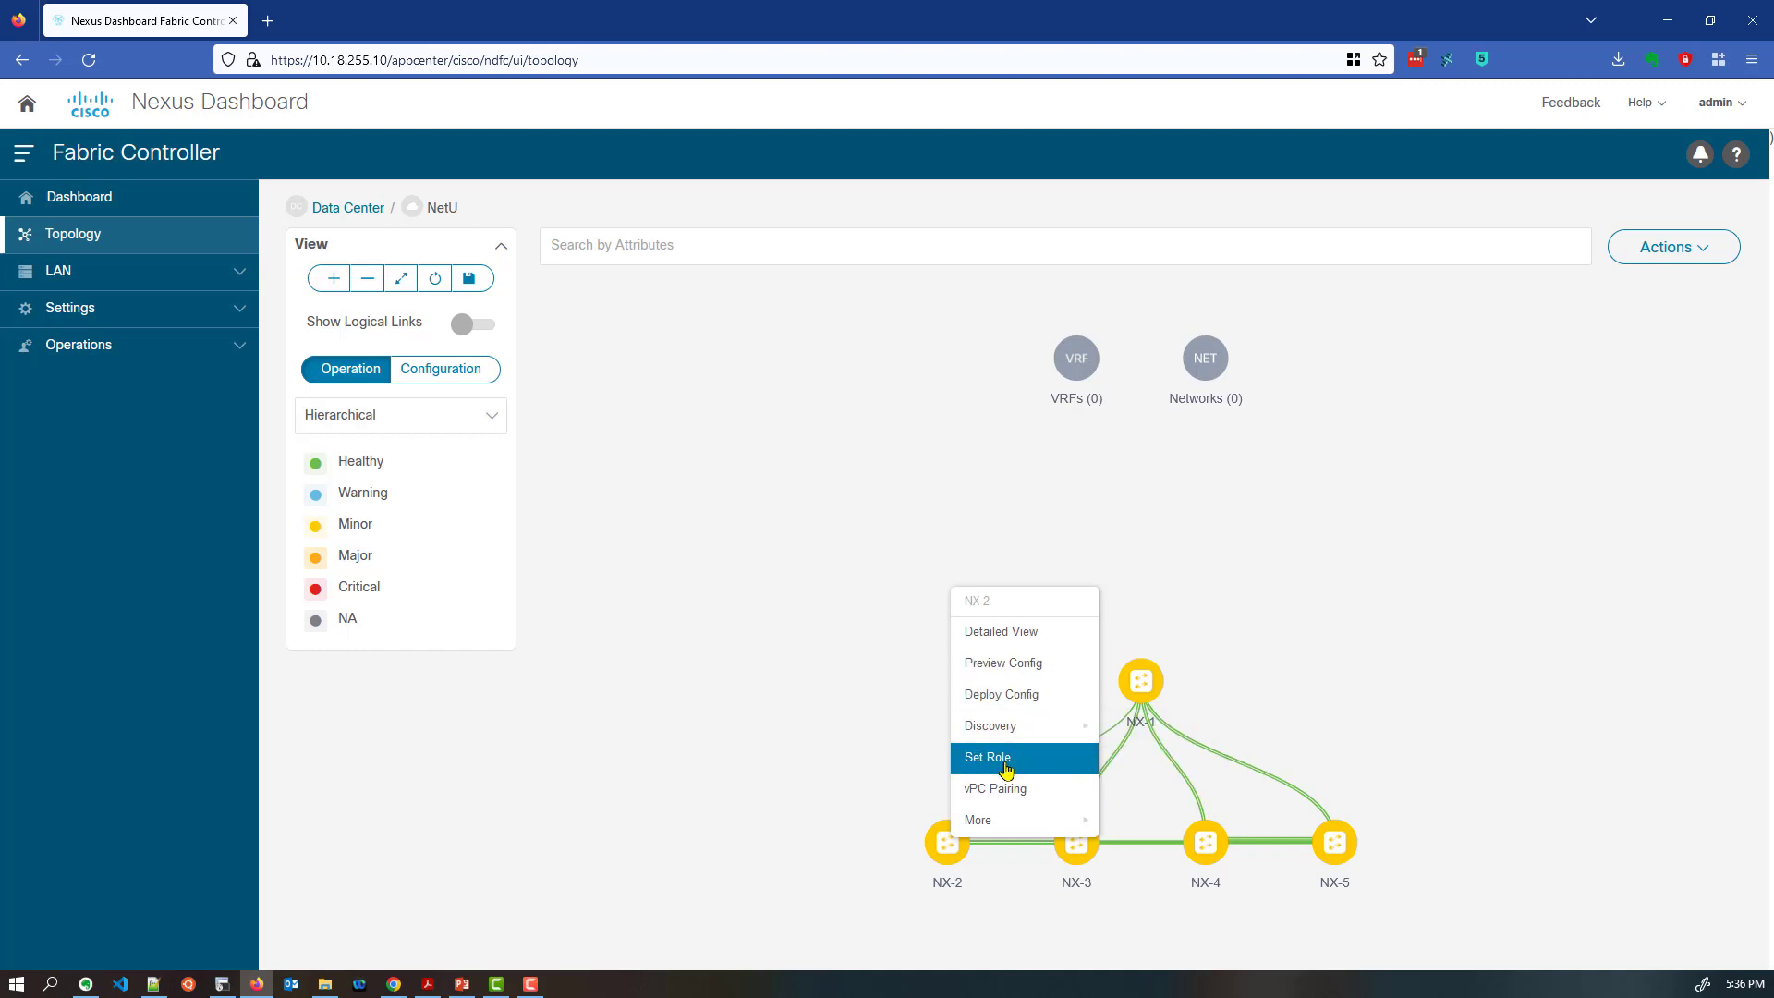
pyautogui.click(1009, 758)
pyautogui.click(704, 225)
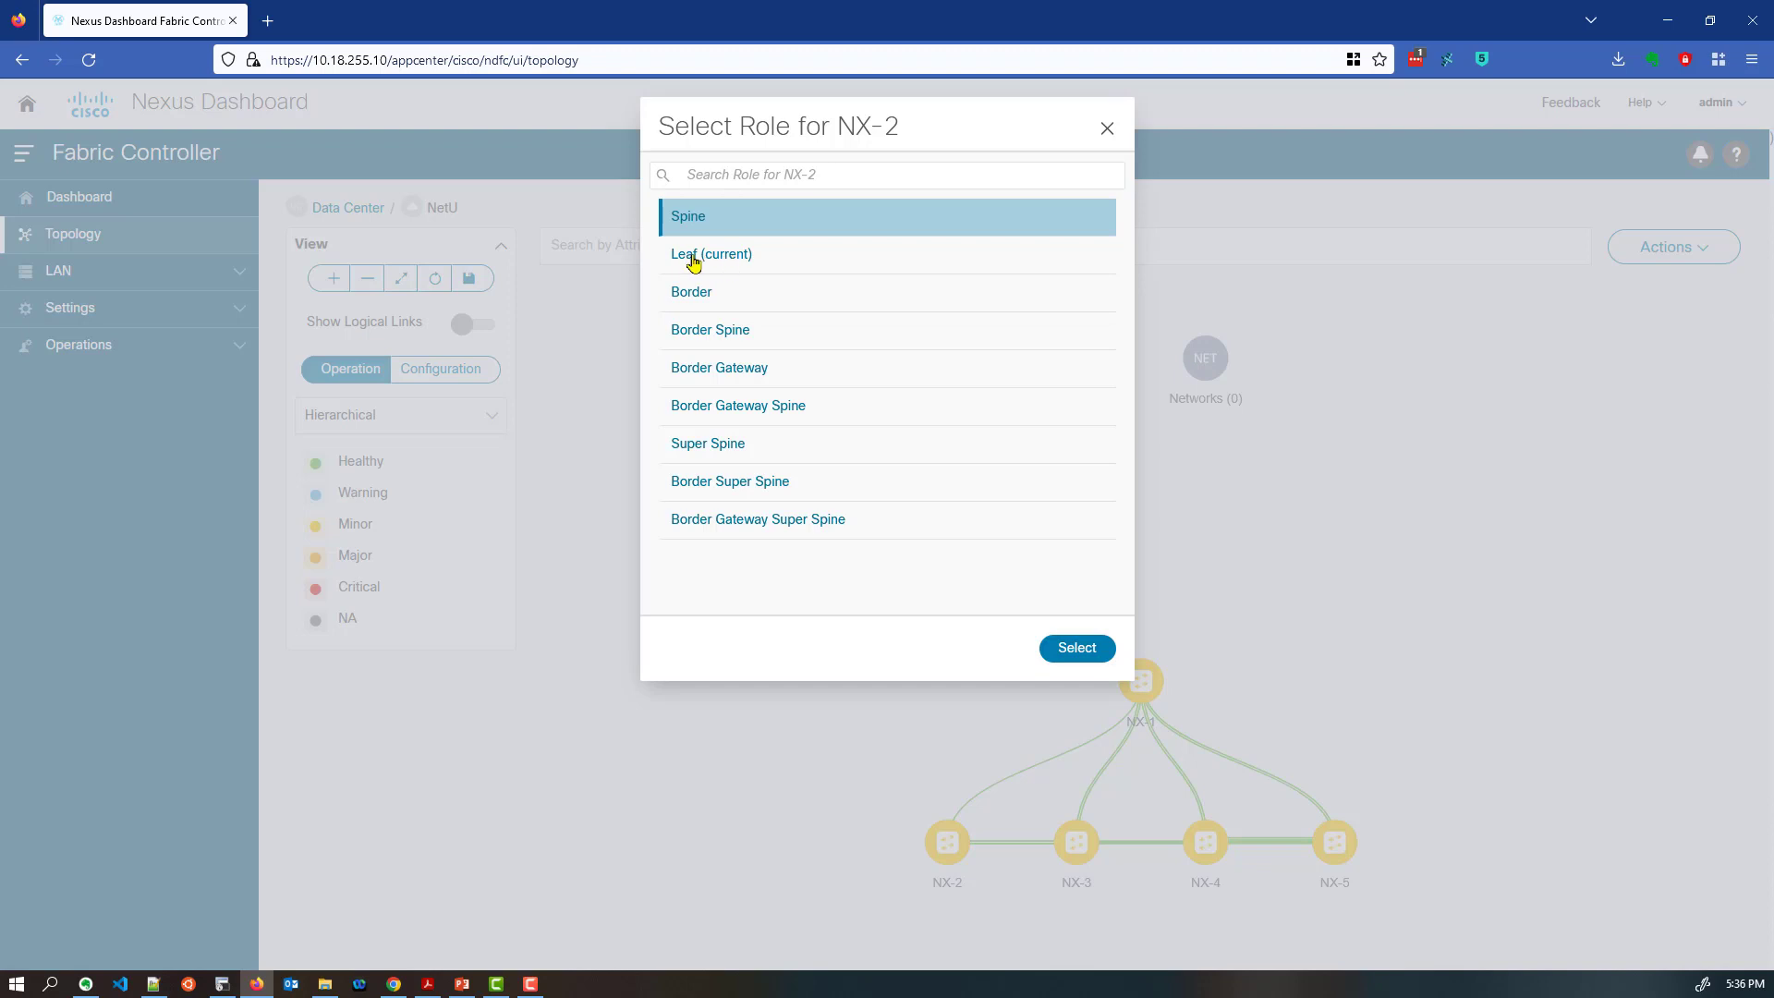
pyautogui.click(1084, 656)
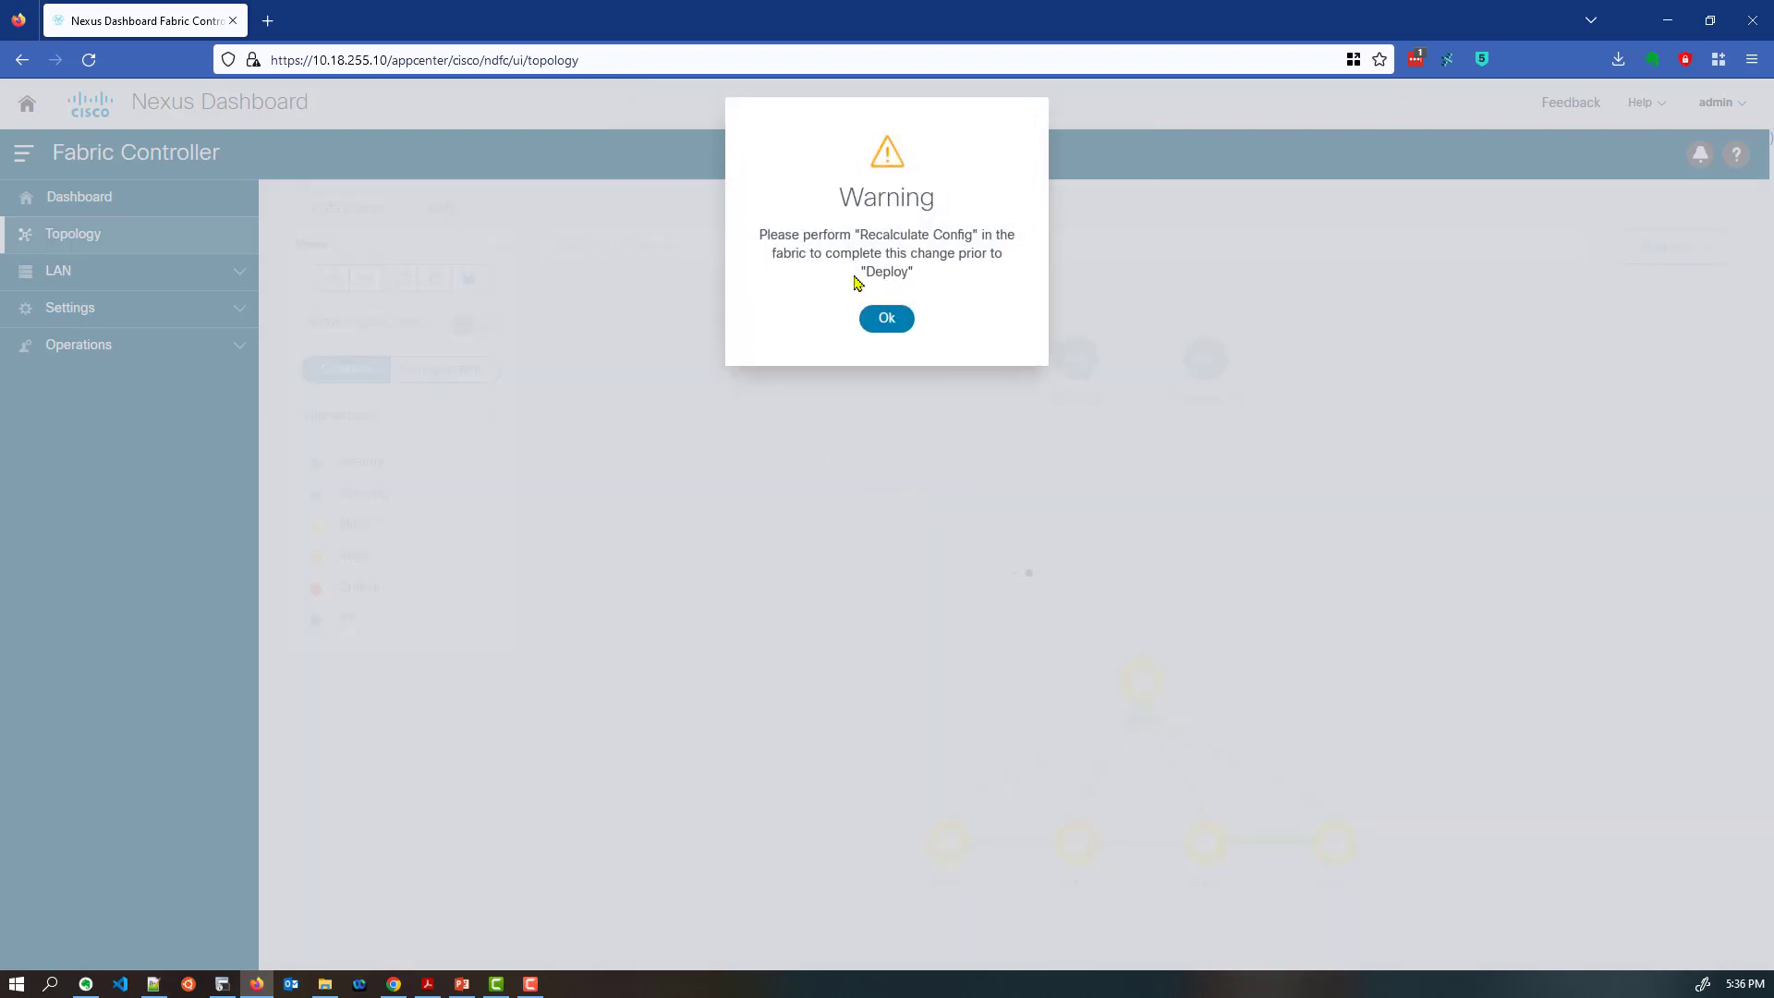
pyautogui.click(886, 321)
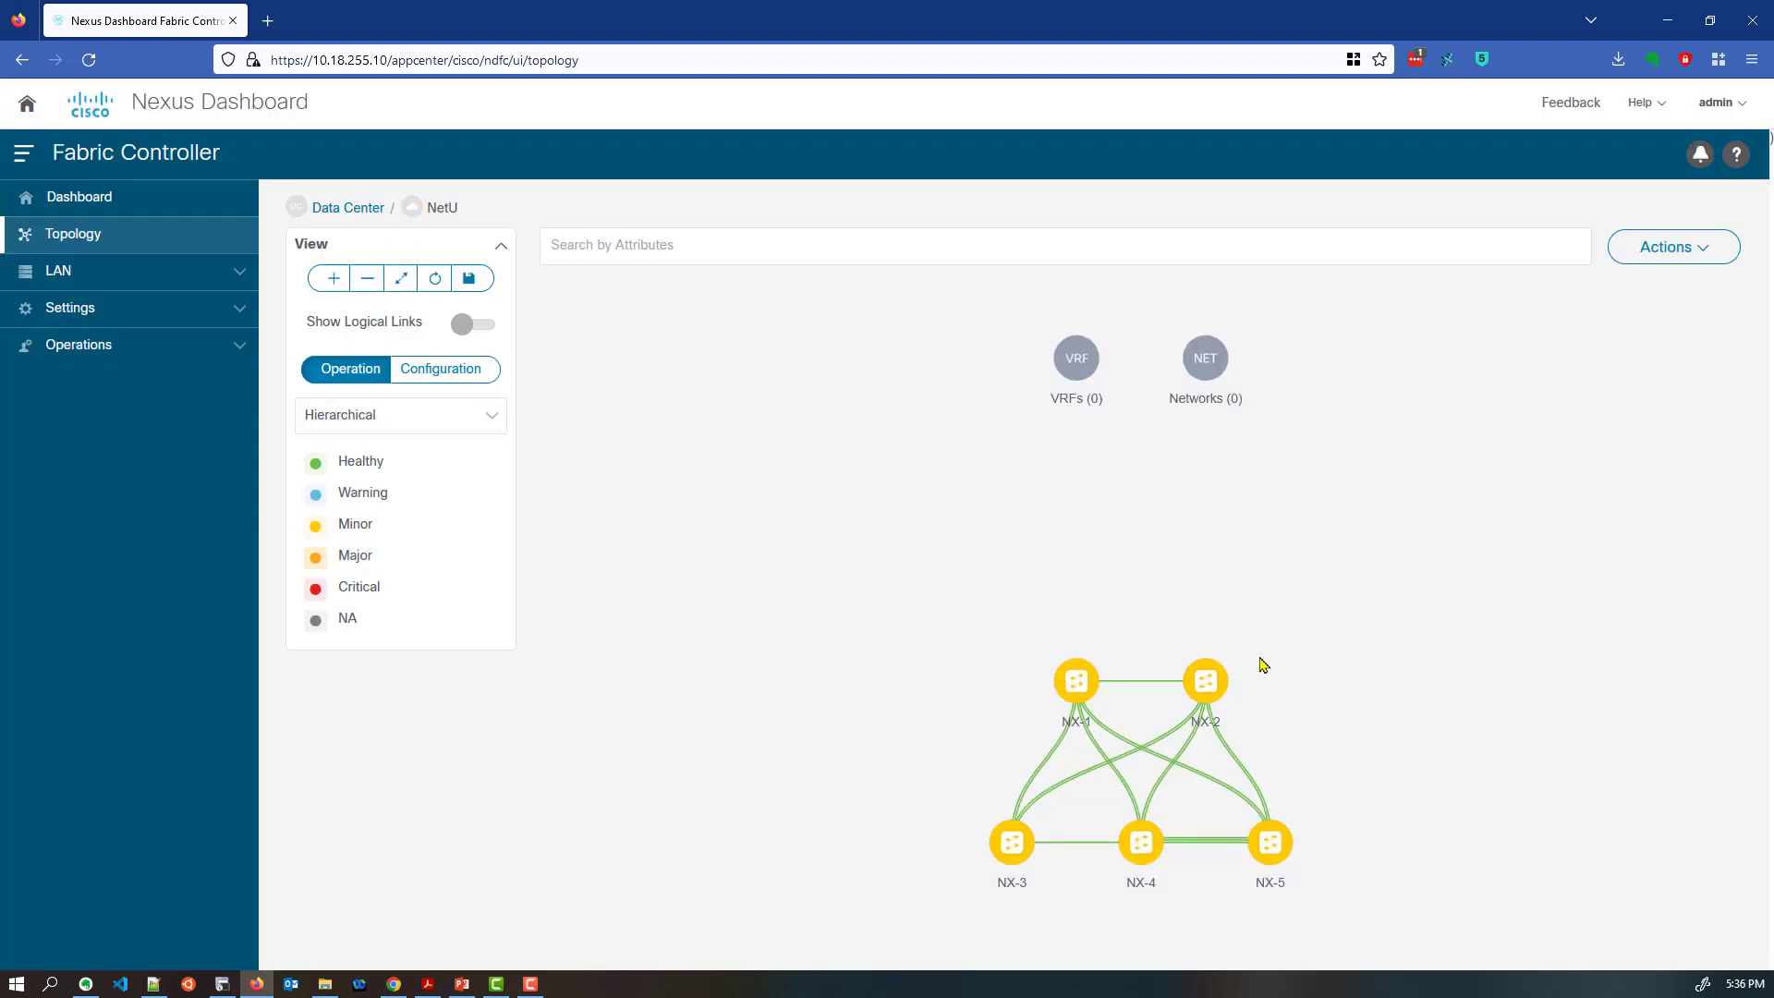
# Open the NetU fabric overview from the LAN fabrics list and run Recalculate and Deploy
pyautogui.click(333, 278)
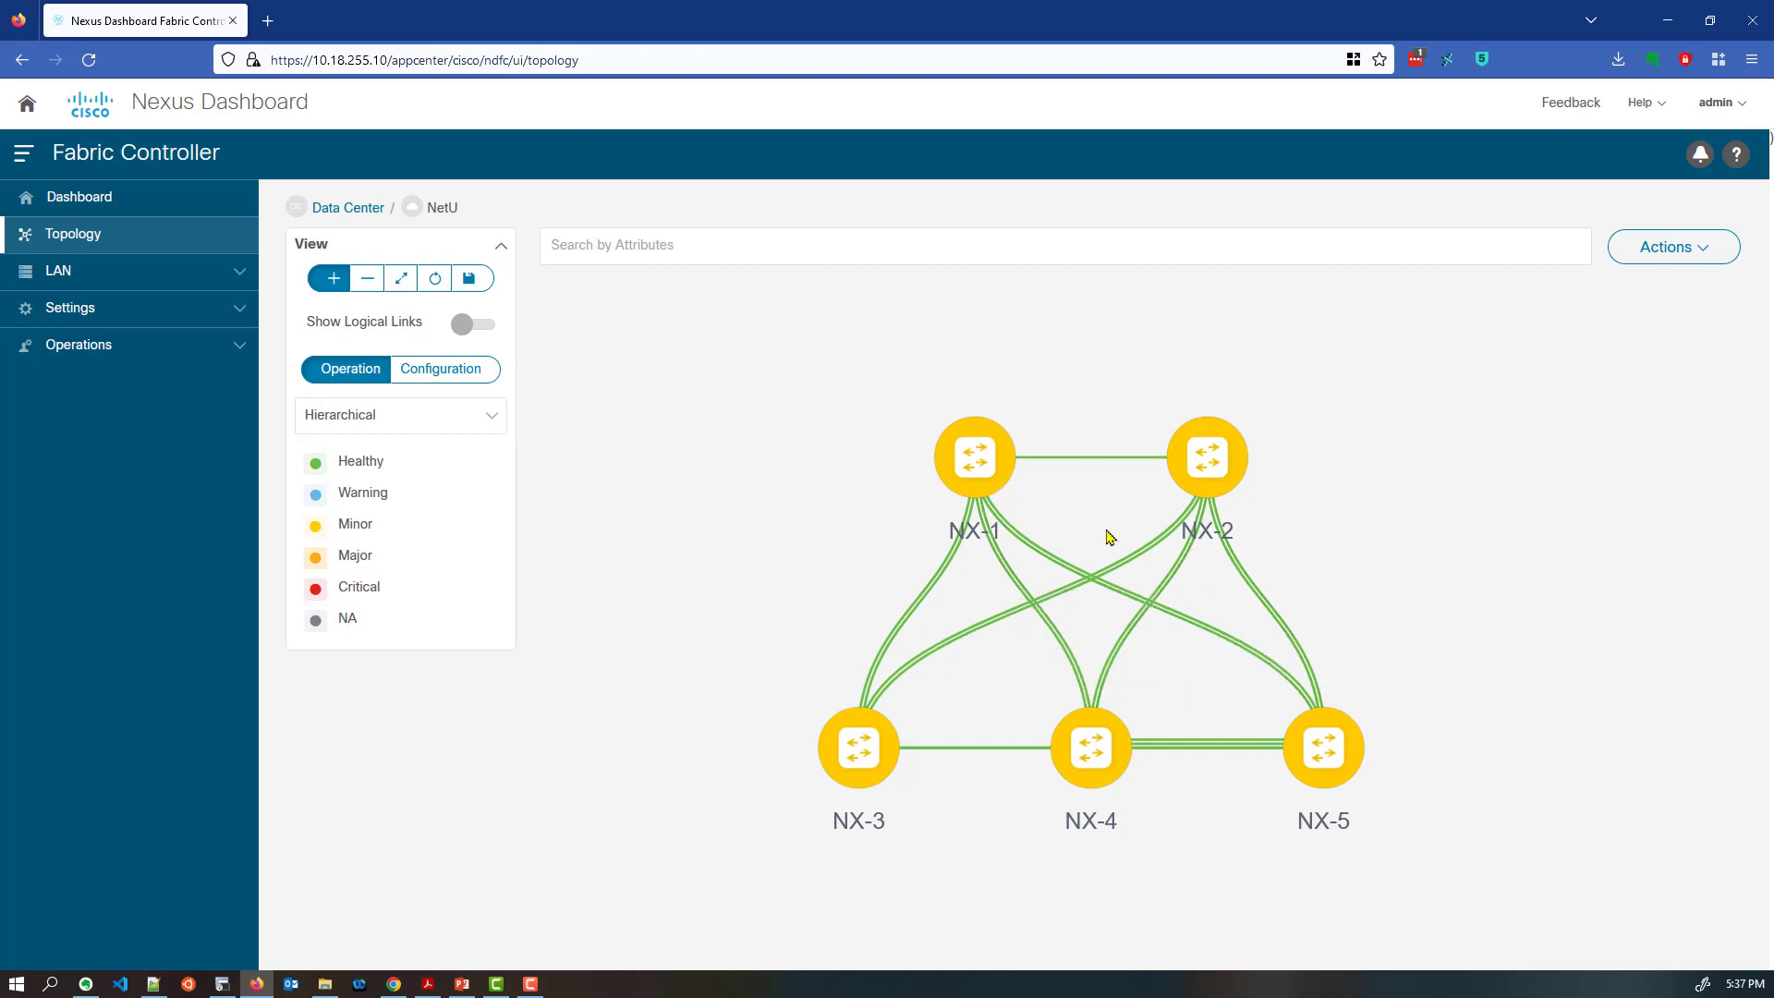
pyautogui.moveTo(980, 462)
pyautogui.click(67, 273)
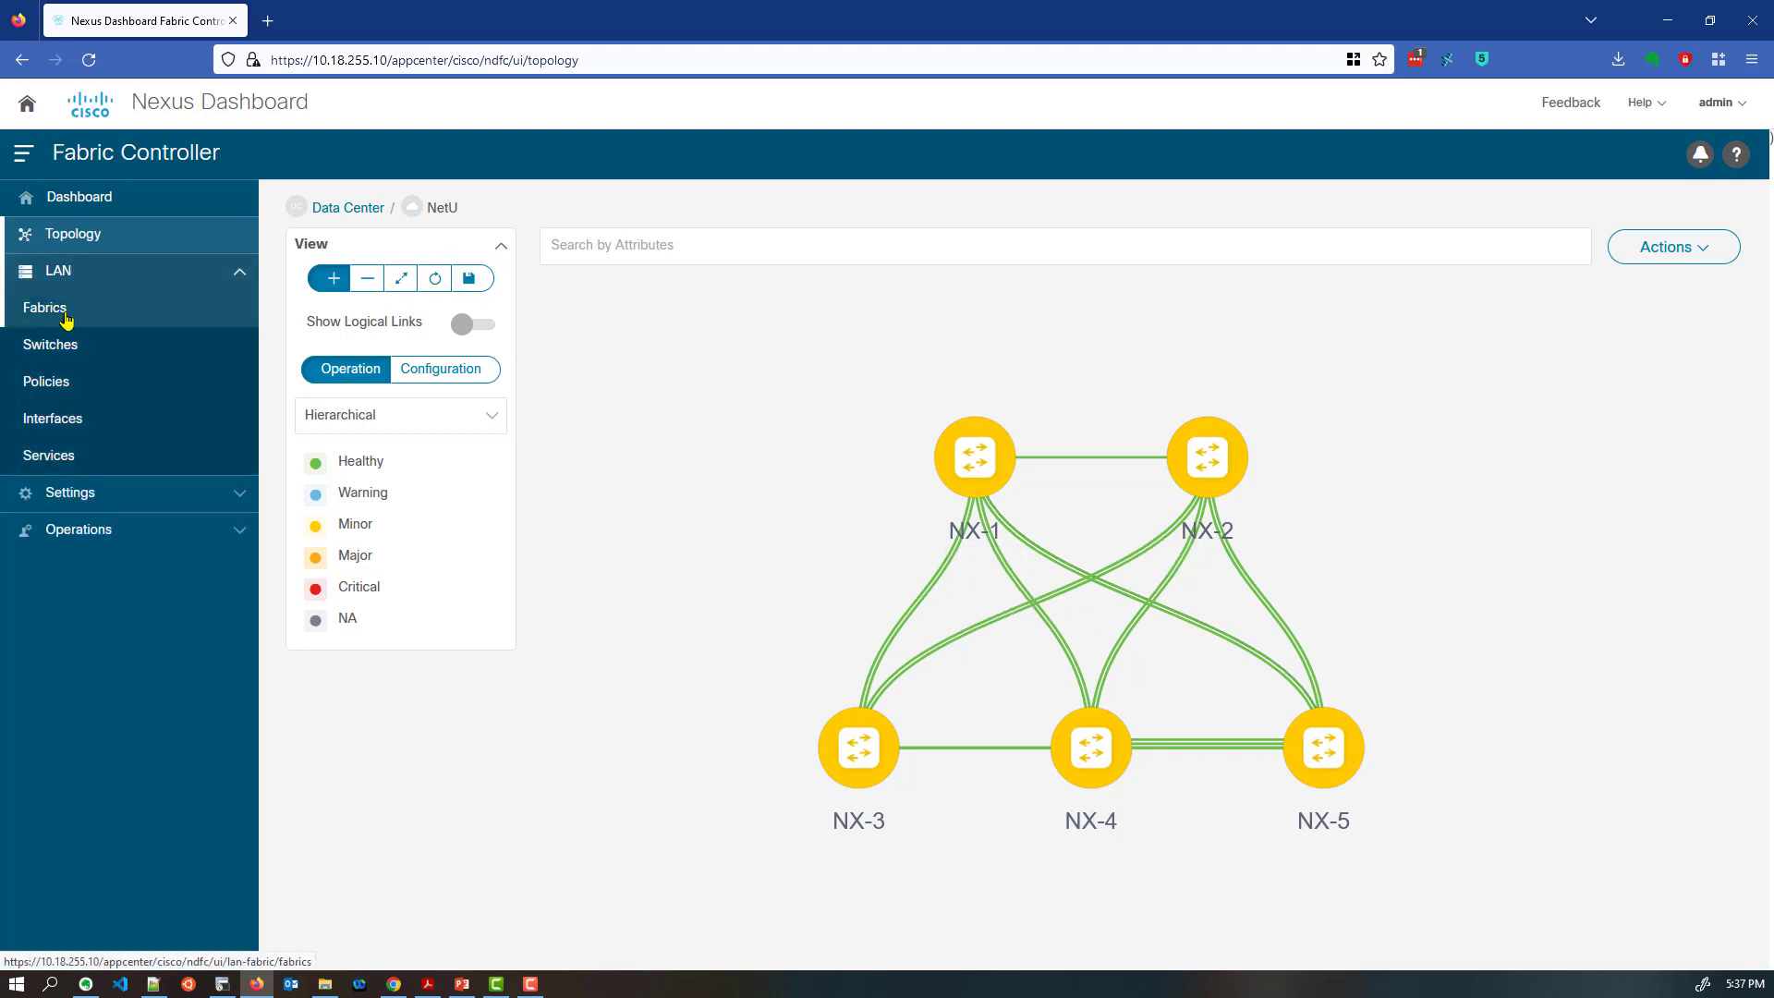
pyautogui.click(67, 318)
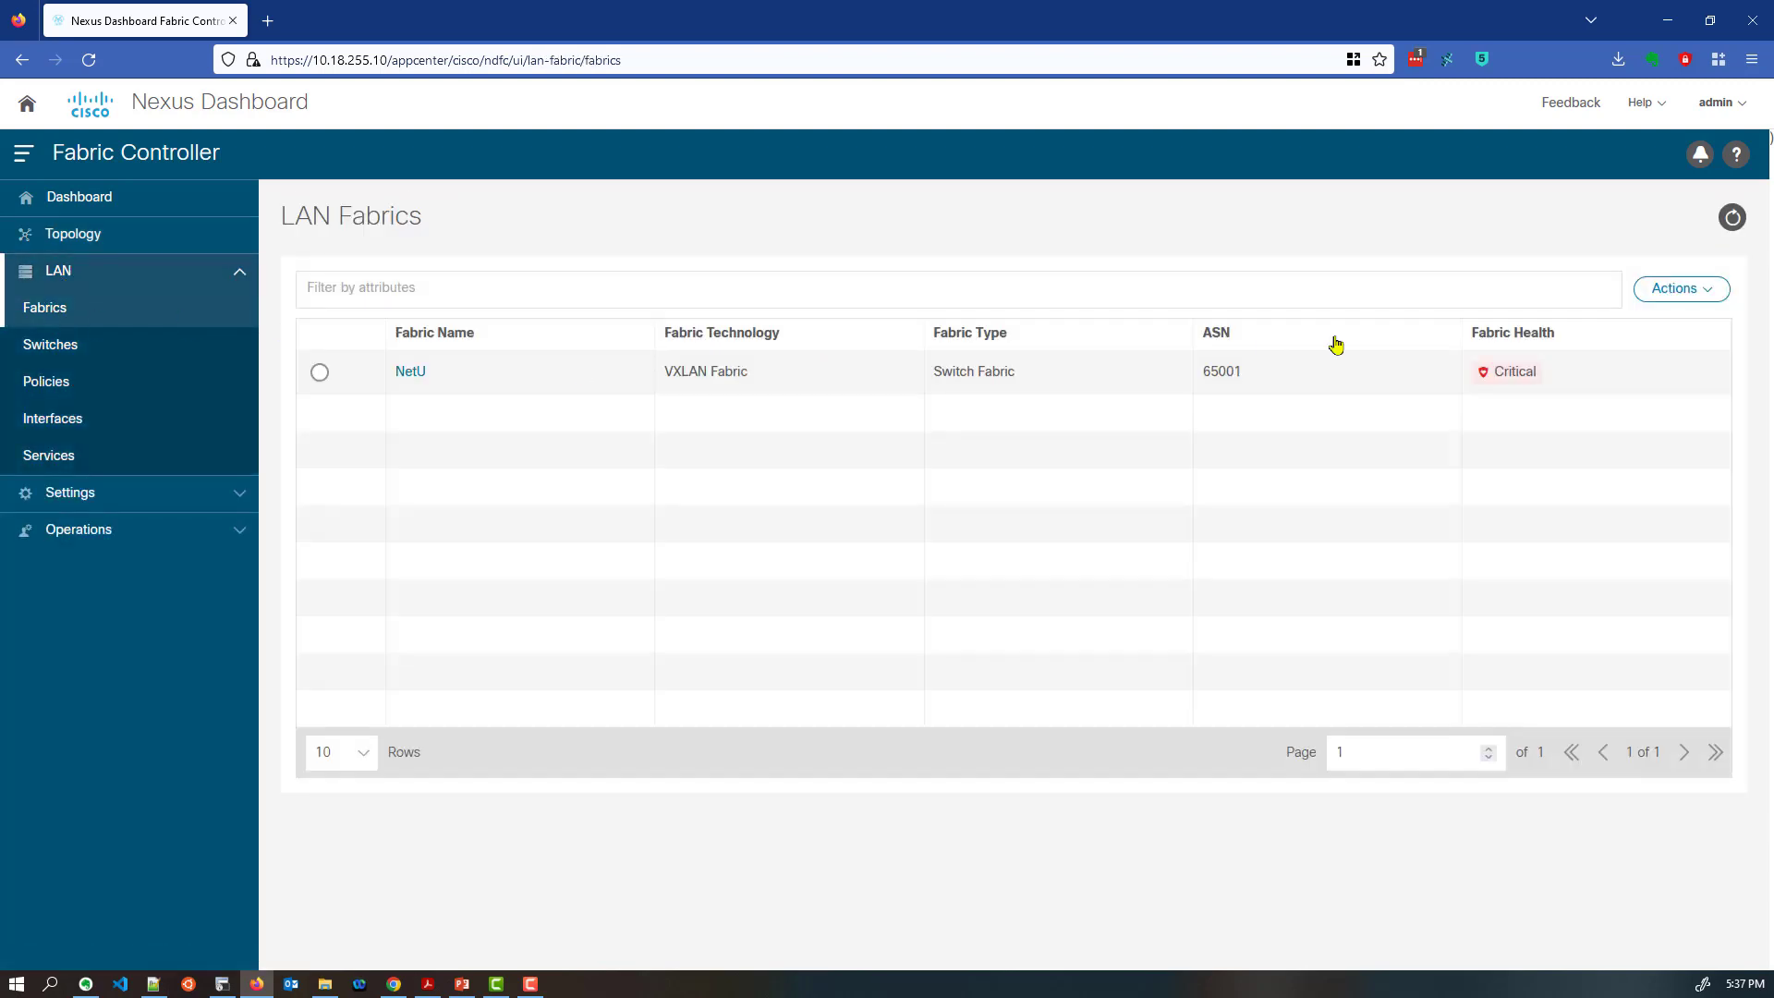
pyautogui.click(418, 374)
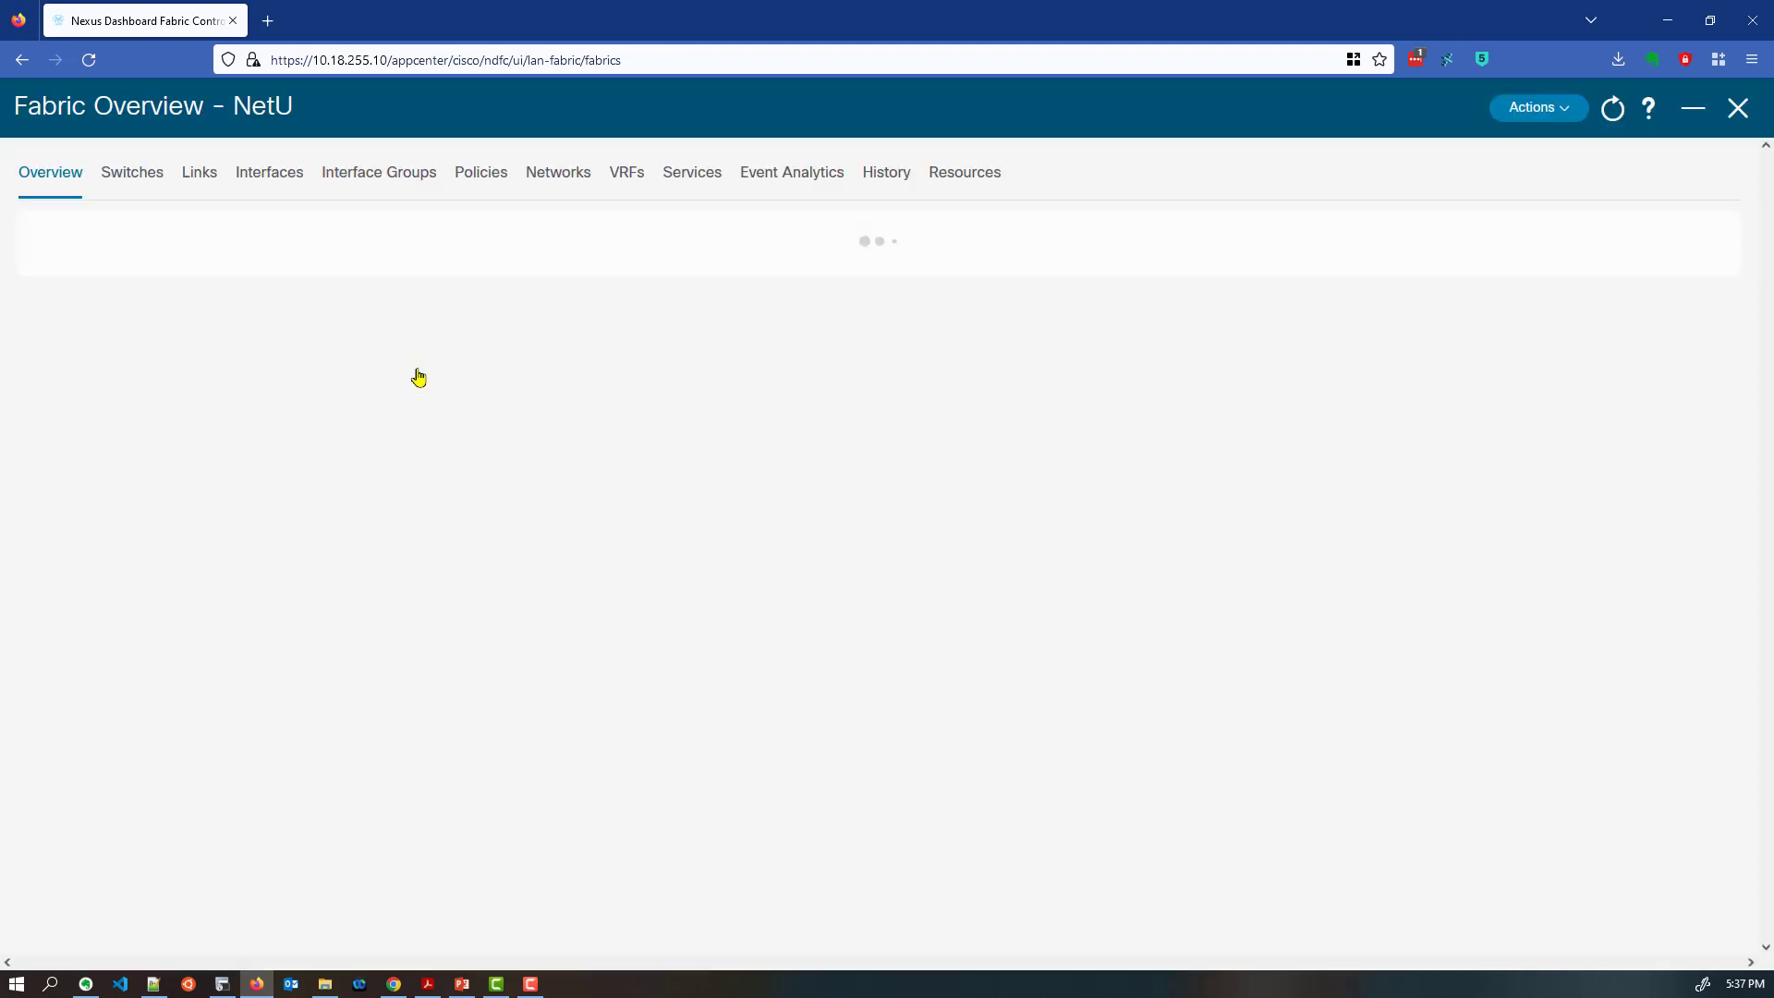
pyautogui.click(1538, 107)
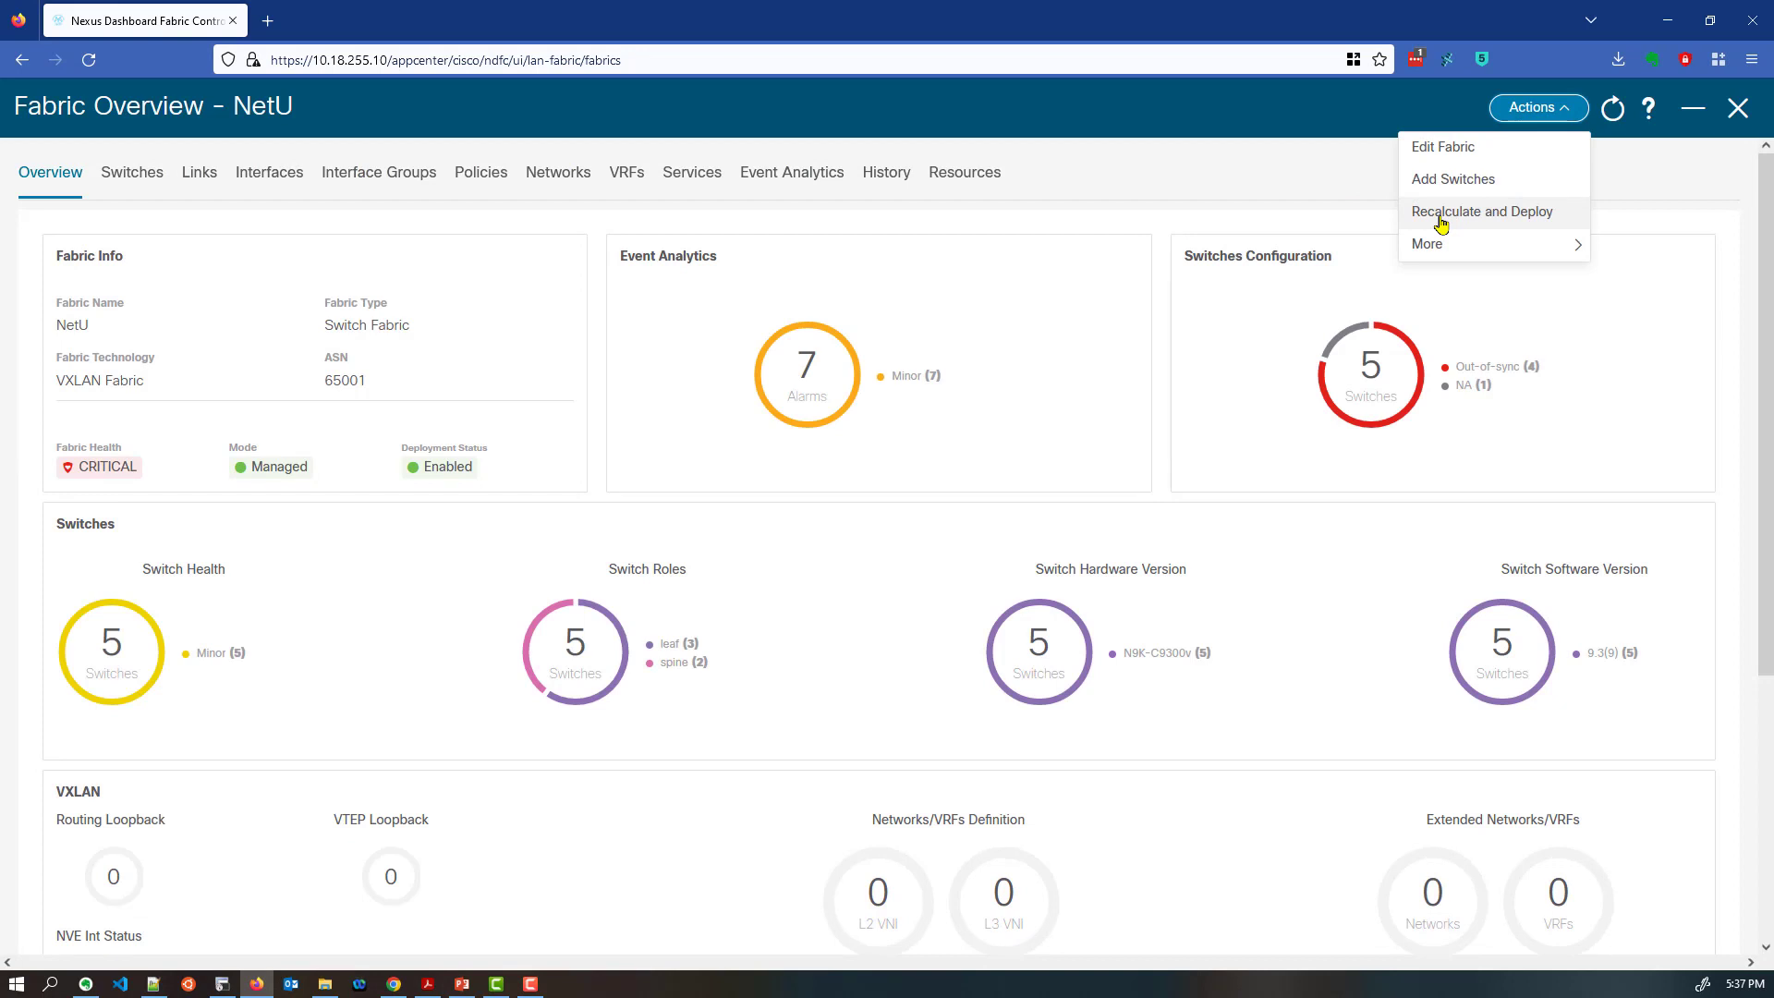
pyautogui.click(1441, 218)
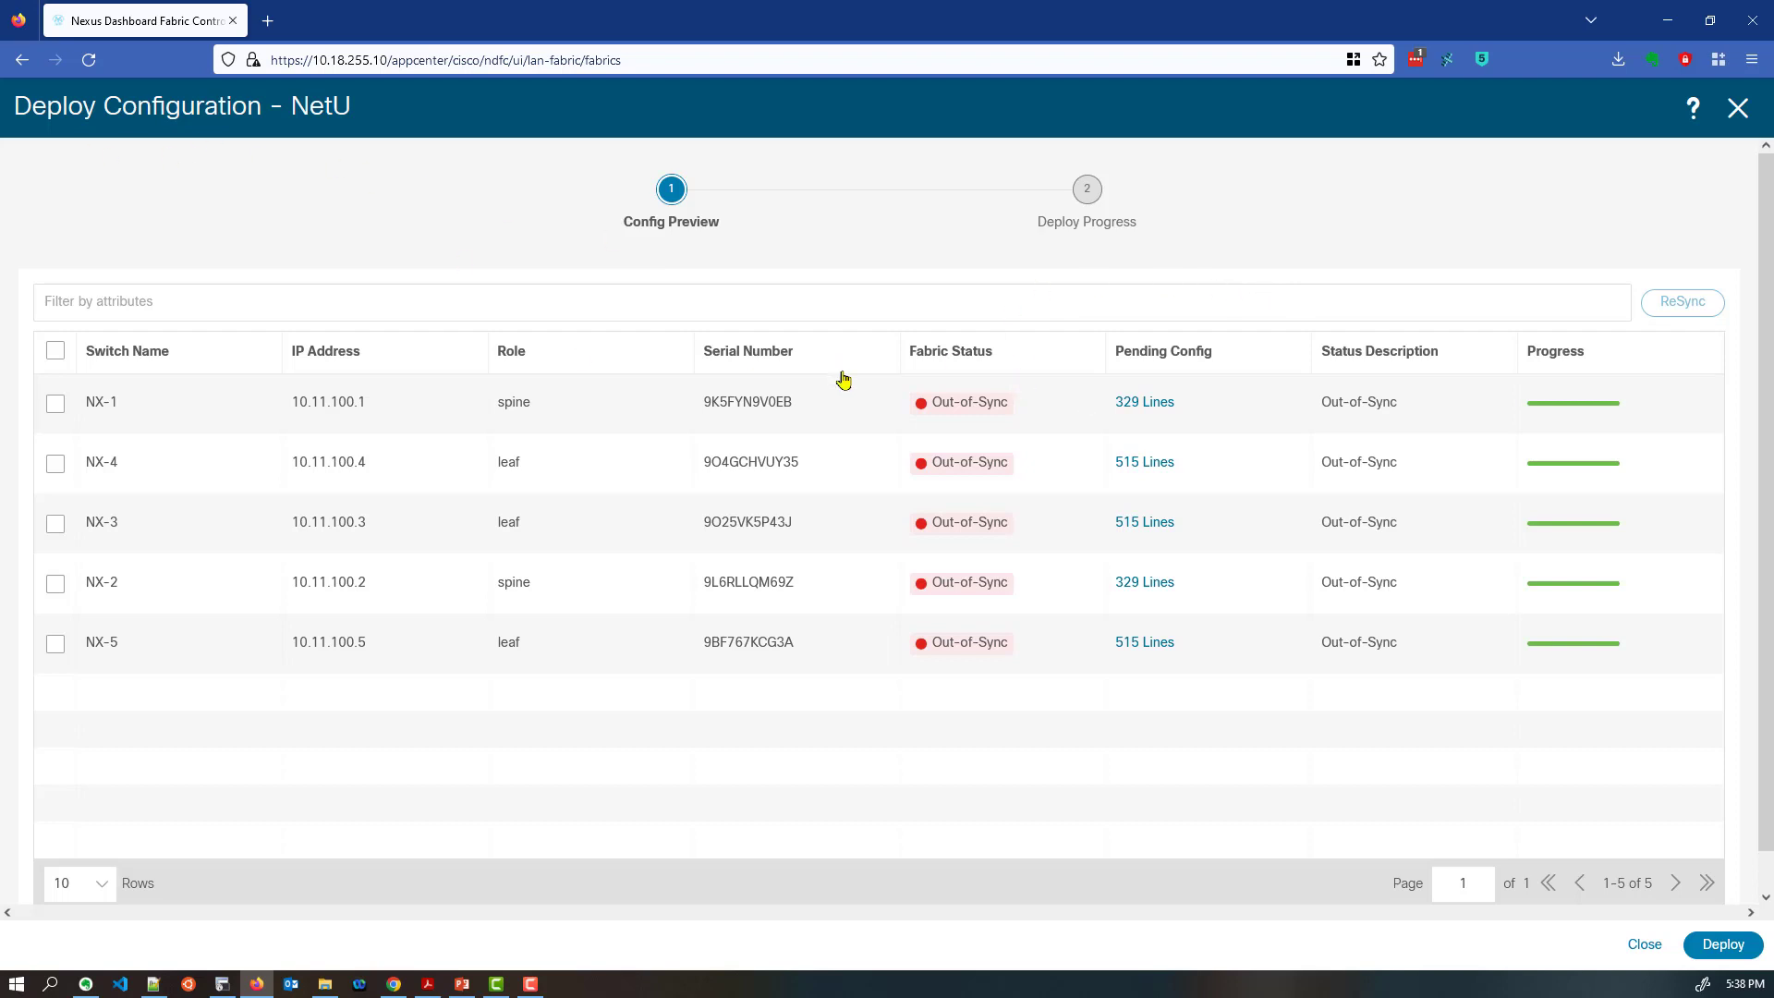
# Examine NX-1's pending configuration, including its features, anycast RP, BGP neighbors and OSPF underlay interfaces
pyautogui.click(992, 312)
pyautogui.click(1135, 407)
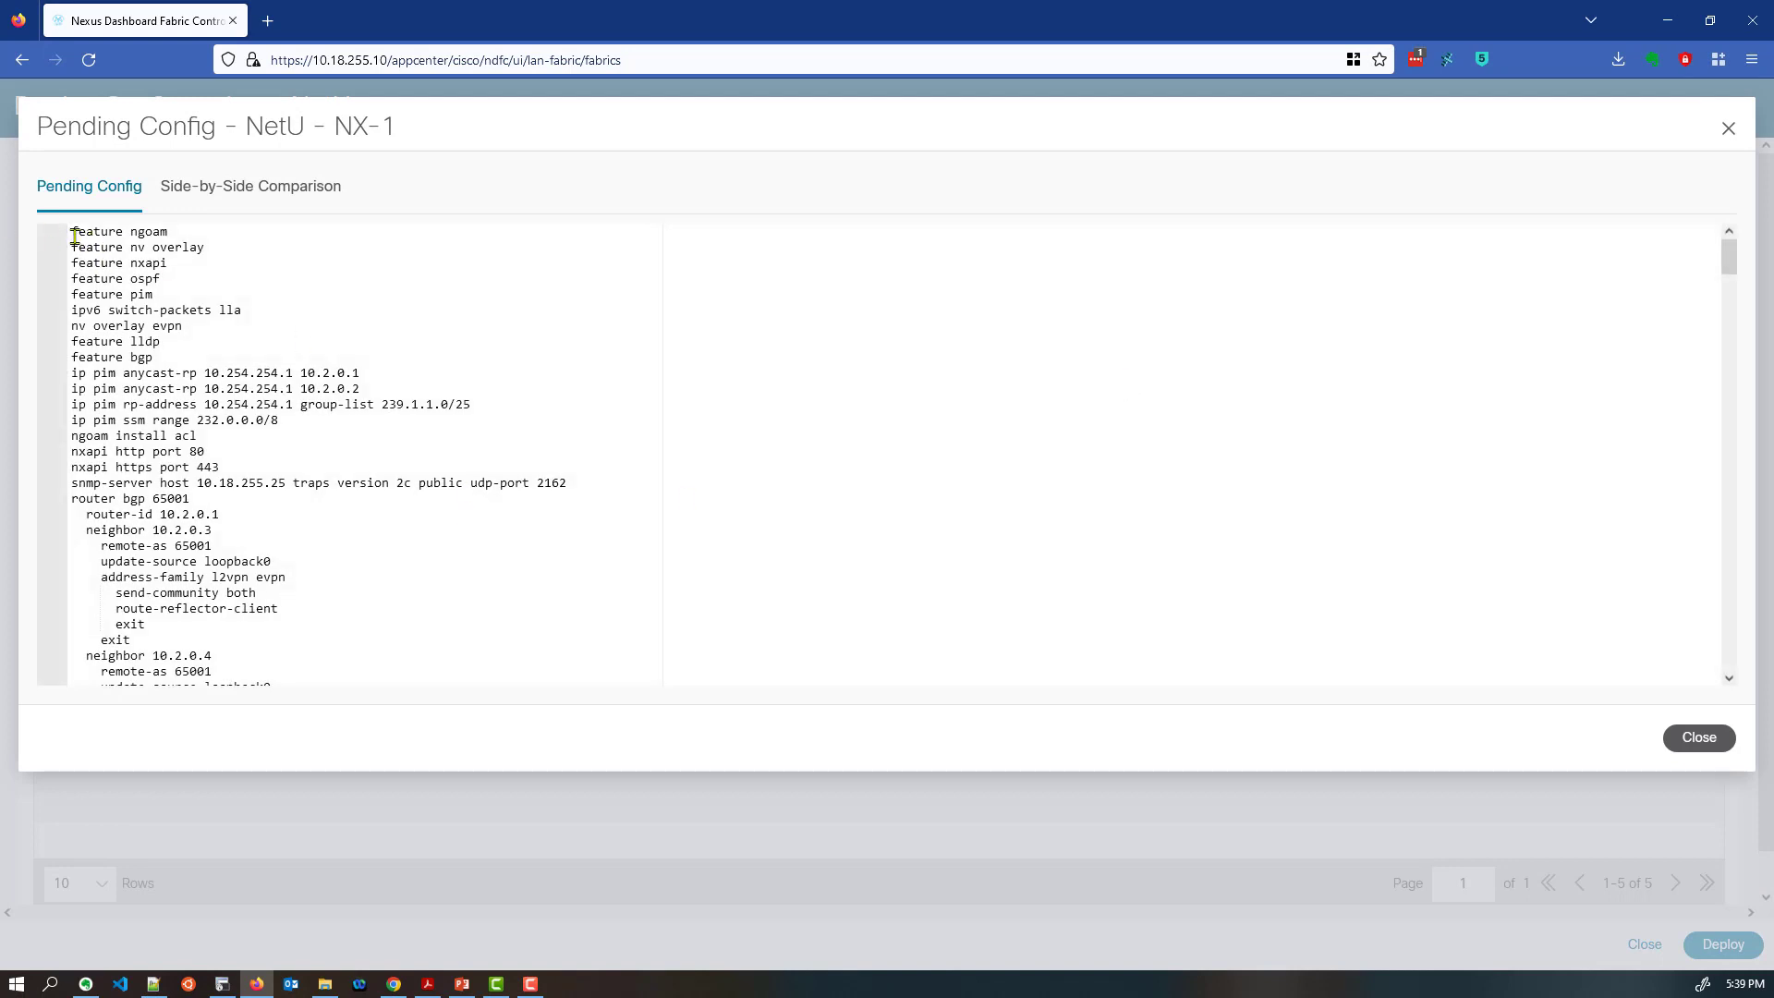
pyautogui.moveTo(74, 236); pyautogui.dragTo(531, 420)
pyautogui.scroll(-4, 536, 427)
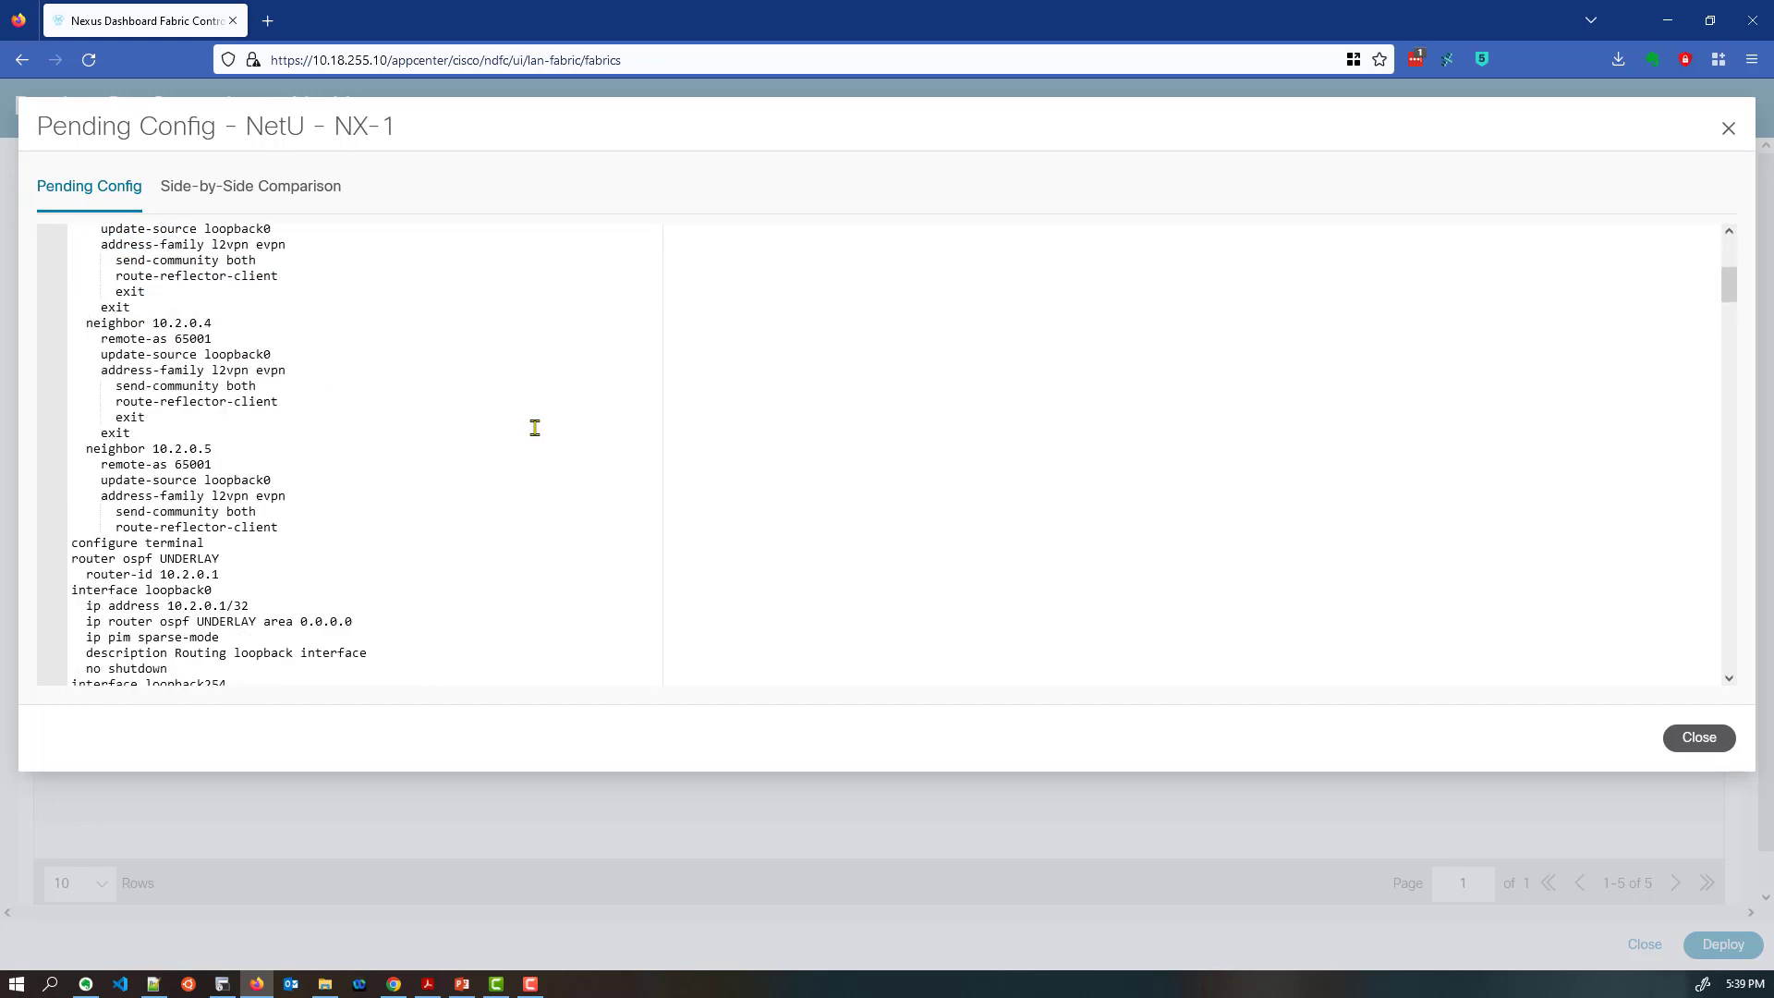
pyautogui.scroll(3, 535, 427)
pyautogui.moveTo(72, 387); pyautogui.dragTo(427, 622)
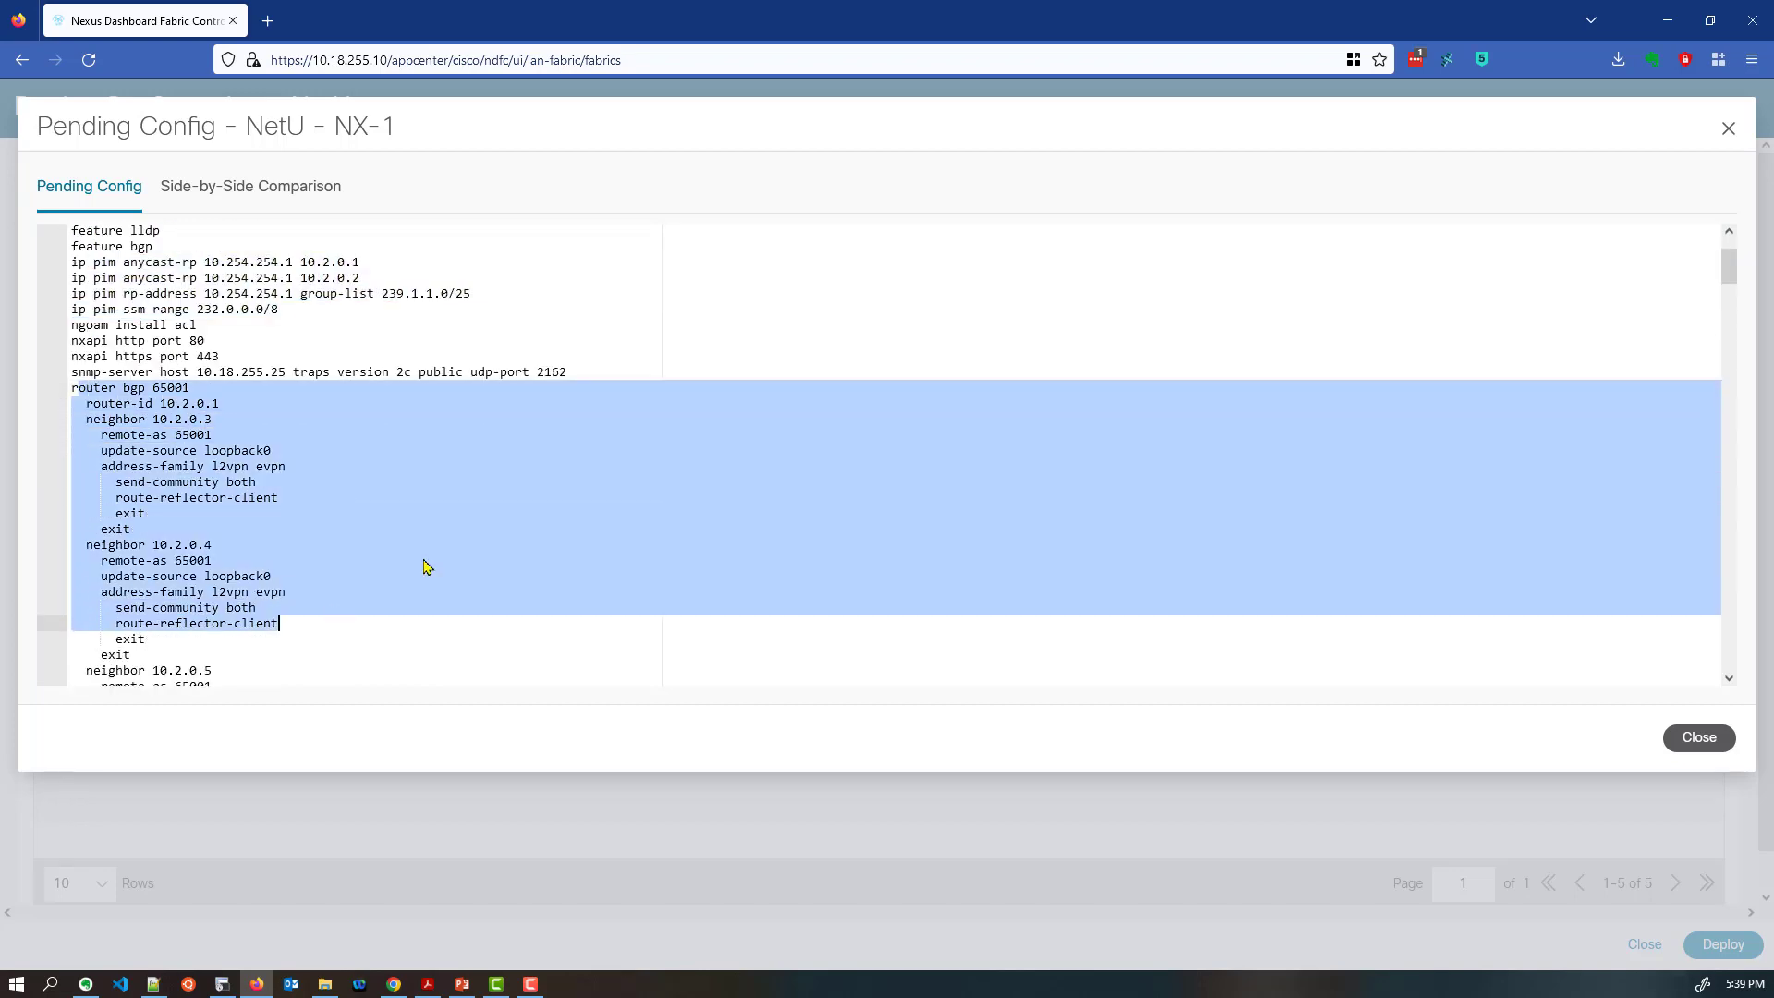
pyautogui.click(524, 323)
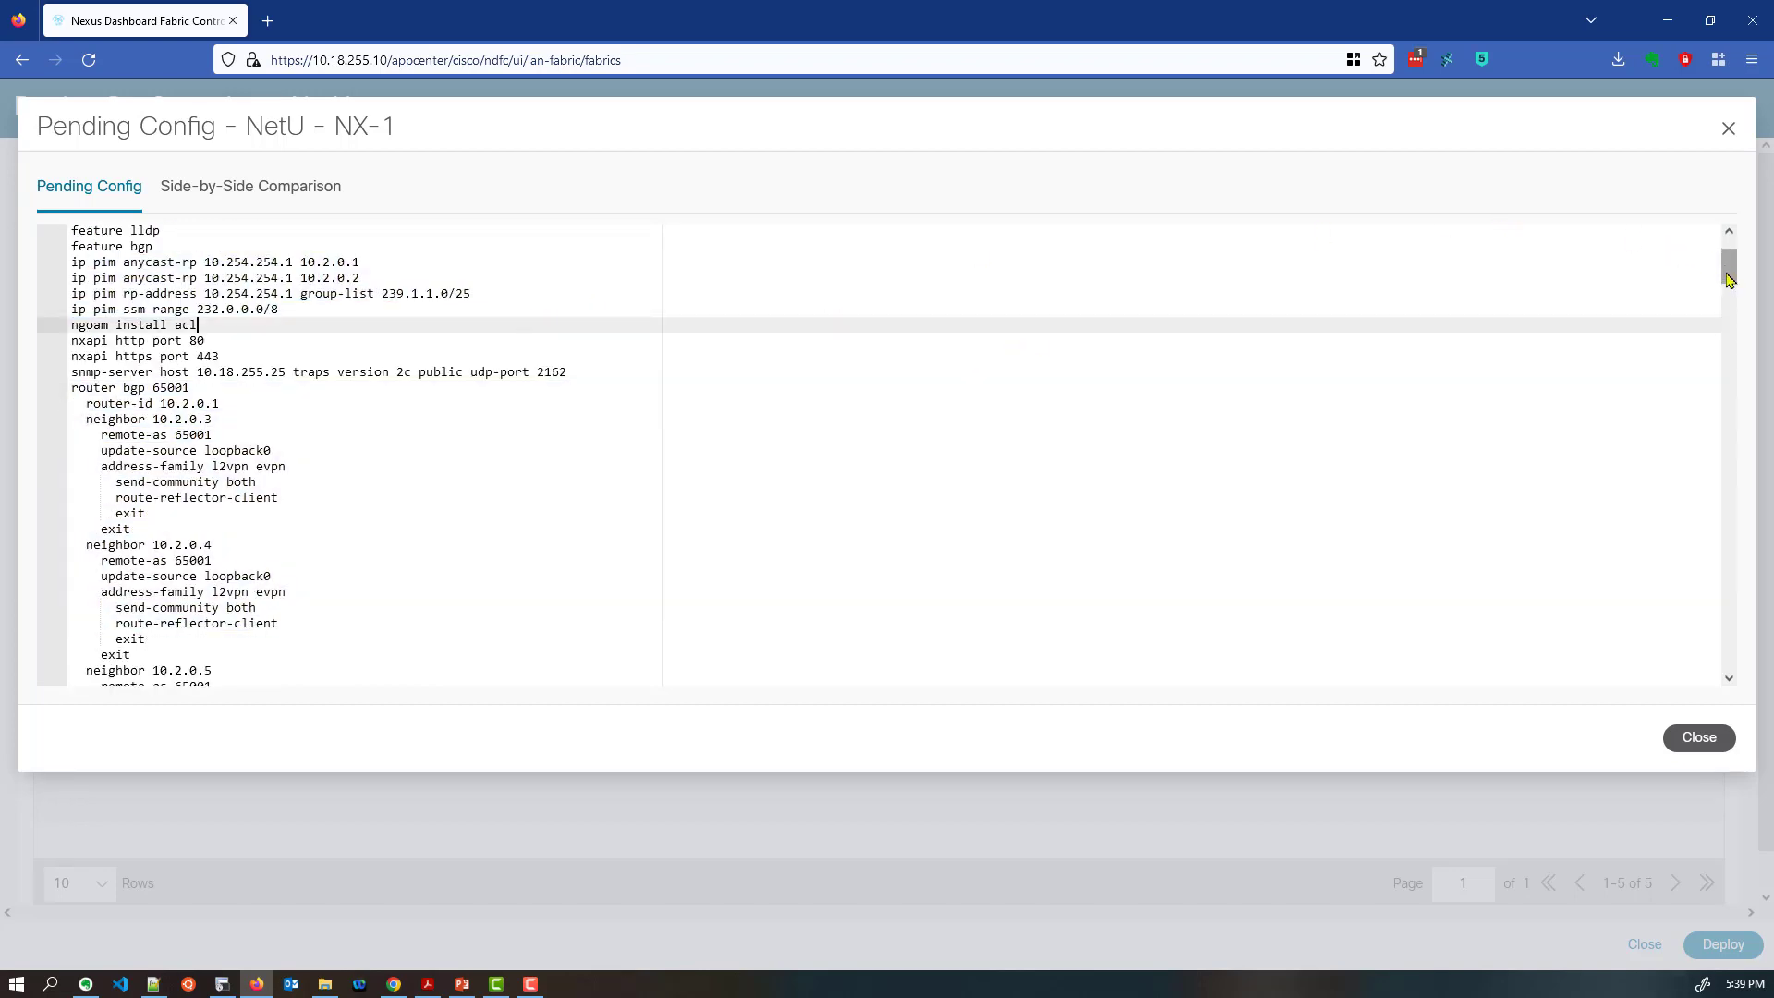
pyautogui.moveTo(1728, 270); pyautogui.dragTo(1727, 329)
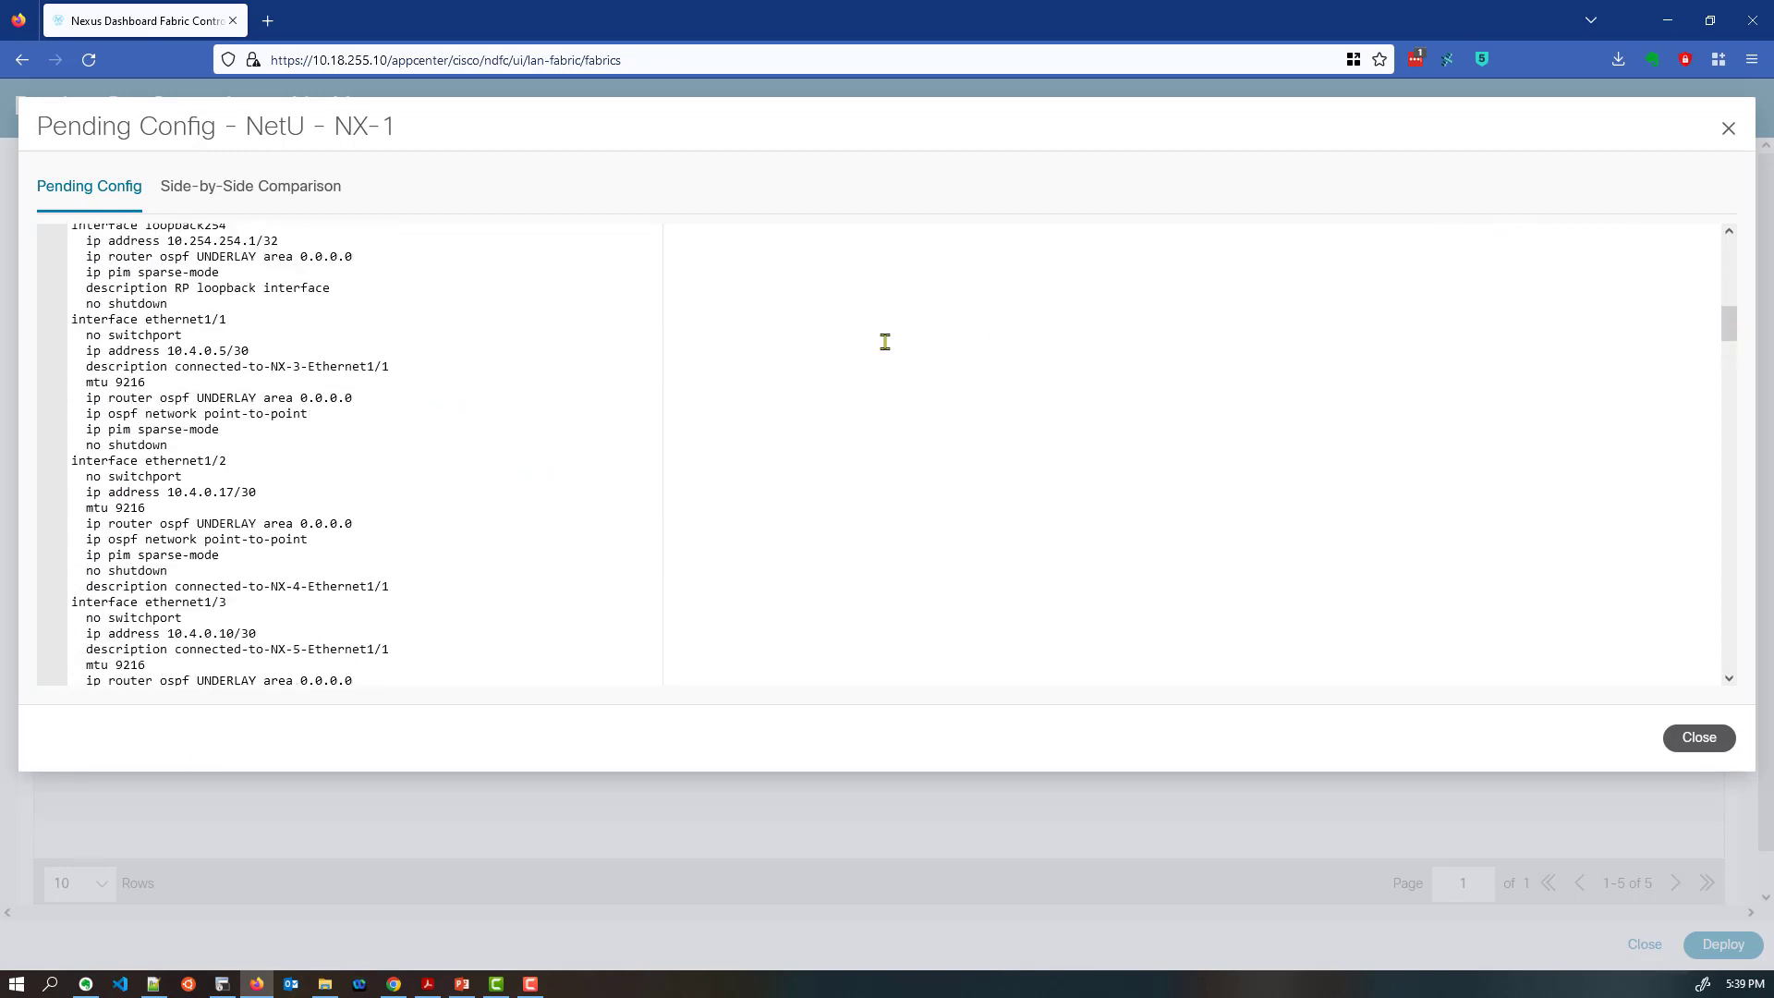
pyautogui.moveTo(87, 541); pyautogui.dragTo(338, 536)
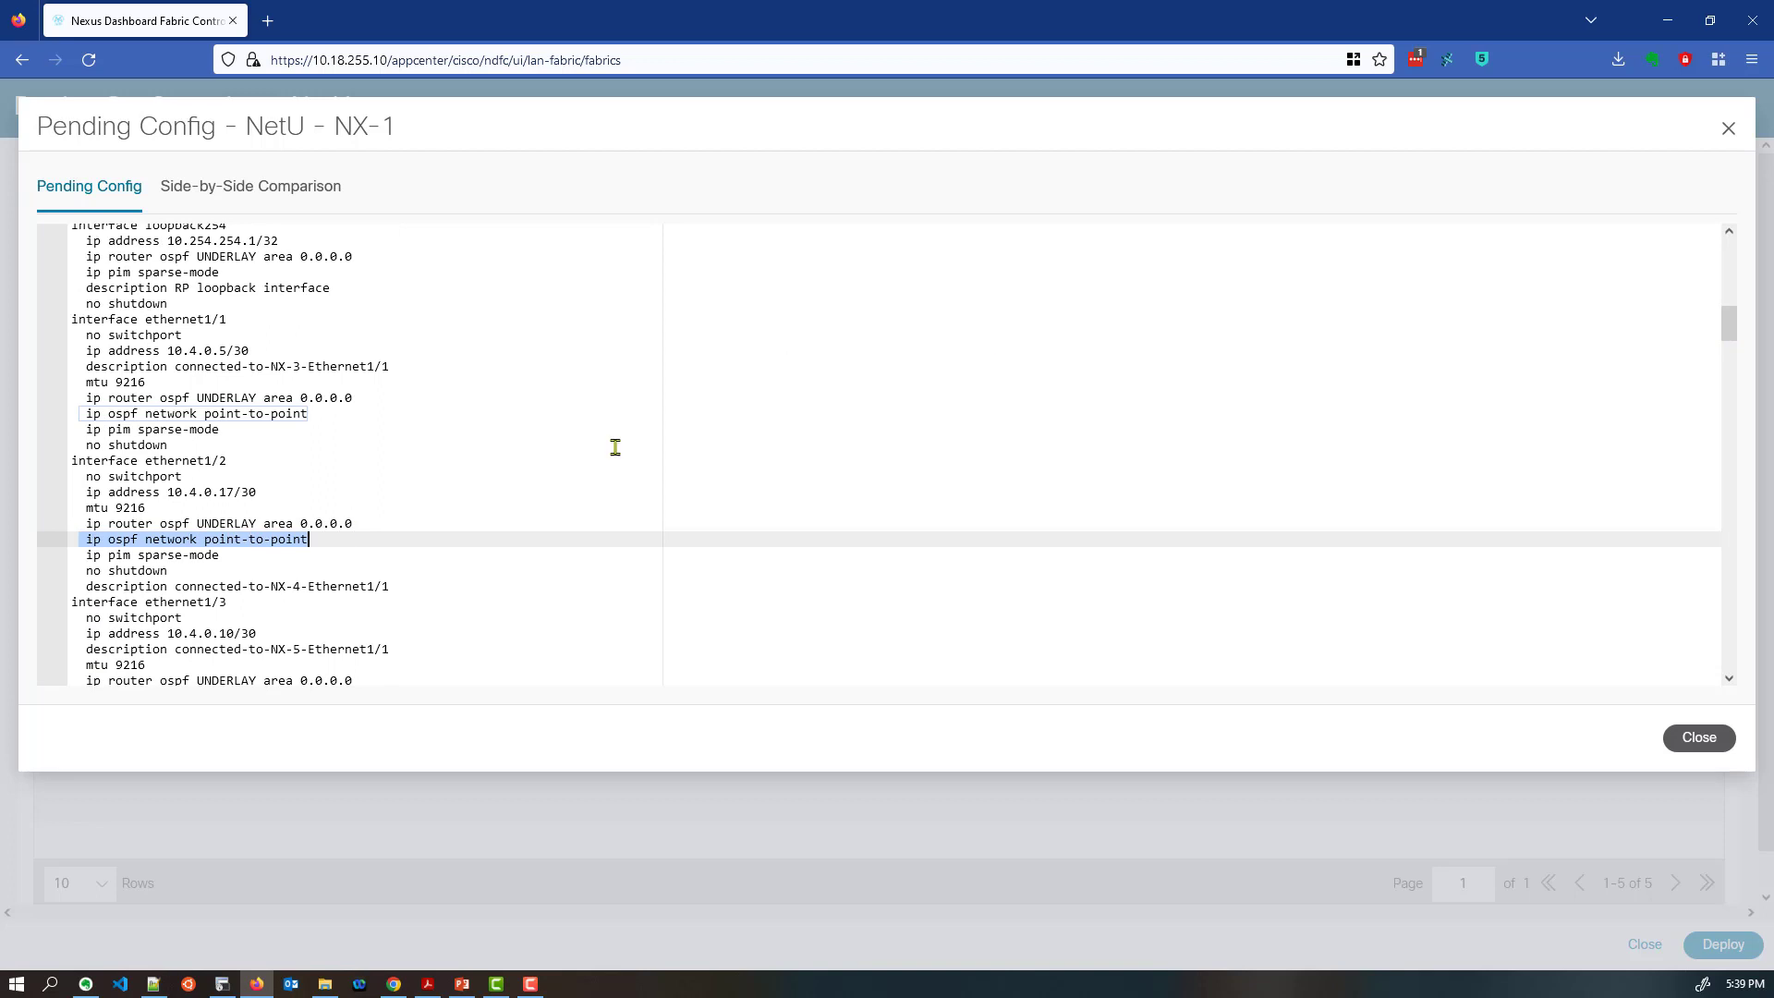
pyautogui.click(1728, 128)
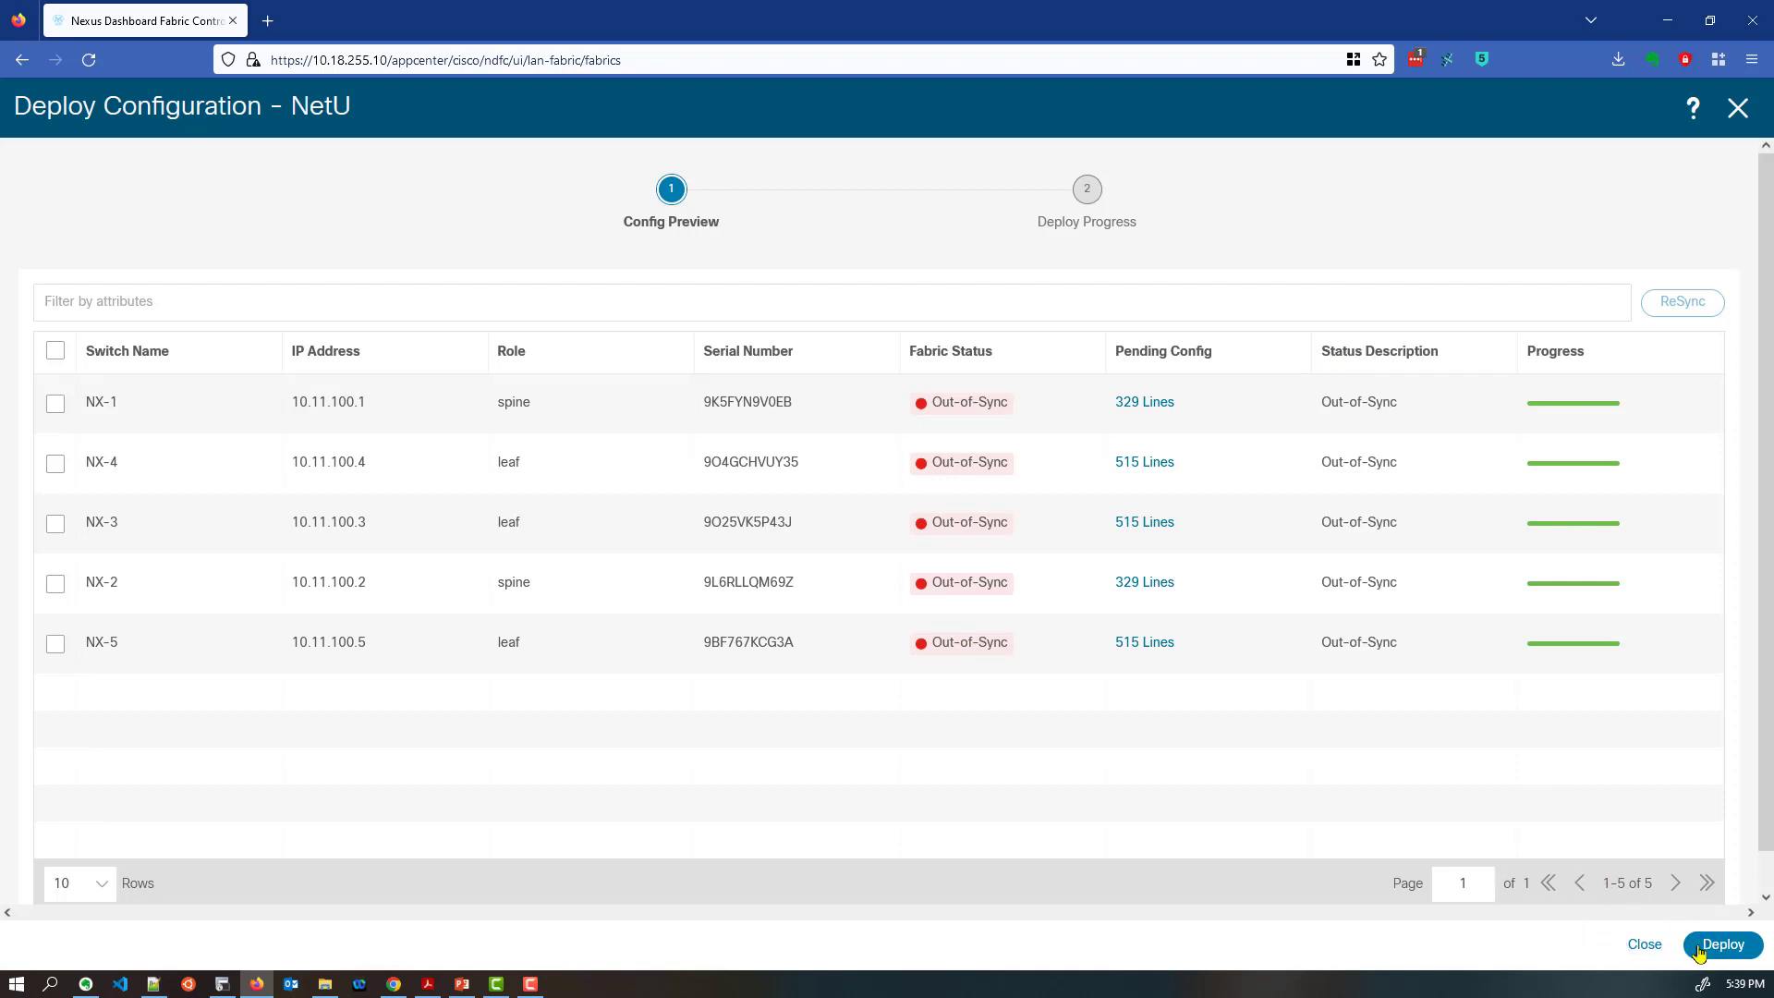
# Deploy the pending configuration to switches NX-1 through NX-5 and leave the deployment progress page
pyautogui.click(1728, 949)
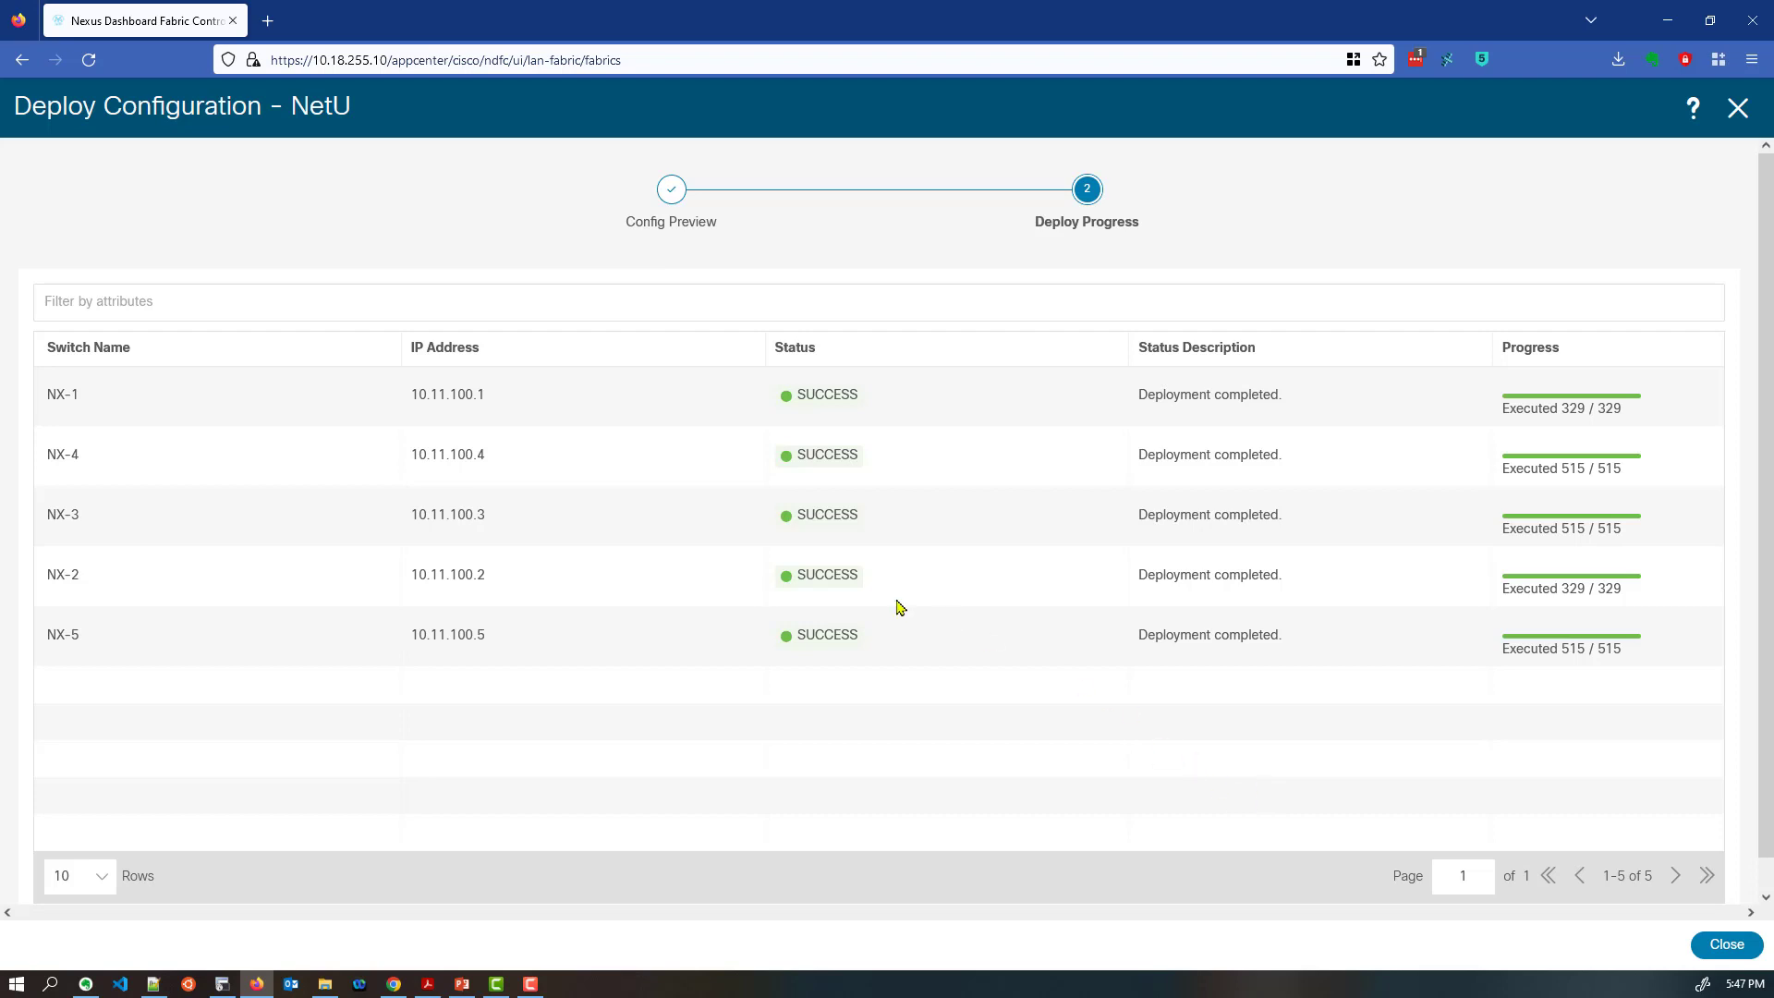
pyautogui.click(1735, 945)
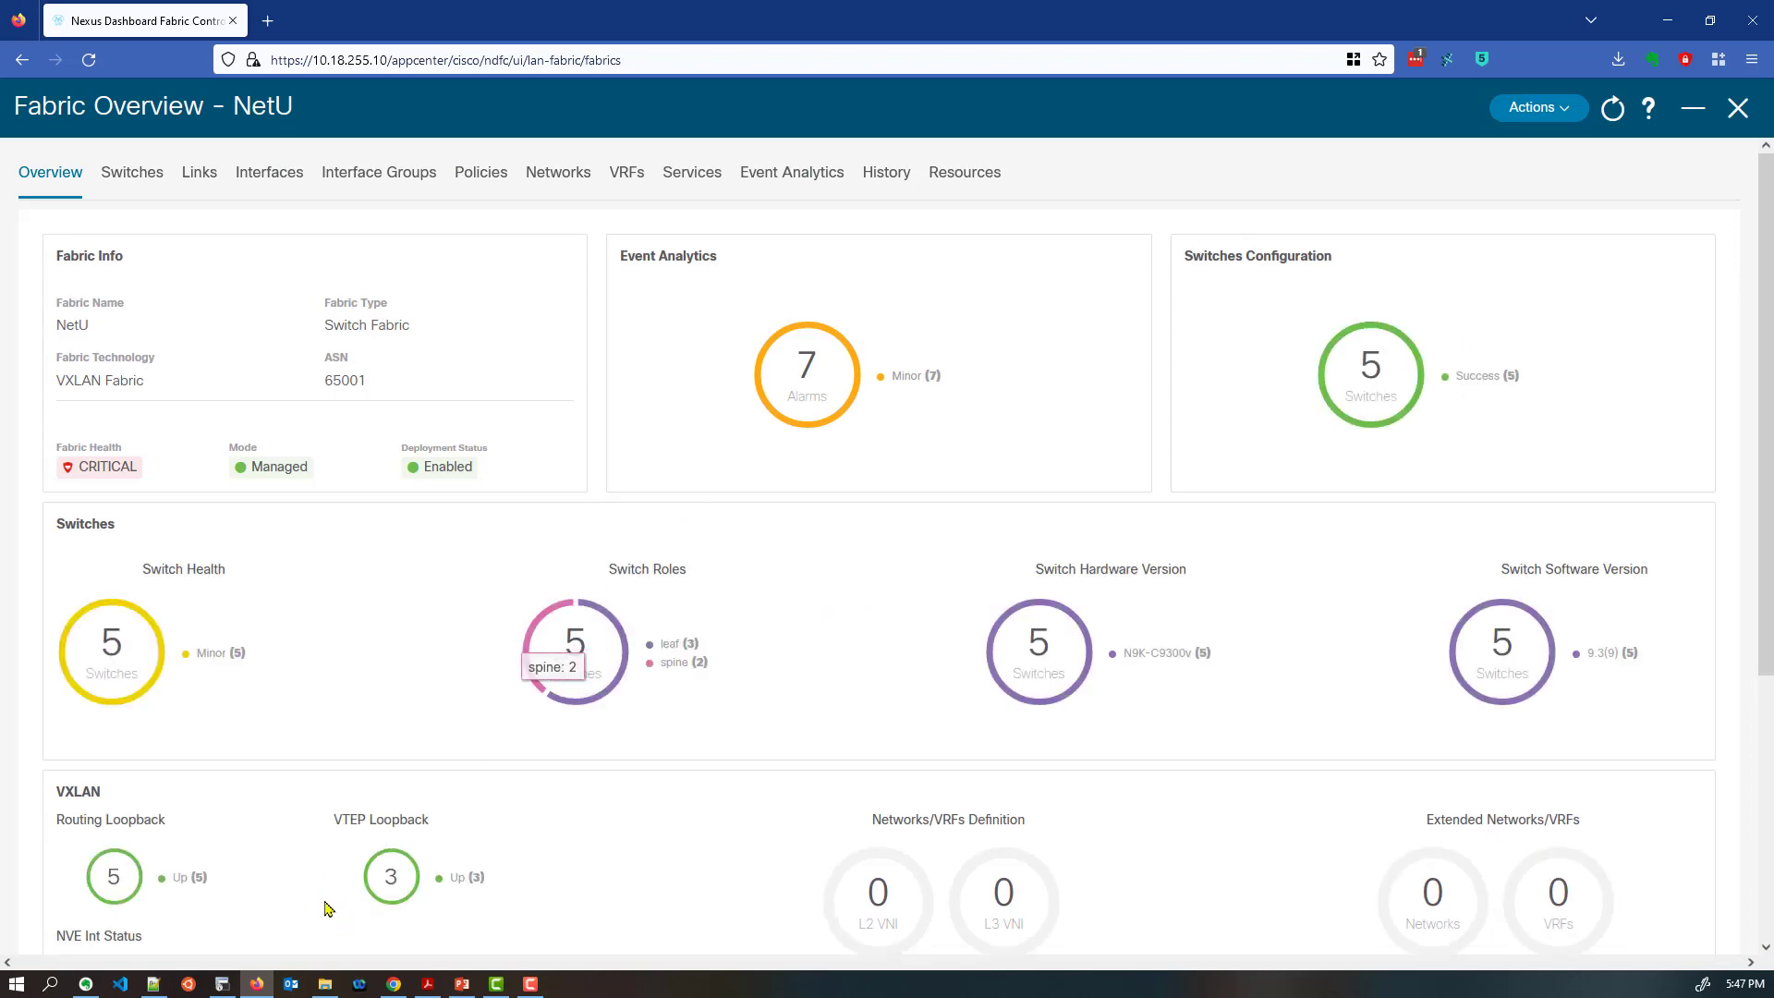
# Switch to the NX-1 terminal session beside the network diagram and list its OSPF neighbors with "sh ip ospf nei"
pyautogui.click(227, 985)
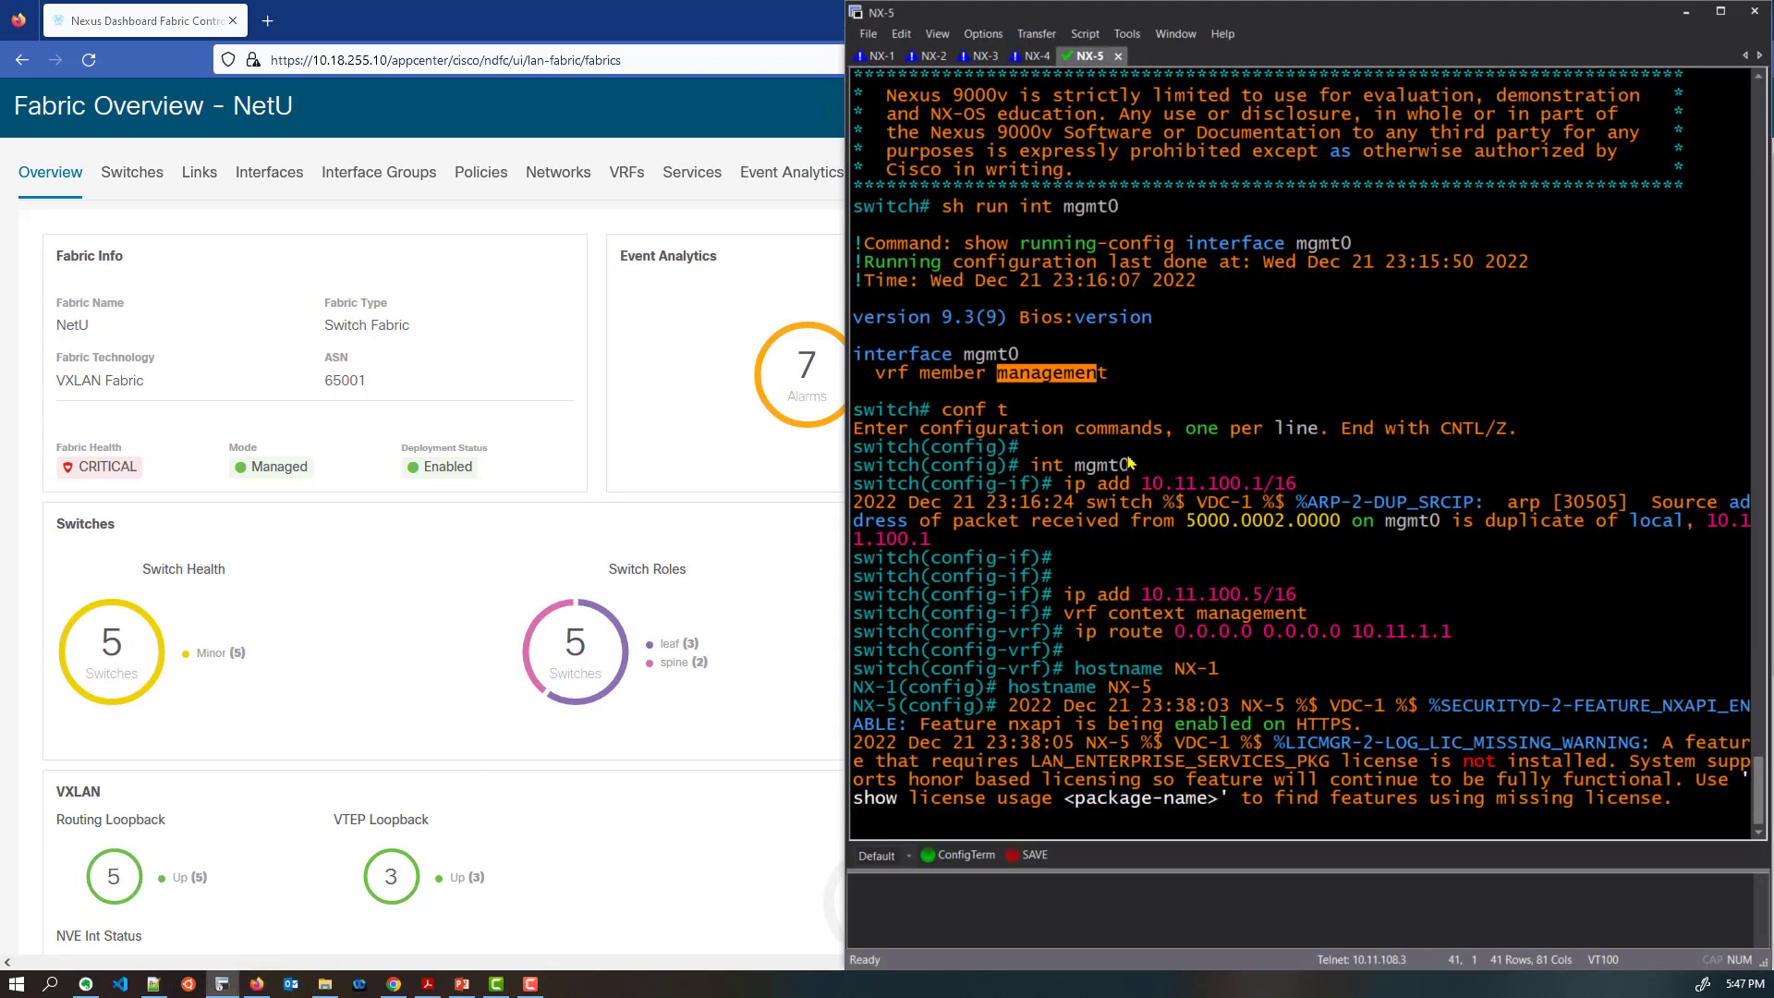
pyautogui.click(882, 59)
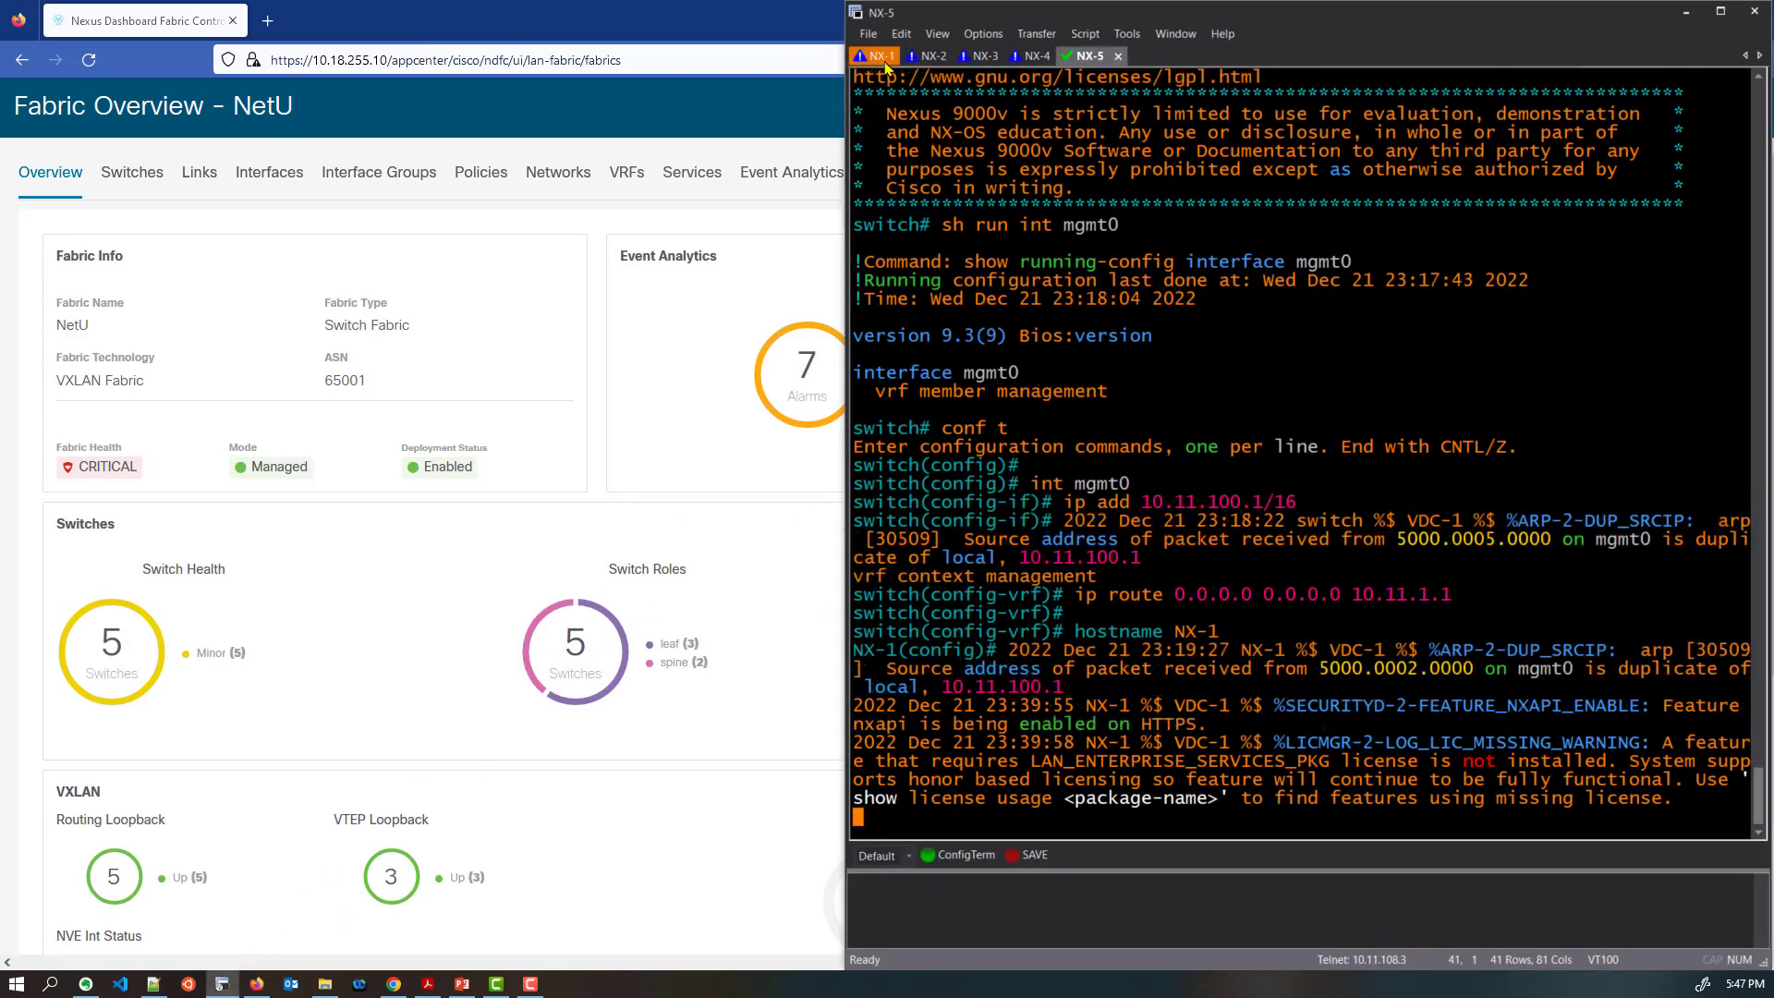
pyautogui.click(817, 45)
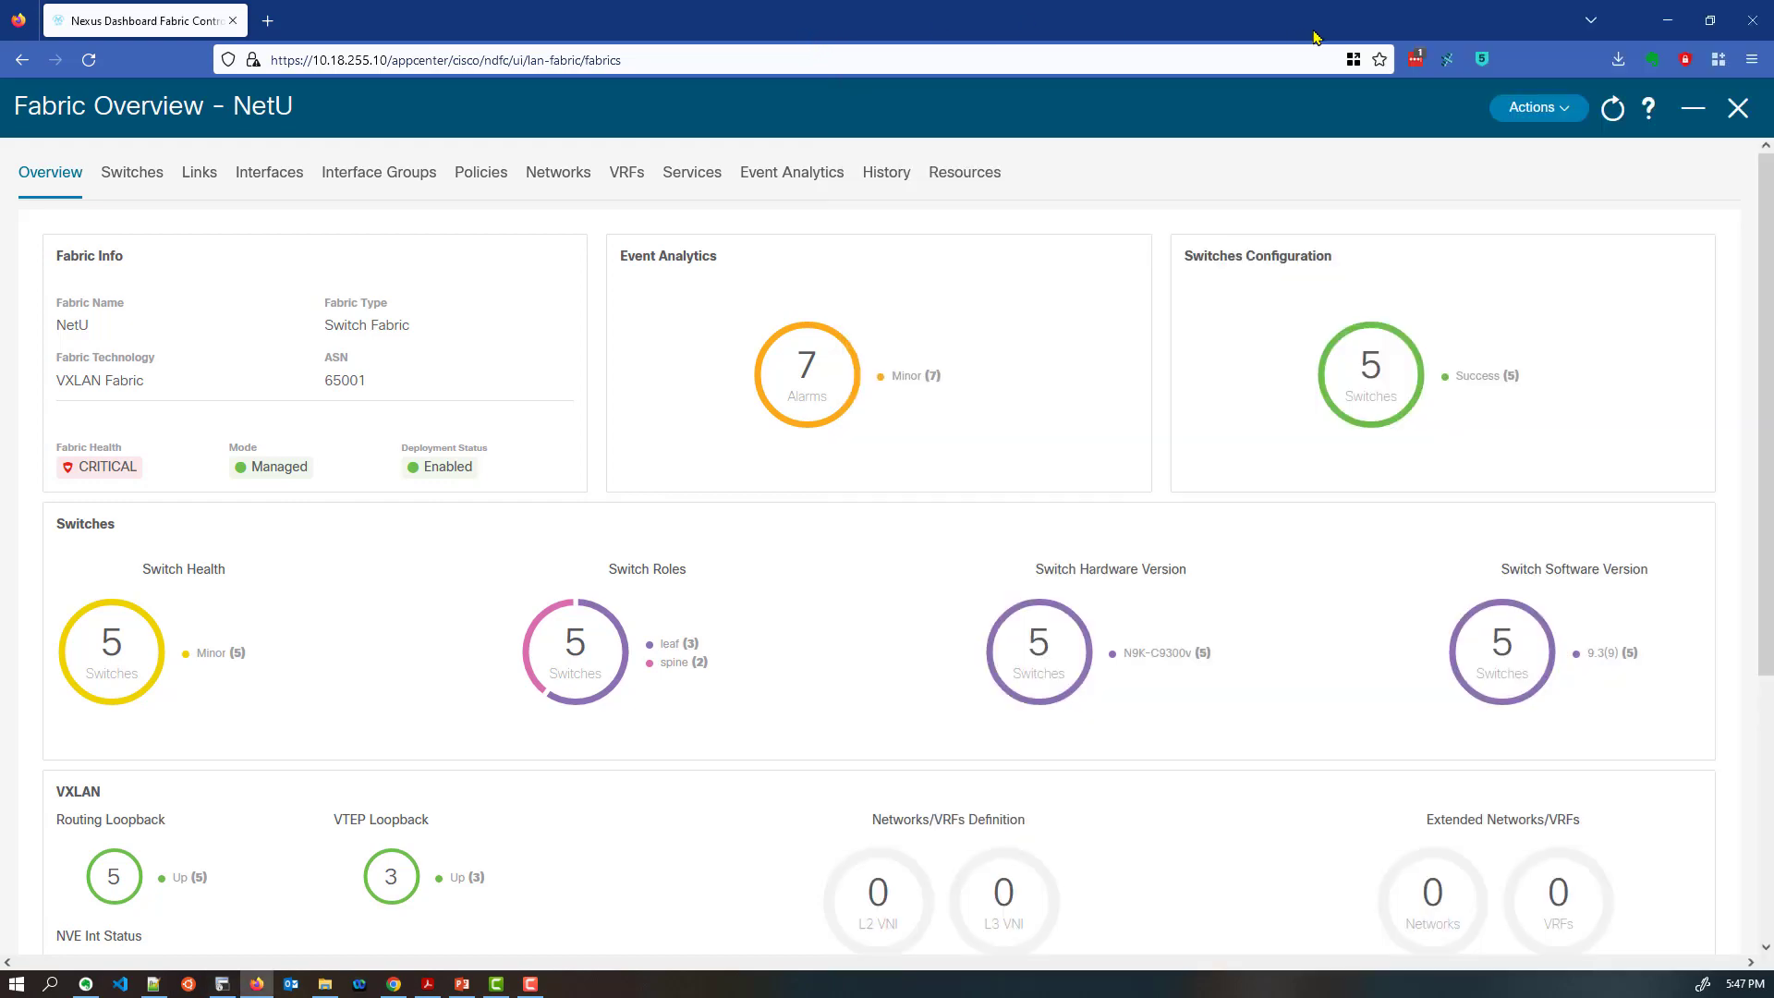
pyautogui.click(1659, 23)
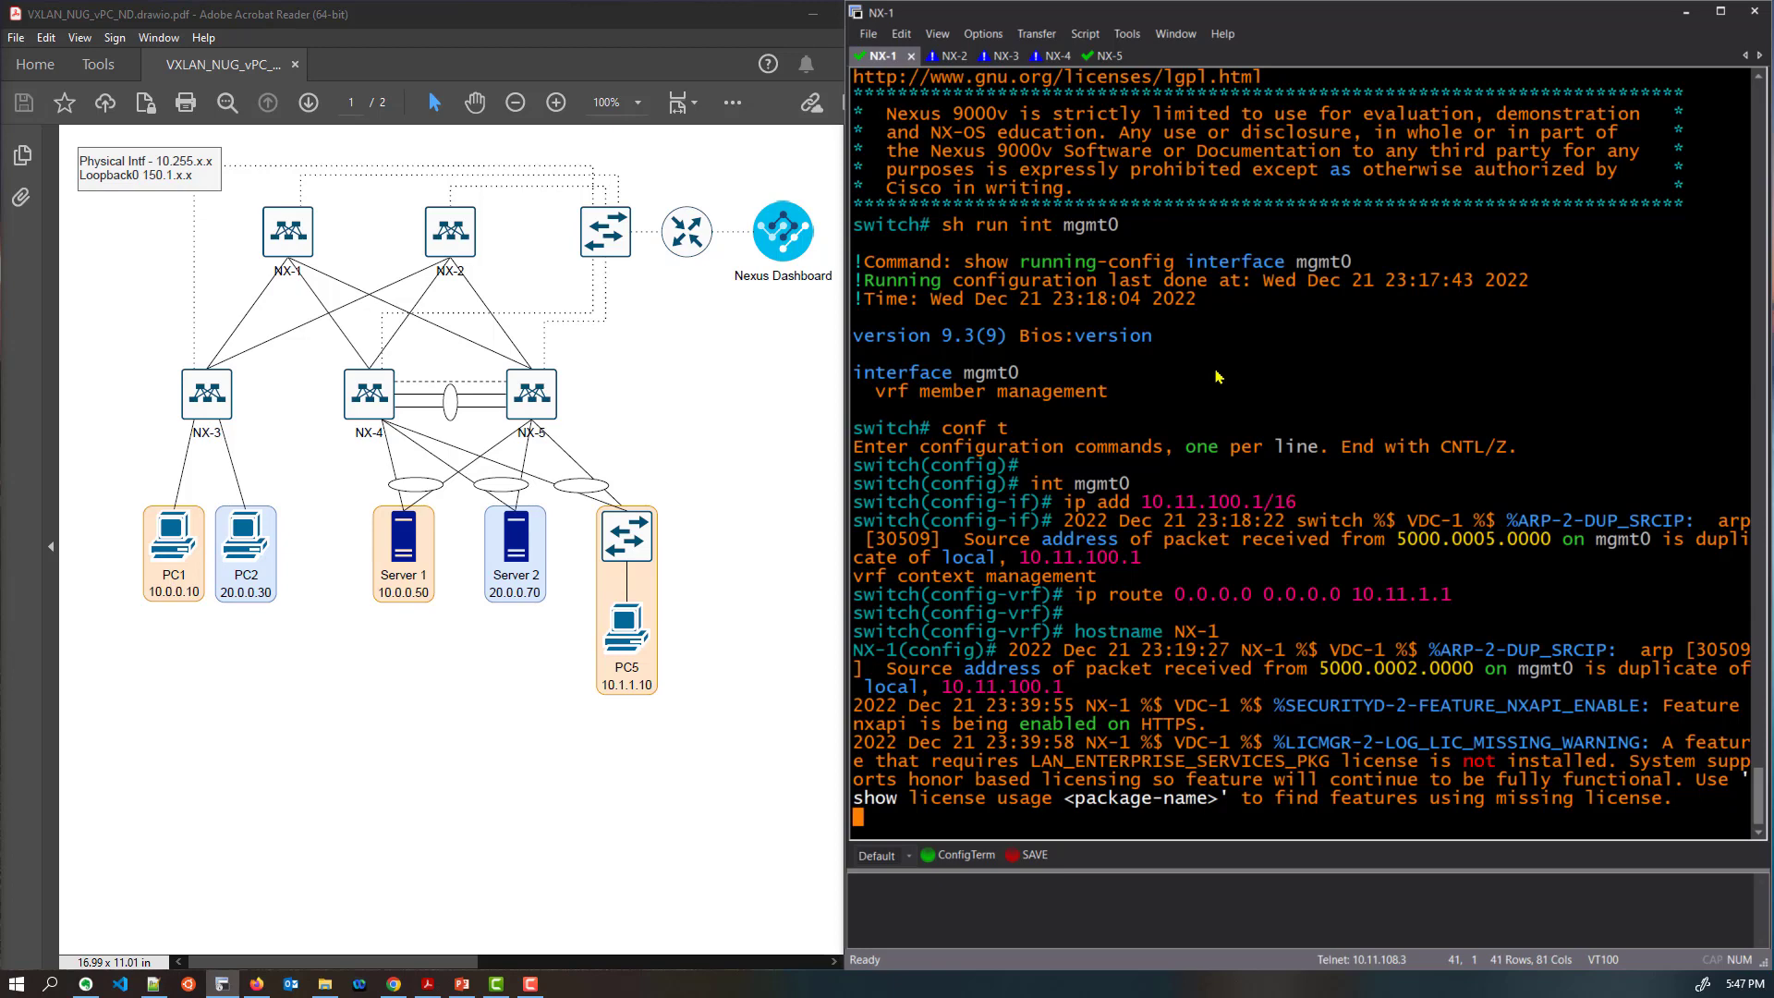
pyautogui.press('Return')
pyautogui.press('Return')
pyautogui.write('sh ip o')
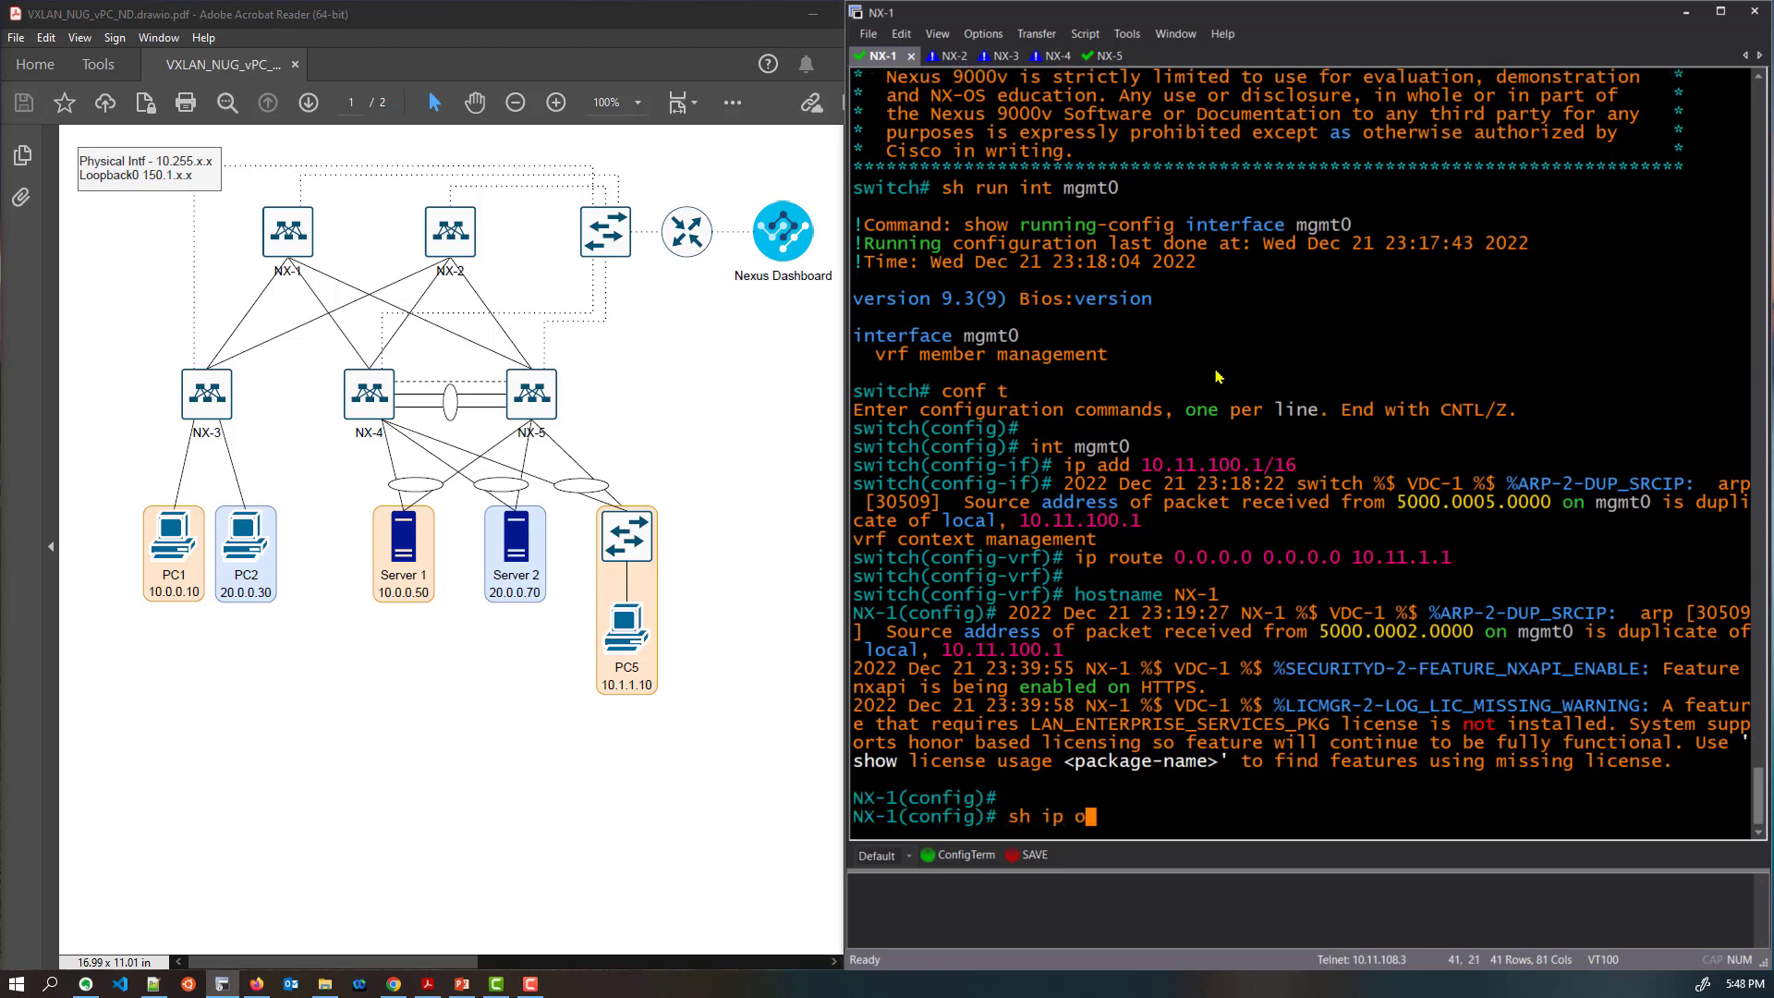
pyautogui.write('spf nei')
pyautogui.press('Return')
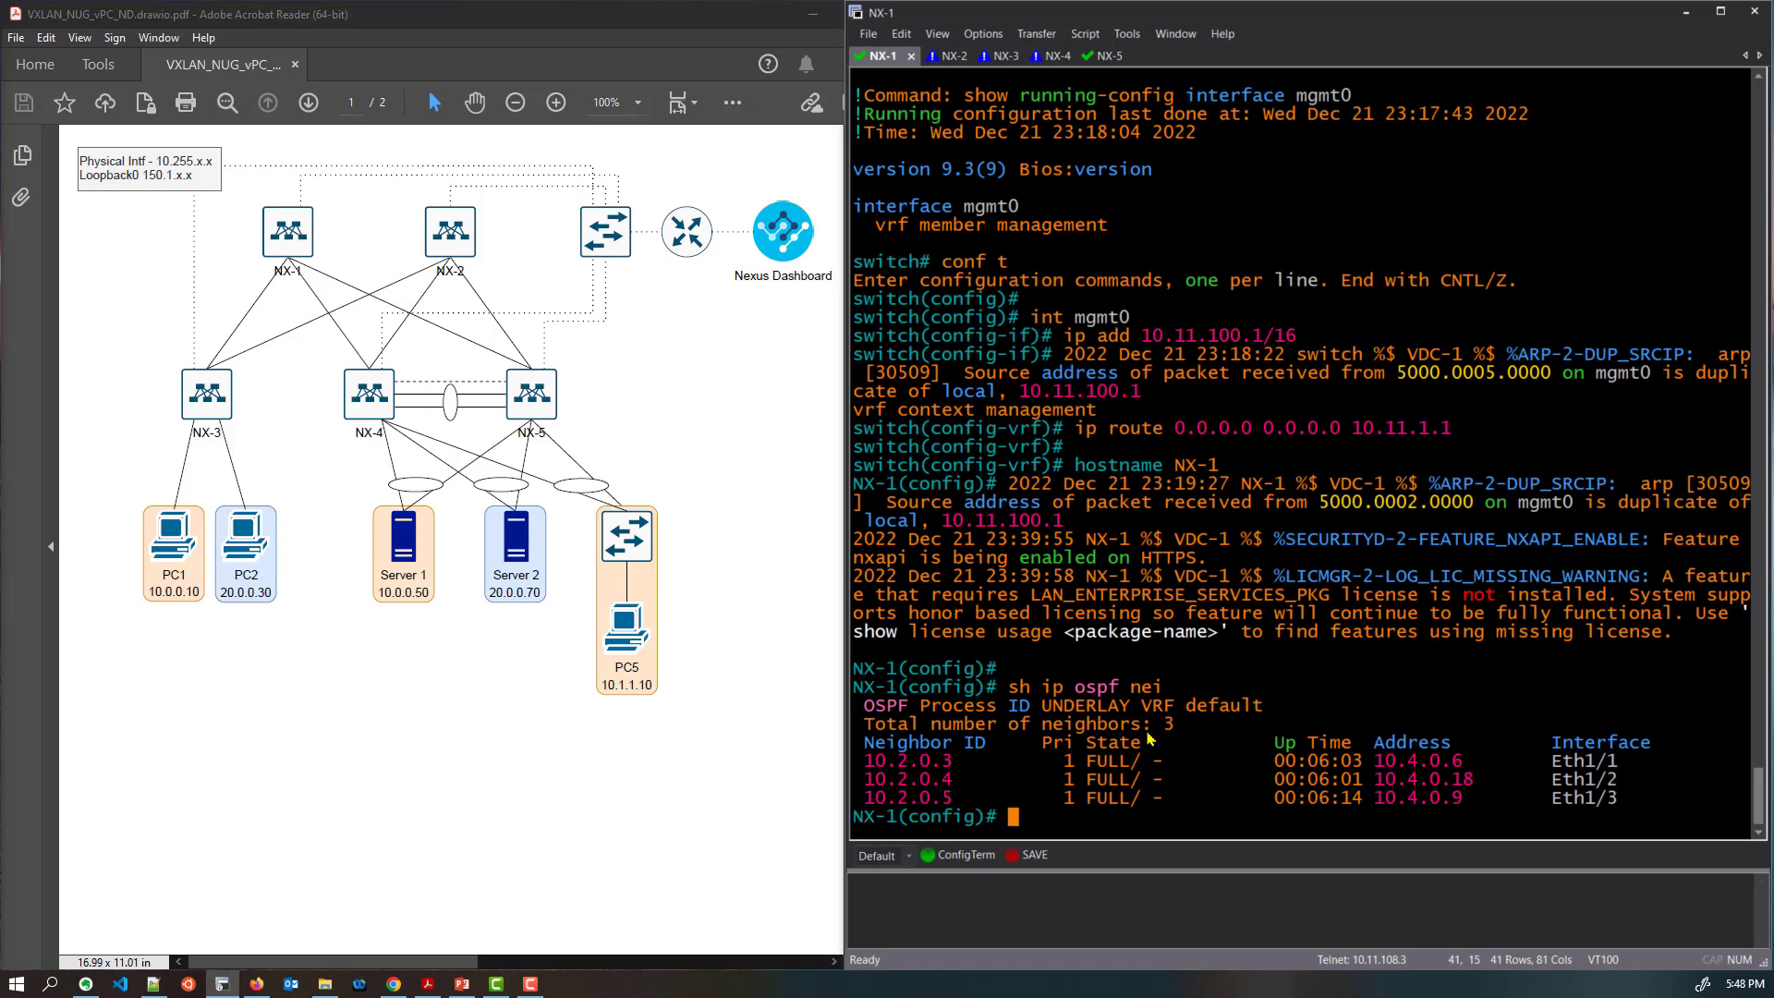
# Show the rendezvous-point lines of NX-1's running configuration with "sh run | i rp"
pyautogui.write('sh run ')
pyautogui.write('| o')
pyautogui.write('i rp')
pyautogui.press('Return')
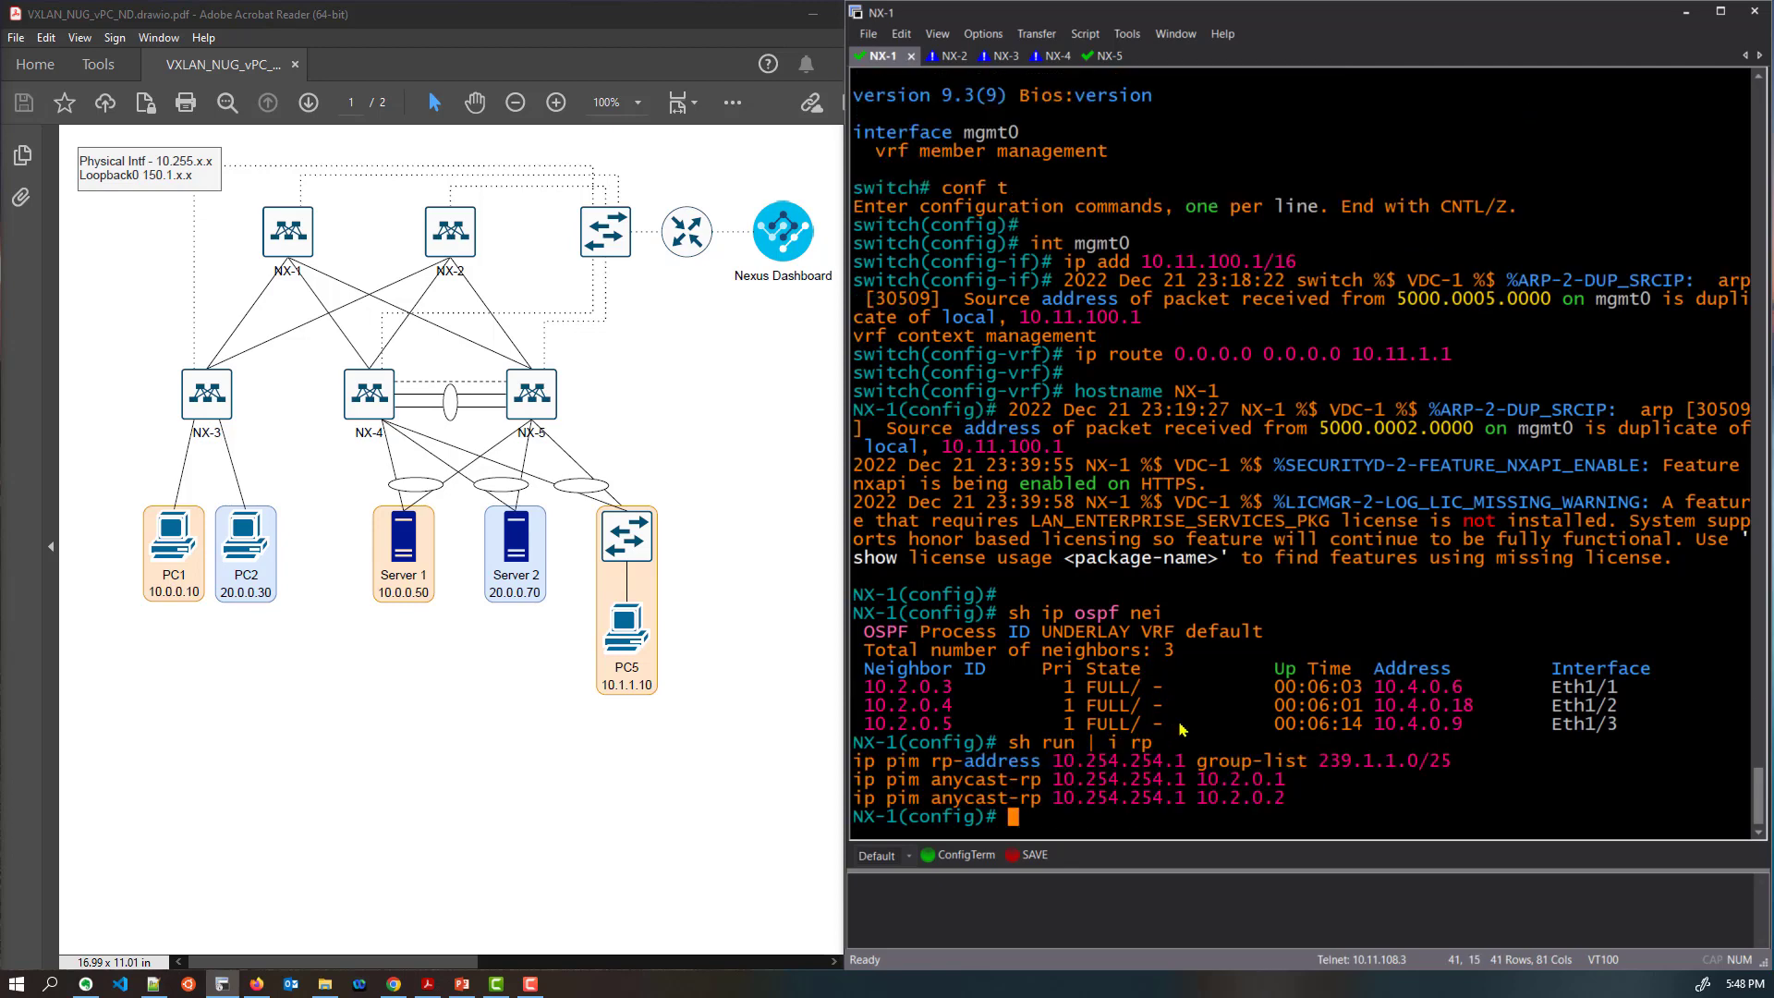
# Show NX-1's BGP configuration with "sh run bgp" and review the complete output
pyautogui.write('sh run bgp')
pyautogui.press('Return')
pyautogui.press('space')
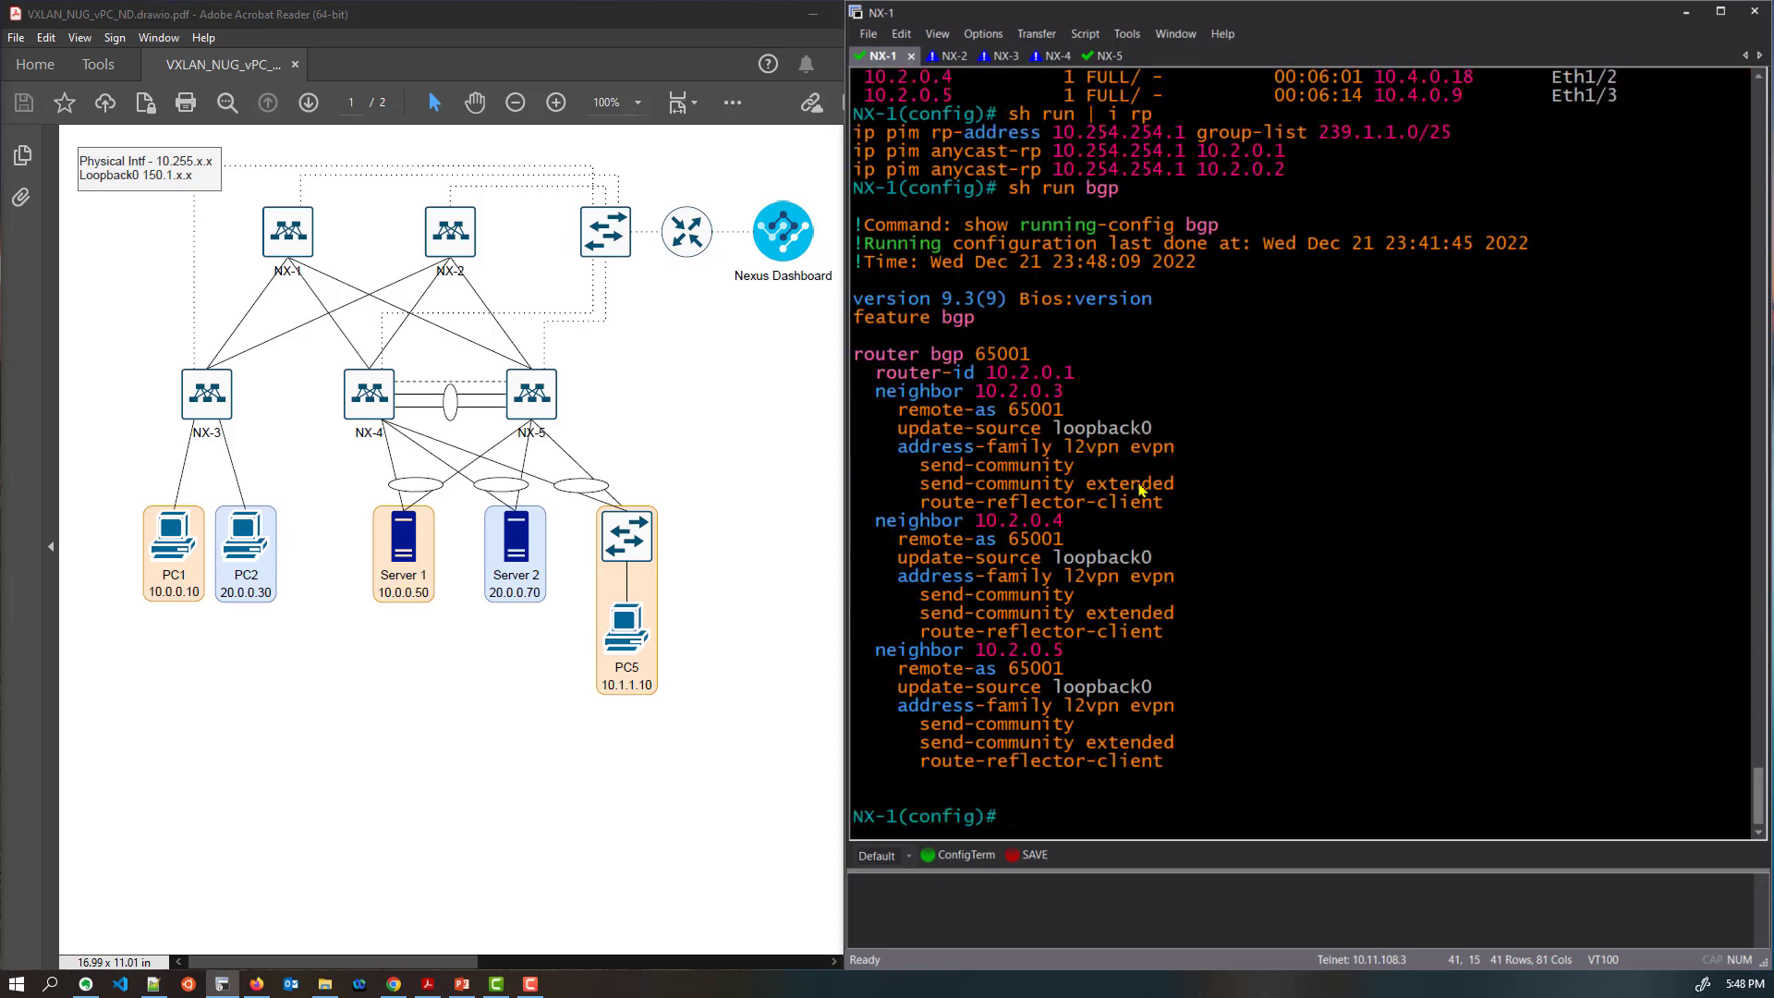
pyautogui.scroll(6, 1142, 490)
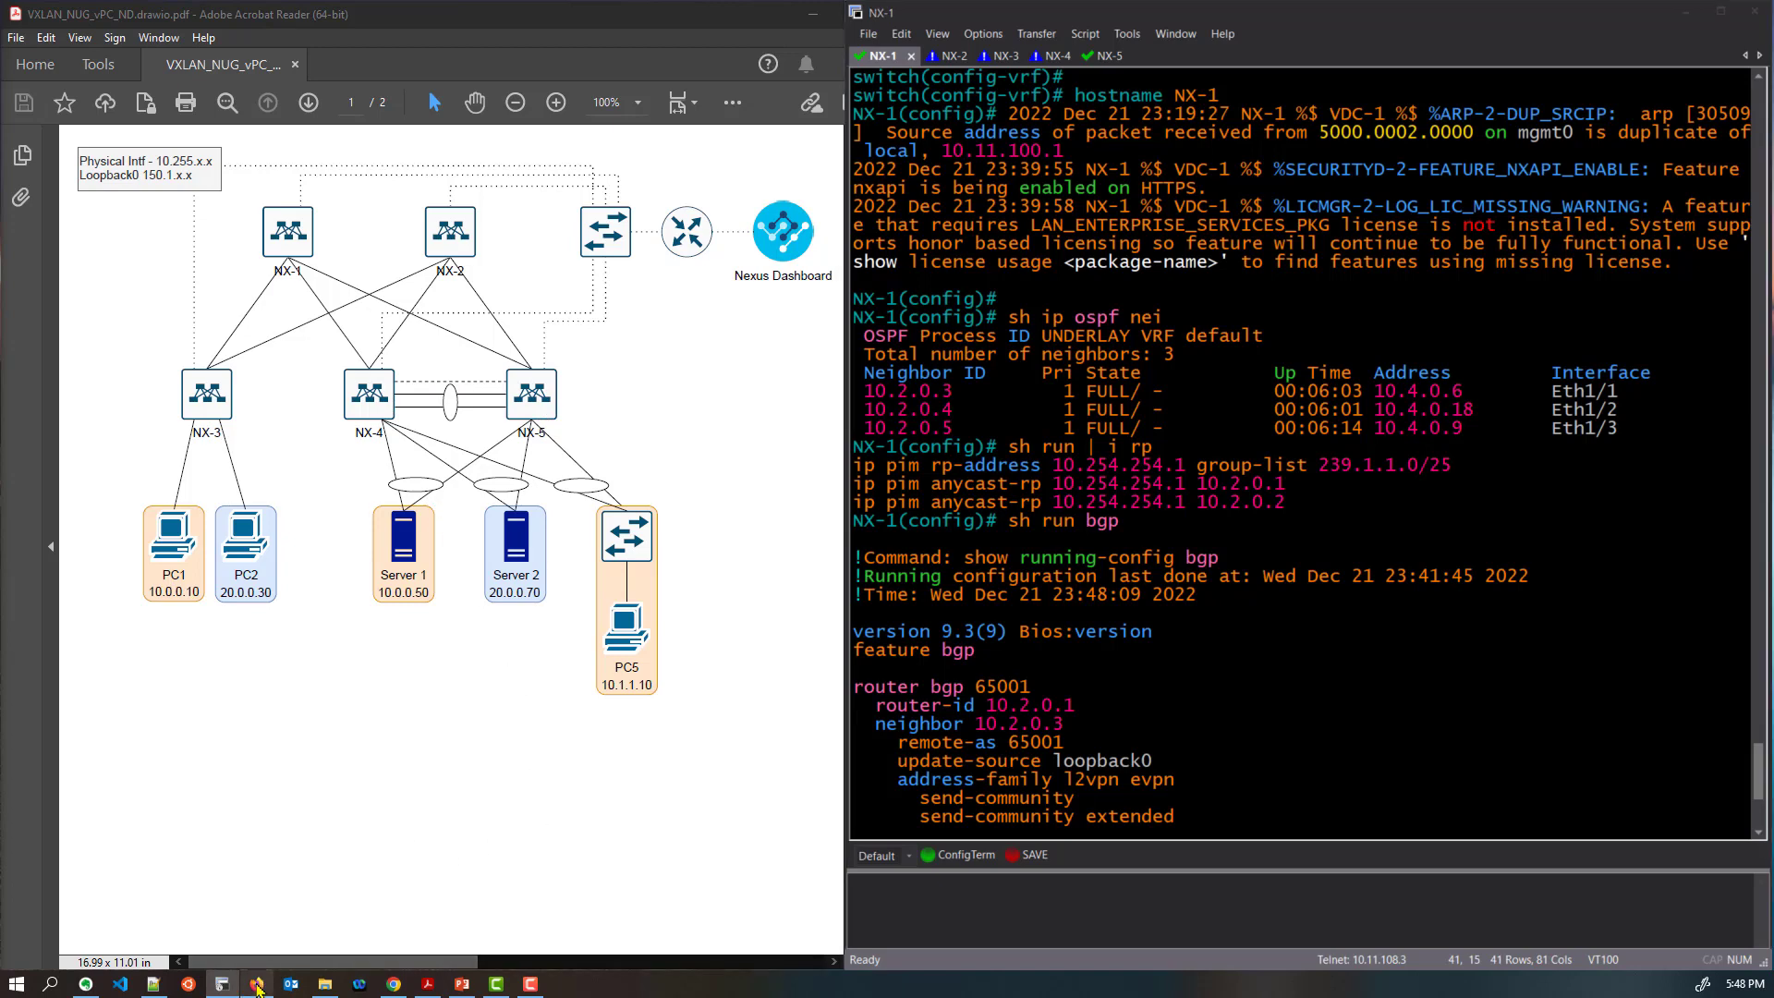
# Switch back to the Fabric Controller in the browser, close the NetU overview and open the topology view
pyautogui.click(257, 983)
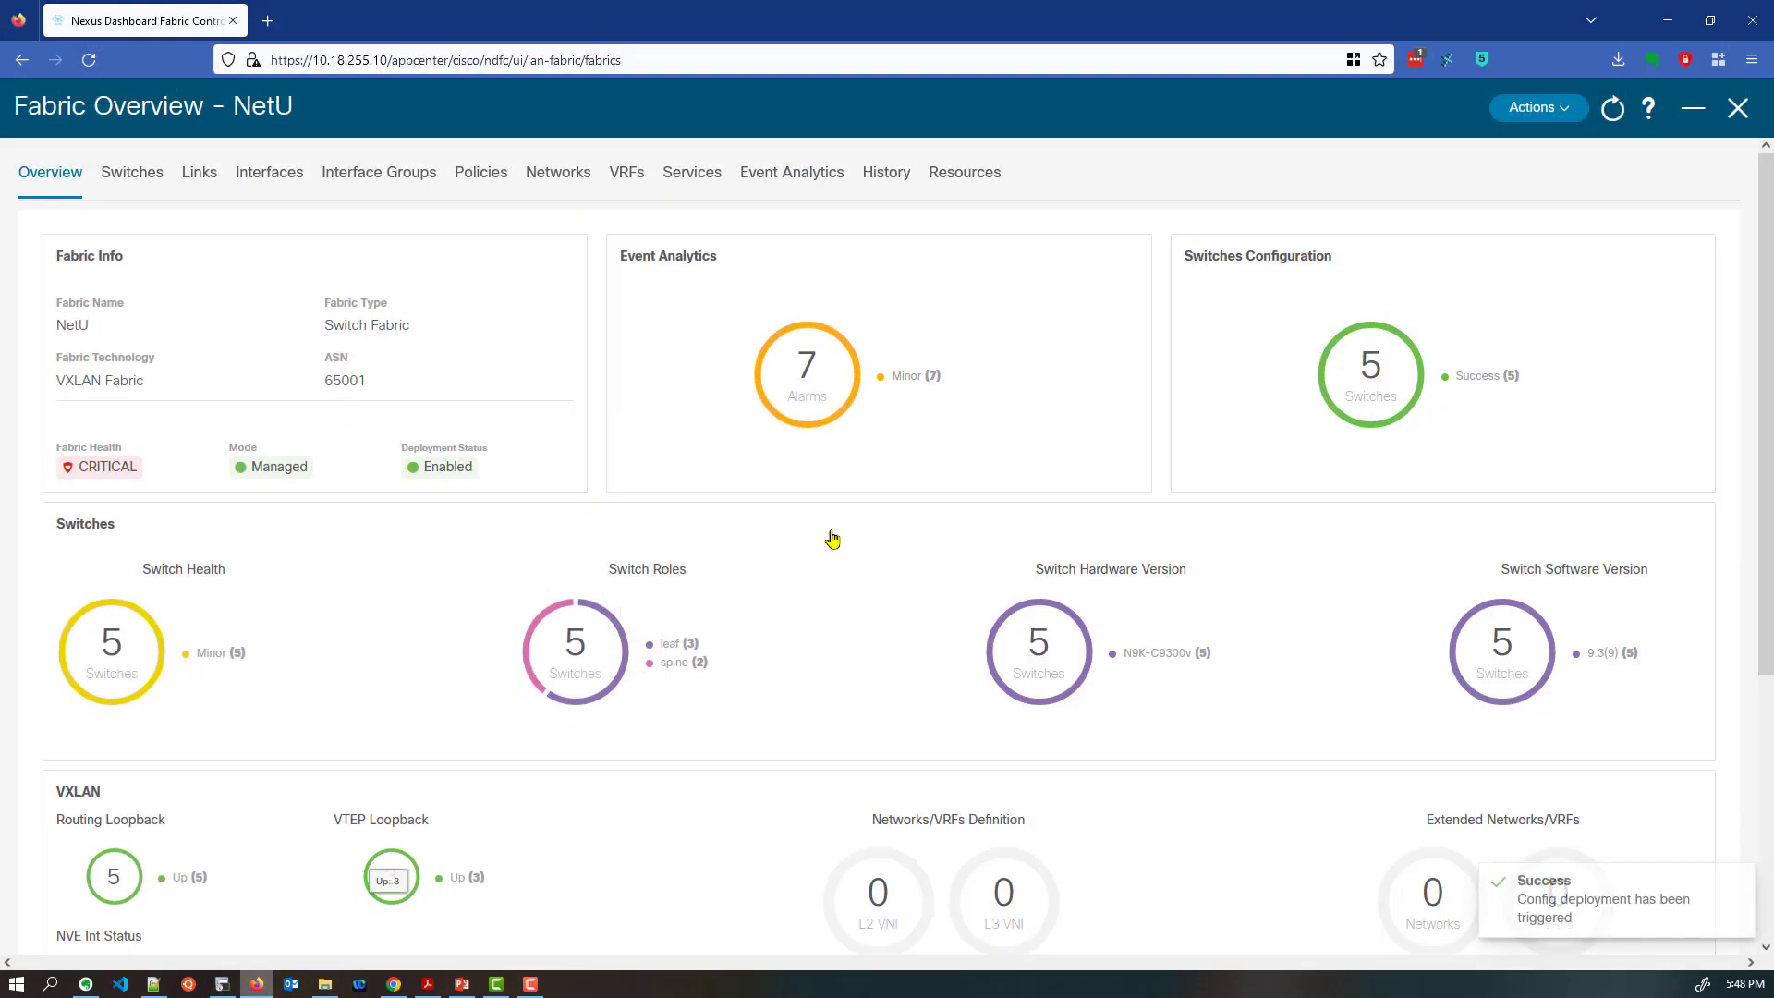
pyautogui.click(1738, 109)
pyautogui.click(94, 240)
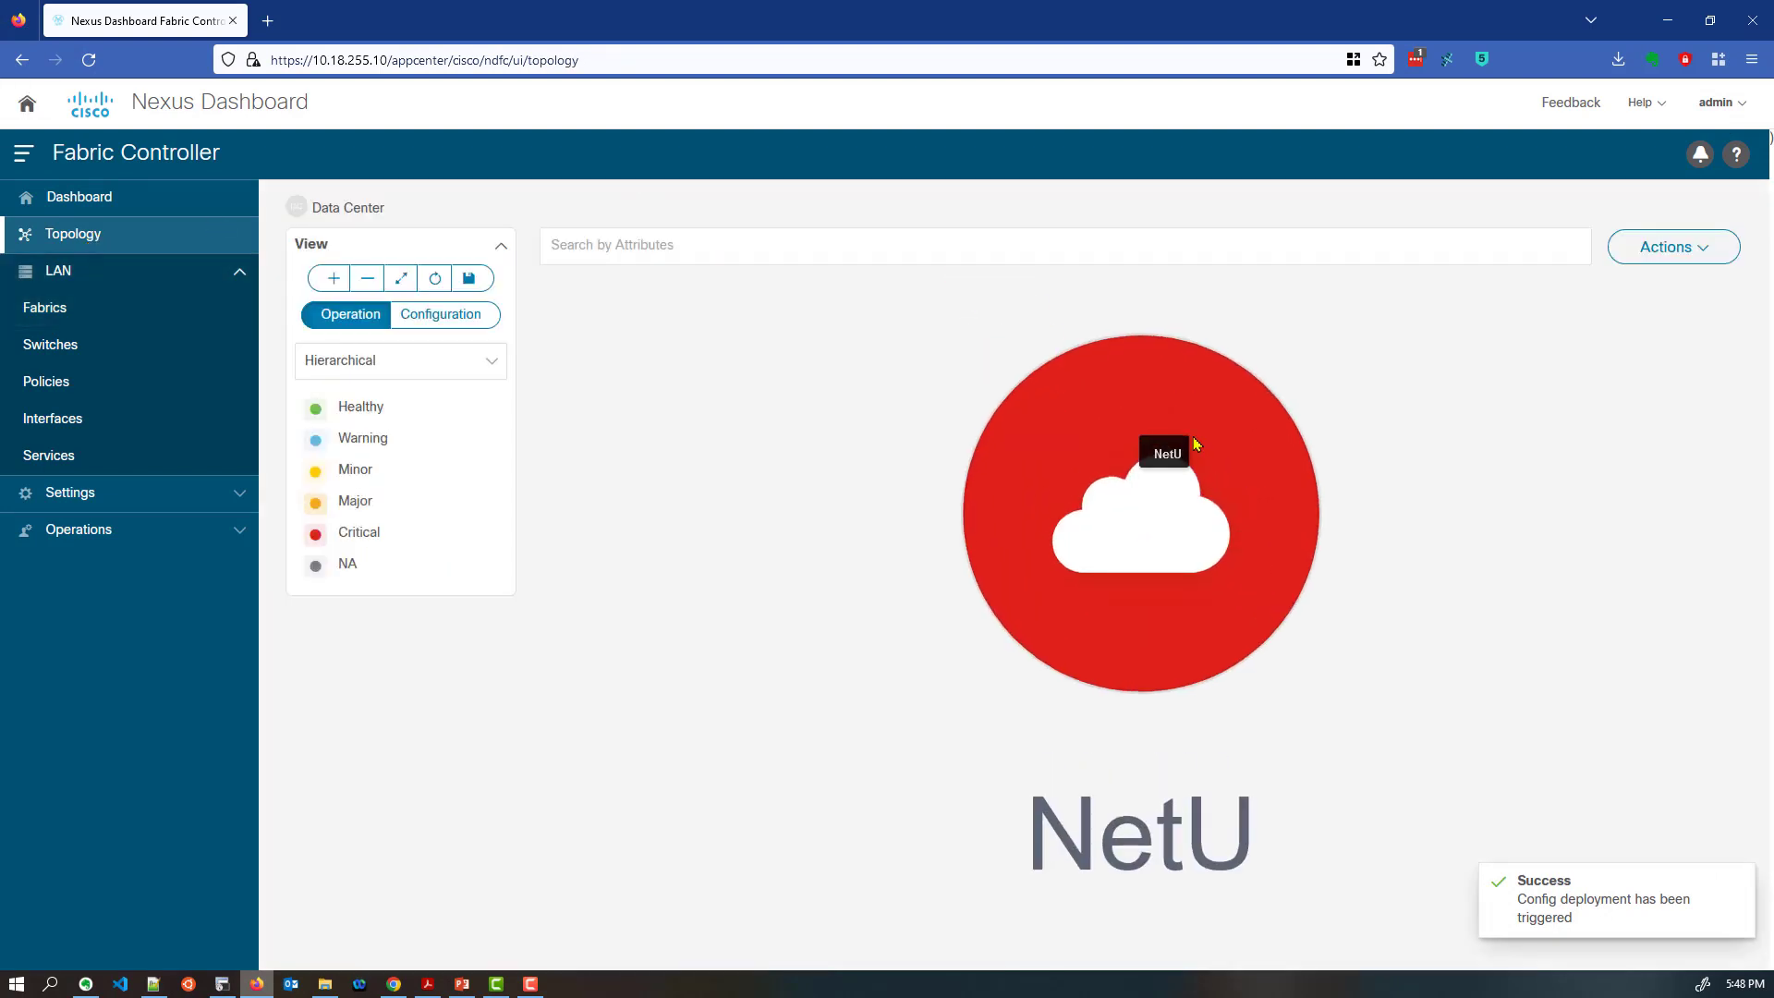
# Open the NetU fabric in the topology view and enlarge its switch diagram
pyautogui.doubleClick(1194, 438)
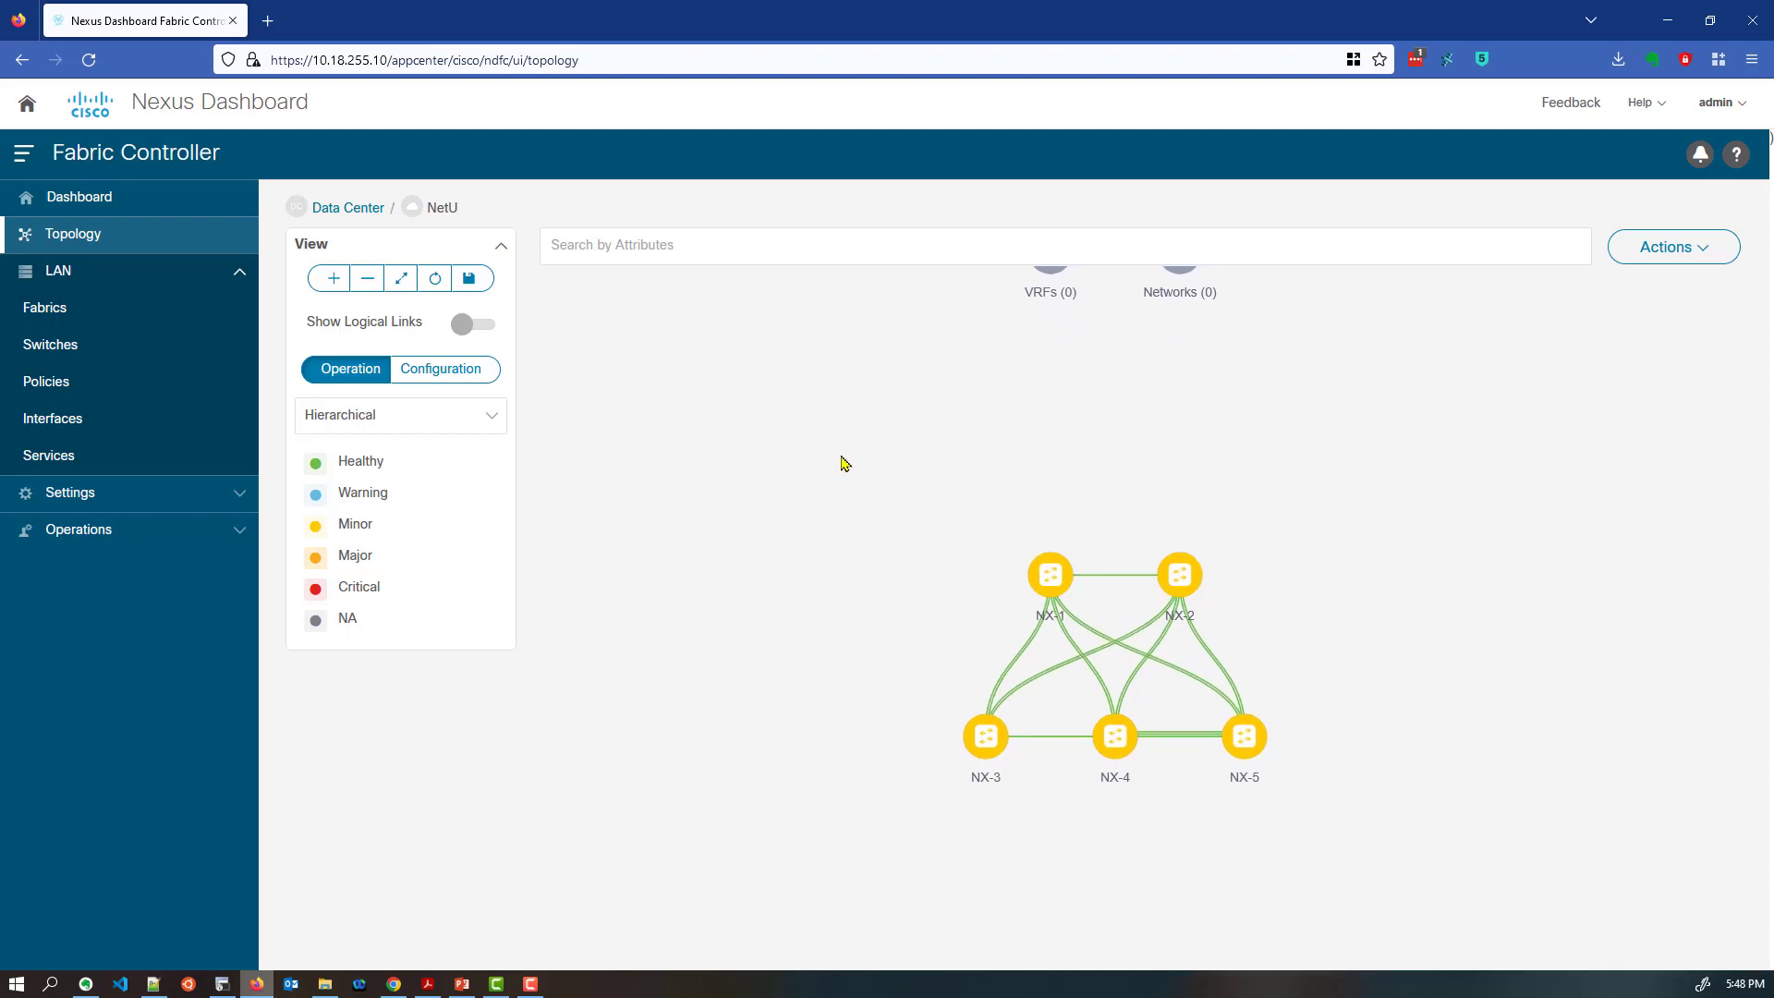
pyautogui.click(342, 283)
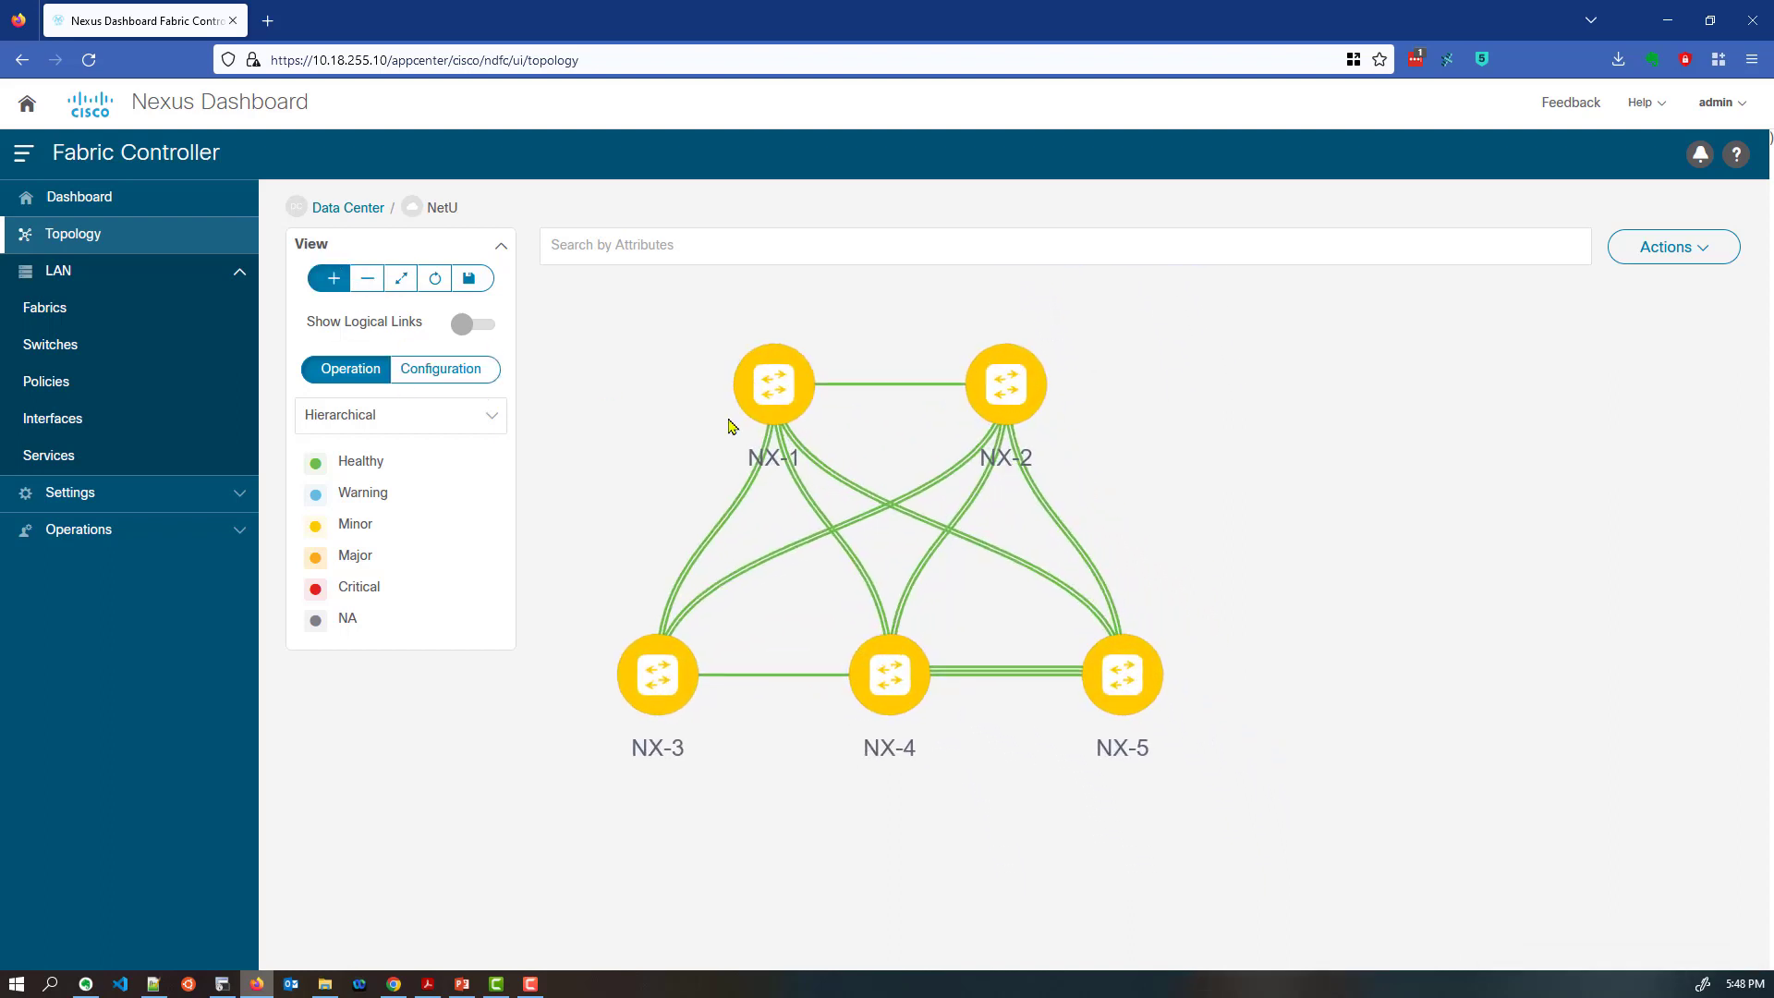
pyautogui.moveTo(1244, 562); pyautogui.dragTo(1282, 530)
pyautogui.moveTo(1001, 639)
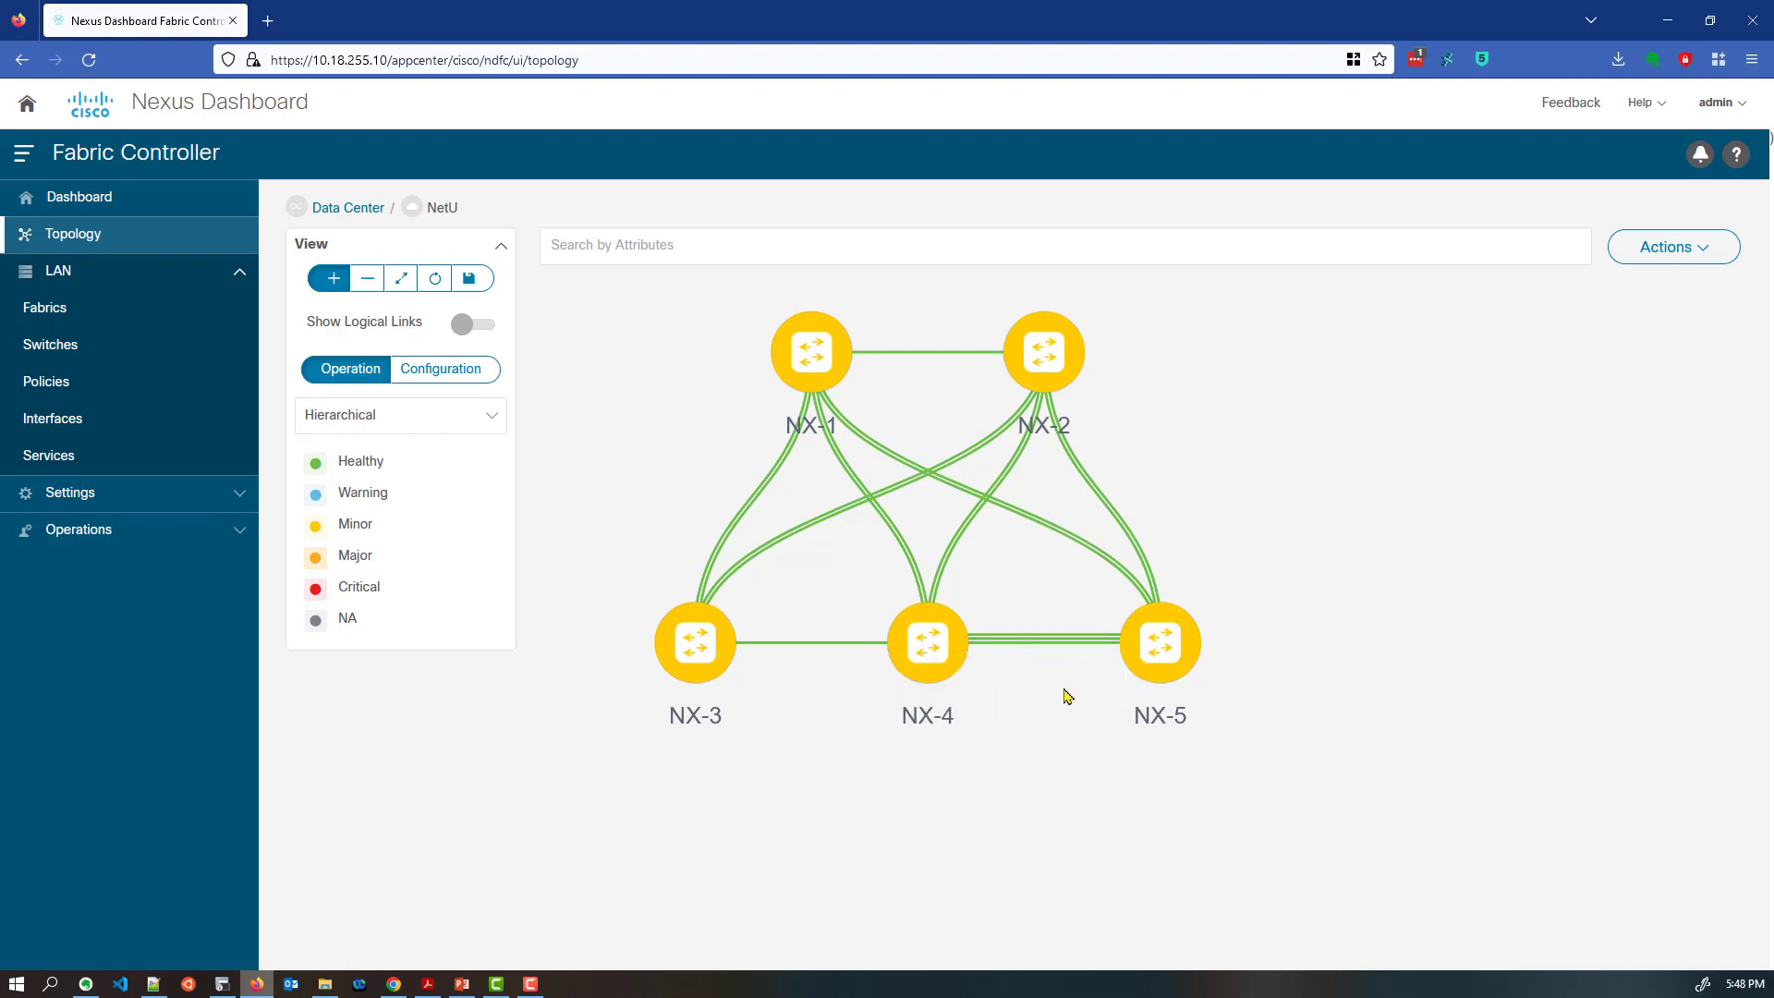
pyautogui.moveTo(1162, 661)
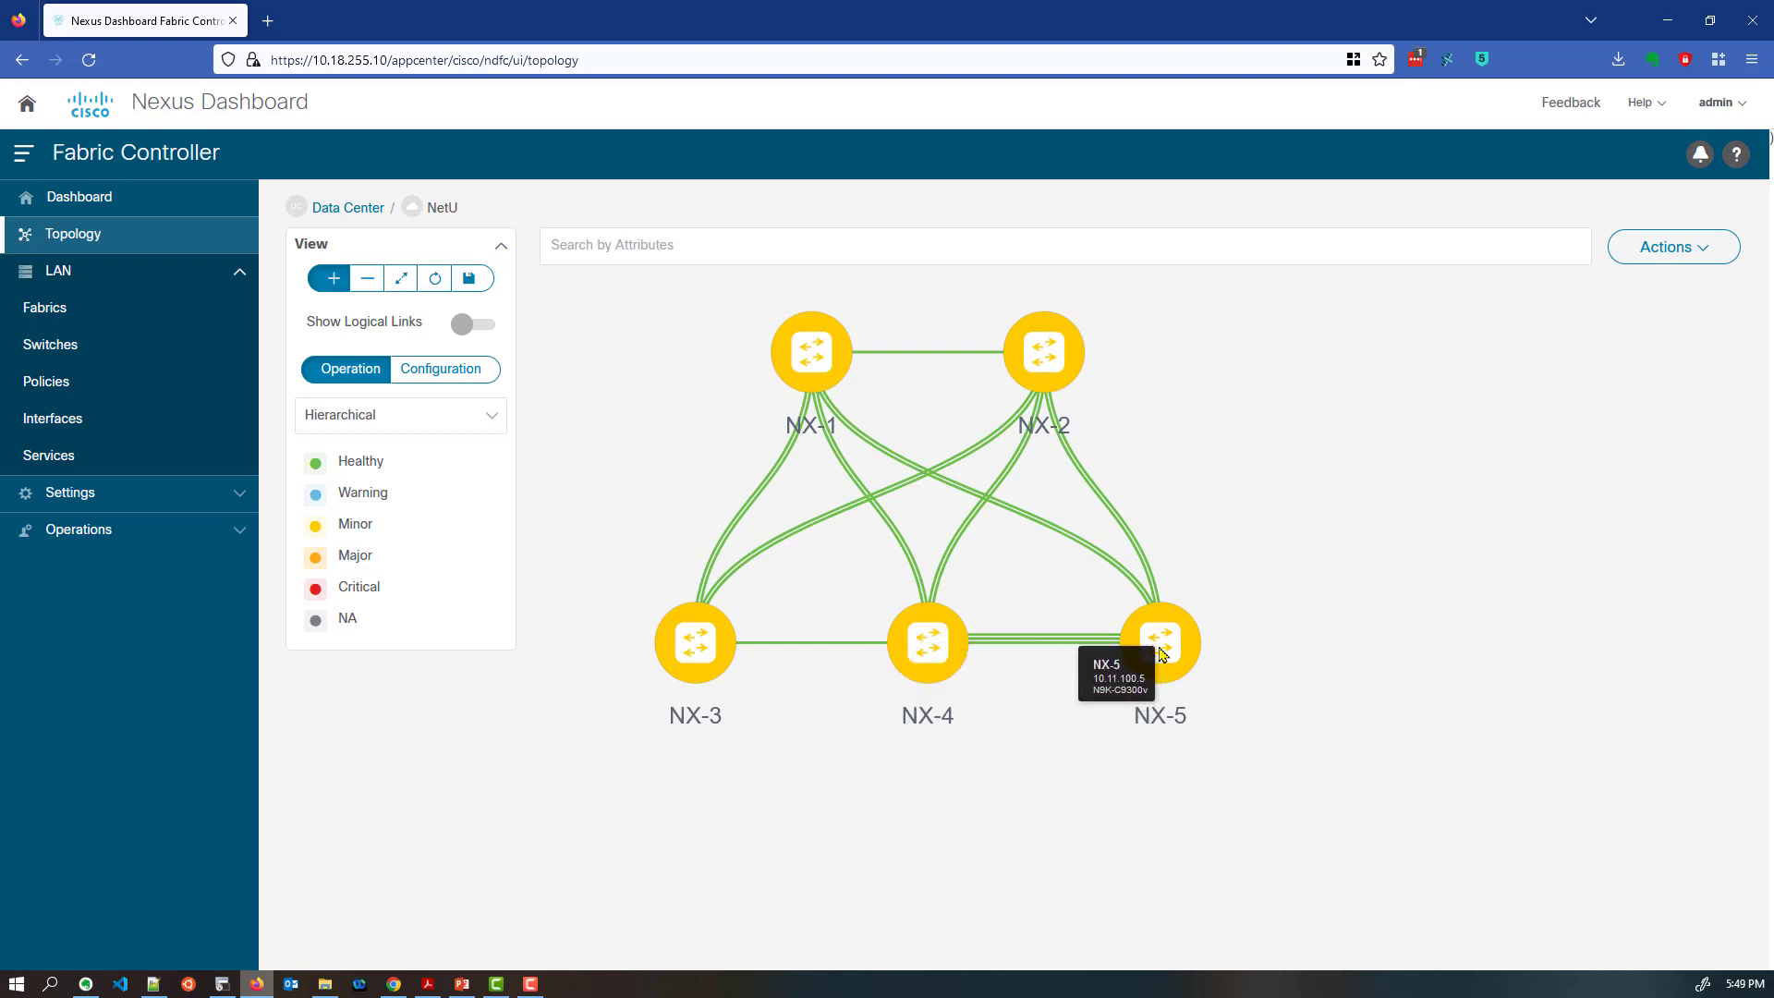
# Open vPC pairing for NX-5, choose NX-4 as its vPC peer without a virtual peer link, and save the pairing
pyautogui.rightClick(1162, 655)
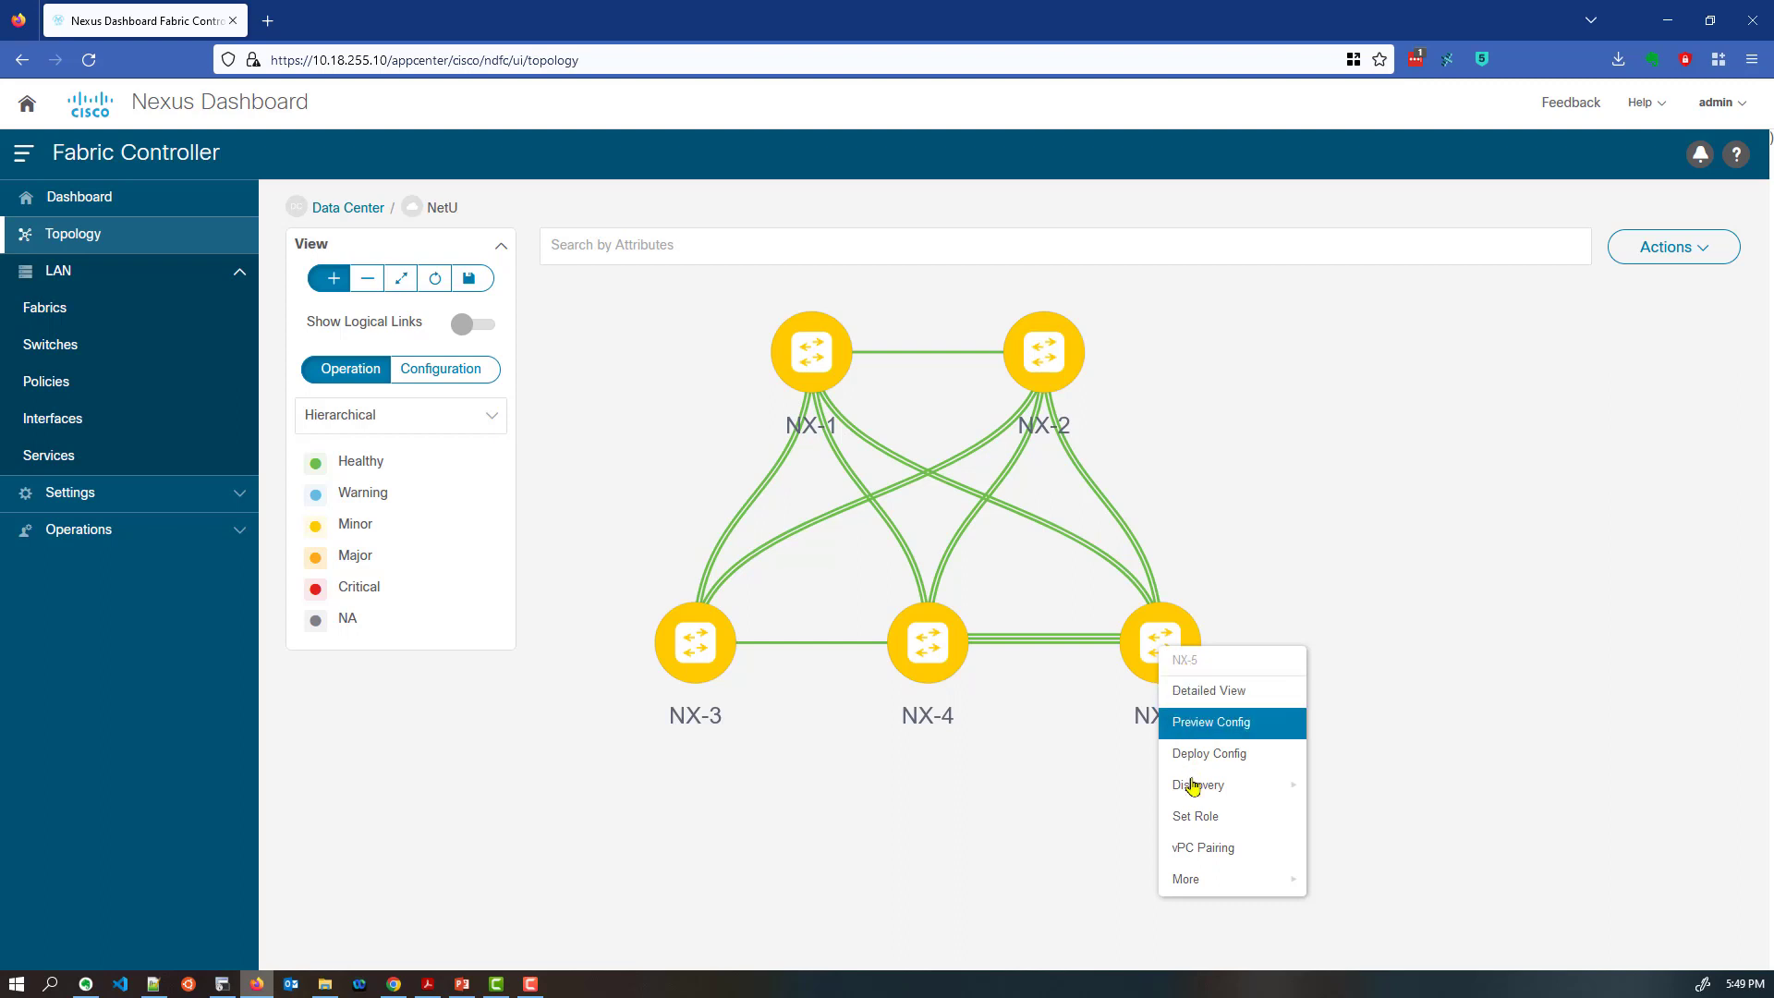
pyautogui.click(1215, 852)
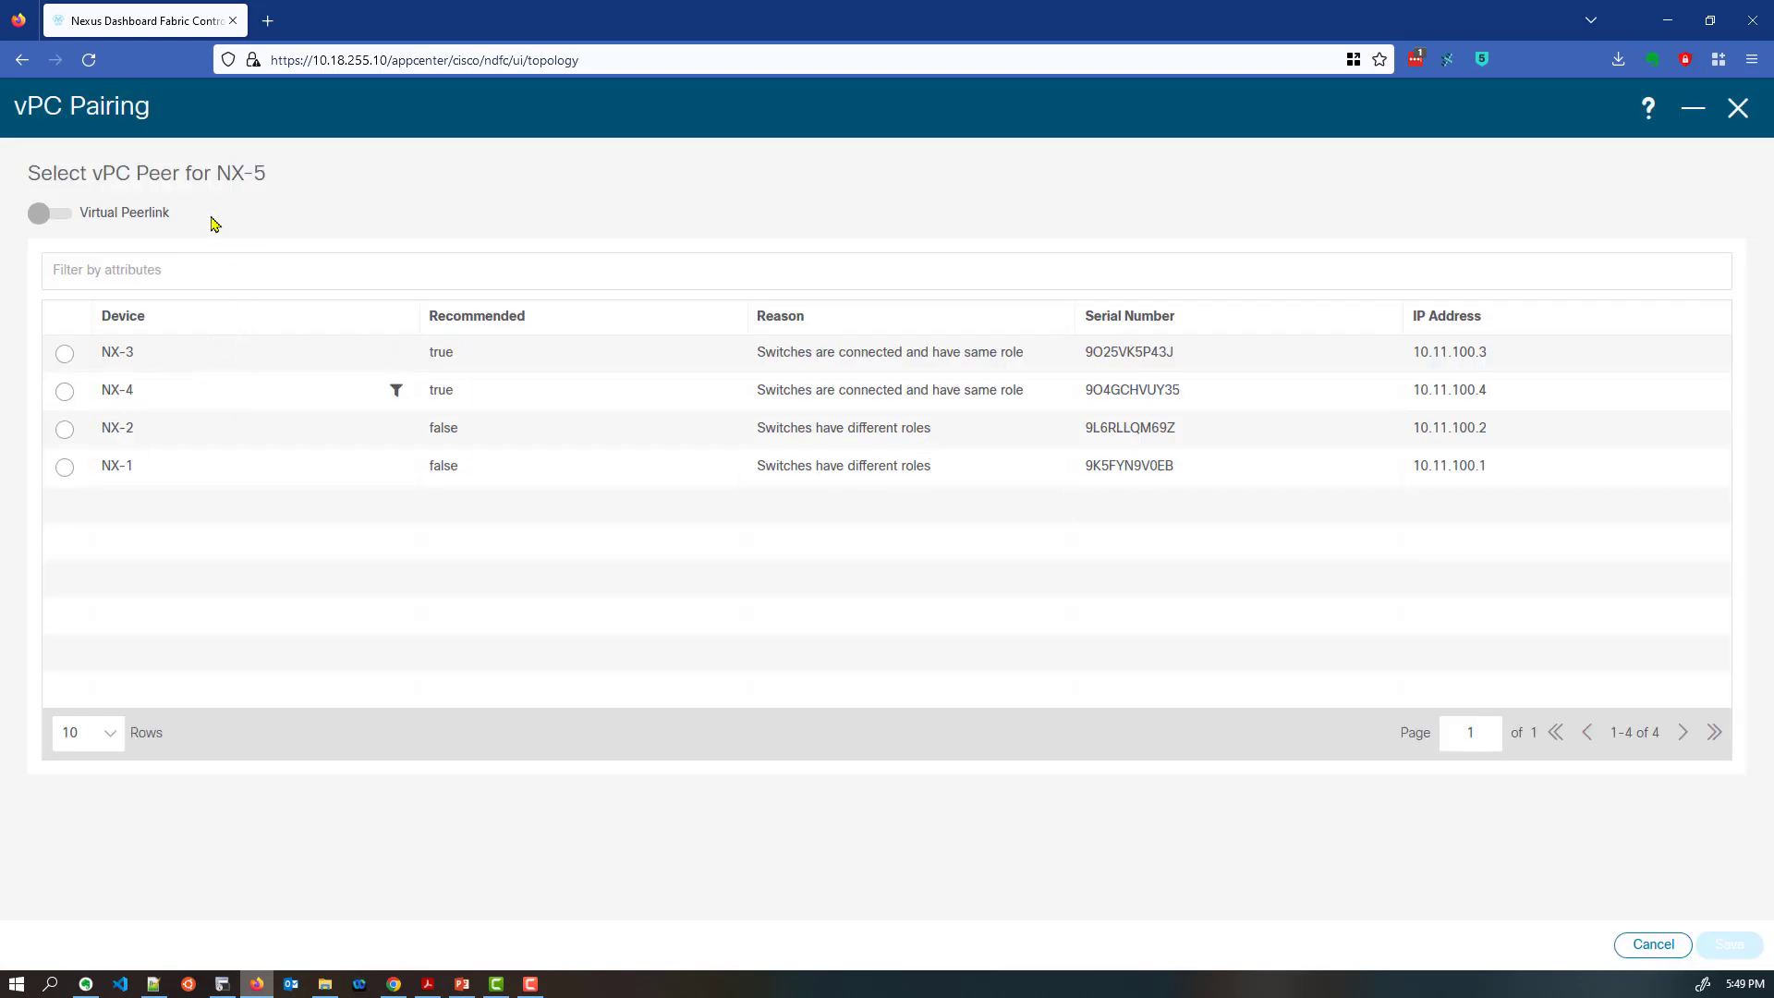
pyautogui.moveTo(184, 175); pyautogui.dragTo(267, 175)
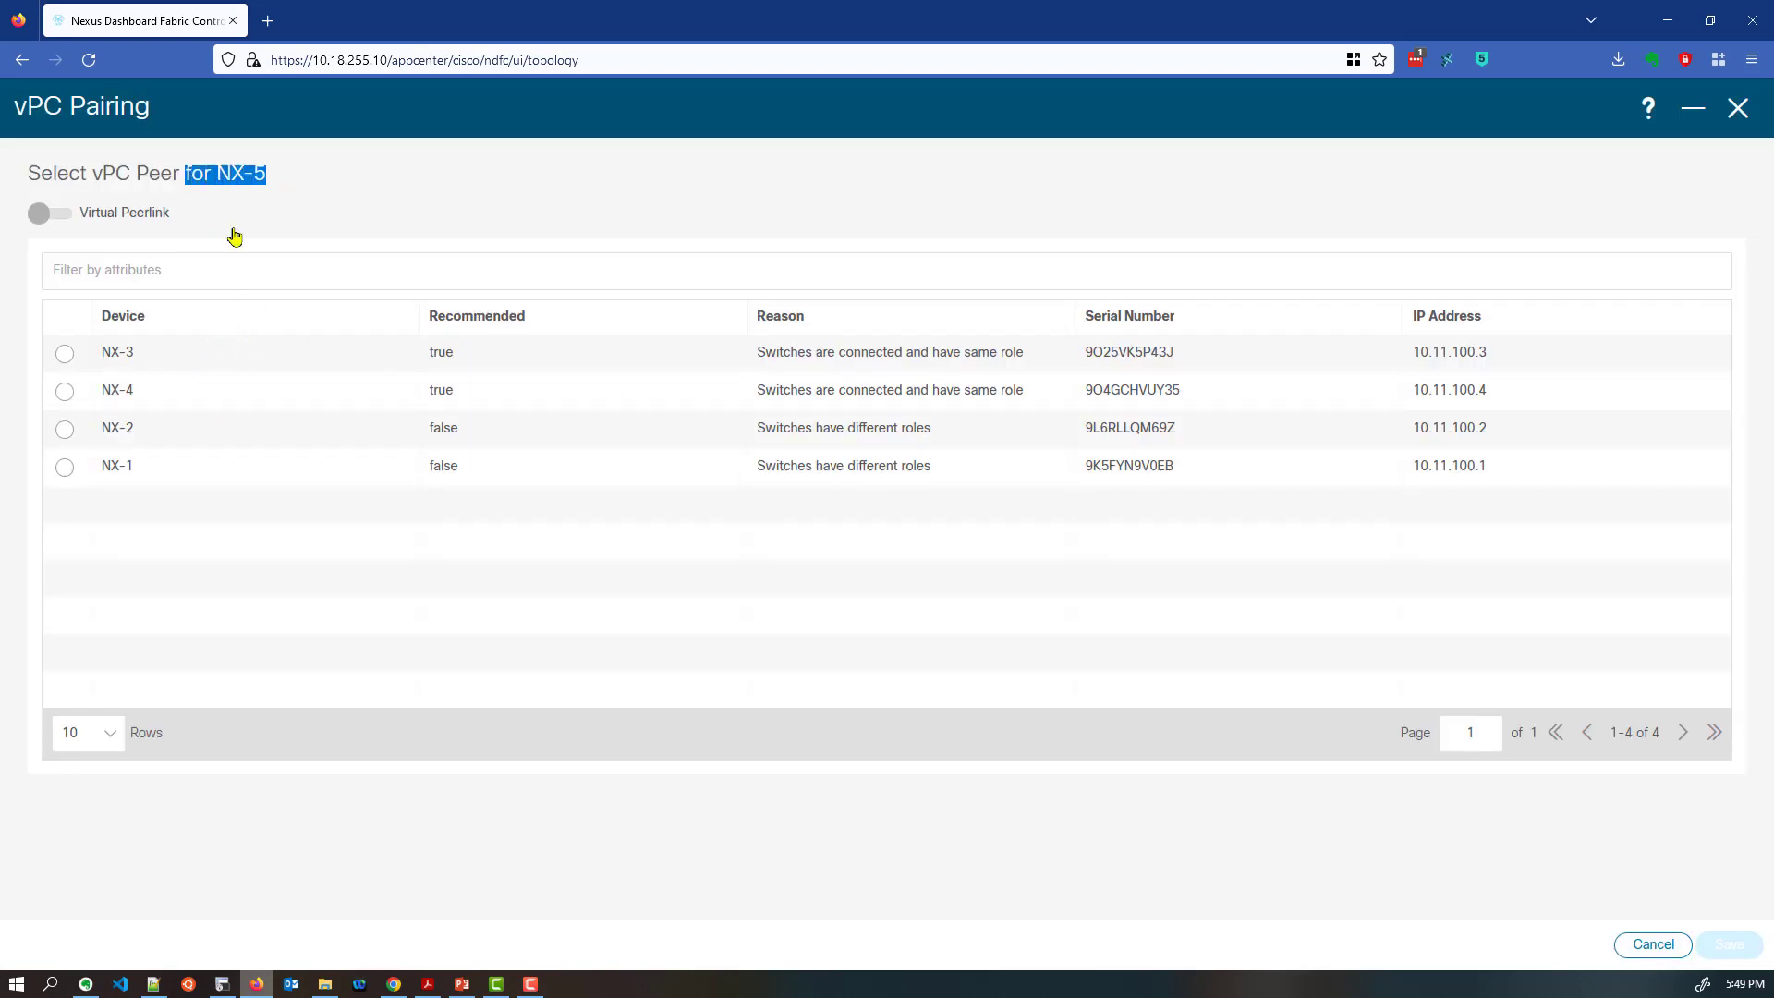
pyautogui.click(65, 393)
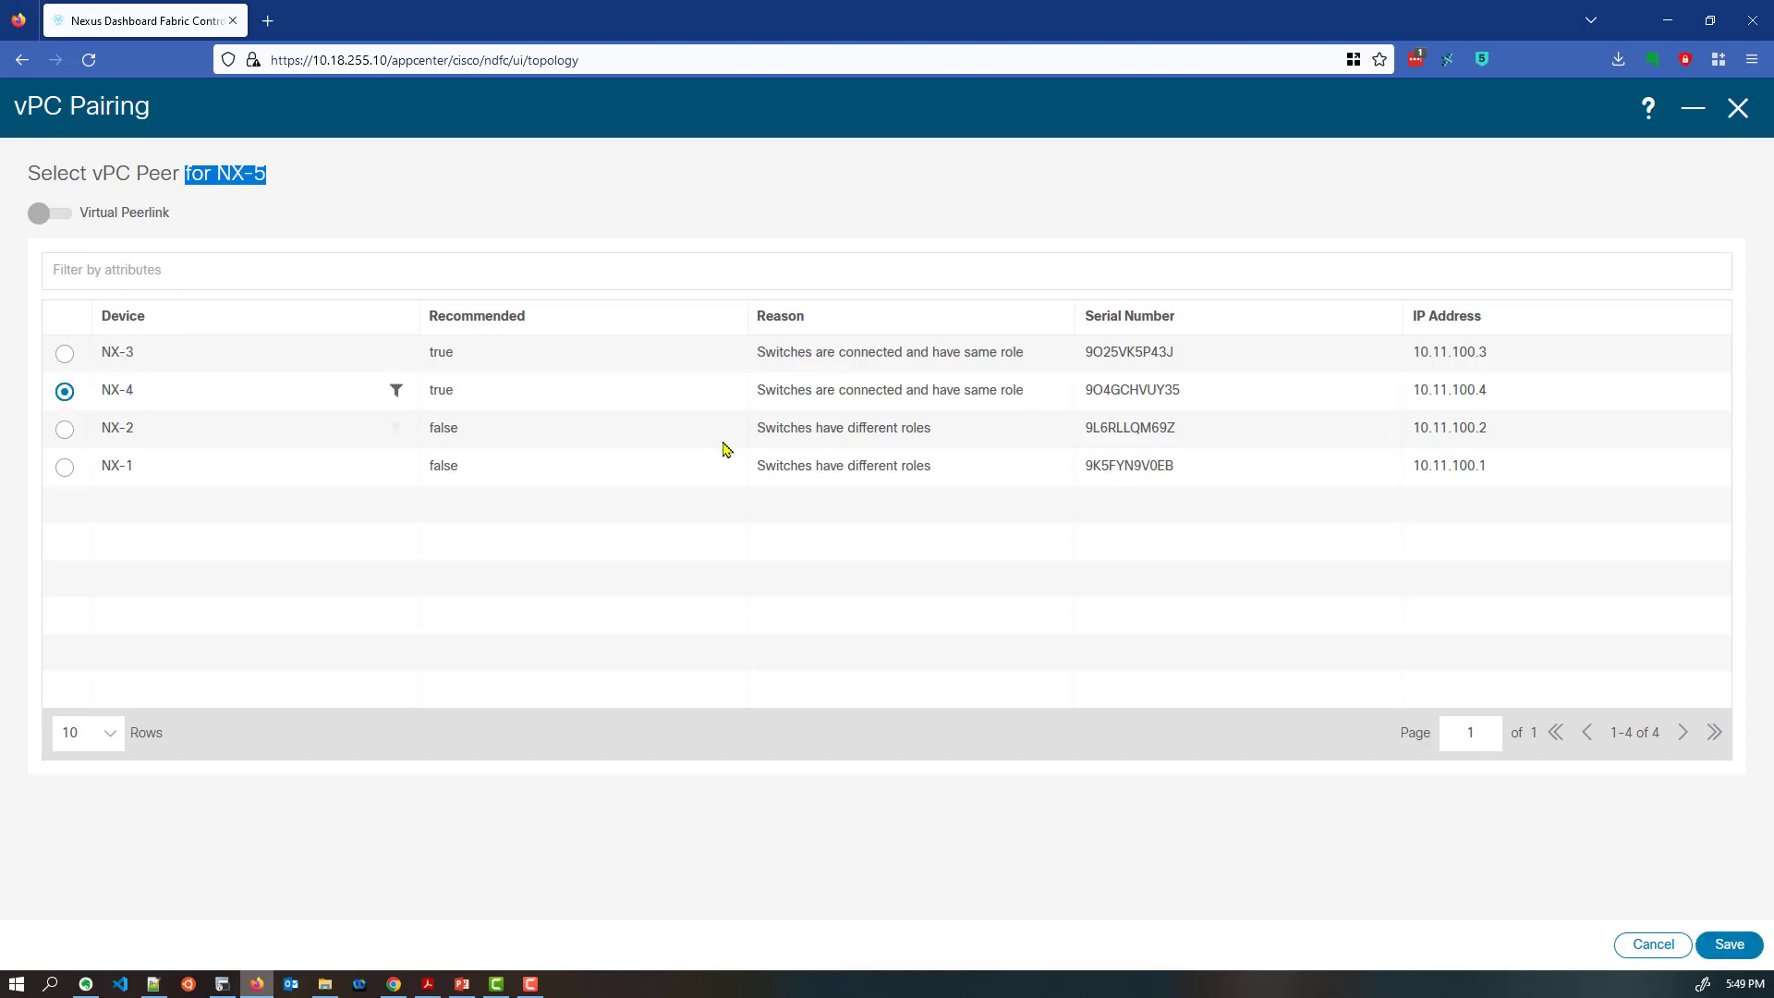
pyautogui.click(1733, 952)
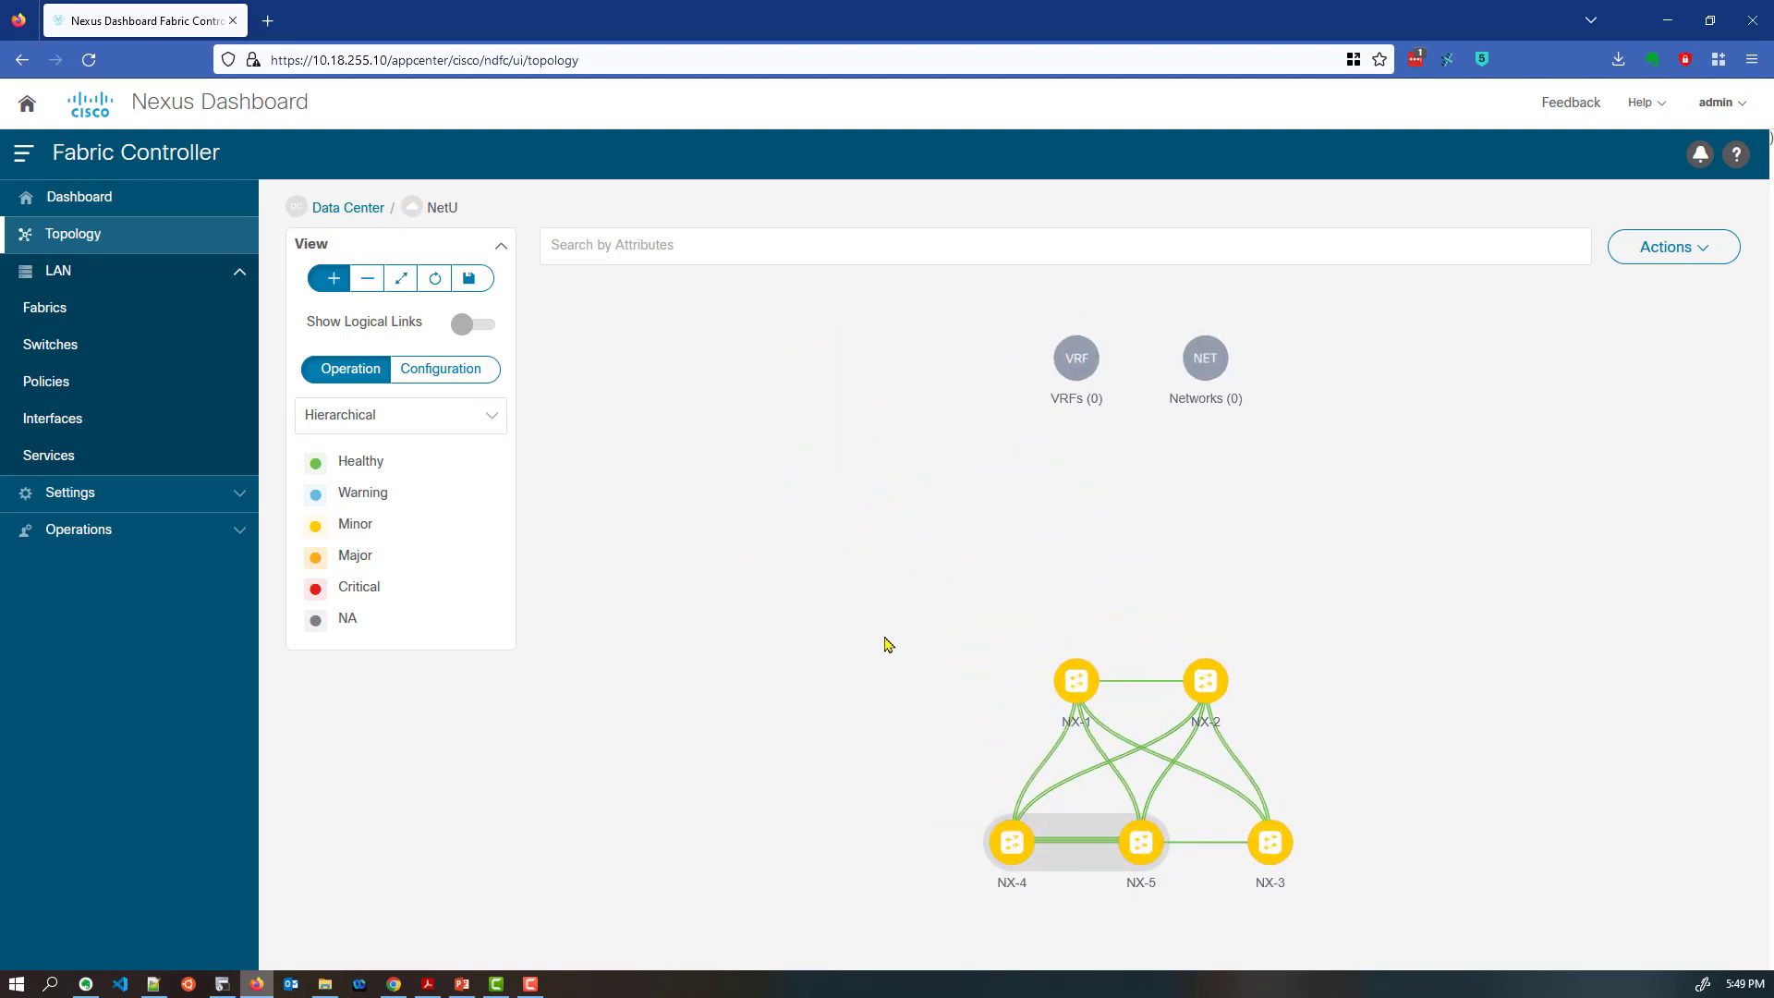
# Open the NetU fabric overview from the LAN fabrics list and bring up its deployment configuration preview
pyautogui.moveTo(905, 661); pyautogui.dragTo(813, 540)
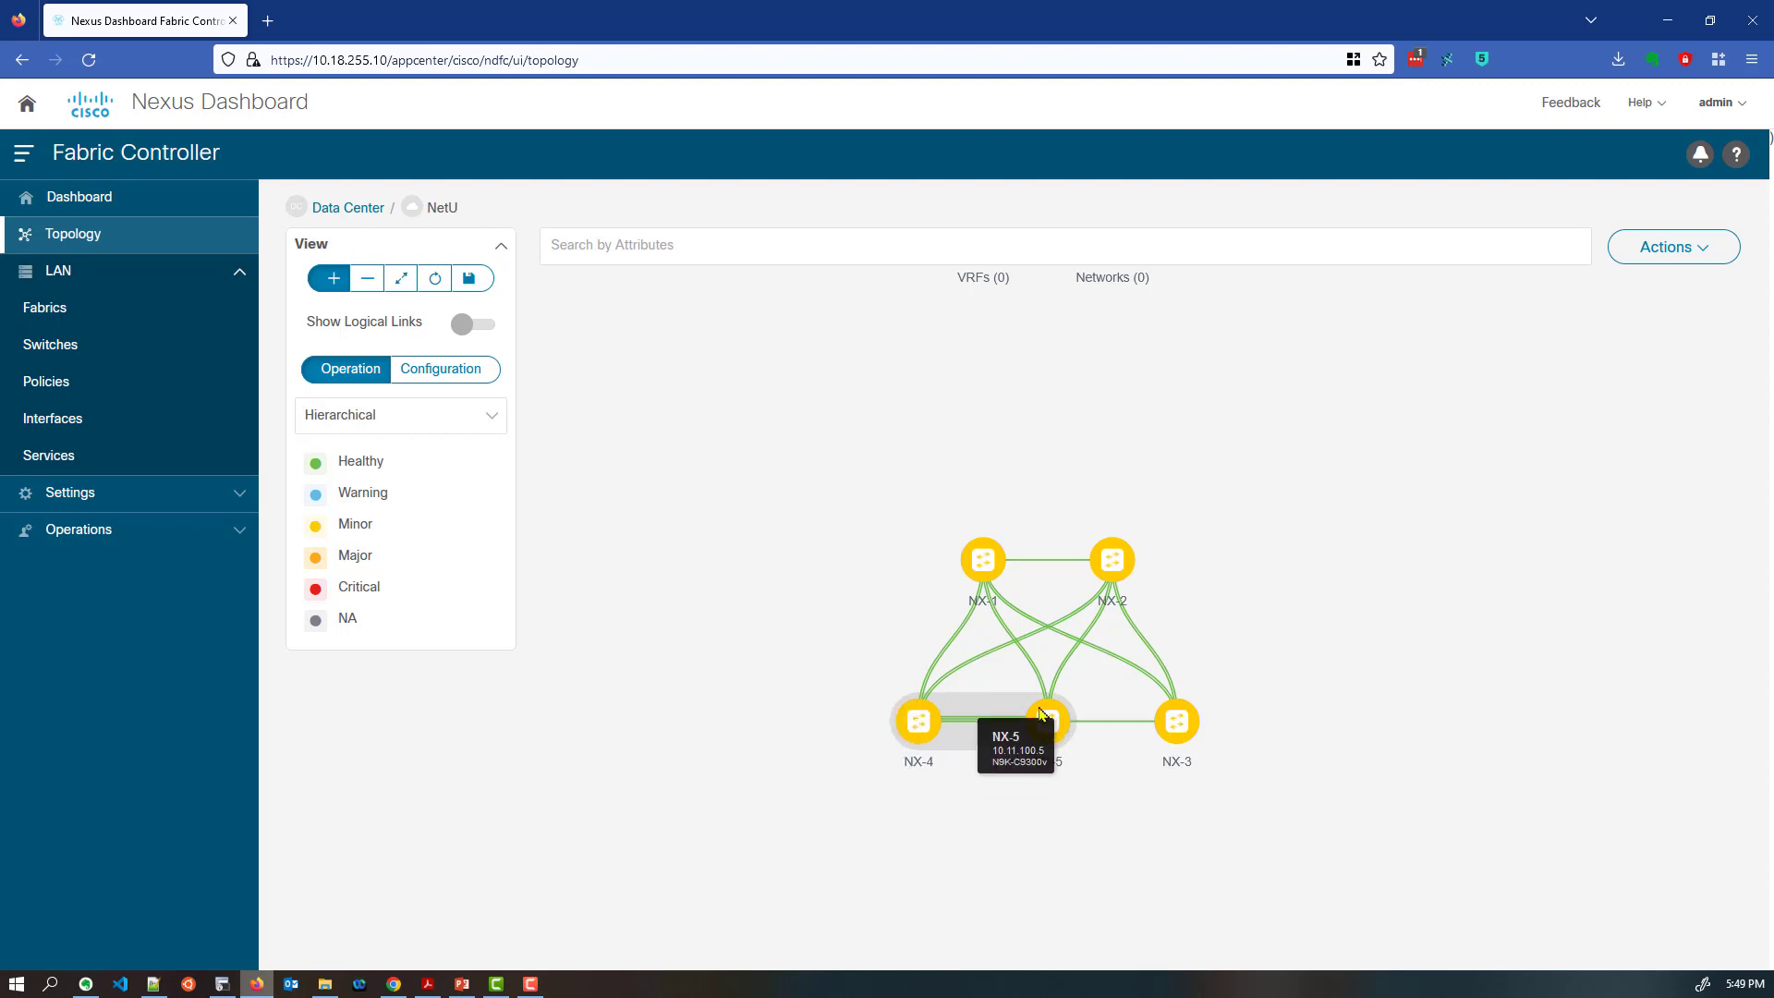
pyautogui.moveTo(812, 598); pyautogui.dragTo(857, 622)
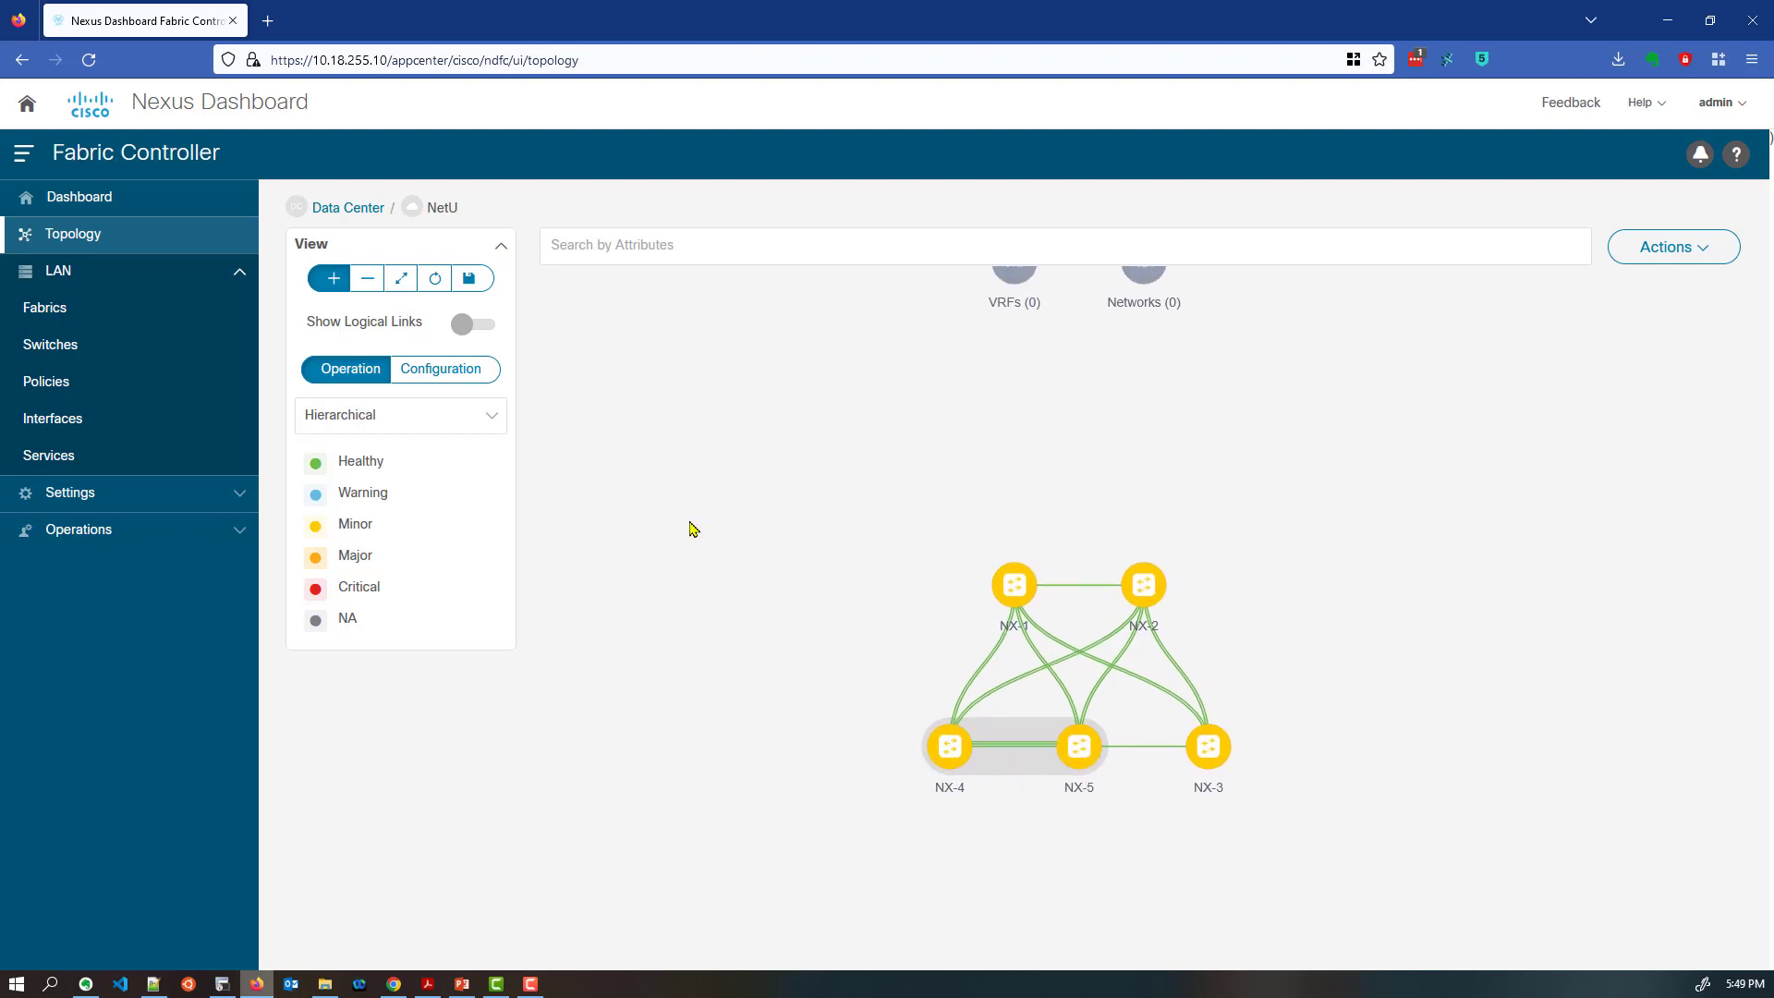
pyautogui.moveTo(693, 529); pyautogui.dragTo(704, 567)
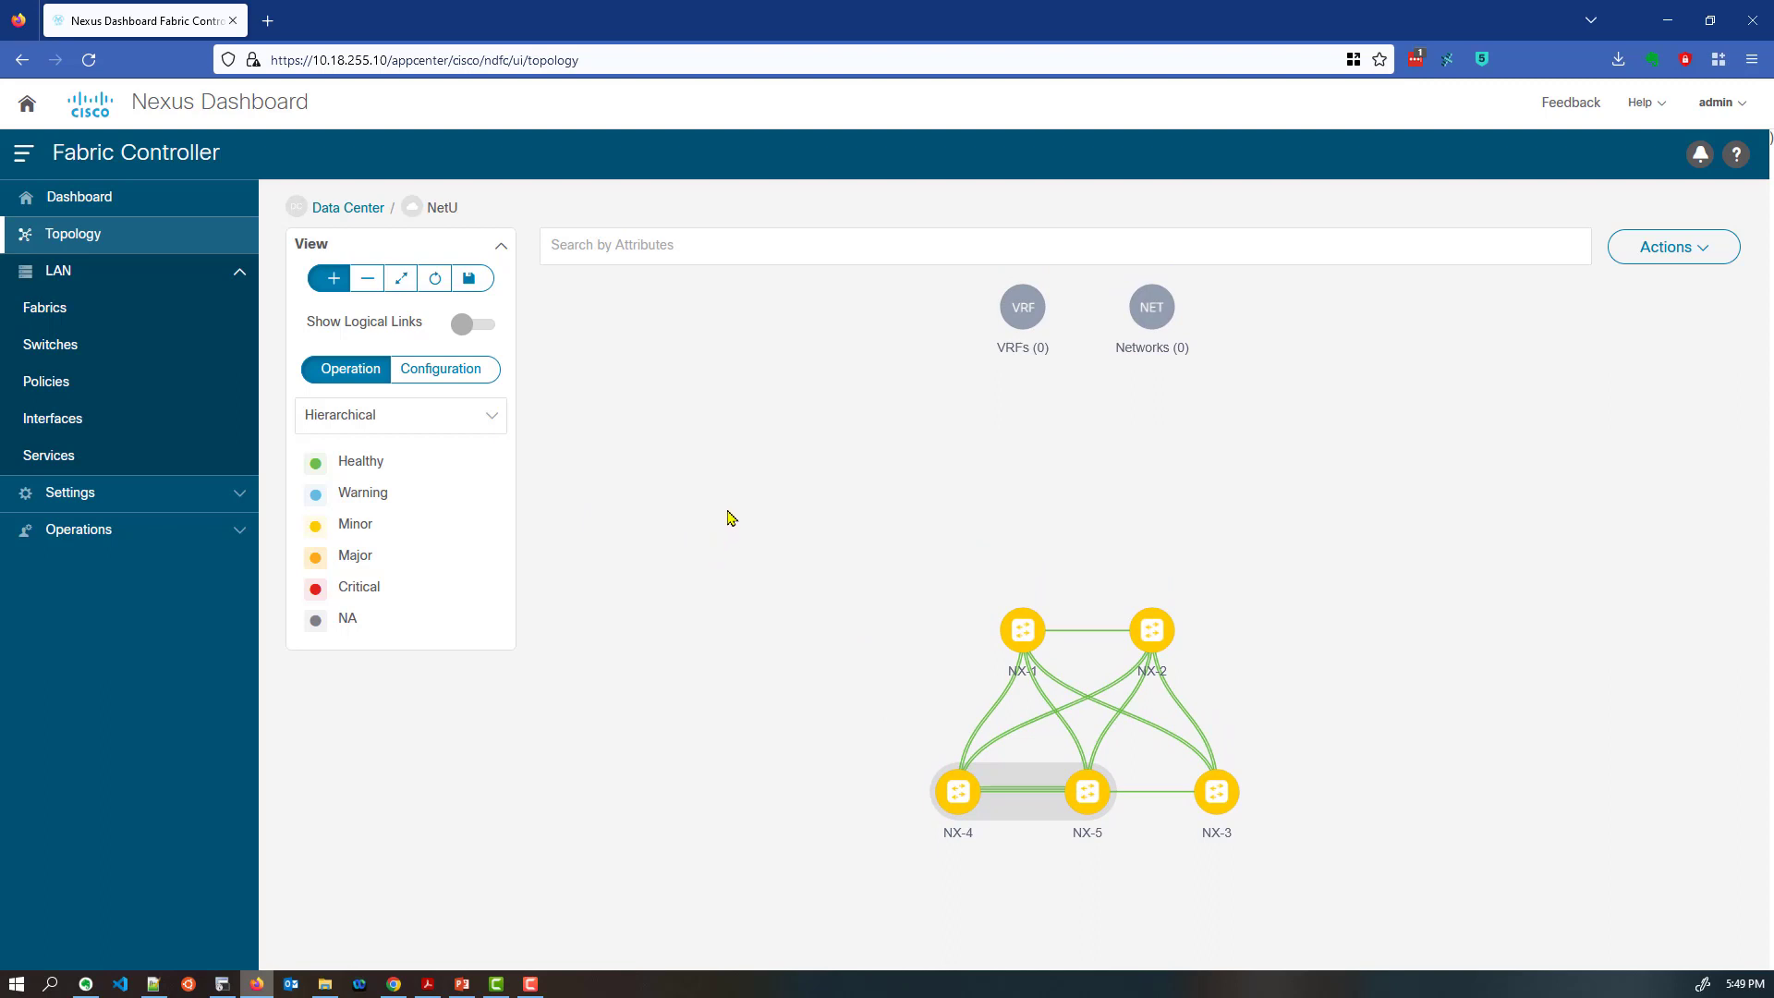
pyautogui.click(105, 311)
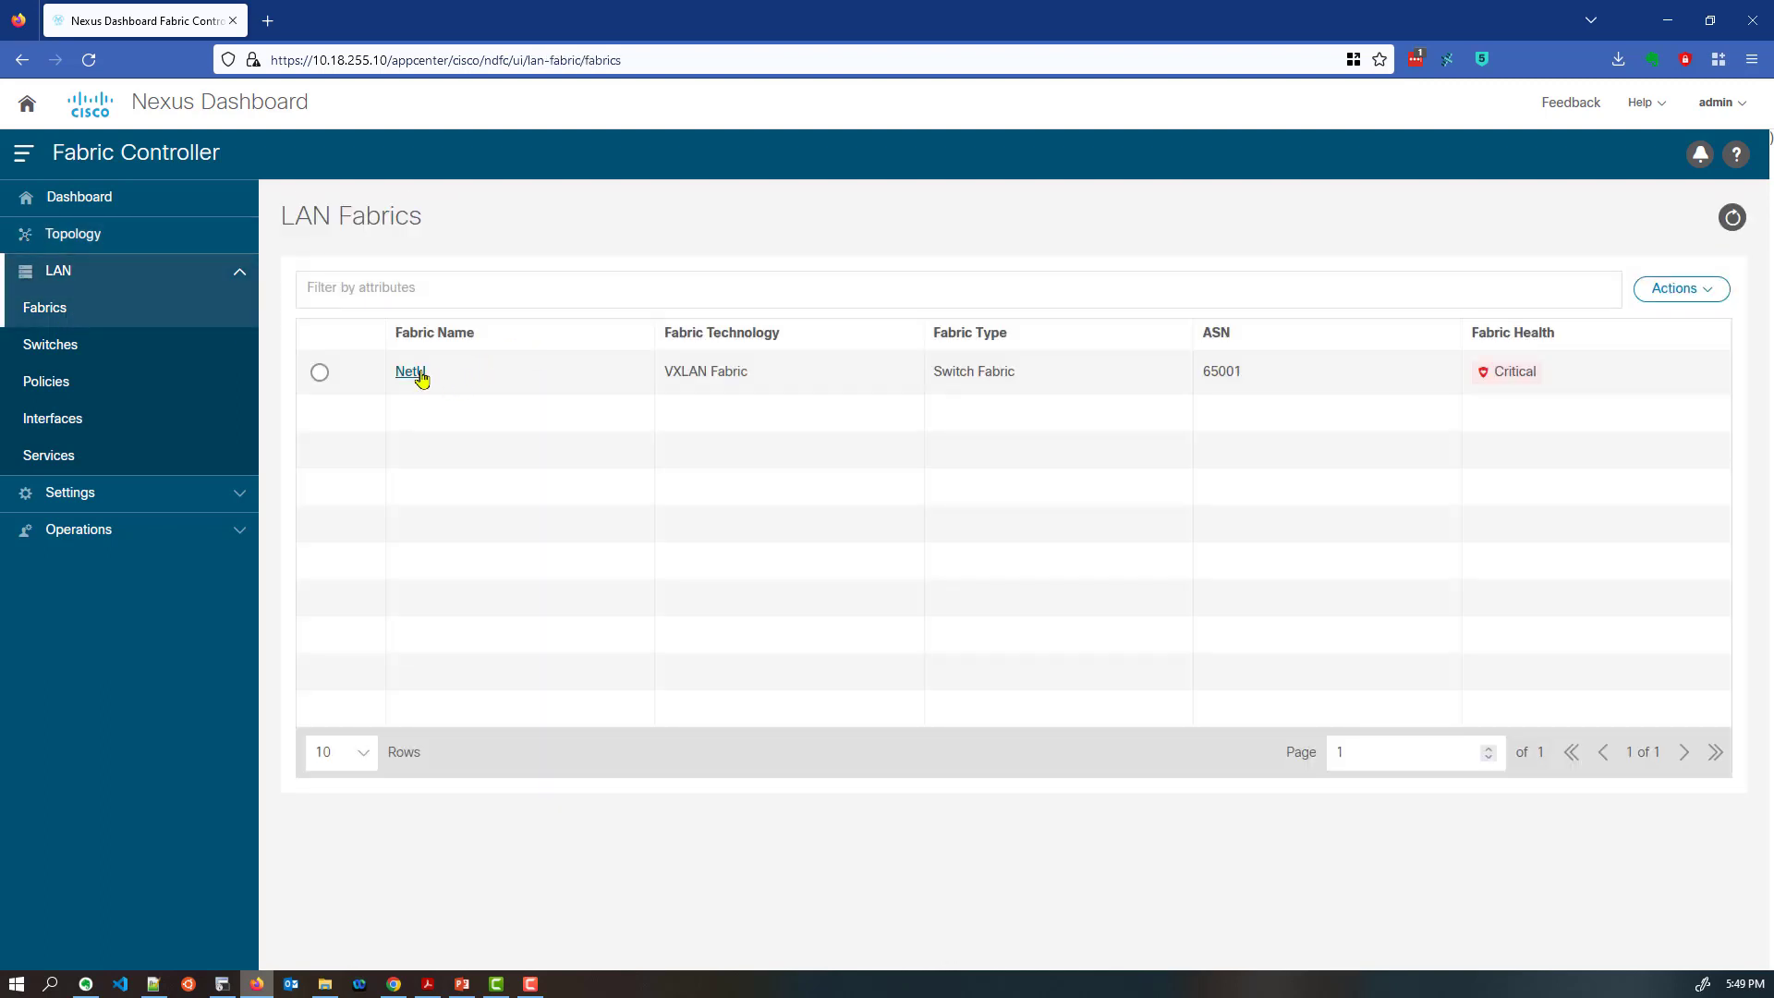
pyautogui.click(410, 372)
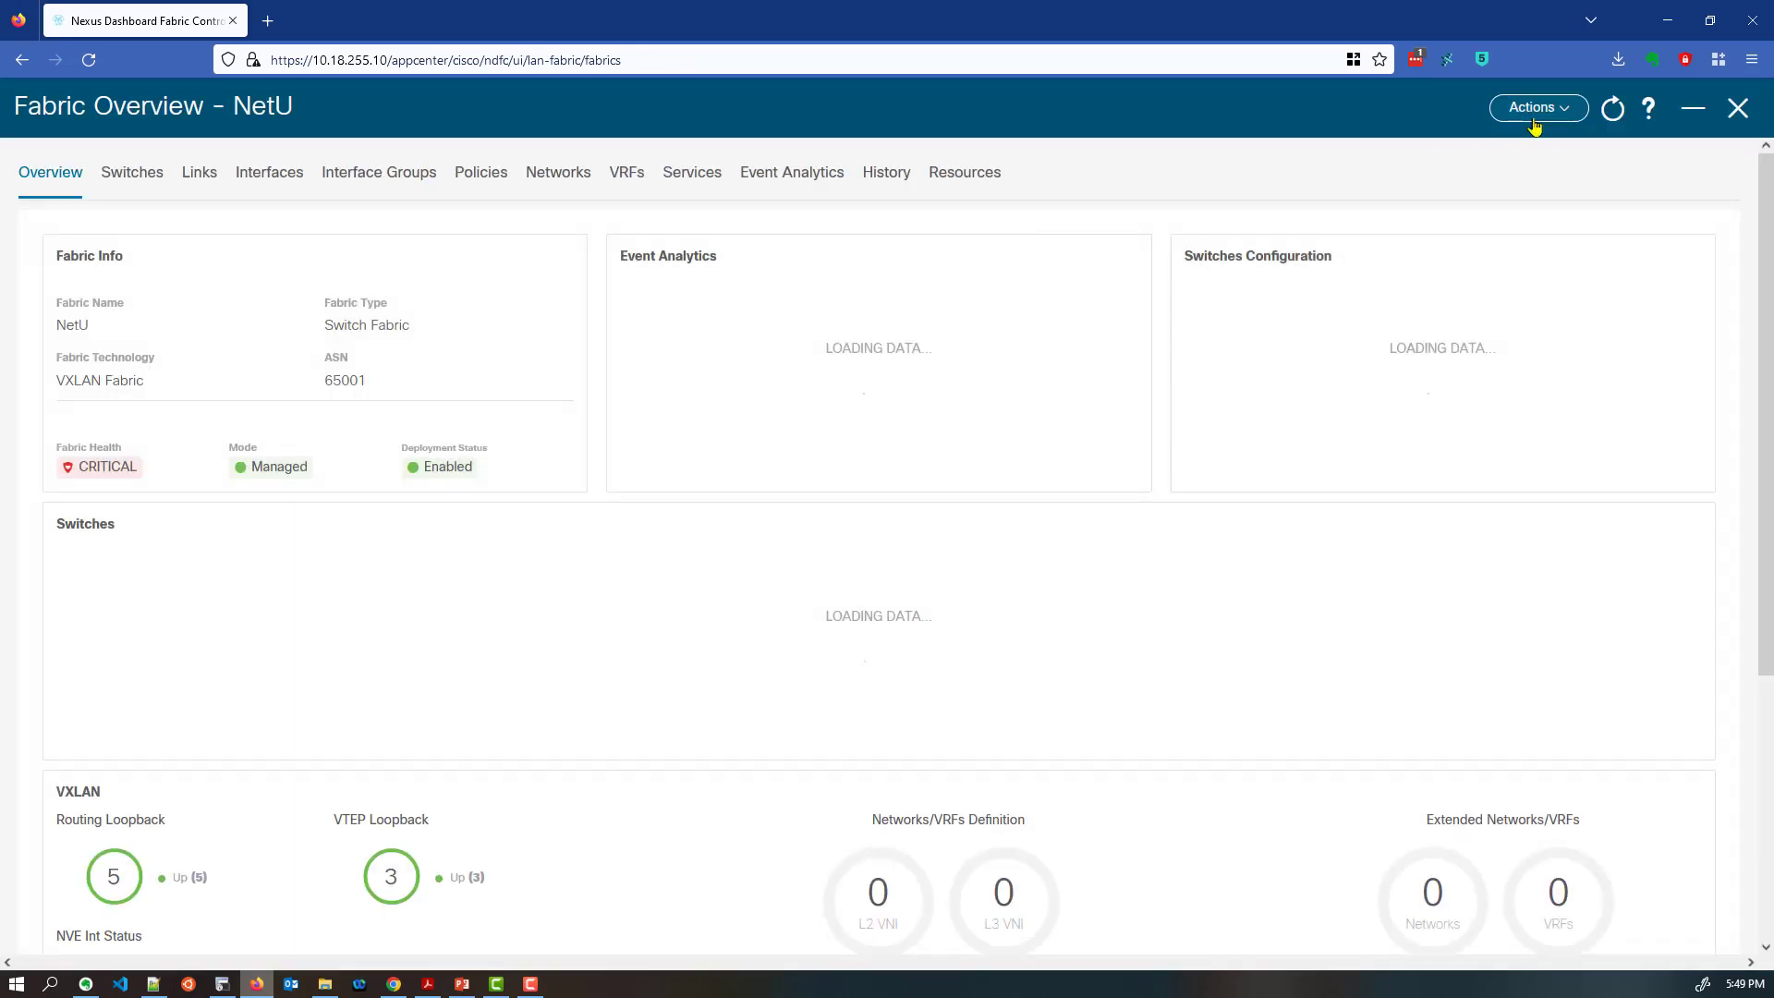
pyautogui.click(1532, 118)
pyautogui.click(1505, 214)
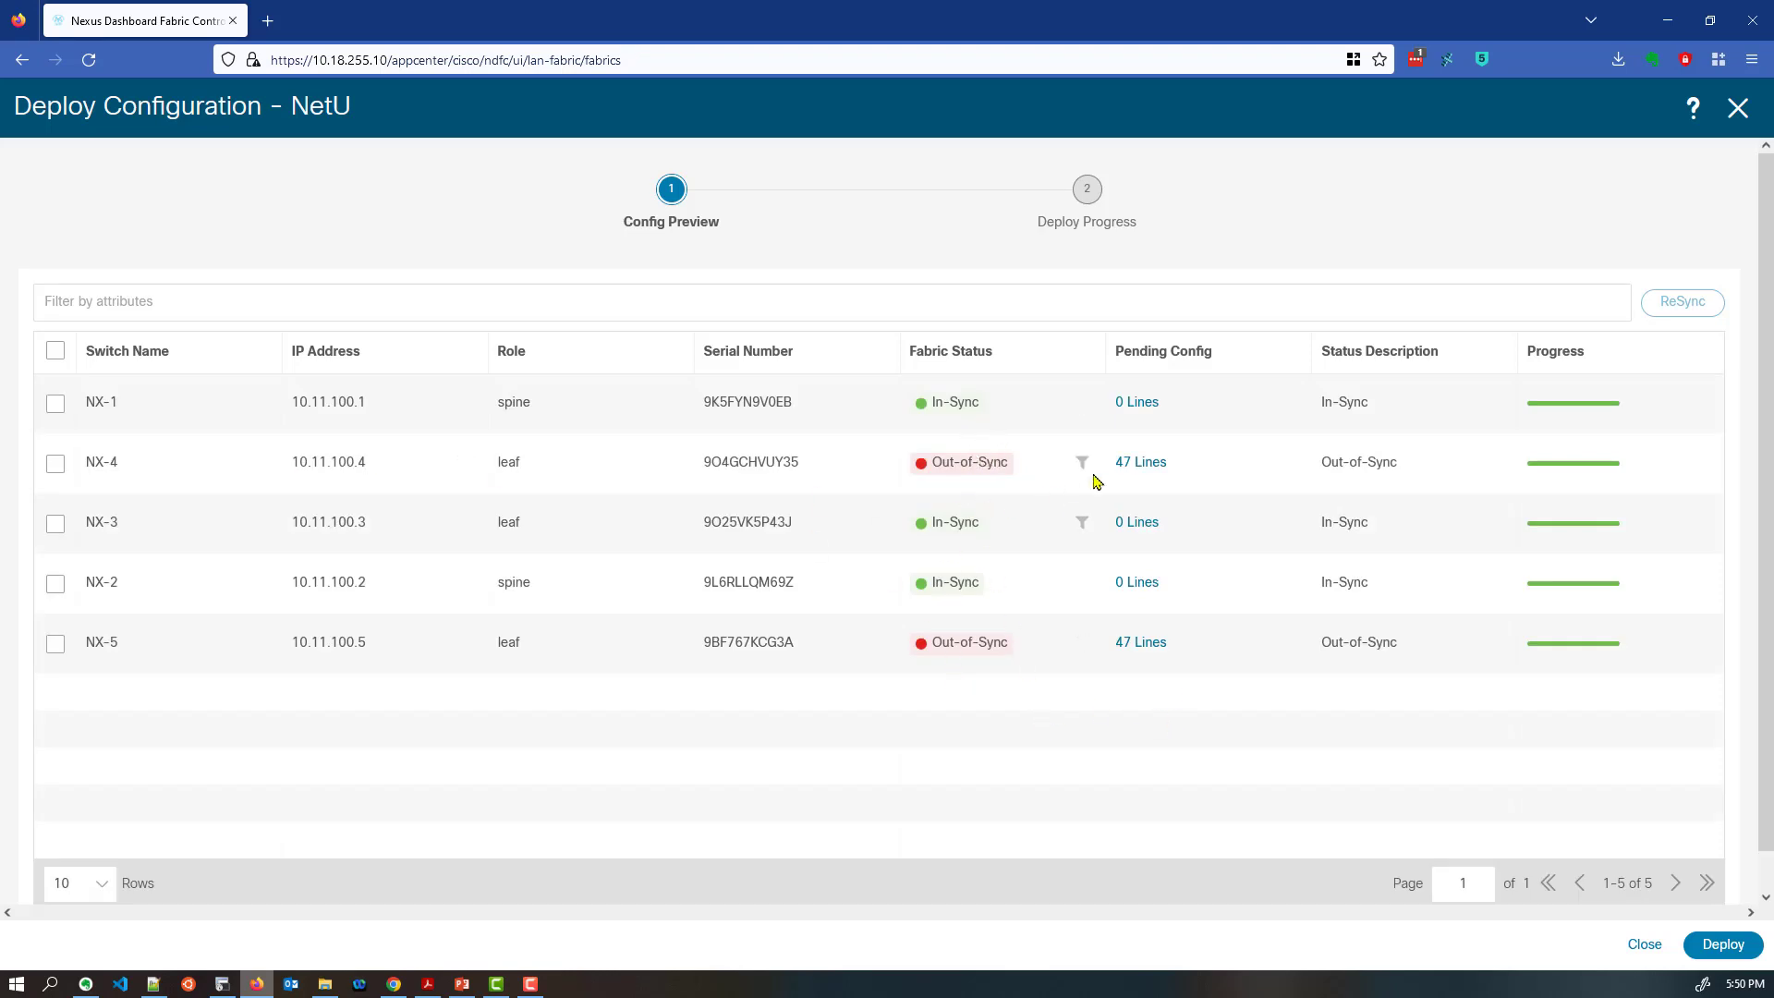
# Open NX-4's pending configuration and examine its spanning-tree, vPC feature and port-channel500 peer-link commands
pyautogui.click(1151, 477)
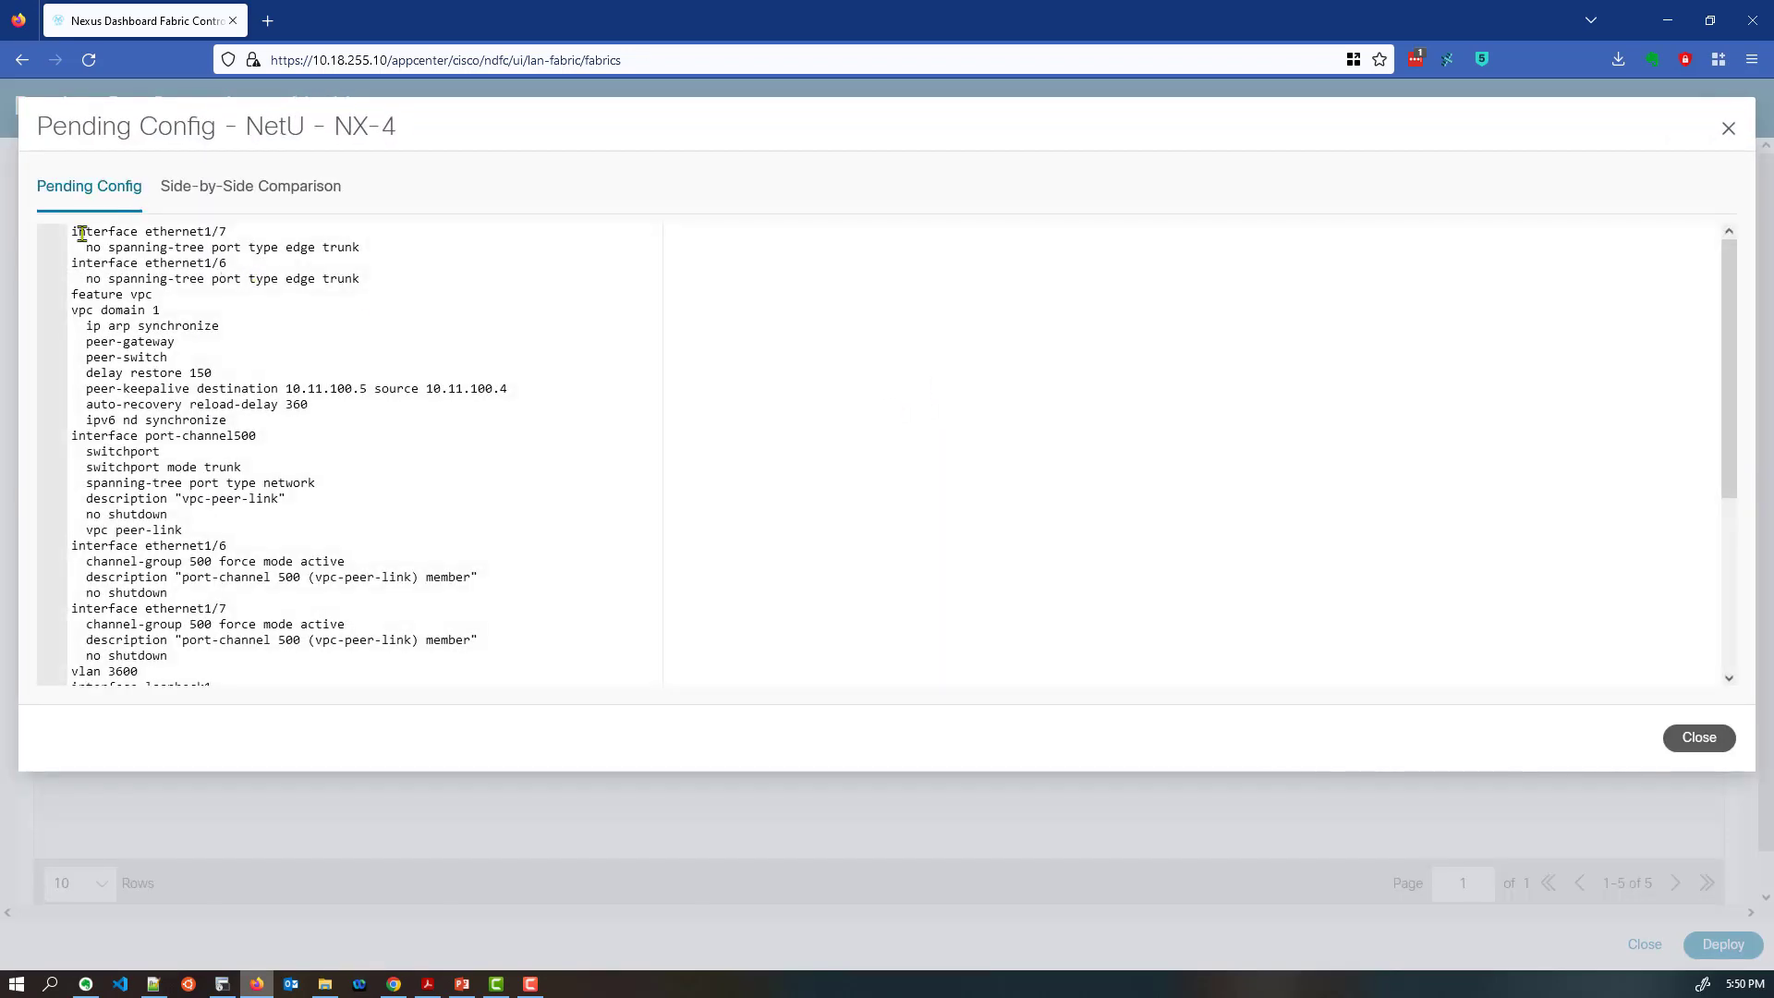
pyautogui.moveTo(81, 234); pyautogui.dragTo(413, 278)
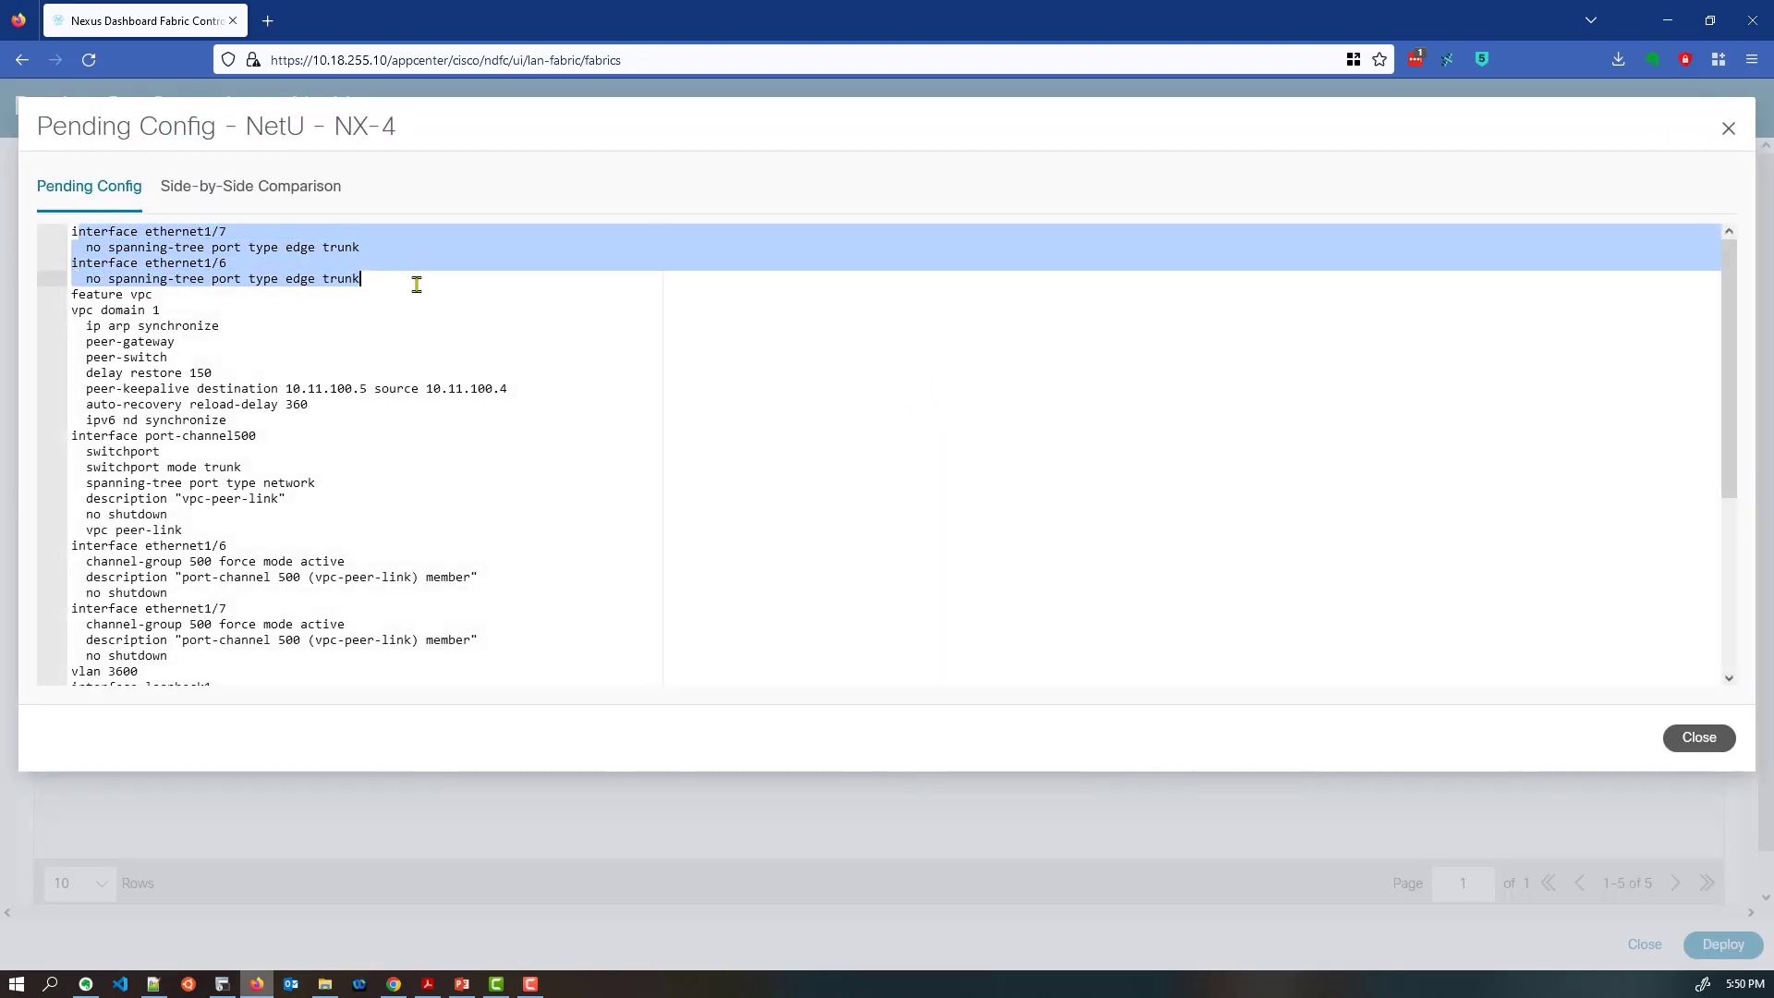
pyautogui.click(415, 284)
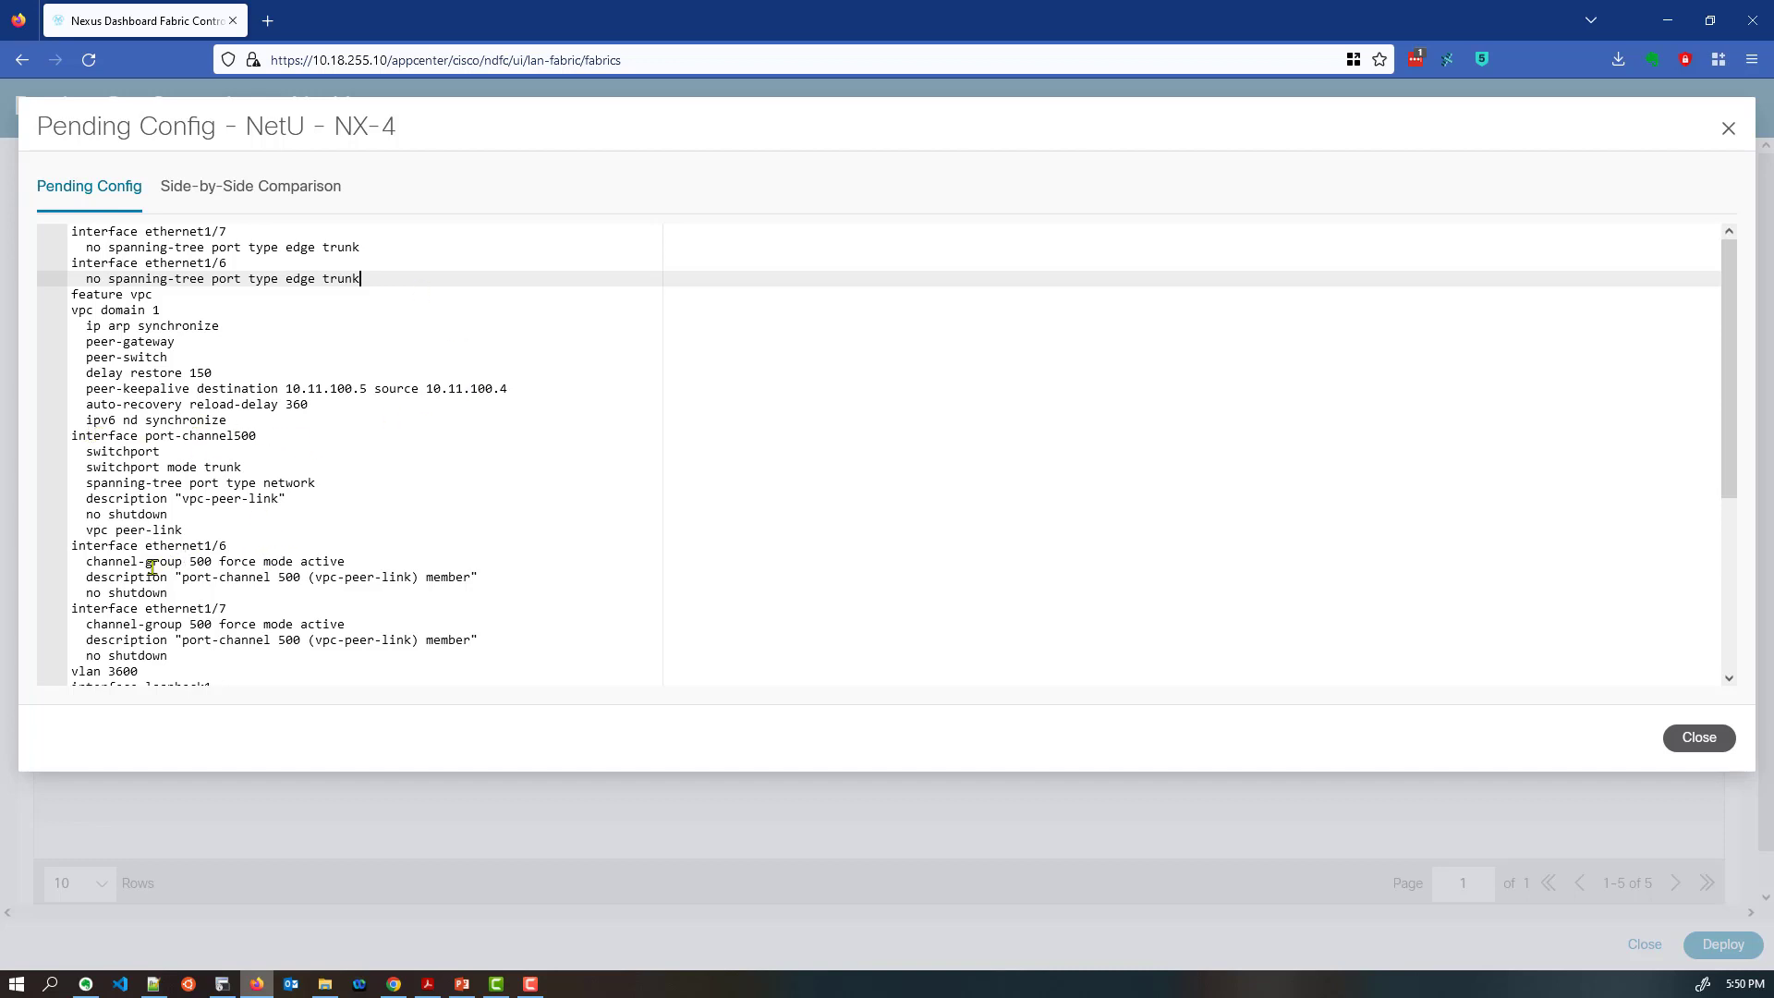
pyautogui.moveTo(85, 561); pyautogui.dragTo(331, 561)
pyautogui.click(126, 435)
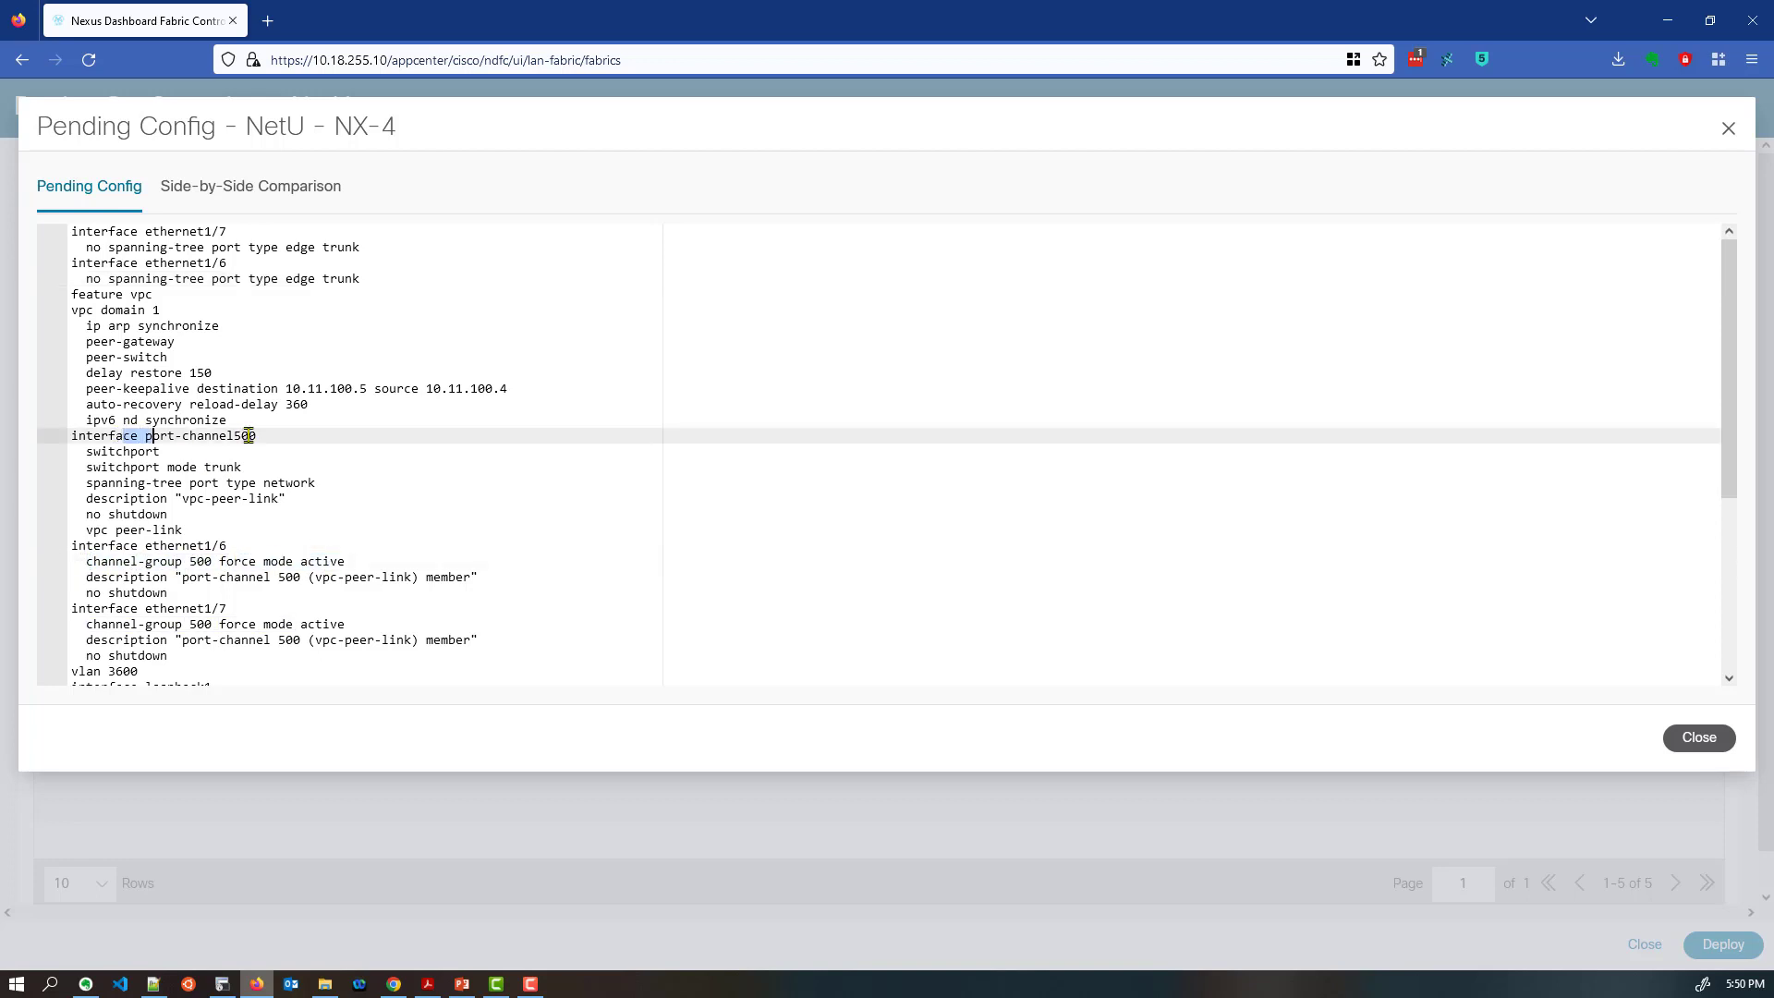
pyautogui.moveTo(153, 499); pyautogui.dragTo(288, 498)
pyautogui.moveTo(376, 283); pyautogui.dragTo(66, 231)
pyautogui.click(88, 291)
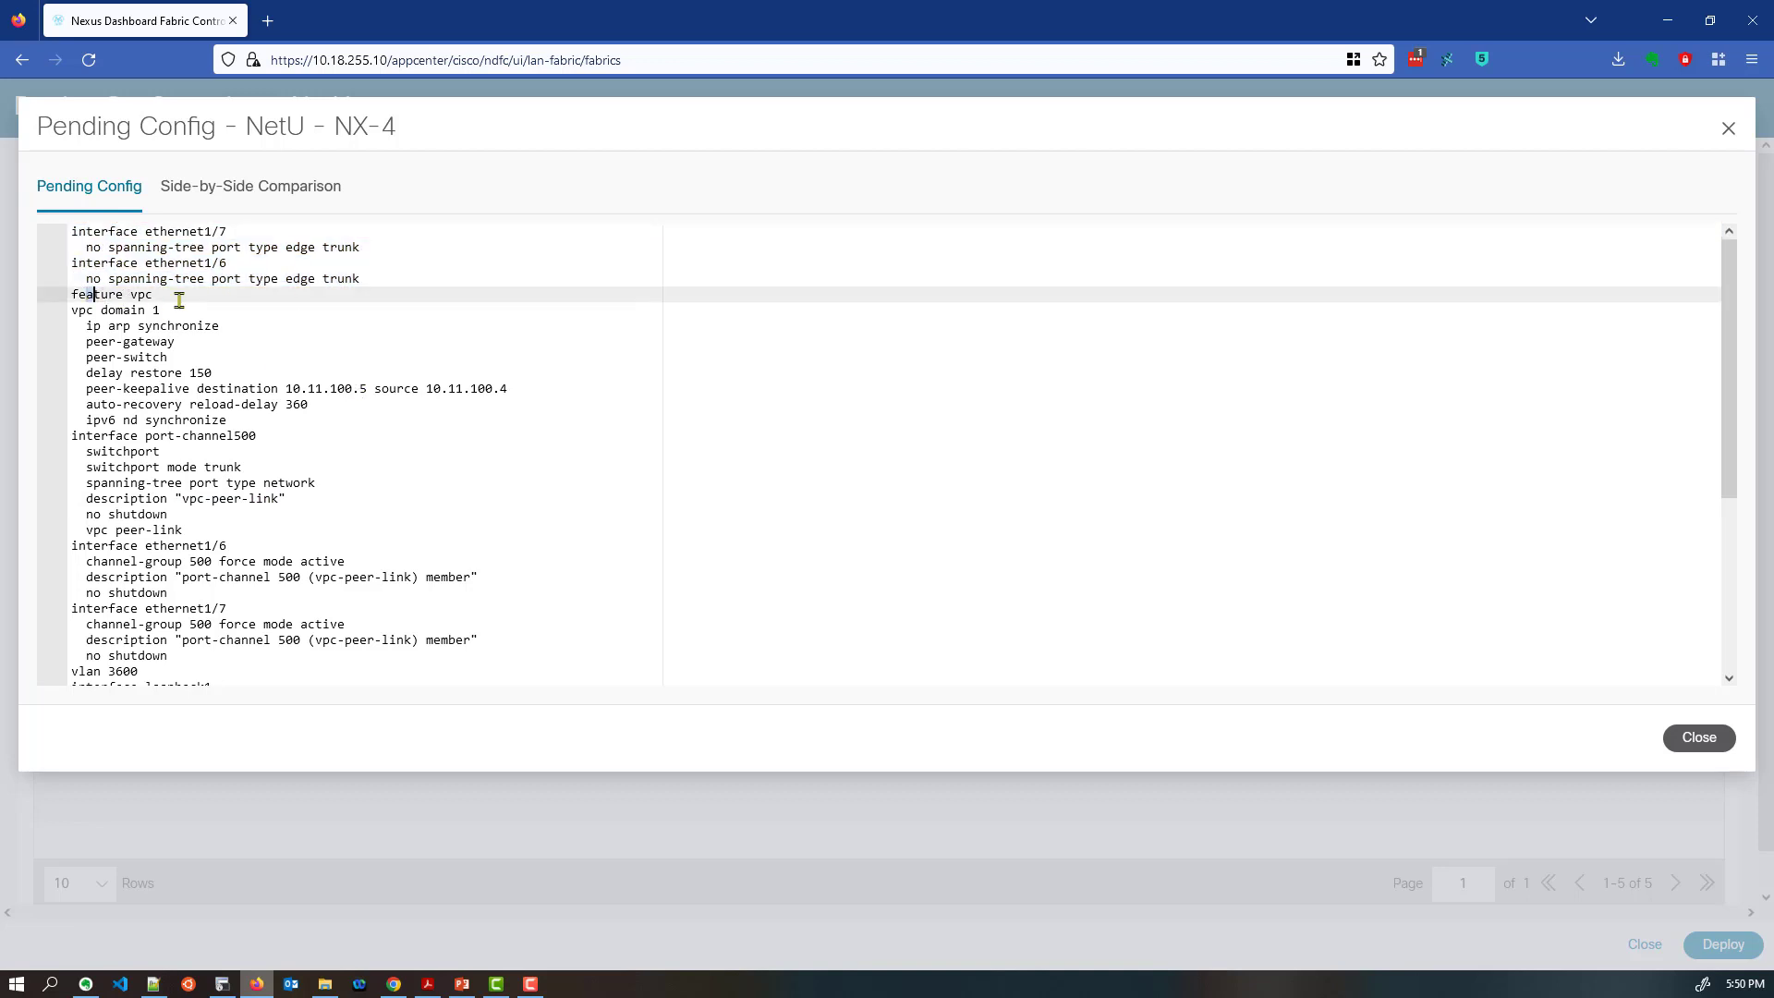
# Examine the loopback1 secondary IP address and the remaining commands in NX-4's pending configuration, and close it
pyautogui.scroll(-5, 348, 408)
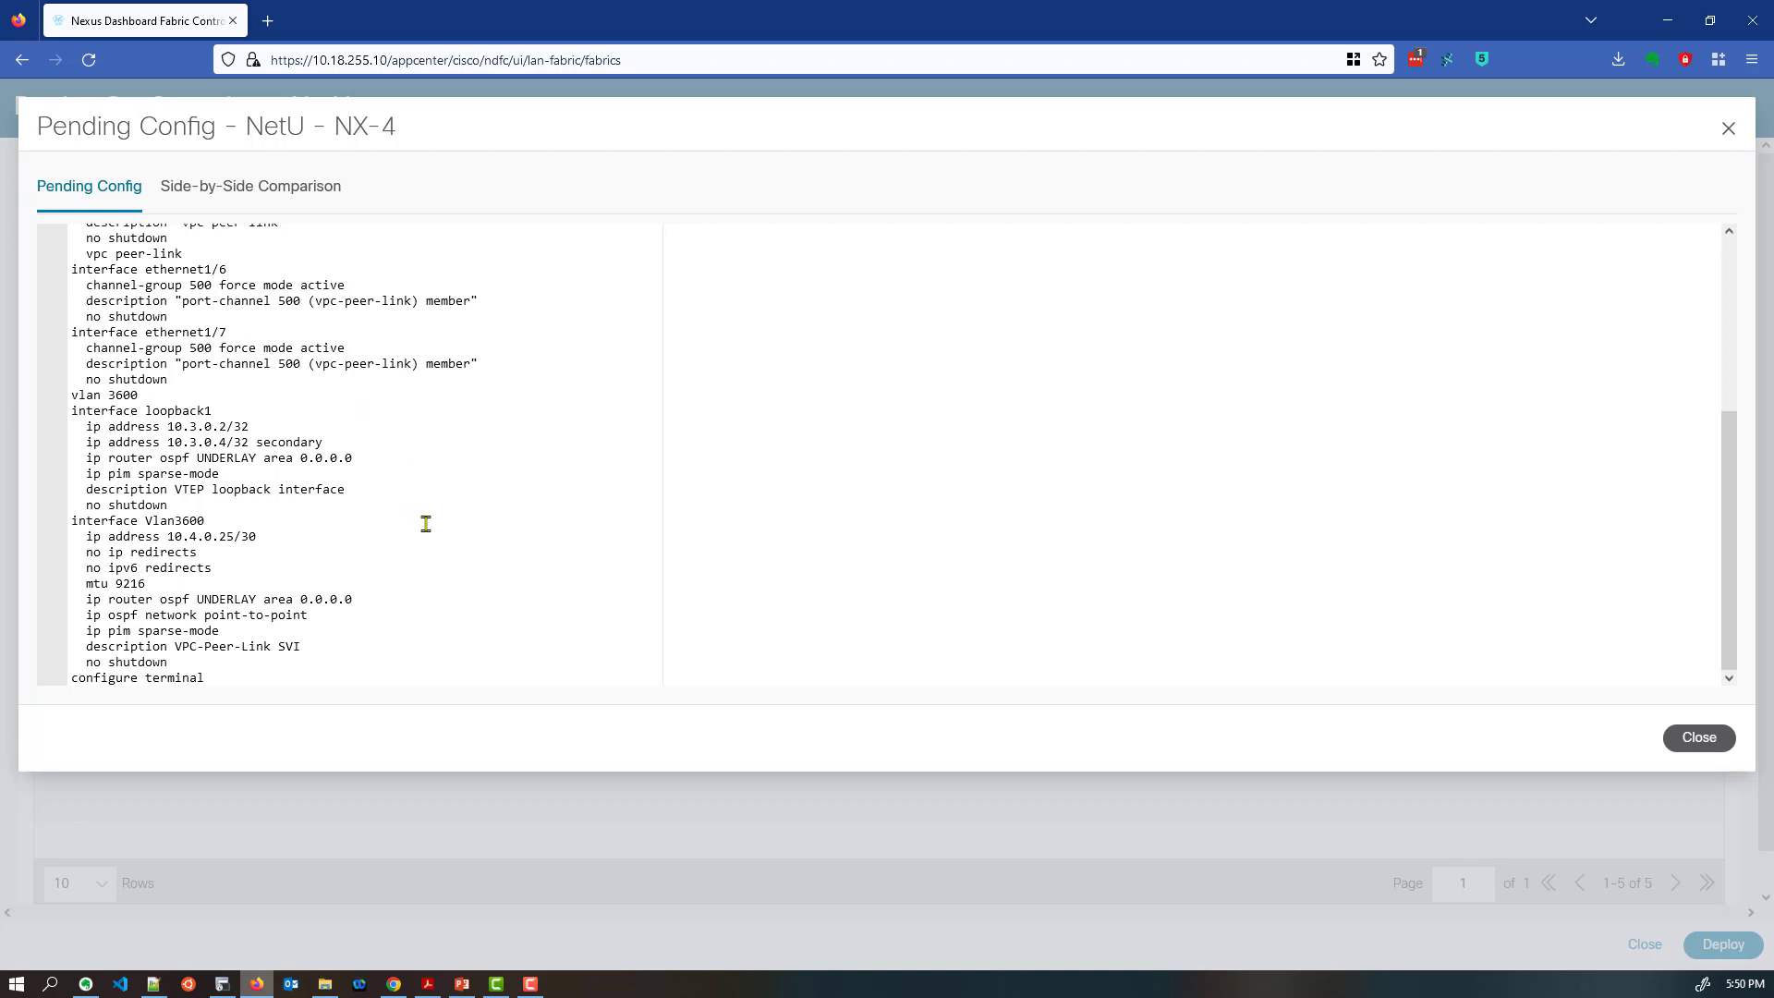
pyautogui.click(215, 411)
pyautogui.moveTo(347, 443); pyautogui.dragTo(90, 446)
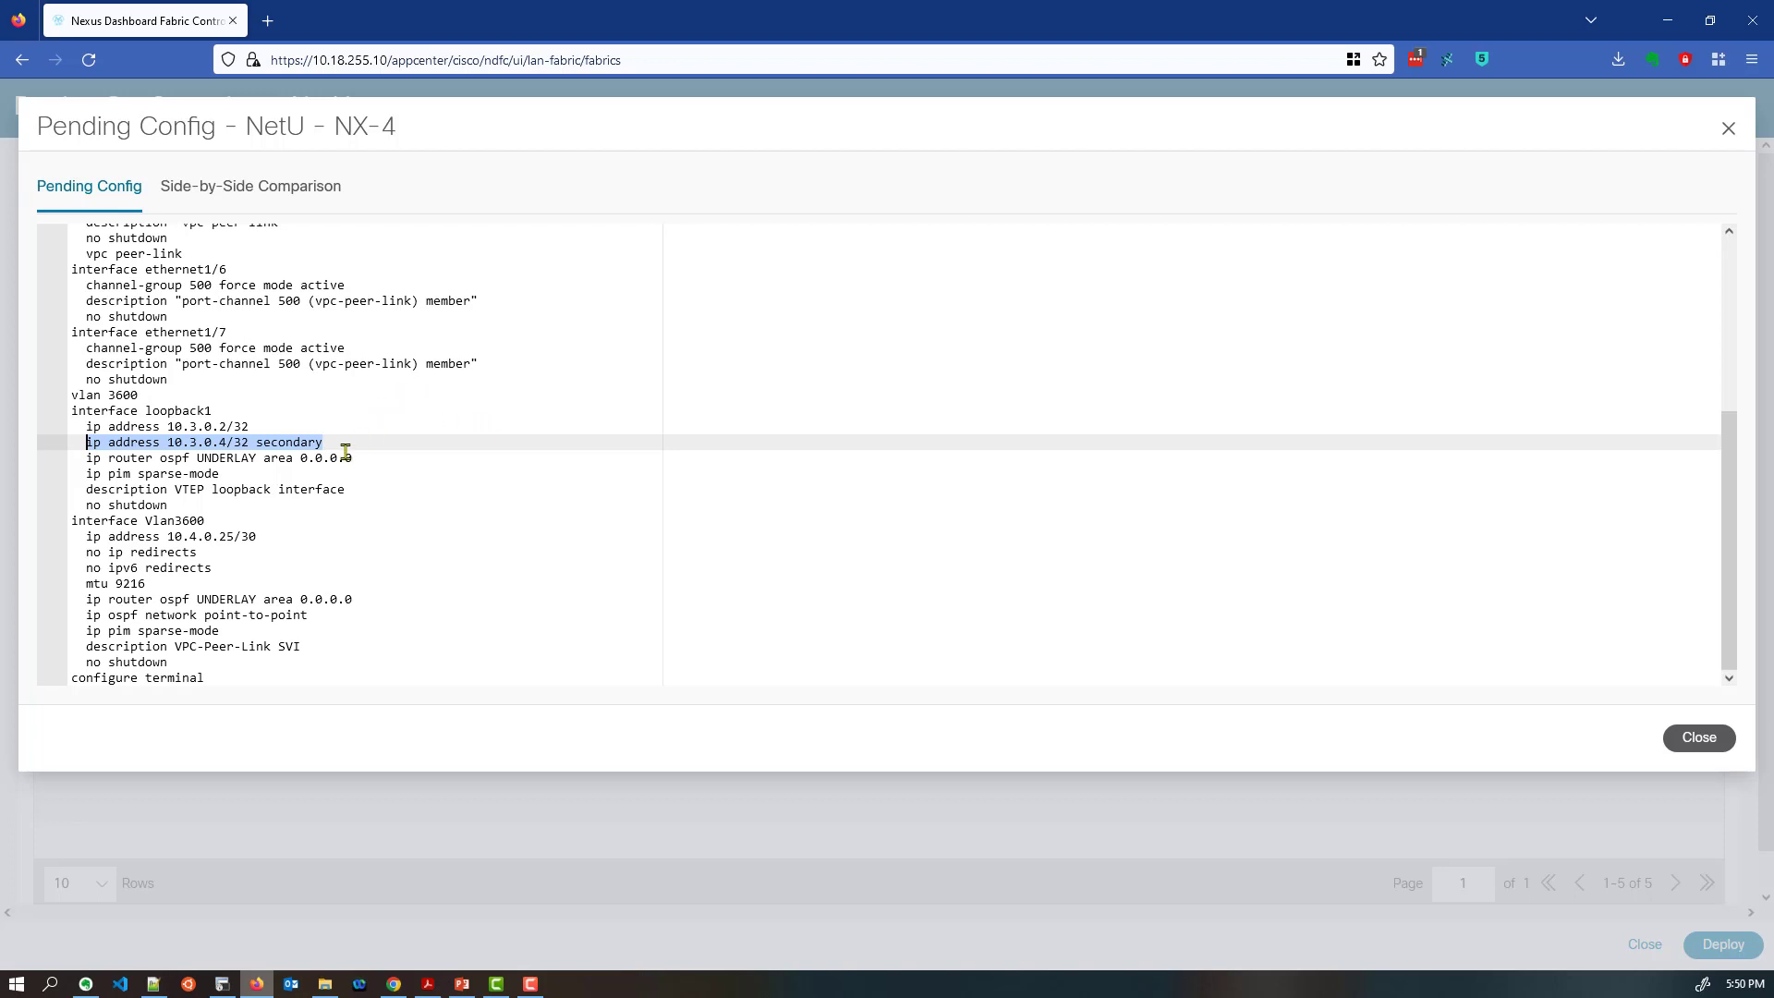
pyautogui.click(291, 473)
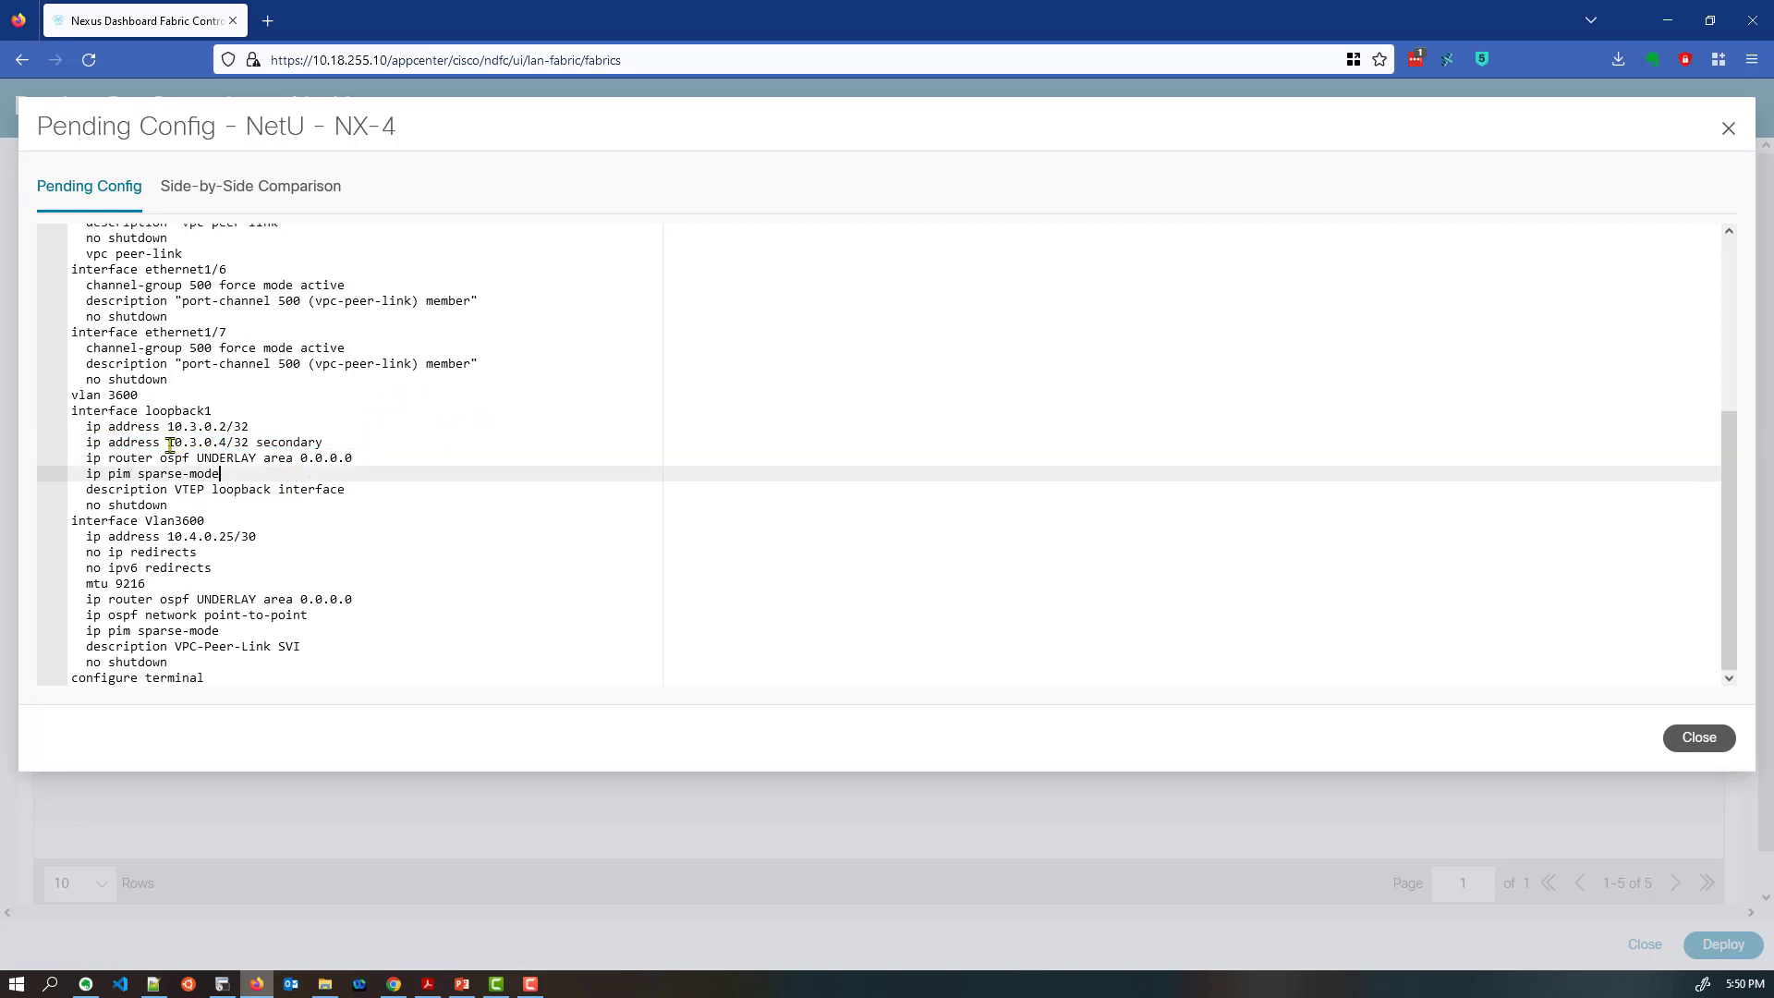
pyautogui.moveTo(169, 443); pyautogui.dragTo(228, 443)
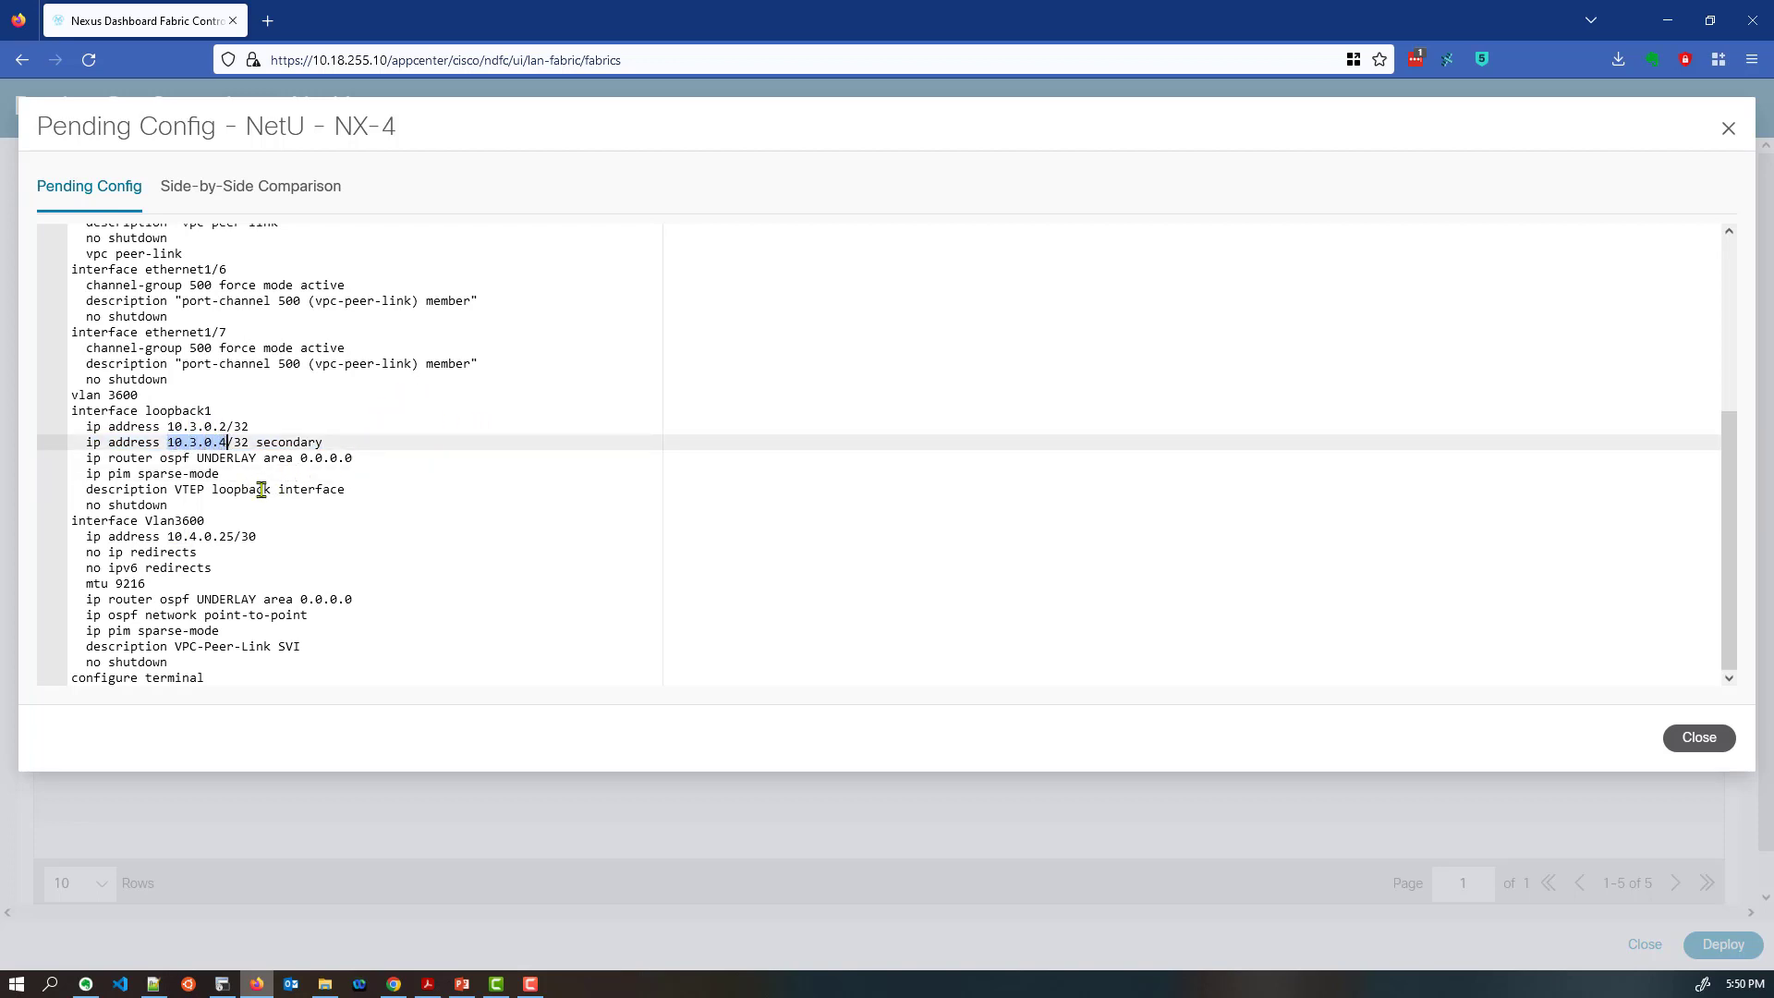
pyautogui.click(1717, 739)
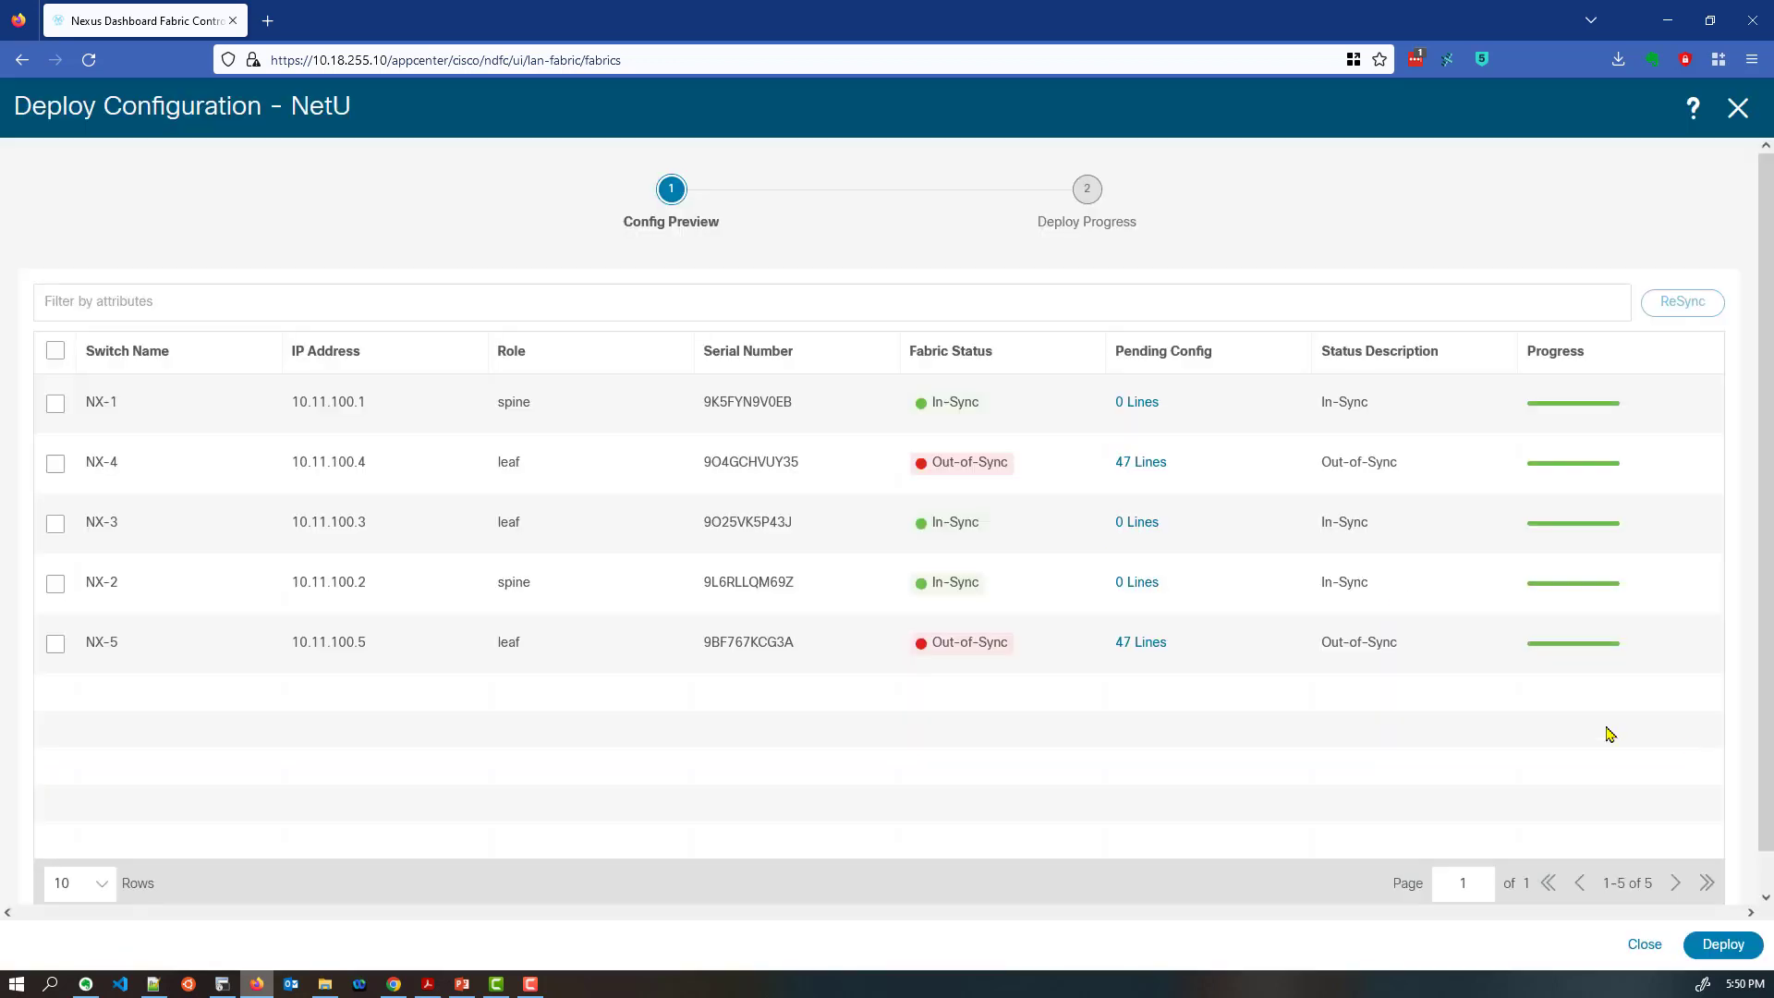
# Deploy the pending vPC configuration to the NetU fabric and close the deployment window once every switch is done
pyautogui.click(1717, 945)
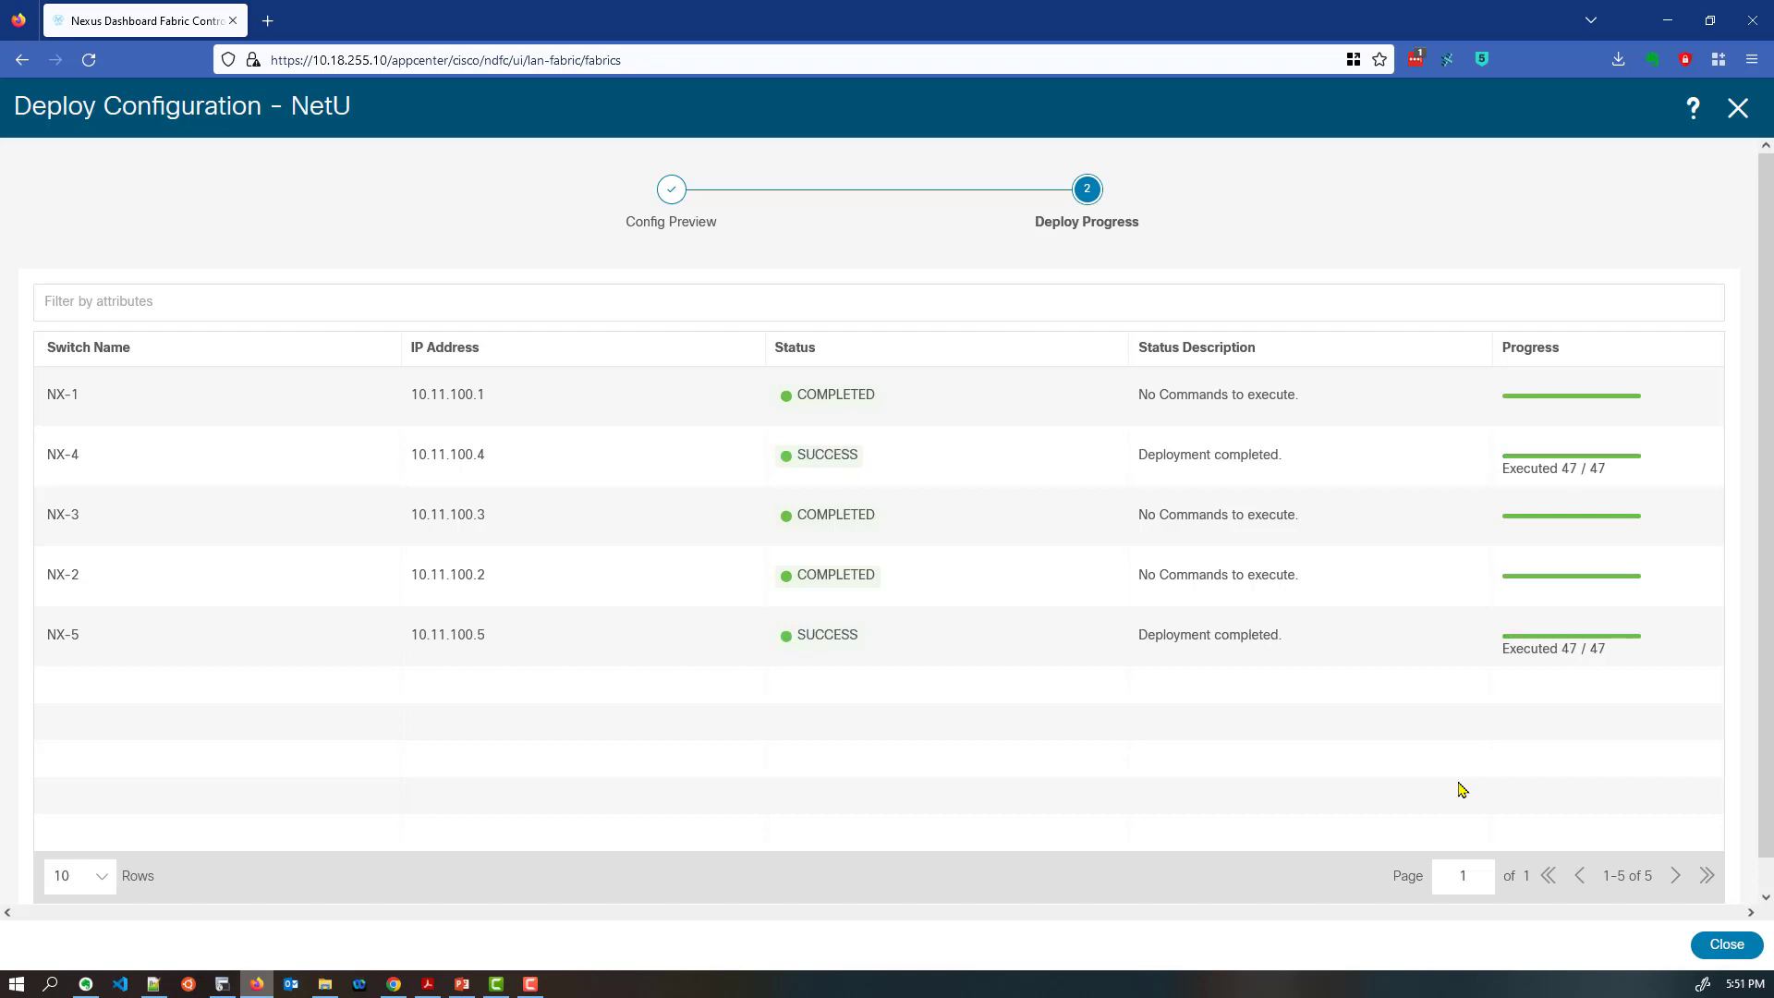
pyautogui.click(1728, 946)
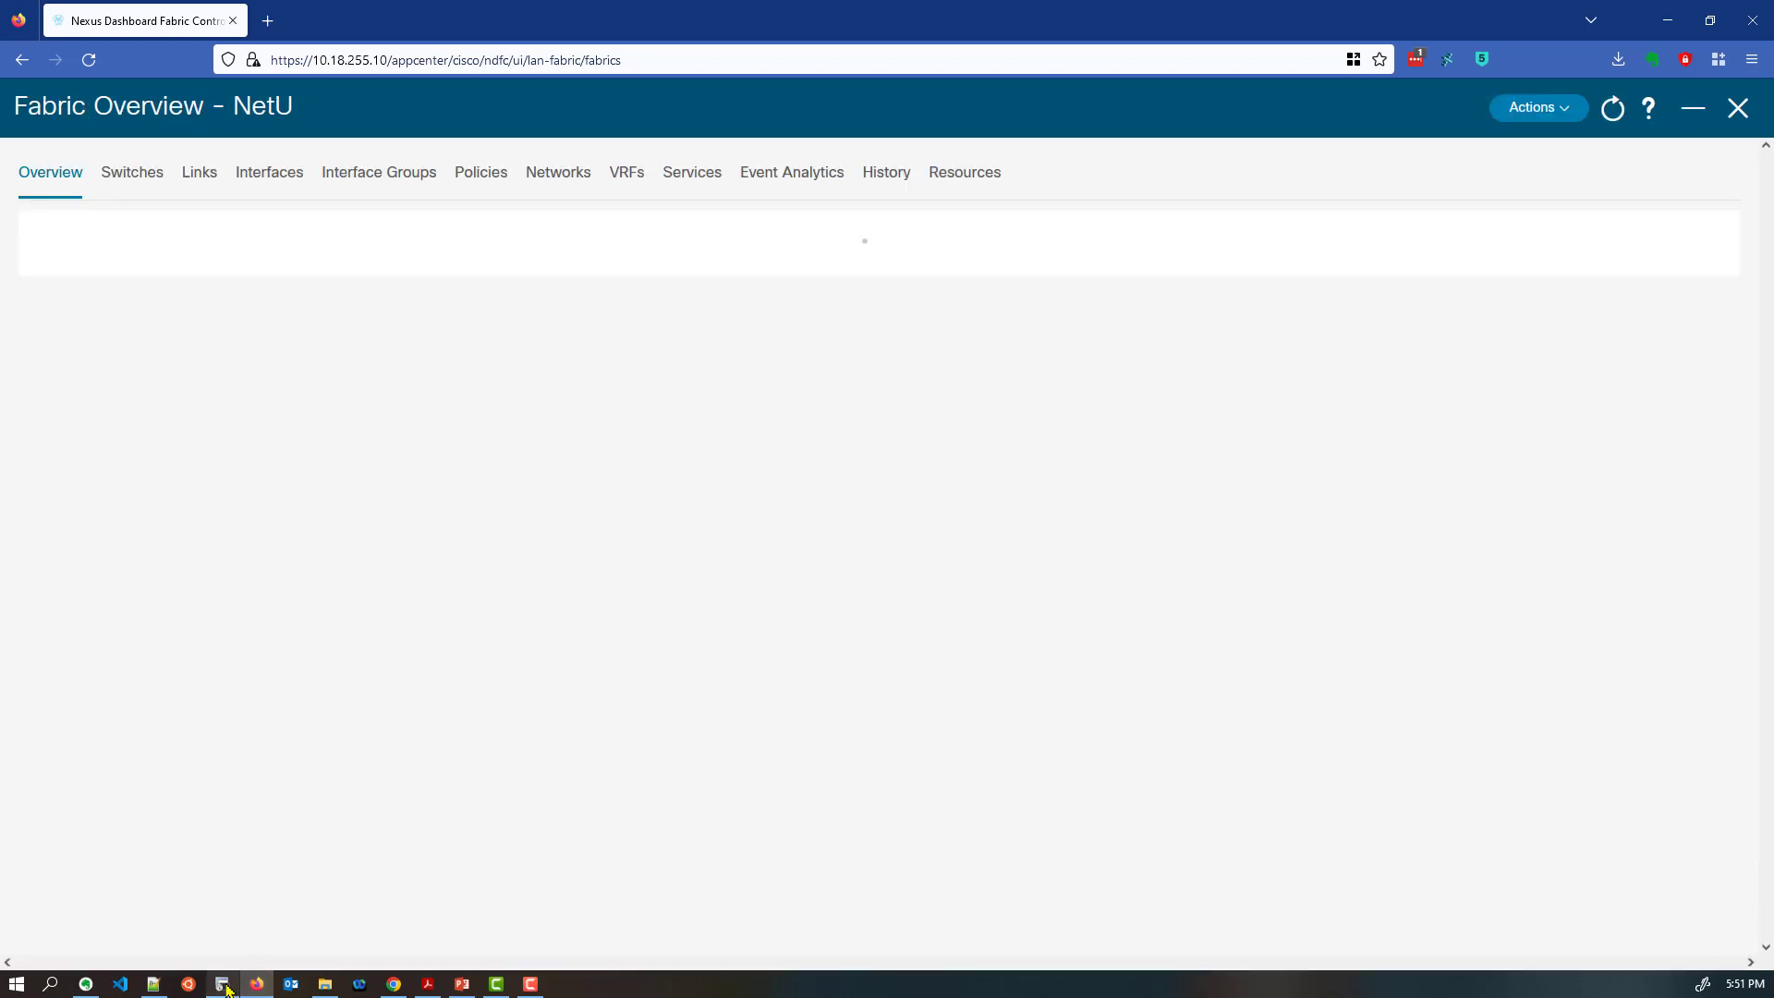
# Switch to the NX-4 terminal session, run "sh vpc" and check the peer, keep-alive and configuration consistency status
pyautogui.click(221, 984)
pyautogui.click(1038, 57)
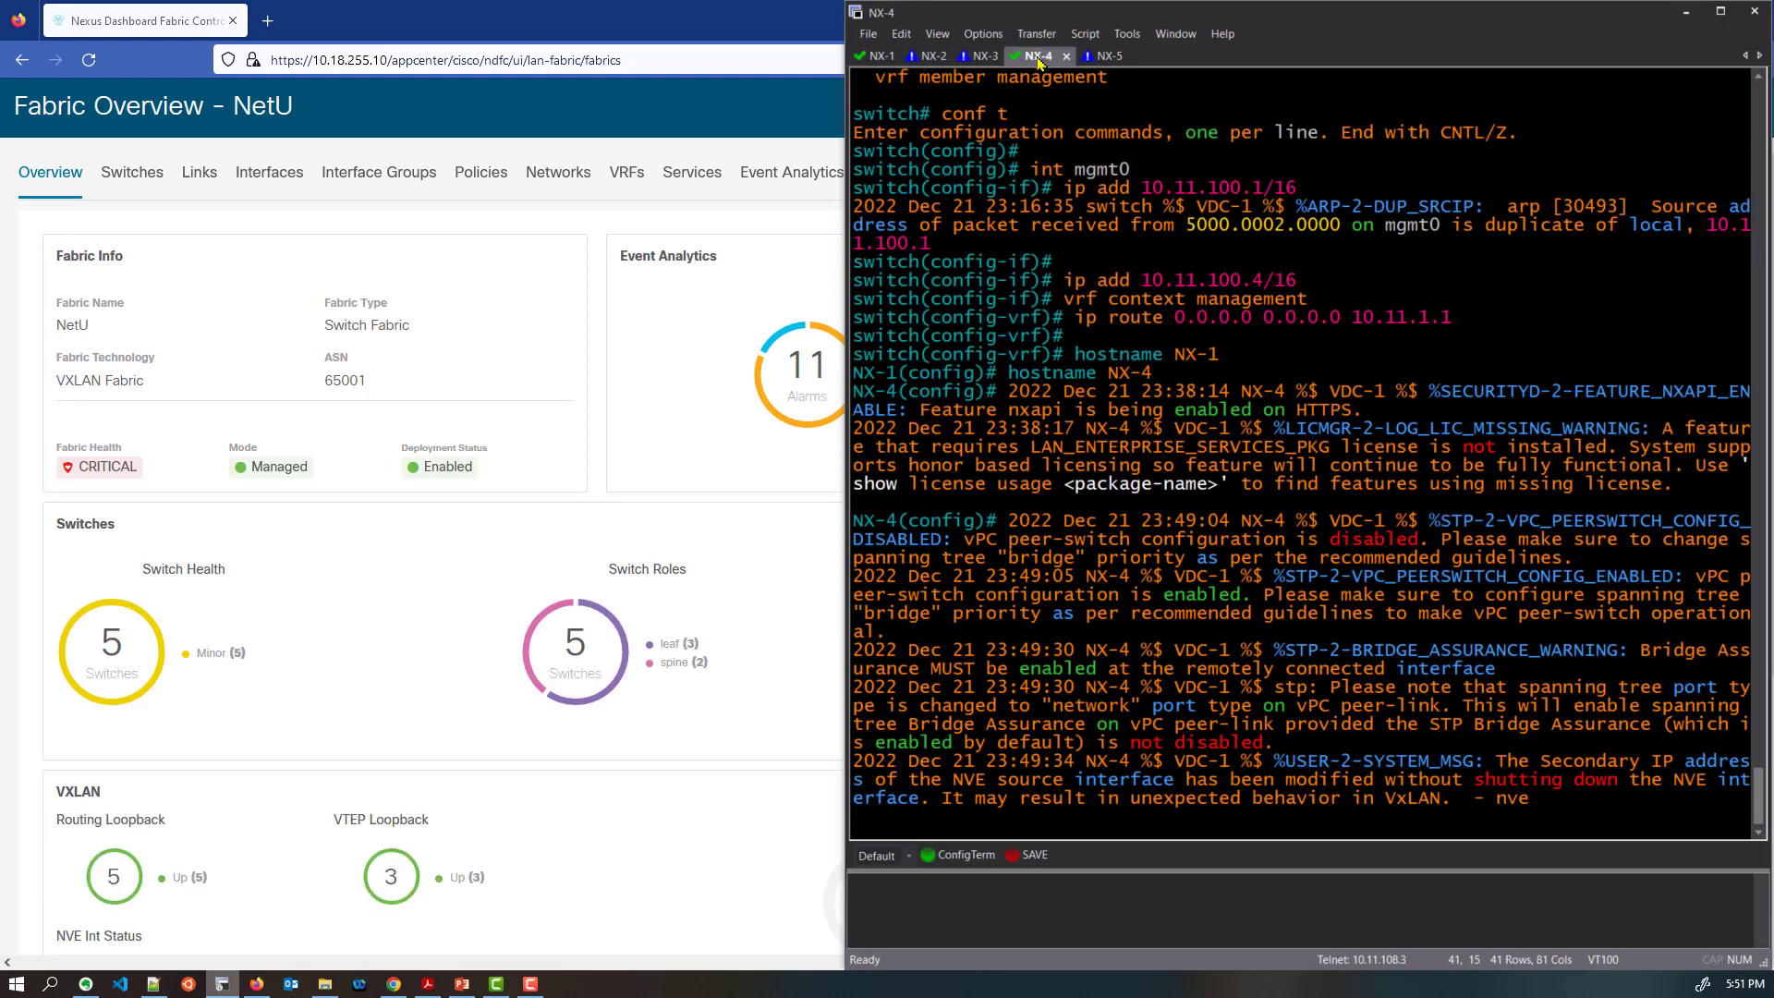
pyautogui.press('Return')
pyautogui.write('sh vpc')
pyautogui.press('Return')
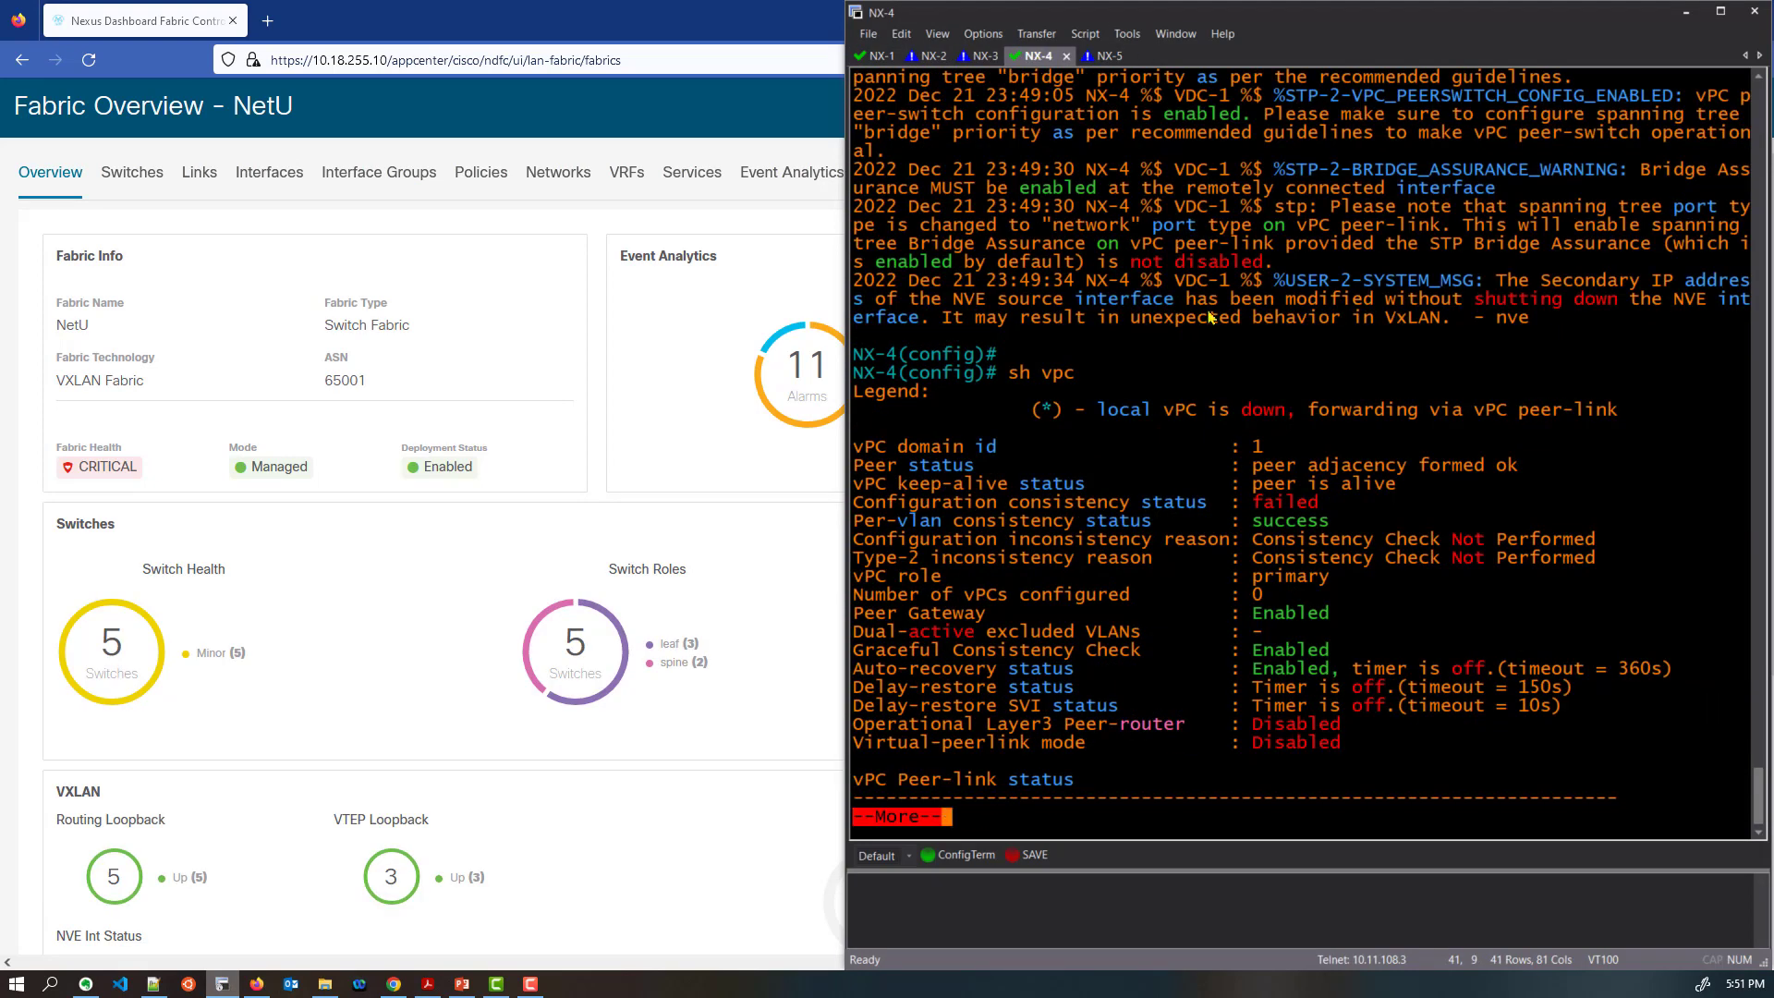
pyautogui.press('space')
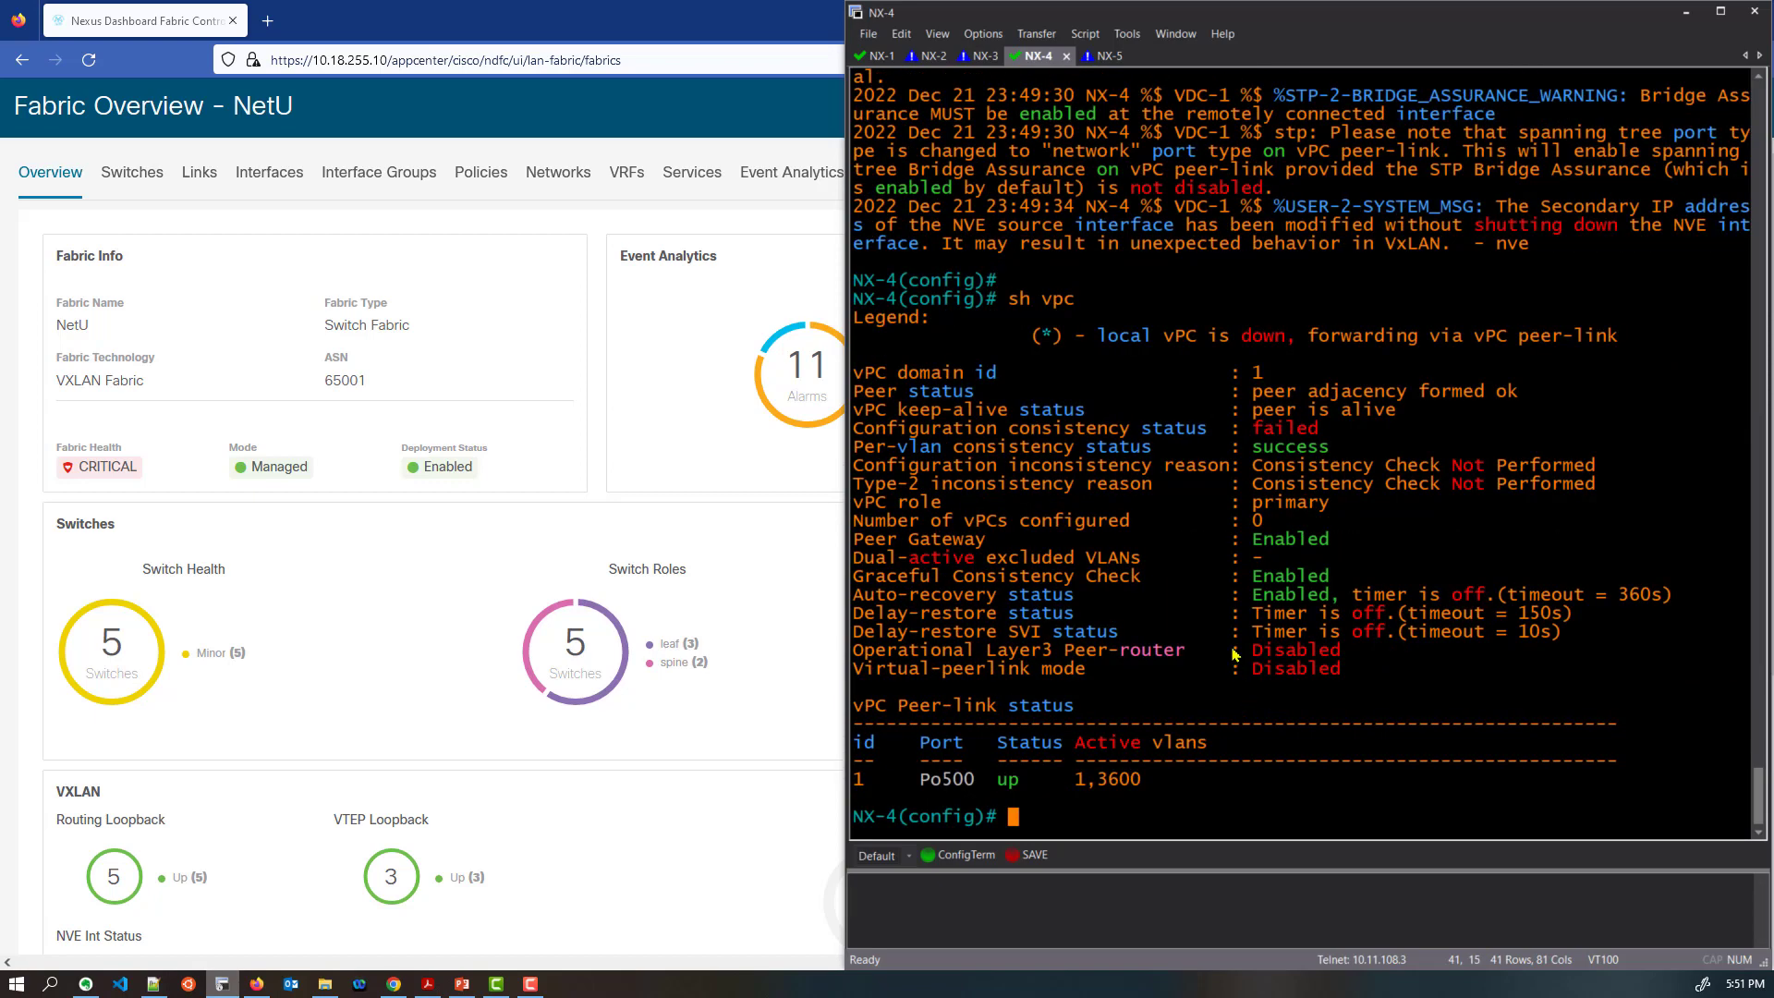
pyautogui.moveTo(1389, 426); pyautogui.dragTo(1144, 412)
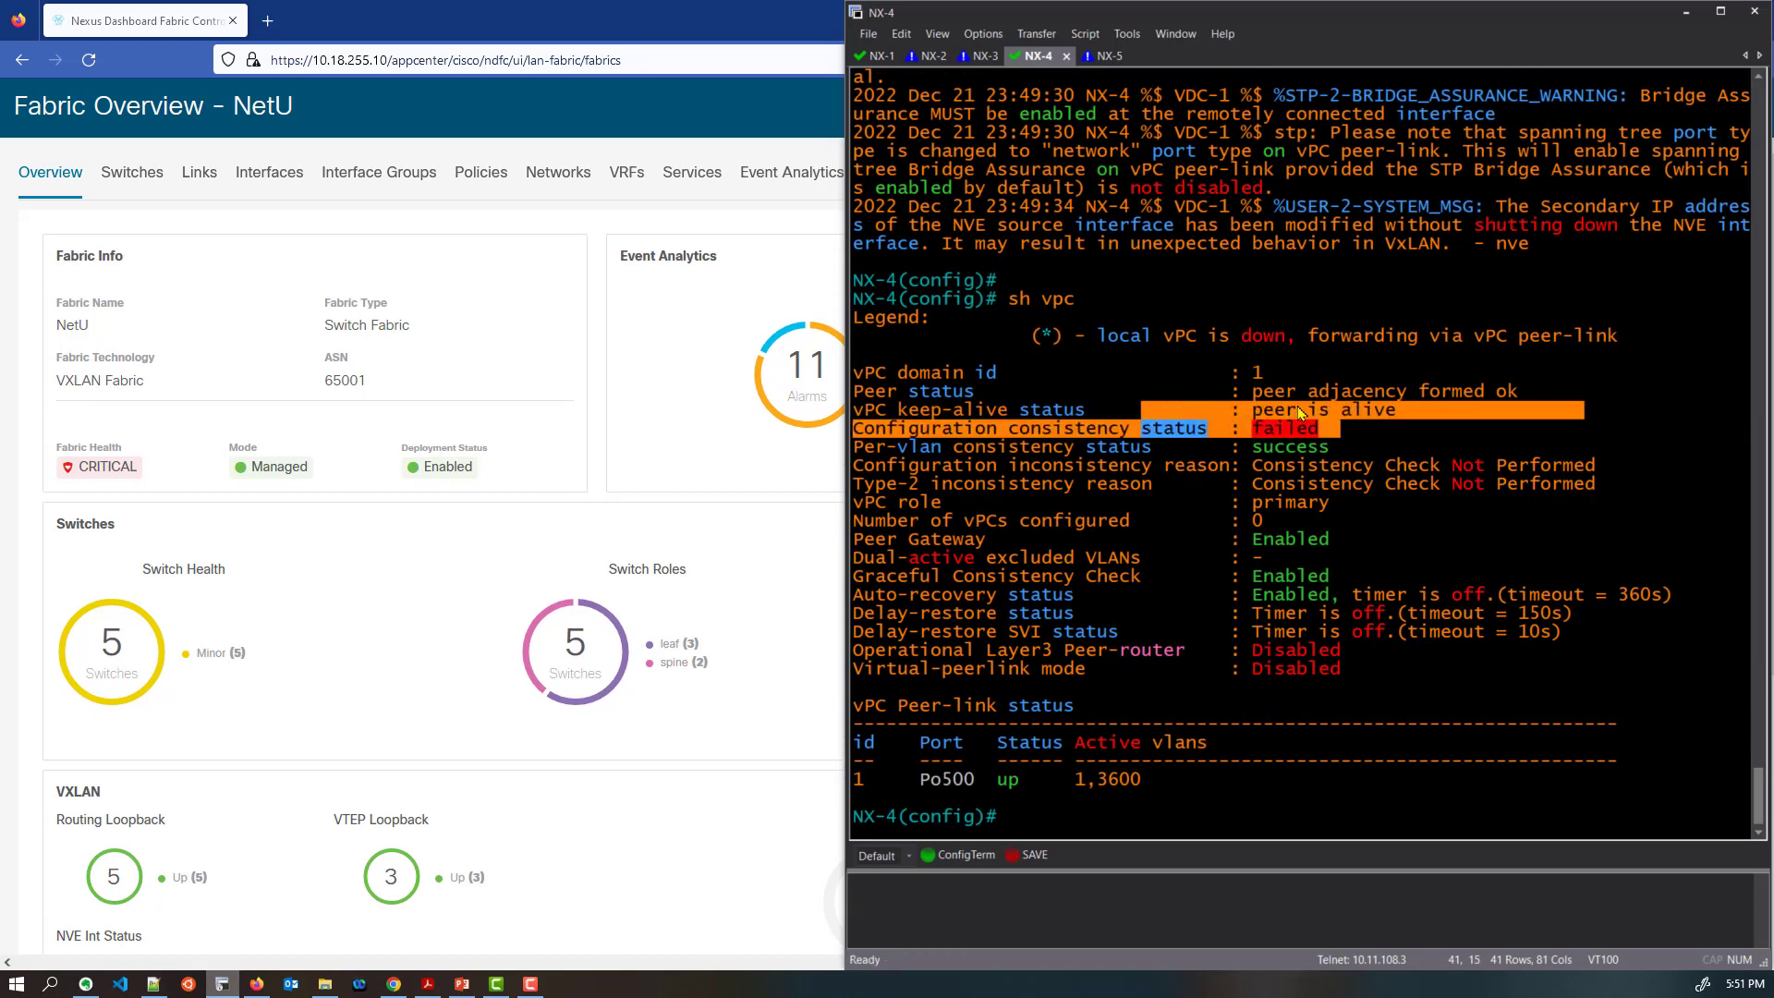
pyautogui.click(1406, 410)
pyautogui.moveTo(1407, 412); pyautogui.dragTo(871, 397)
# Run "sh vpc" on NX-4 twice more to recheck the consistency status and the delay-restore timers
pyautogui.press('Return')
pyautogui.press('Return')
pyautogui.press('Up')
pyautogui.press('Return')
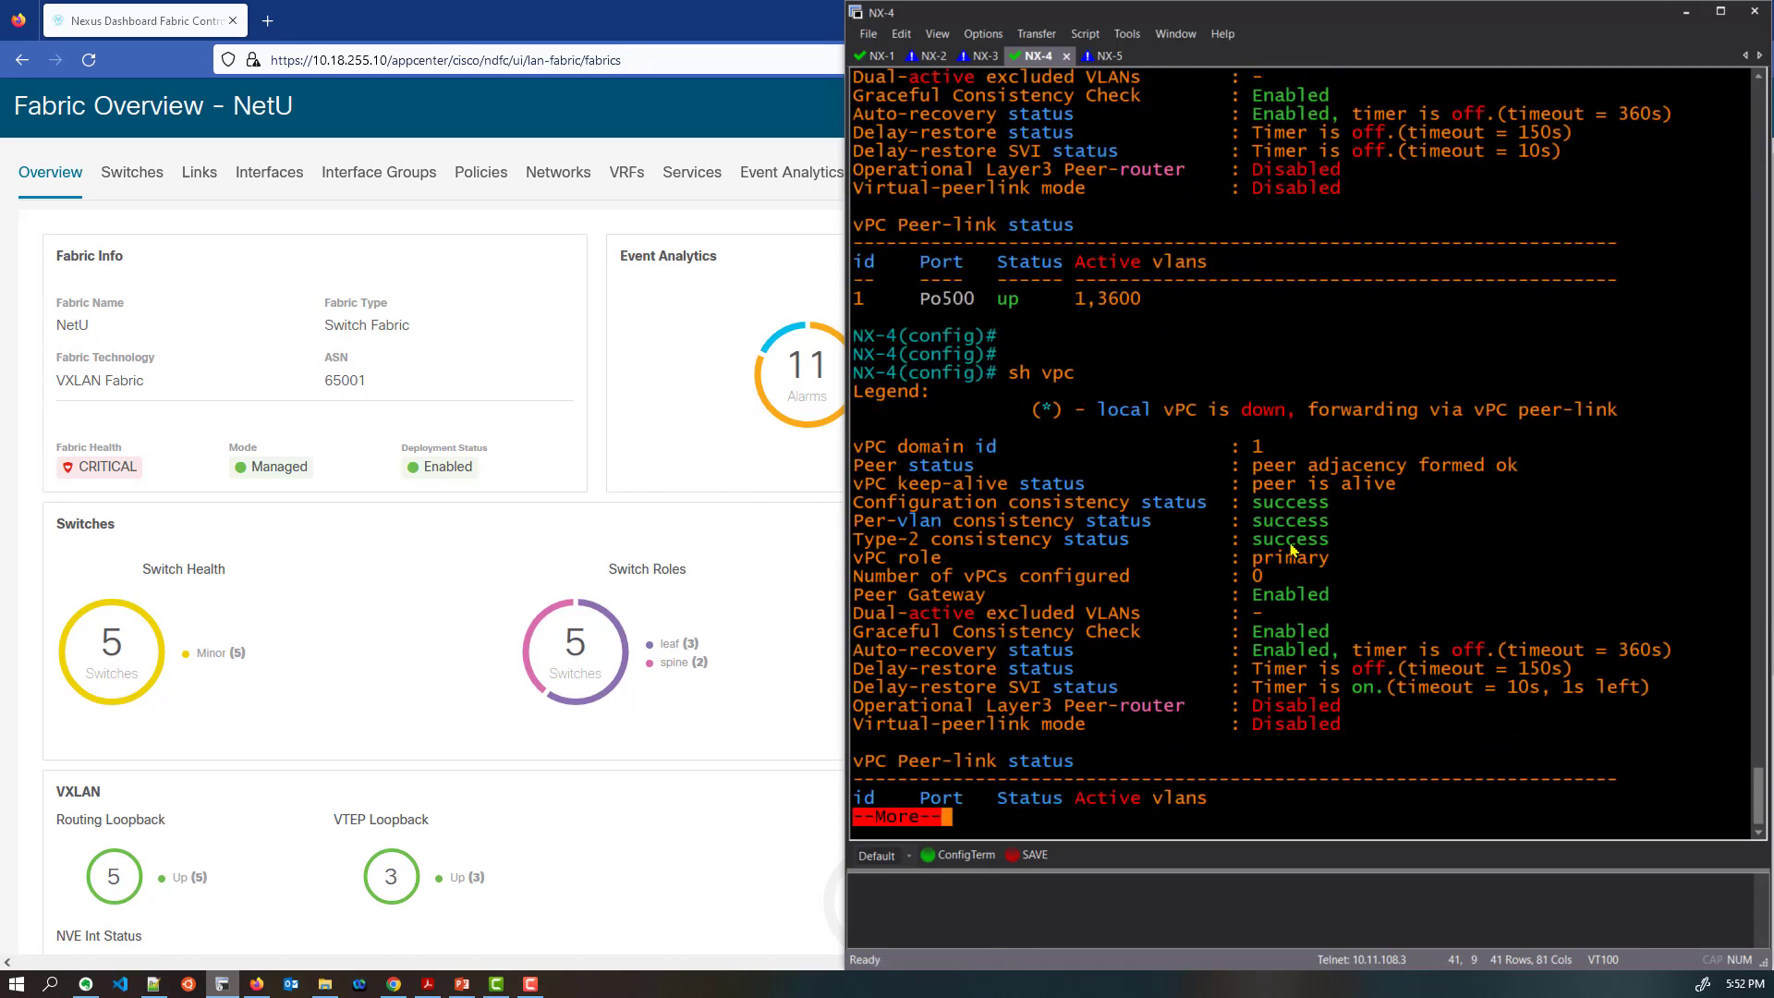
pyautogui.moveTo(1329, 545); pyautogui.dragTo(1032, 508)
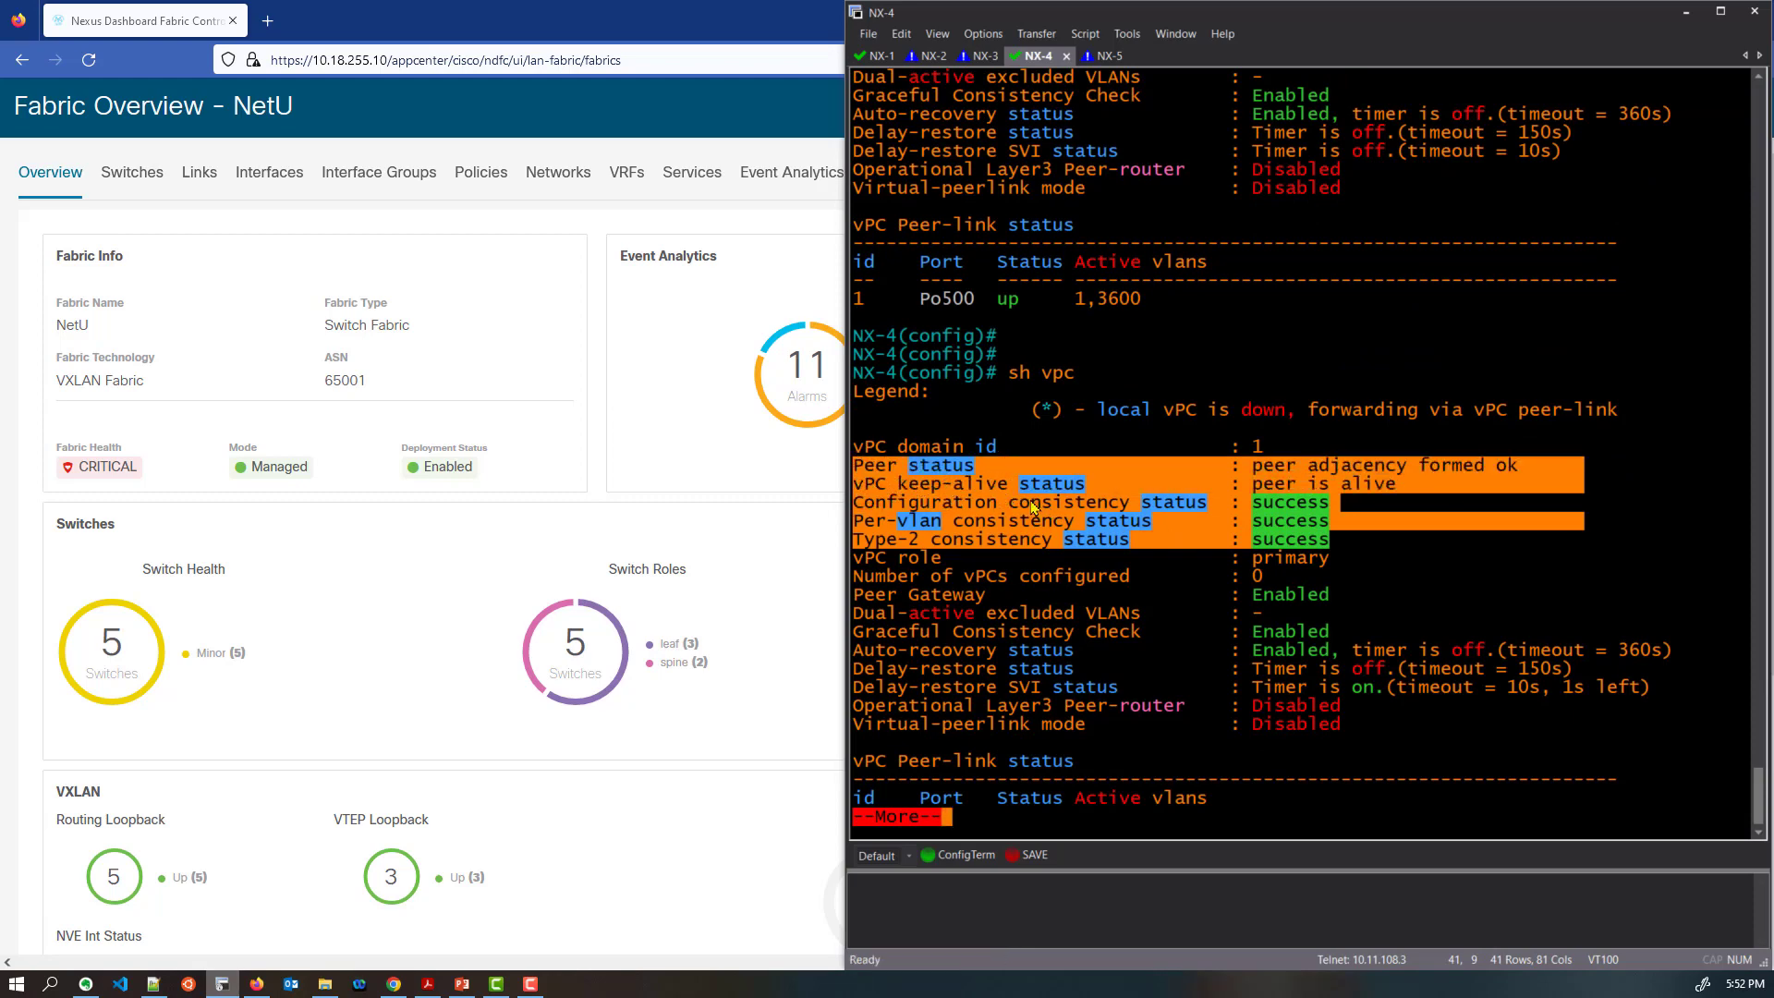
pyautogui.press('space')
pyautogui.press('Return')
pyautogui.press('Return')
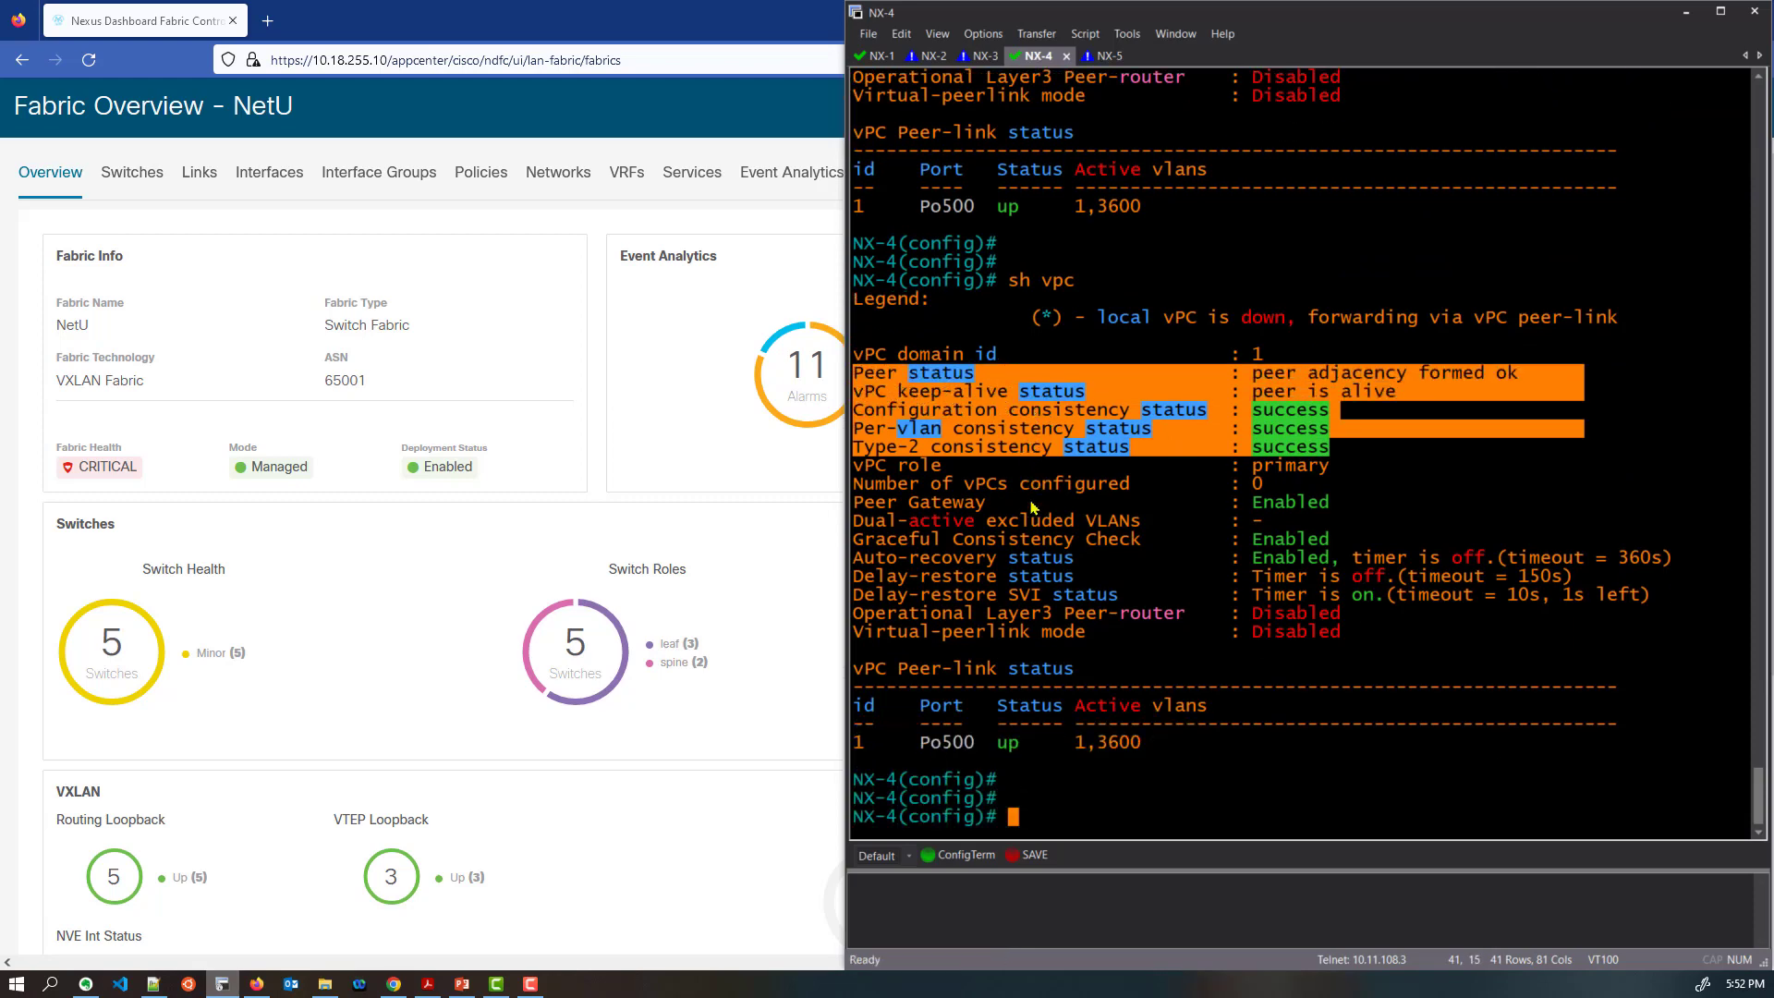
pyautogui.press('Up')
pyautogui.press('Return')
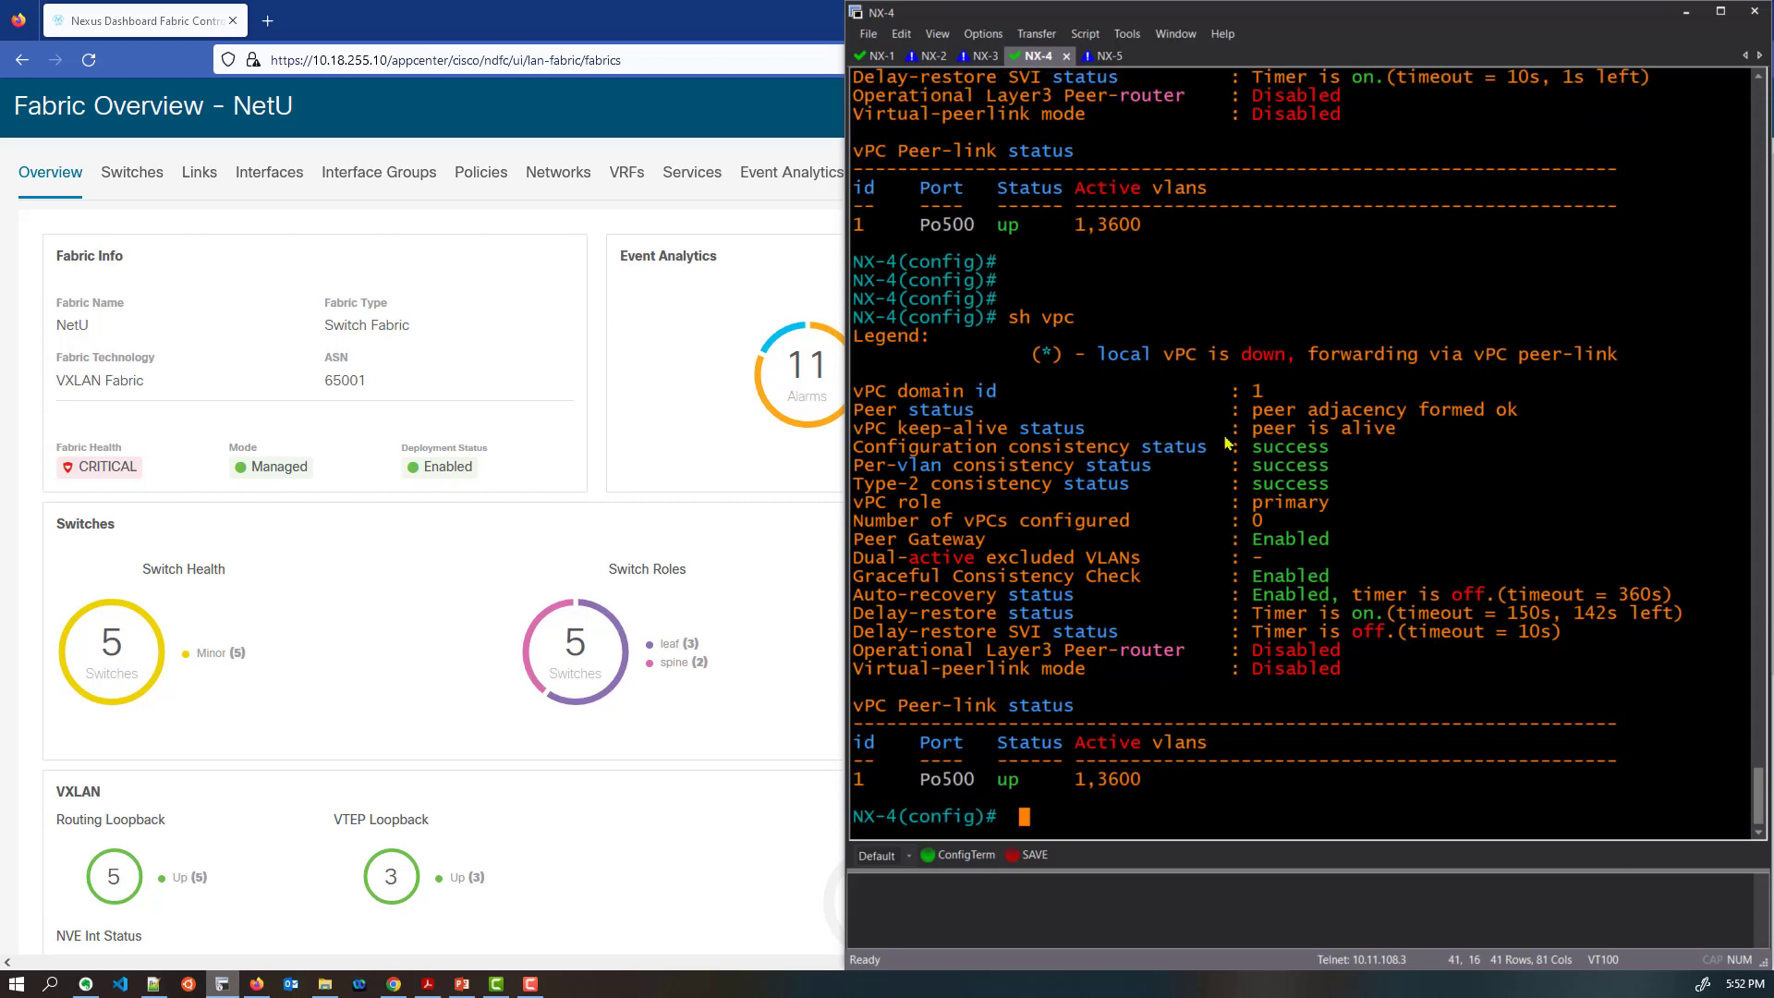
# Leave the NX-4 terminal, switch back to the Nexus Dashboard browser and close the NetU fabric overview
pyautogui.moveTo(1331, 508); pyautogui.dragTo(855, 411)
pyautogui.click(1523, 492)
pyautogui.click(730, 32)
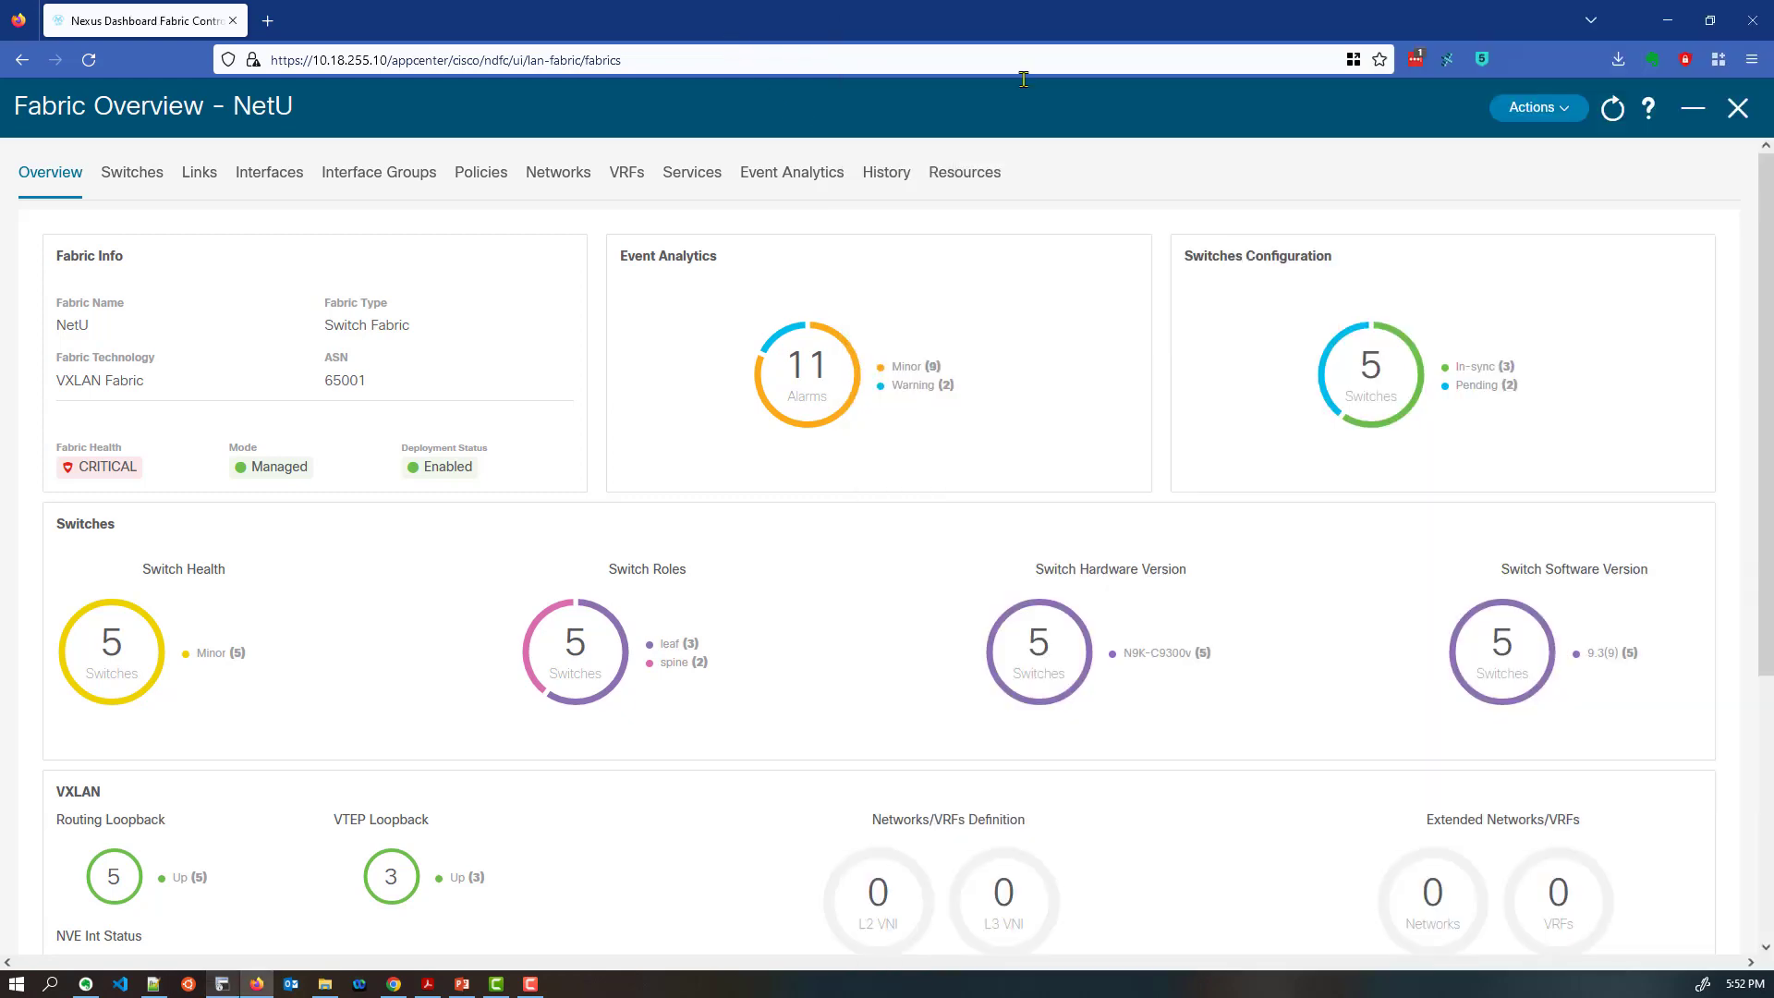
pyautogui.click(1735, 111)
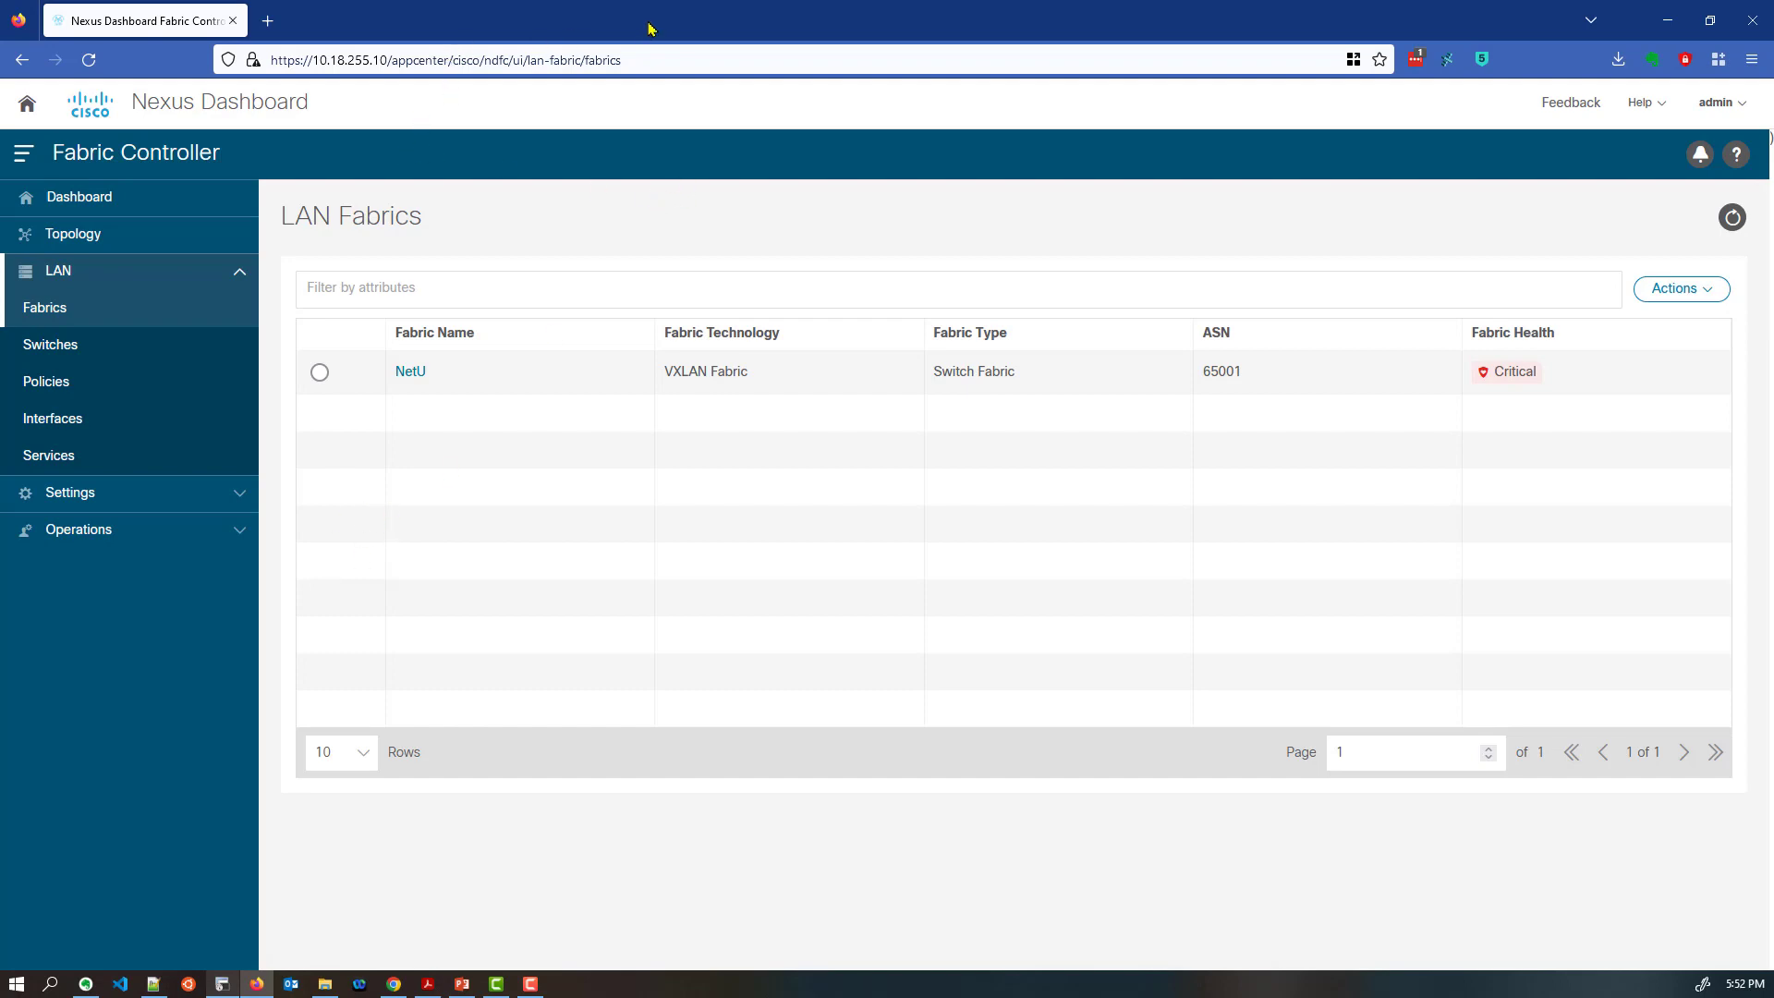
# Restore and resize the browser window so NX-3, PC1 and PC2 in the topology diagram stay visible beside it
pyautogui.moveTo(722, 35); pyautogui.dragTo(1329, 134)
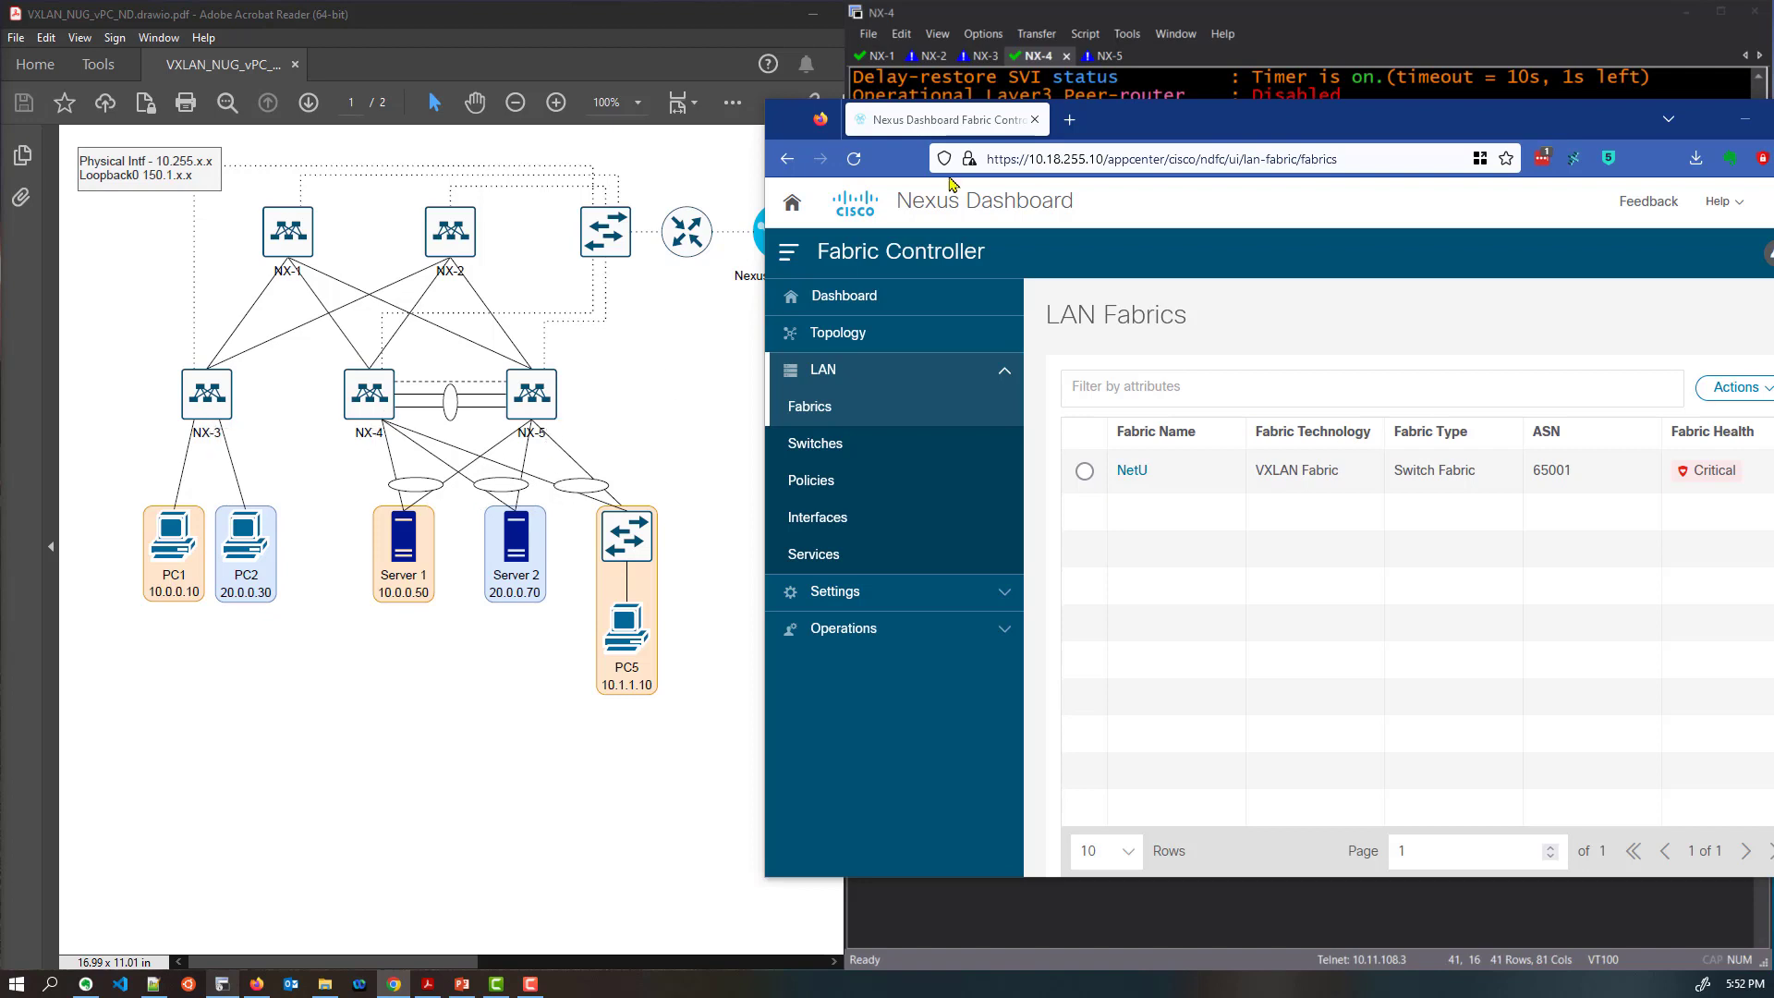
pyautogui.moveTo(1160, 133); pyautogui.dragTo(1077, 37)
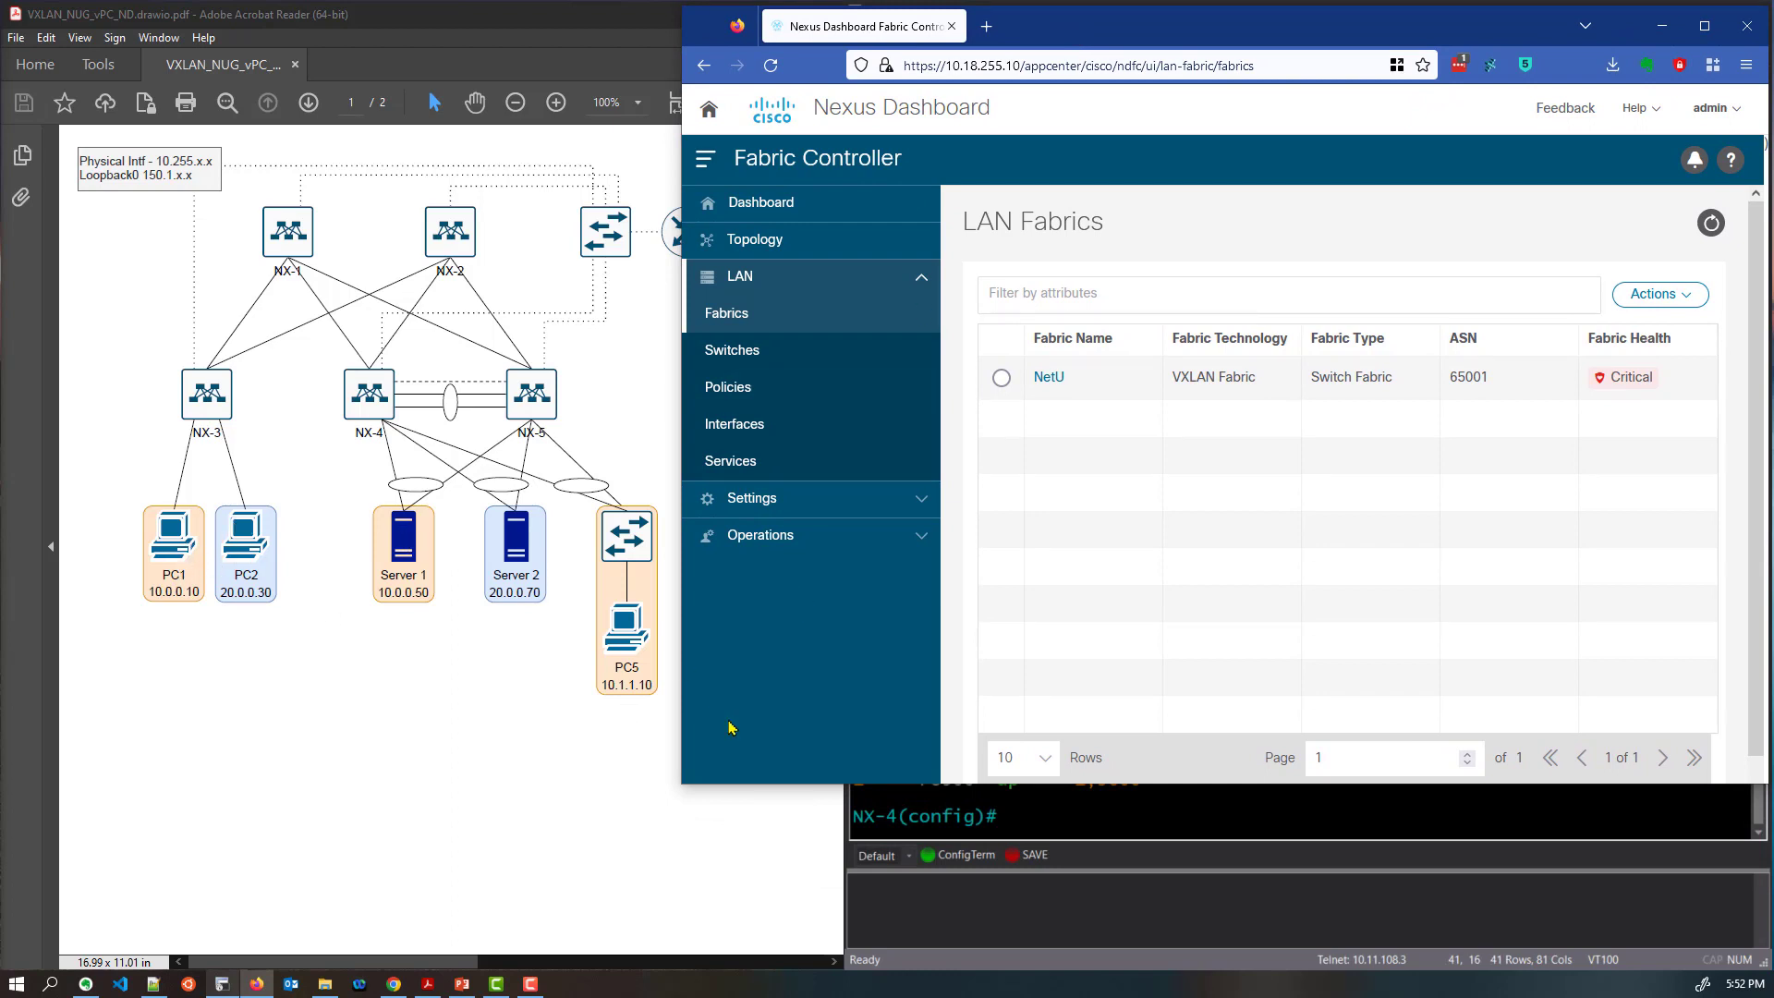
pyautogui.moveTo(681, 786); pyautogui.dragTo(289, 962)
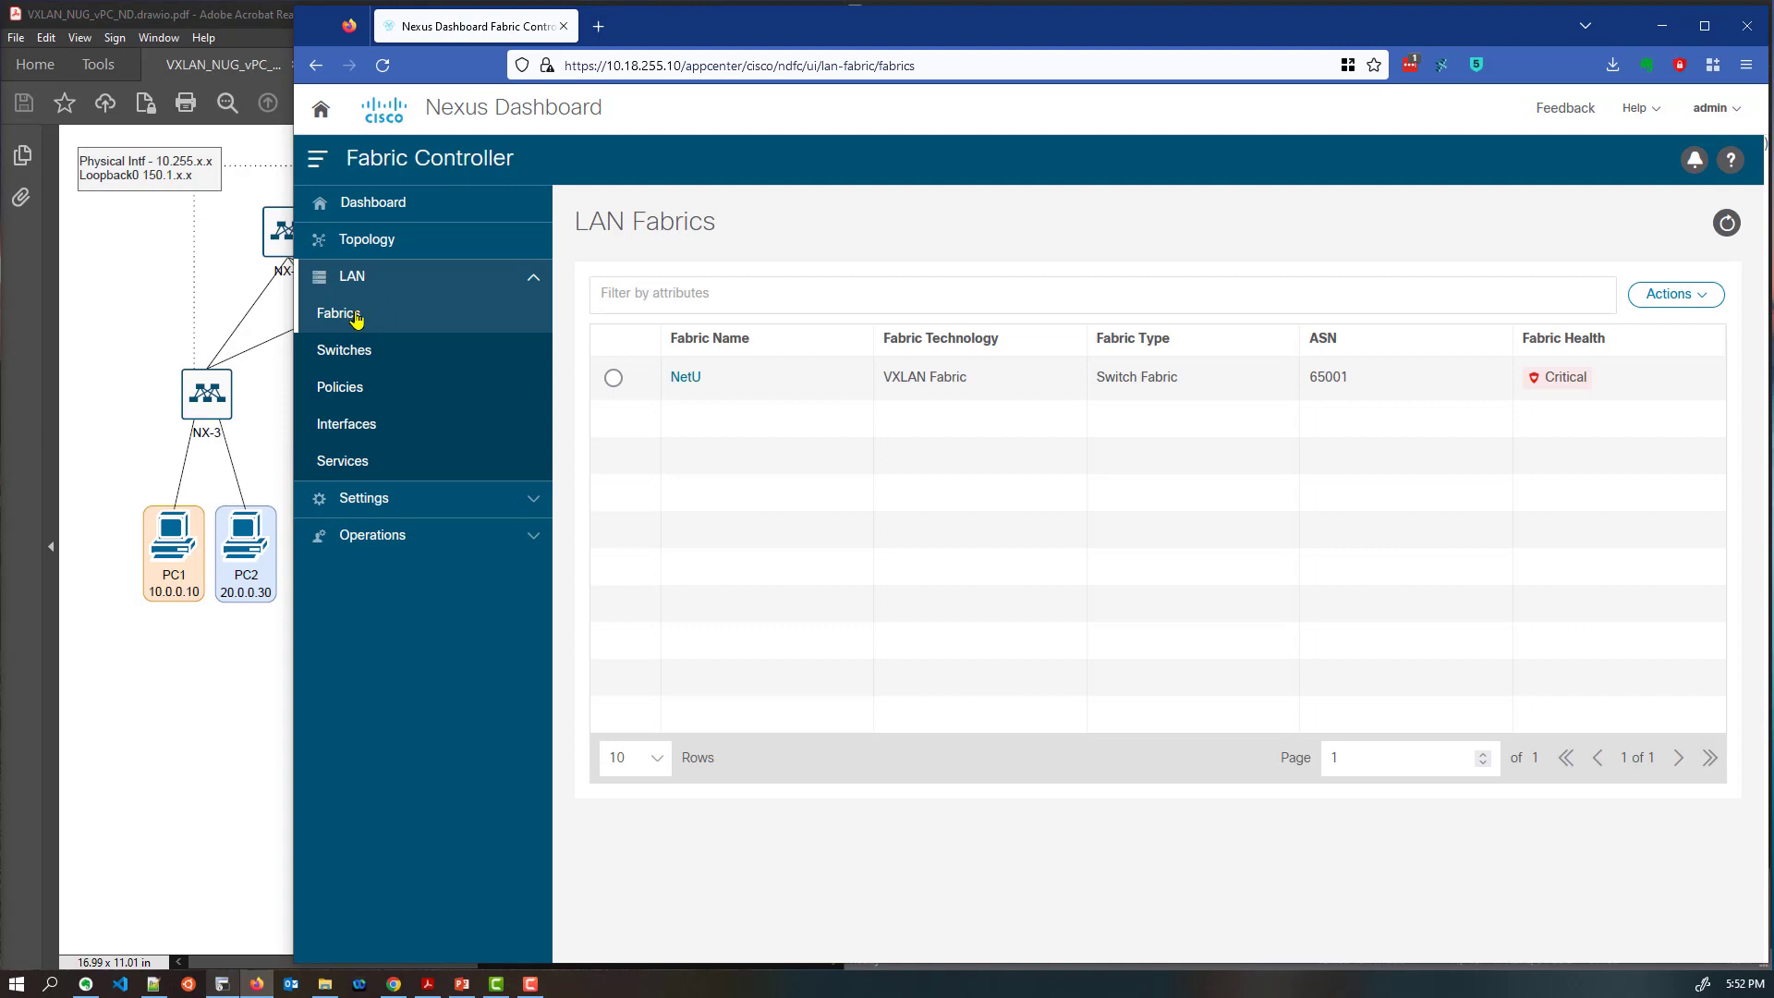
# Open the NetU fabric overview, look at its networks list and go to its VRF list
pyautogui.click(686, 378)
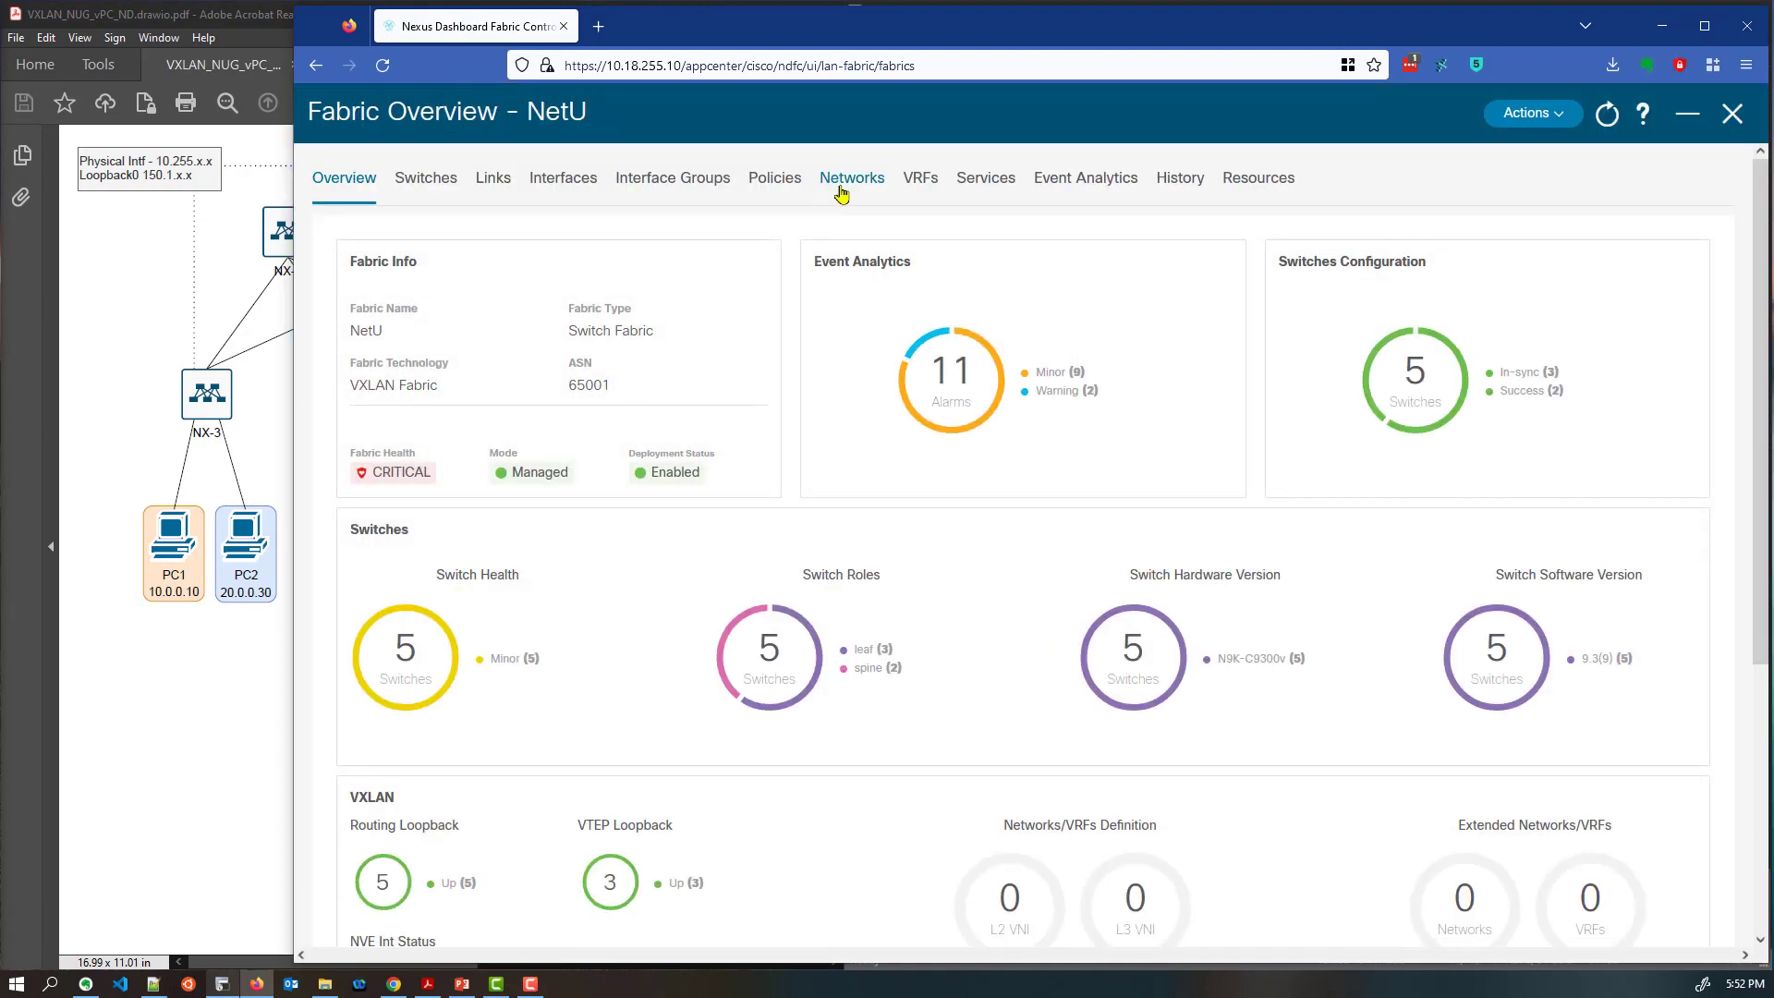
pyautogui.click(851, 189)
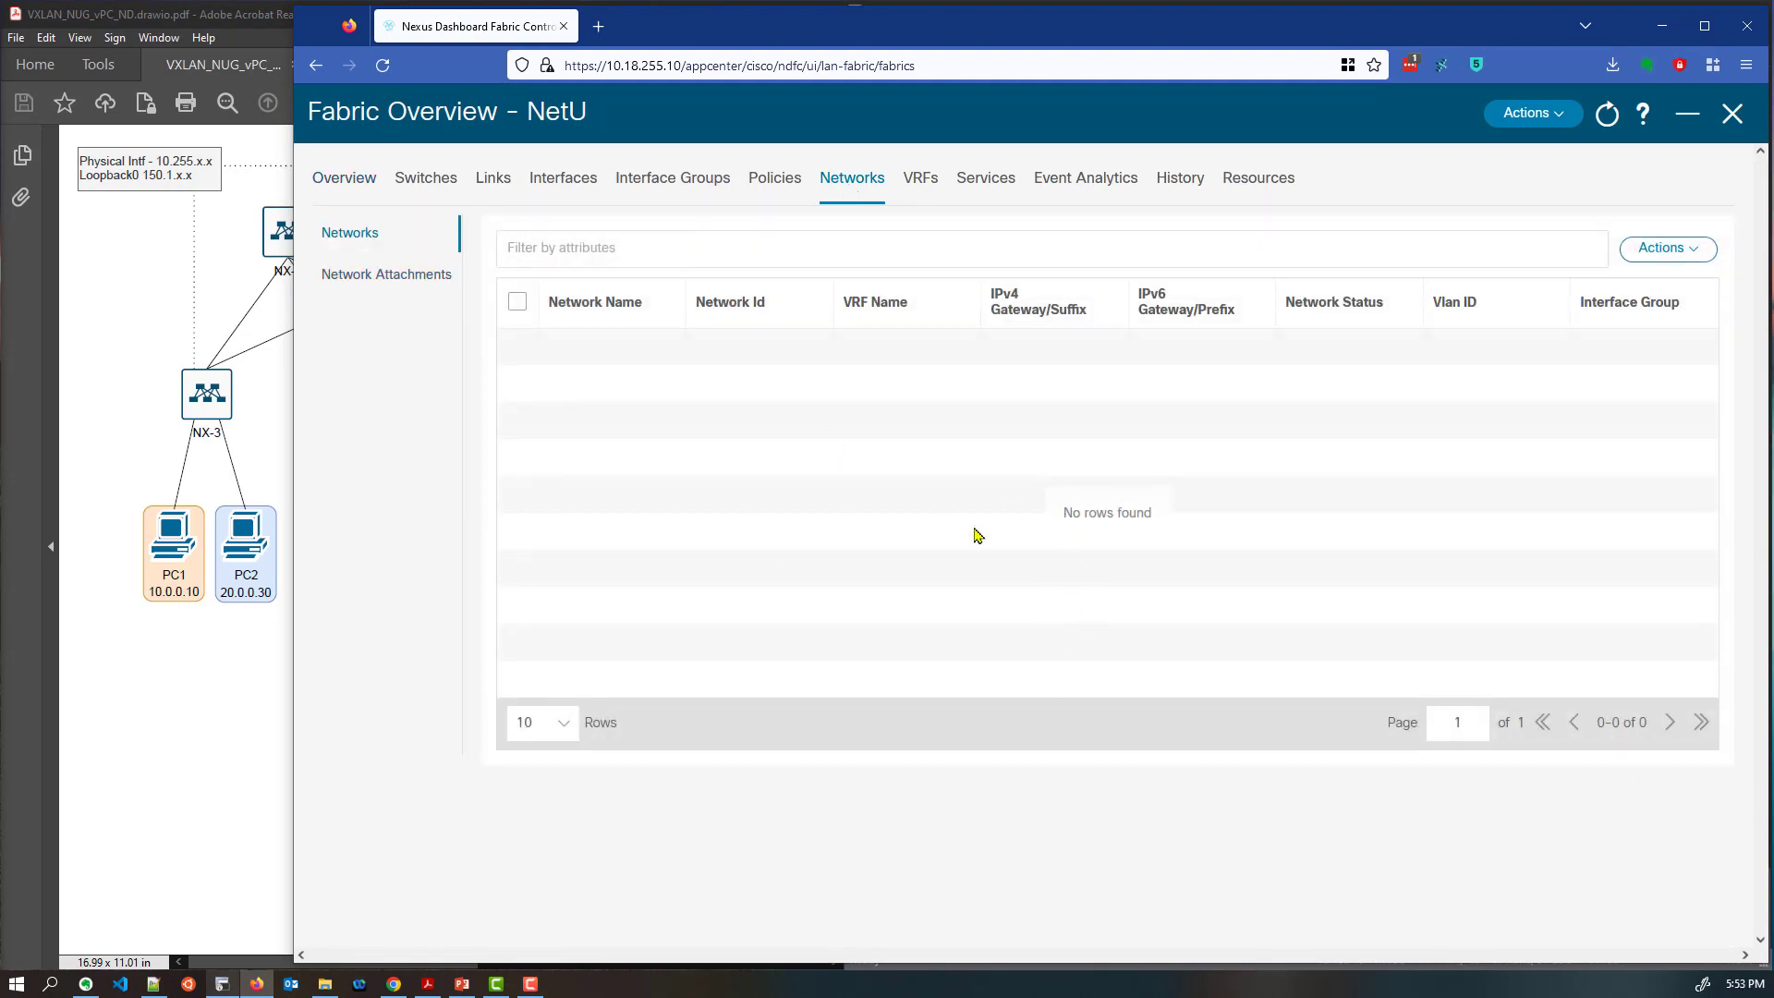
pyautogui.click(1663, 250)
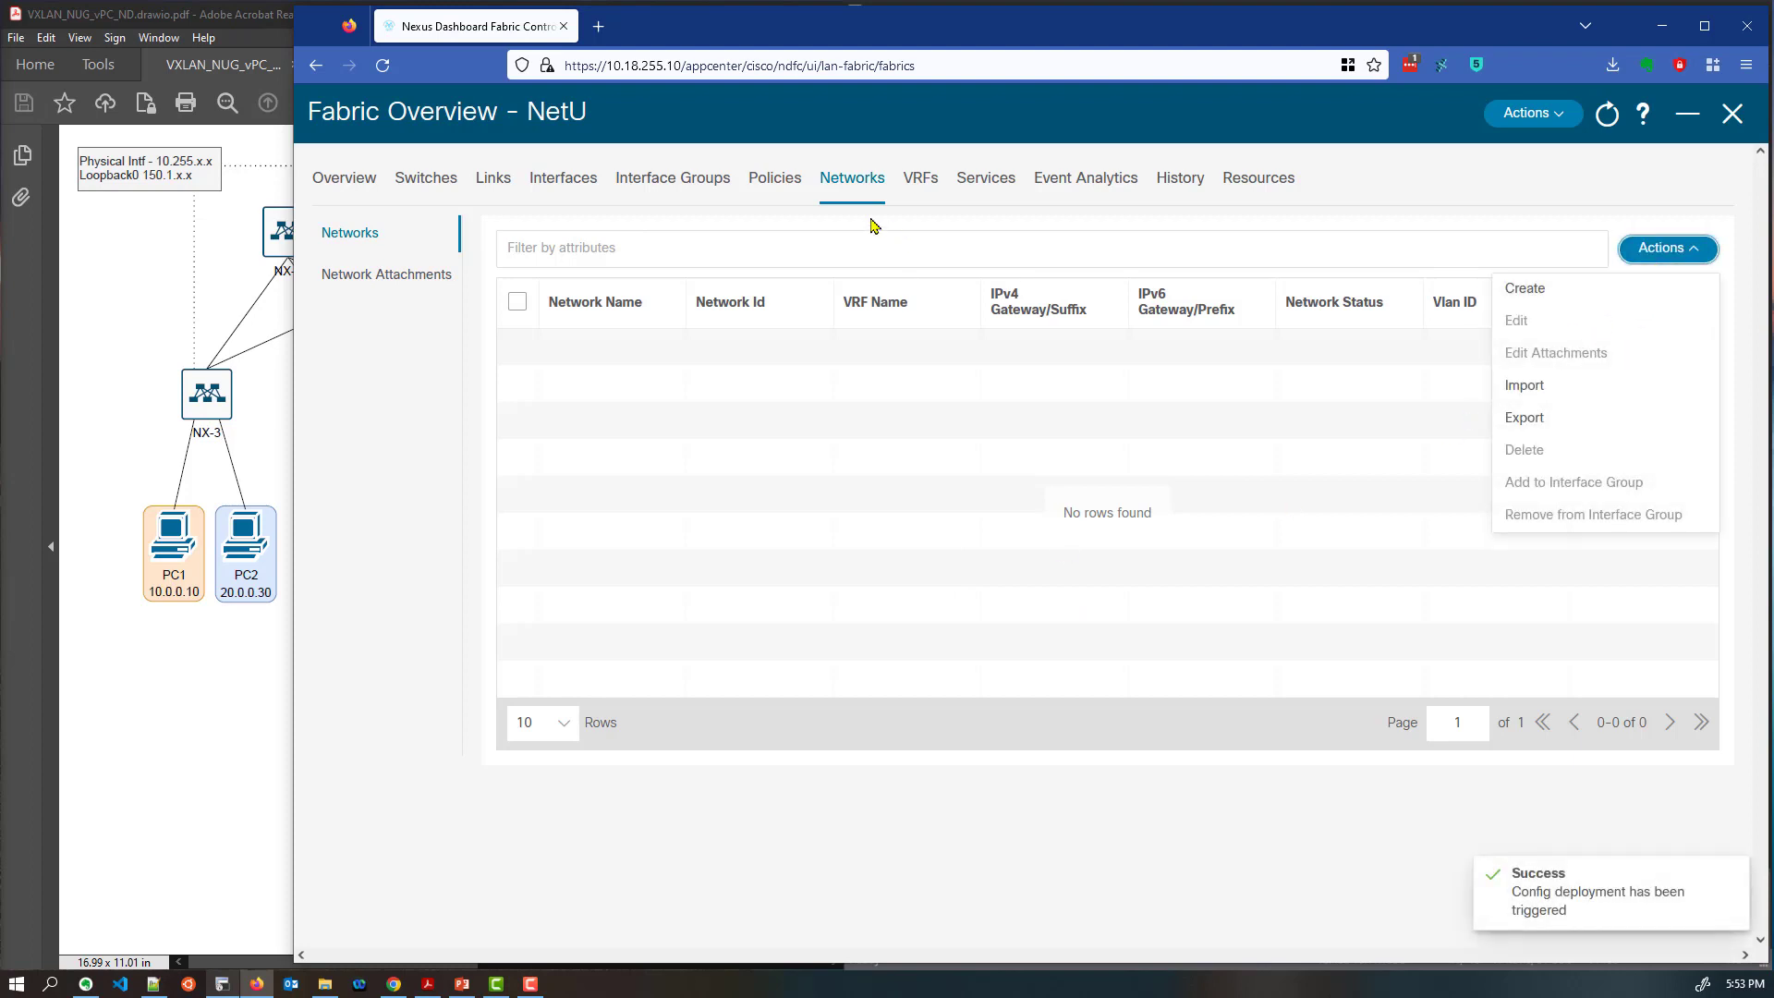
pyautogui.click(911, 185)
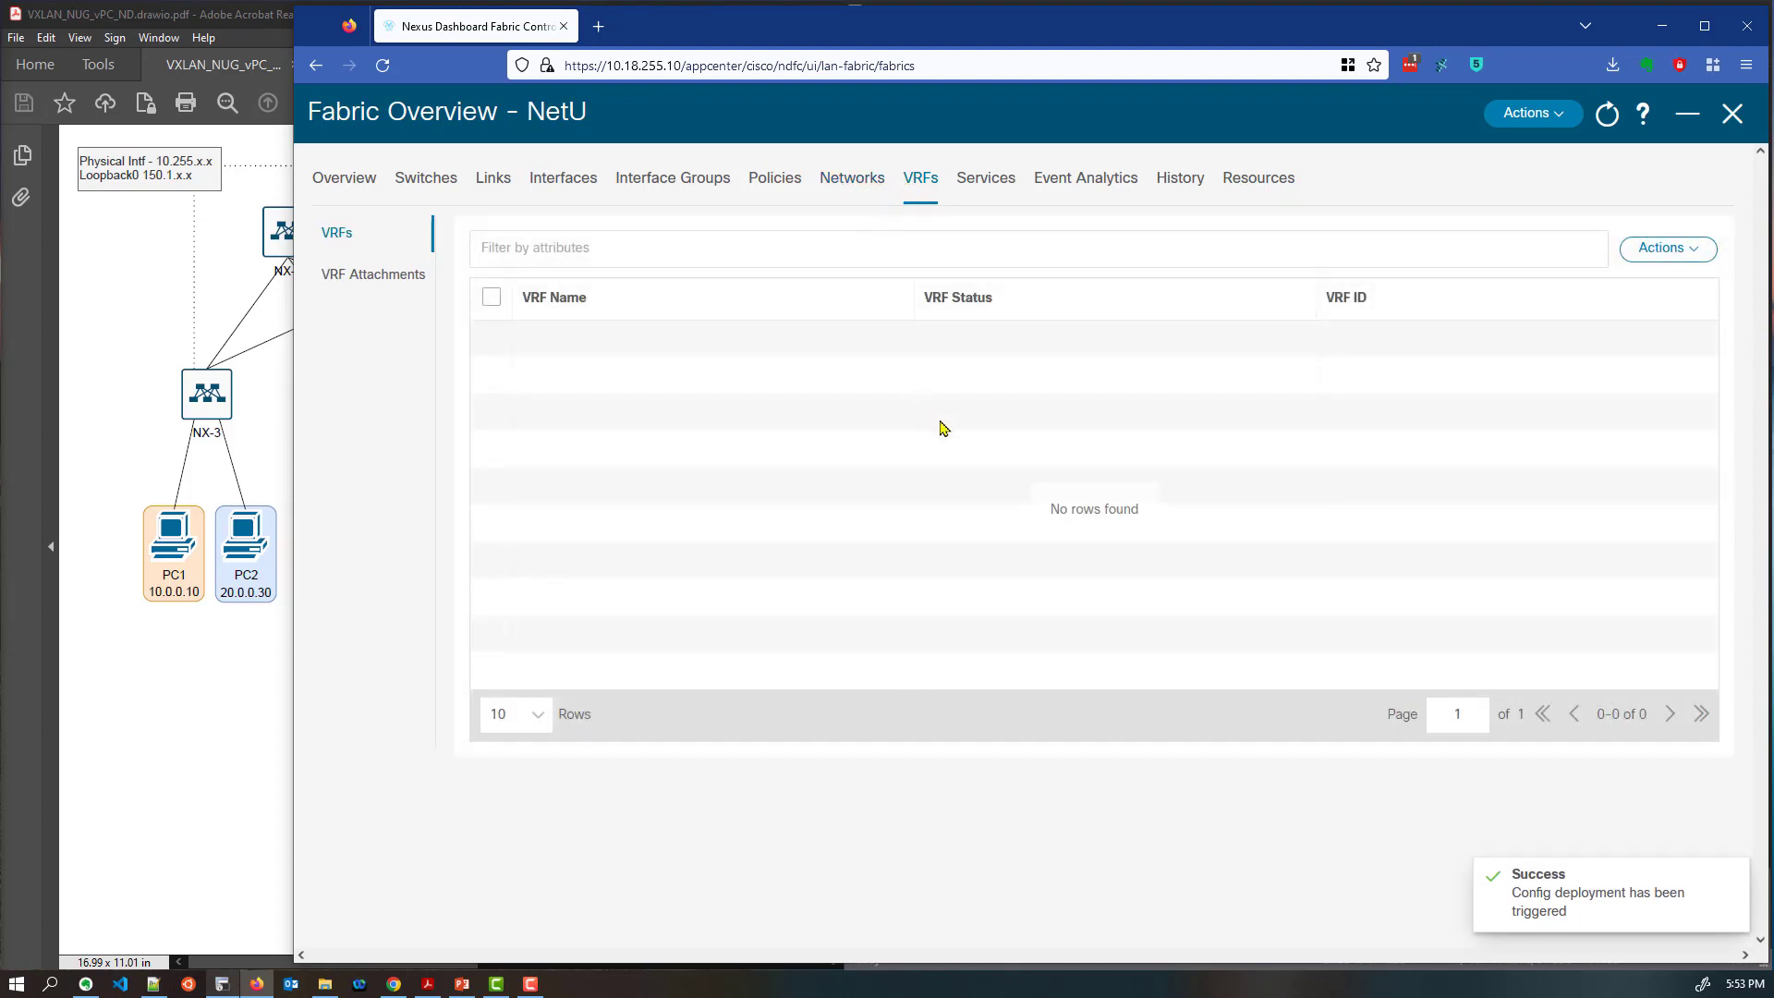
# Create a VRF named Orange in the NetU fabric, keeping VRF ID 50000
pyautogui.click(1674, 261)
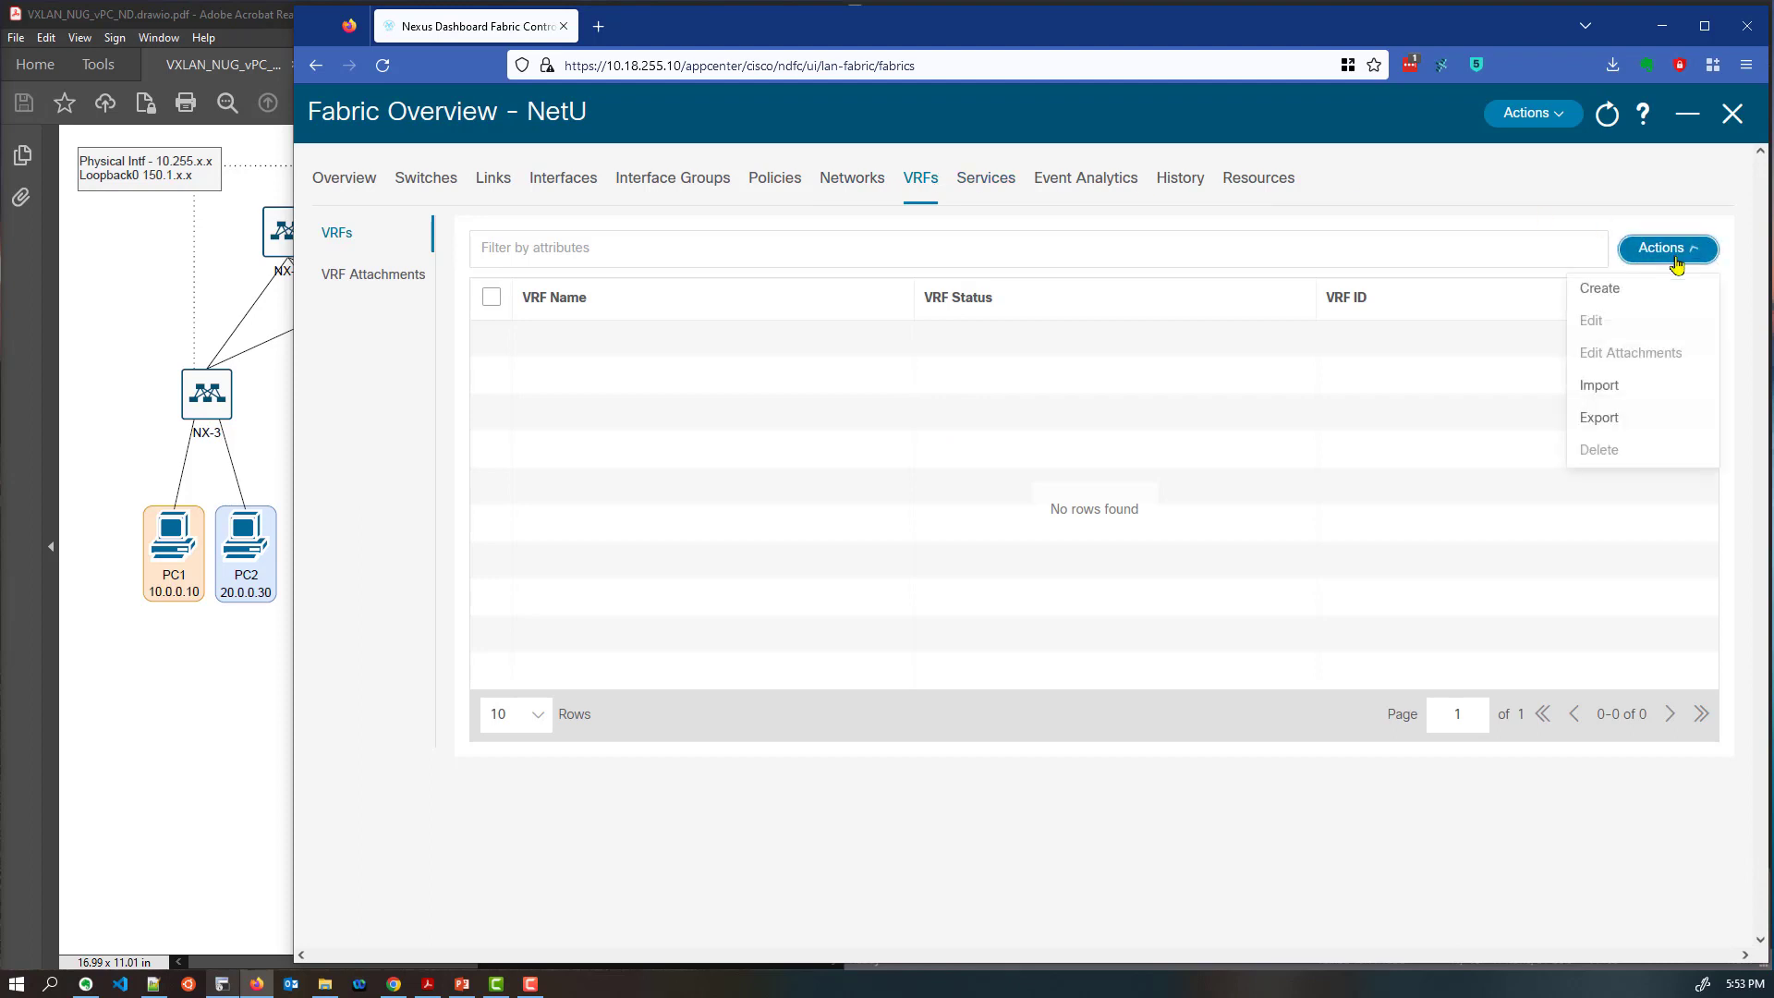
pyautogui.click(1609, 292)
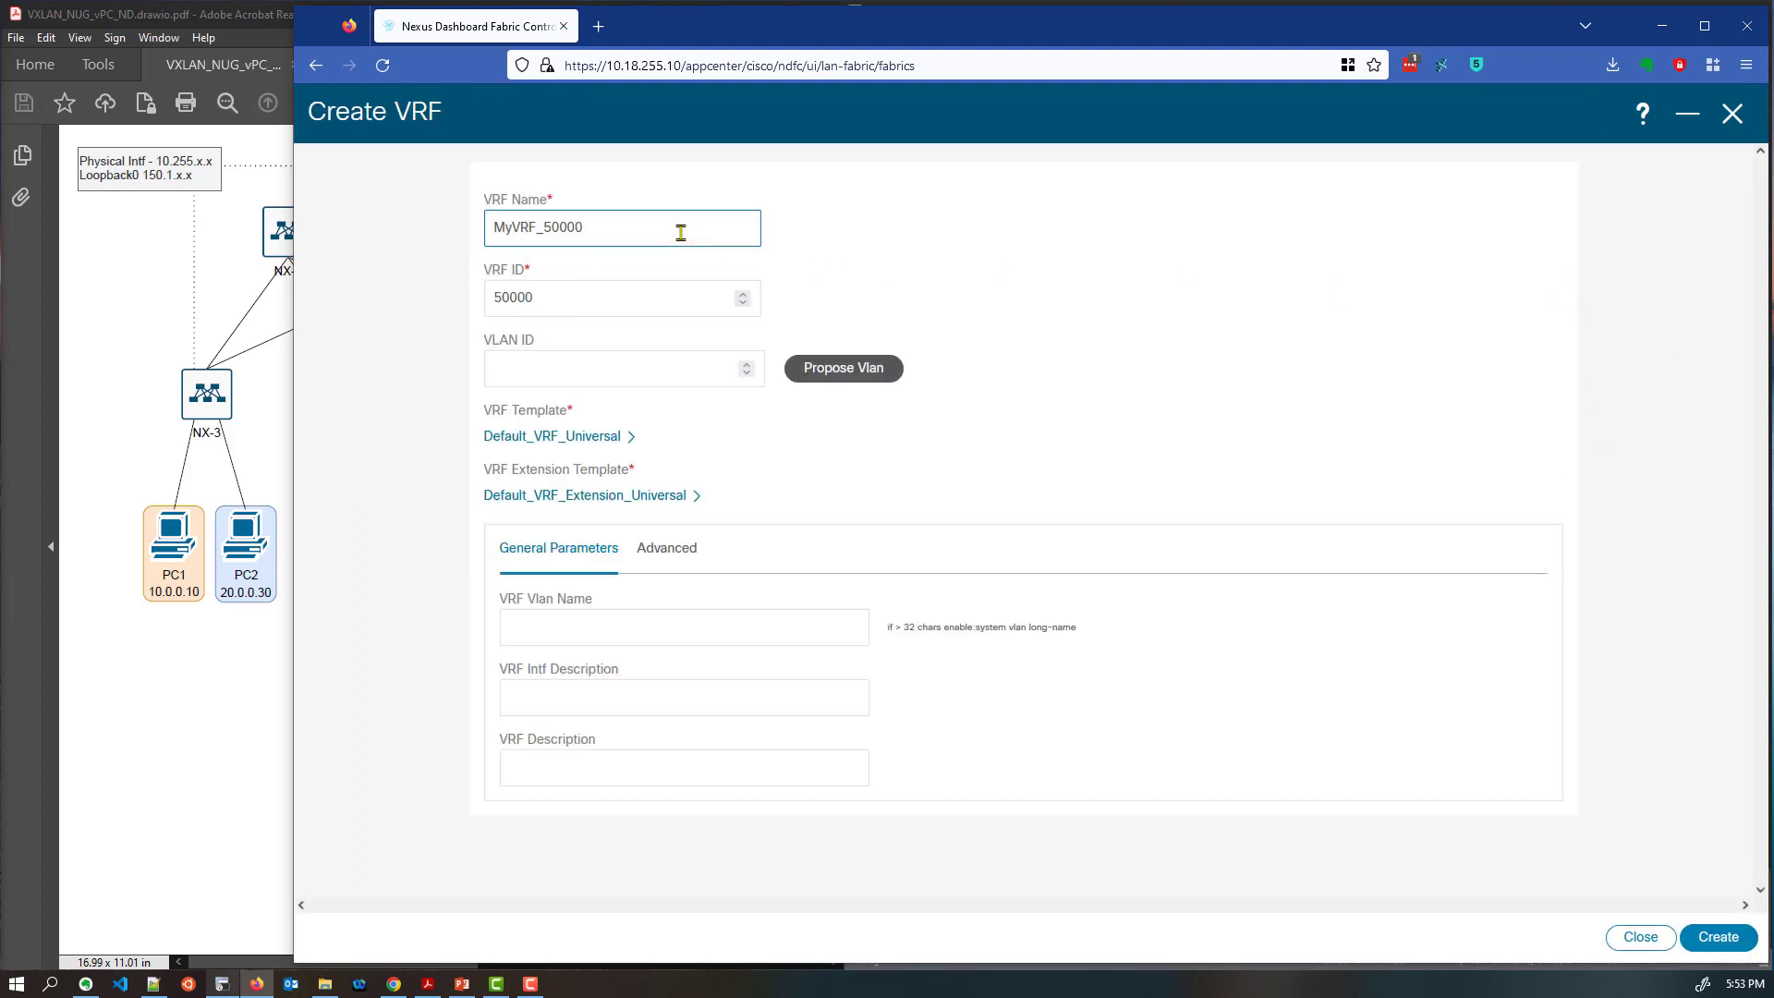
pyautogui.moveTo(591, 228); pyautogui.dragTo(463, 229)
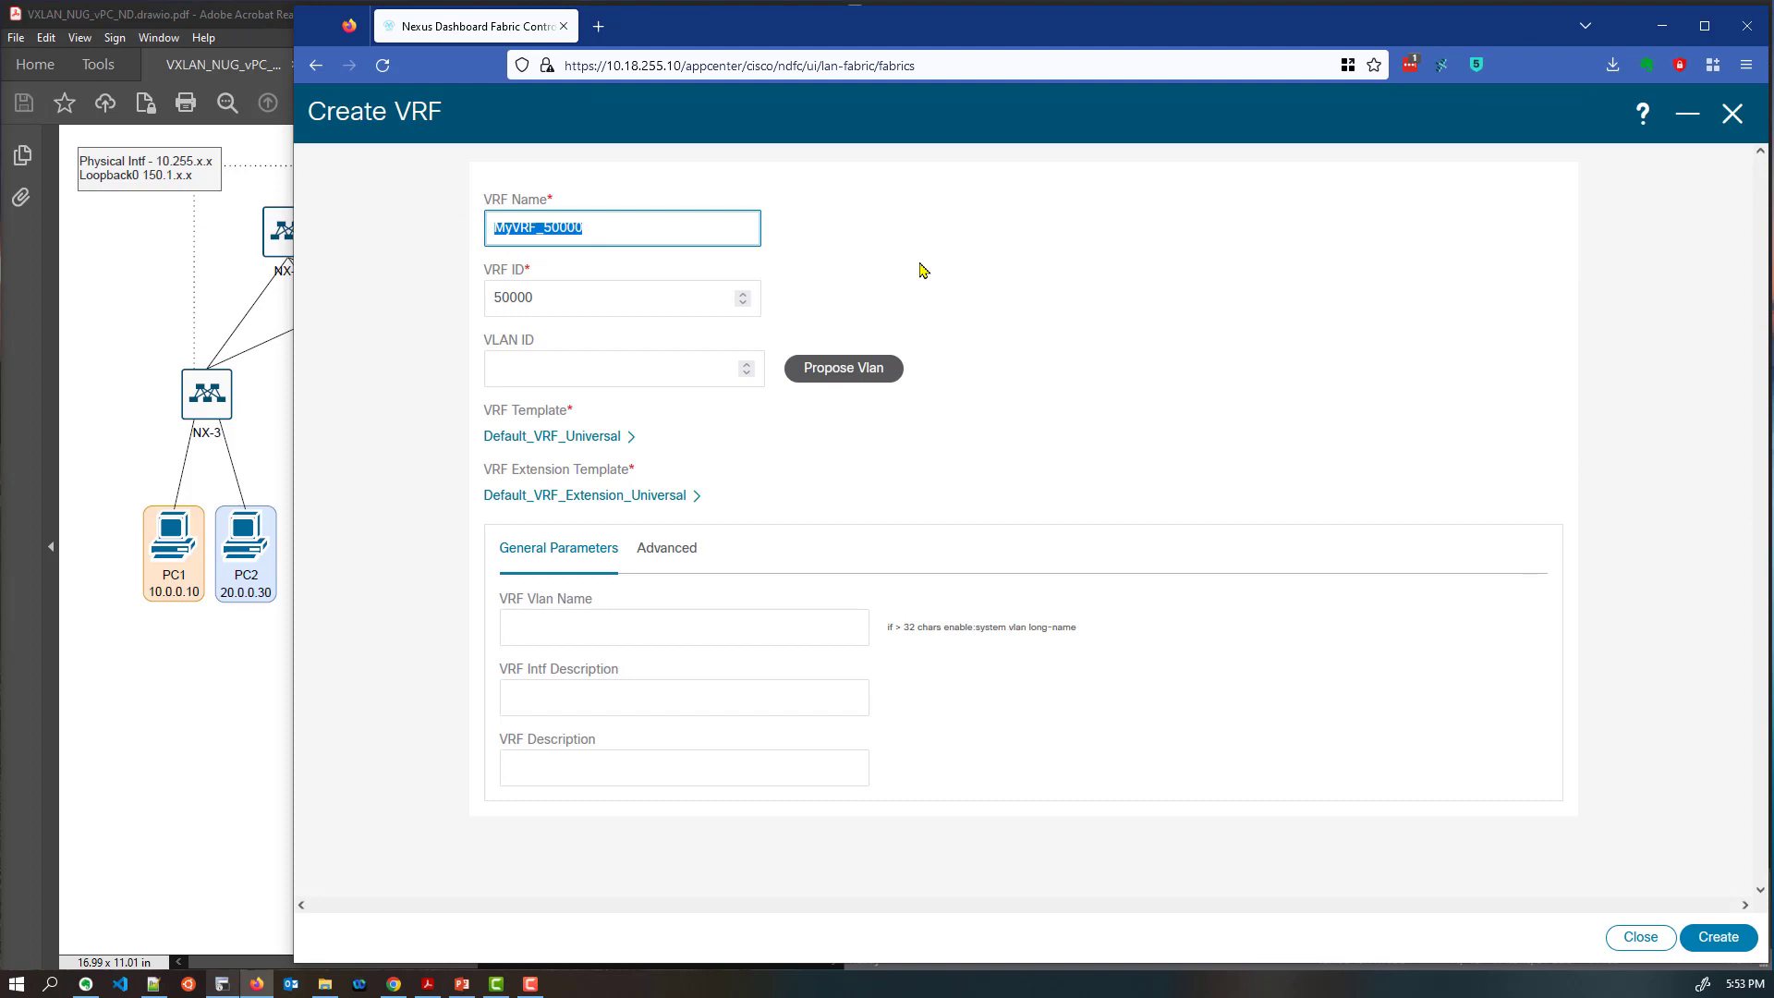
pyautogui.write('Orange')
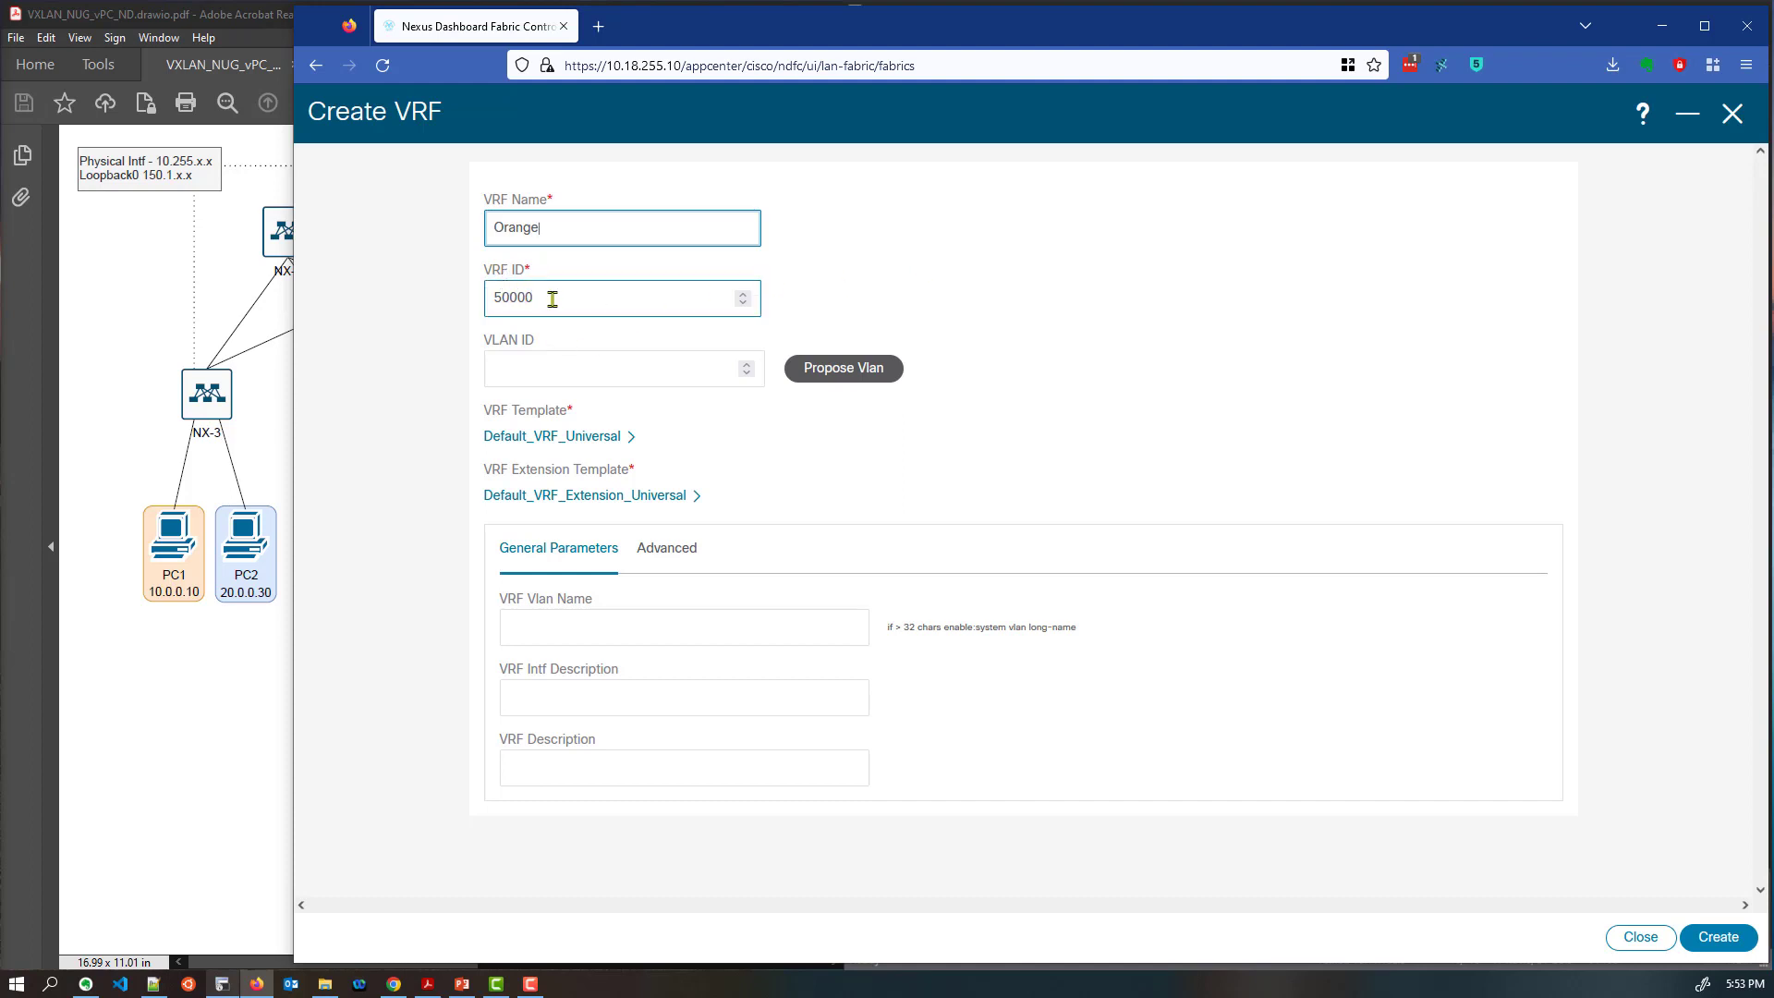
pyautogui.moveTo(552, 298); pyautogui.dragTo(454, 308)
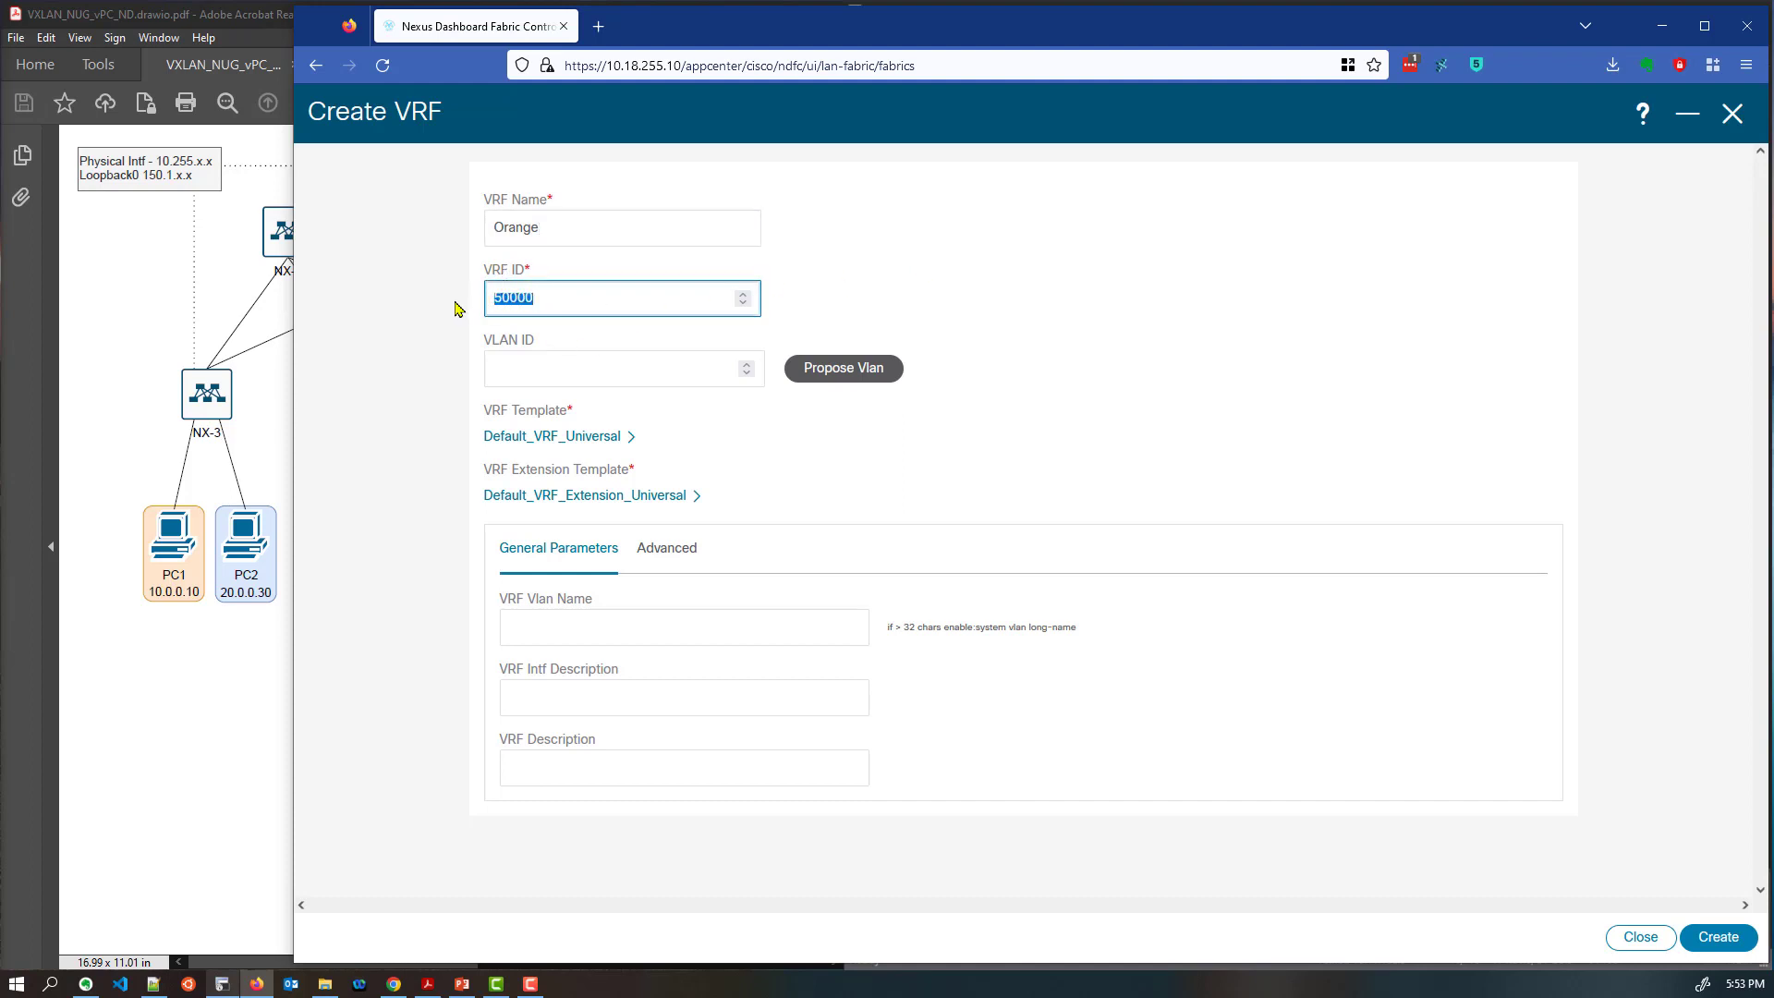
pyautogui.click(560, 306)
pyautogui.click(1717, 946)
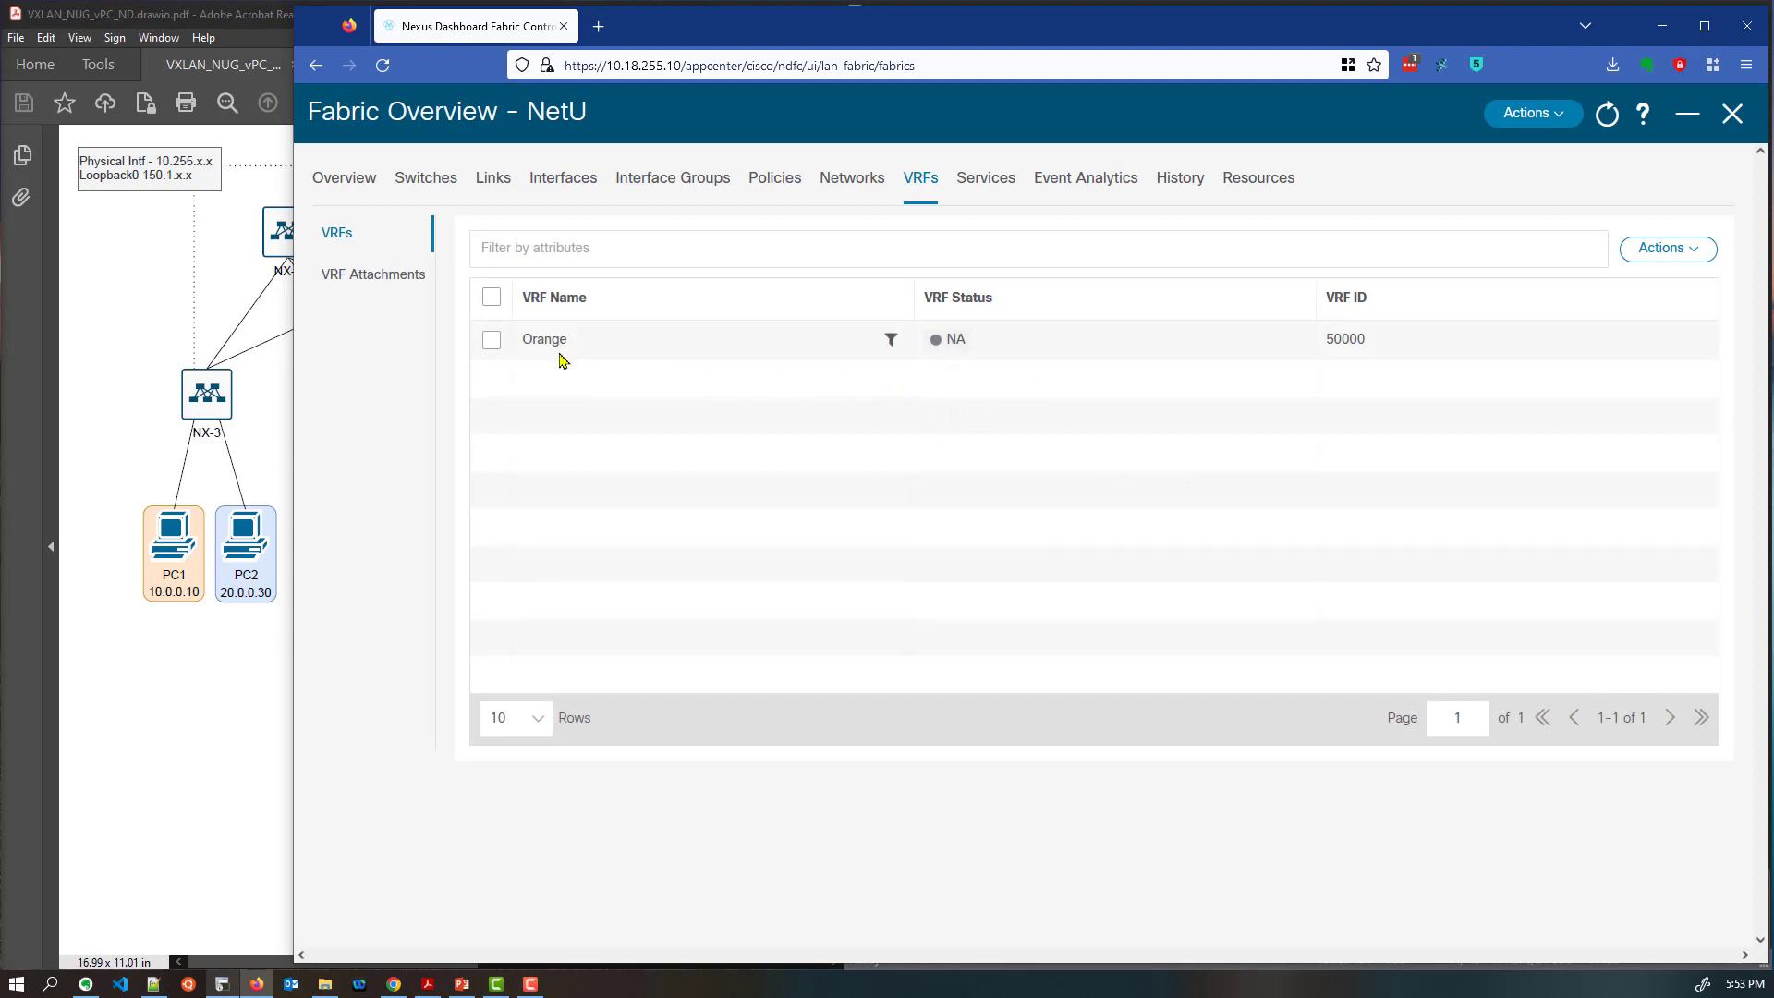
# Start a new NetU network named vlan10 in VRF Orange, keeping network ID 30000
pyautogui.click(861, 193)
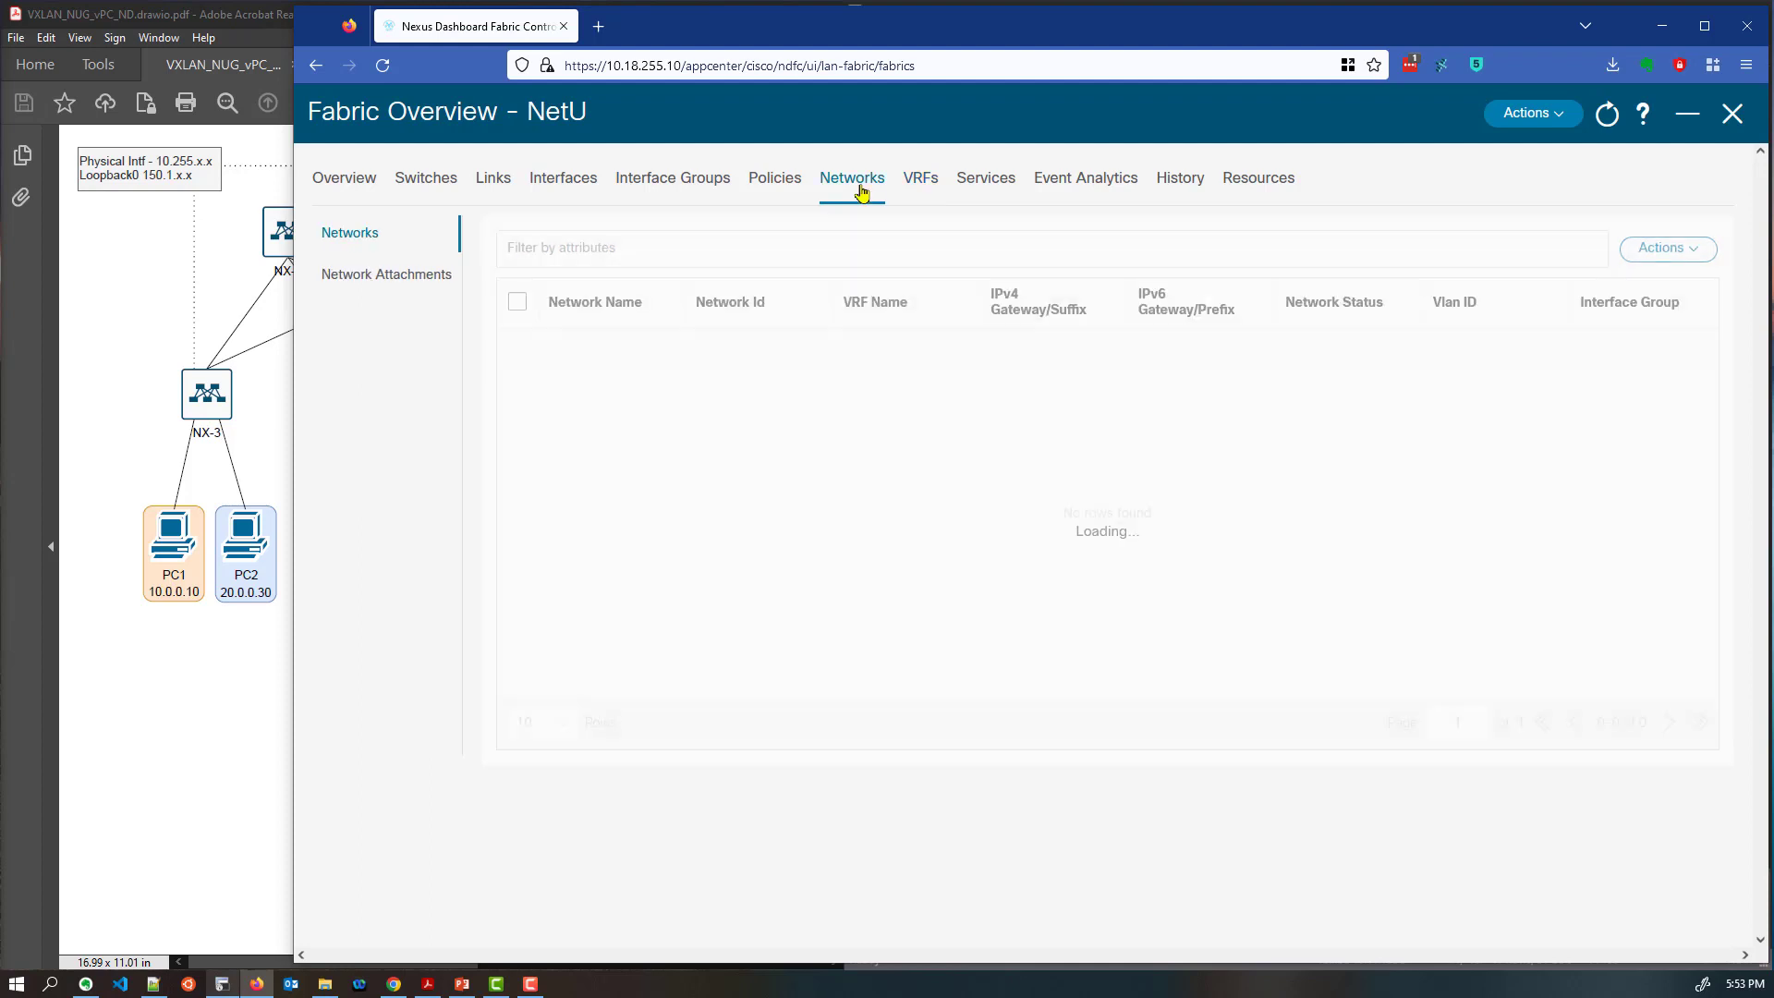
pyautogui.click(1669, 247)
pyautogui.click(1524, 289)
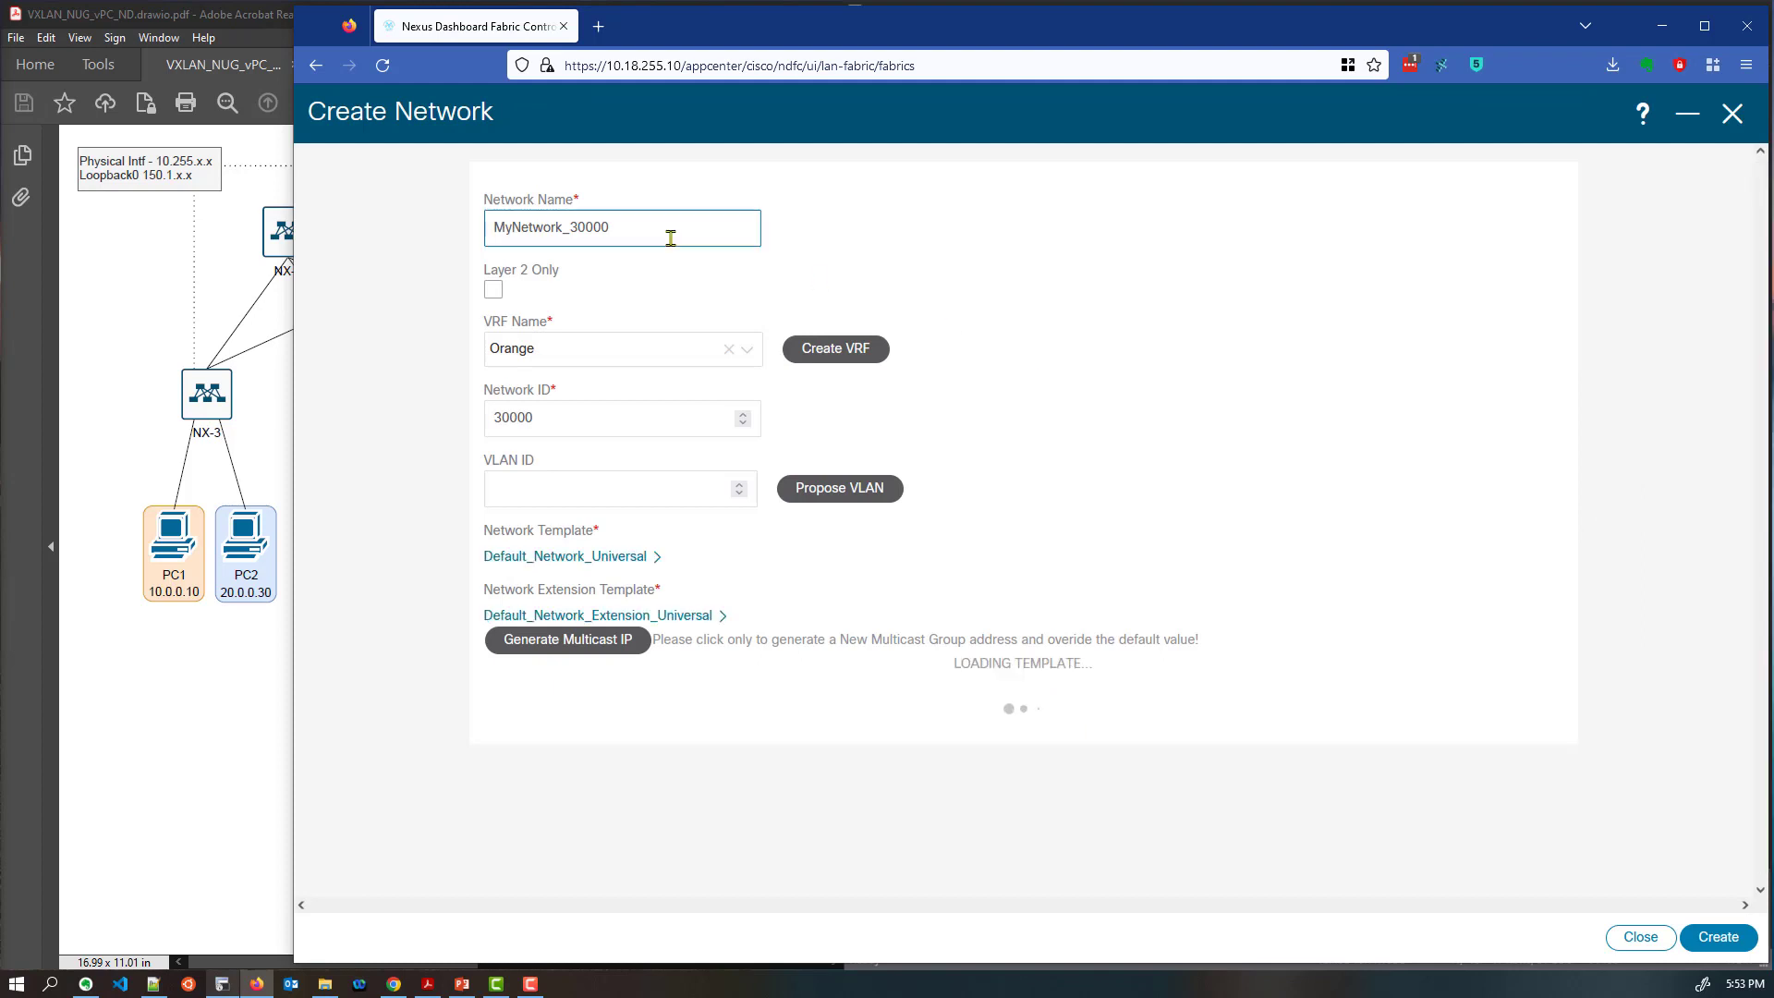
pyautogui.write('vlan10')
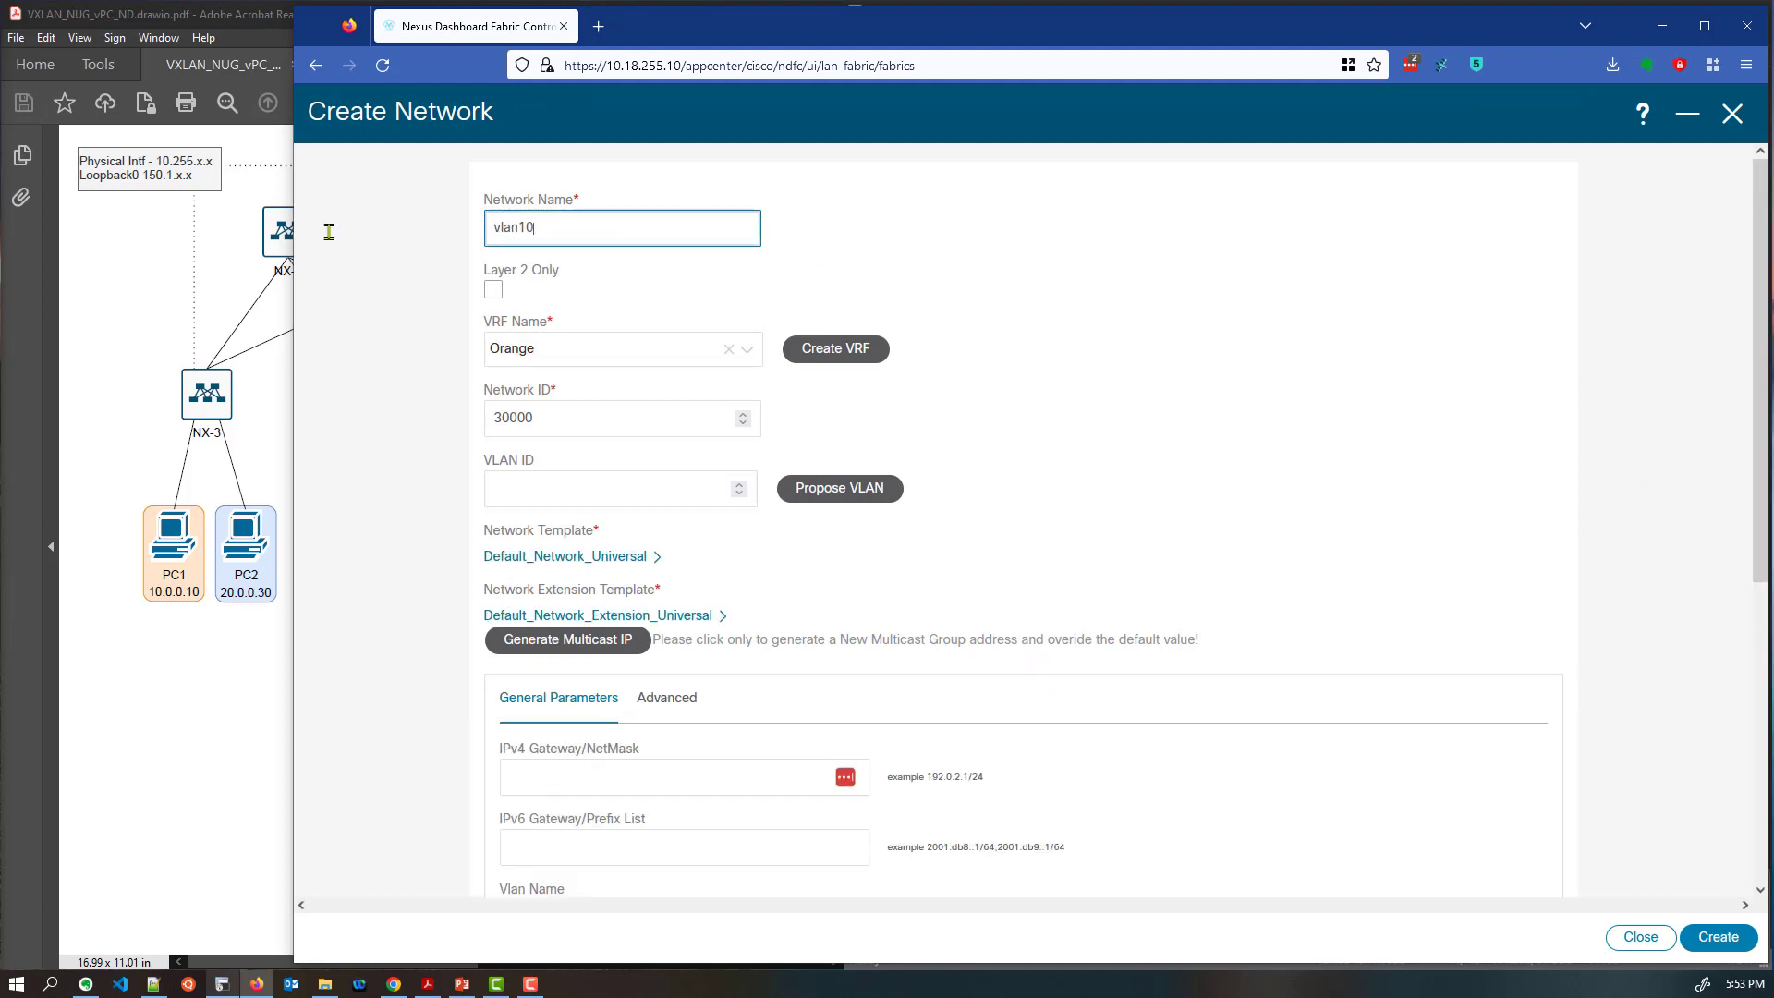
pyautogui.click(746, 352)
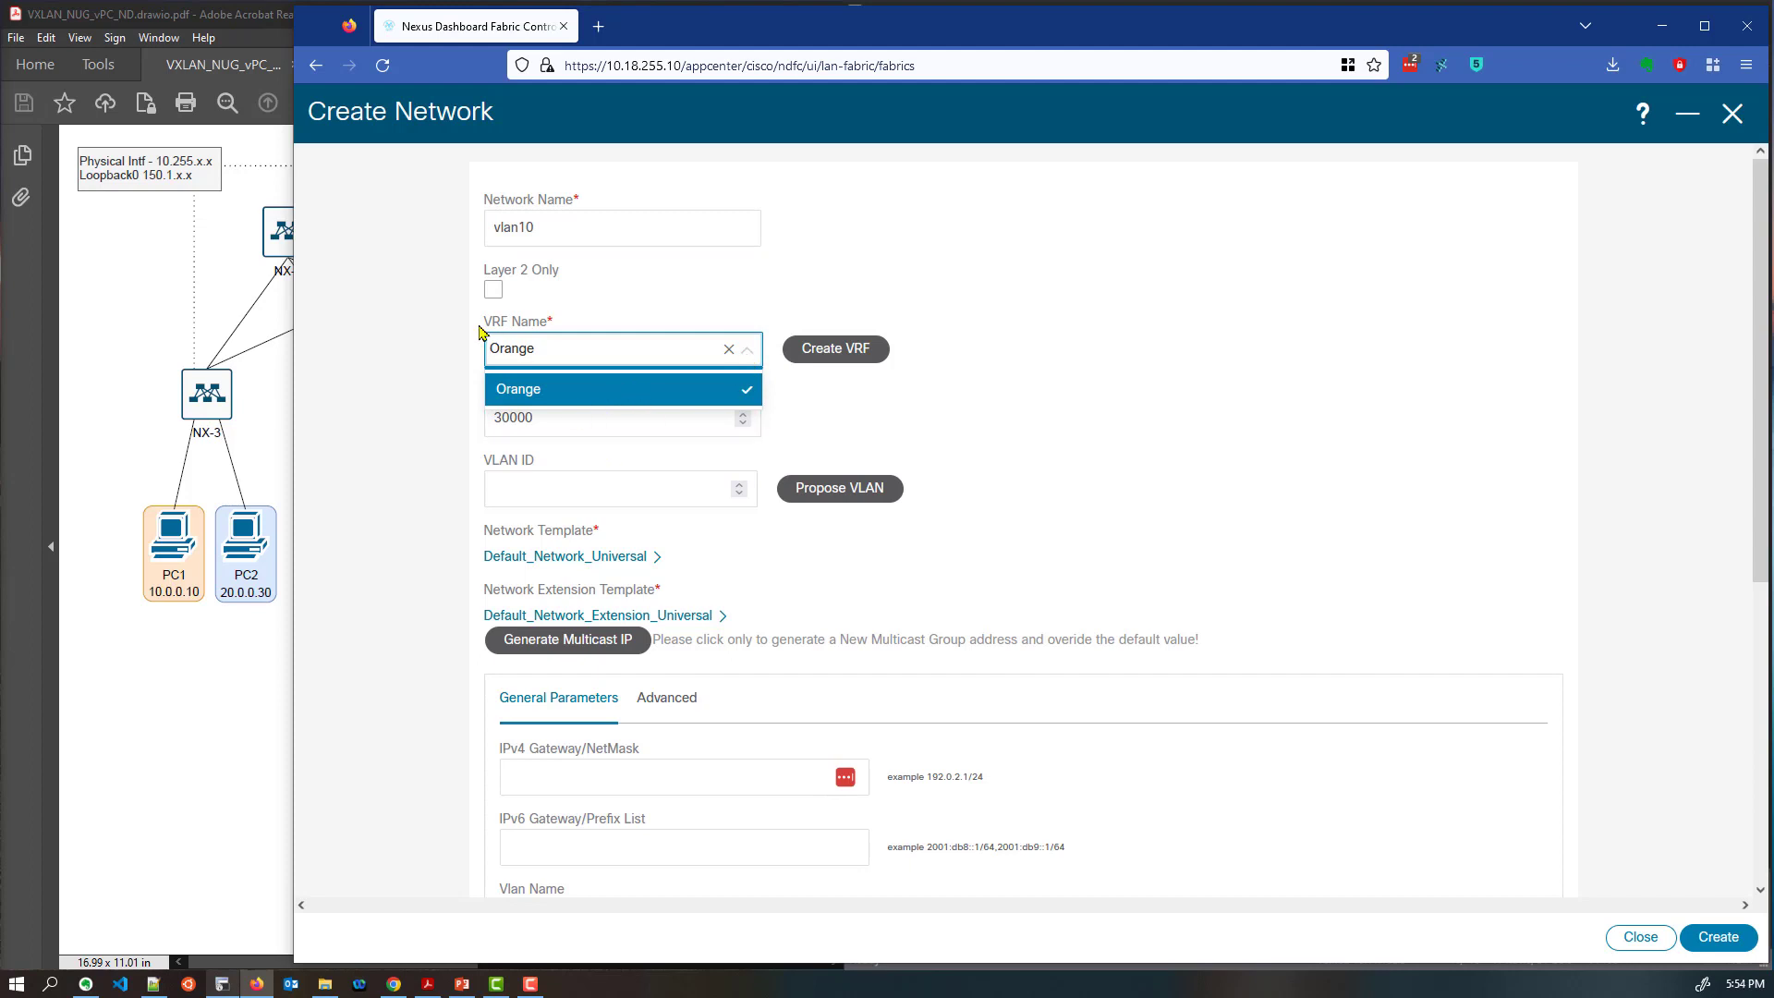
pyautogui.click(527, 392)
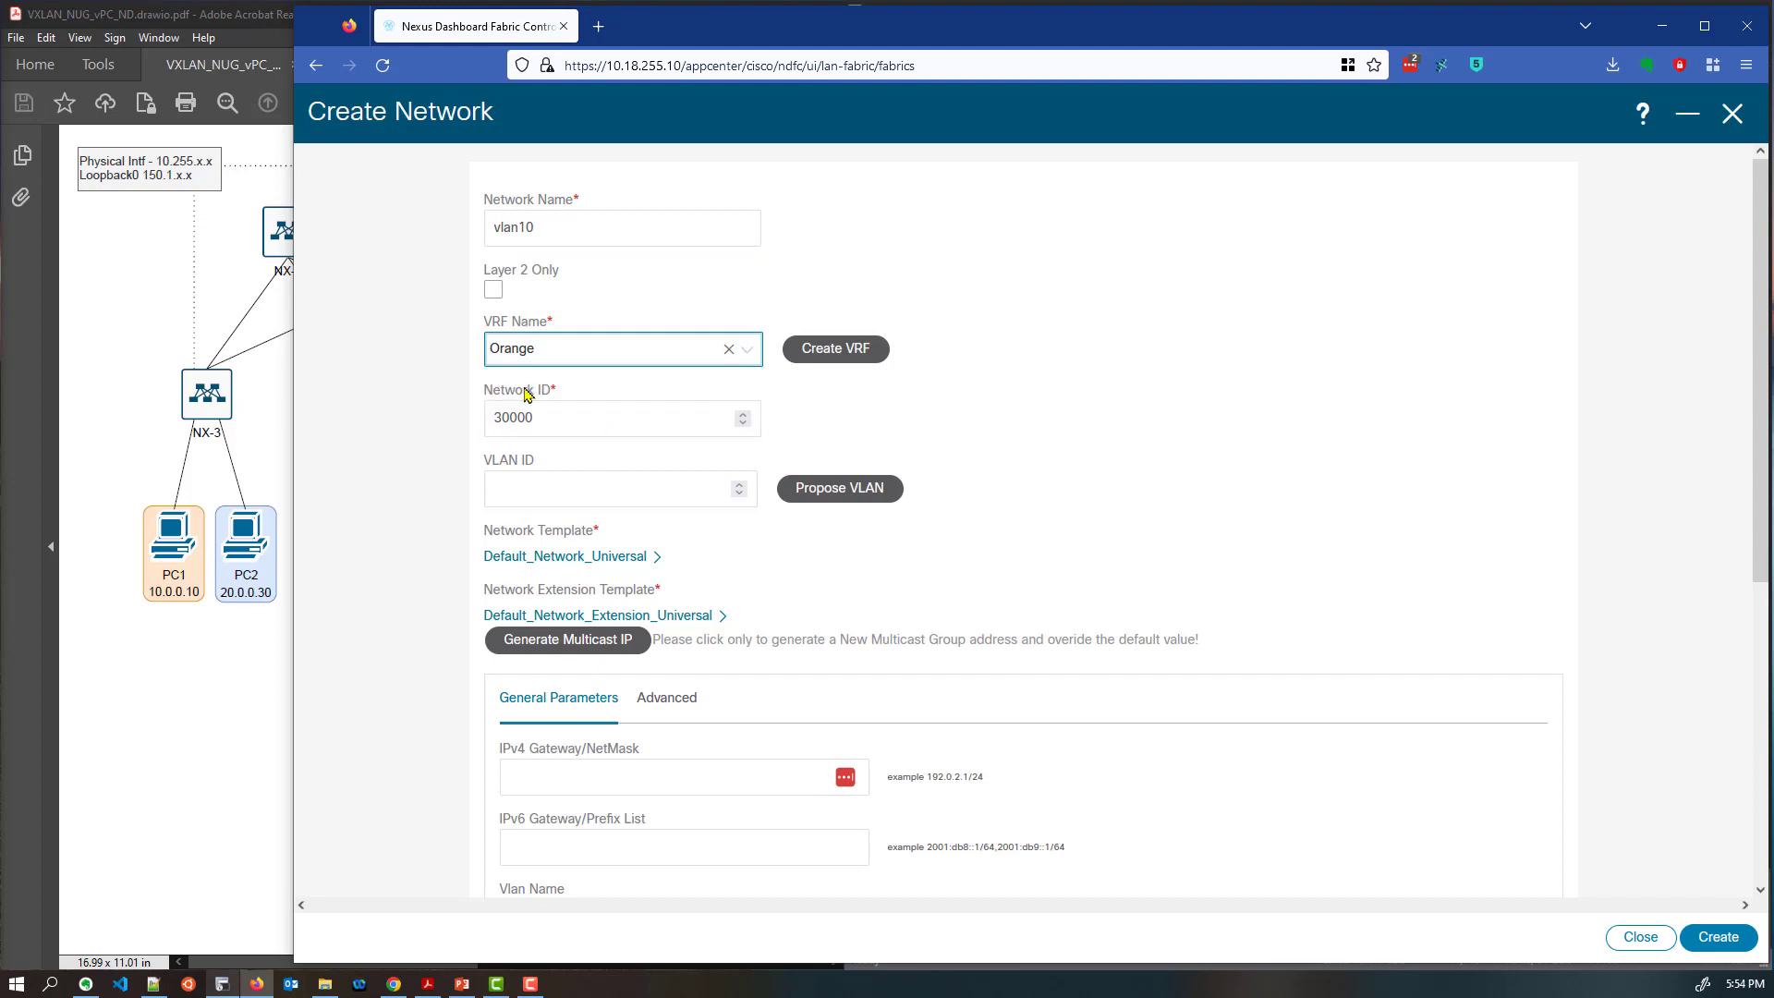
pyautogui.moveTo(539, 420); pyautogui.dragTo(461, 423)
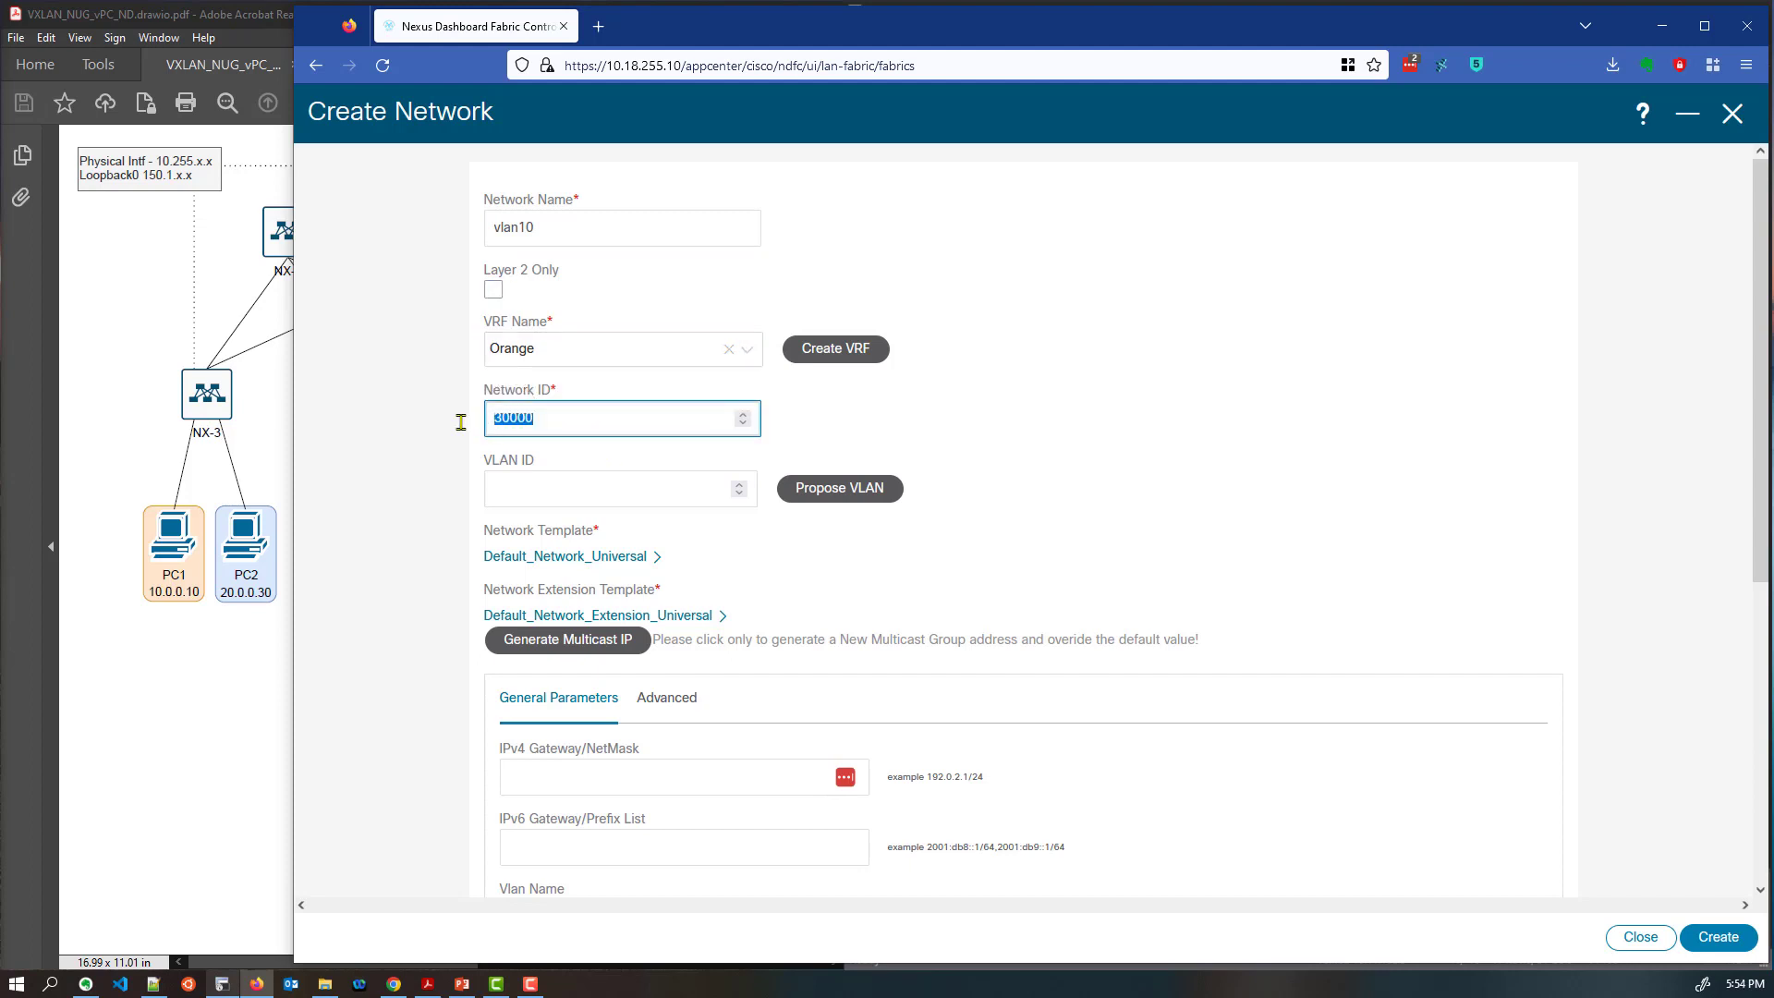
pyautogui.click(829, 427)
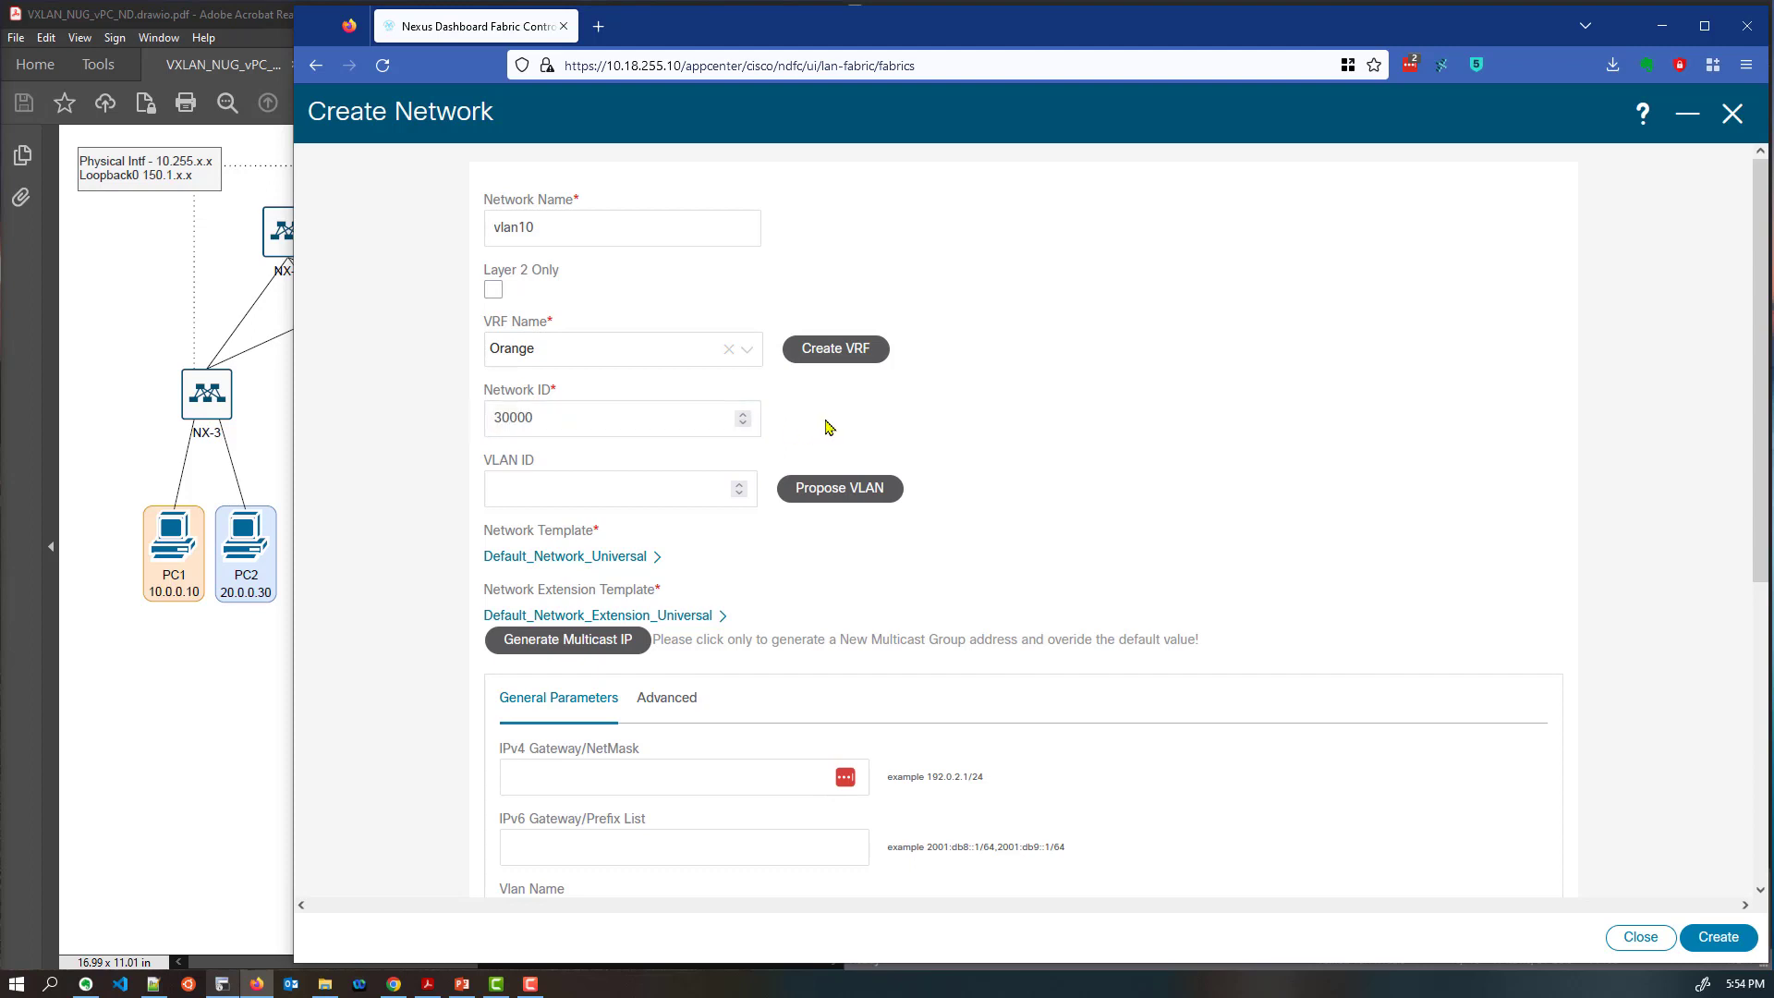
# Enter VLAN ID 10 and the IPv4 gateway 10.0.0.1/24 for the vlan10 network
pyautogui.click(558, 497)
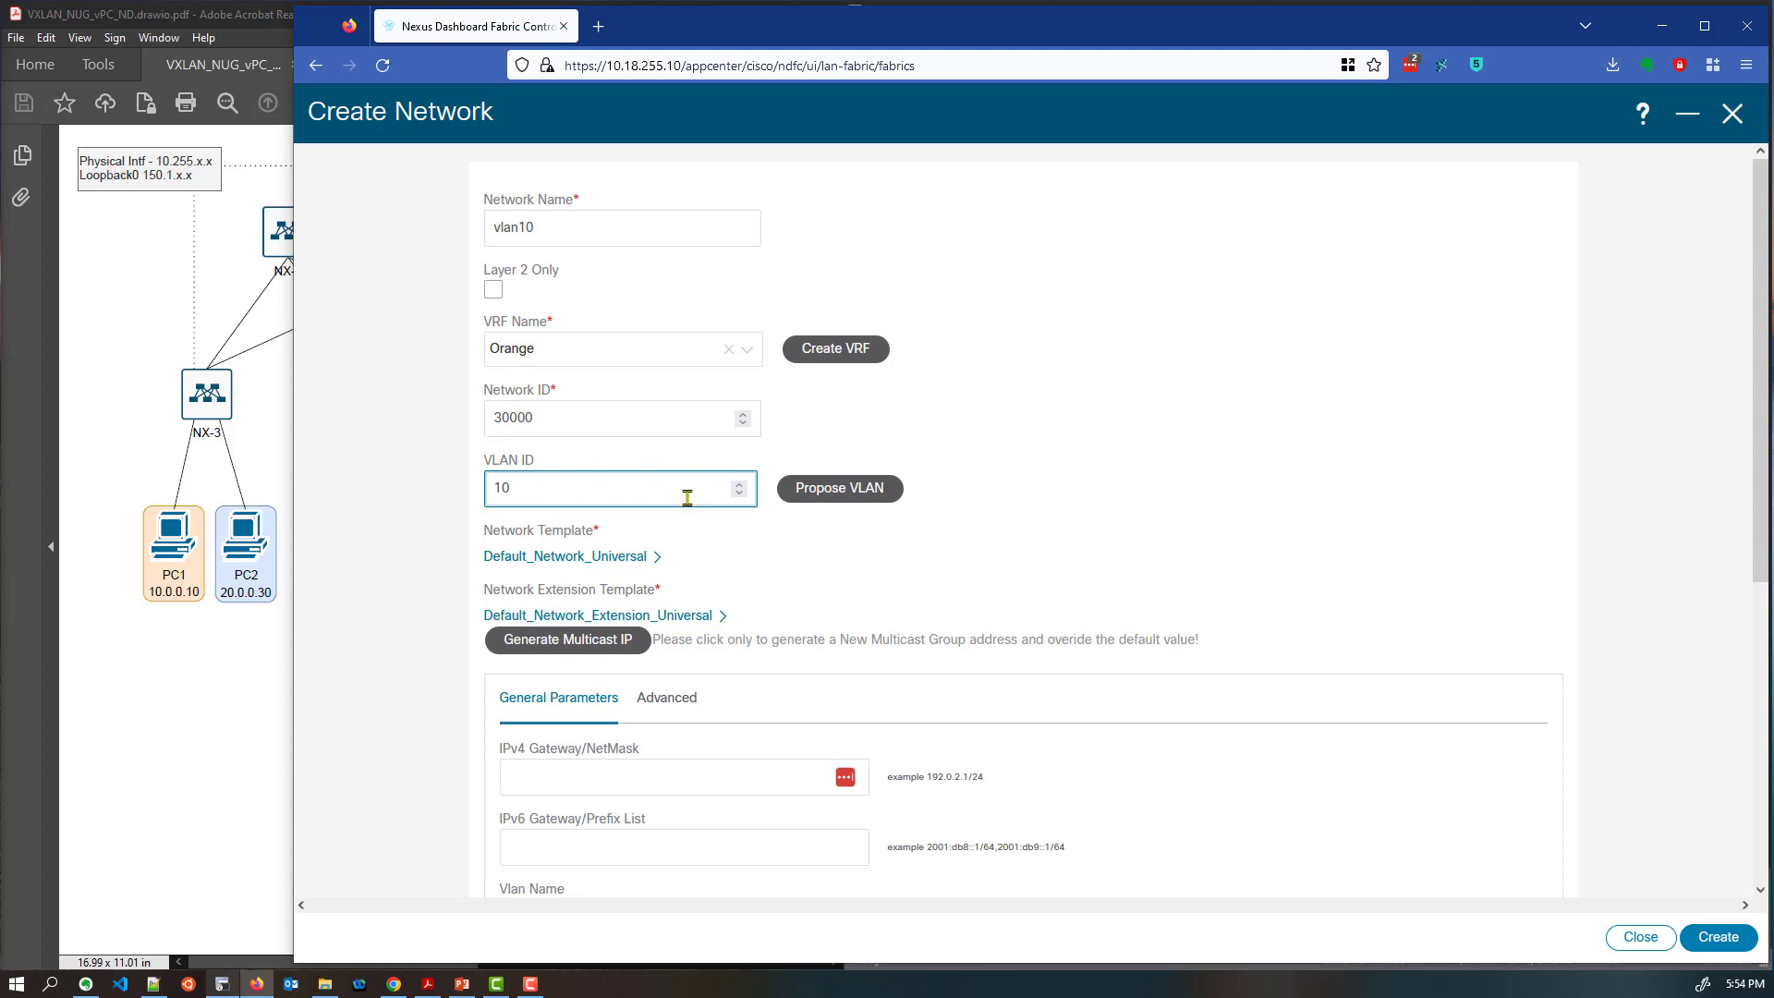
pyautogui.click(599, 775)
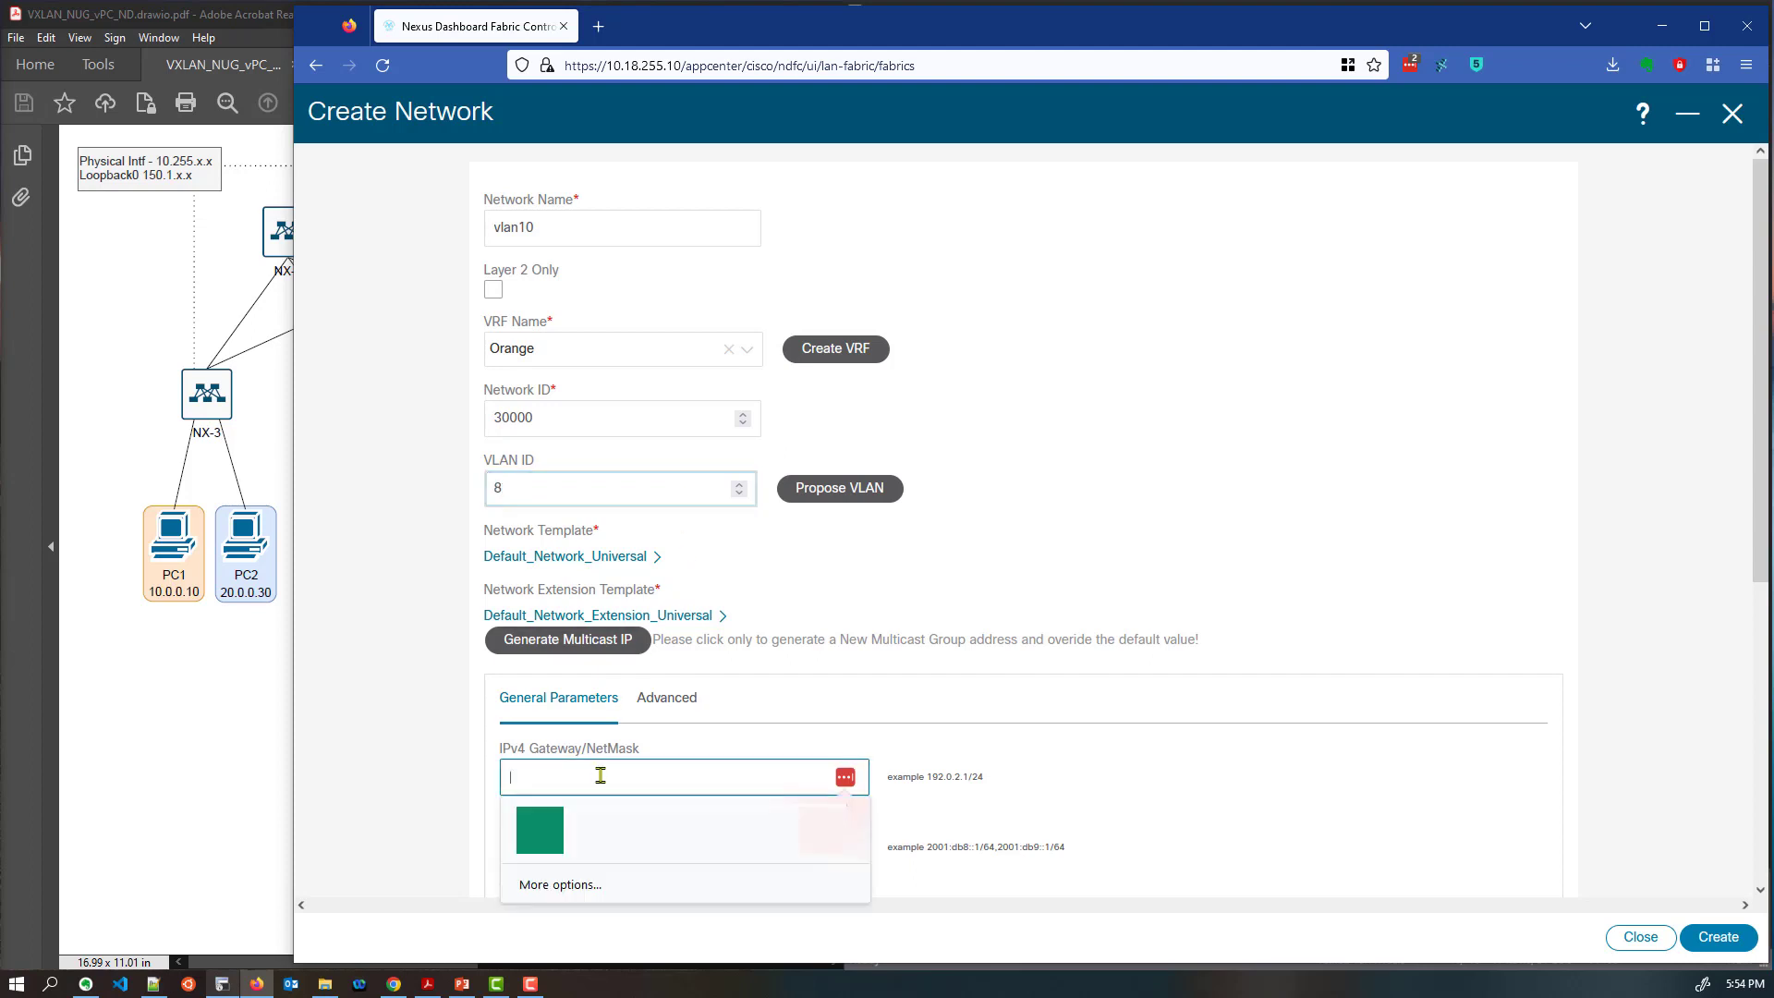
pyautogui.write('10.0.0.1/24')
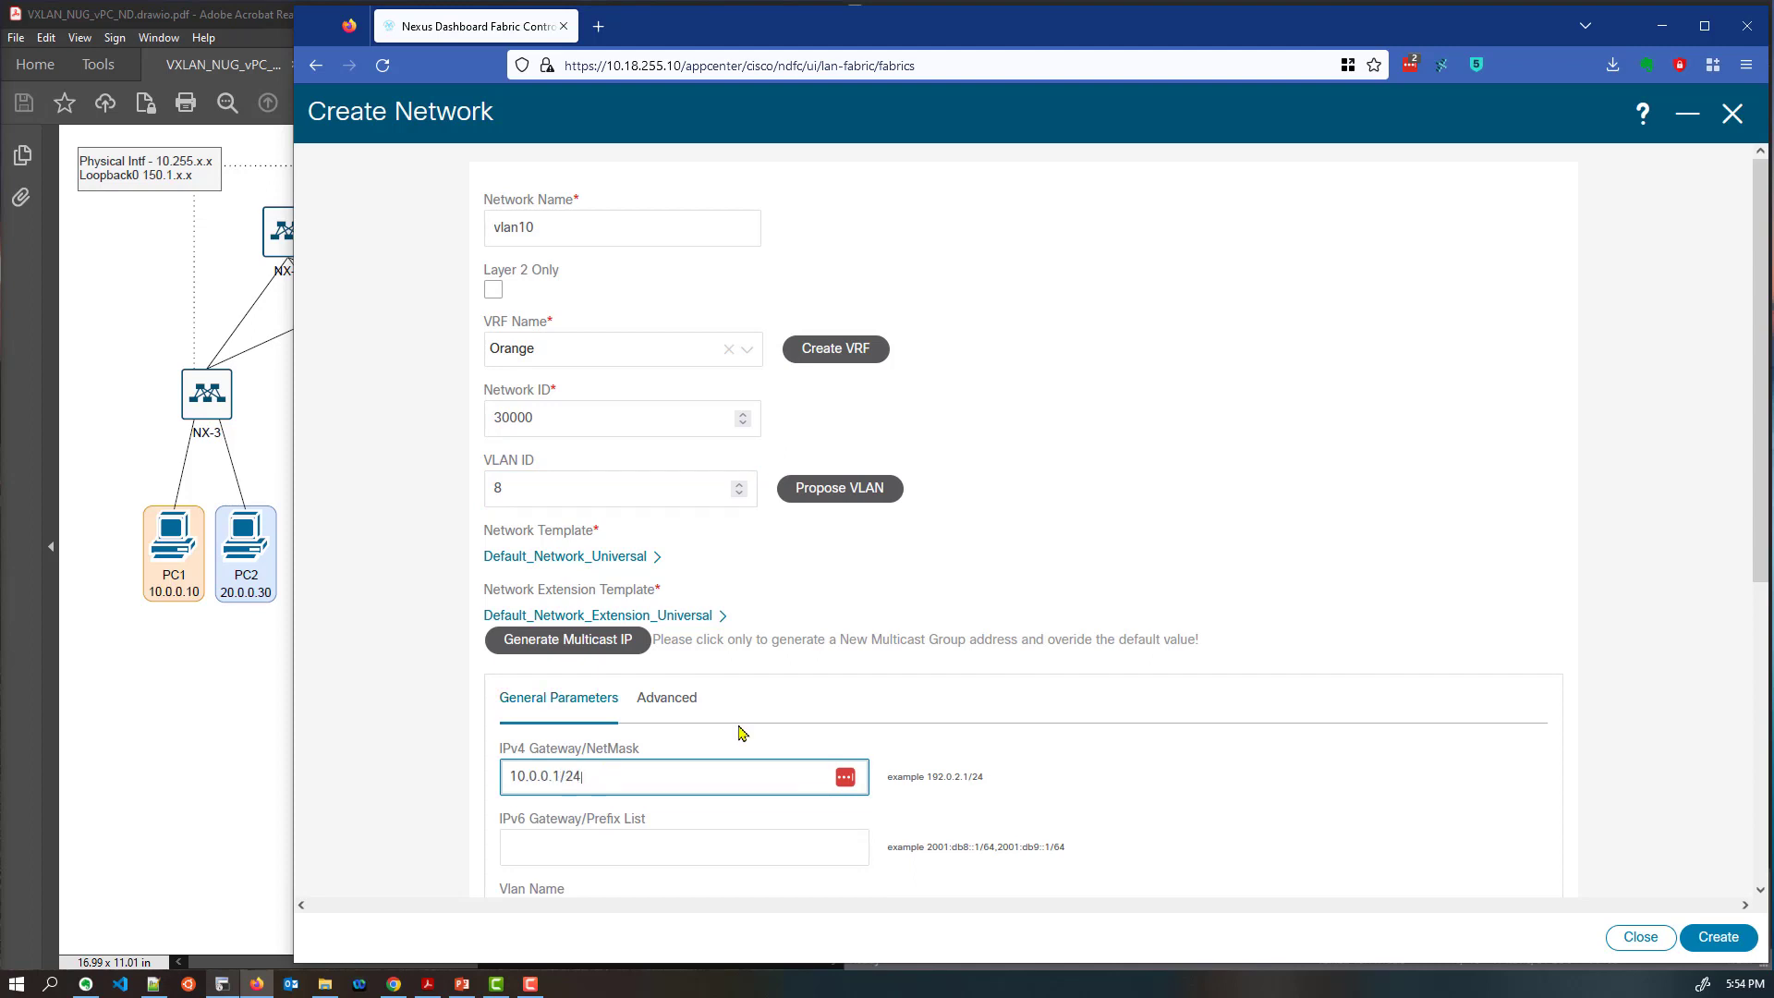
pyautogui.click(960, 689)
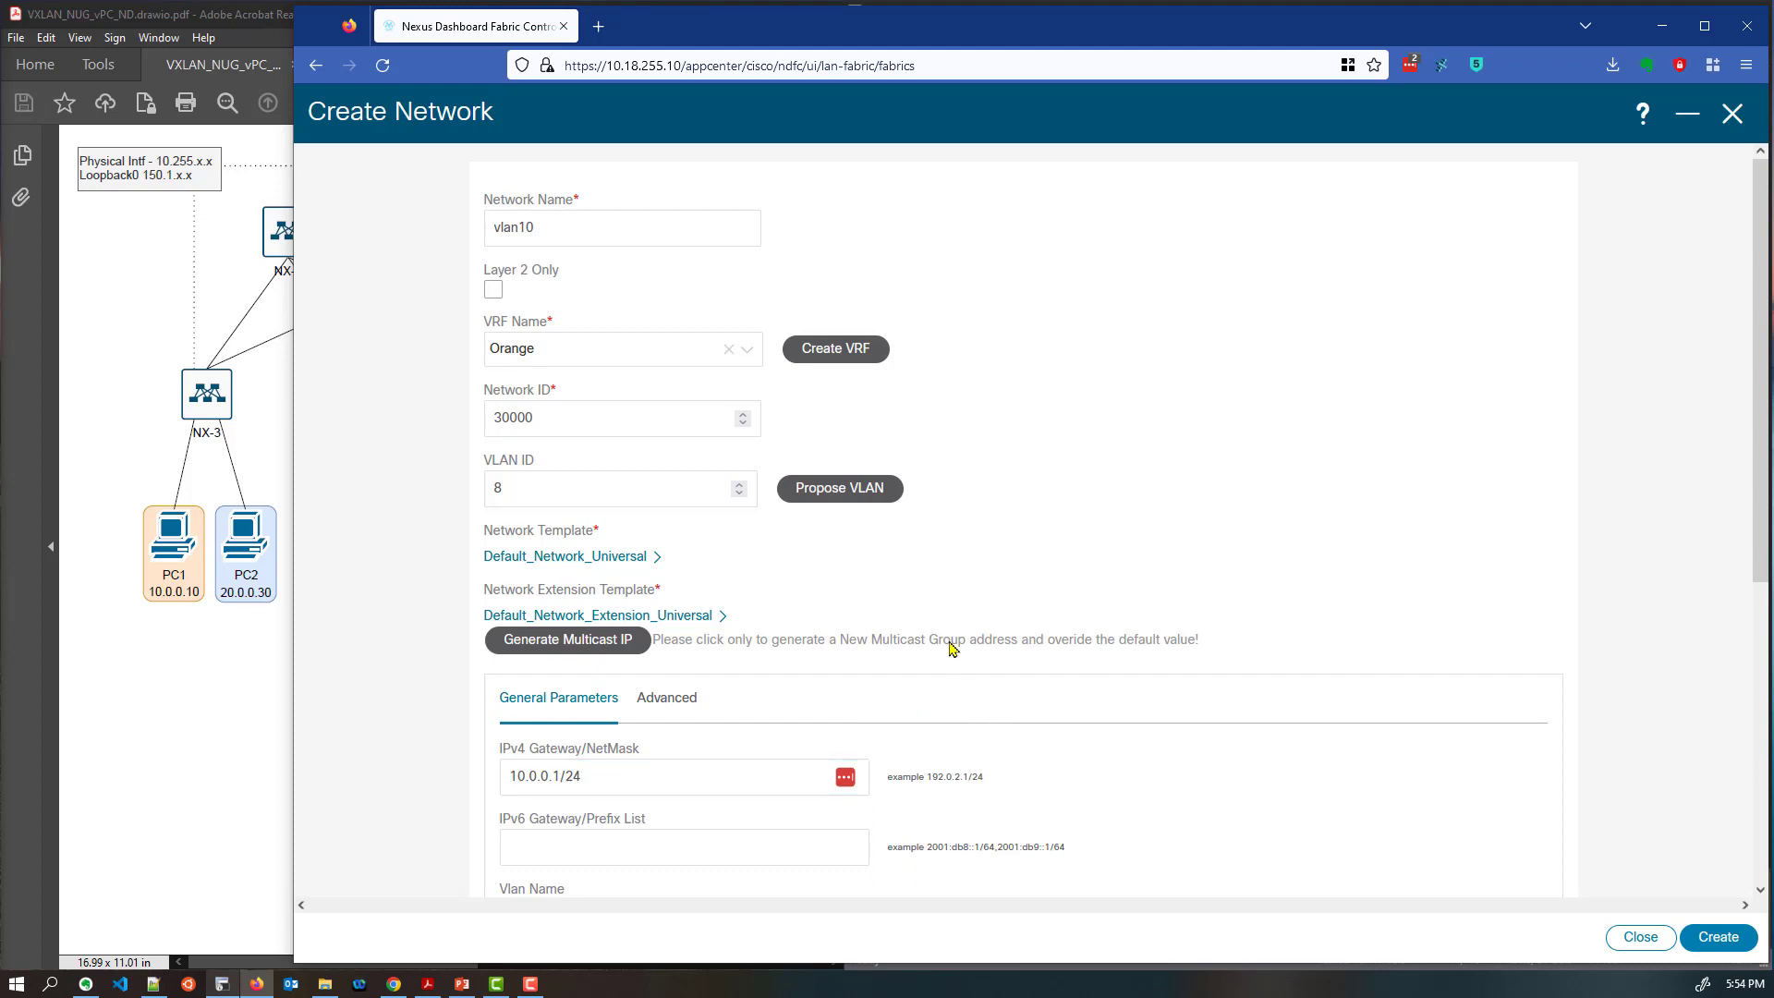
# Correct the VLAN ID back to 10, review the remaining general parameters and create the vlan10 network
pyautogui.moveTo(540, 505); pyautogui.dragTo(425, 493)
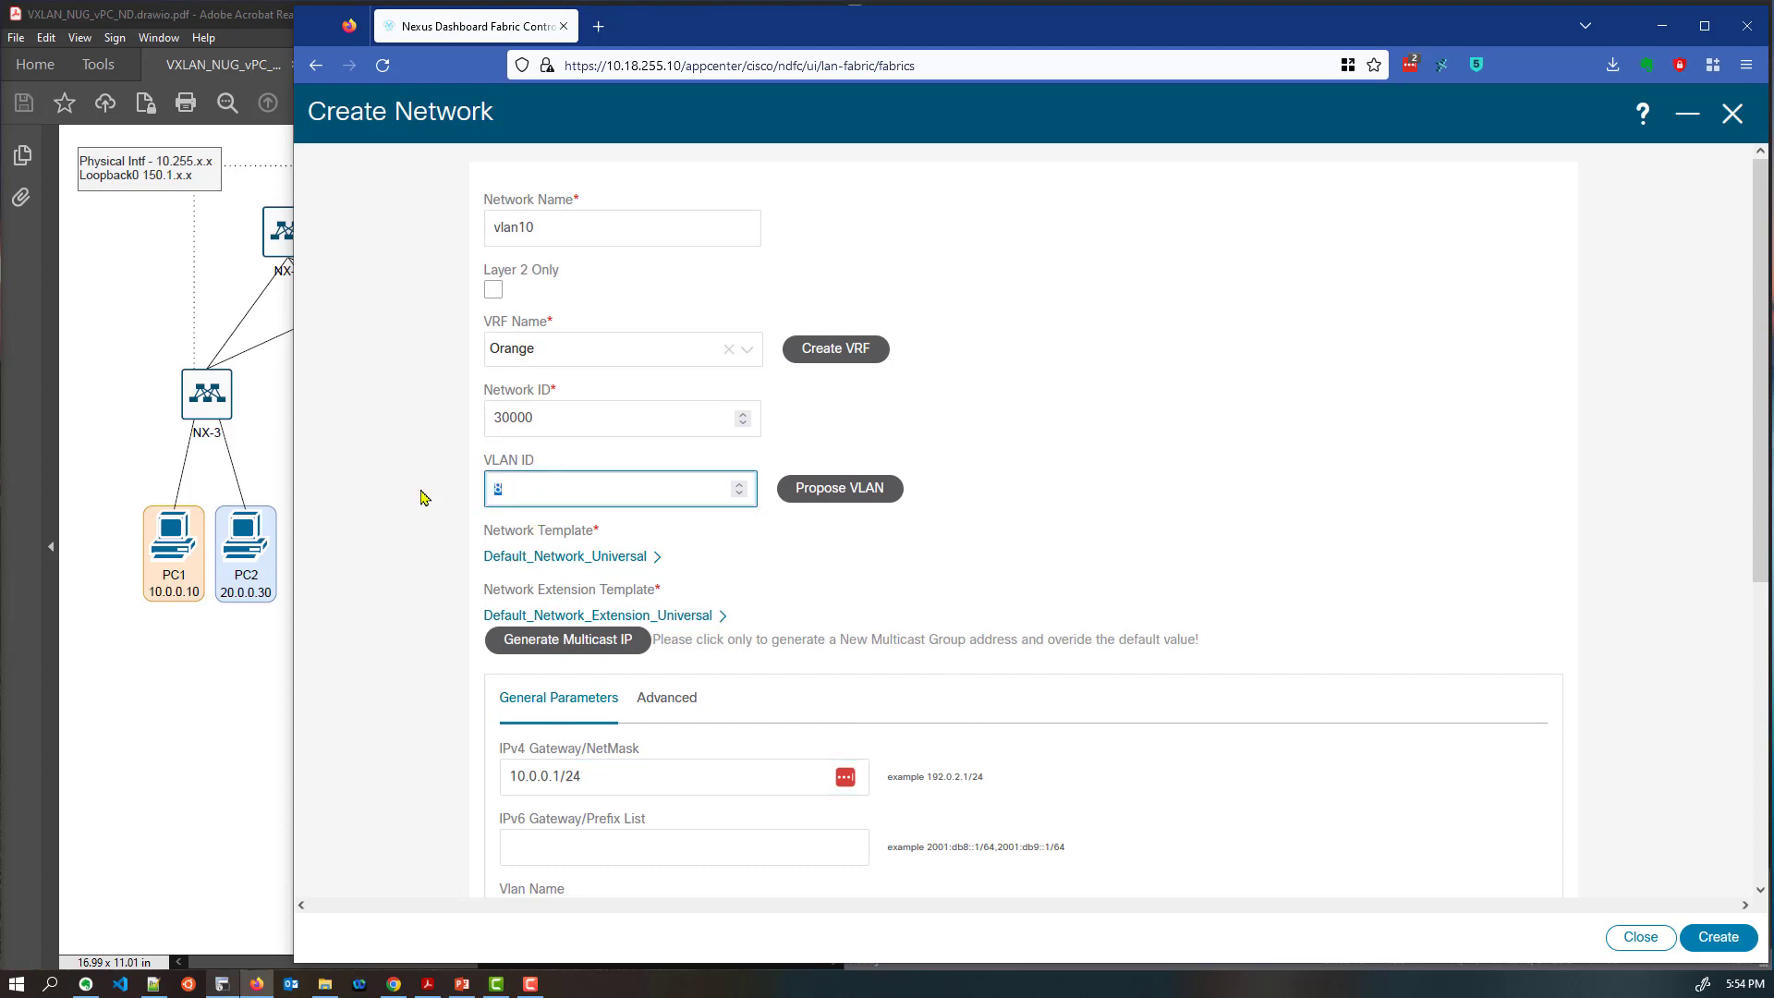
pyautogui.write('10')
pyautogui.click(1213, 409)
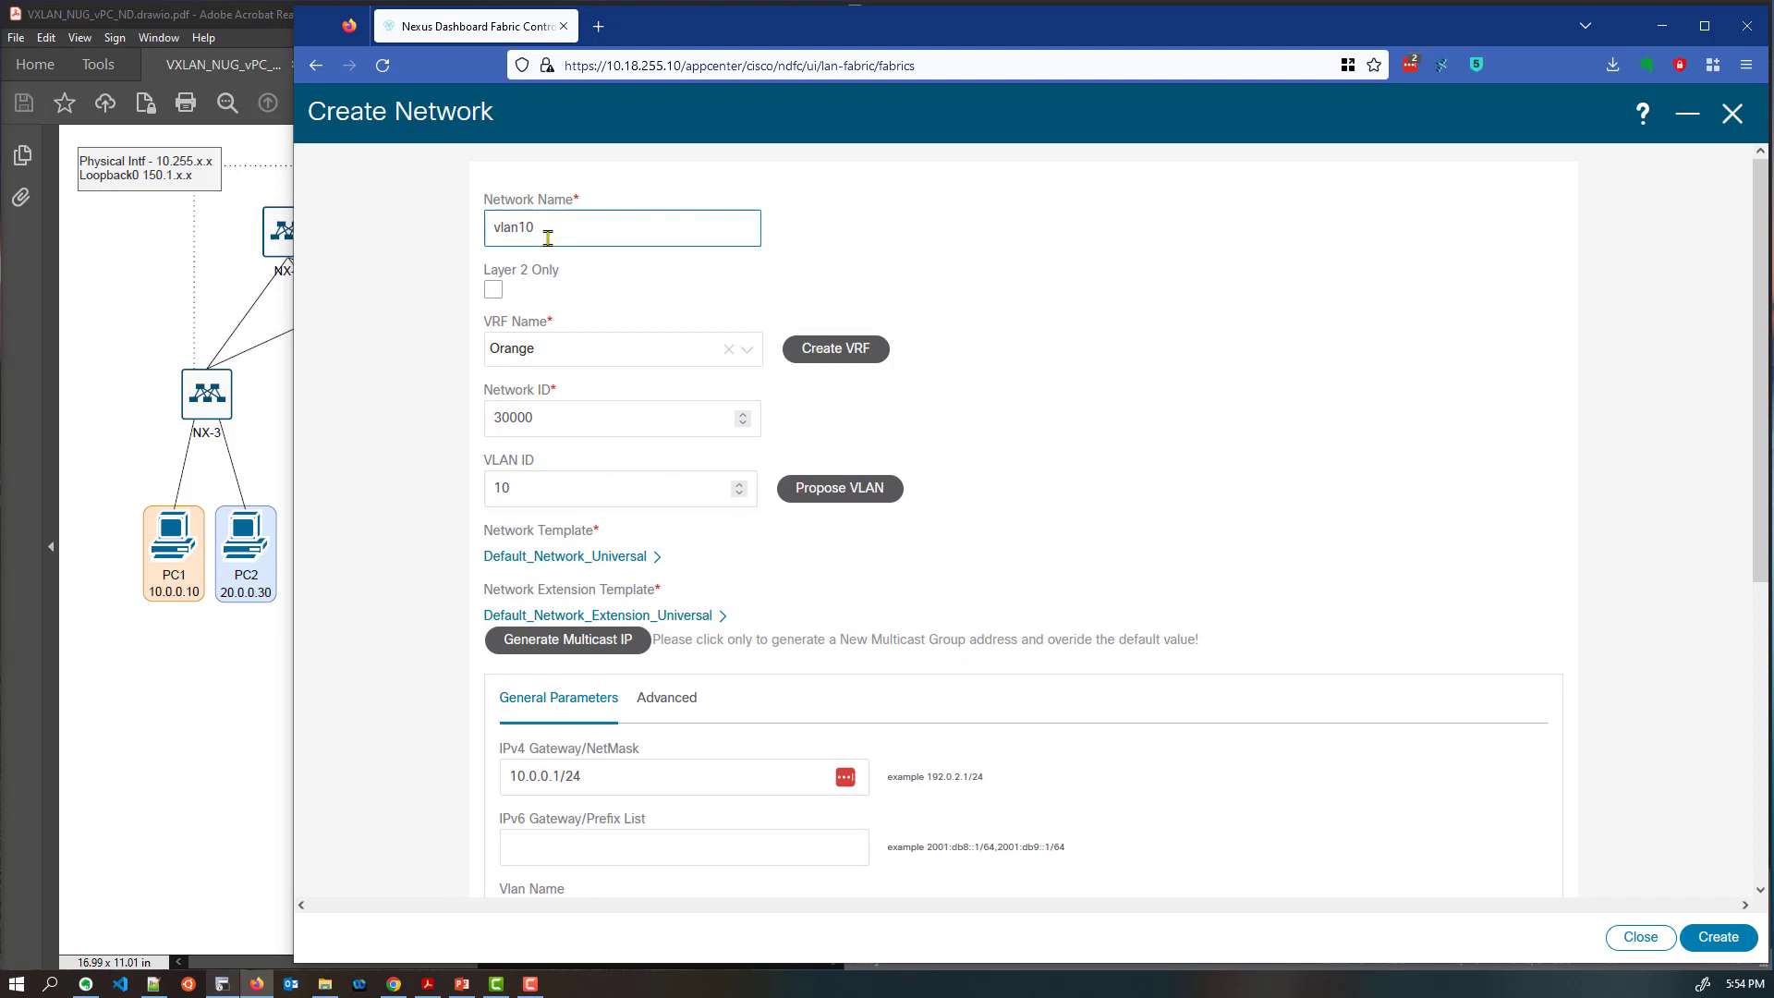
pyautogui.scroll(-3, 1268, 494)
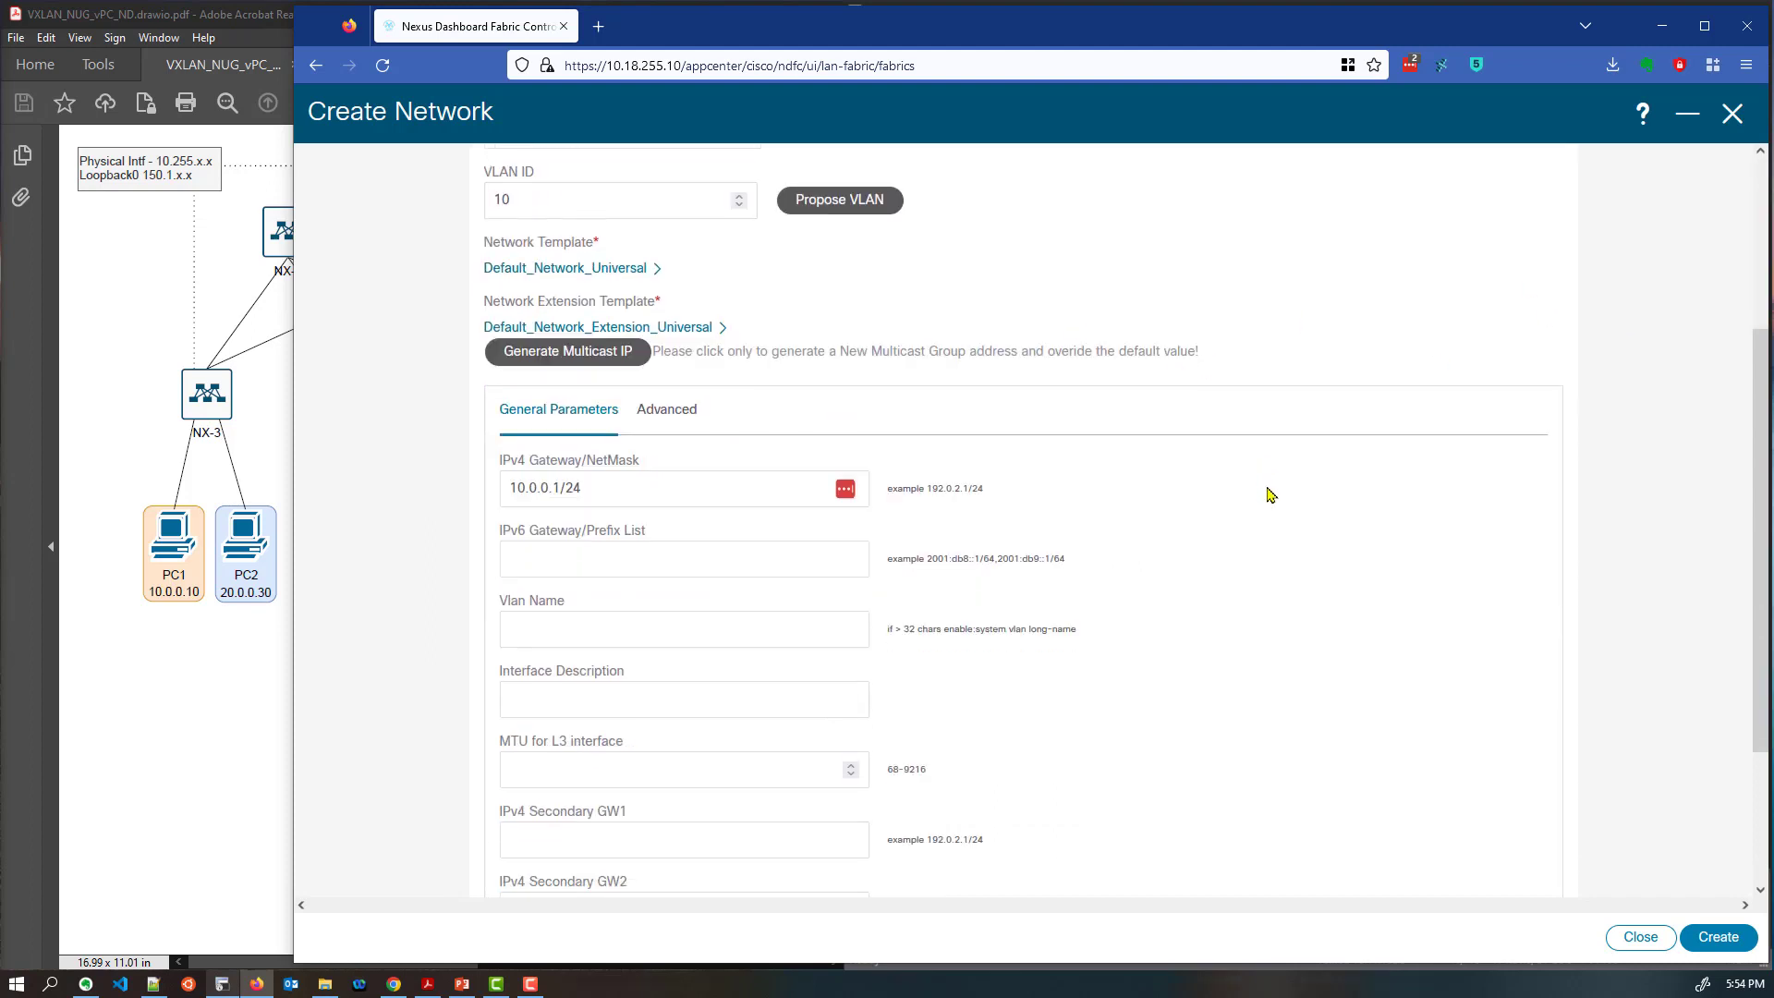
pyautogui.scroll(-2, 1267, 495)
pyautogui.click(1718, 937)
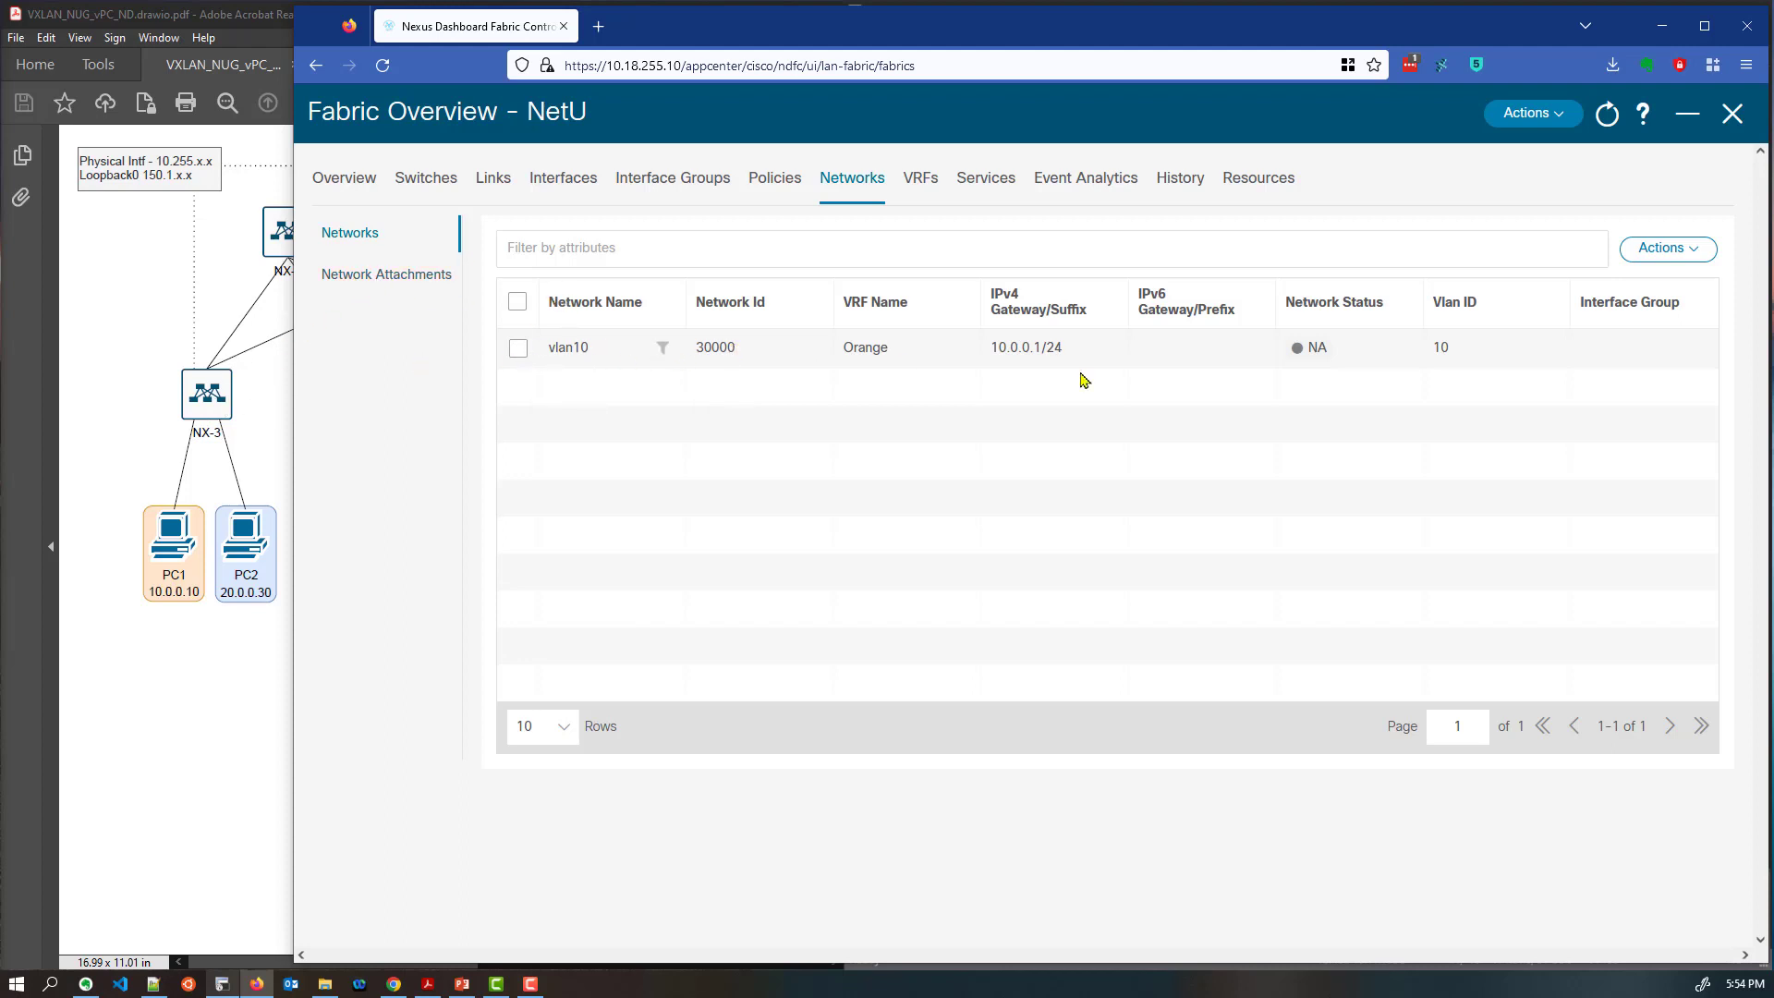
# Edit the vlan10 network attachment for NX-3, attaching it on interface Ethernet1/3 with VLAN 10, and save
pyautogui.click(400, 276)
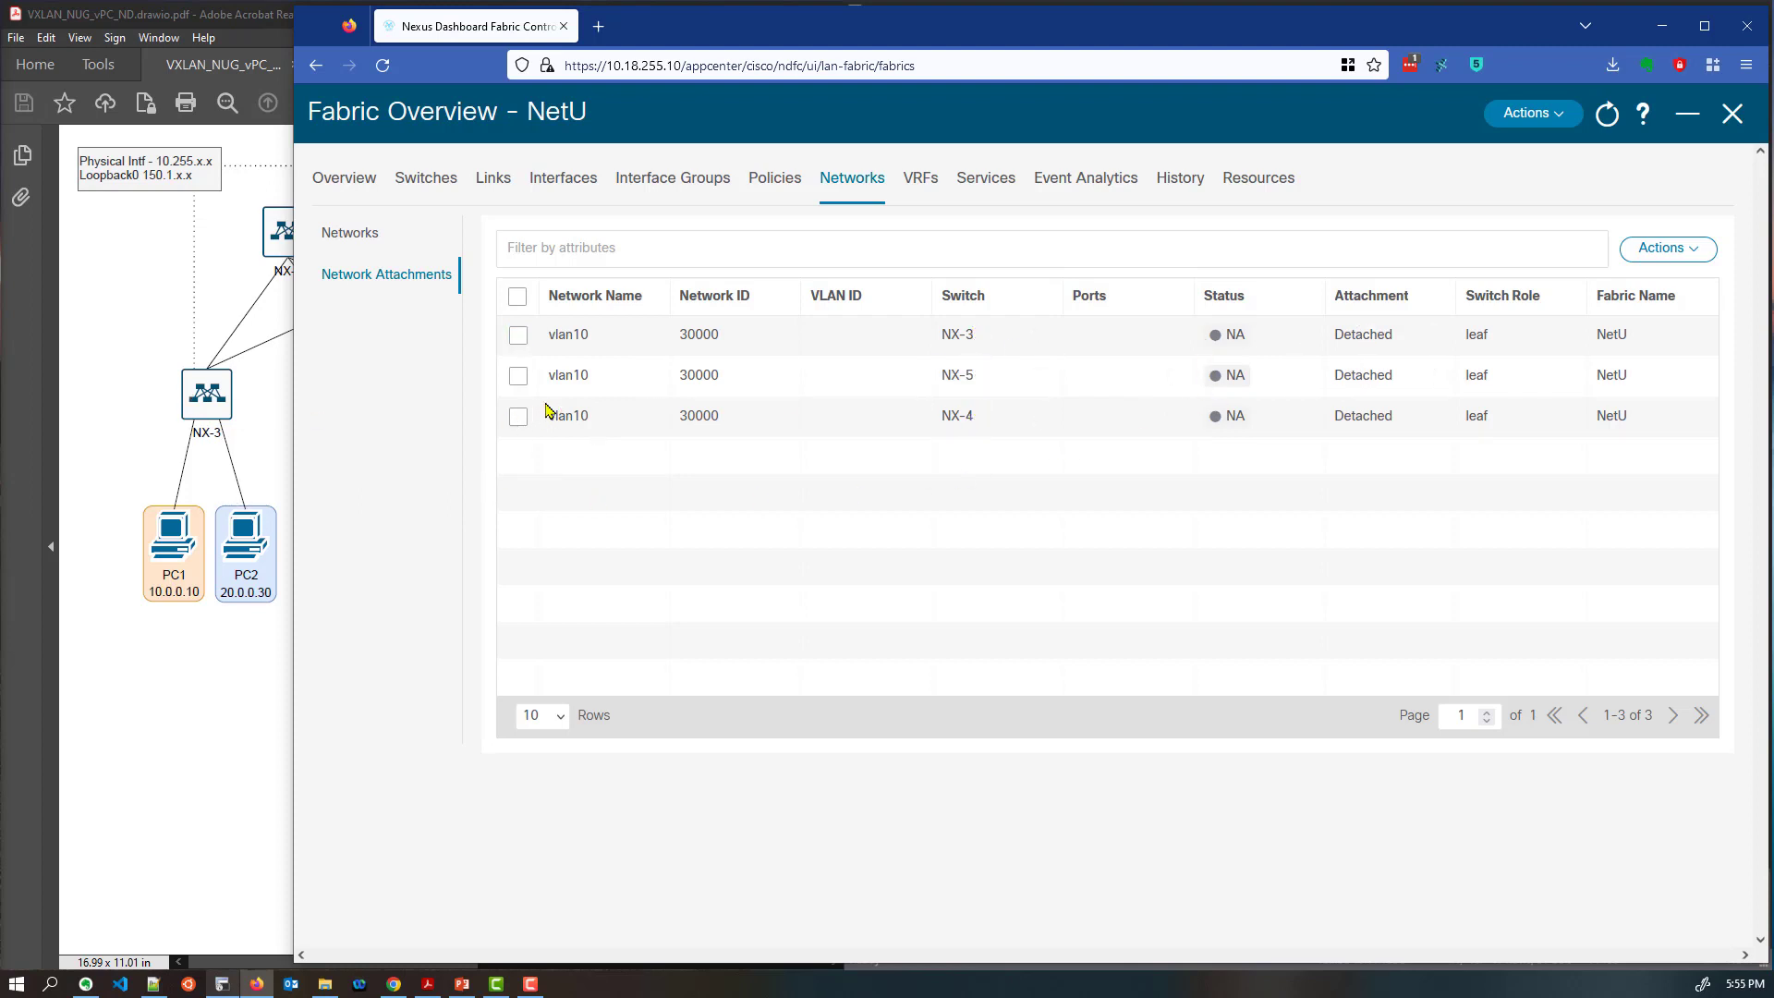
pyautogui.click(519, 338)
pyautogui.click(1647, 259)
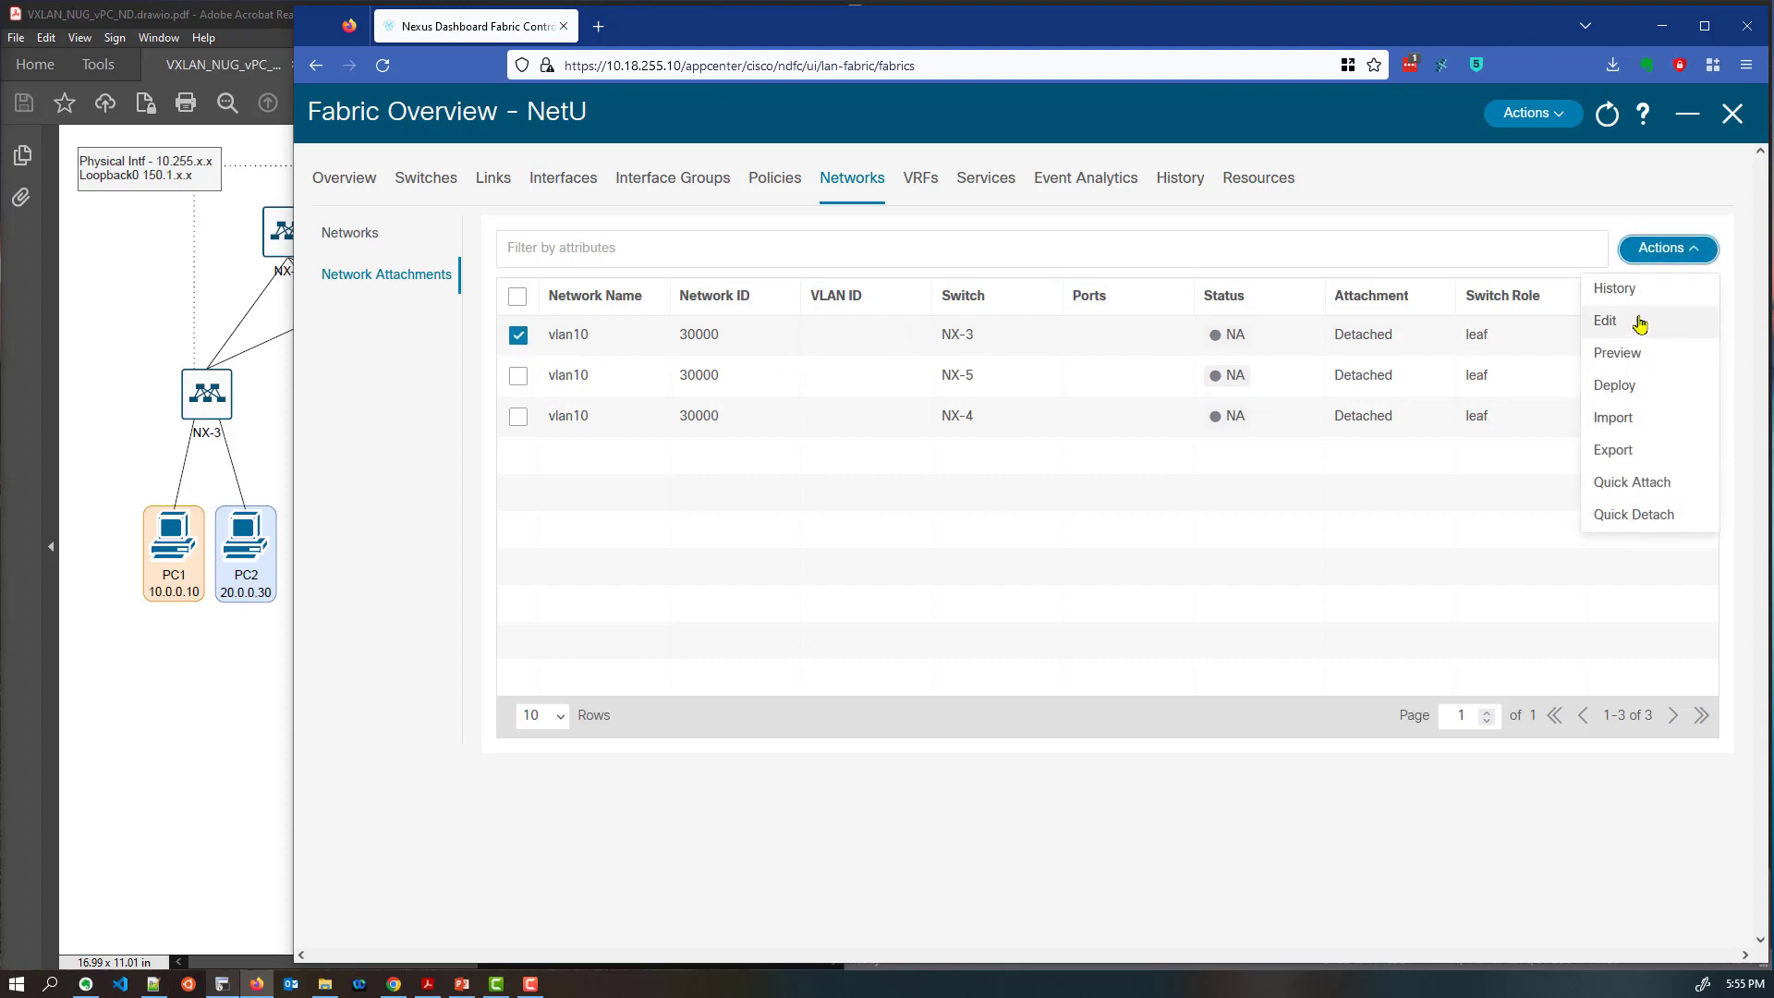
pyautogui.click(1638, 323)
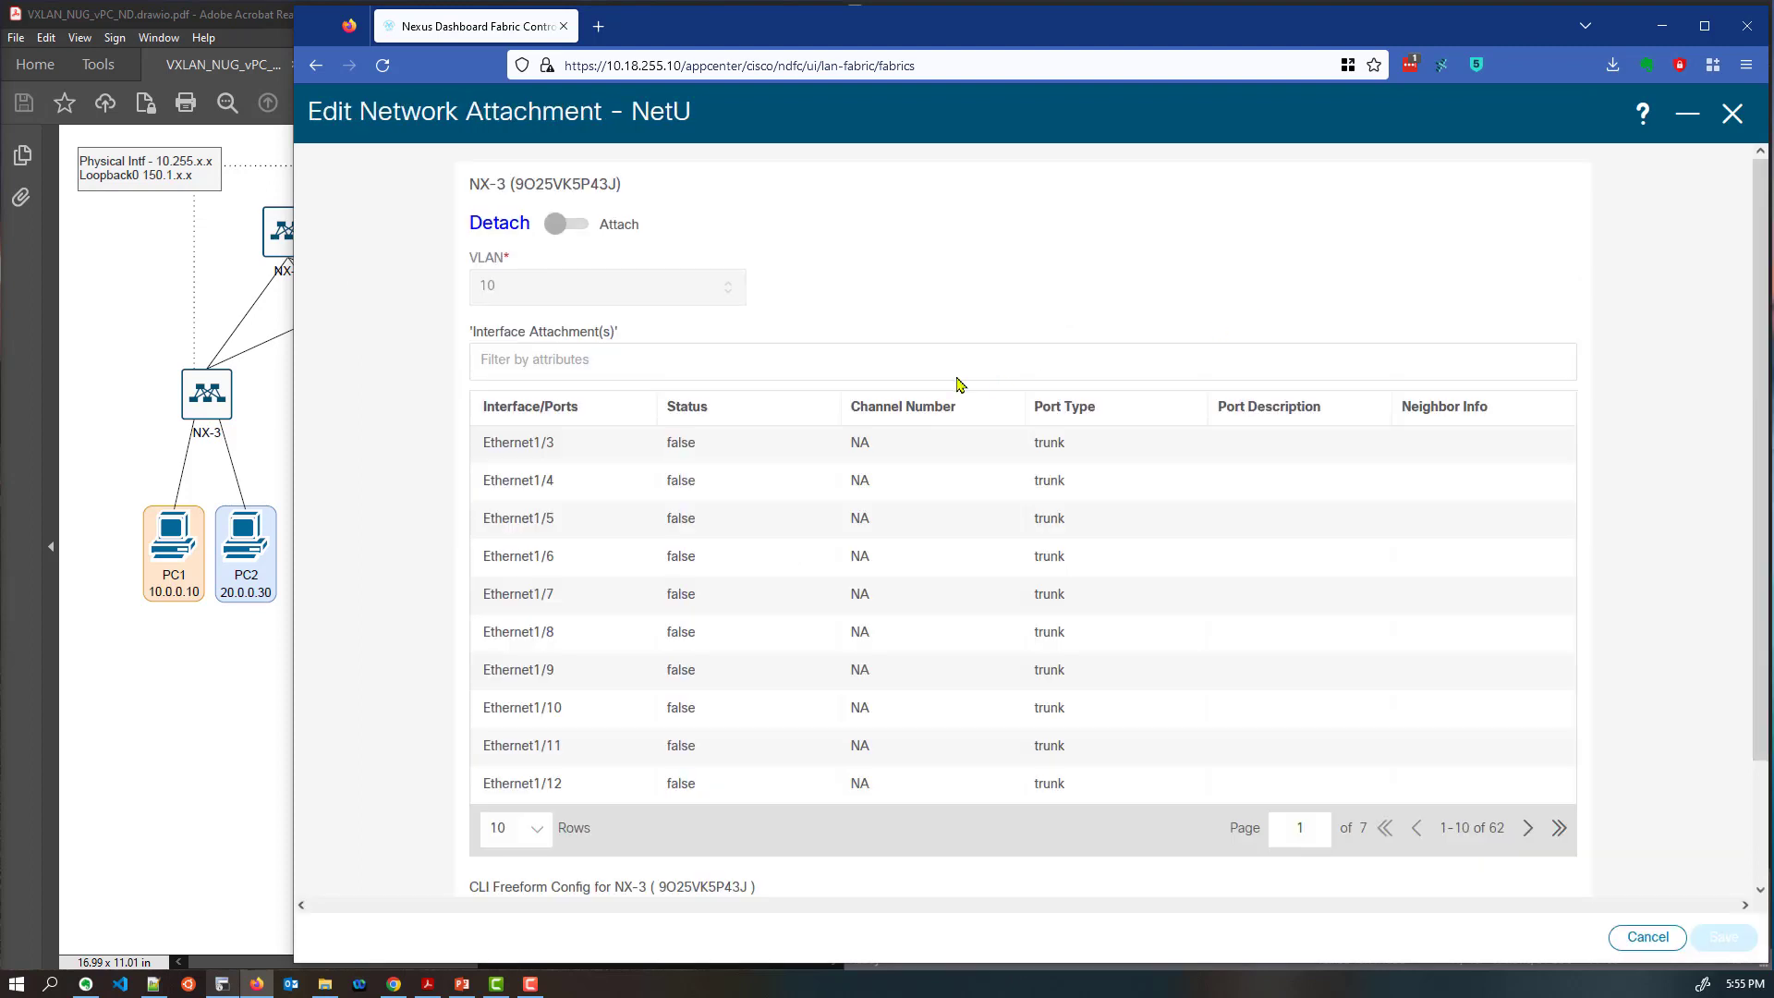
pyautogui.click(566, 225)
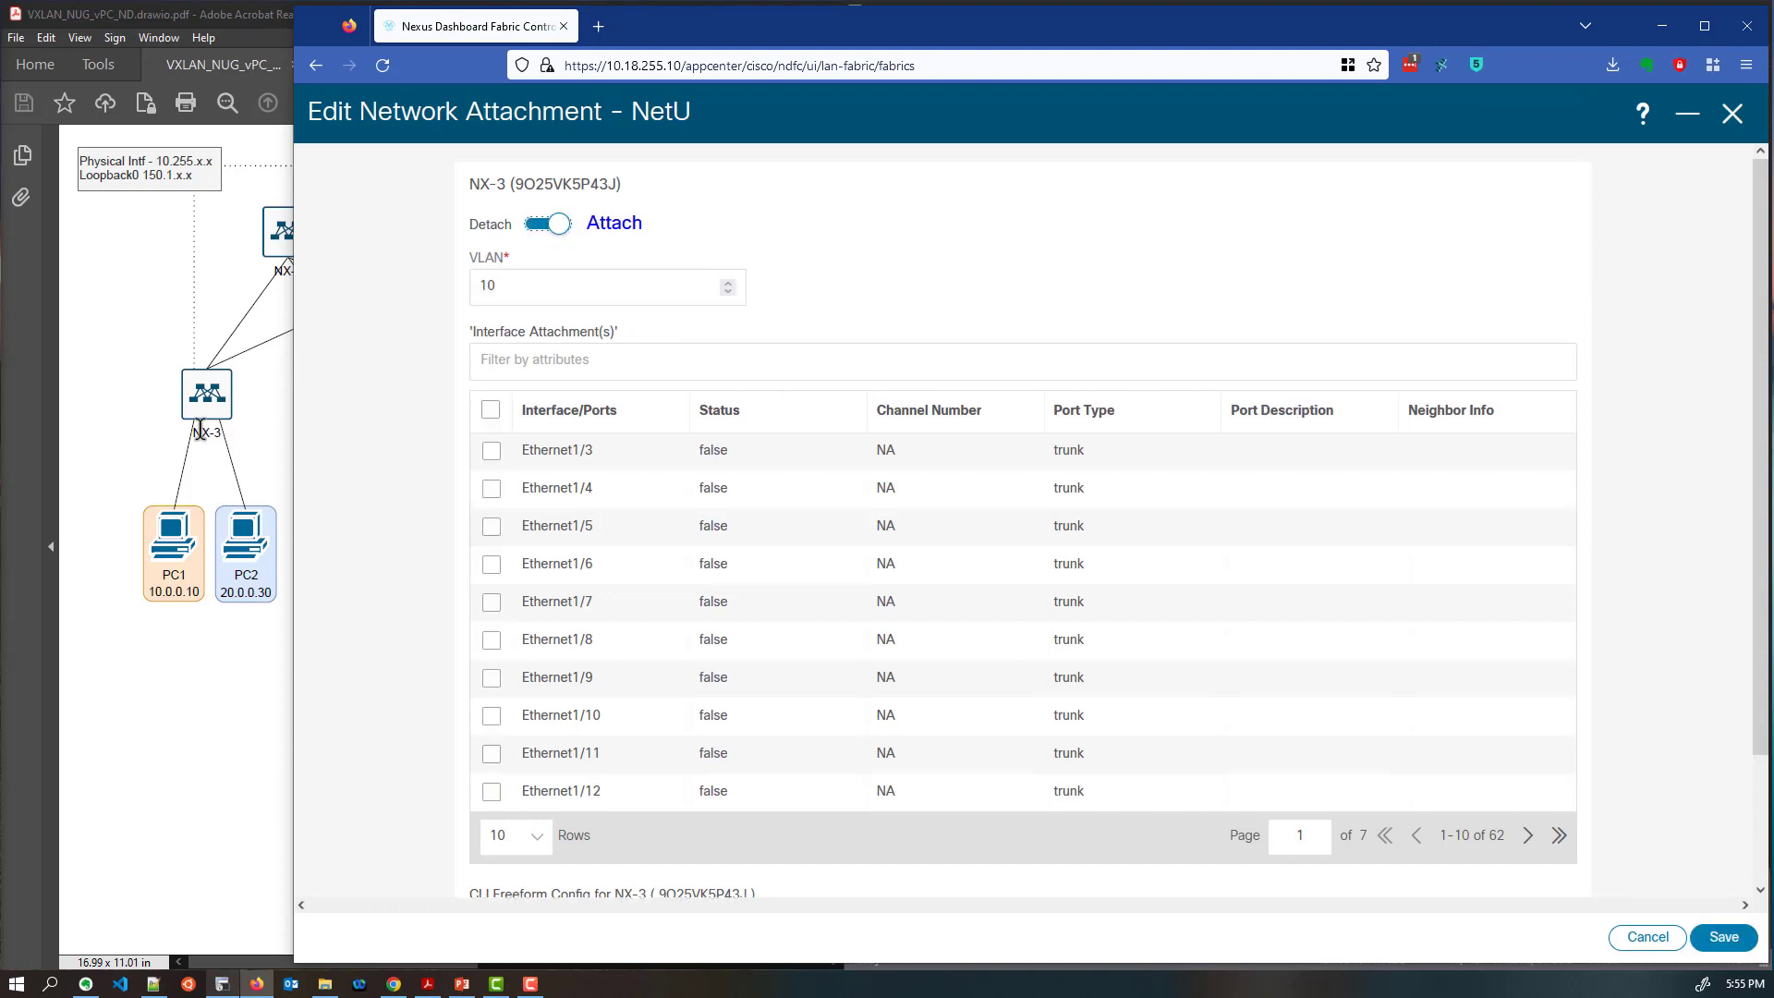
pyautogui.click(488, 455)
pyautogui.click(1711, 937)
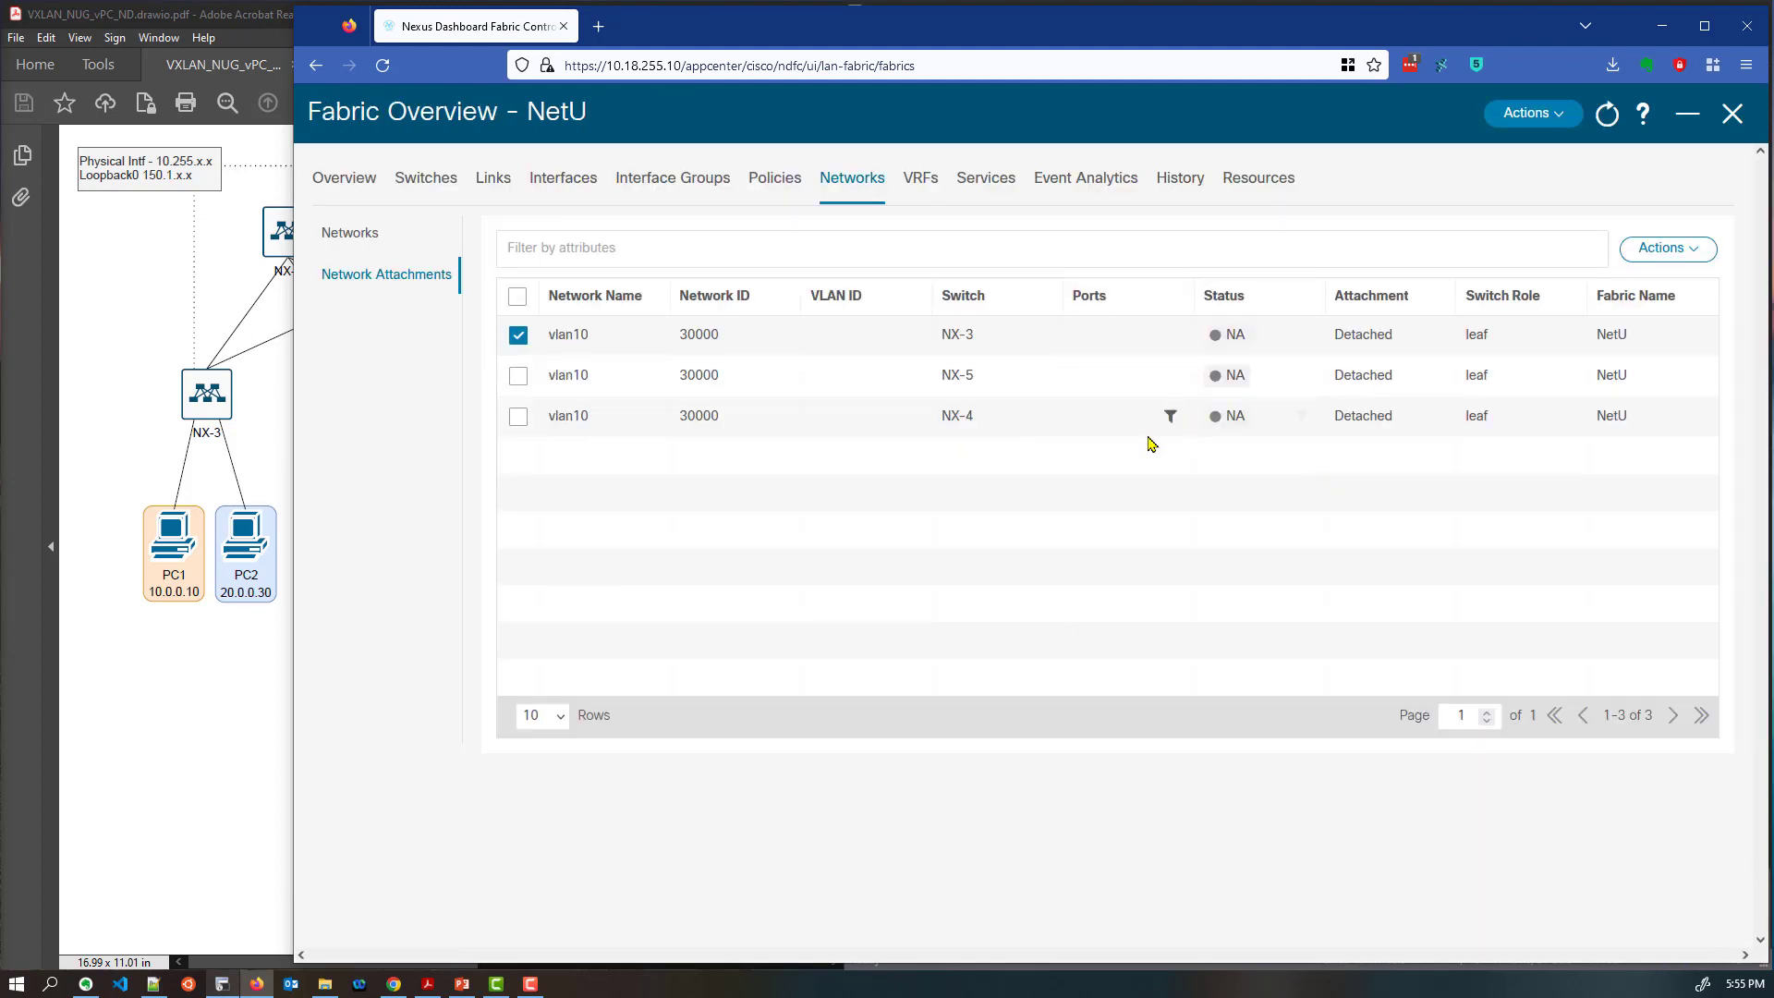
# Edit interface Ethernet1/3 on switch NX-3 and change its policy template to int_access_host
pyautogui.click(433, 185)
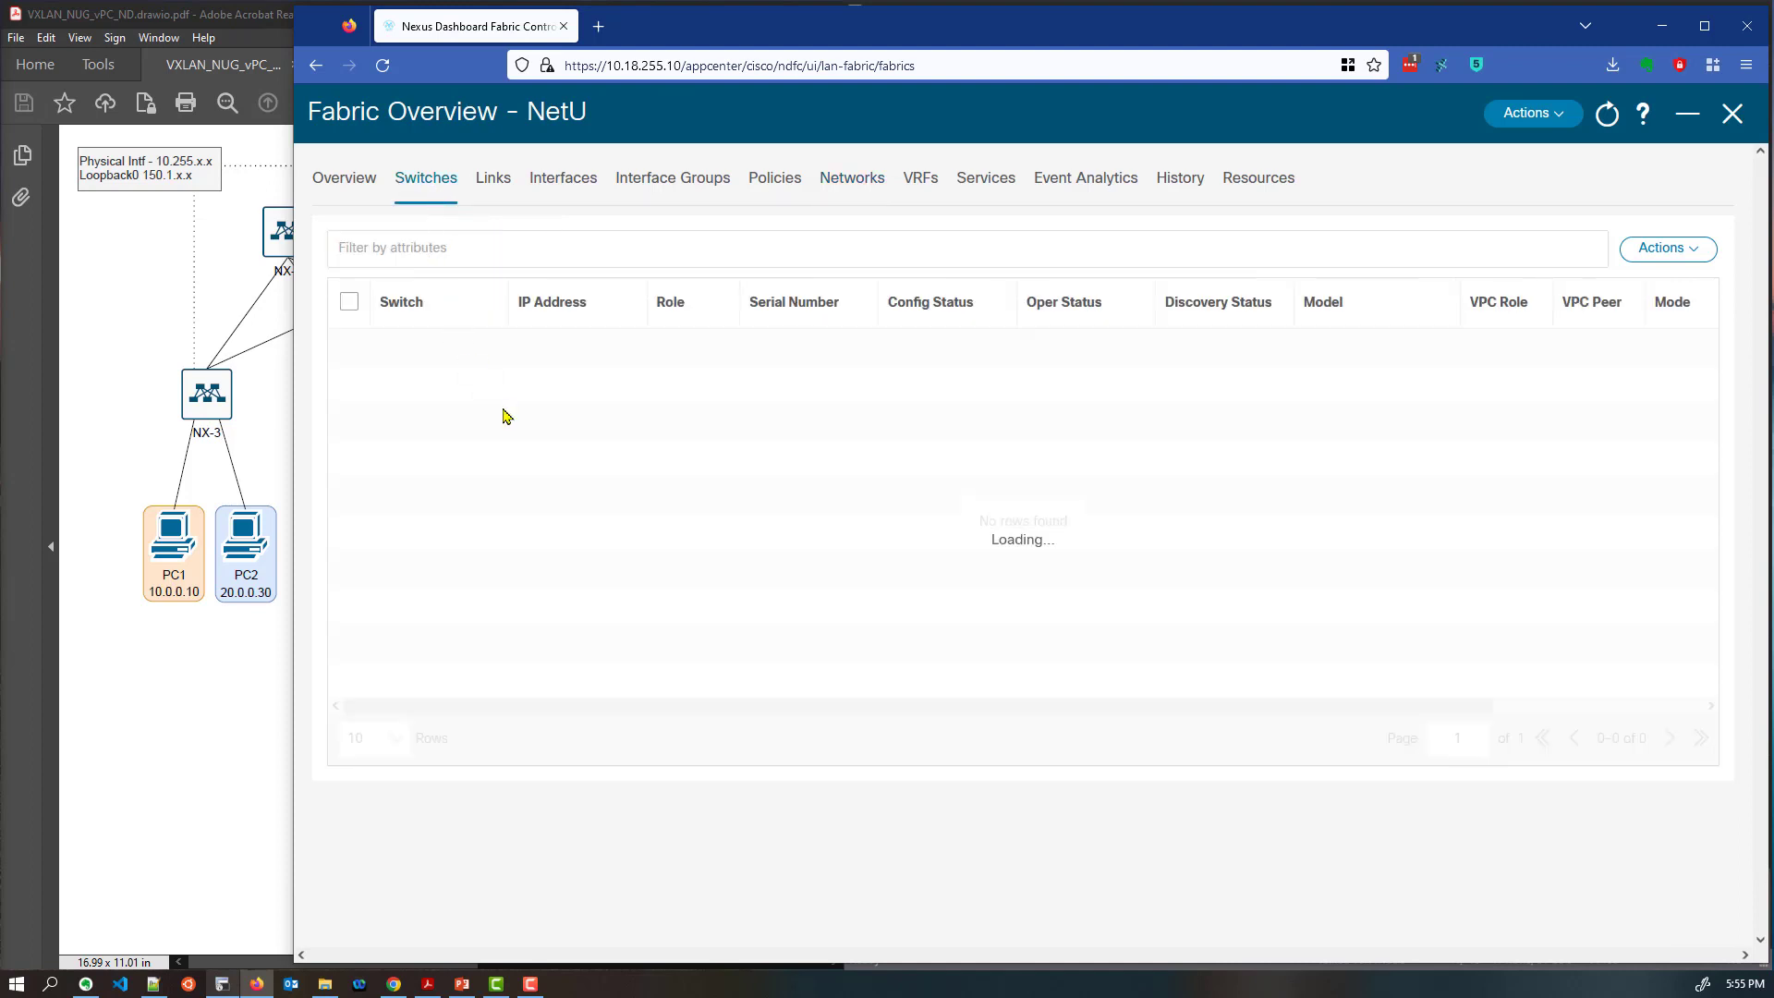
pyautogui.click(396, 429)
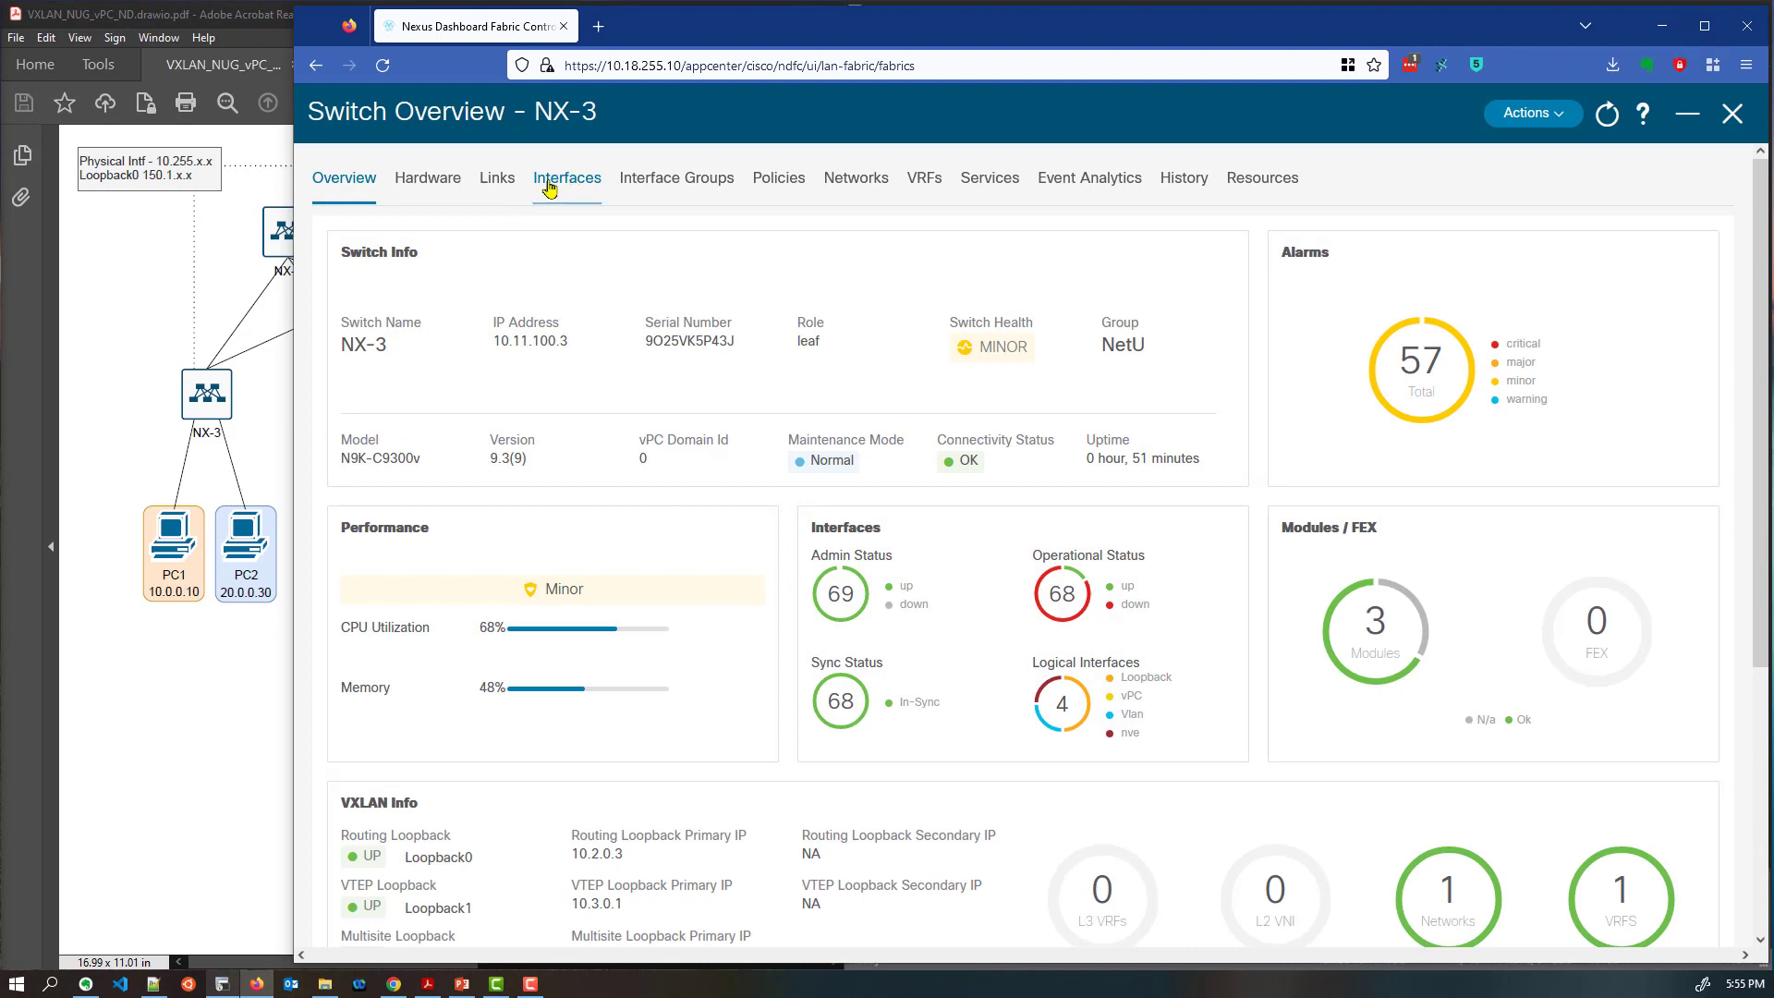
pyautogui.click(578, 185)
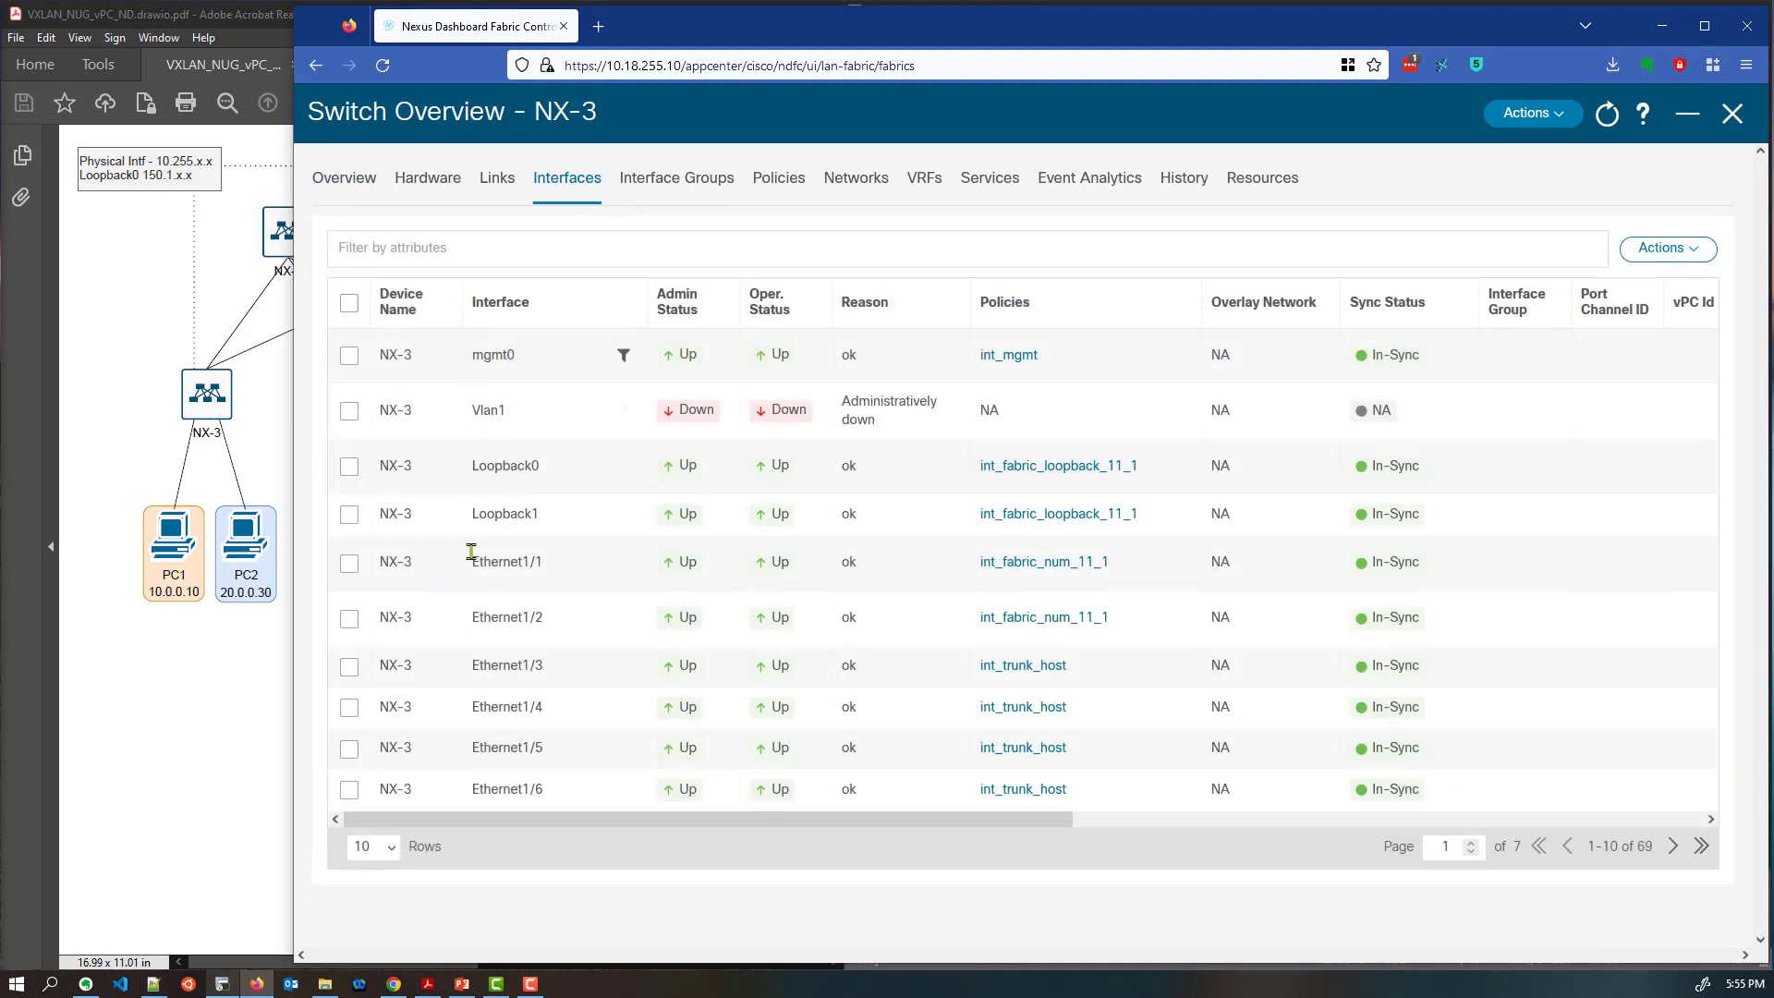
pyautogui.click(351, 669)
pyautogui.click(1663, 249)
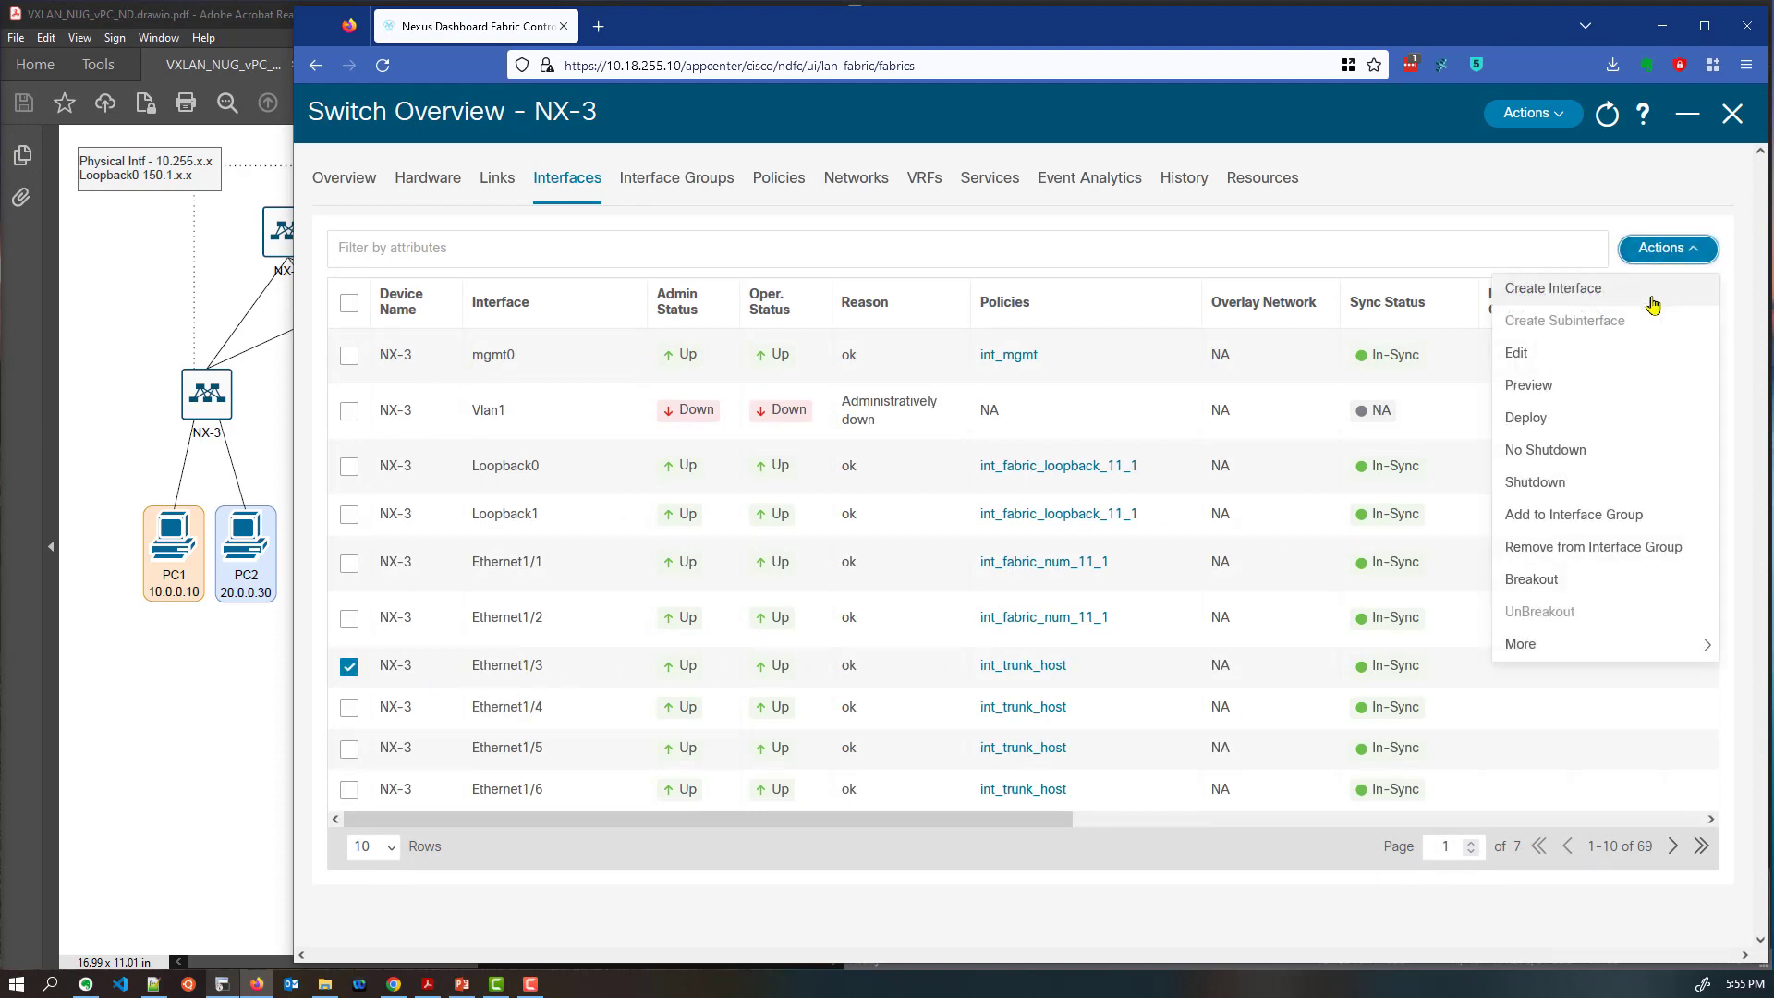
pyautogui.click(1536, 356)
pyautogui.click(541, 295)
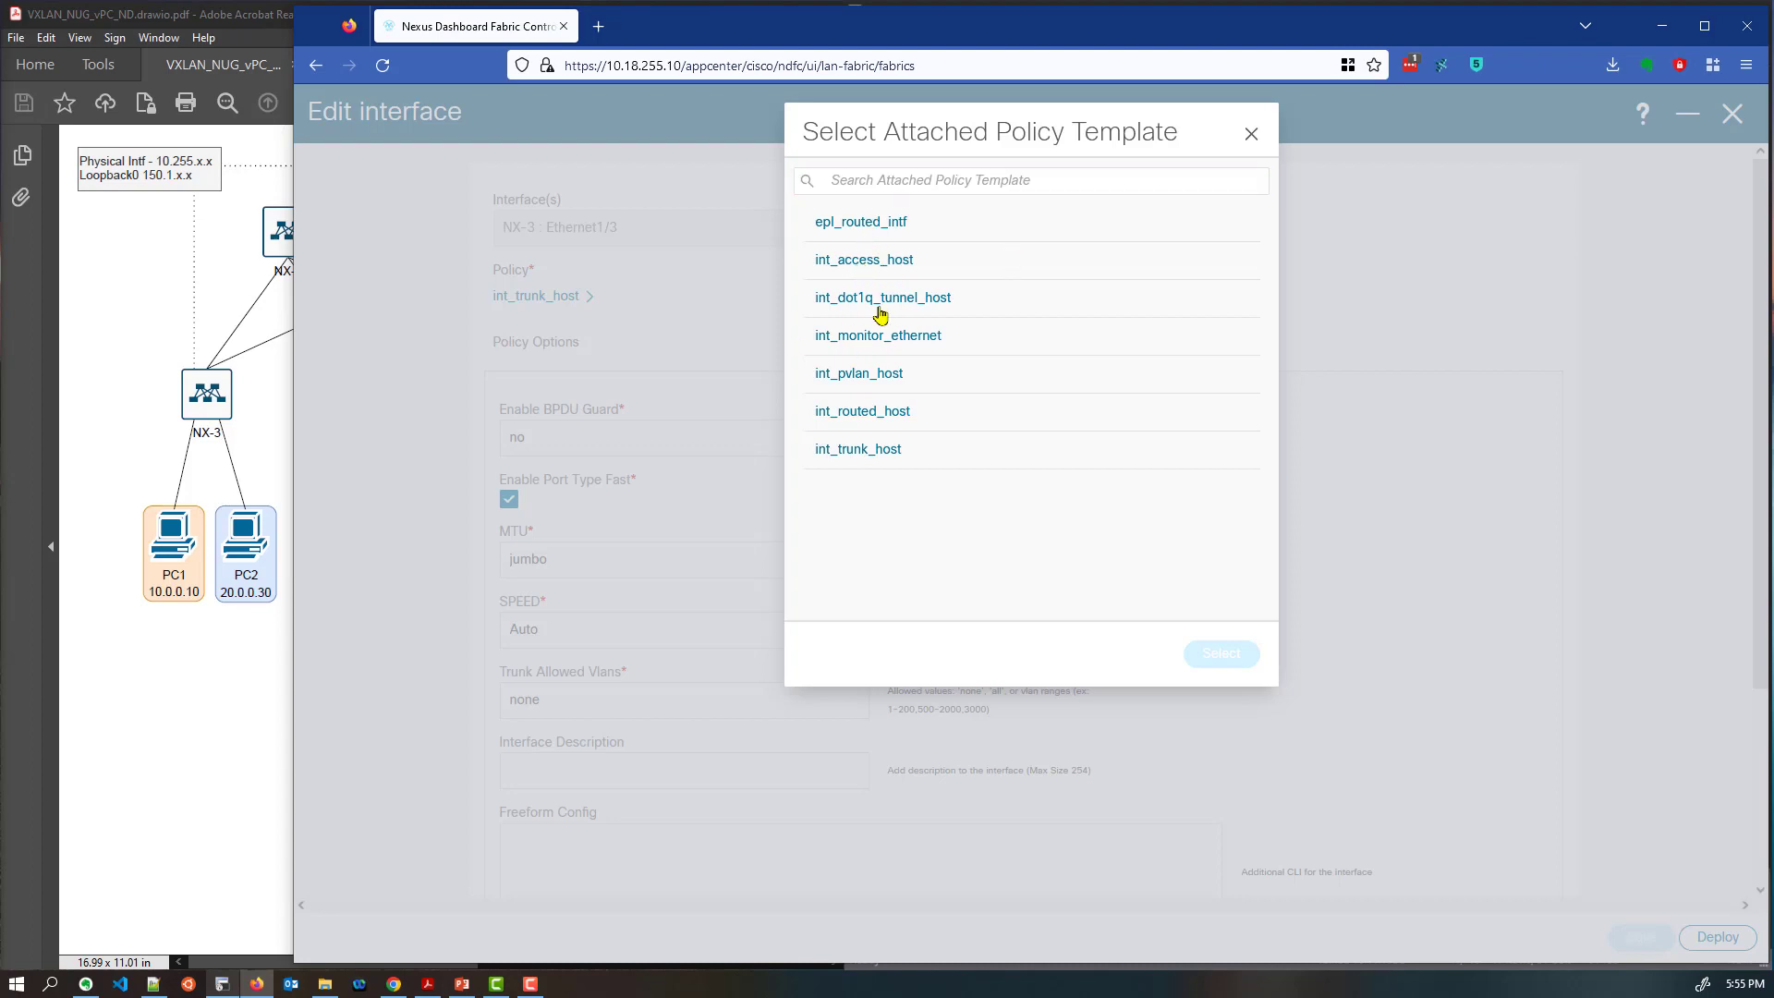
pyautogui.click(868, 265)
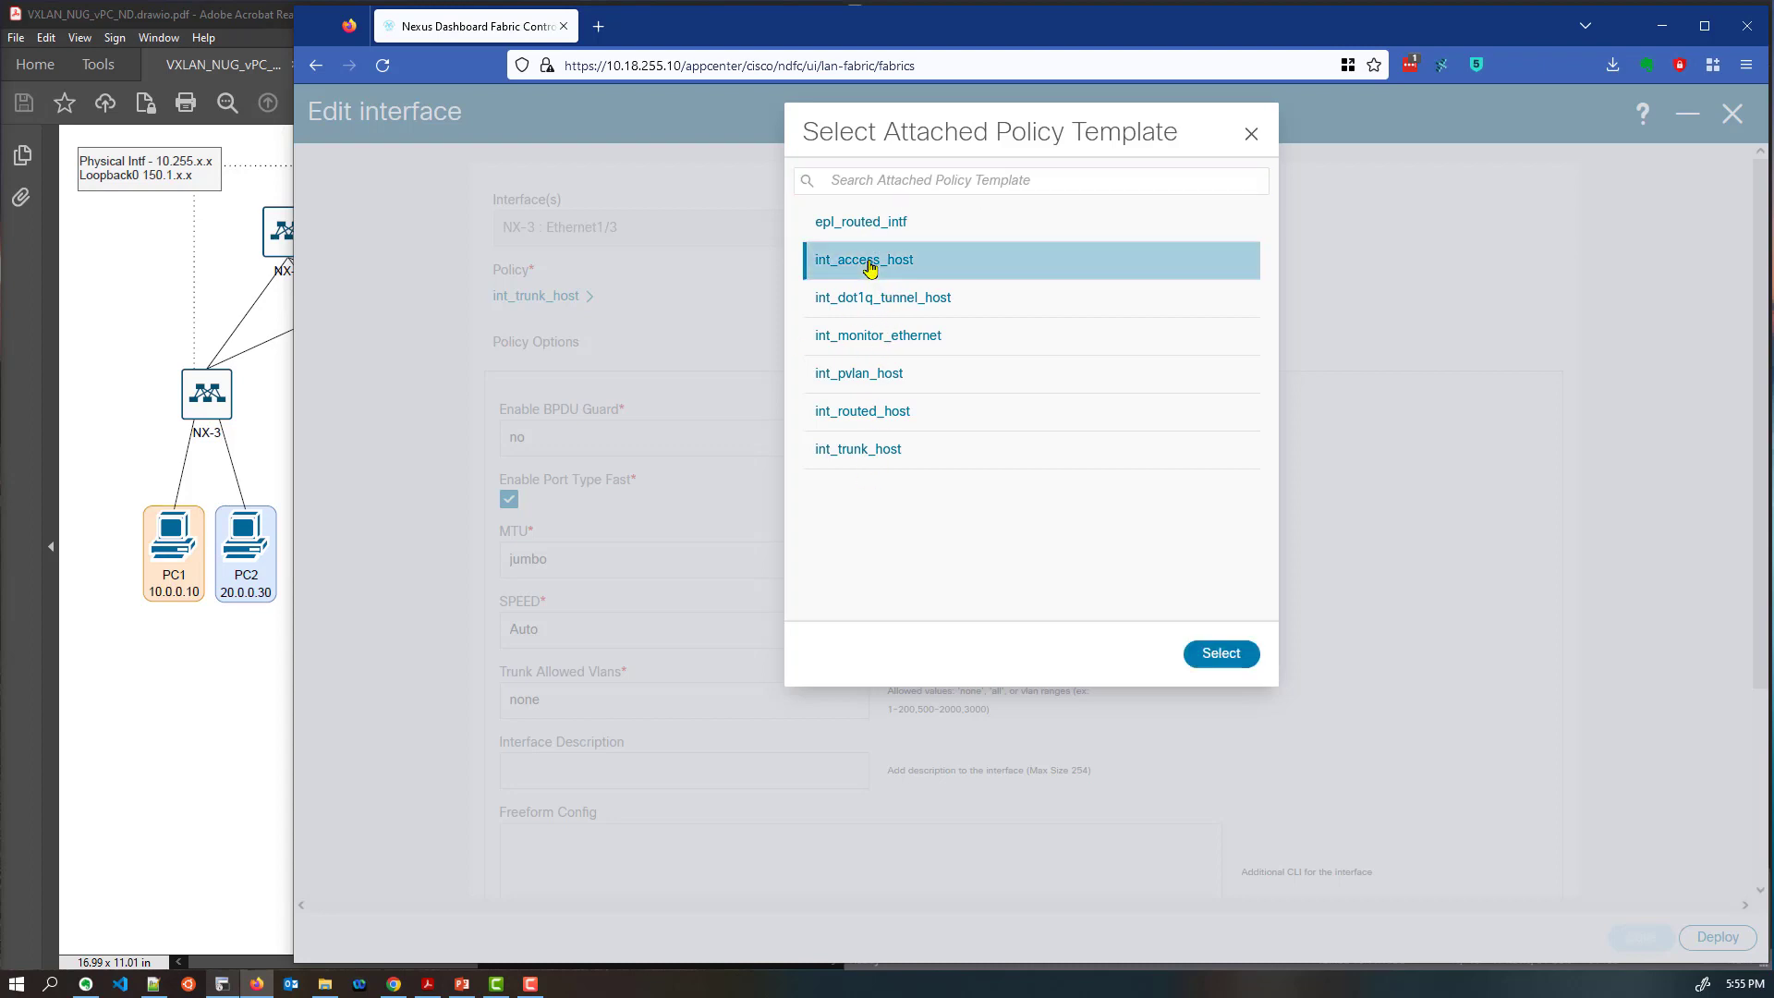
pyautogui.click(1221, 654)
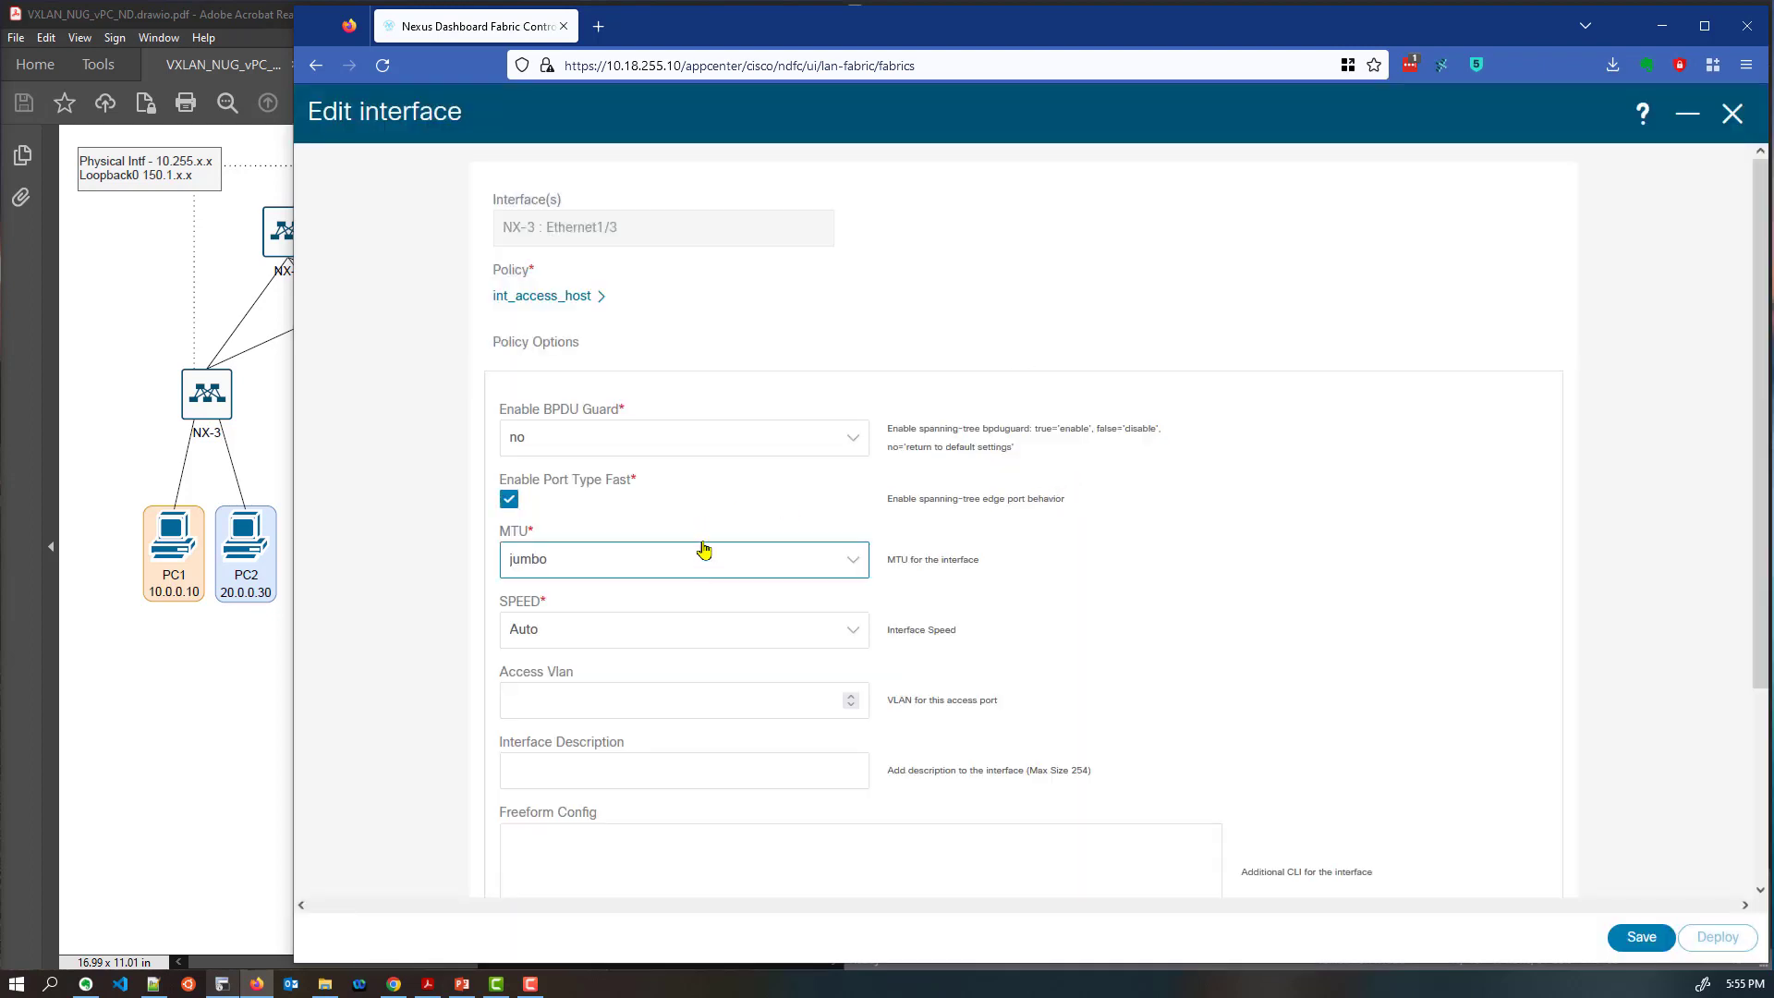
# Set the access VLAN of NX-3 Ethernet1/3 to 10 and save the interface
pyautogui.scroll(-3, 453, 472)
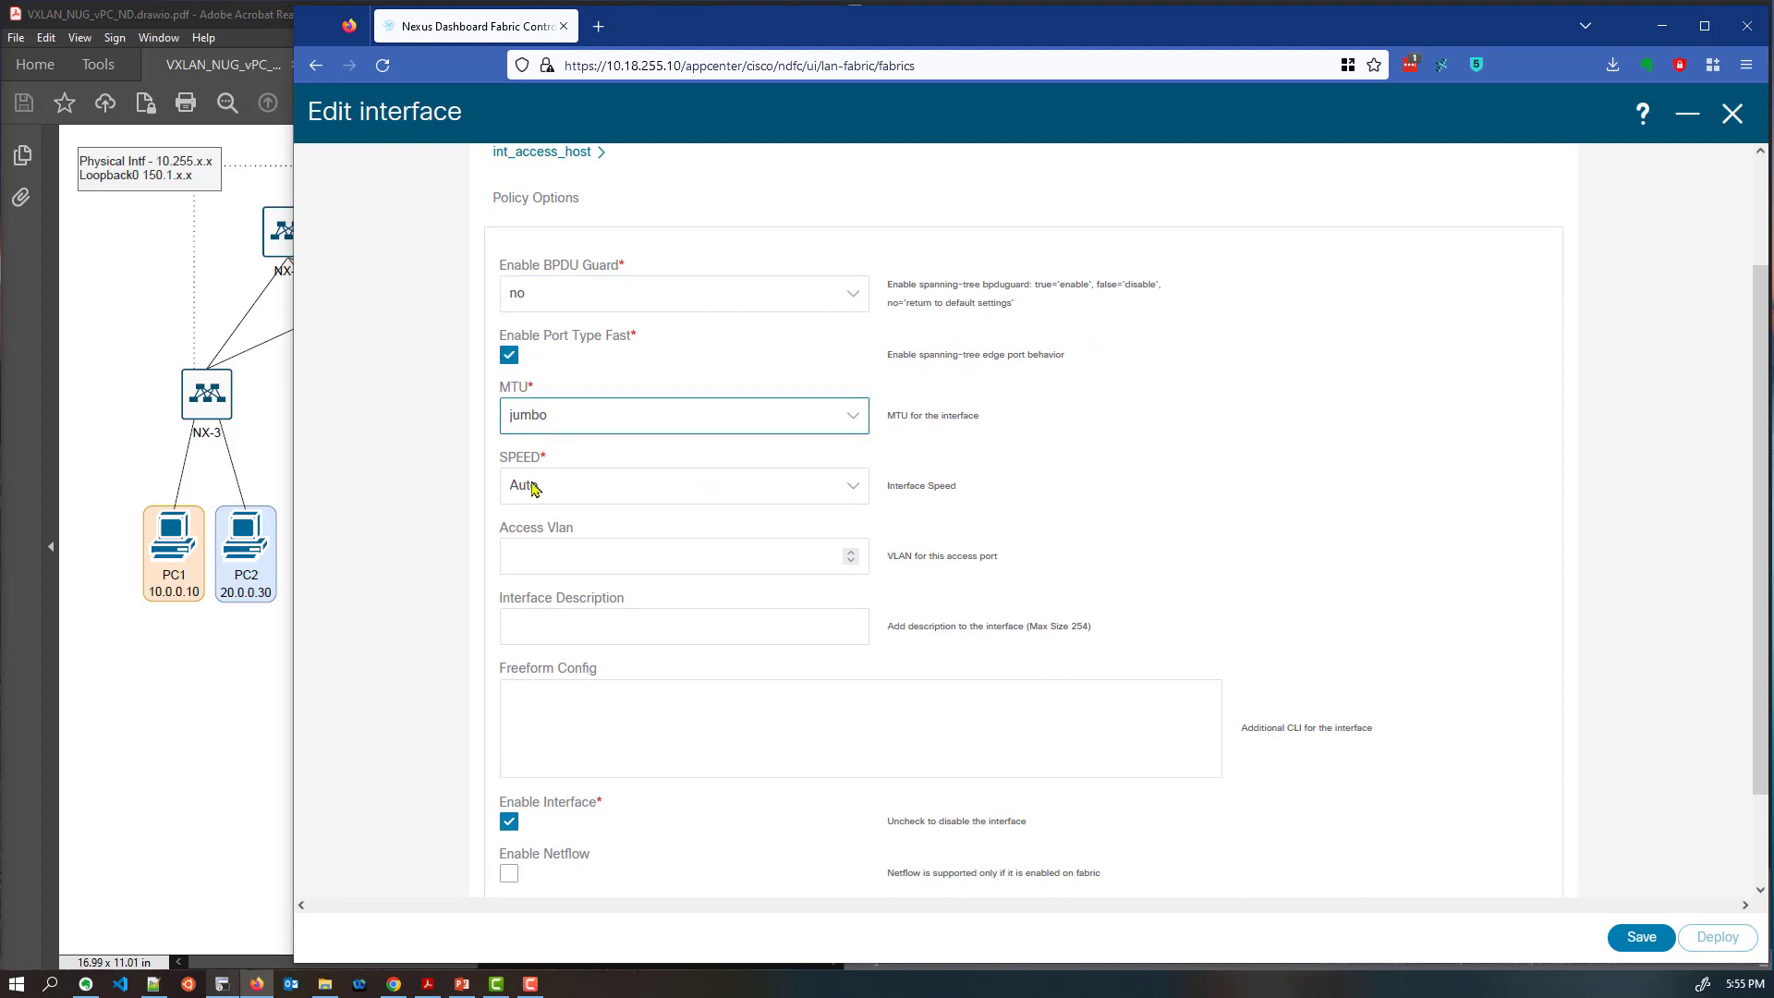
pyautogui.click(523, 558)
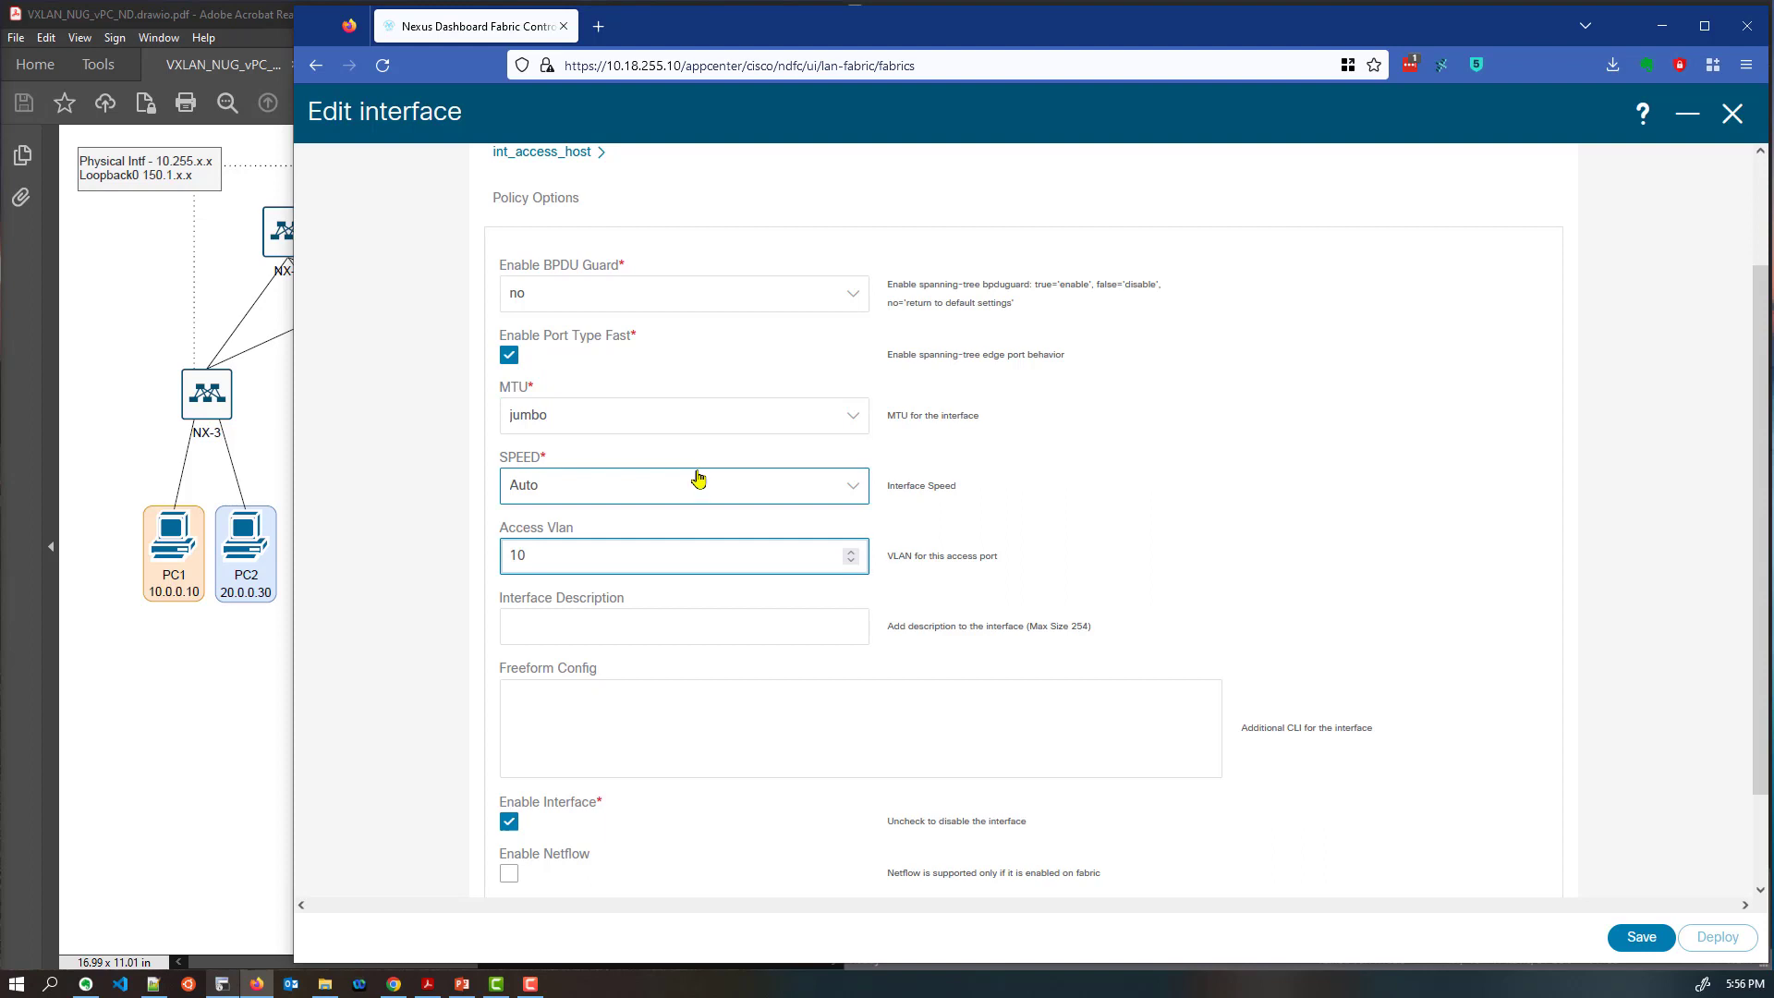
pyautogui.scroll(-3, 637, 529)
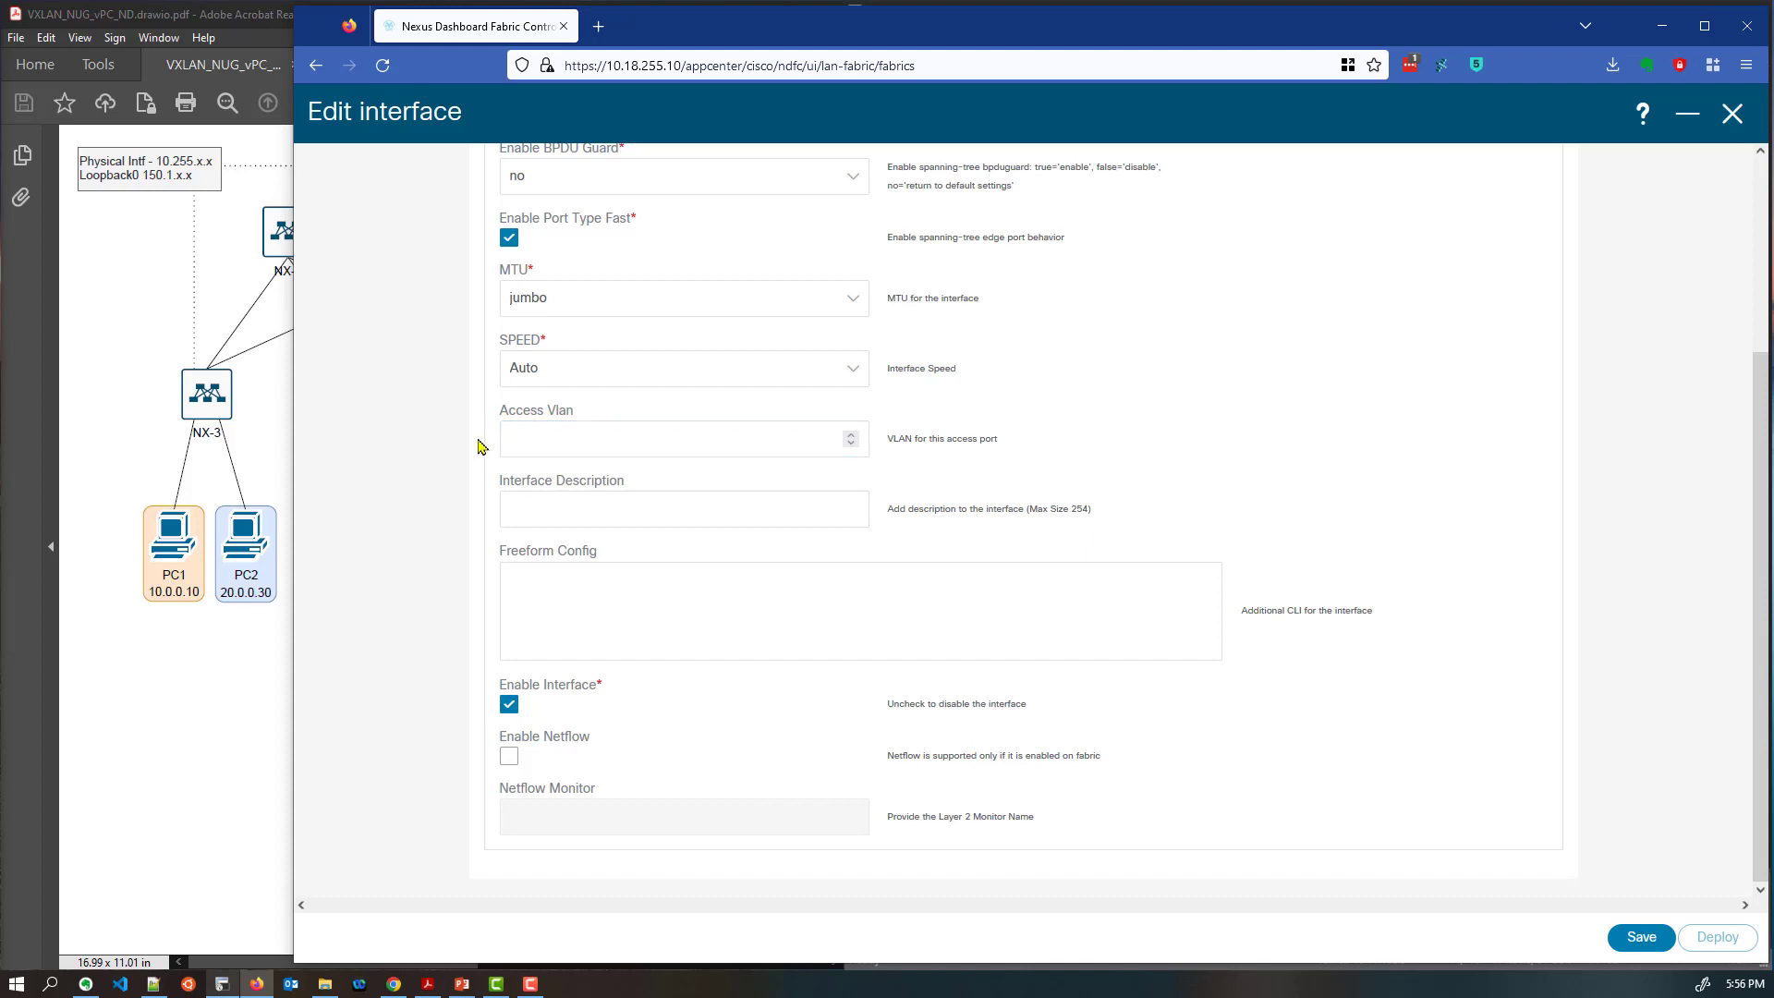
pyautogui.press('Tab')
pyautogui.click(598, 609)
pyautogui.click(586, 437)
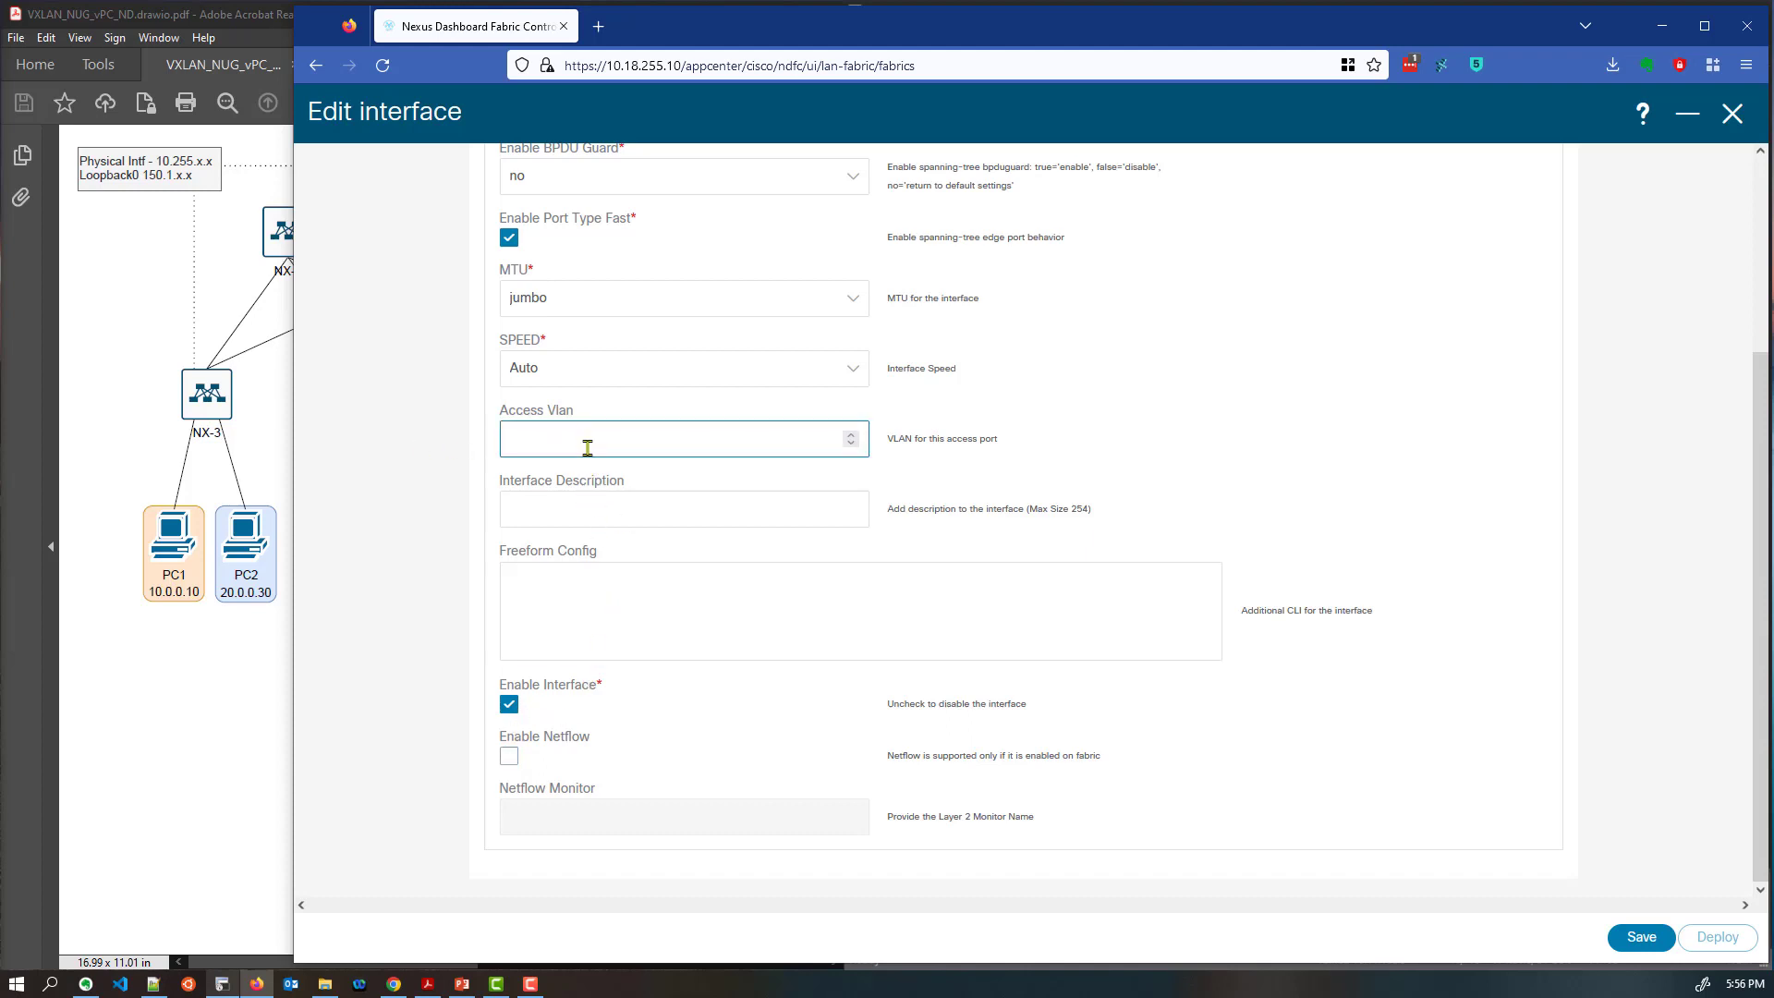
pyautogui.write('10')
pyautogui.click(967, 370)
pyautogui.scroll(3, 968, 375)
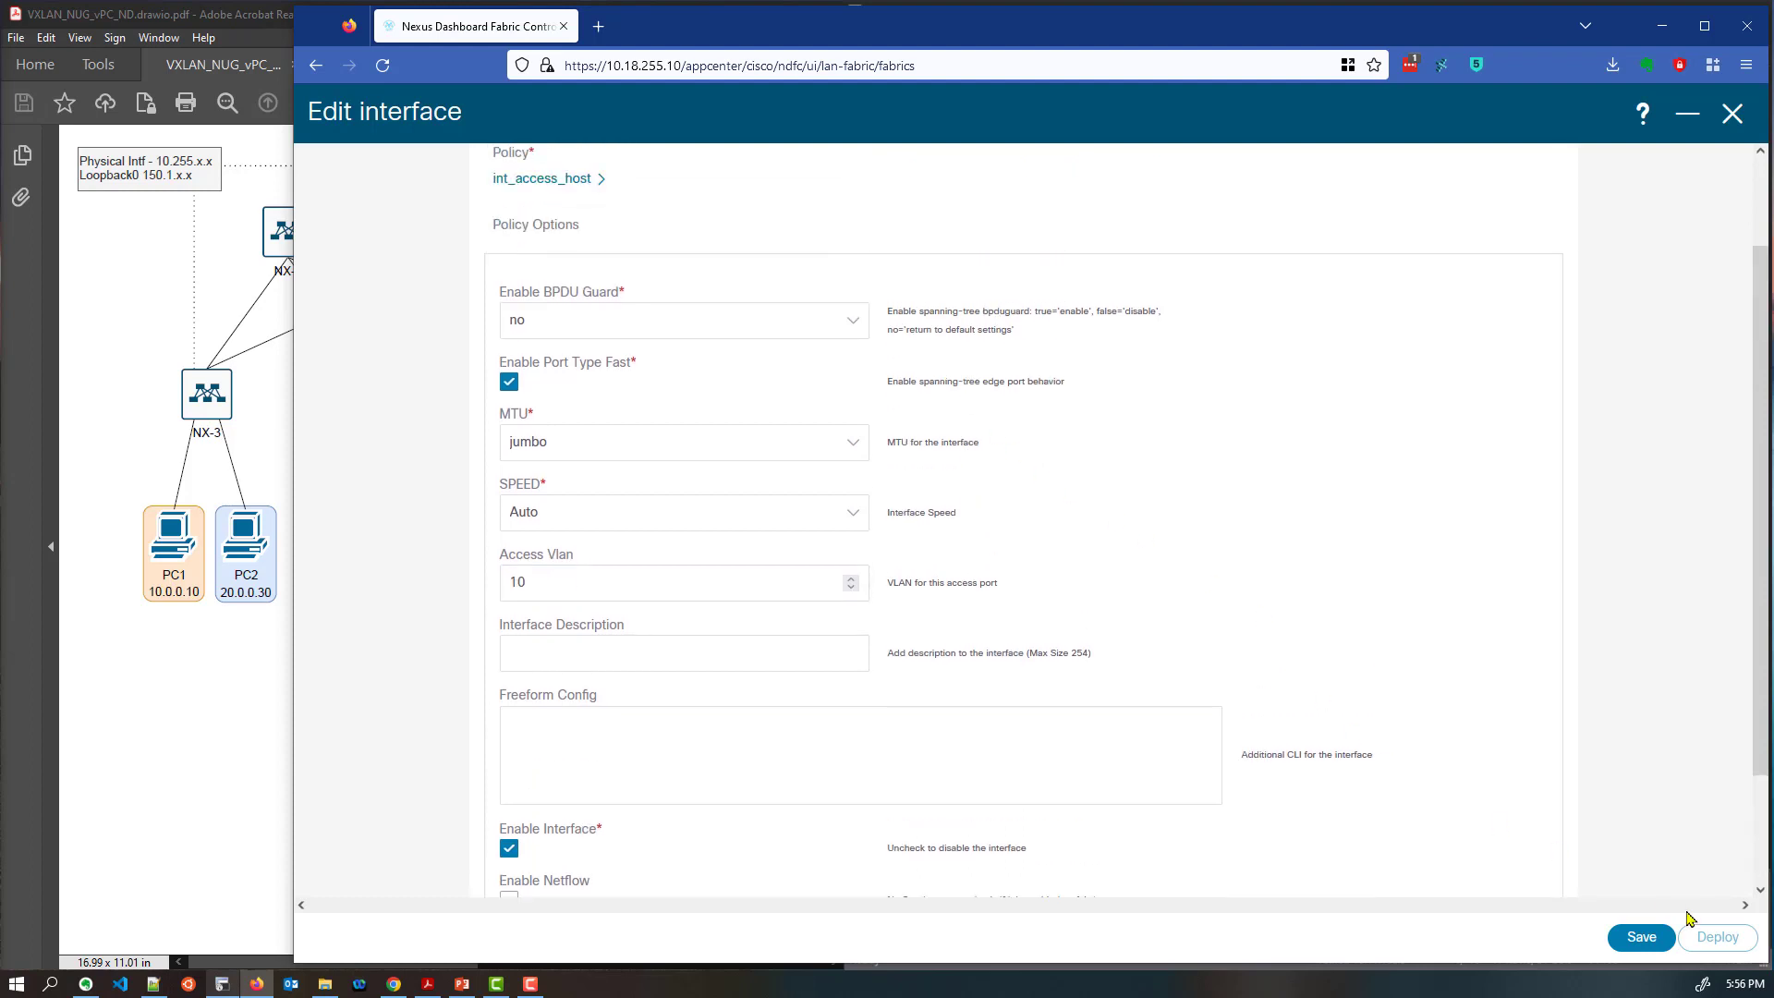
pyautogui.click(1634, 937)
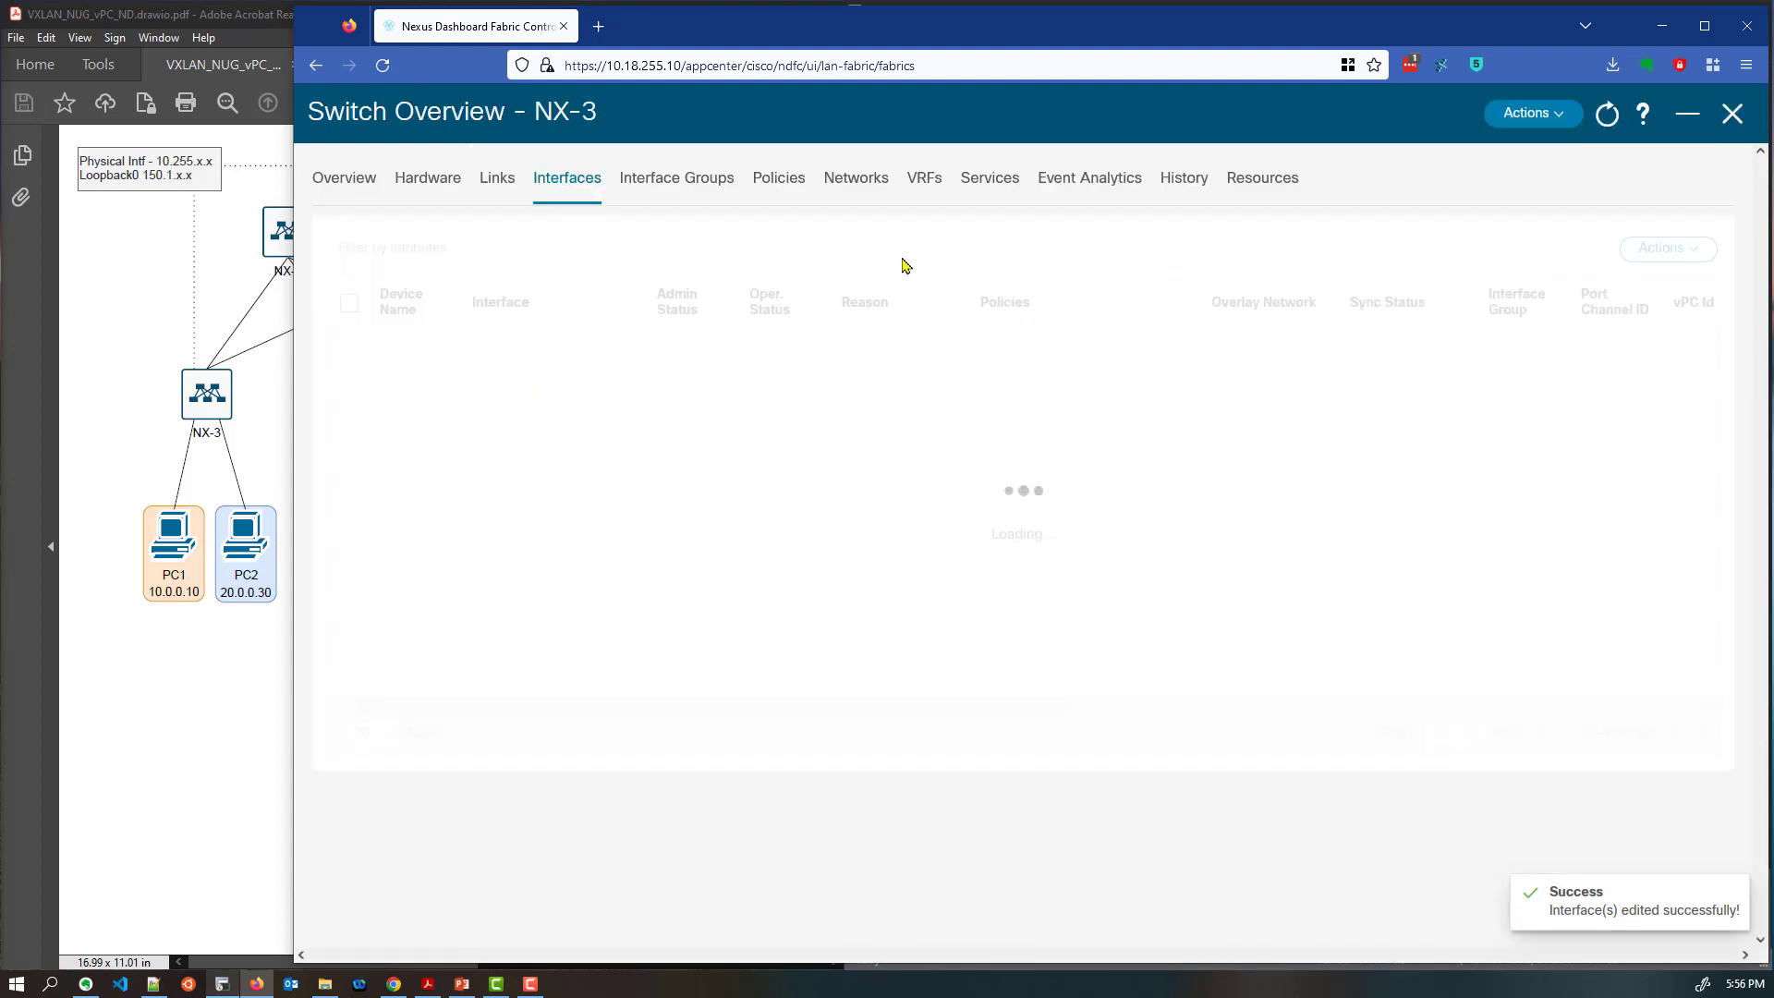
# Attach network vlan10 to NX-3 on access port Ethernet1/3, keeping VLAN 10, and save the attachment
pyautogui.click(852, 191)
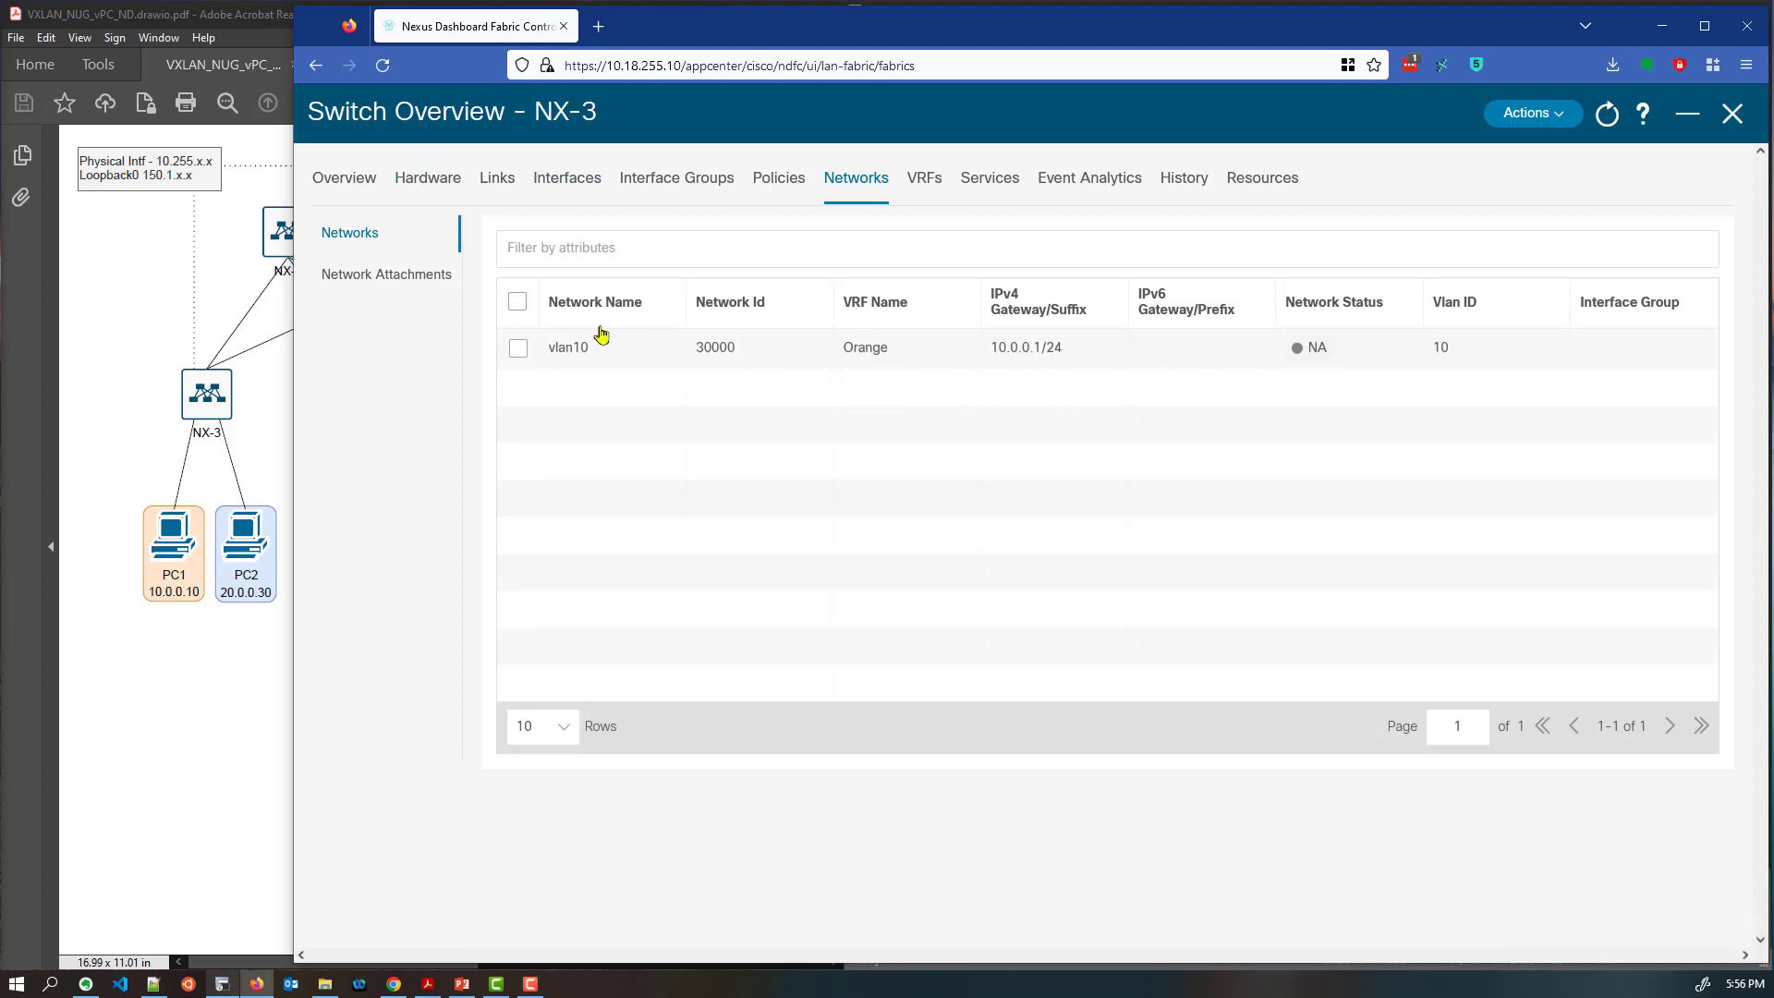
pyautogui.click(395, 278)
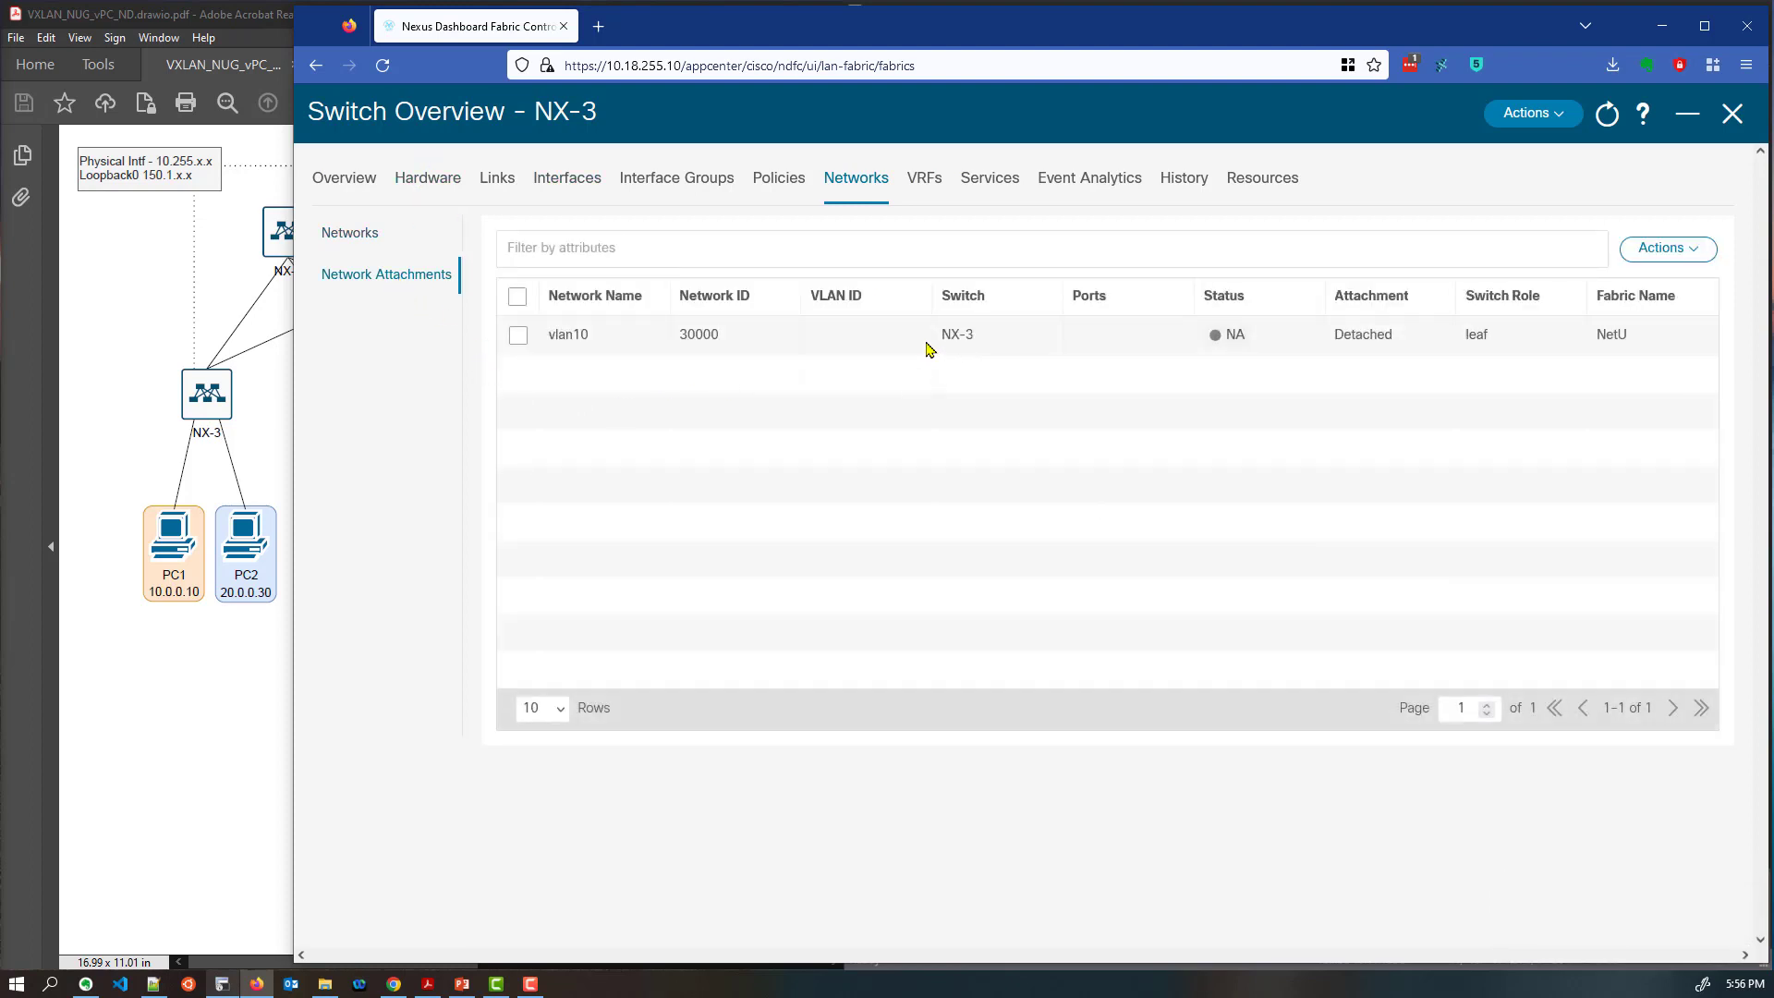
pyautogui.click(517, 338)
pyautogui.click(1668, 248)
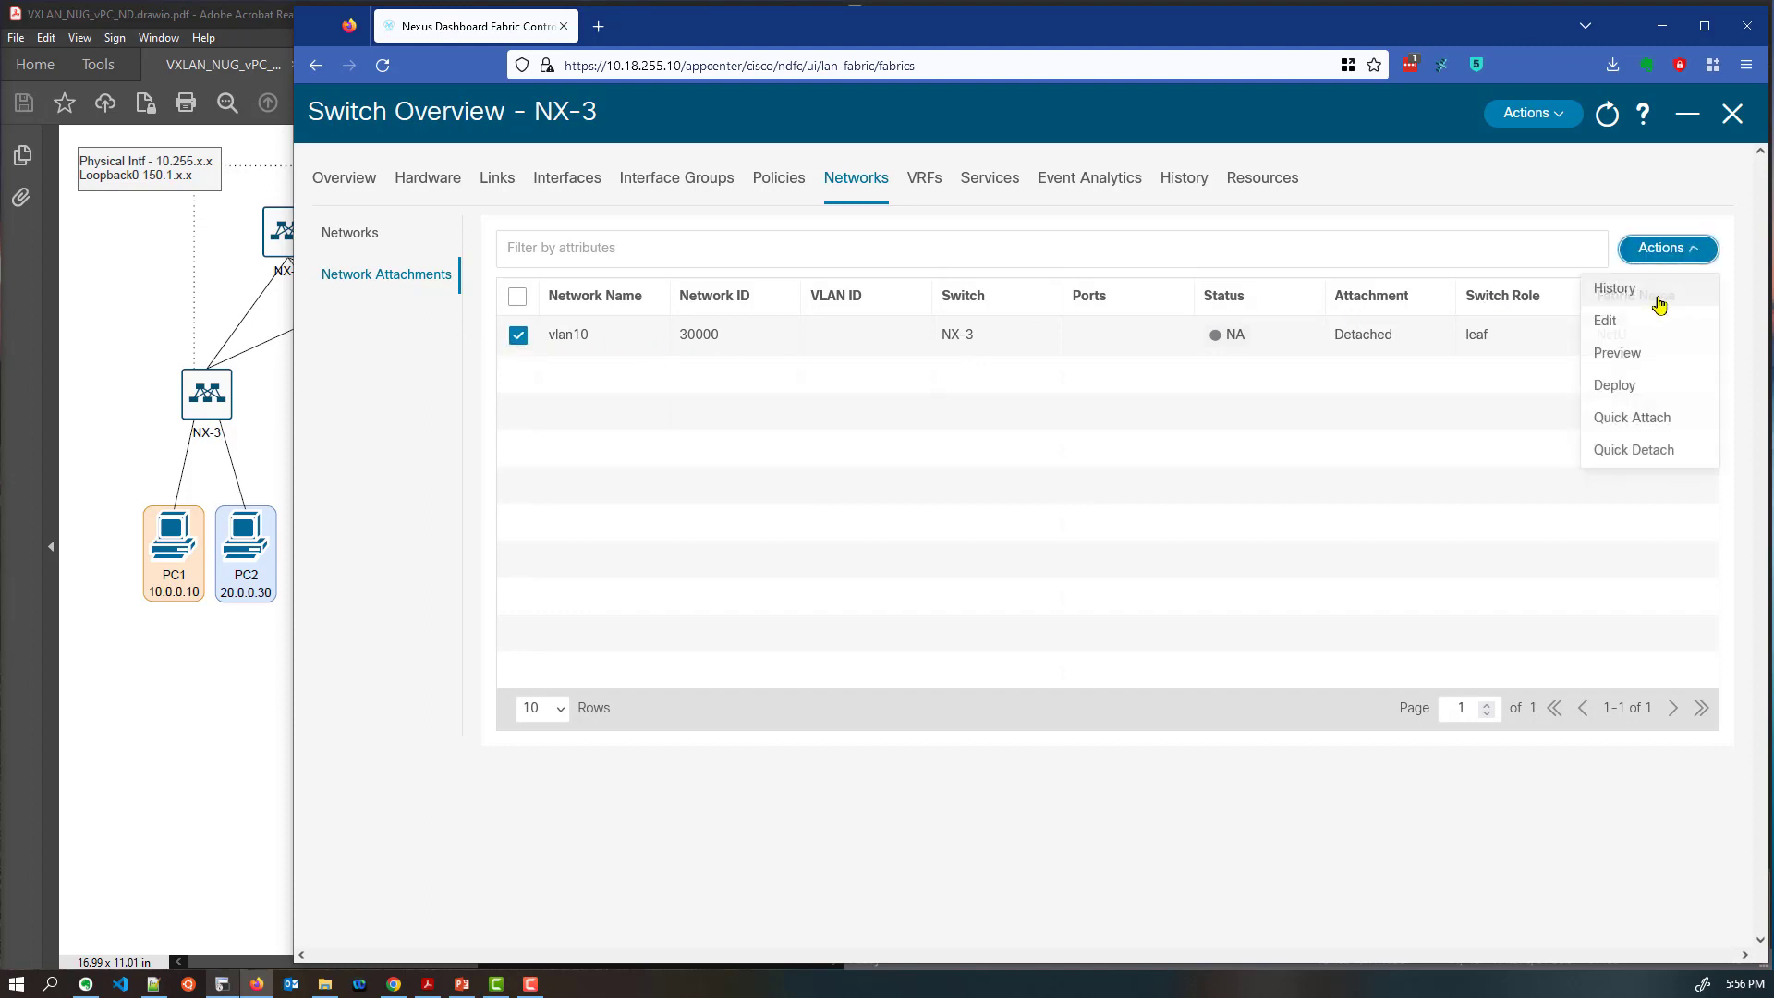
pyautogui.click(1624, 322)
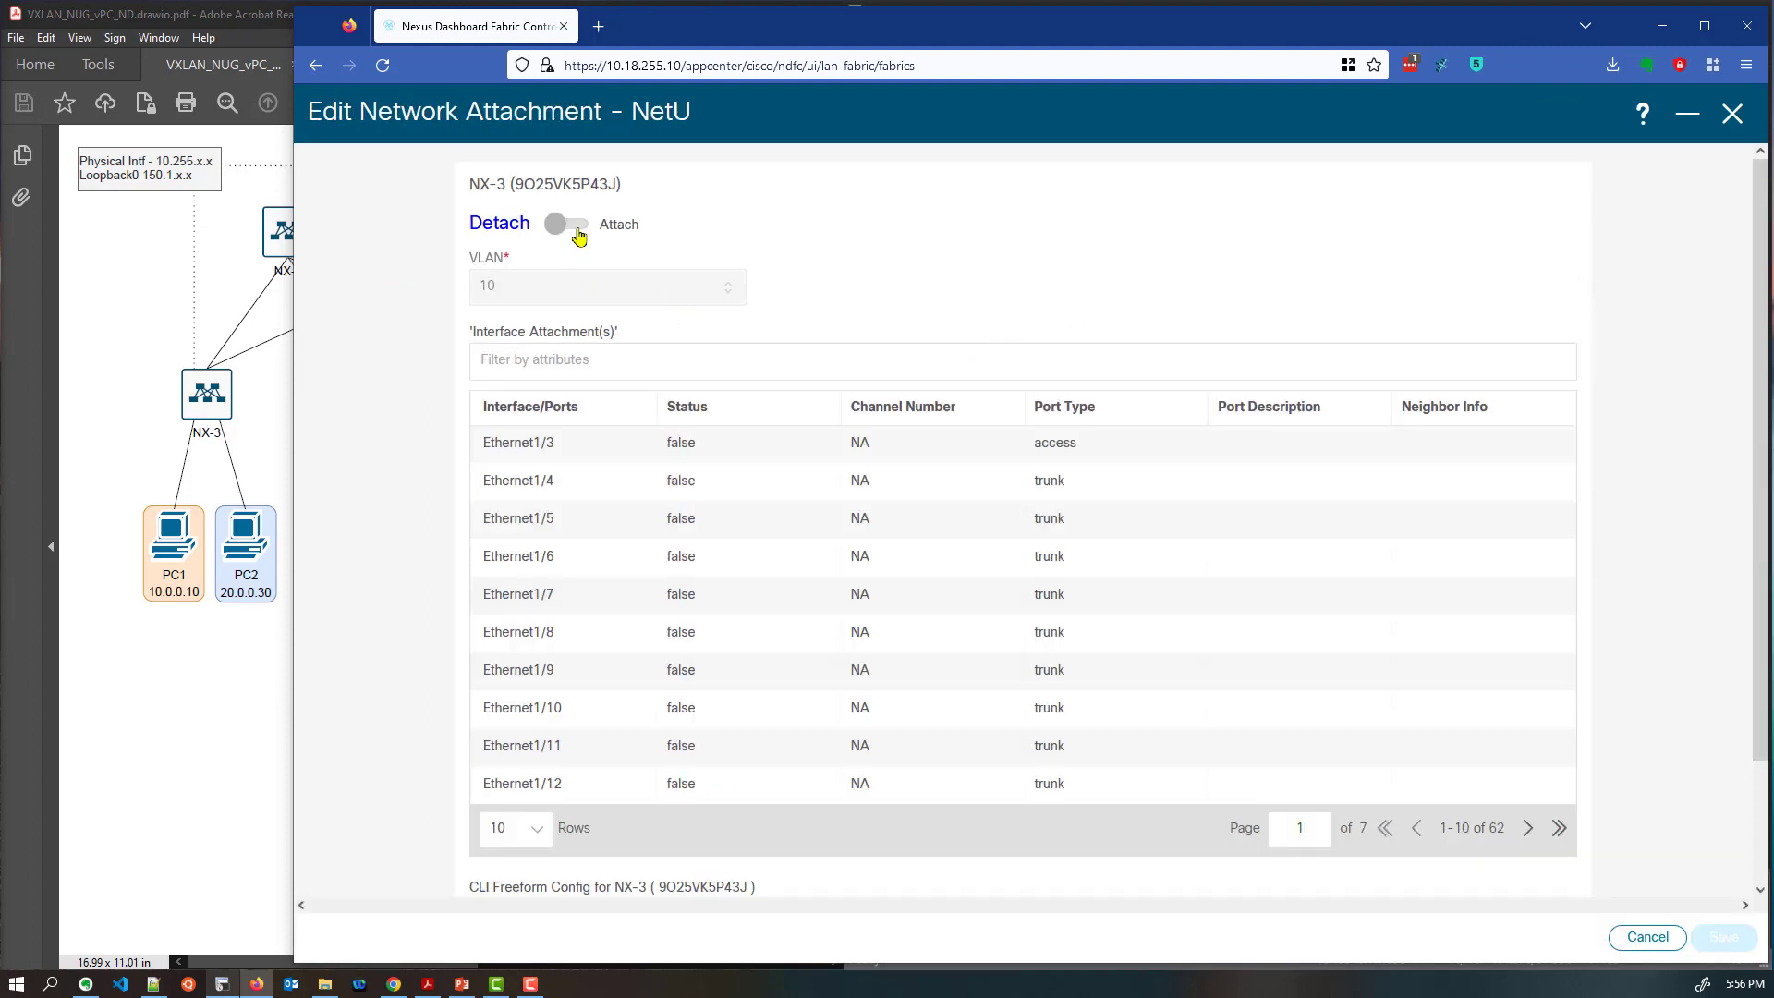
pyautogui.click(577, 231)
pyautogui.click(491, 451)
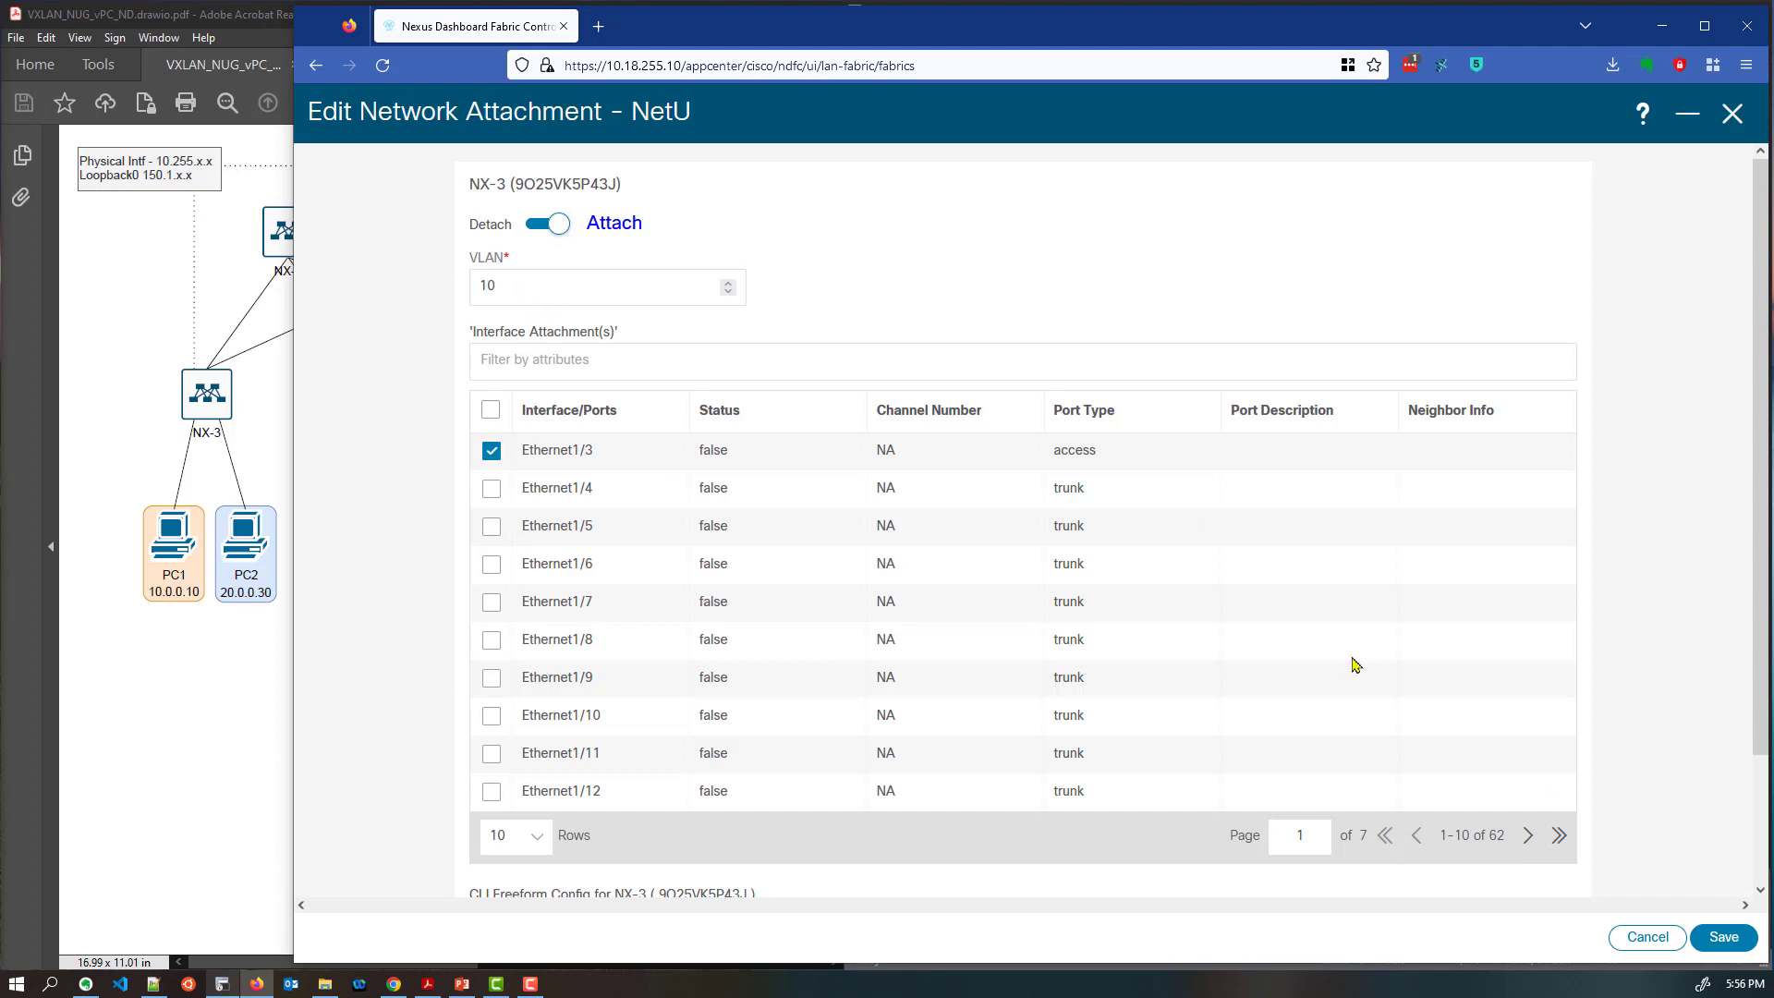
pyautogui.click(1723, 937)
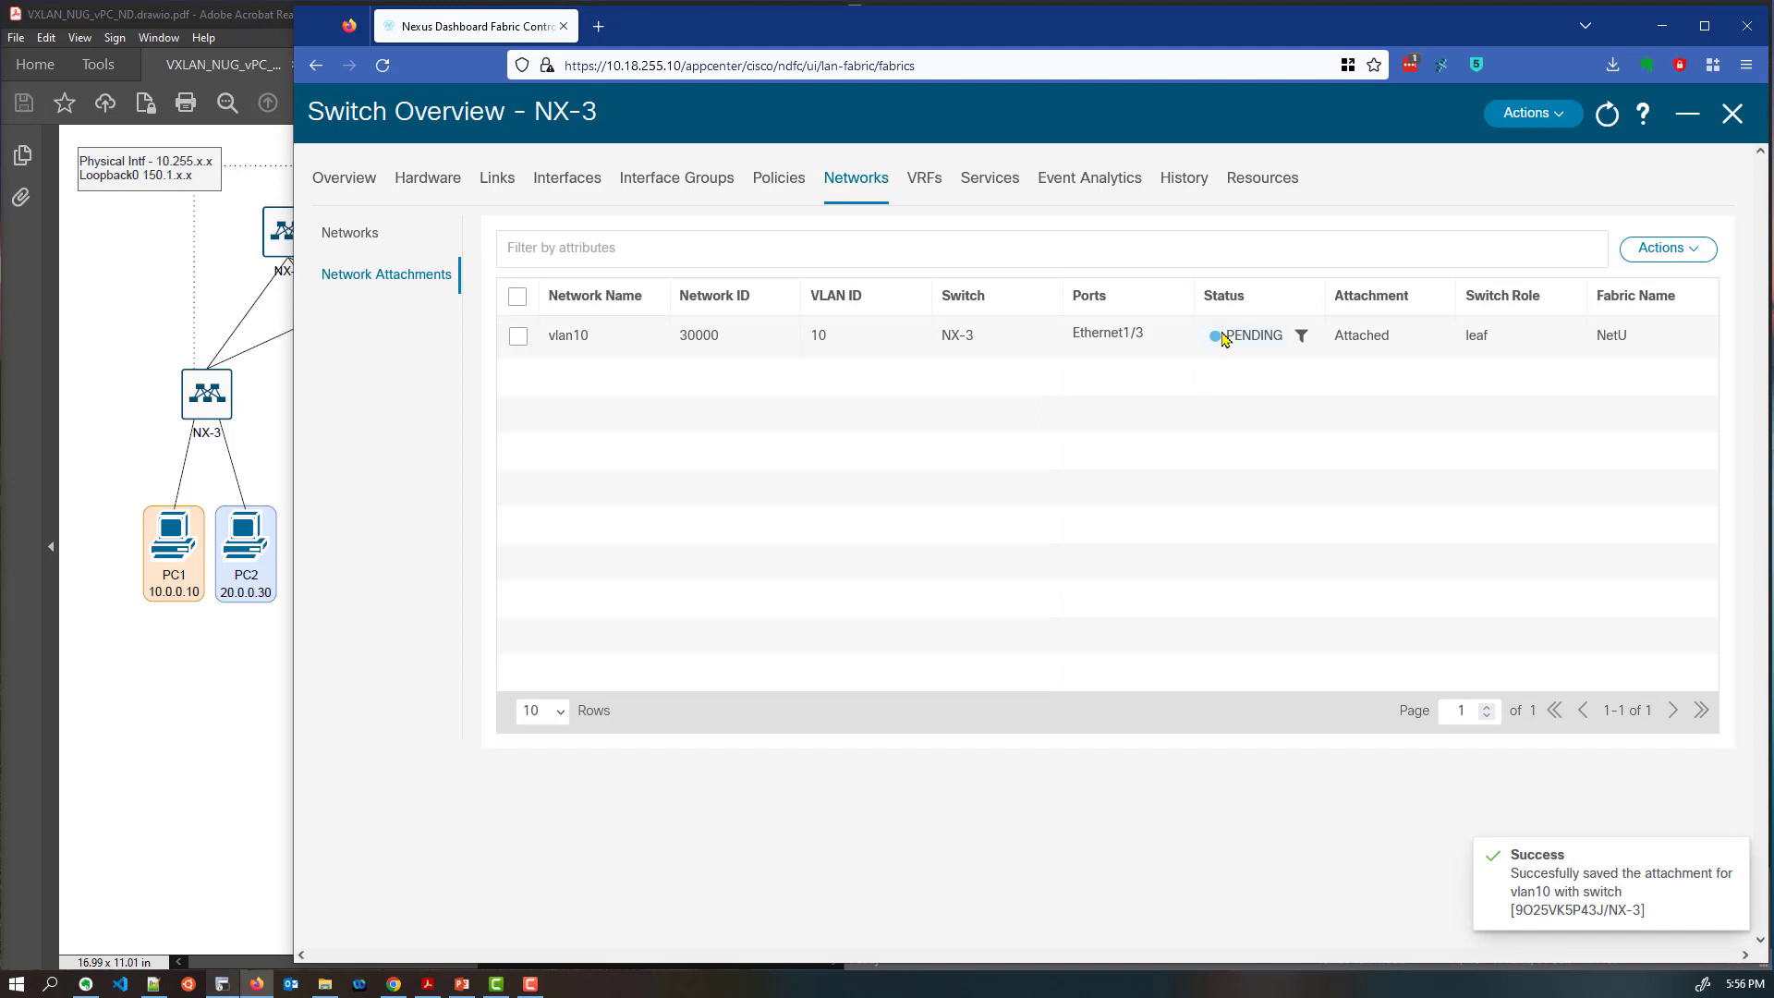
# Return to the NetU fabric overview and recalculate the configuration to get the deployment preview
pyautogui.click(1529, 113)
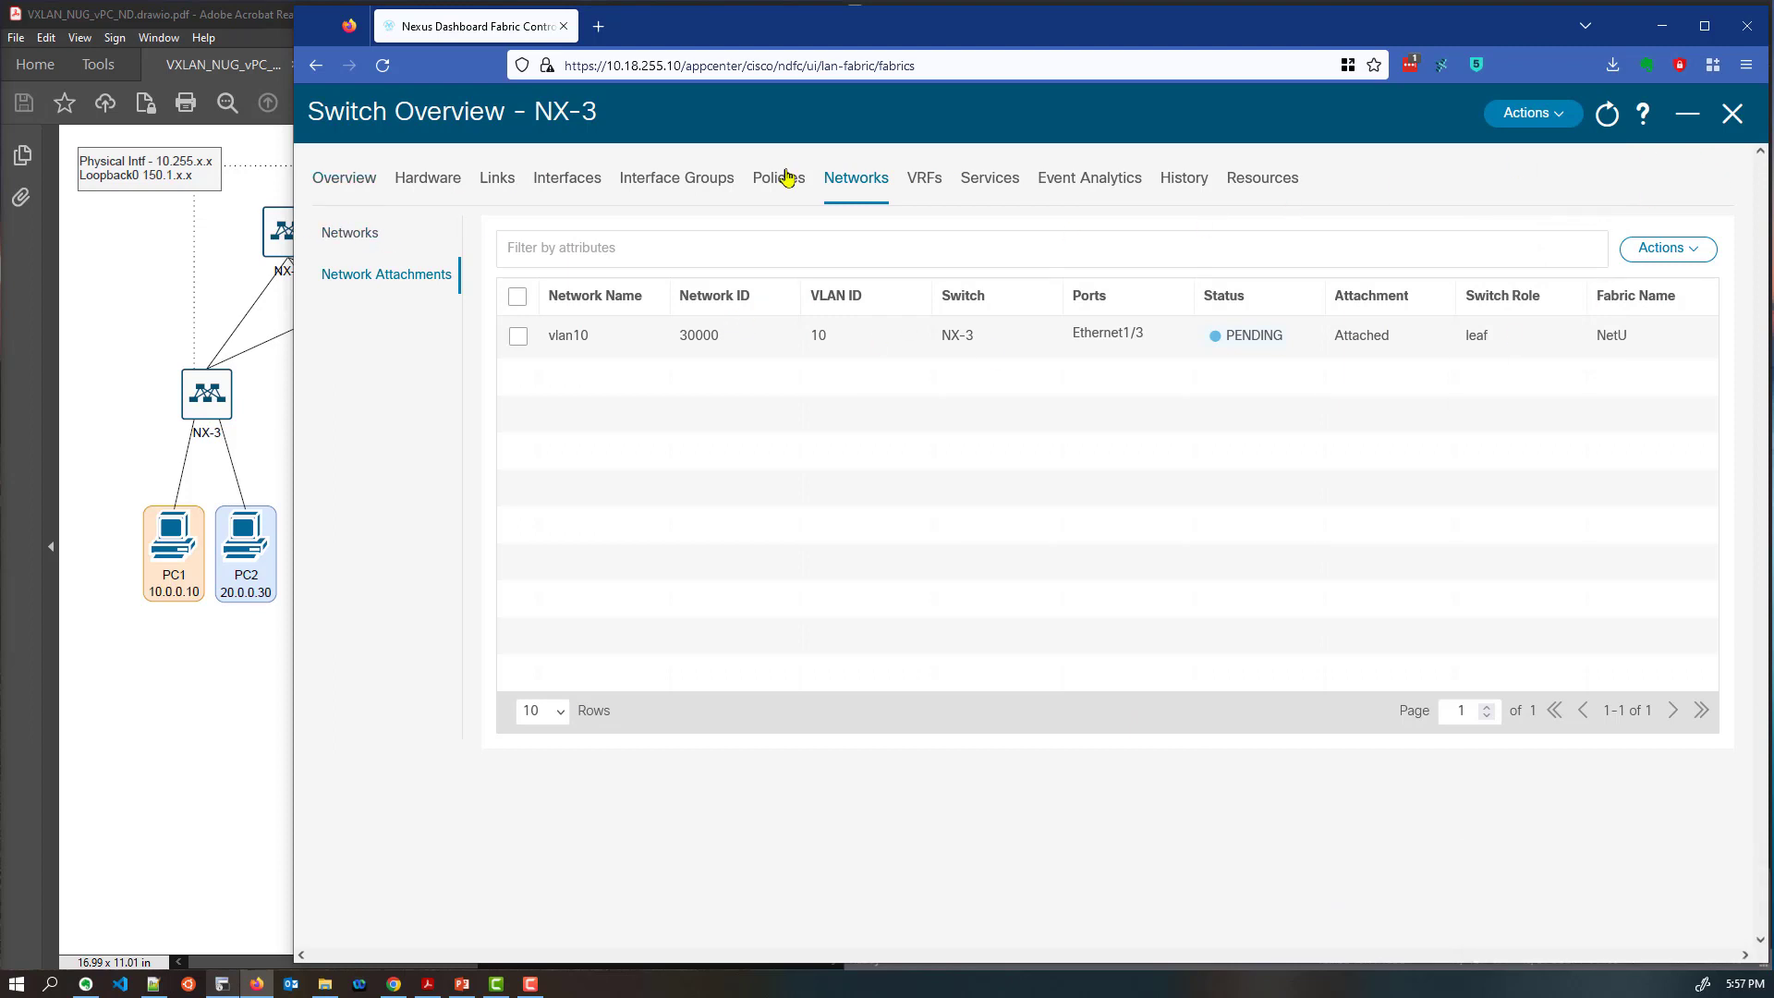
pyautogui.click(1733, 113)
pyautogui.click(1524, 112)
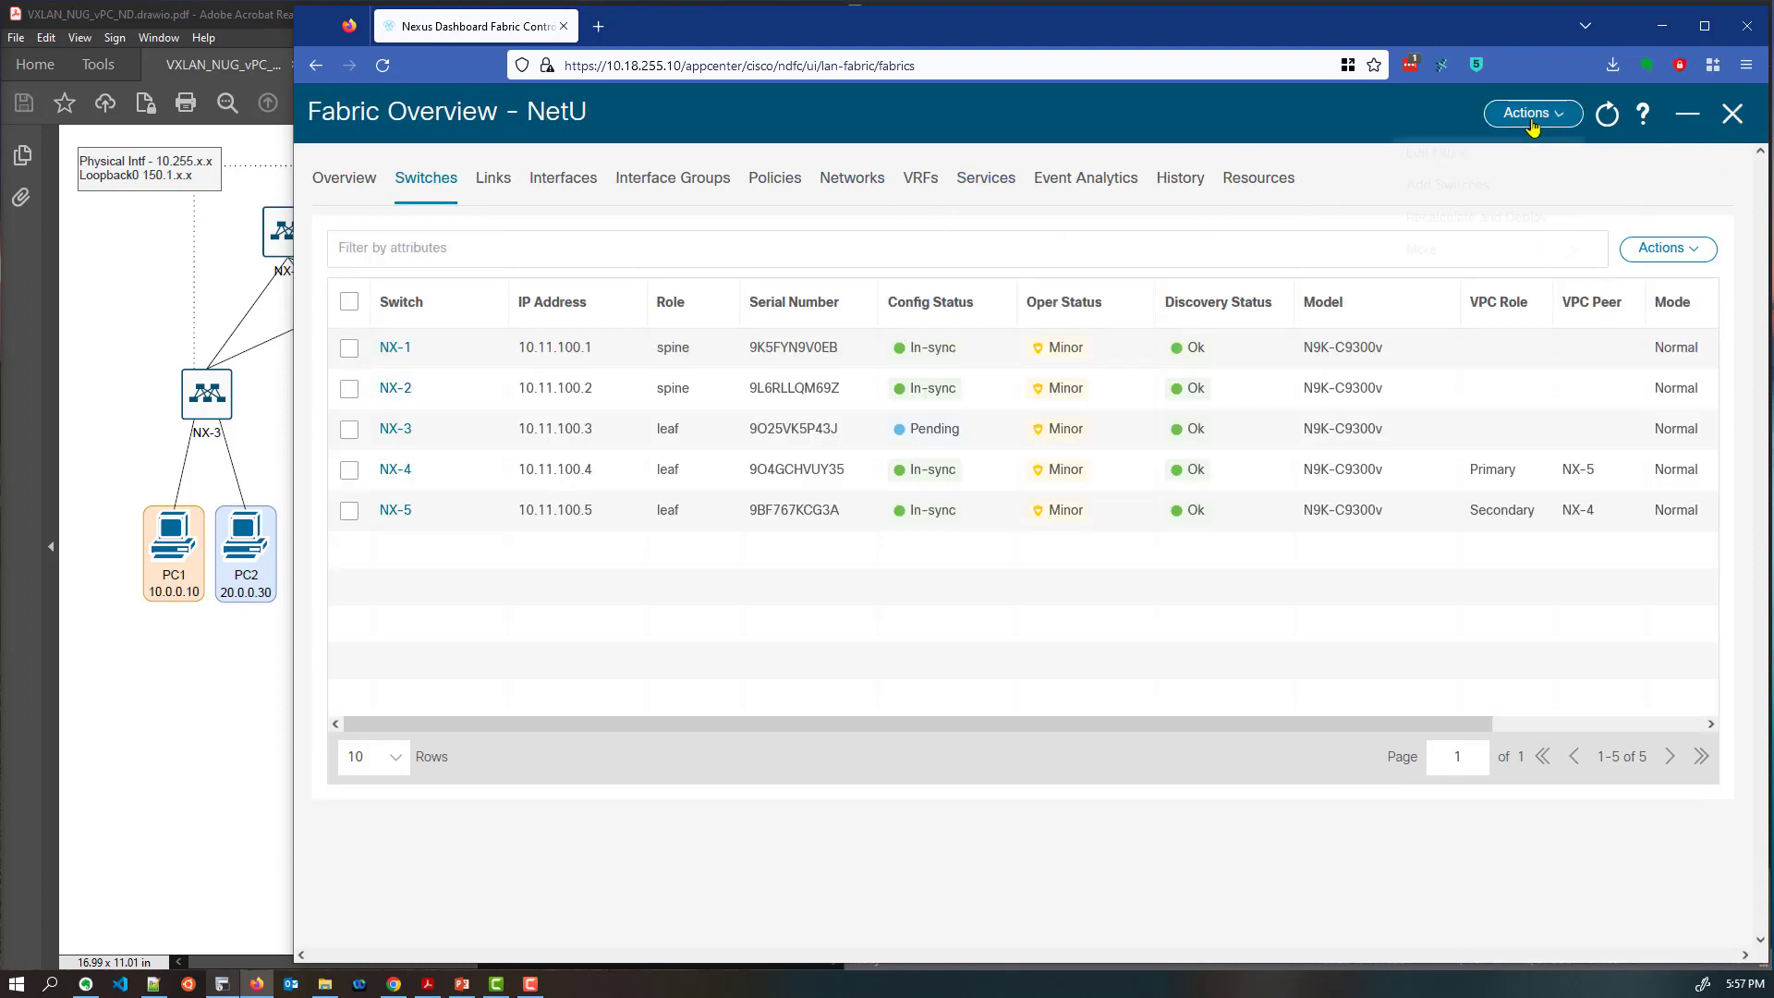
pyautogui.click(1469, 220)
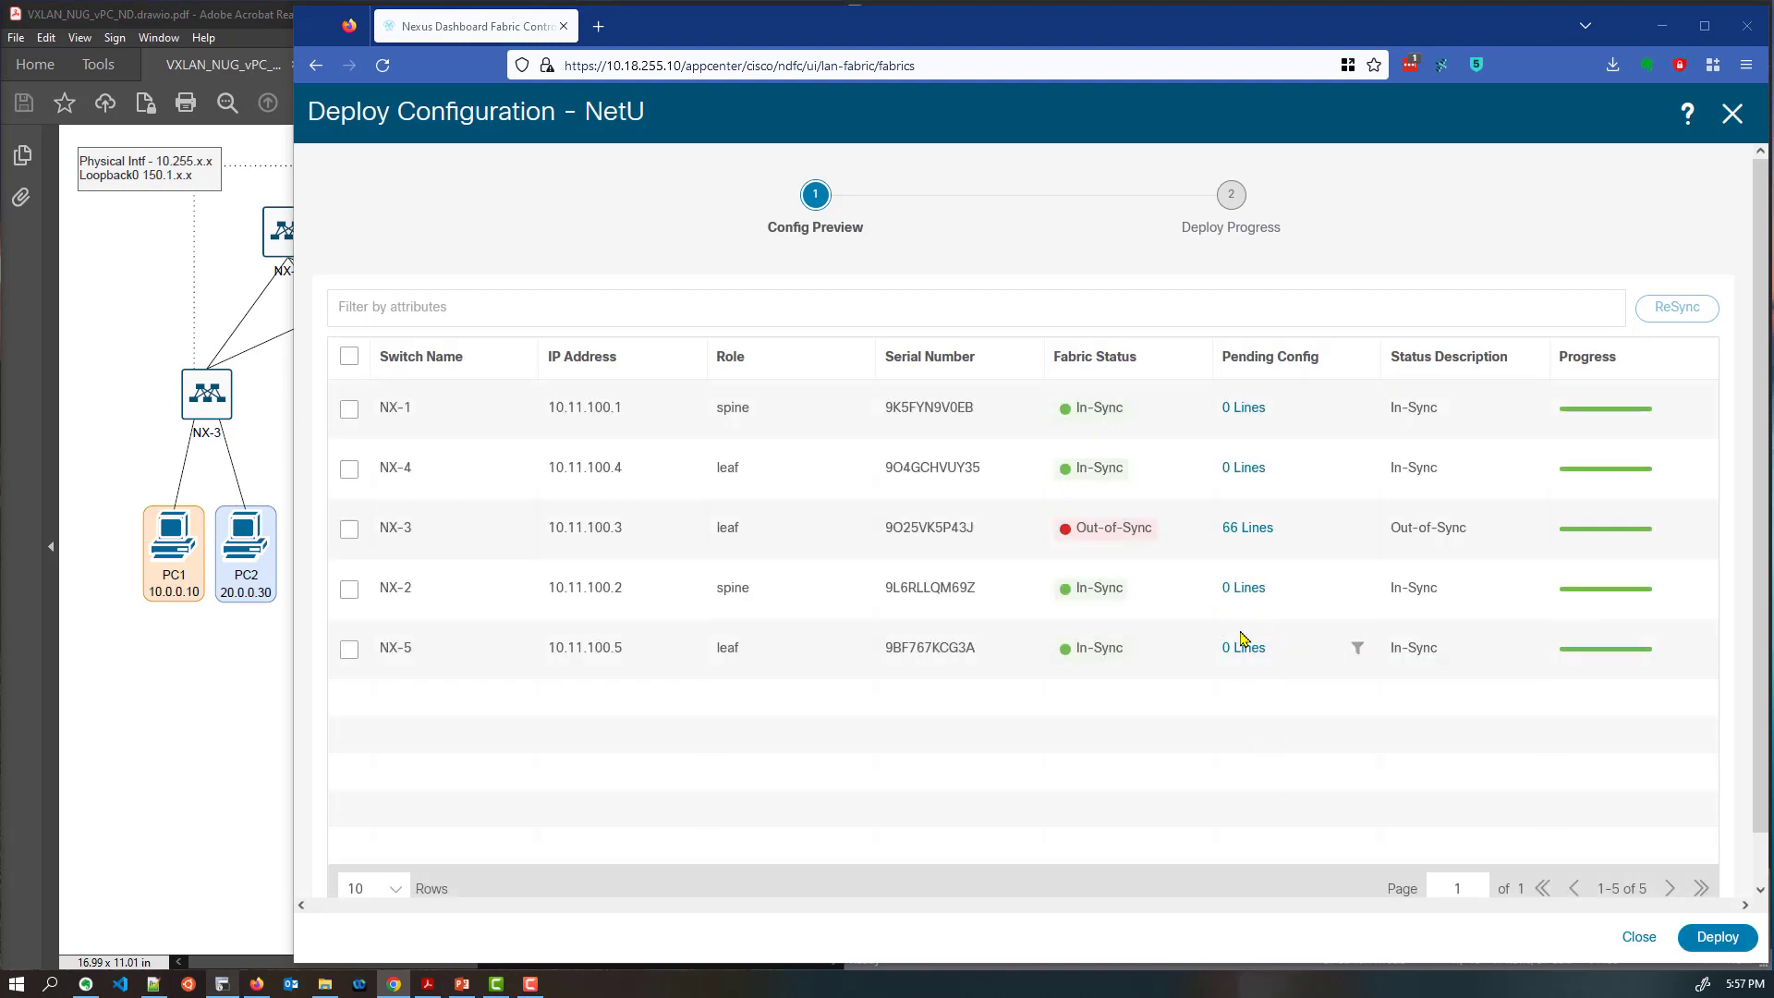
# Examine the pending configuration for NX-3, covering Ethernet1/3, the Orange VRF profile and the vlan10 profile
pyautogui.click(1244, 535)
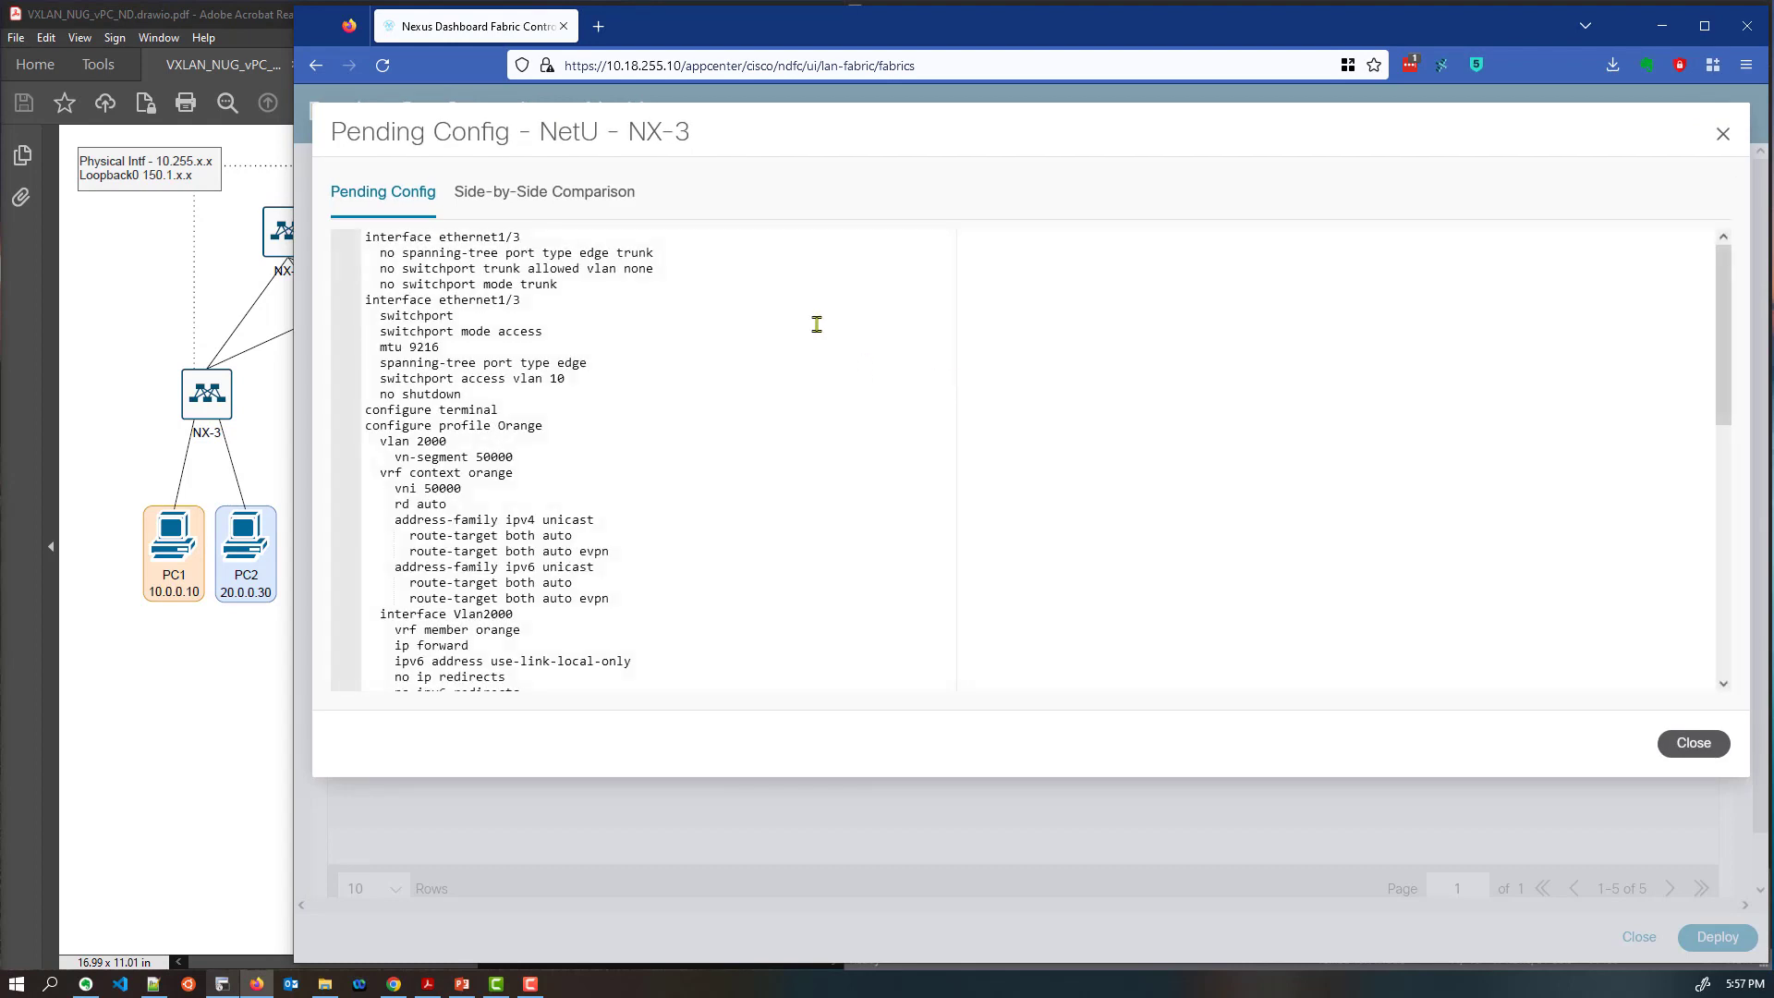
pyautogui.moveTo(402, 301); pyautogui.dragTo(573, 297)
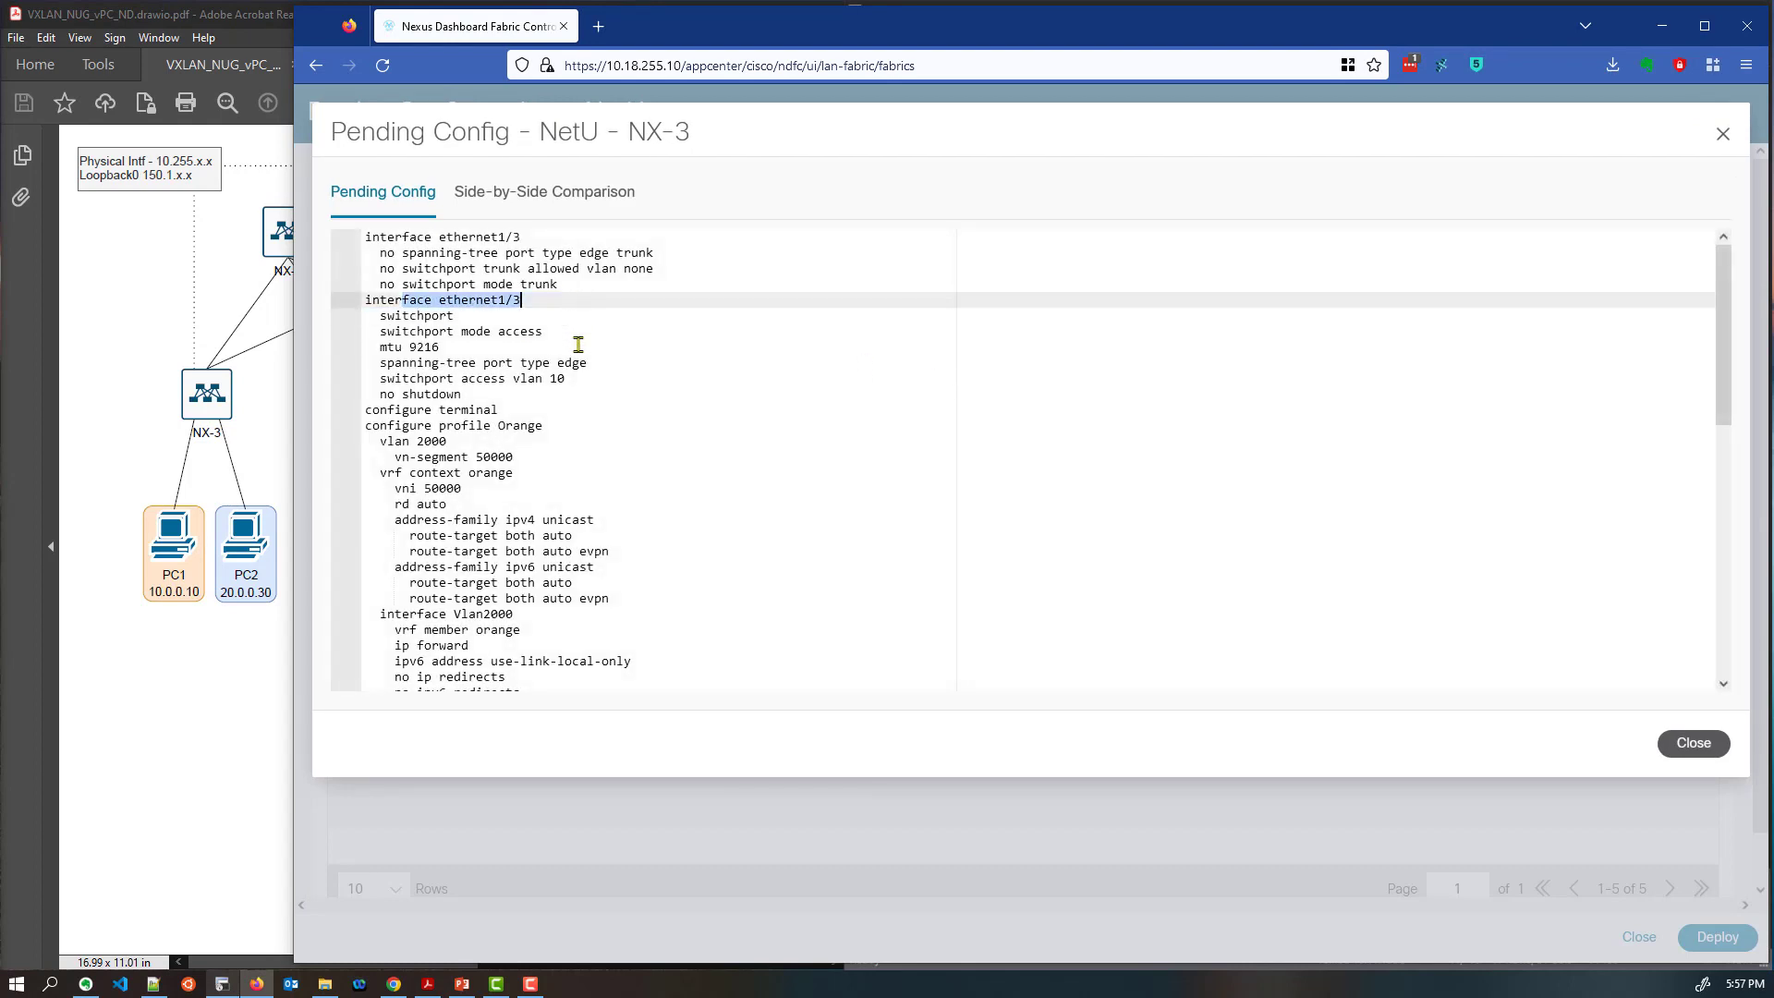
pyautogui.moveTo(476, 382); pyautogui.dragTo(574, 382)
pyautogui.scroll(-3, 506, 477)
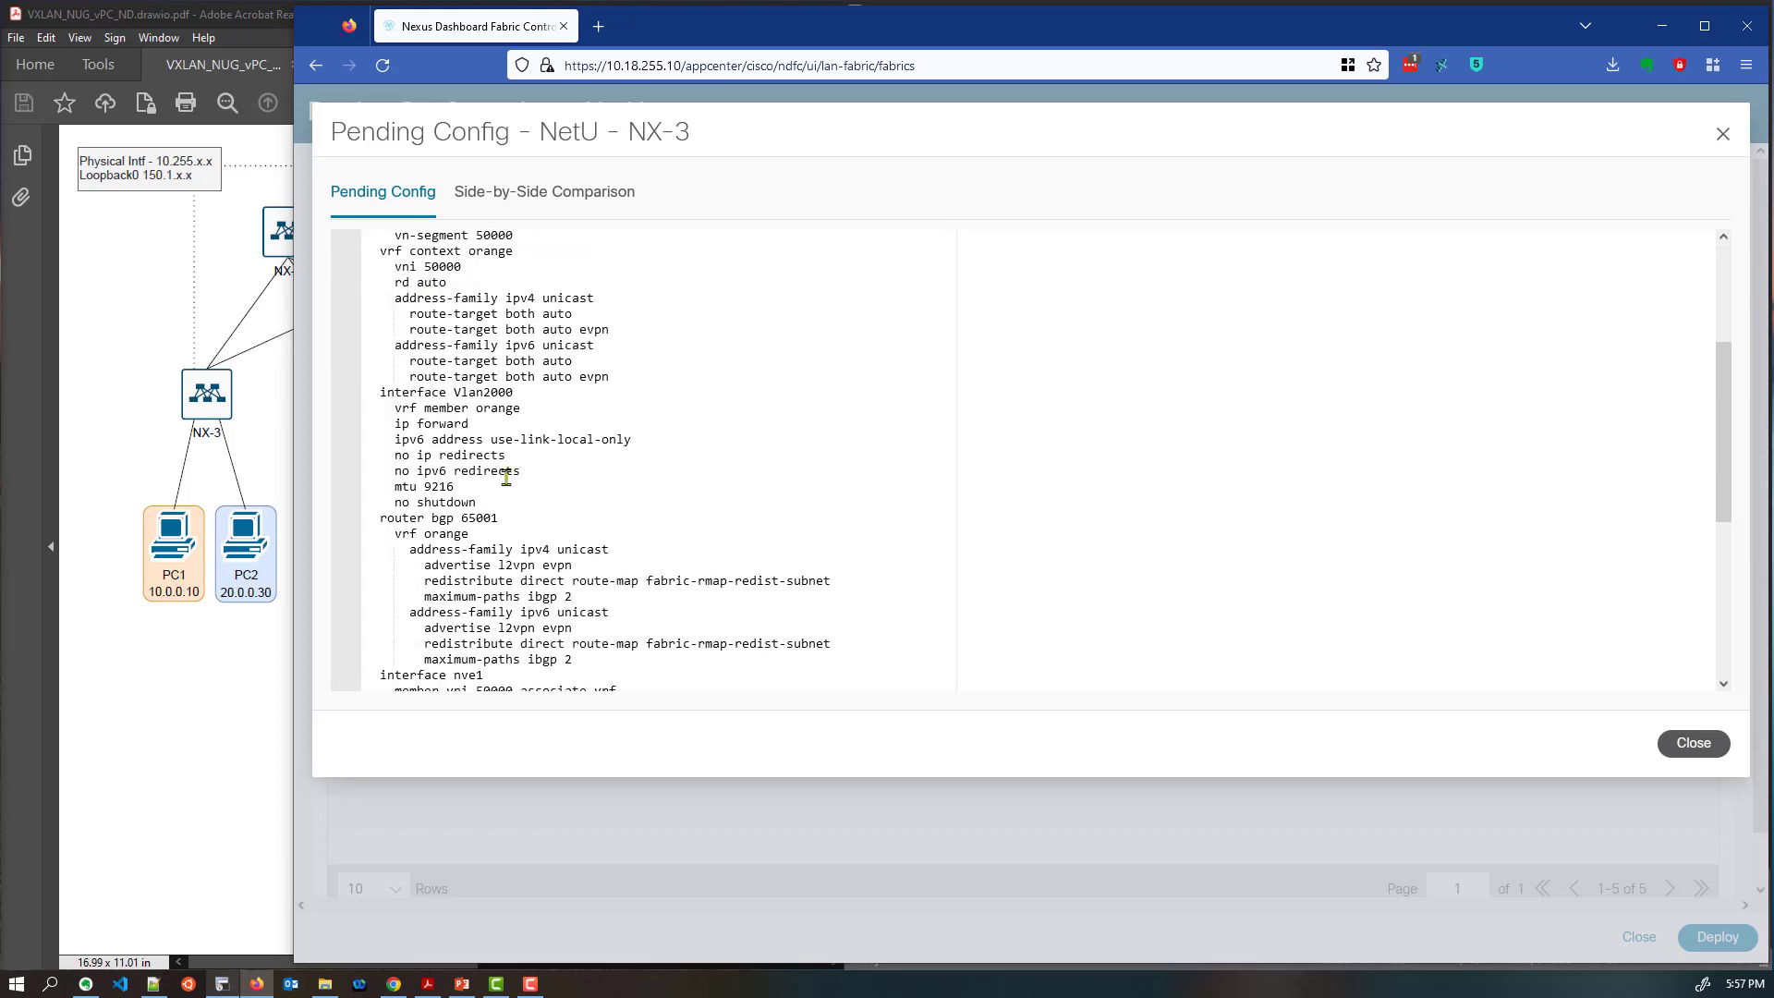
pyautogui.scroll(2, 509, 464)
pyautogui.scroll(-4, 509, 464)
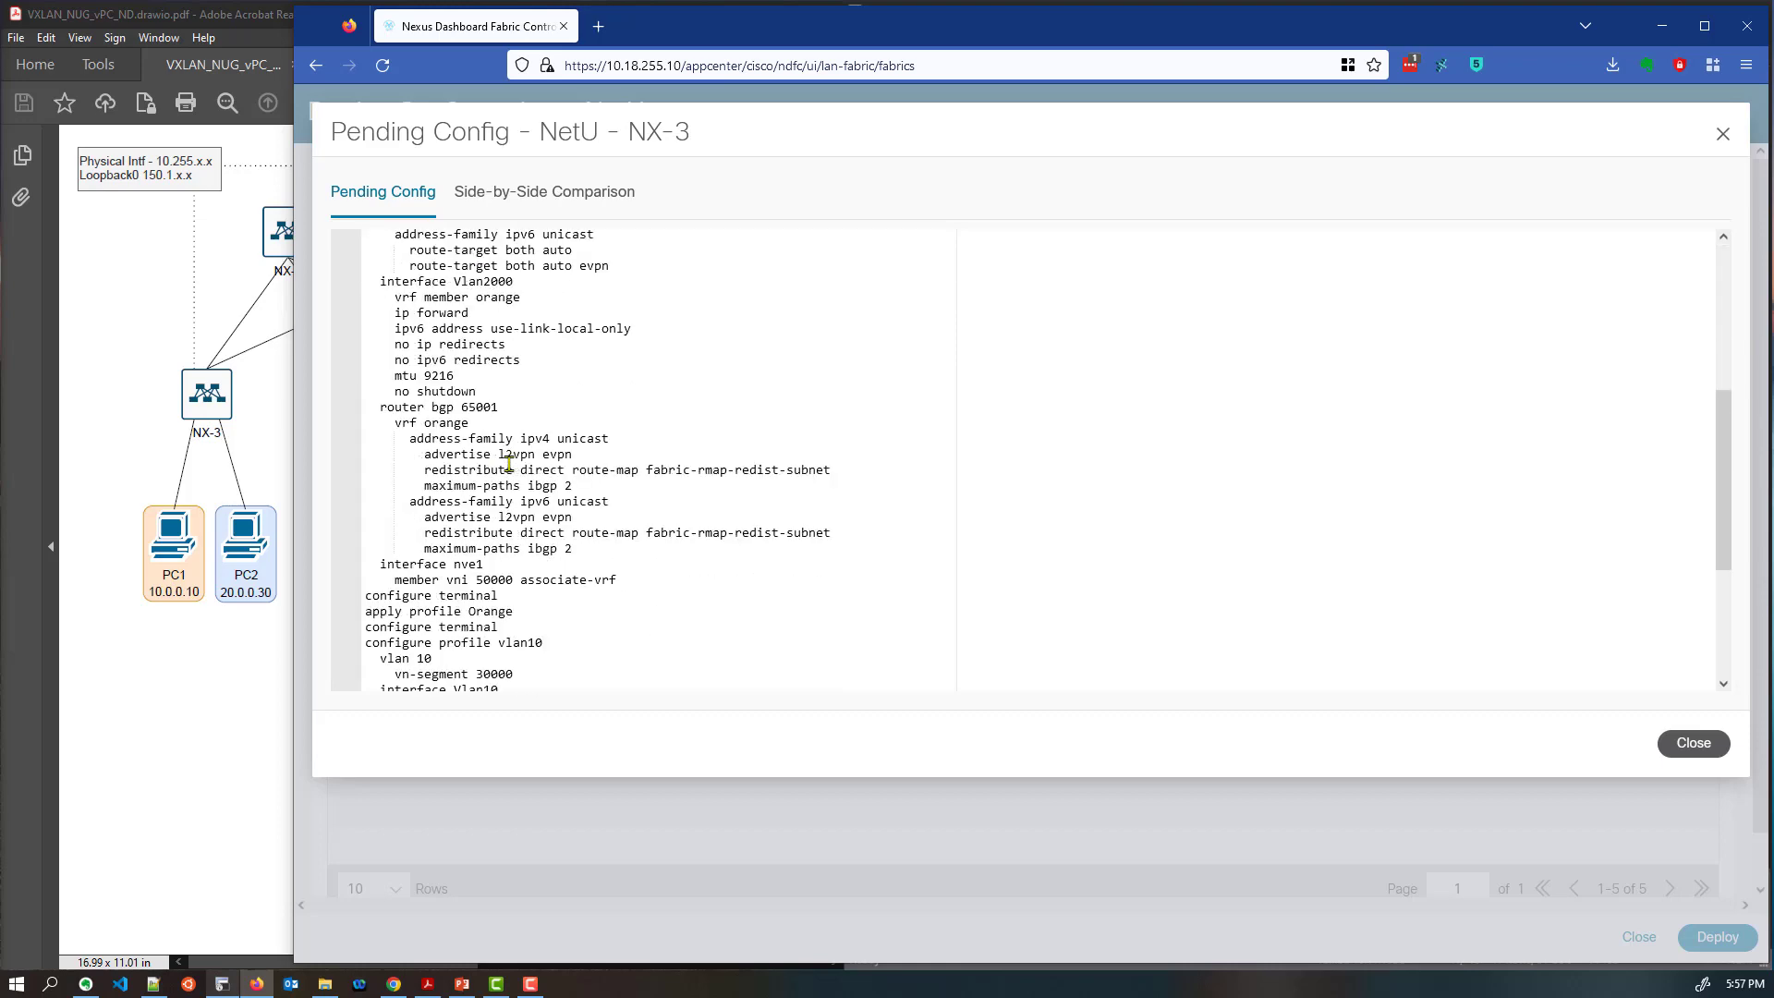
pyautogui.scroll(-4, 571, 414)
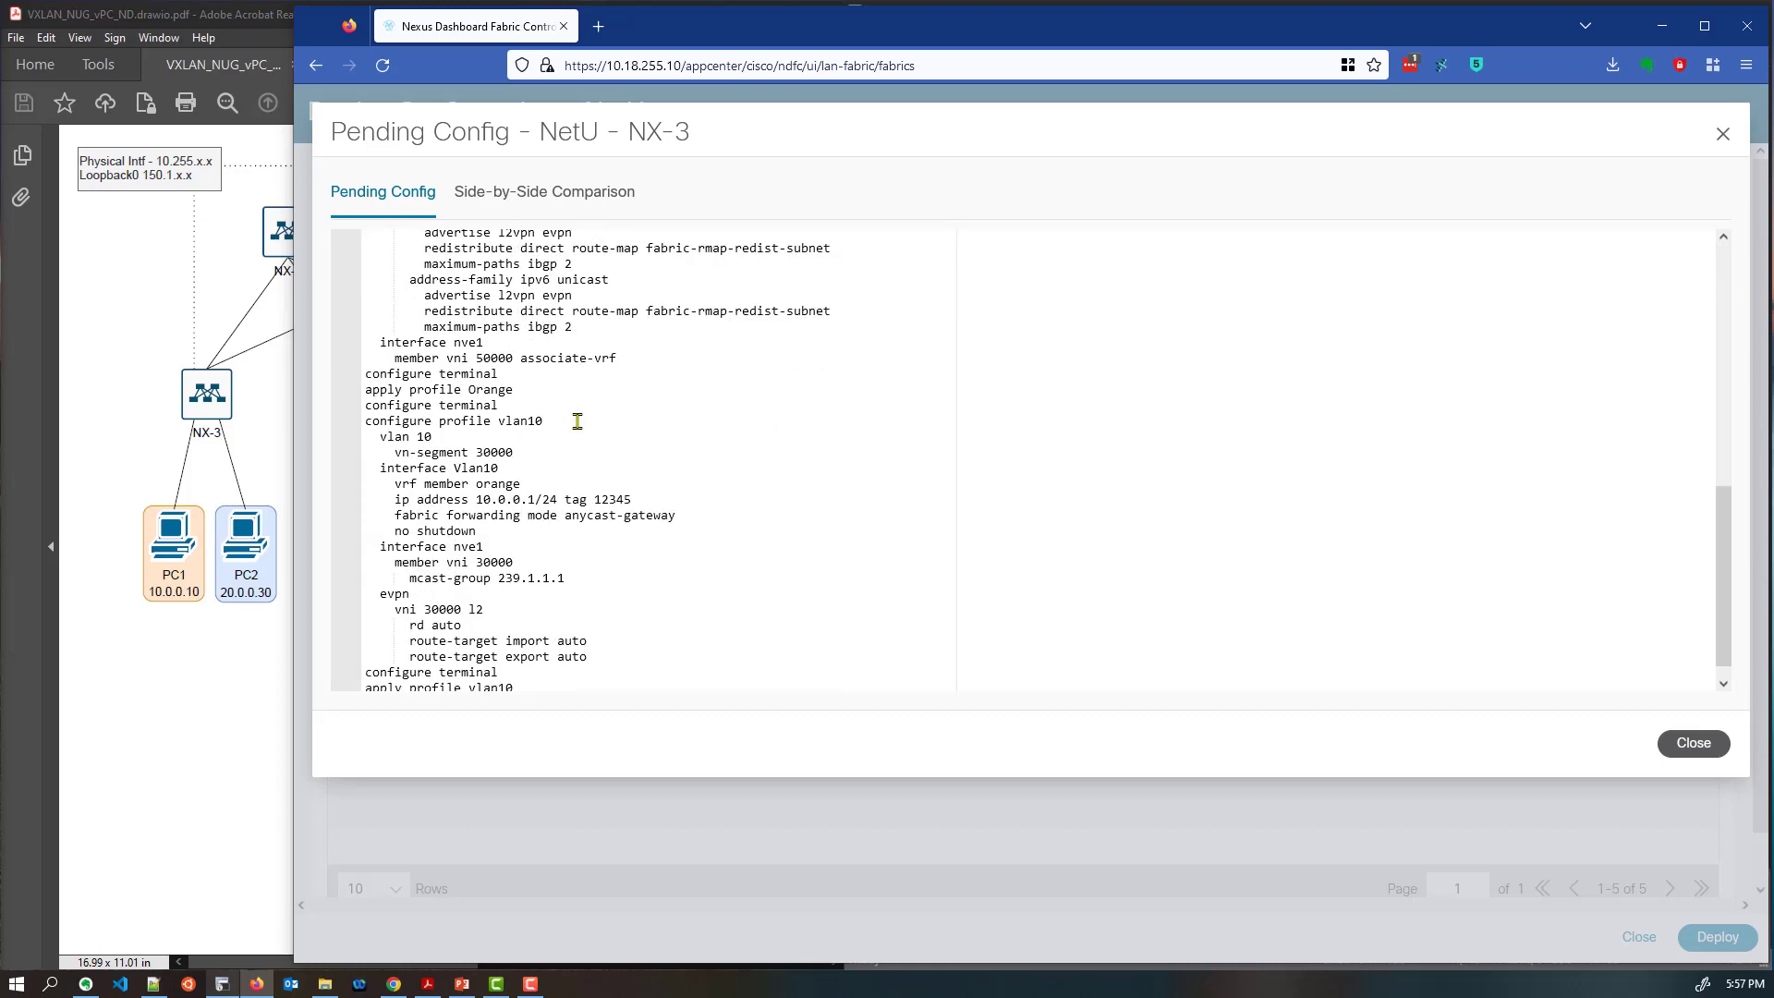
pyautogui.moveTo(396, 435); pyautogui.dragTo(613, 569)
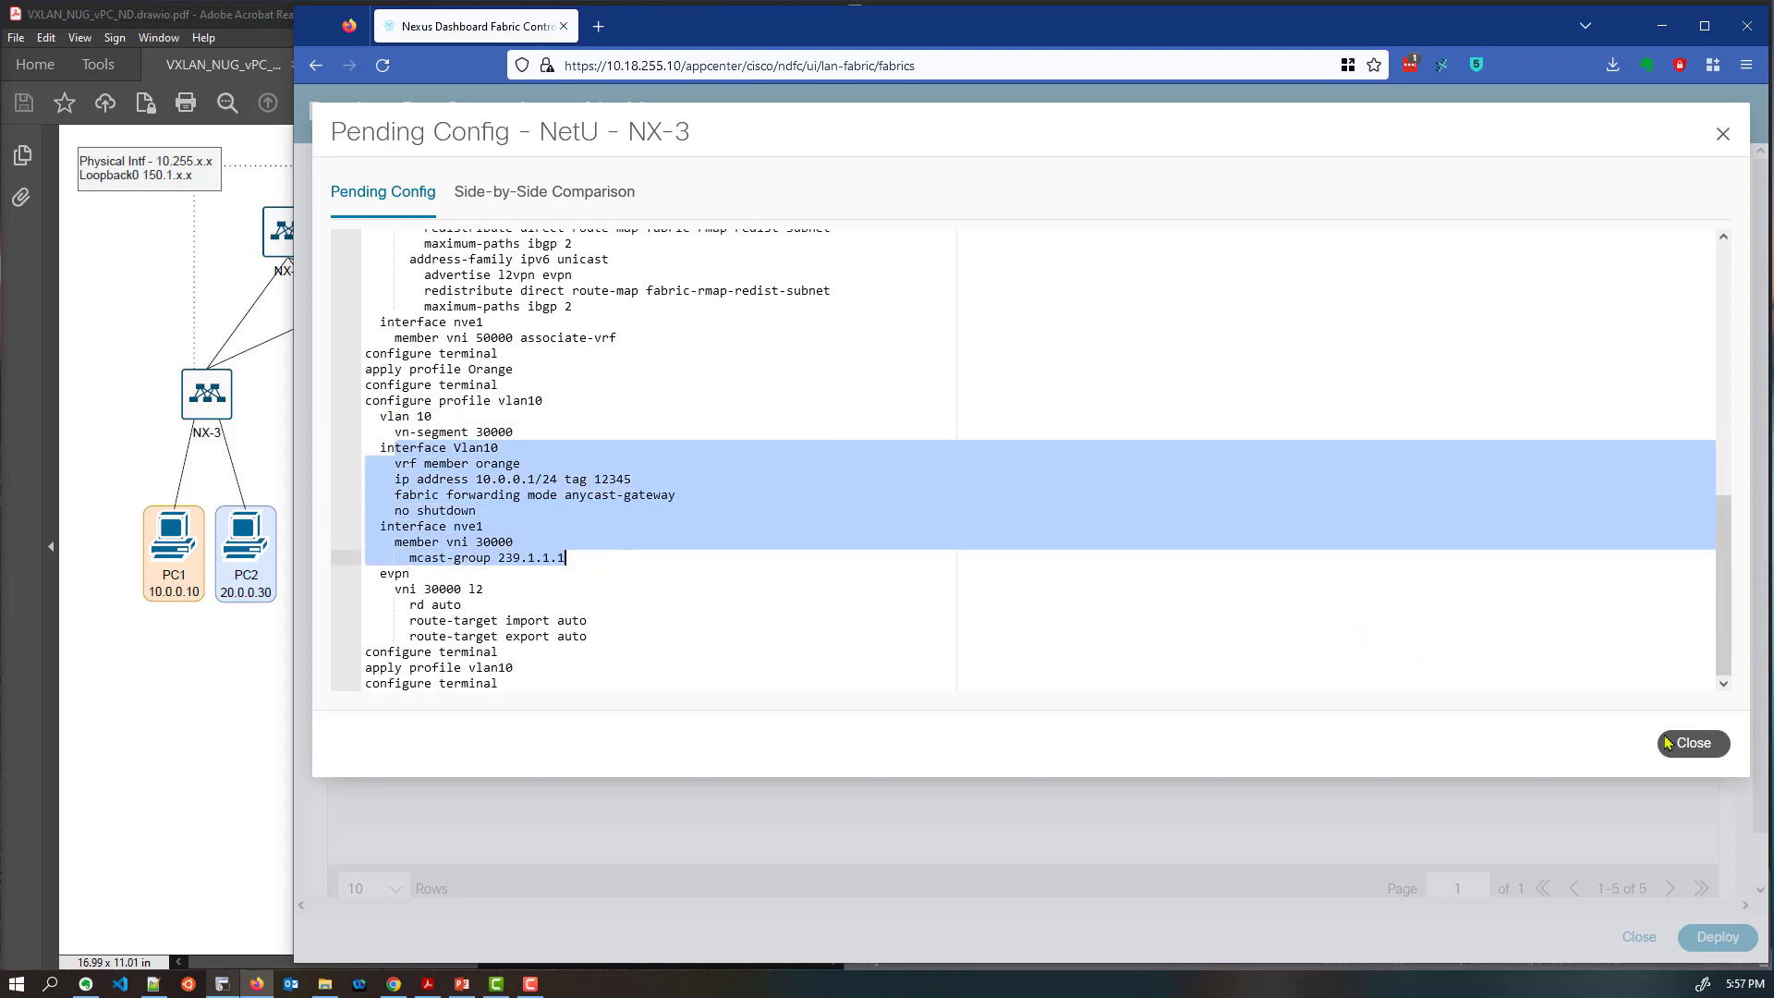
pyautogui.click(1691, 744)
# Deploy the pending NetU configuration, briefly switching to the PC1 terminal and back to the deployment progress
pyautogui.click(1718, 937)
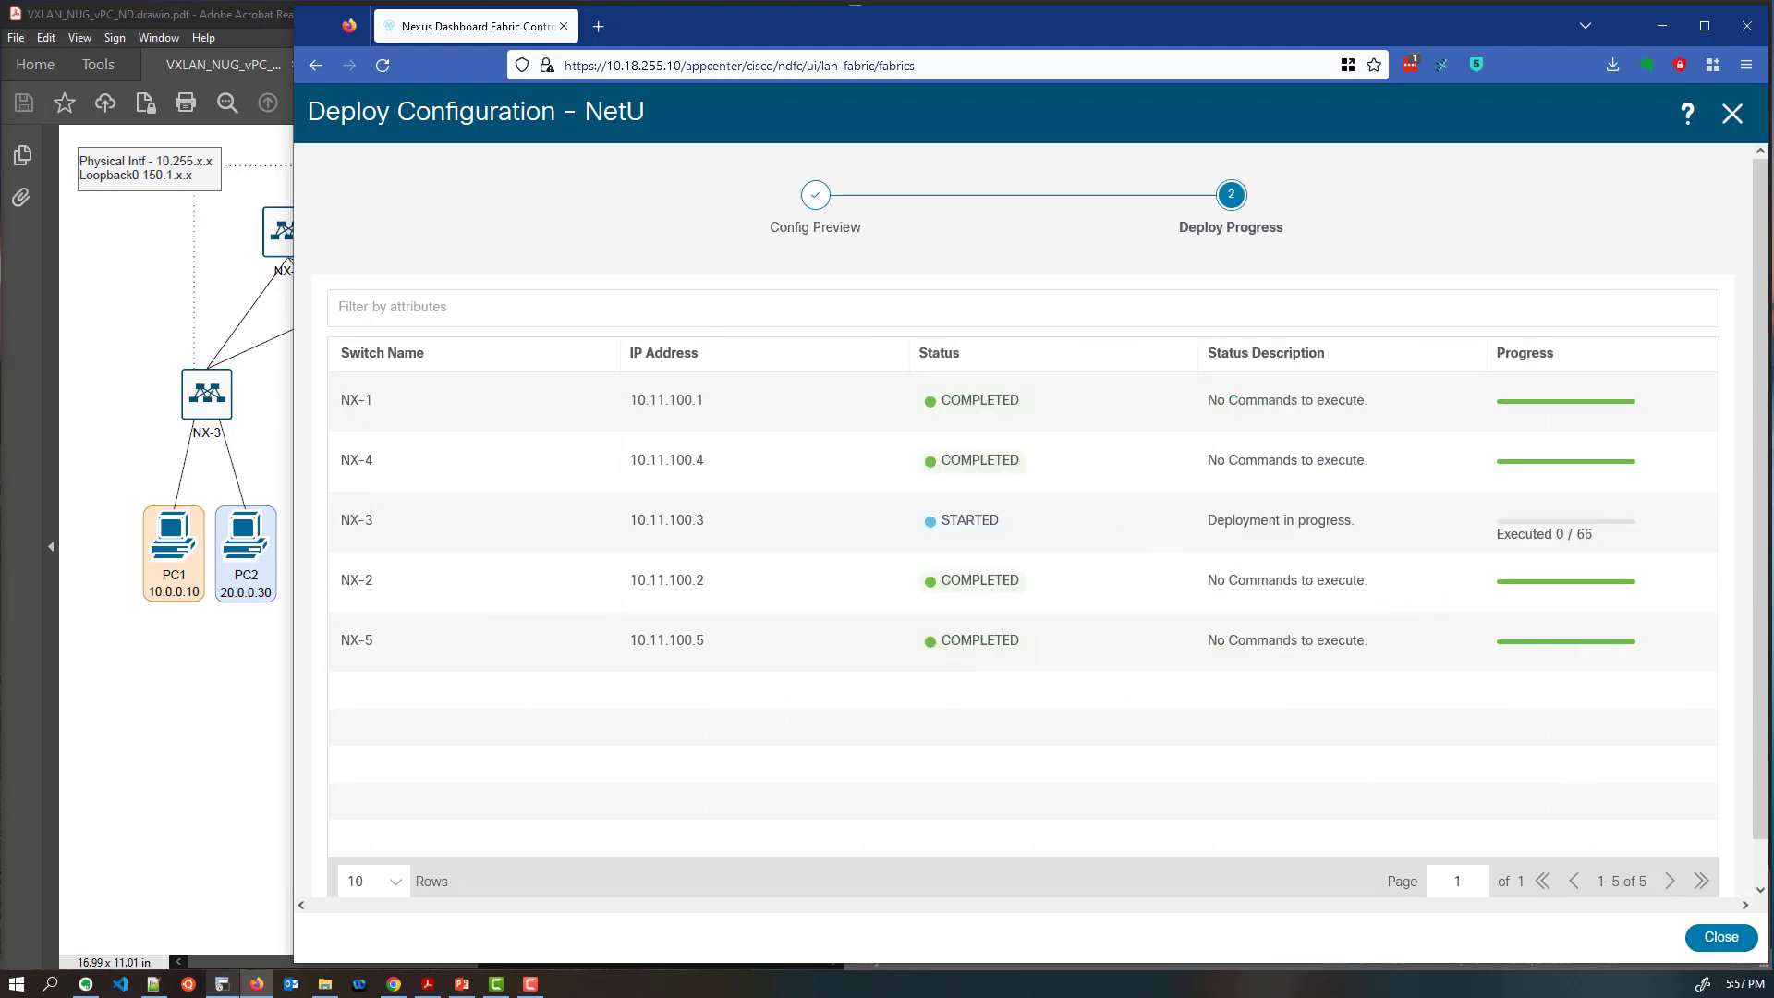
pyautogui.hotkey('alt', 'Tab')
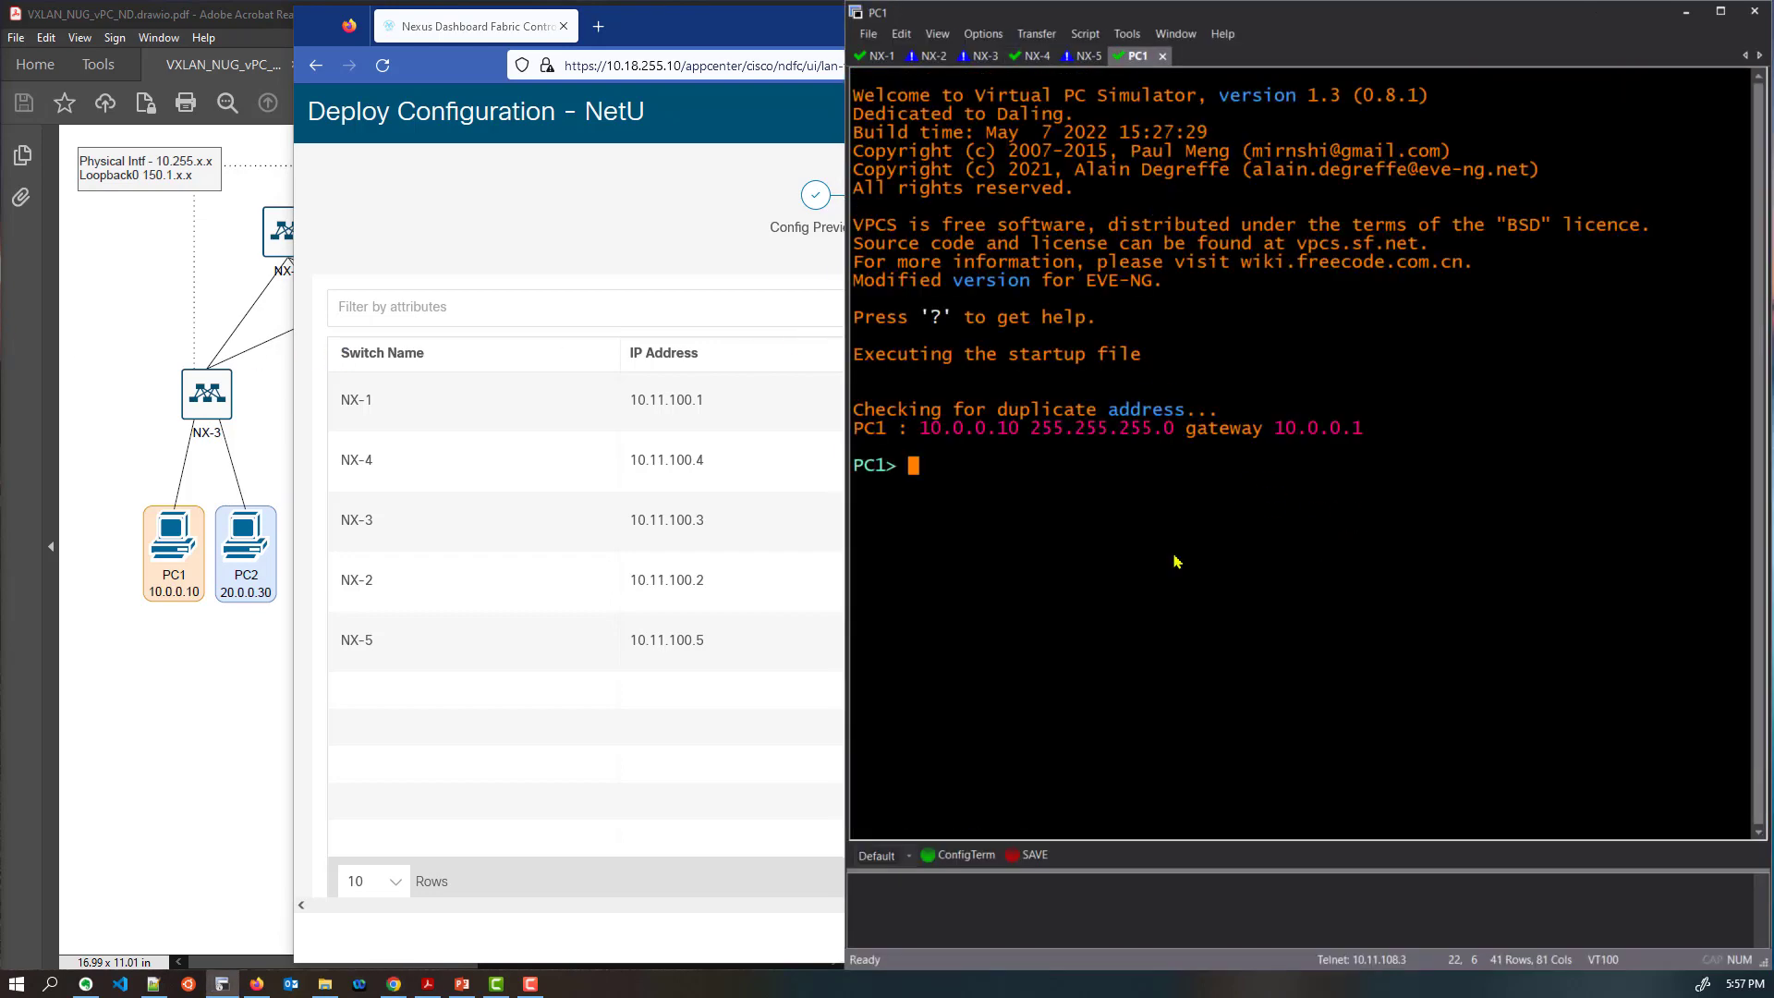
pyautogui.click(749, 32)
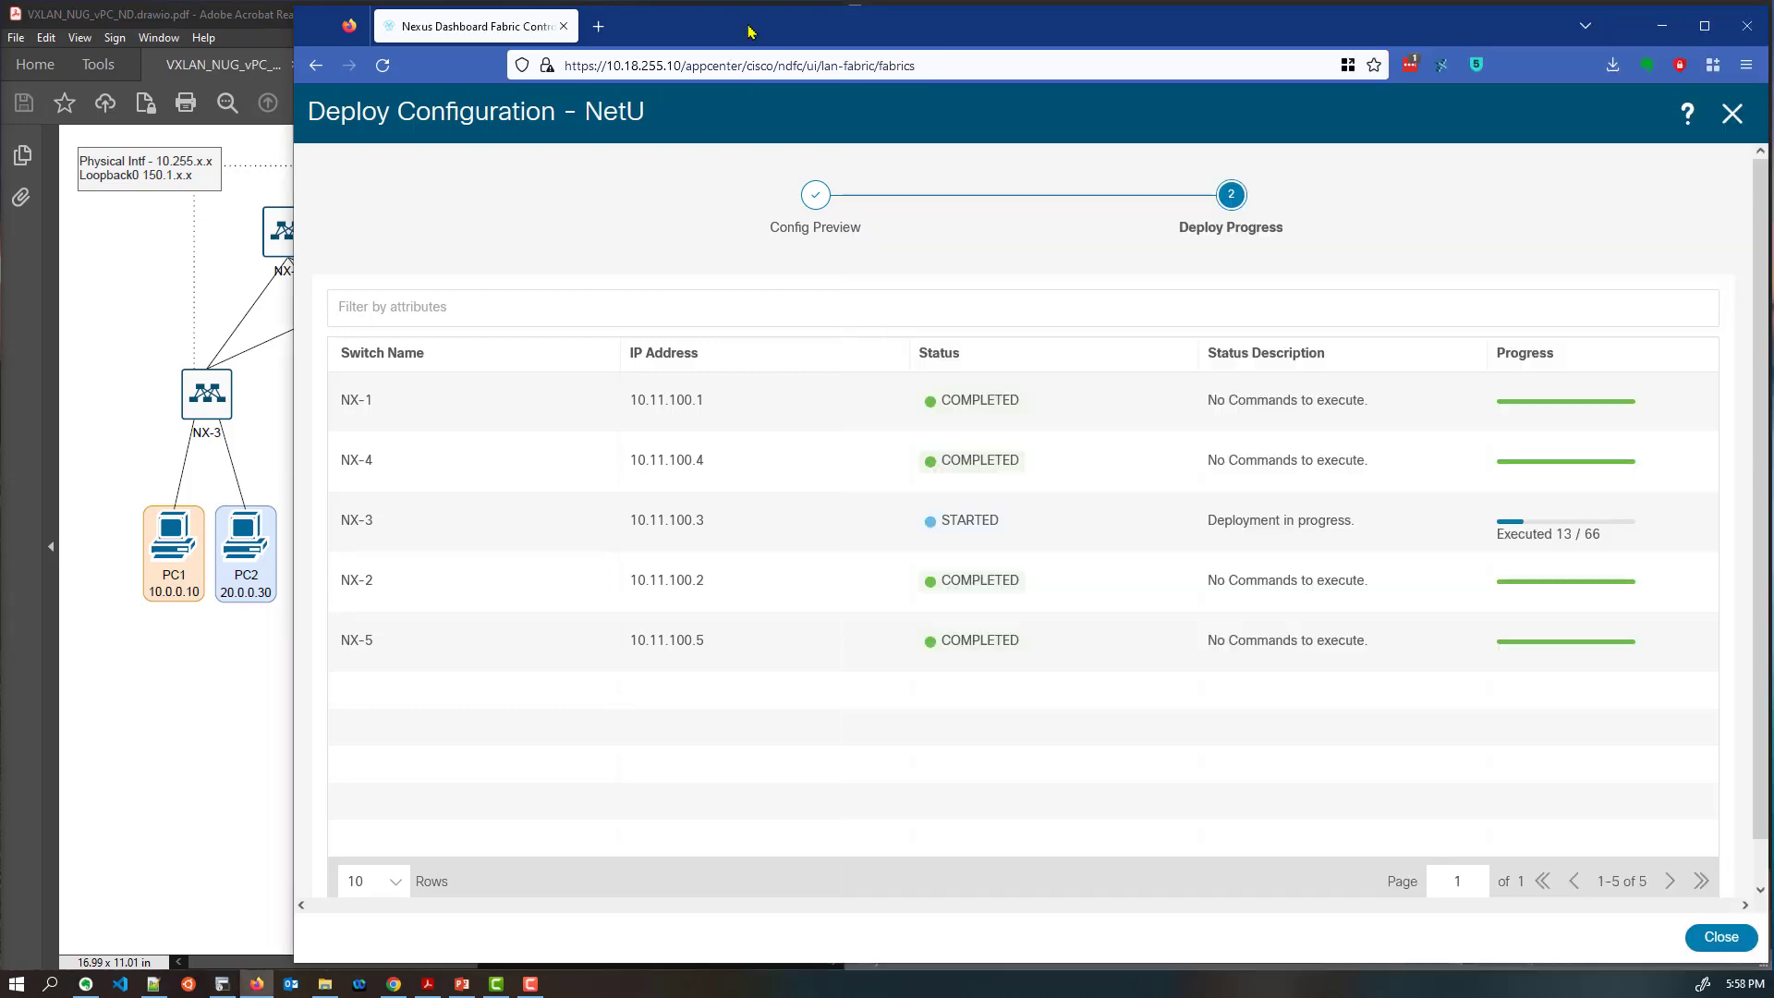
# Switch to the PC1 terminal session and ping the gateway 10.0.0.1, repeating the ping after checking the NX-3 deployment progress
pyautogui.click(226, 985)
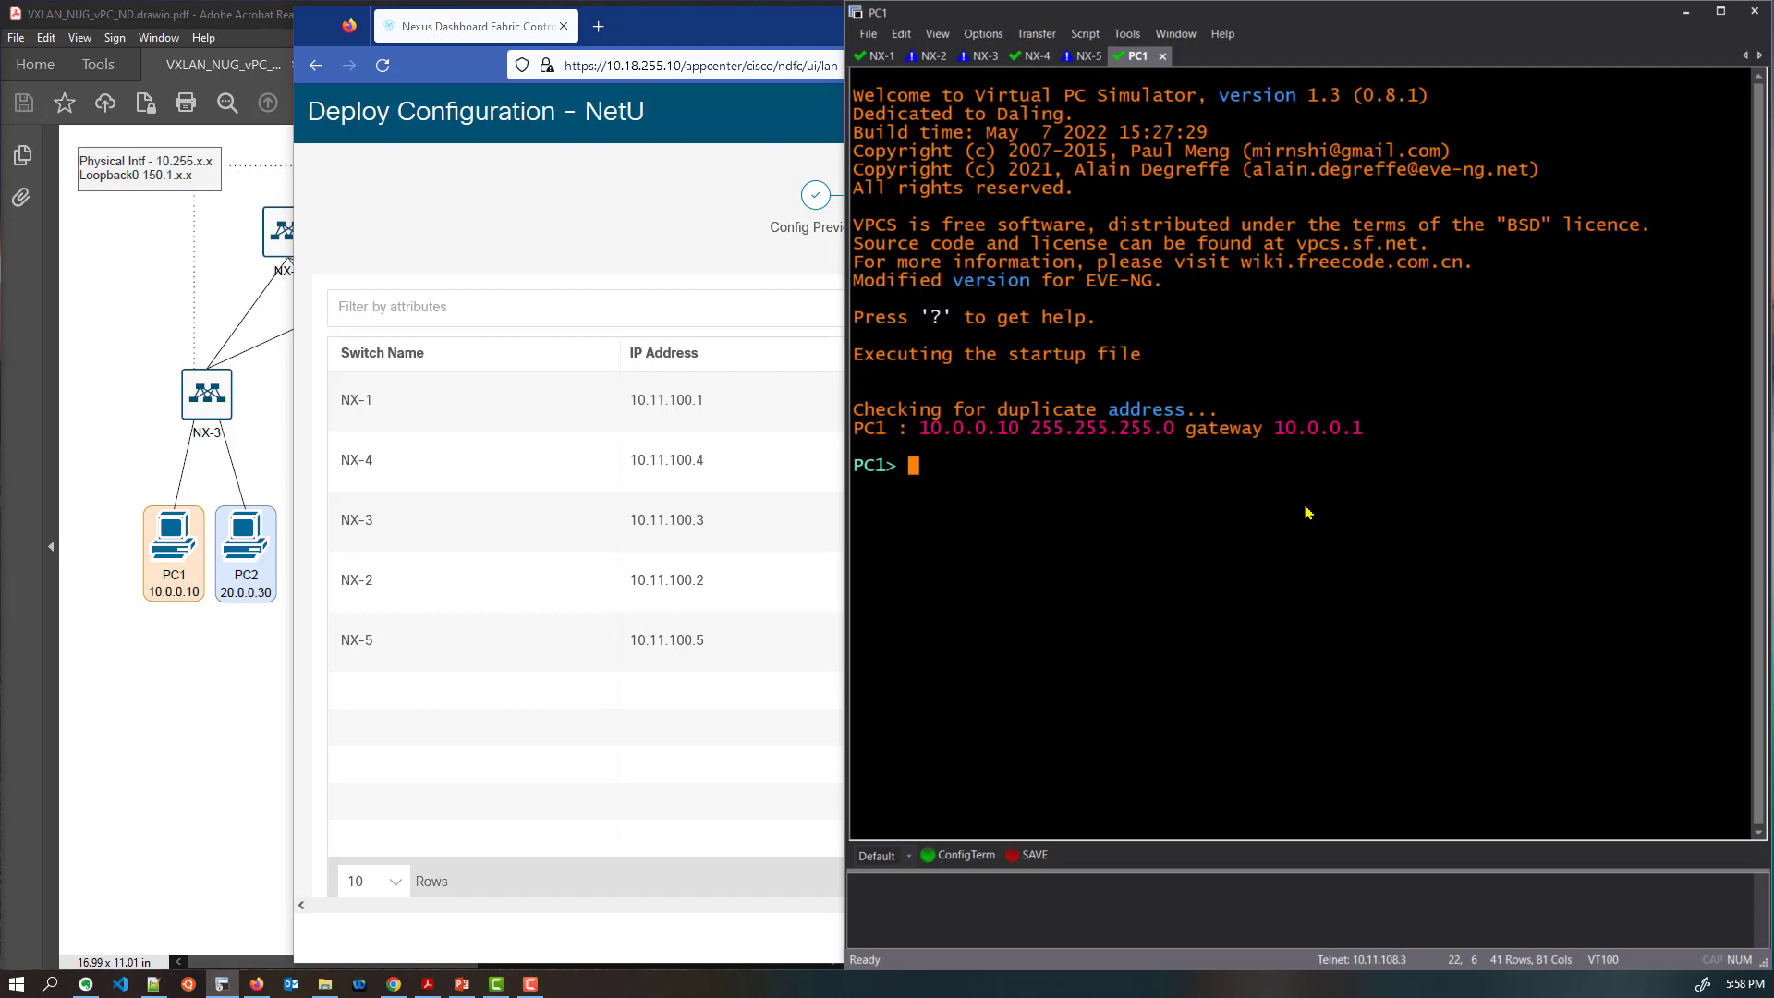
pyautogui.write('ping 10.0.0.1')
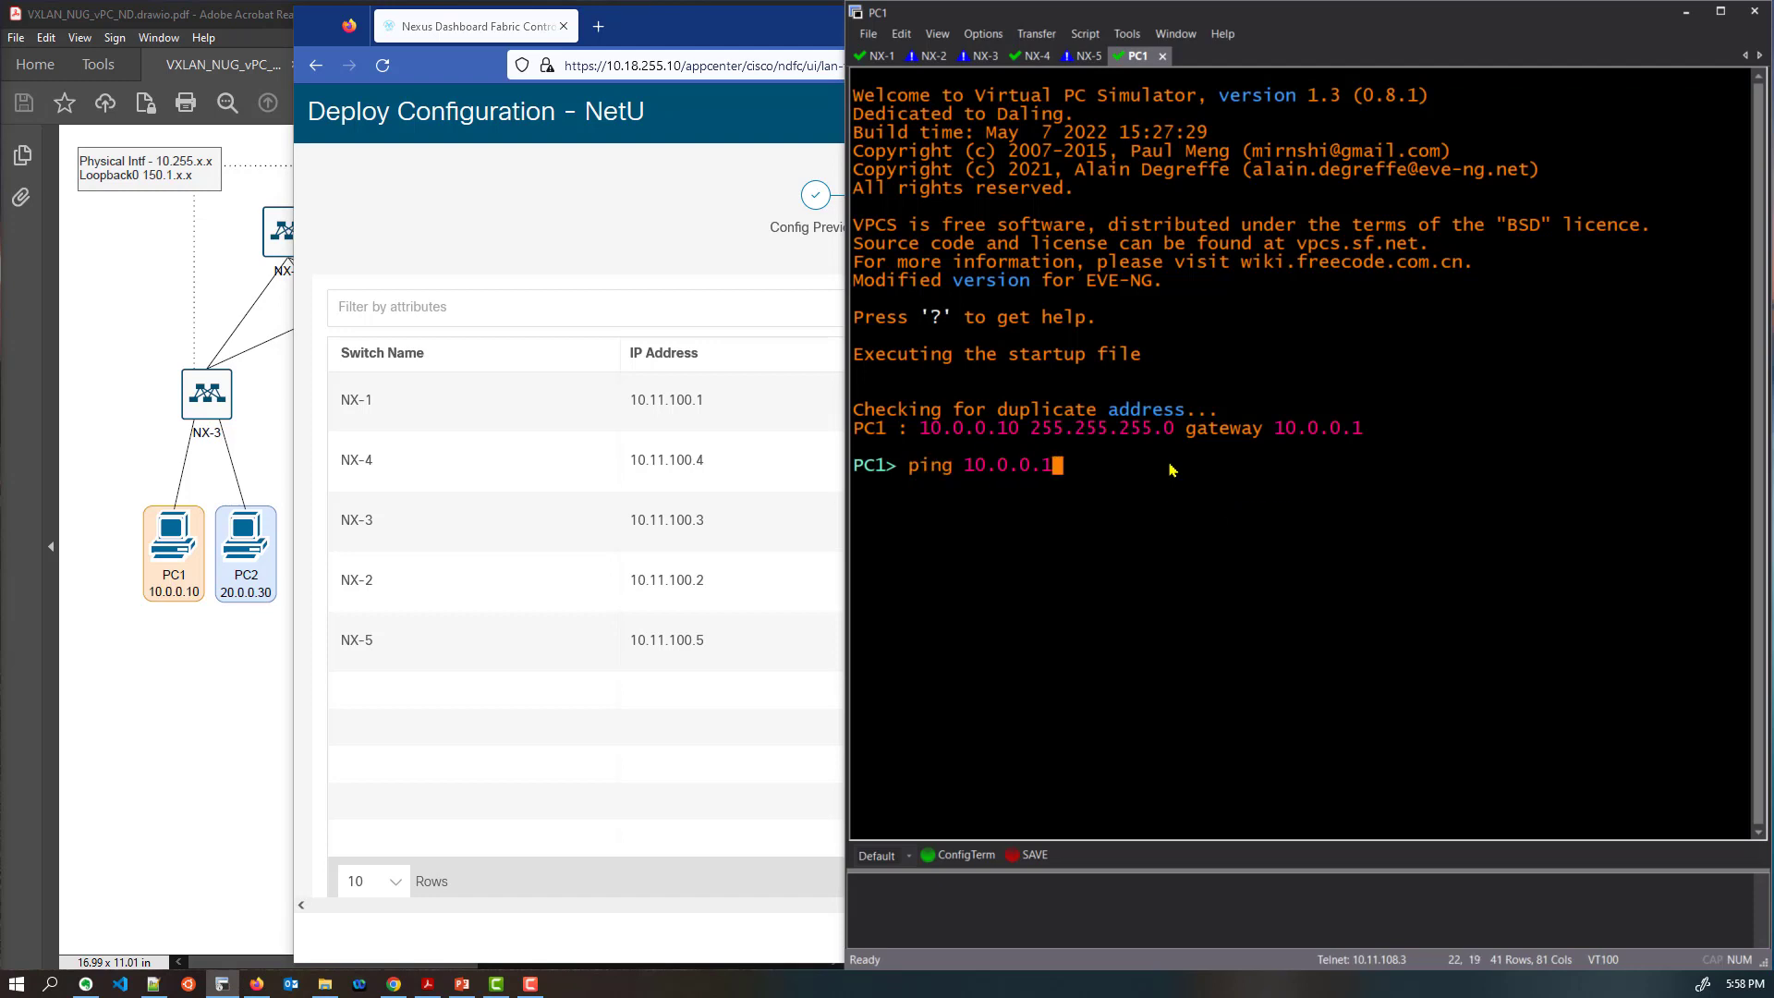
pyautogui.hotkey('alt', 'Tab')
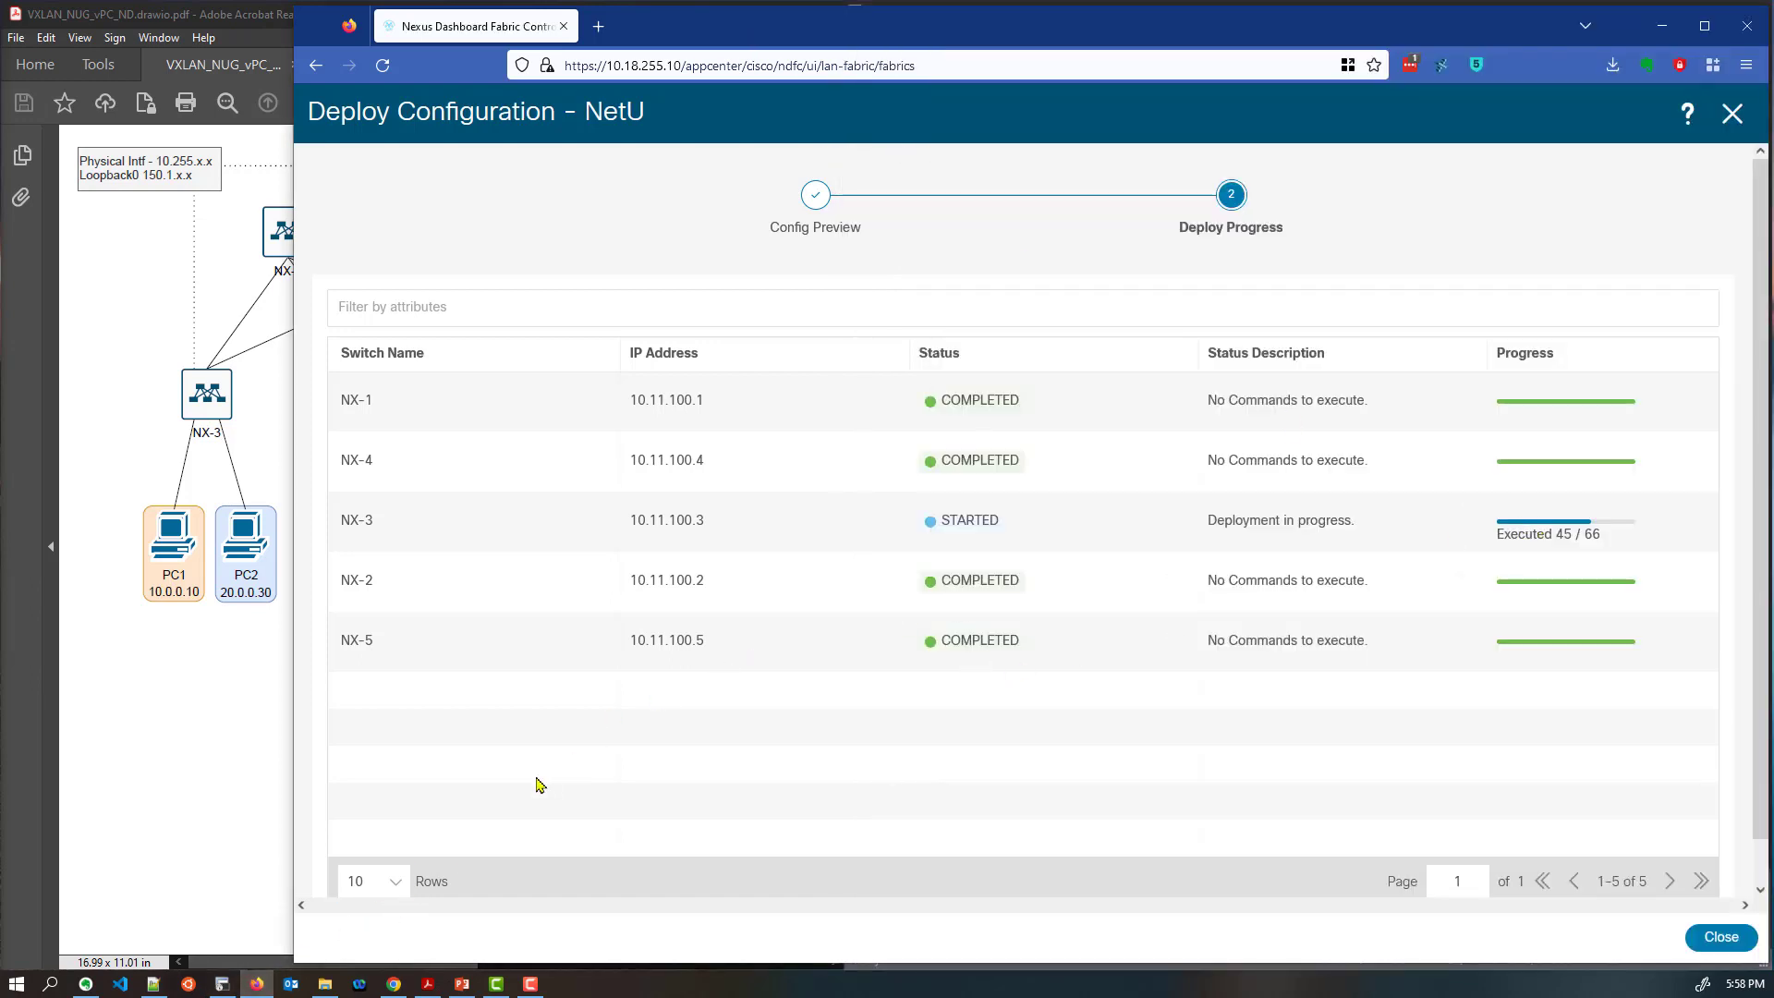
pyautogui.hotkey('alt', 'Tab')
pyautogui.press('Up')
pyautogui.press('Return')
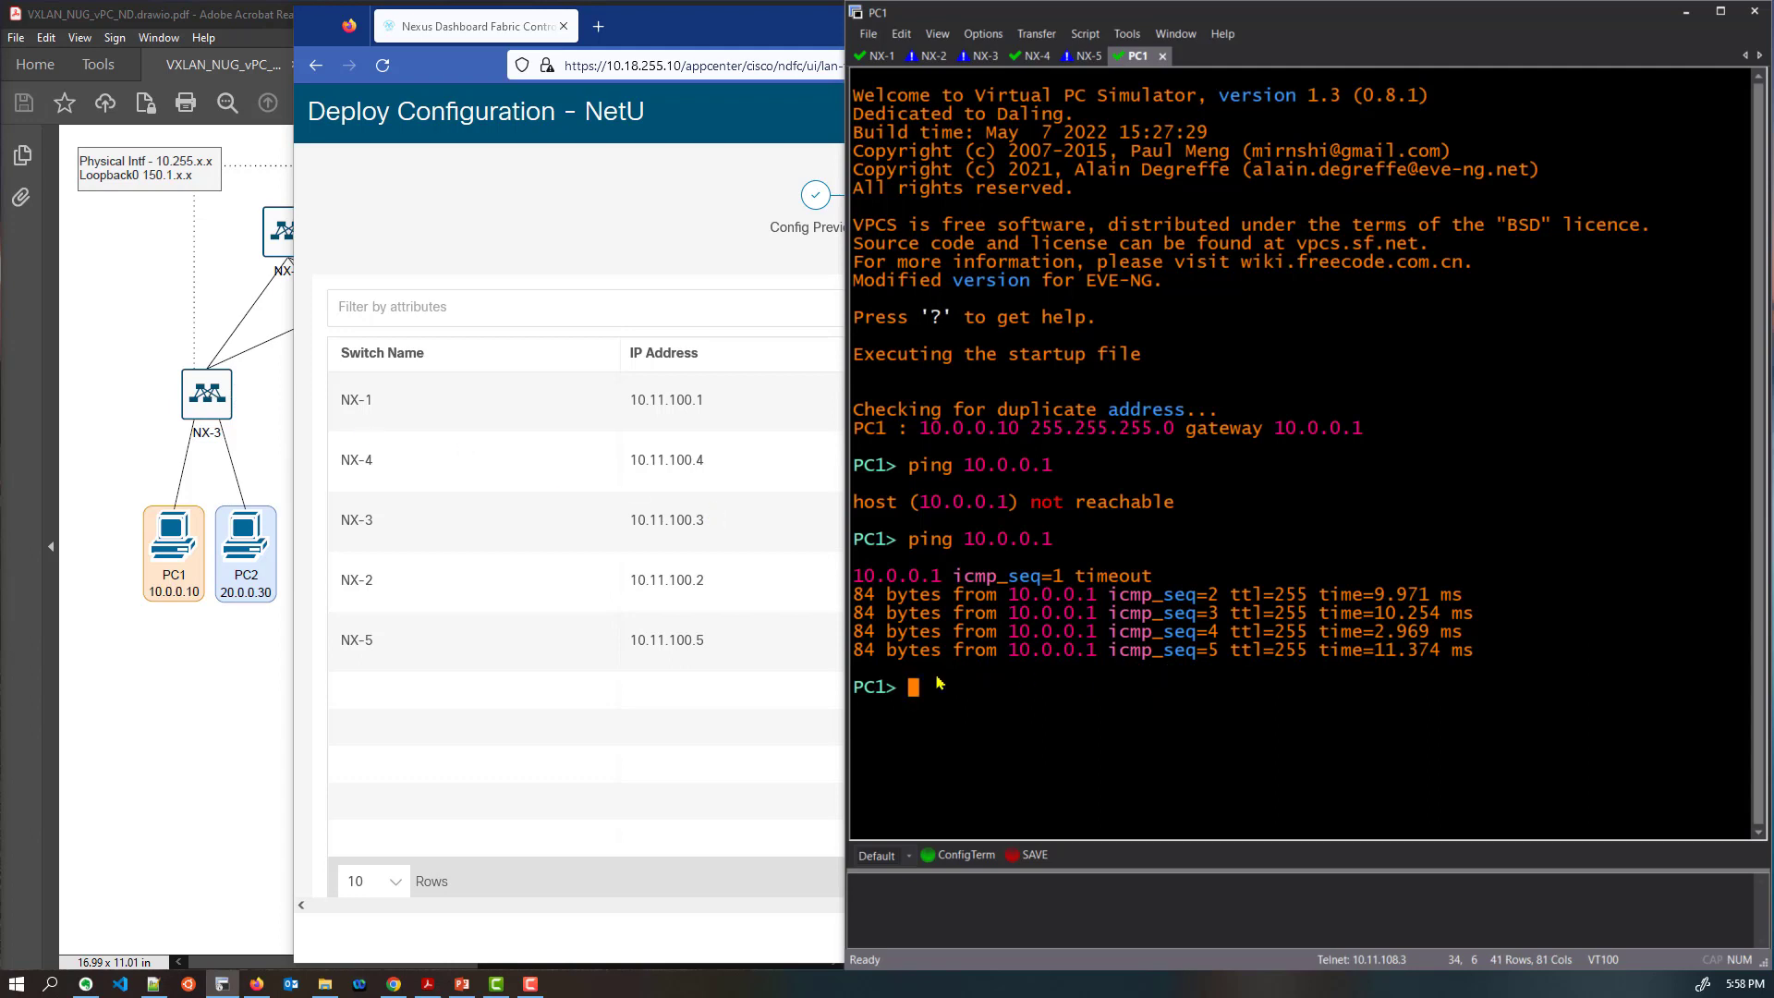
# Return from the topology PDF to the Nexus Dashboard browser, narrow its window, and close the NetU deployment view
pyautogui.click(163, 675)
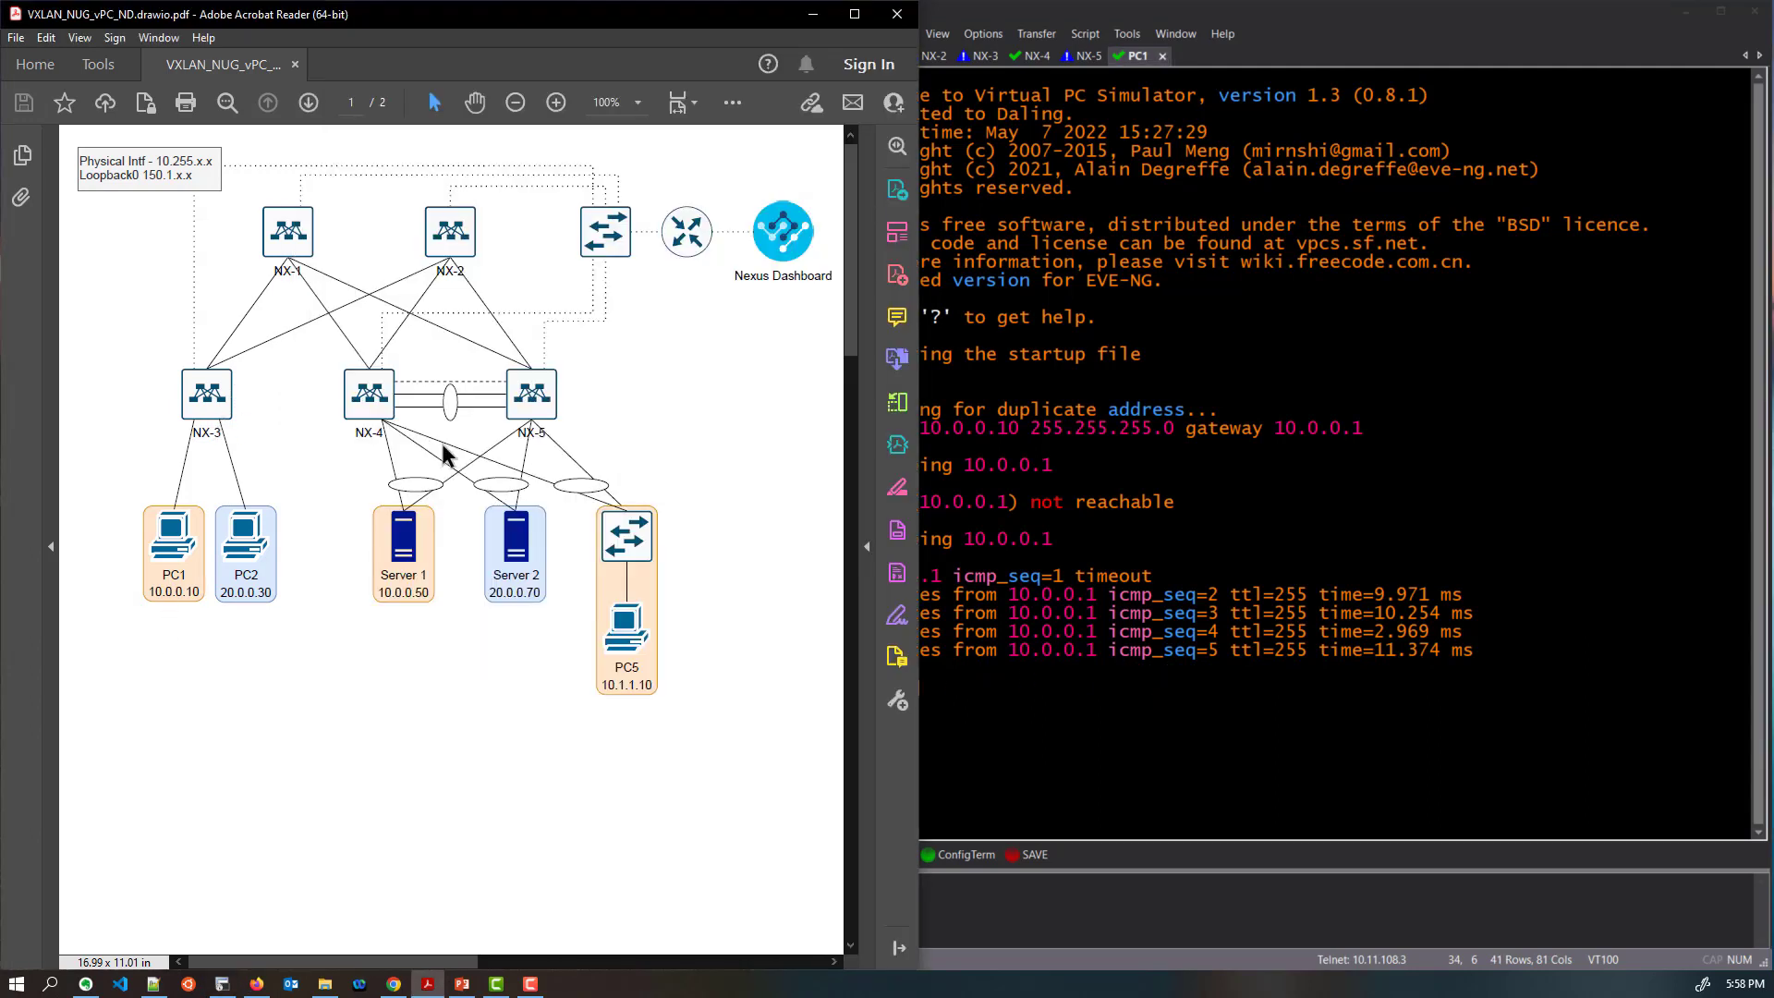
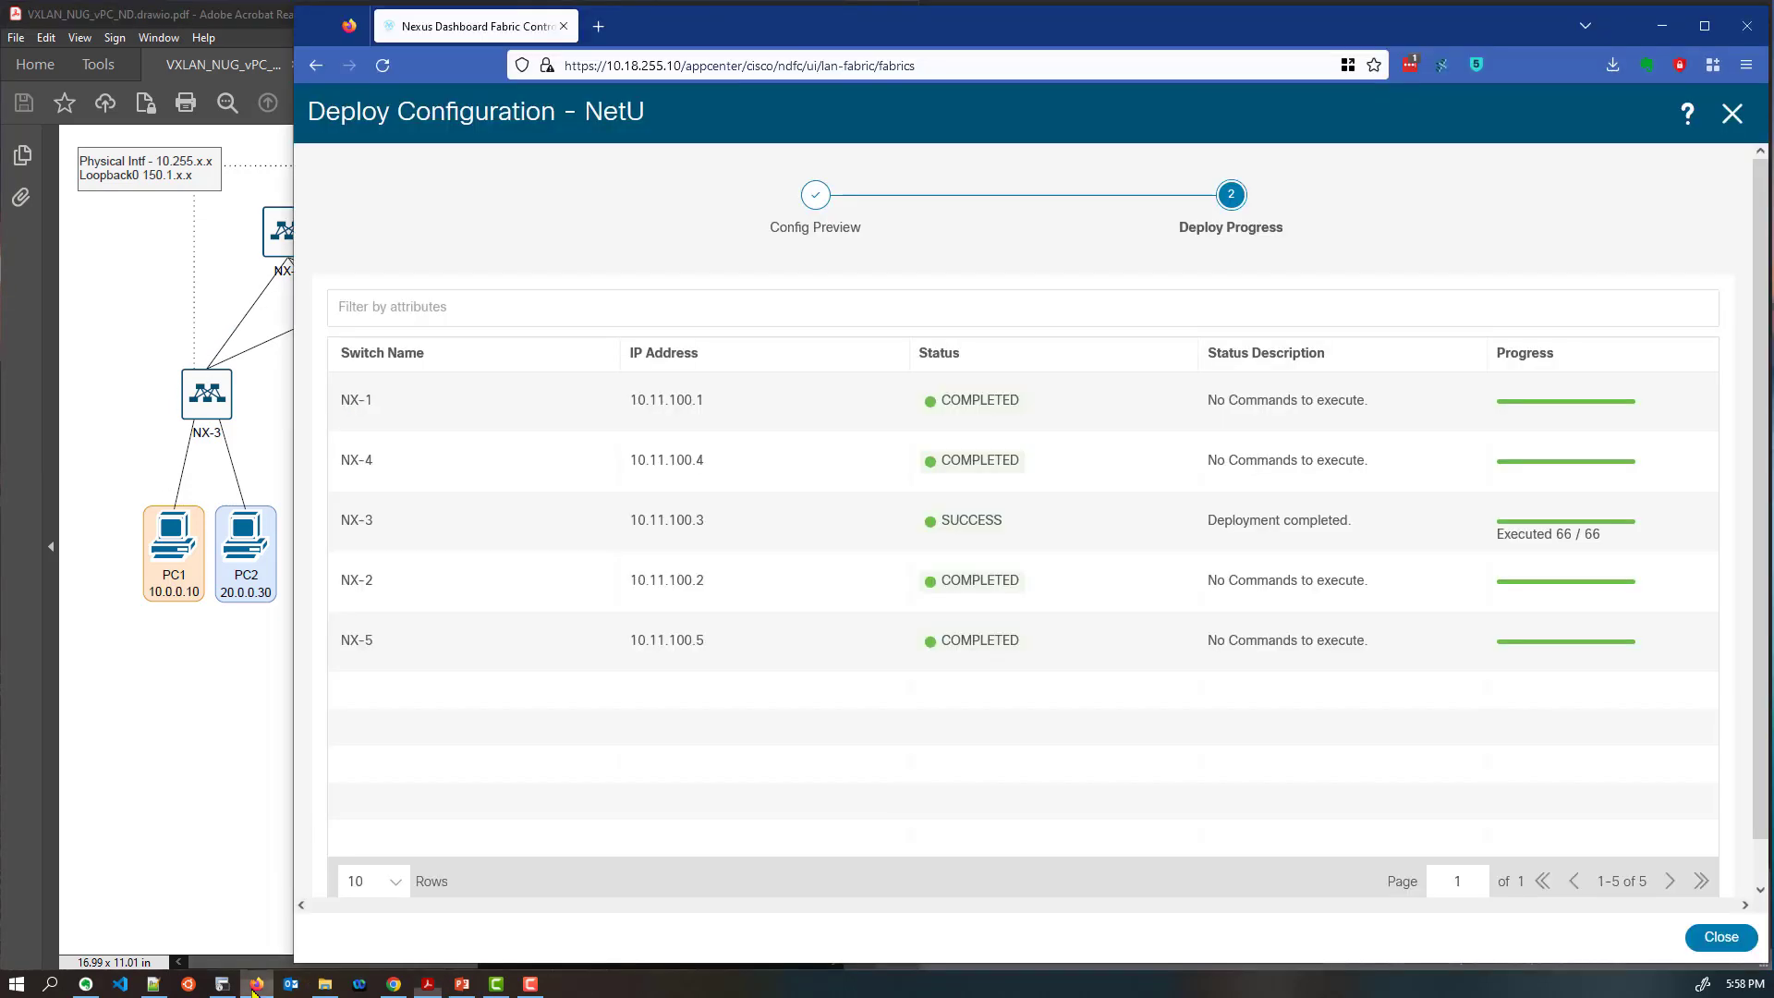
pyautogui.click(256, 984)
pyautogui.moveTo(294, 462); pyautogui.dragTo(456, 462)
pyautogui.click(1728, 115)
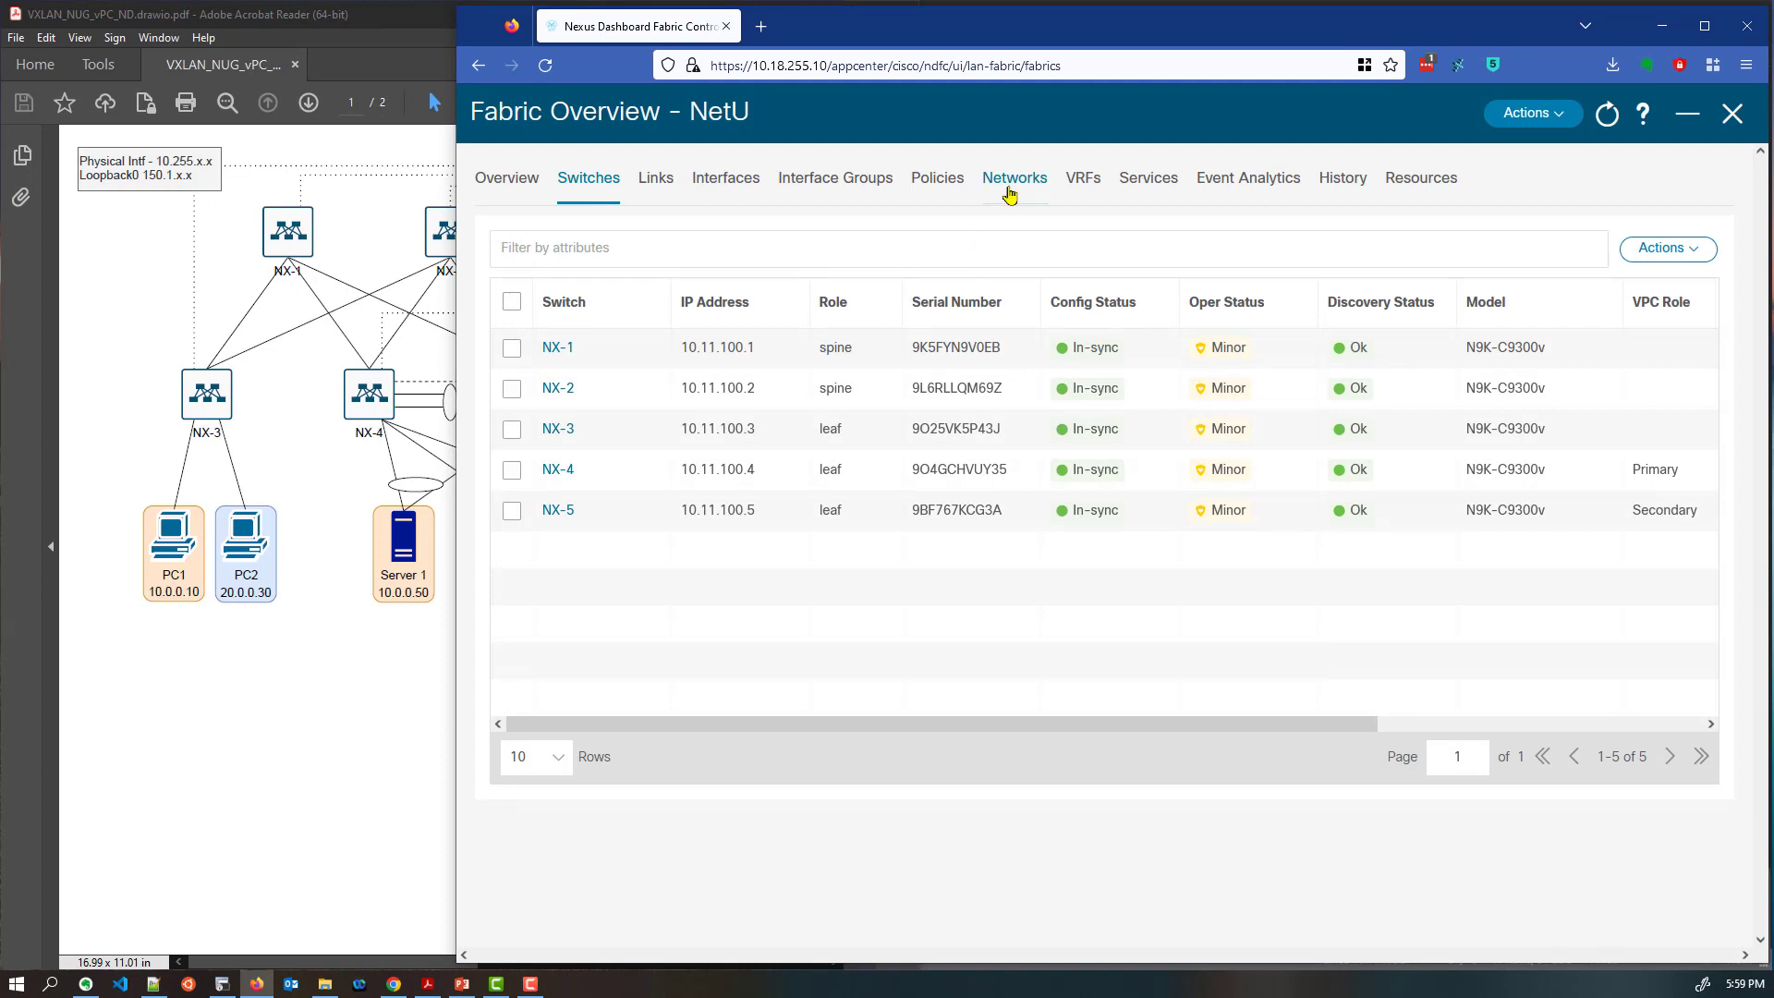
# Open the NetU fabric's interface list and narrow the browser window to uncover more of the topology diagram
pyautogui.click(1007, 187)
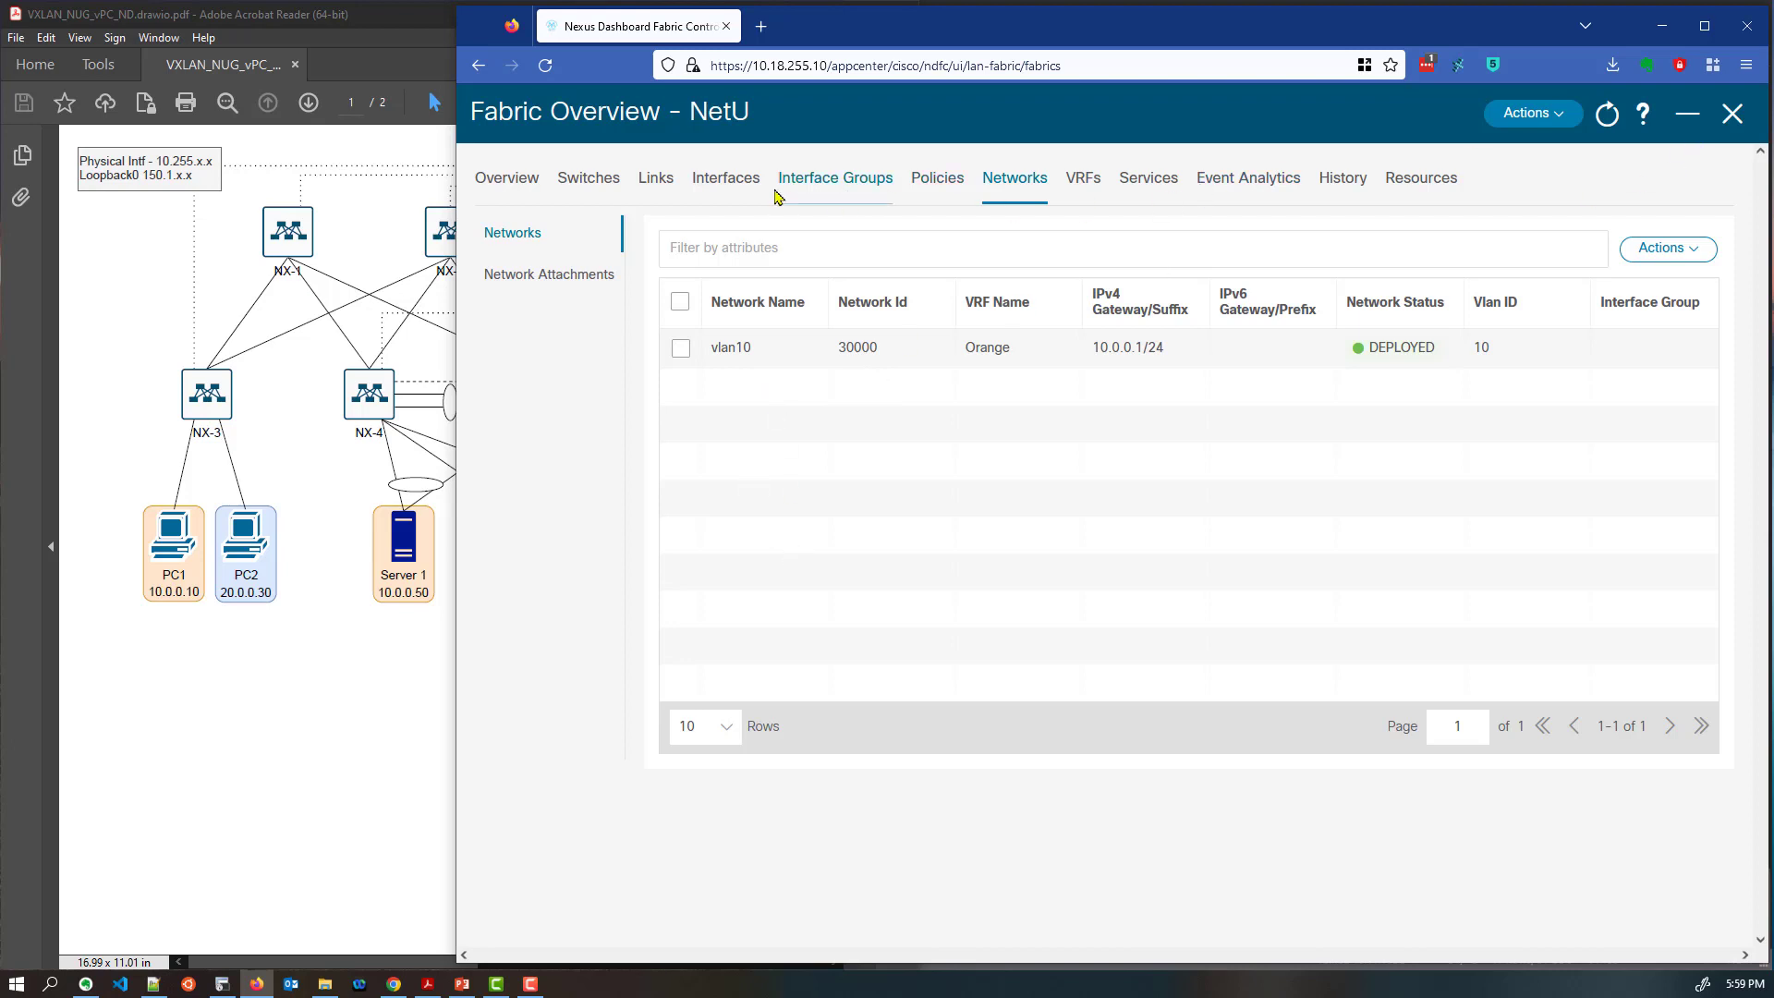
pyautogui.click(739, 189)
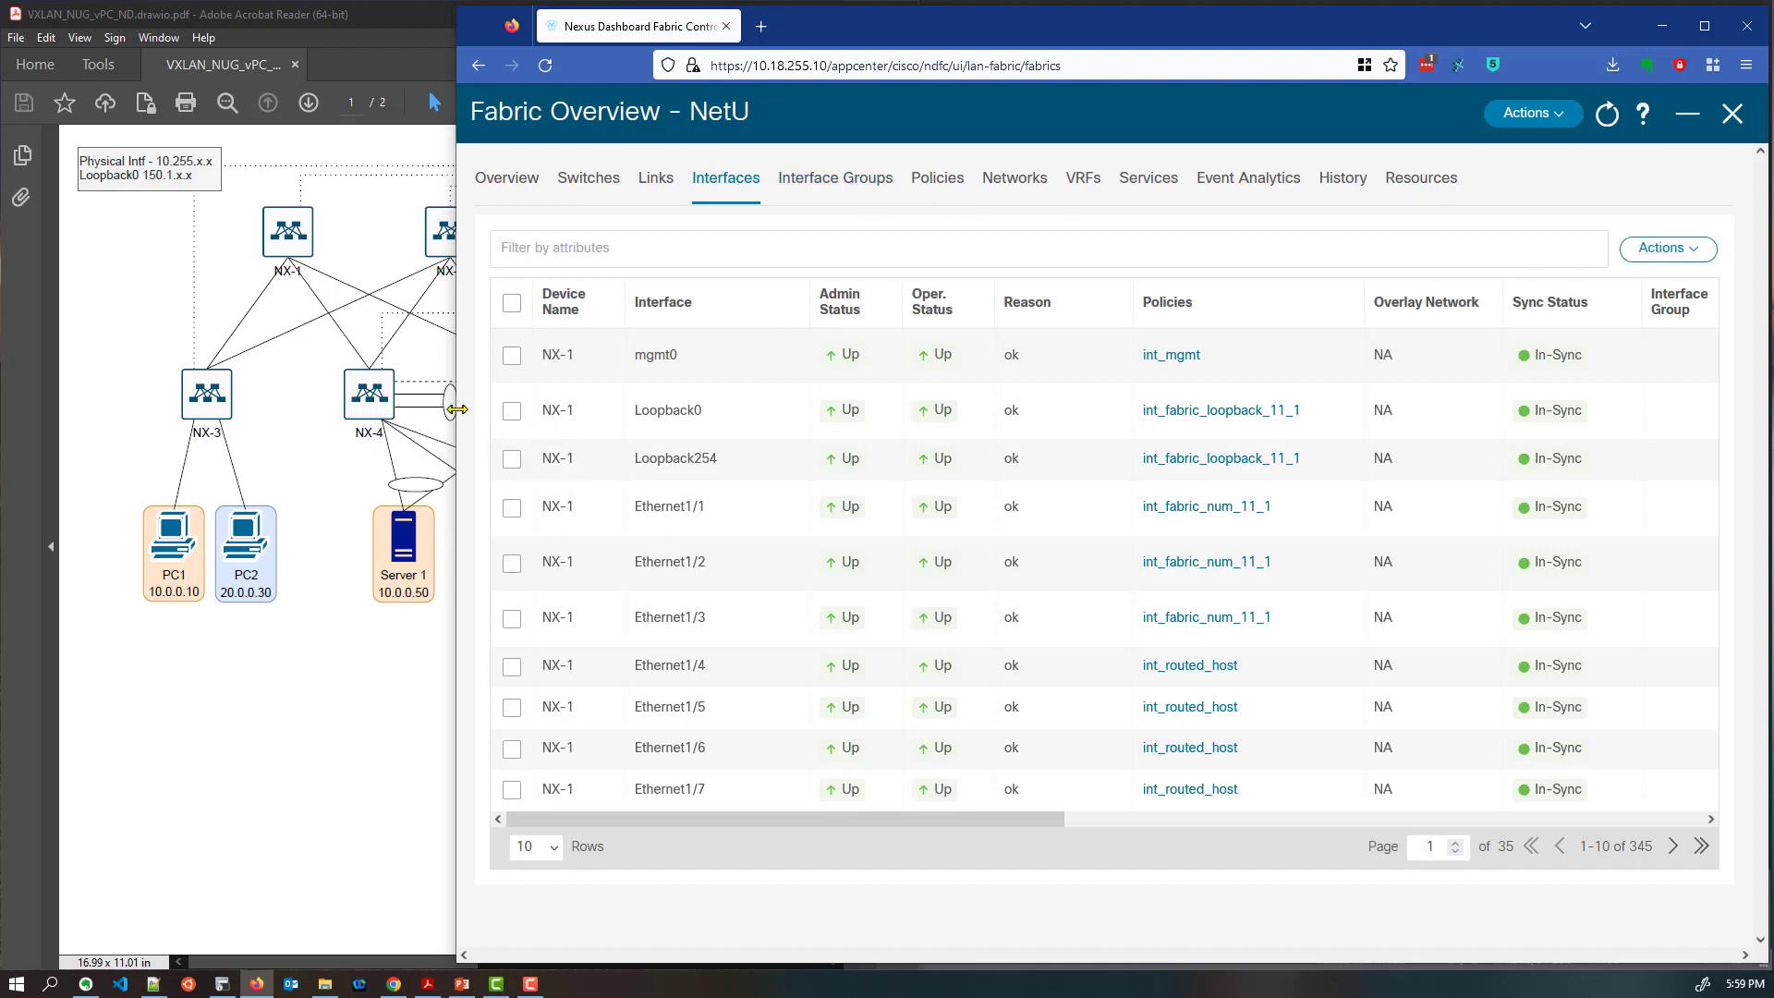
pyautogui.moveTo(467, 409); pyautogui.dragTo(583, 413)
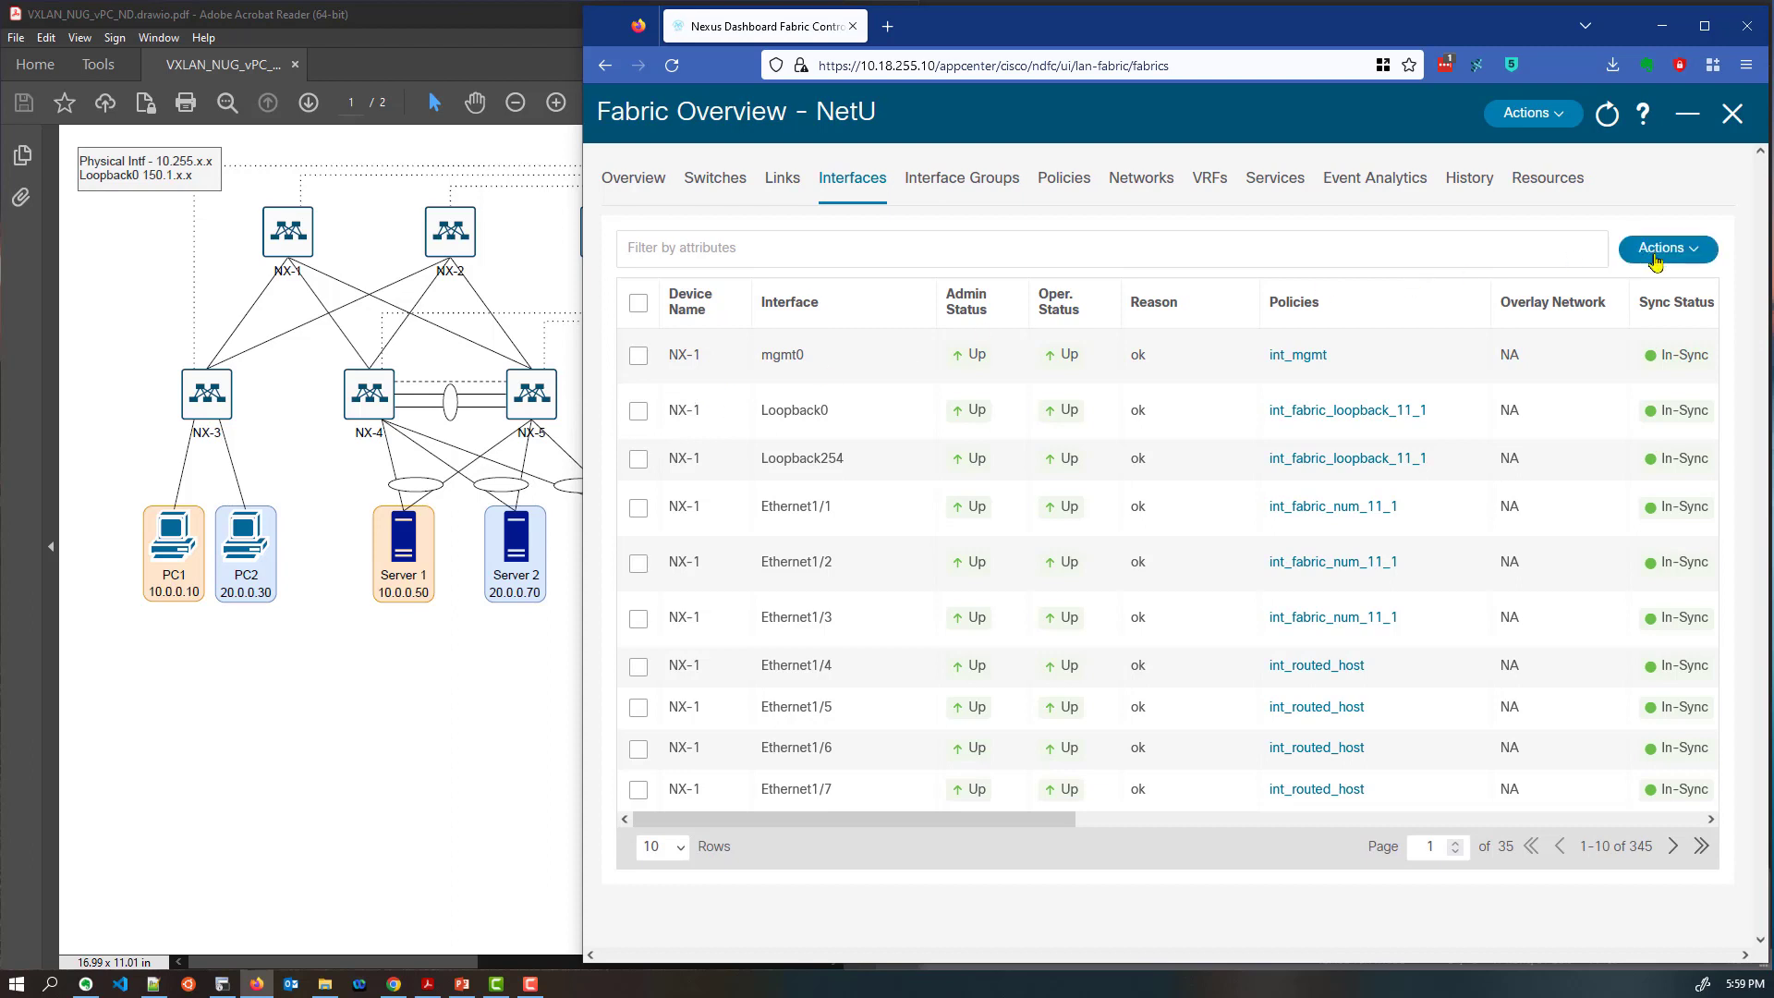
# Start a new interface of type virtual Port Channel (vPC) on the vPC pair NX-5---NX-4
pyautogui.click(1666, 247)
pyautogui.click(1558, 289)
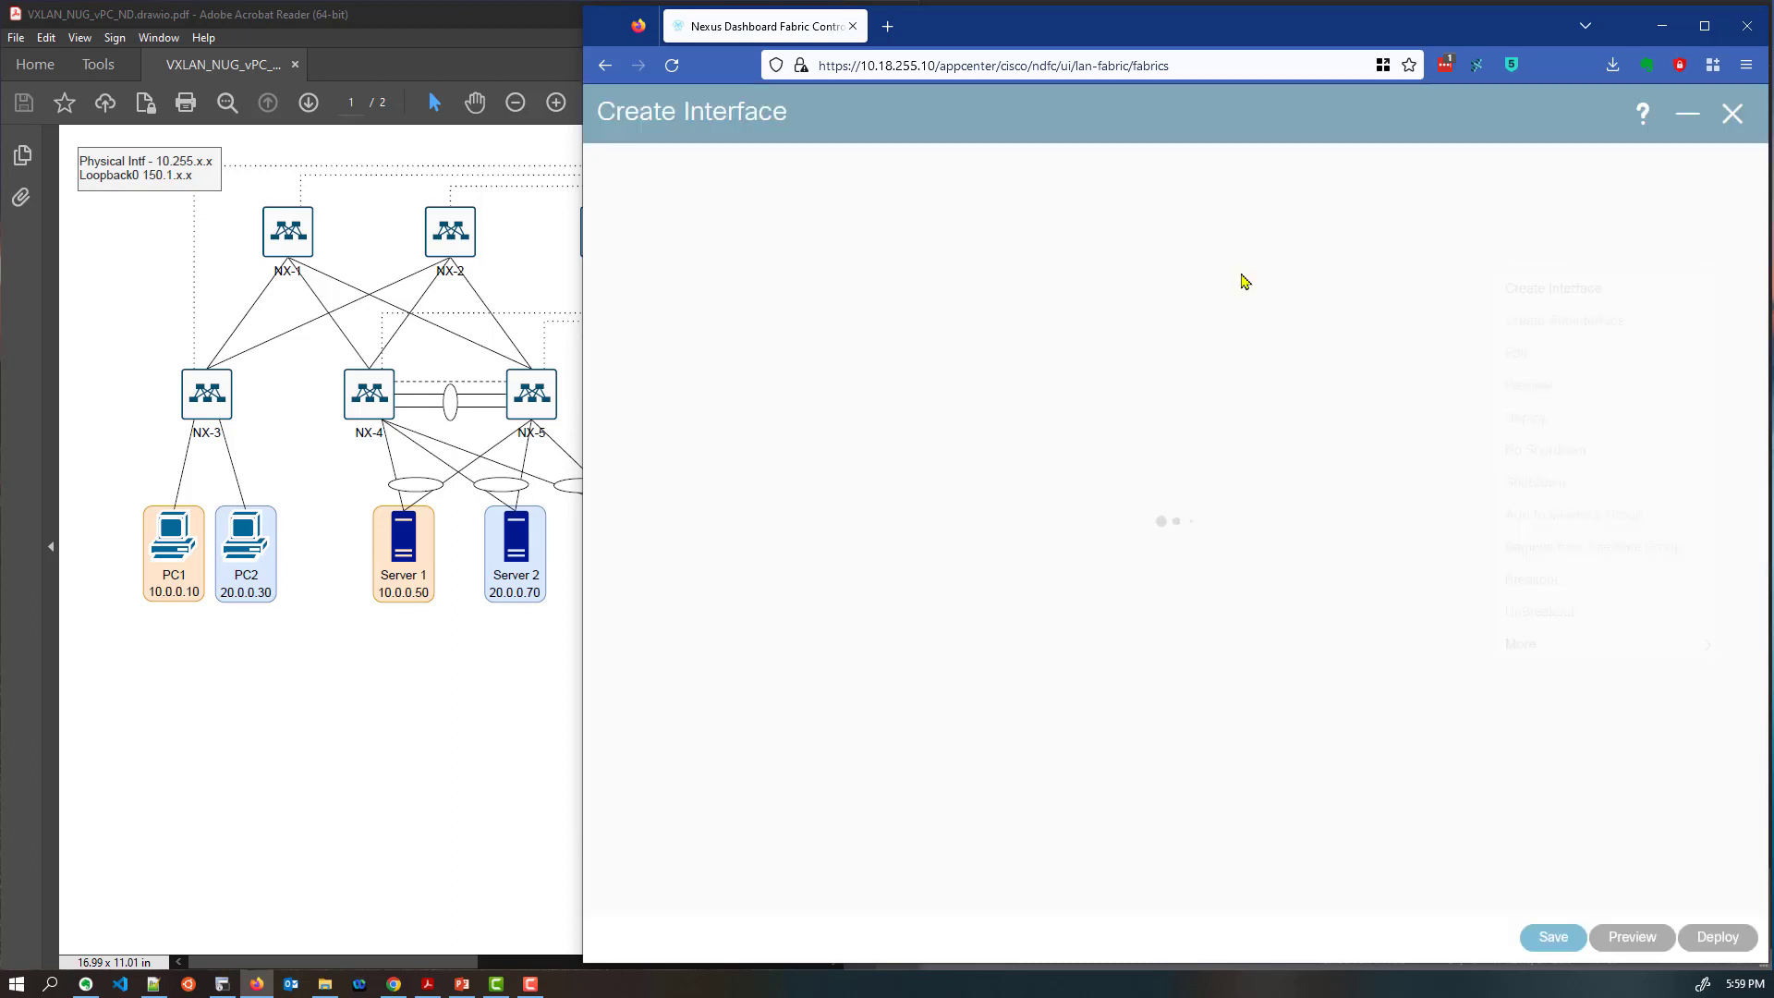
pyautogui.click(967, 237)
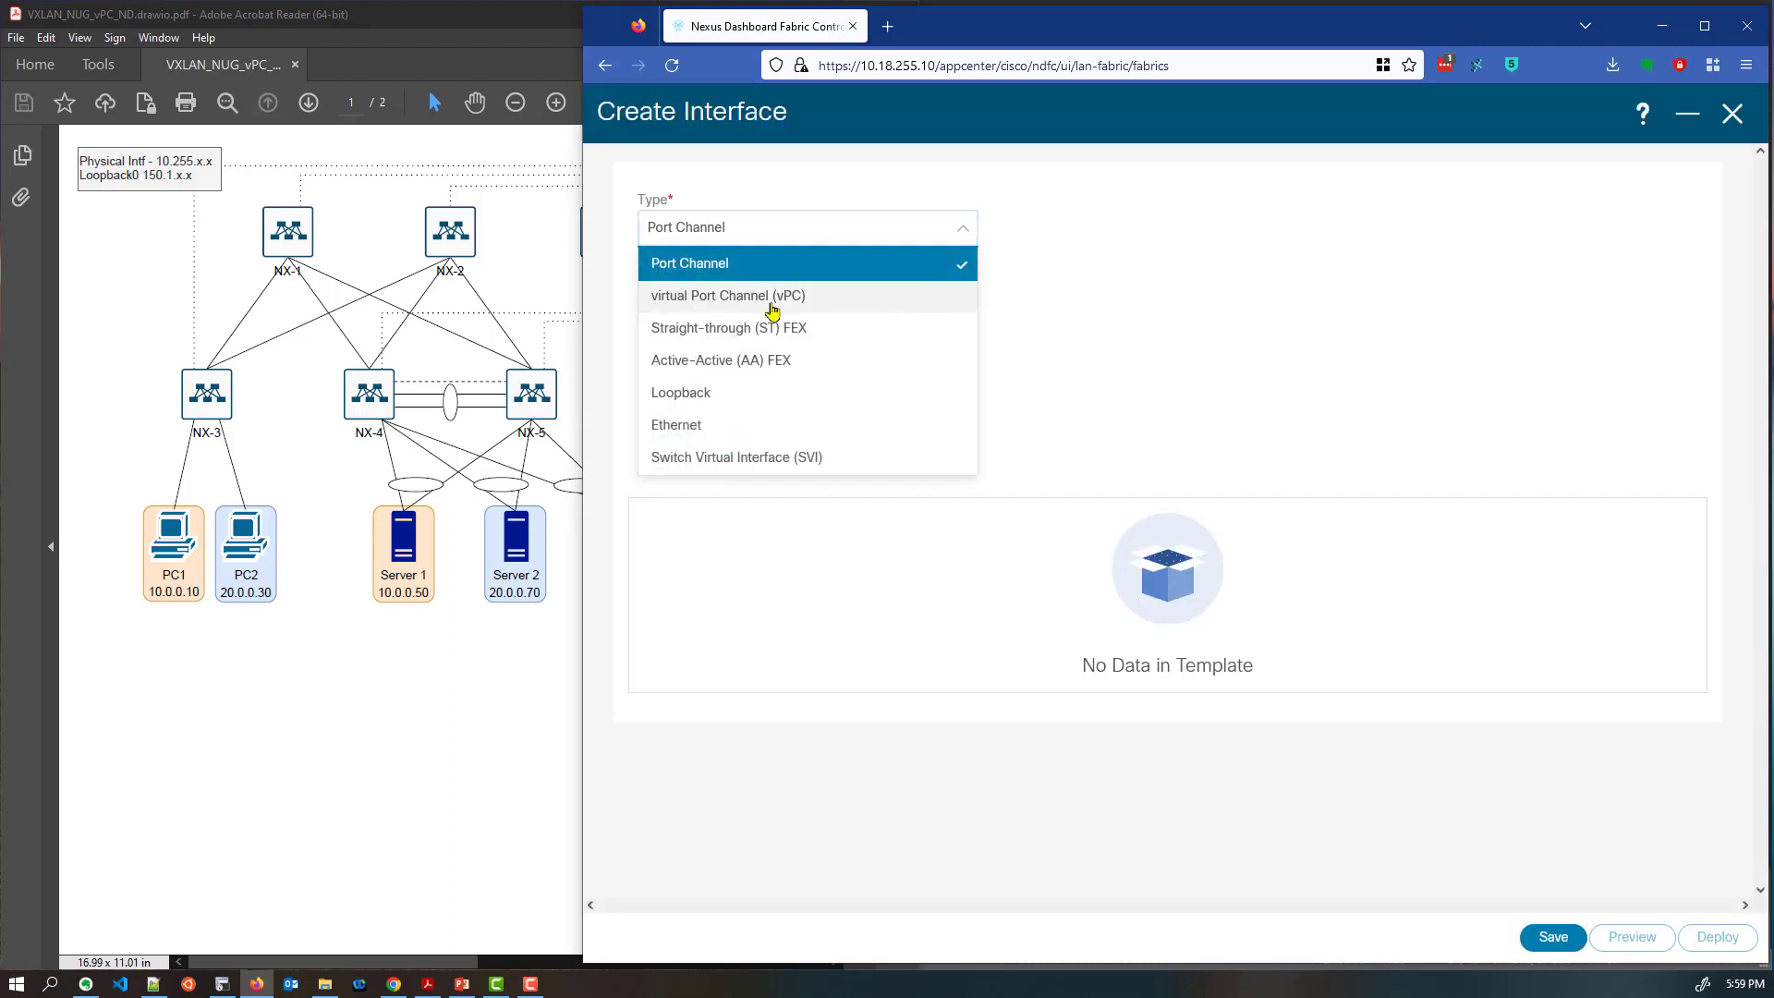
pyautogui.click(769, 298)
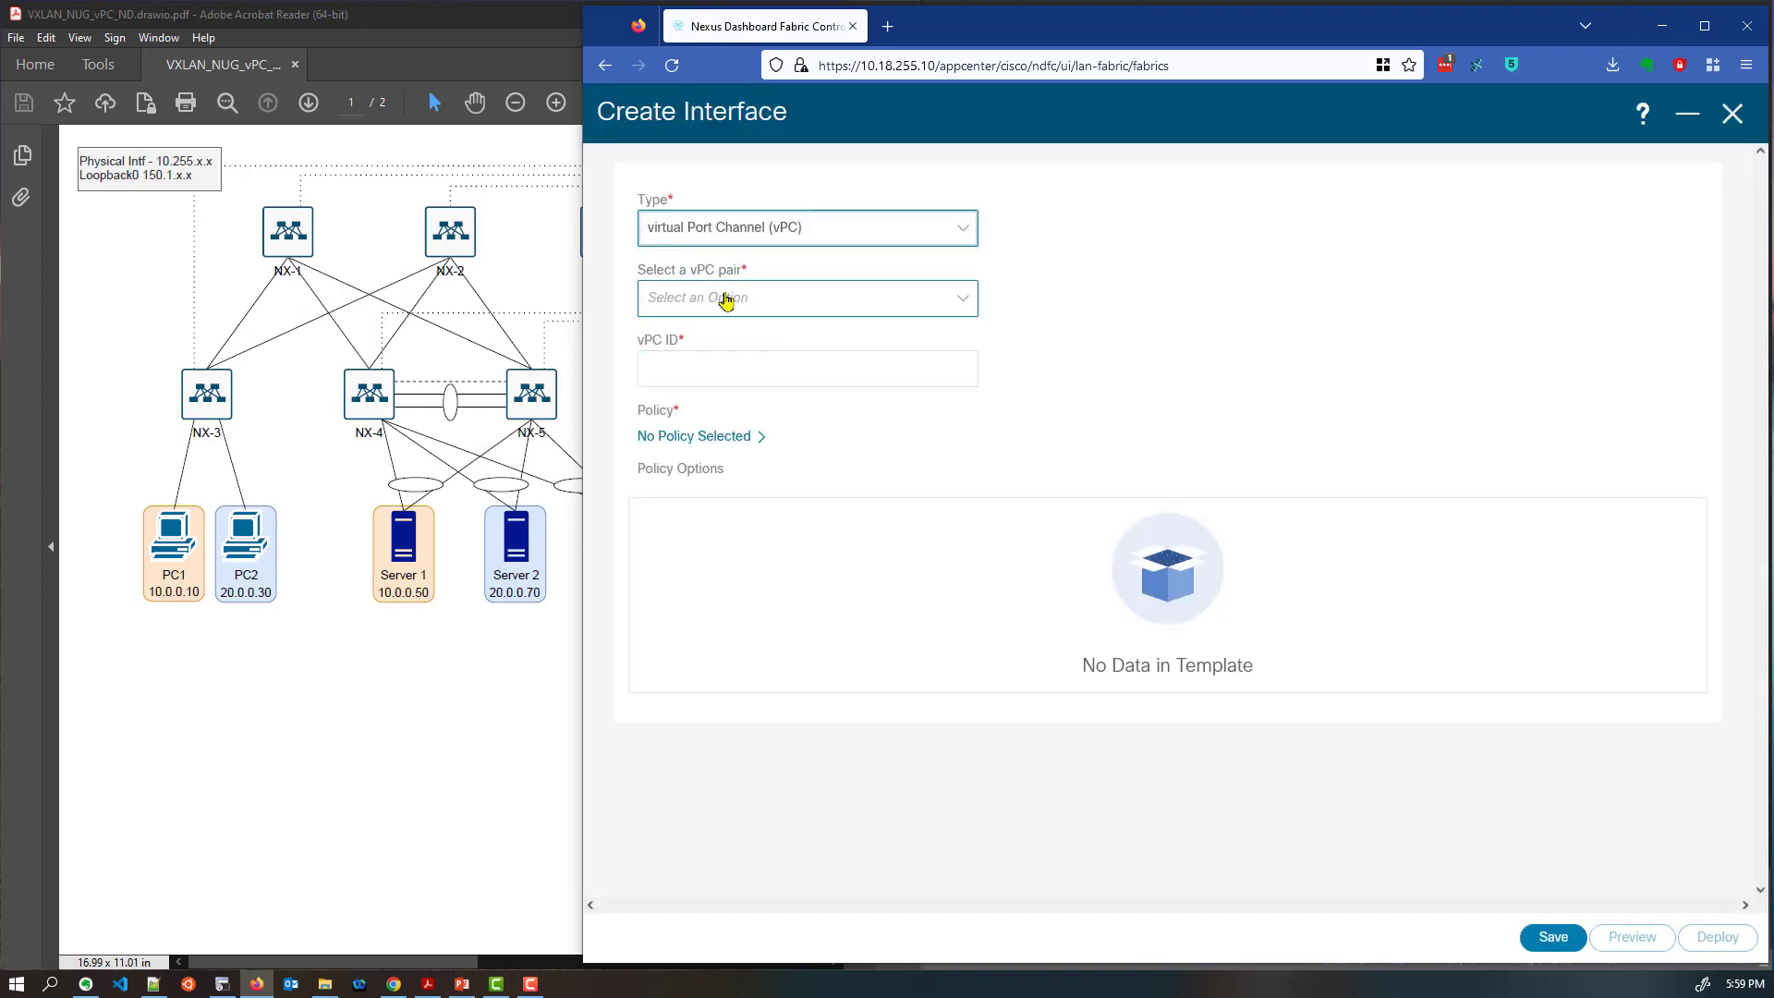
pyautogui.click(725, 298)
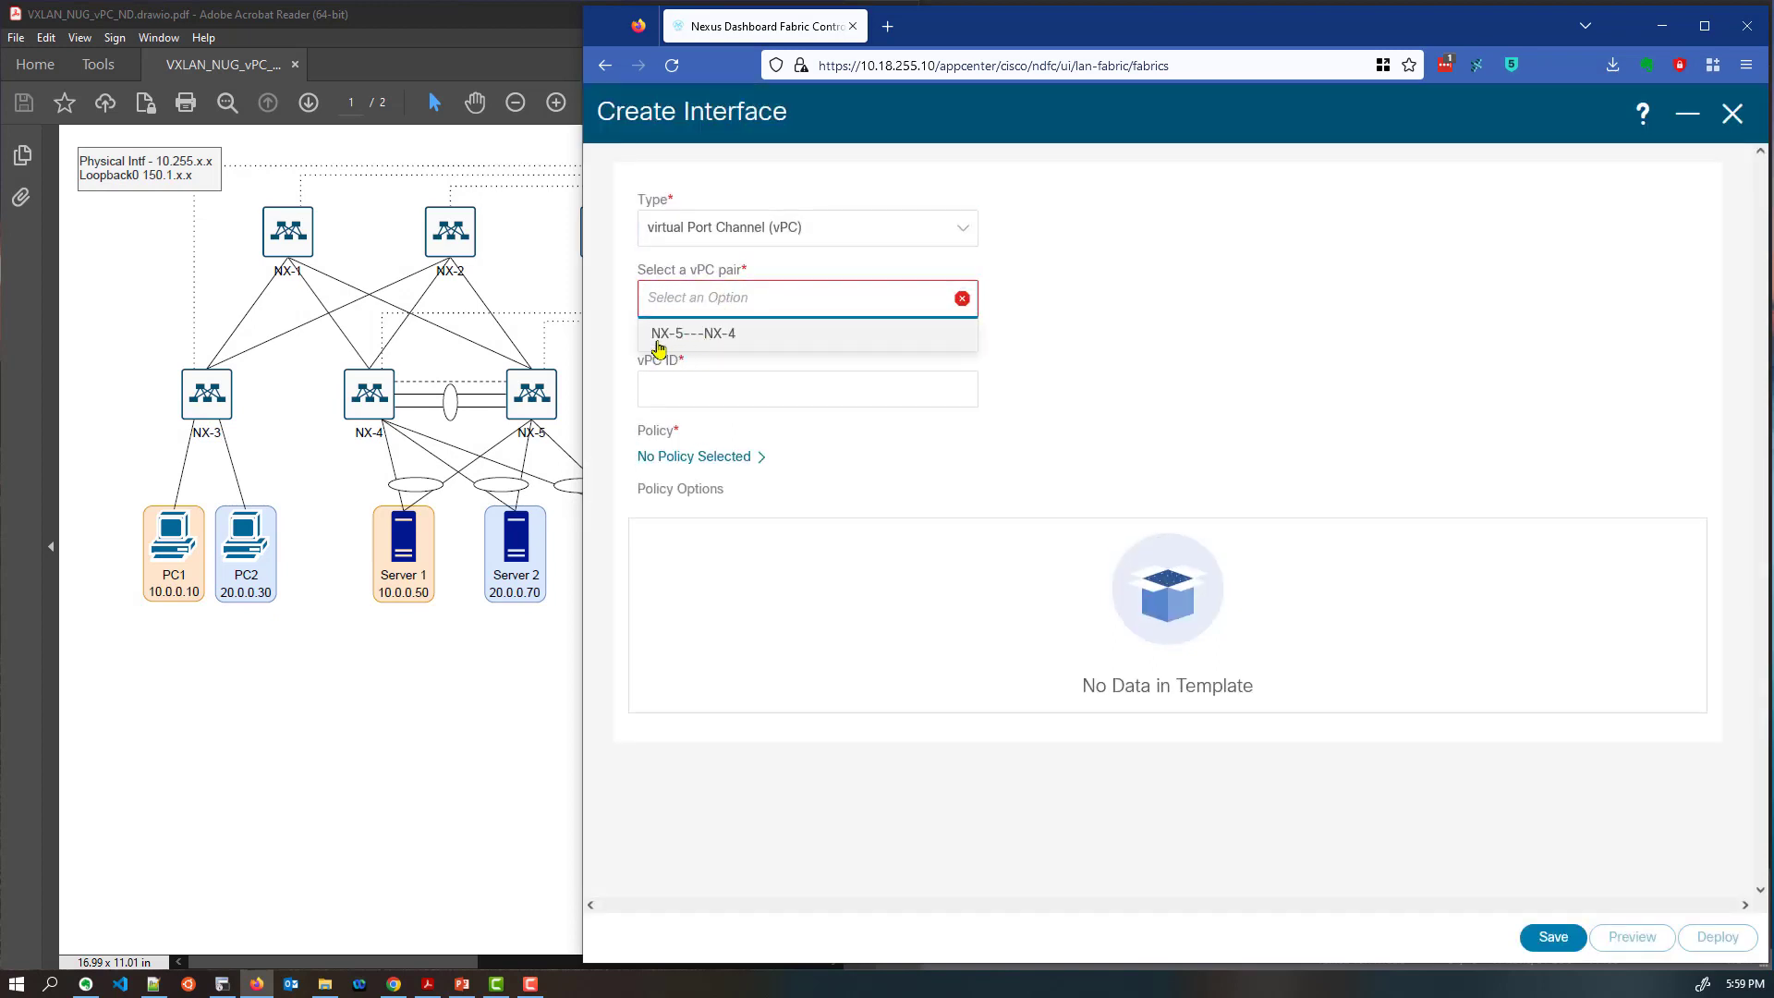
pyautogui.click(701, 338)
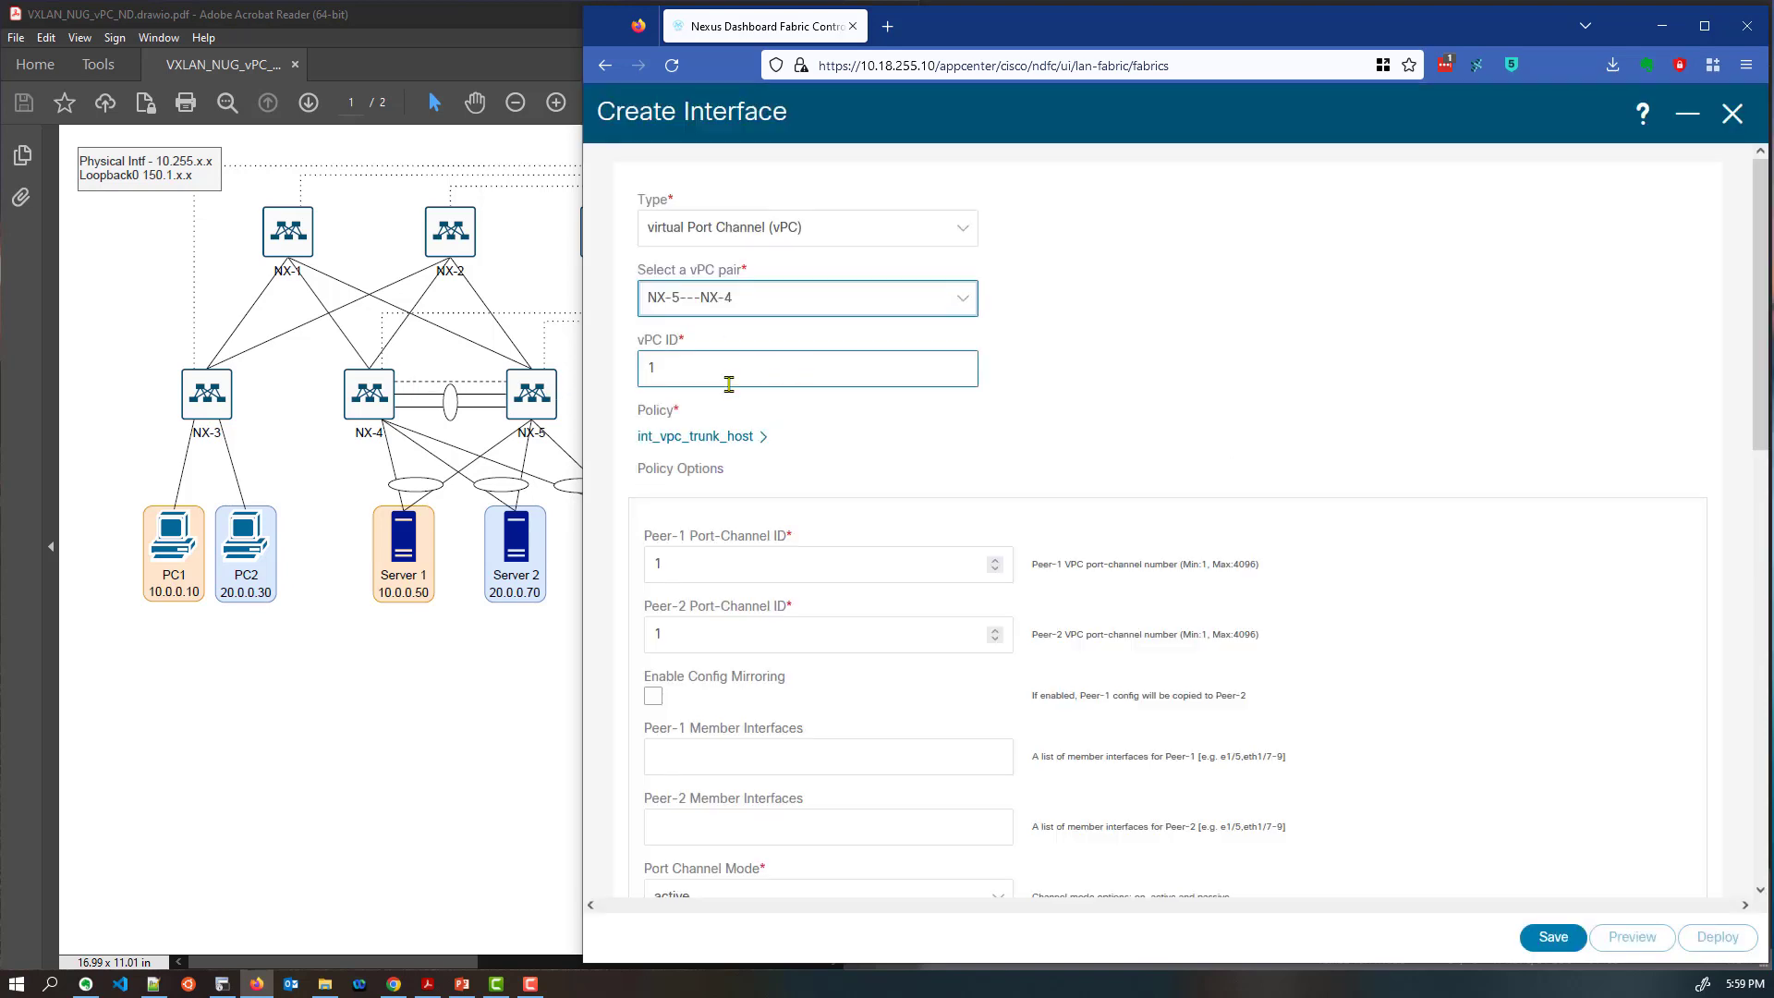
# Change the new vPC interface's policy to int_vpc_access_host
pyautogui.scroll(-1, 928, 332)
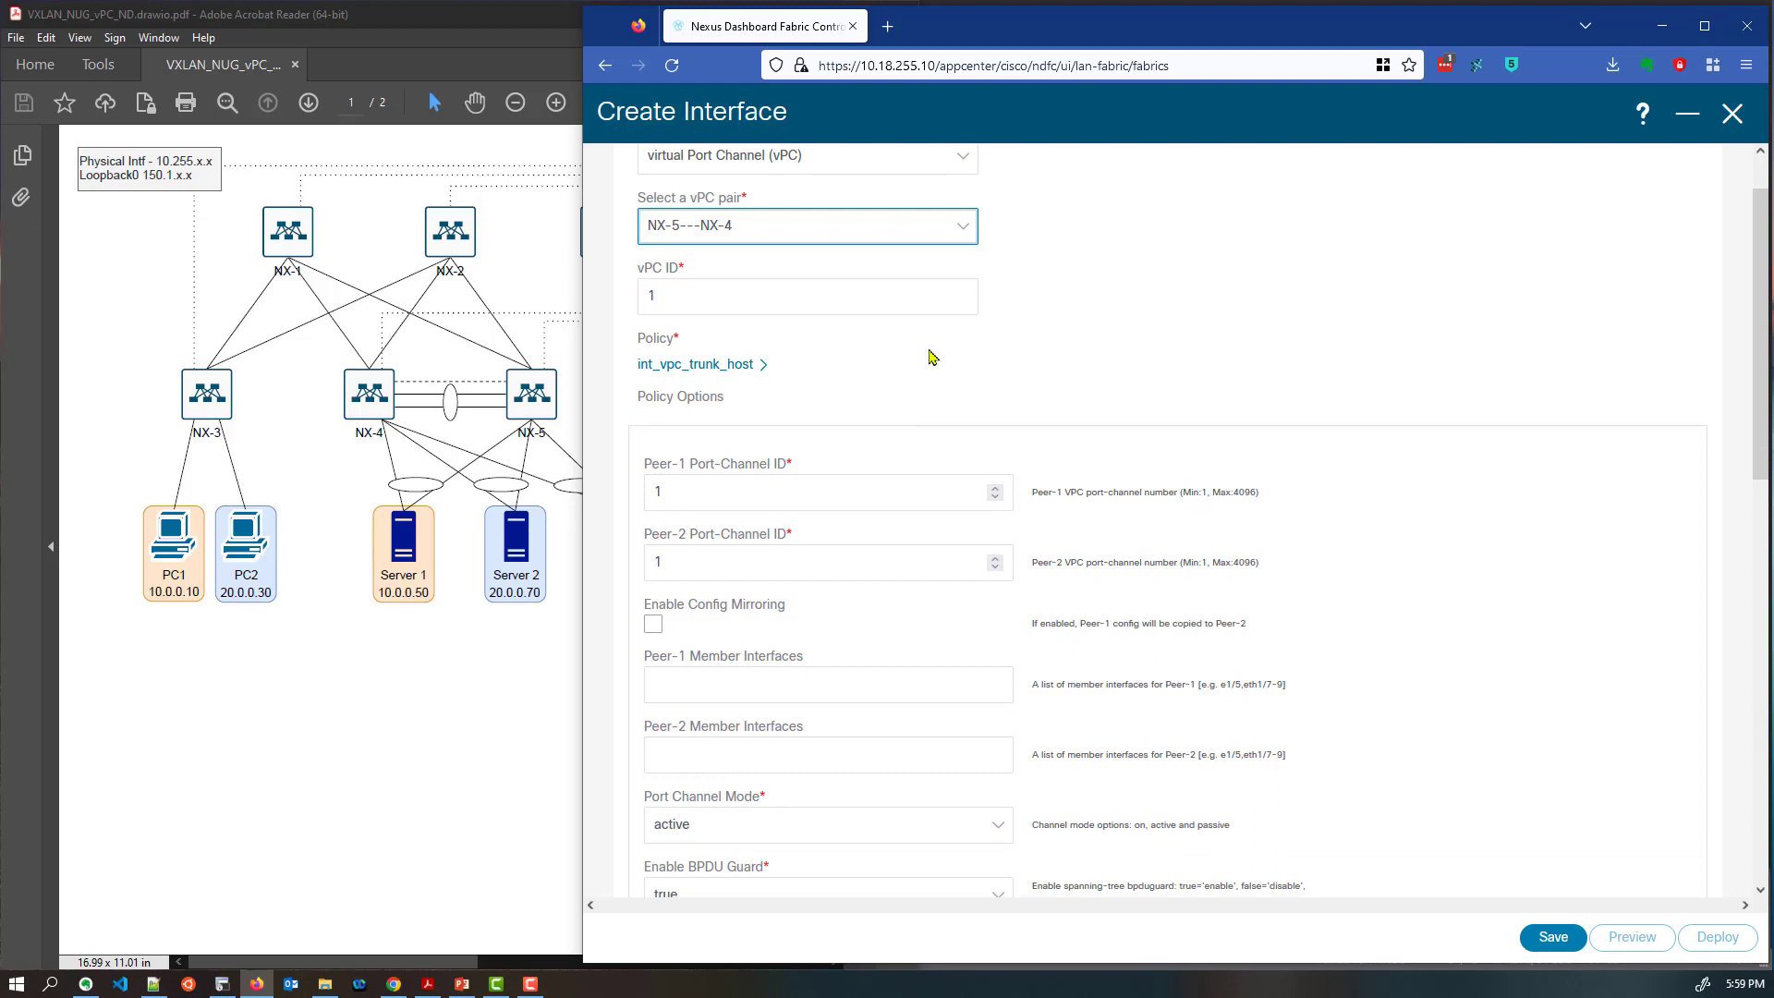
pyautogui.scroll(-1, 859, 289)
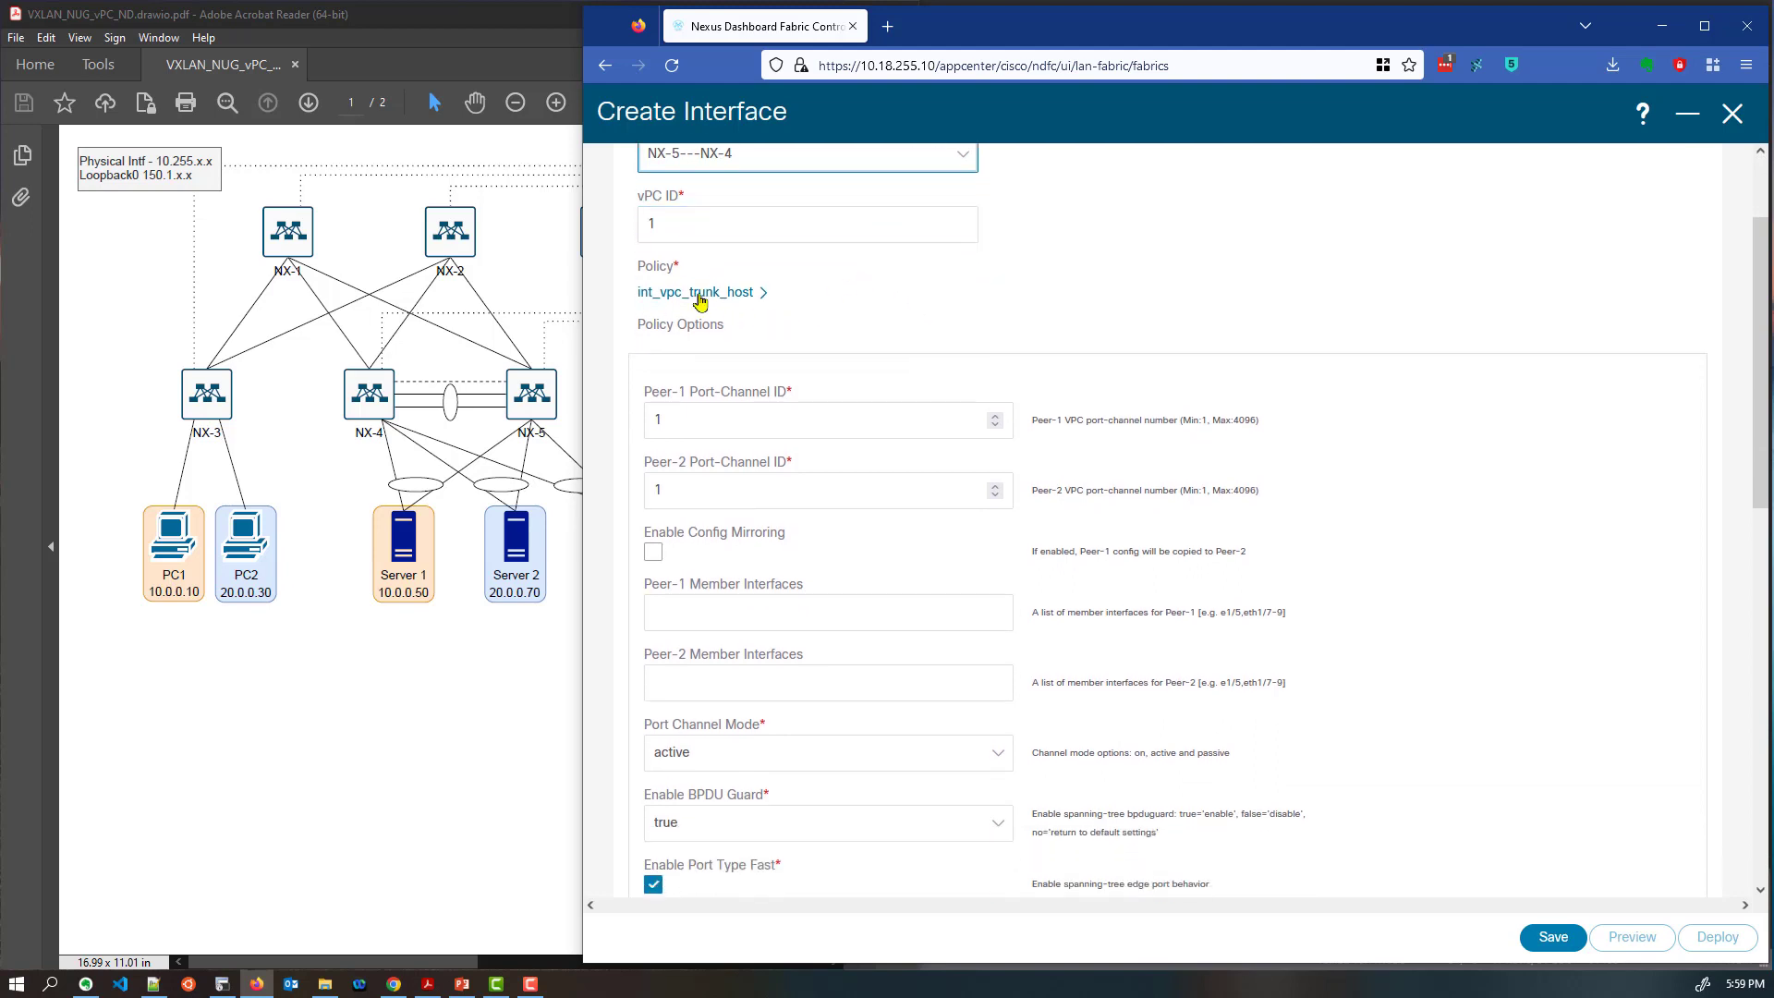
pyautogui.click(698, 296)
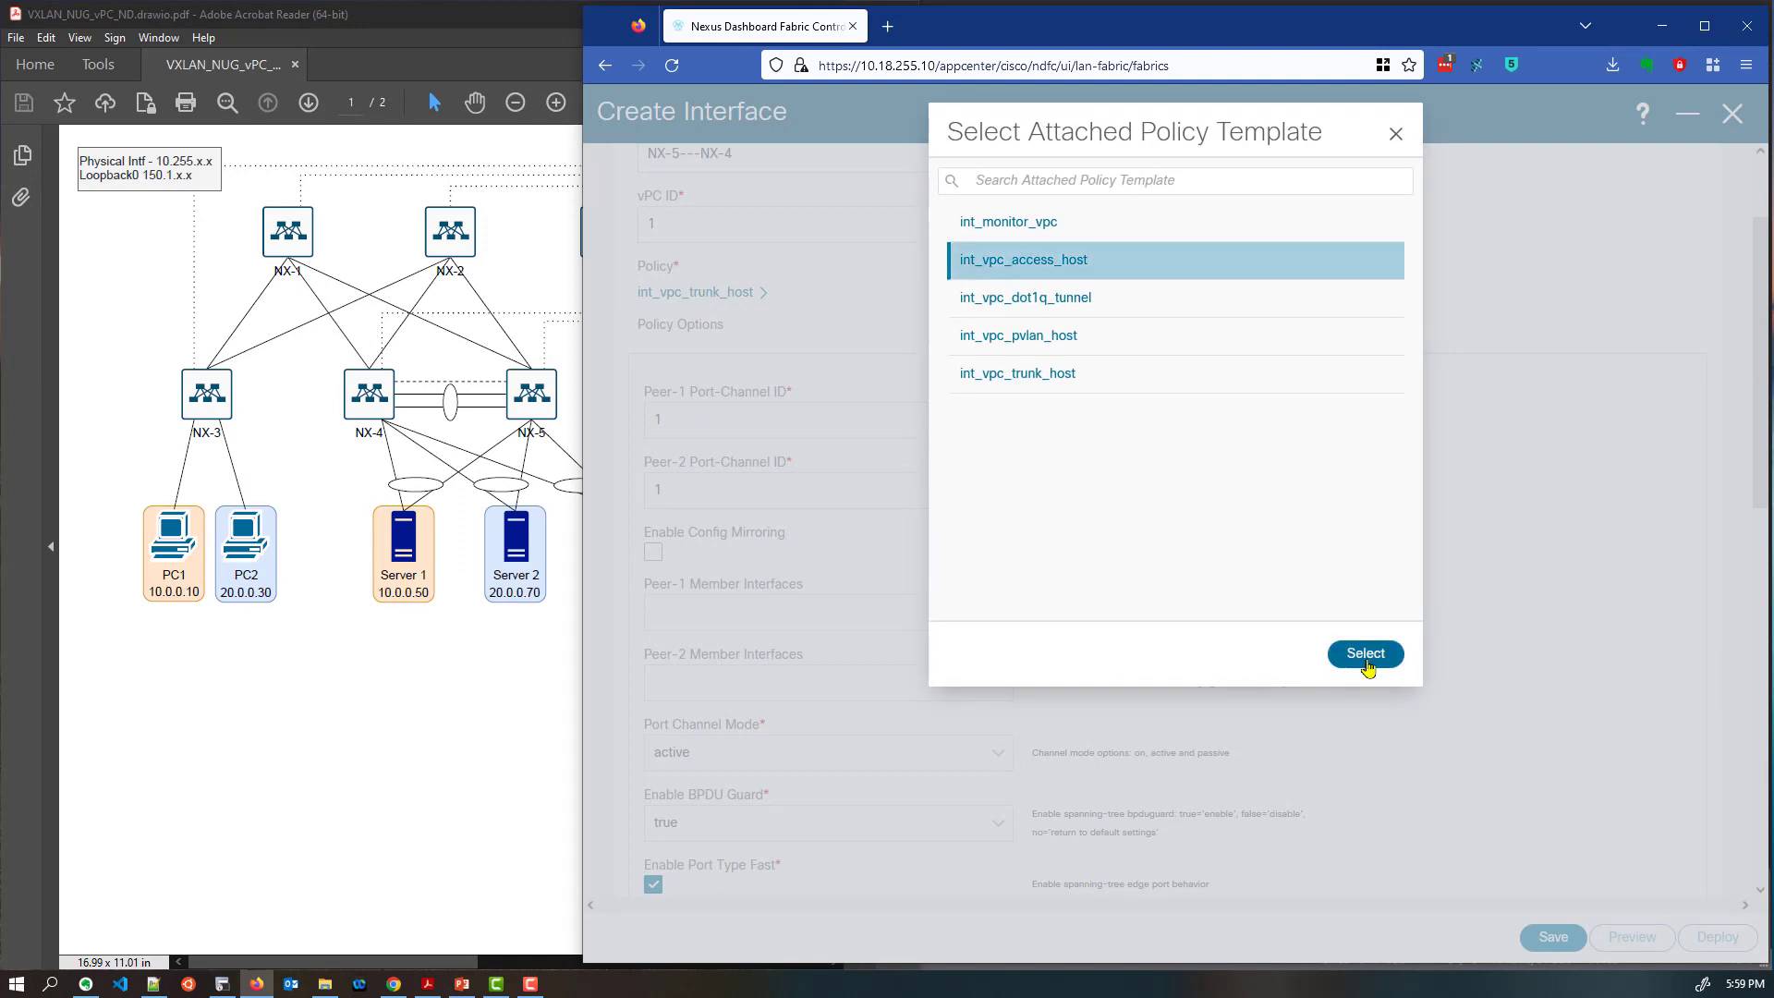
pyautogui.click(1366, 656)
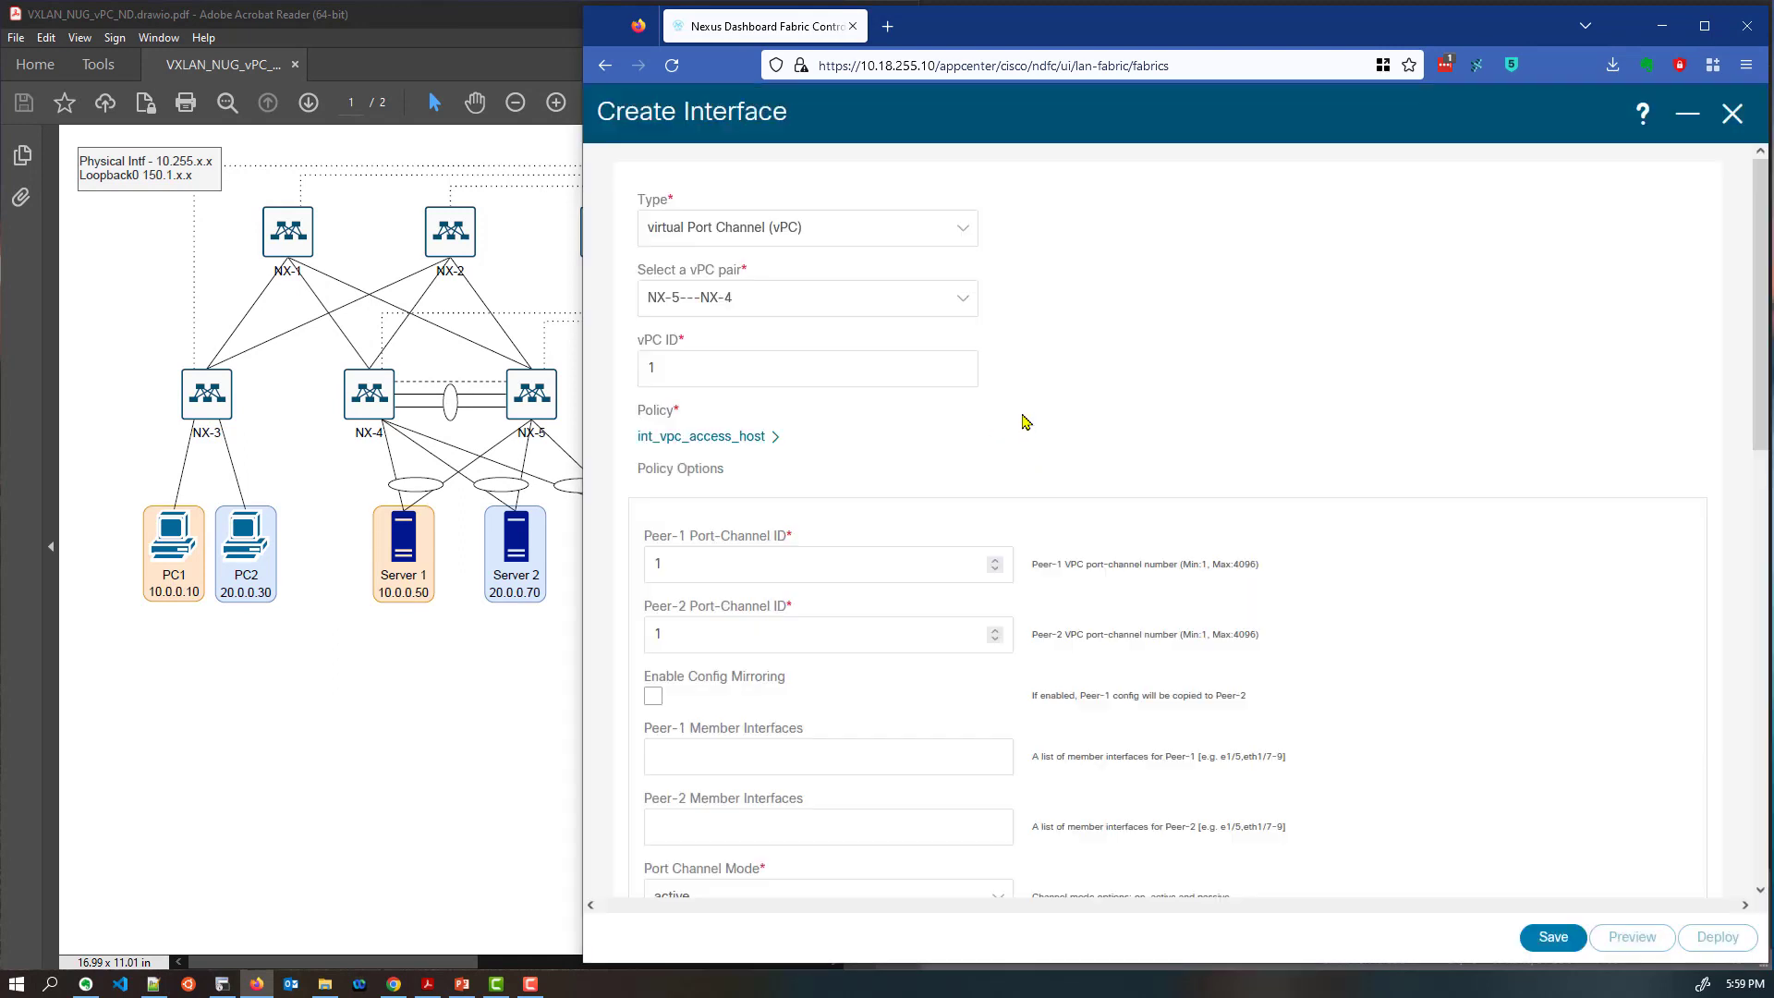
# Enable config mirroring for the vPC and set the Peer-1 member interface to e1/3
pyautogui.scroll(-3, 1024, 422)
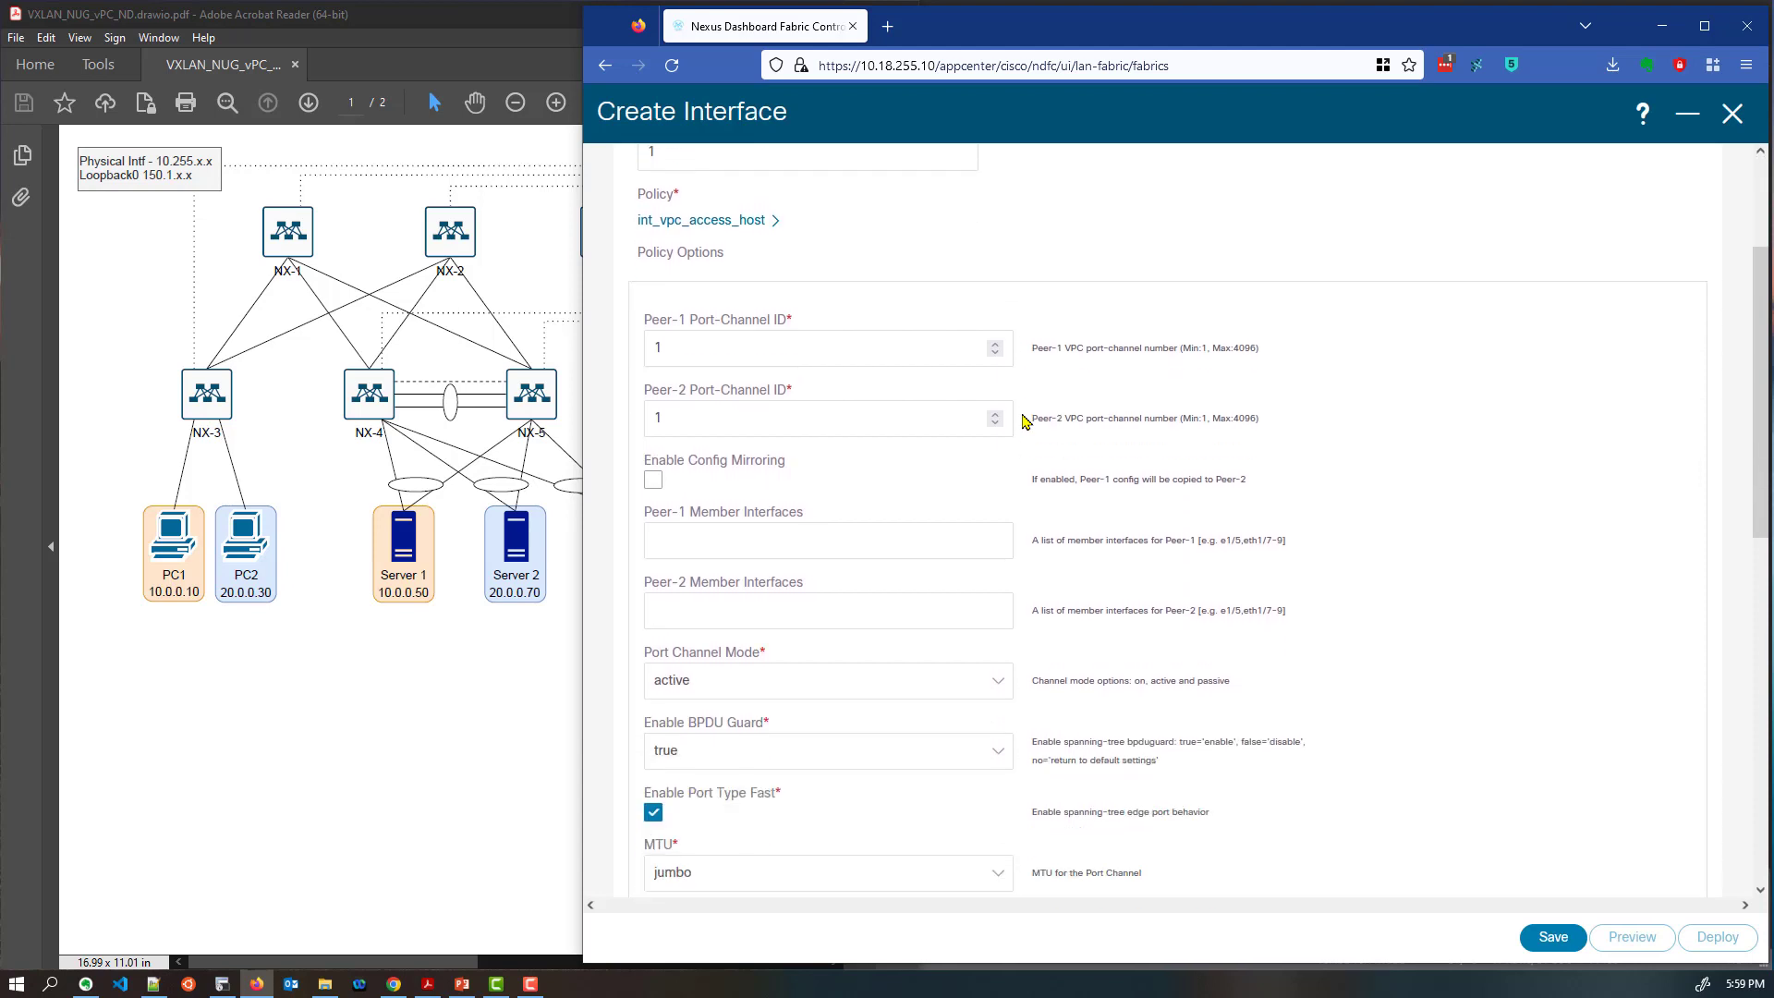
pyautogui.scroll(-1, 1024, 422)
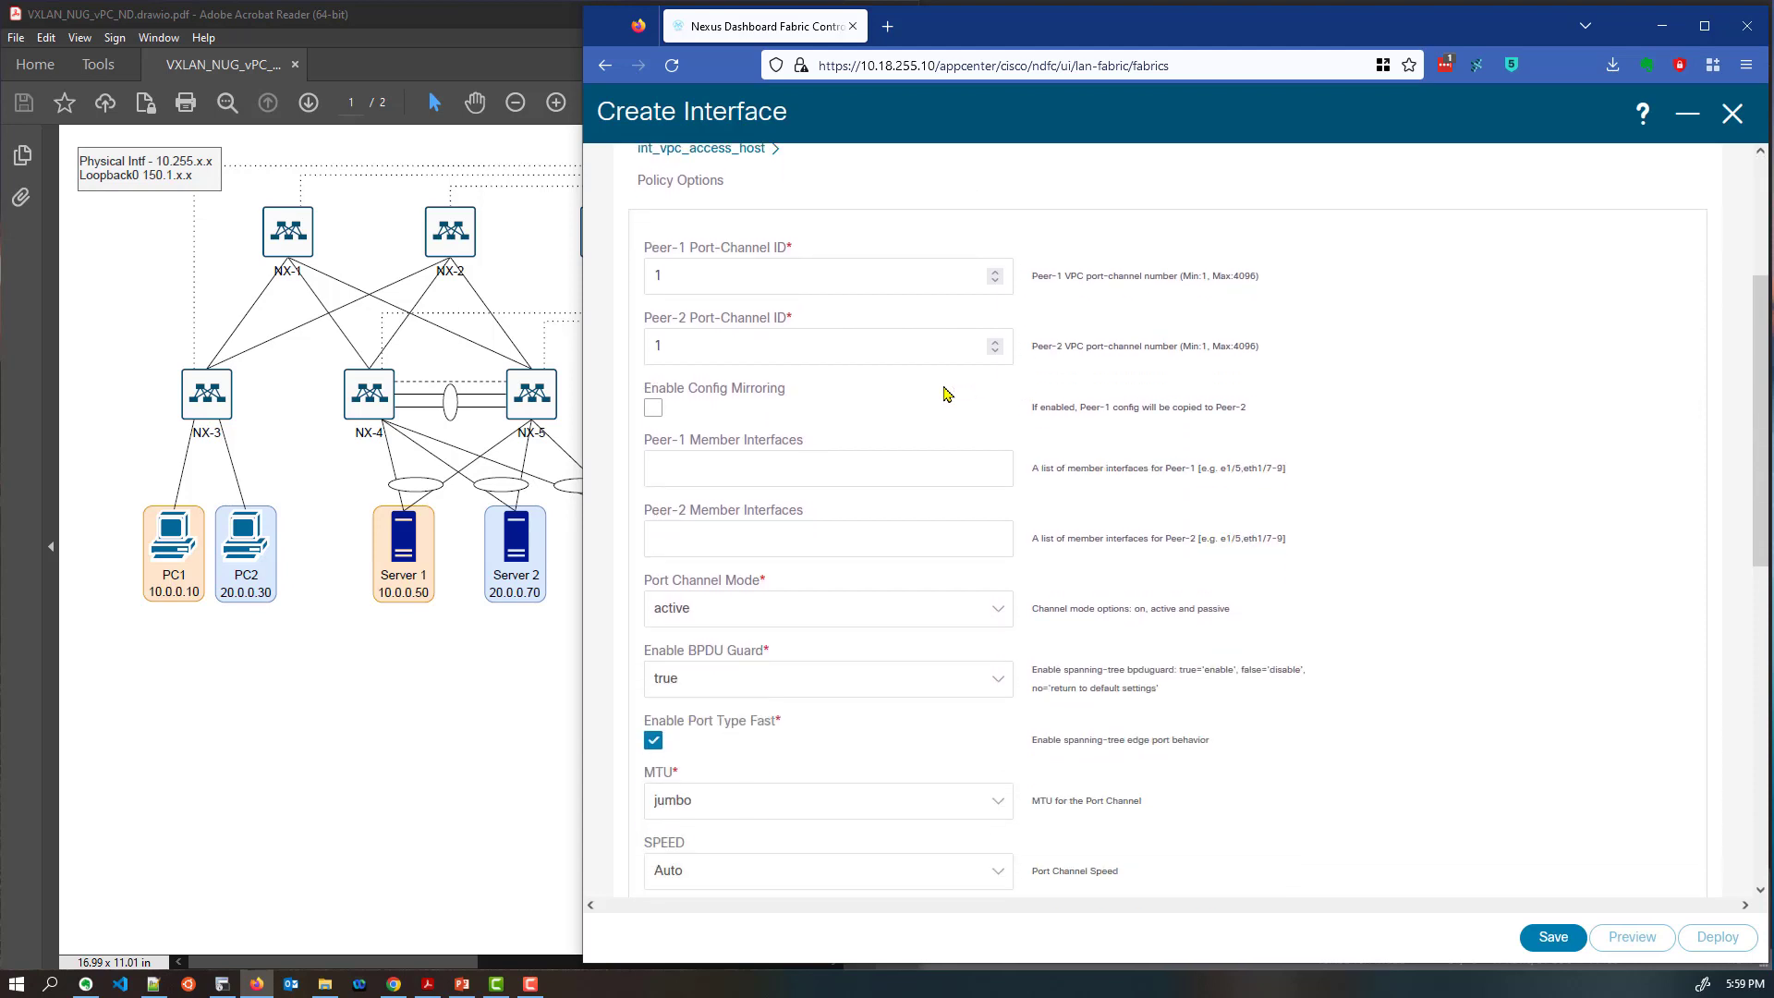
pyautogui.click(654, 407)
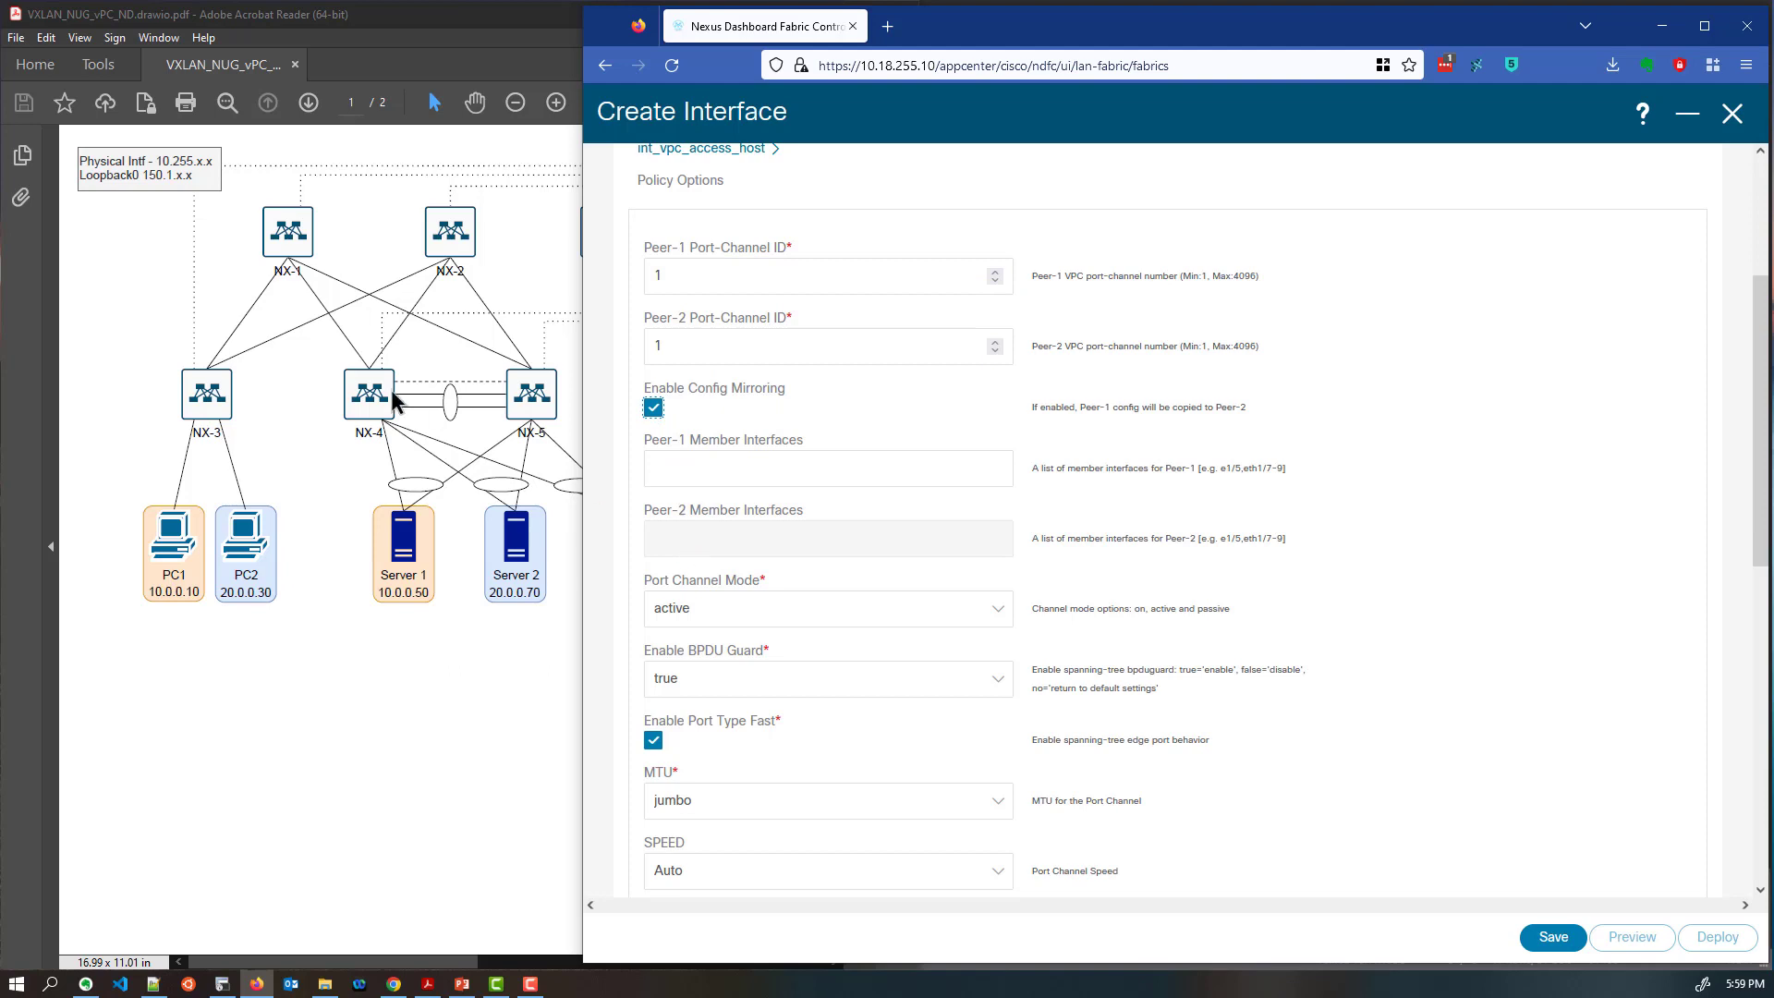
pyautogui.click(714, 476)
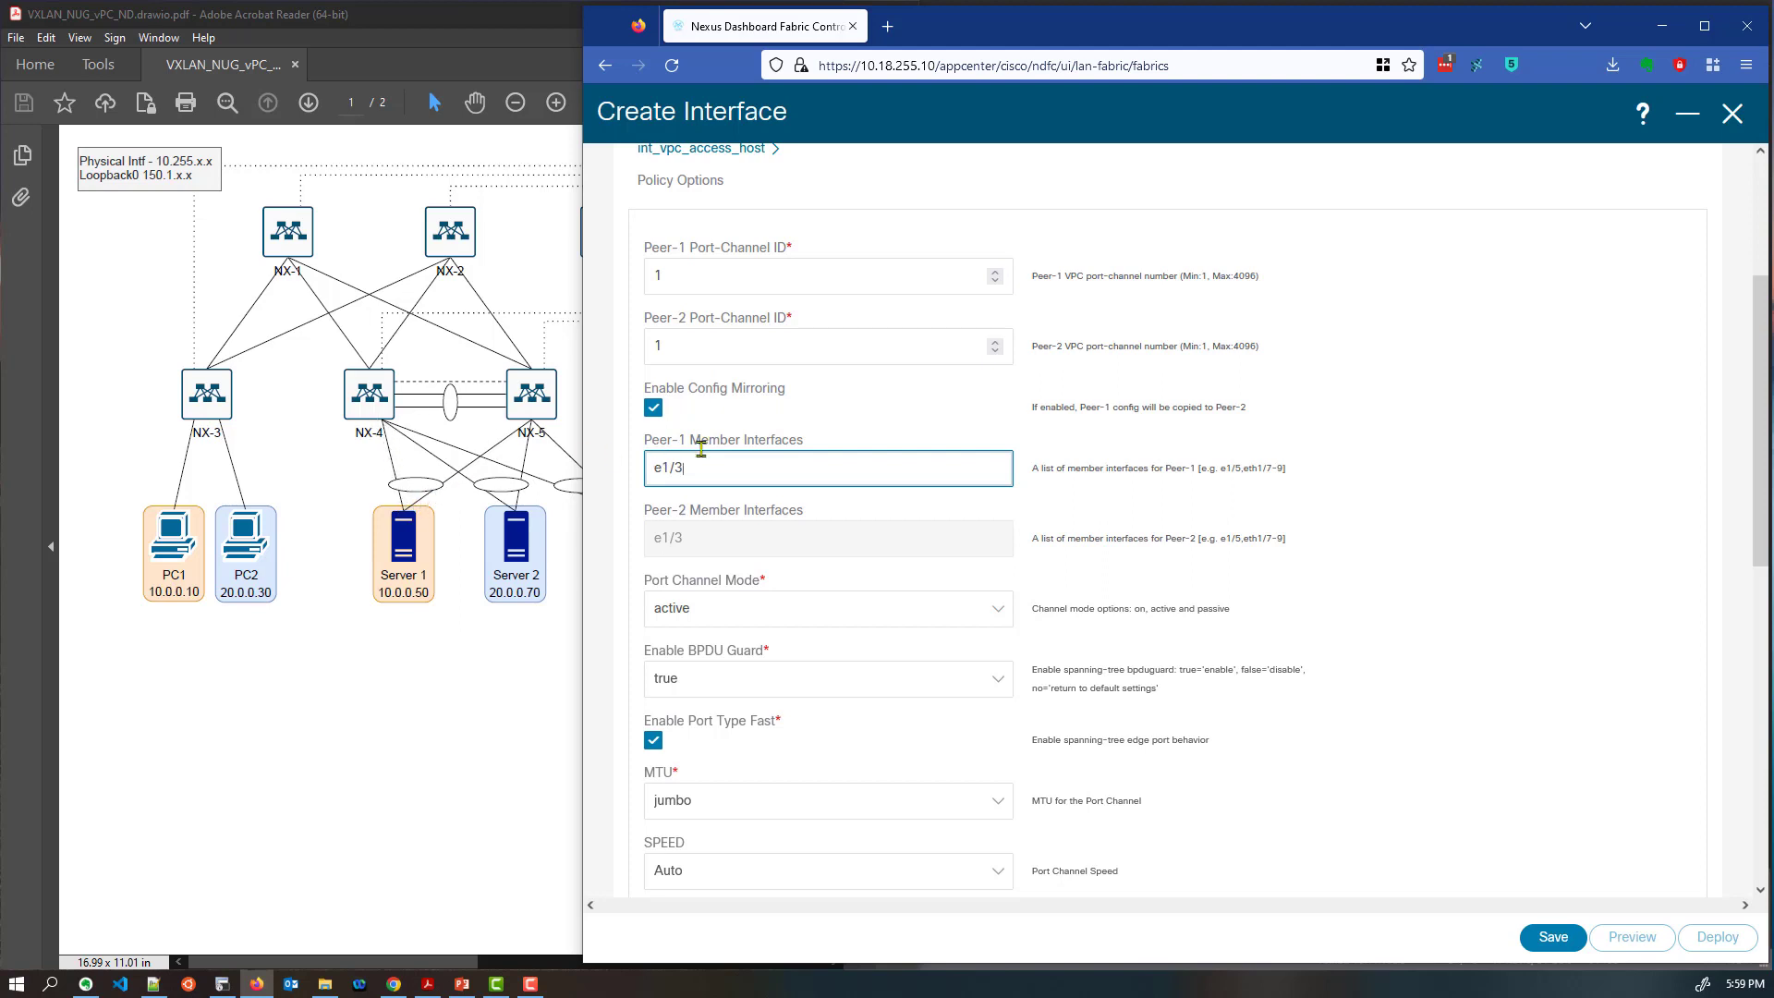
# Set the Peer-1 access VLAN of the vPC to 10
pyautogui.scroll(-1, 749, 490)
pyautogui.moveTo(660, 508); pyautogui.dragTo(691, 545)
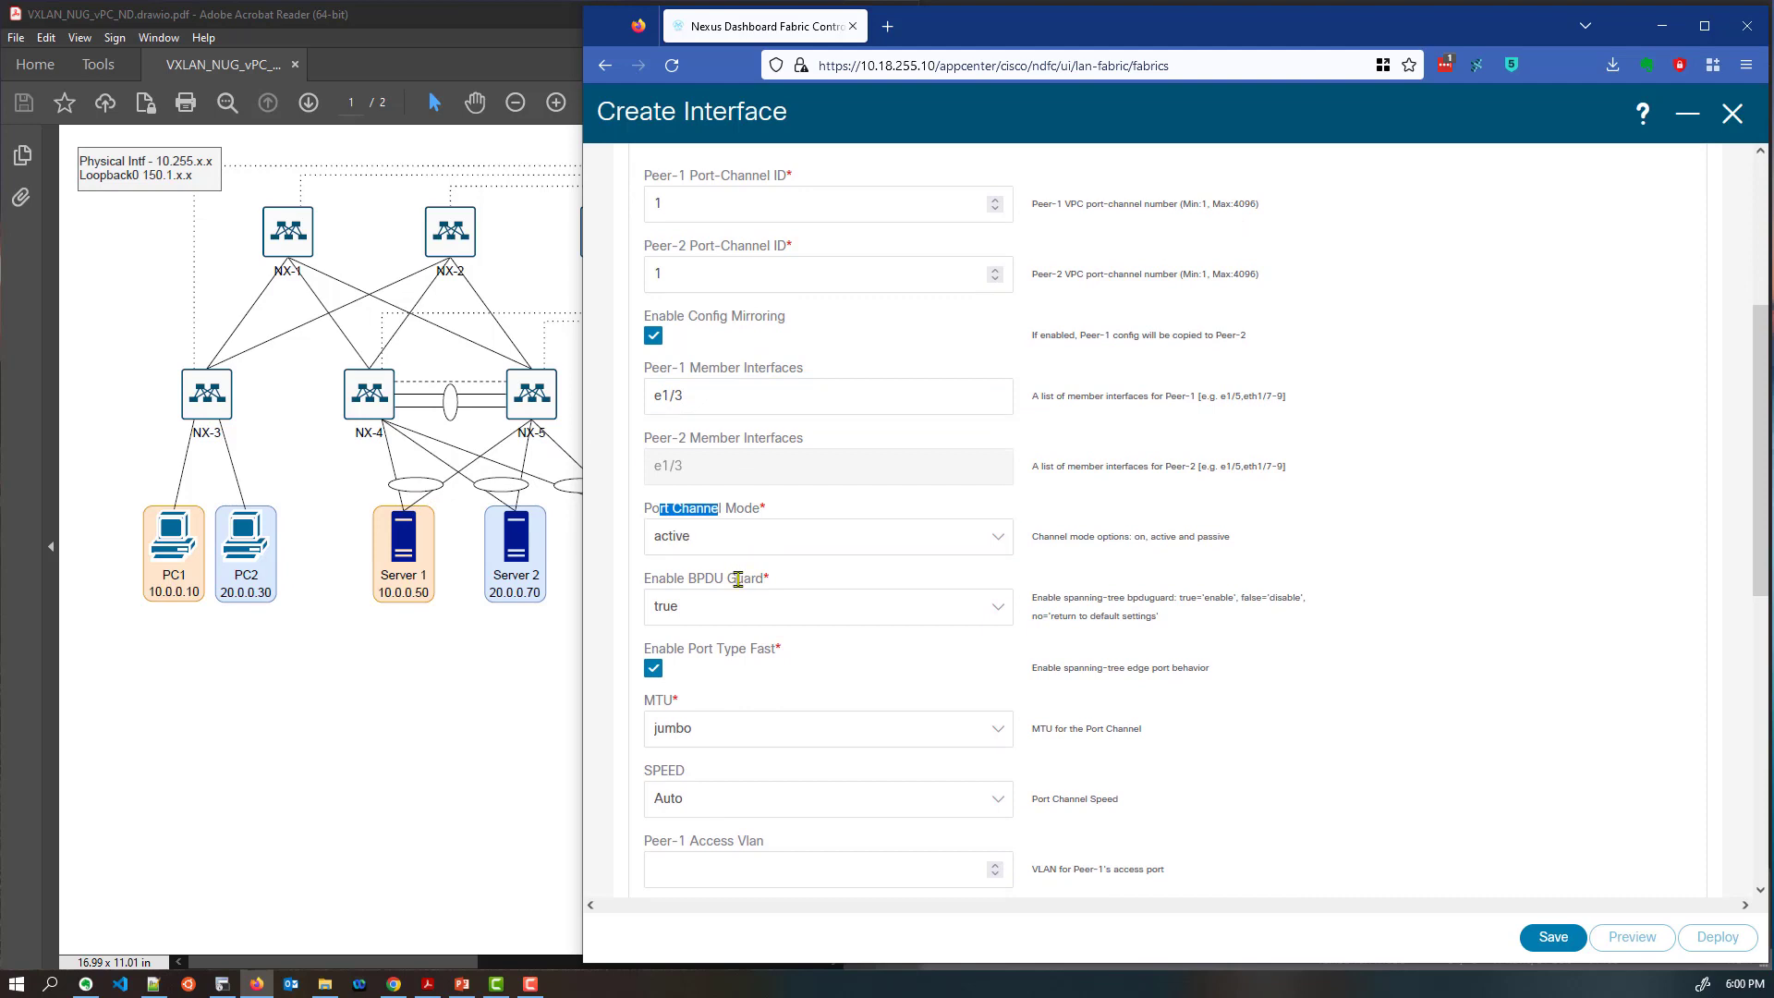
pyautogui.scroll(-2, 739, 628)
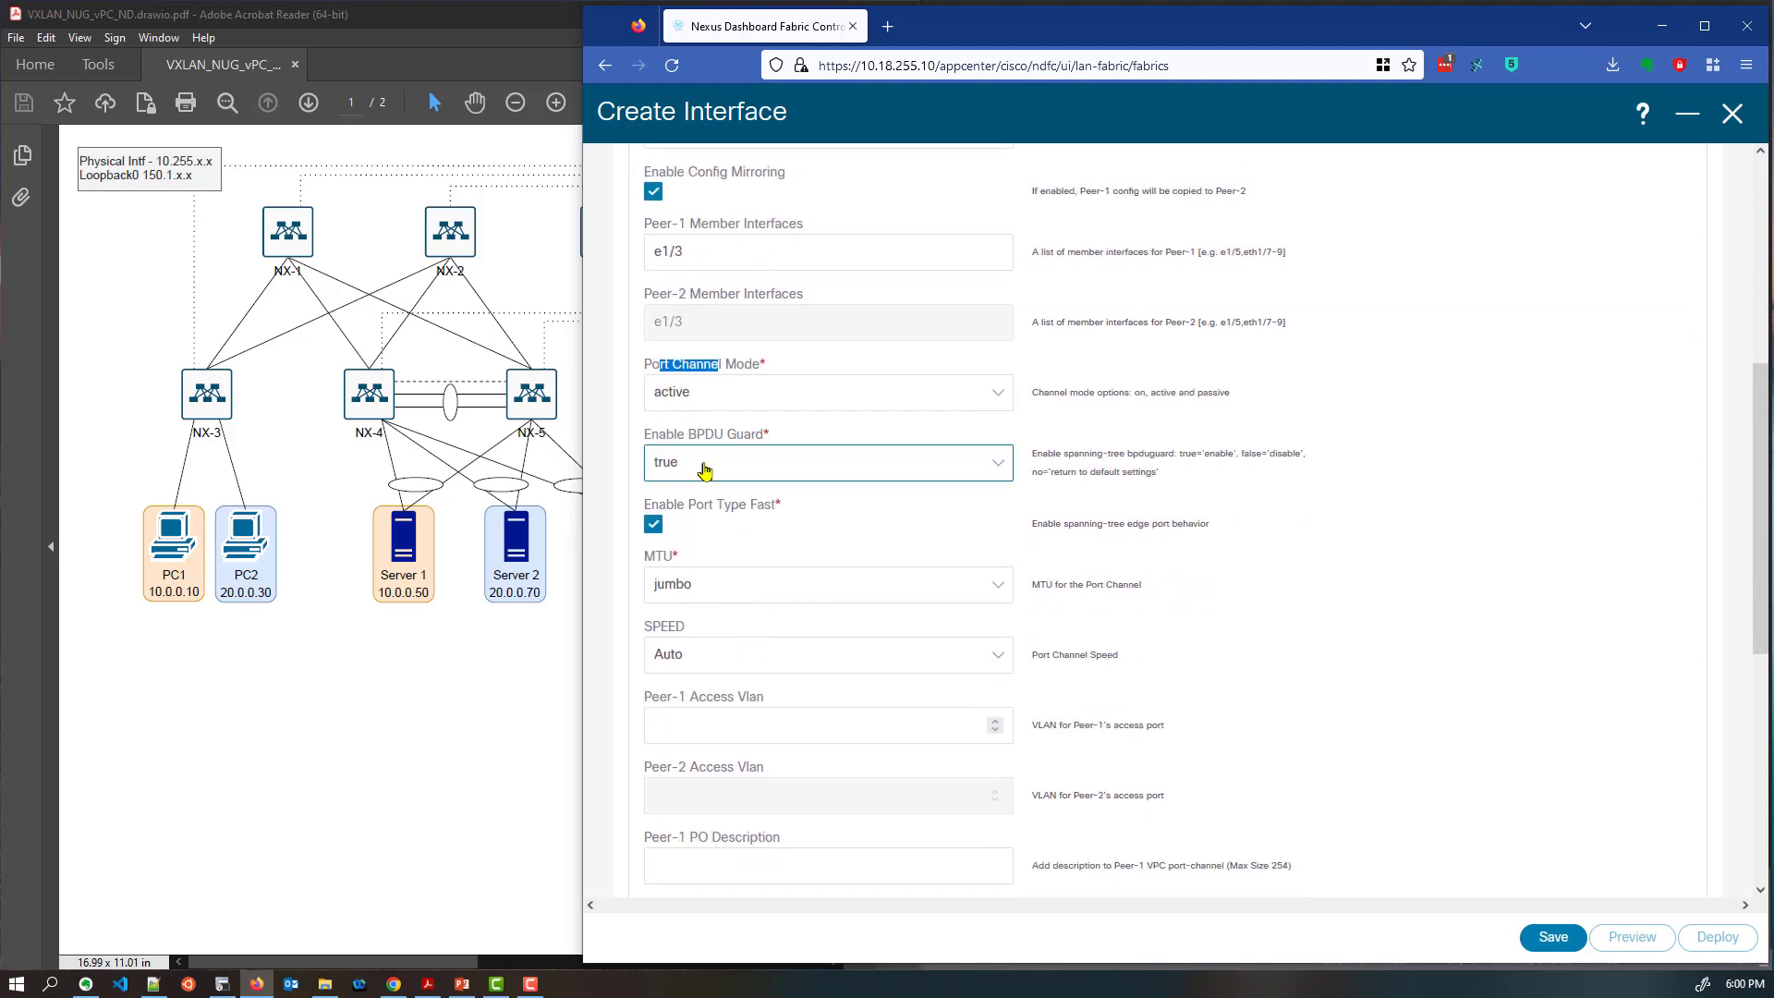
pyautogui.scroll(-3, 744, 545)
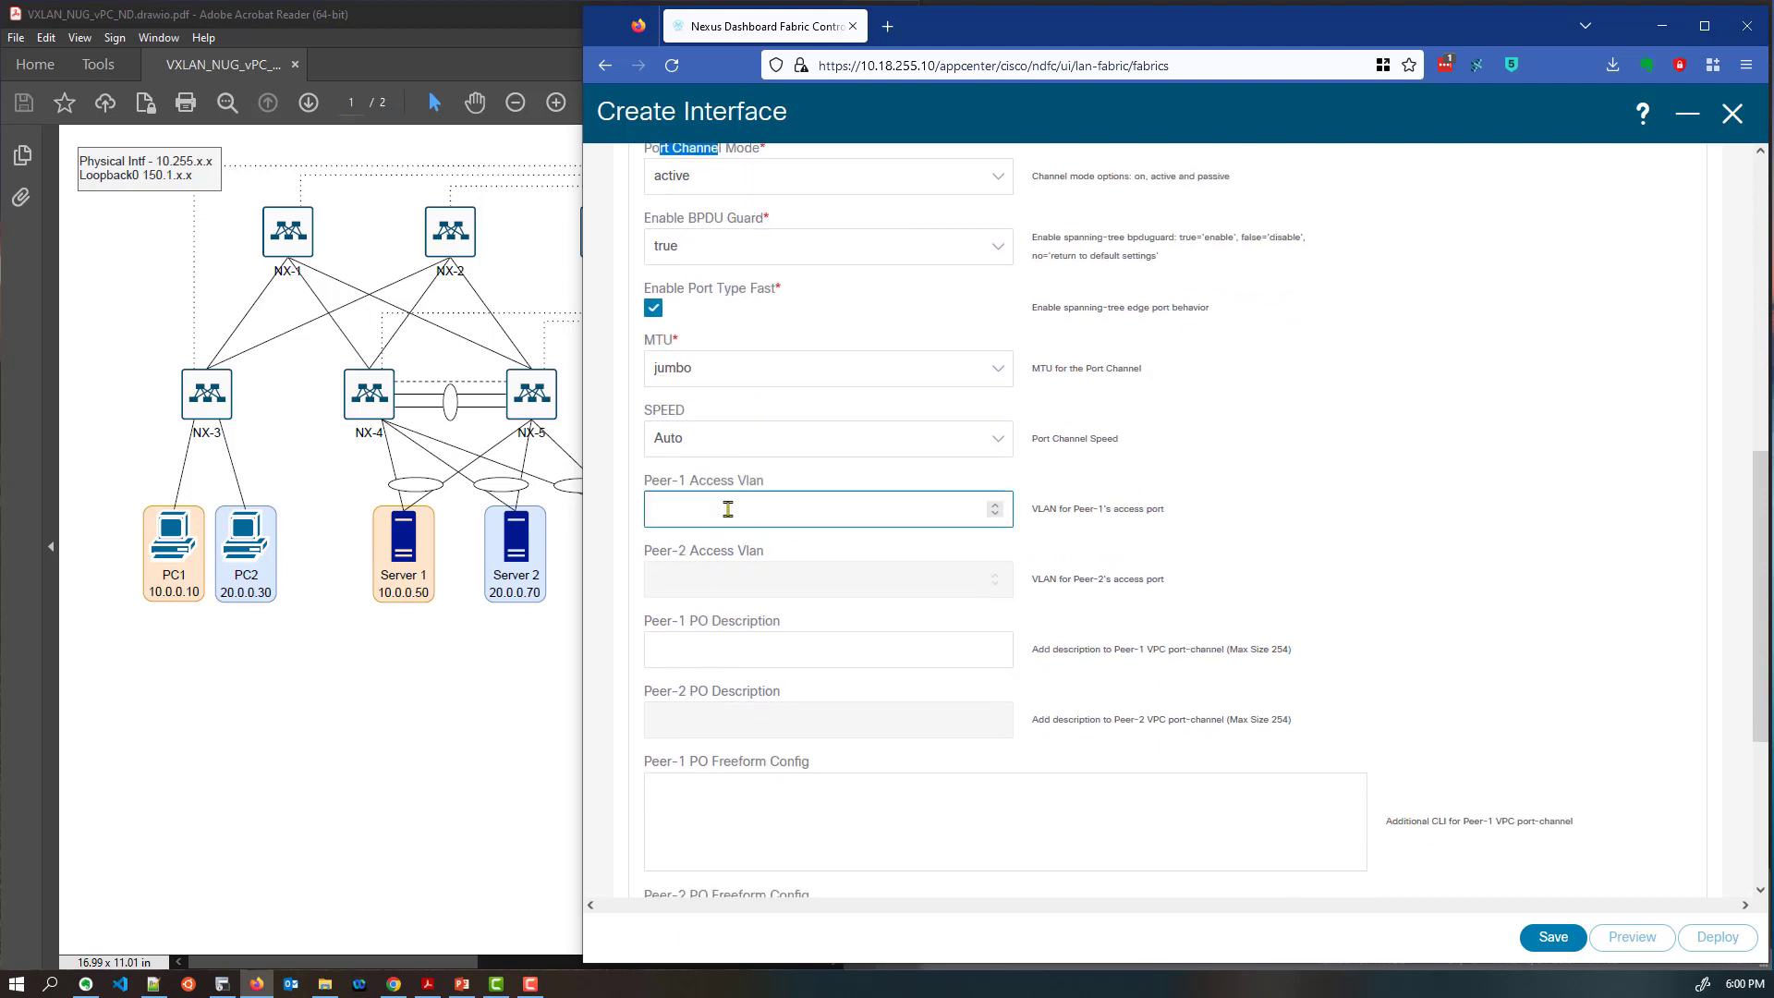
pyautogui.click(729, 509)
pyautogui.write('10')
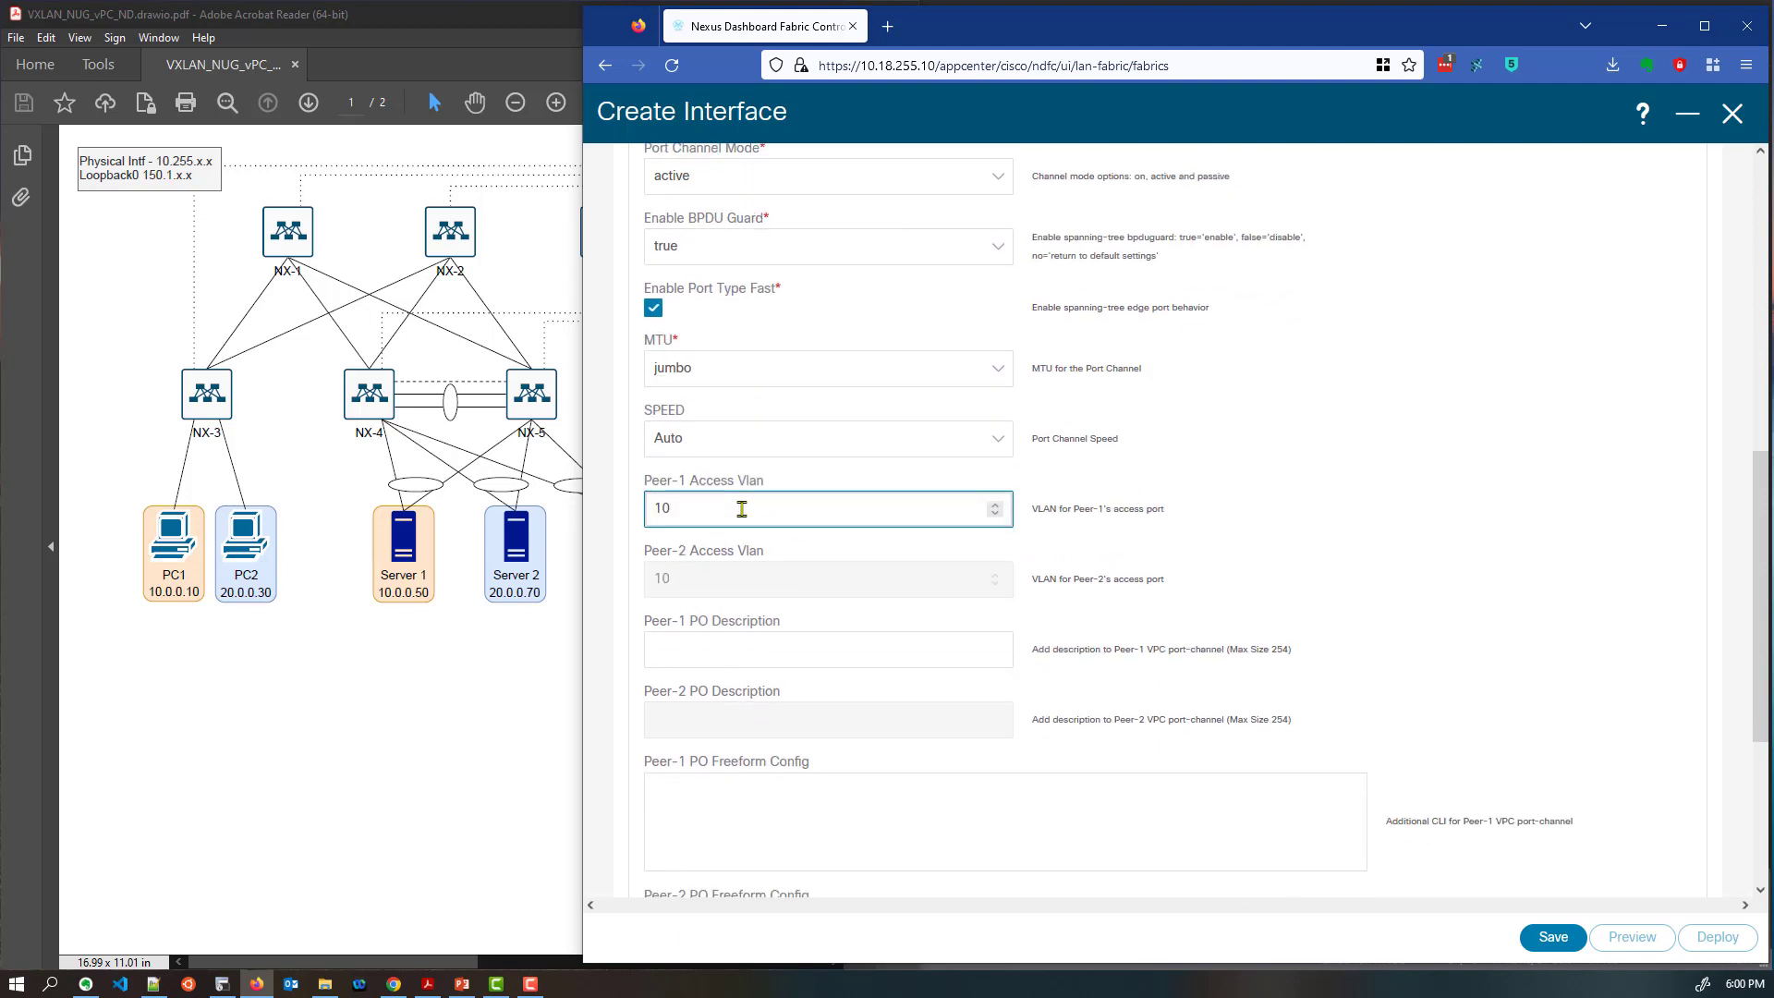
pyautogui.click(1148, 527)
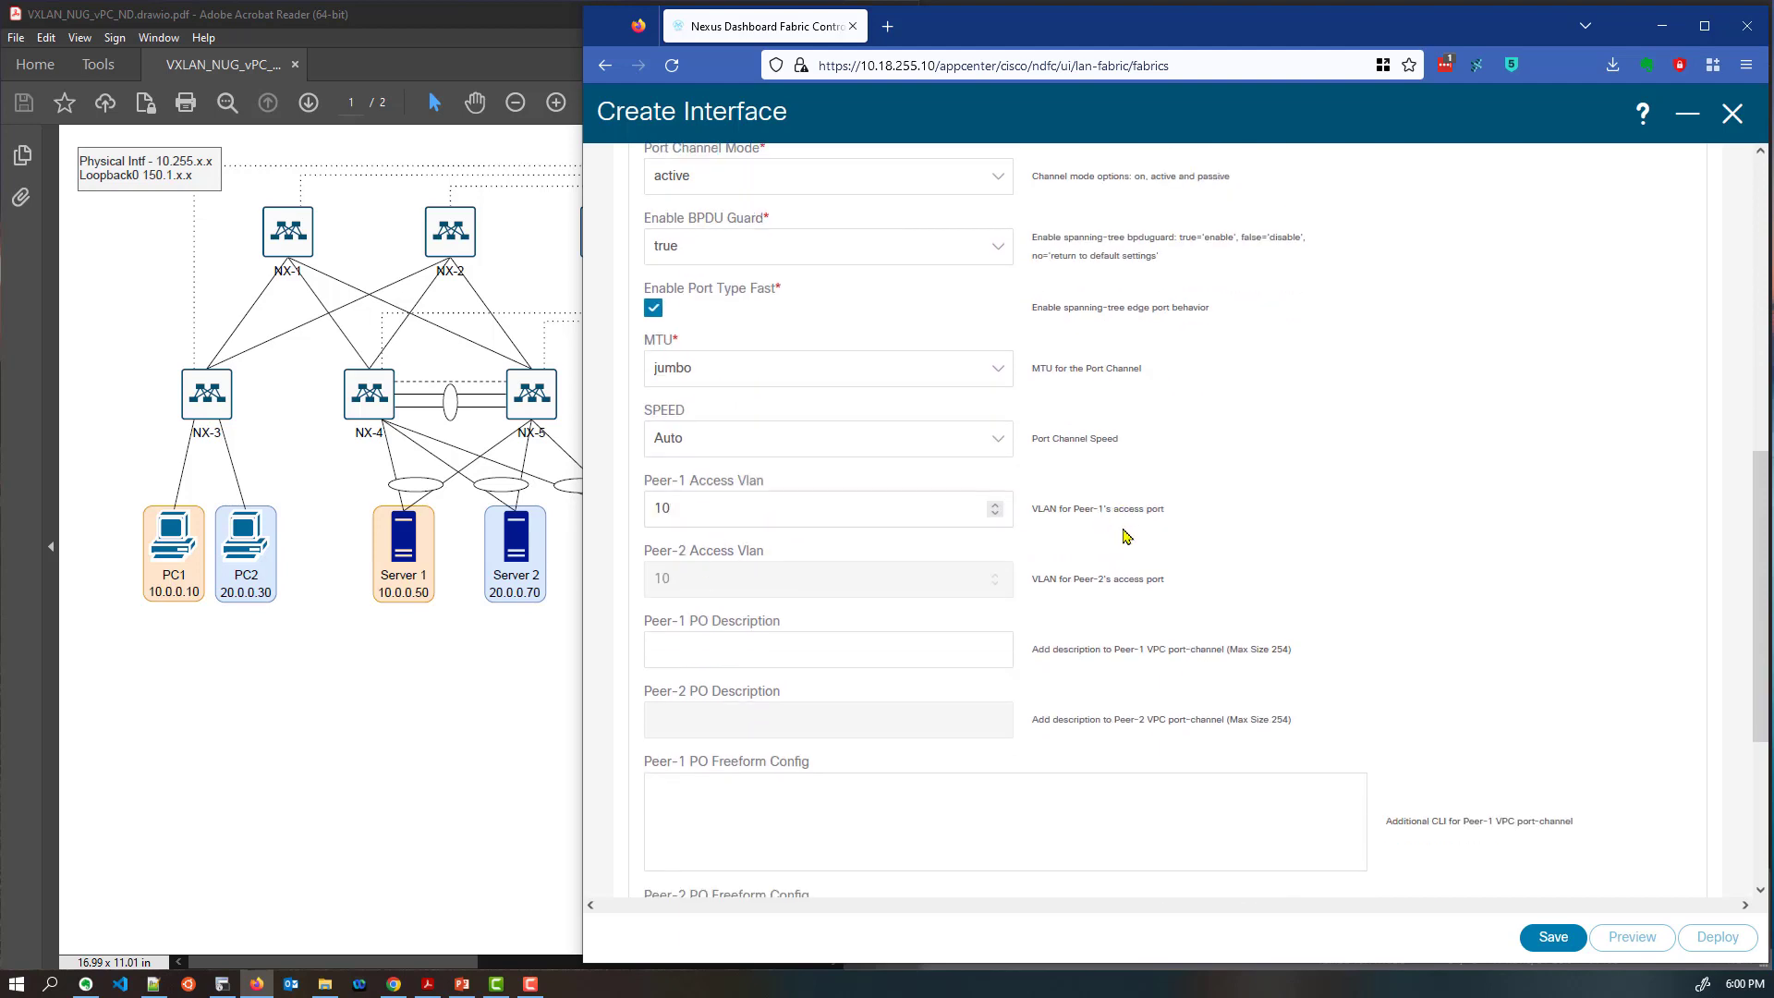
# Review the remaining vPC options, save the new interface, and close the interface form
pyautogui.scroll(-5, 1125, 537)
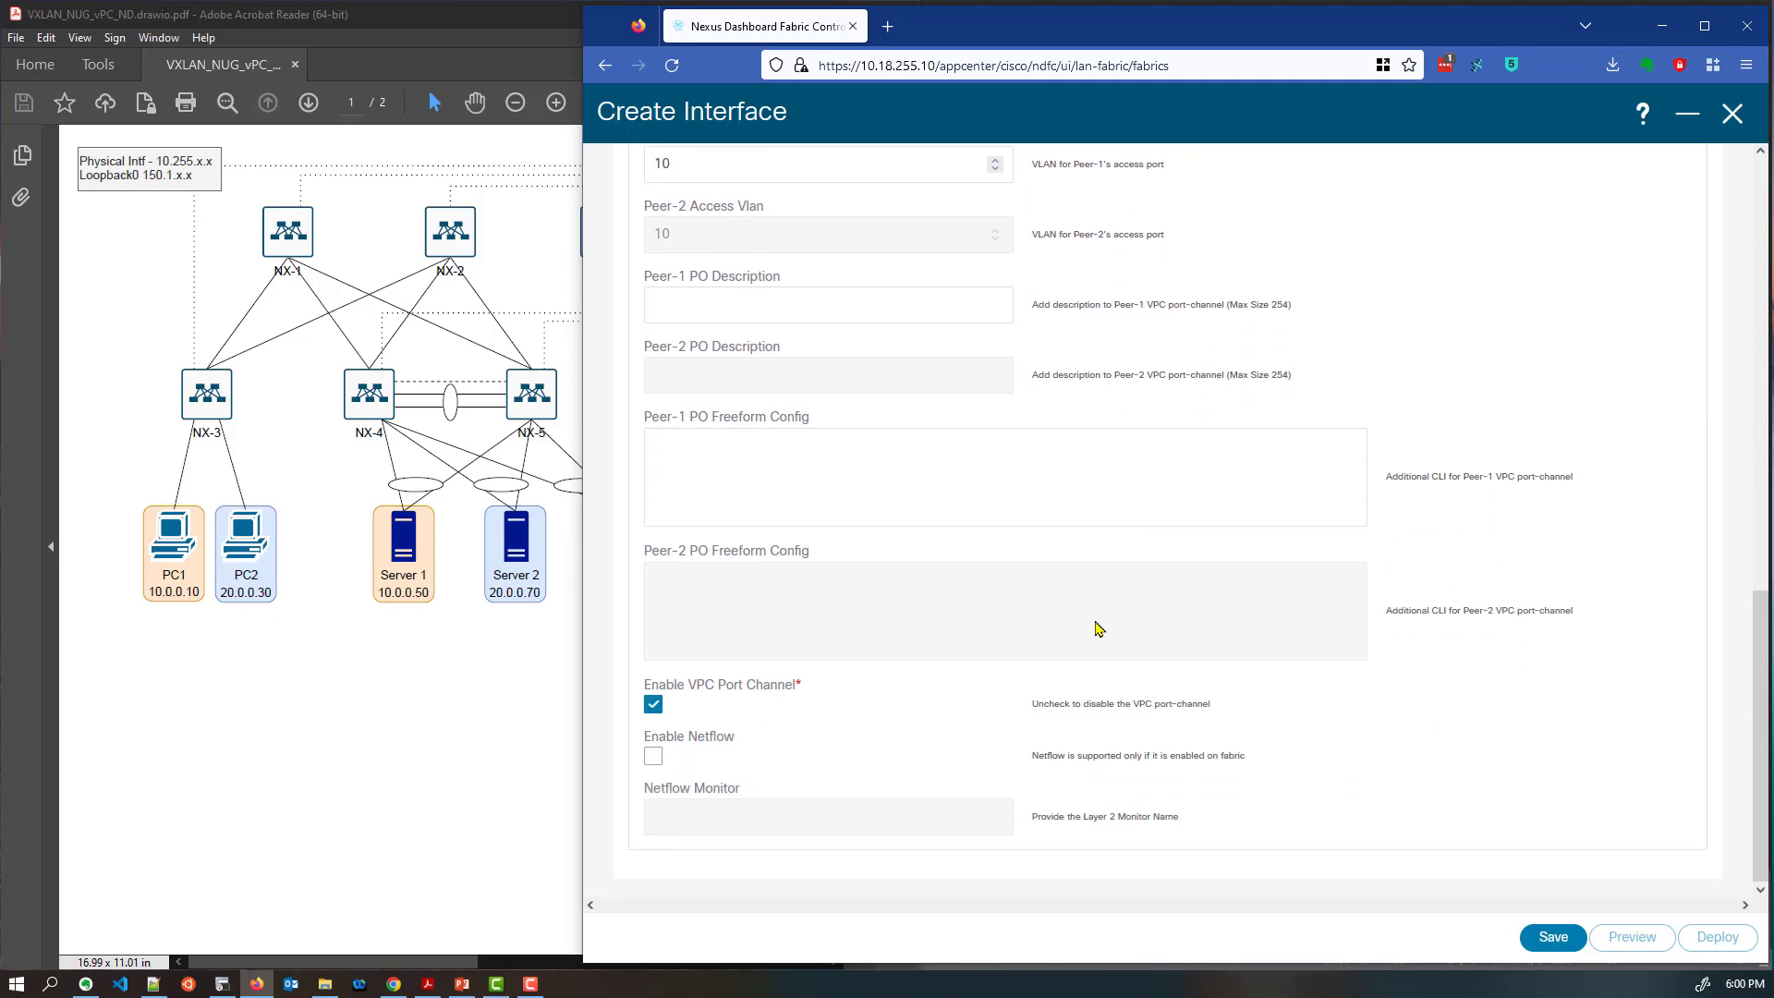
pyautogui.scroll(14, 1098, 628)
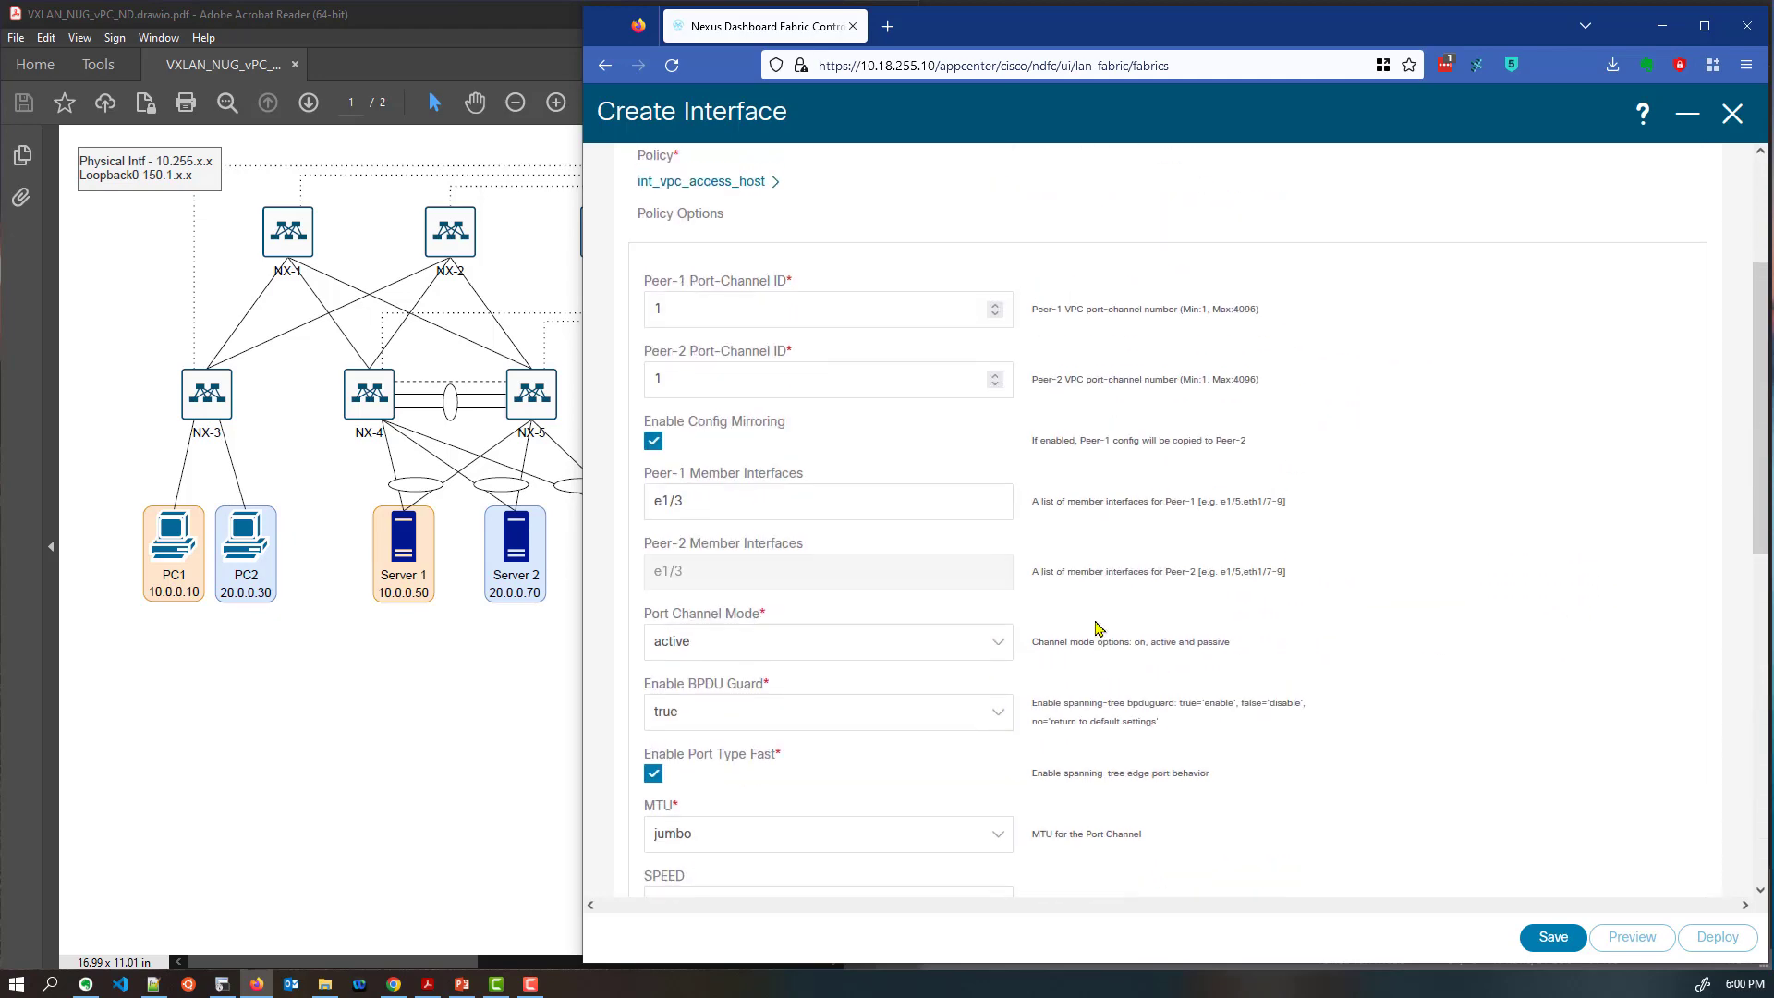
pyautogui.scroll(1, 1017, 592)
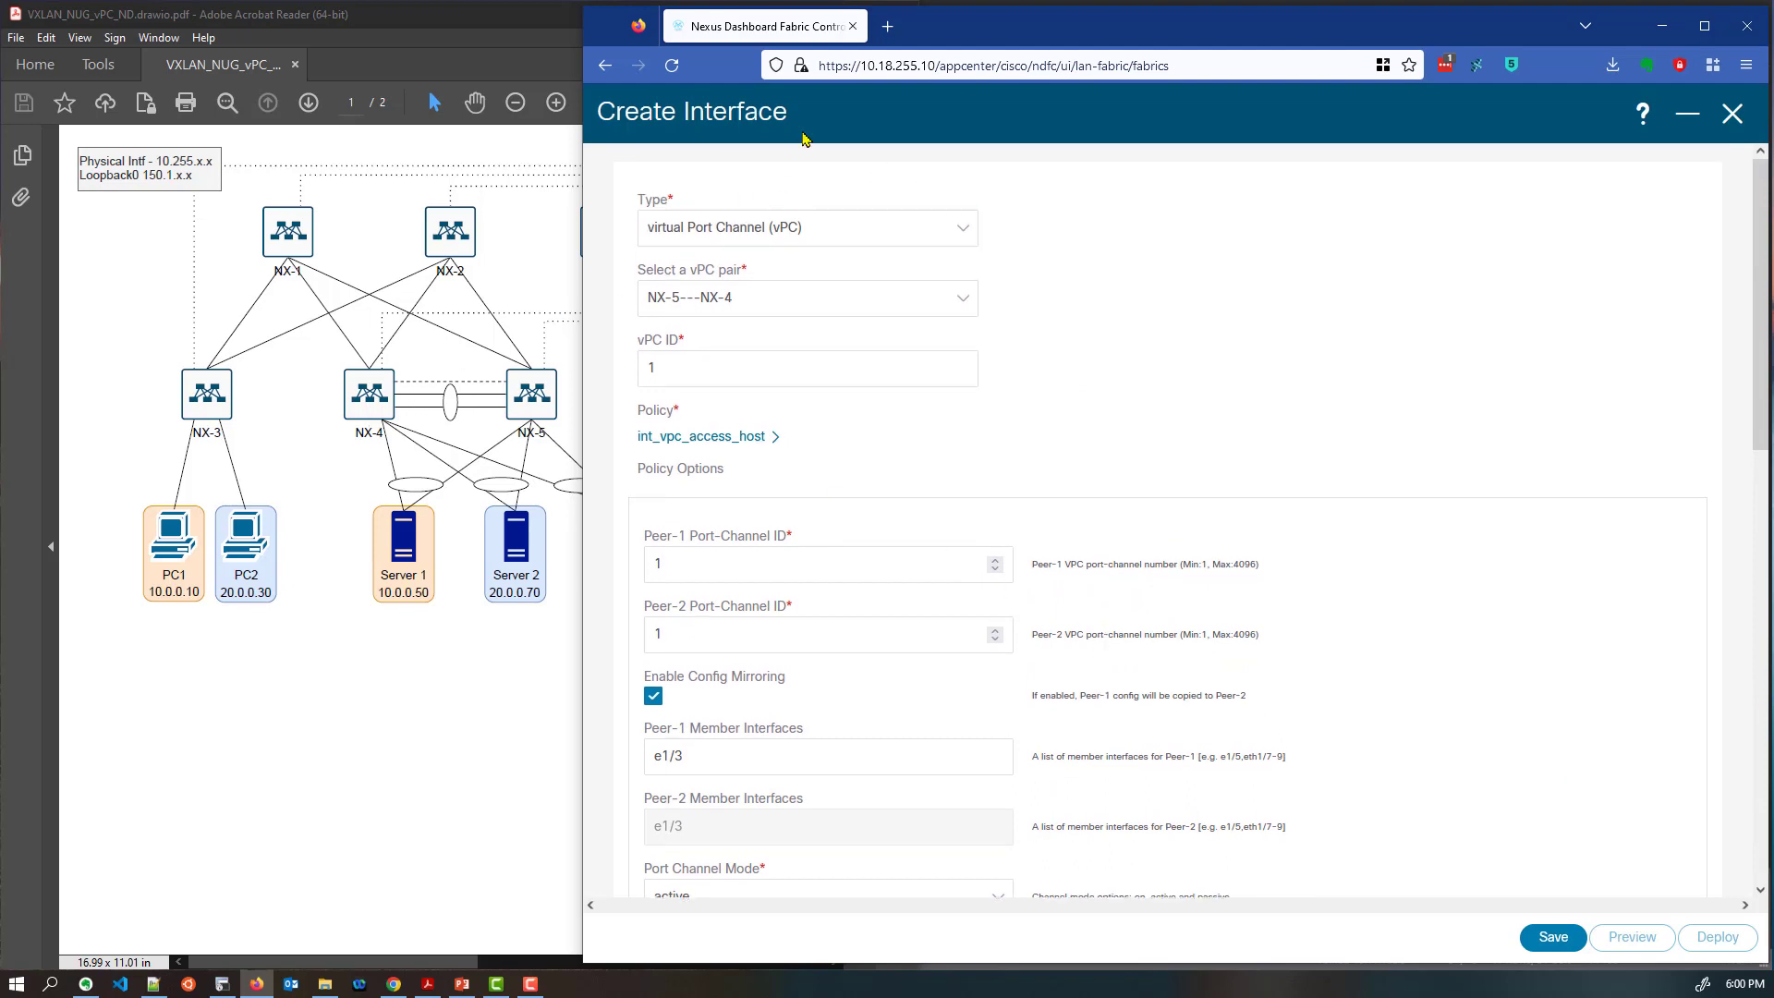
pyautogui.click(1551, 936)
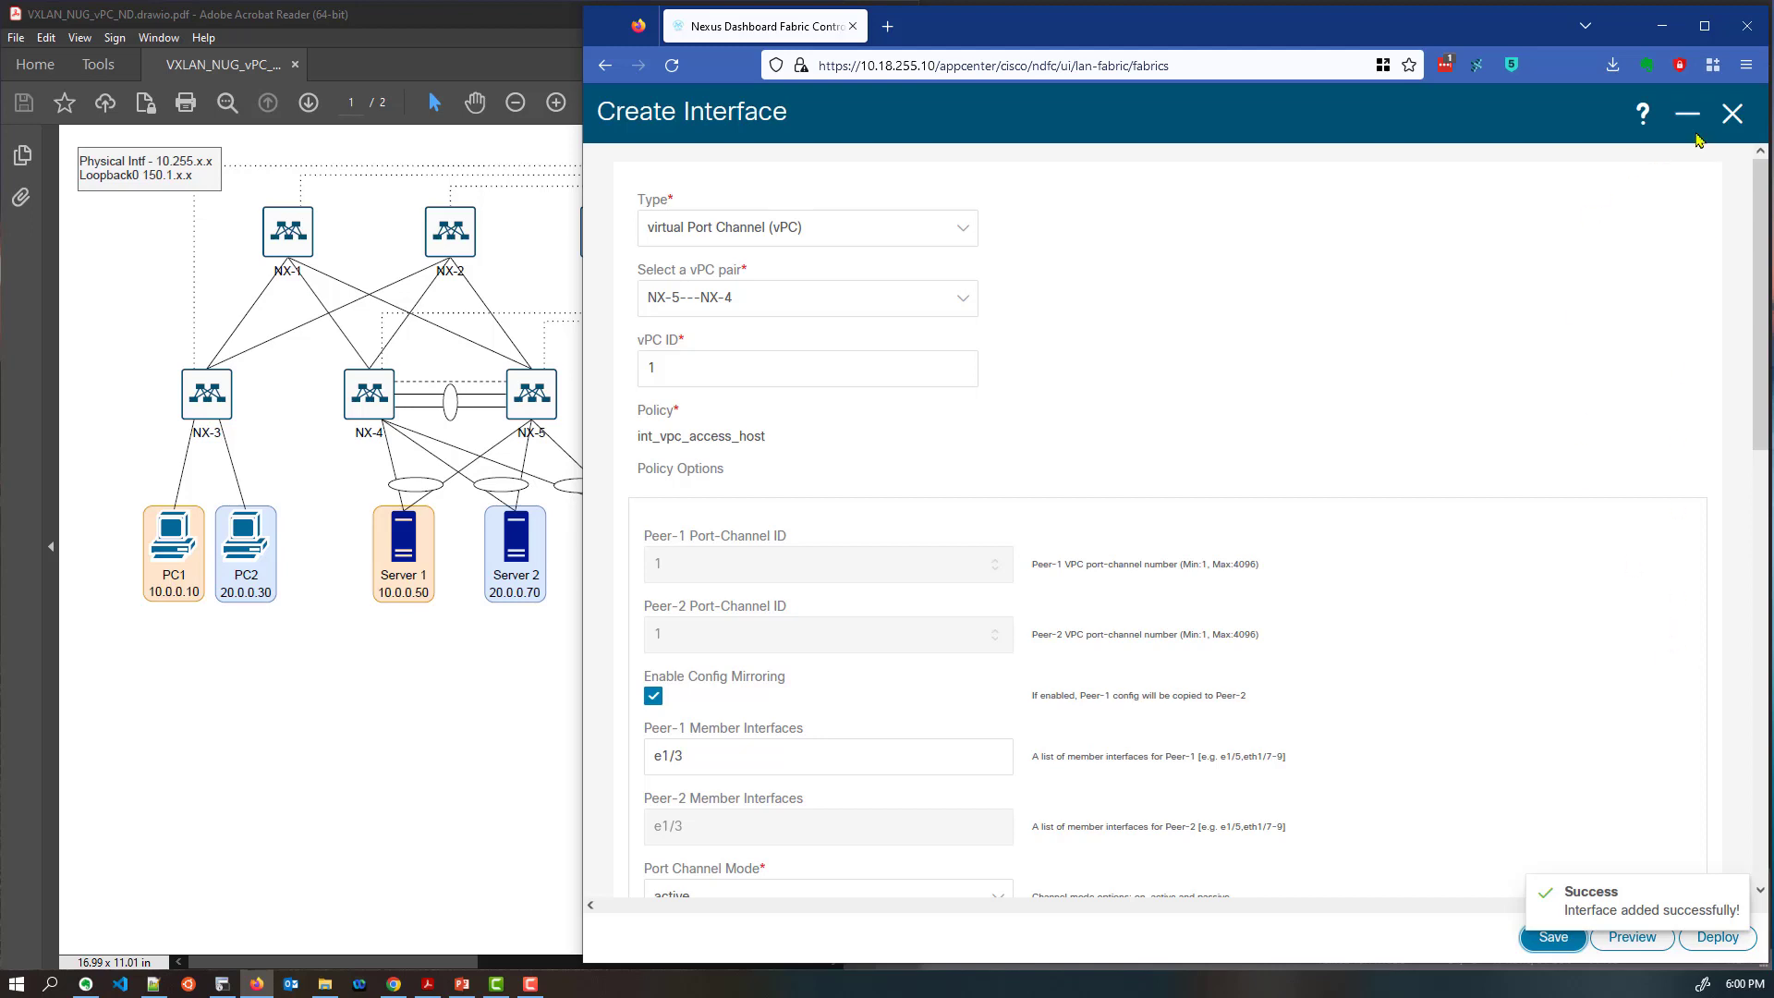
pyautogui.click(1732, 114)
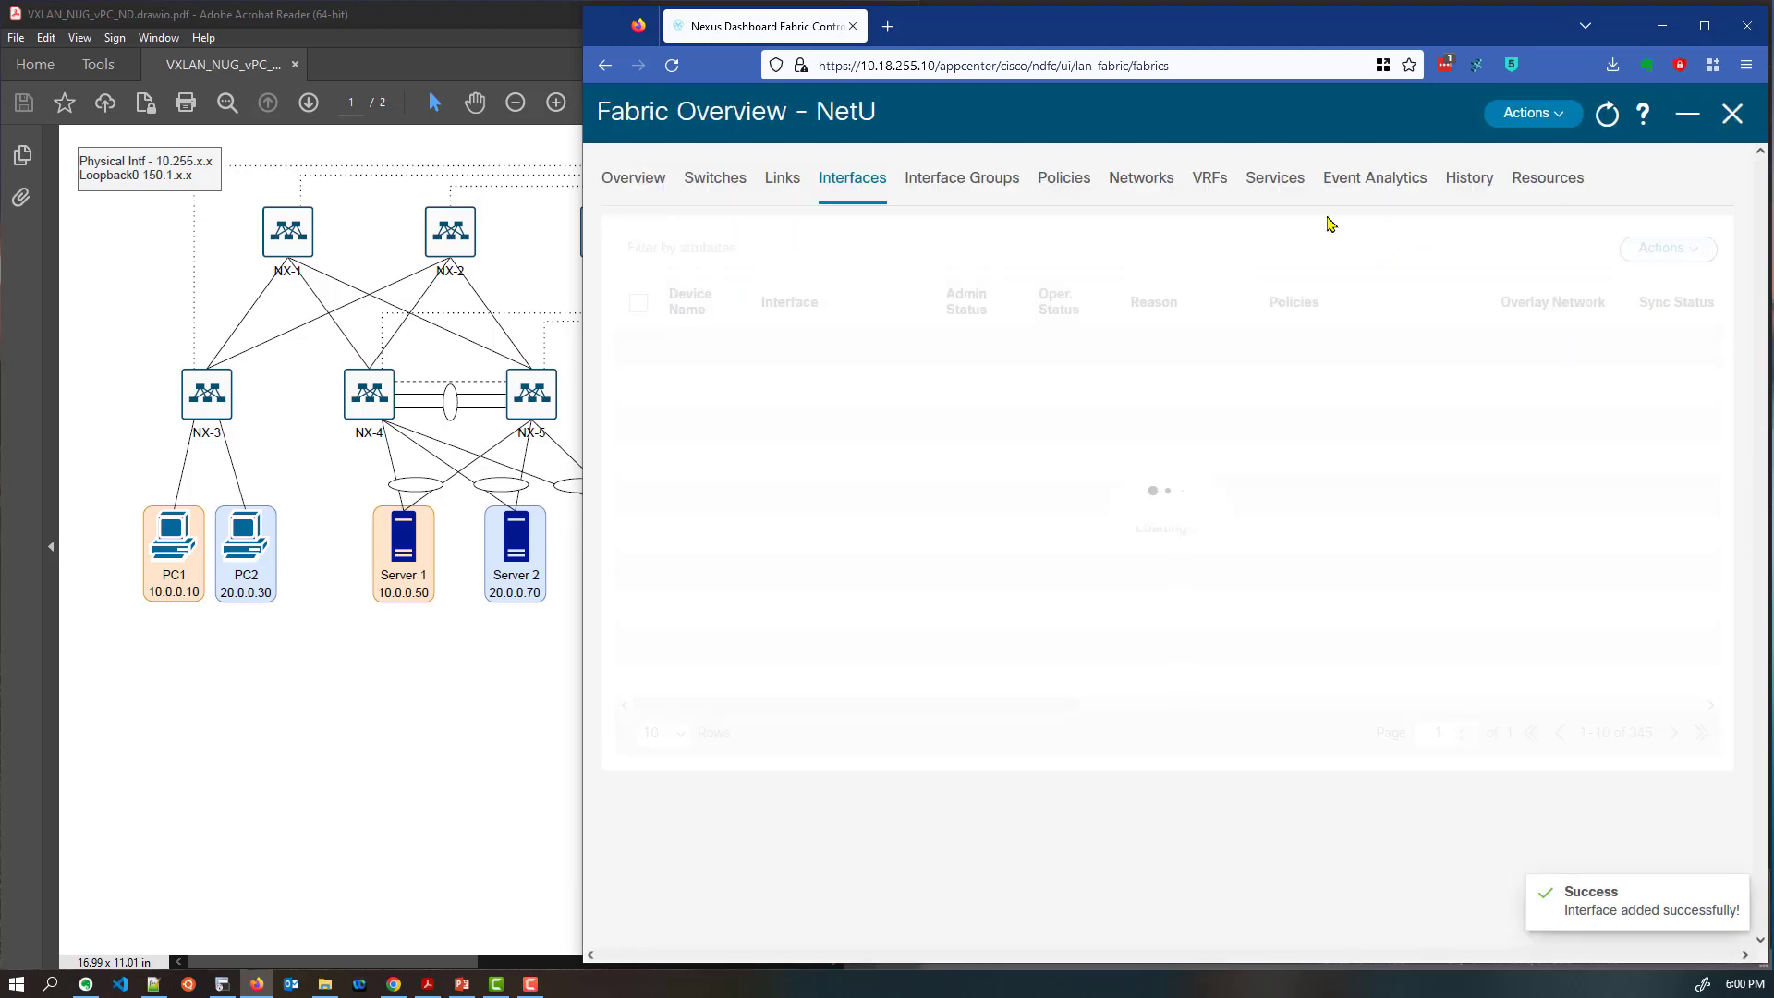
# Recalculate and deploy the NetU fabric configuration, checking NX-4's pending port-channel, vPC and access VLAN commands before deployment
pyautogui.click(1529, 113)
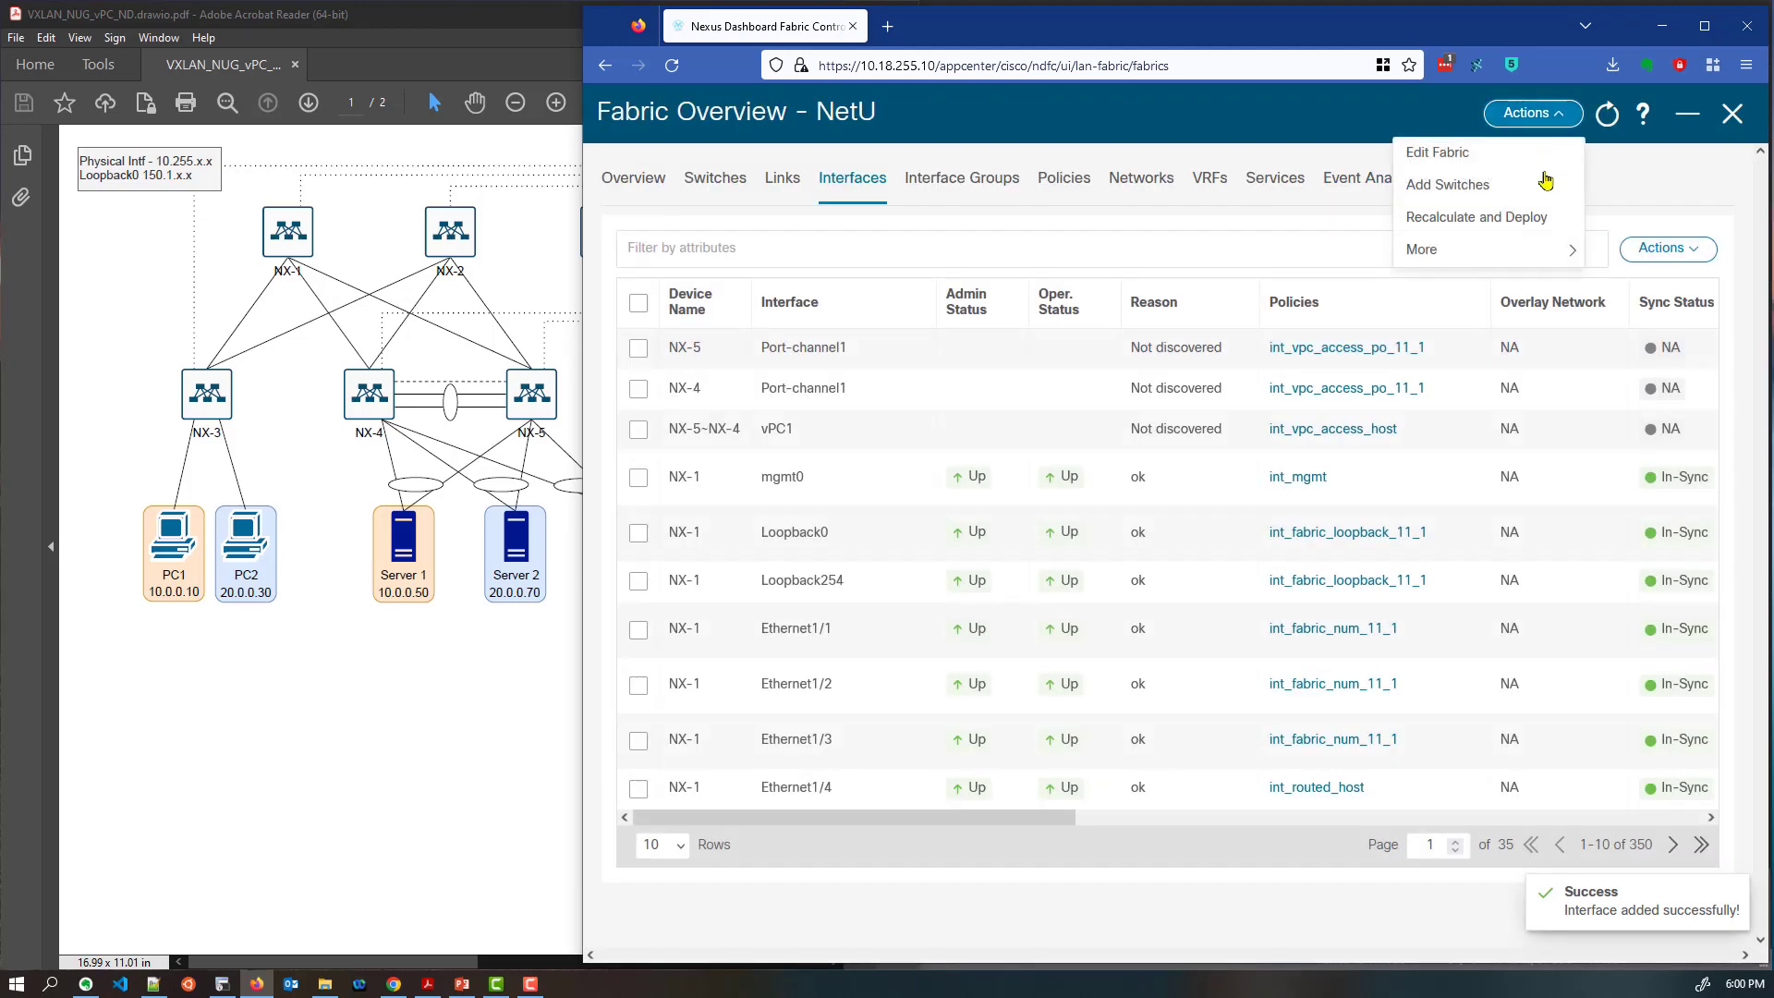
pyautogui.click(1499, 219)
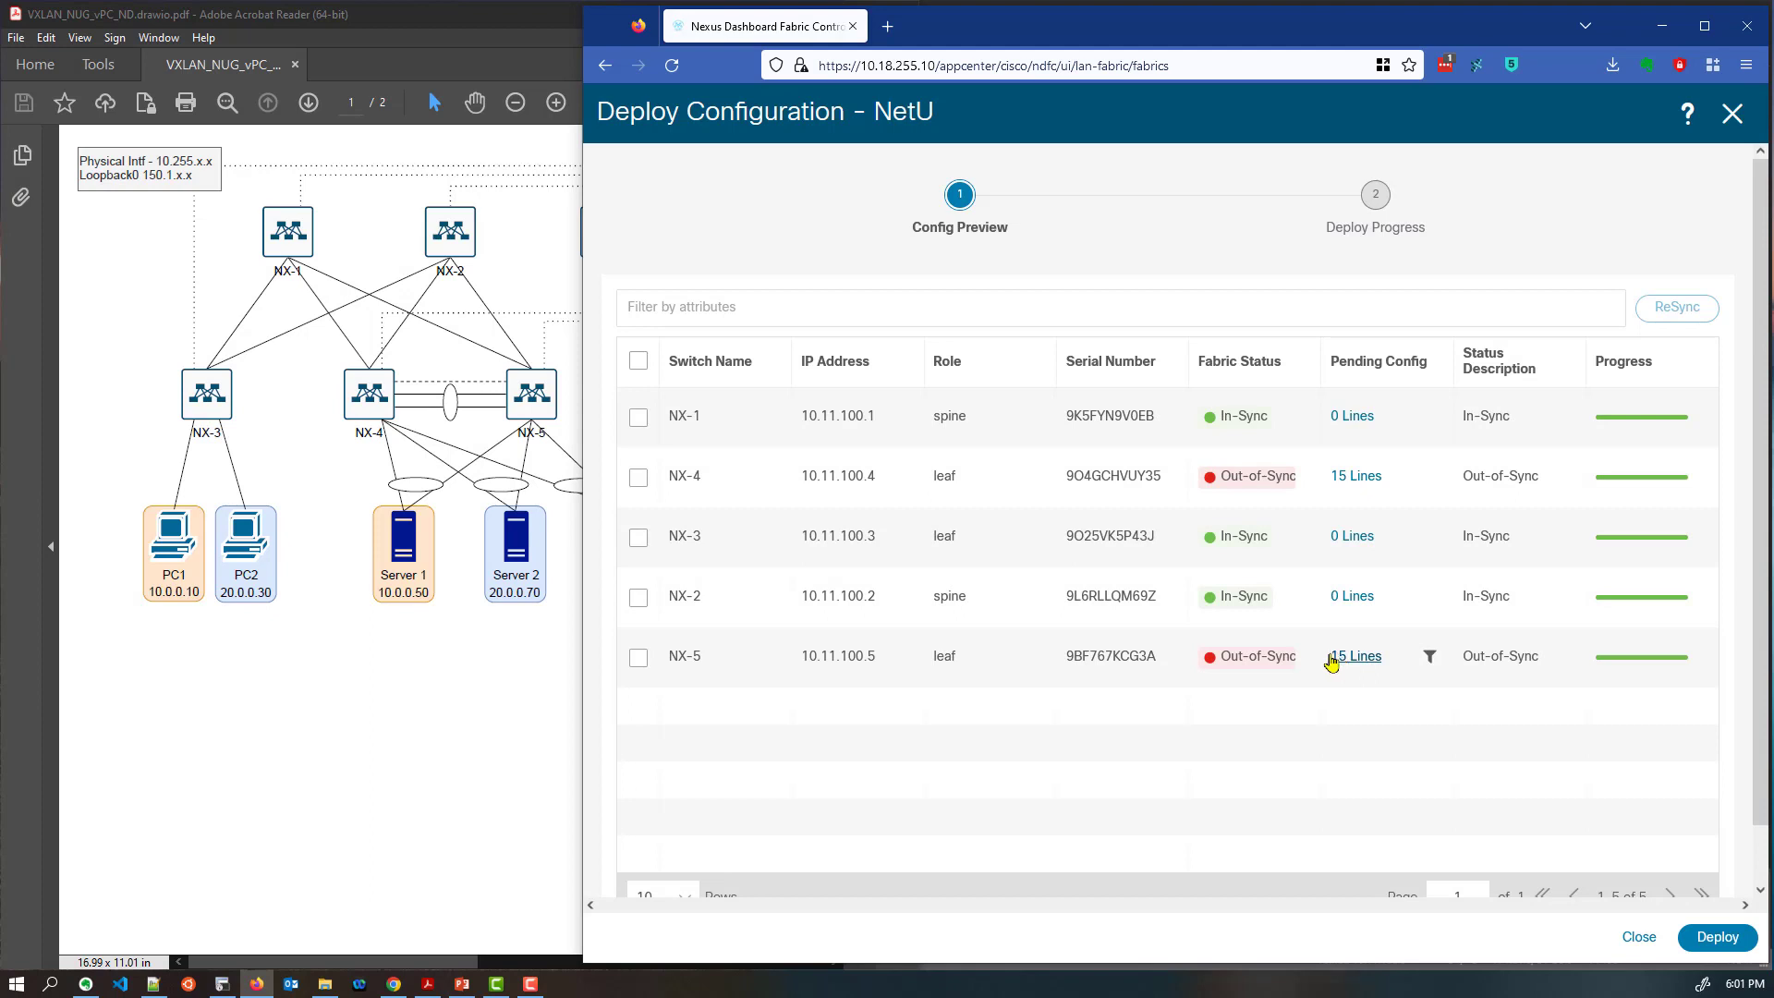
pyautogui.click(1355, 479)
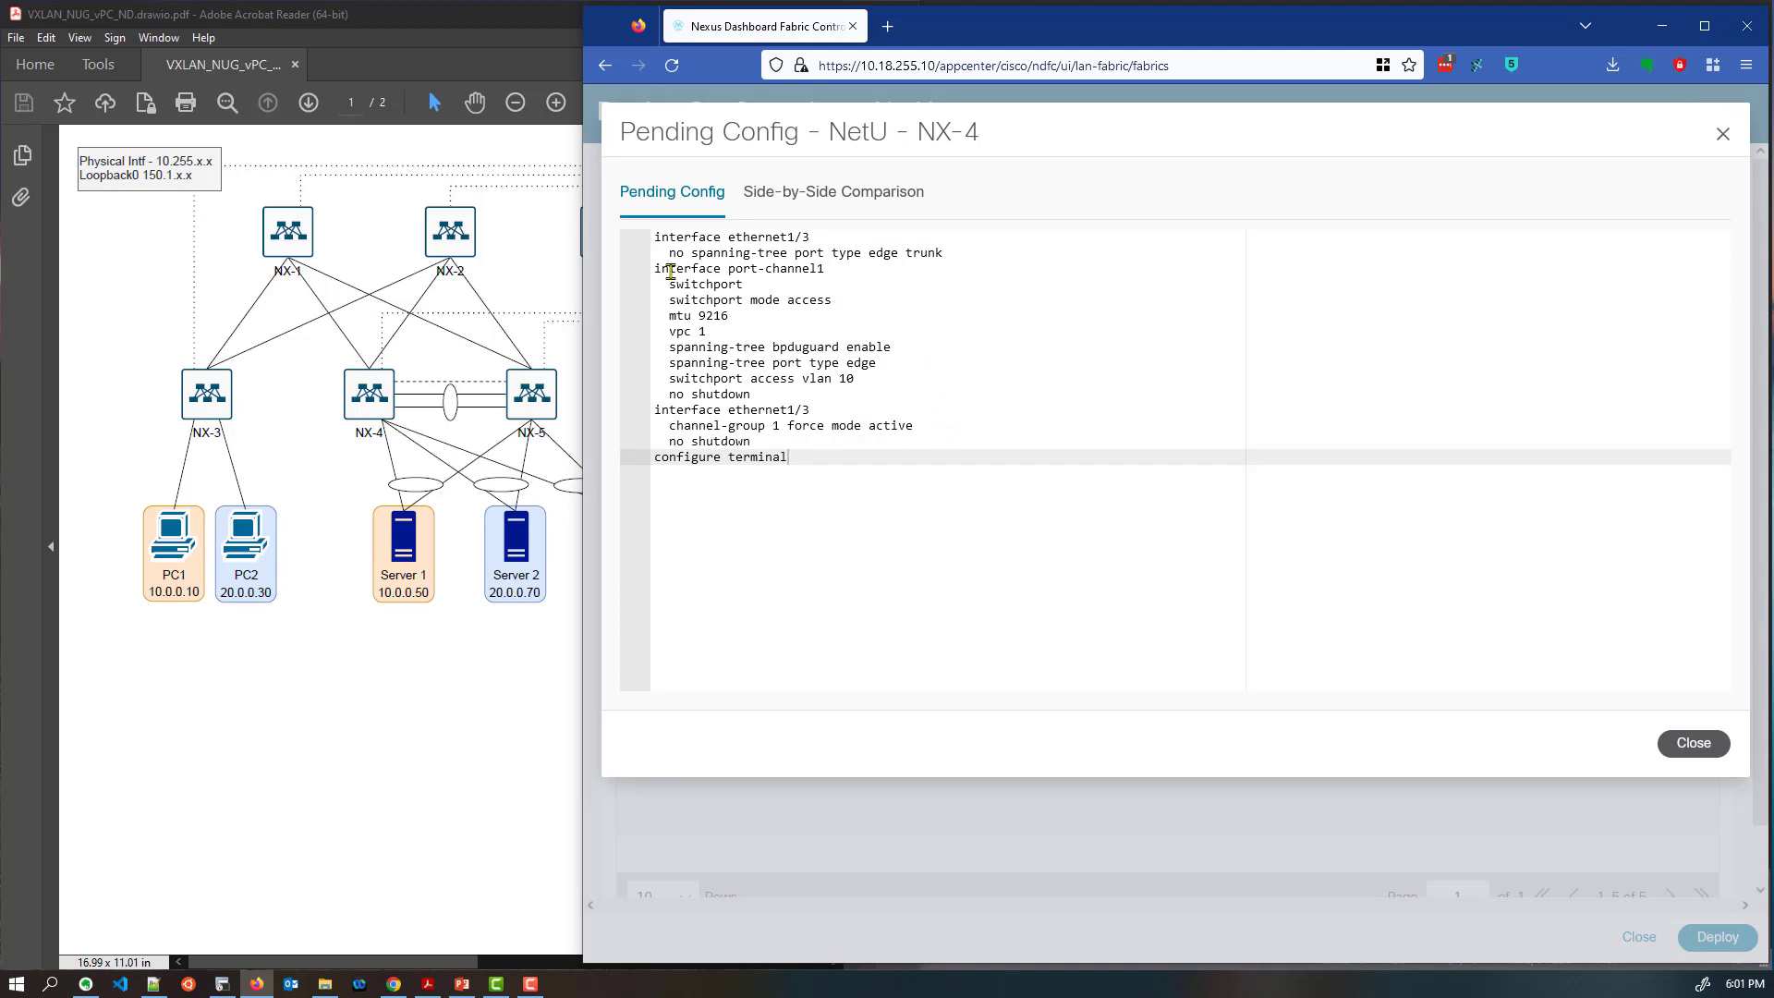
pyautogui.moveTo(669, 269); pyautogui.dragTo(803, 269)
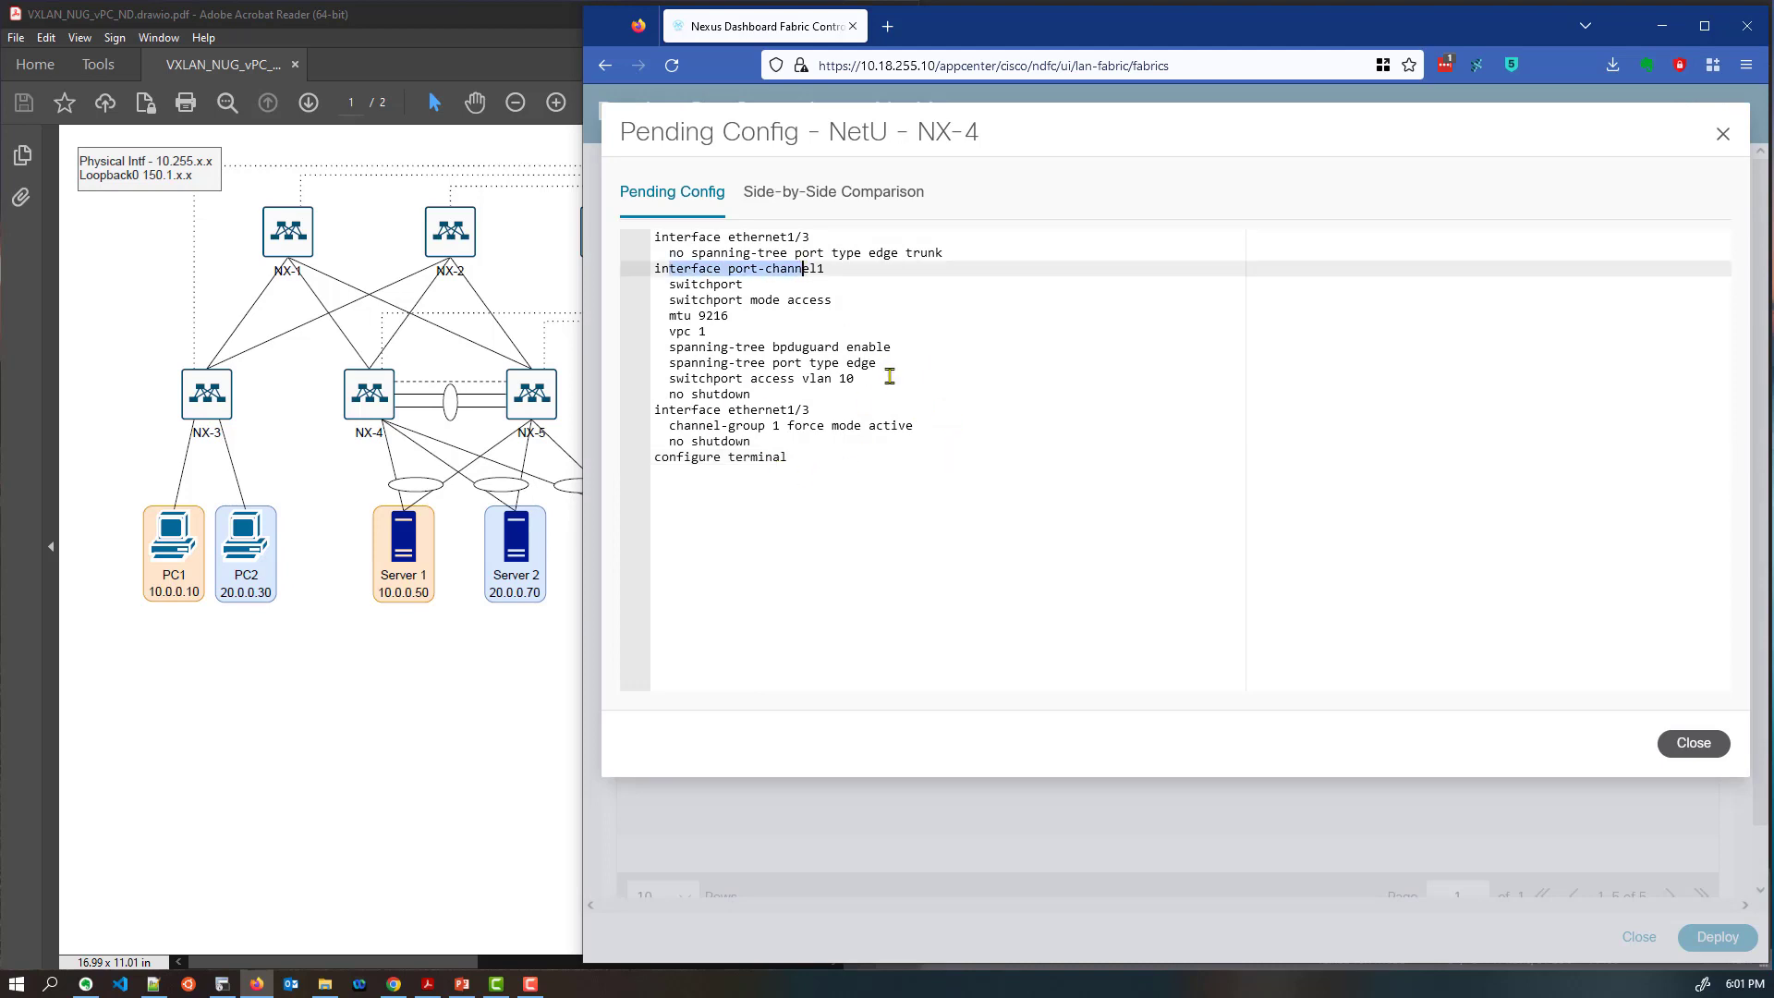
pyautogui.moveTo(889, 376); pyautogui.dragTo(693, 378)
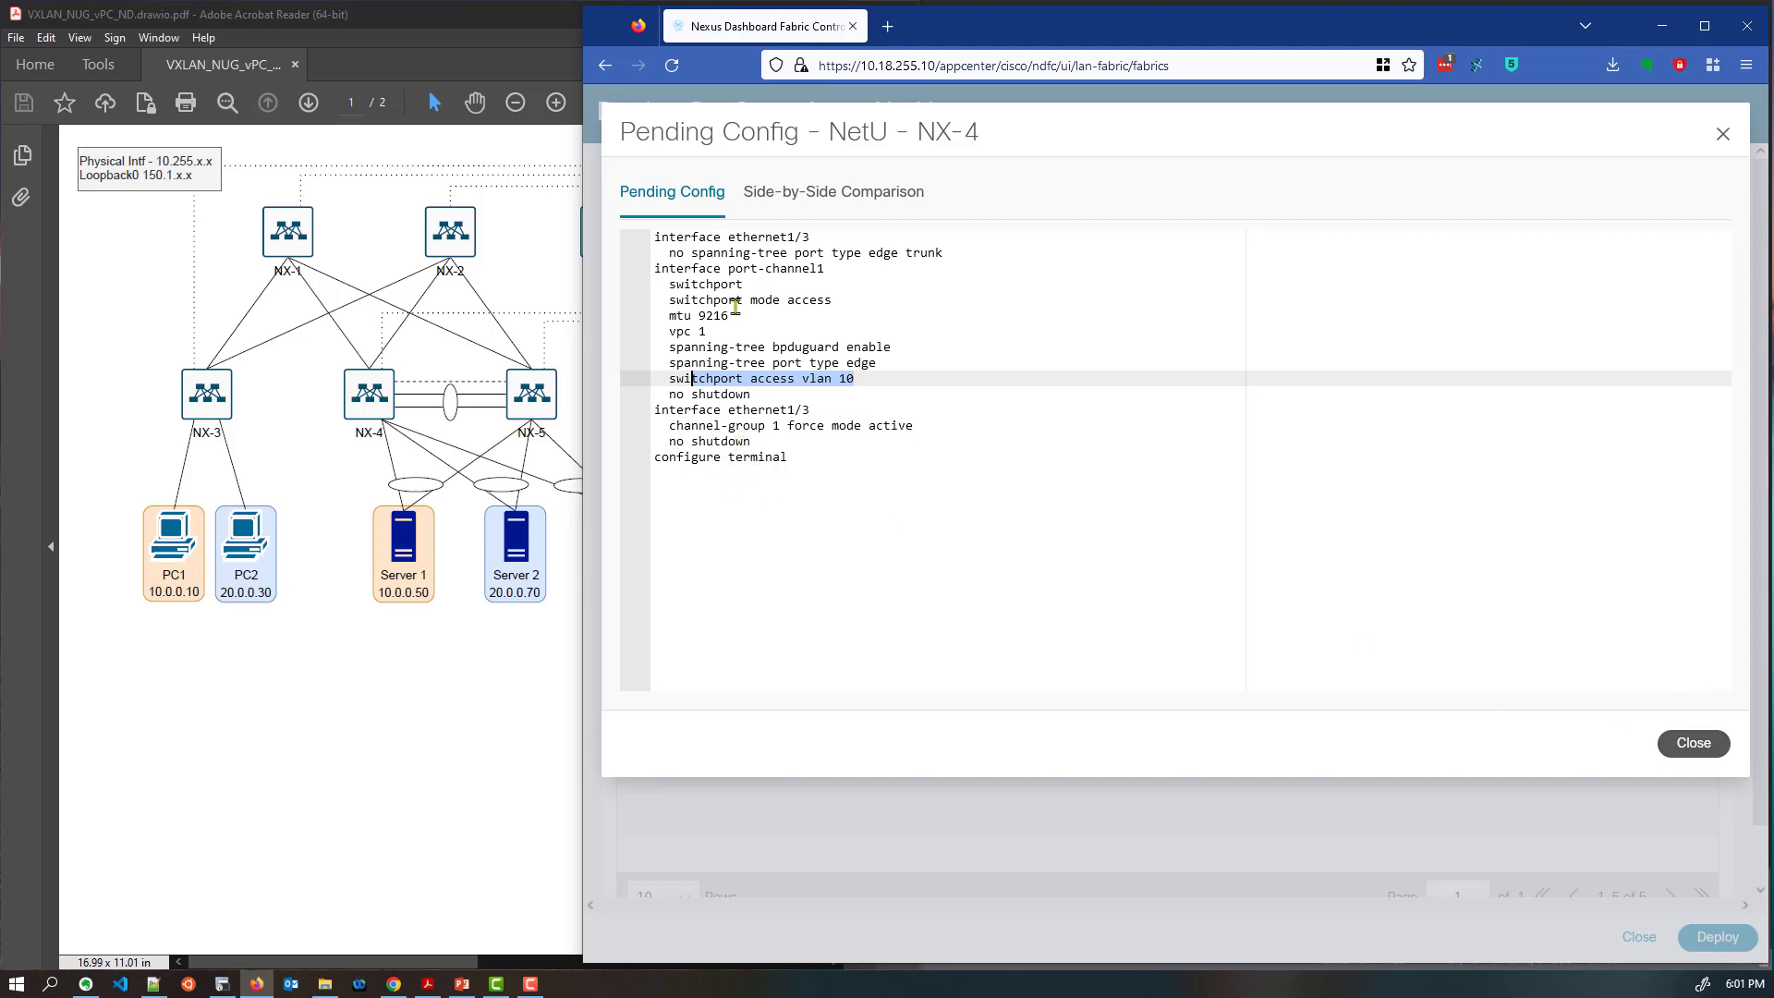
pyautogui.click(894, 391)
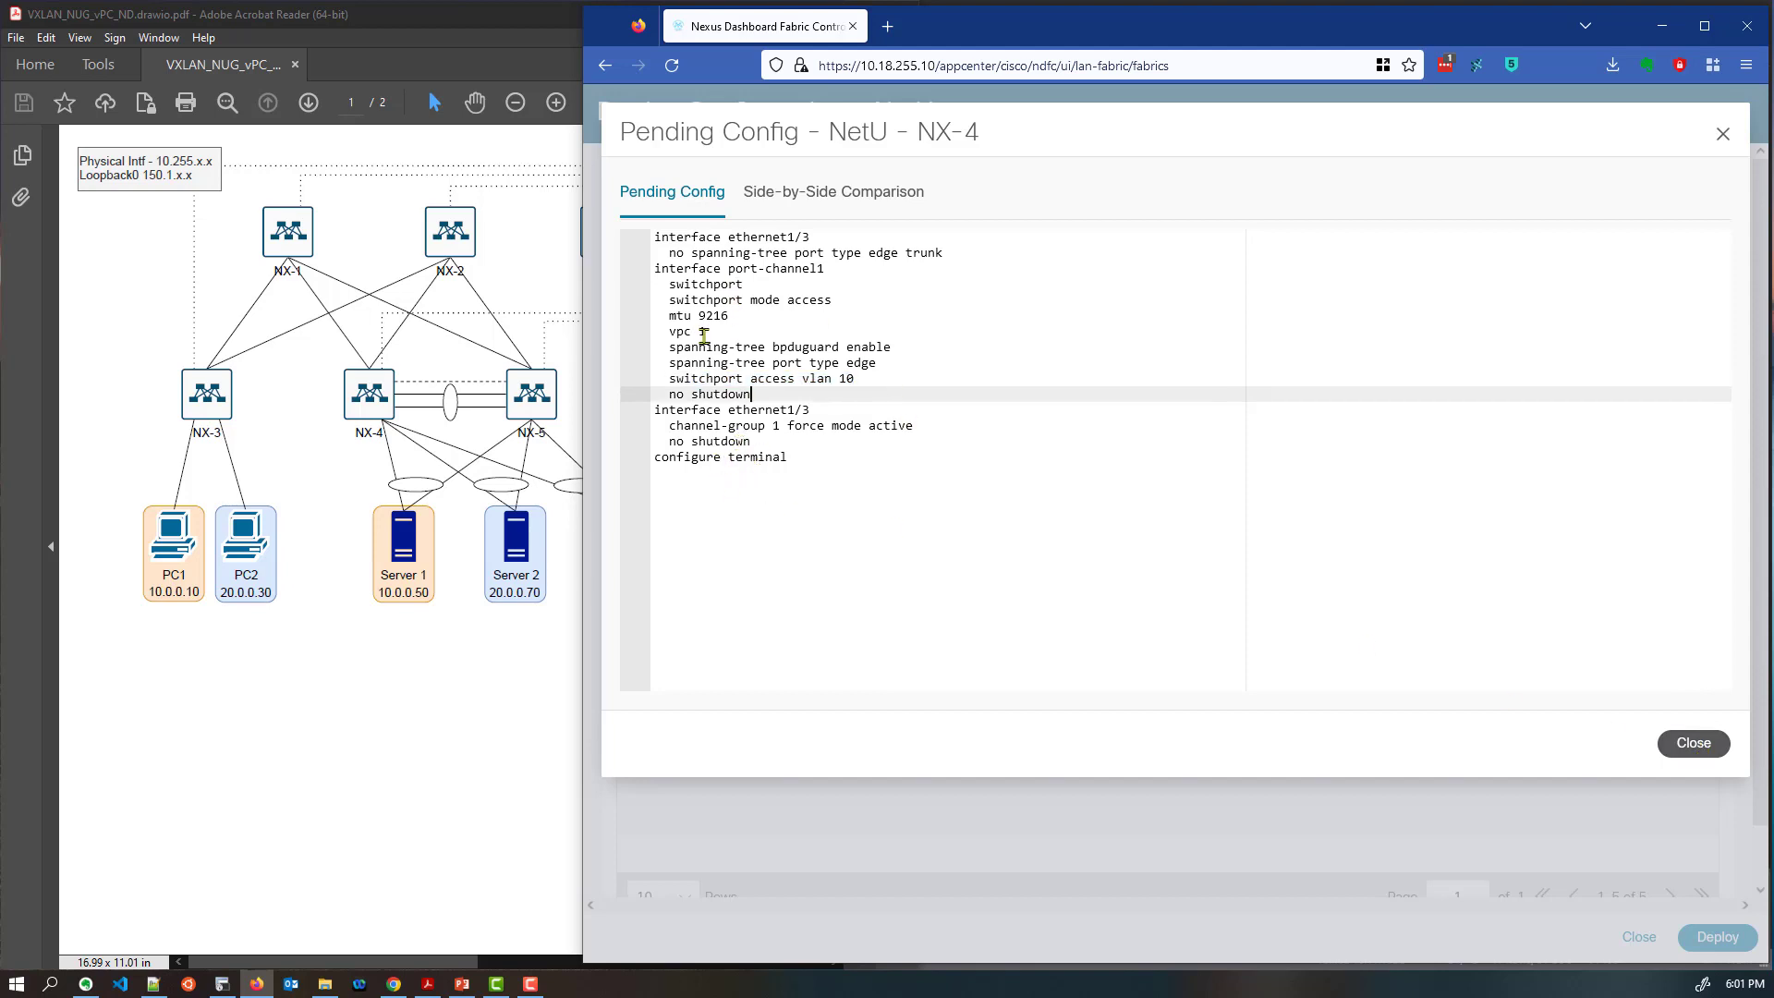
pyautogui.moveTo(680, 331); pyautogui.dragTo(931, 346)
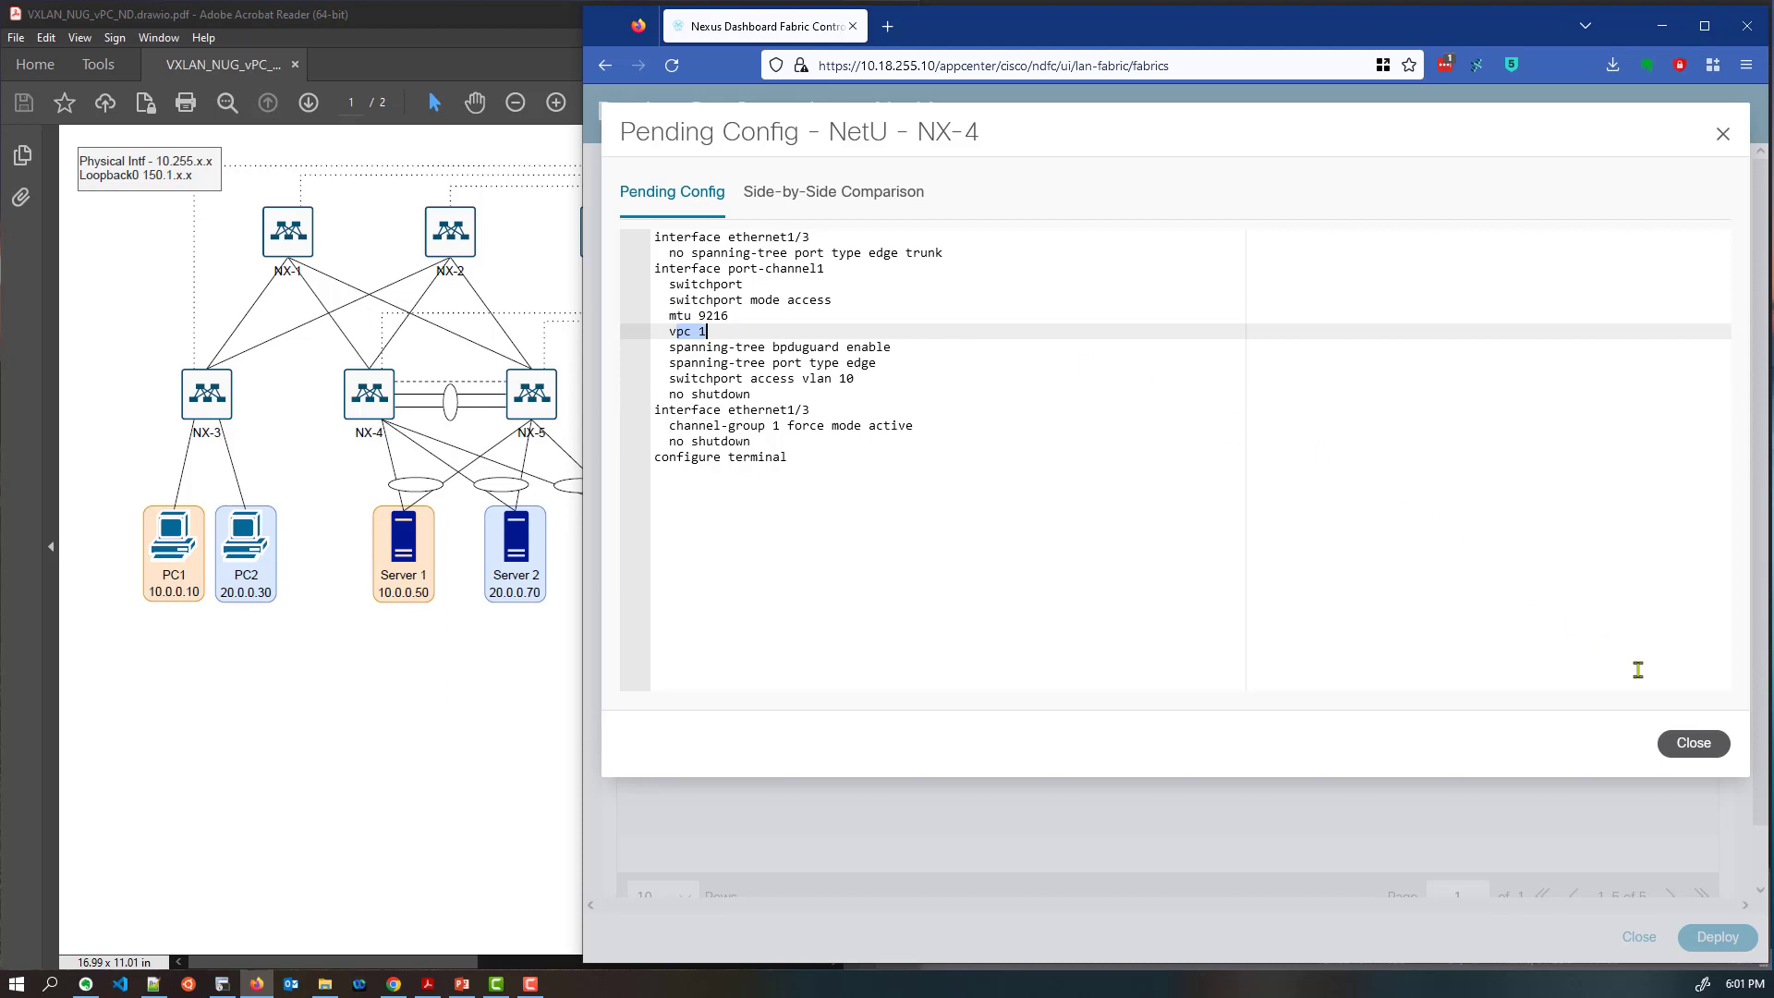
pyautogui.click(1692, 743)
pyautogui.click(1718, 937)
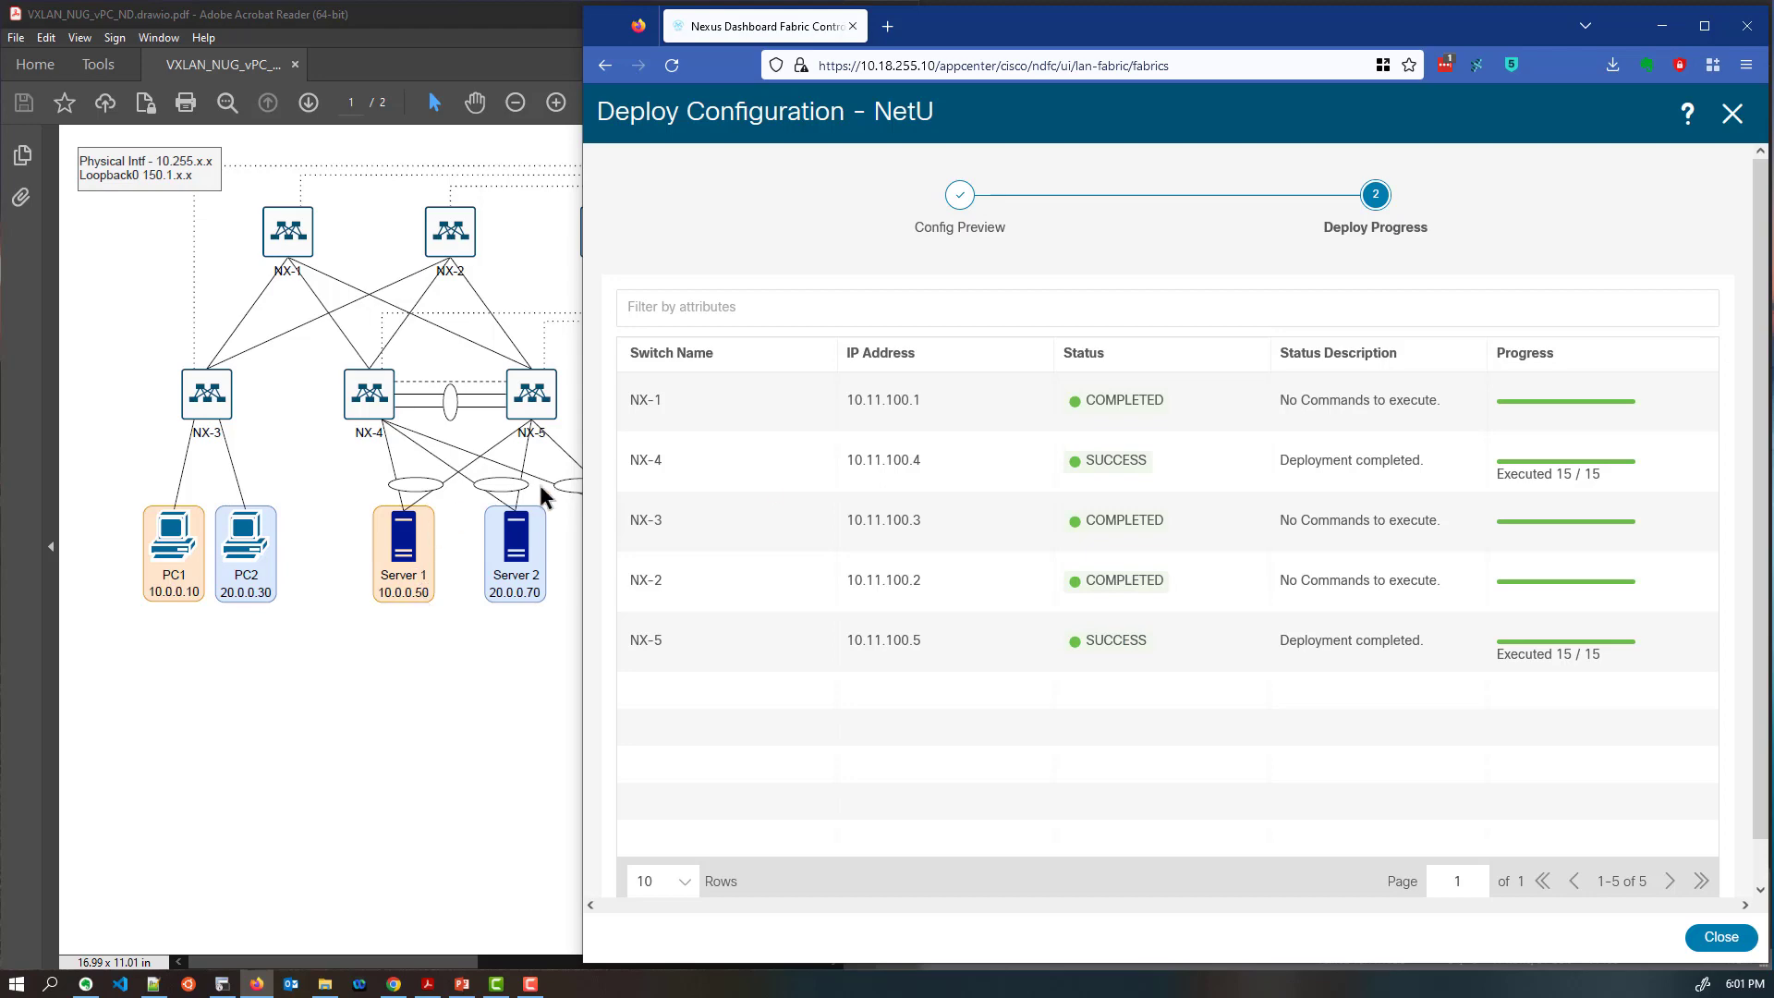
# Switch to the PC1 terminal session and ping Server 1 at 10.0.0.50
pyautogui.click(222, 983)
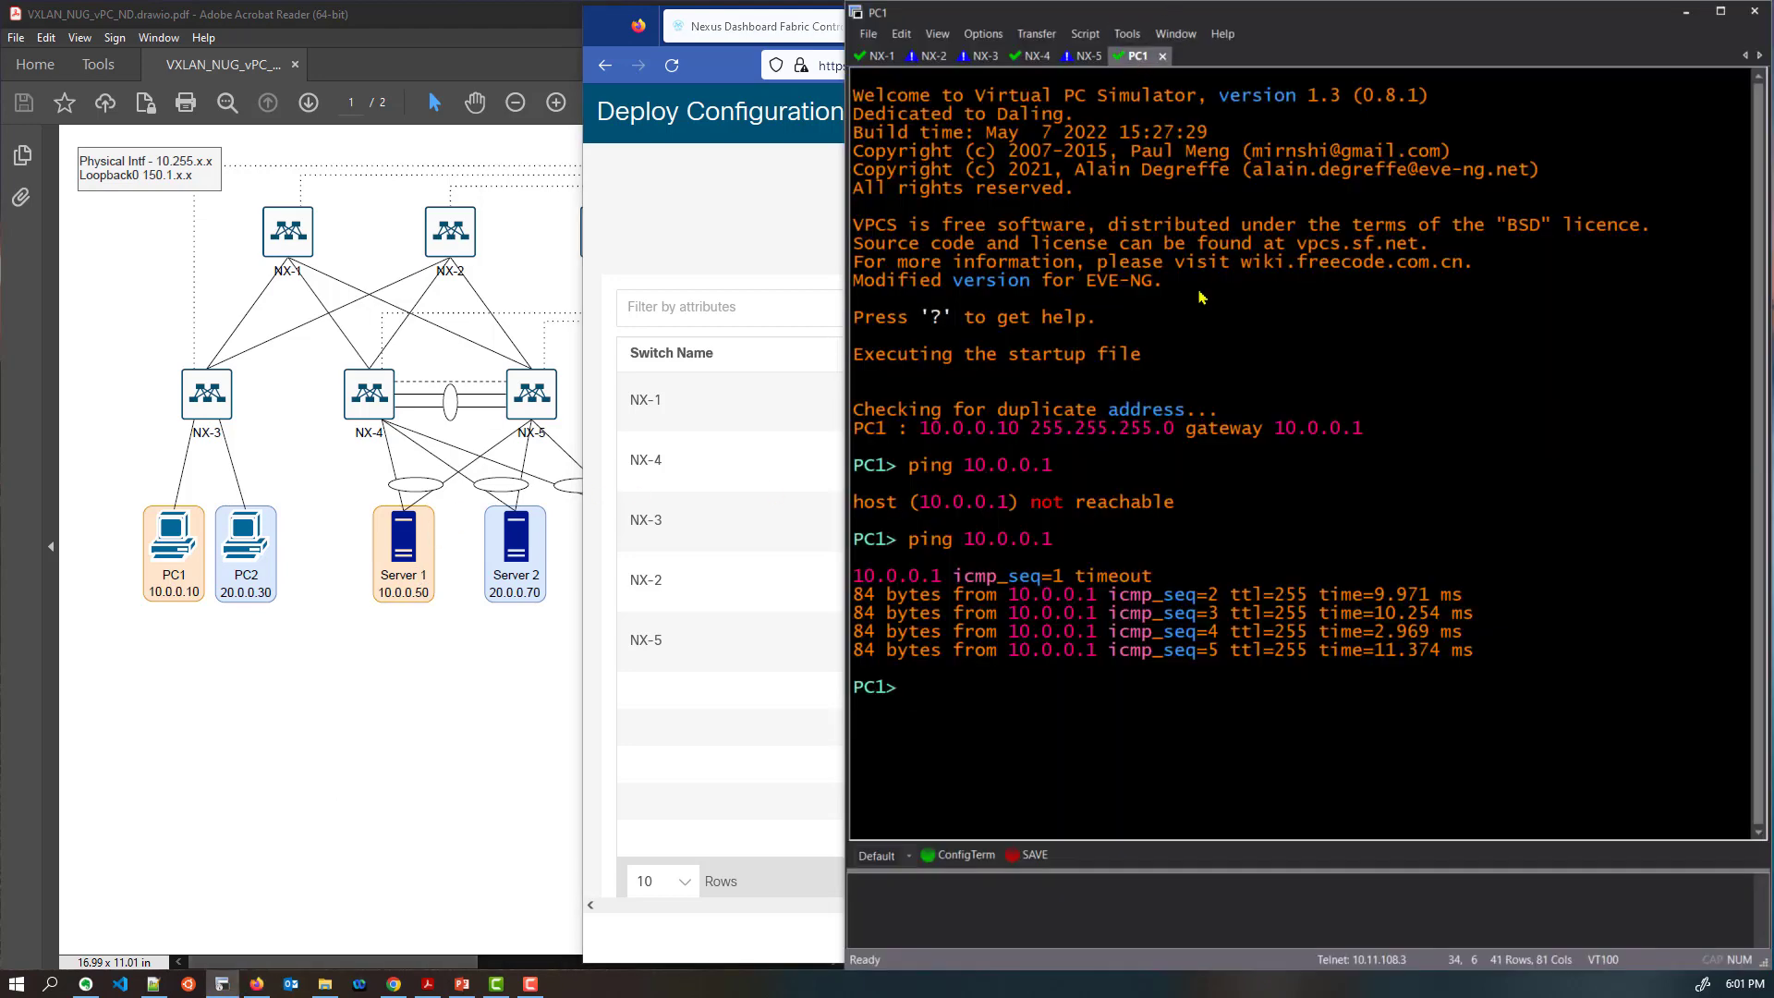
pyautogui.press('Up')
pyautogui.press('BackSpace')
pyautogui.write('50')
pyautogui.press('Return')
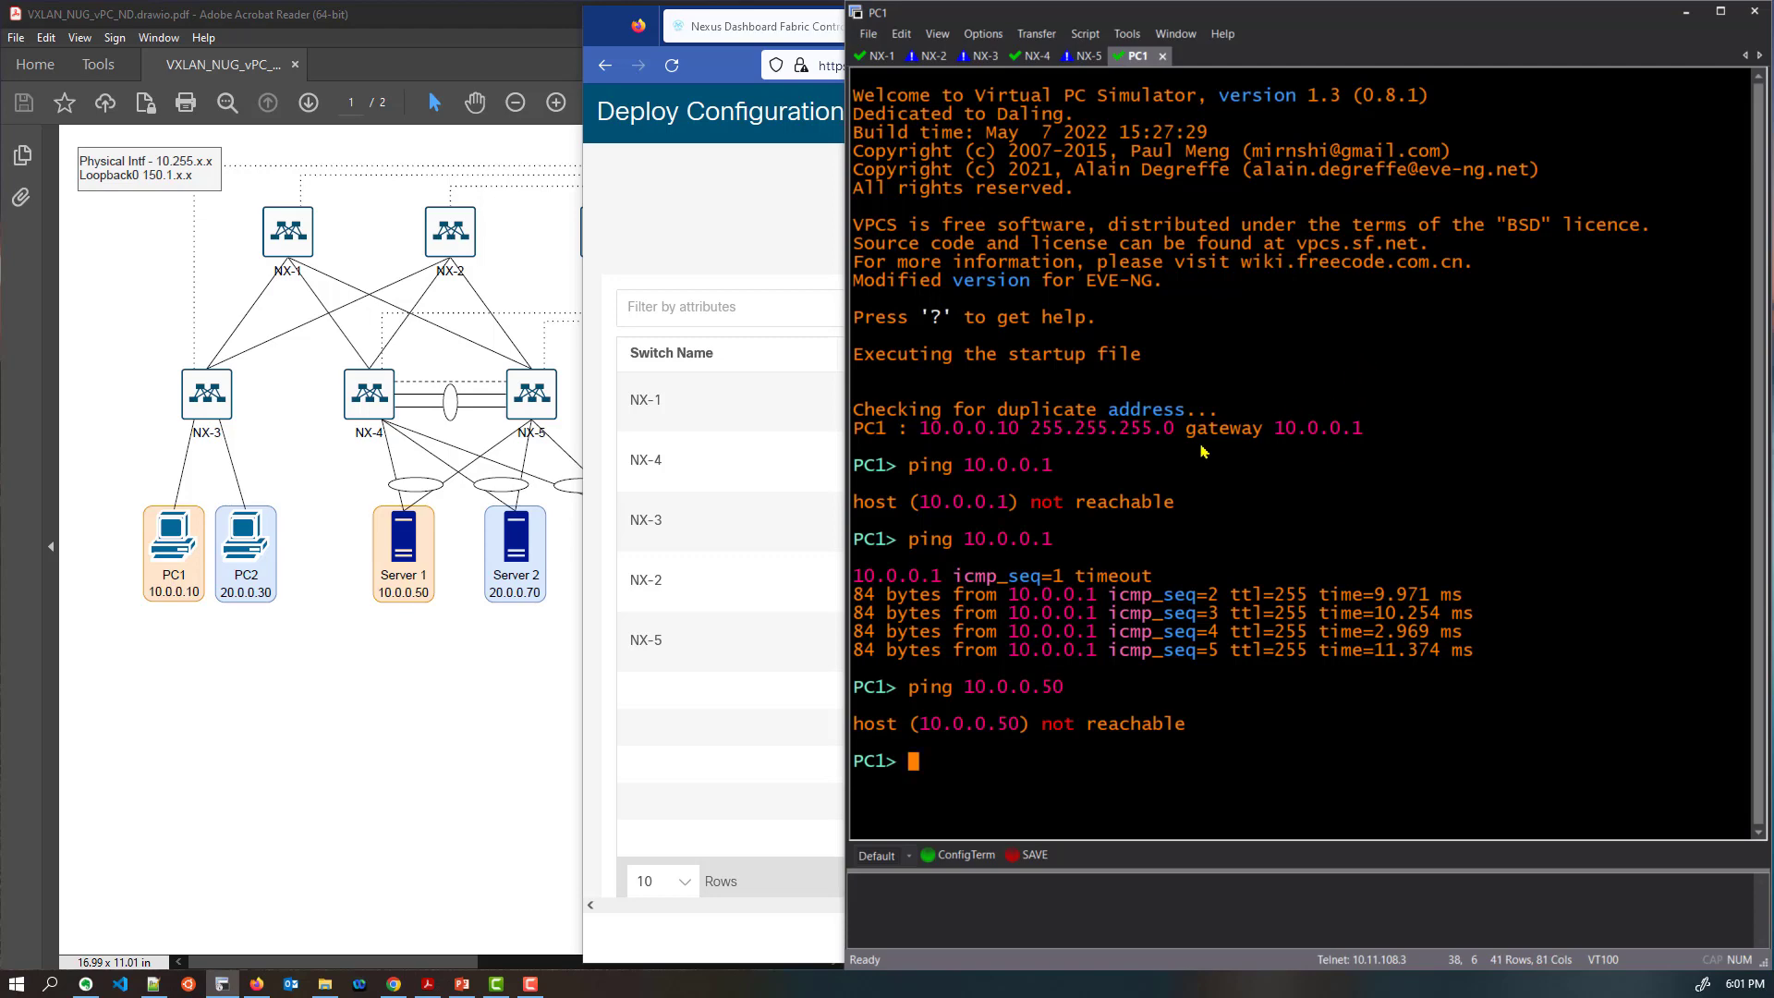
# Return to Nexus Dashboard, close the deployment results, and open the NetU fabric's network attachments
pyautogui.click(790, 31)
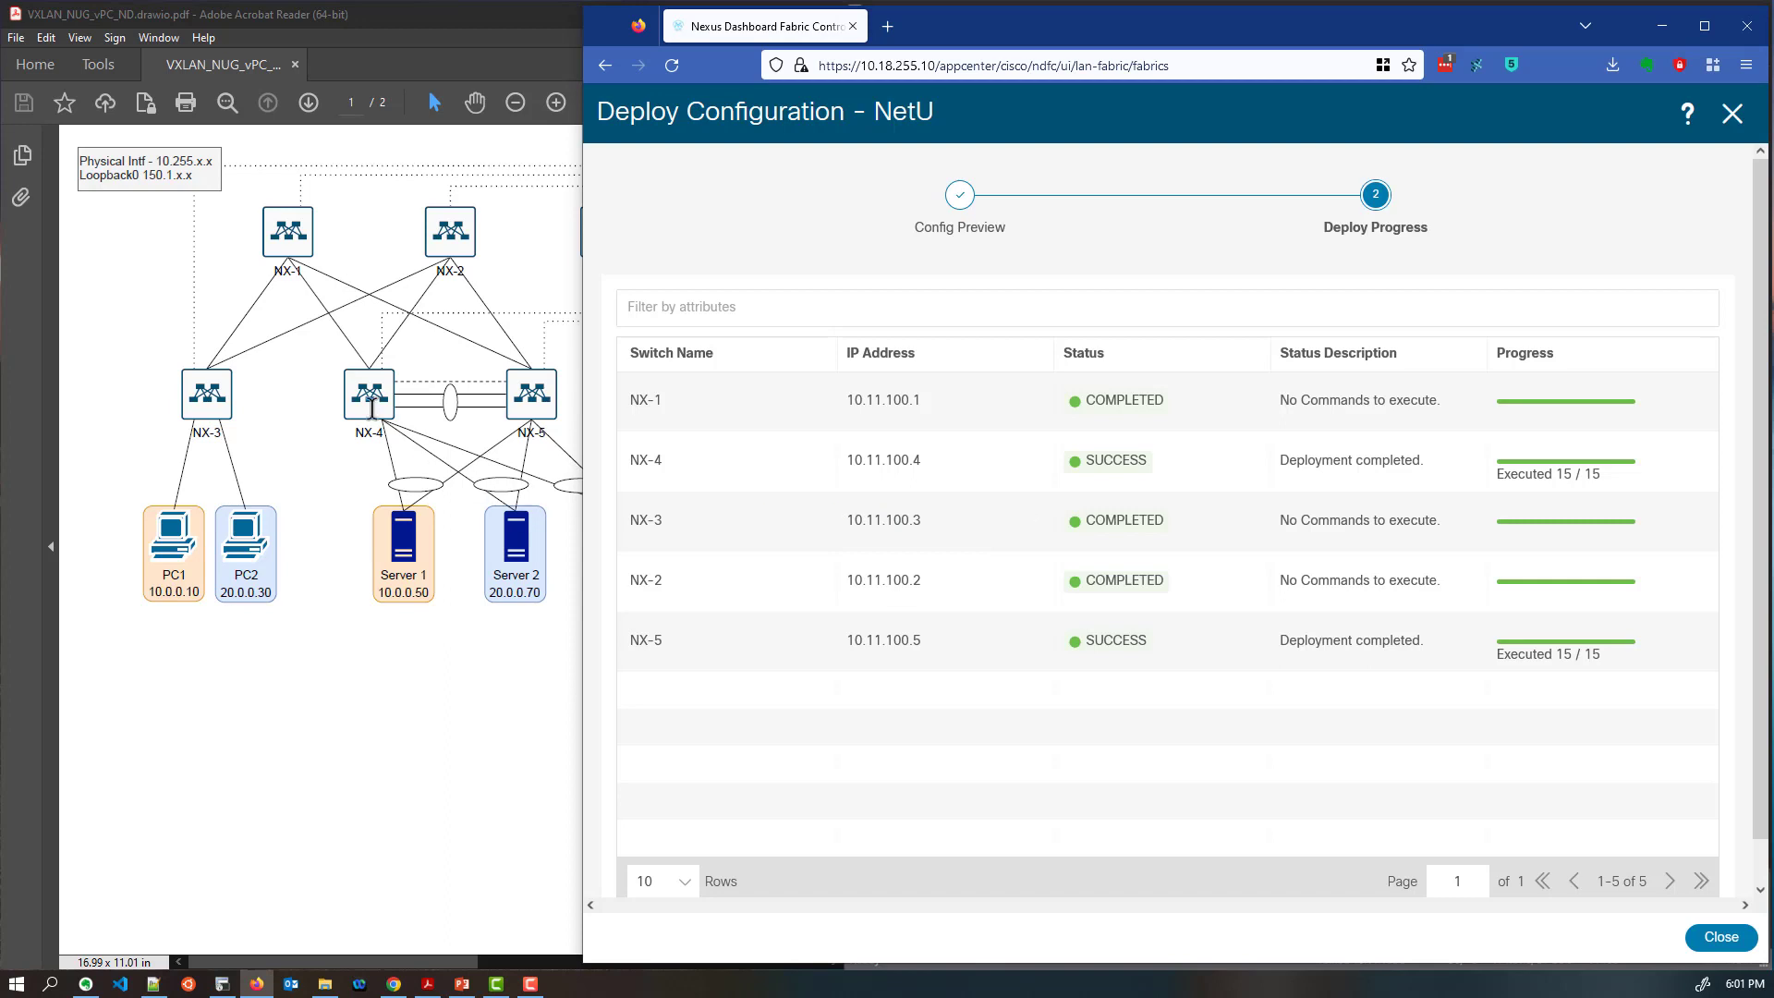
pyautogui.click(1722, 116)
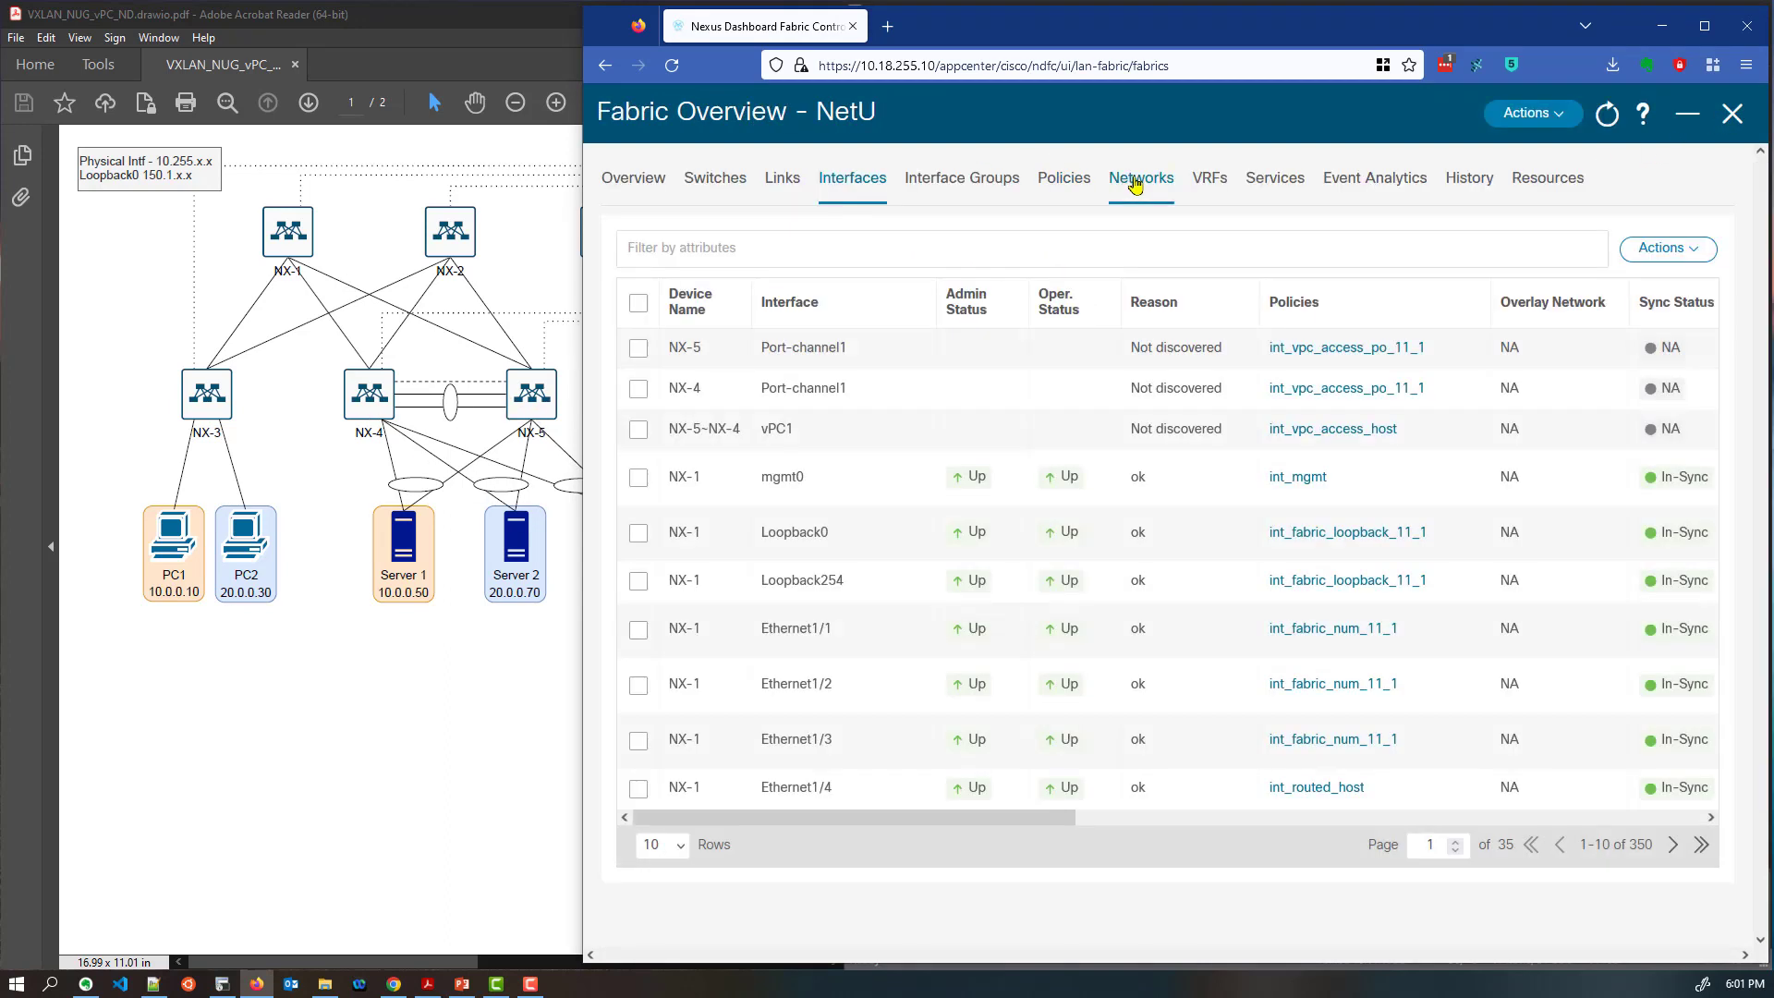
pyautogui.click(1137, 178)
pyautogui.click(685, 283)
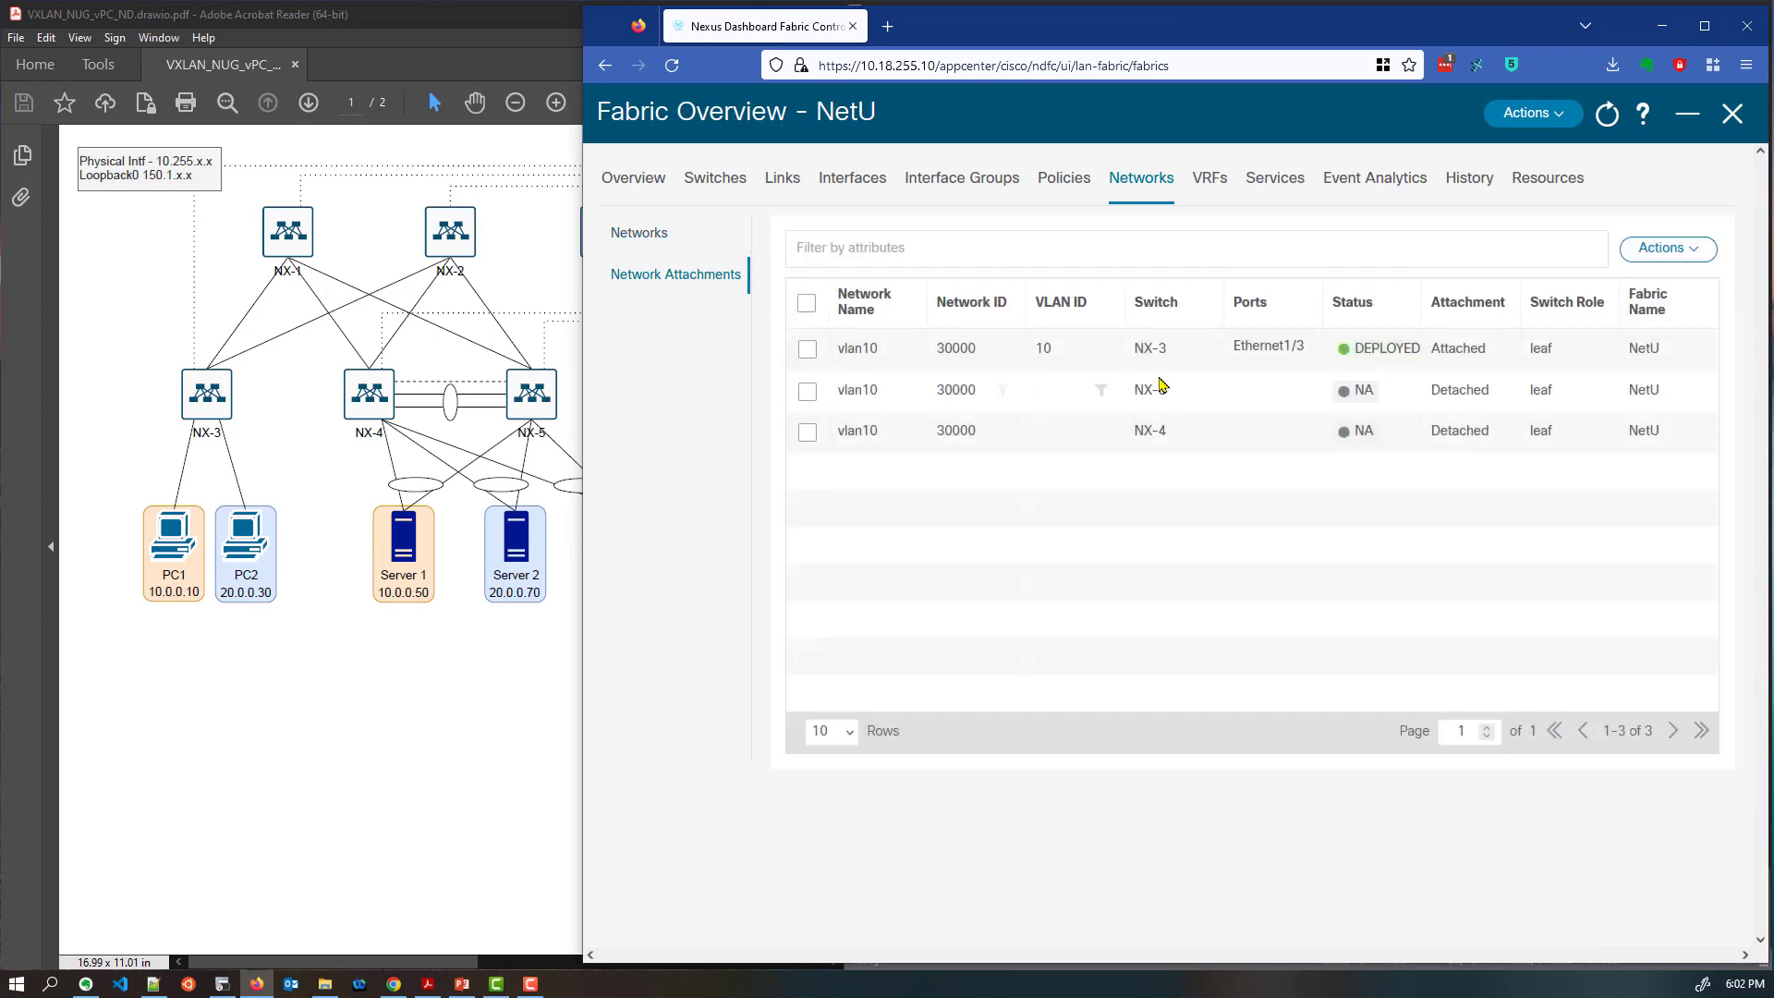
# Attach the vlan10 network to Port-channel1 on both NX-5 and NX-4 and save the attachment
pyautogui.click(808, 392)
pyautogui.click(807, 433)
pyautogui.click(1651, 265)
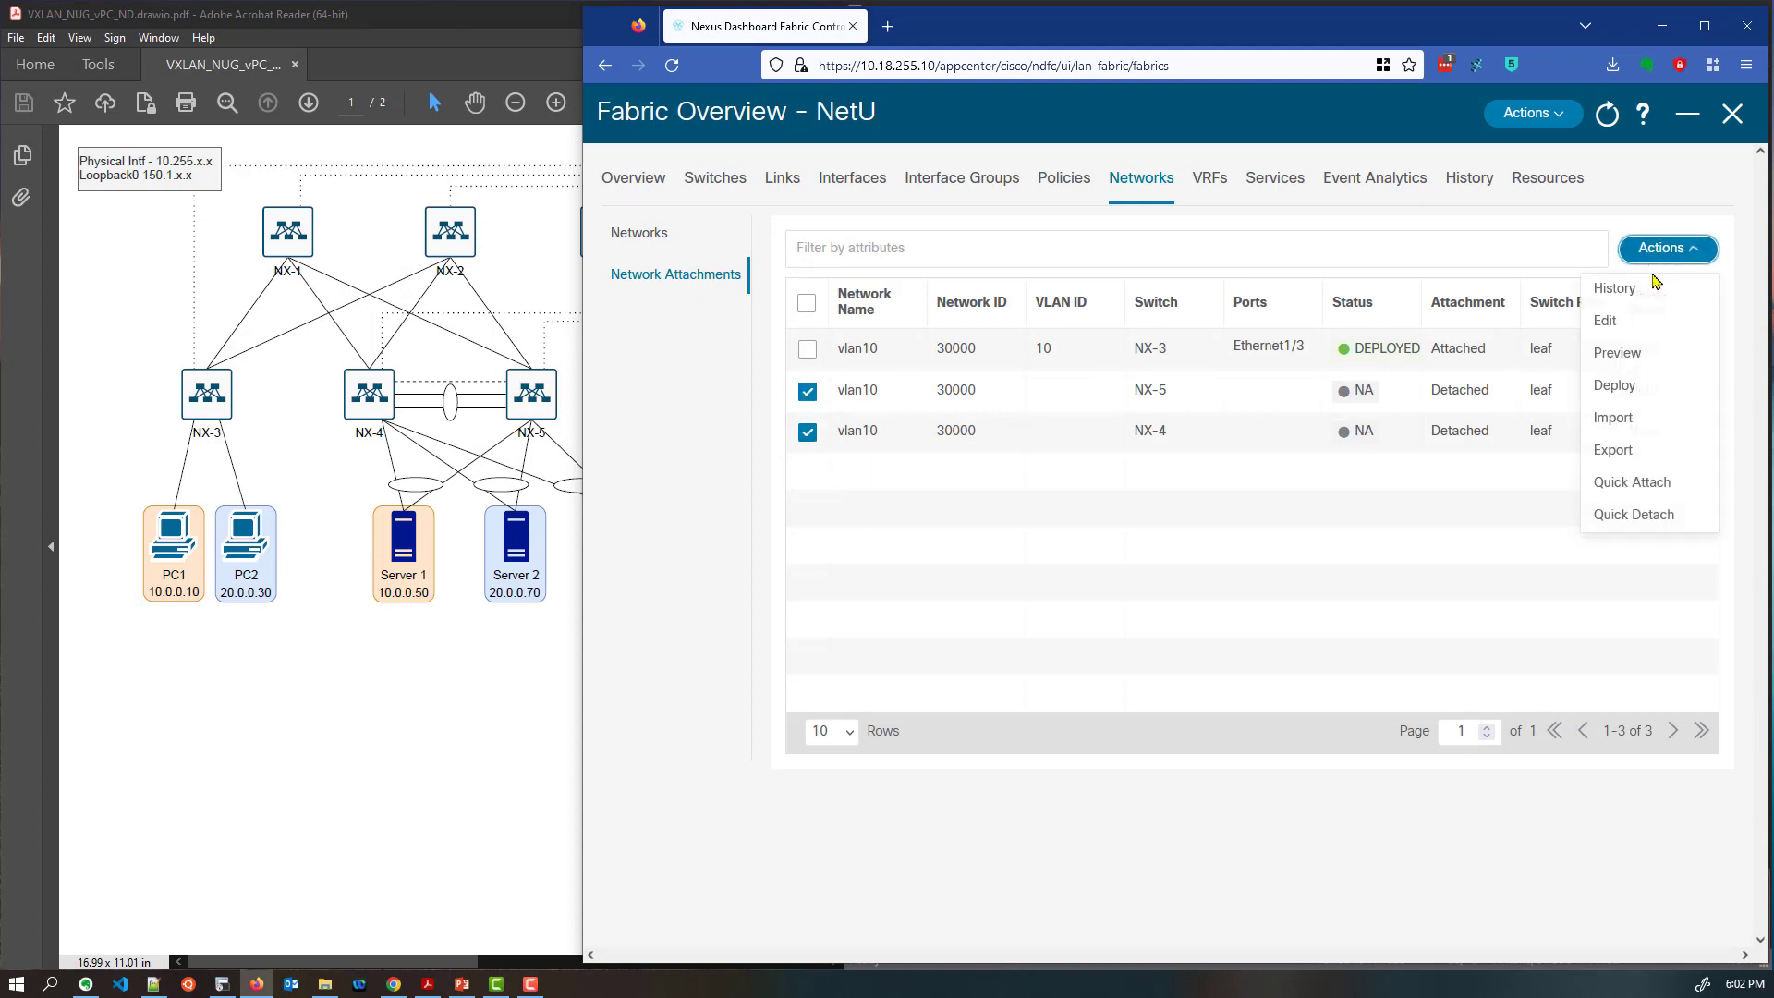
pyautogui.click(1645, 317)
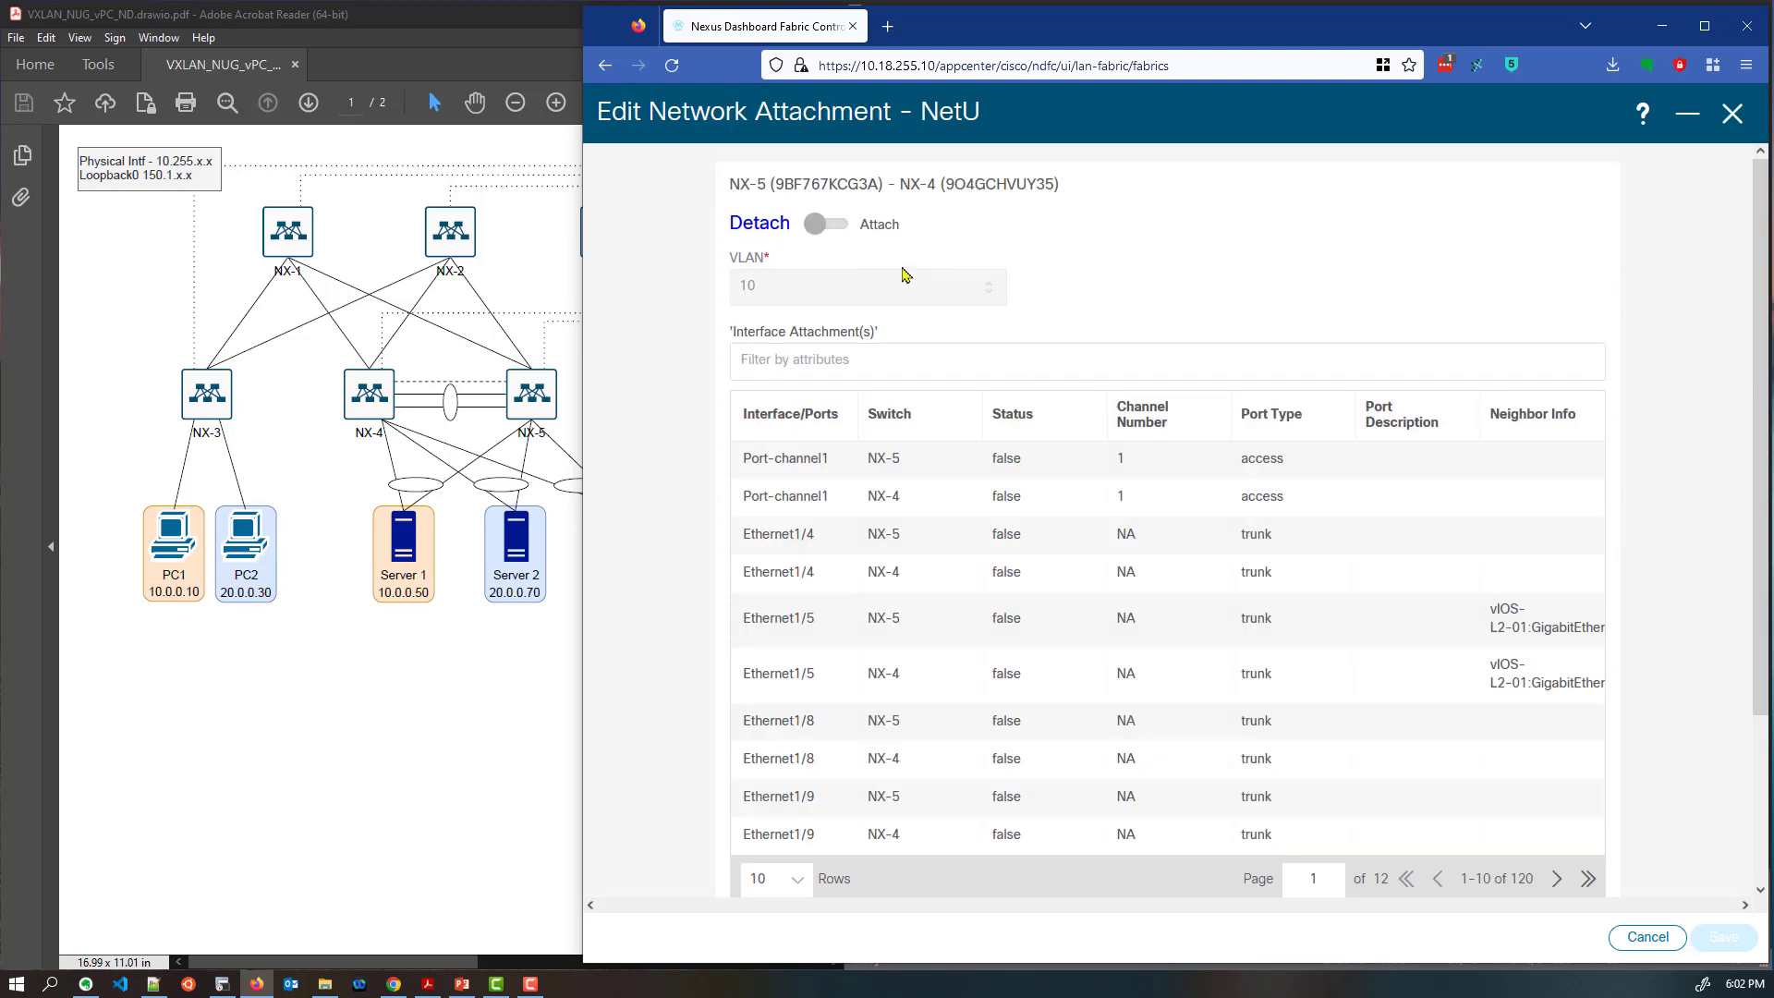
pyautogui.click(829, 230)
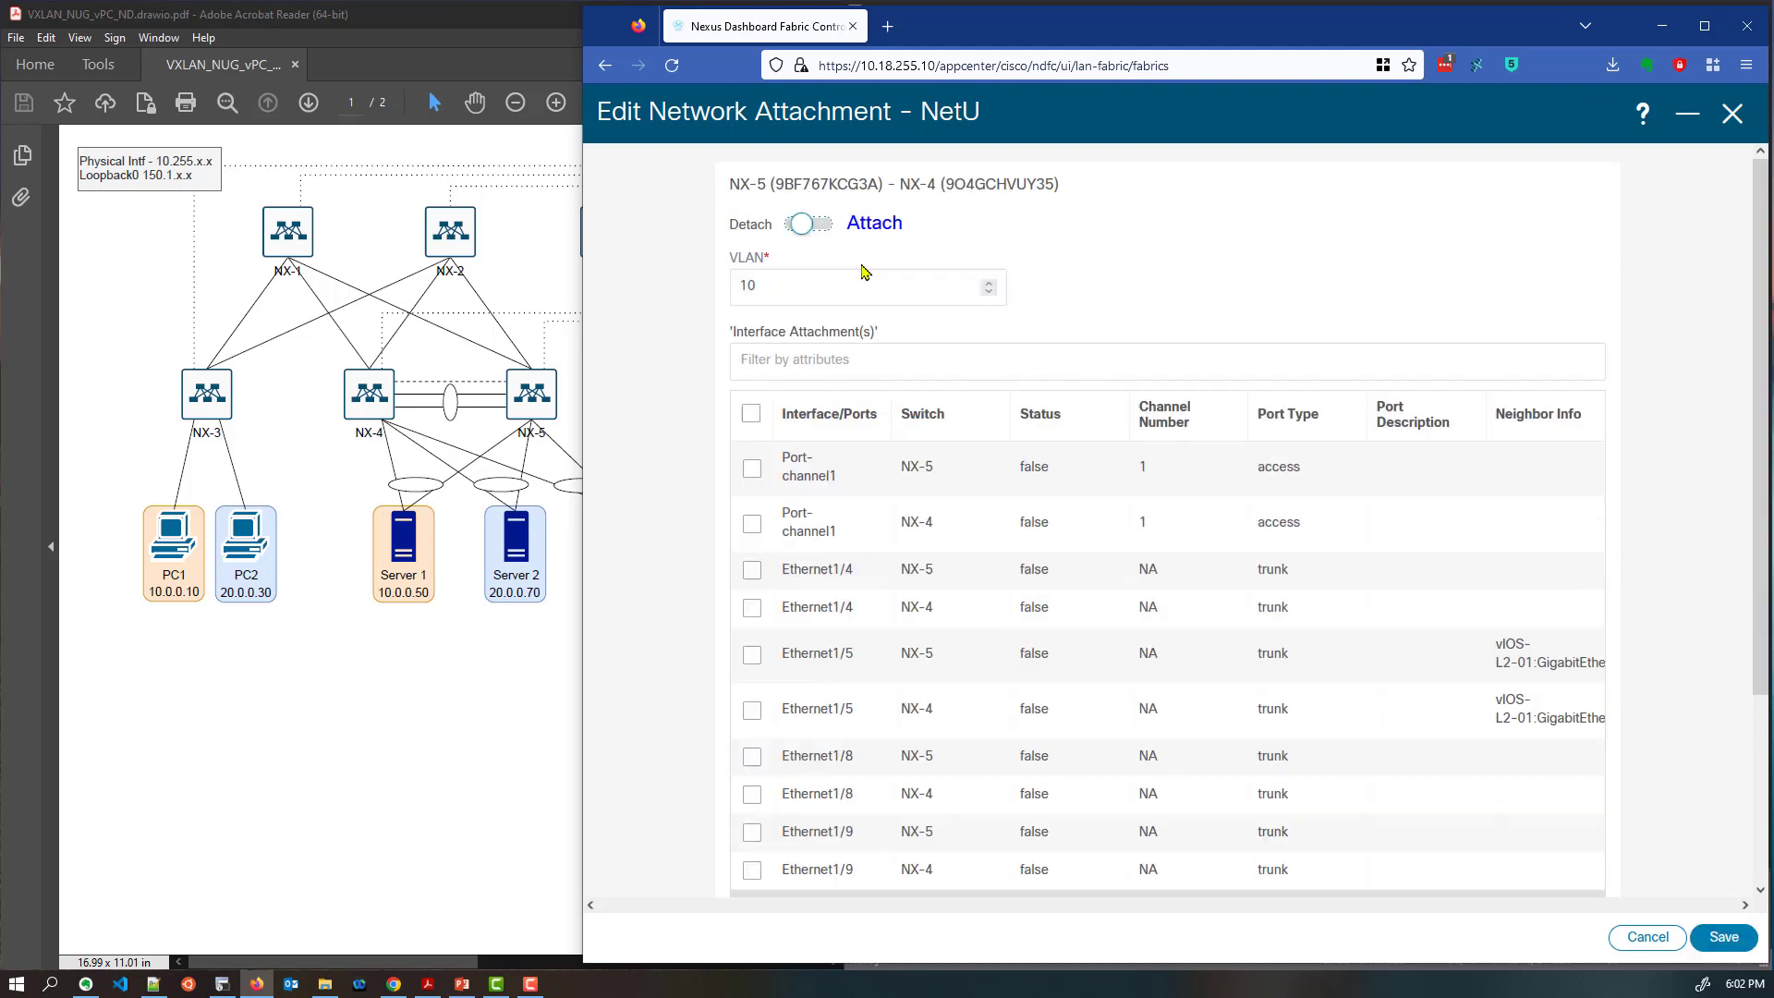
pyautogui.click(751, 469)
pyautogui.click(753, 526)
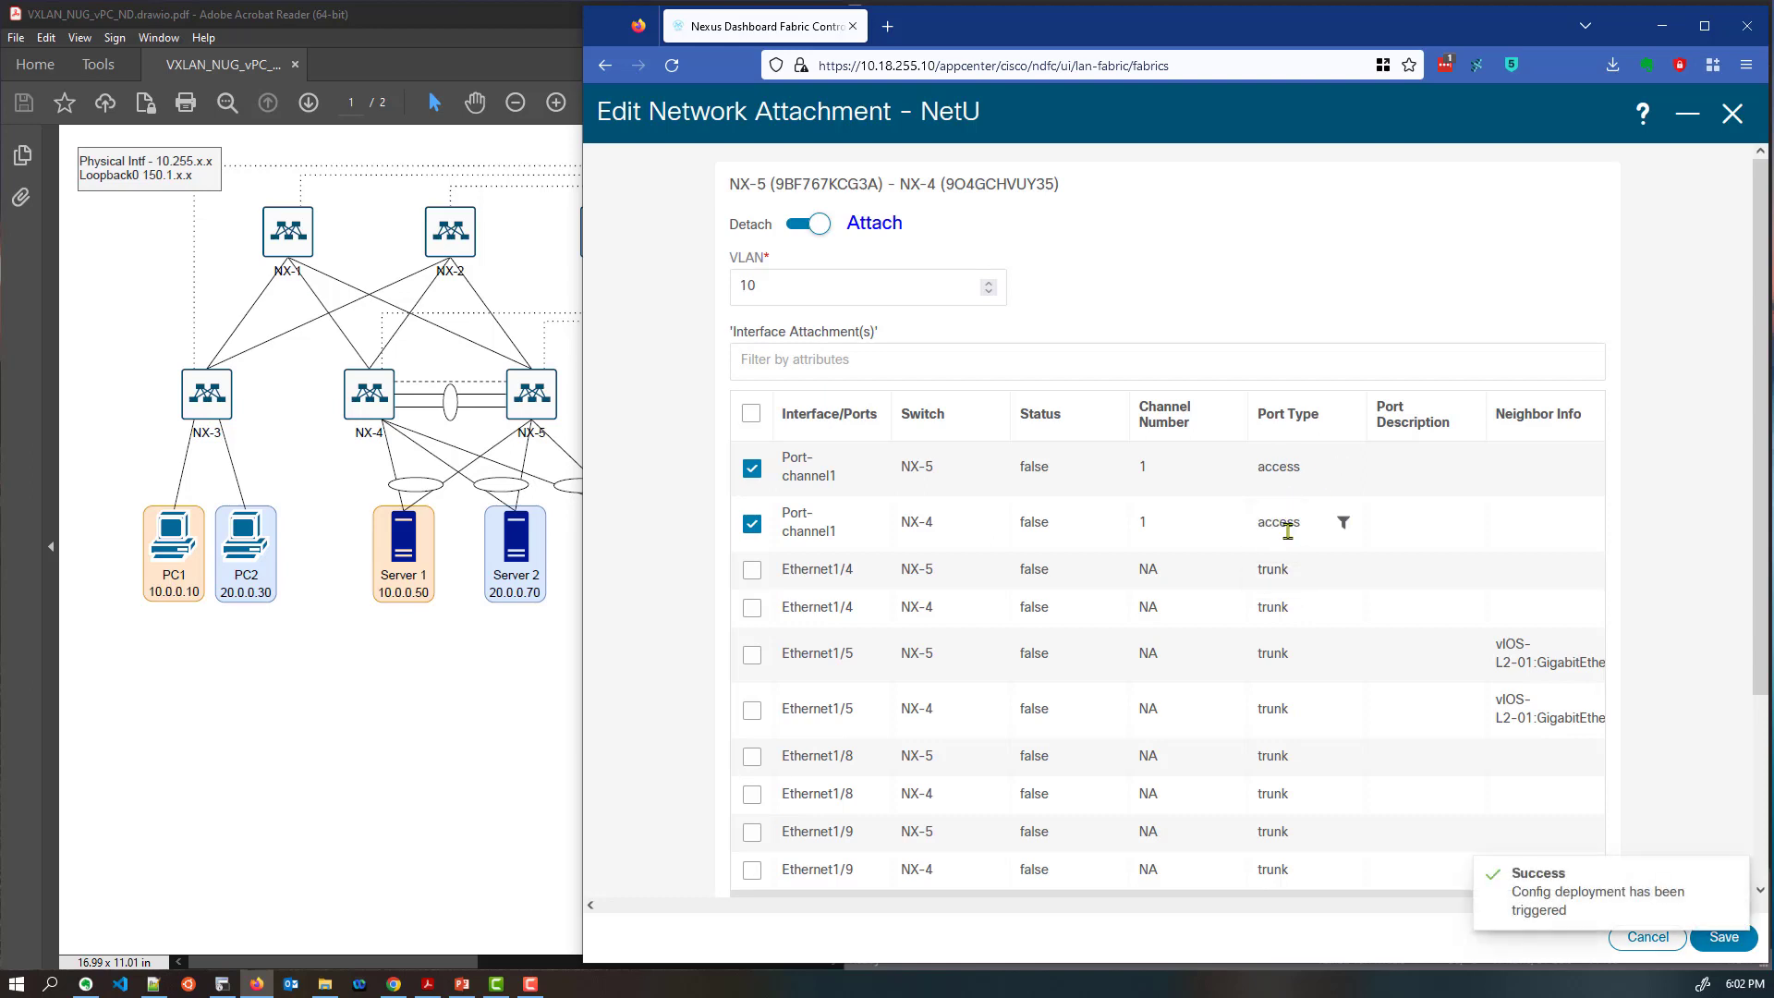
pyautogui.click(1723, 941)
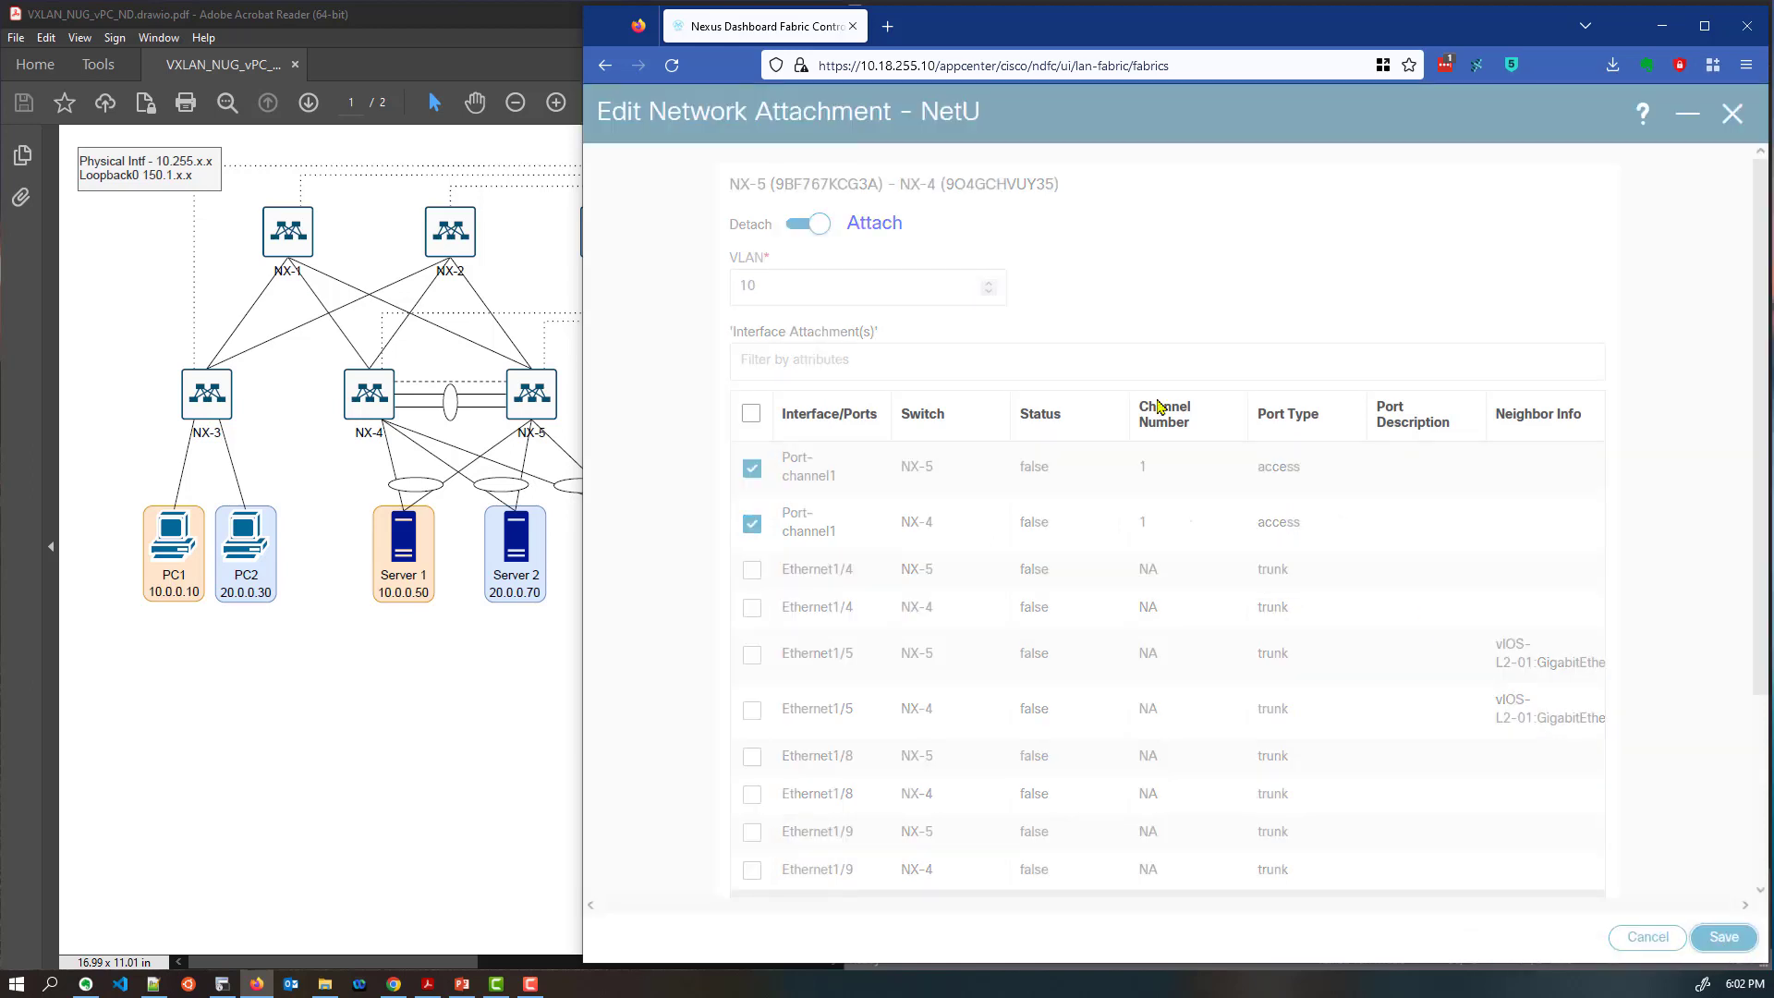
# Recalculate and deploy the vlan10 attachments, checking NX-4's pending VRF orange and interface Vlan10 commands before deployment
pyautogui.click(1533, 113)
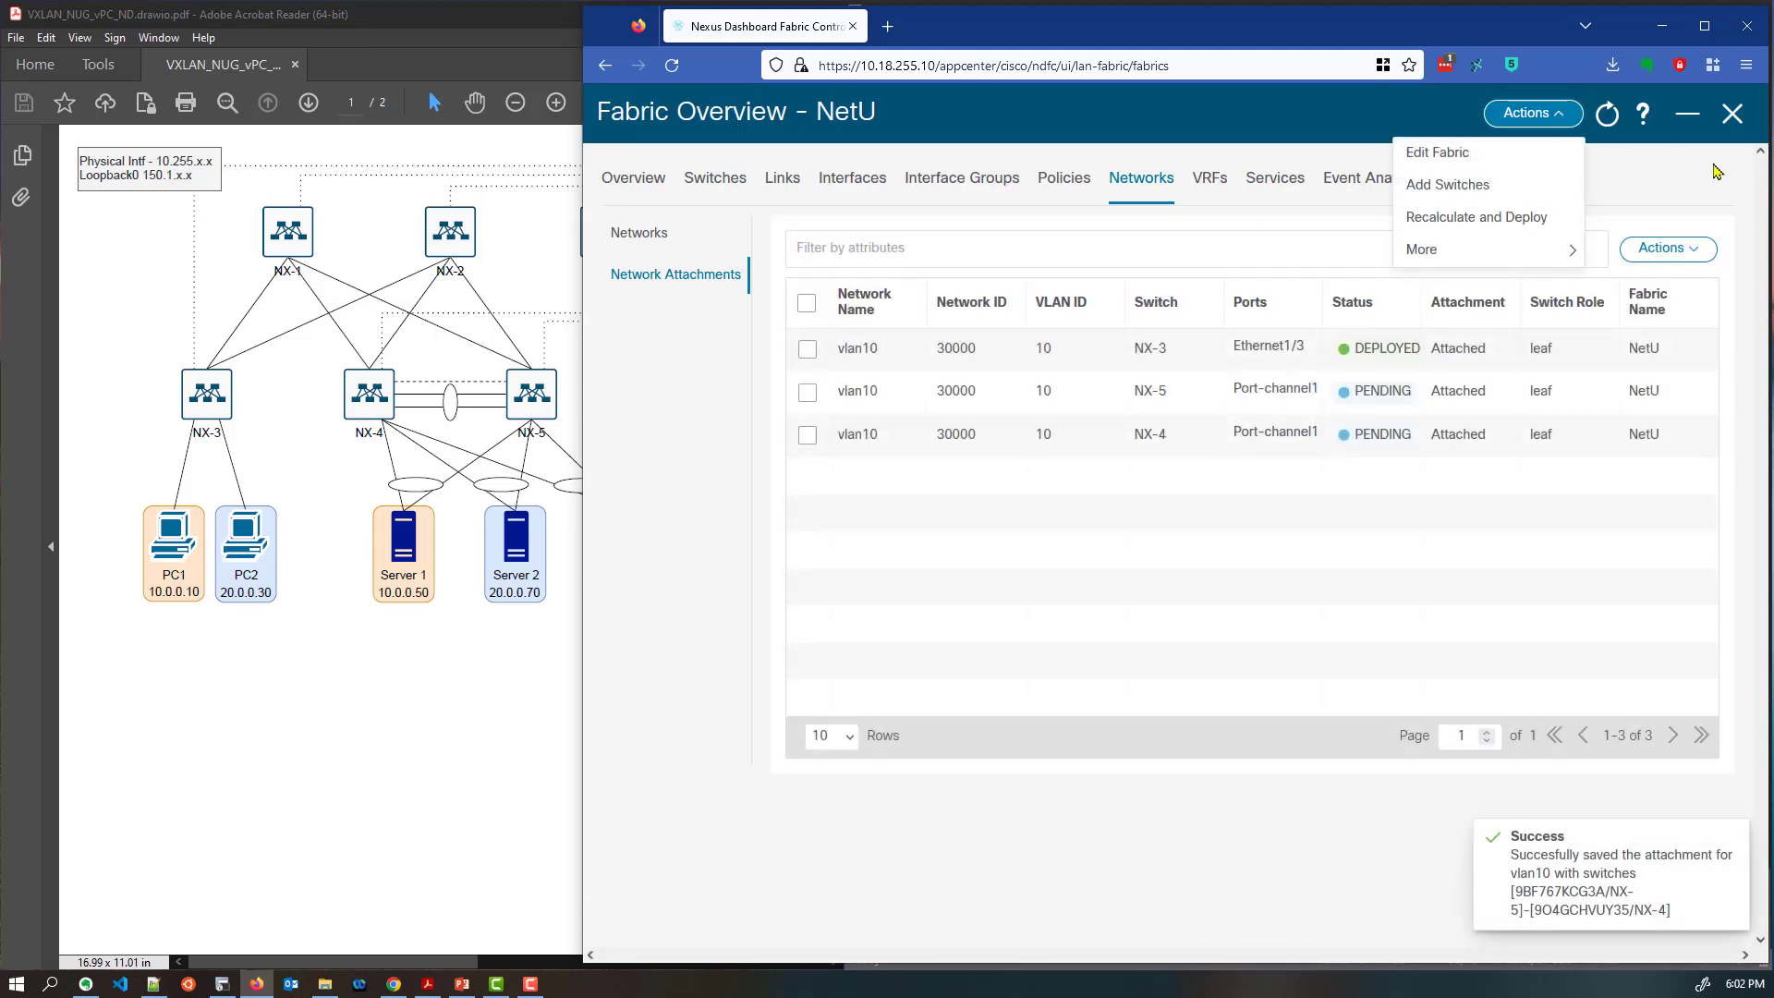
pyautogui.click(1539, 212)
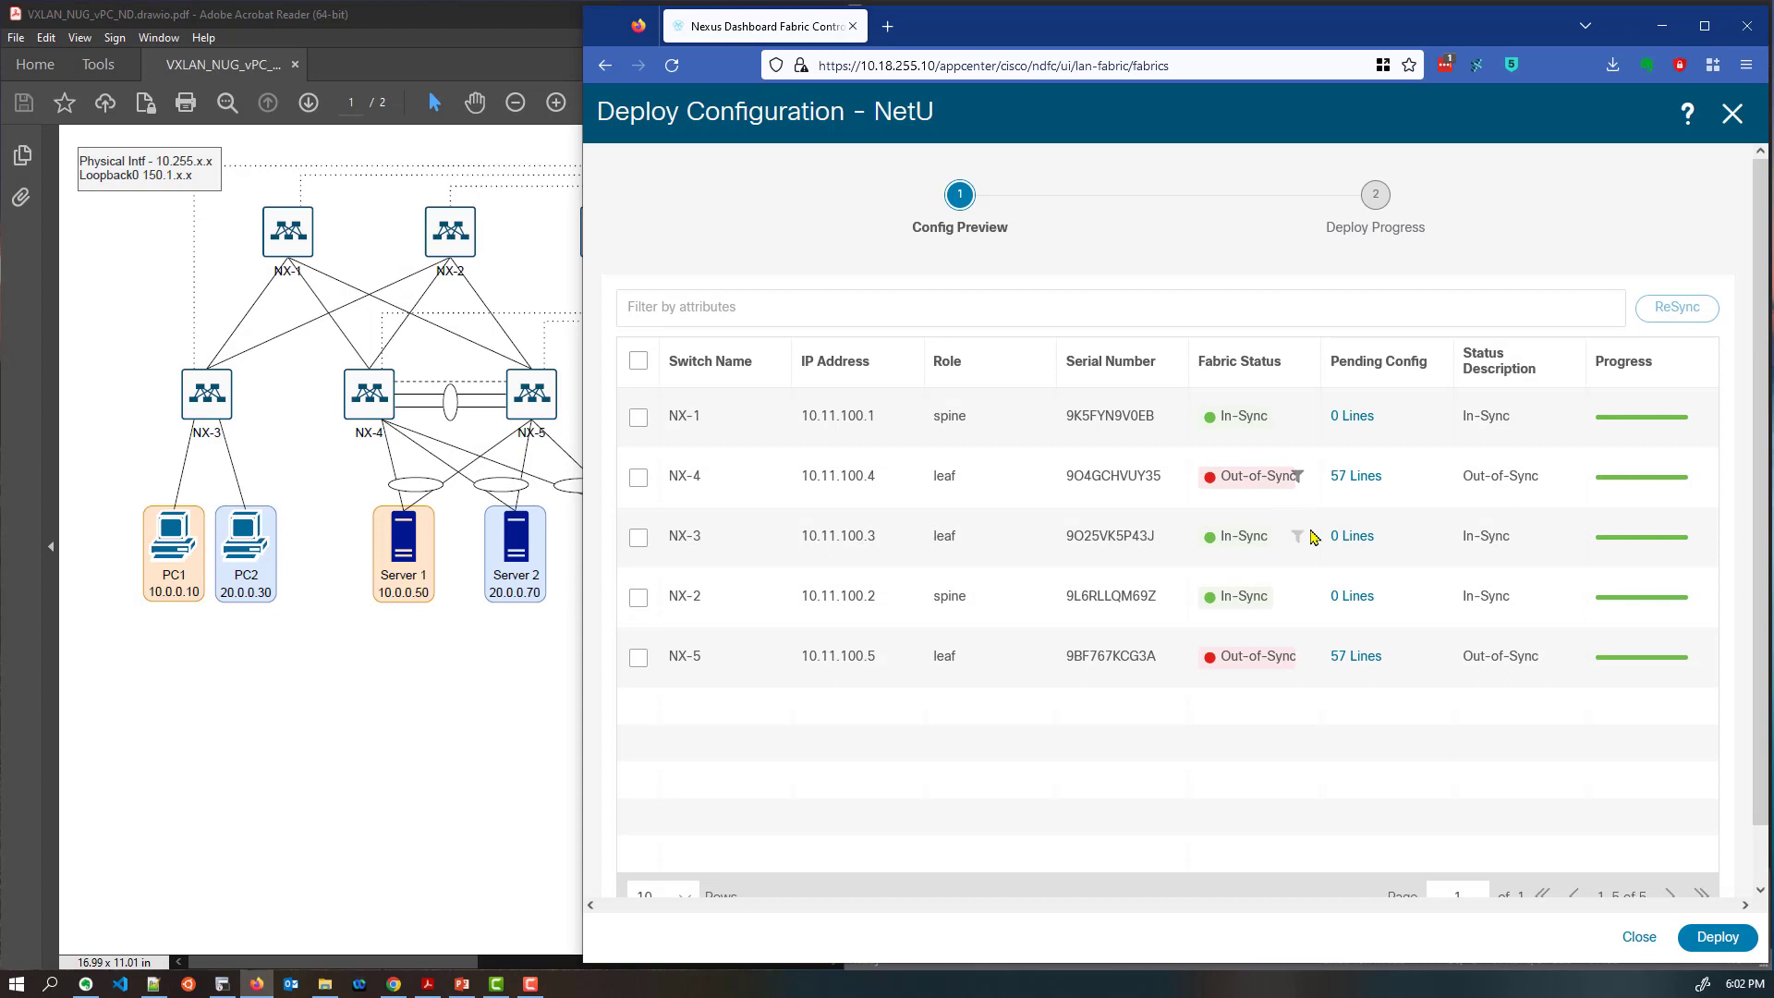
pyautogui.click(1364, 478)
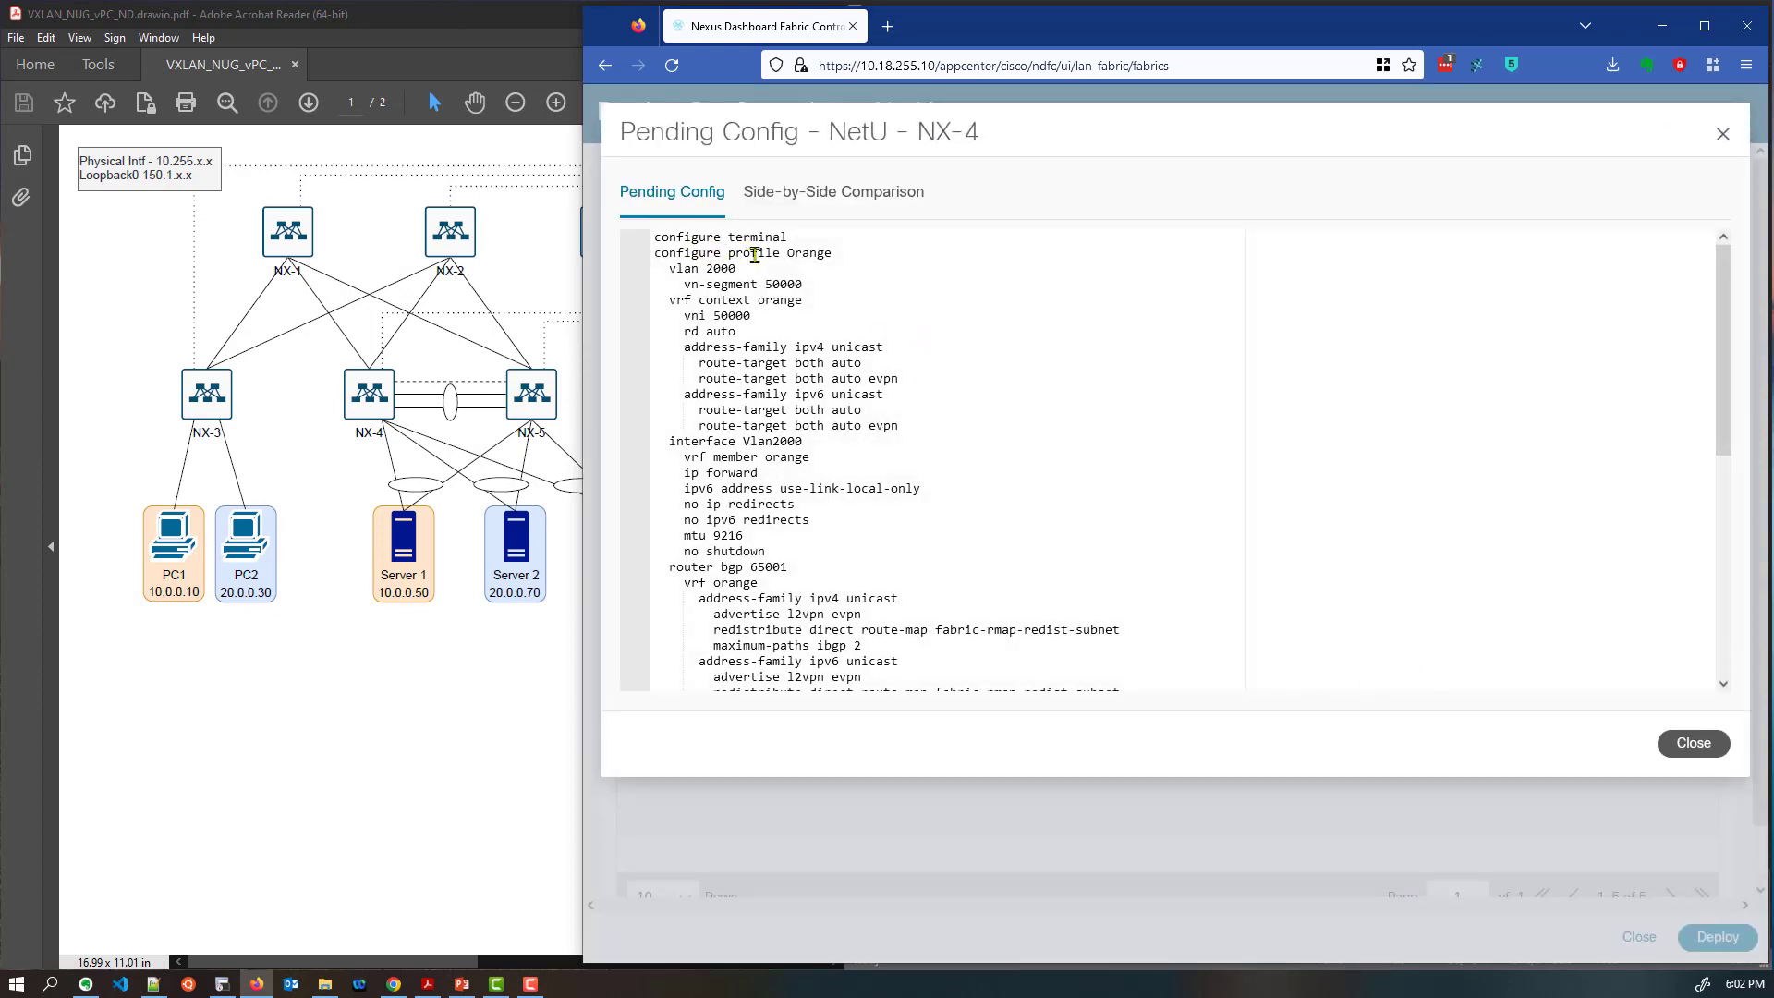
pyautogui.moveTo(679, 257); pyautogui.dragTo(808, 285)
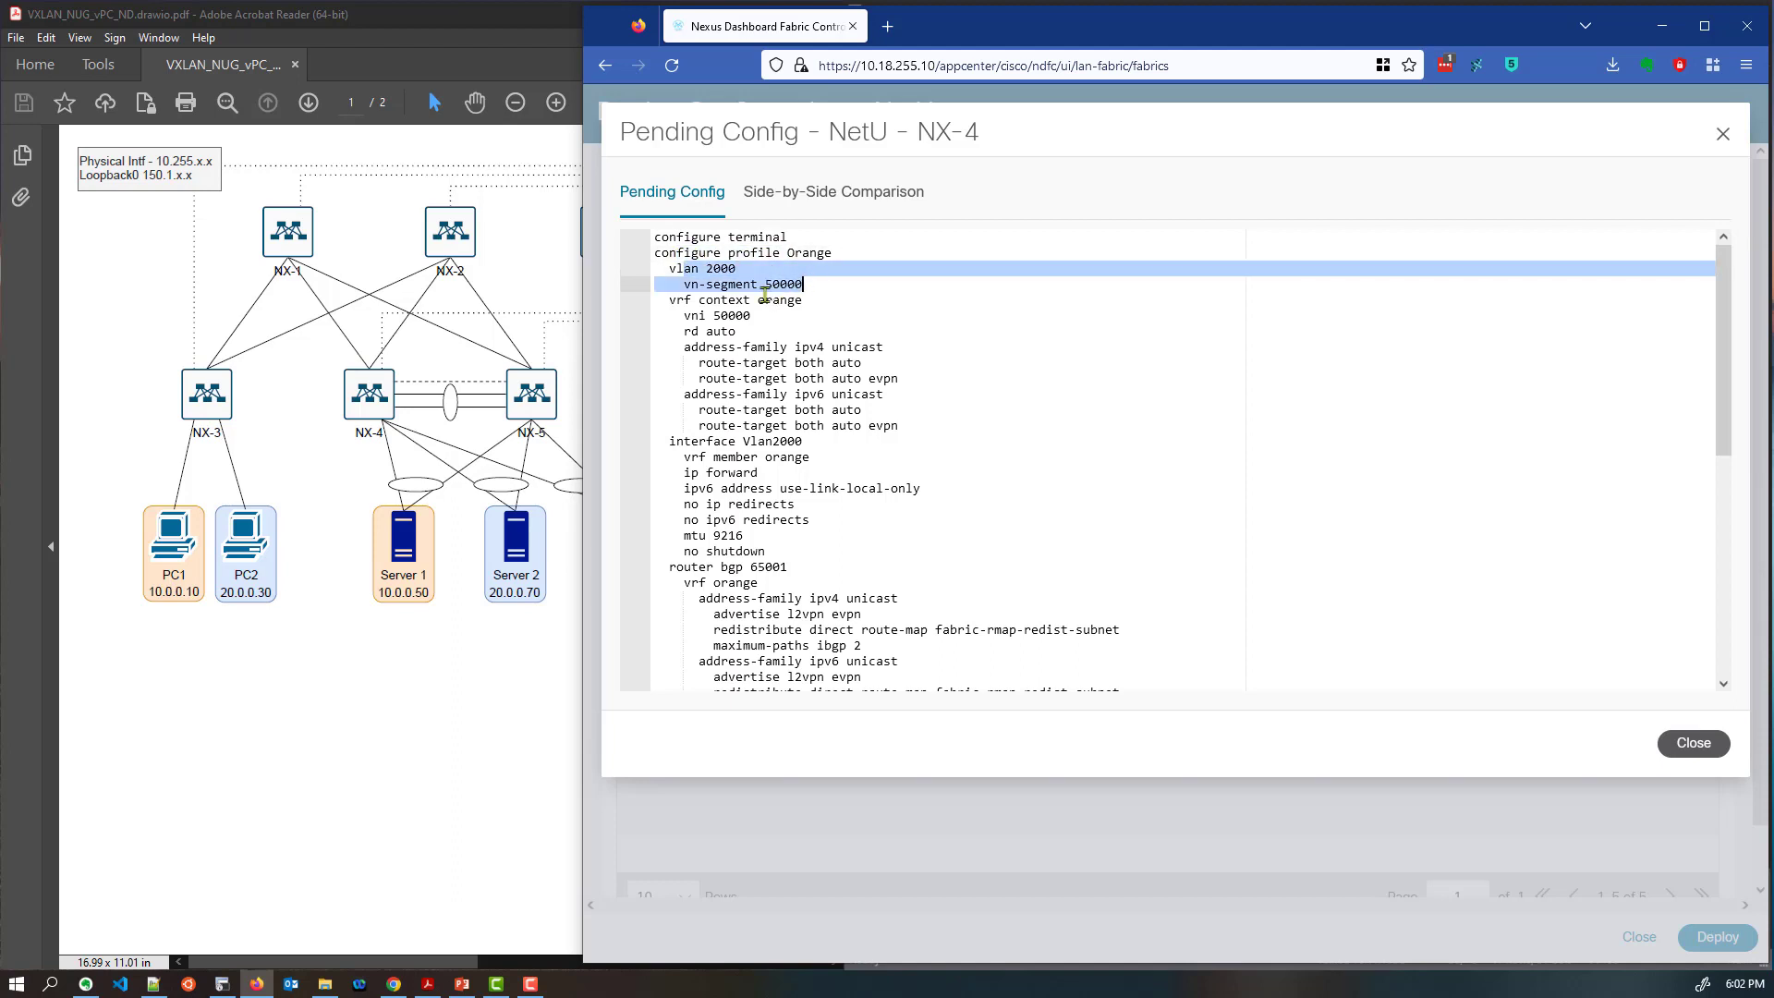
pyautogui.moveTo(700, 302); pyautogui.dragTo(754, 304)
pyautogui.moveTo(1719, 293); pyautogui.dragTo(1703, 505)
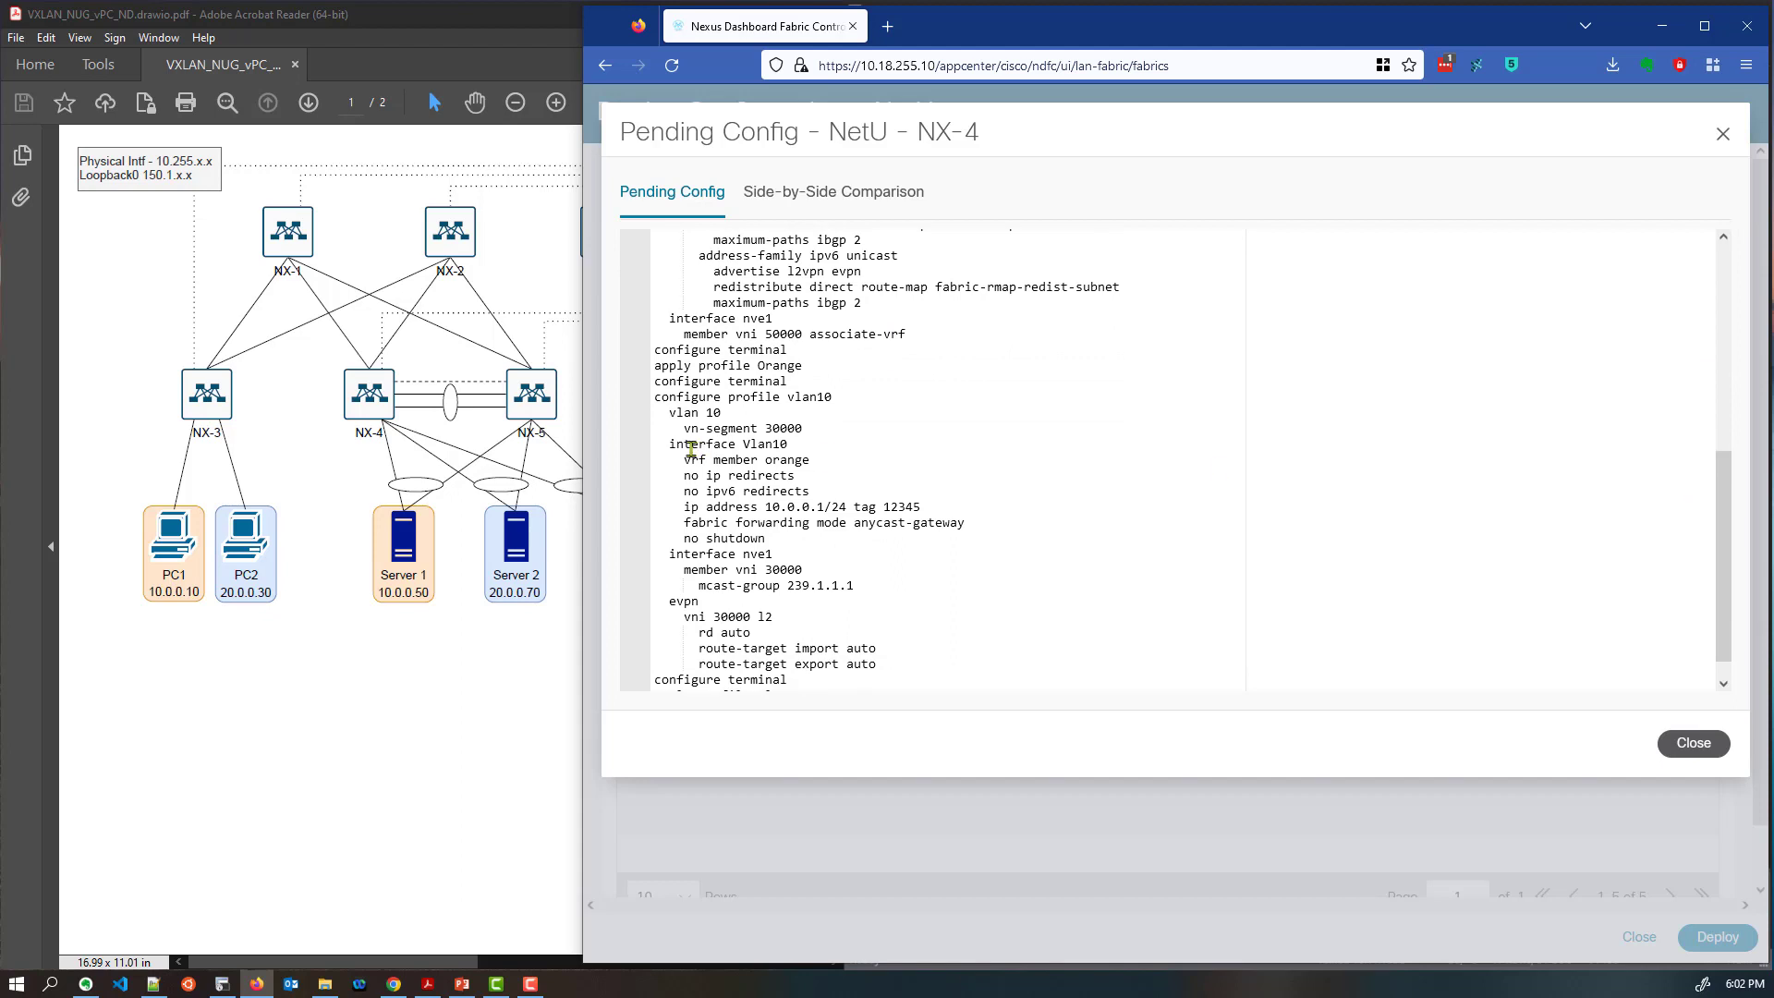
pyautogui.moveTo(699, 445); pyautogui.dragTo(879, 507)
pyautogui.click(880, 508)
pyautogui.click(1694, 743)
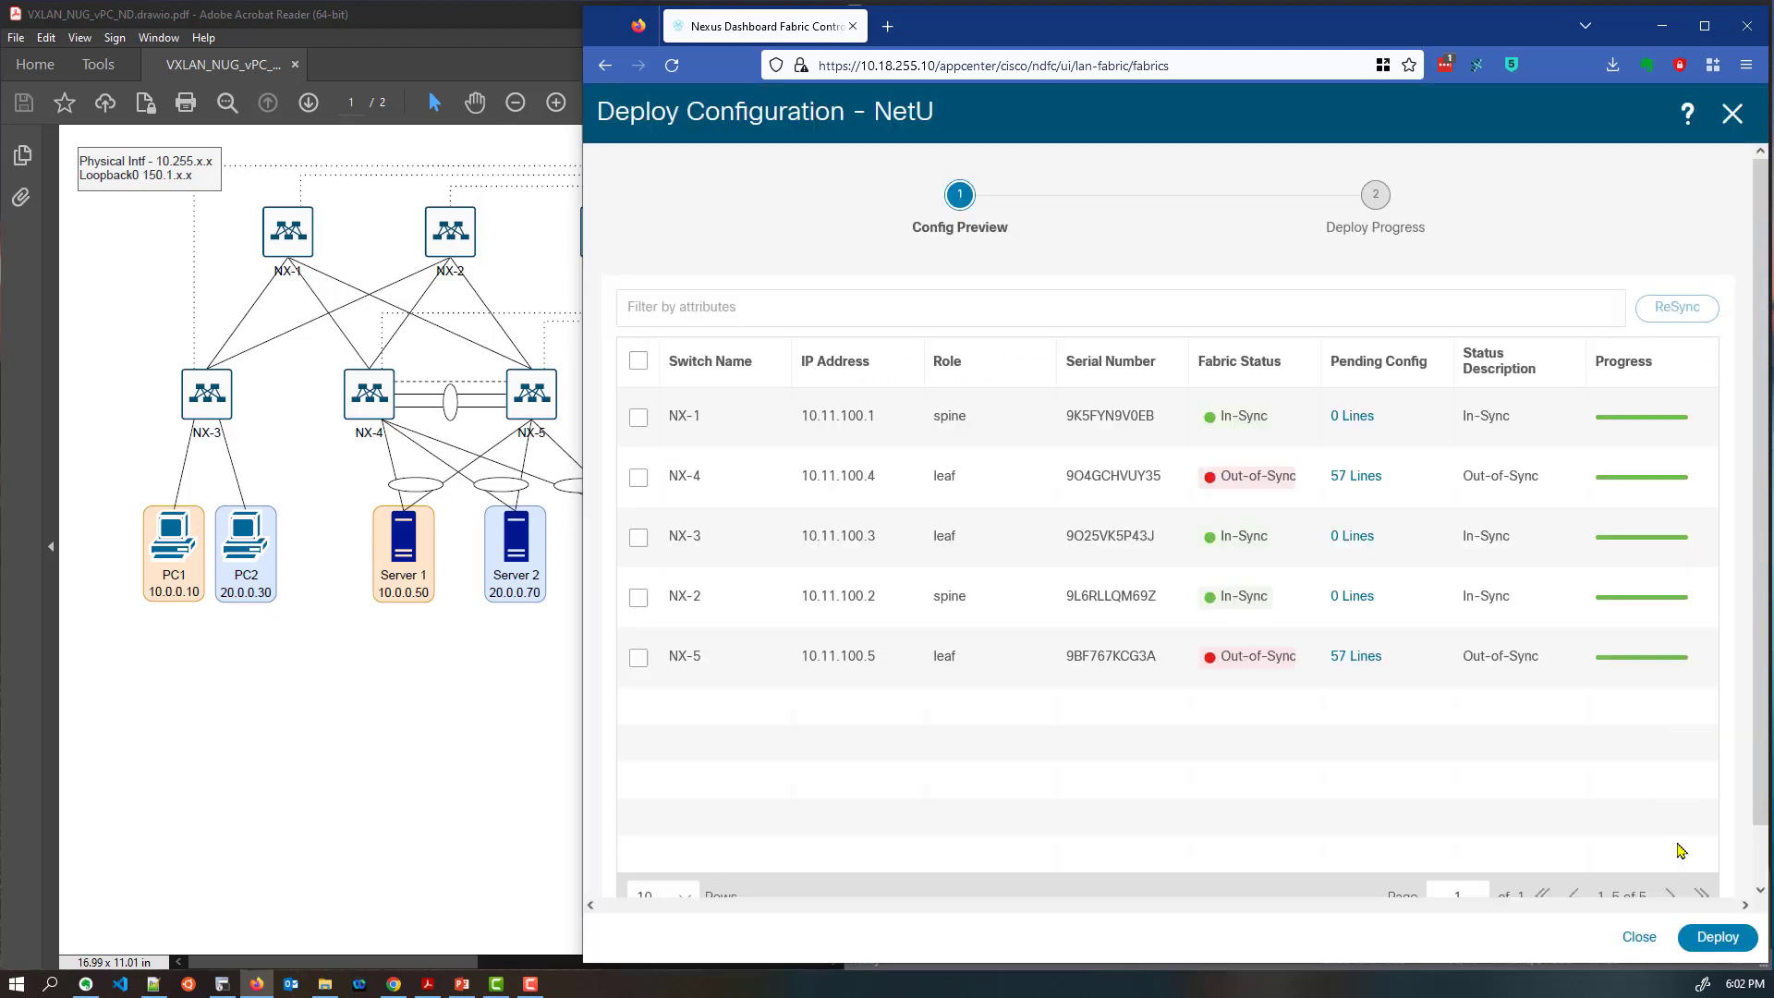
pyautogui.click(1716, 938)
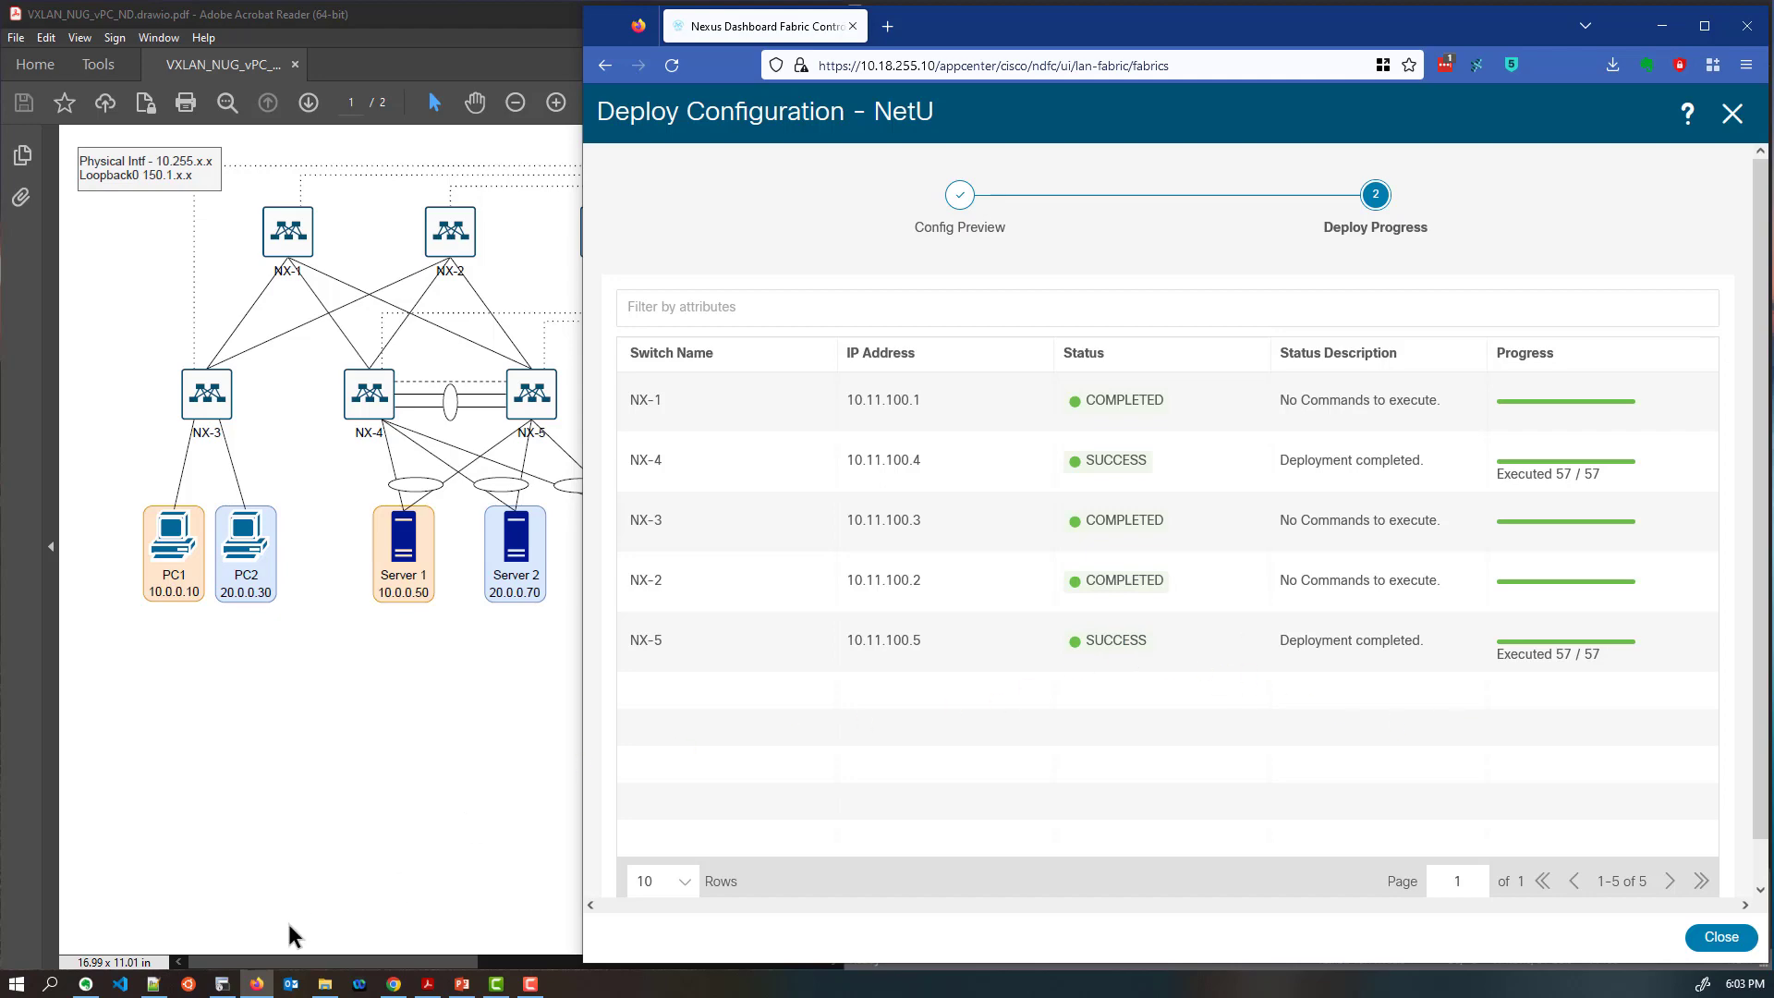
# Switch to the PC1 terminal session and ping 10.0.0.50 twice to test connectivity to Server 1
pyautogui.click(233, 984)
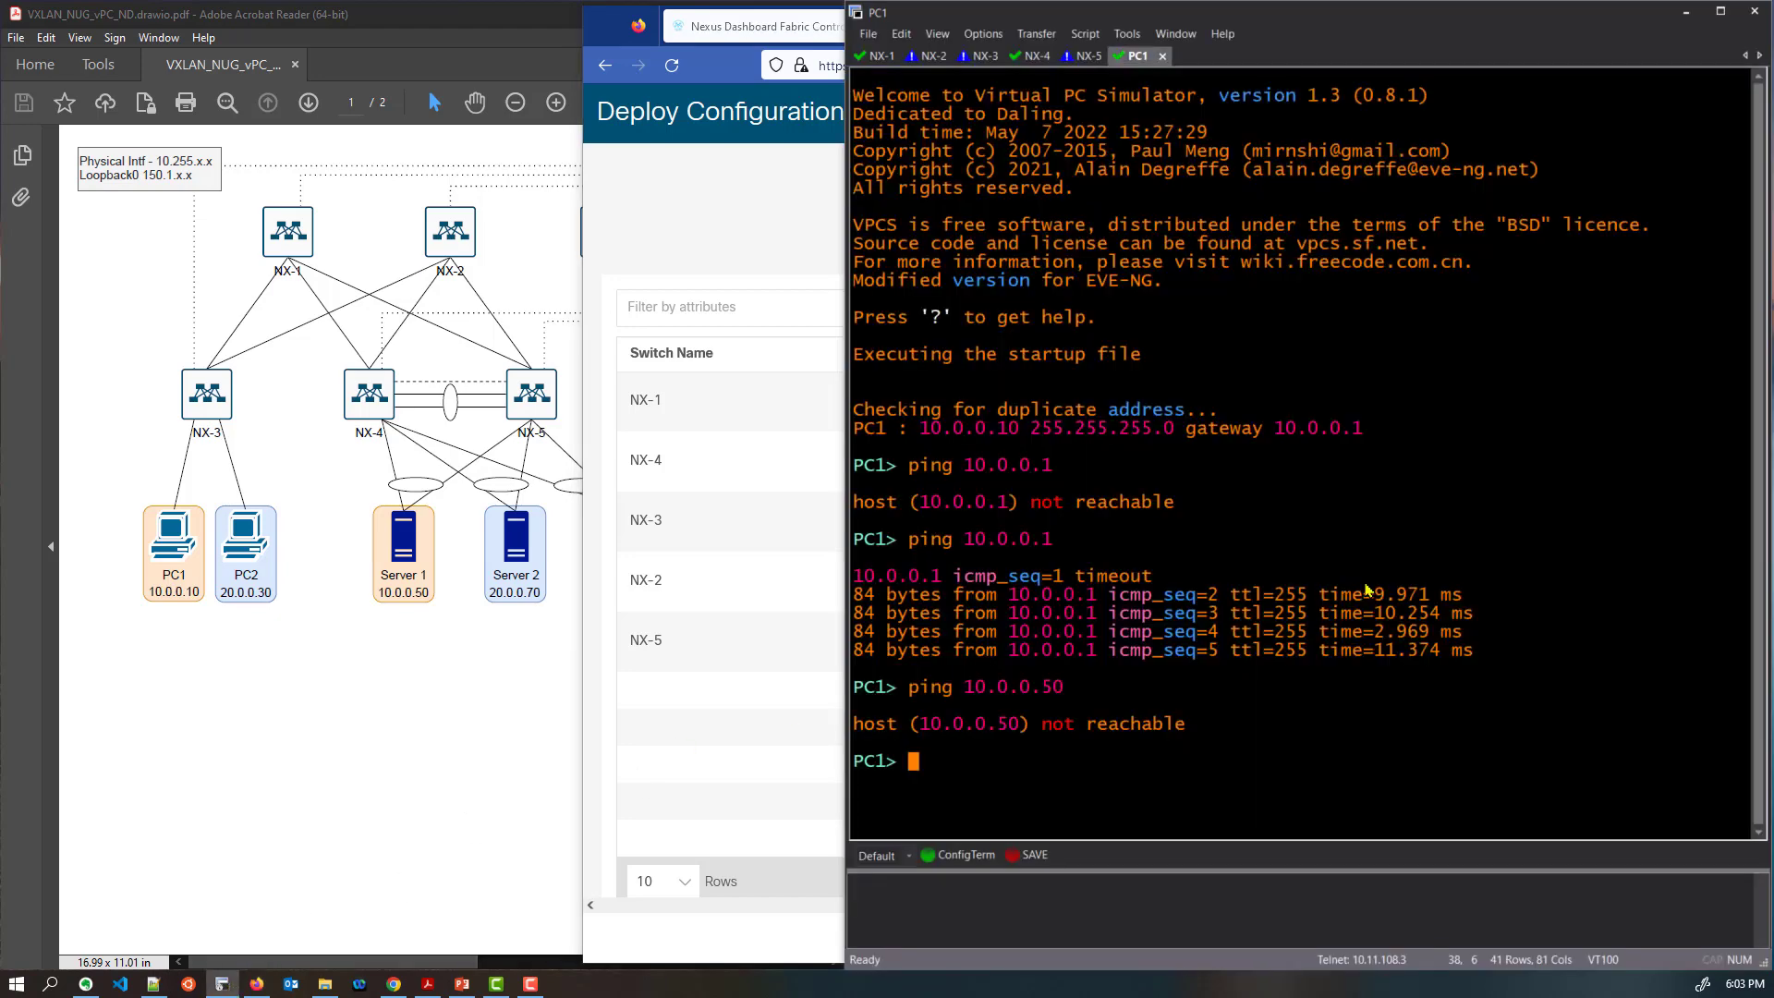
pyautogui.press('Up')
pyautogui.press('Return')
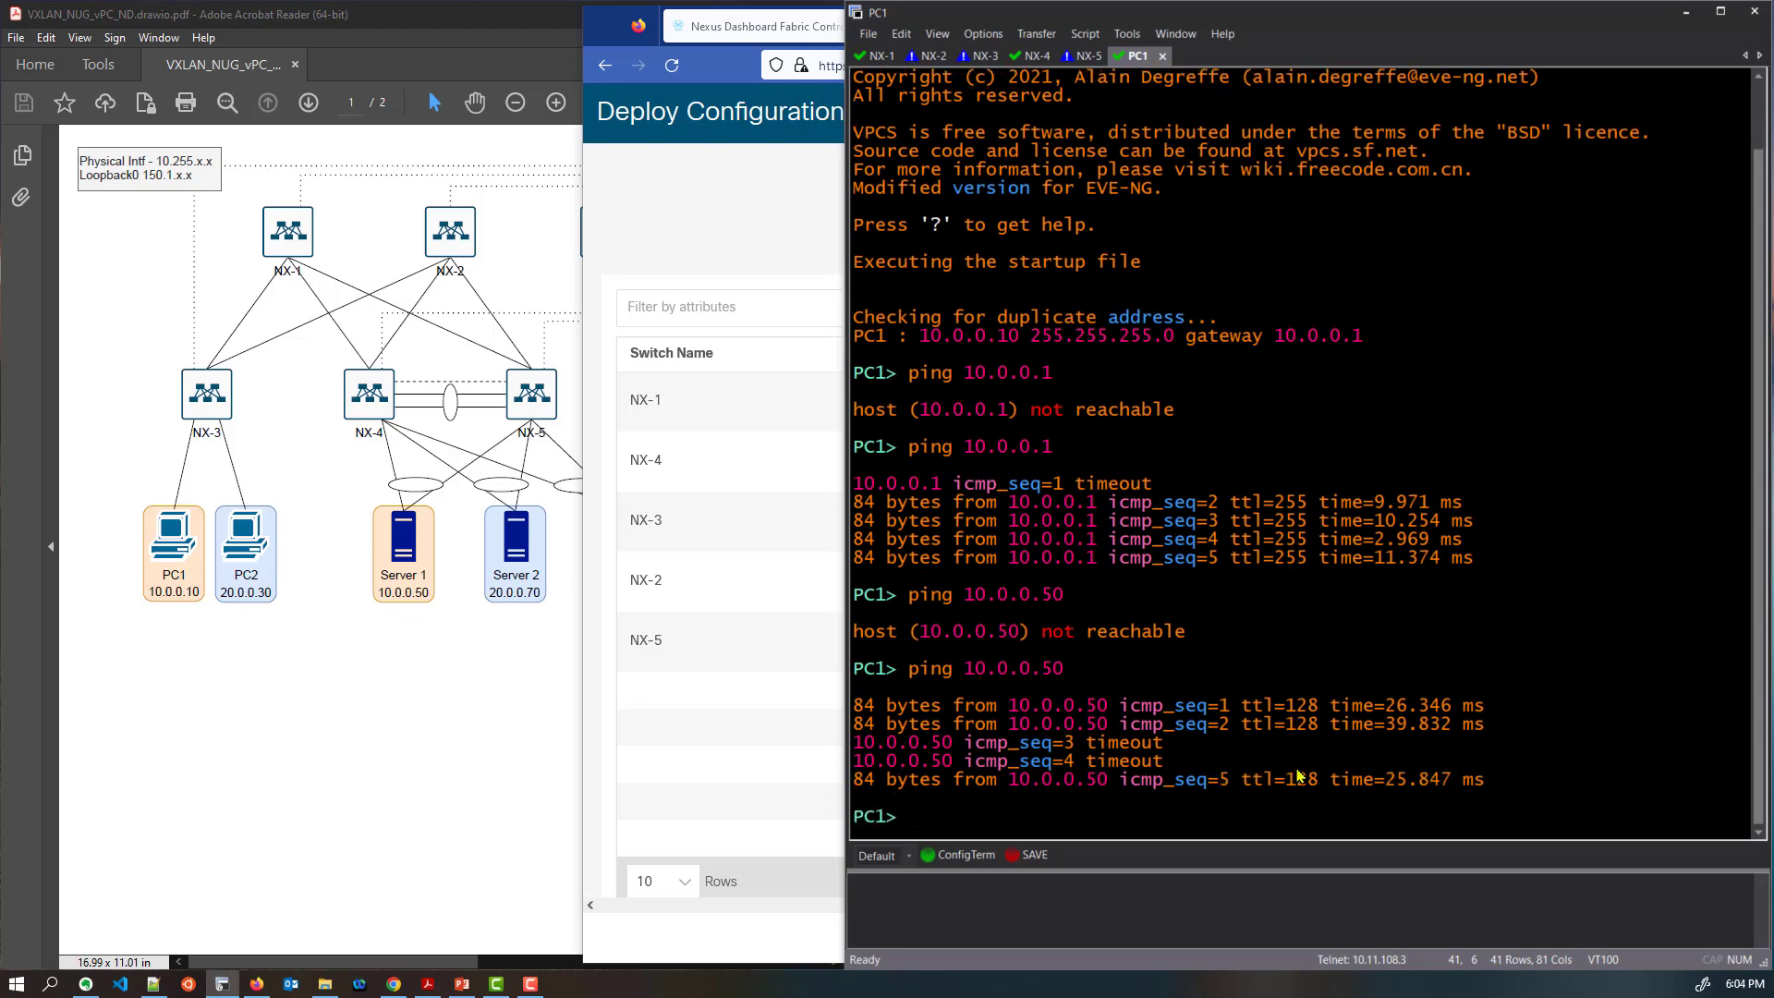
pyautogui.press('Return')
pyautogui.press('Up')
pyautogui.press('Return')
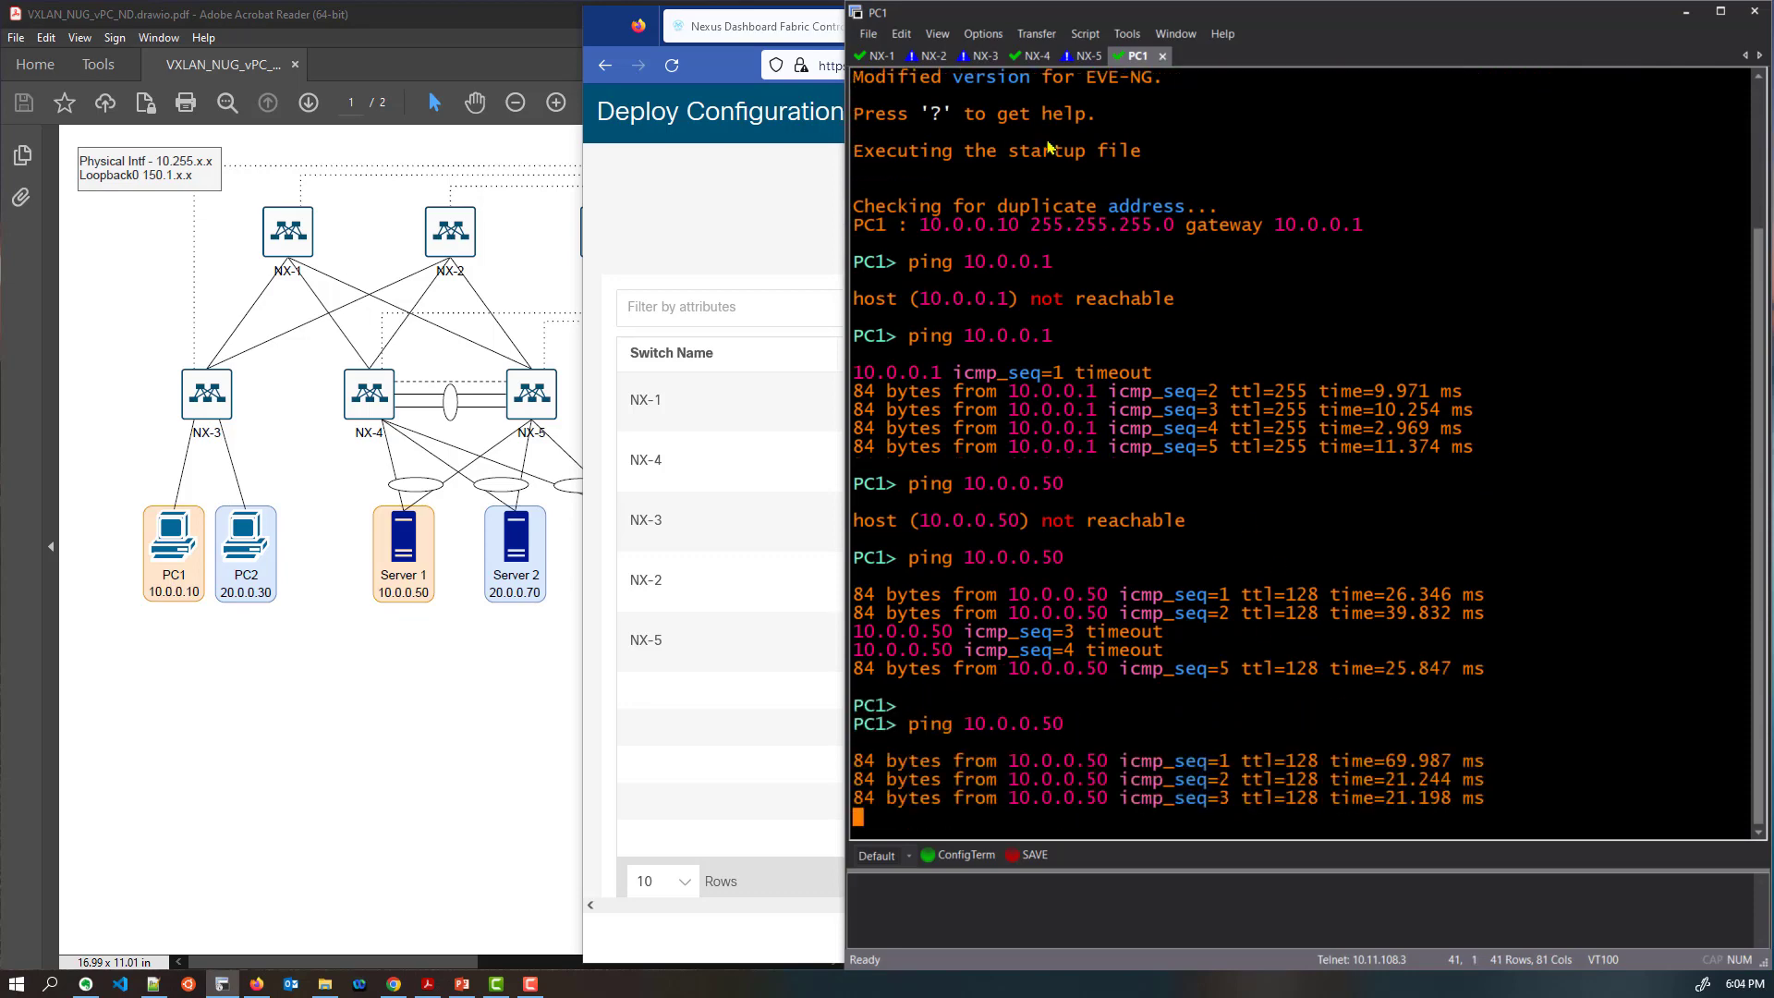
# Run sh vpc in the NX-4 session and examine the vPC 1 status, active VLAN, and peer status
pyautogui.click(1035, 59)
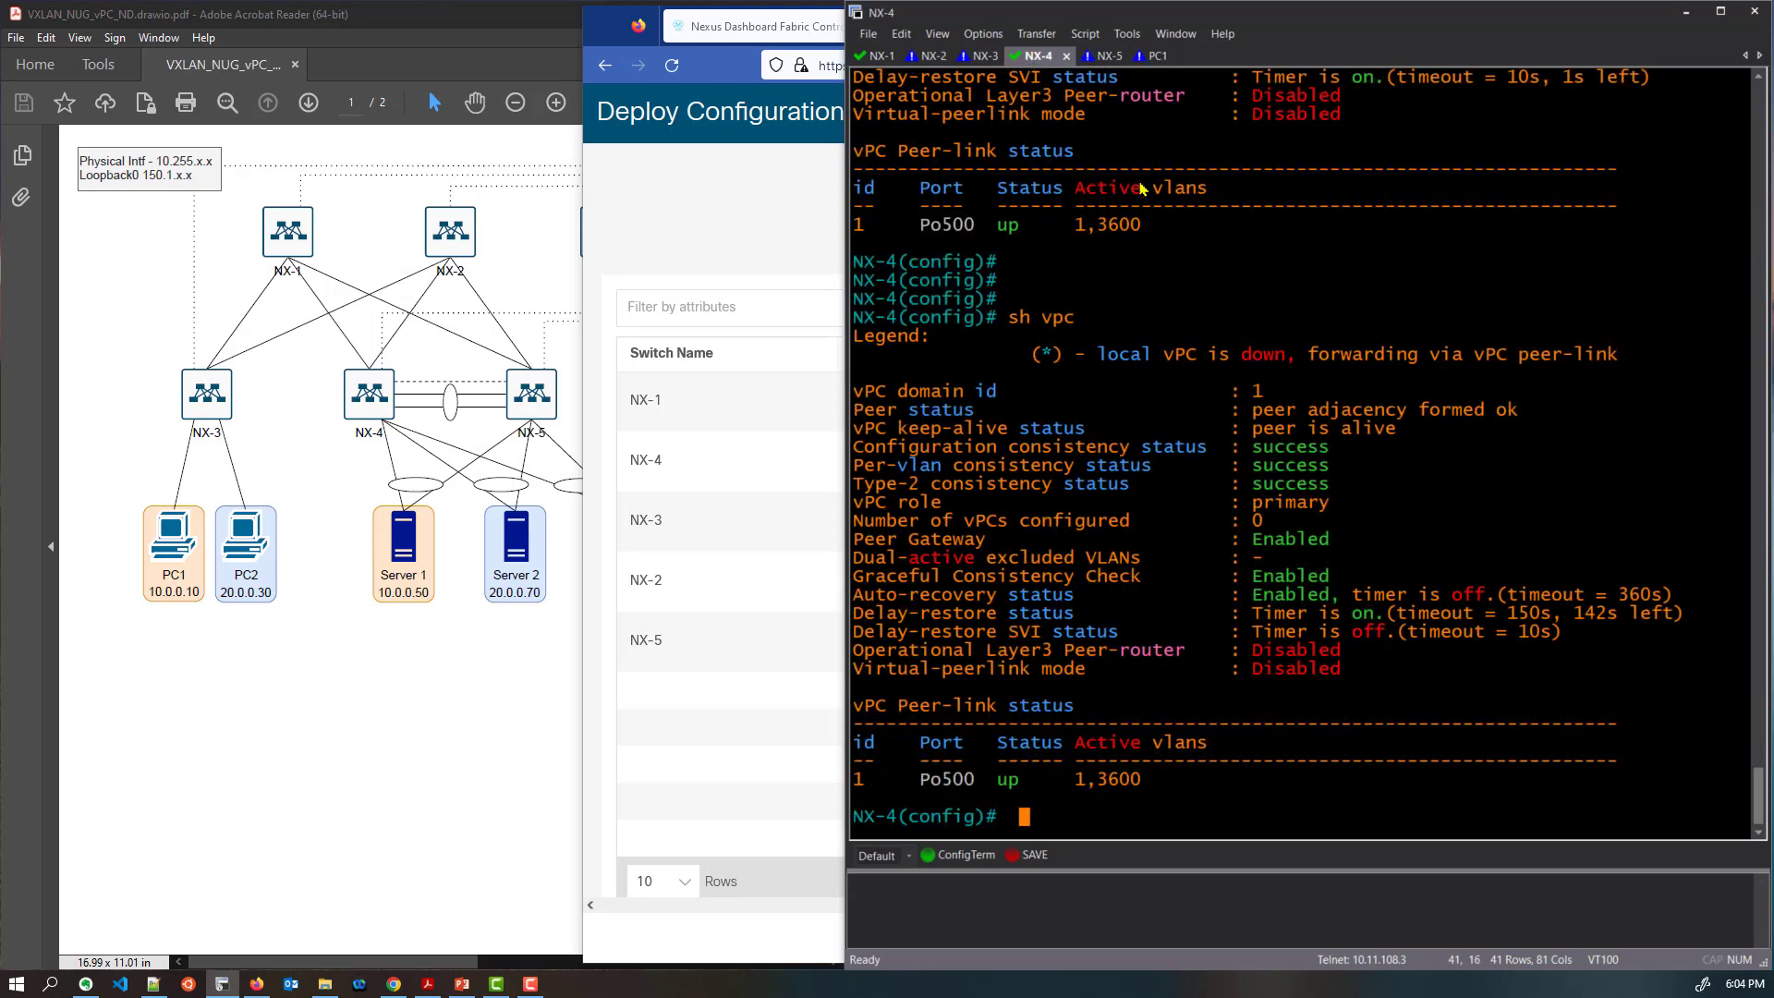
pyautogui.press('Return')
pyautogui.write('sh vpc')
pyautogui.press('Return')
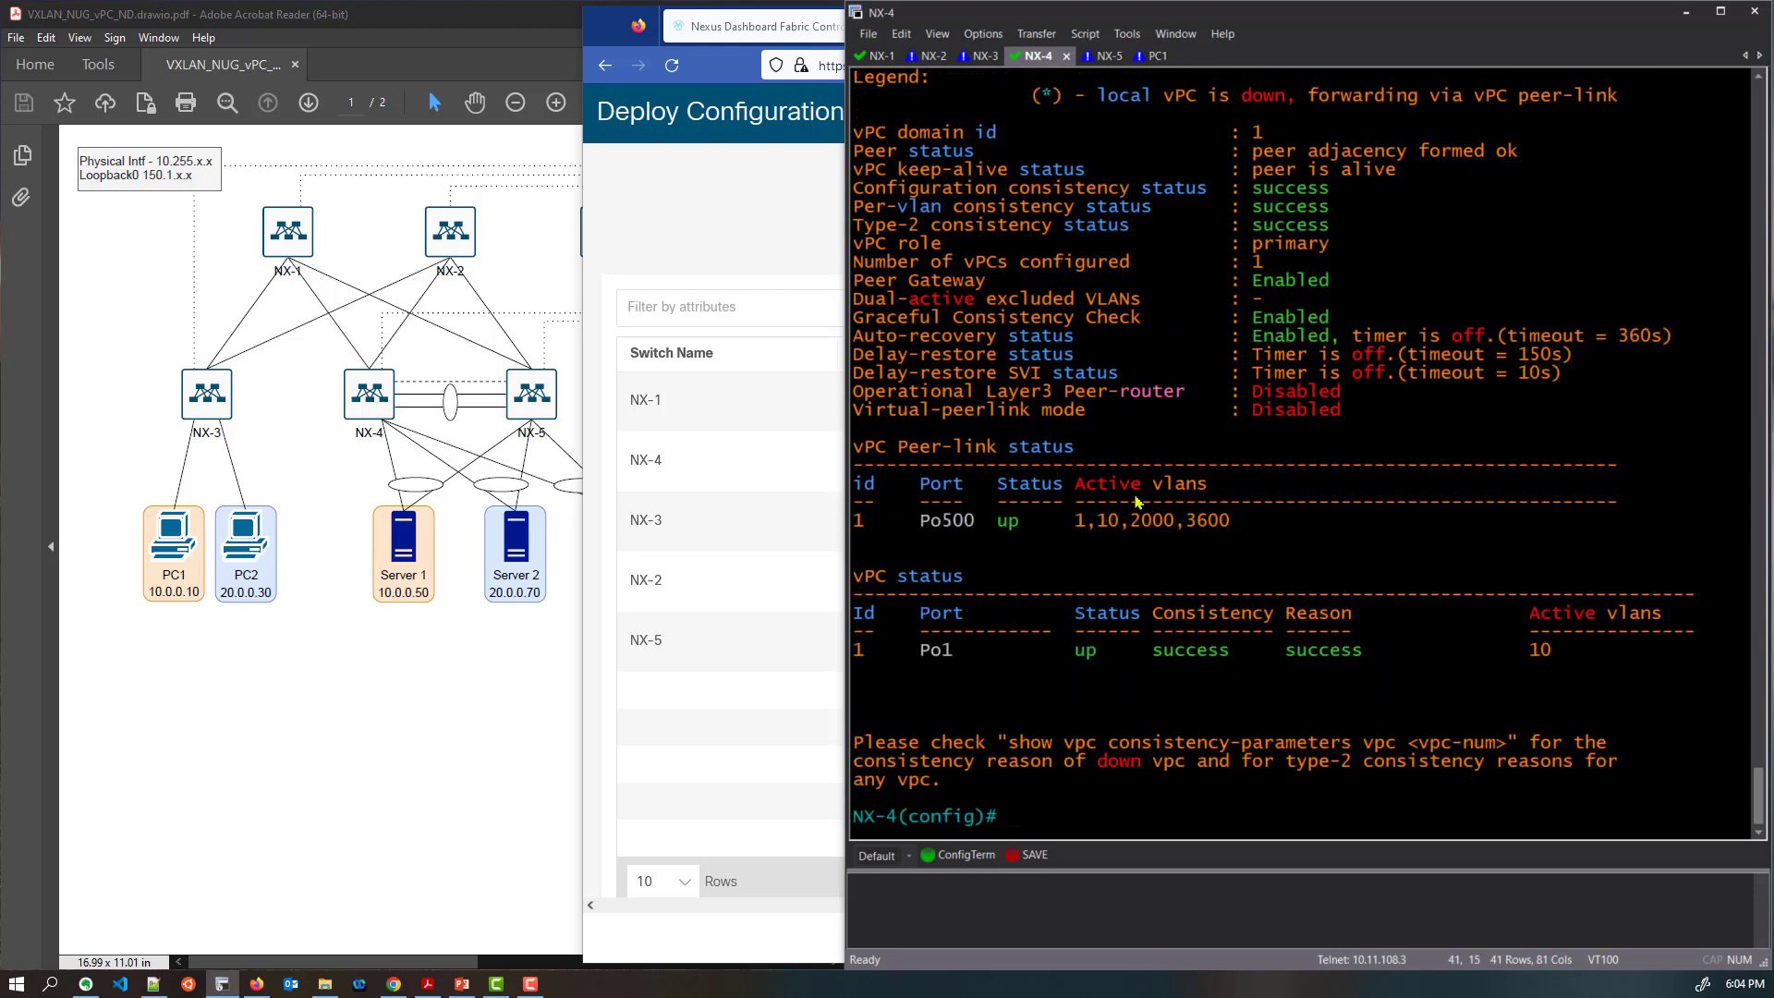
pyautogui.moveTo(1521, 654); pyautogui.dragTo(1582, 657)
pyautogui.moveTo(855, 655); pyautogui.dragTo(1369, 660)
pyautogui.click(1369, 660)
pyautogui.moveTo(1346, 240); pyautogui.dragTo(1243, 153)
pyautogui.click(1243, 152)
# Check the server links in the topology diagram, then open the Create Interface form for the NetU fabric in Nexus Dashboard
pyautogui.click(344, 679)
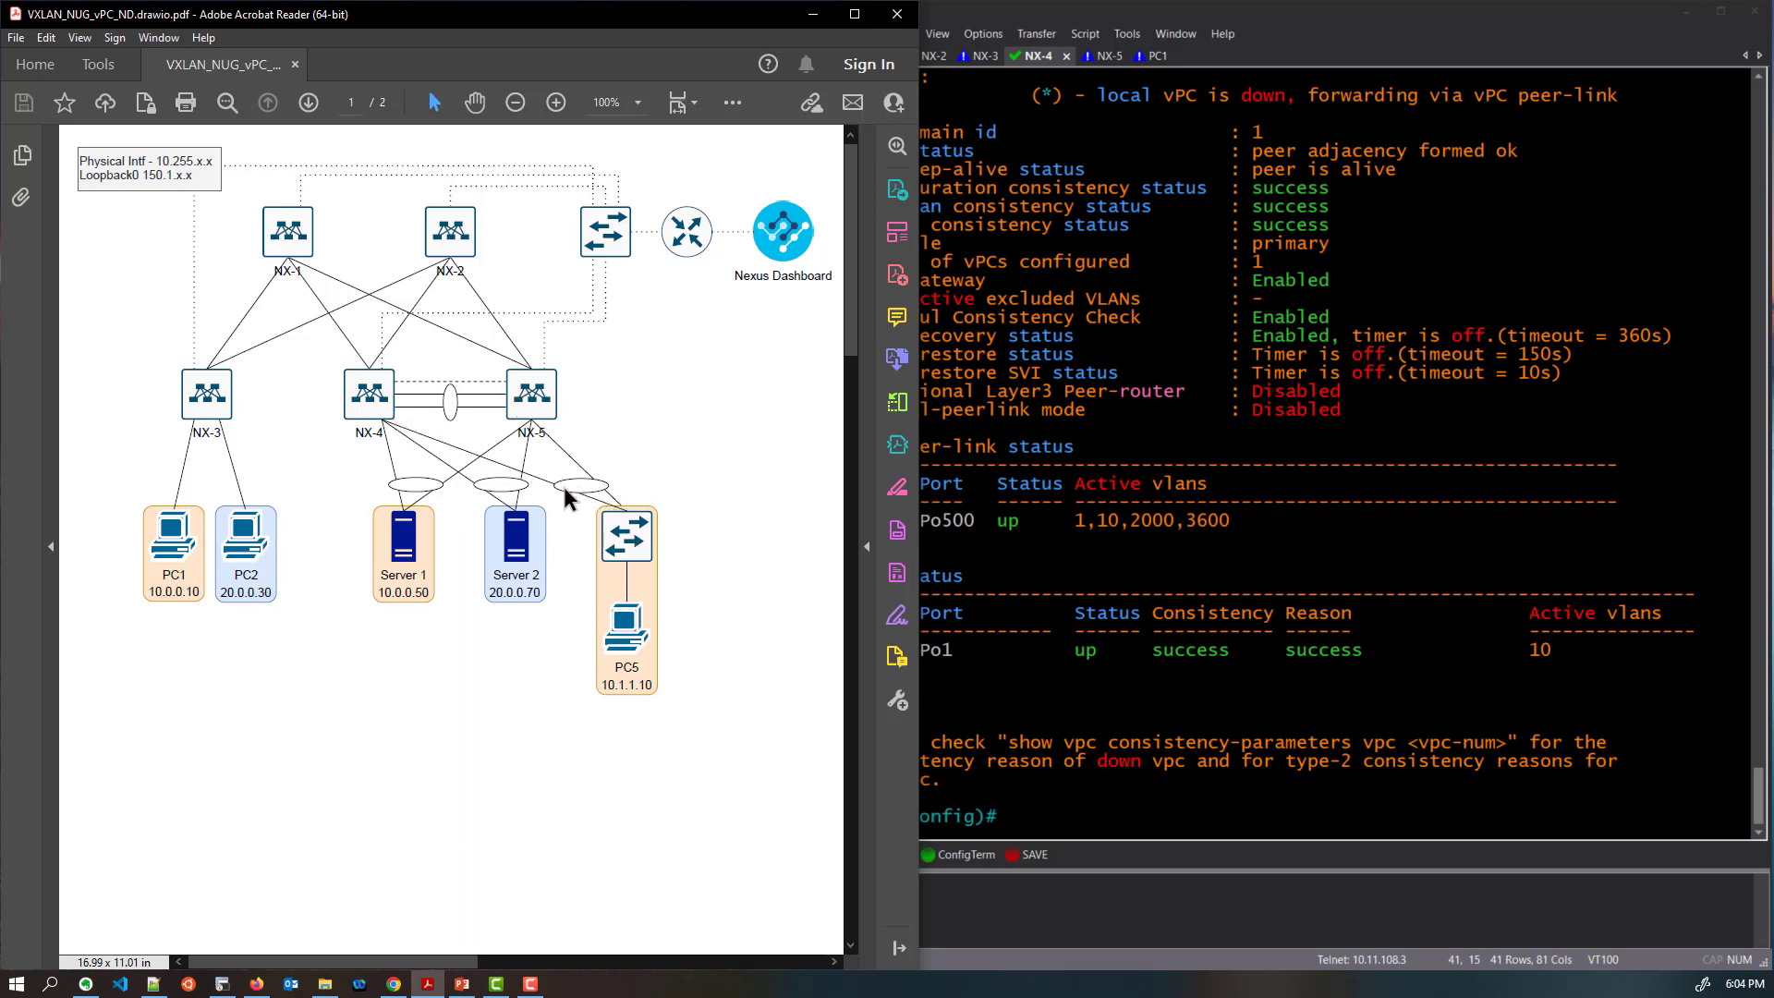
pyautogui.click(257, 984)
pyautogui.click(1727, 122)
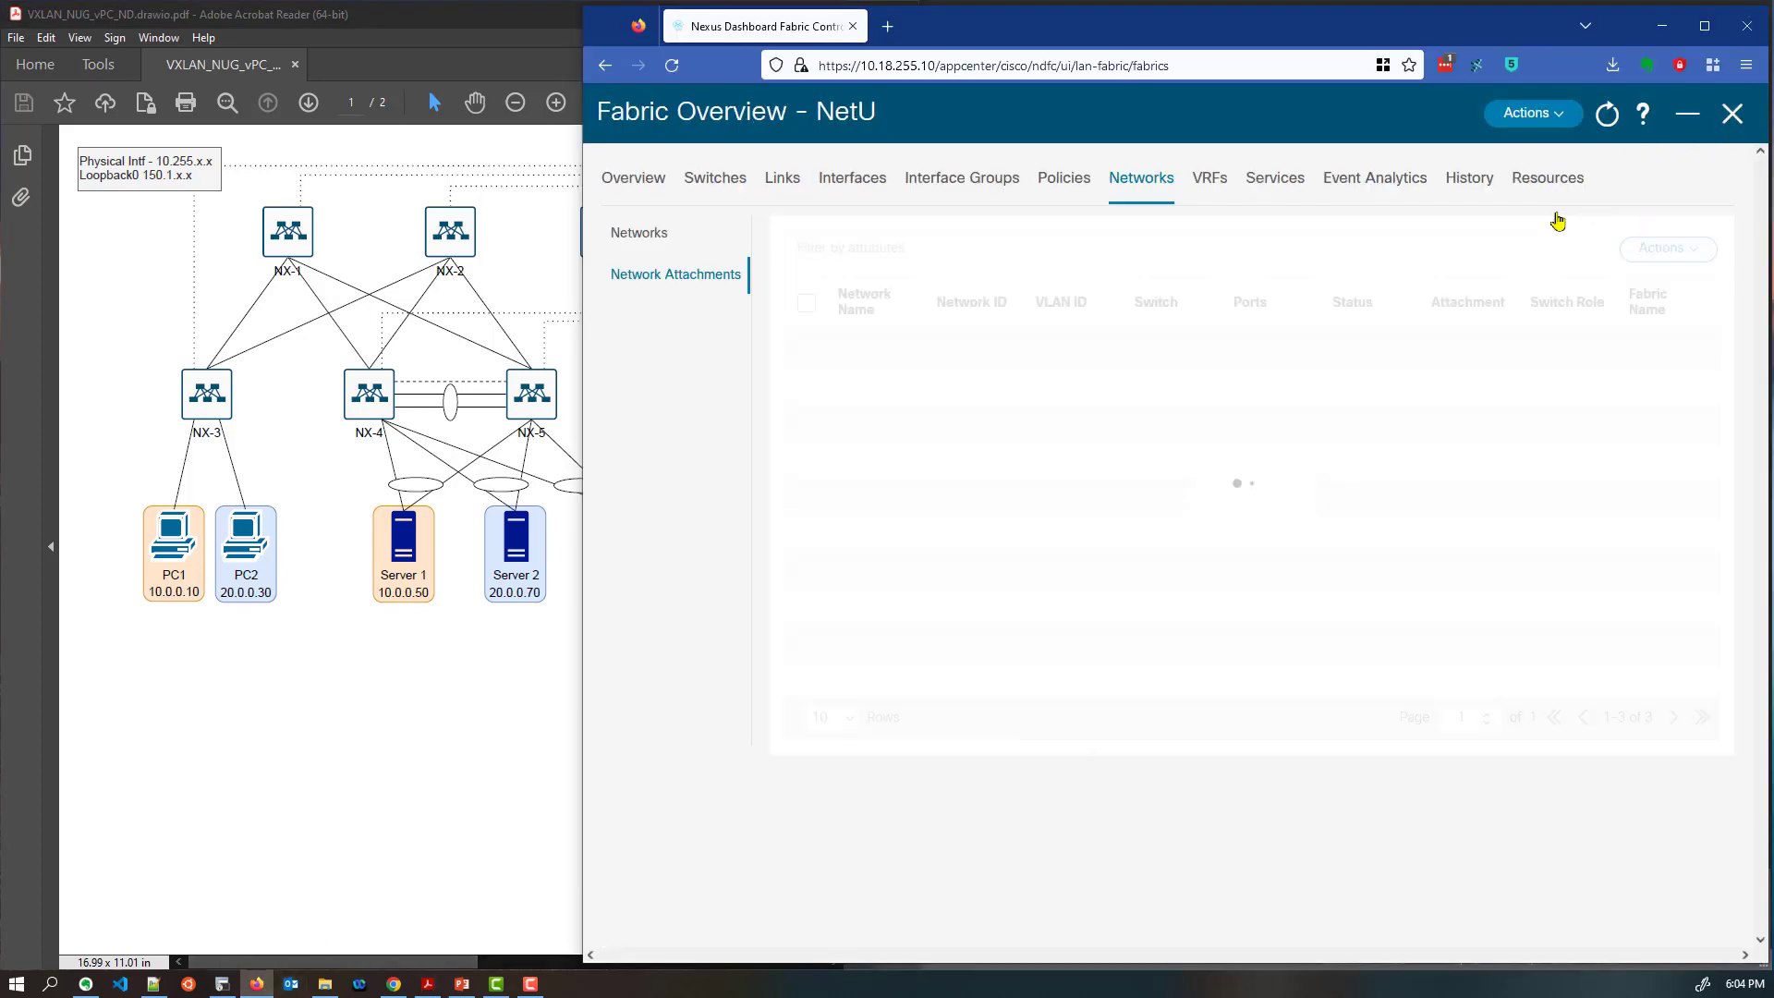
pyautogui.click(869, 189)
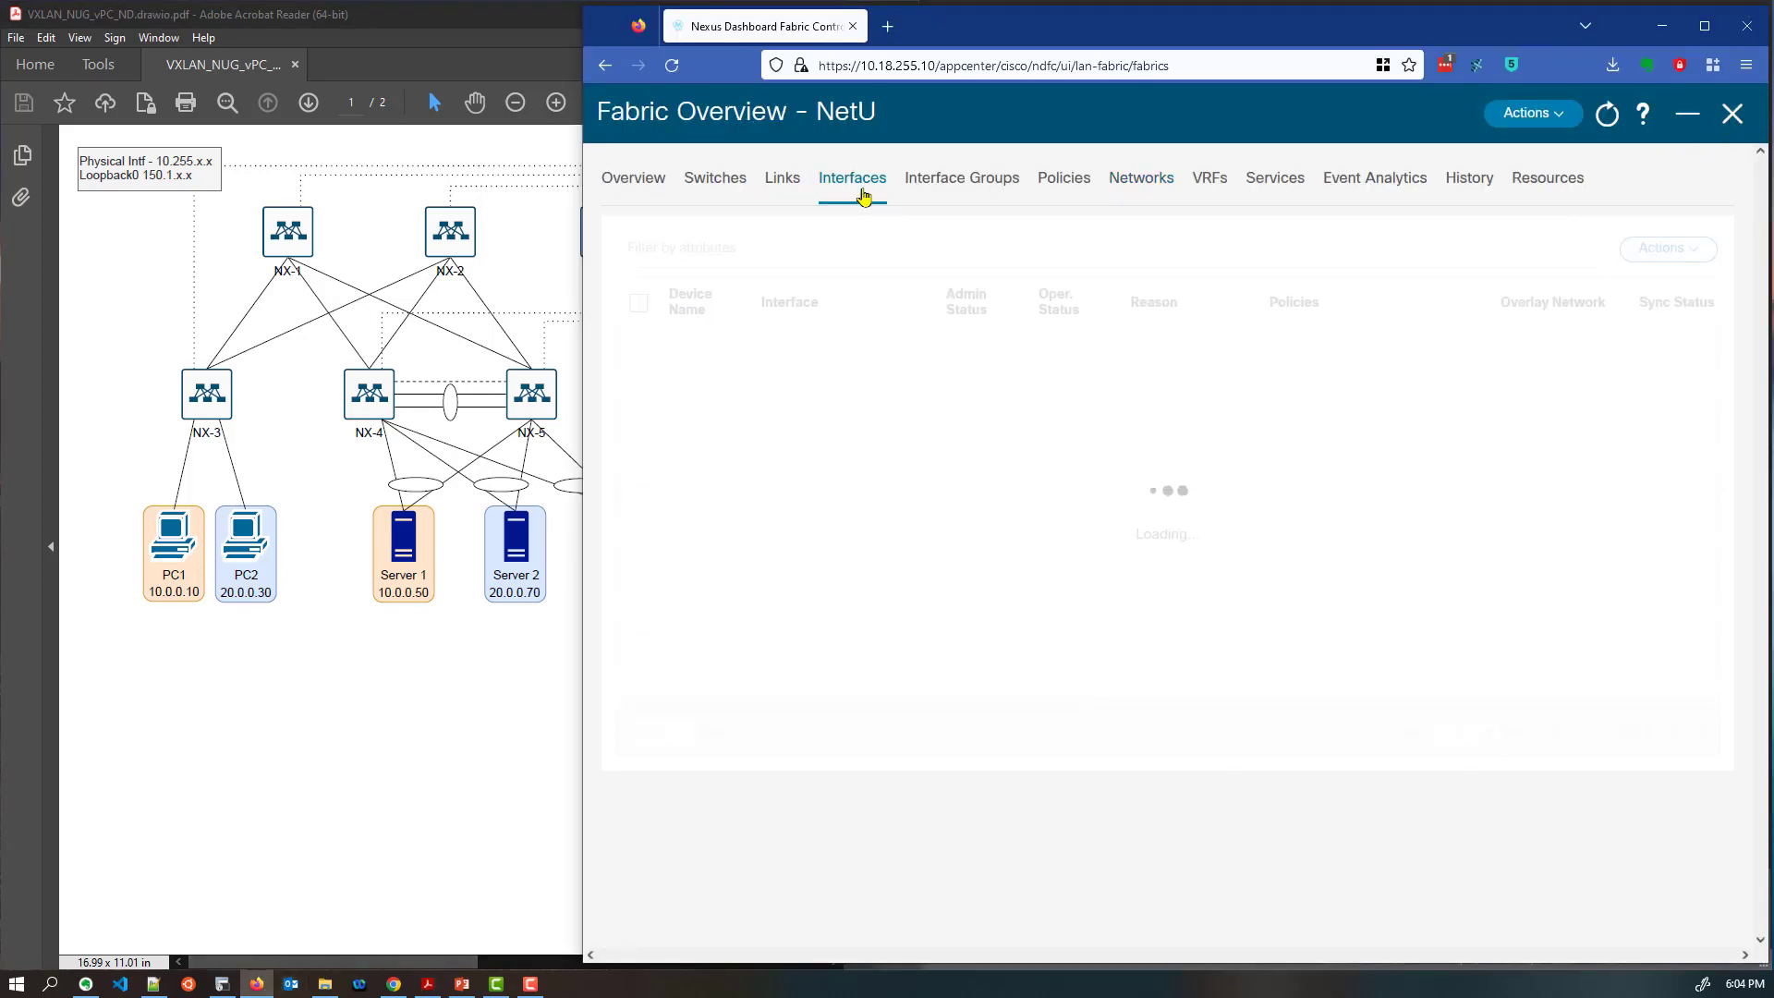
pyautogui.click(1654, 249)
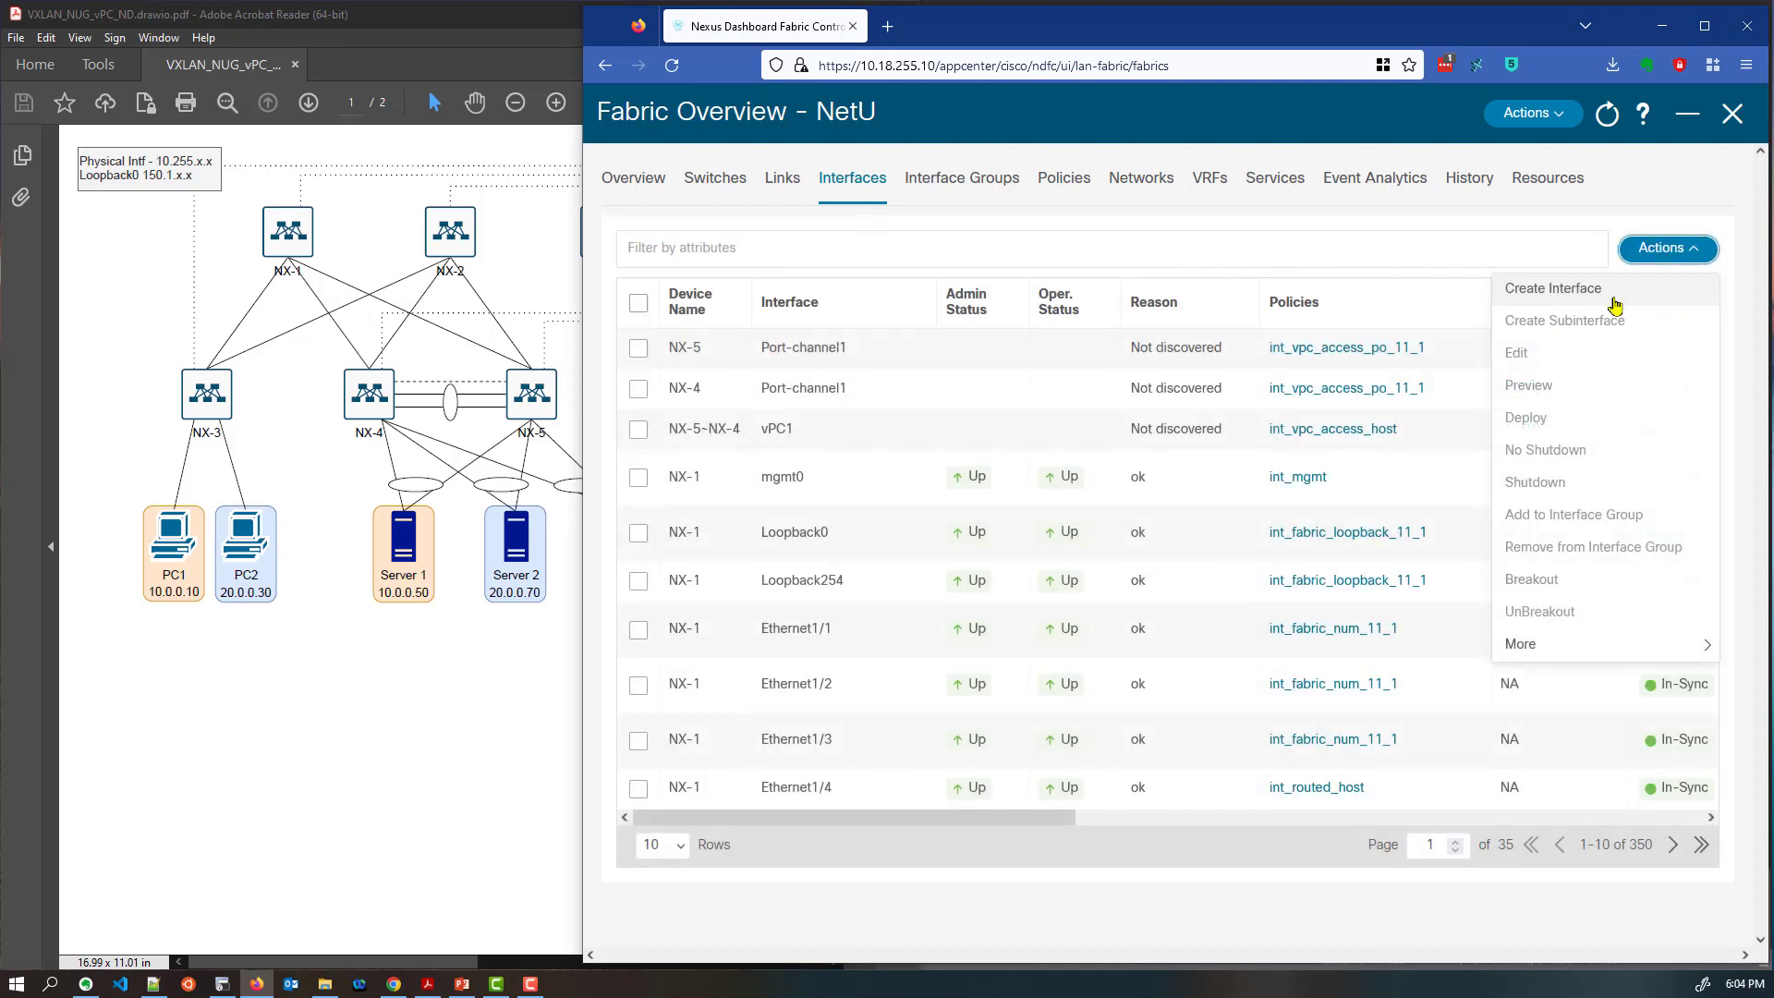
pyautogui.click(1555, 296)
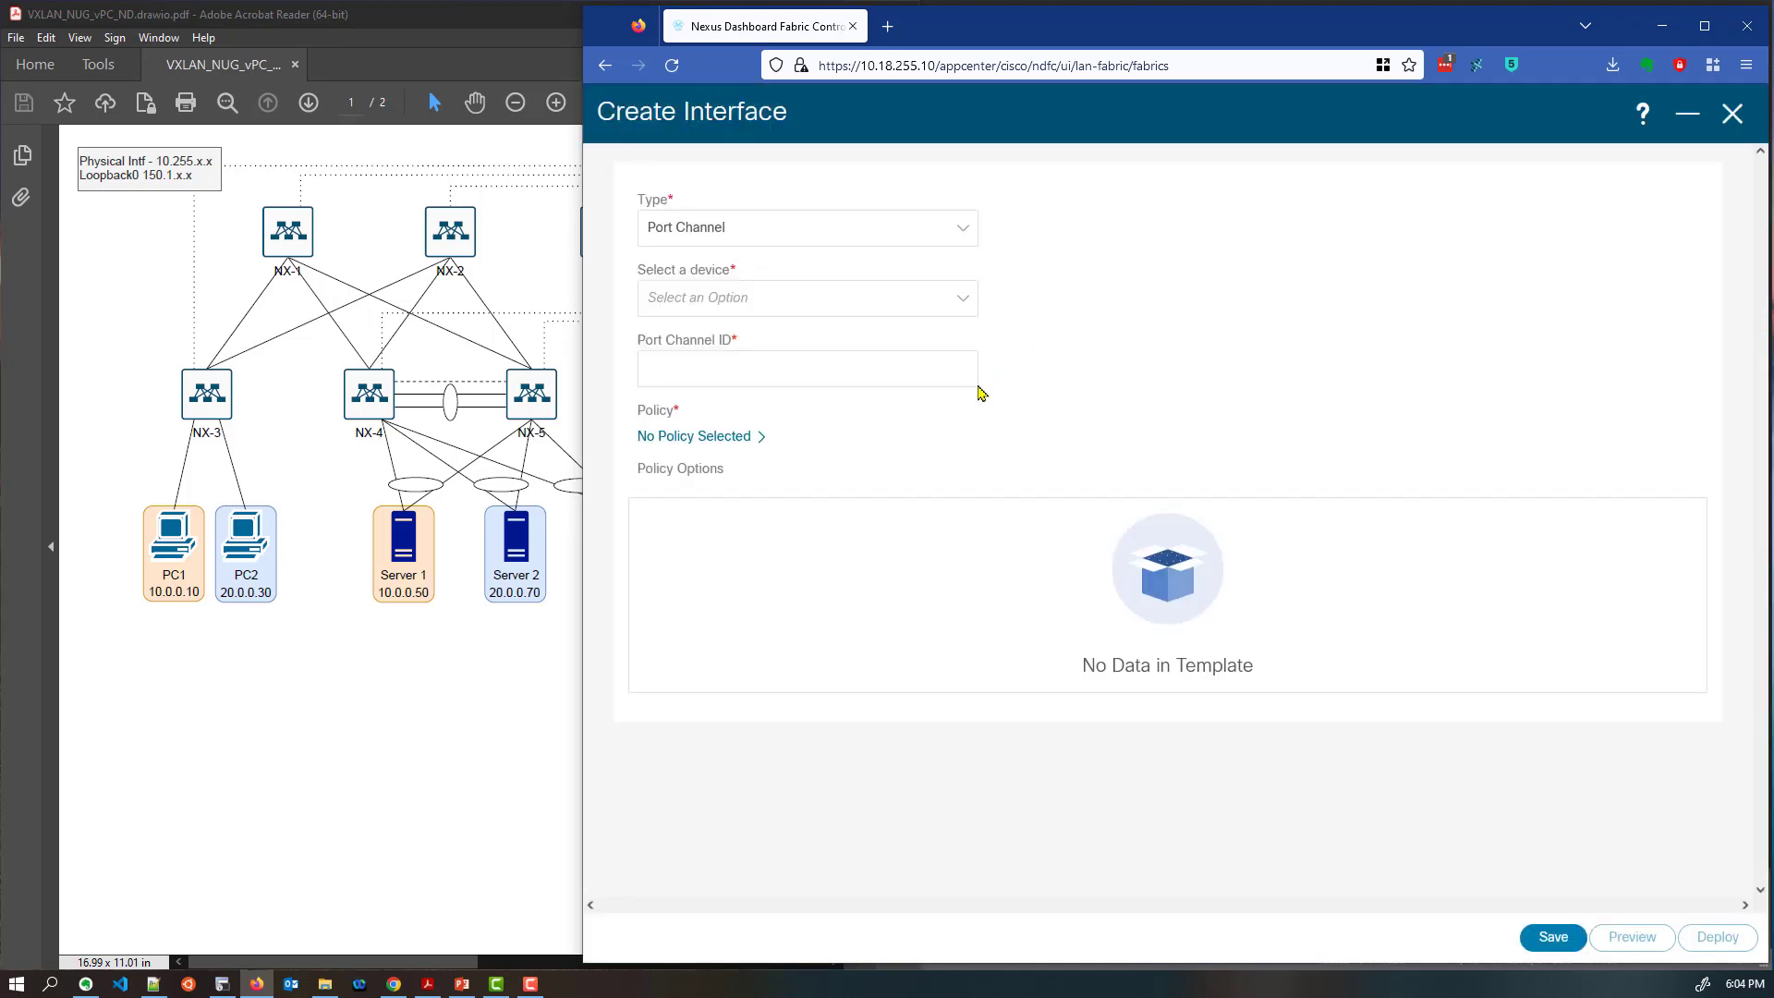
# Set the new interface's type to virtual Port Channel (vPC) and choose the NX-5---NX-4 vPC pair
pyautogui.click(892, 231)
pyautogui.click(782, 310)
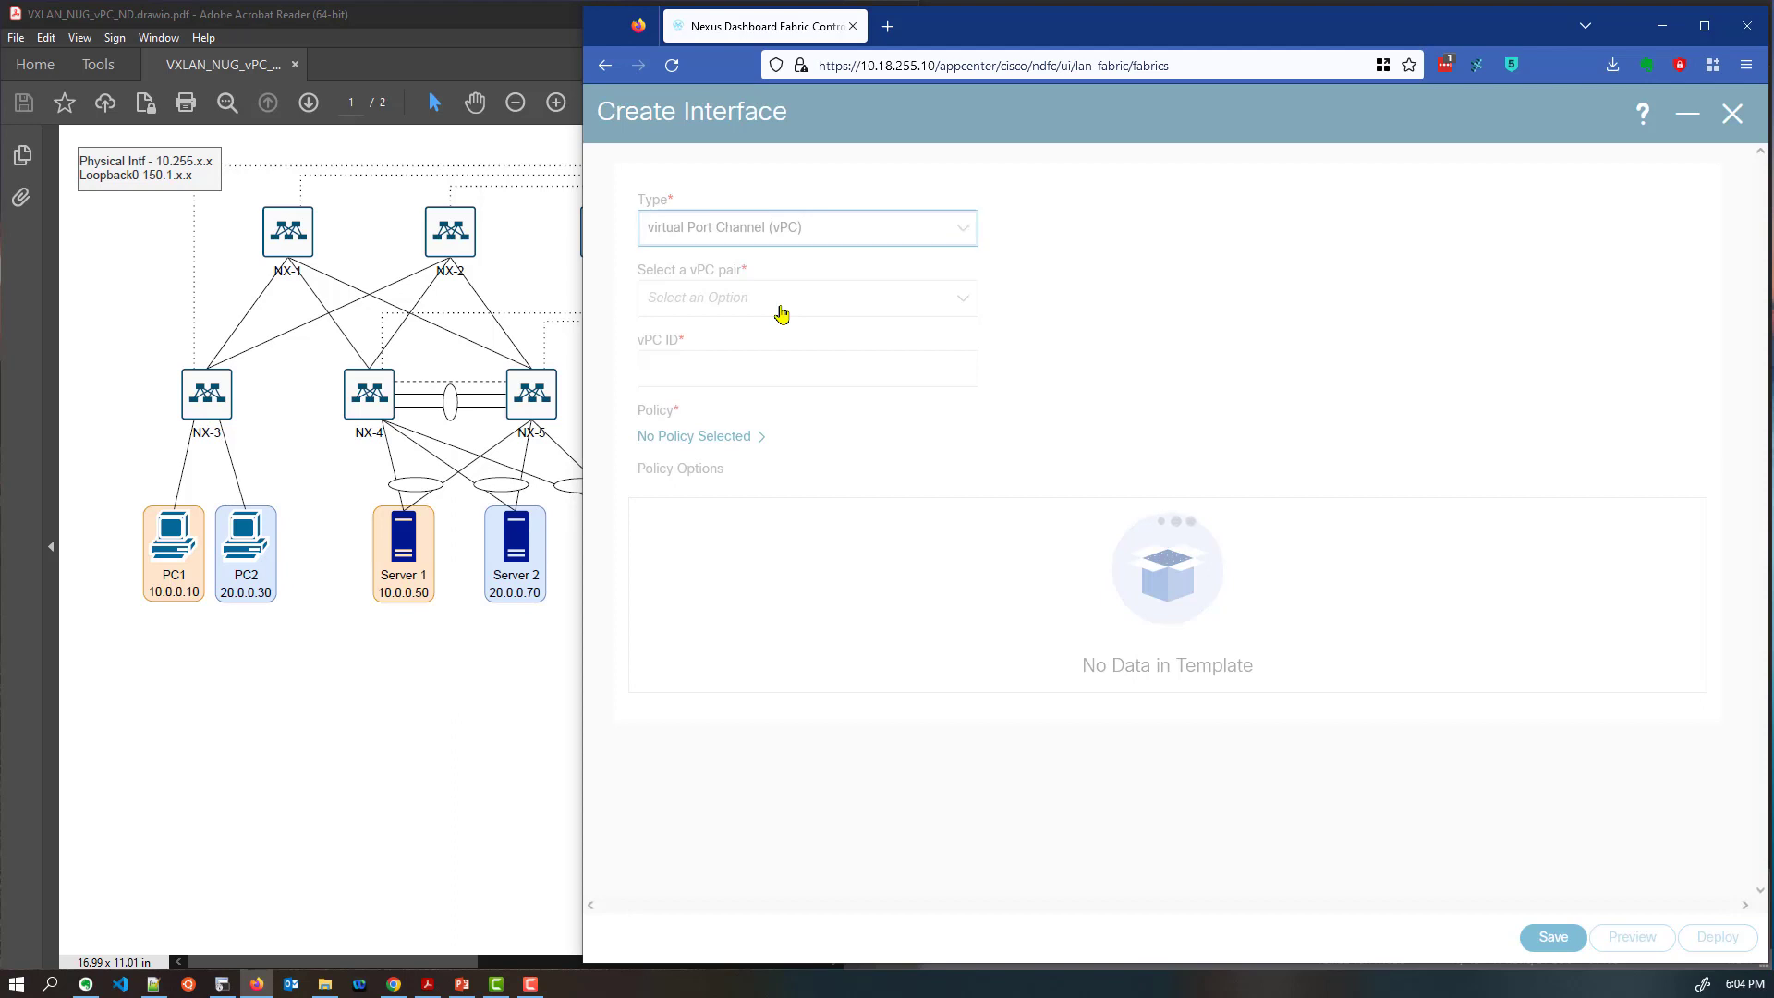
pyautogui.click(791, 315)
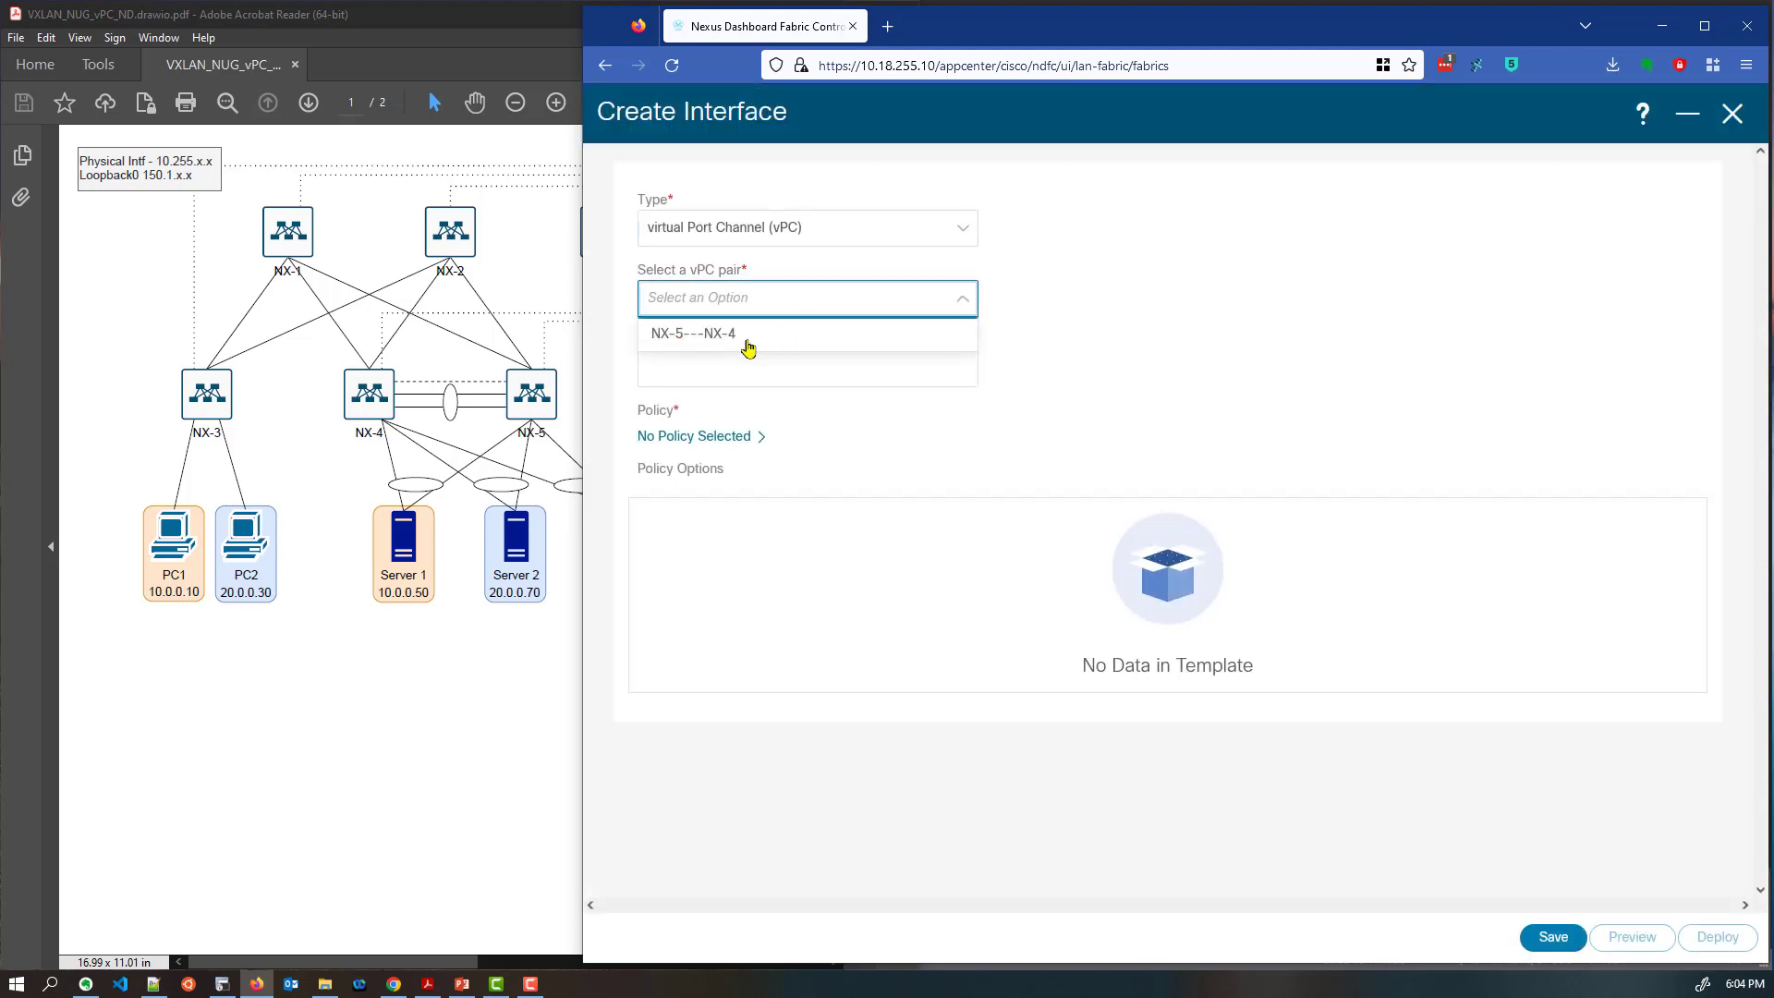
pyautogui.click(736, 344)
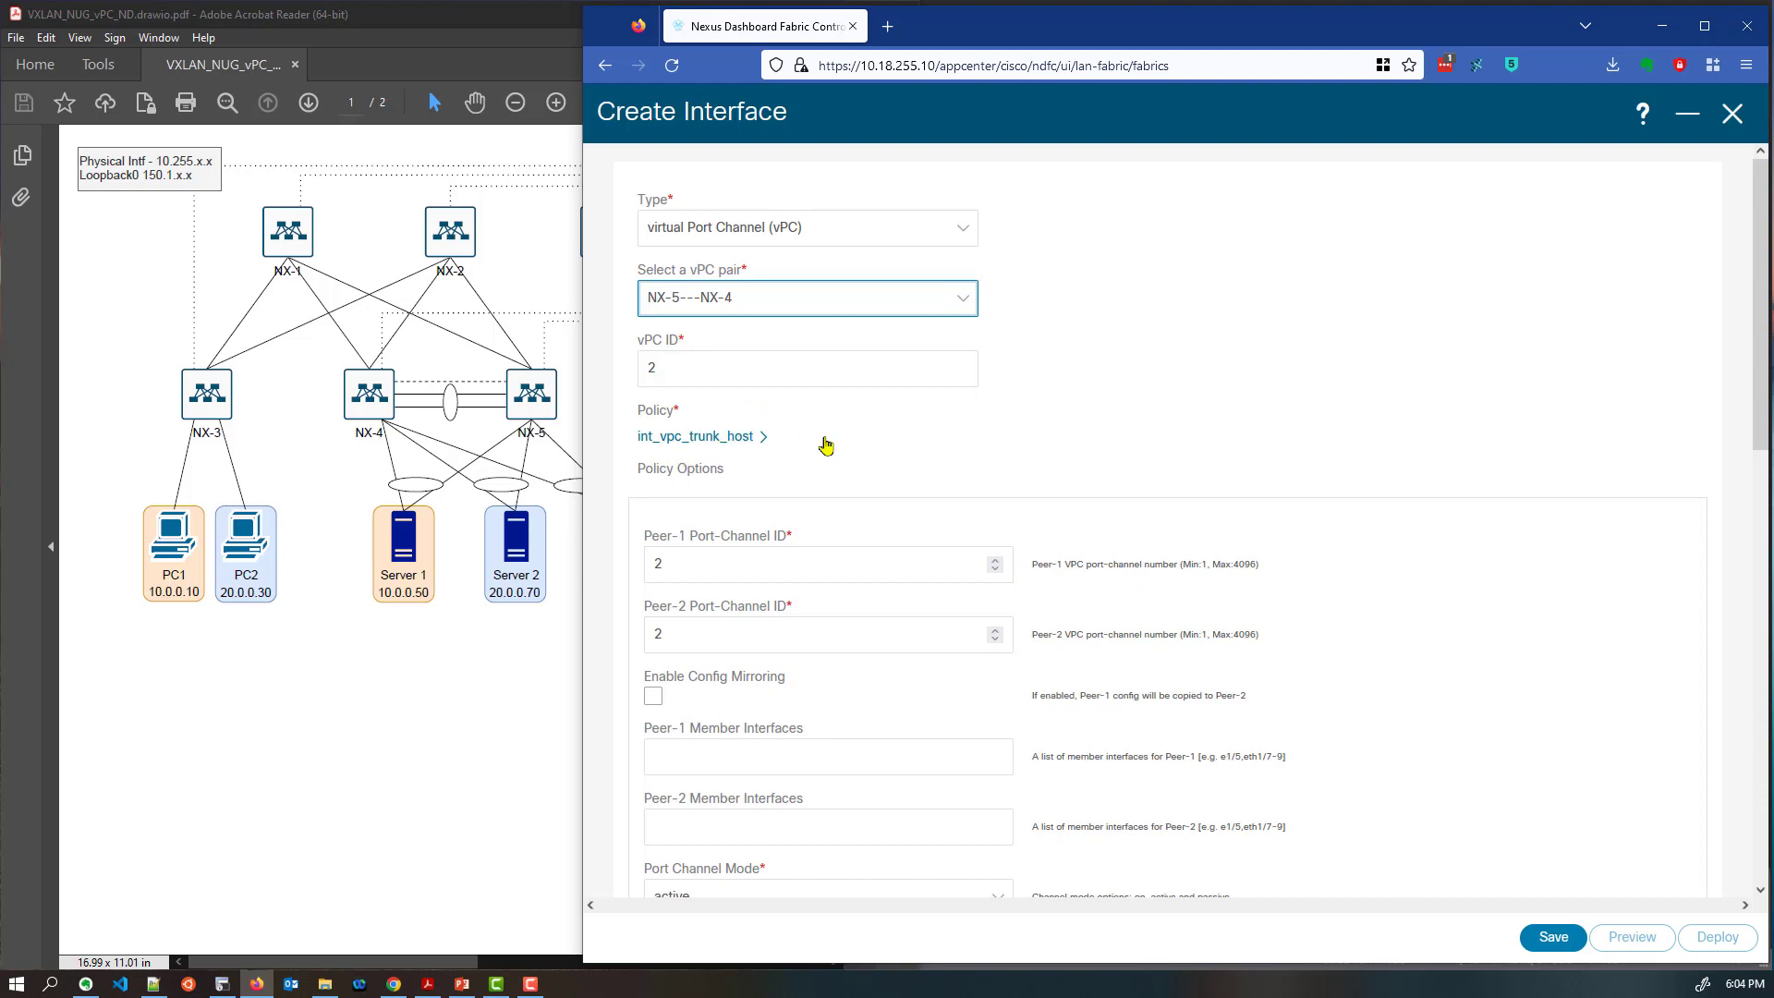
# Enable config mirroring for the vPC and set the Peer-1 member interface to e1/5
pyautogui.scroll(-4, 826, 446)
pyautogui.click(654, 343)
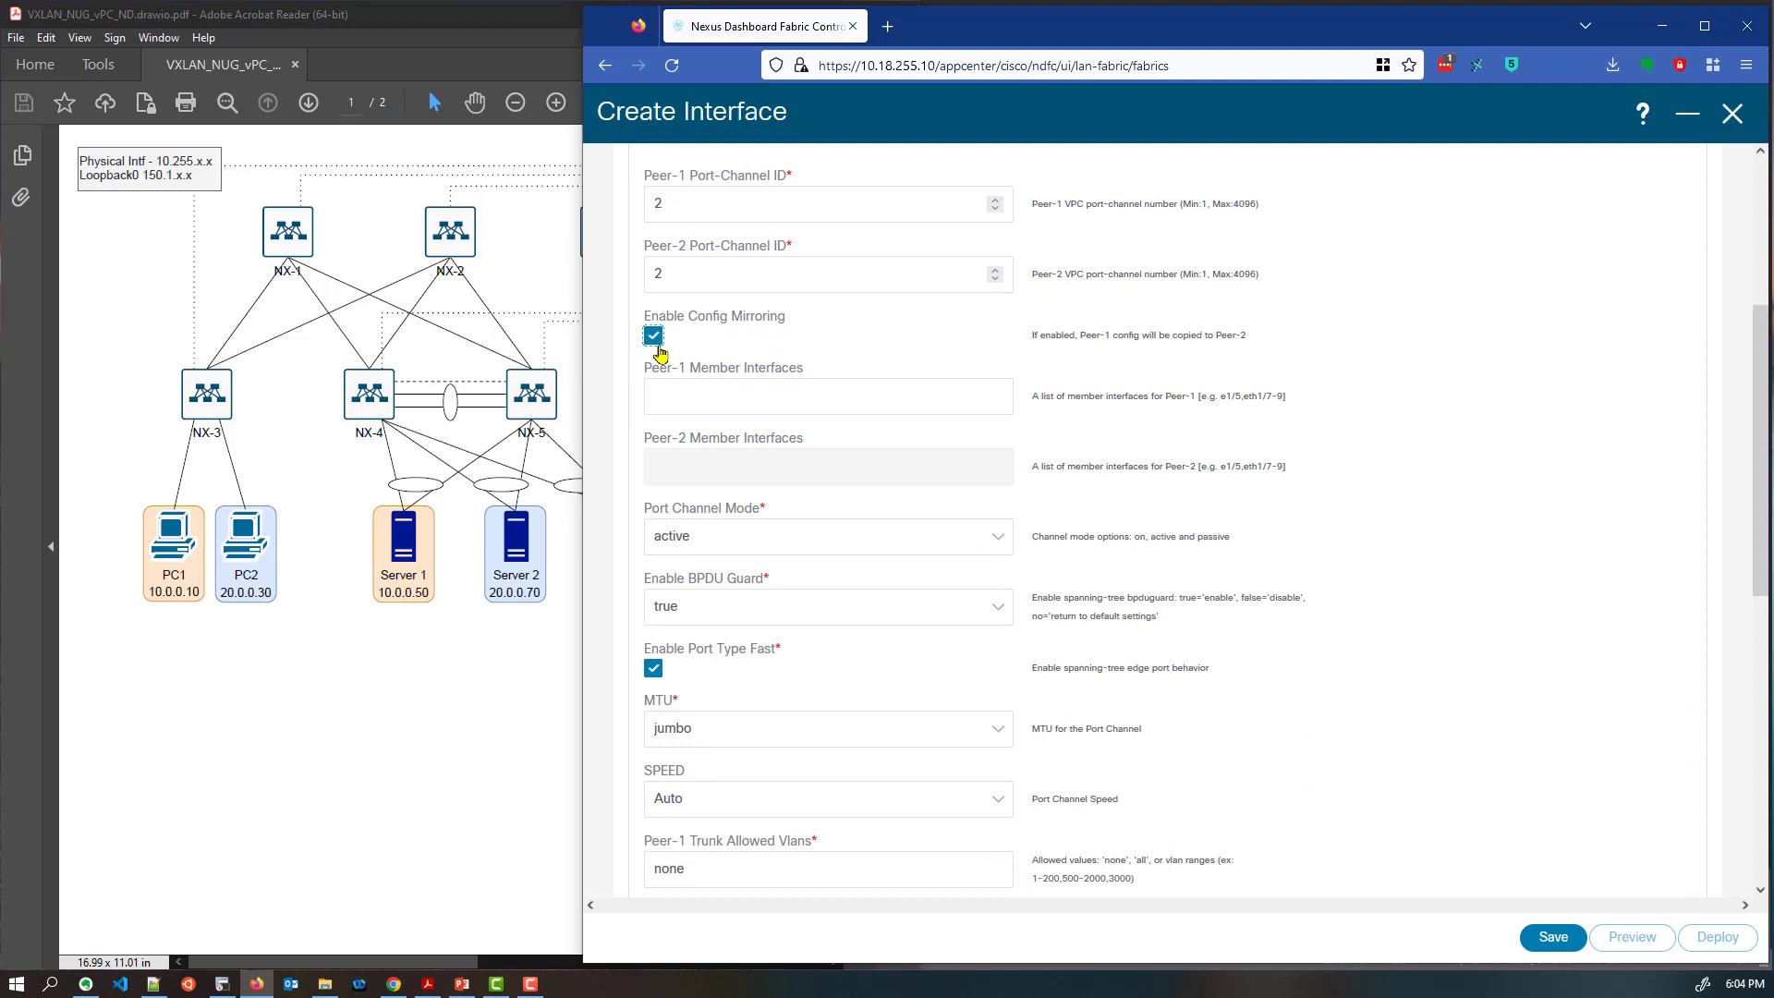
pyautogui.click(705, 404)
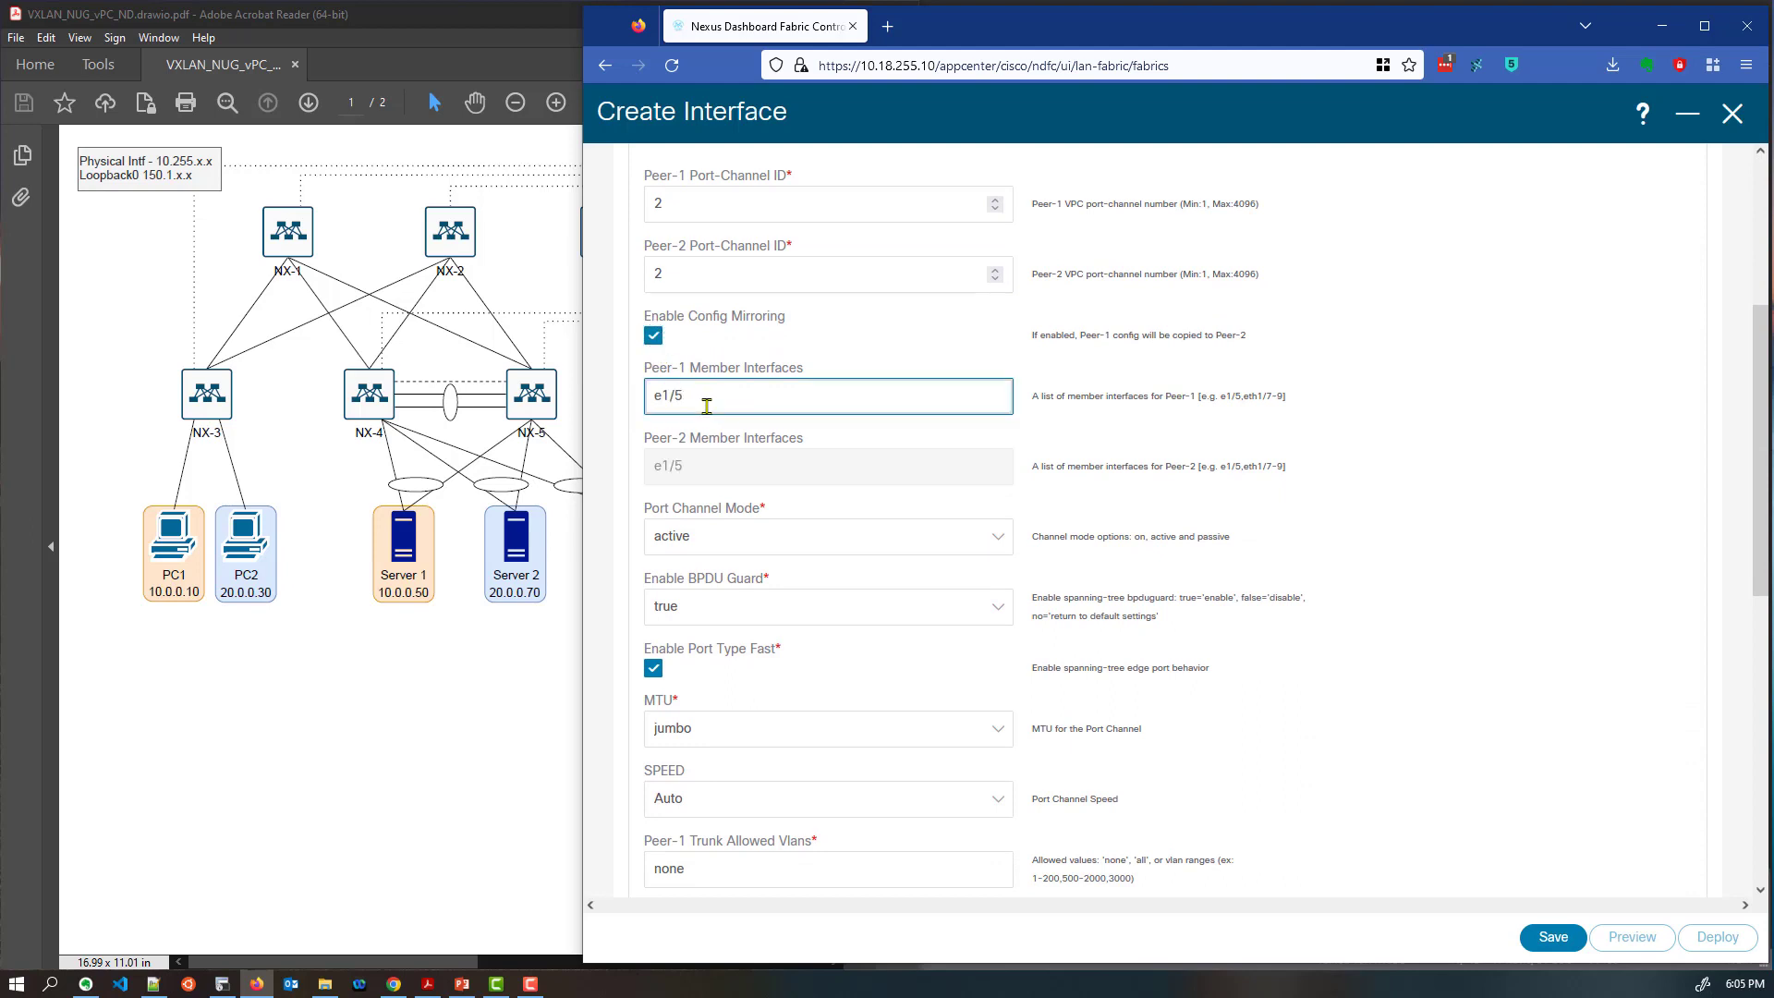
# Set Enable BPDU Guard to false and the Peer-1 trunk allowed VLANs to all
pyautogui.scroll(-1, 779, 442)
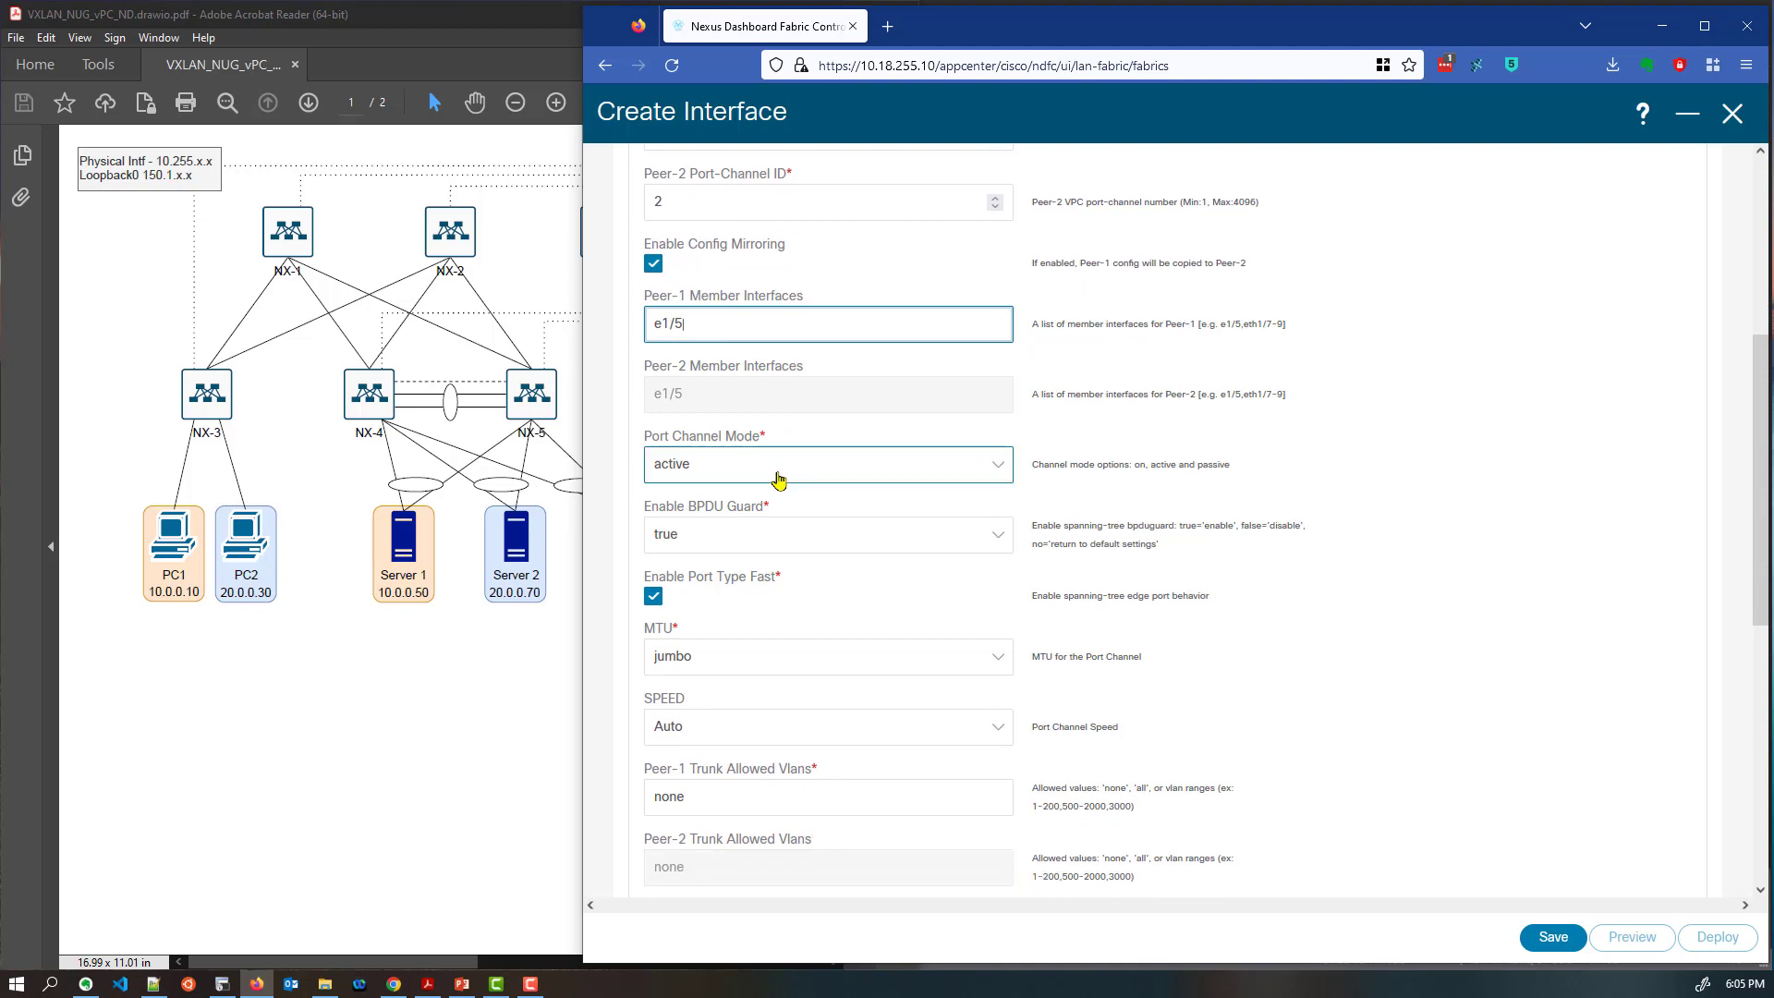
pyautogui.scroll(-1, 779, 480)
pyautogui.click(733, 463)
pyautogui.click(705, 535)
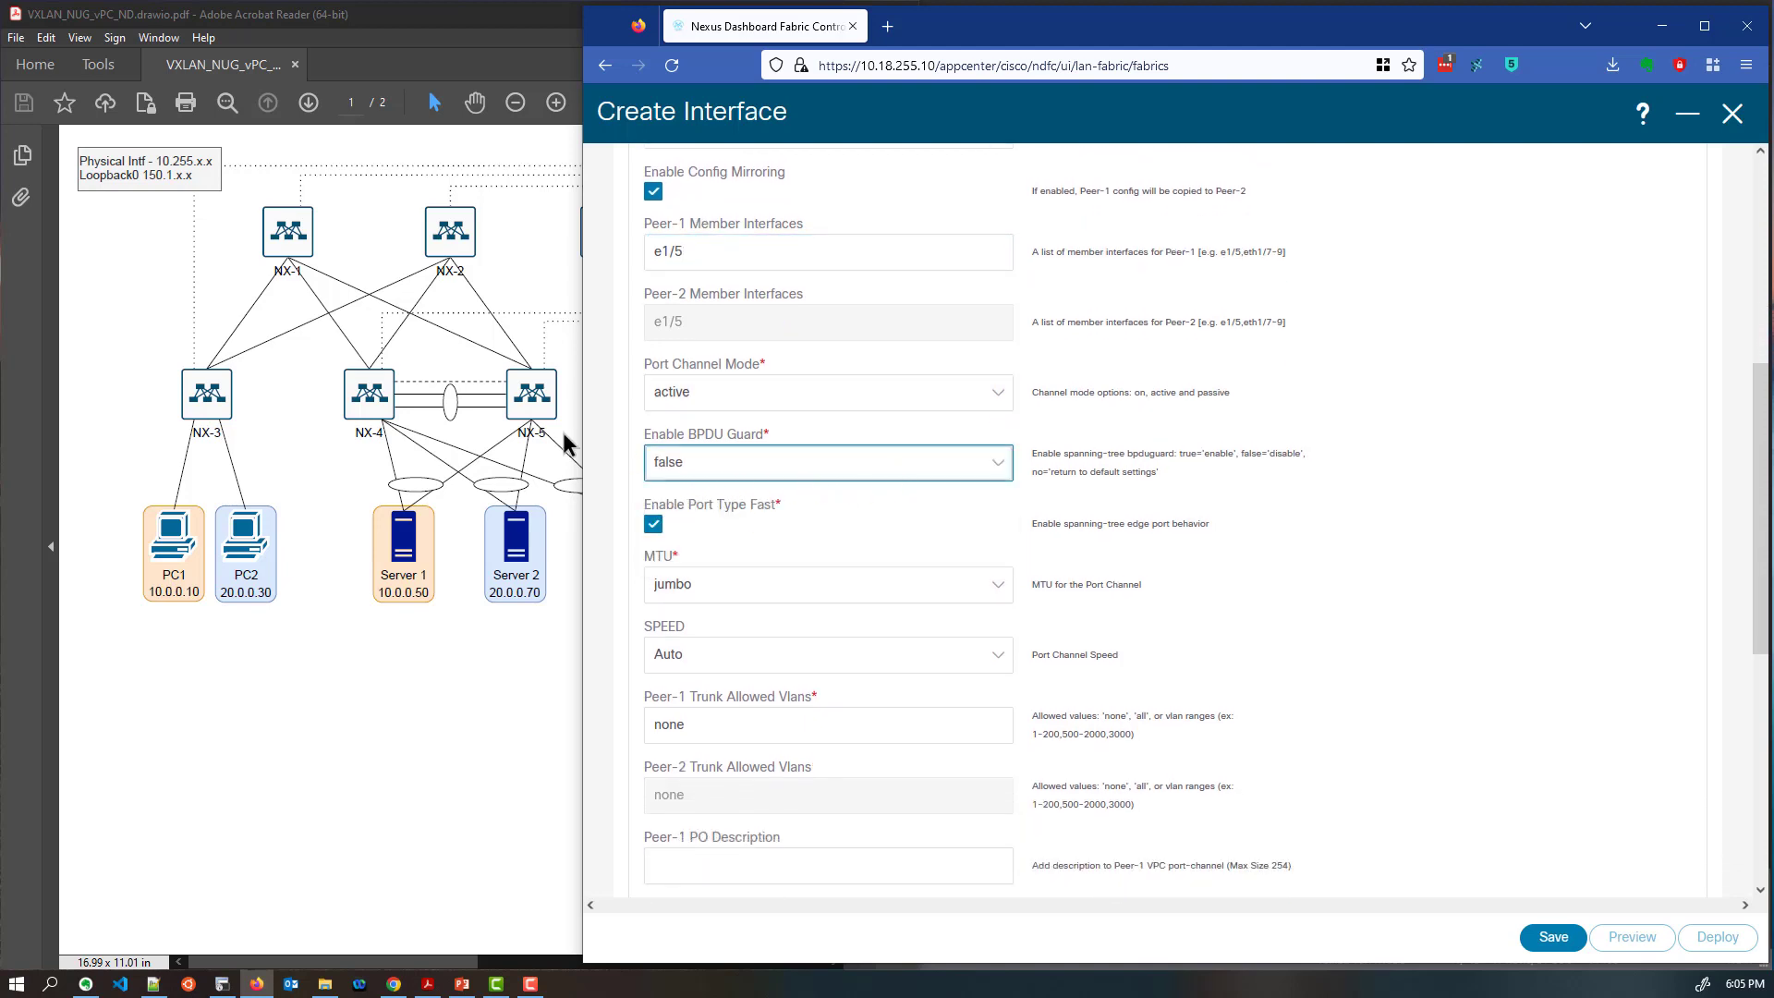
pyautogui.scroll(-3, 933, 513)
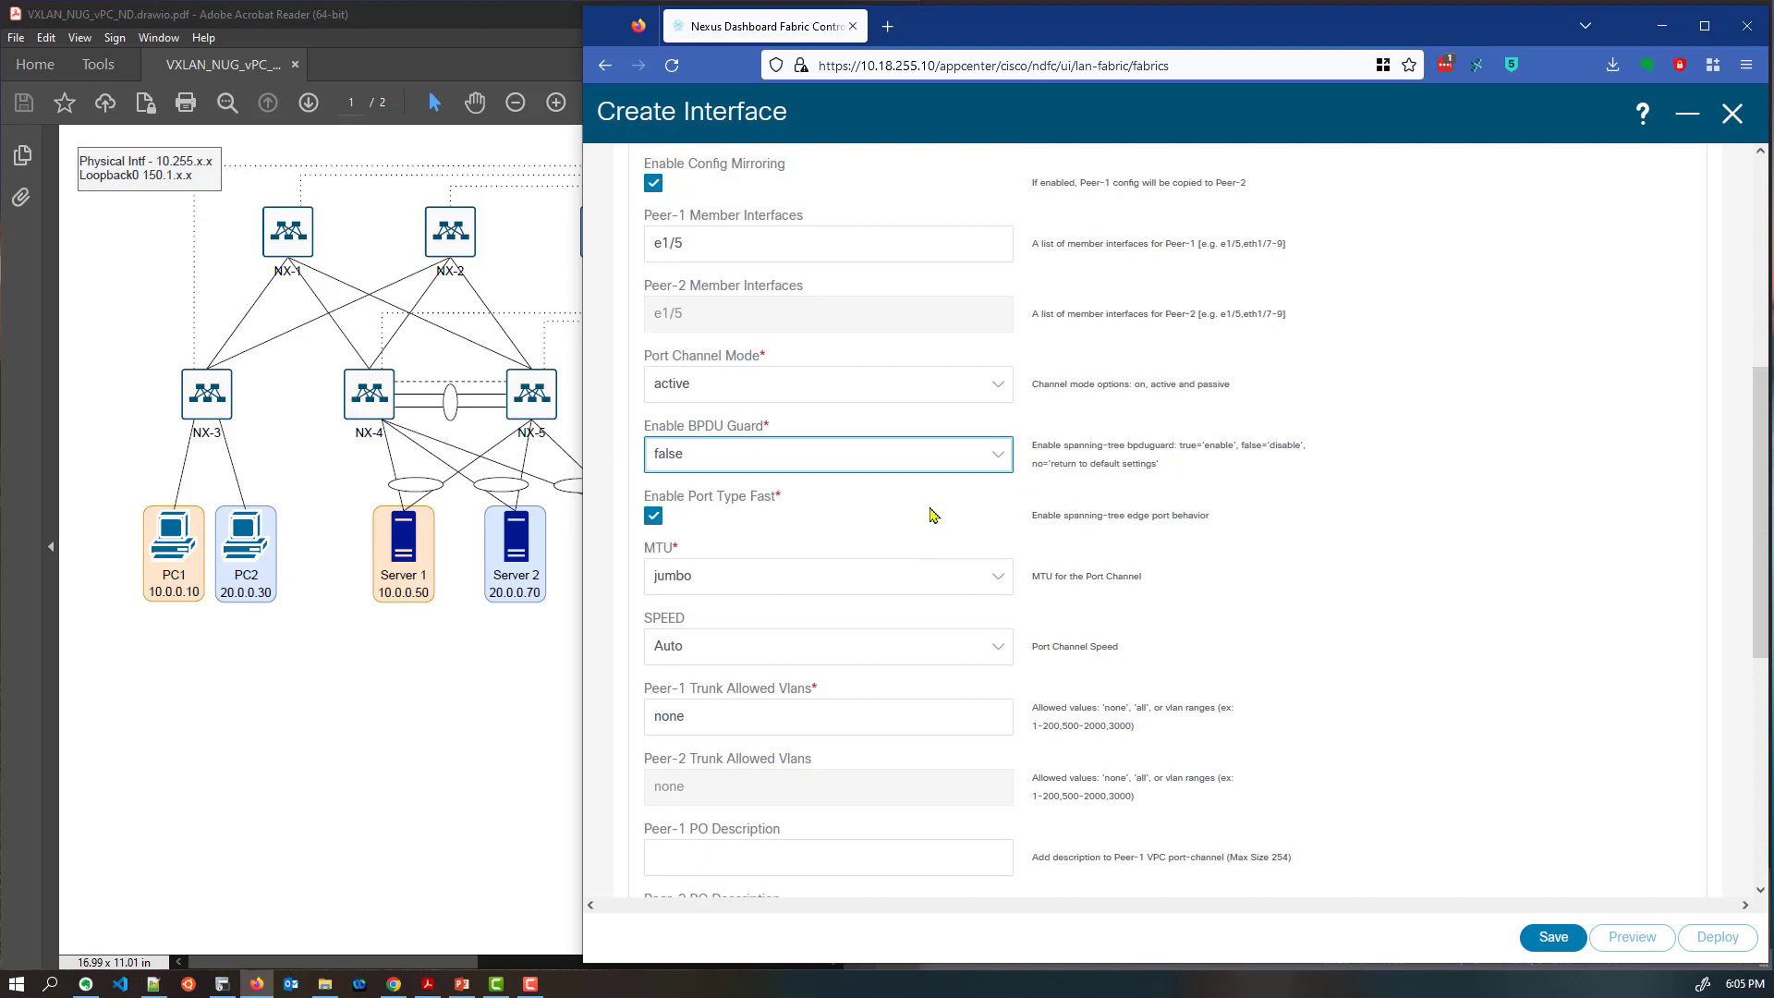
pyautogui.moveTo(729, 513); pyautogui.dragTo(576, 513)
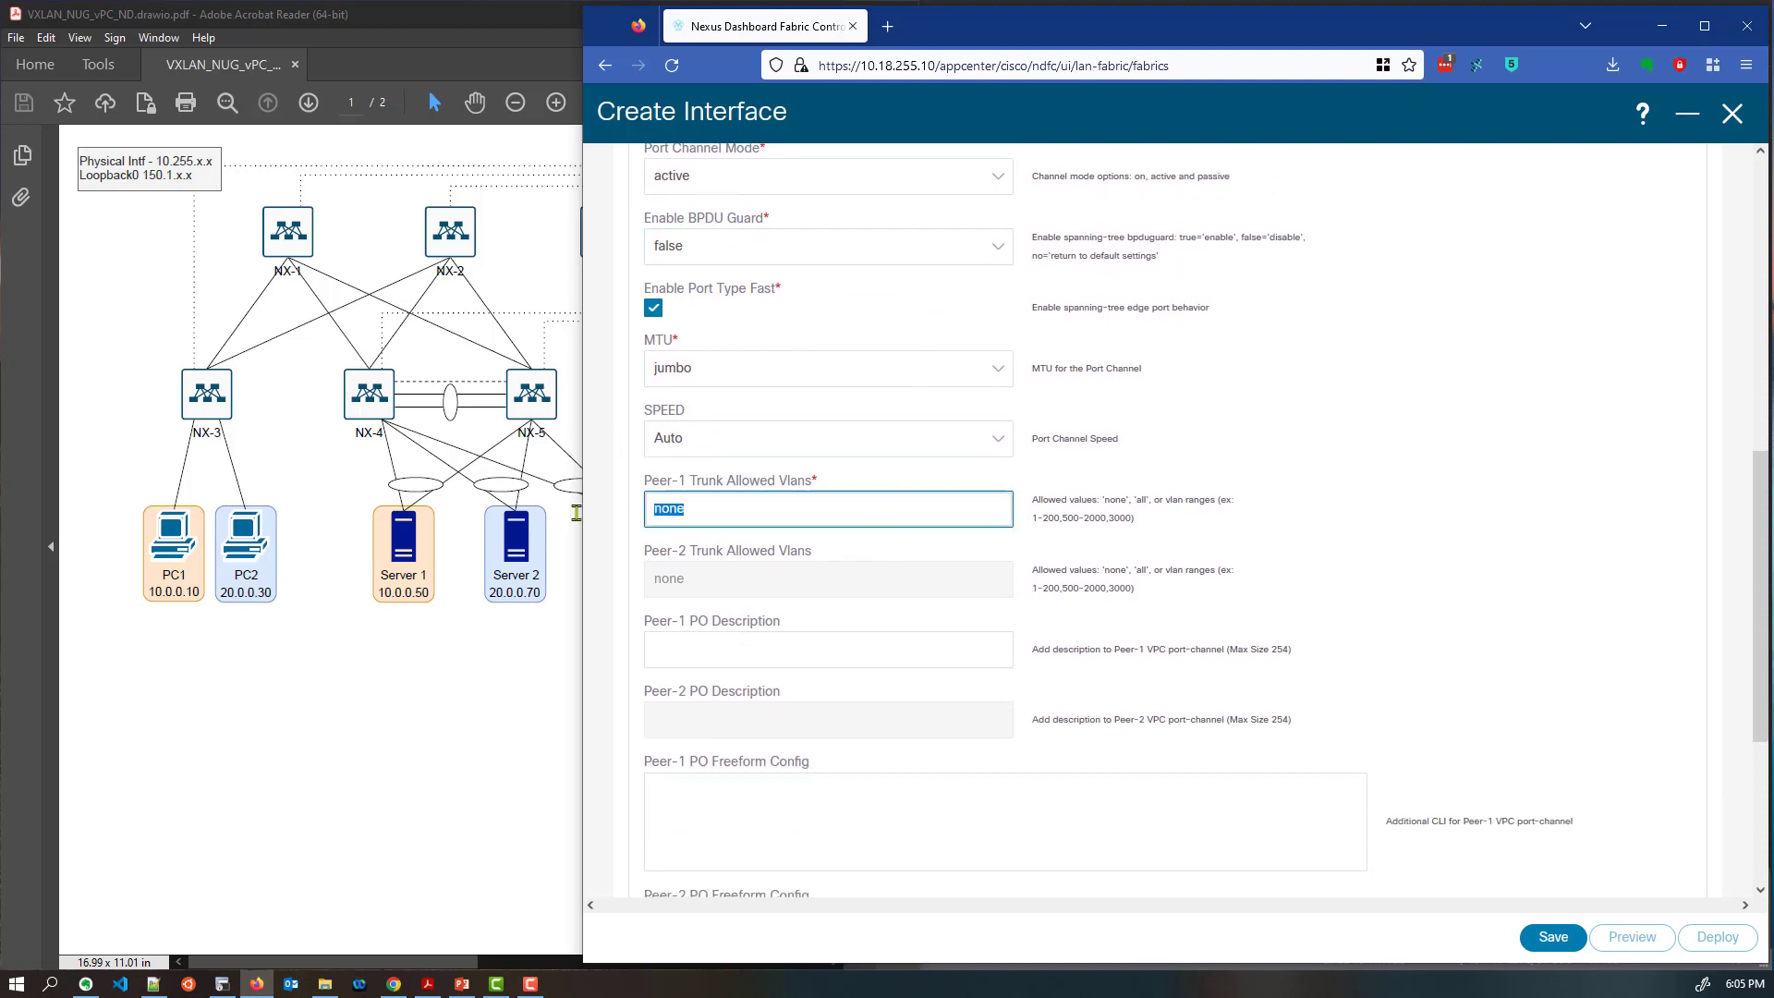
pyautogui.write('all')
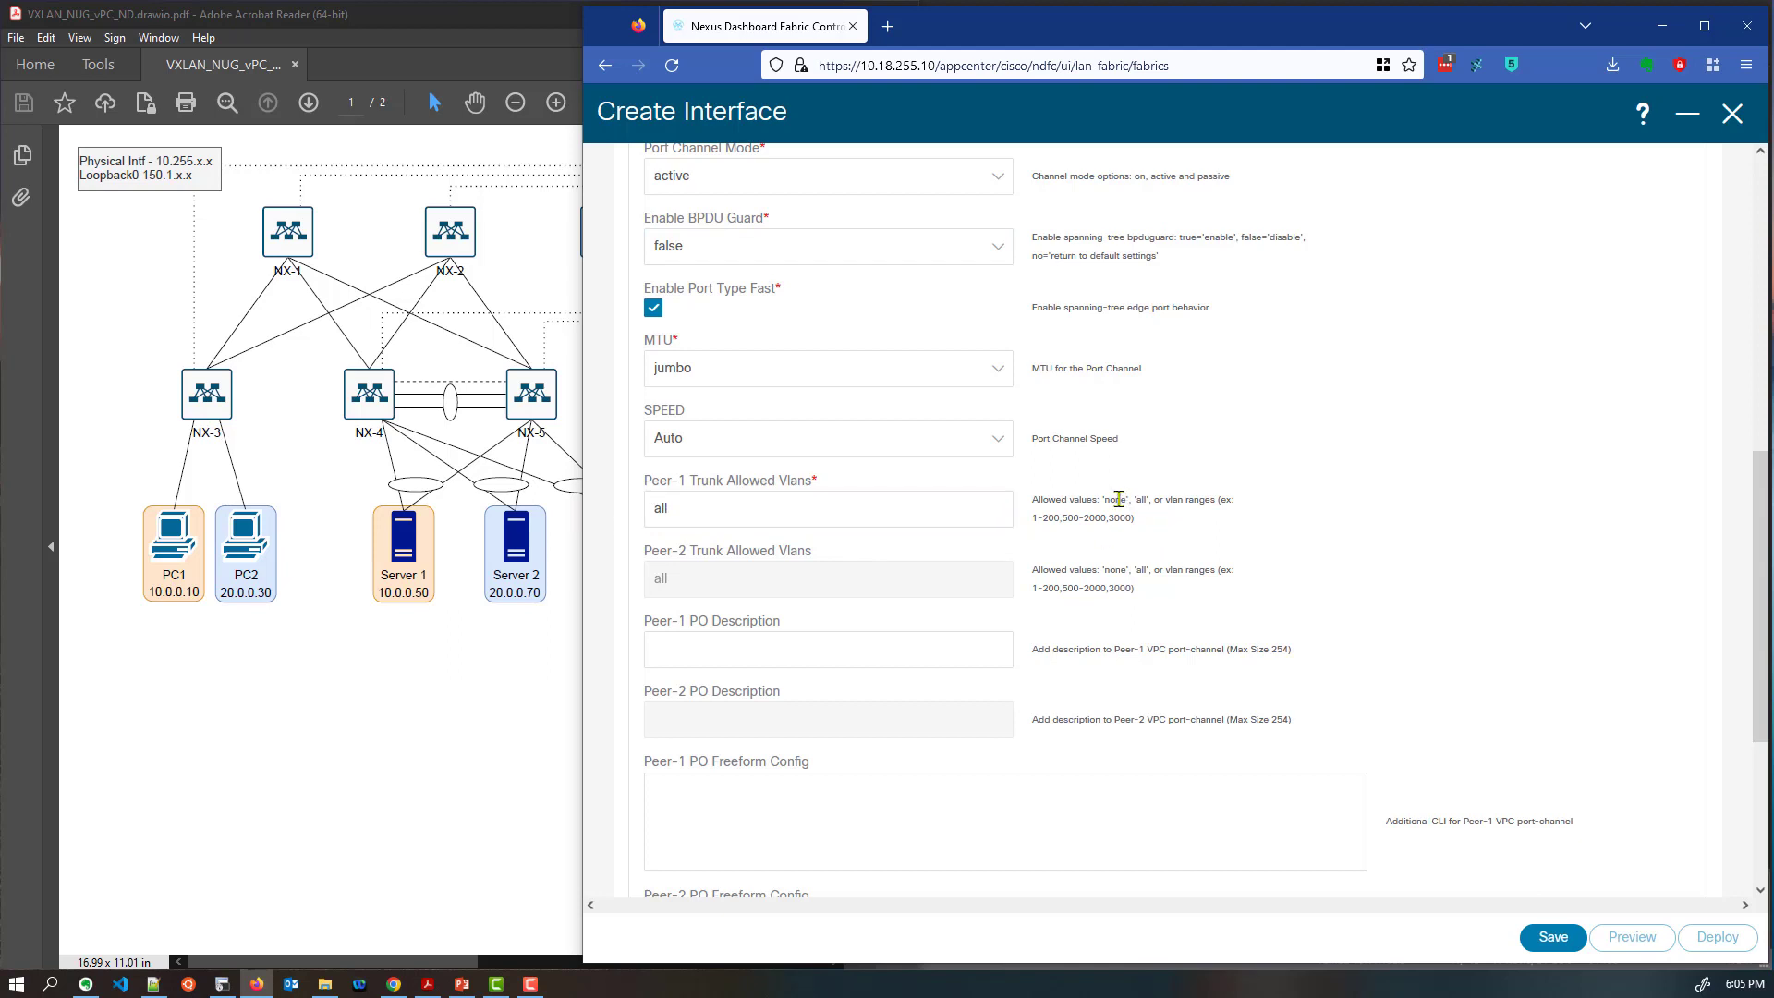
# Review the remaining vPC policy options, then save the new vPC interface and close the form
pyautogui.click(1068, 571)
pyautogui.scroll(-5, 1096, 571)
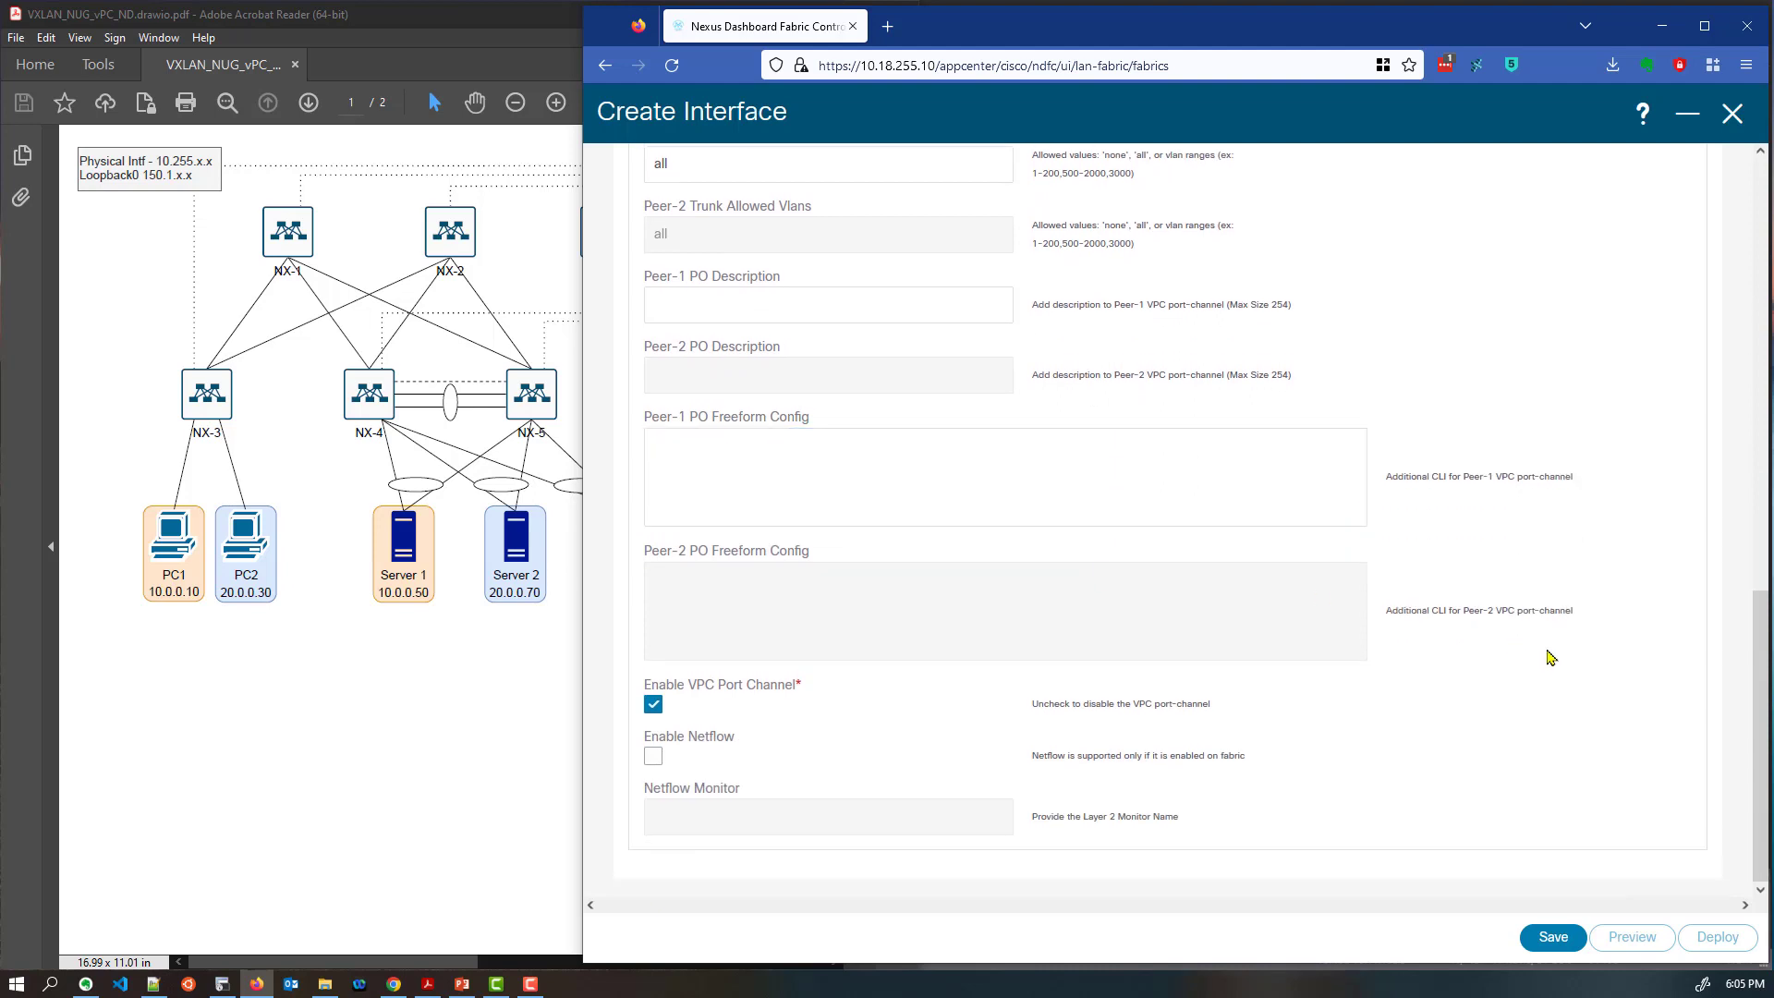
pyautogui.moveTo(1761, 707); pyautogui.dragTo(1741, 669)
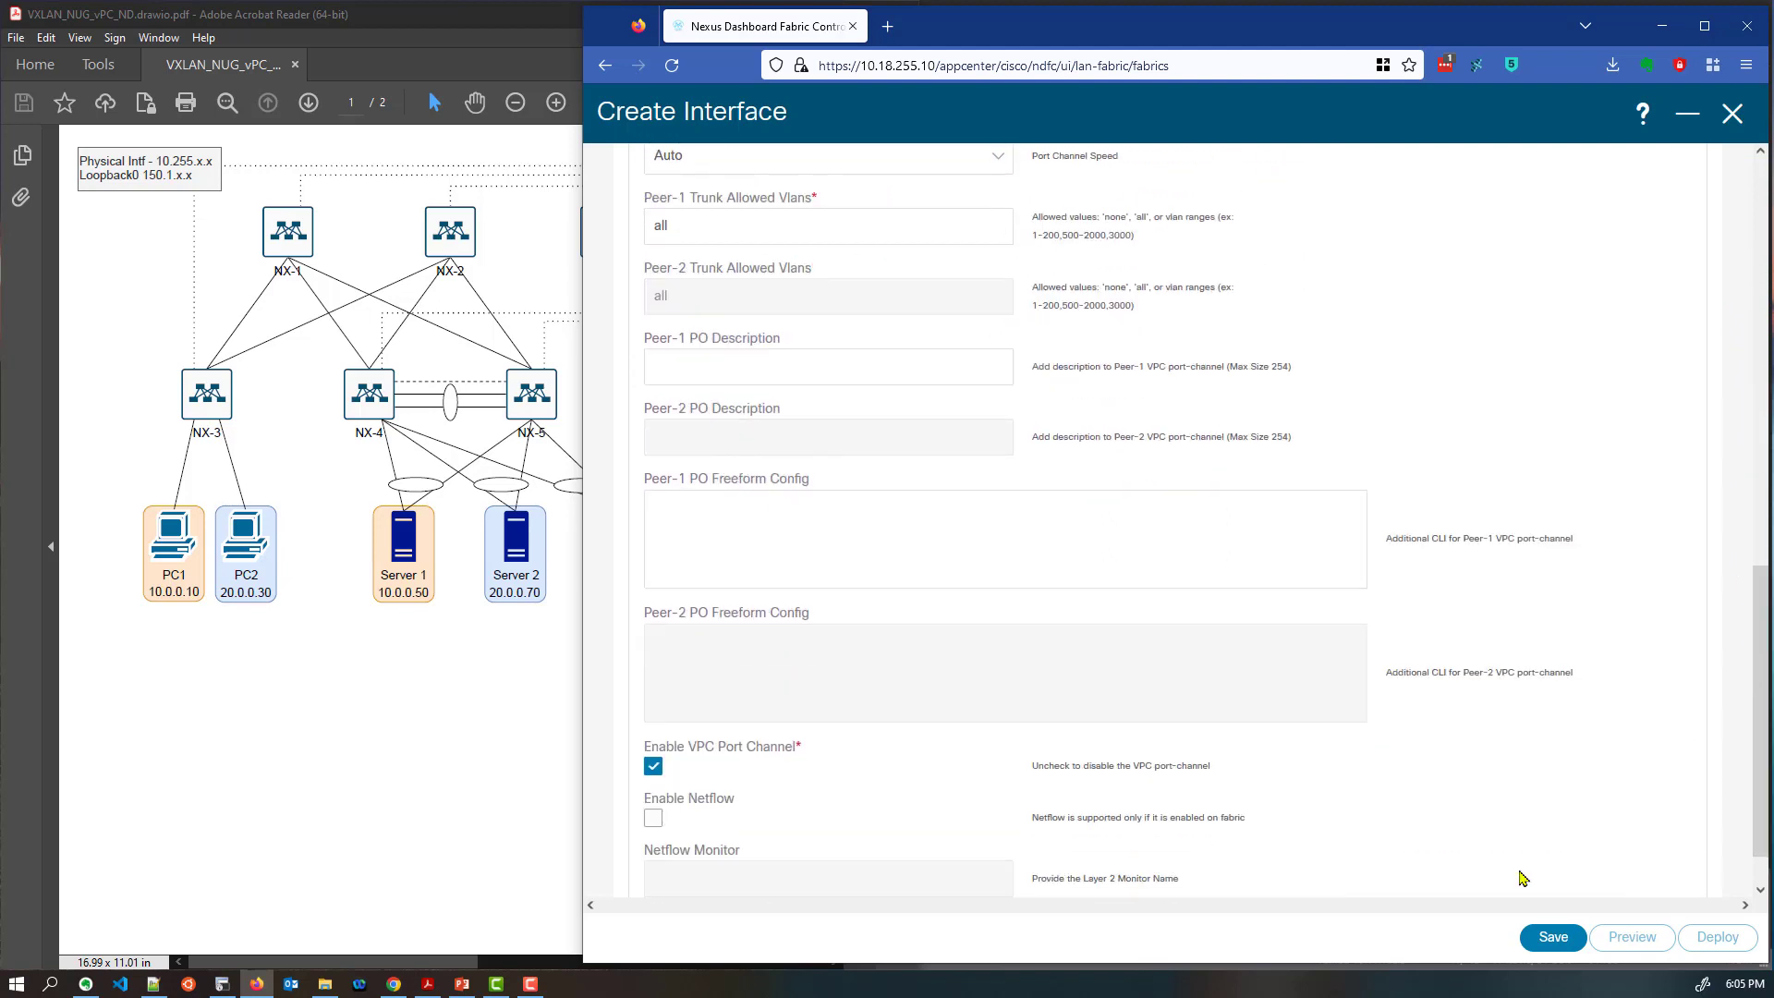
pyautogui.click(1560, 942)
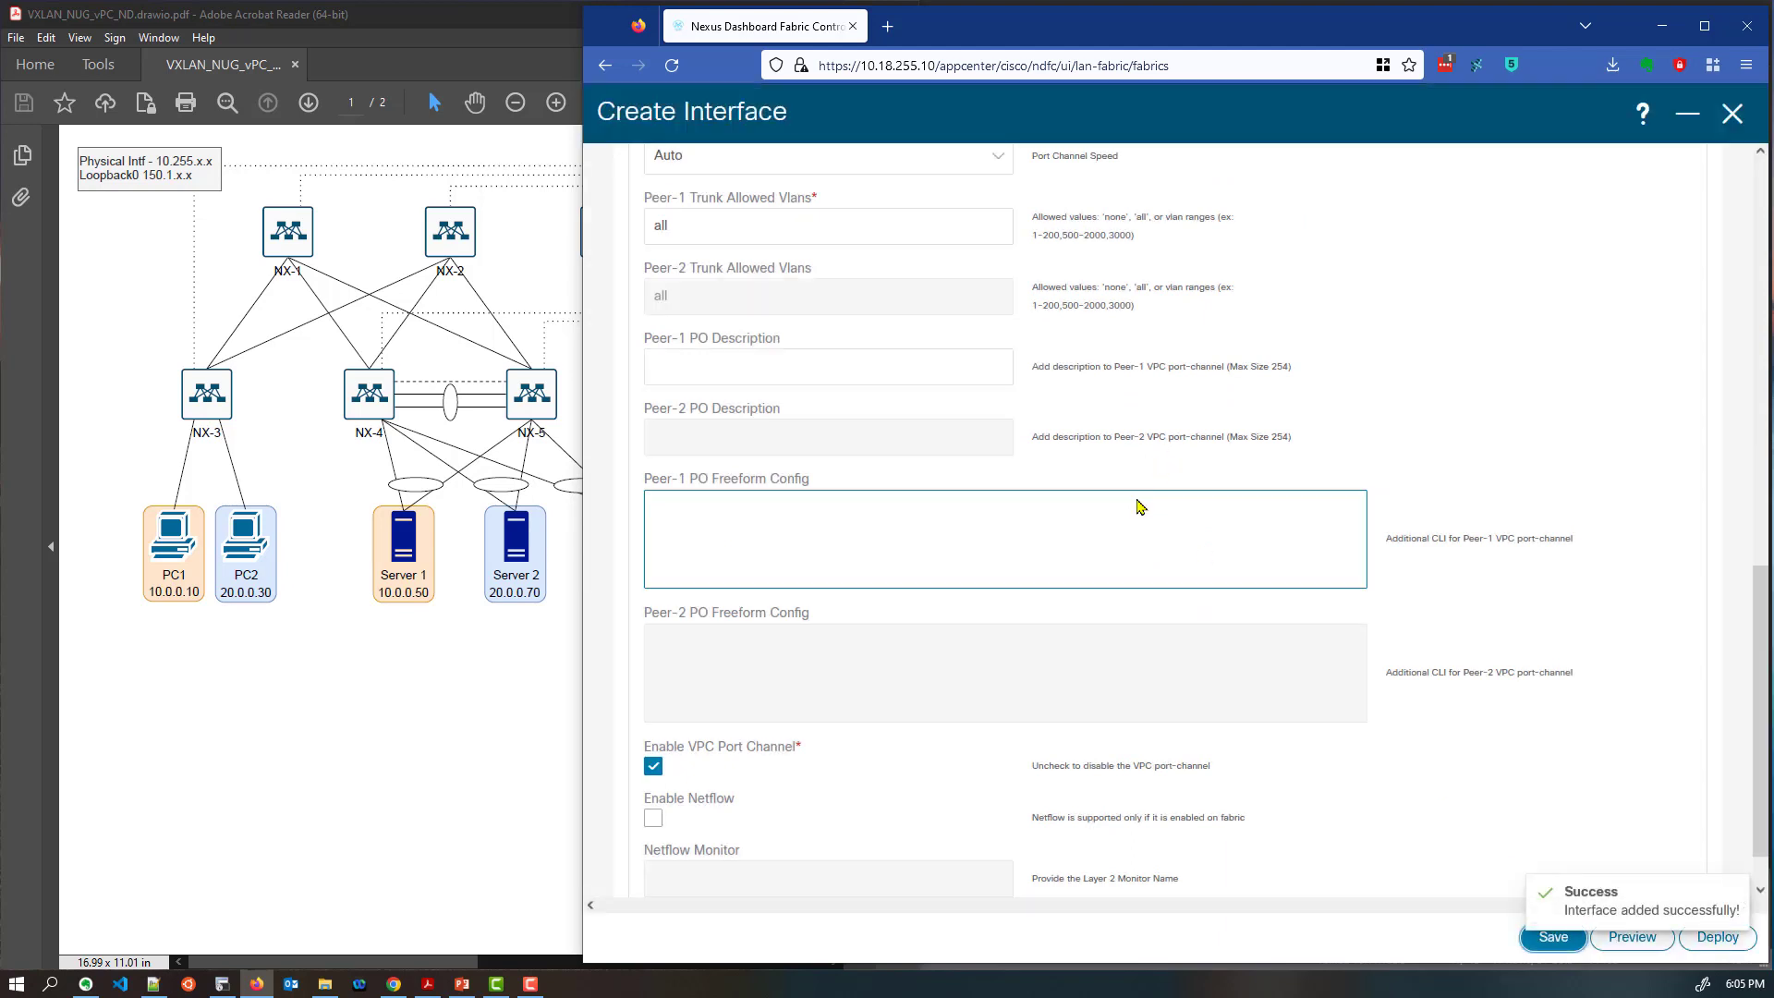
pyautogui.click(1732, 113)
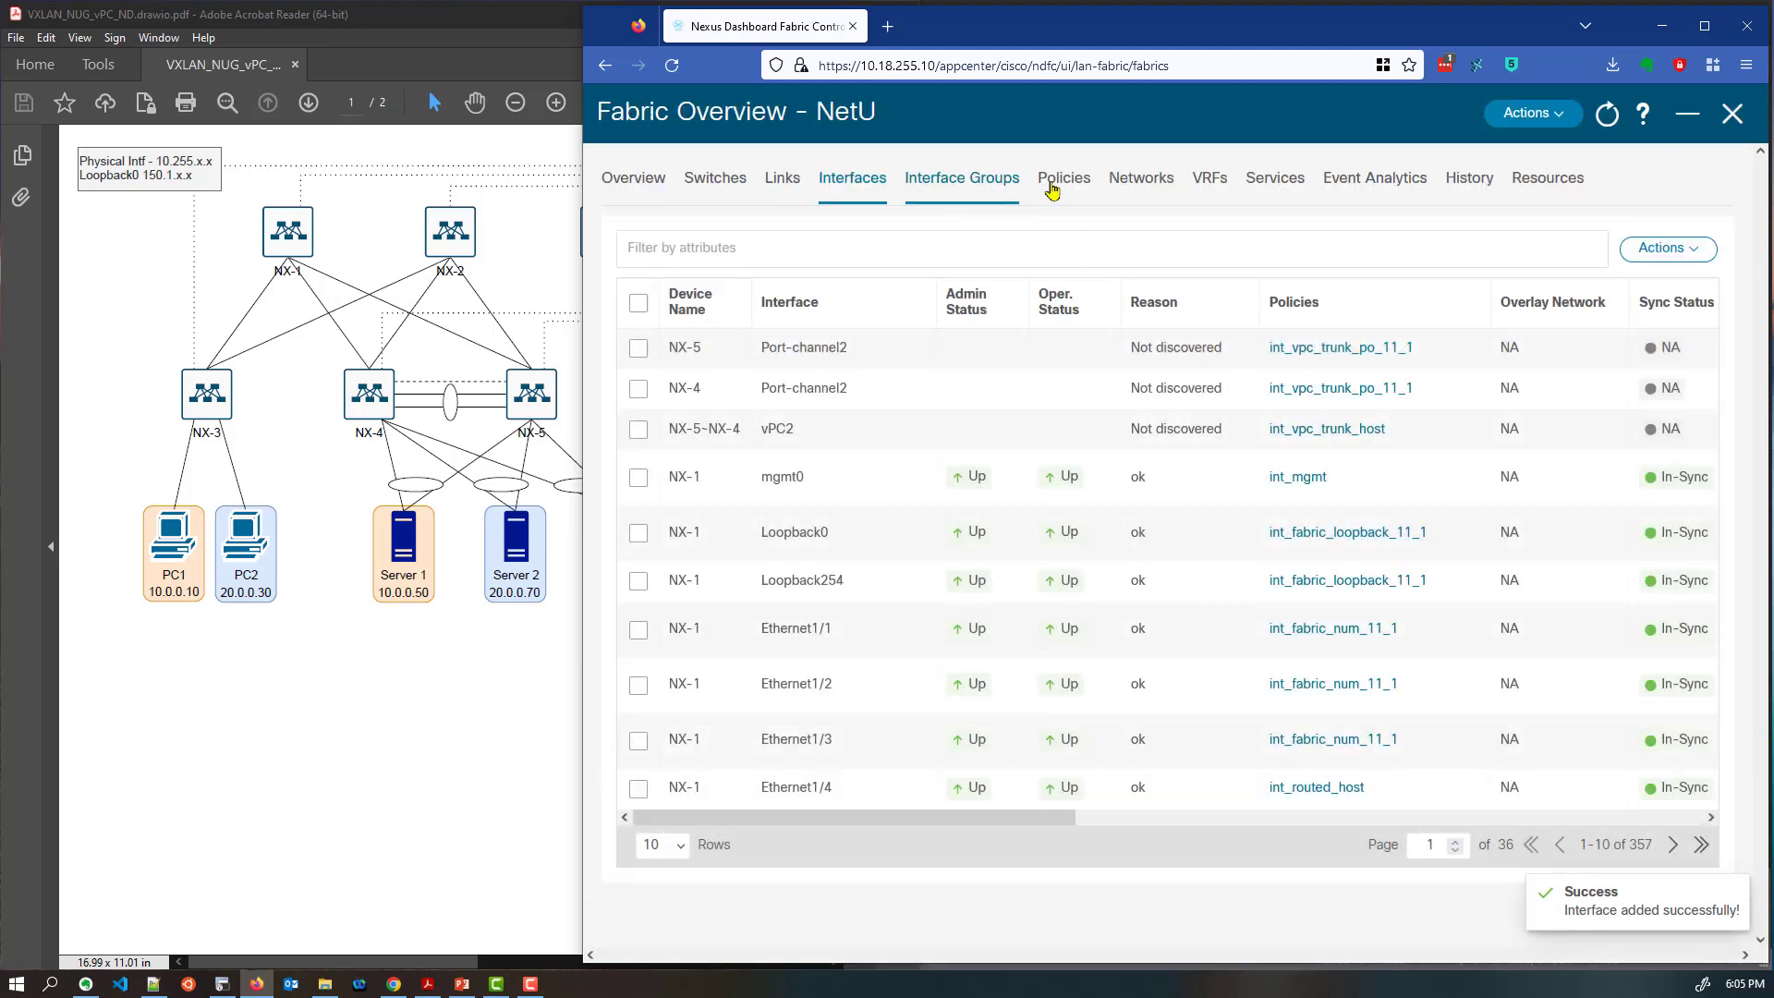
# Start a new network in the NetU fabric, naming it vlan11 and selecting the Orange VRF
pyautogui.click(1129, 180)
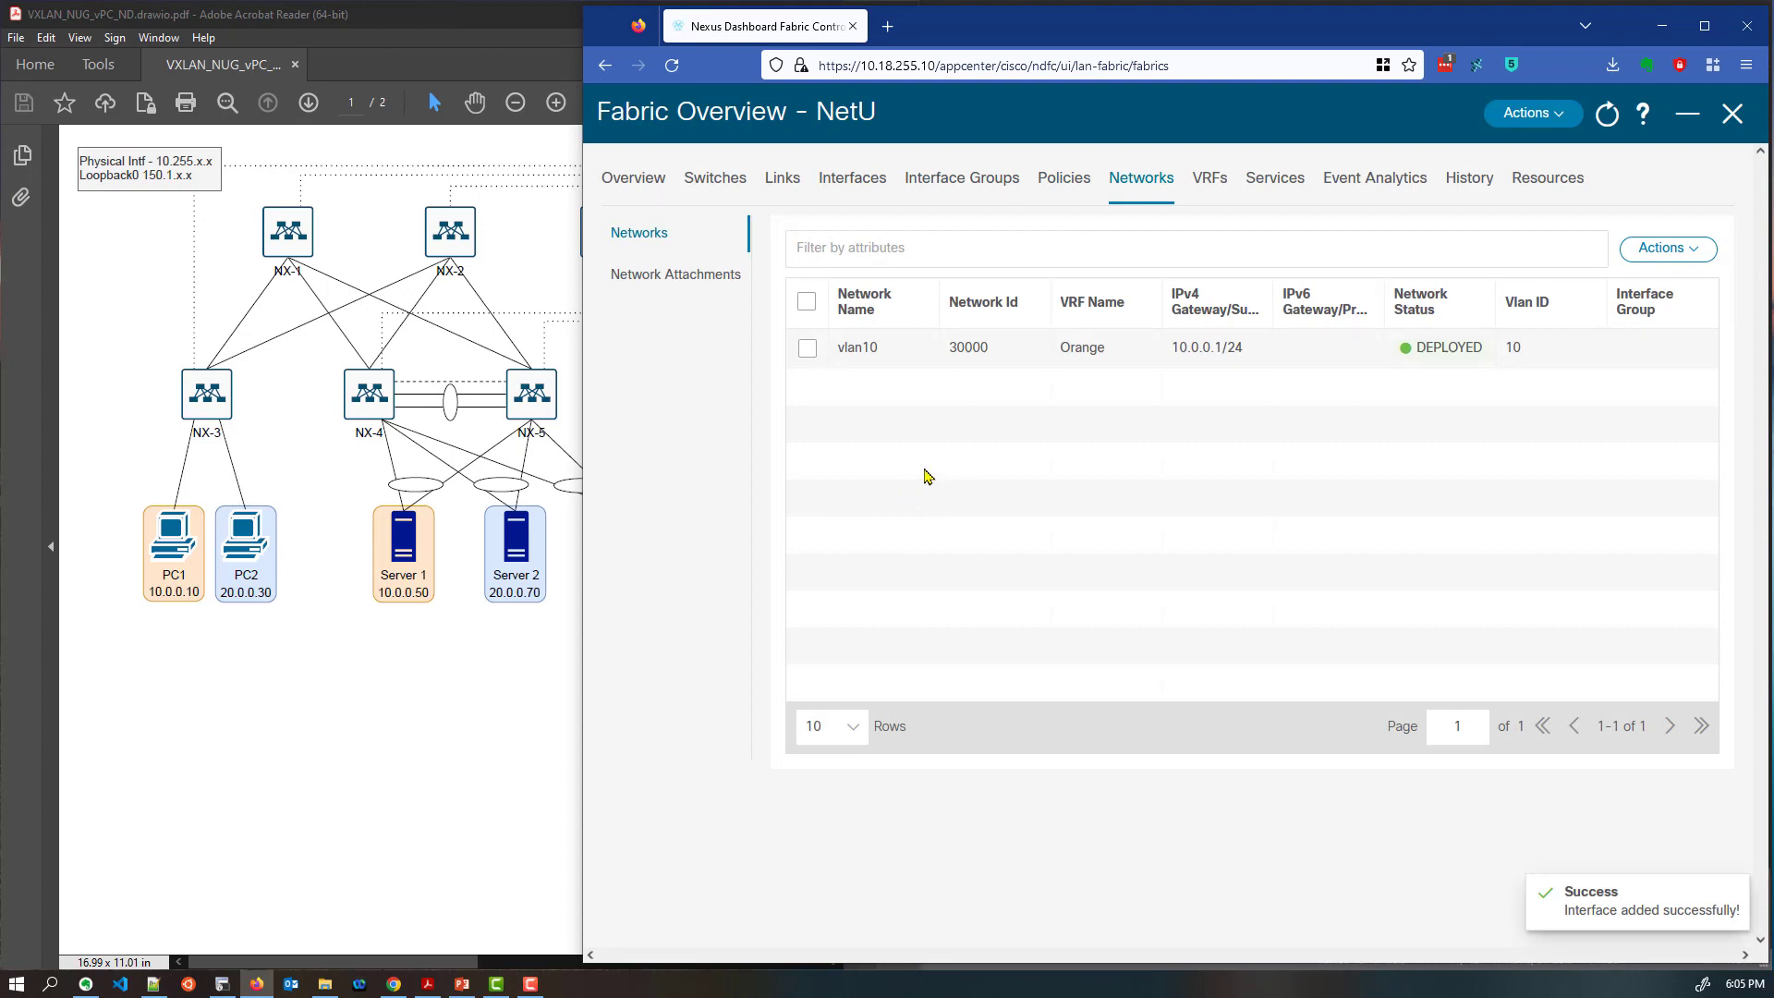
pyautogui.moveTo(582, 536); pyautogui.dragTo(681, 535)
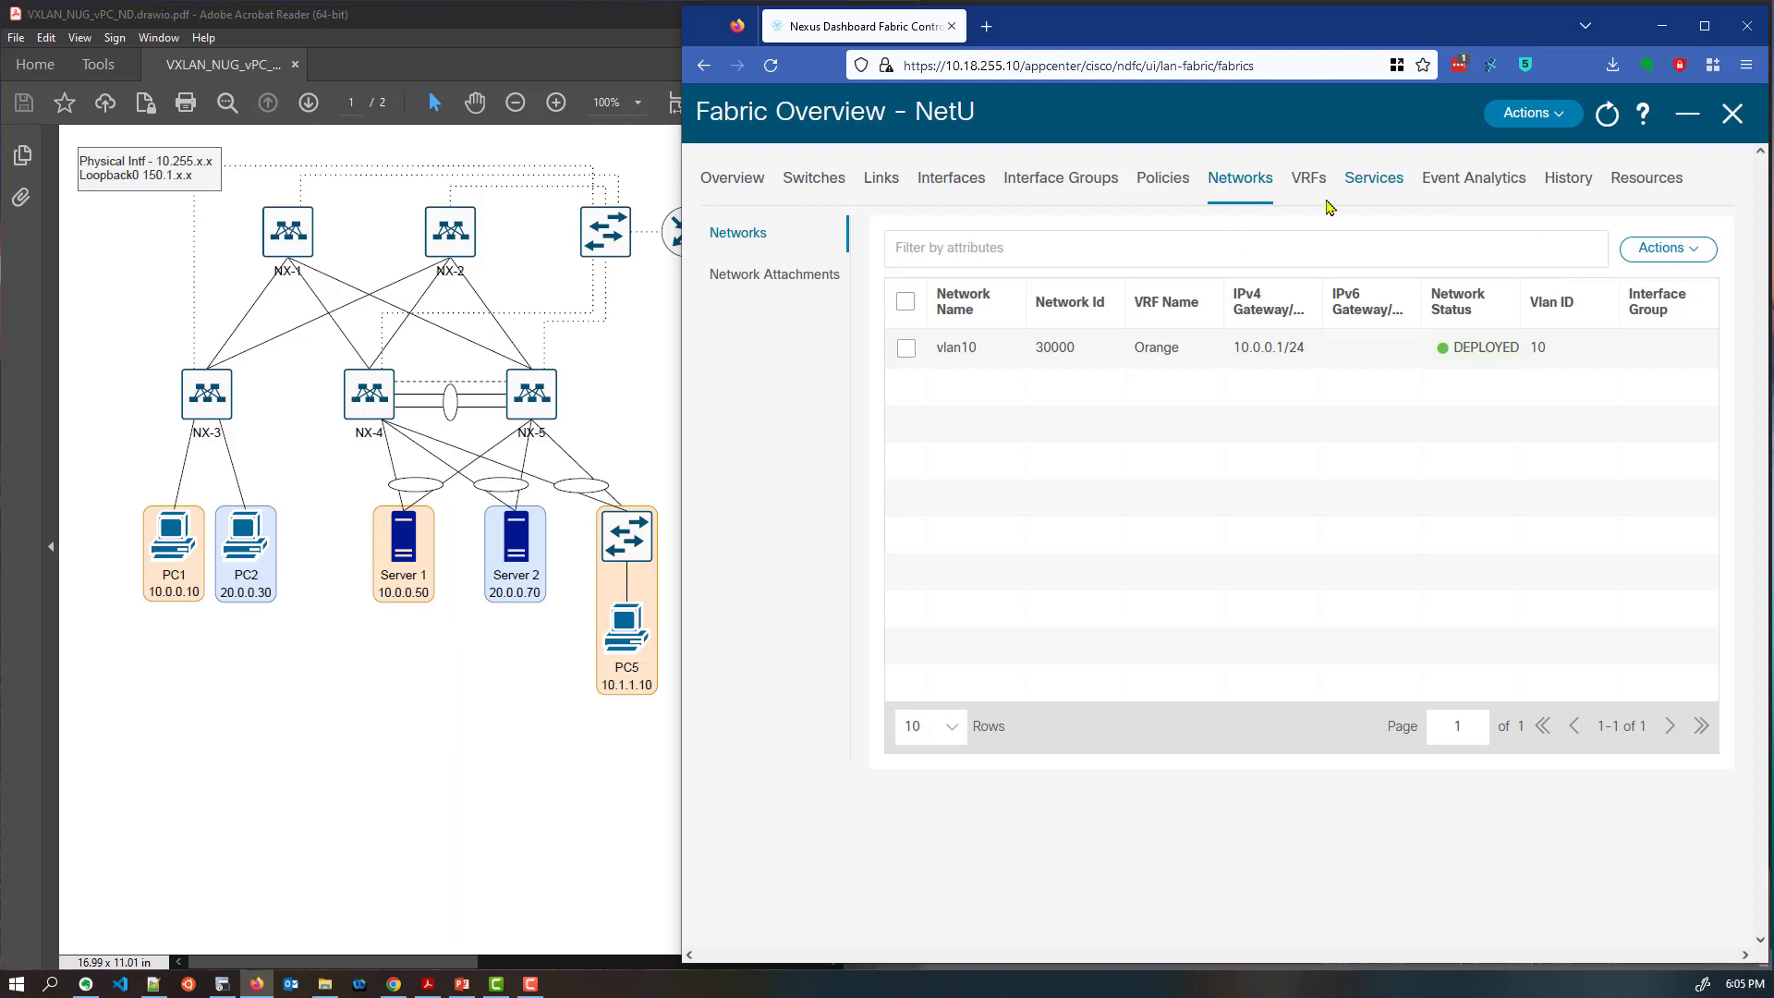
pyautogui.click(1651, 249)
pyautogui.click(1530, 288)
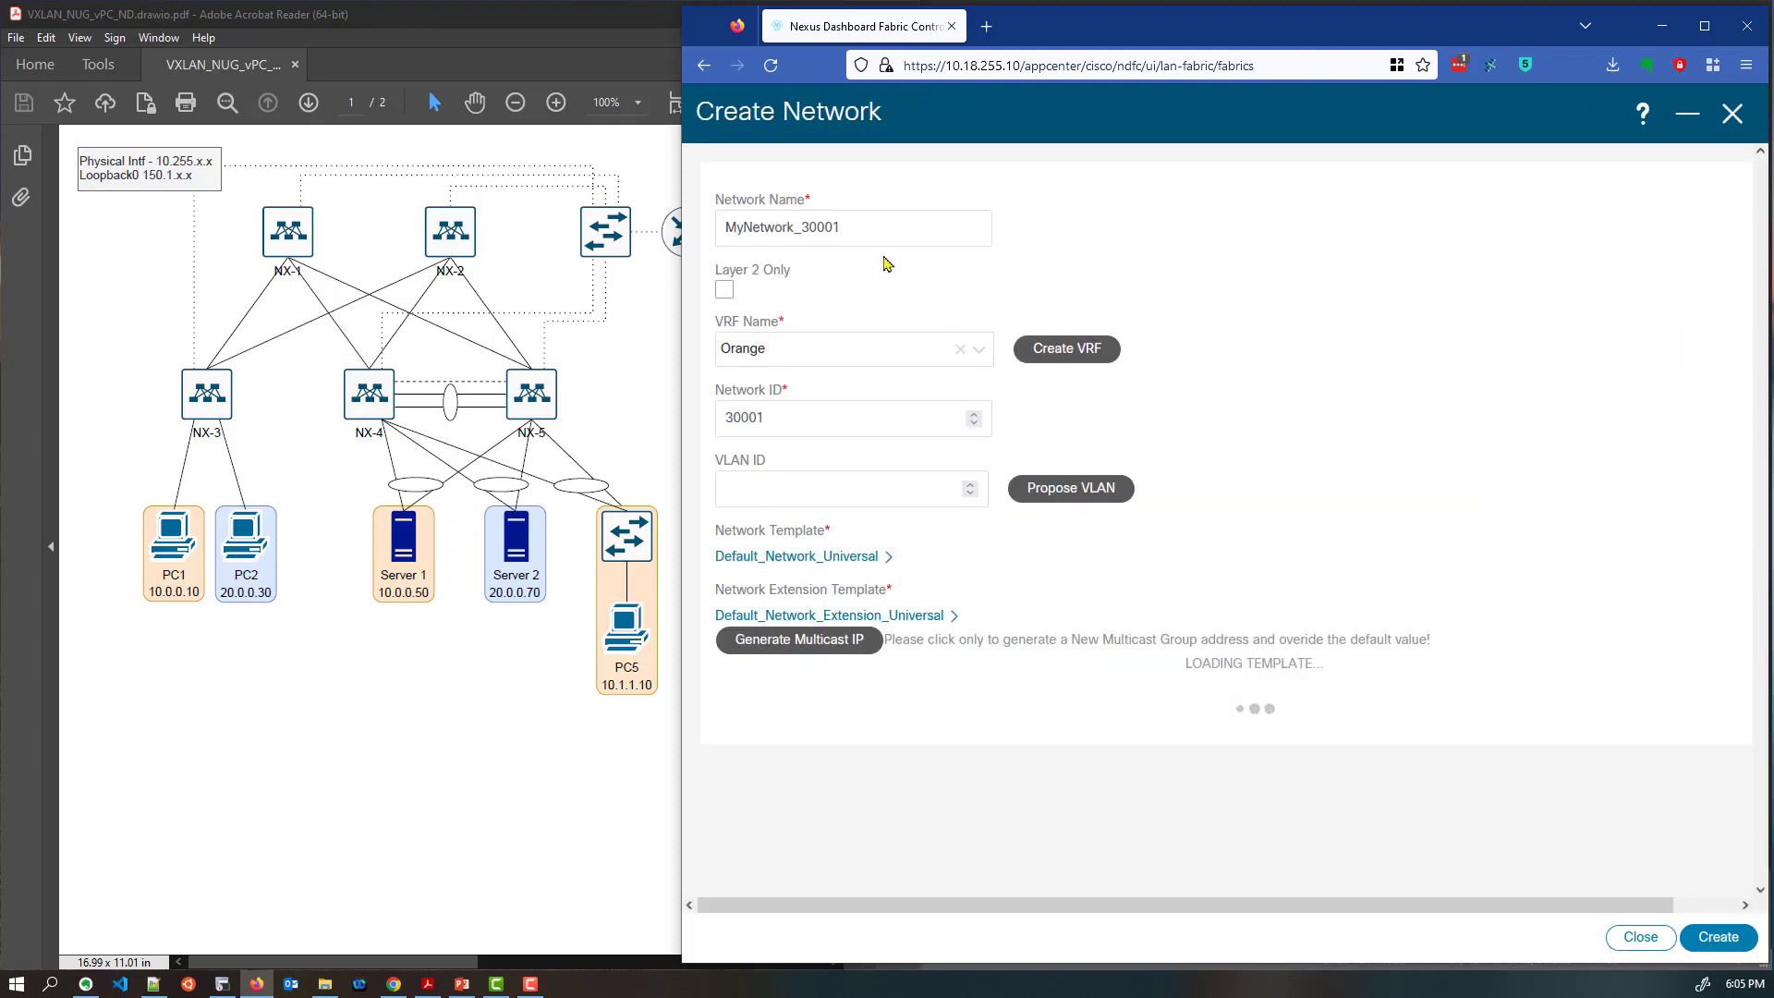
pyautogui.moveTo(856, 228); pyautogui.dragTo(719, 226)
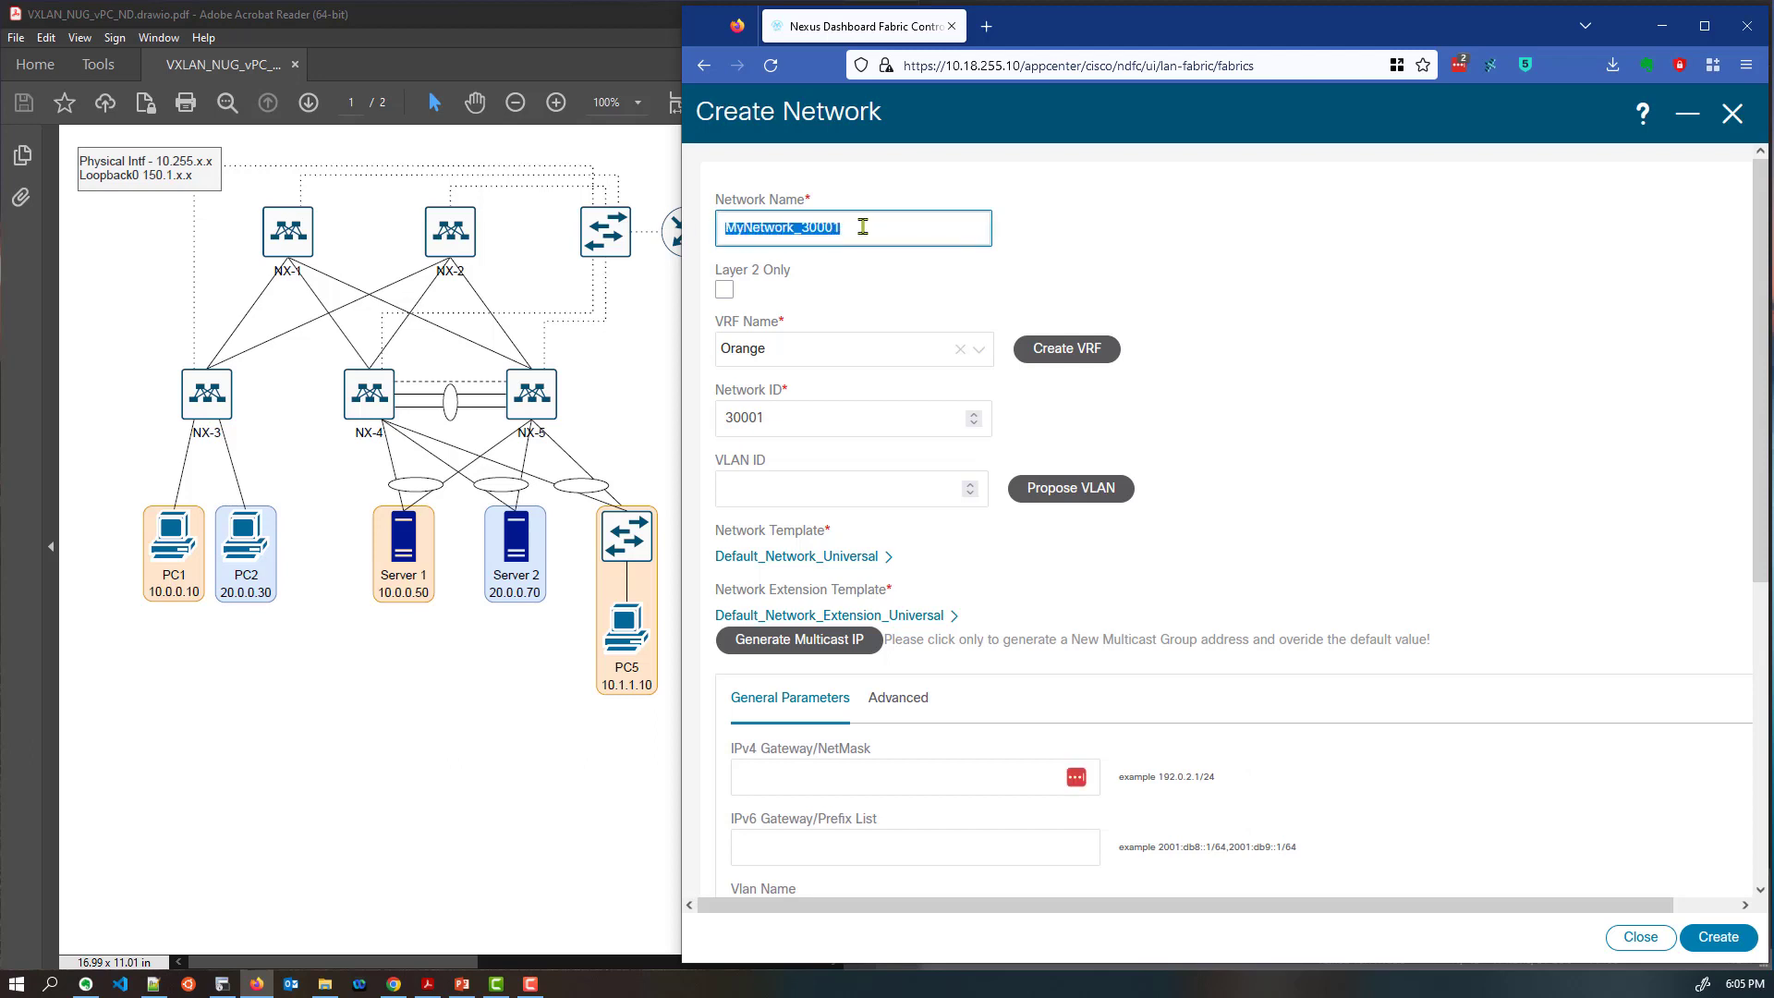
pyautogui.write('vlan11')
pyautogui.click(974, 348)
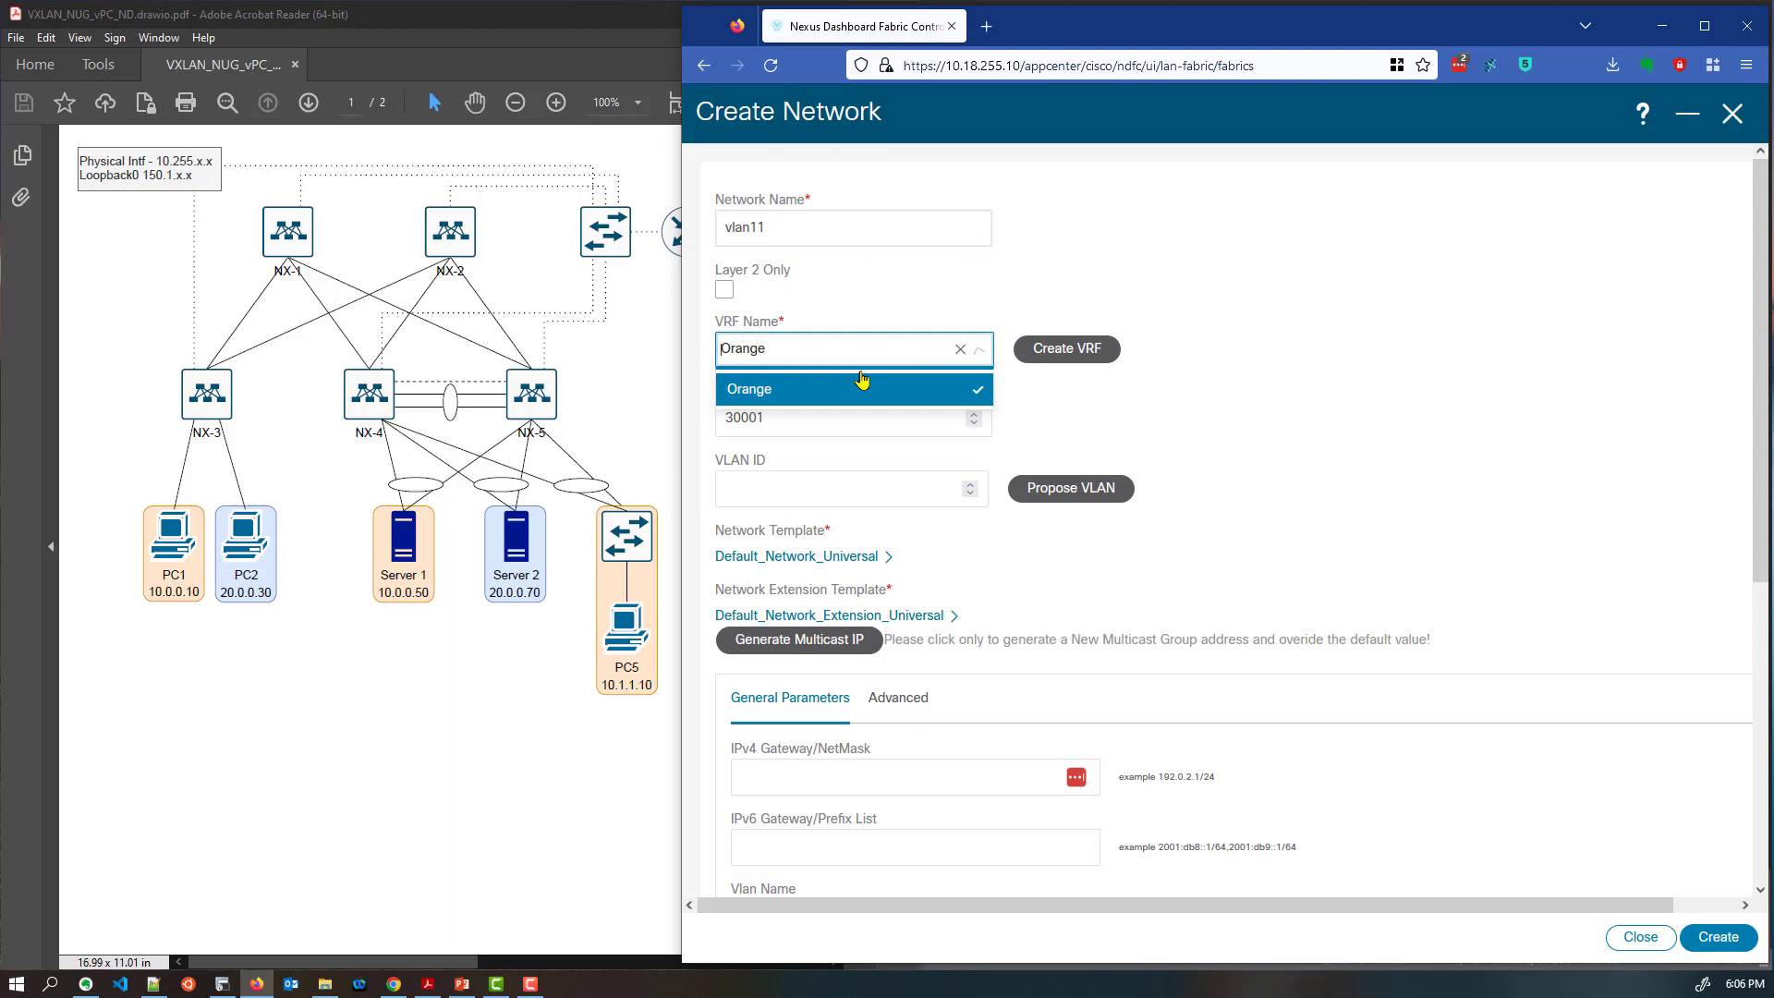
pyautogui.click(812, 397)
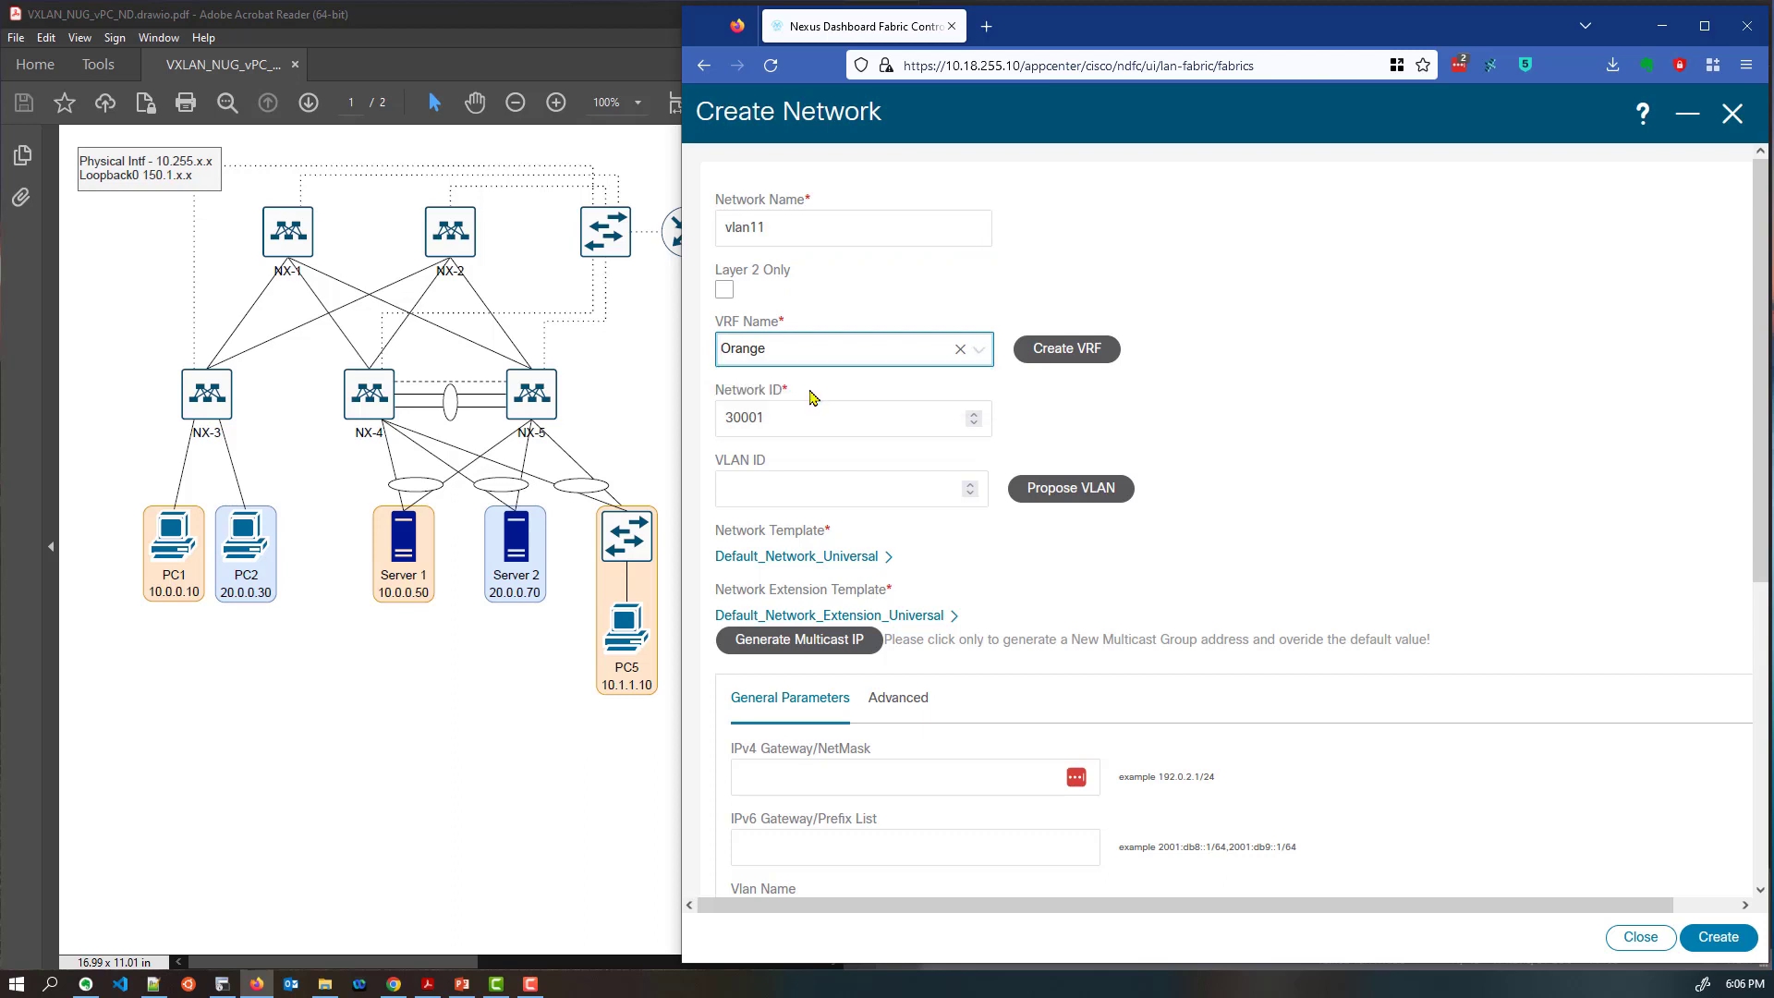
# Set the vlan11 network's VLAN ID to 11 and its IPv4 gateway/netmask to 10.1.1.1/24
pyautogui.click(801, 487)
pyautogui.write('11')
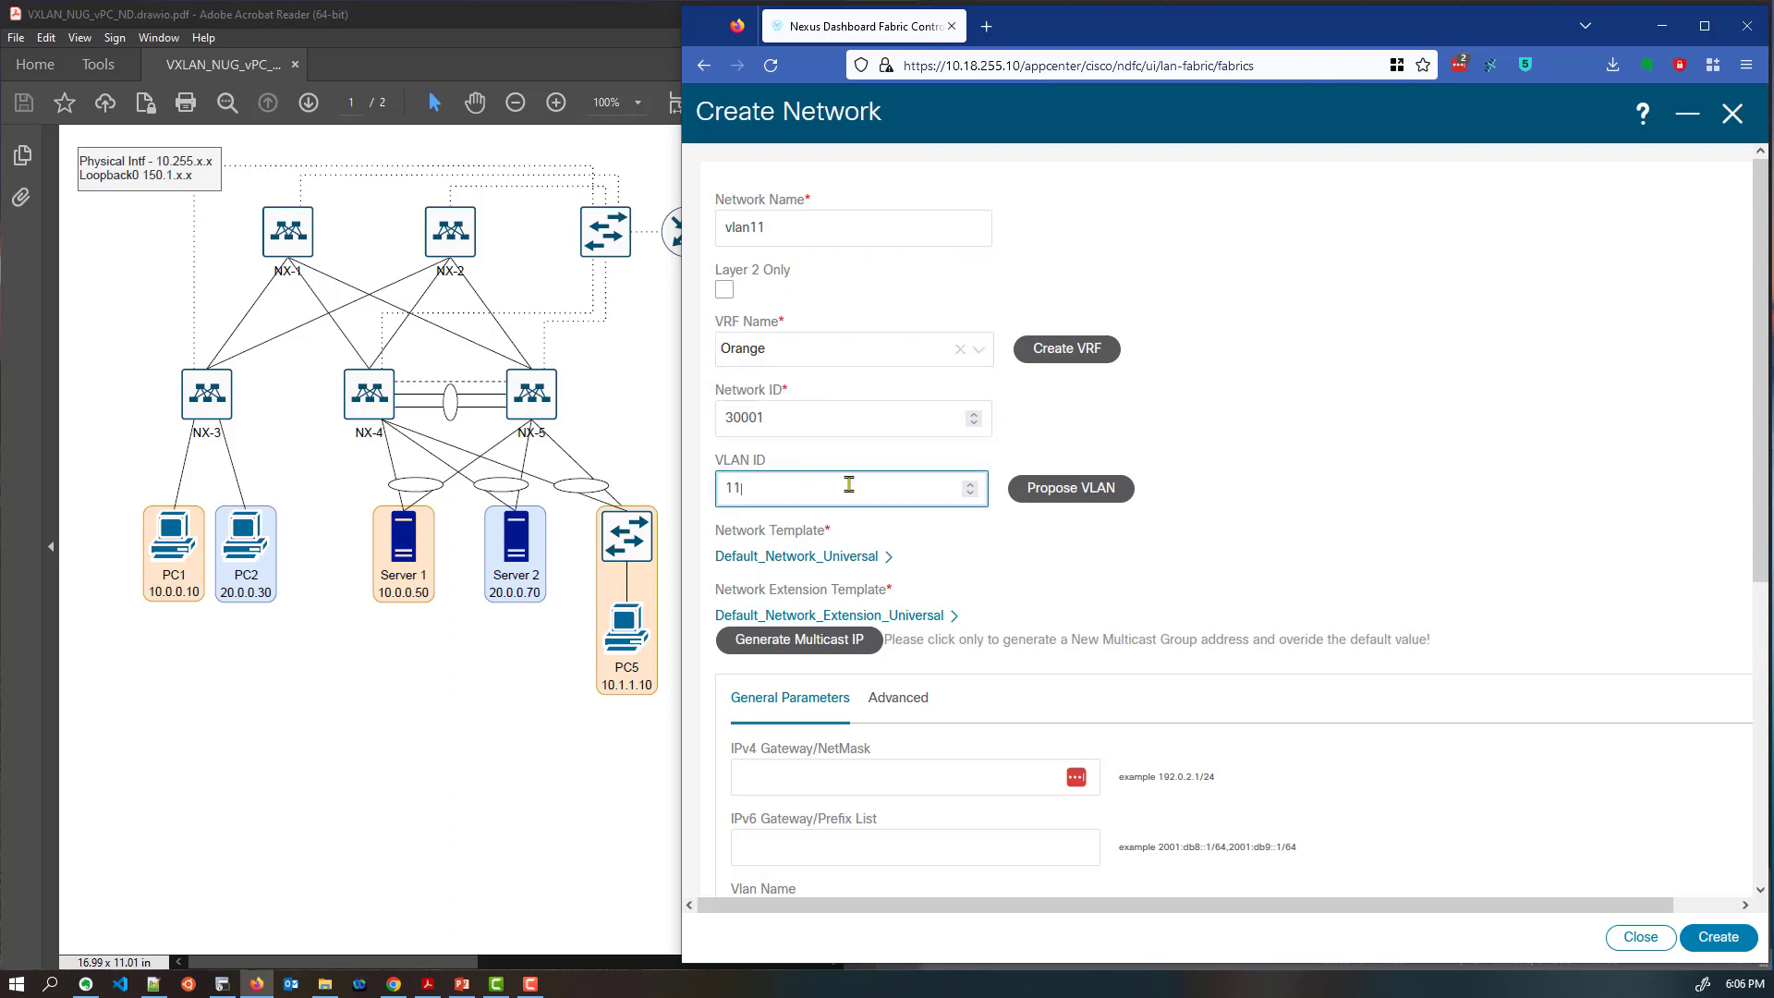
pyautogui.click(858, 774)
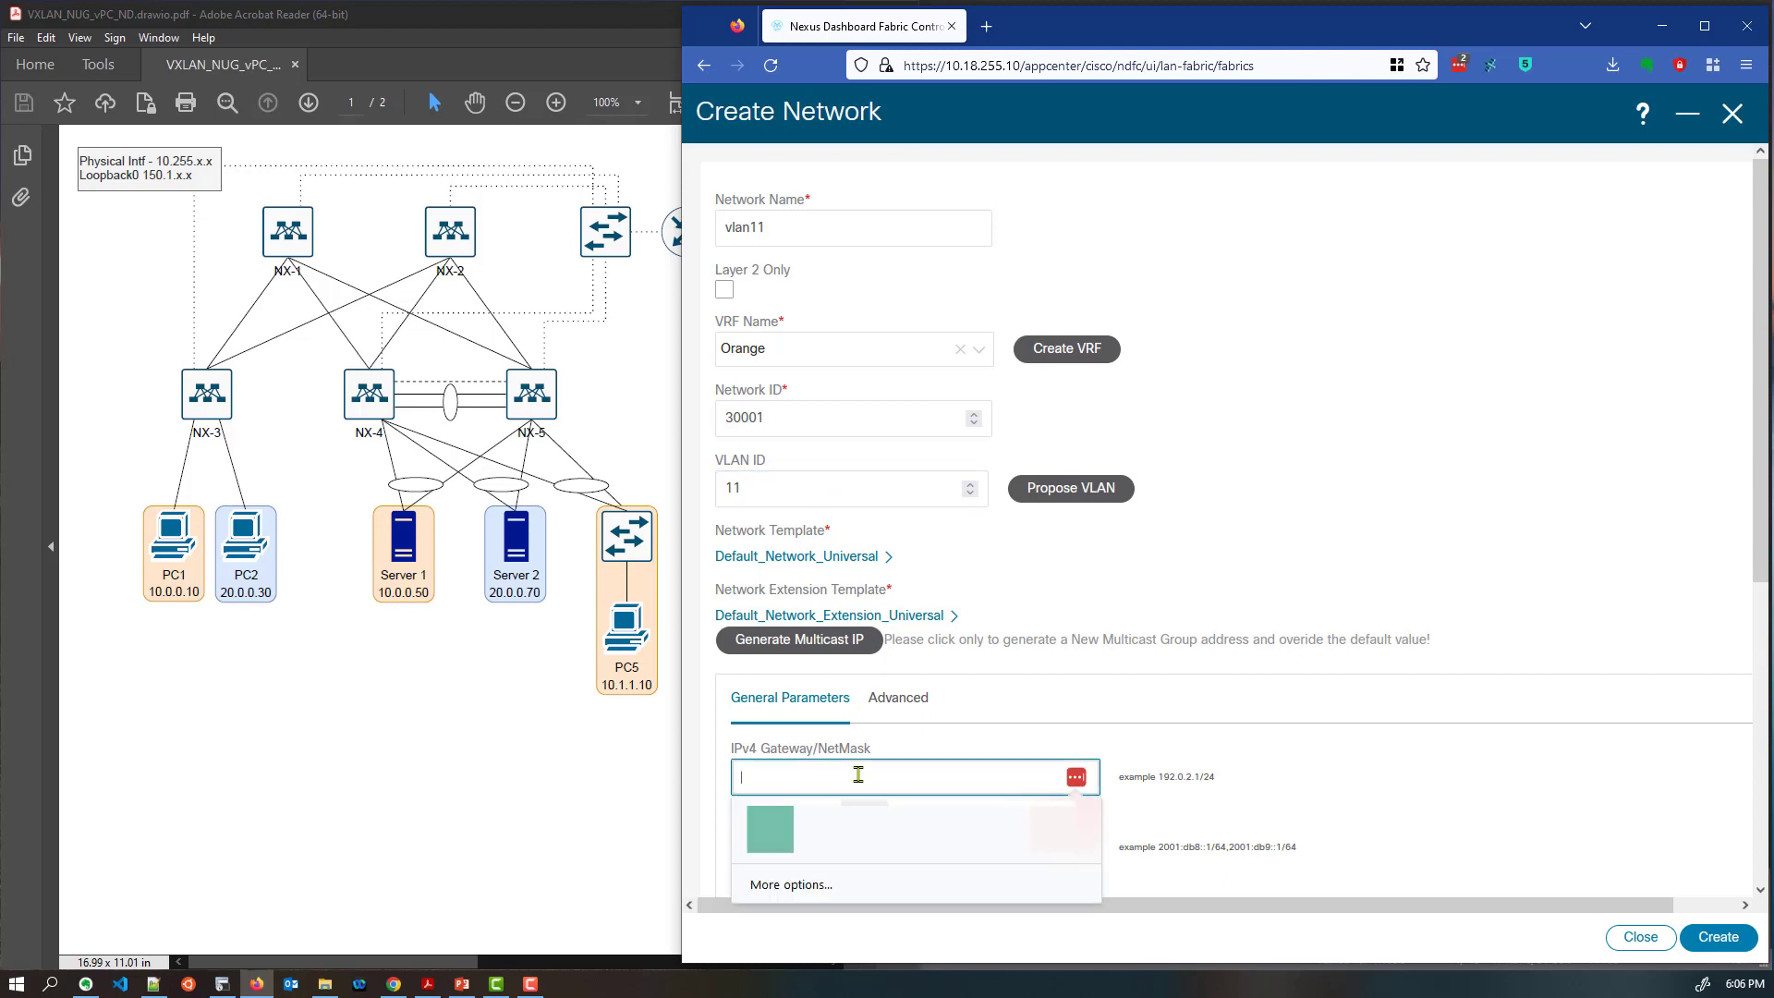
pyautogui.write('10.11.1.1/24')
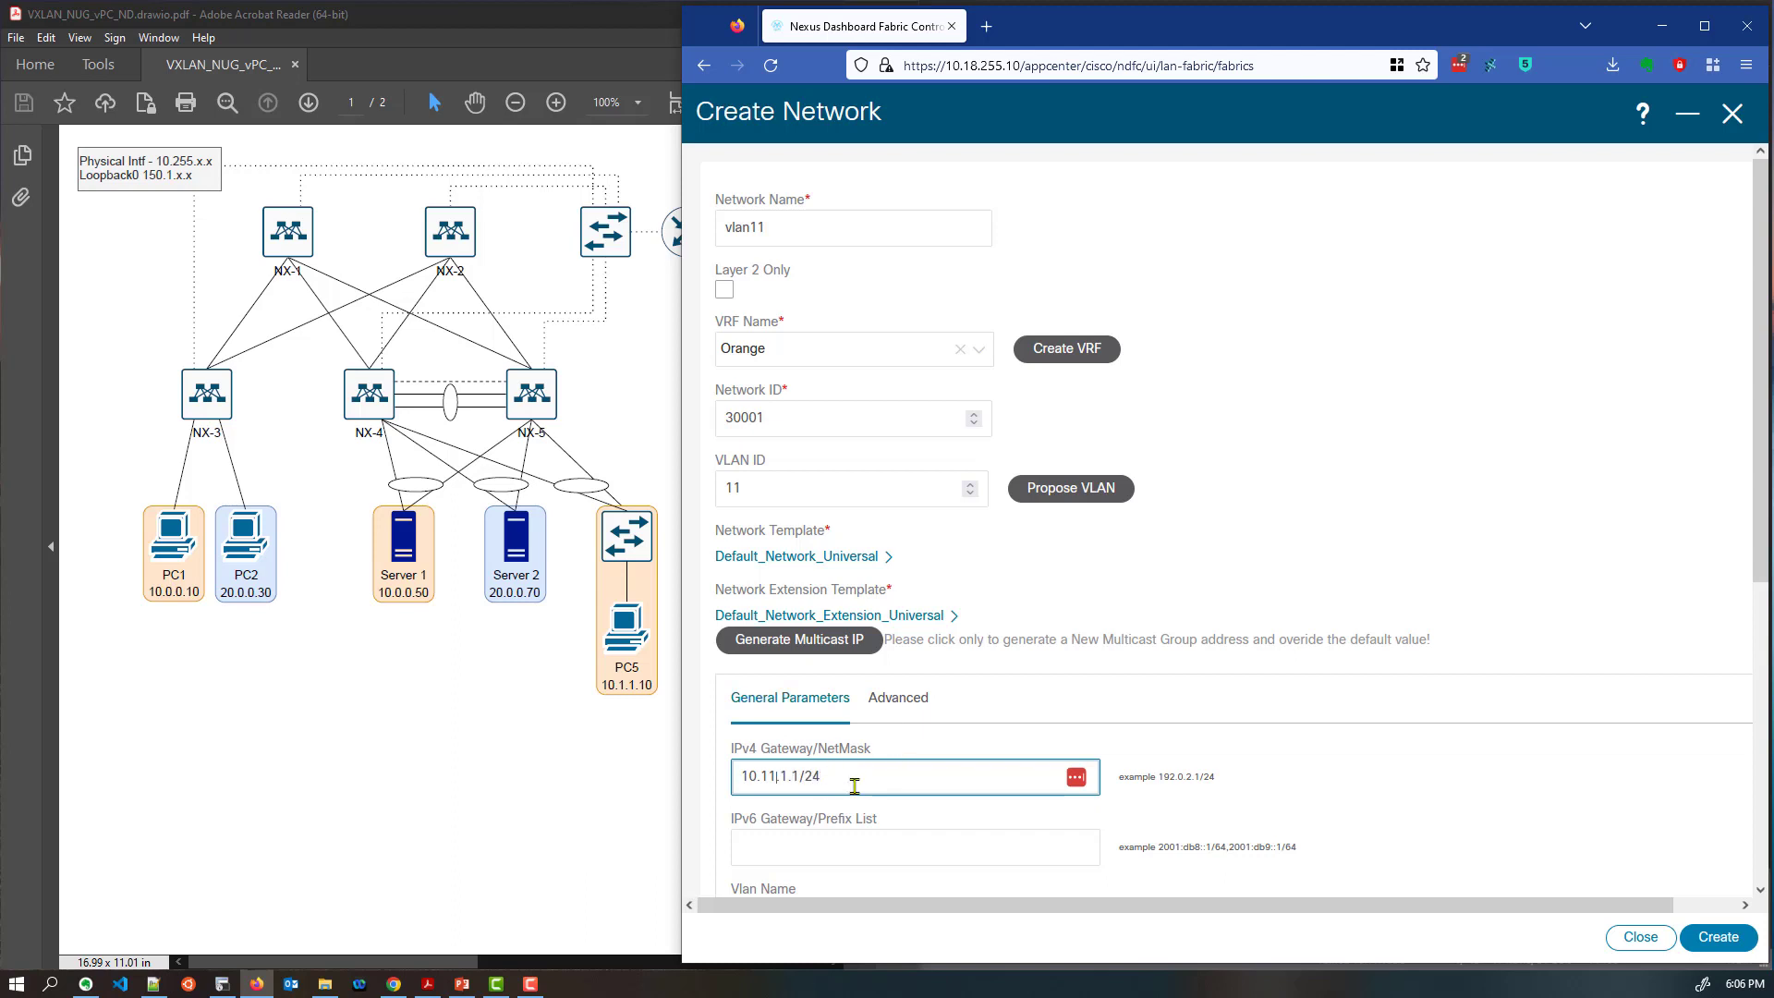
pyautogui.press('BackSpace')
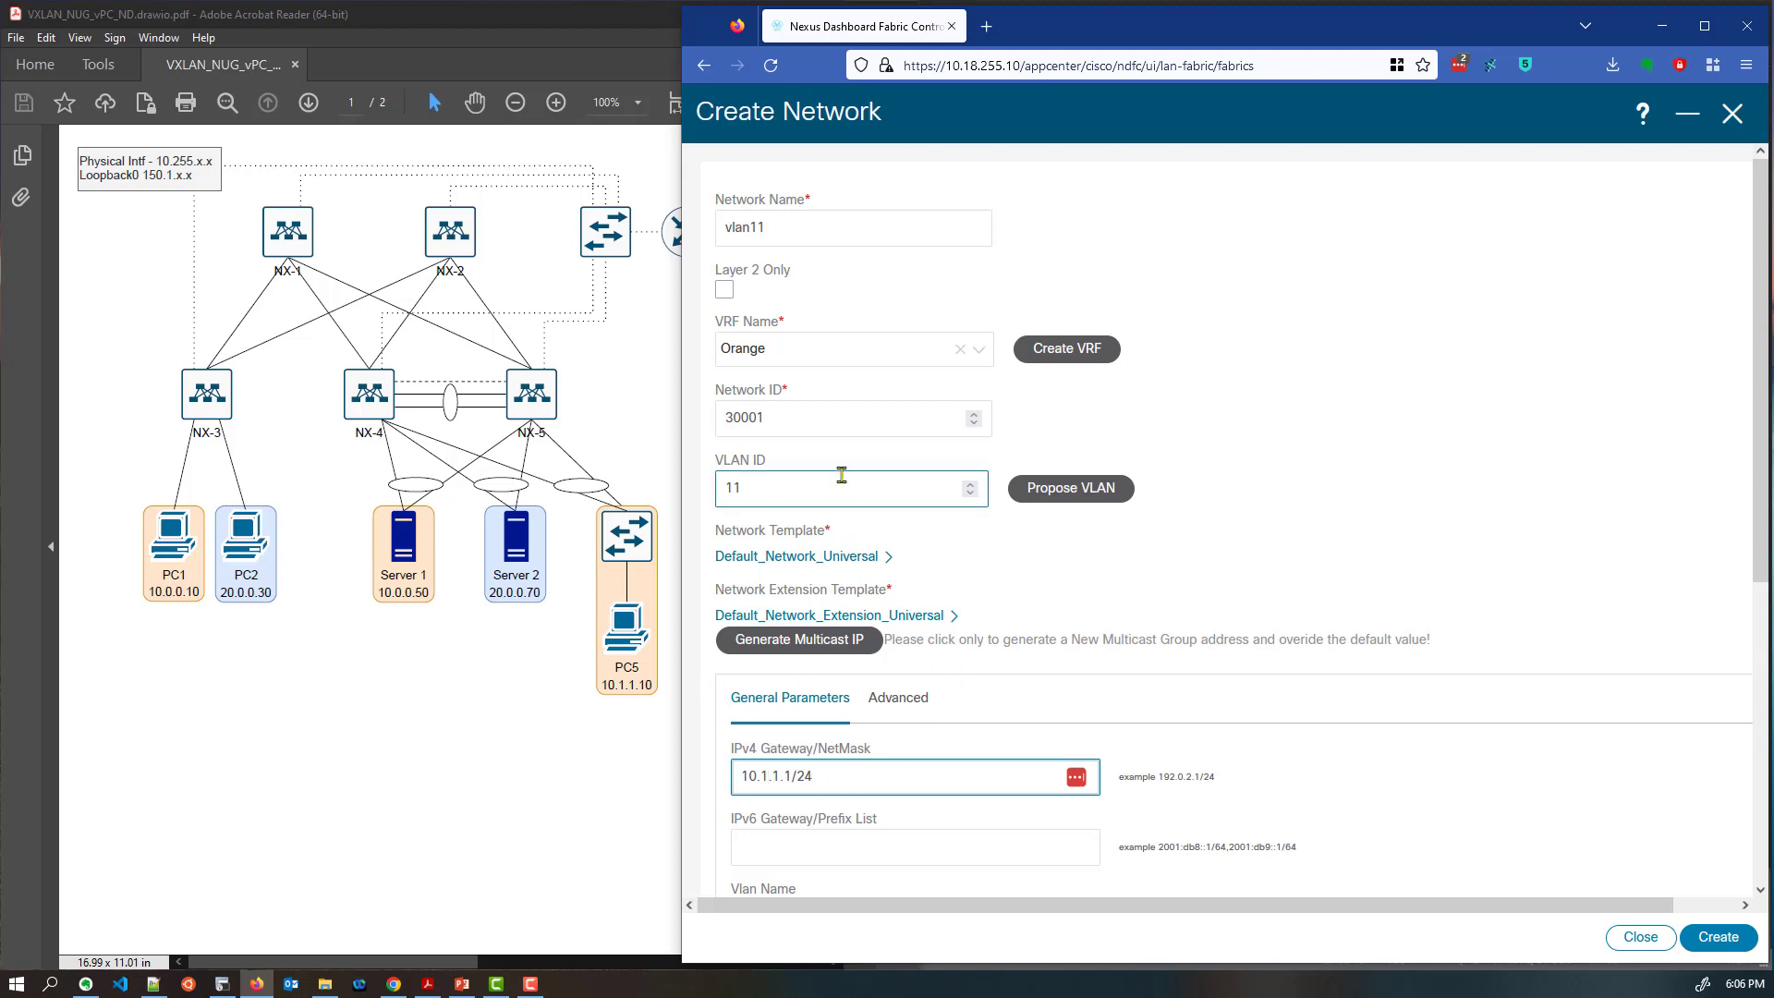
# Keep network ID 30001, review the remaining general parameters, and create the vlan11 network
pyautogui.moveTo(769, 418); pyautogui.dragTo(702, 422)
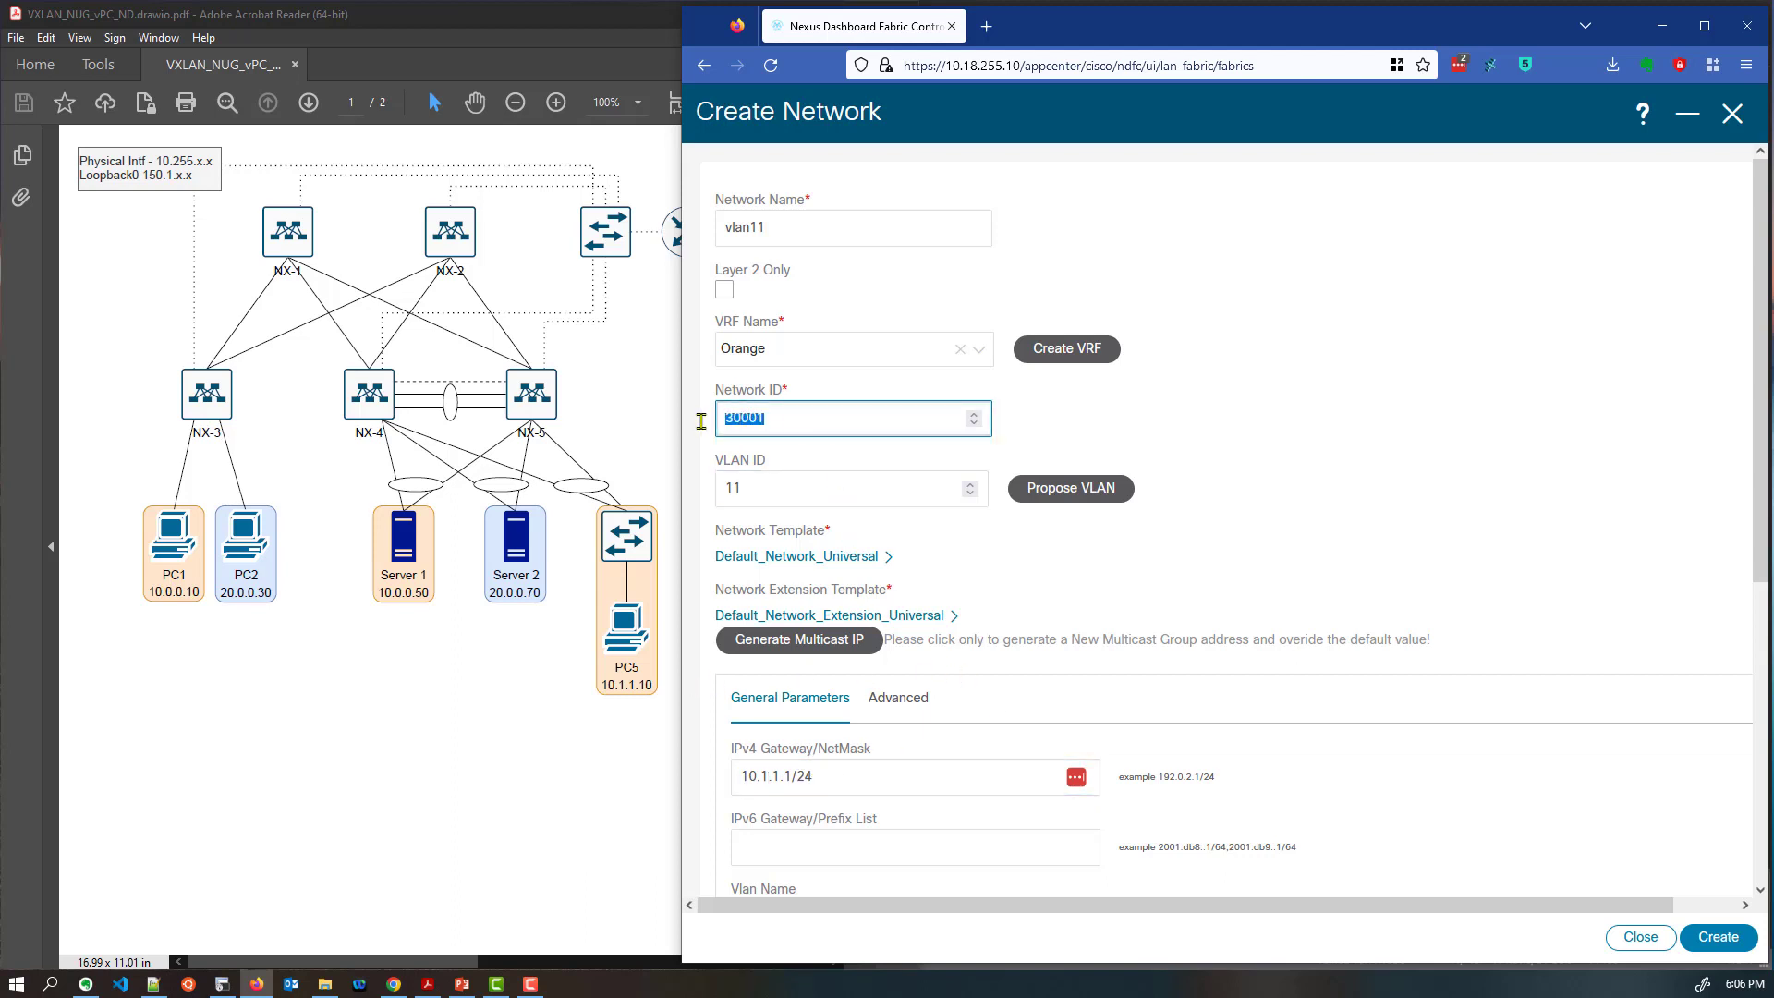
pyautogui.click(854, 414)
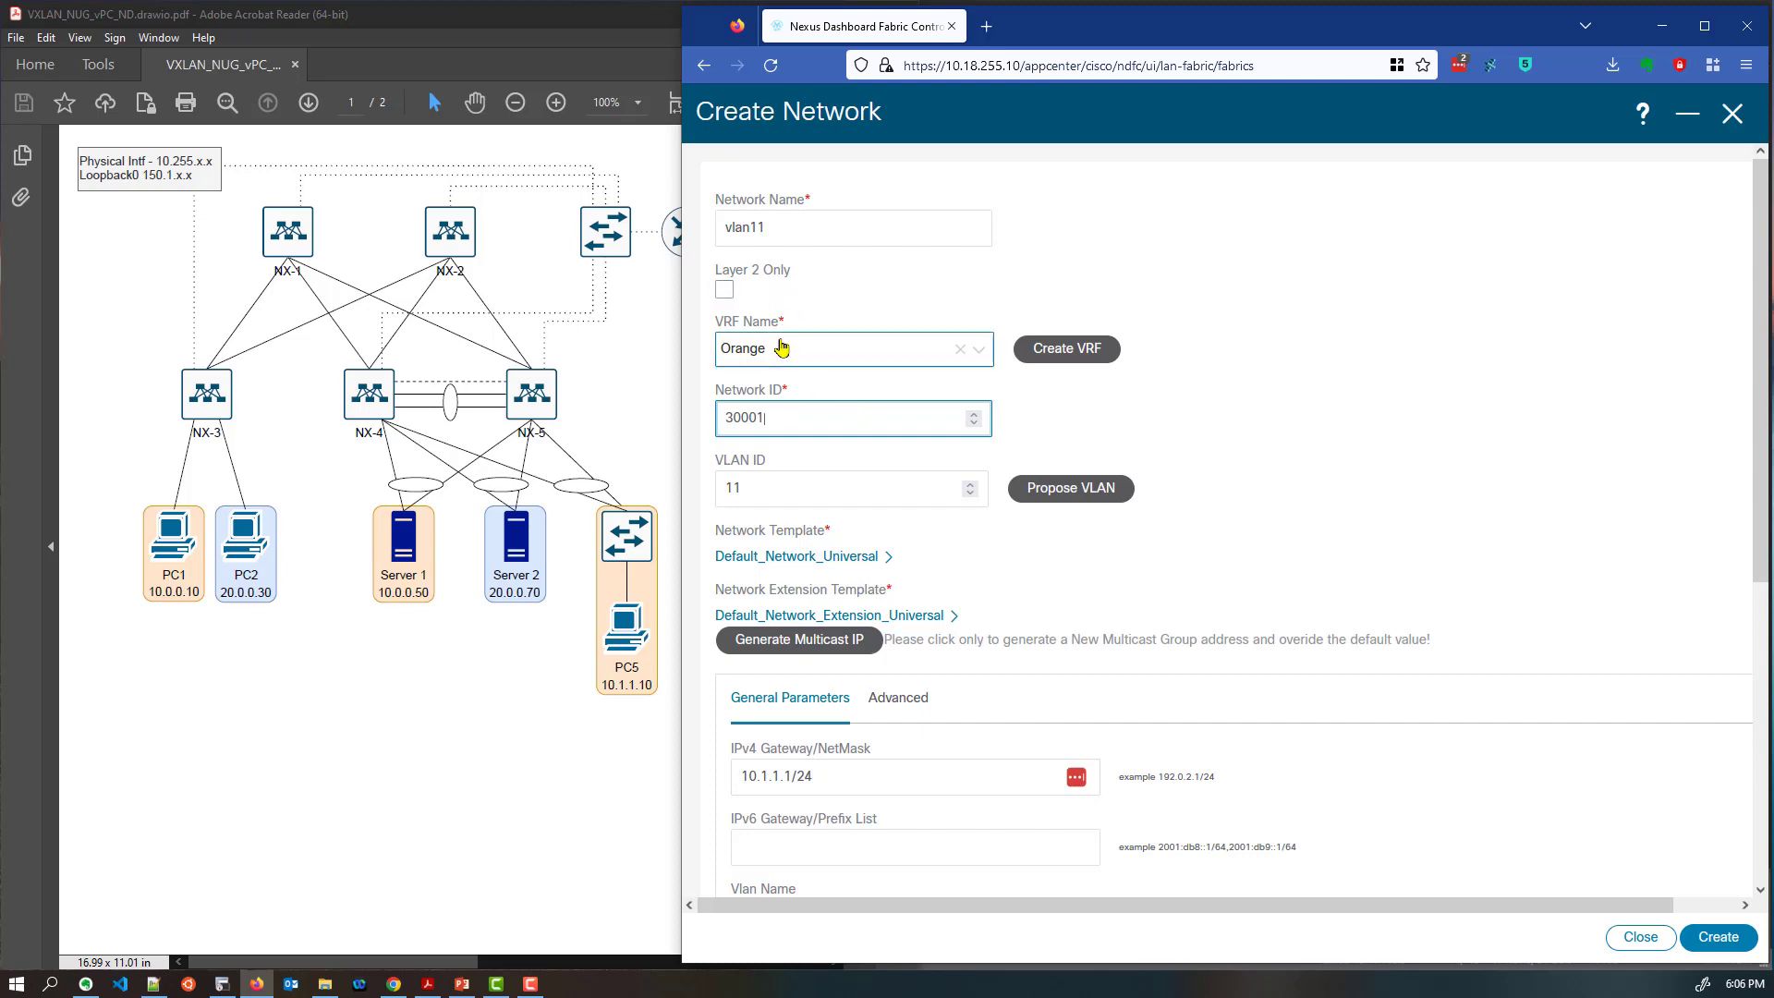
pyautogui.scroll(-1, 1290, 725)
pyautogui.scroll(-3, 1290, 725)
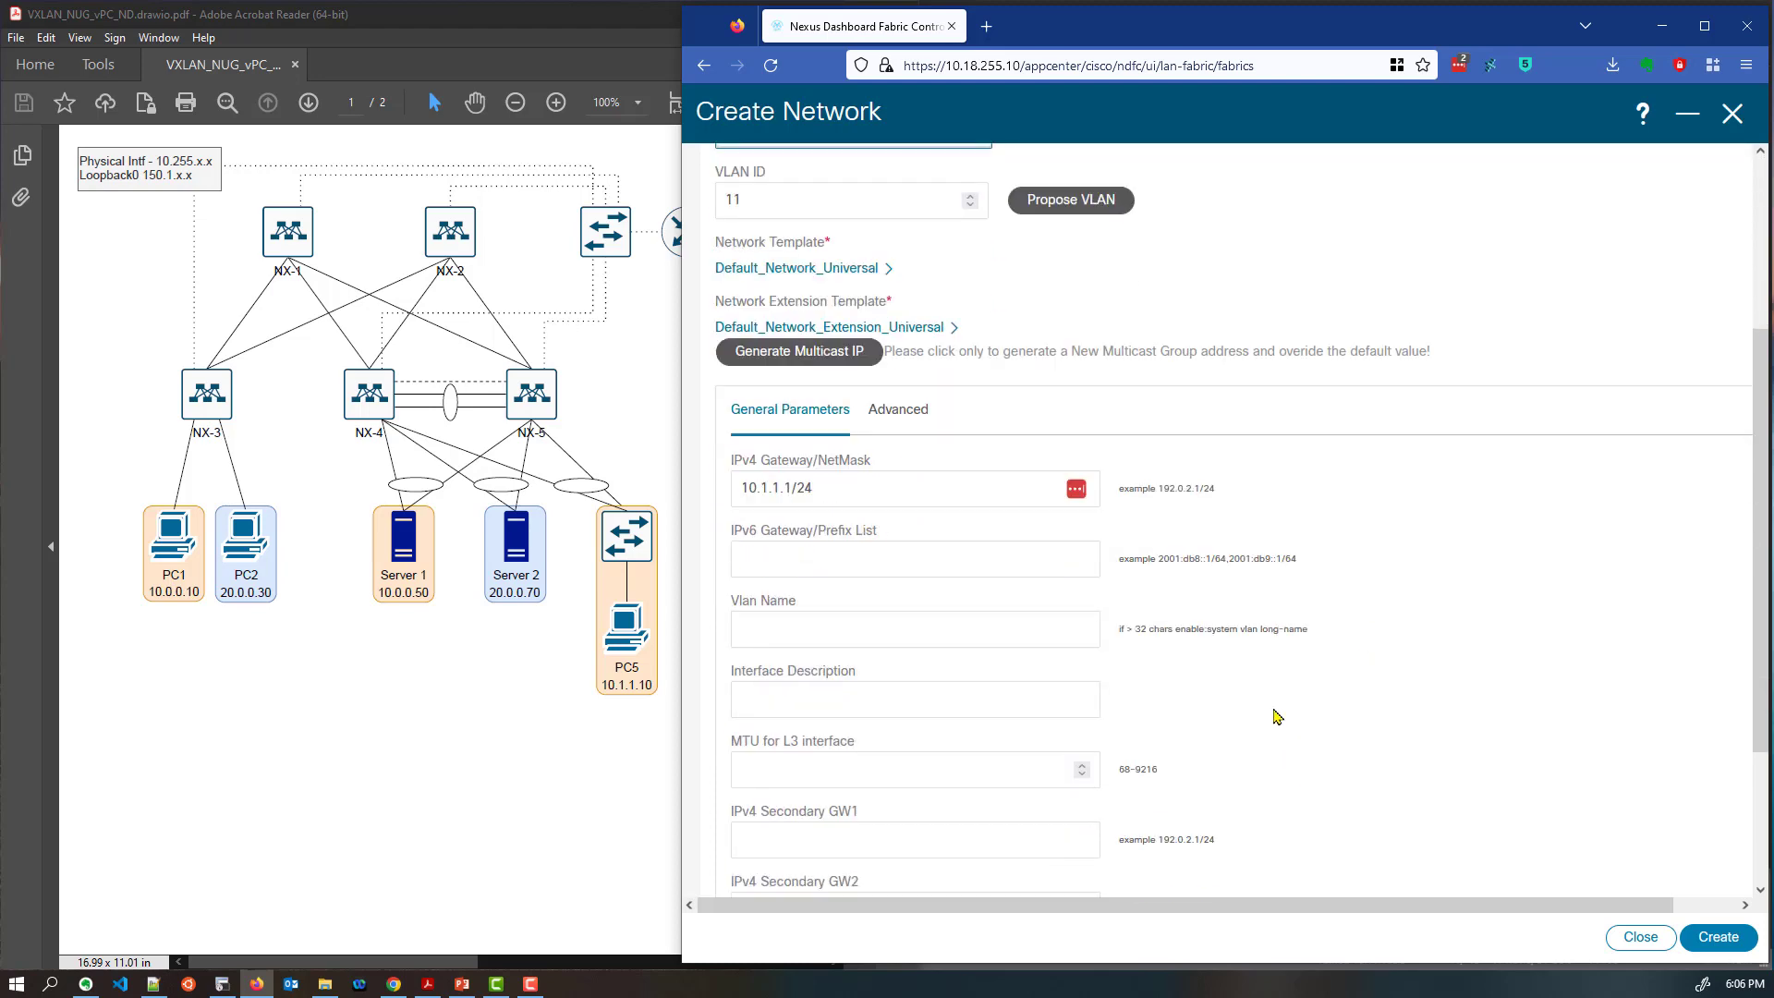
pyautogui.scroll(-2, 1276, 718)
pyautogui.click(1716, 936)
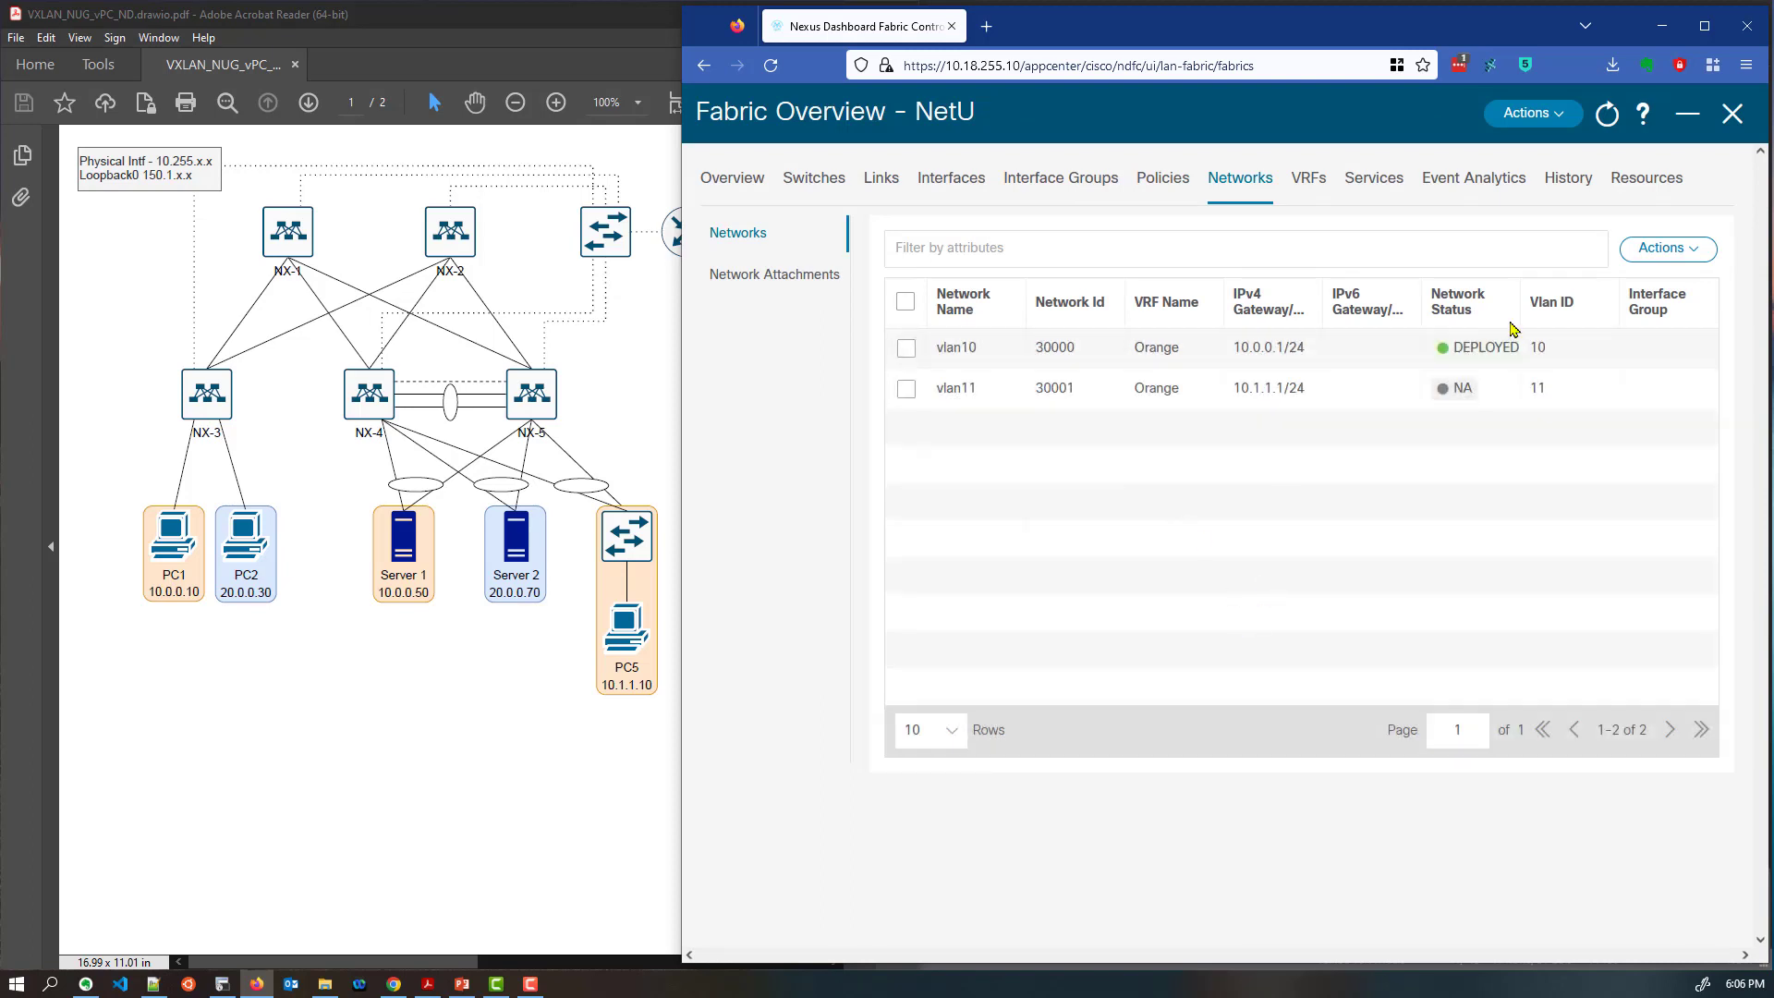
# Attach vlan11 to the NX-4 and NX-5 vPC pair on Port-channel2 of both switches and save the attachment
pyautogui.click(763, 286)
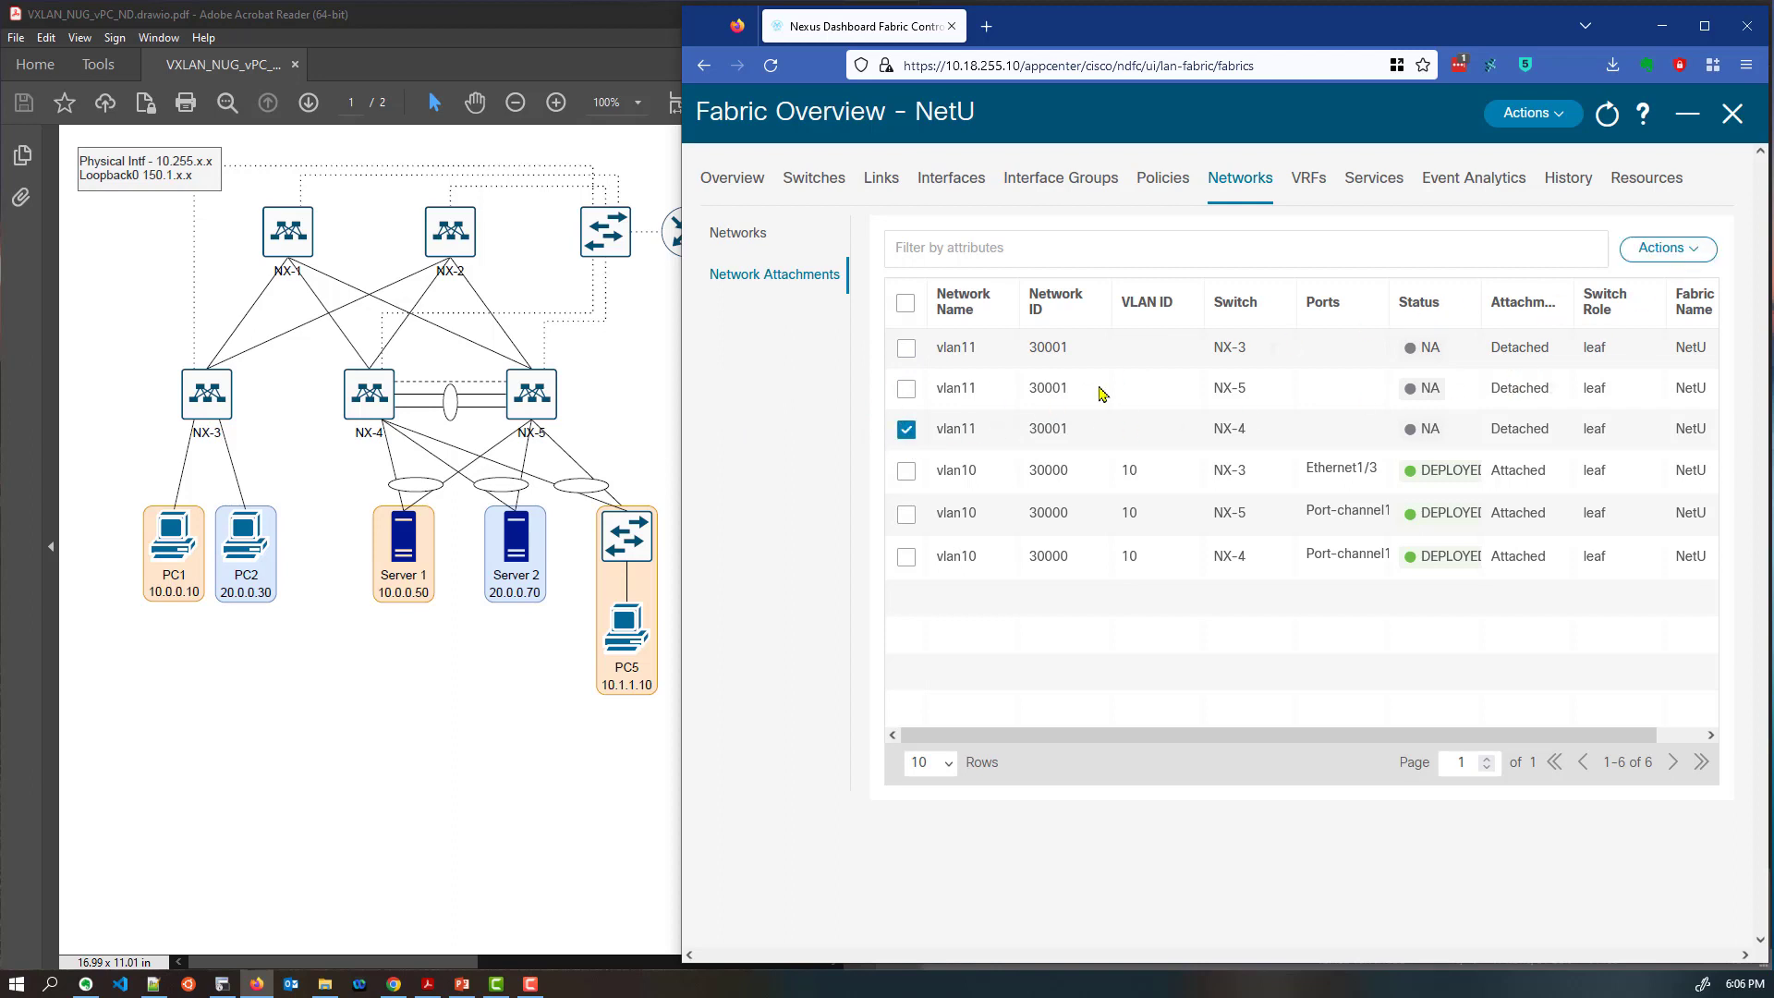
pyautogui.click(1689, 257)
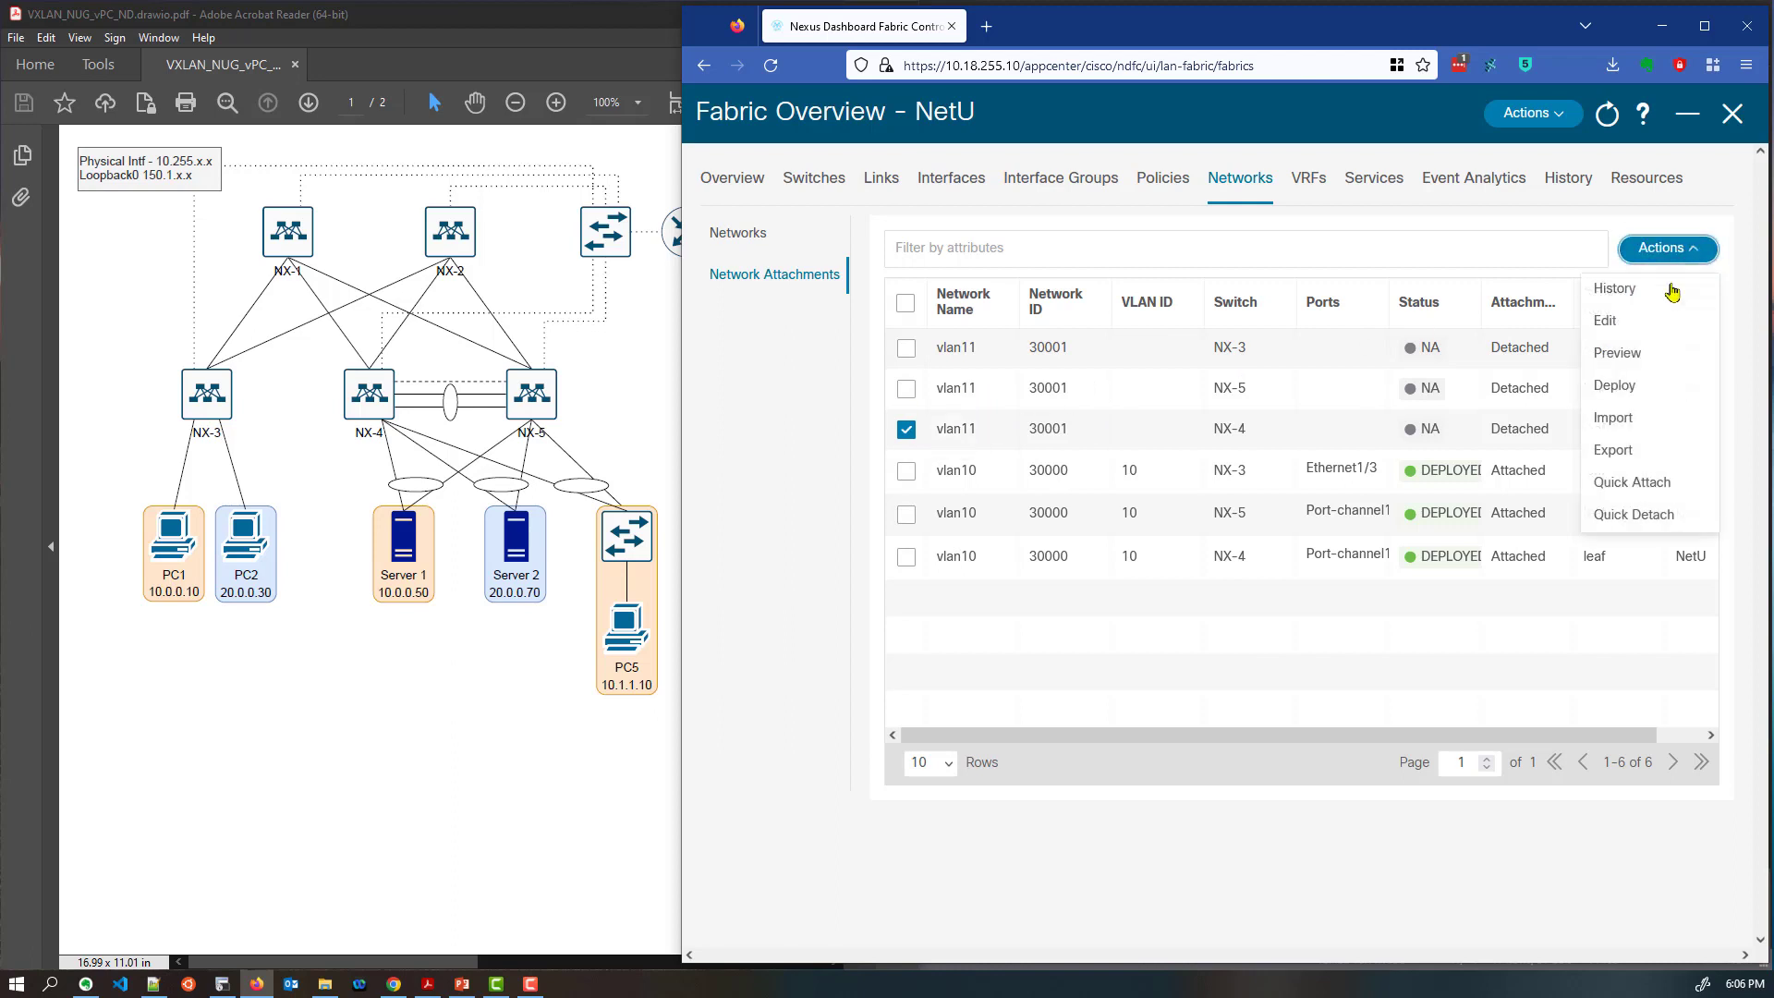
pyautogui.click(1605, 325)
pyautogui.click(910, 224)
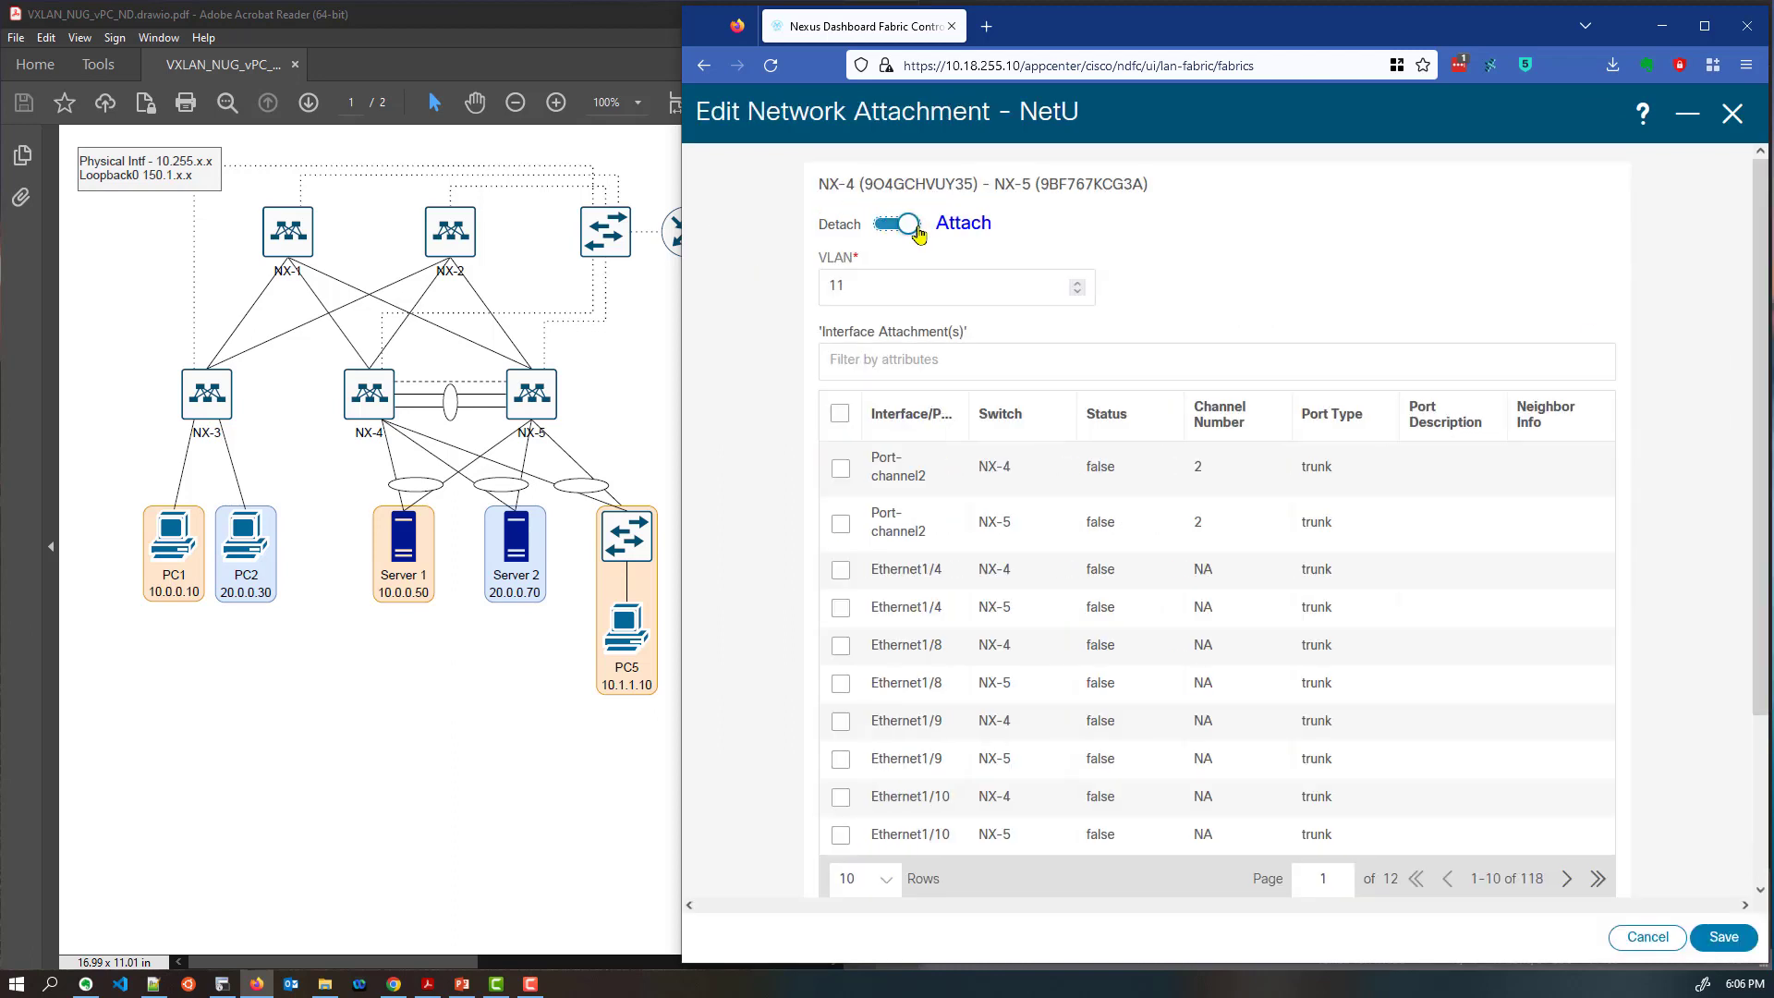
pyautogui.click(840, 469)
pyautogui.click(839, 529)
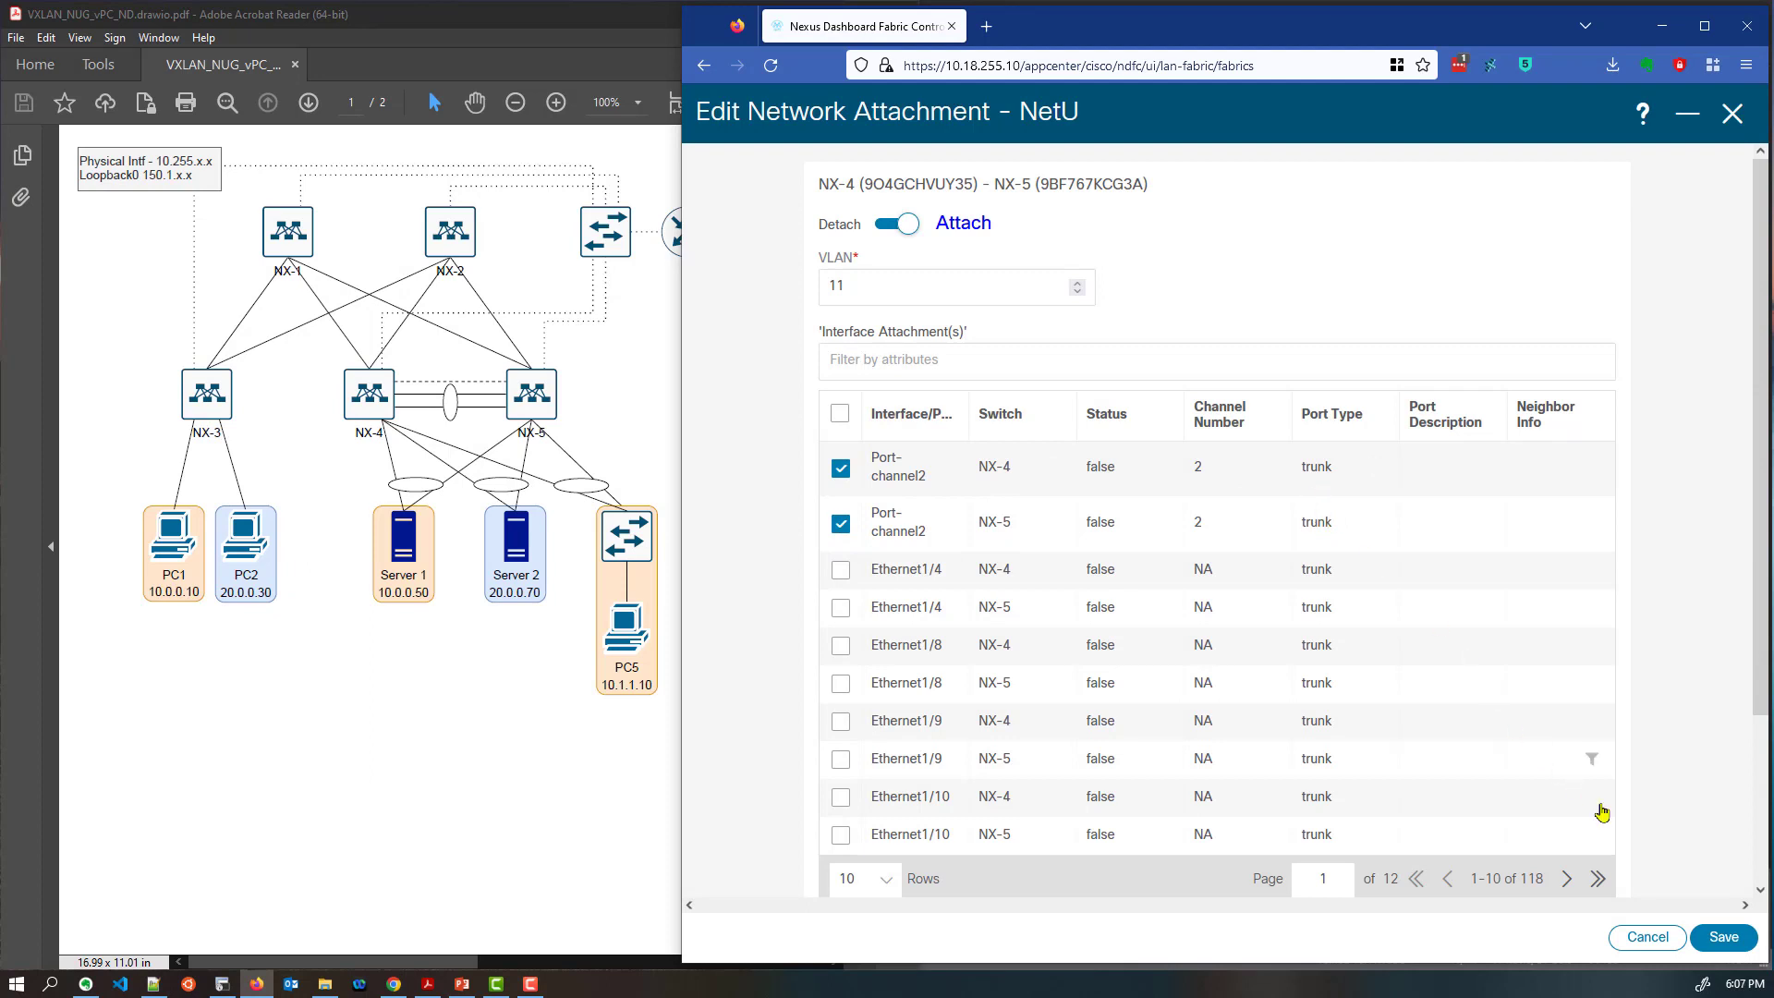
pyautogui.click(1706, 939)
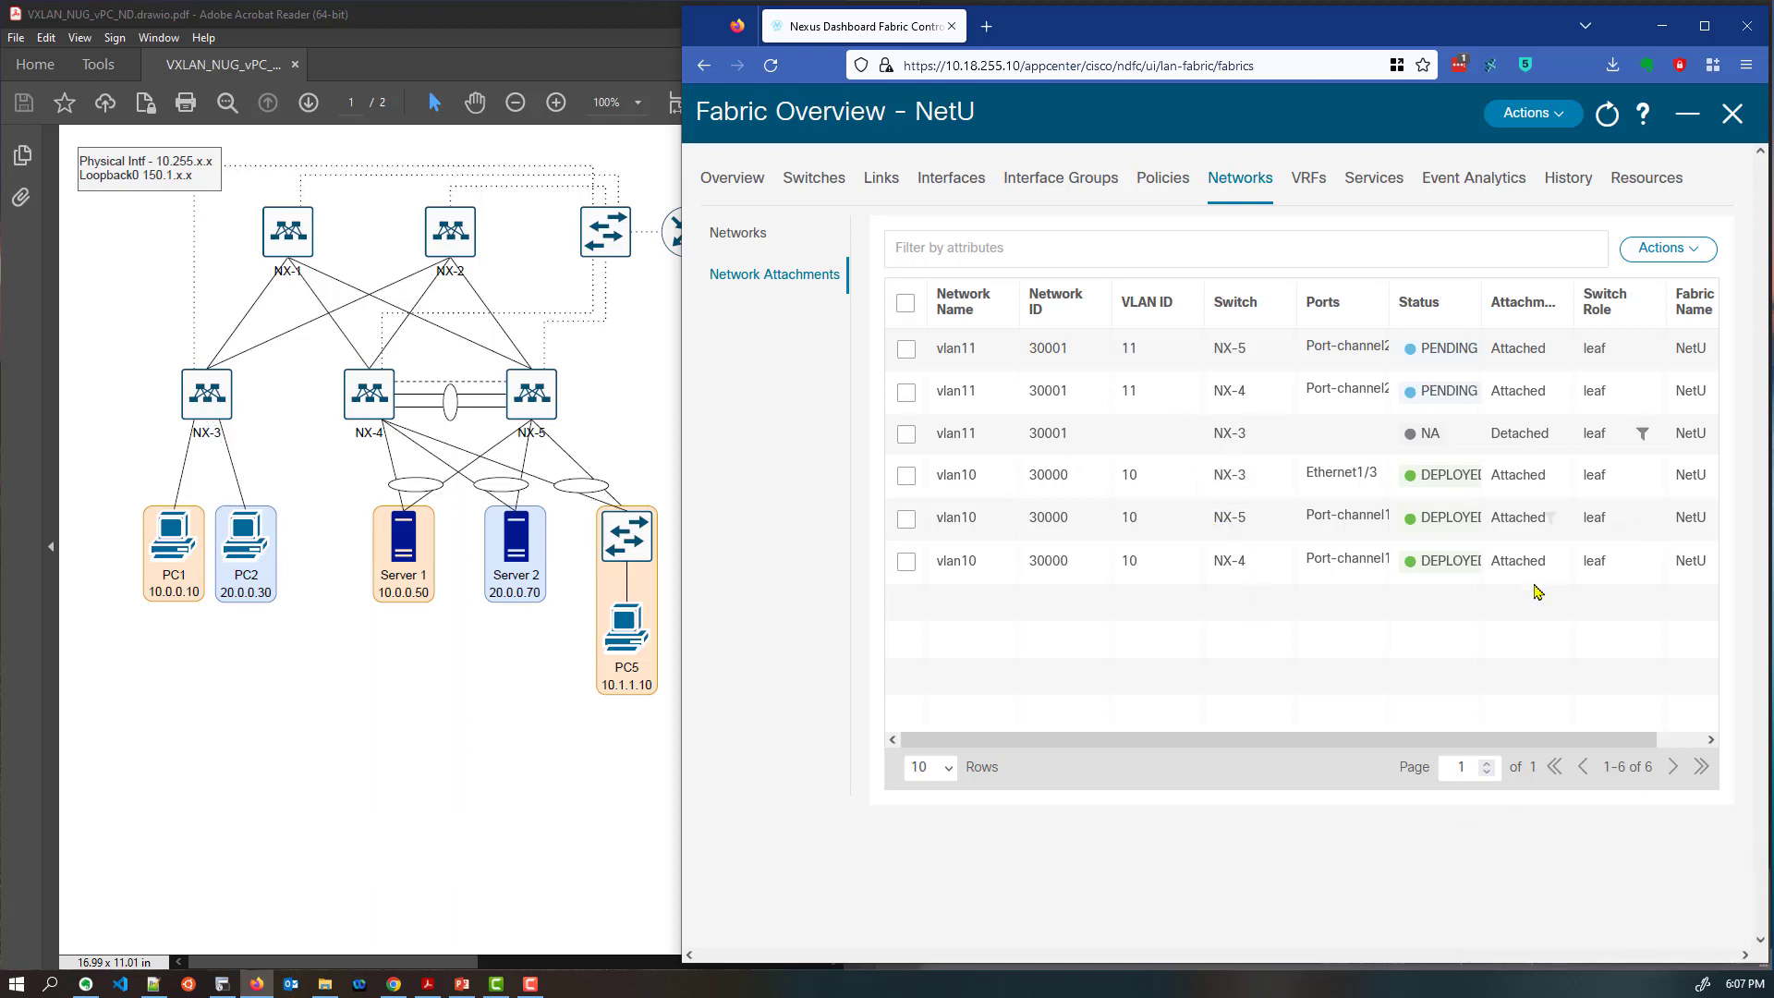
# Recalculate the NetU fabric configuration and deploy it after reviewing the pending Port-channel2, vPC 2 and vlan11 lines for NX-4
pyautogui.click(1531, 116)
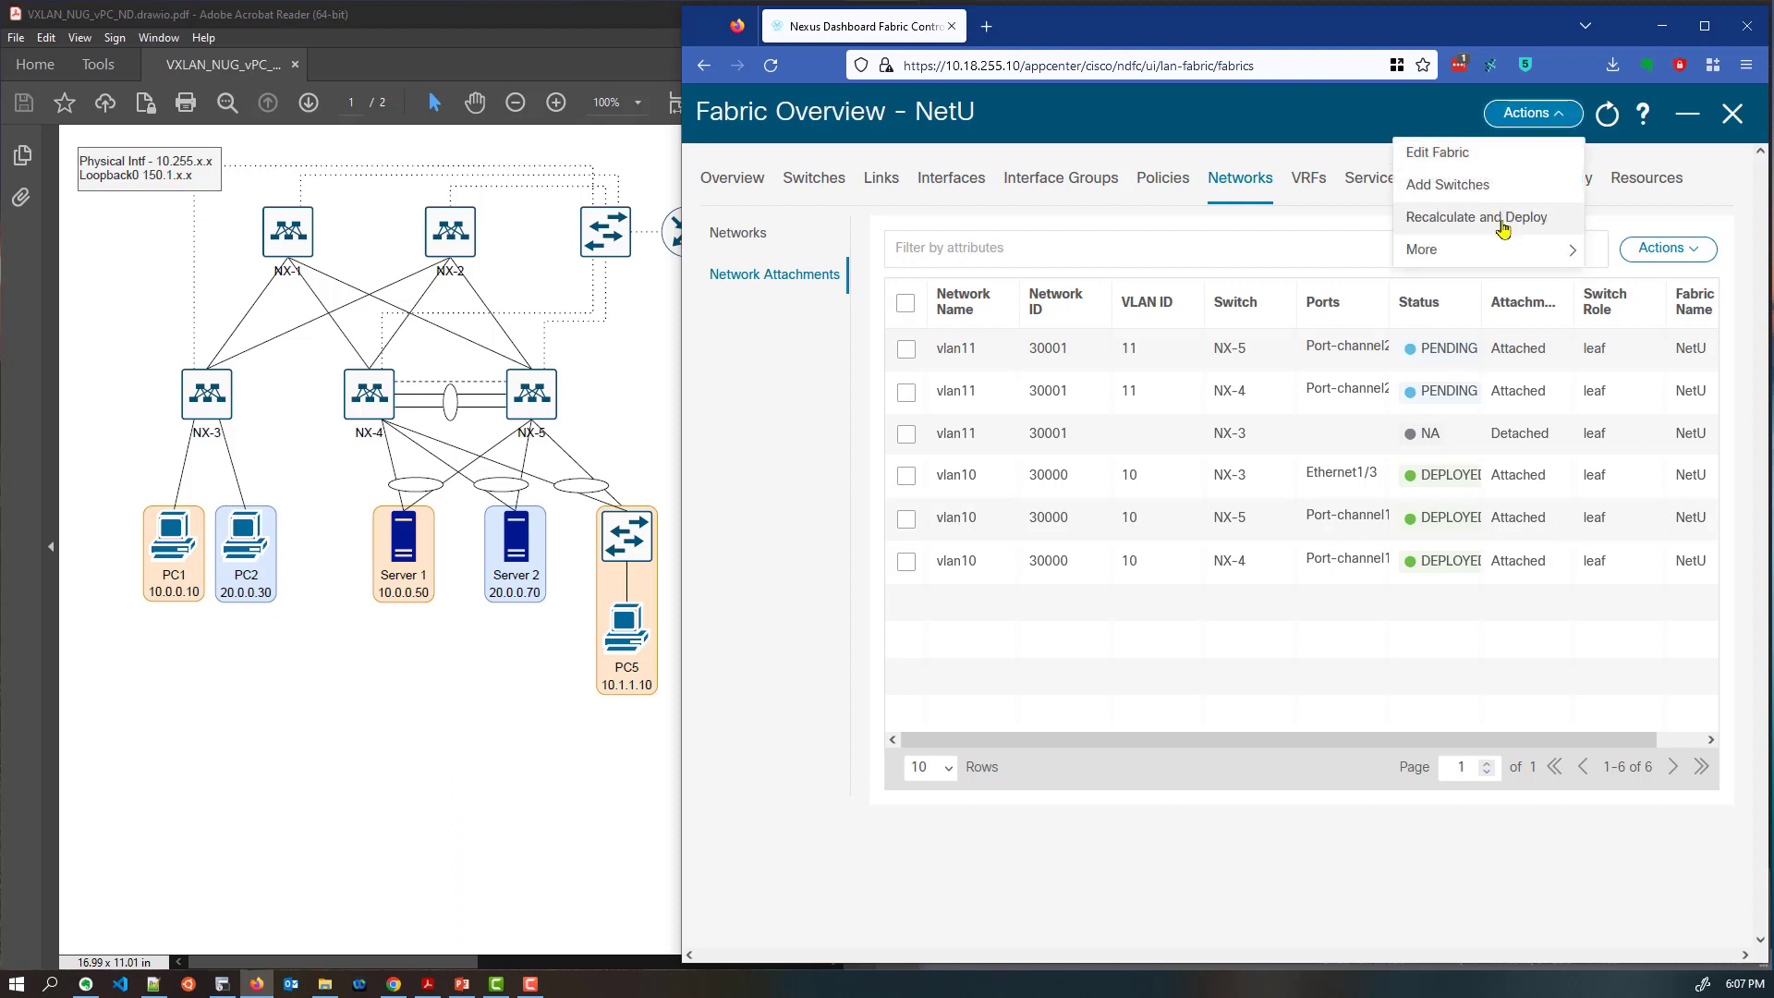
pyautogui.click(1504, 222)
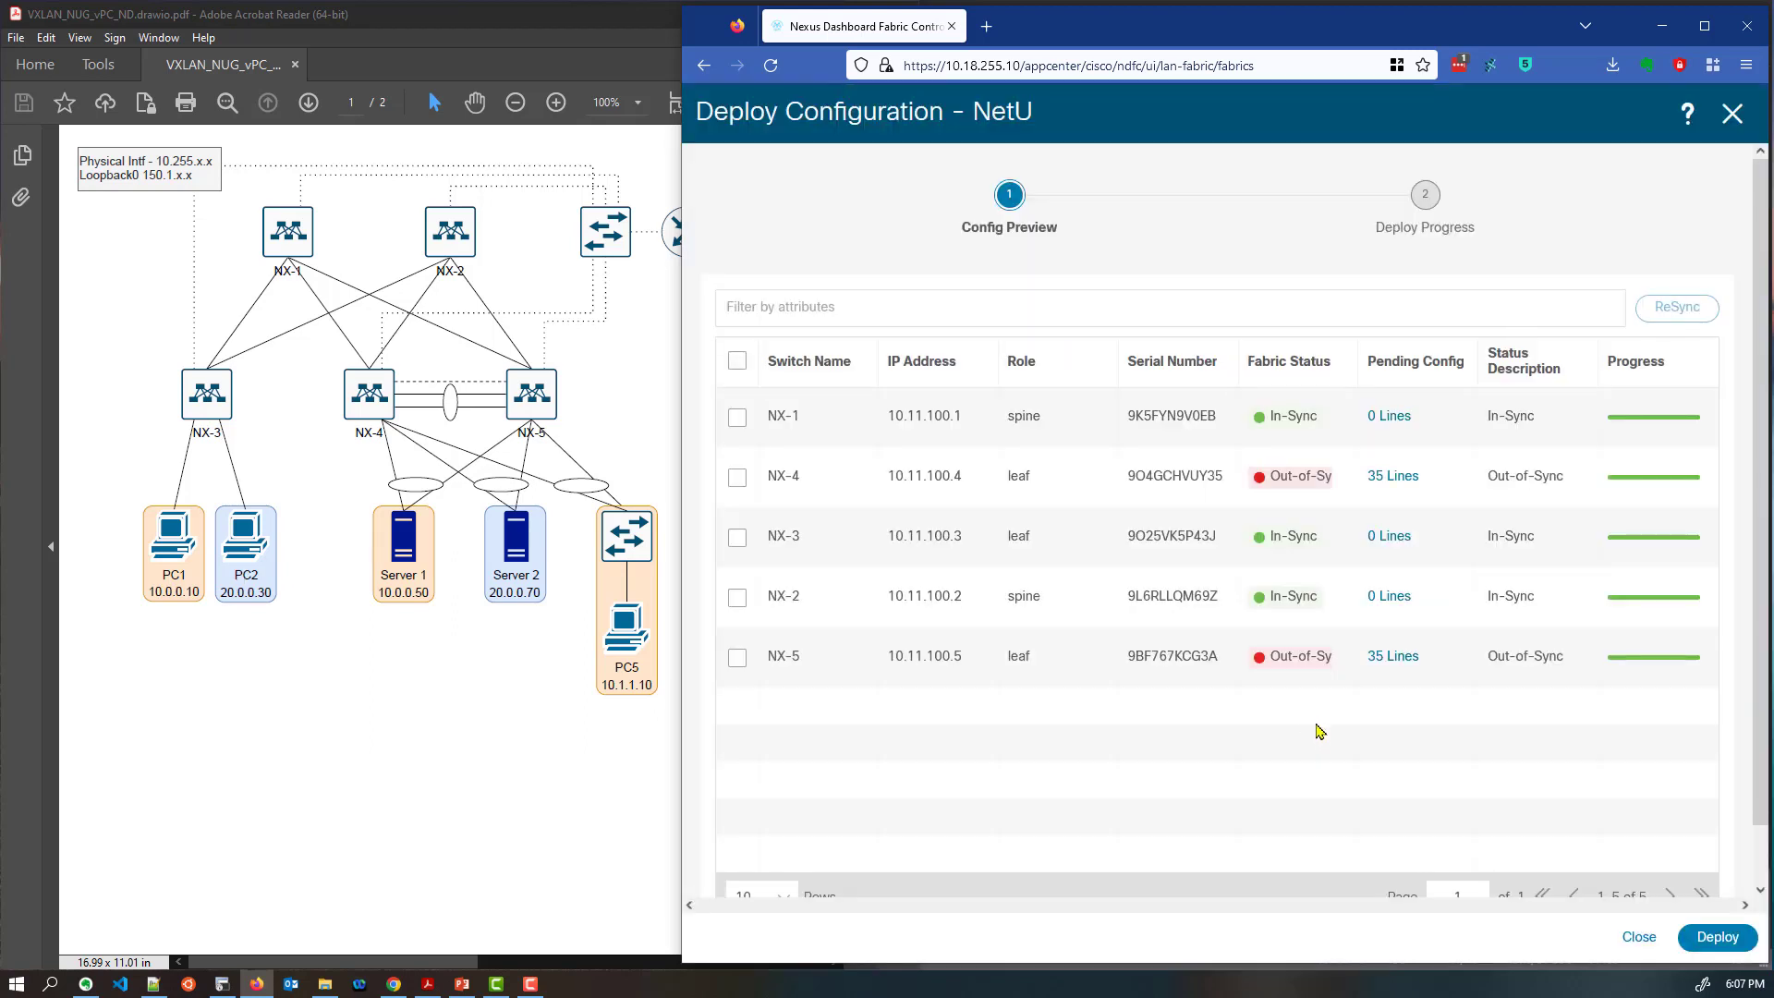
pyautogui.click(1394, 479)
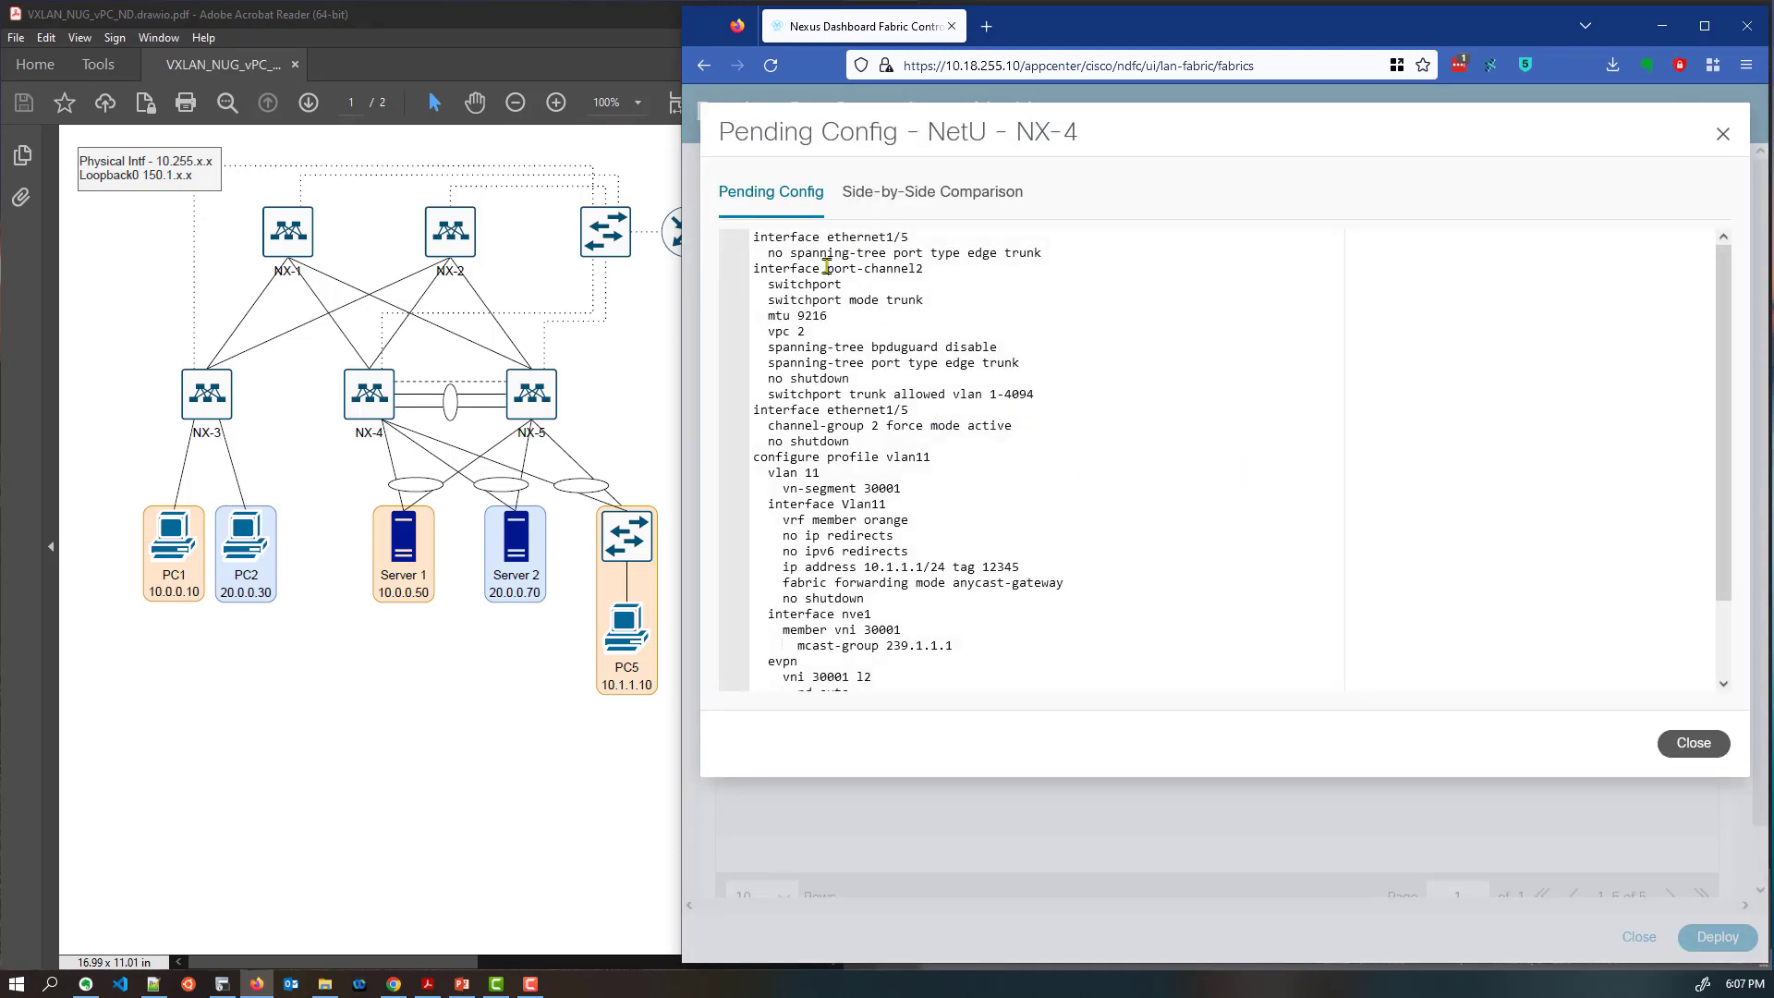
pyautogui.moveTo(798, 268); pyautogui.dragTo(924, 268)
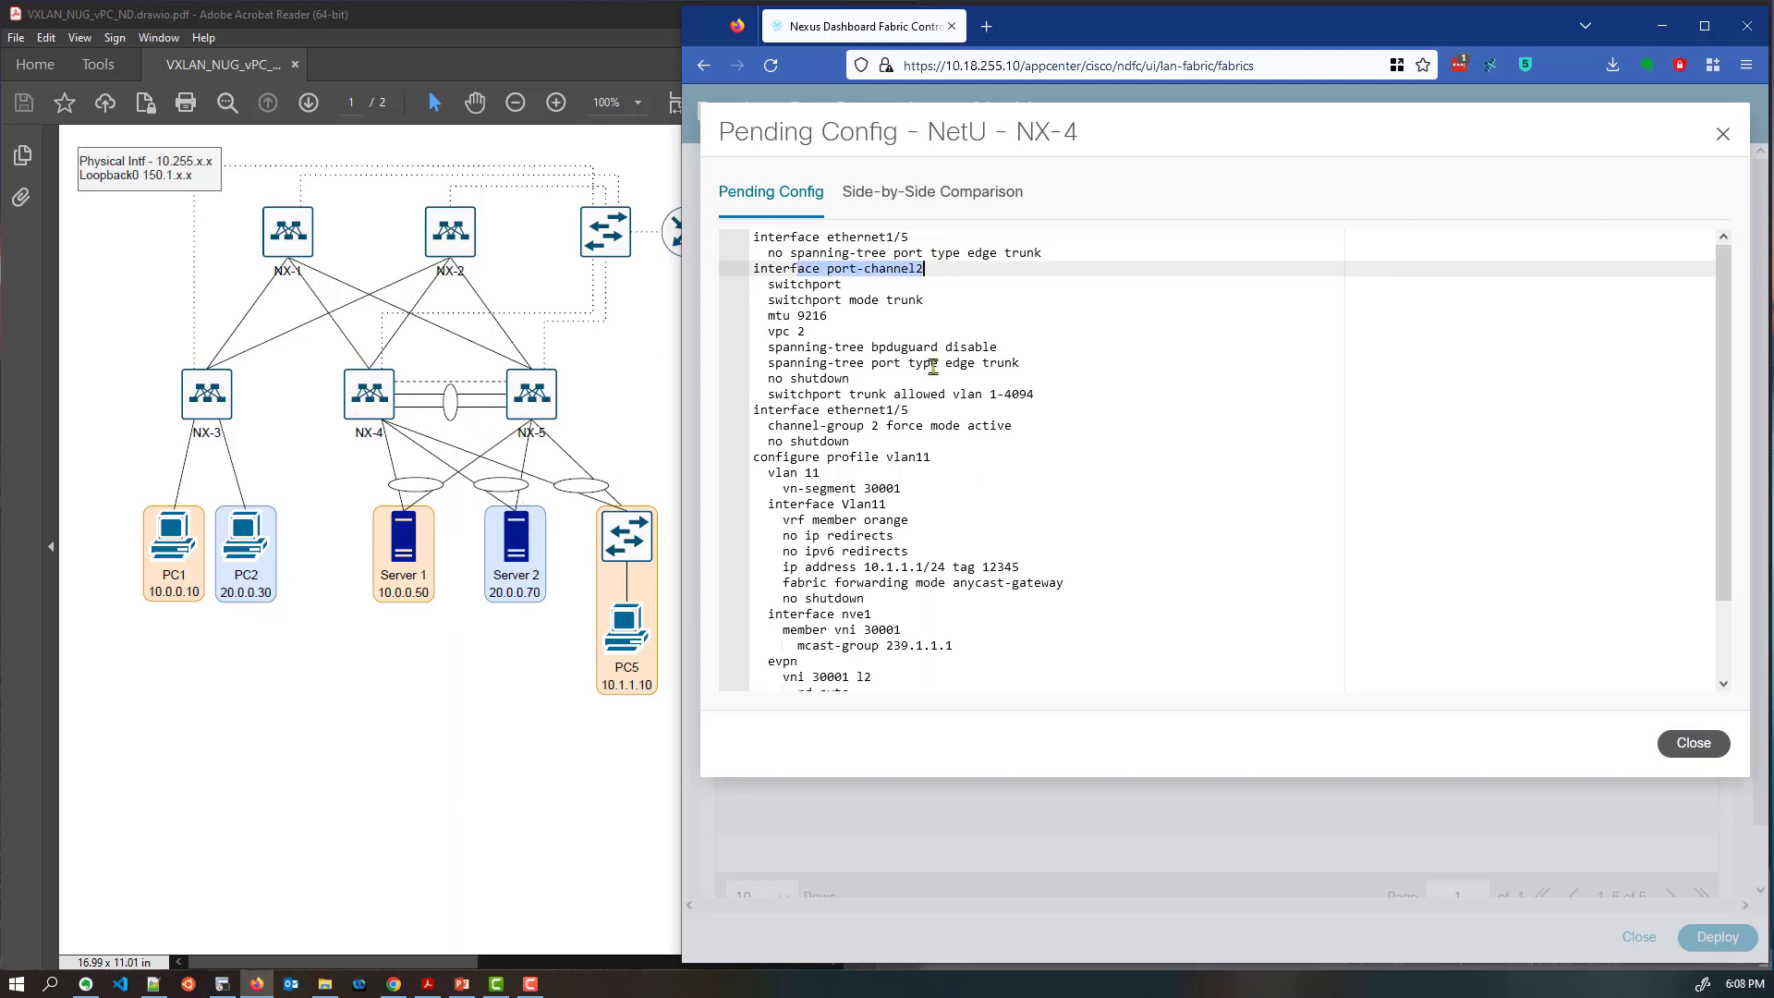
pyautogui.moveTo(768, 473); pyautogui.dragTo(998, 613)
pyautogui.click(937, 408)
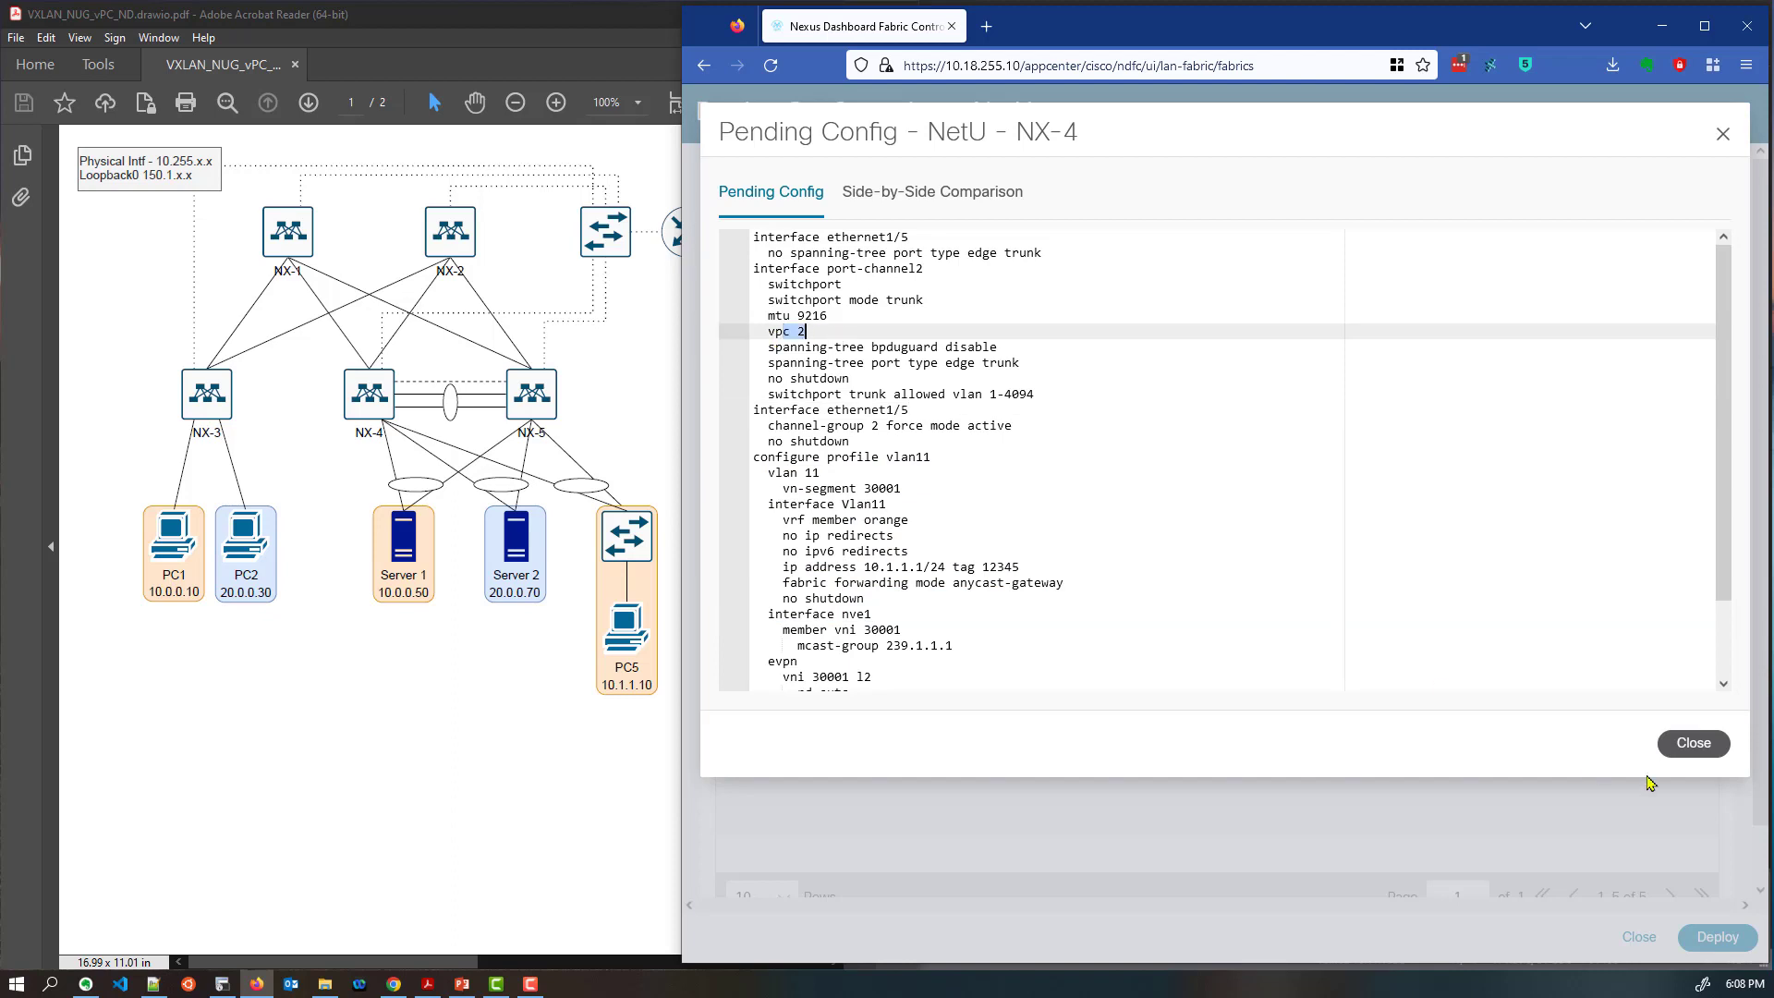
pyautogui.click(1694, 743)
pyautogui.click(1718, 937)
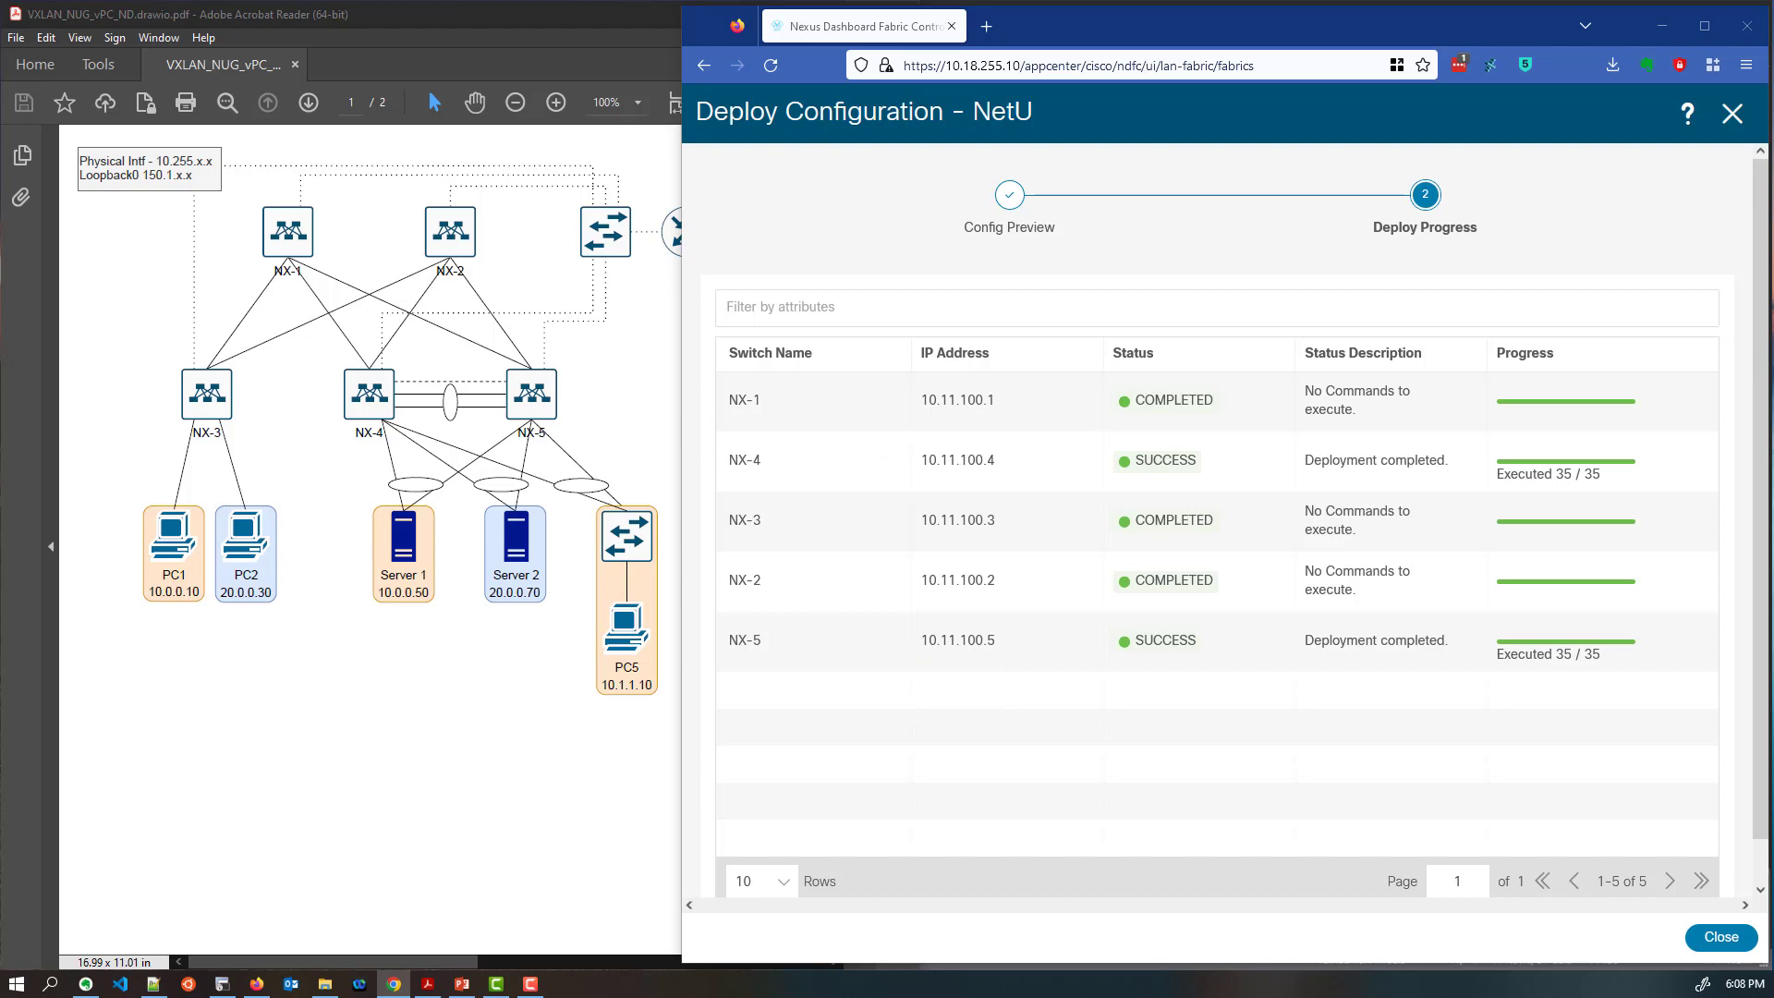
# Switch to SecureCRT and ping the vlan11 gateway 10.1.1.1 from PC5
pyautogui.hotkey('alt', 'Tab')
pyautogui.click(1204, 55)
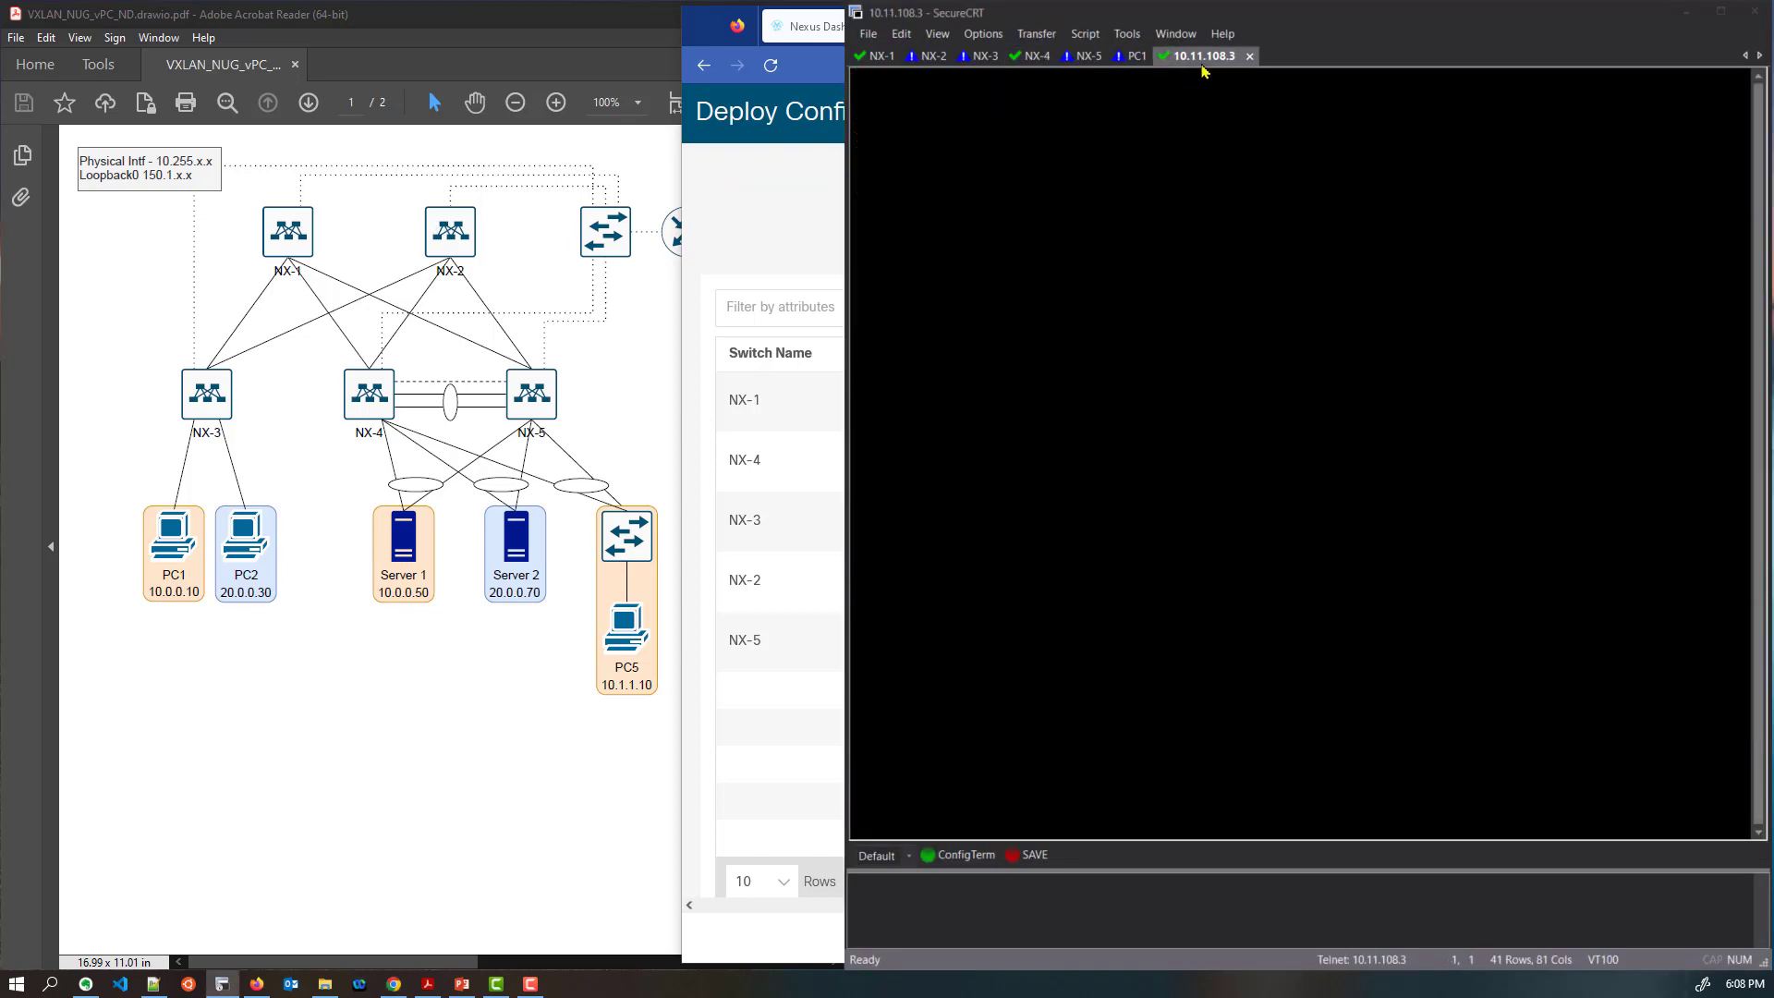
pyautogui.write('ping 10.1.1.1')
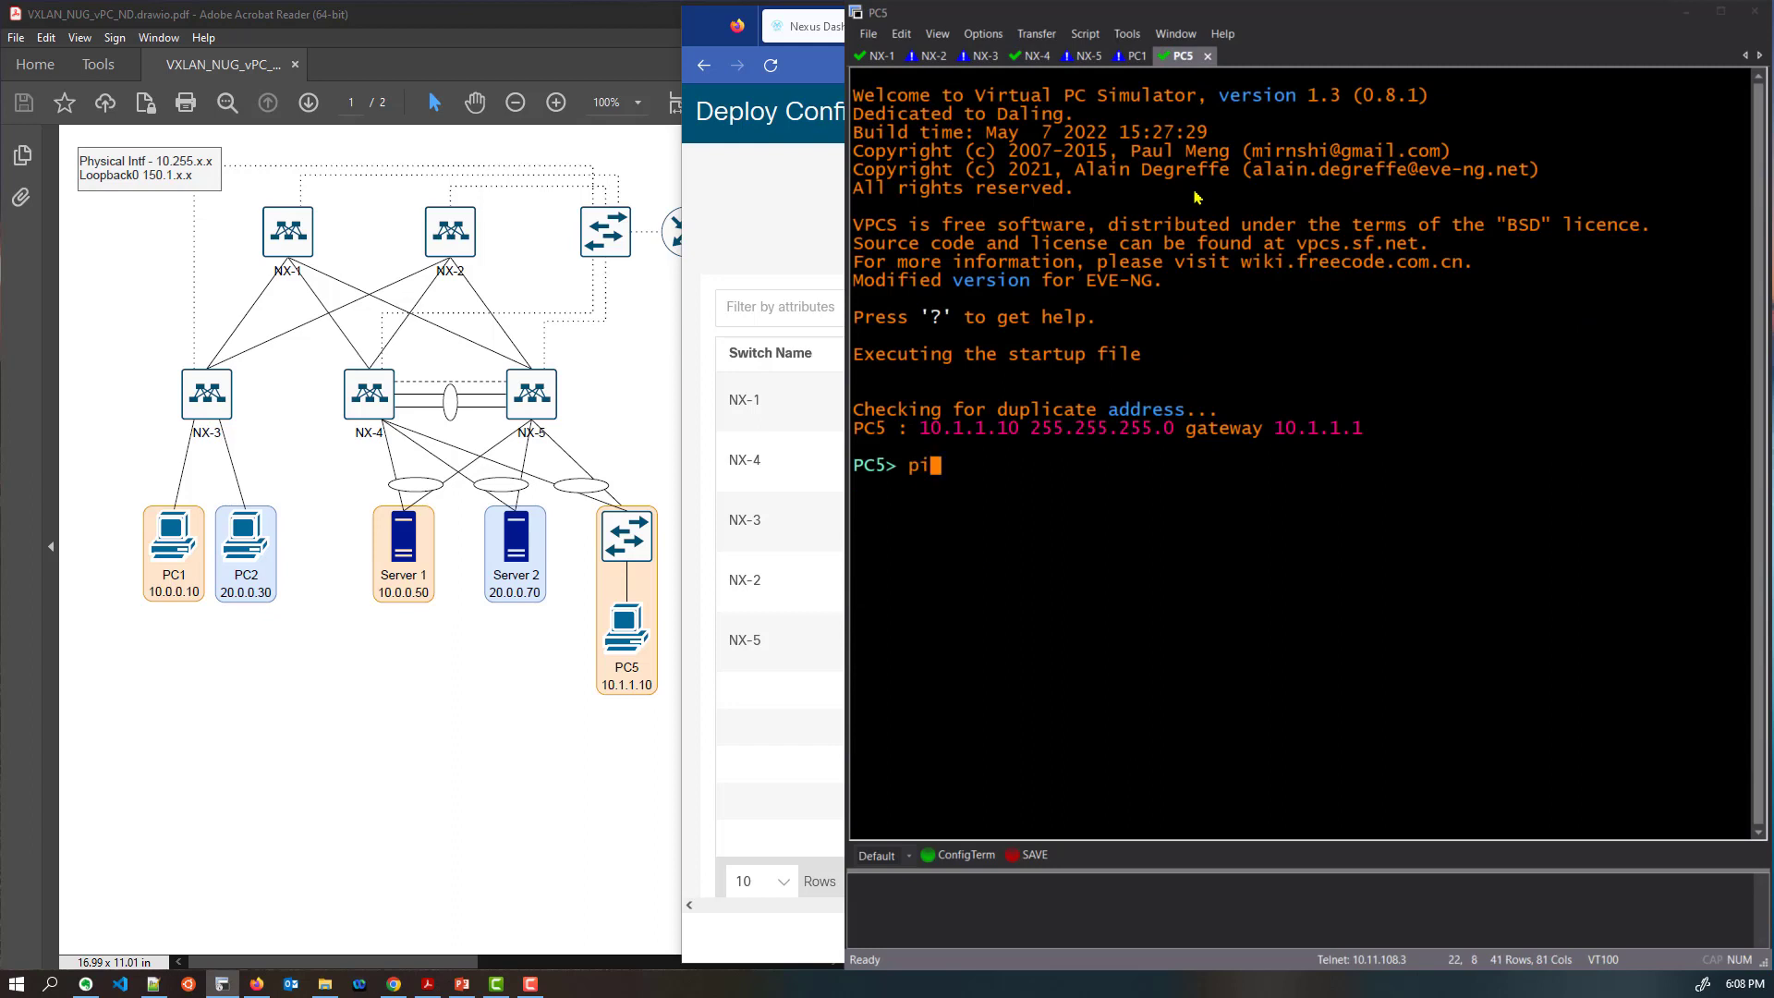
pyautogui.press('Return')
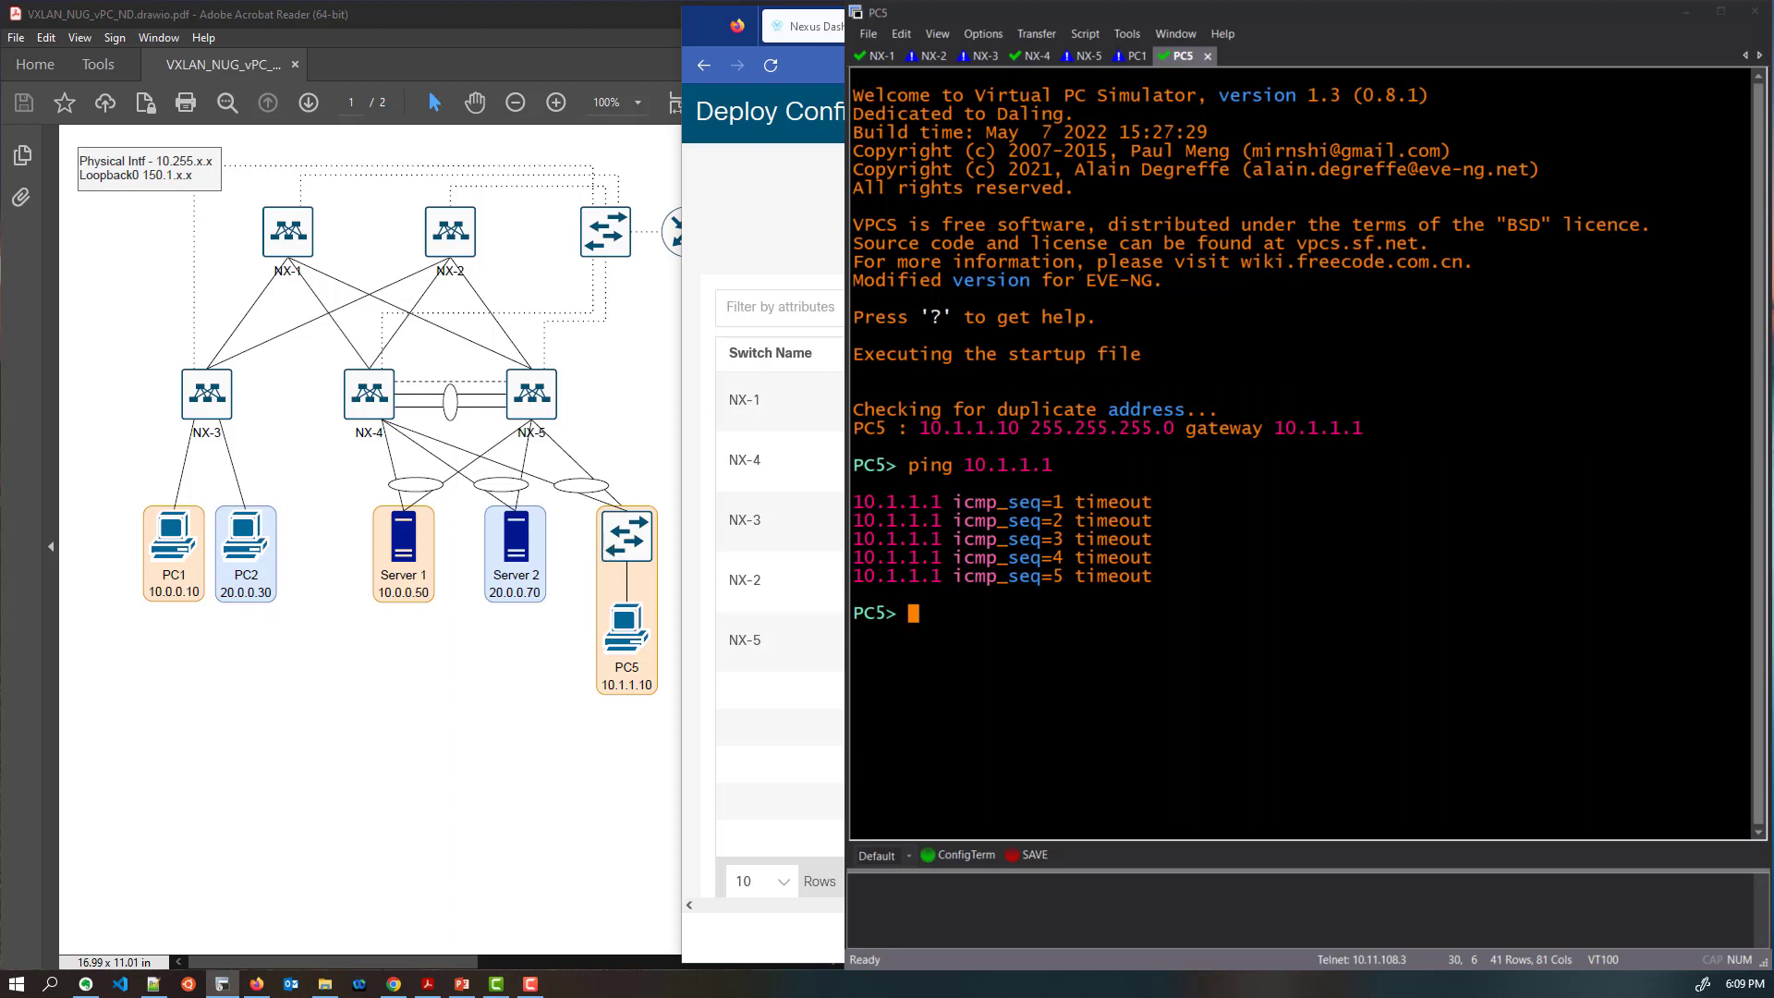
# Open a console session to the access switch and run sh vpc on NX-4 to examine the Po2 entry
pyautogui.hotkey('alt', 'Tab')
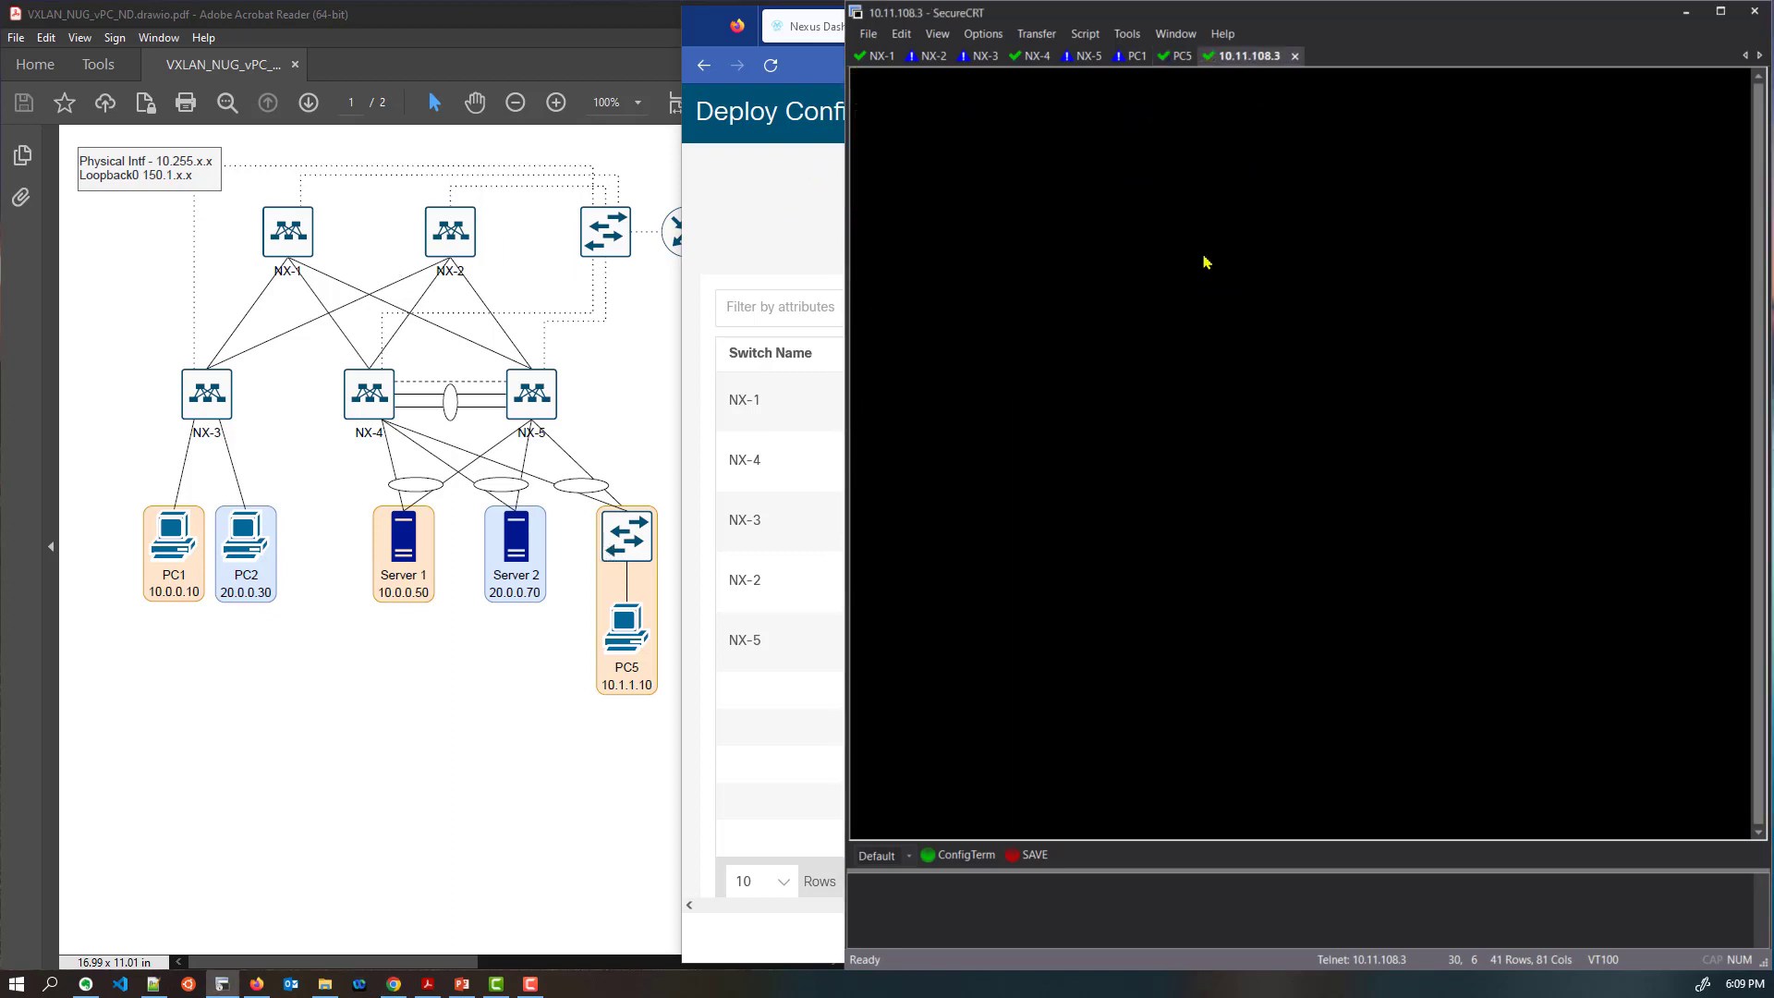
pyautogui.click(1044, 57)
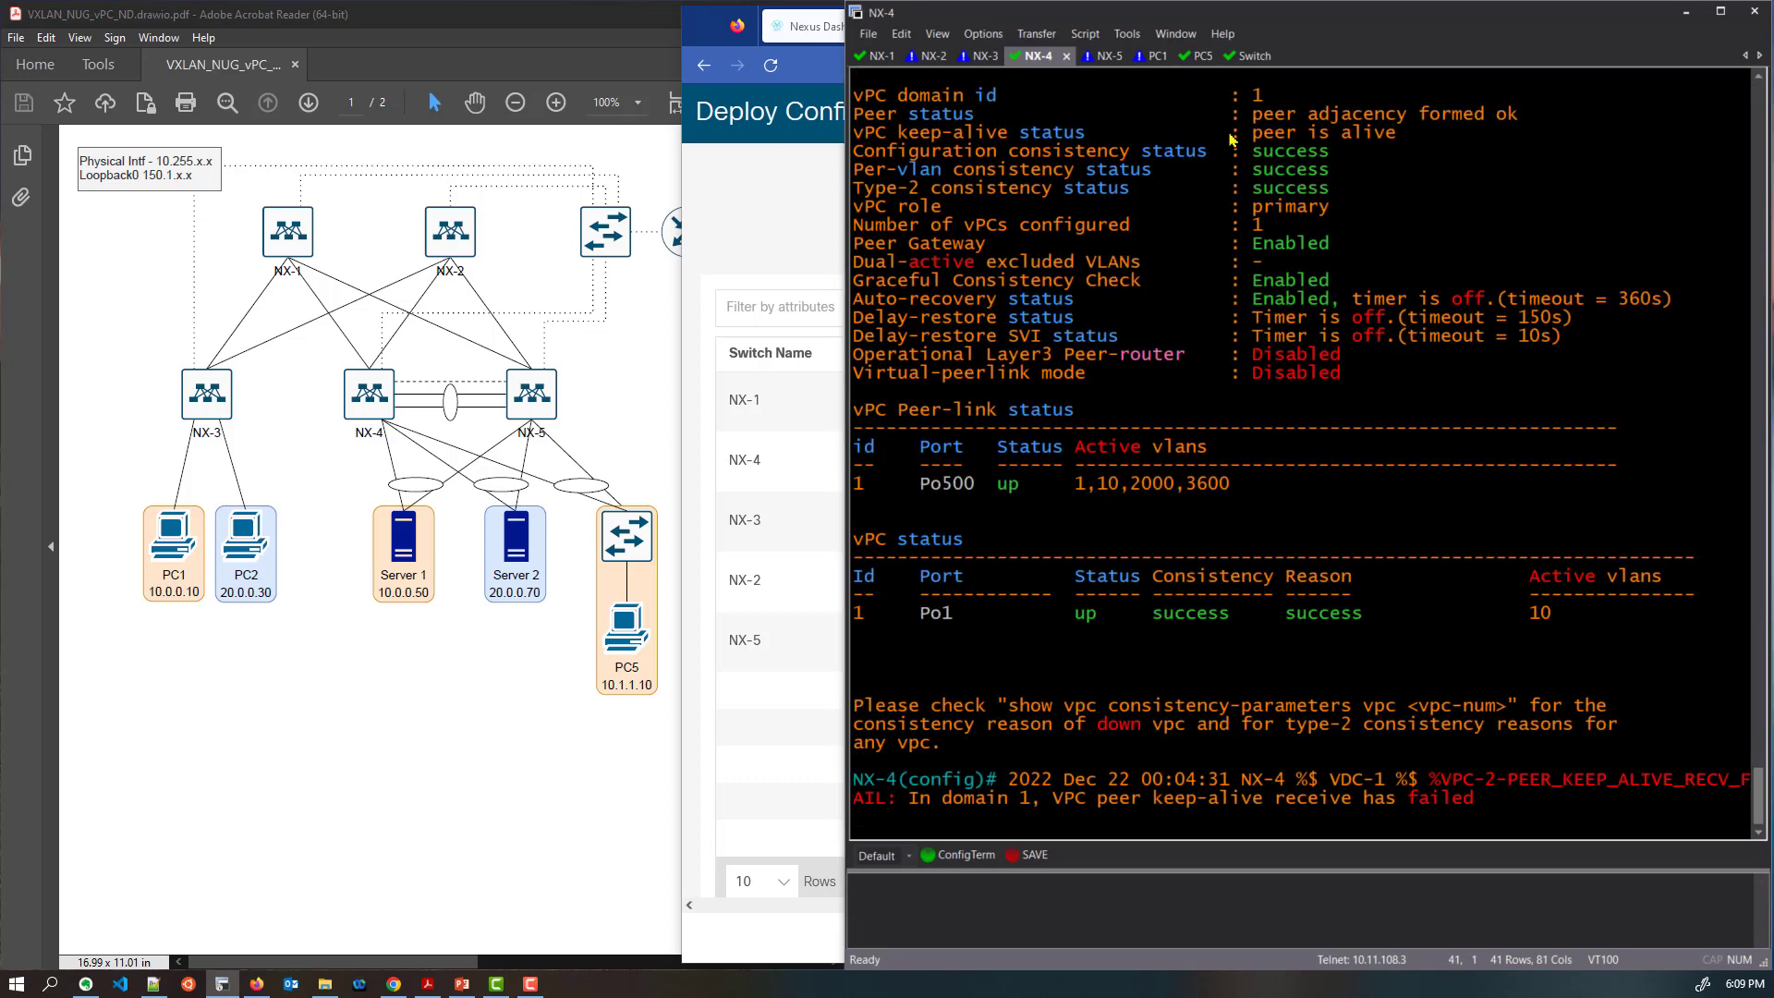
pyautogui.press('Return')
pyautogui.write('sh vpc')
pyautogui.press('Return')
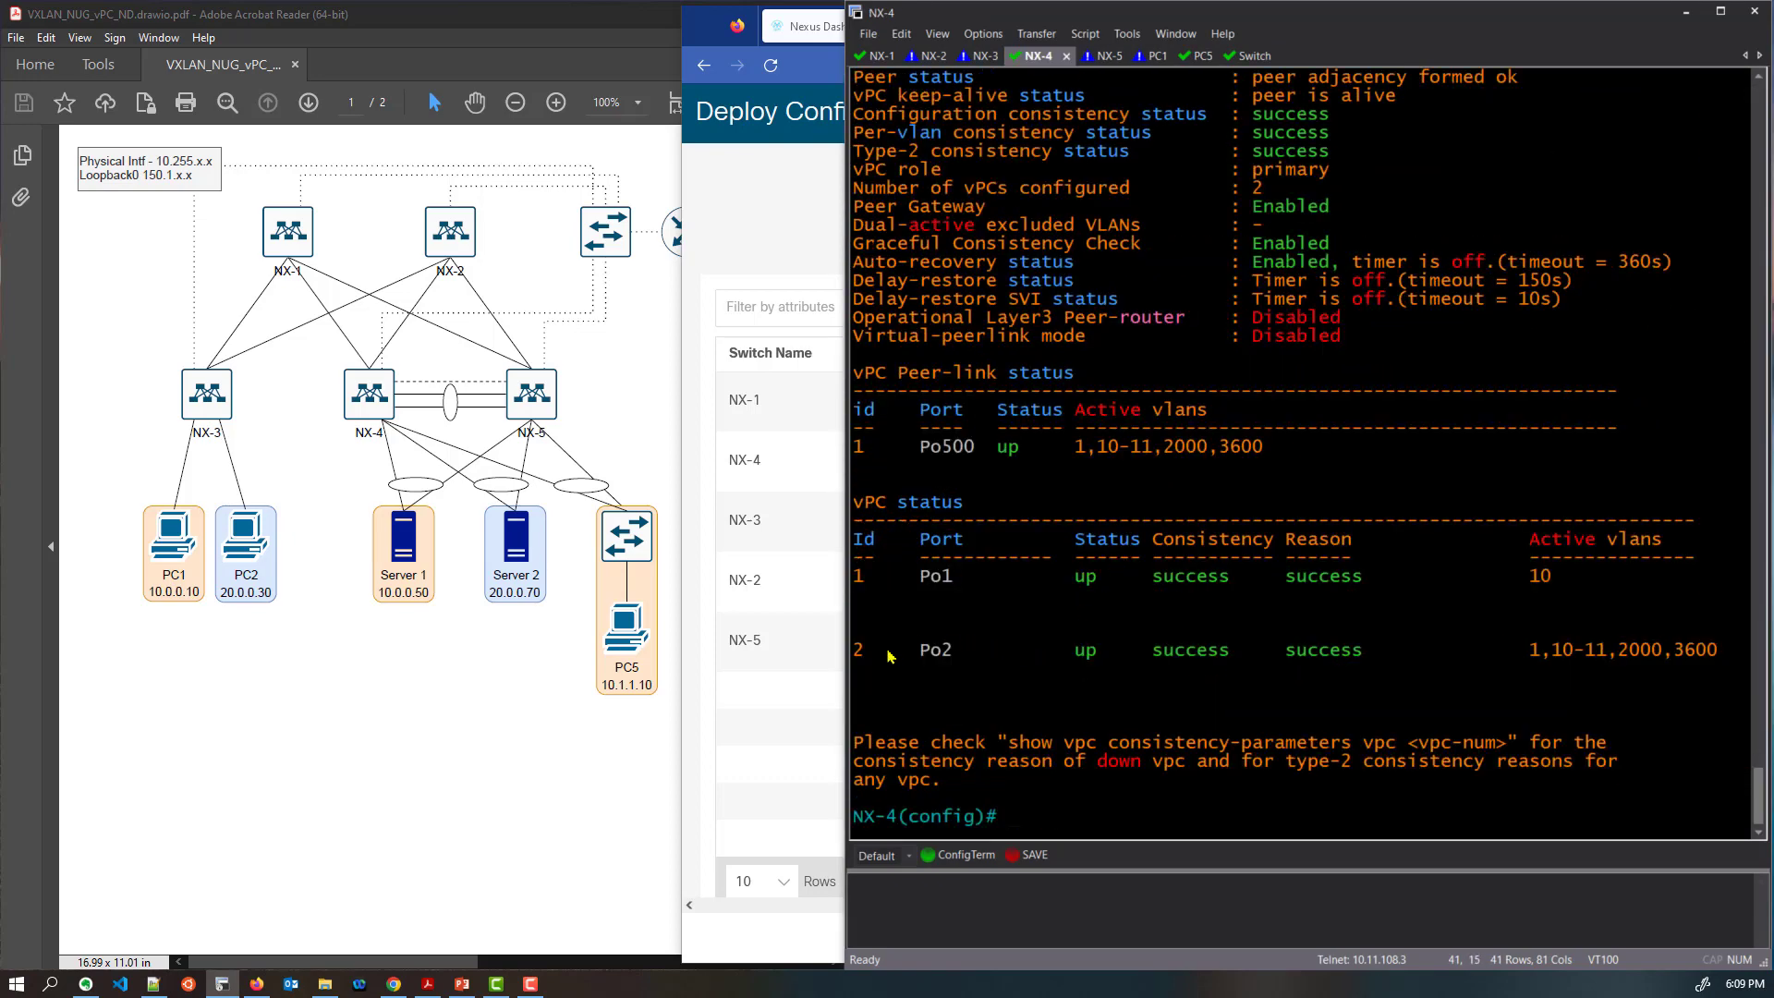
pyautogui.moveTo(855, 651); pyautogui.dragTo(1252, 652)
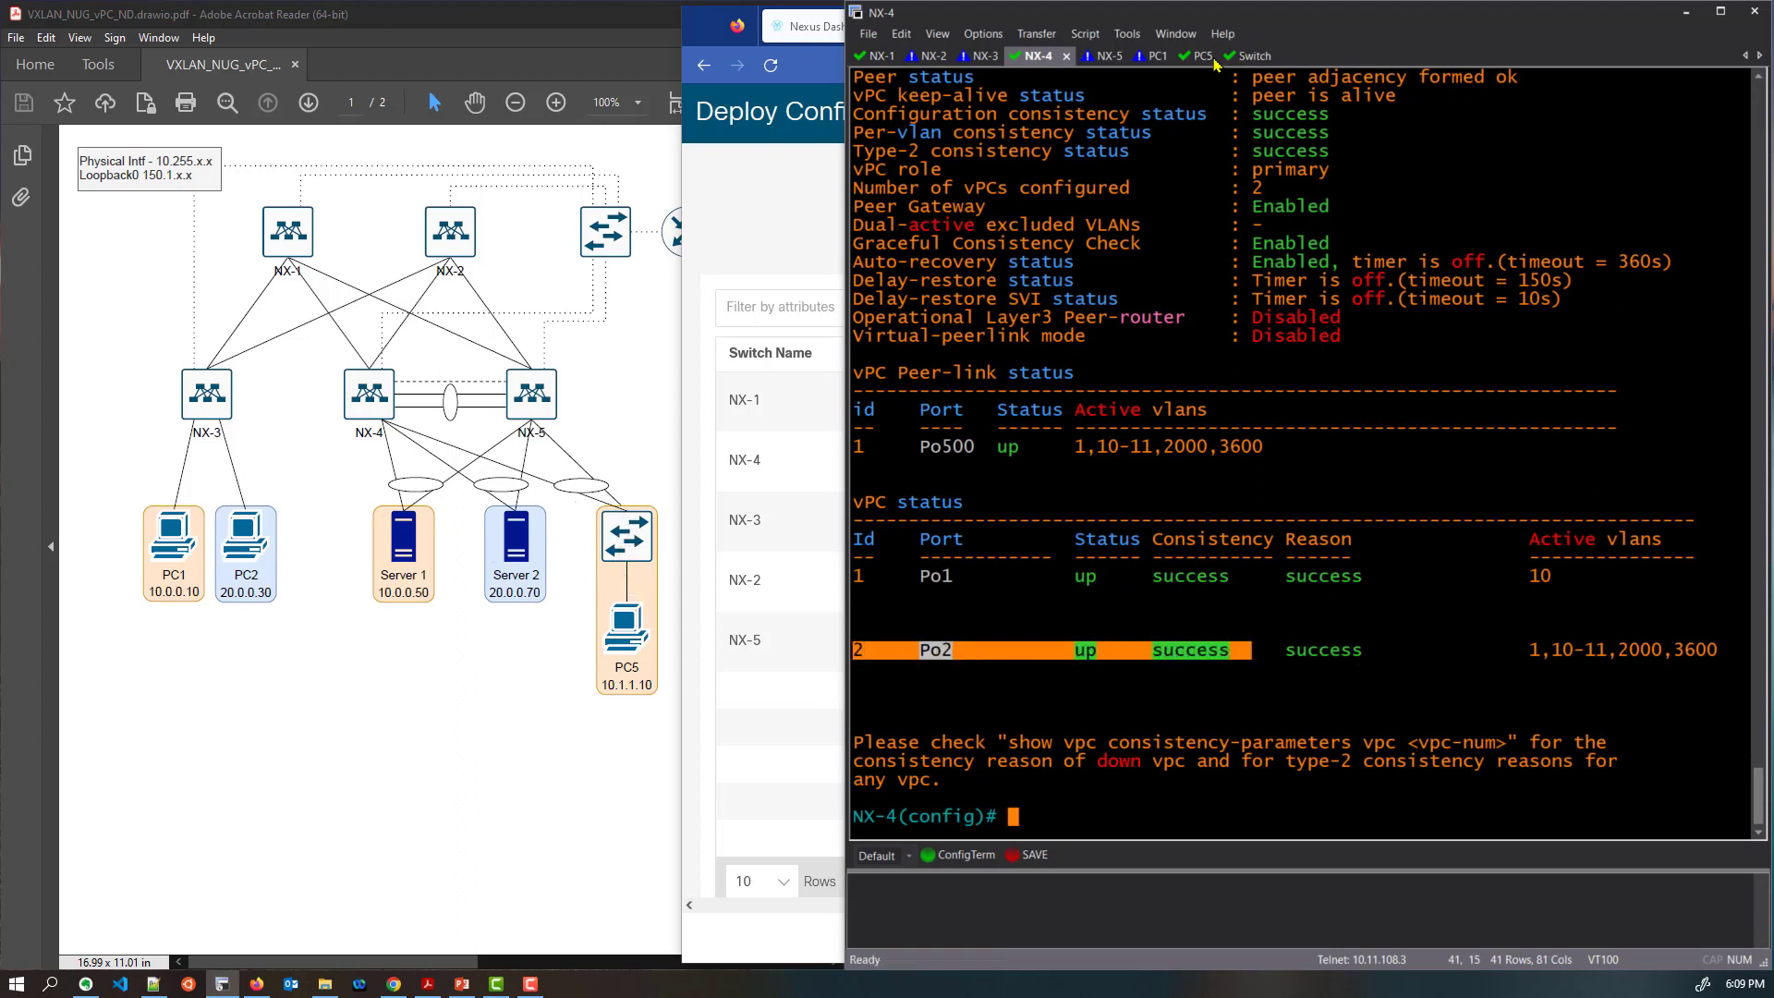
# Enter privileged mode on the access switch and run sh span vlan 11 to examine the Gi0/2 and Po1 port states
pyautogui.click(1252, 57)
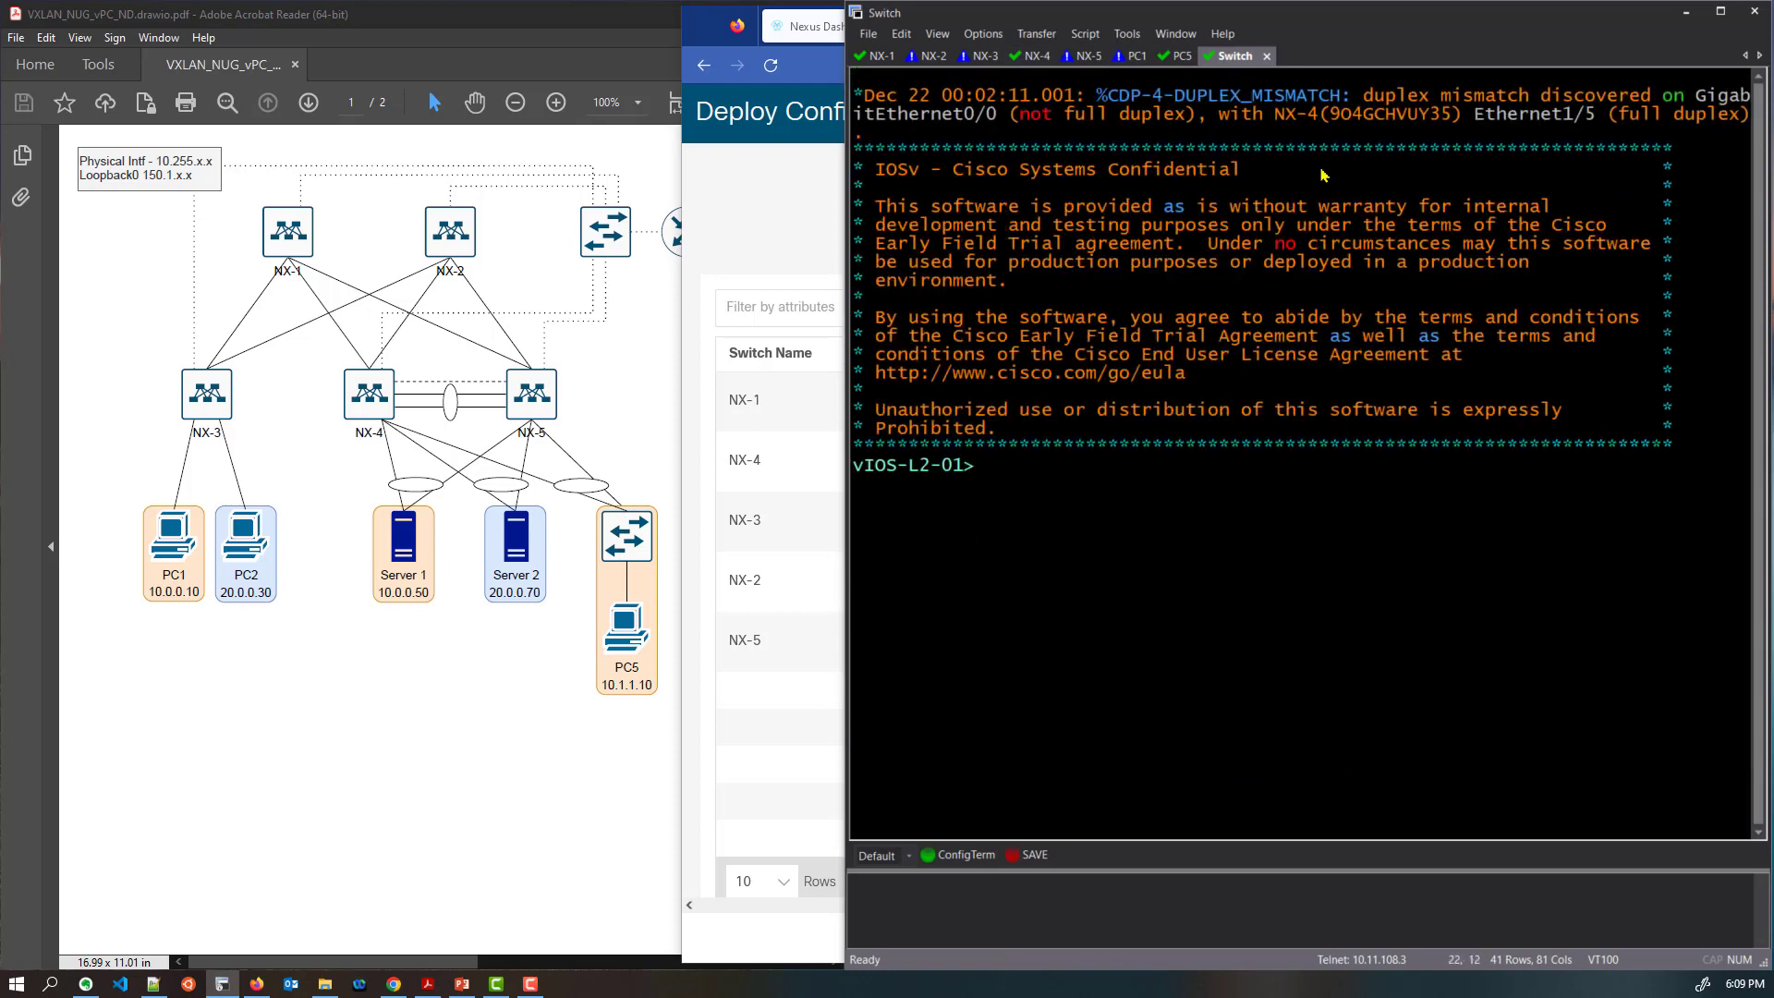
pyautogui.write('en')
pyautogui.press('Return')
pyautogui.press('Return')
pyautogui.write('sh span vlan 11')
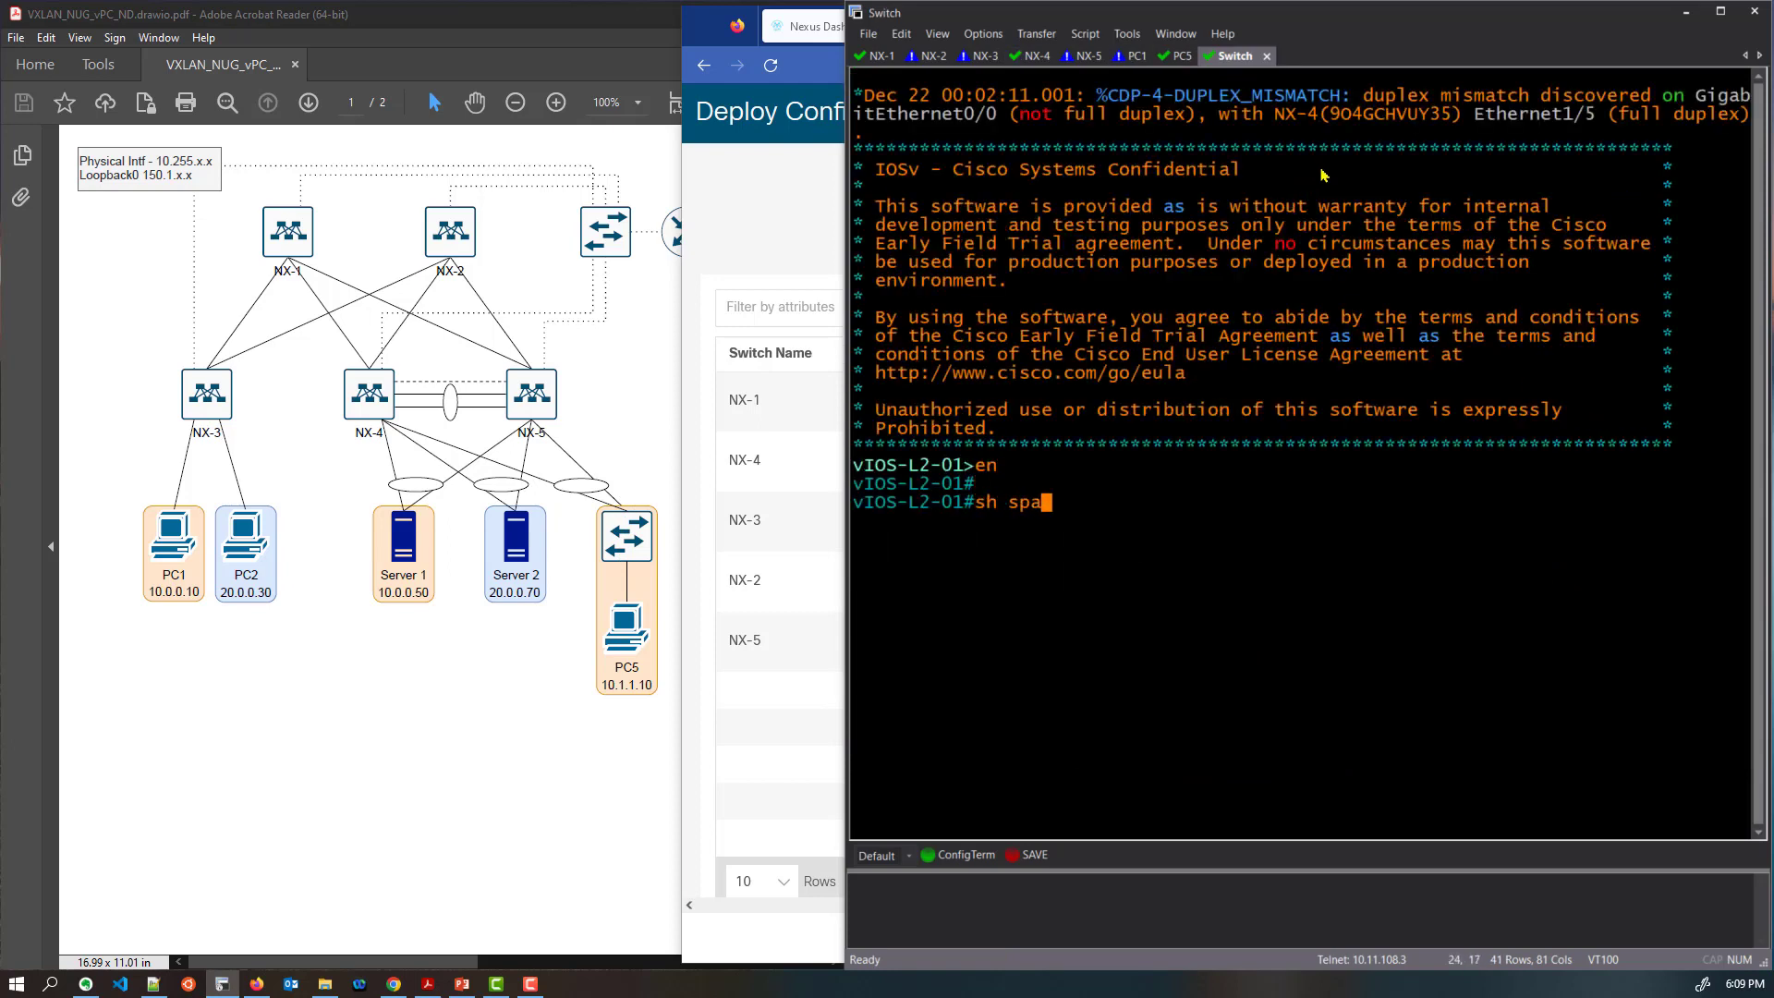
pyautogui.press('Return')
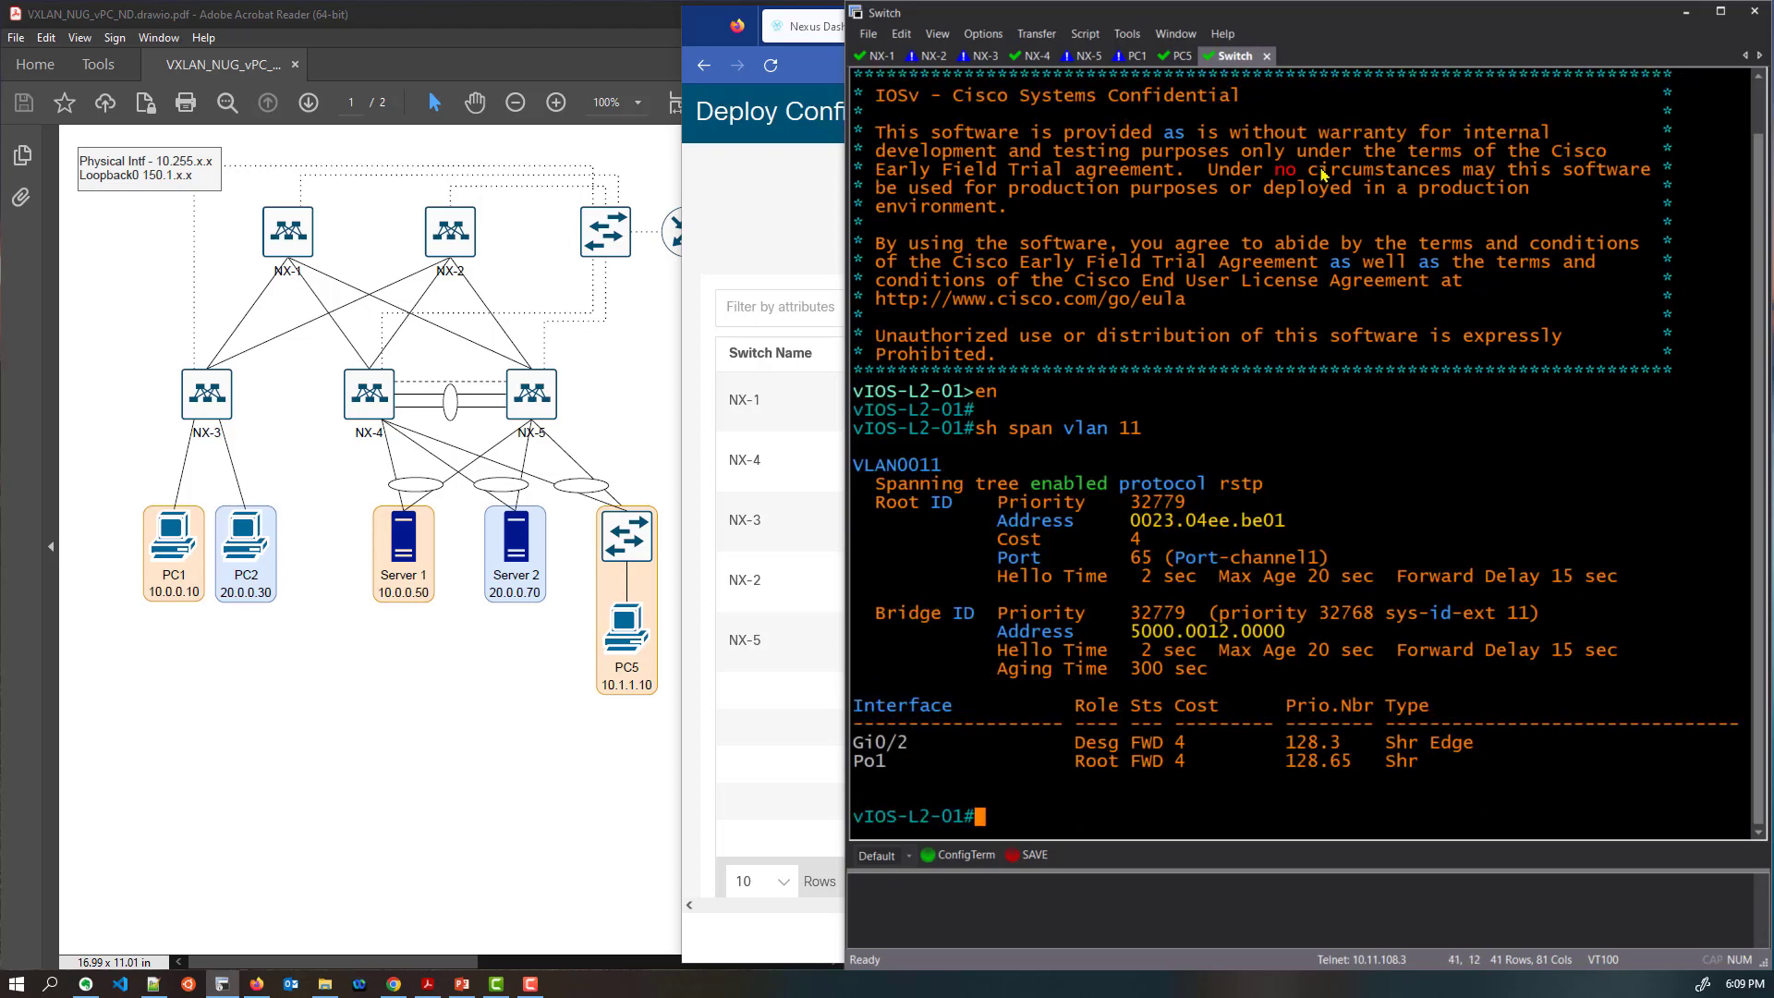
pyautogui.moveTo(858, 744); pyautogui.dragTo(995, 761)
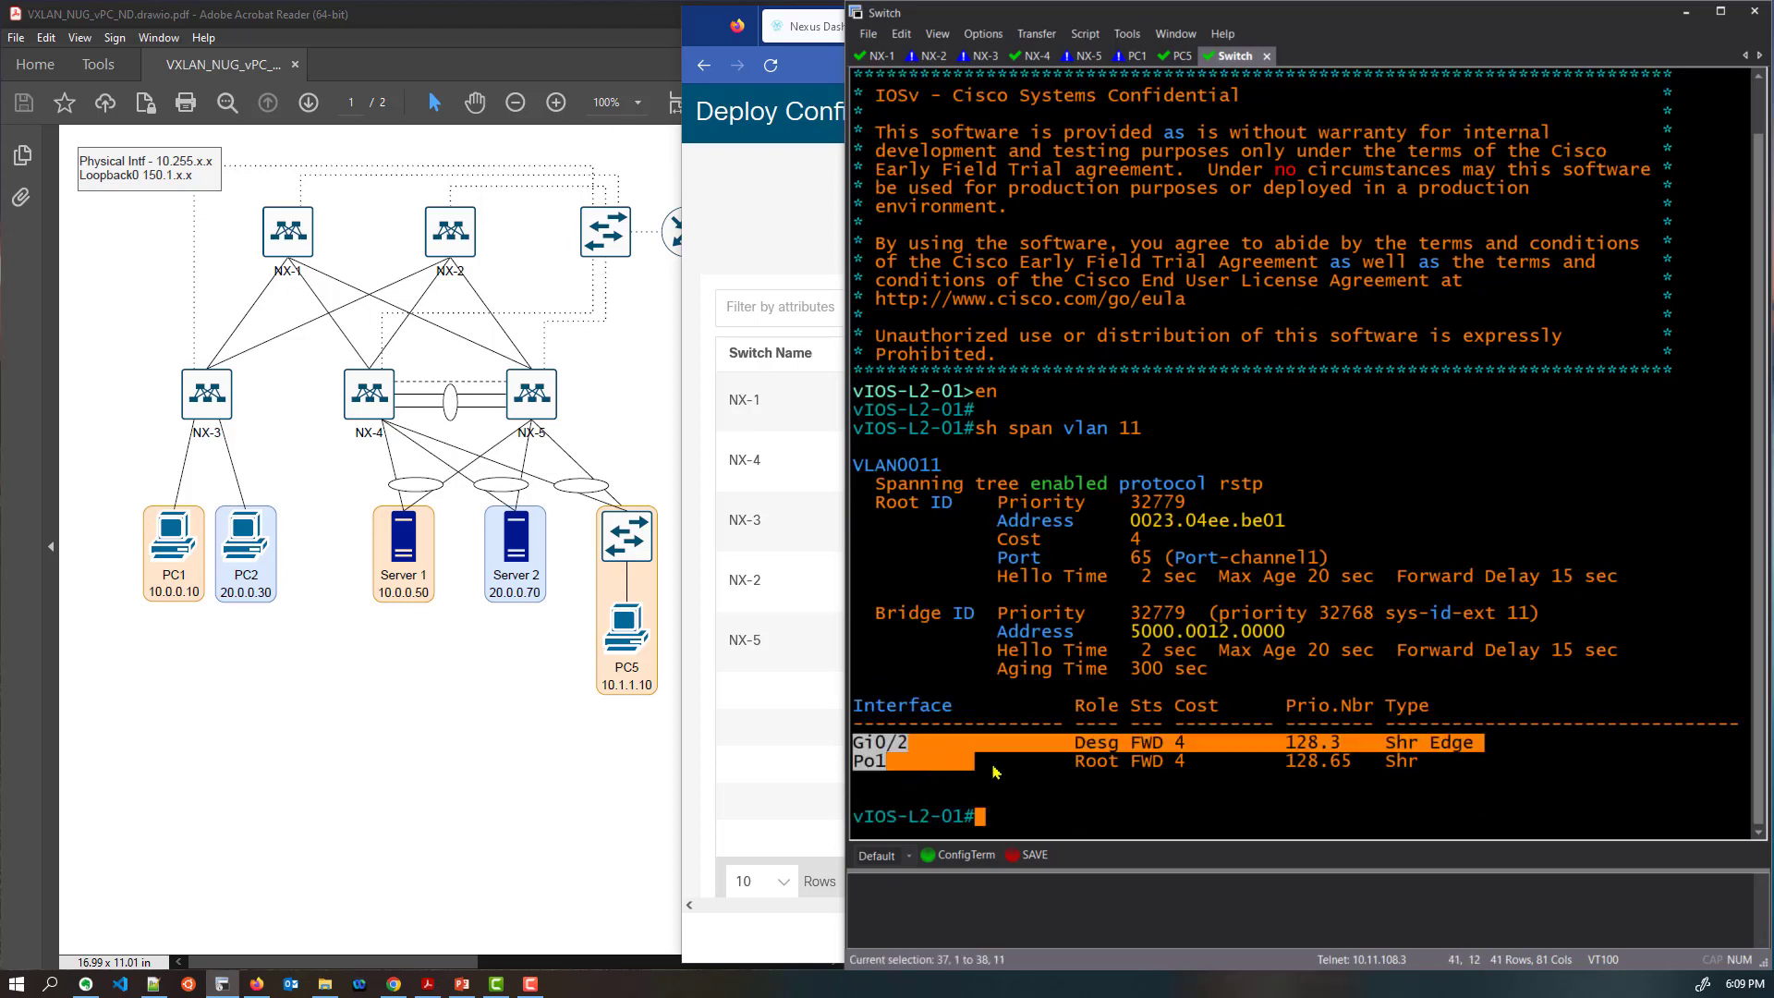
# Repeat the ping to gateway 10.1.1.1 from PC5
pyautogui.click(1177, 60)
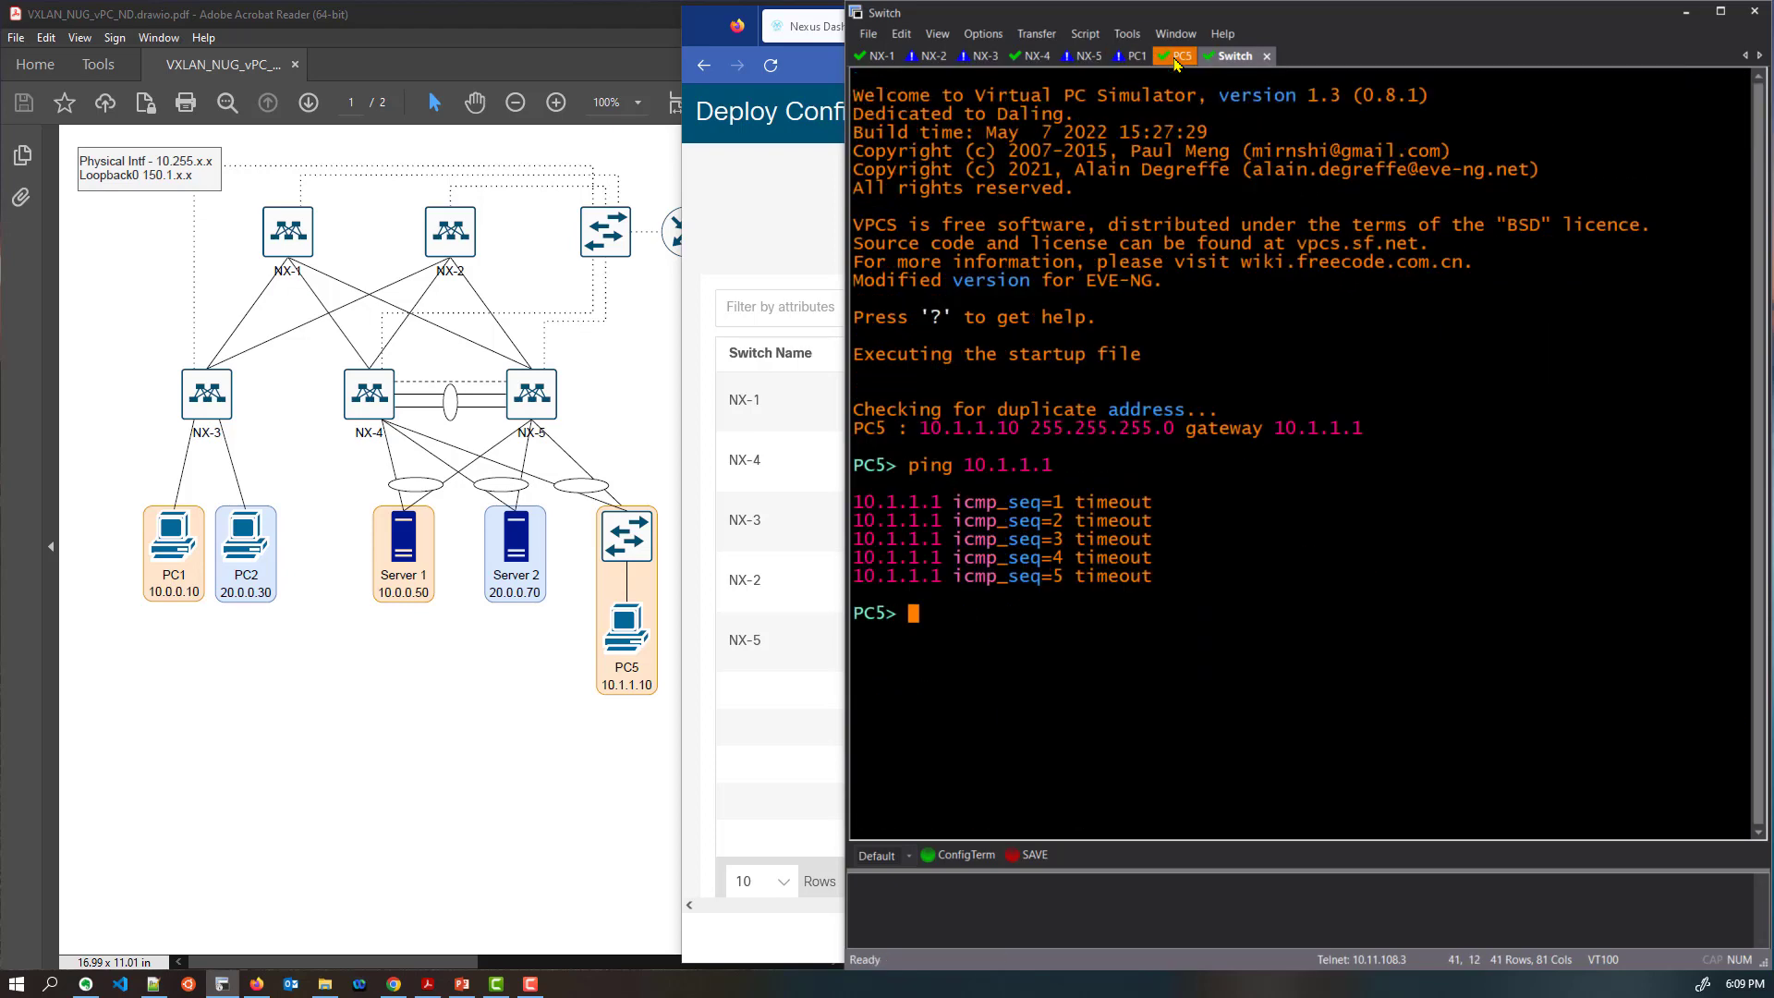
pyautogui.press('Up')
pyautogui.press('Return')
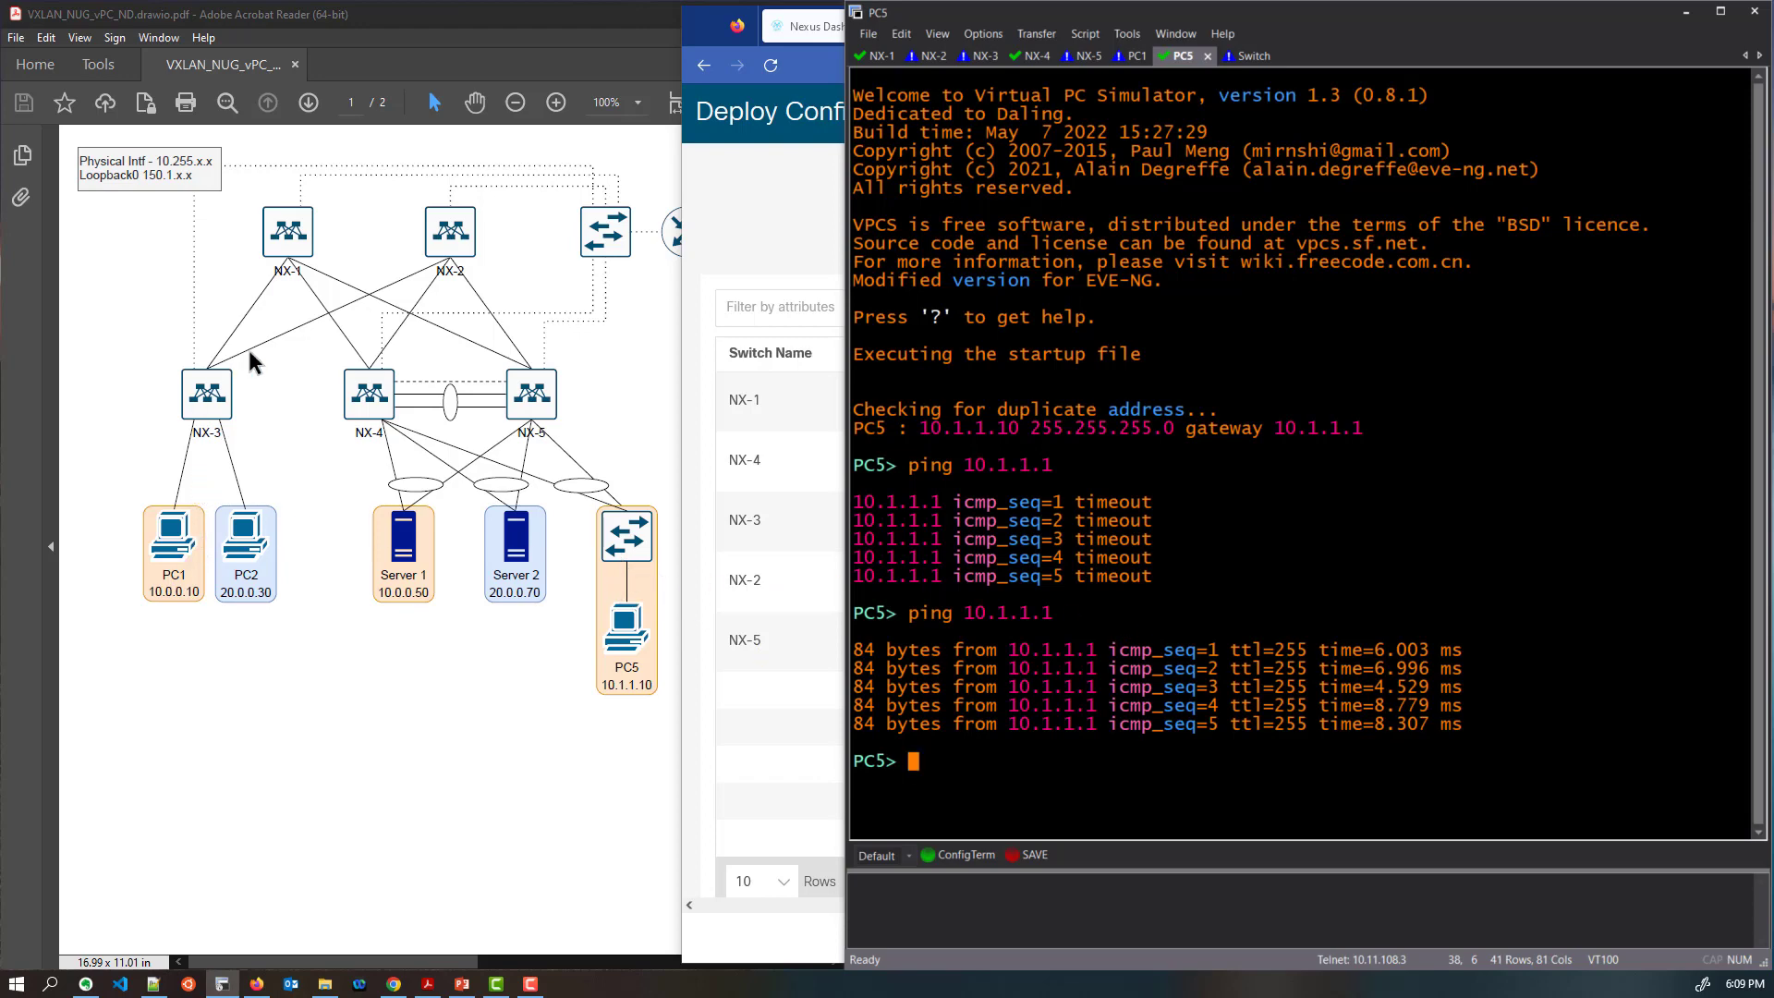
# Ping PC5 at 10.1.1.10 from PC1 to test connectivity between vlan10 and vlan11
pyautogui.click(1131, 56)
pyautogui.press('Return')
pyautogui.press('Return')
pyautogui.write('ping 10.1.1')
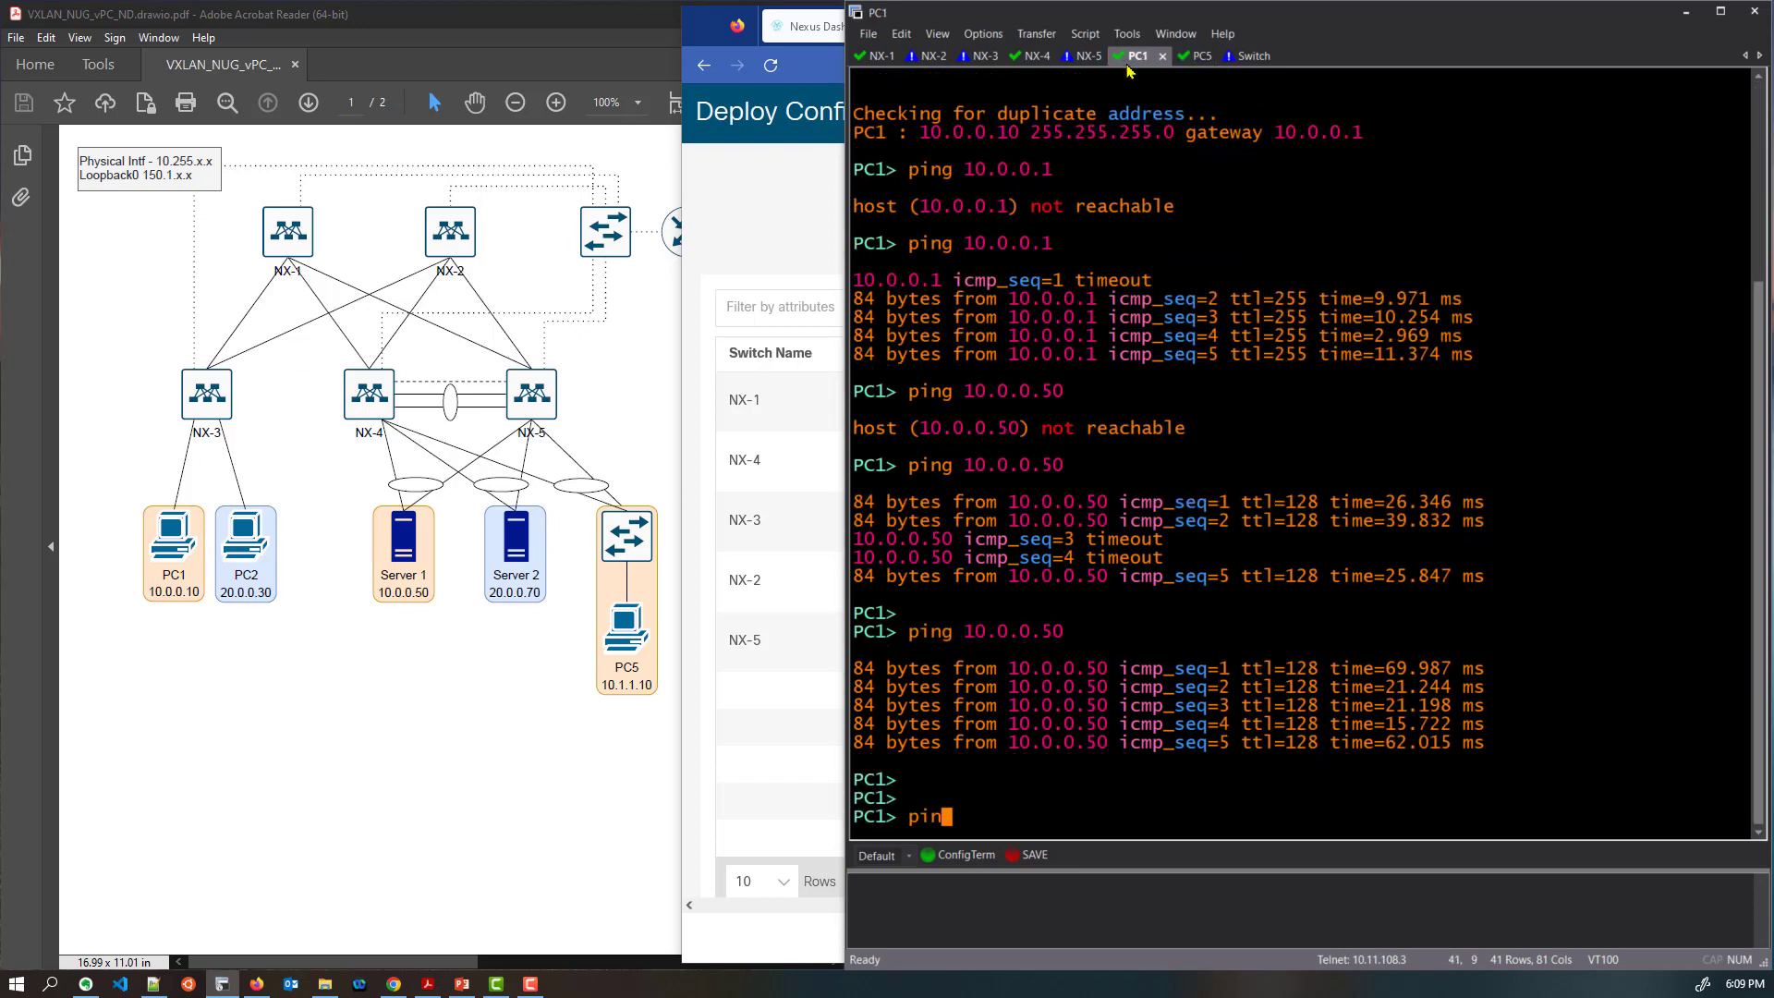
pyautogui.write('.10')
pyautogui.press('Return')
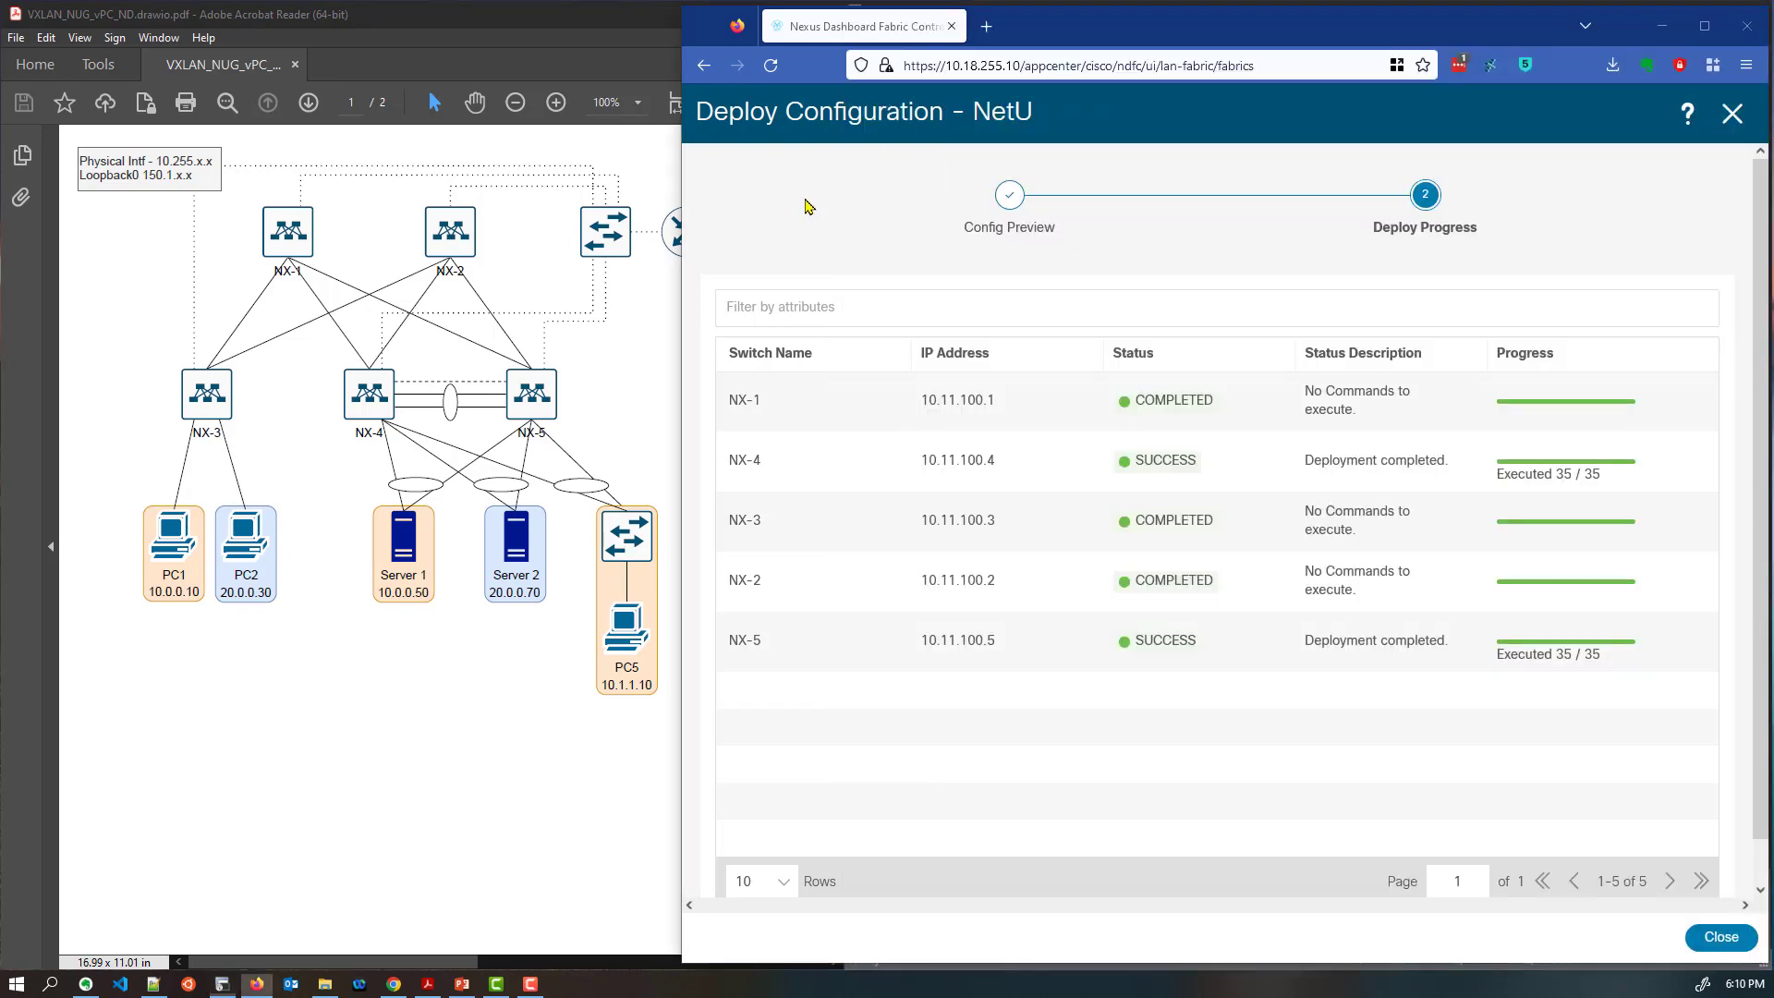
# Return to Nexus Dashboard, close the deployment progress, and review the NetU fabric's VRF and network lists
pyautogui.click(1688, 15)
pyautogui.click(1721, 118)
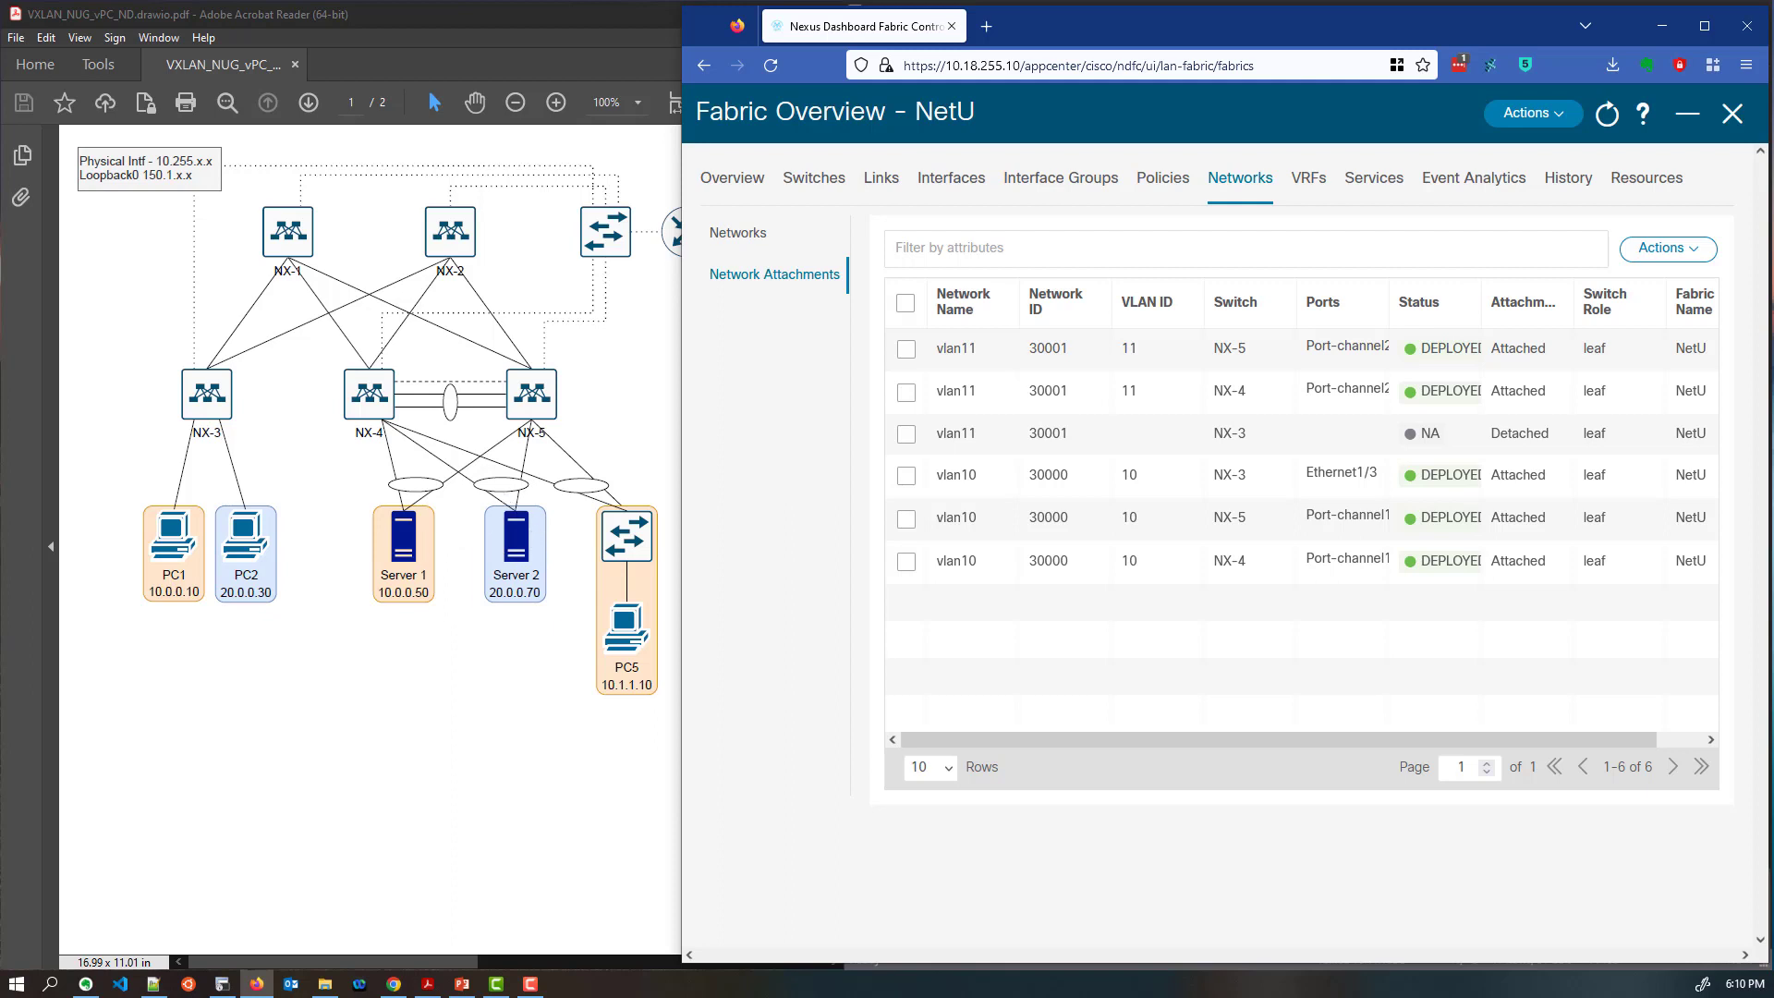
pyautogui.hotkey('alt', 'Tab')
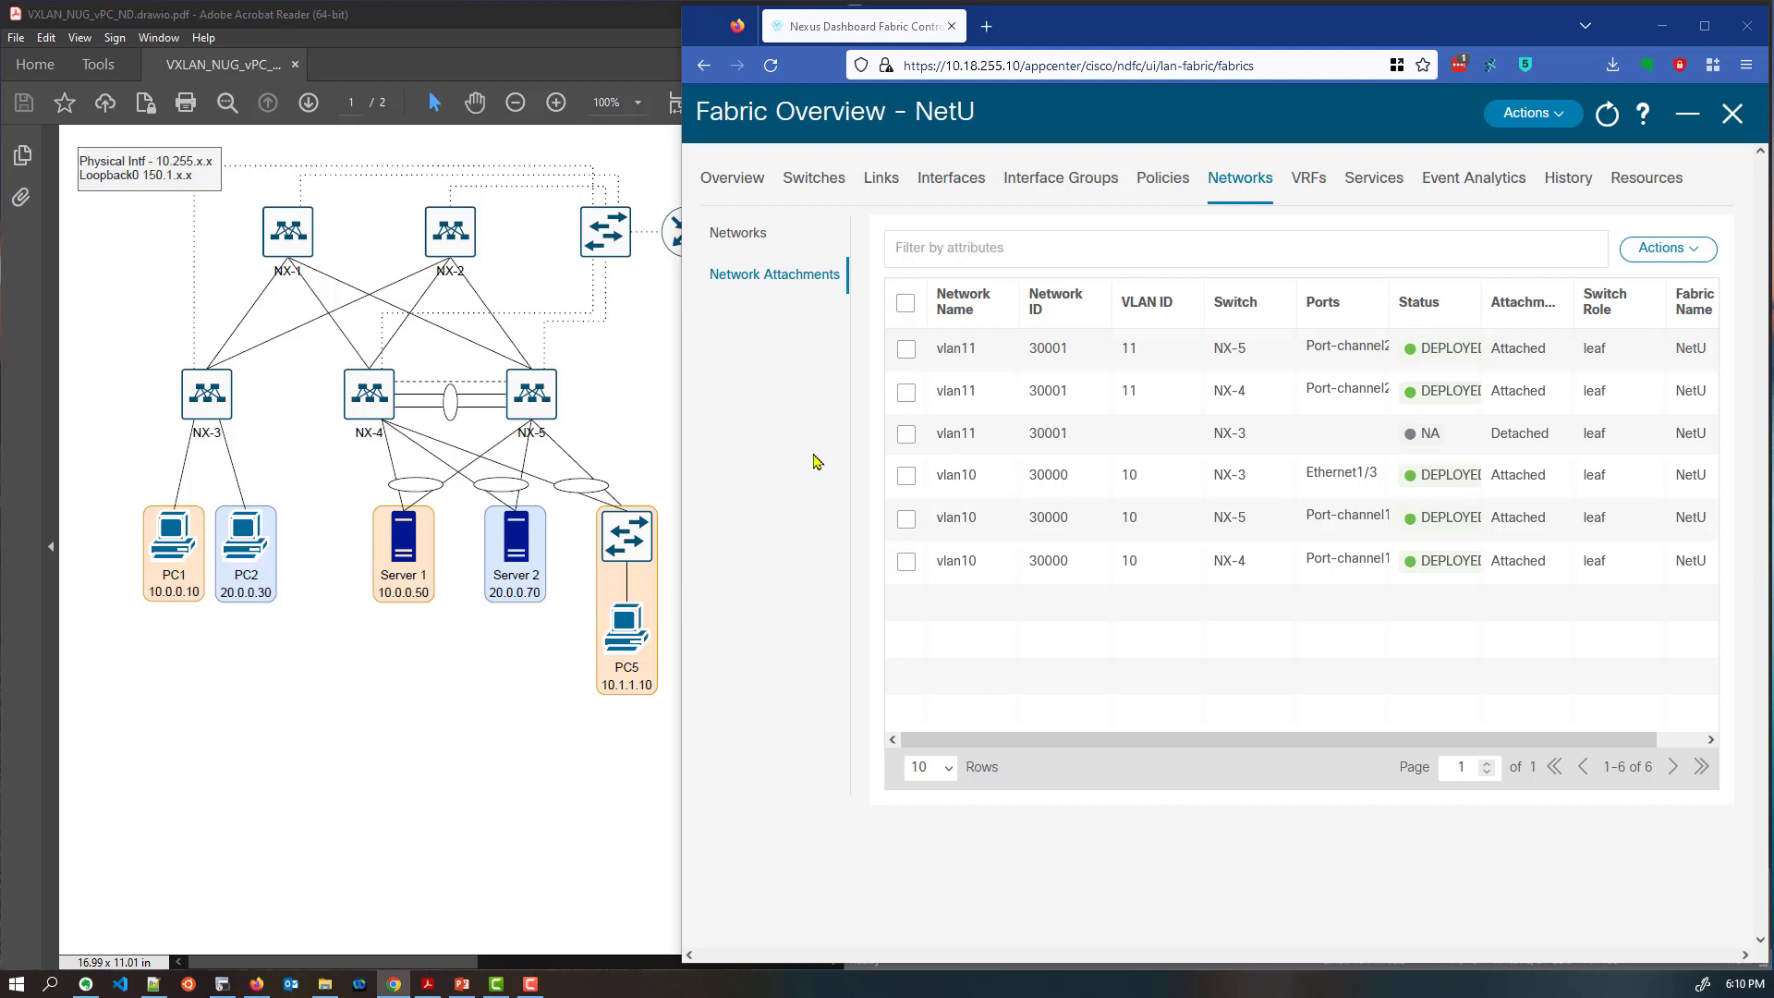
pyautogui.click(1308, 180)
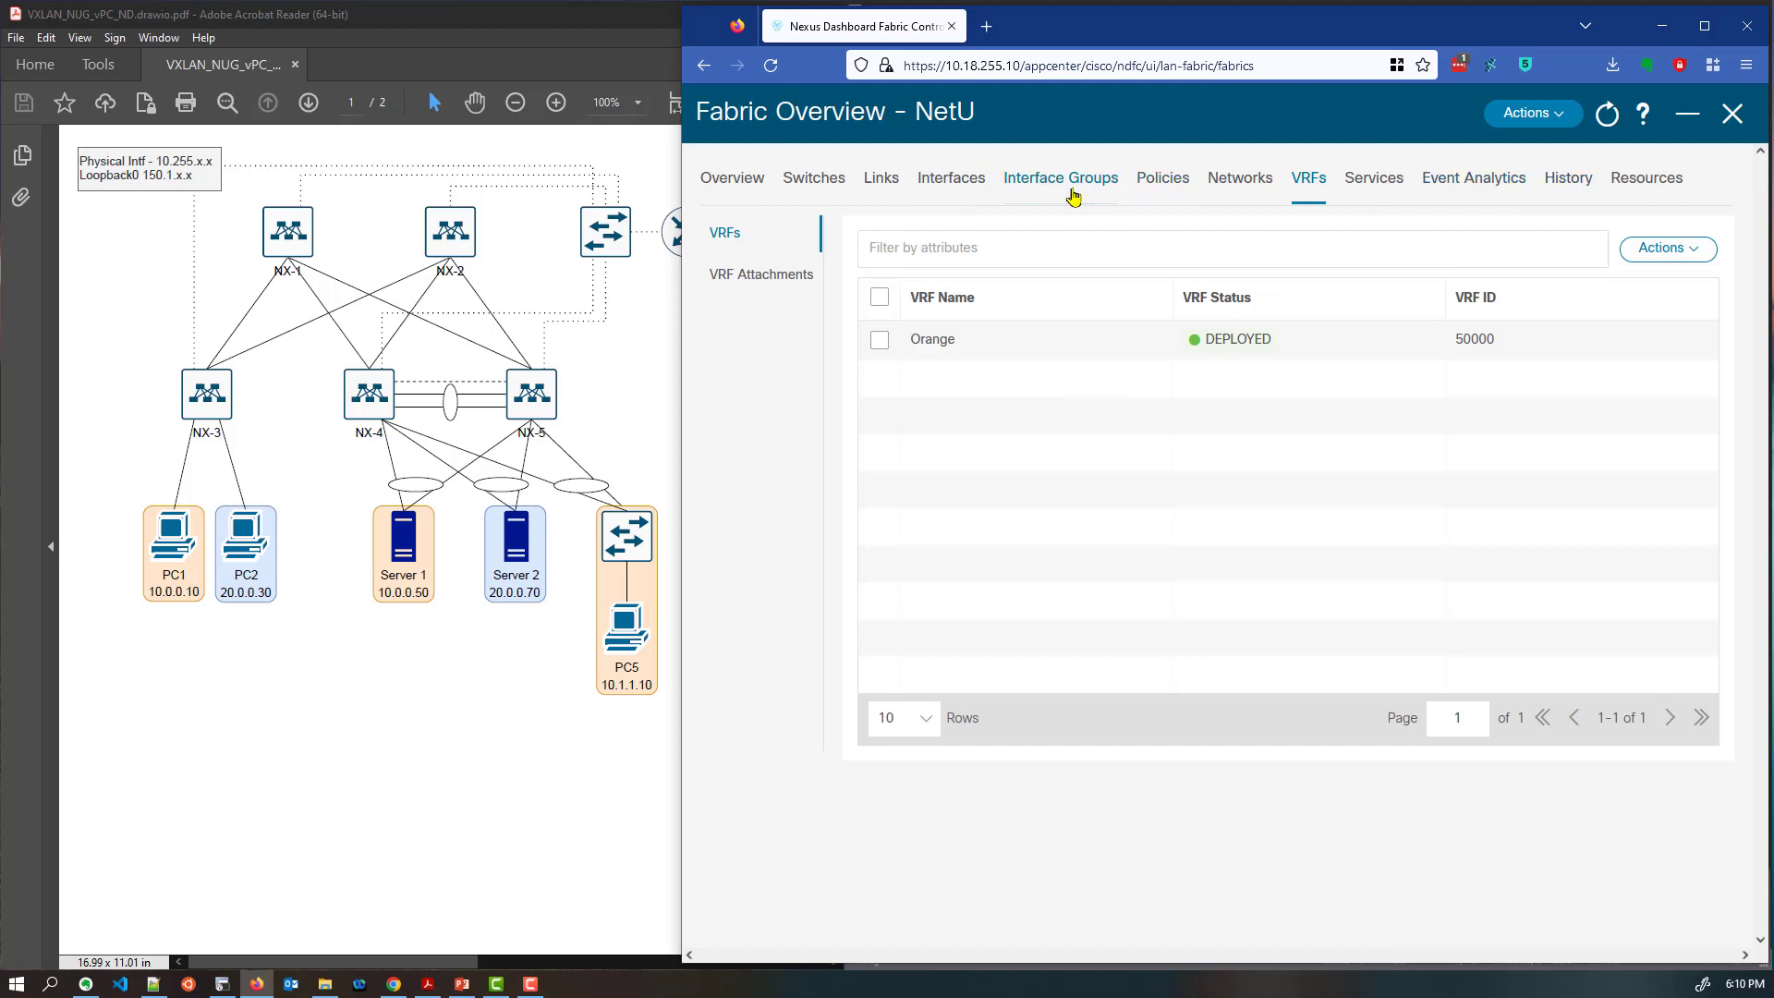
pyautogui.click(1230, 190)
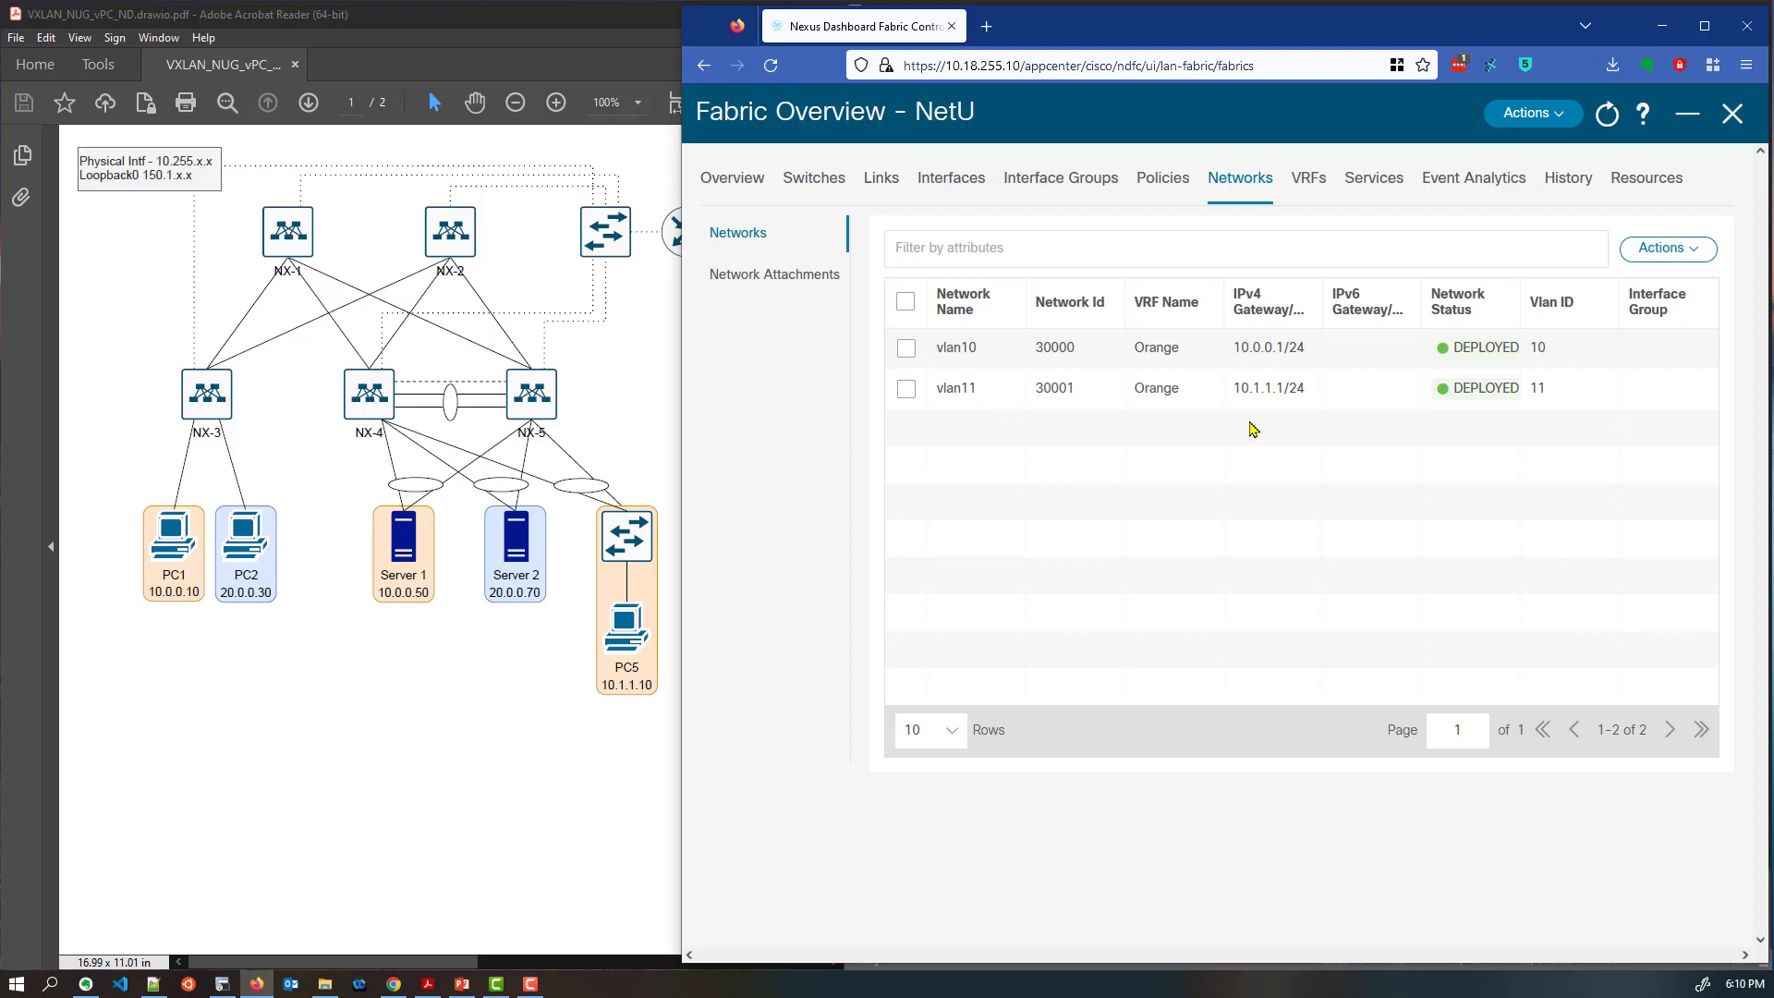
# Start a new network in the NetU fabric, naming it vlan20 and making it Layer 2 only
pyautogui.click(1663, 248)
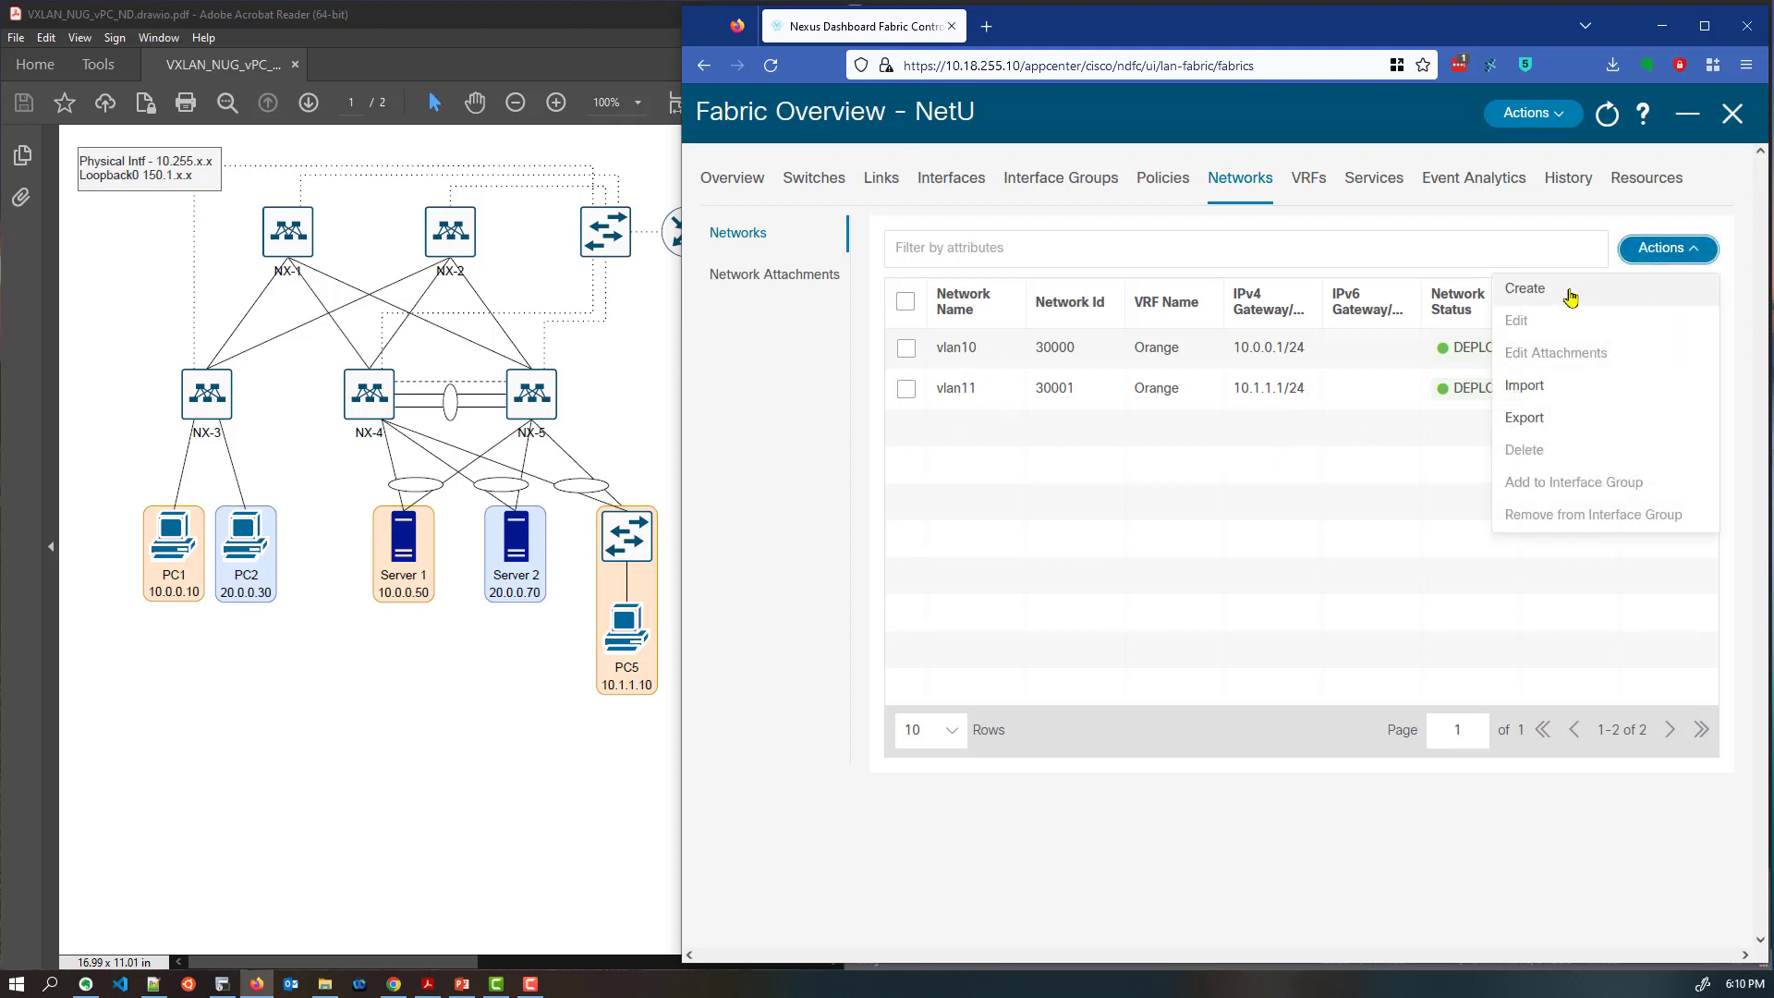
pyautogui.click(1571, 291)
pyautogui.click(894, 233)
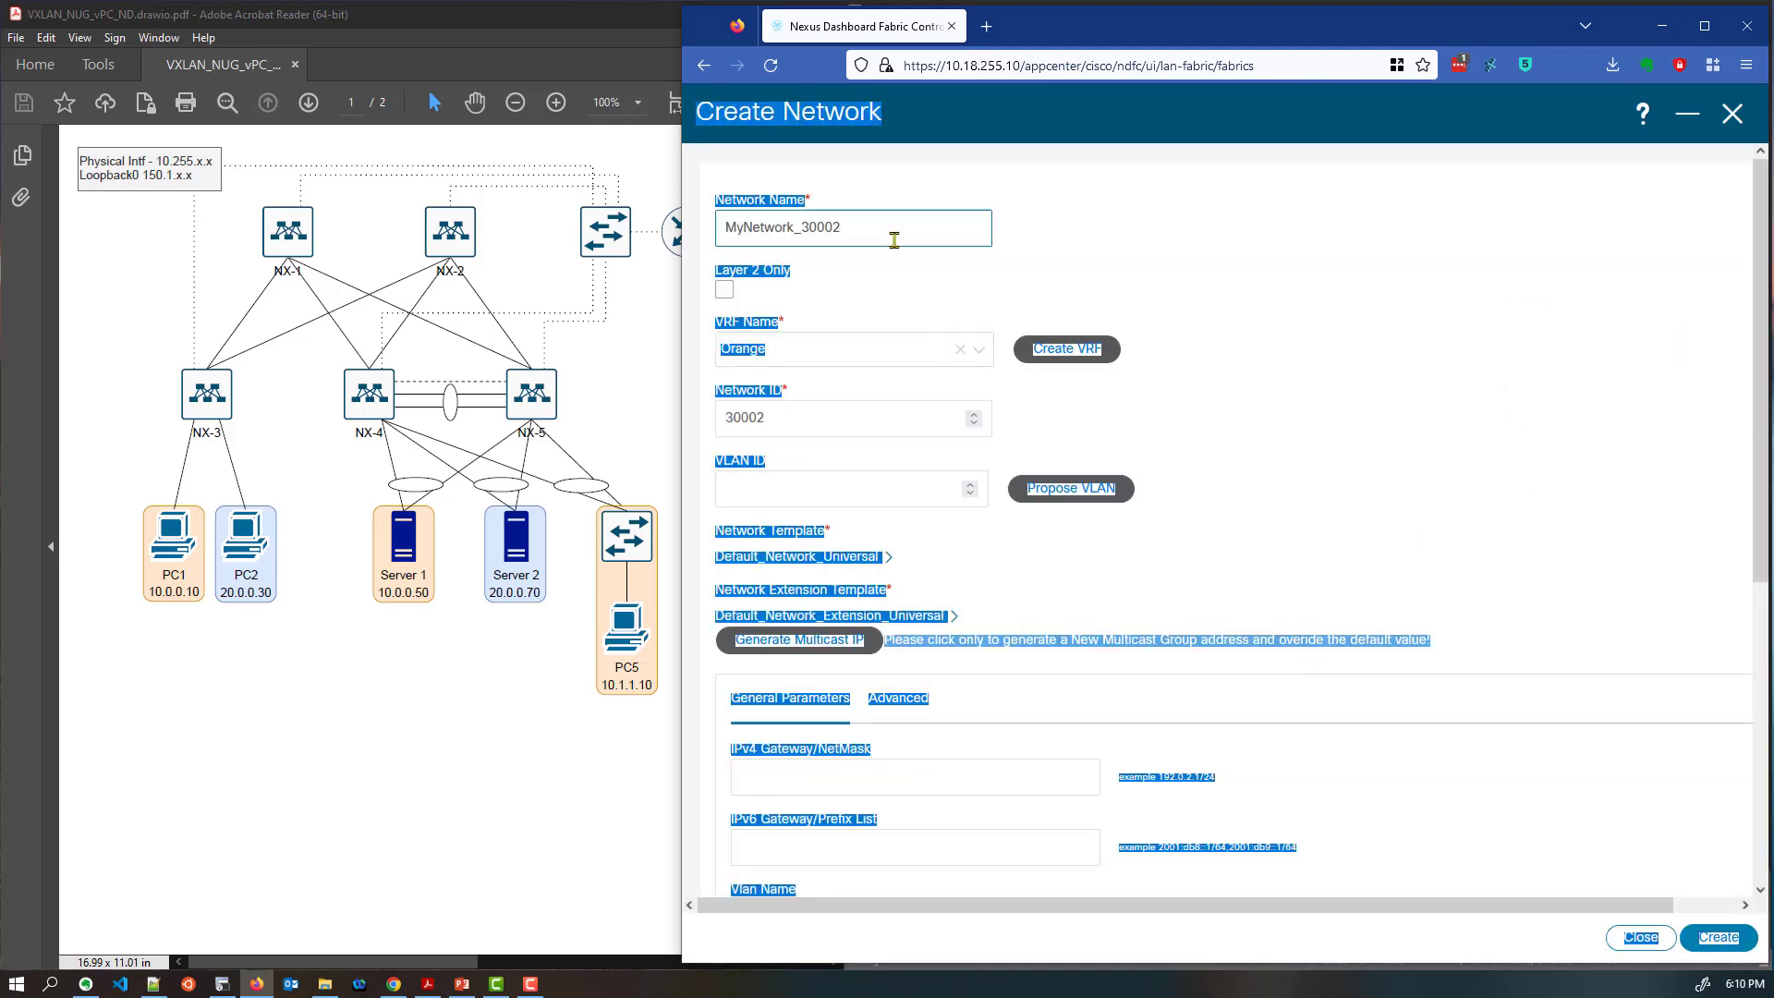
pyautogui.moveTo(903, 233); pyautogui.dragTo(636, 231)
pyautogui.write('vlan20')
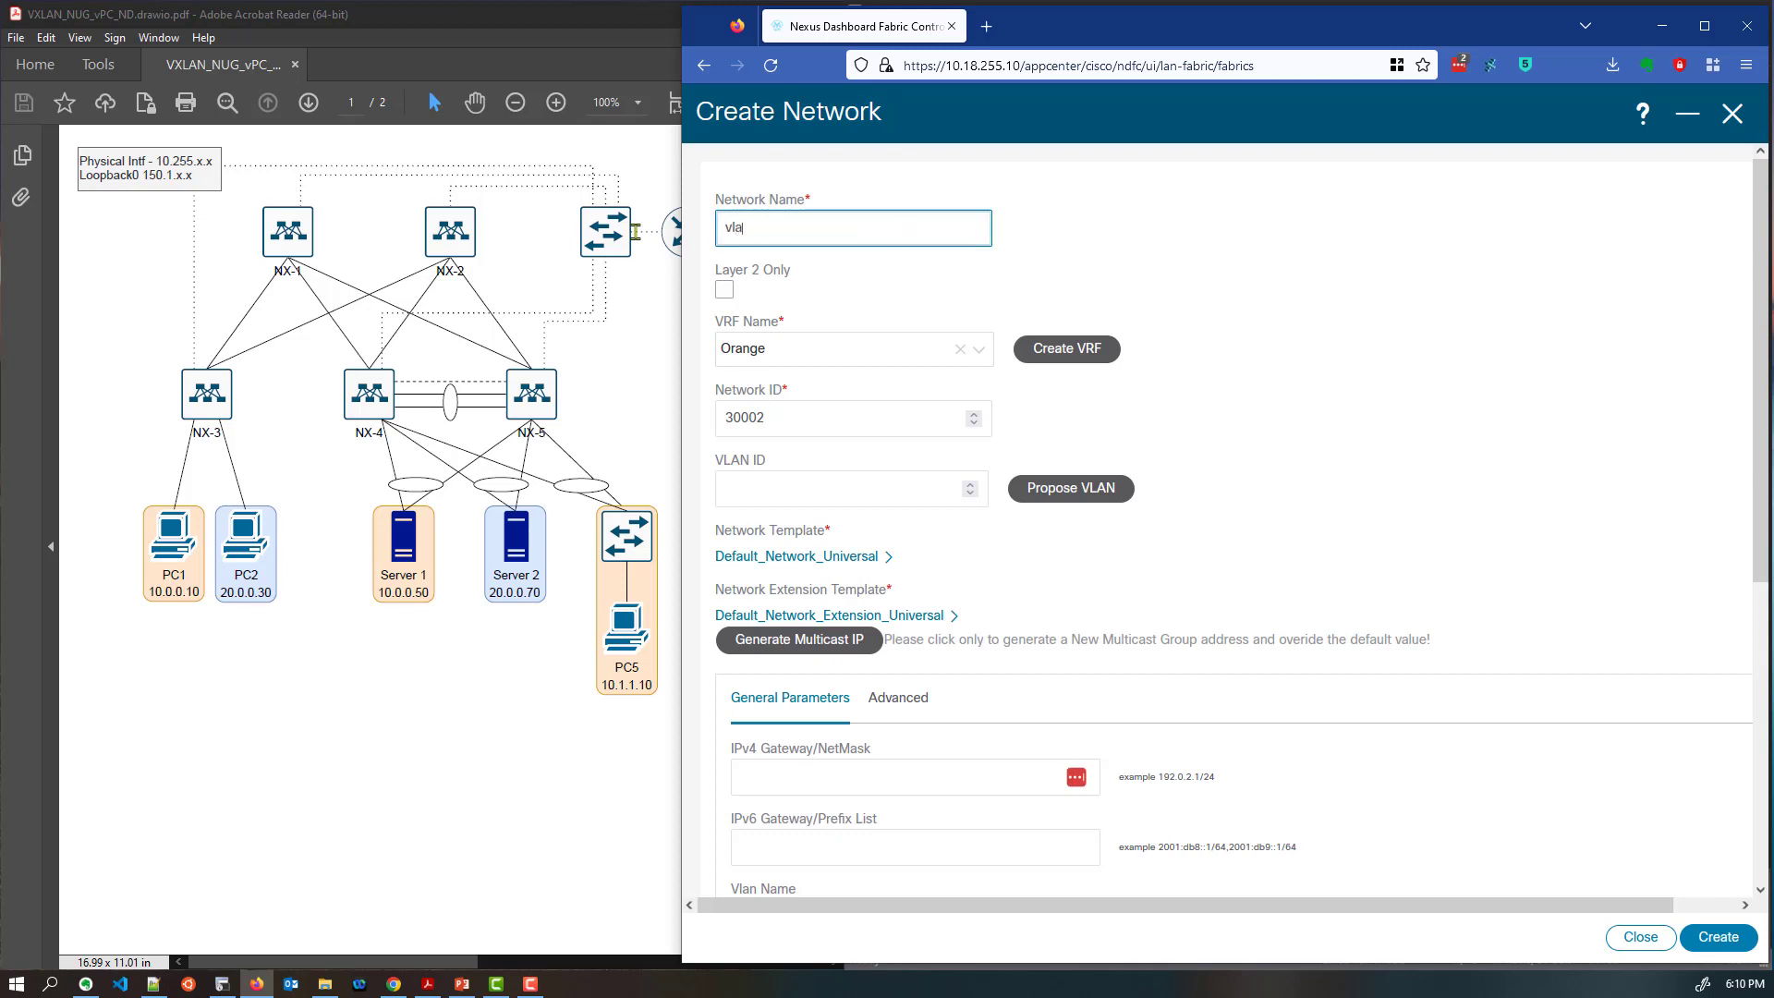
pyautogui.click(725, 289)
pyautogui.moveTo(724, 322); pyautogui.dragTo(772, 323)
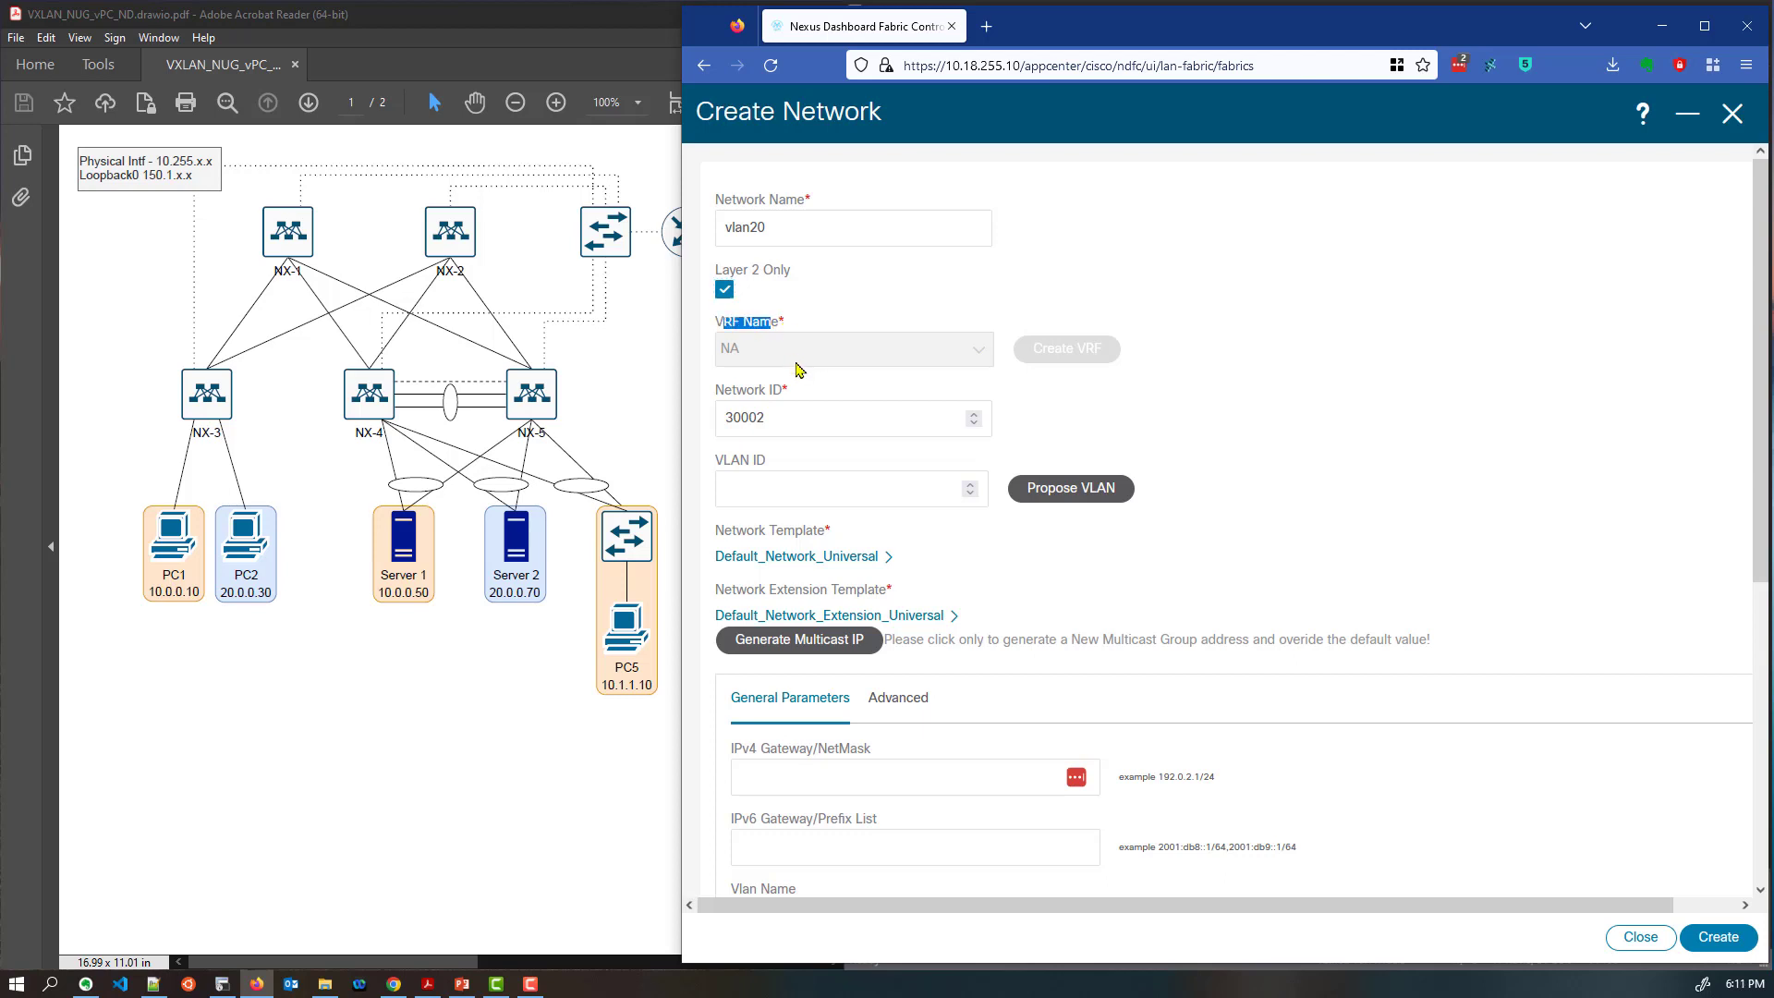
# Set the vlan20 network's VLAN ID to 20, keep network ID 30002, and create the network
pyautogui.click(796, 486)
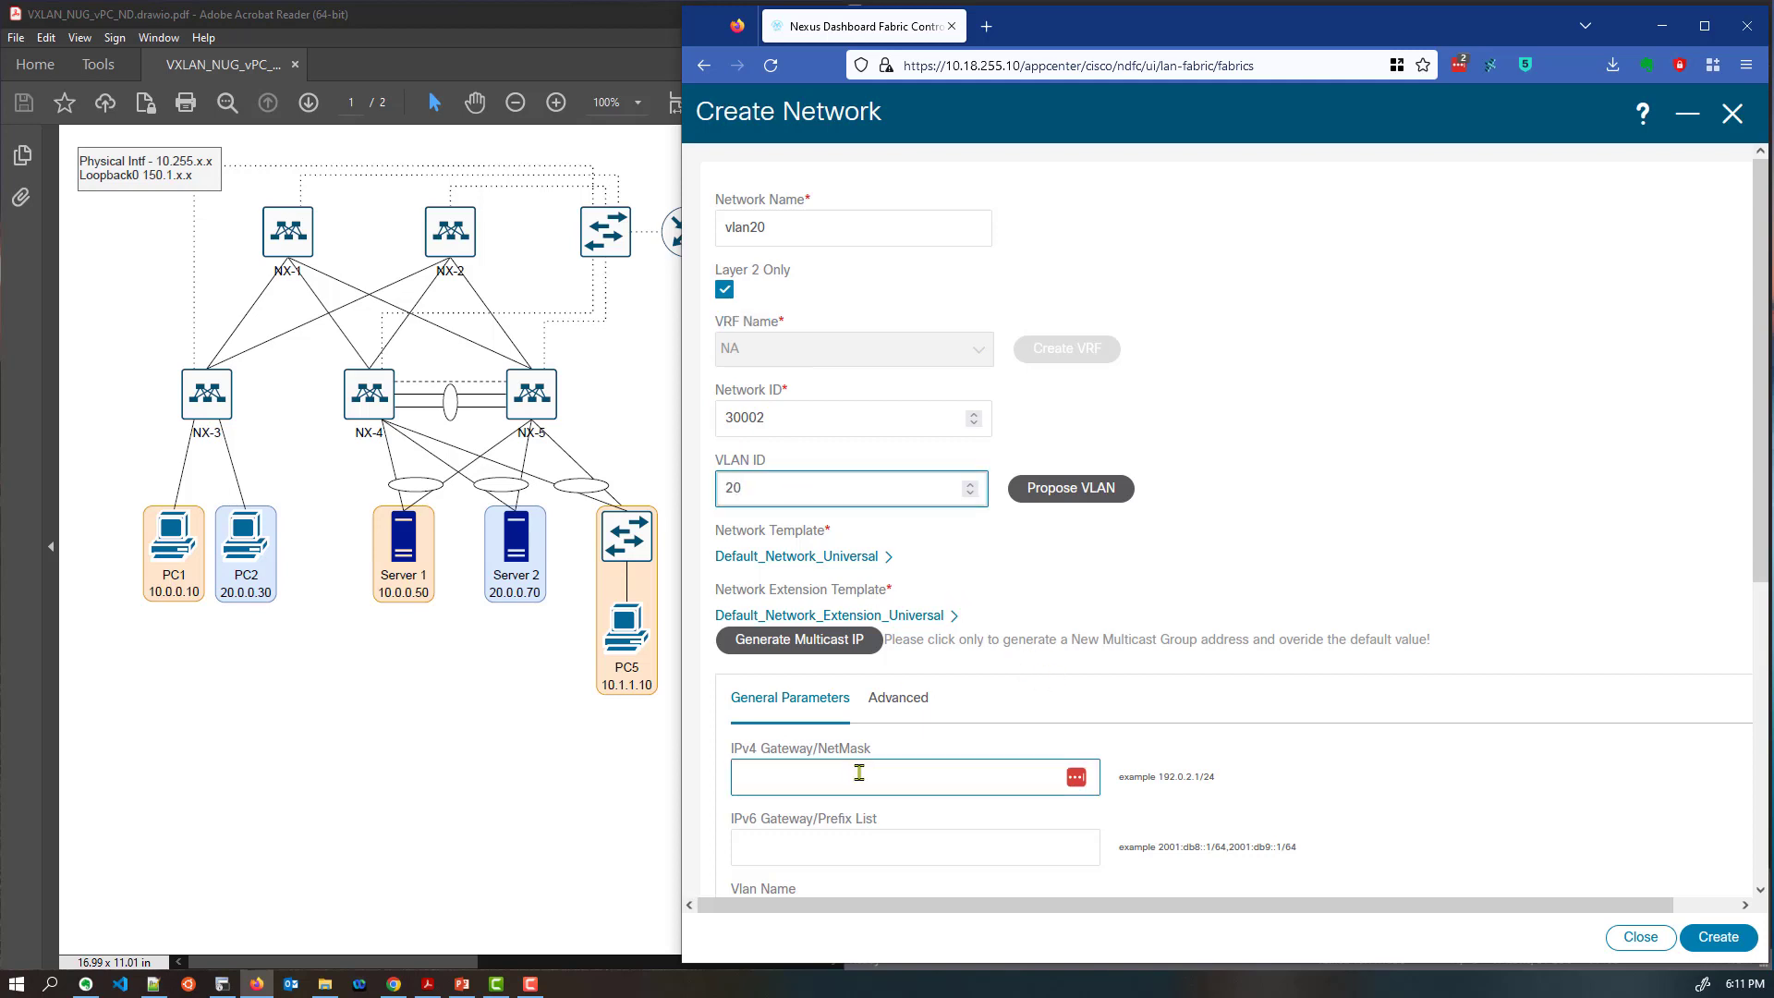
pyautogui.scroll(-2, 856, 779)
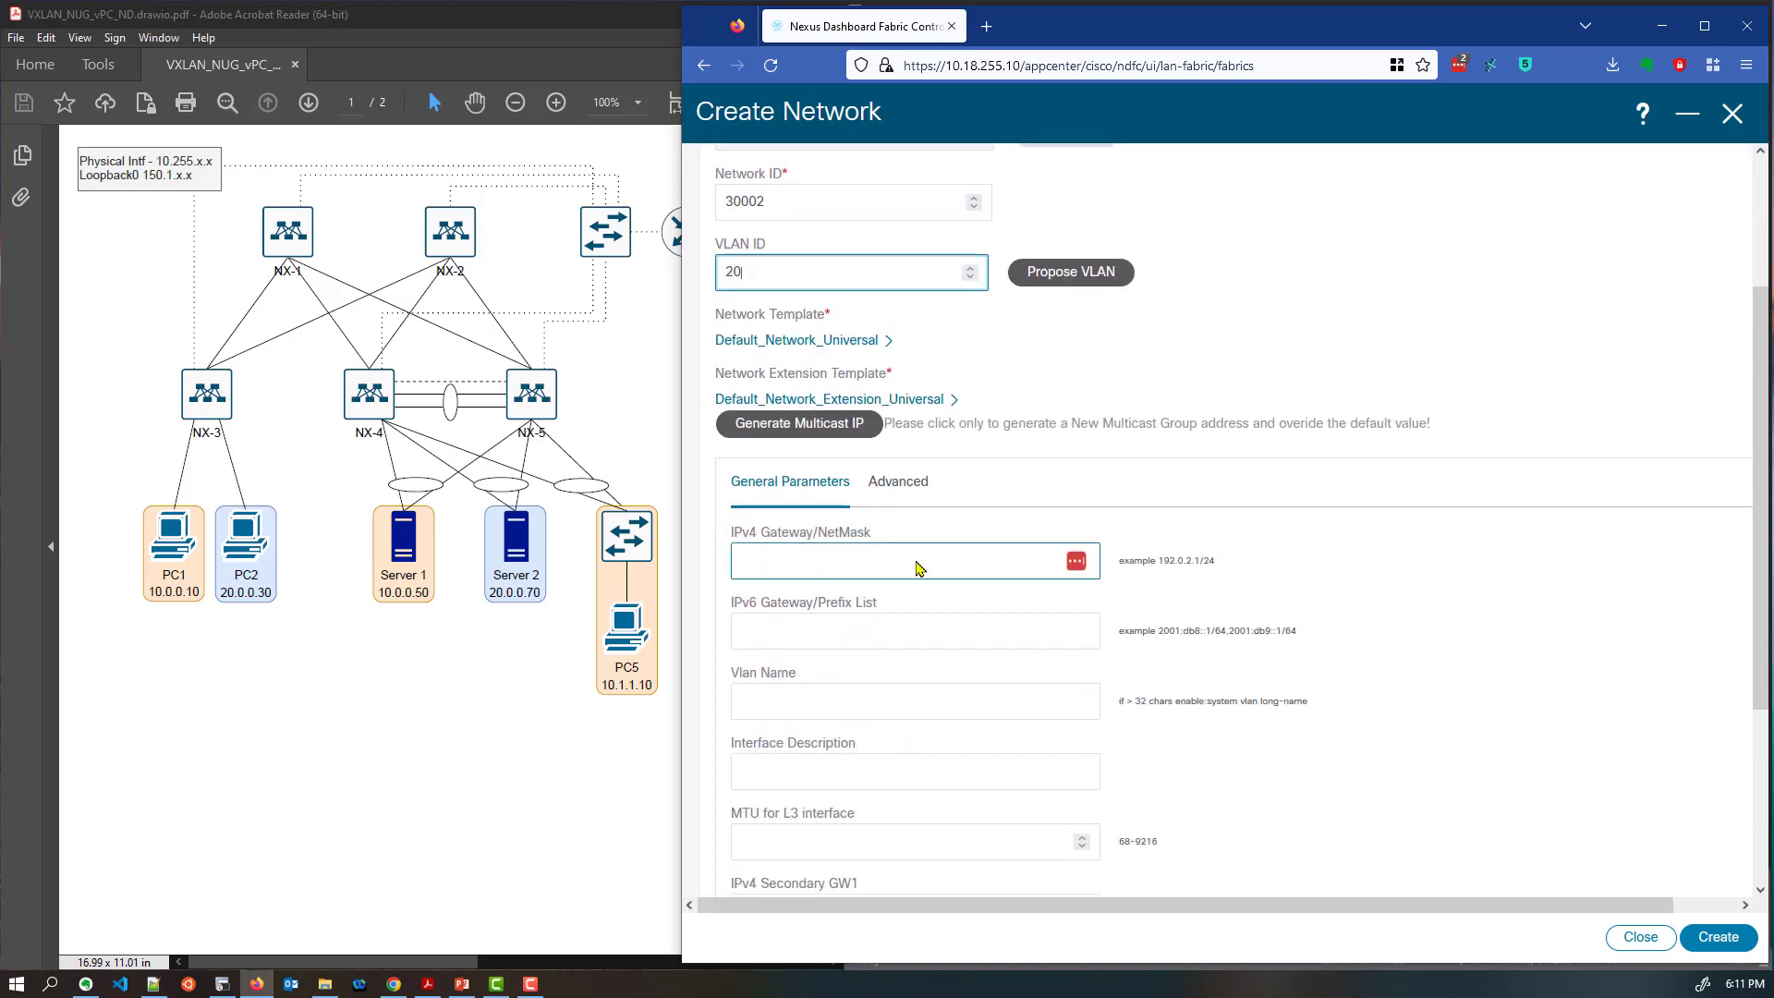
pyautogui.scroll(1, 950, 648)
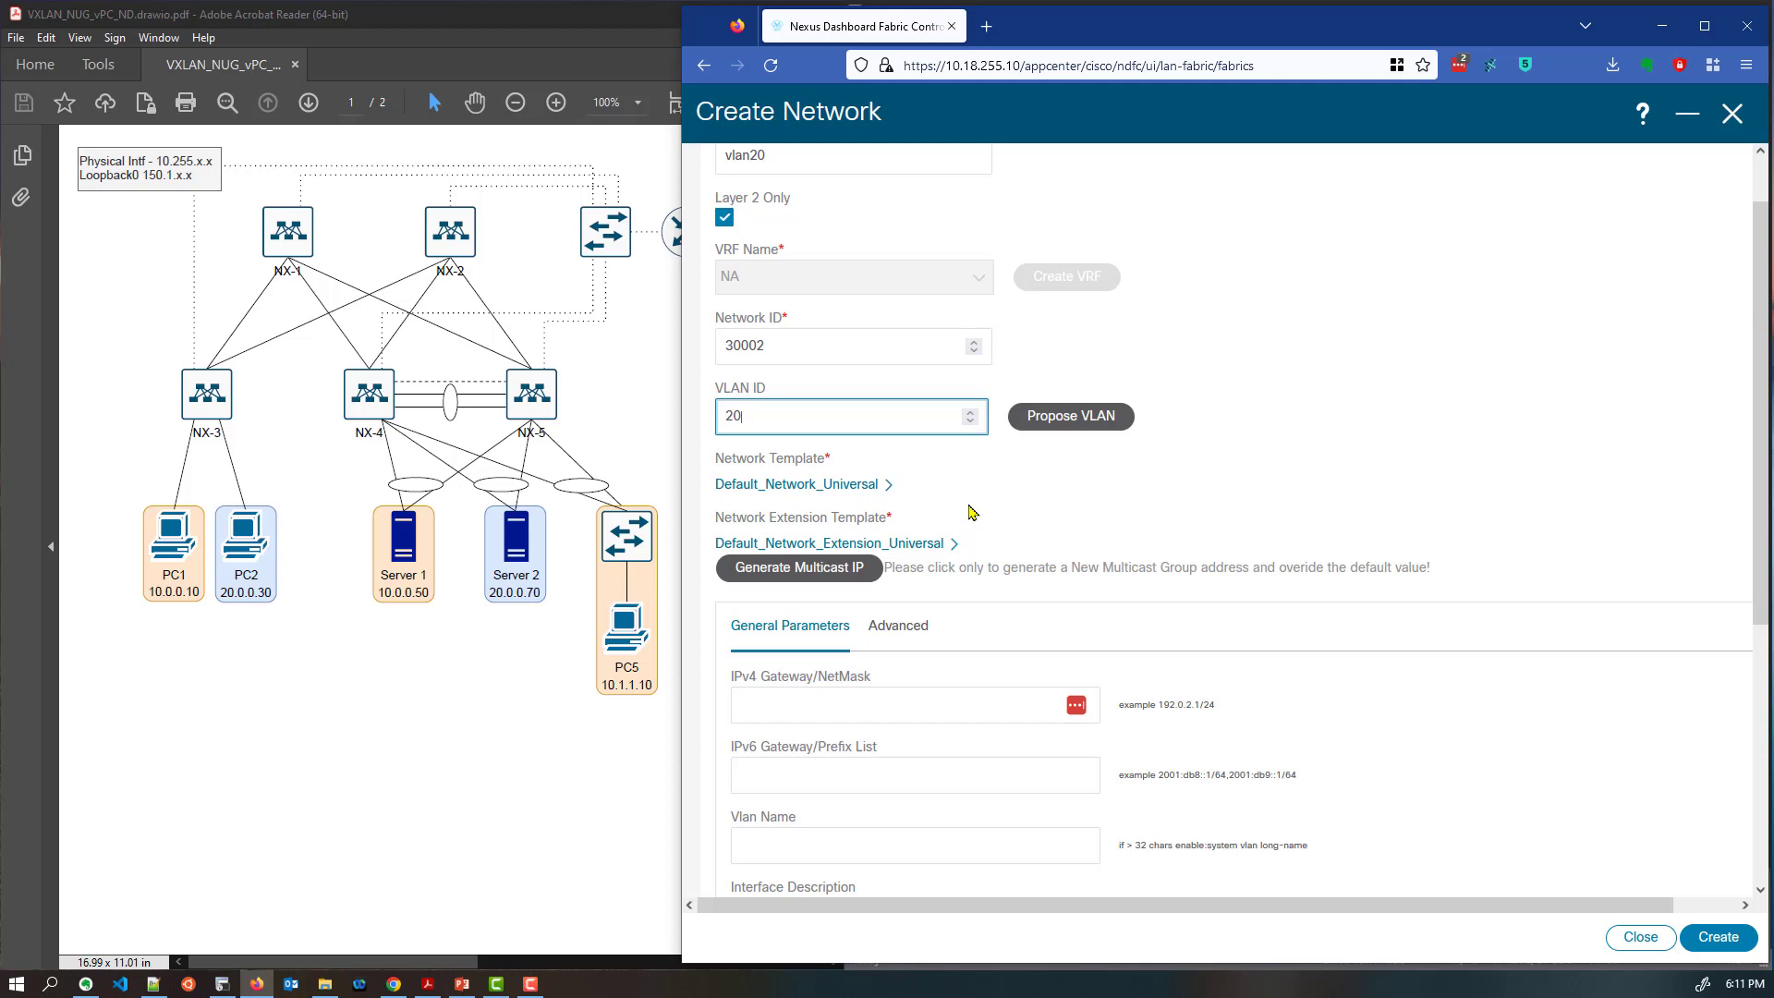
pyautogui.scroll(1, 970, 513)
pyautogui.doubleClick(794, 427)
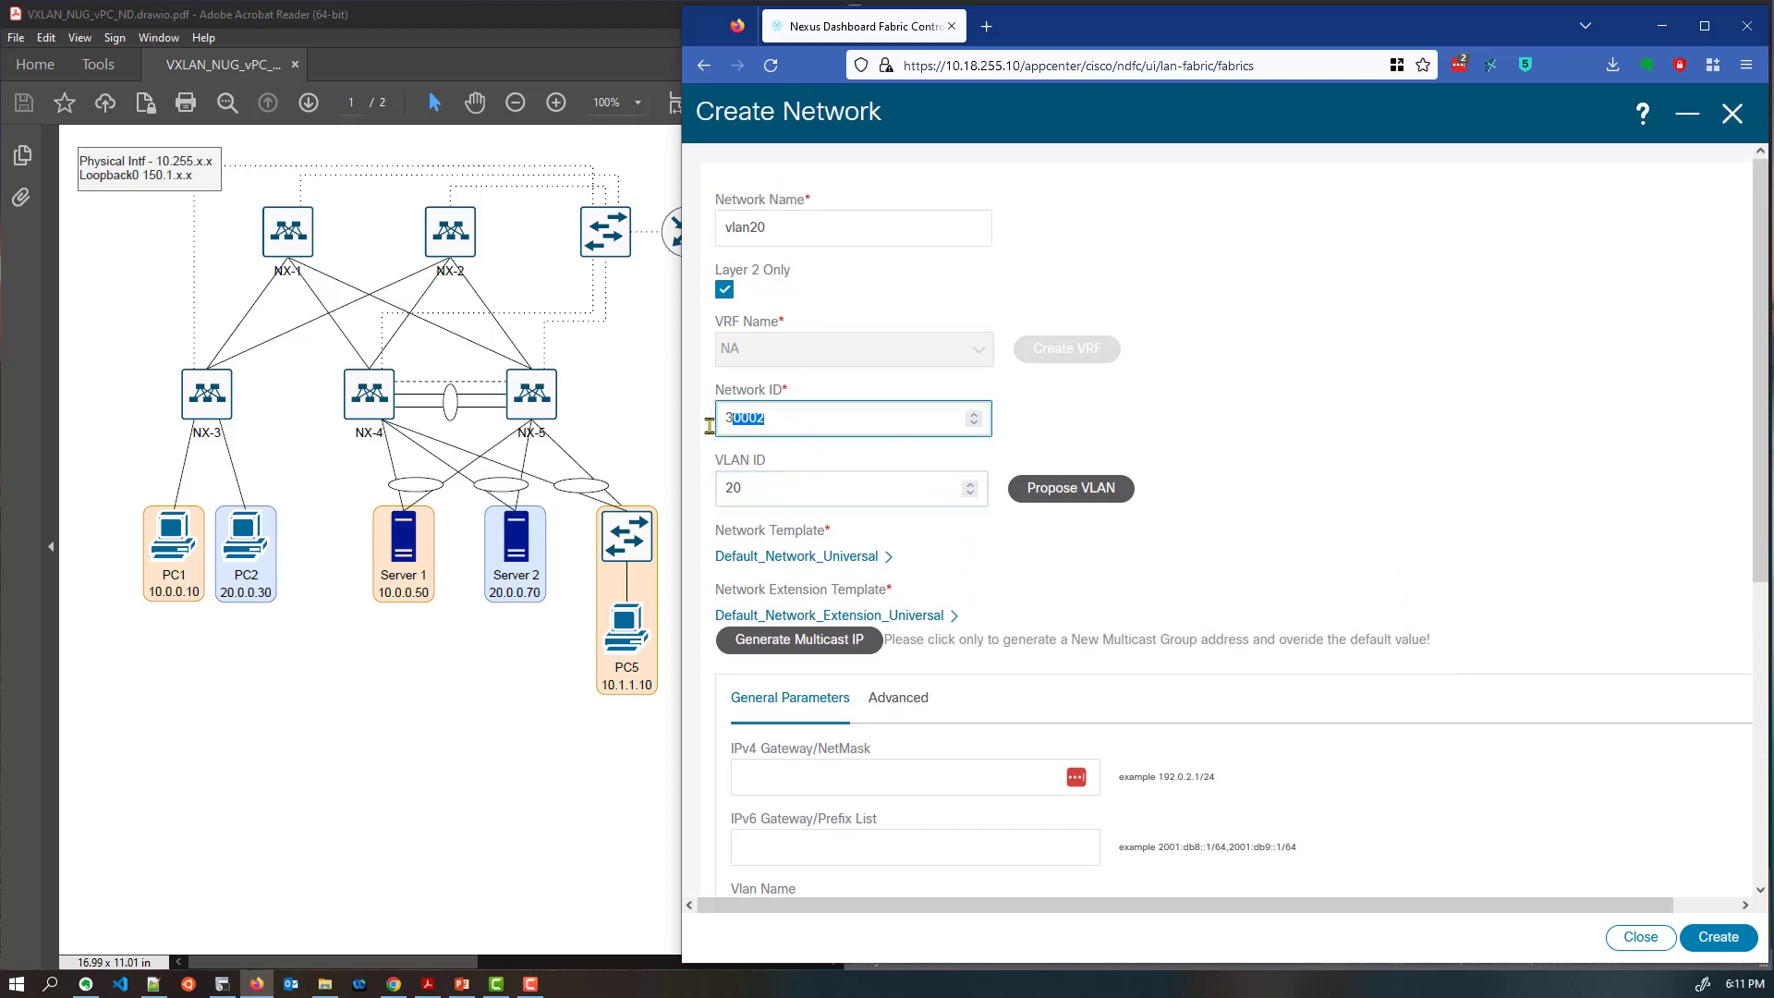
pyautogui.click(794, 423)
pyautogui.click(1719, 937)
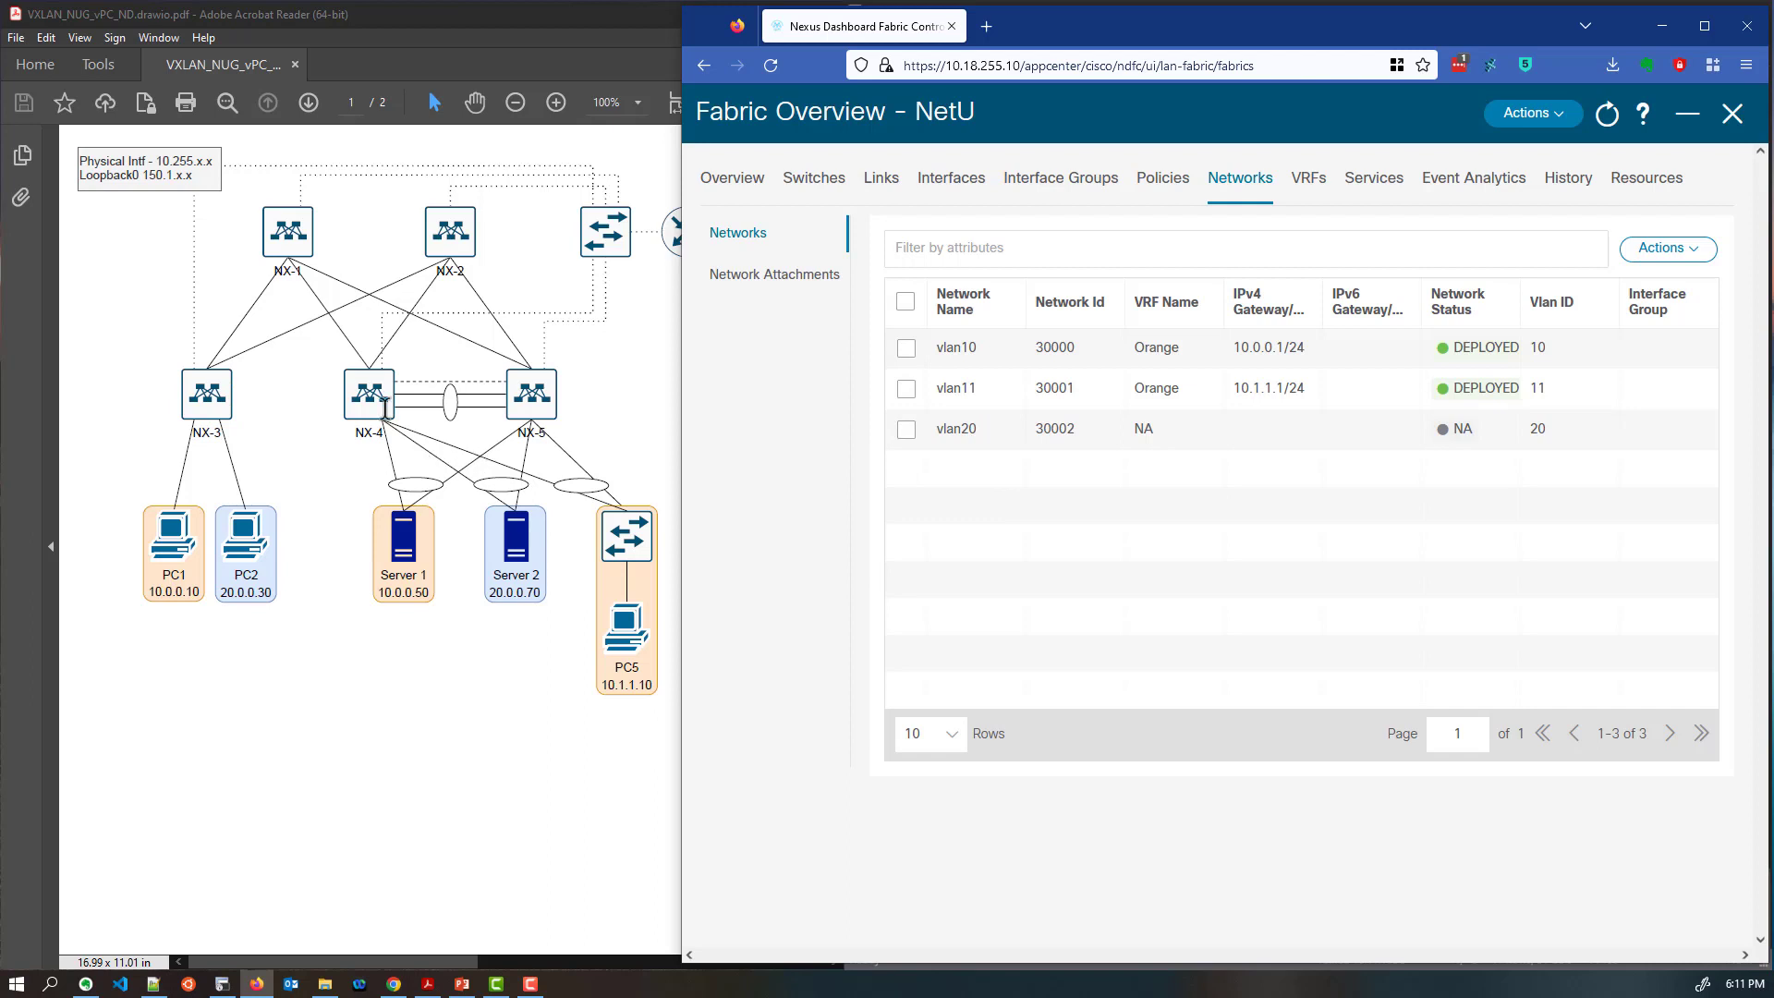
pyautogui.click(906, 429)
pyautogui.click(810, 290)
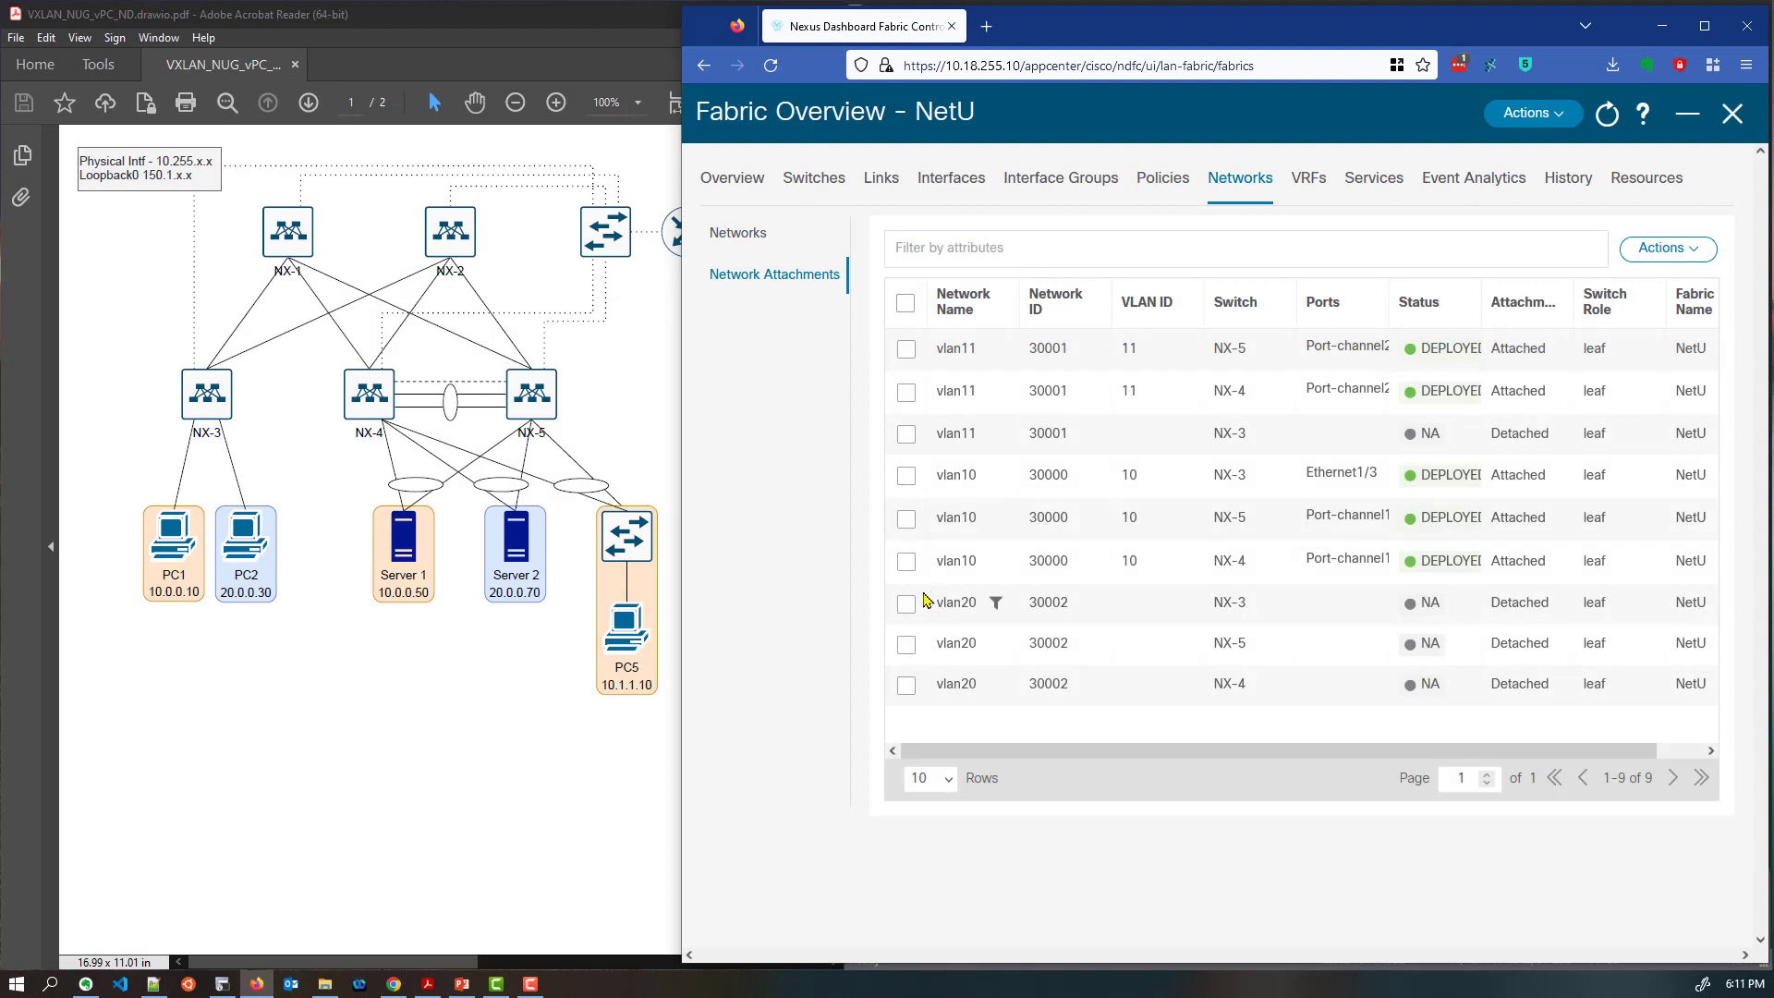
pyautogui.click(906, 606)
# Filter the NetU fabric's interface list to show only device NX-3
pyautogui.click(951, 185)
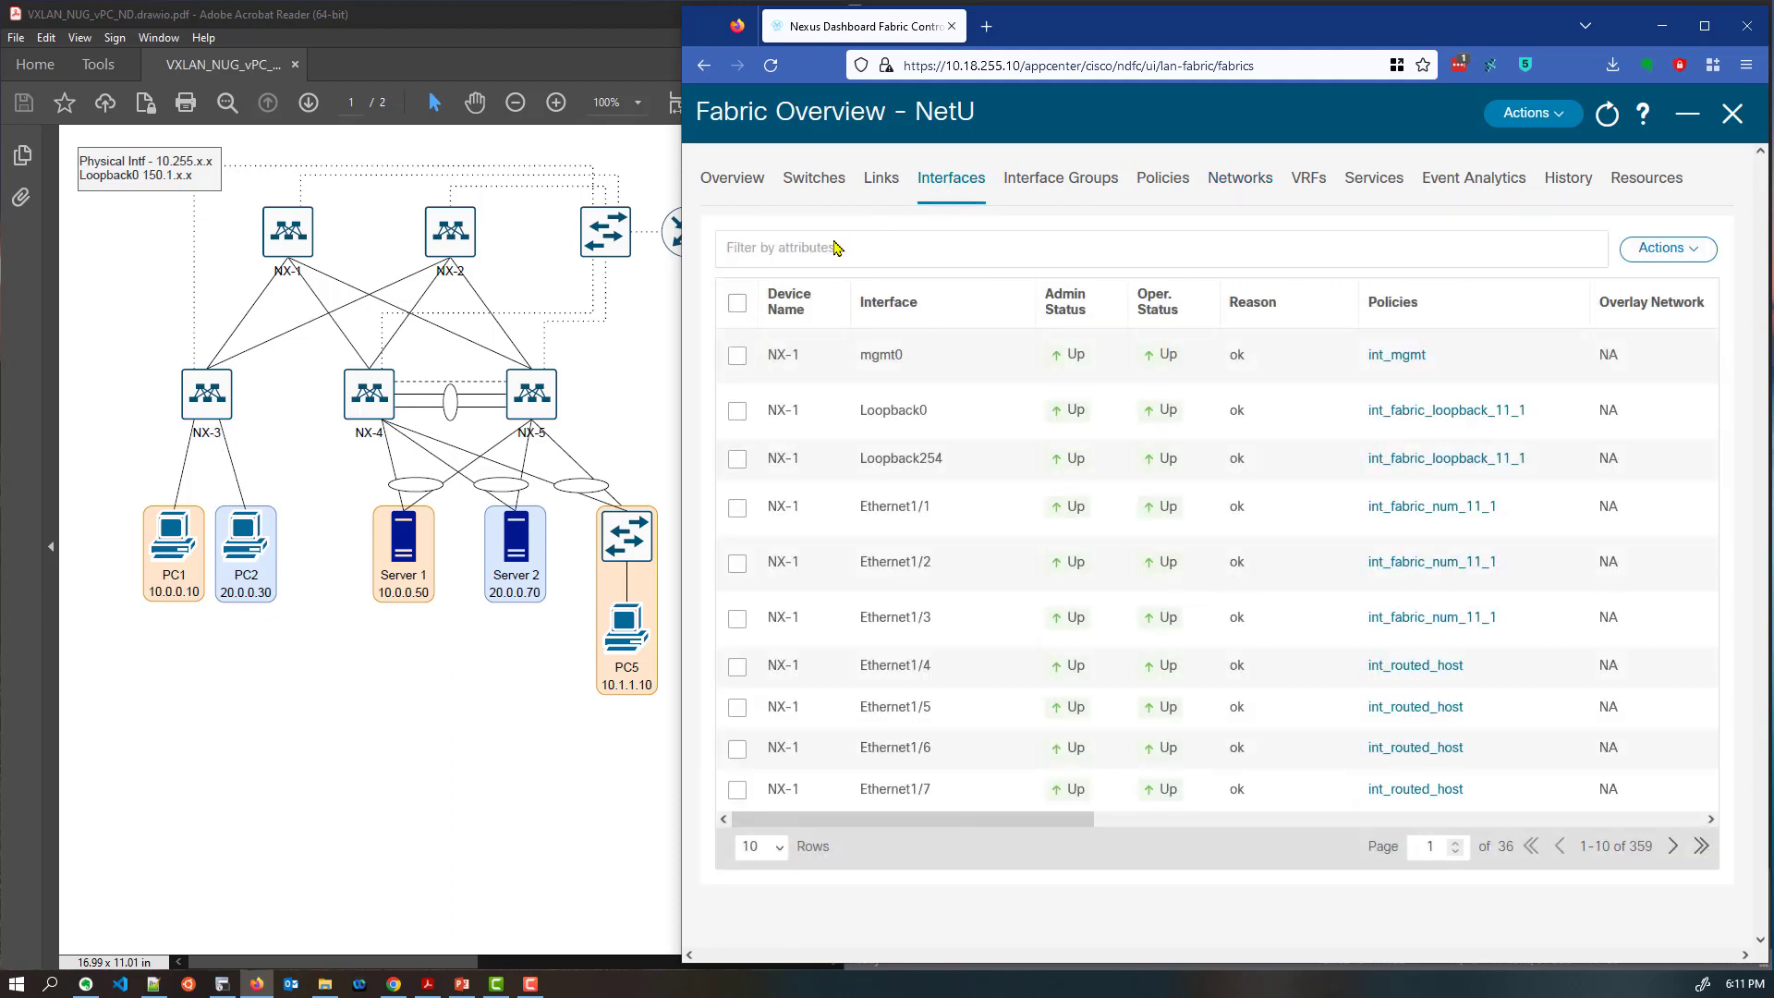
pyautogui.click(831, 249)
pyautogui.click(800, 286)
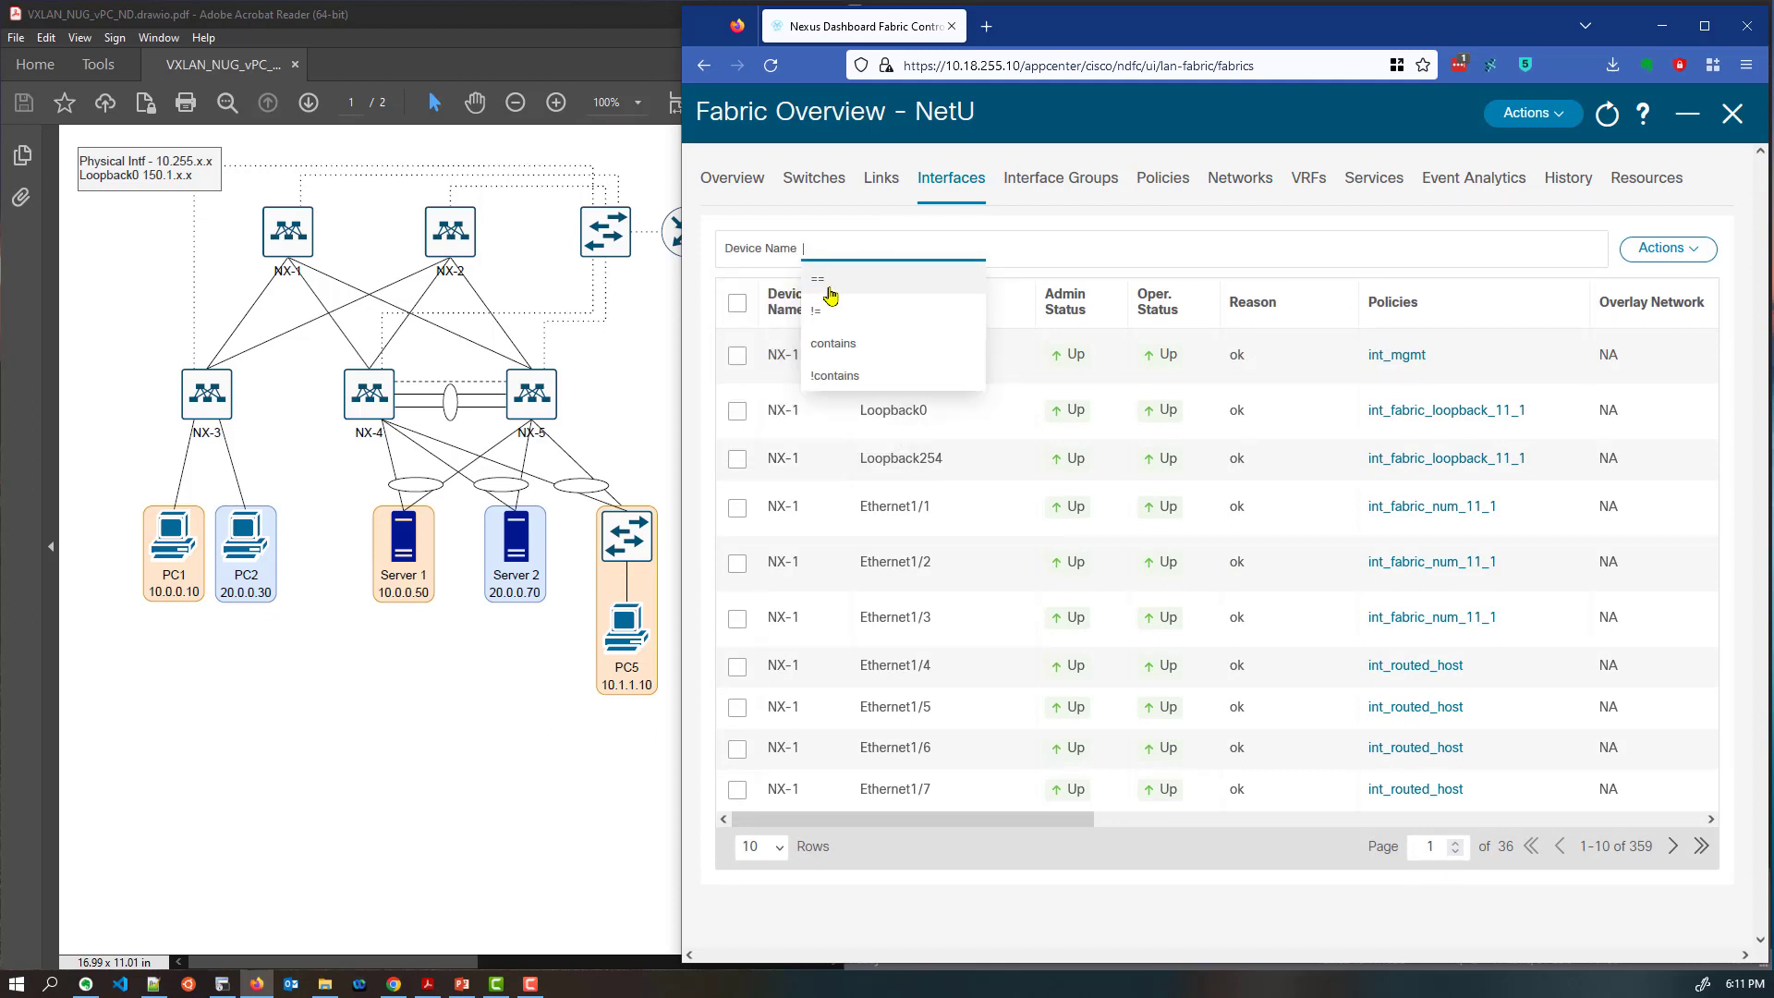
pyautogui.click(889, 279)
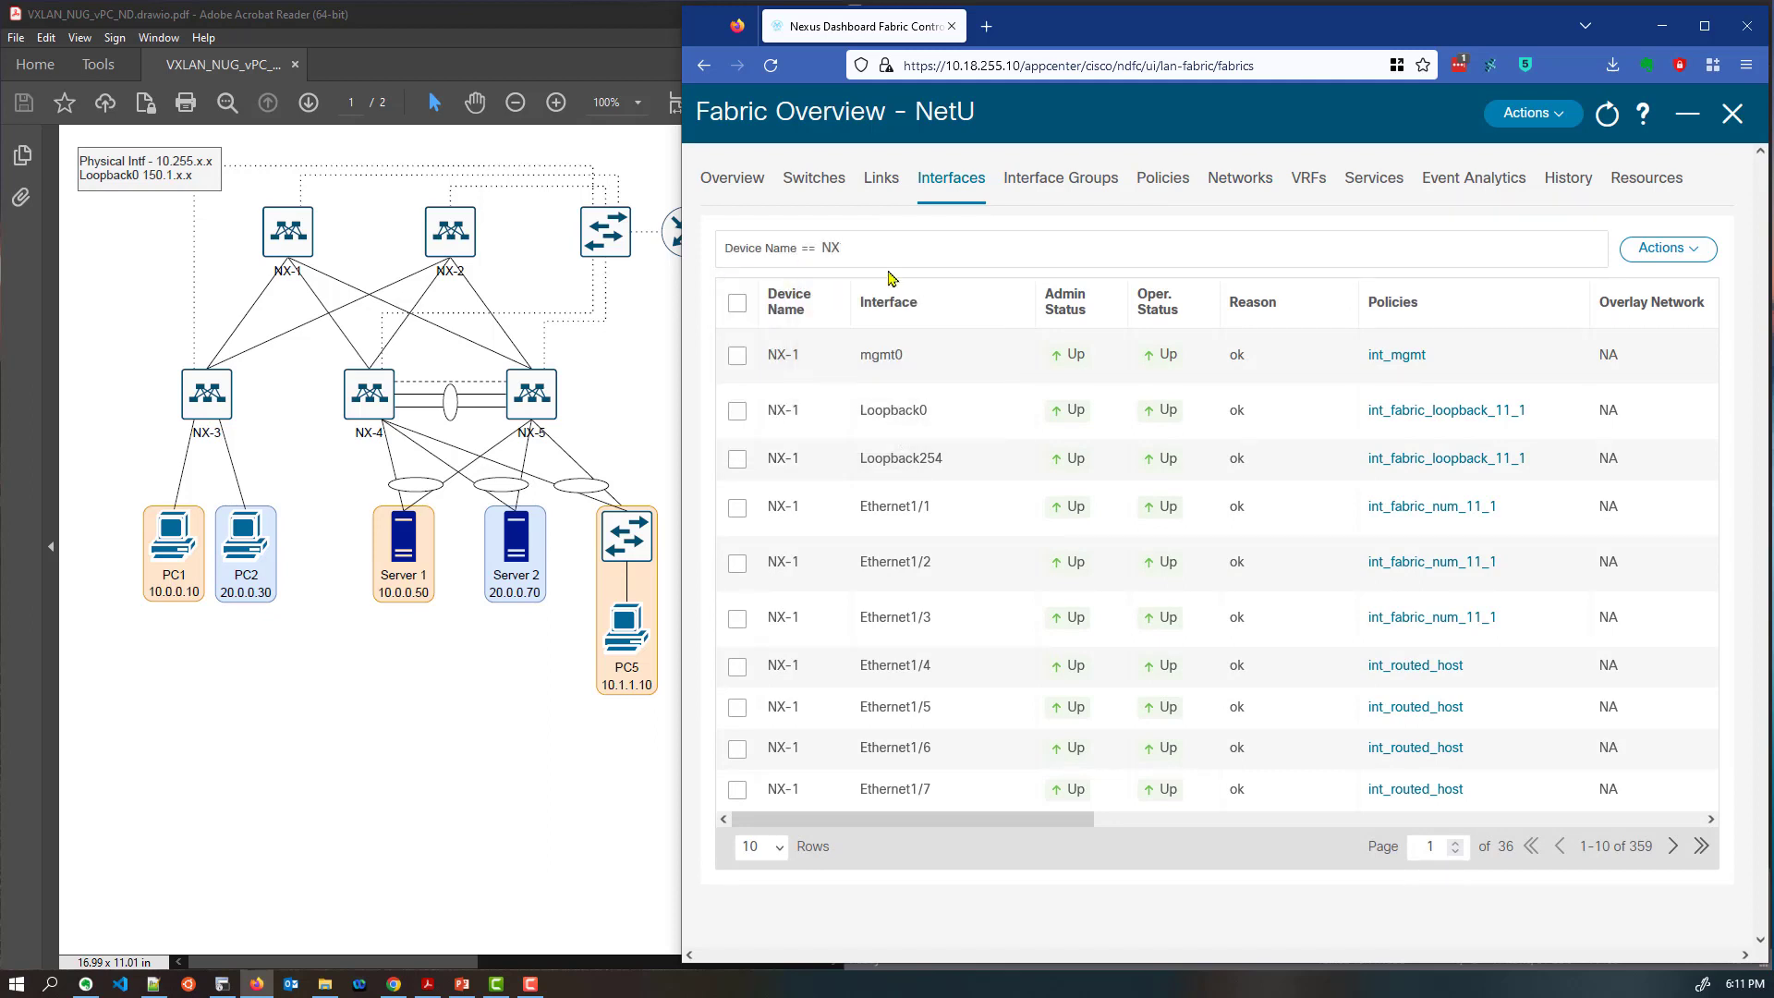
pyautogui.write('NX-3')
pyautogui.press('Return')
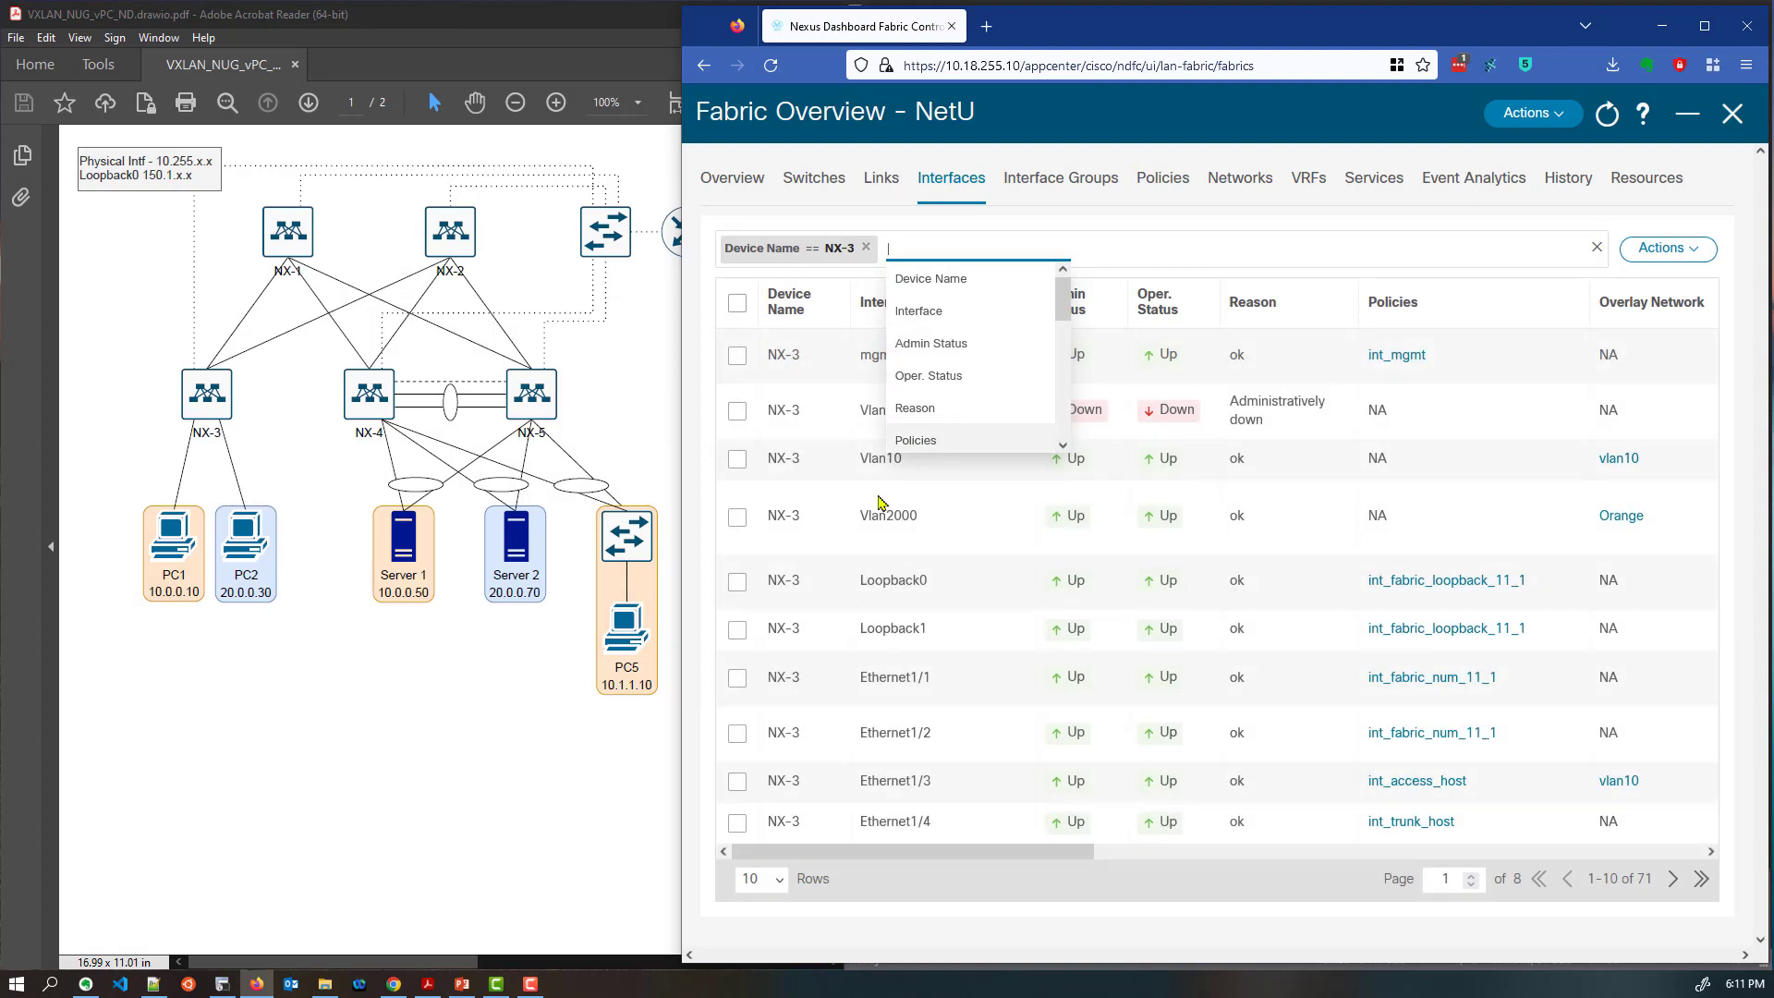
# Edit NX-3's Ethernet1/4 interface and change its policy to int_access_host
pyautogui.click(738, 822)
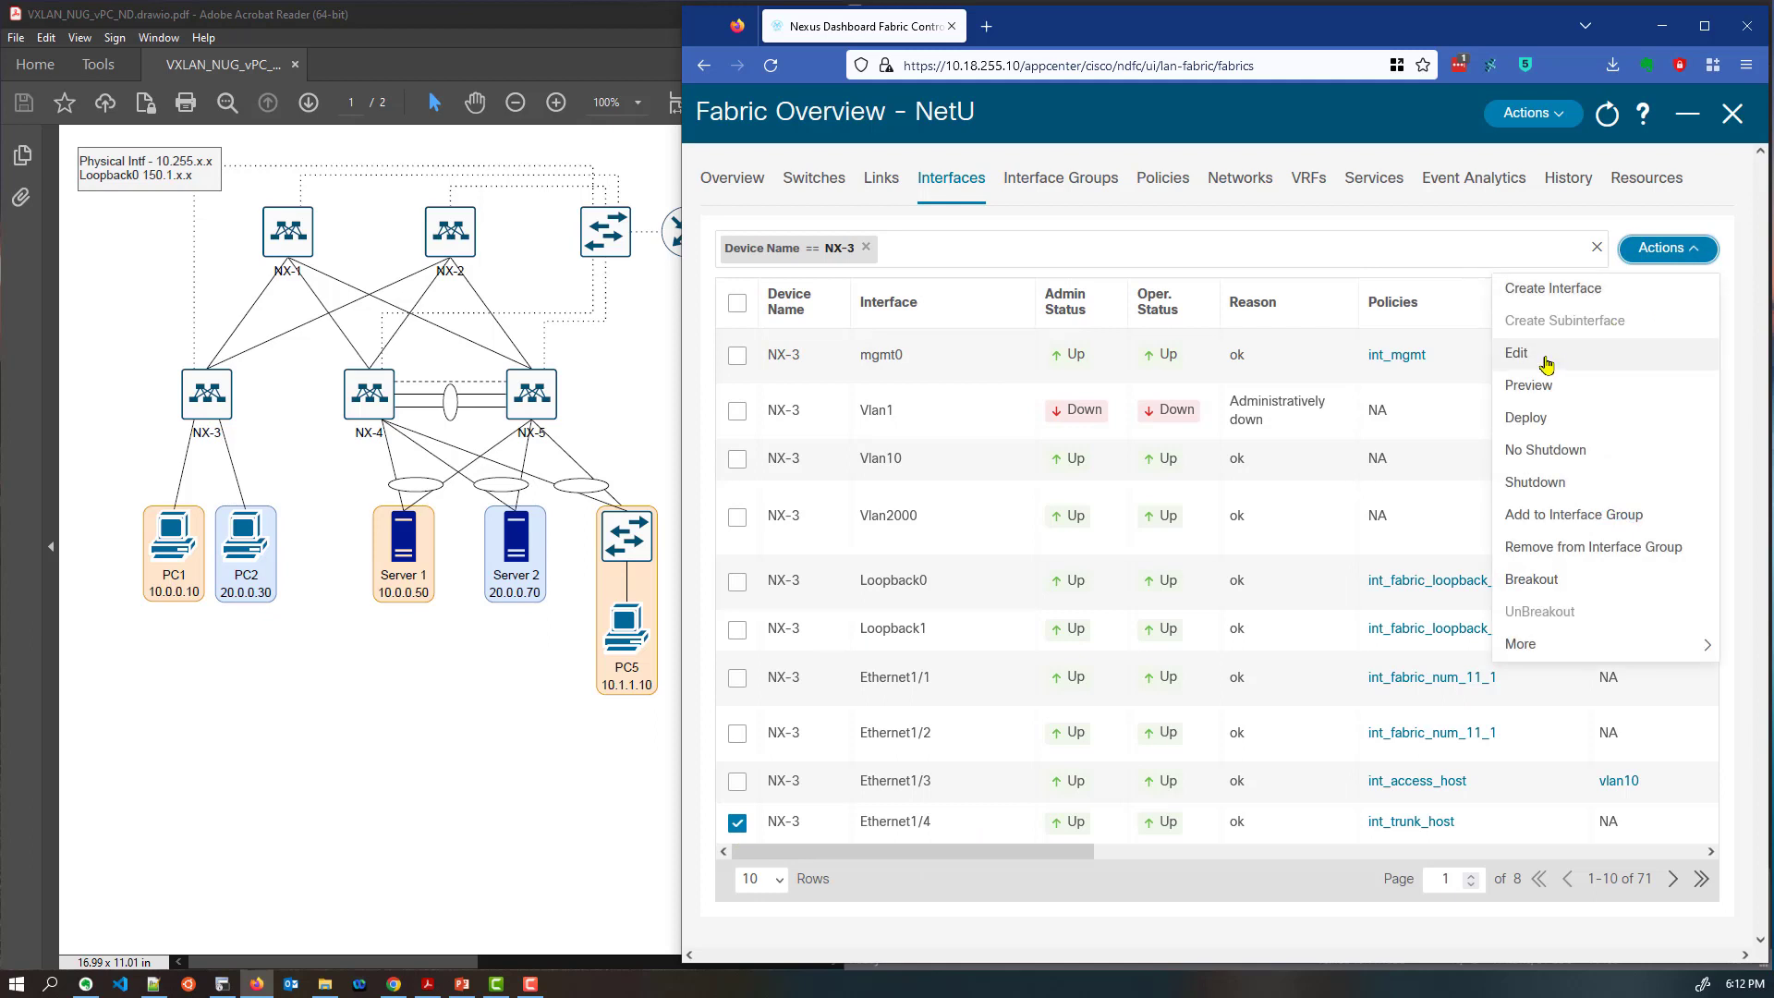
pyautogui.click(1542, 358)
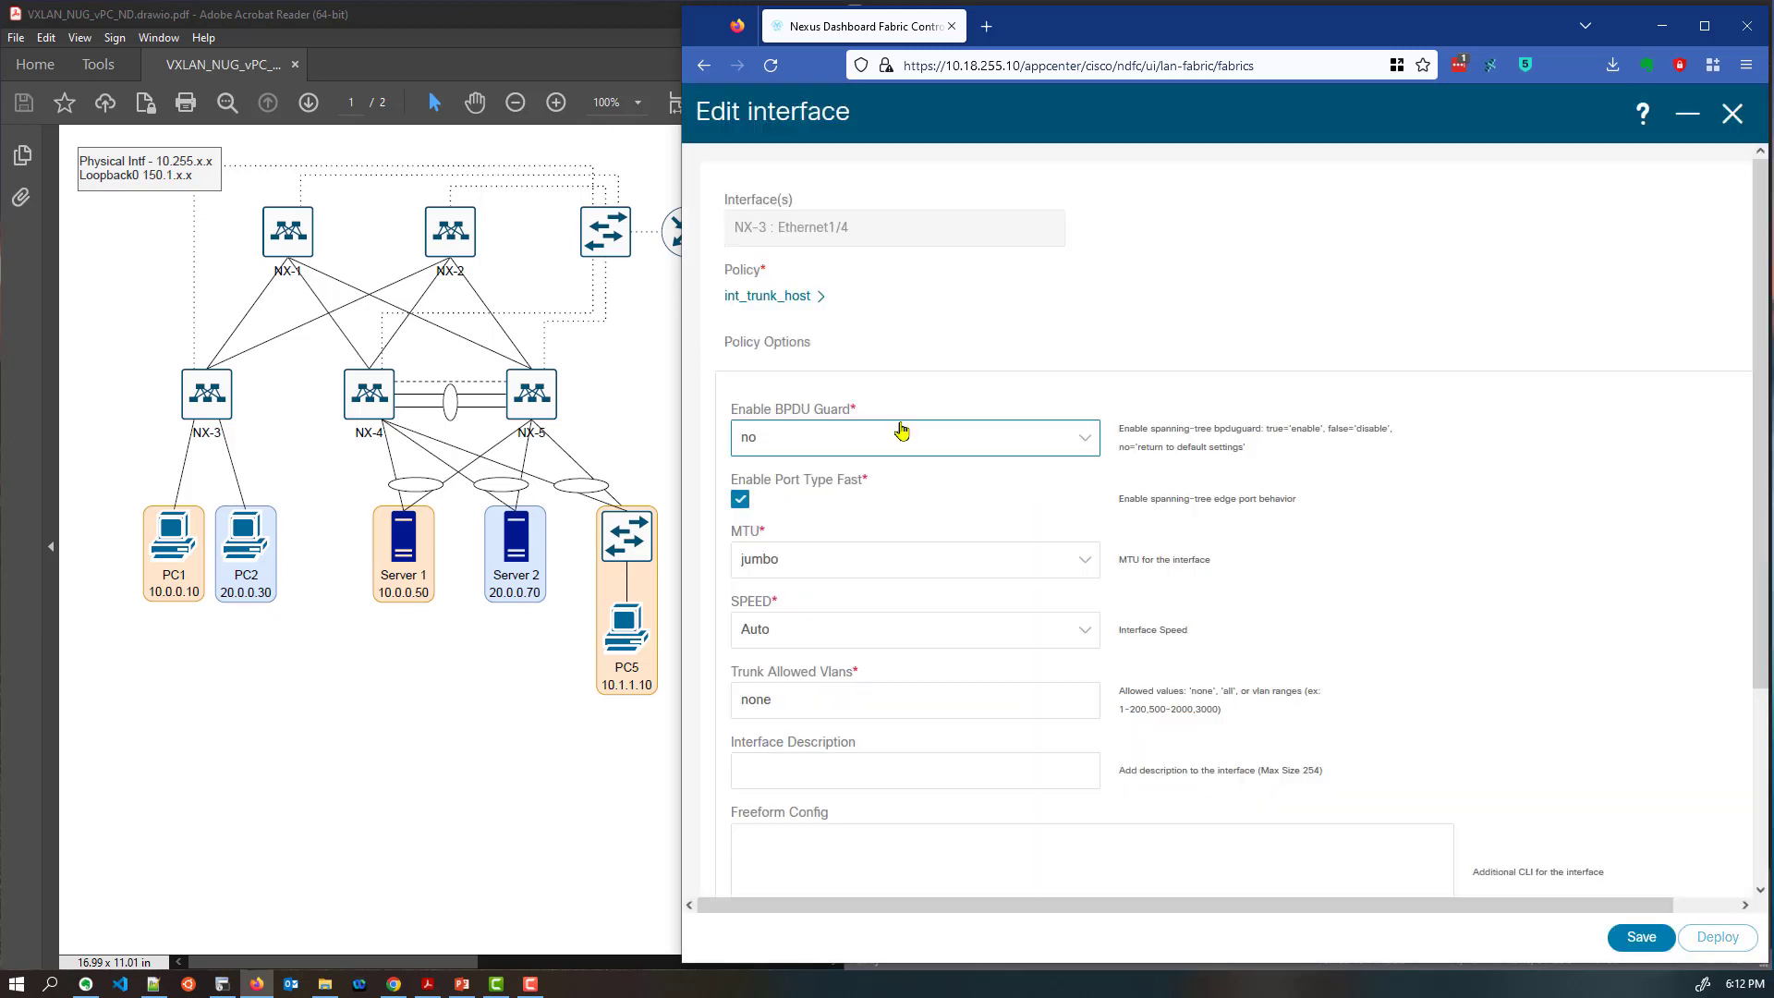
pyautogui.click(816, 302)
pyautogui.click(1049, 262)
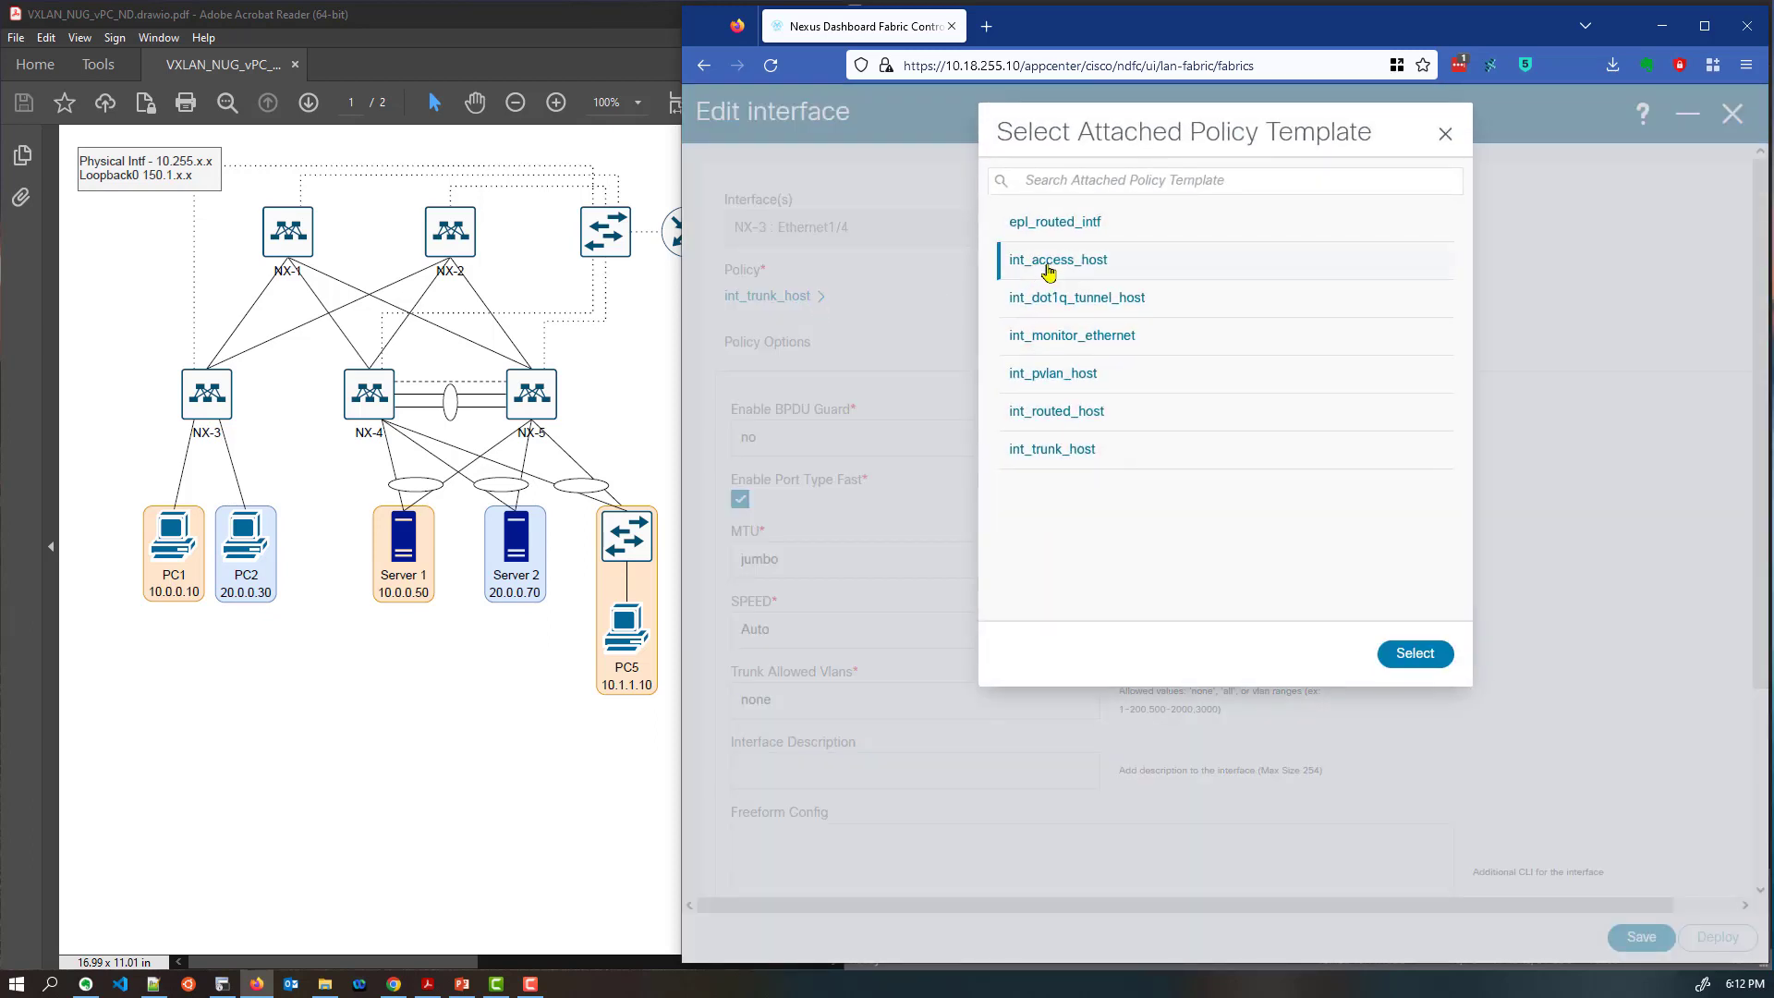
pyautogui.click(1409, 658)
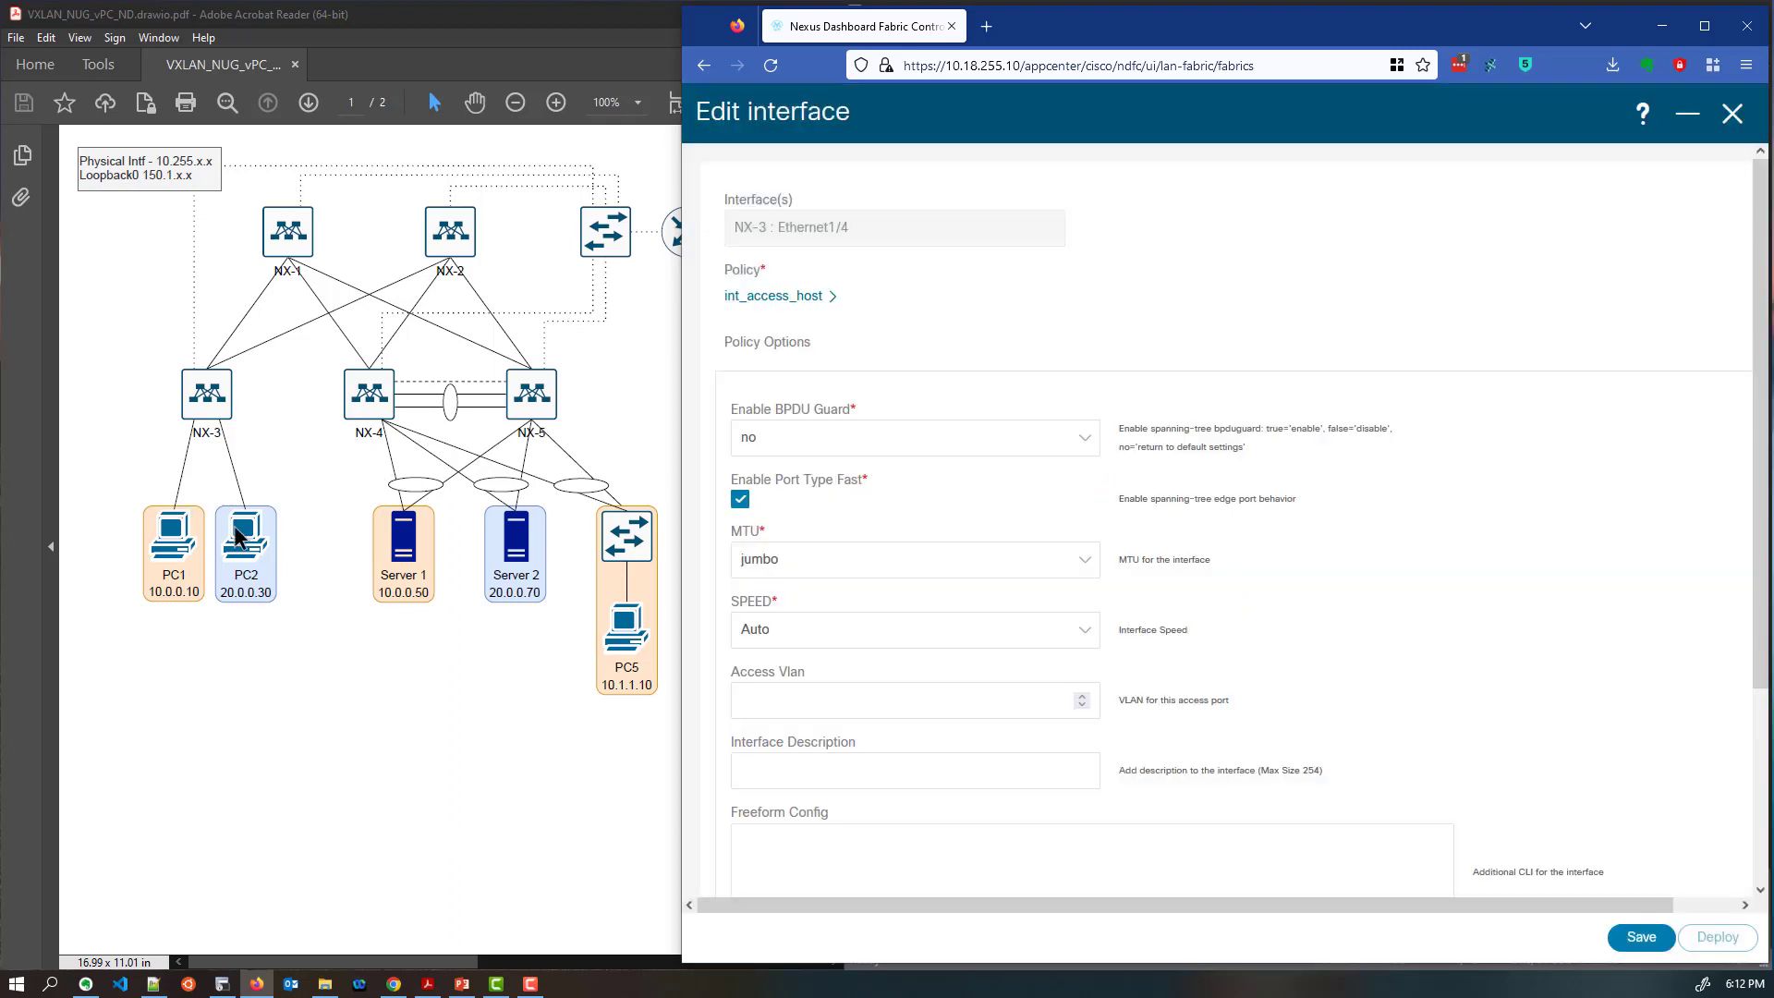
# Set the access VLAN of NX-3's Ethernet1/4 to 18, save the interface, and close its settings
pyautogui.scroll(-1, 924, 416)
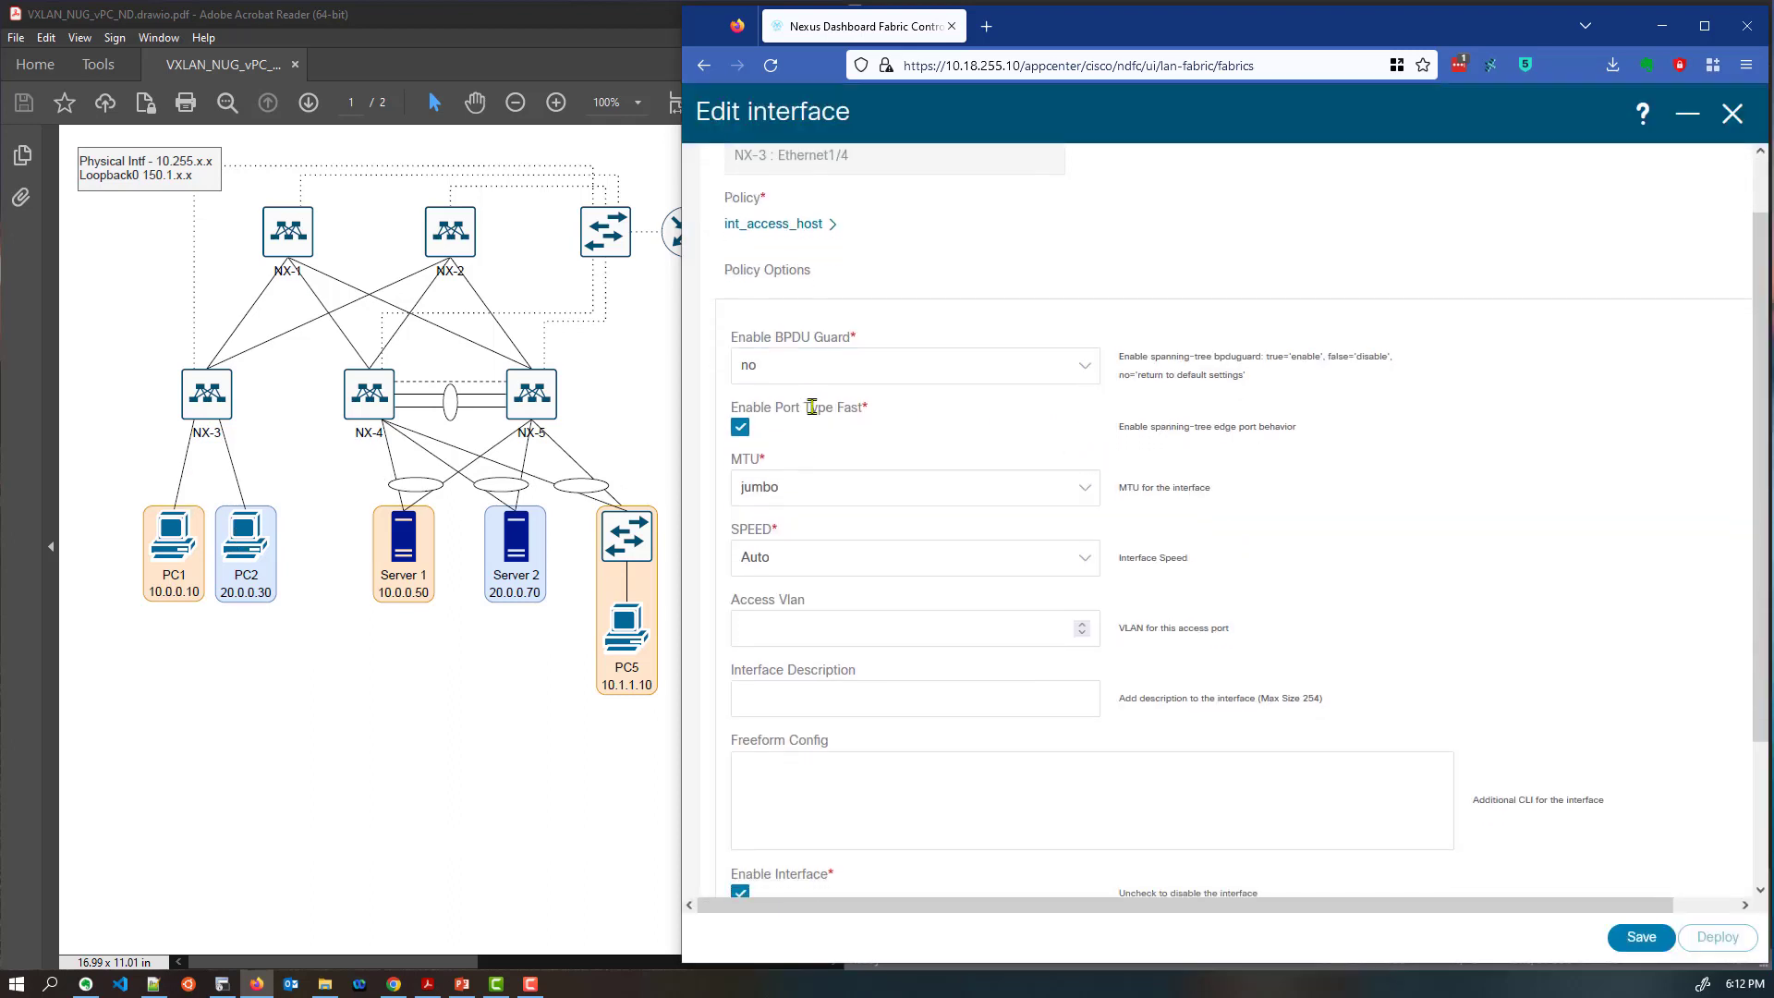
pyautogui.click(813, 624)
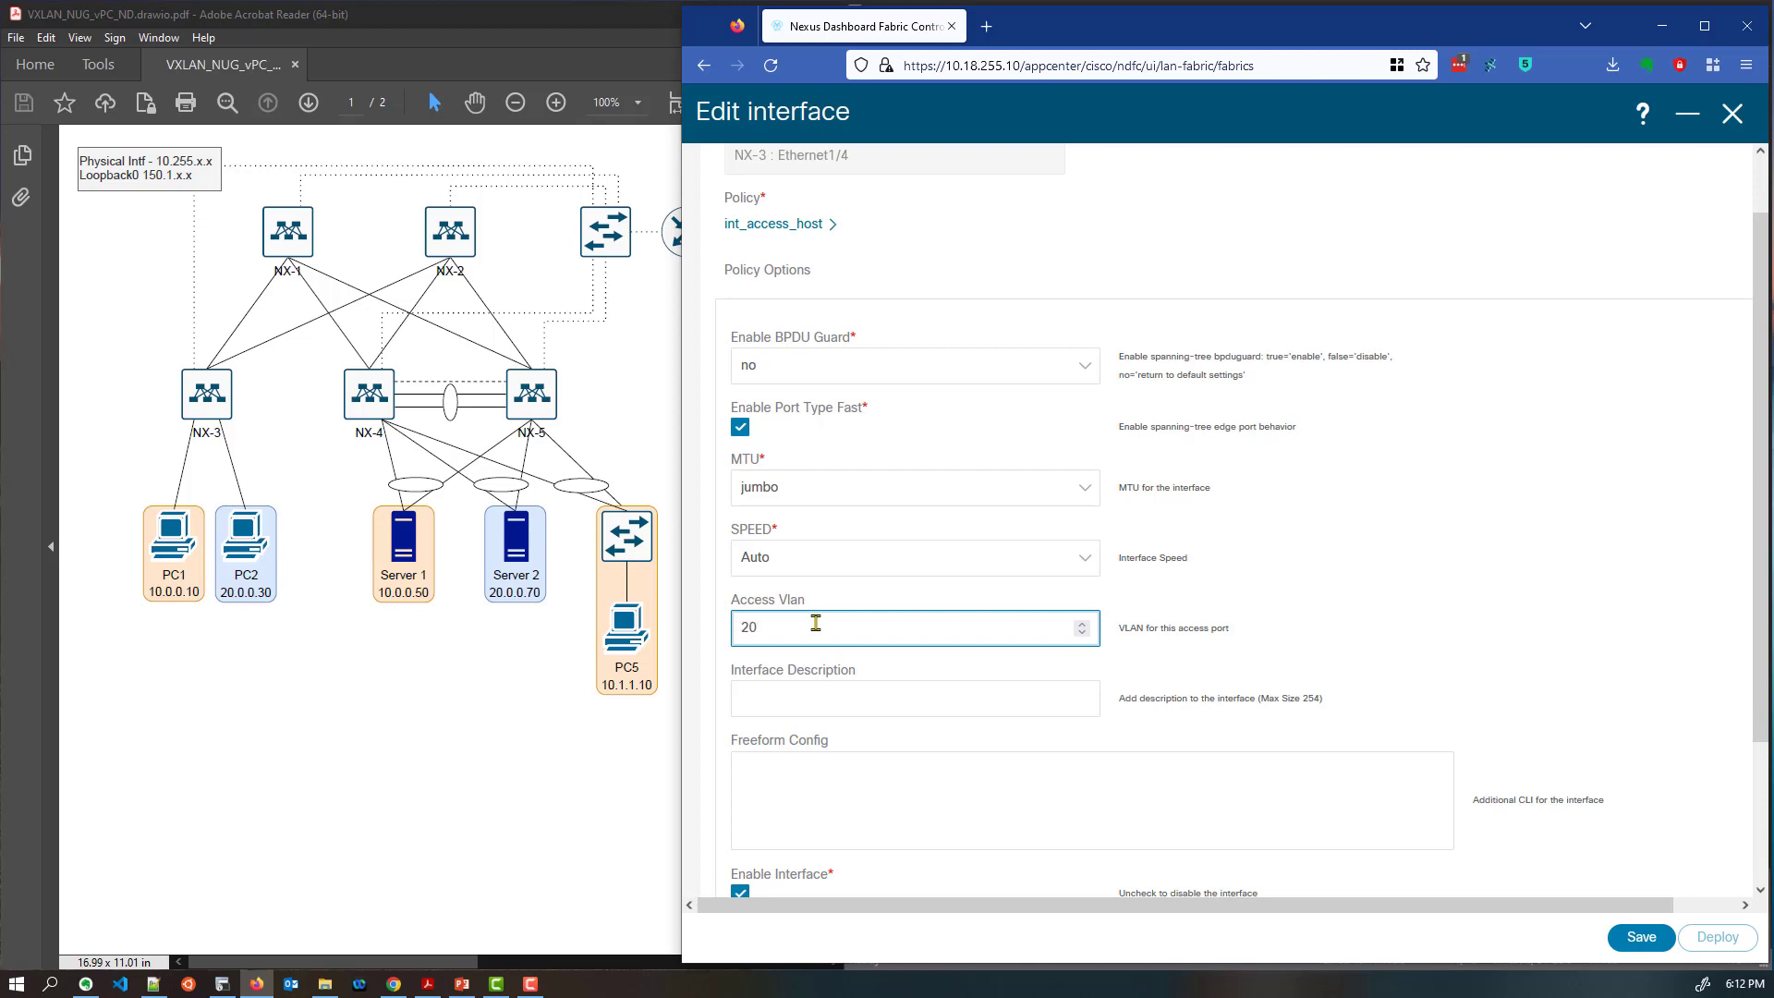
pyautogui.write('19')
pyautogui.press('BackSpace')
pyautogui.write('8')
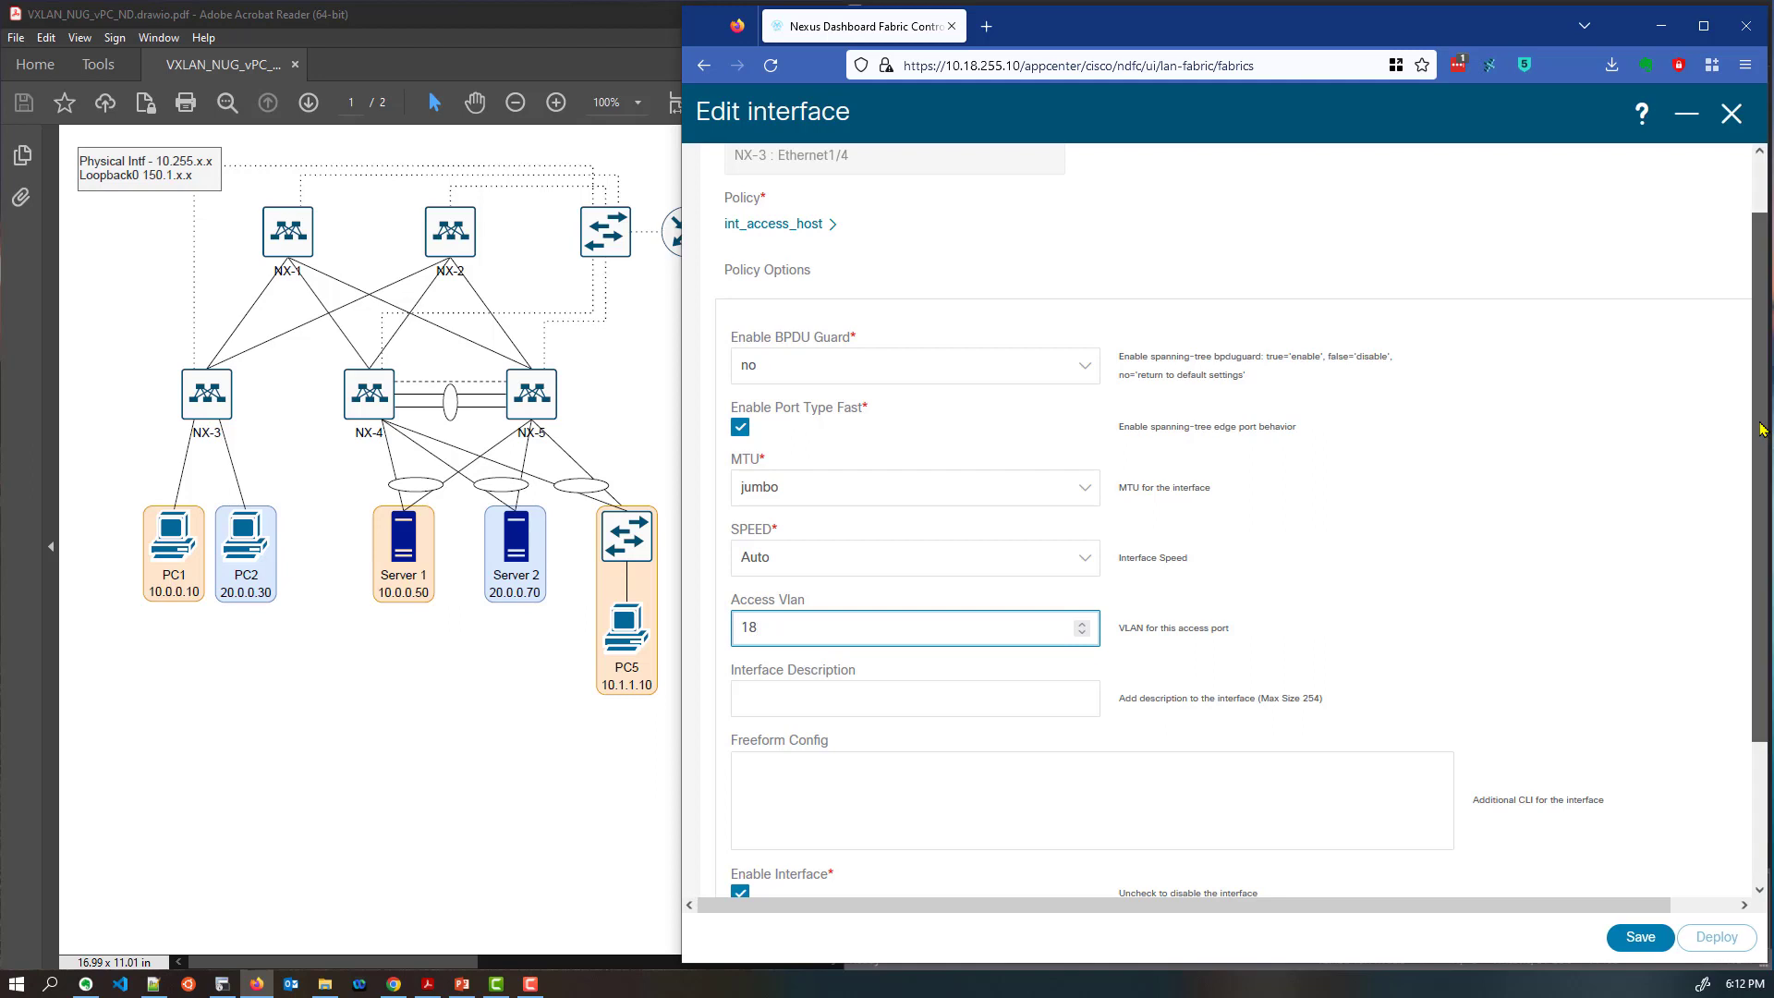
pyautogui.moveTo(1754, 441); pyautogui.dragTo(1754, 557)
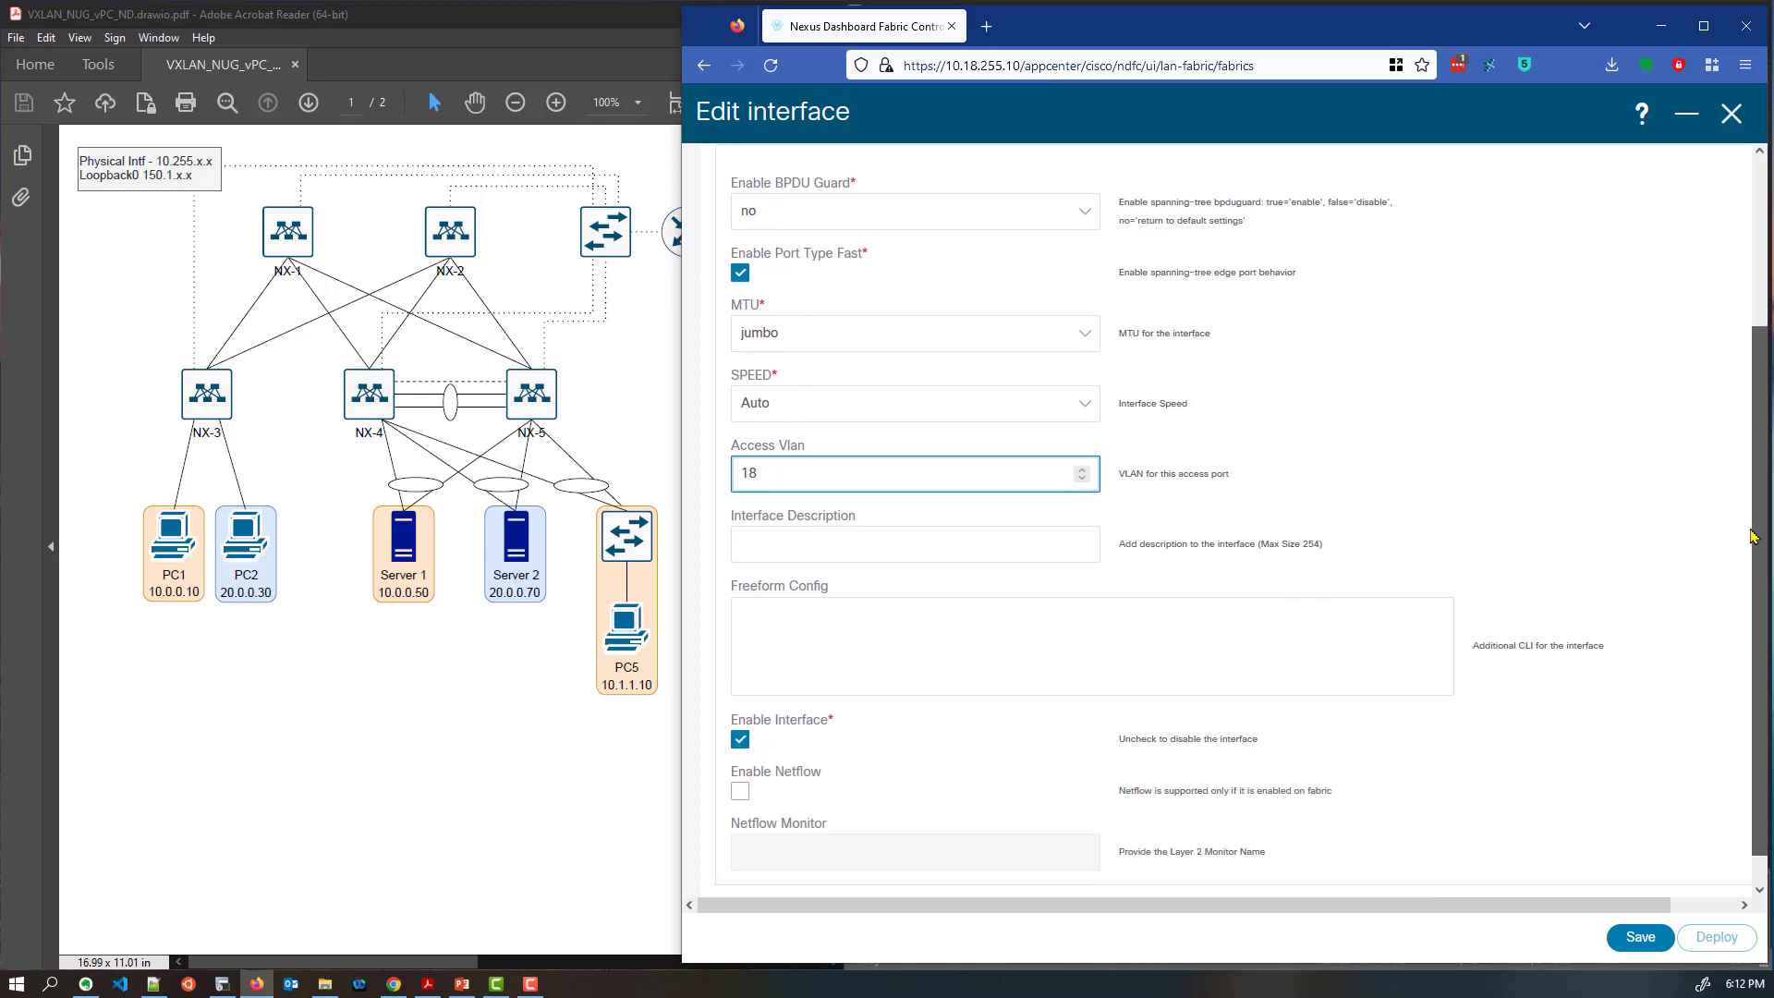
pyautogui.click(1638, 938)
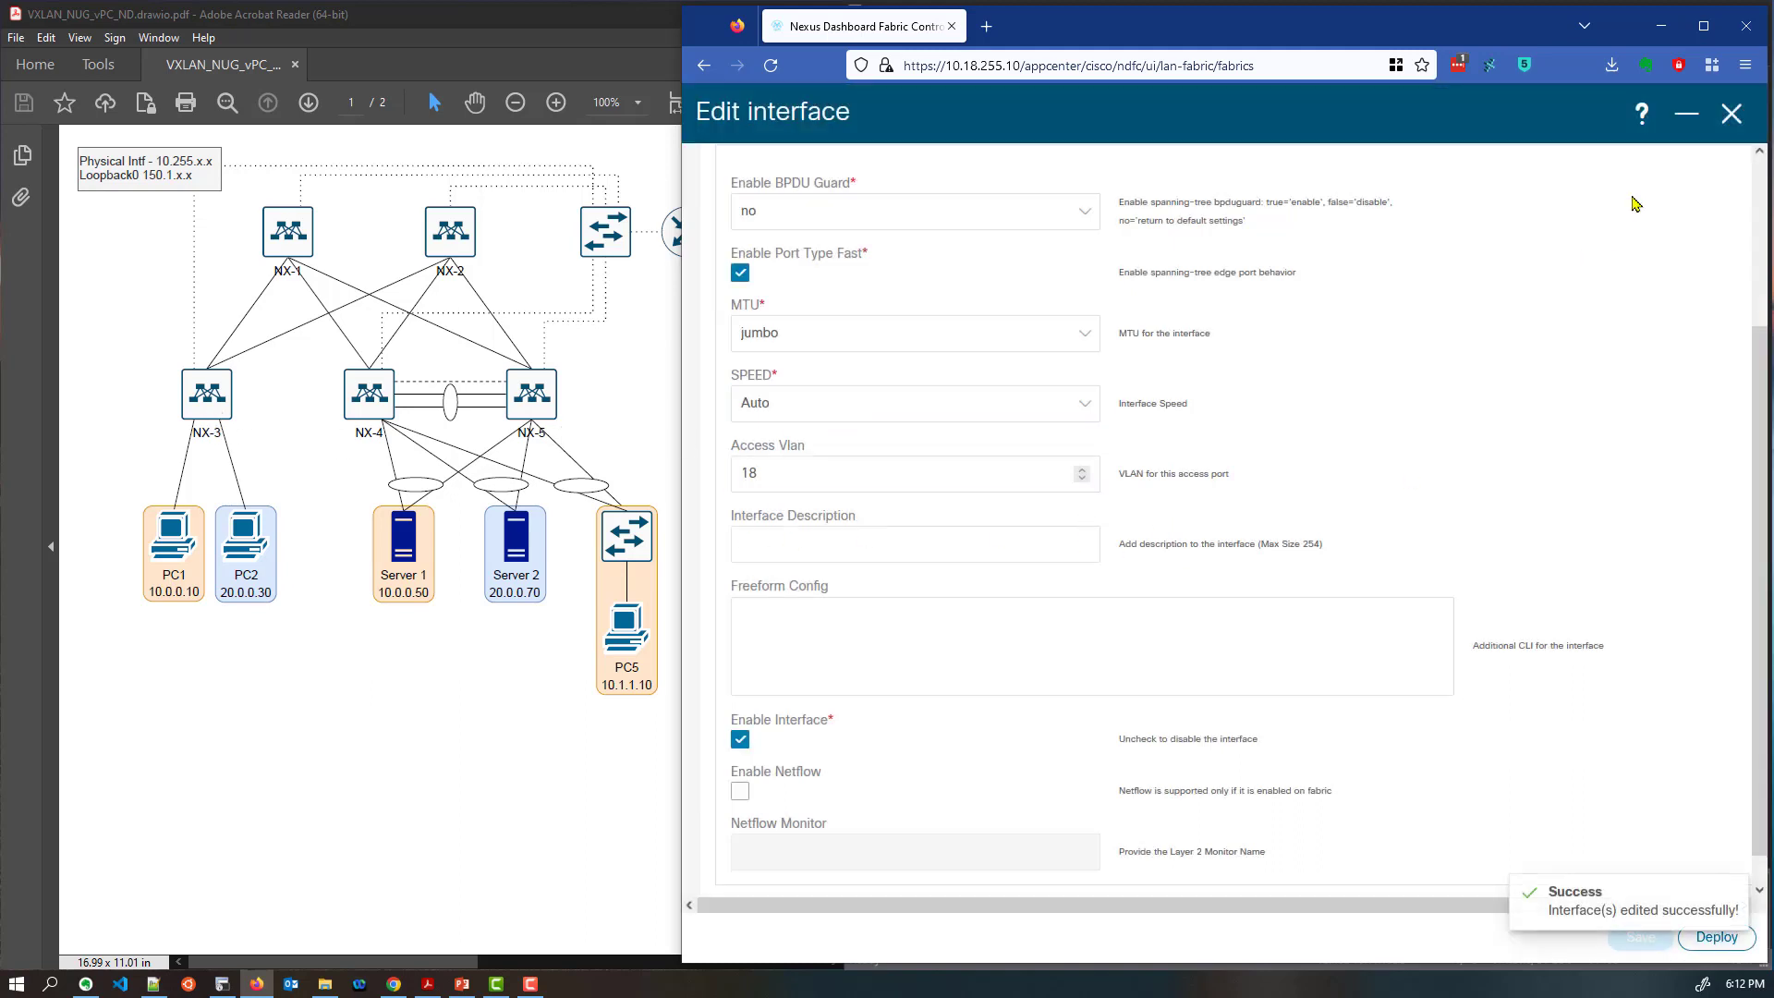
pyautogui.click(1729, 128)
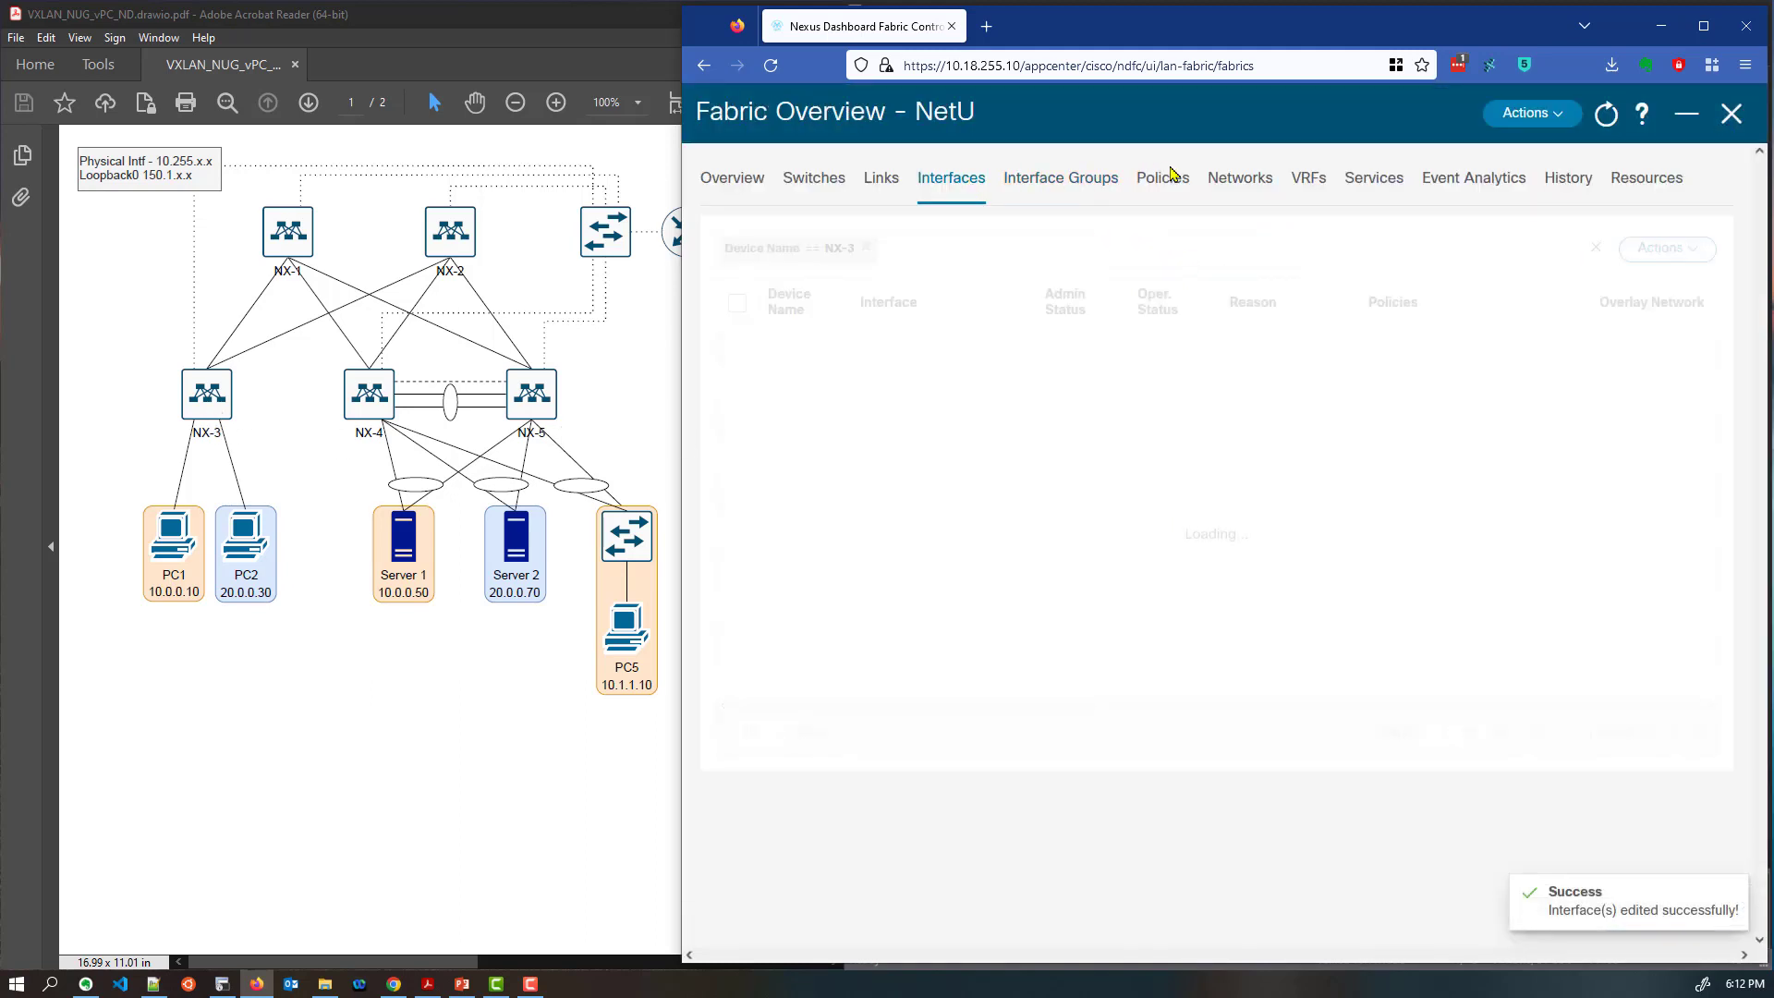
# Attach the vlan20 network to NX-3 with VLAN 20 on interface Ethernet1/4 and save the attachment
pyautogui.click(1238, 183)
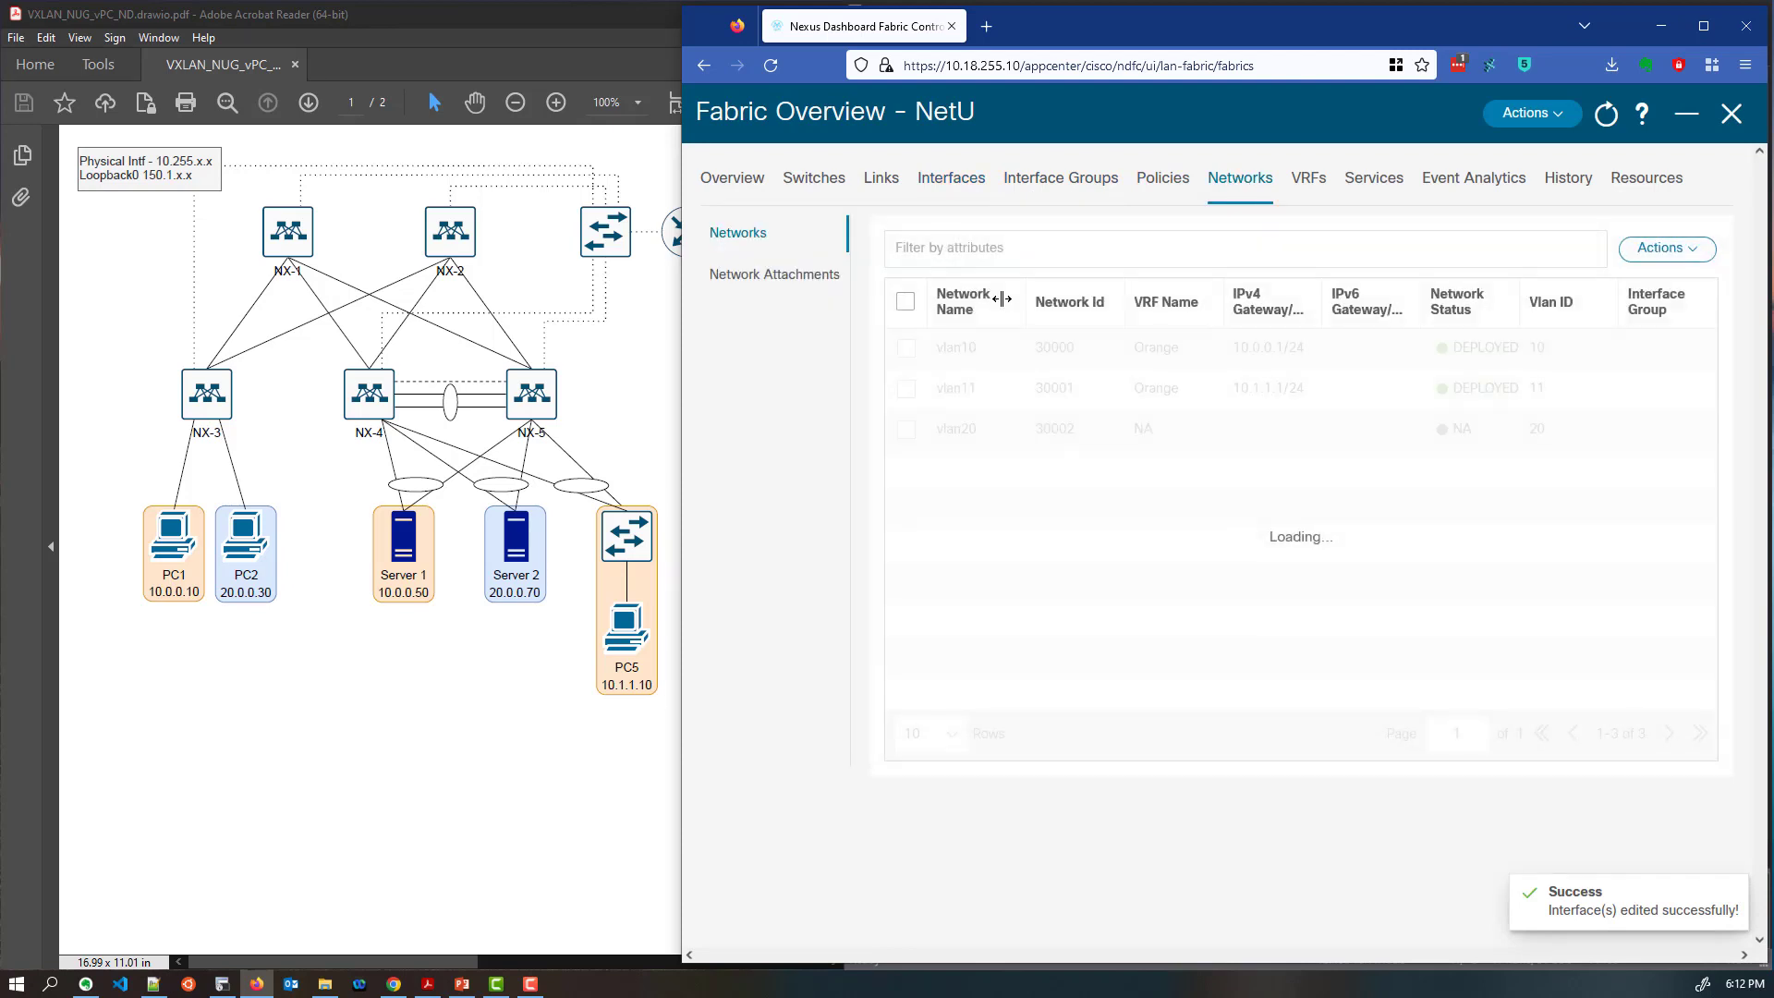
pyautogui.click(784, 279)
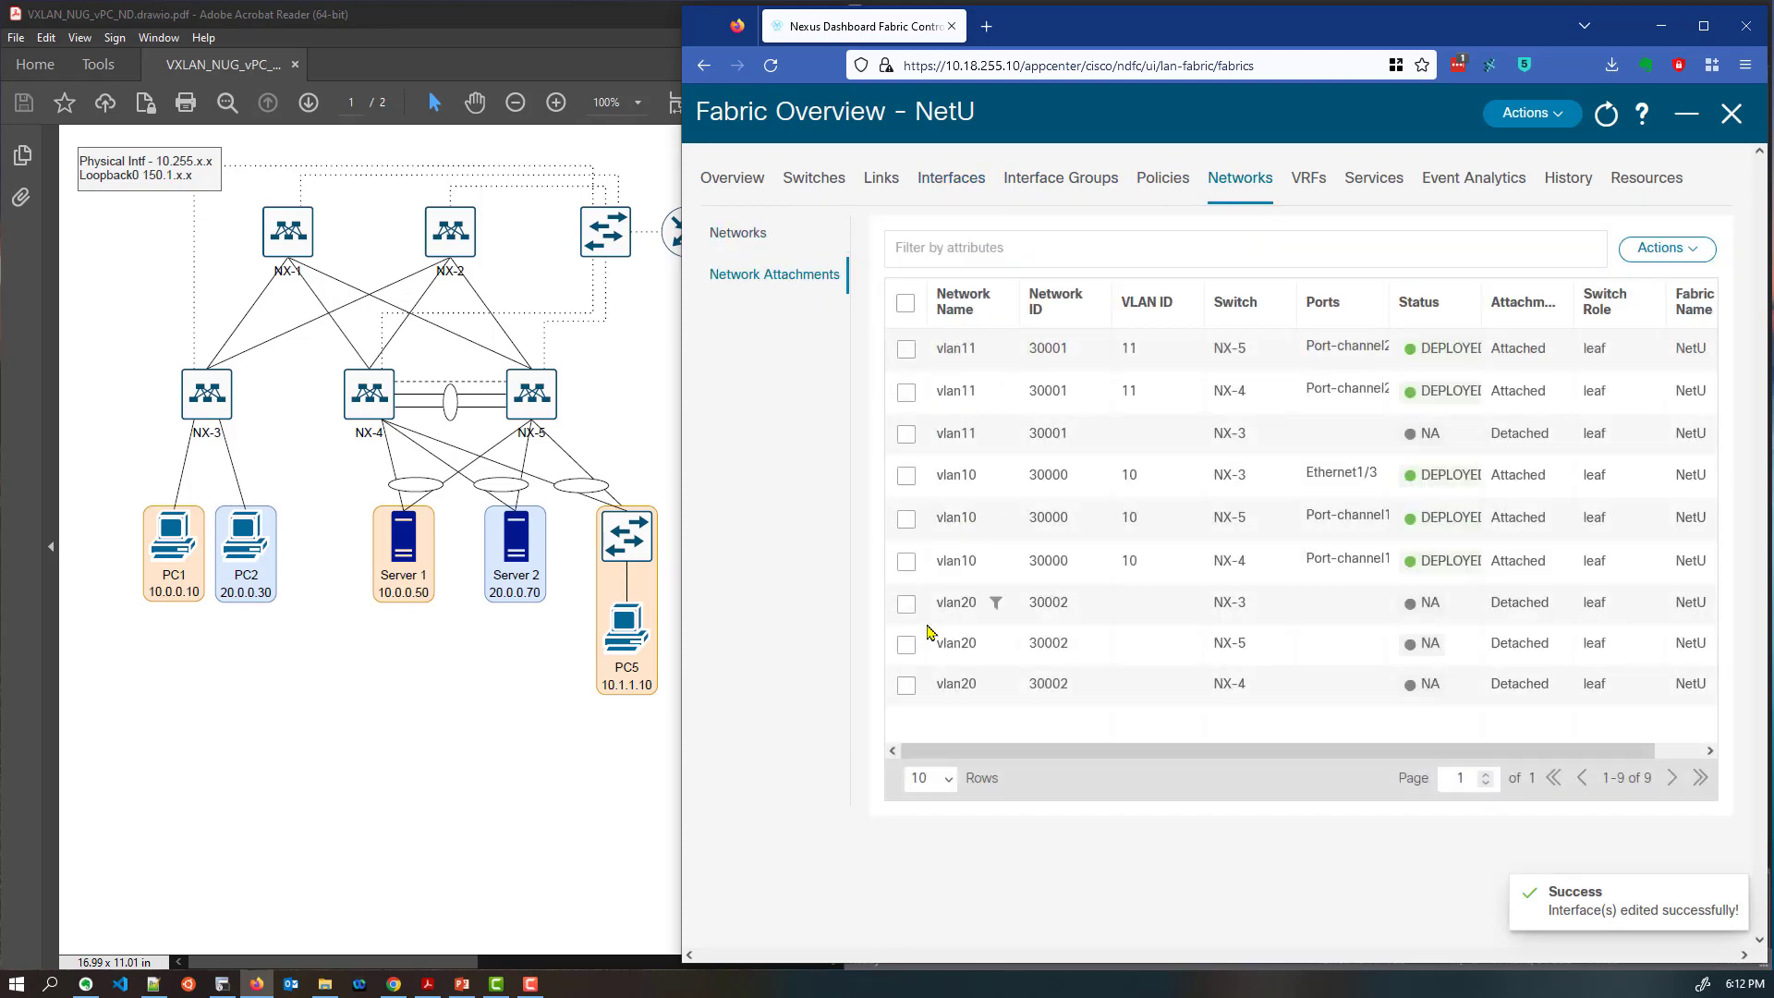
pyautogui.click(906, 605)
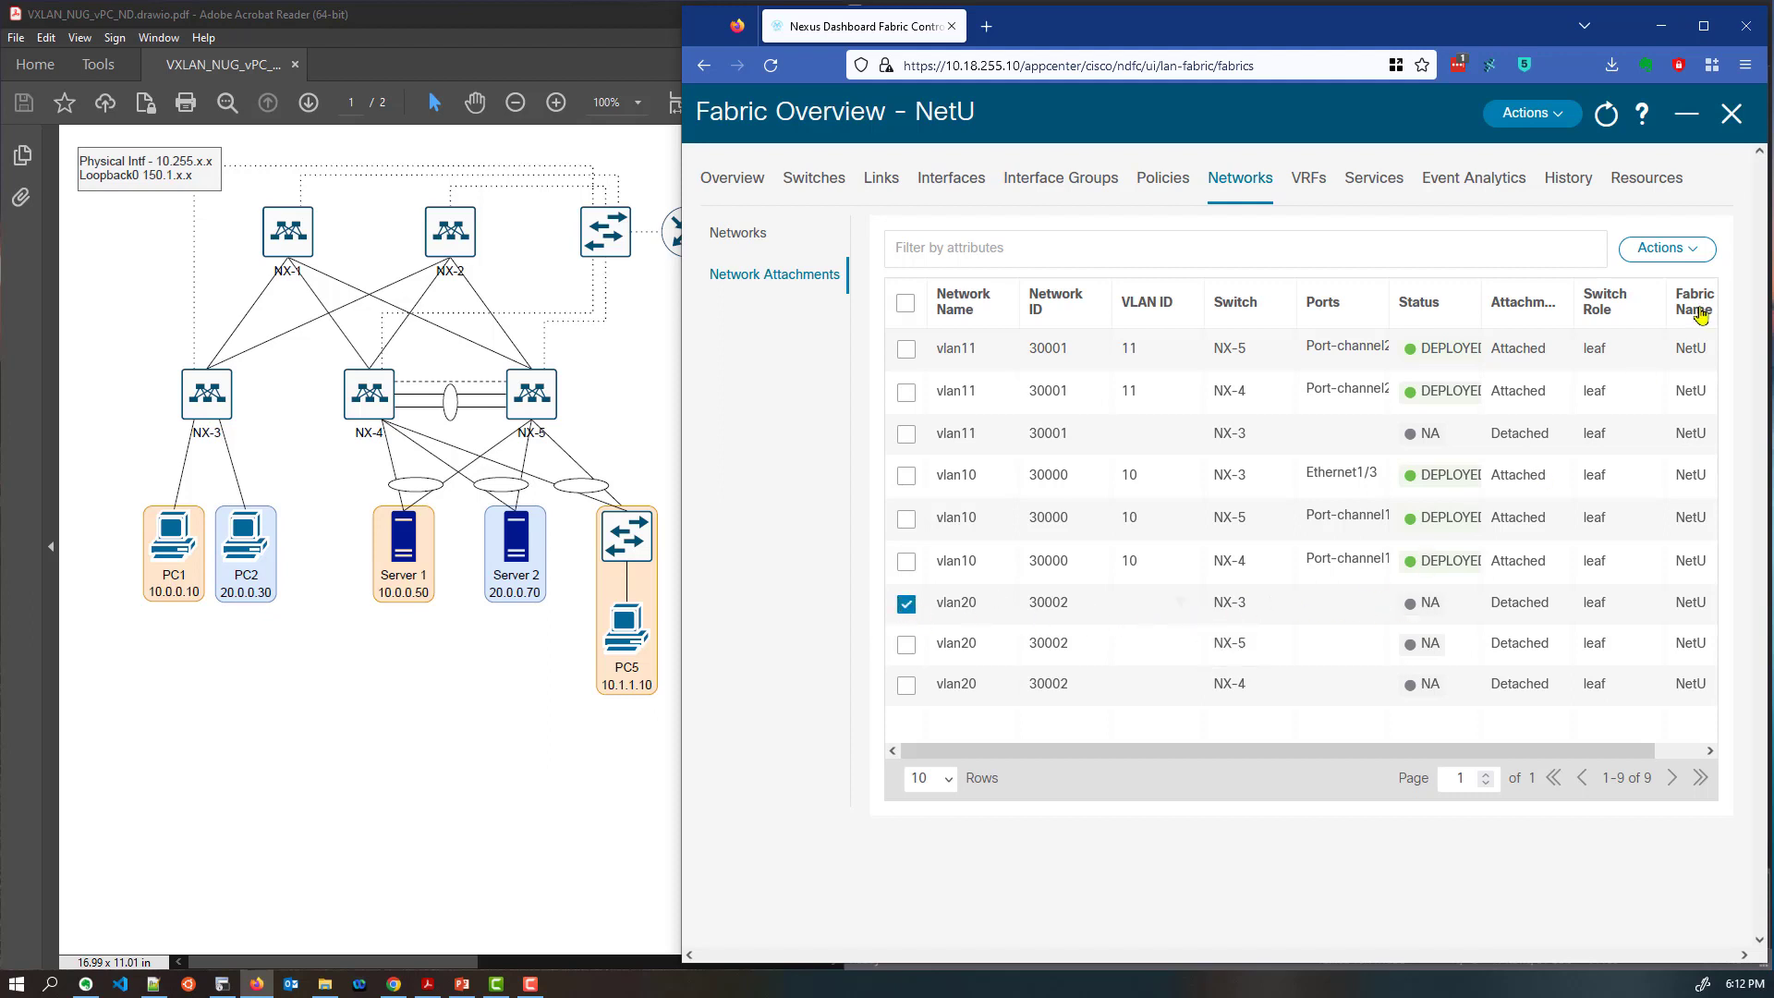
pyautogui.click(1661, 252)
pyautogui.click(1615, 320)
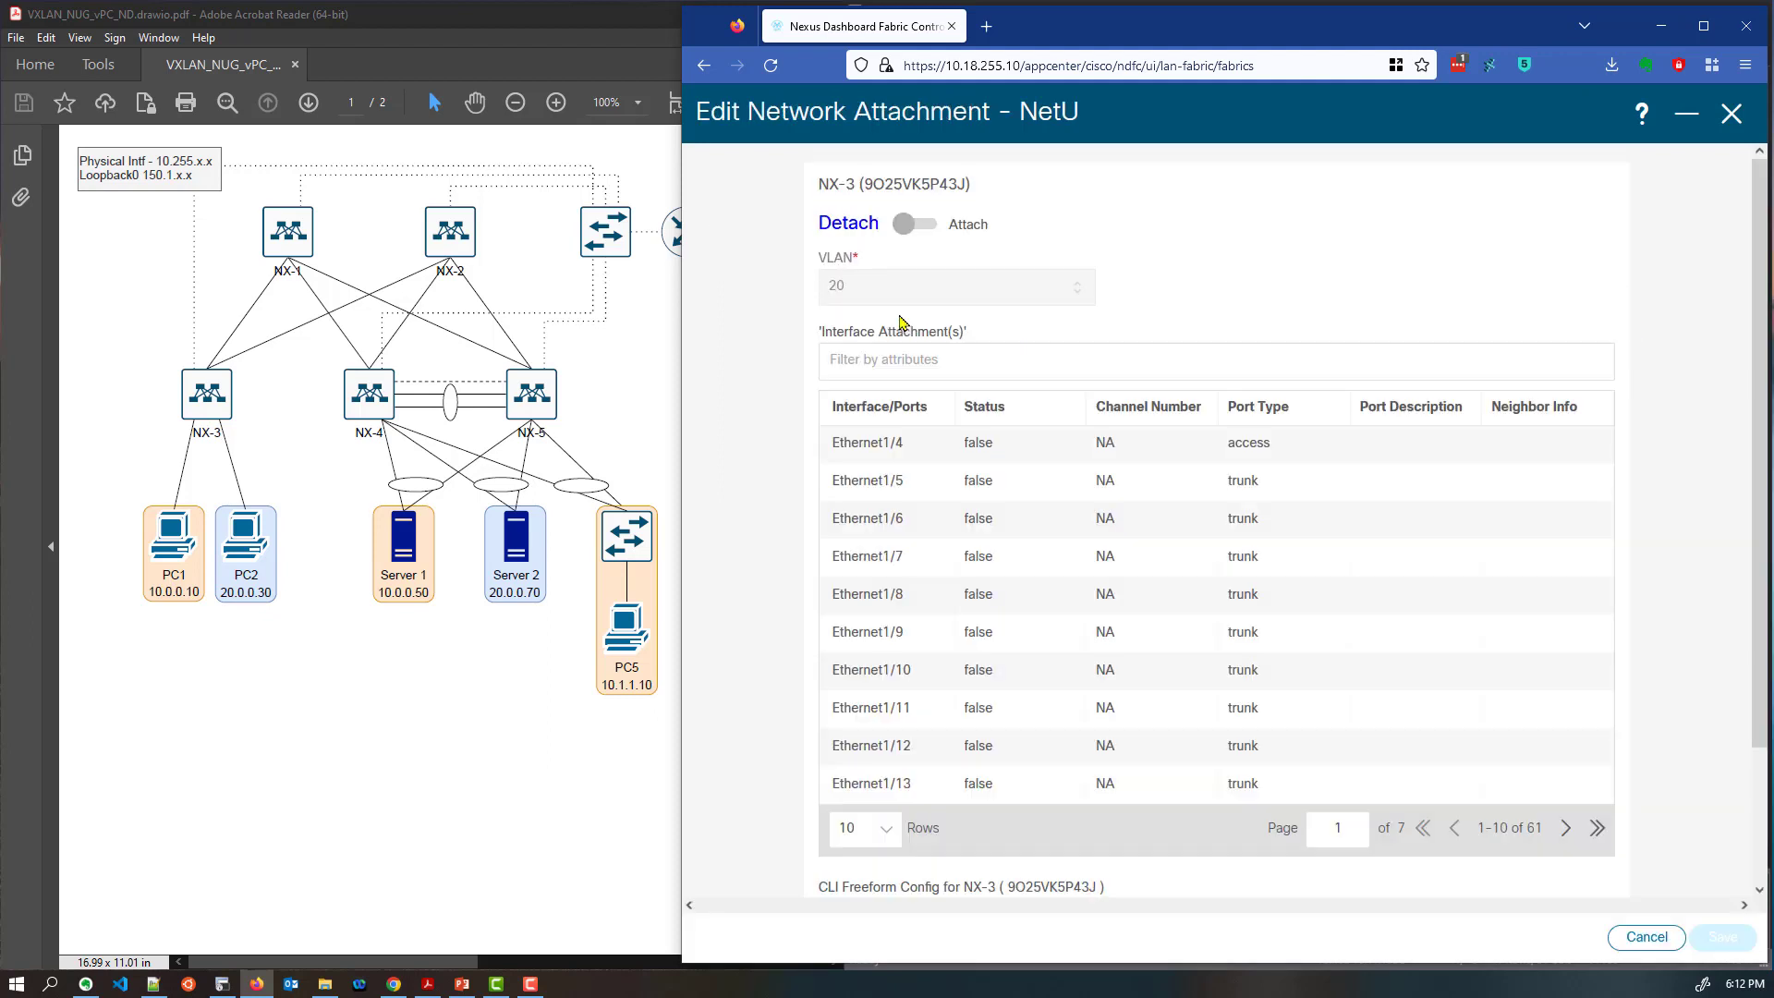
pyautogui.click(903, 226)
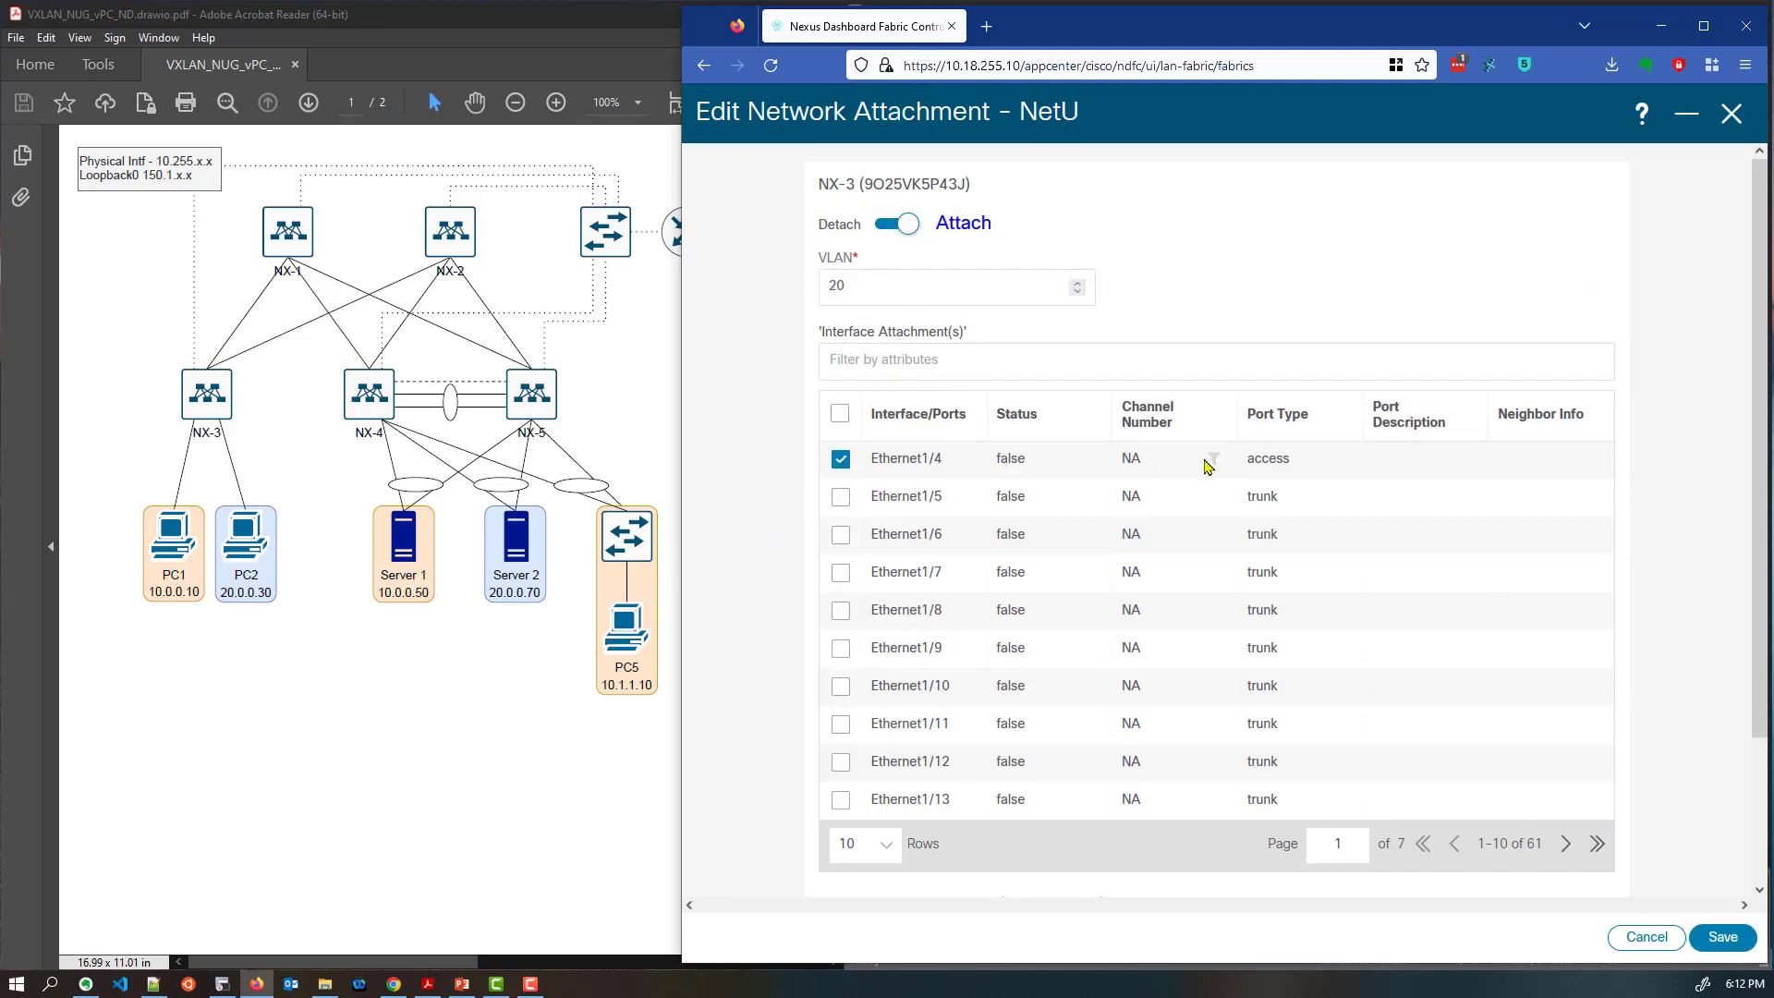
pyautogui.moveTo(1252, 460); pyautogui.dragTo(1274, 459)
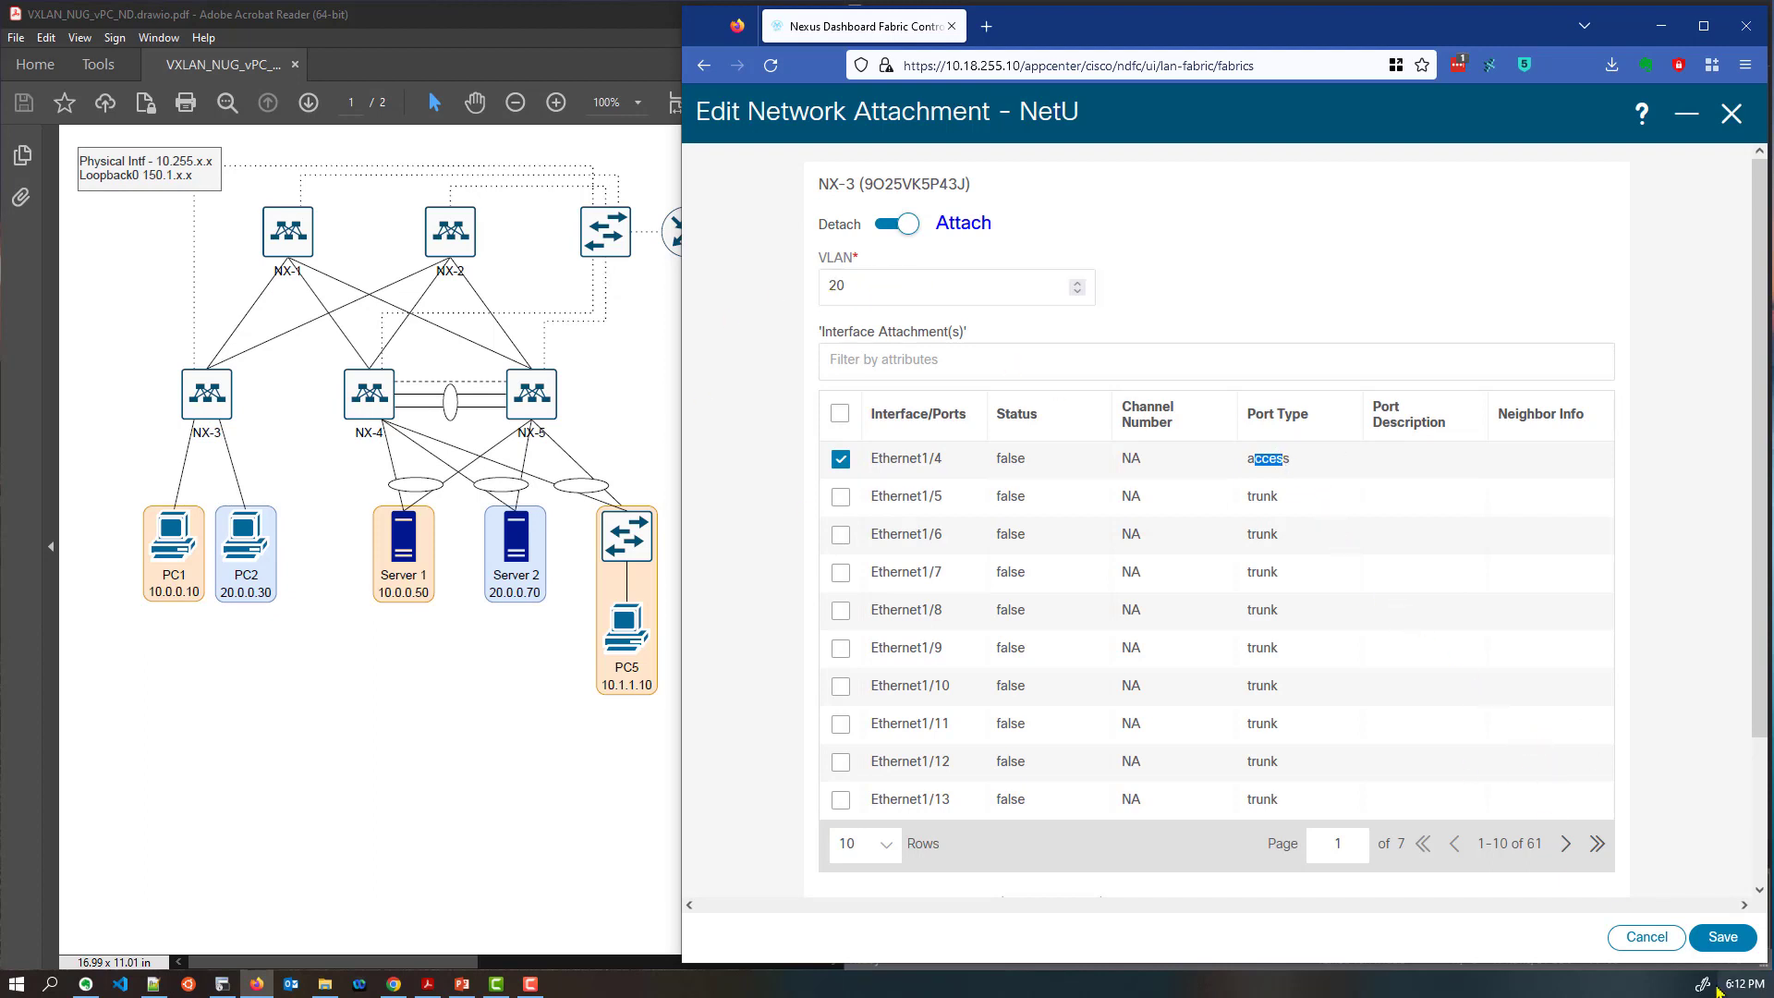
pyautogui.click(1721, 939)
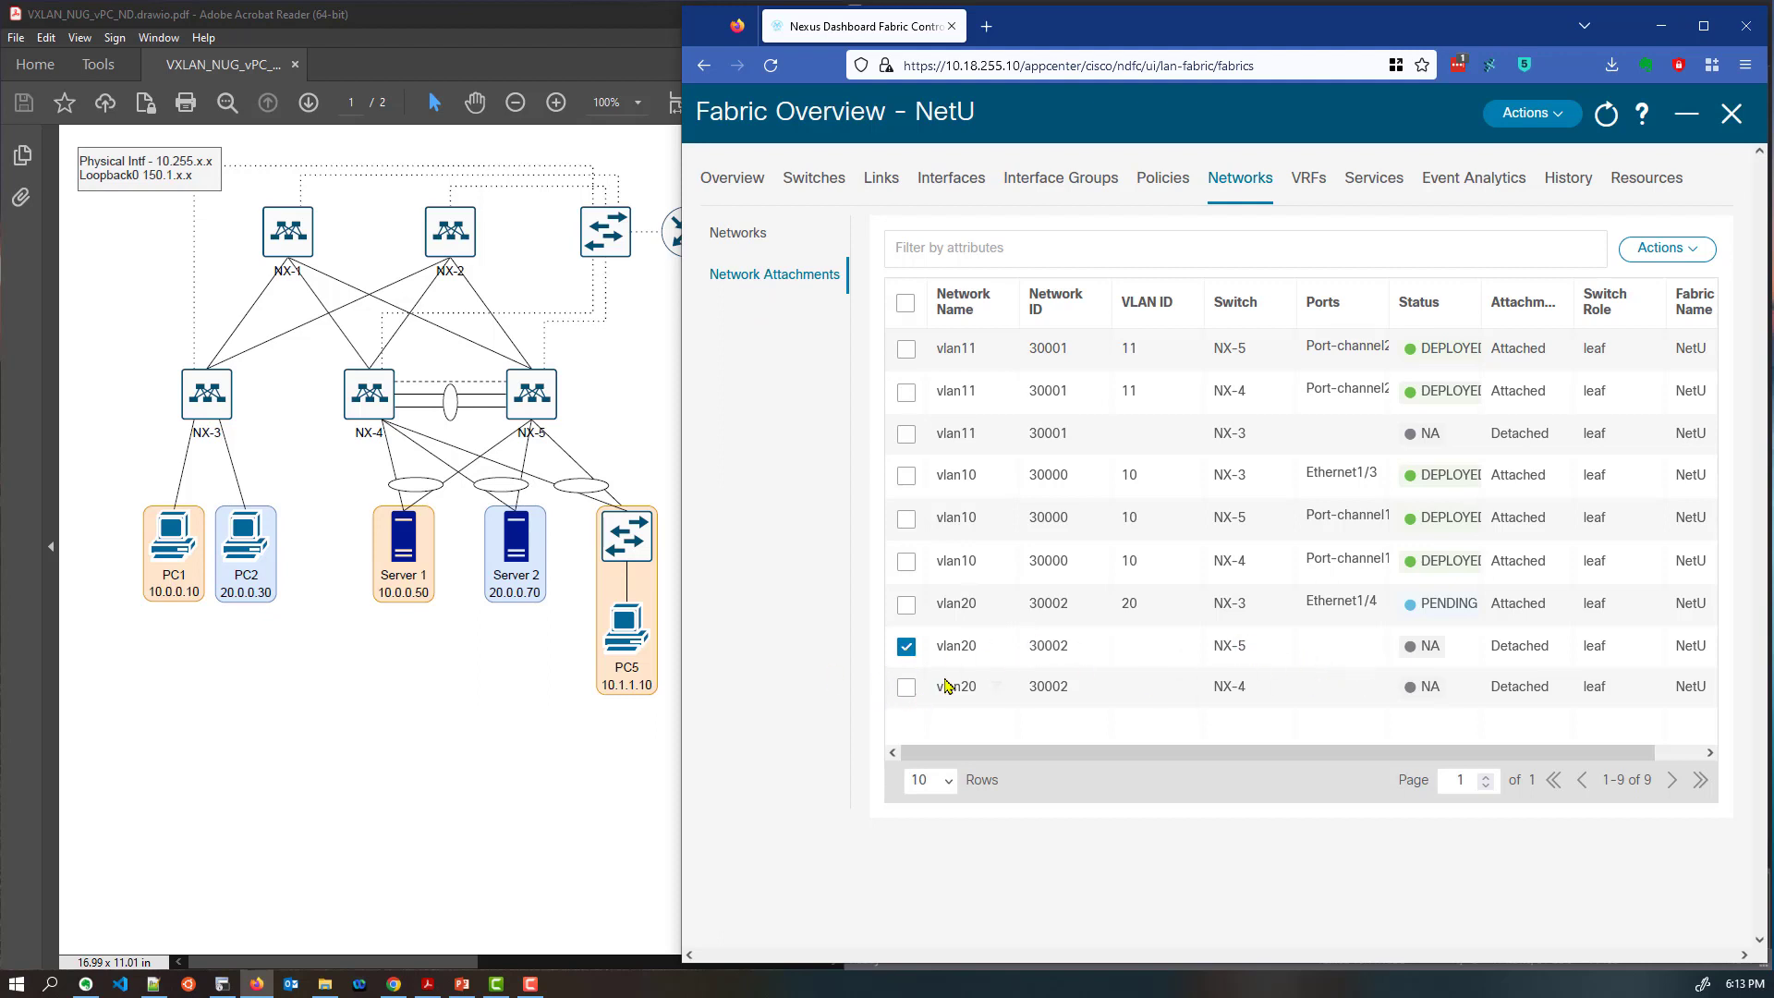
pyautogui.click(1663, 249)
pyautogui.click(1644, 319)
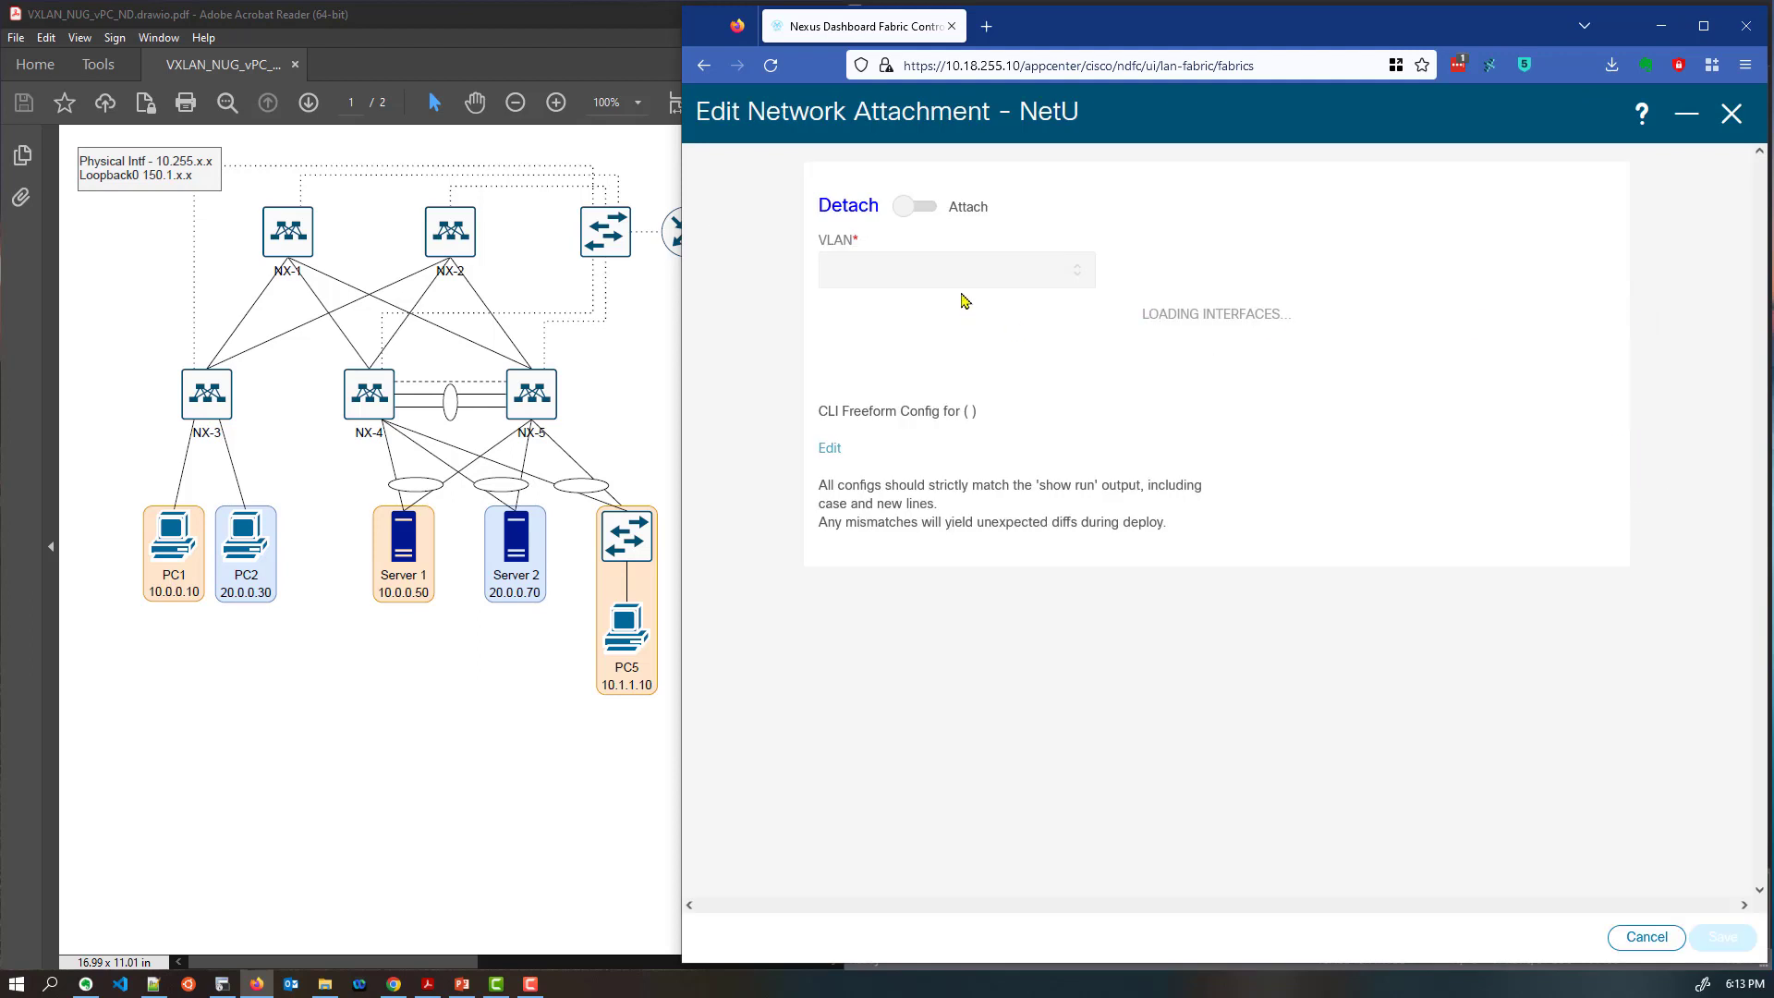
pyautogui.click(925, 224)
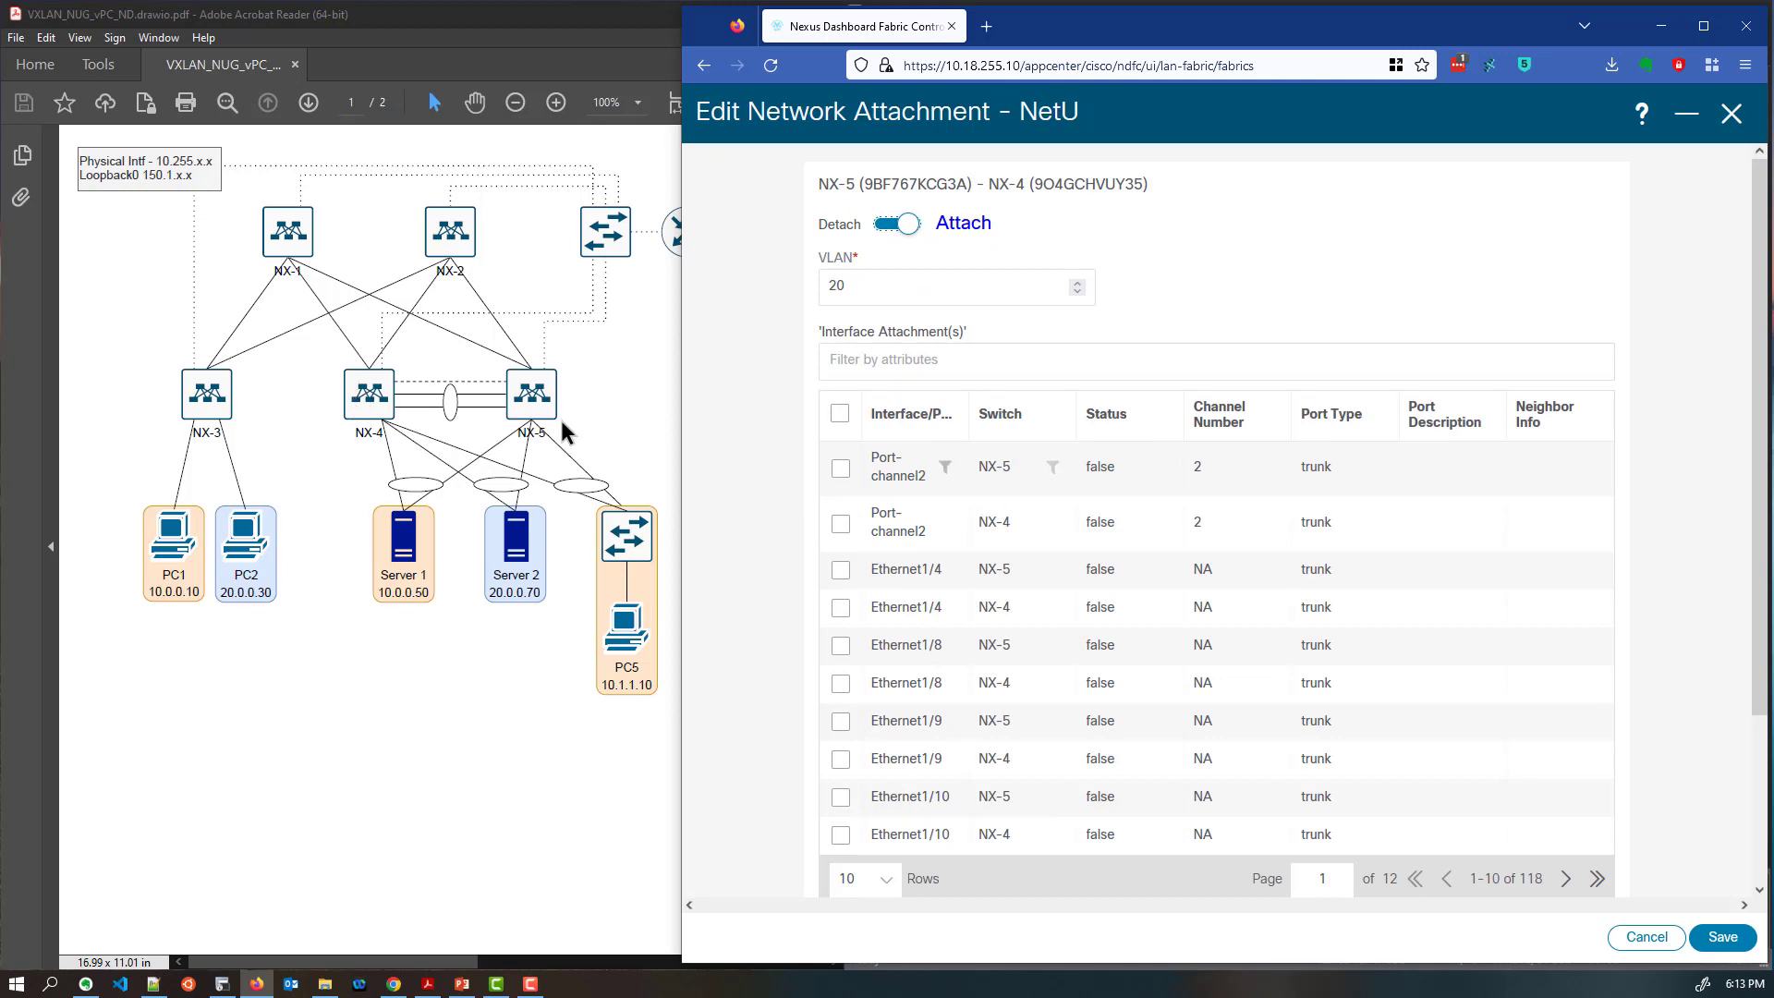
pyautogui.click(1731, 114)
# Start a vPC interface for the NX-5---NX-4 pair with vPC ID 3, config mirroring enabled, and Peer-1 member interface e1/4
pyautogui.click(966, 194)
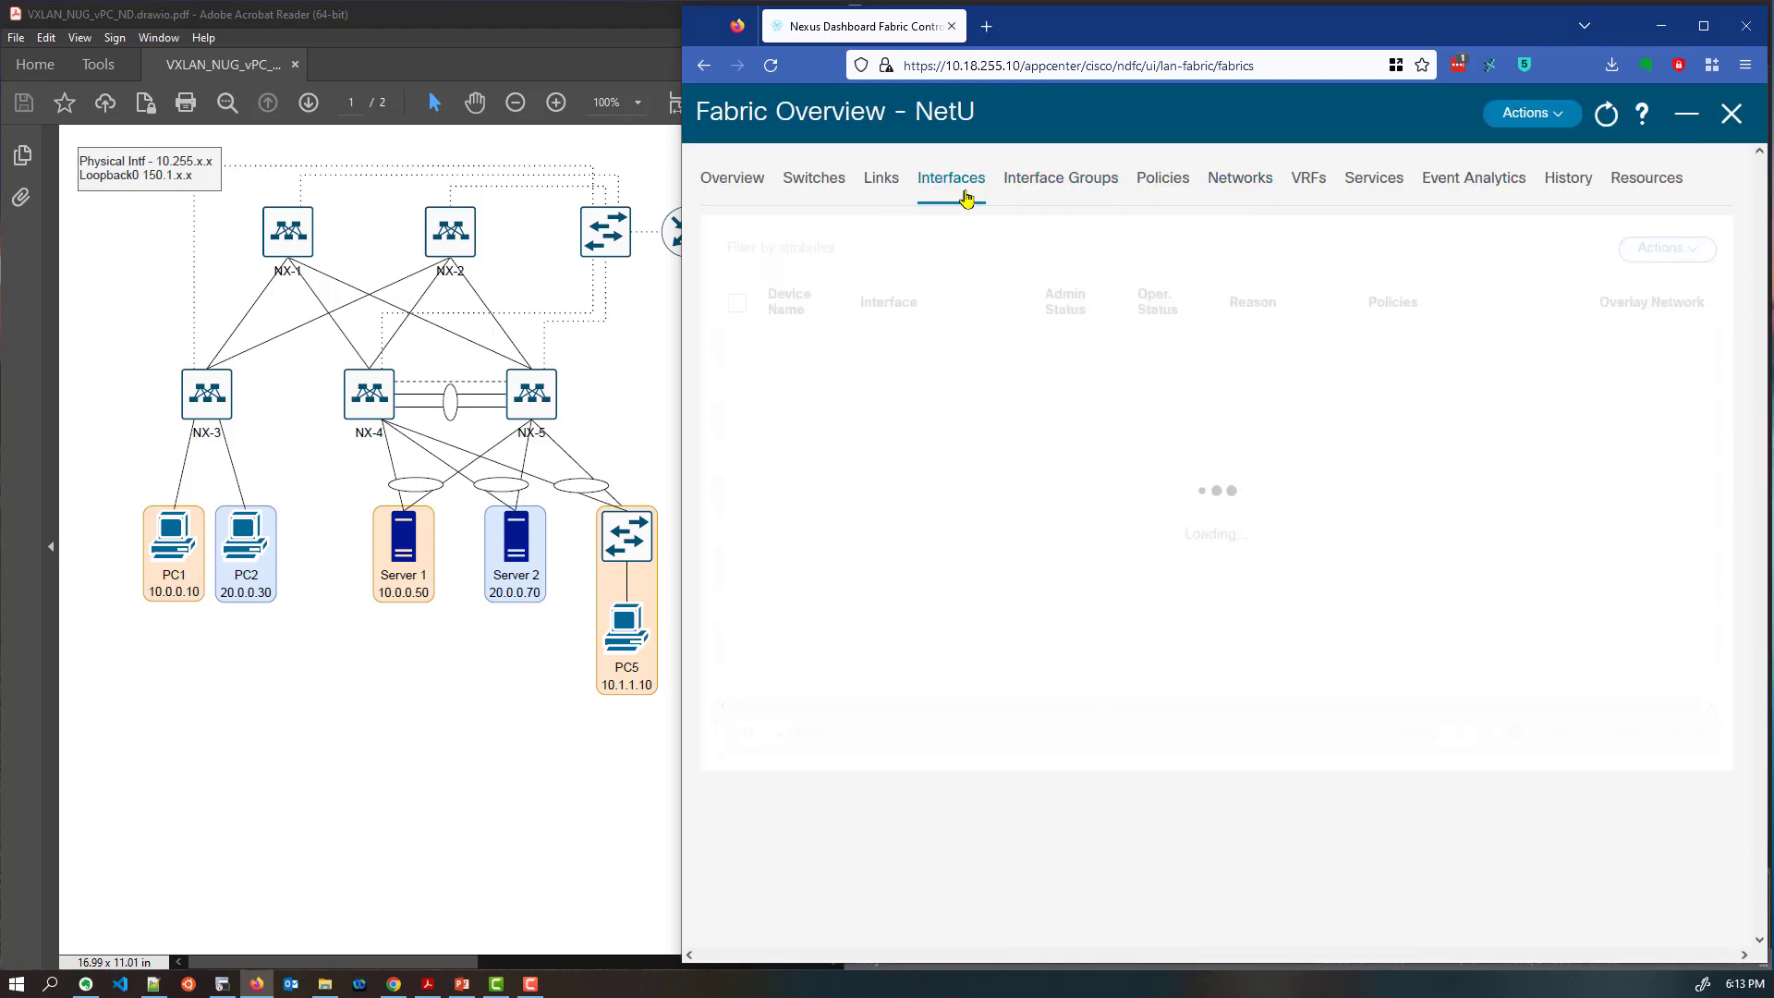
pyautogui.click(1659, 250)
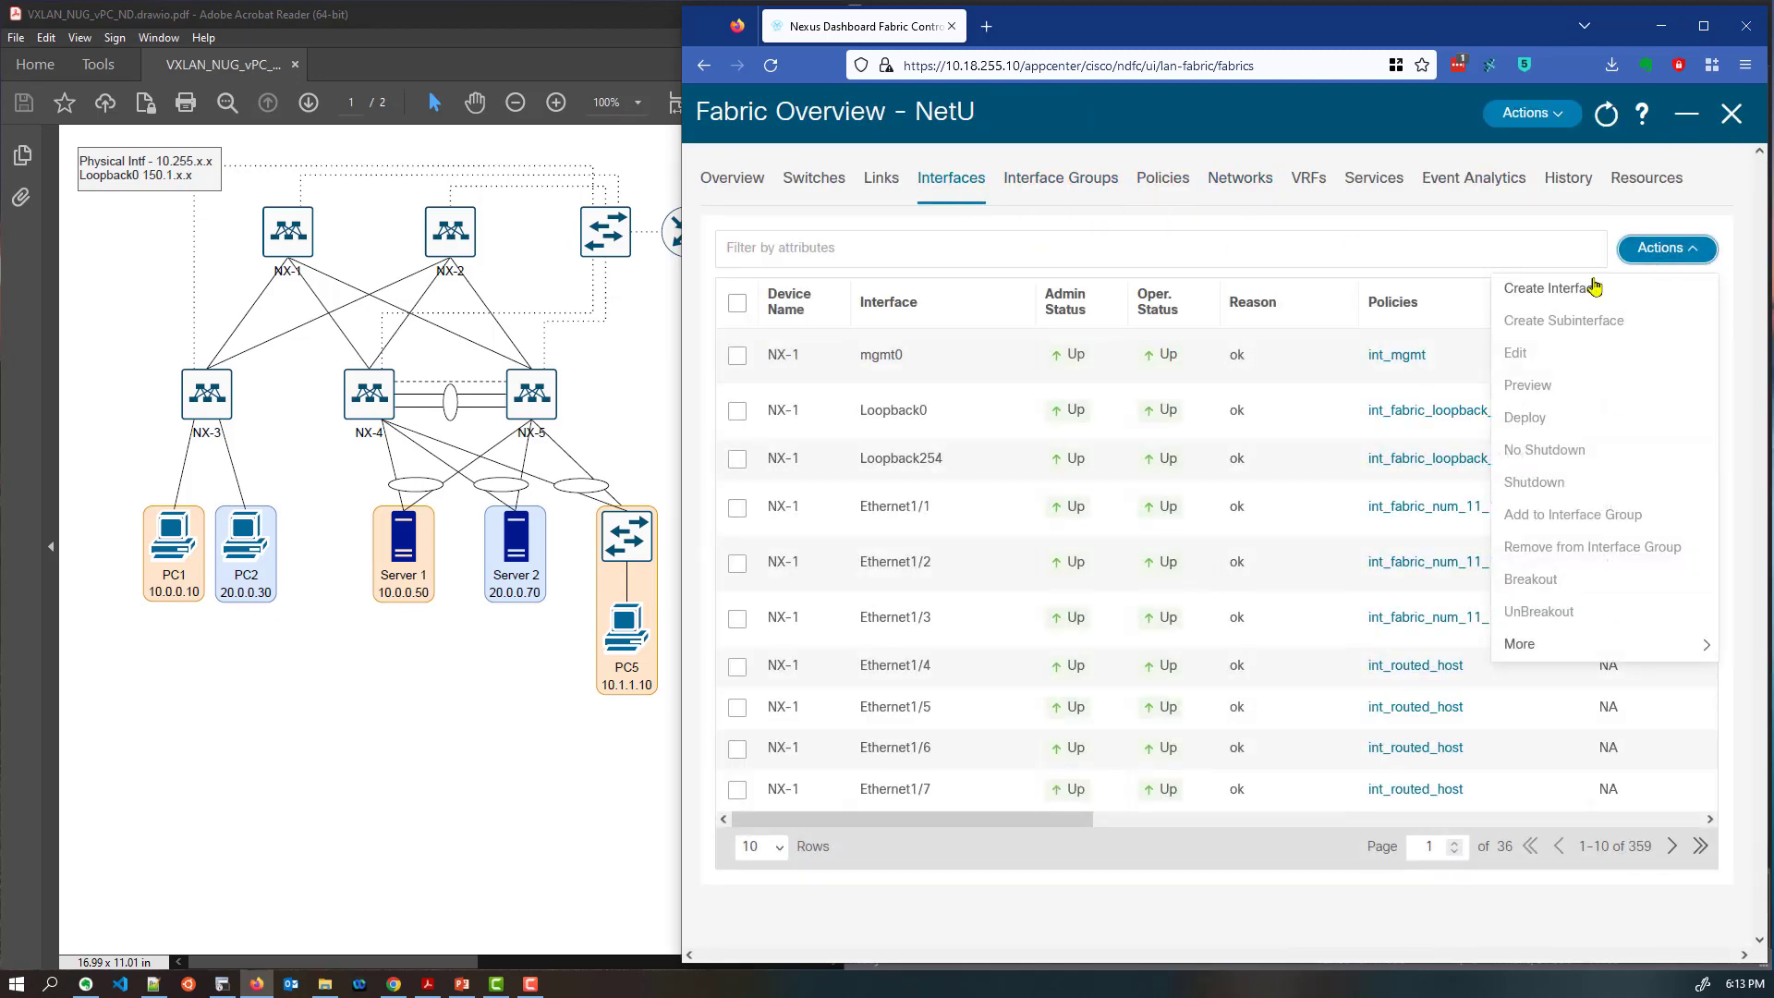
pyautogui.click(1584, 290)
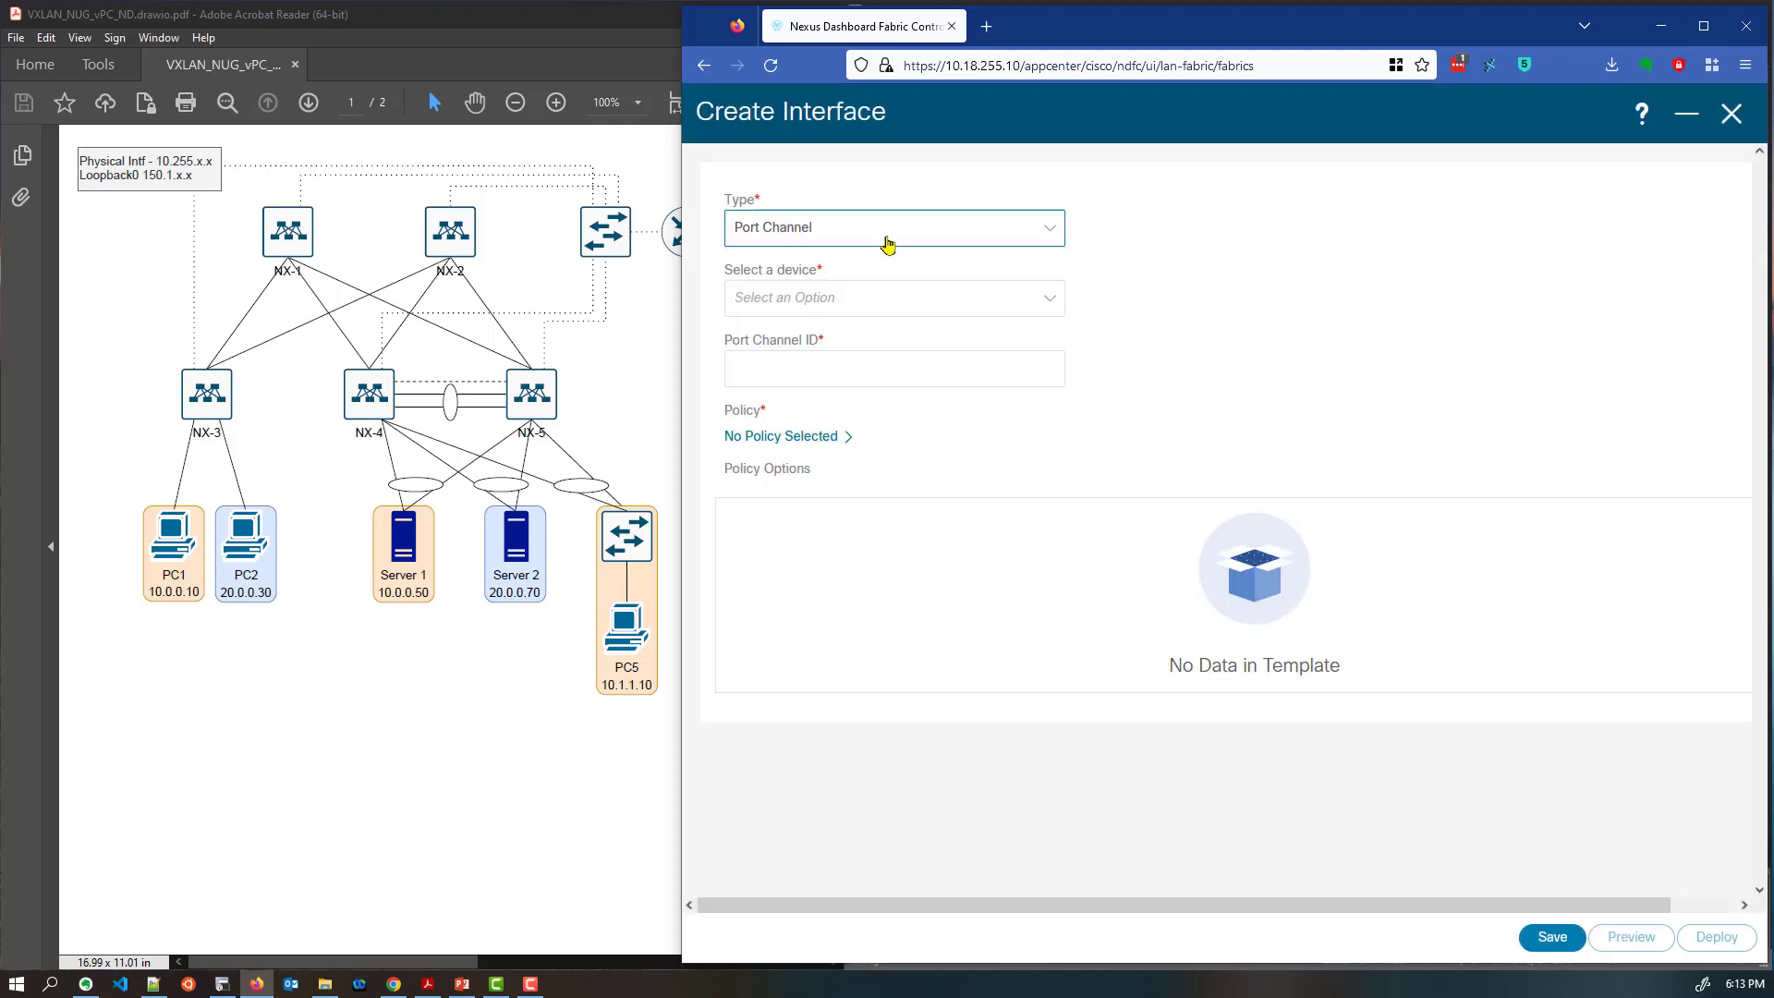
pyautogui.click(887, 238)
pyautogui.click(819, 297)
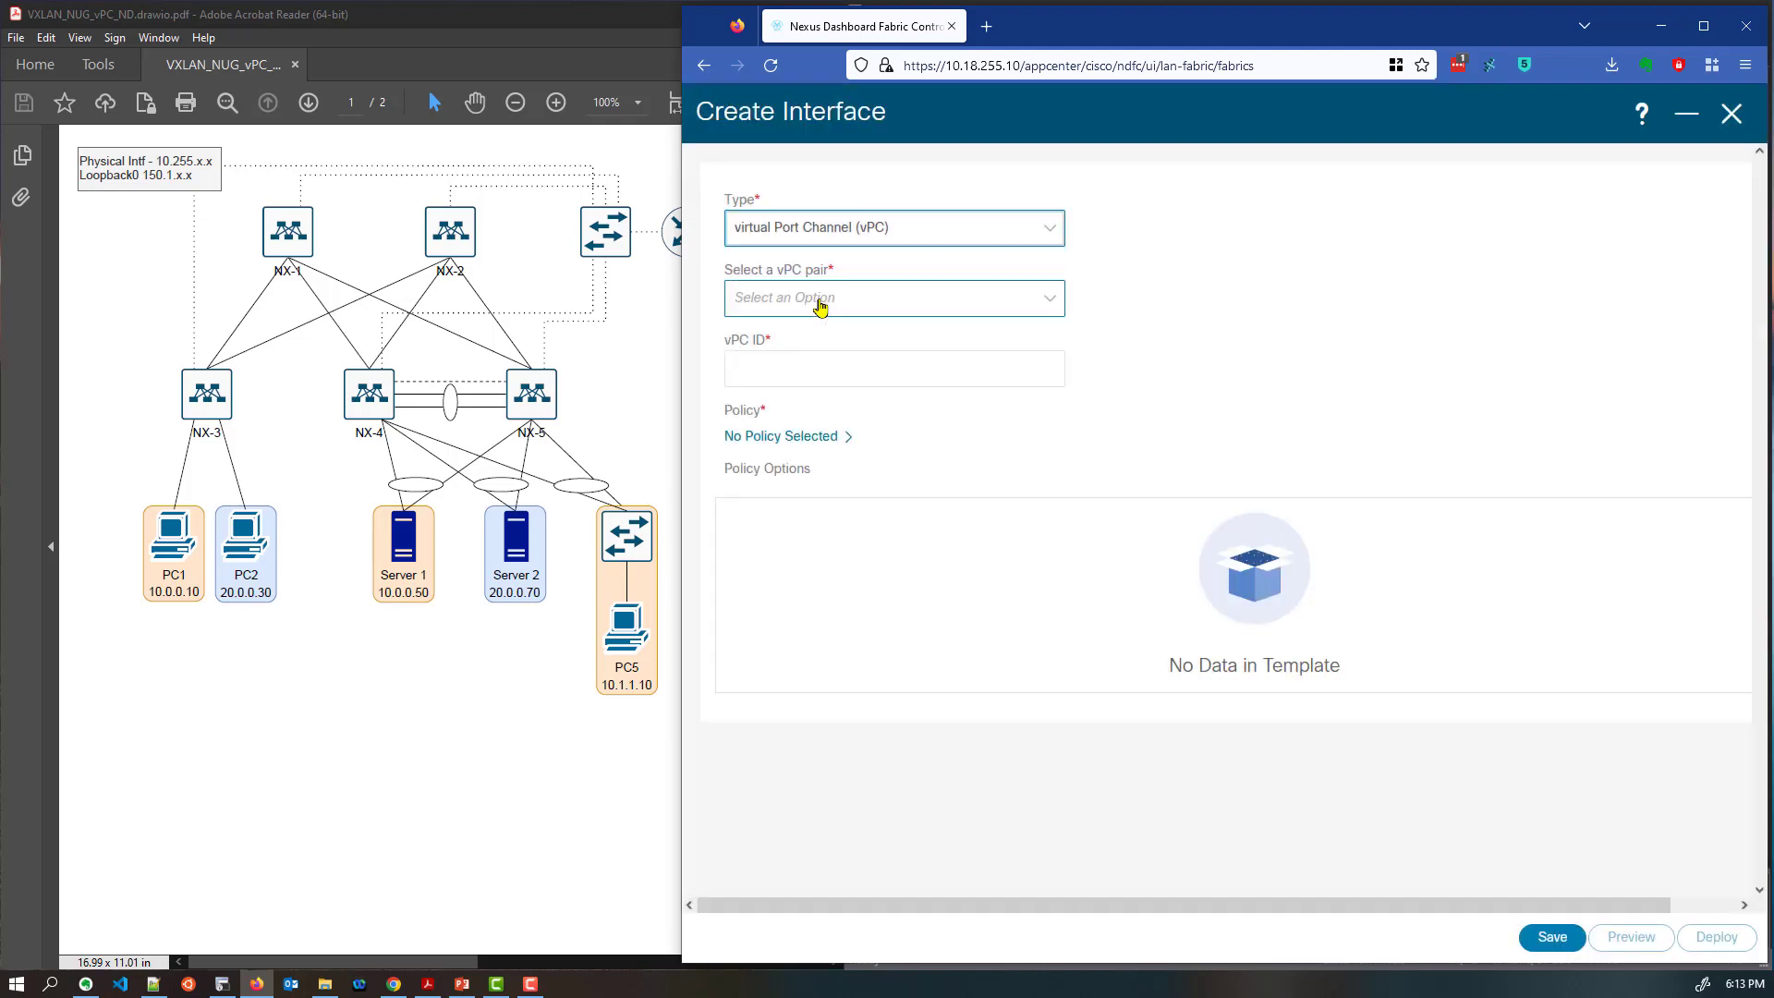
pyautogui.click(820, 306)
pyautogui.click(793, 340)
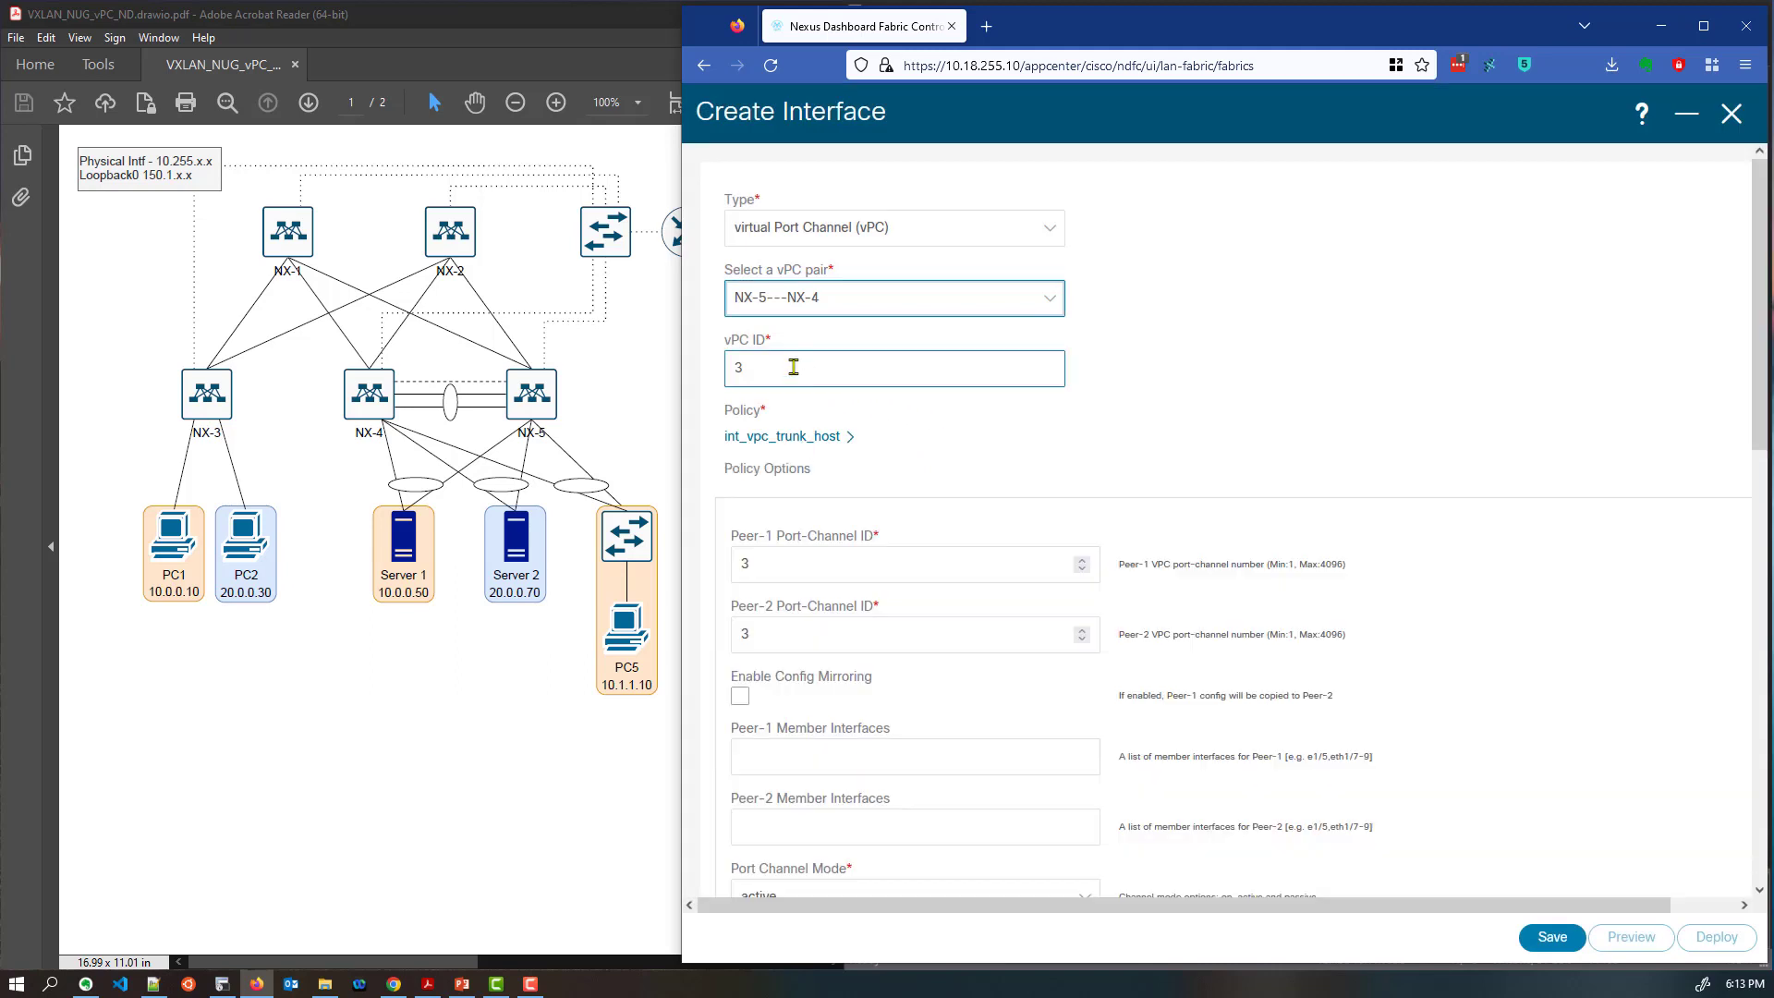
pyautogui.click(740, 697)
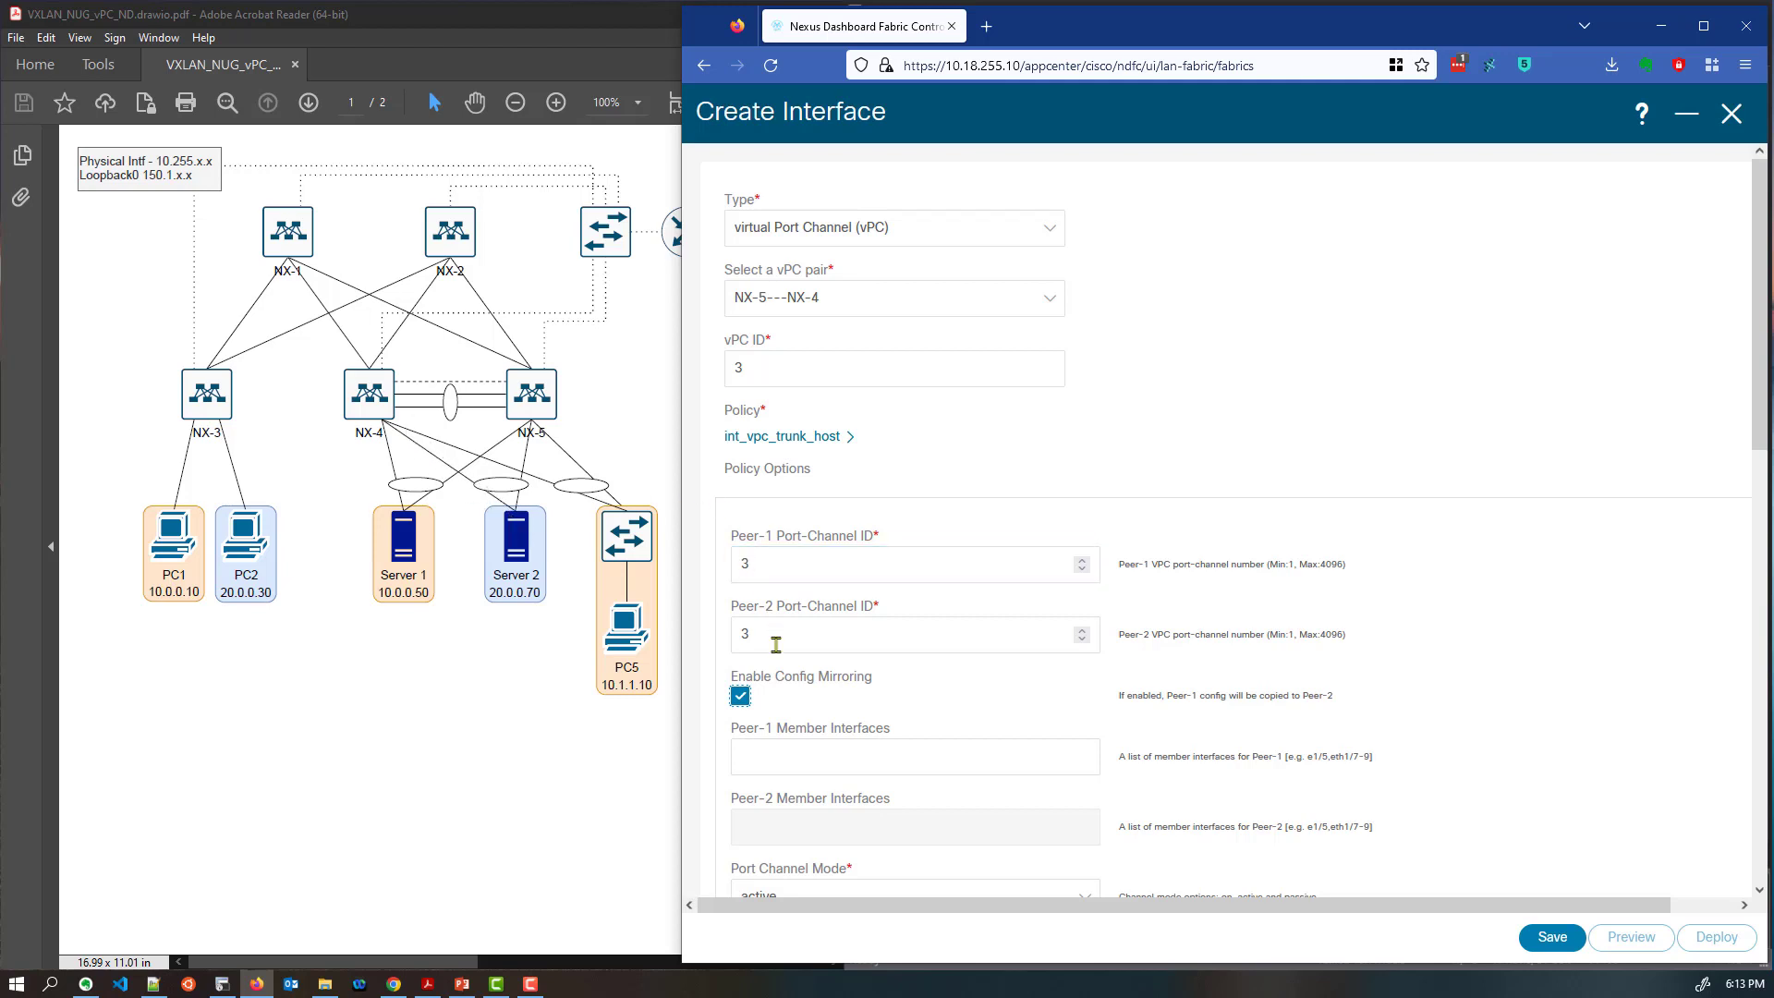
pyautogui.click(816, 760)
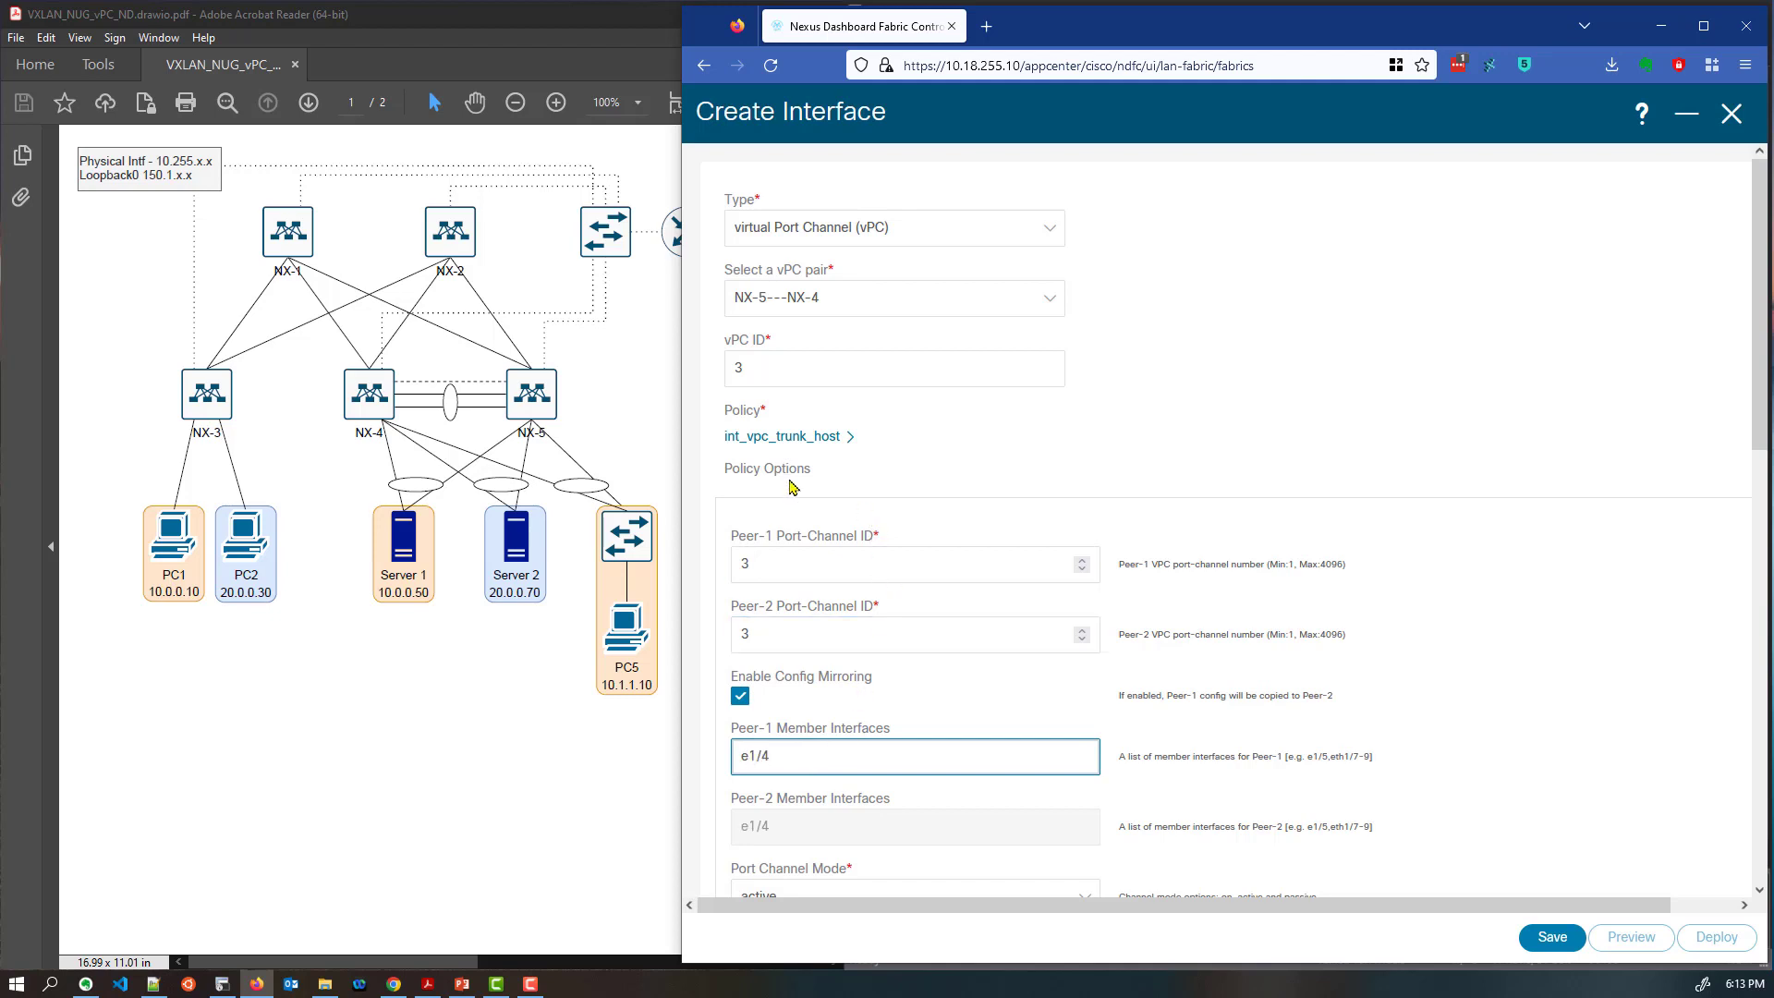
# Change the vPC 3 interface policy to int_vpc_access_host, then re-enable config mirroring and set Peer-1 member interfaces to e1/4
pyautogui.click(780, 442)
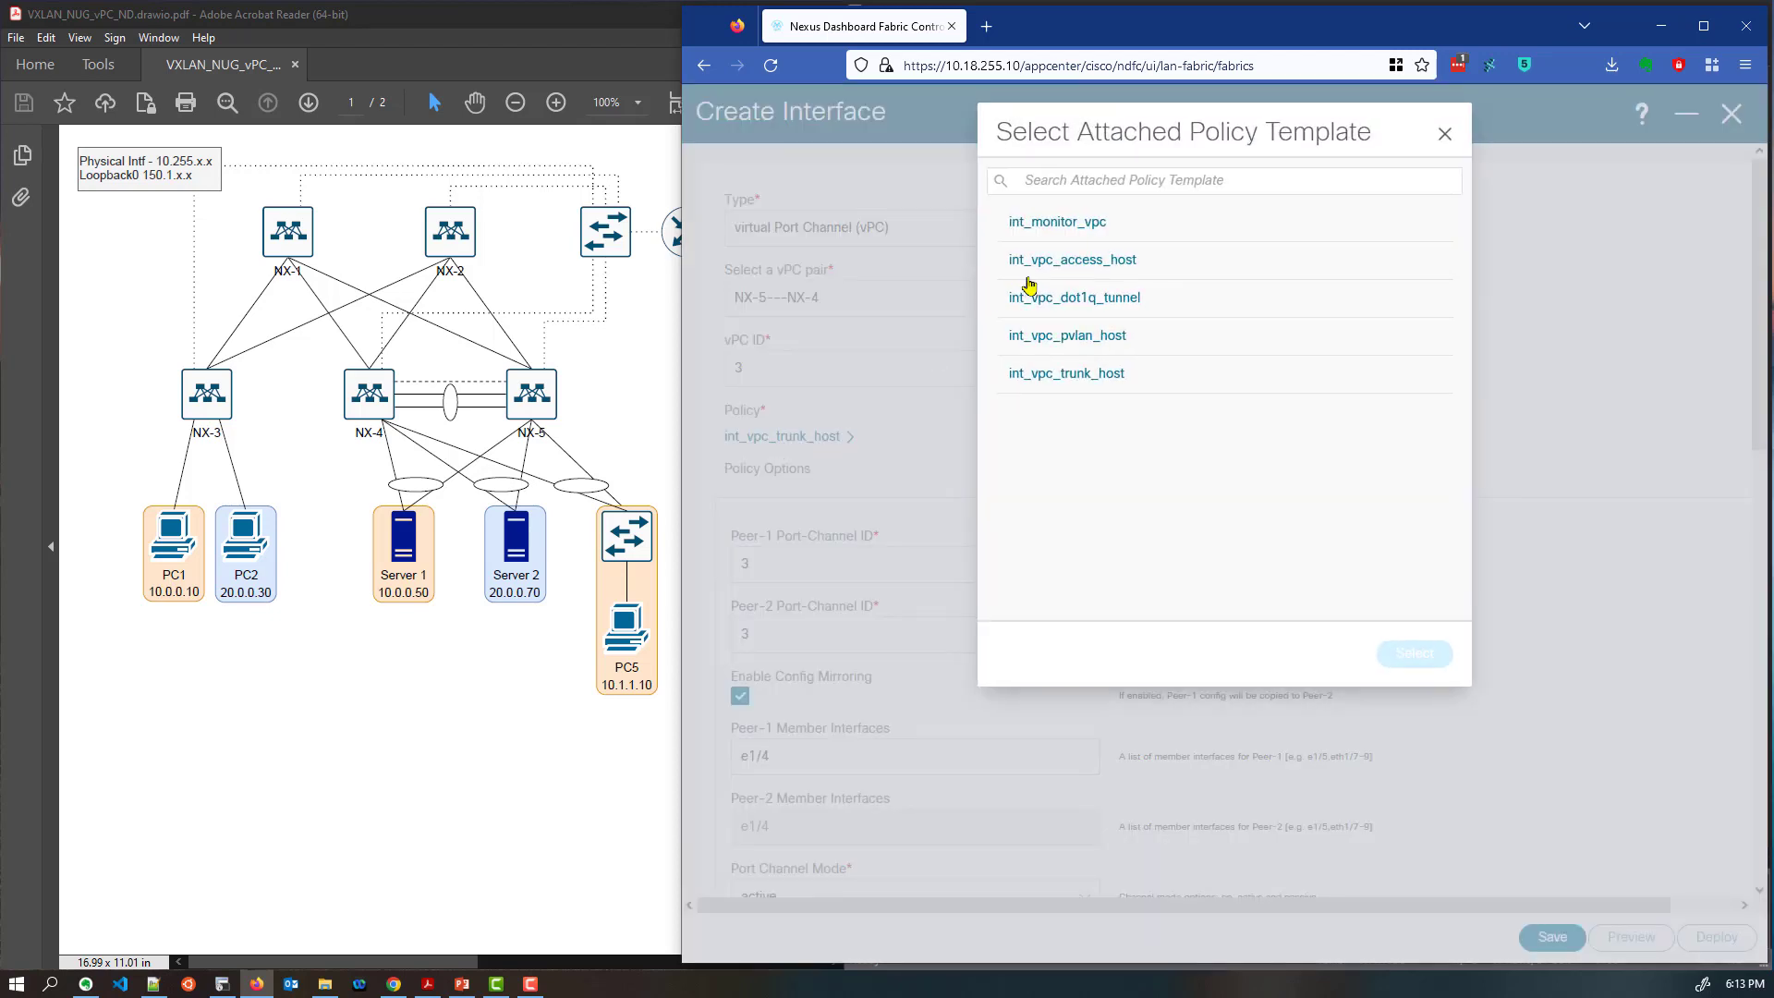
pyautogui.click(1072, 263)
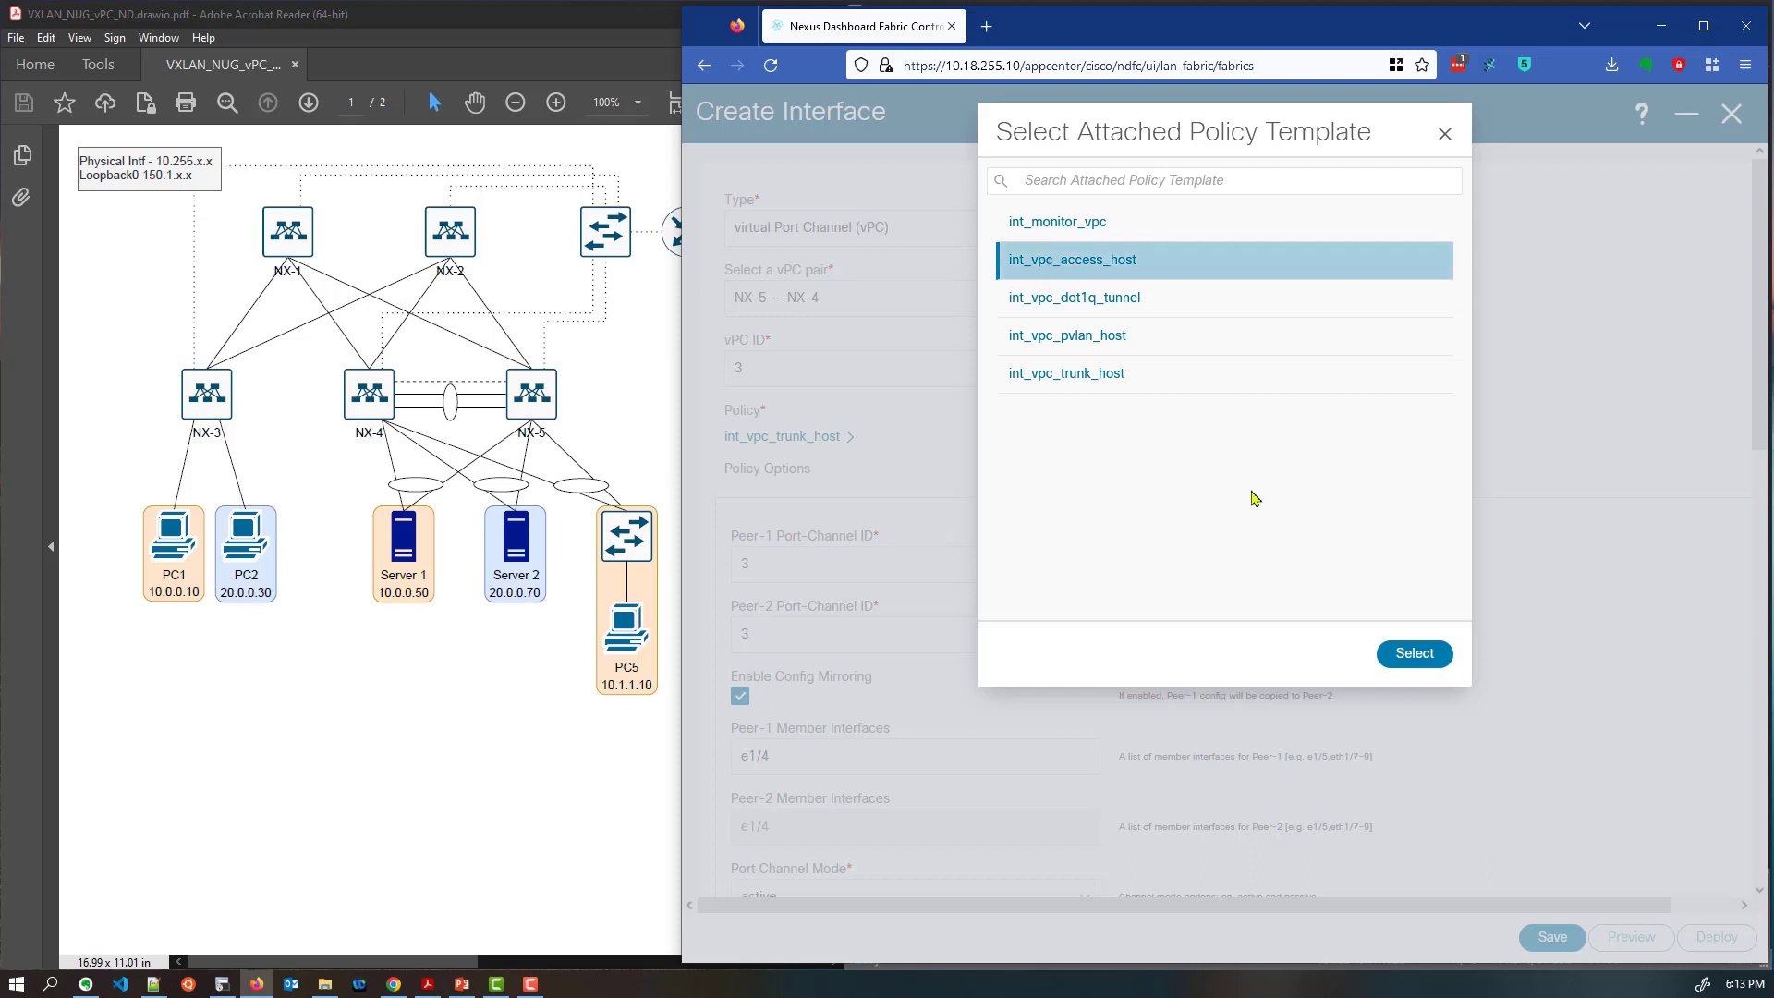
pyautogui.click(1414, 655)
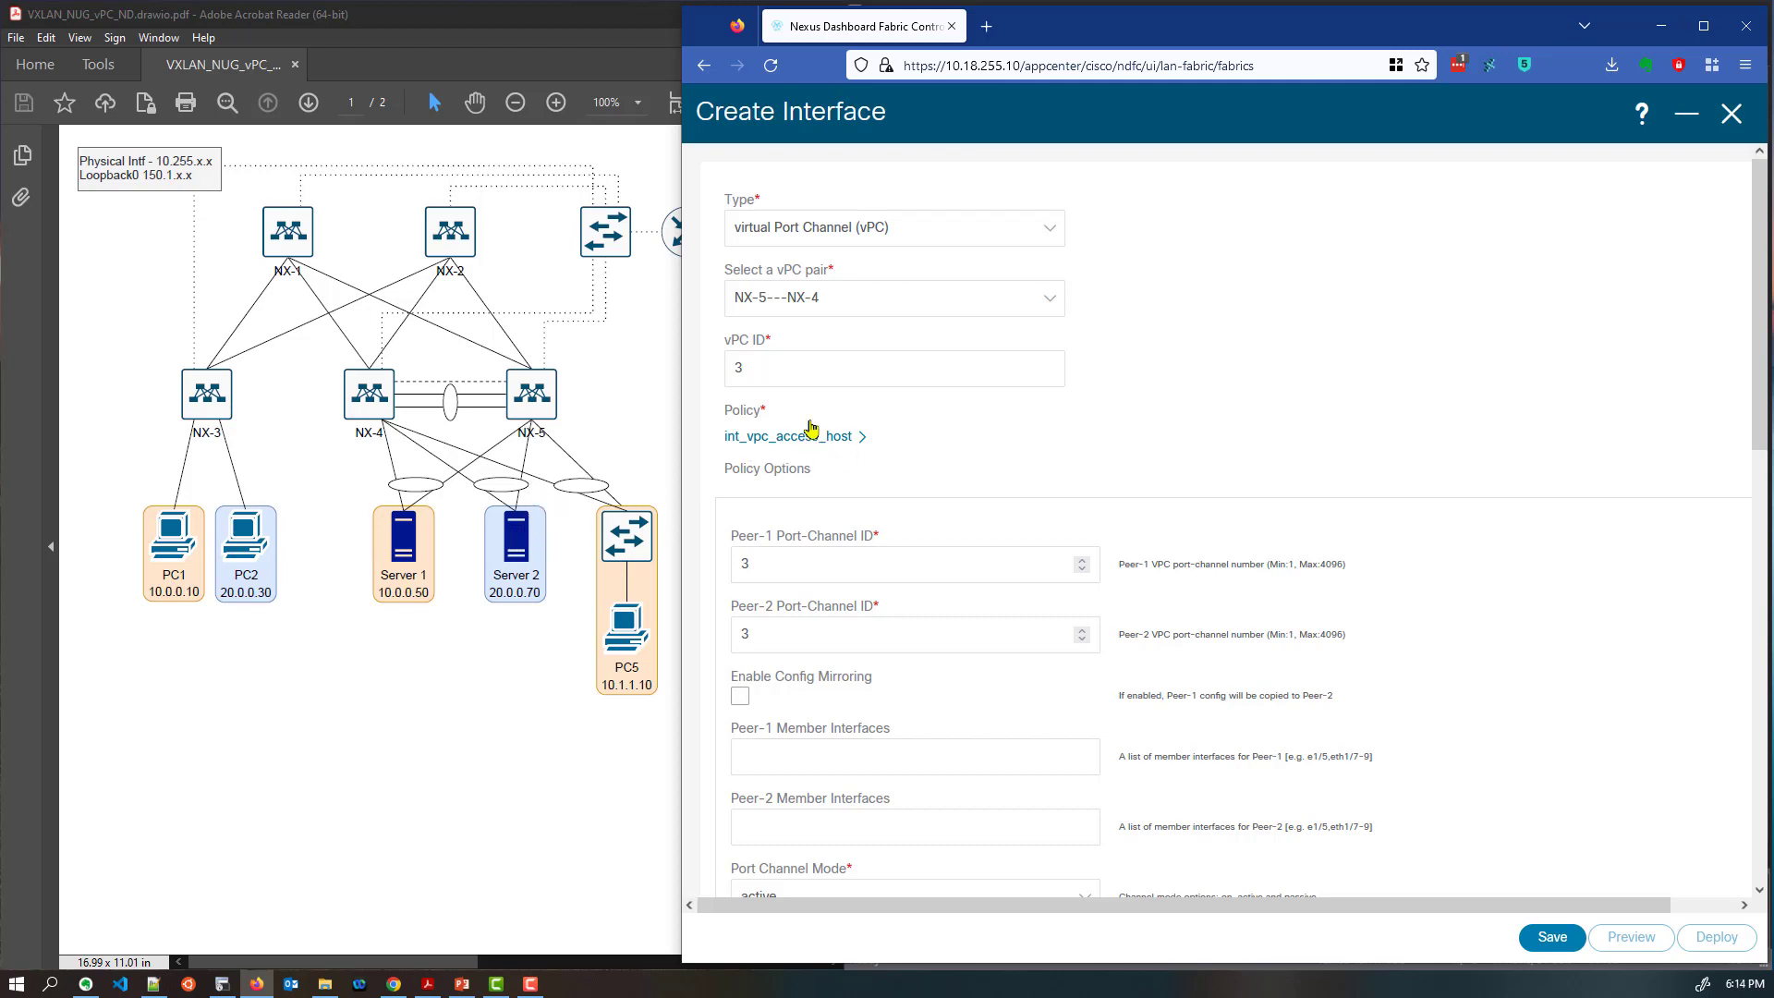
pyautogui.scroll(-1, 948, 460)
pyautogui.click(740, 624)
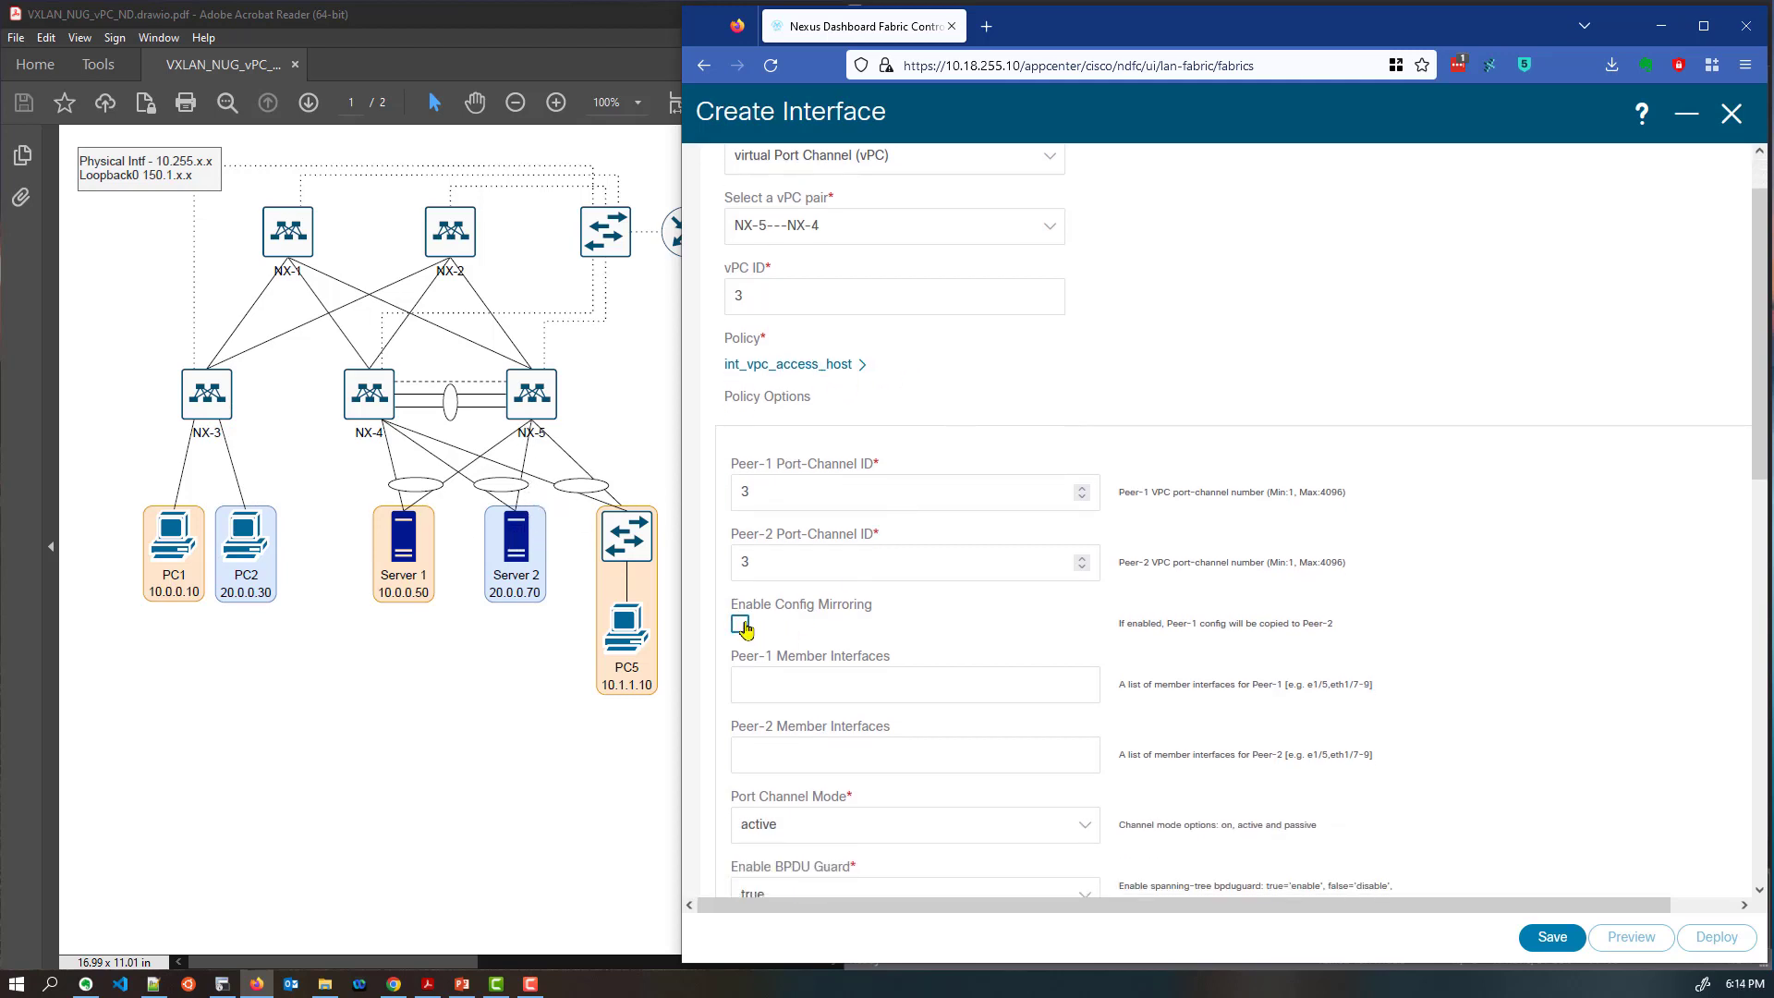
pyautogui.click(800, 690)
pyautogui.write('e')
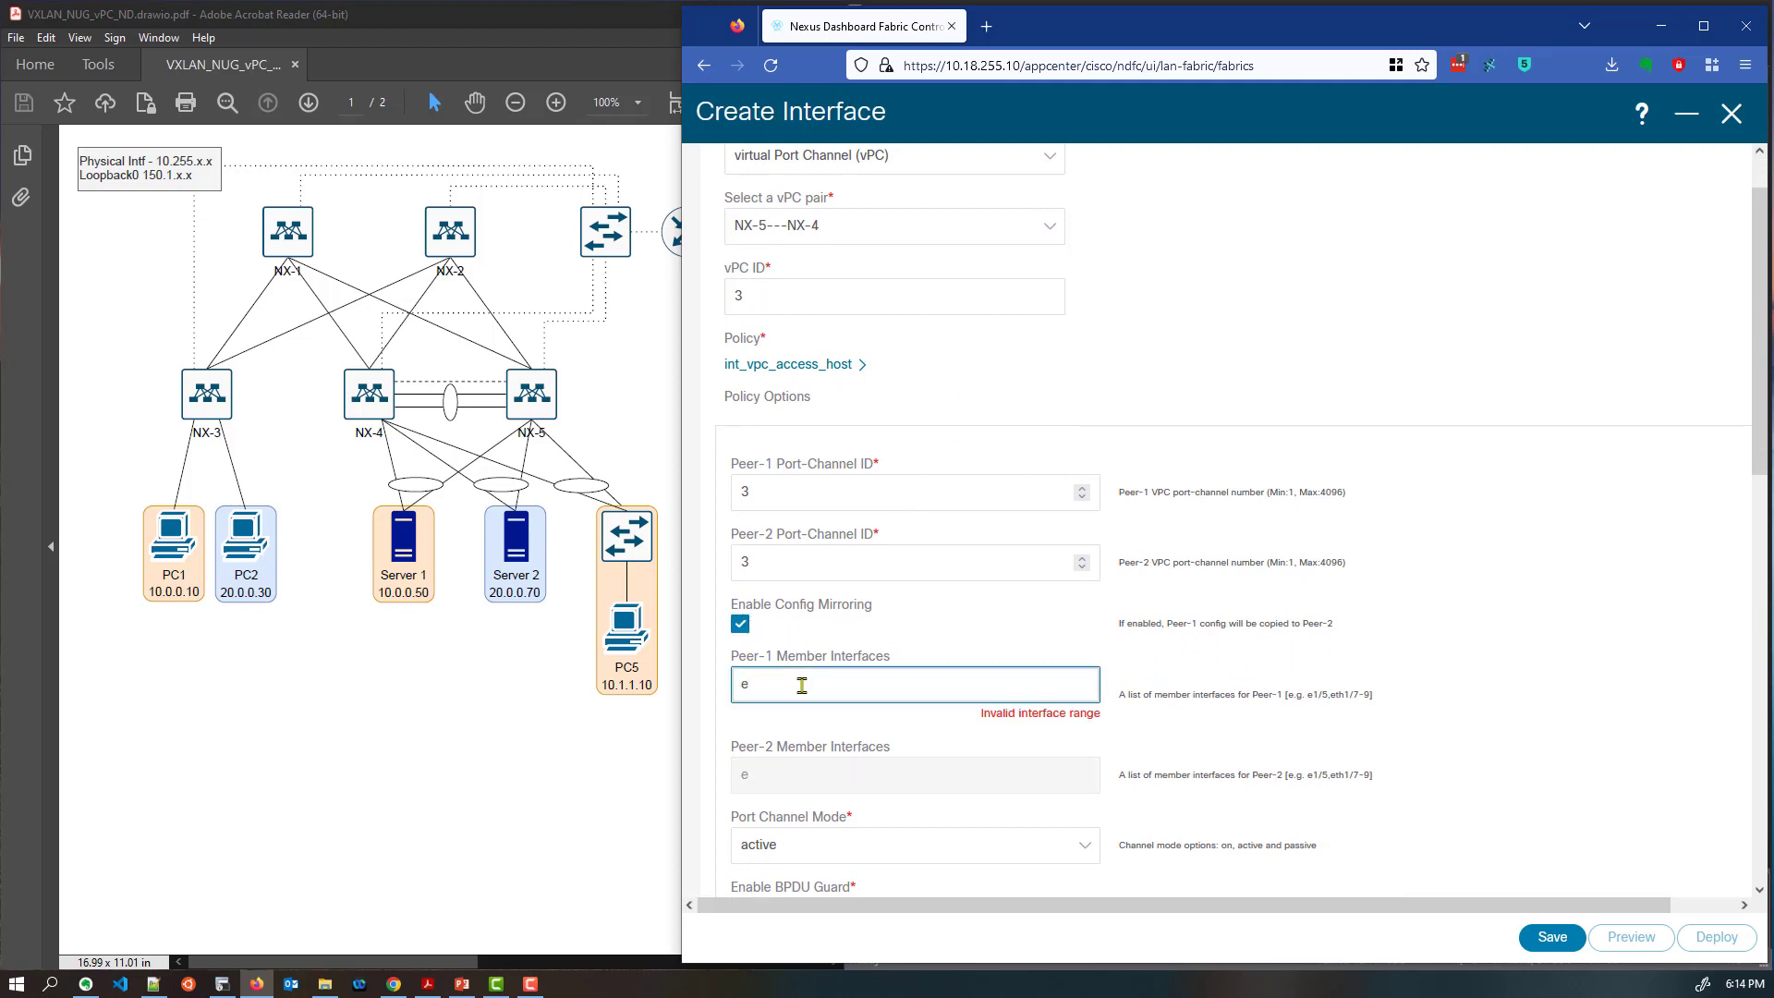
pyautogui.write('1/4')
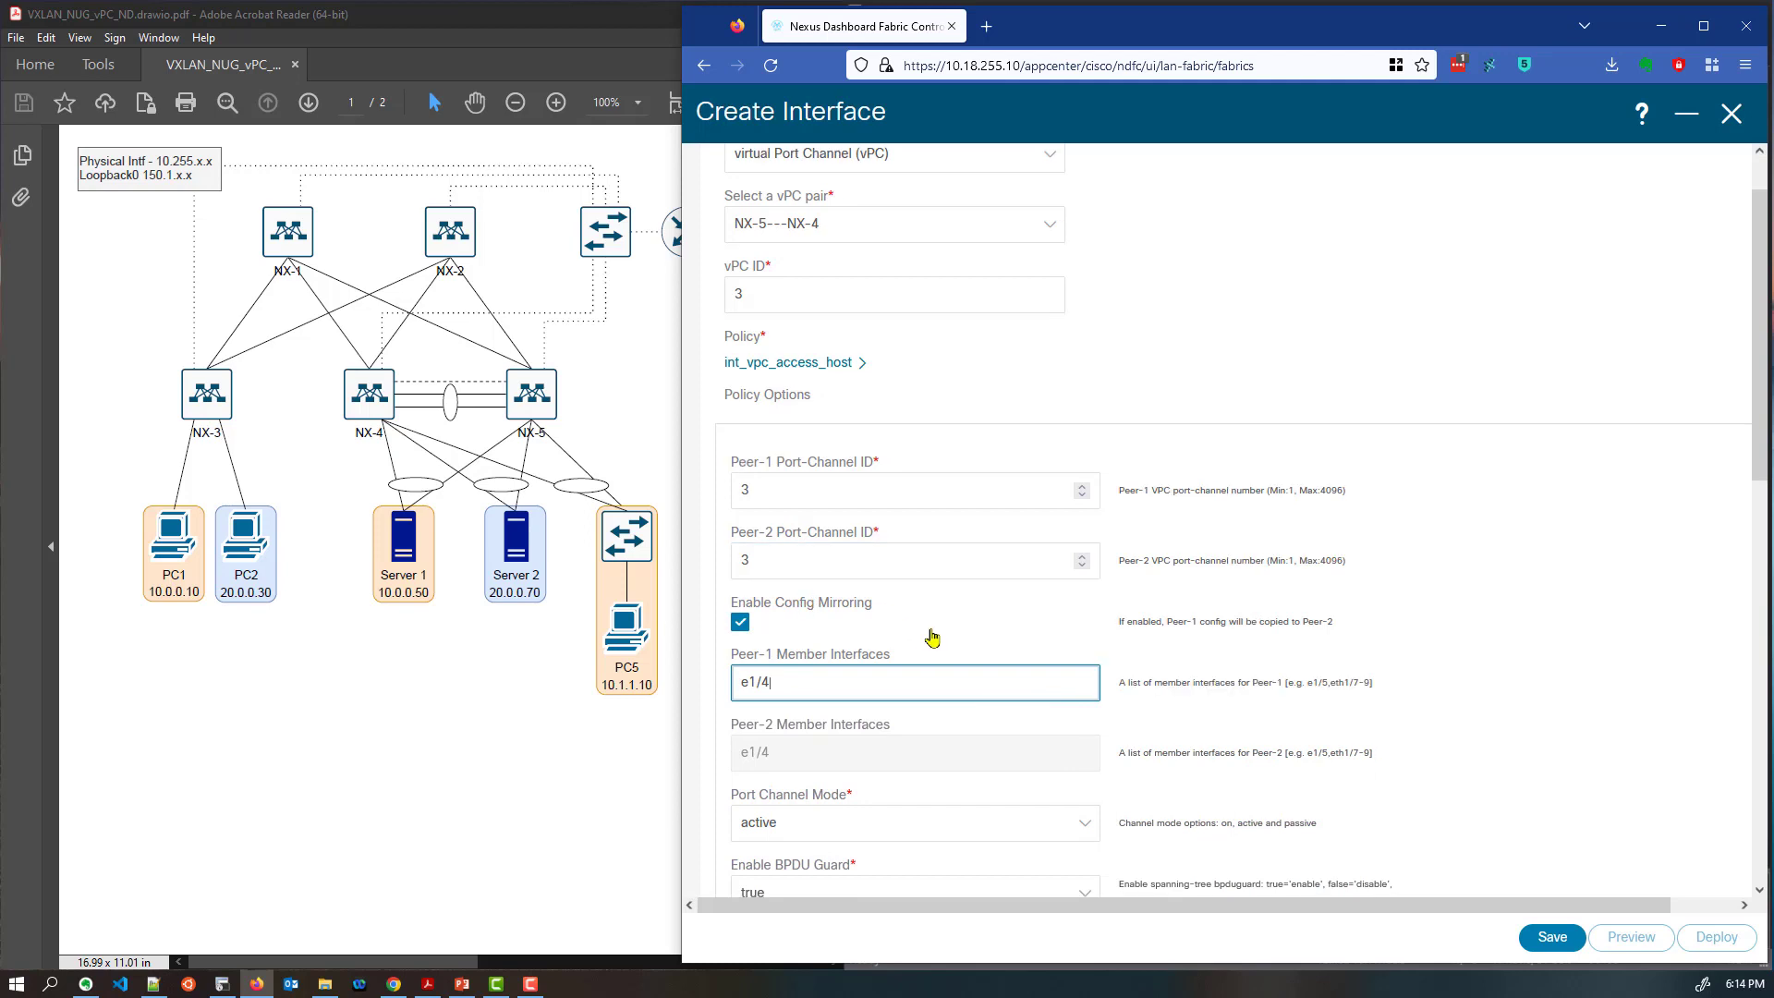
# Set the Peer-1 access VLAN of vPC 3 to 20, save the interface, and close its settings
pyautogui.scroll(-2, 933, 638)
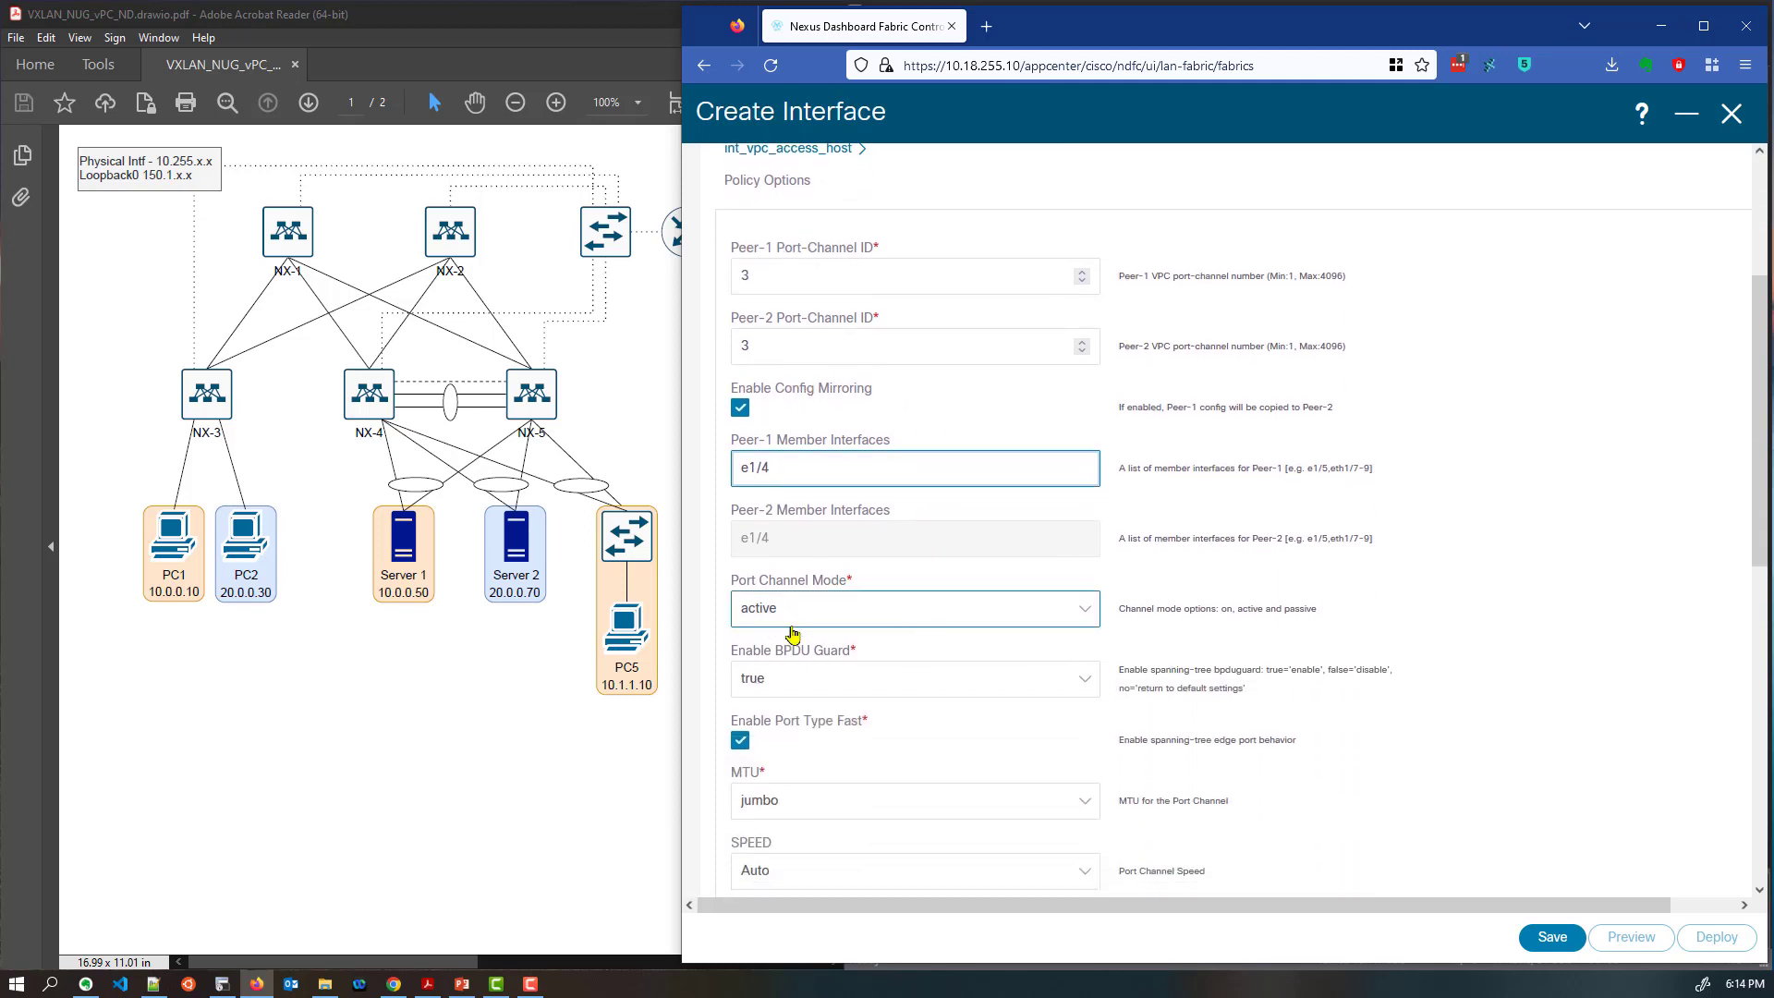
pyautogui.scroll(-2, 818, 658)
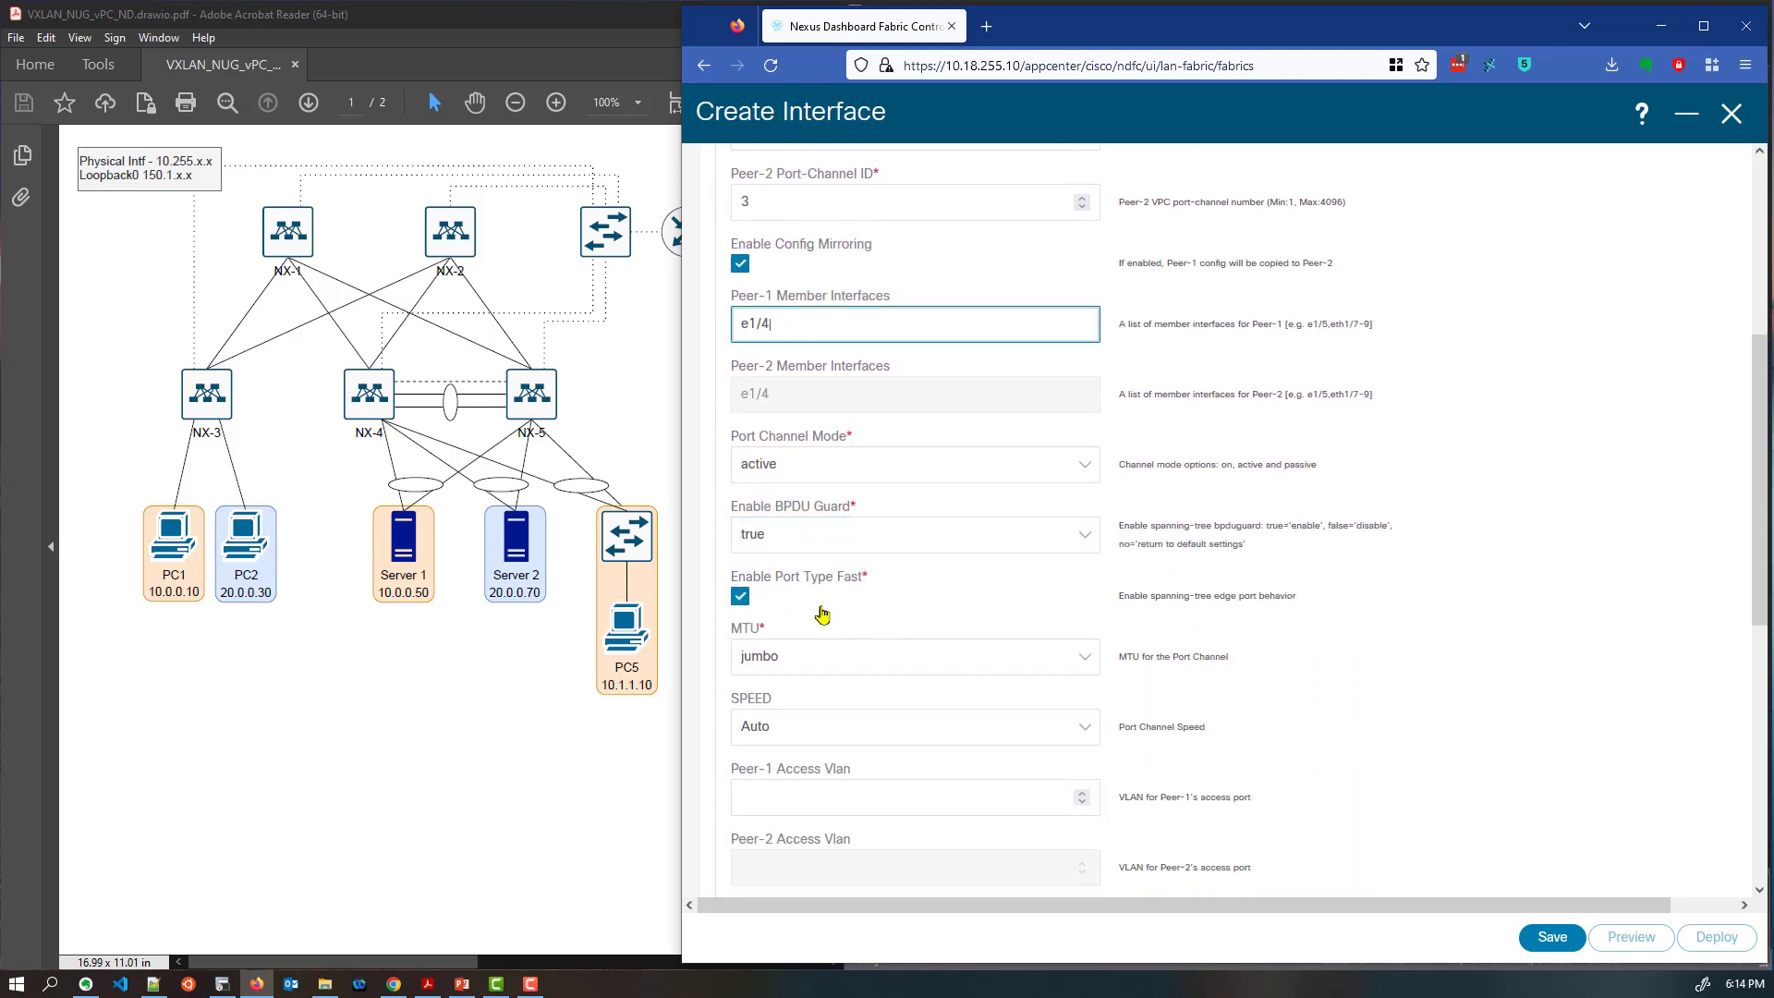
pyautogui.click(818, 798)
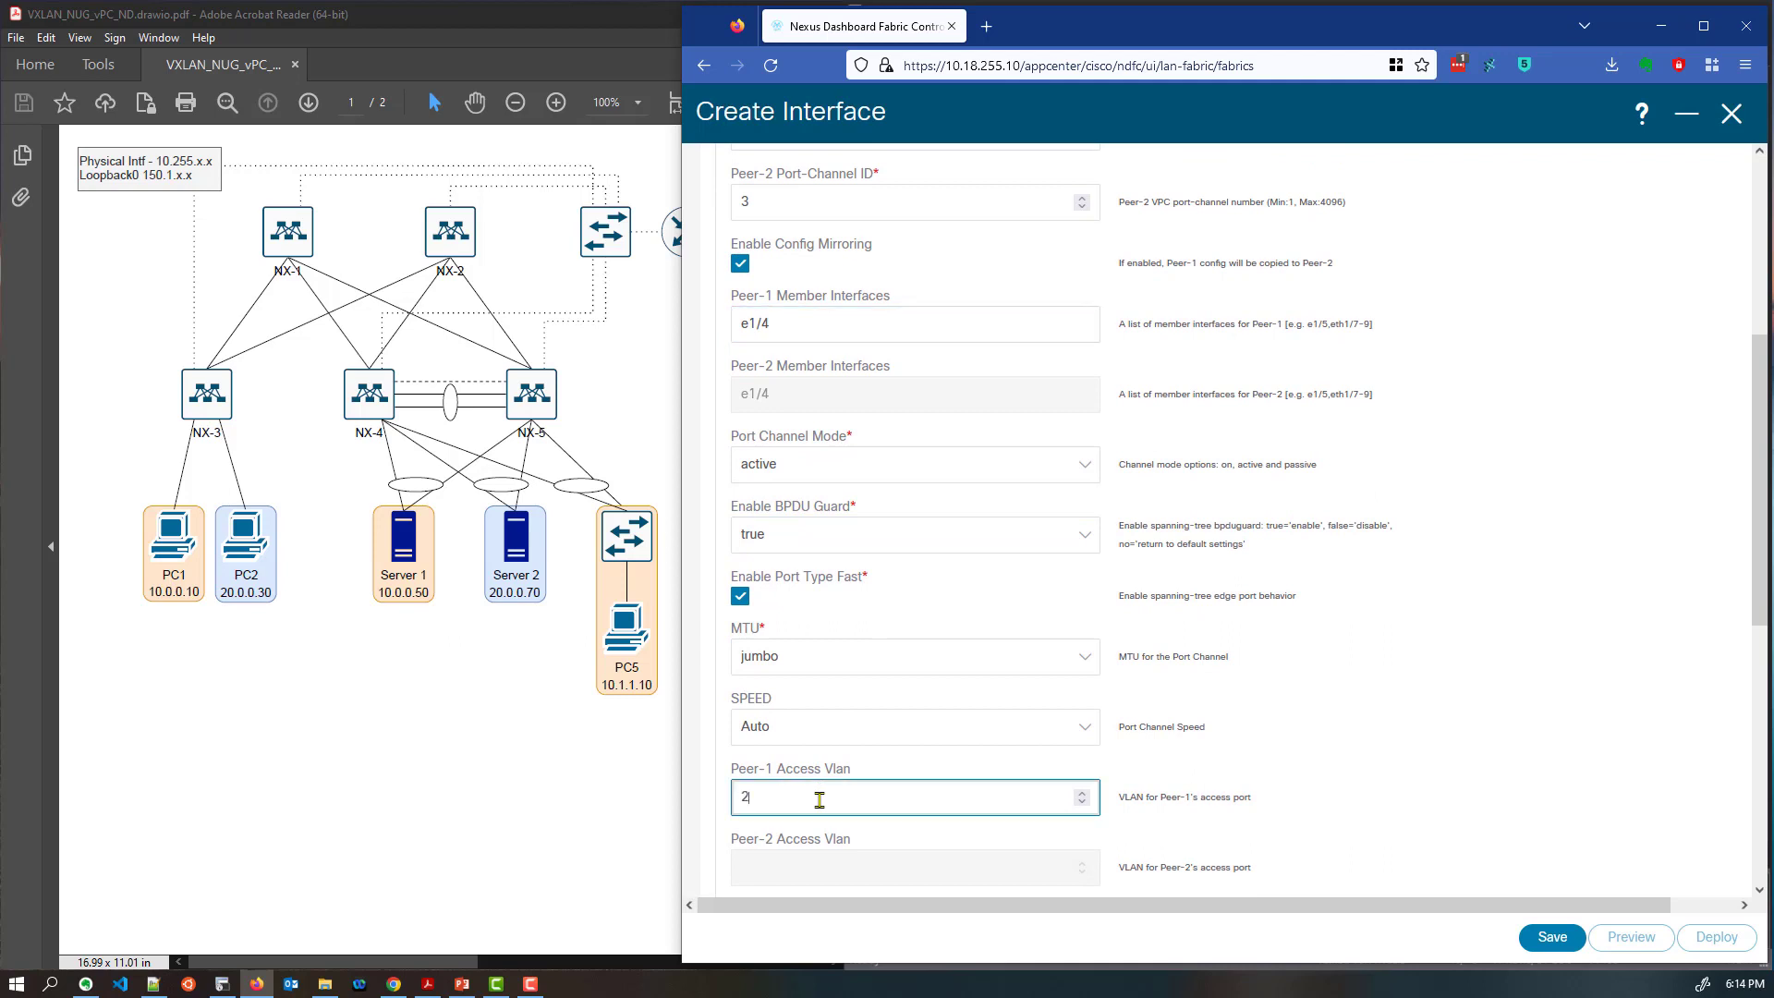
pyautogui.write('20')
pyautogui.scroll(-4, 934, 781)
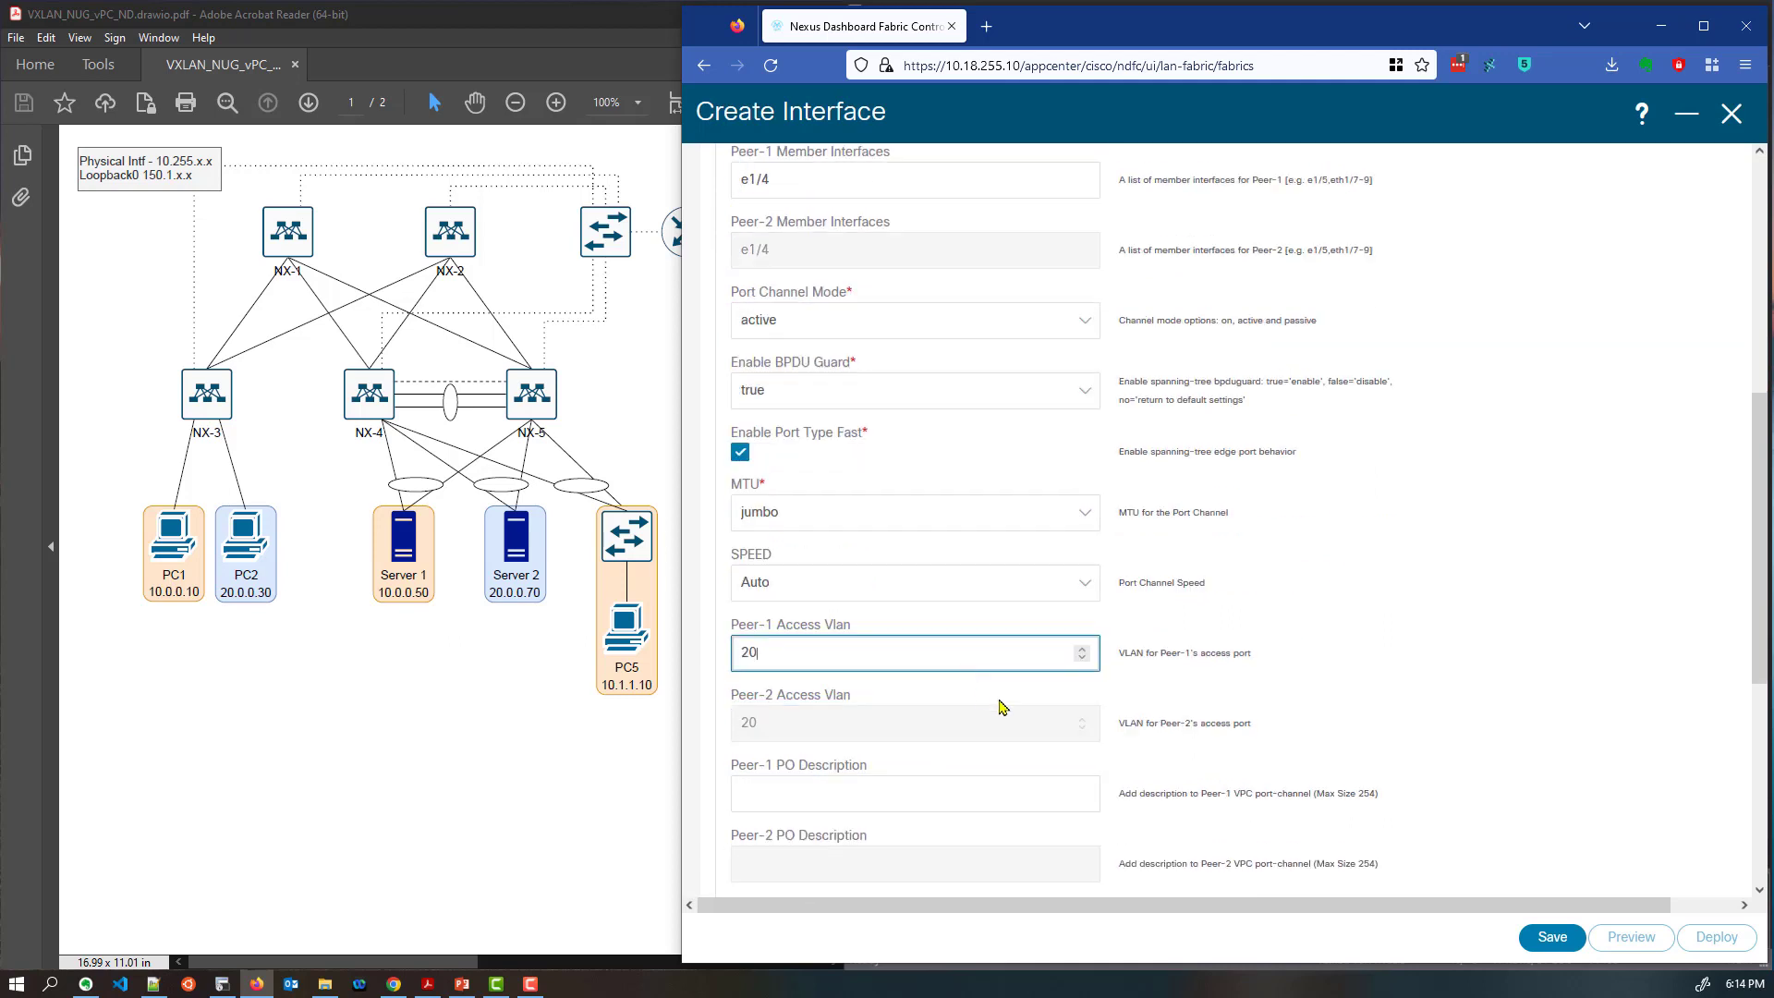
pyautogui.moveTo(1749, 621); pyautogui.dragTo(1737, 203)
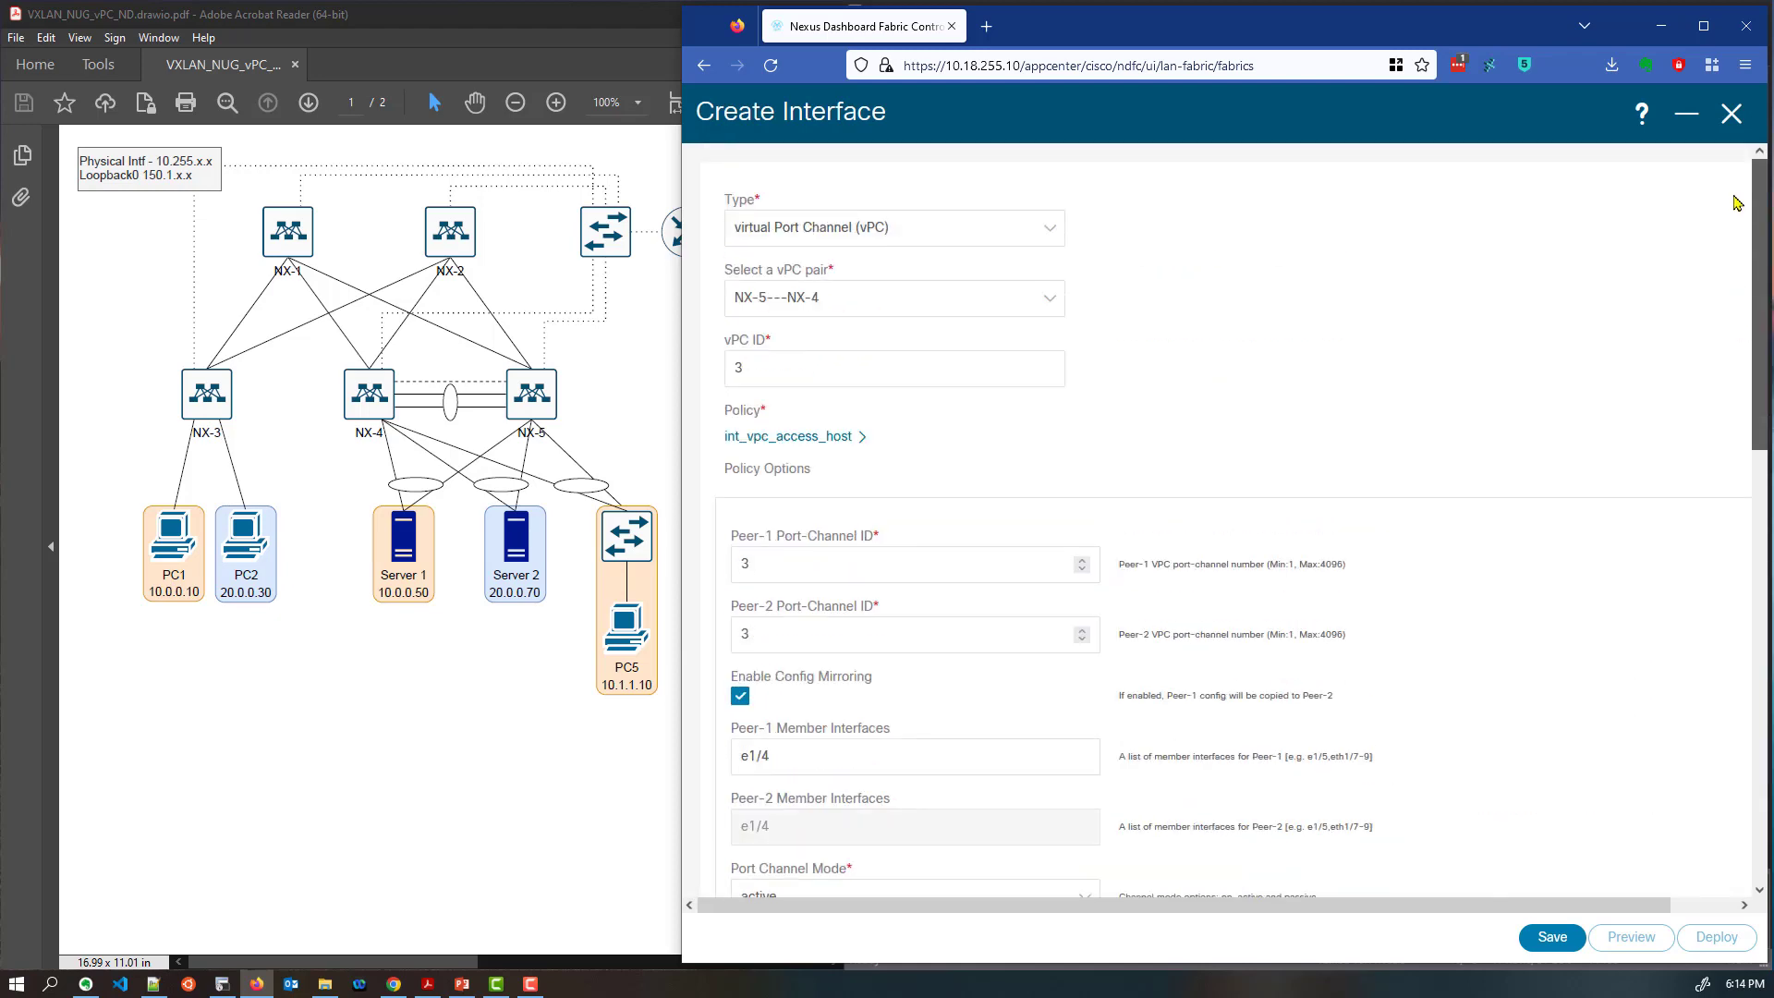
pyautogui.scroll(-2, 1740, 223)
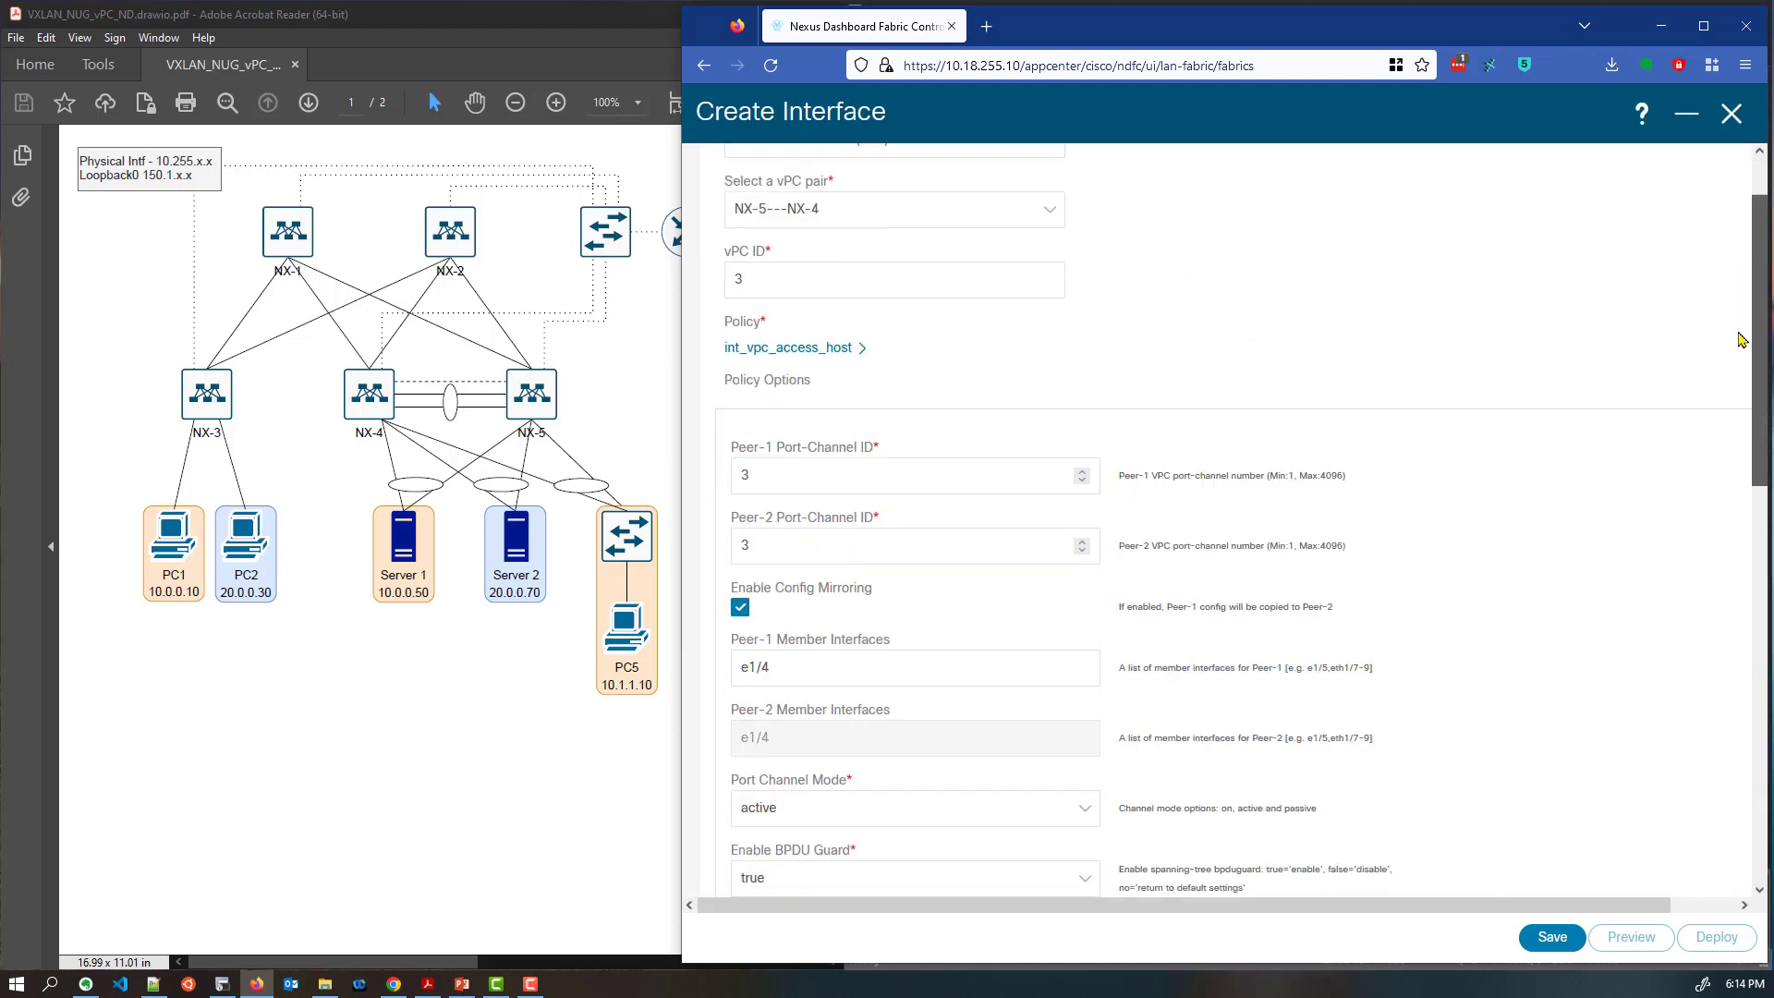
pyautogui.click(1552, 937)
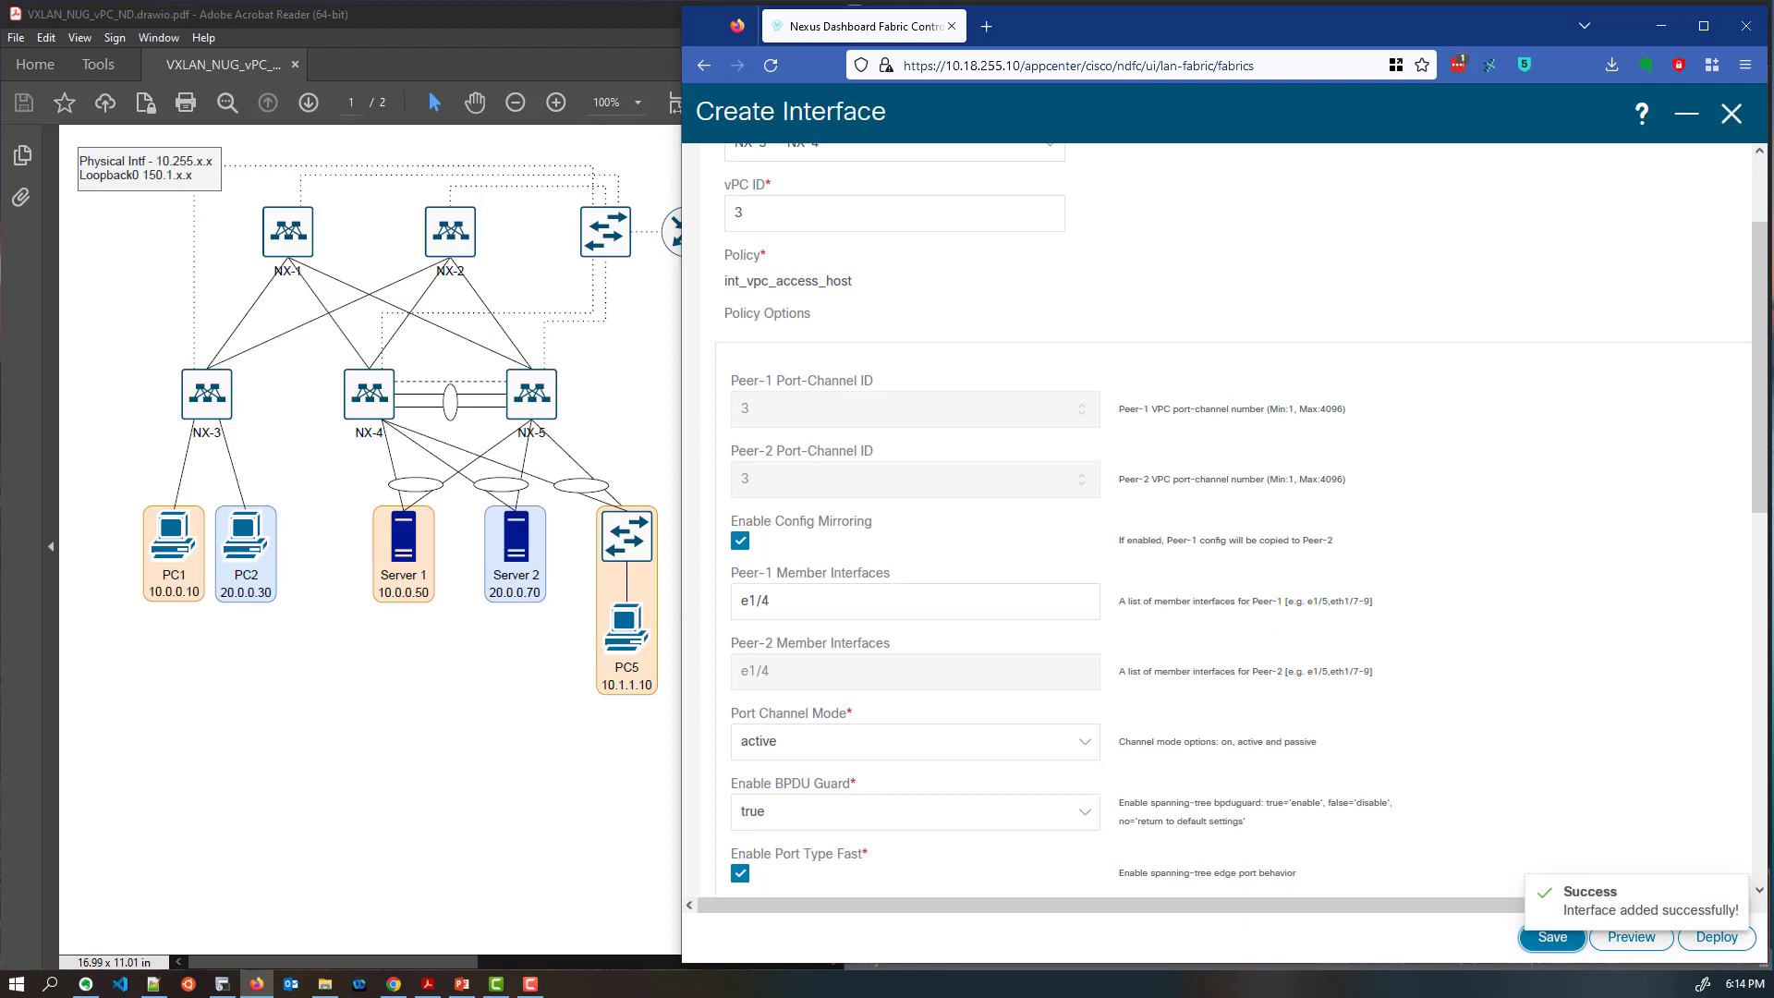
pyautogui.click(1731, 113)
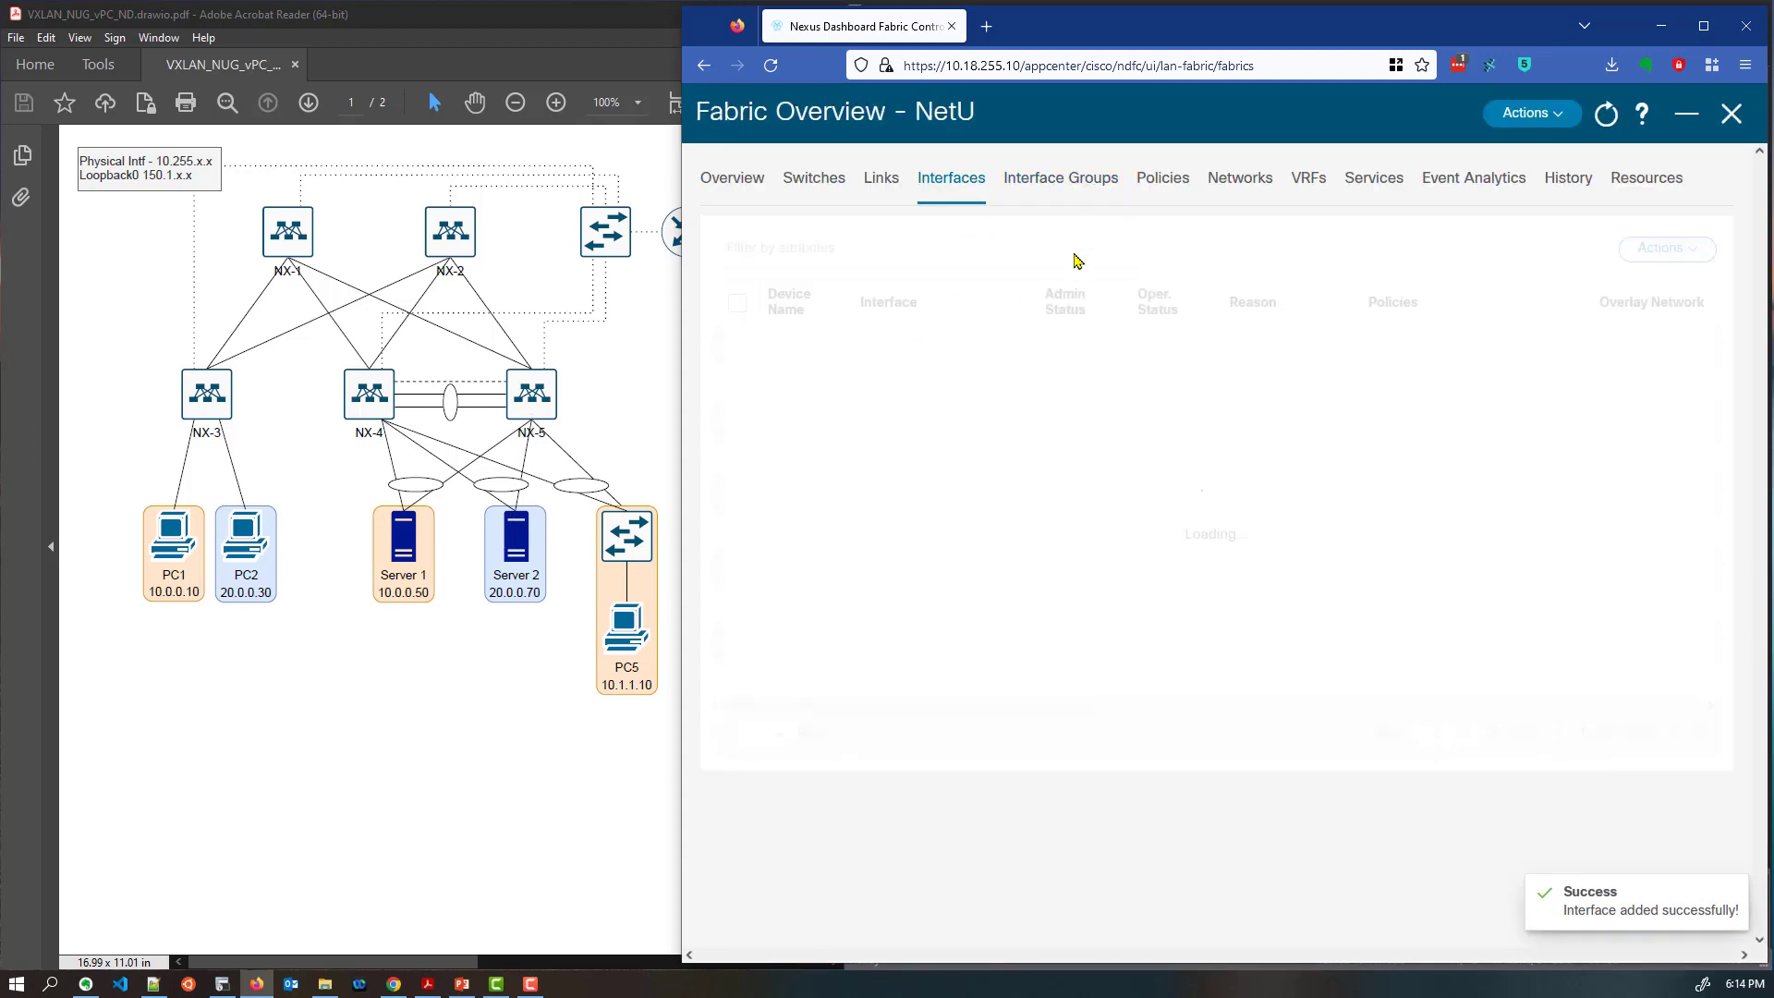
# Attach the vlan20 network to the NX-5/NX-4 pair with VLAN 20 on Port-channel3 of both switches and save the attachment
pyautogui.click(1239, 180)
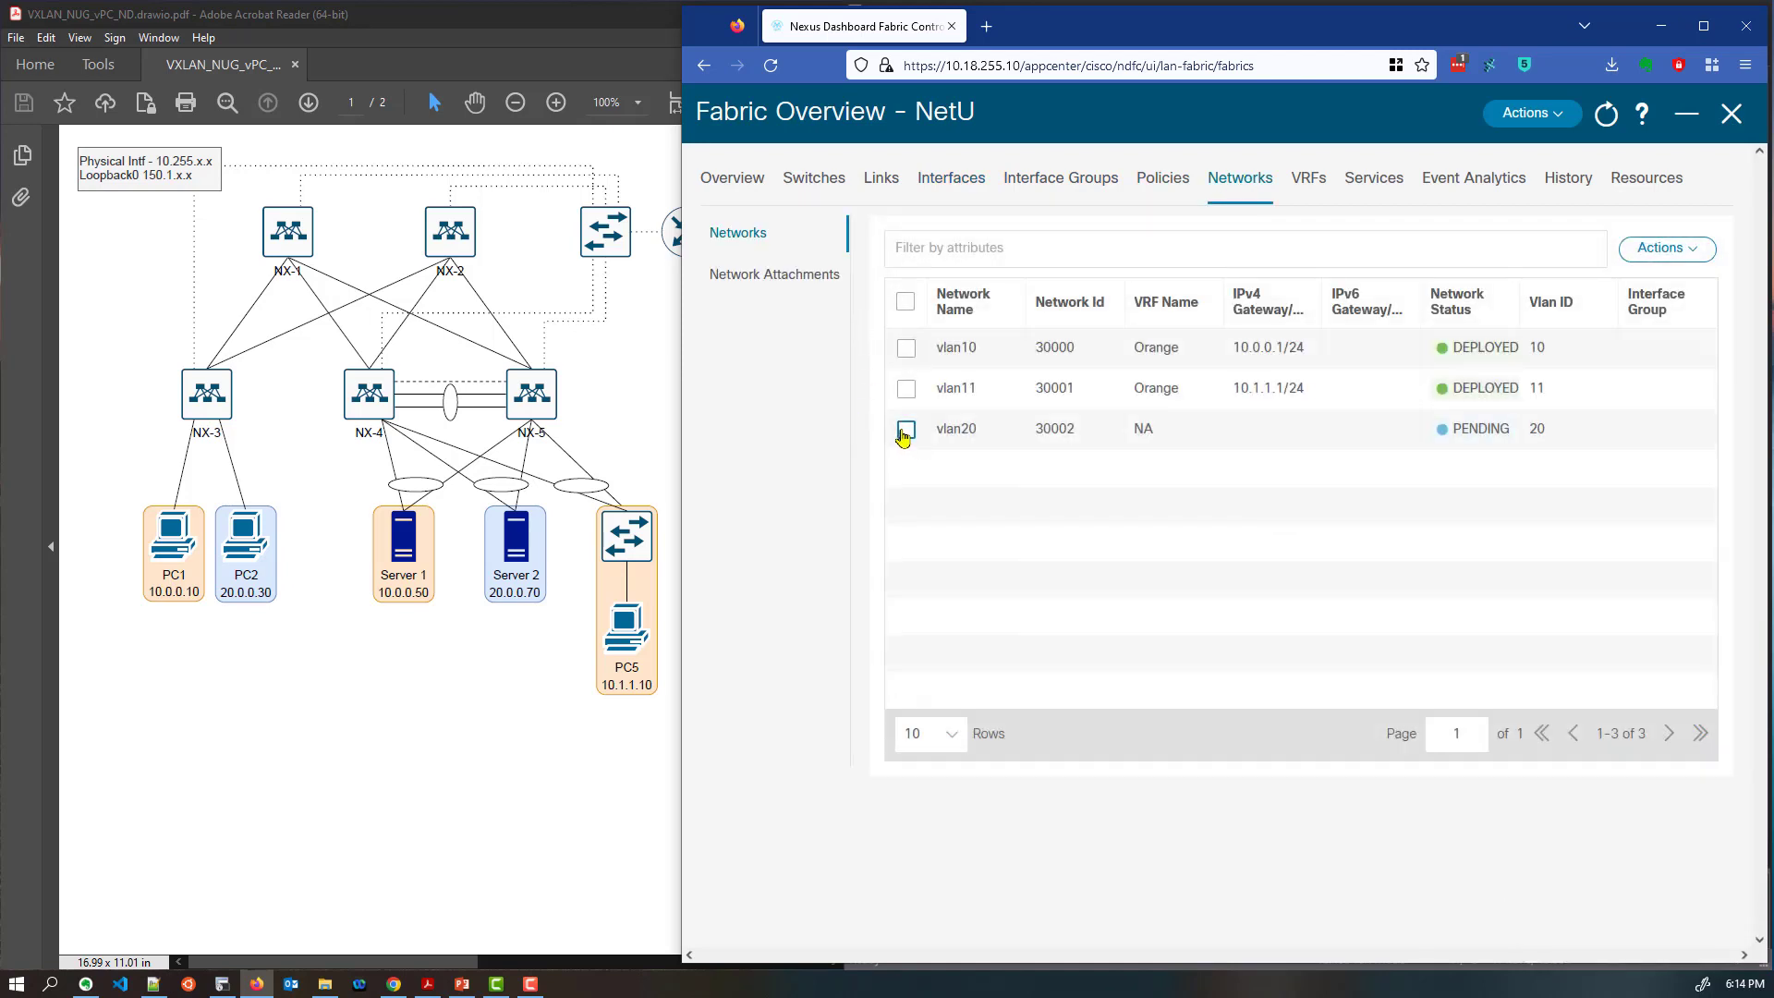
pyautogui.click(798, 283)
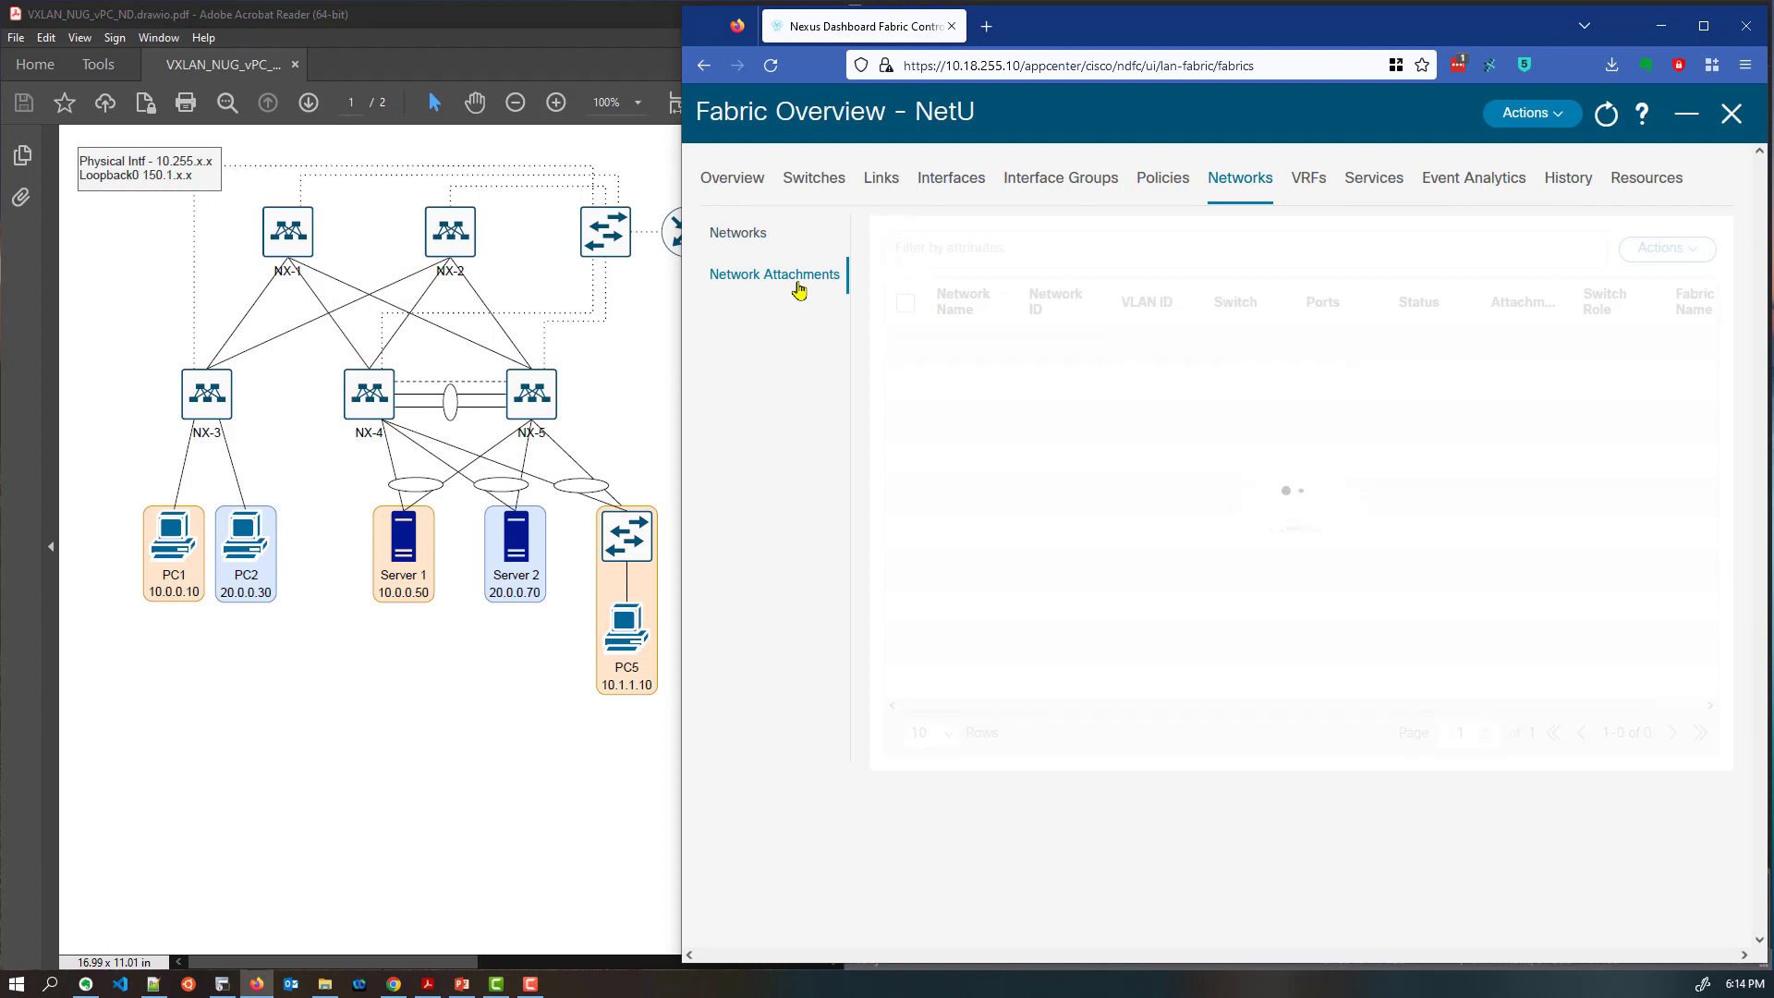
pyautogui.click(738, 234)
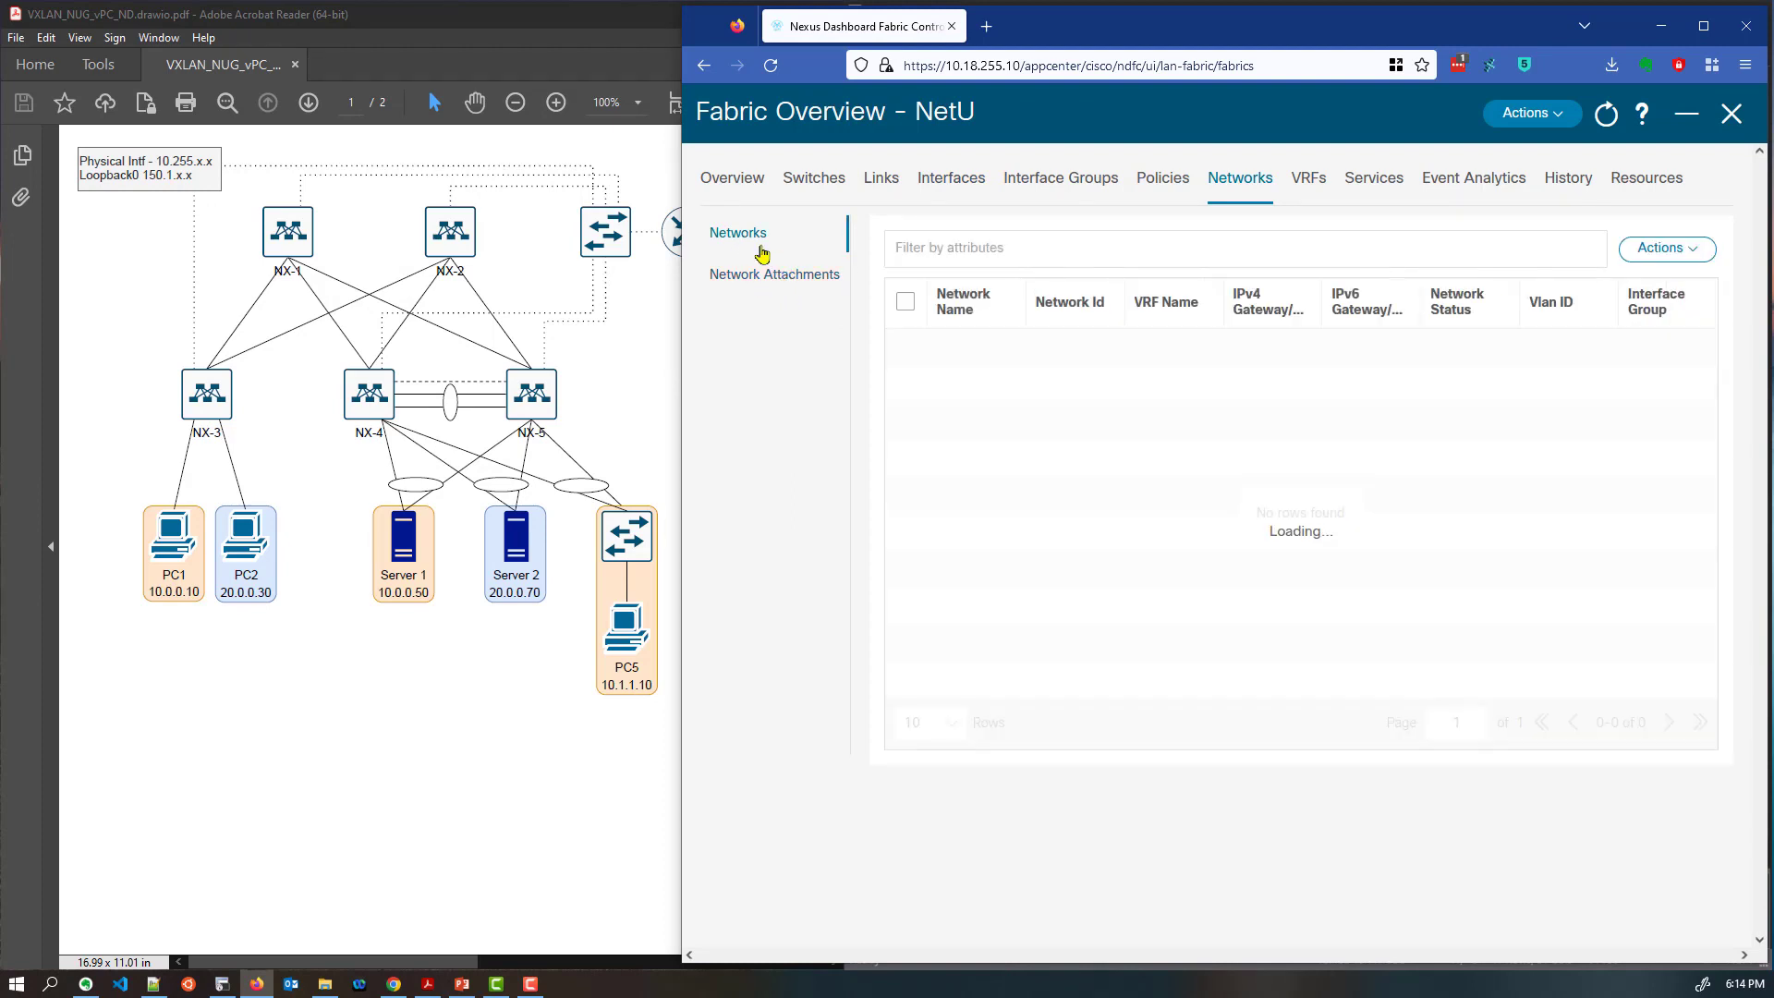
pyautogui.click(756, 273)
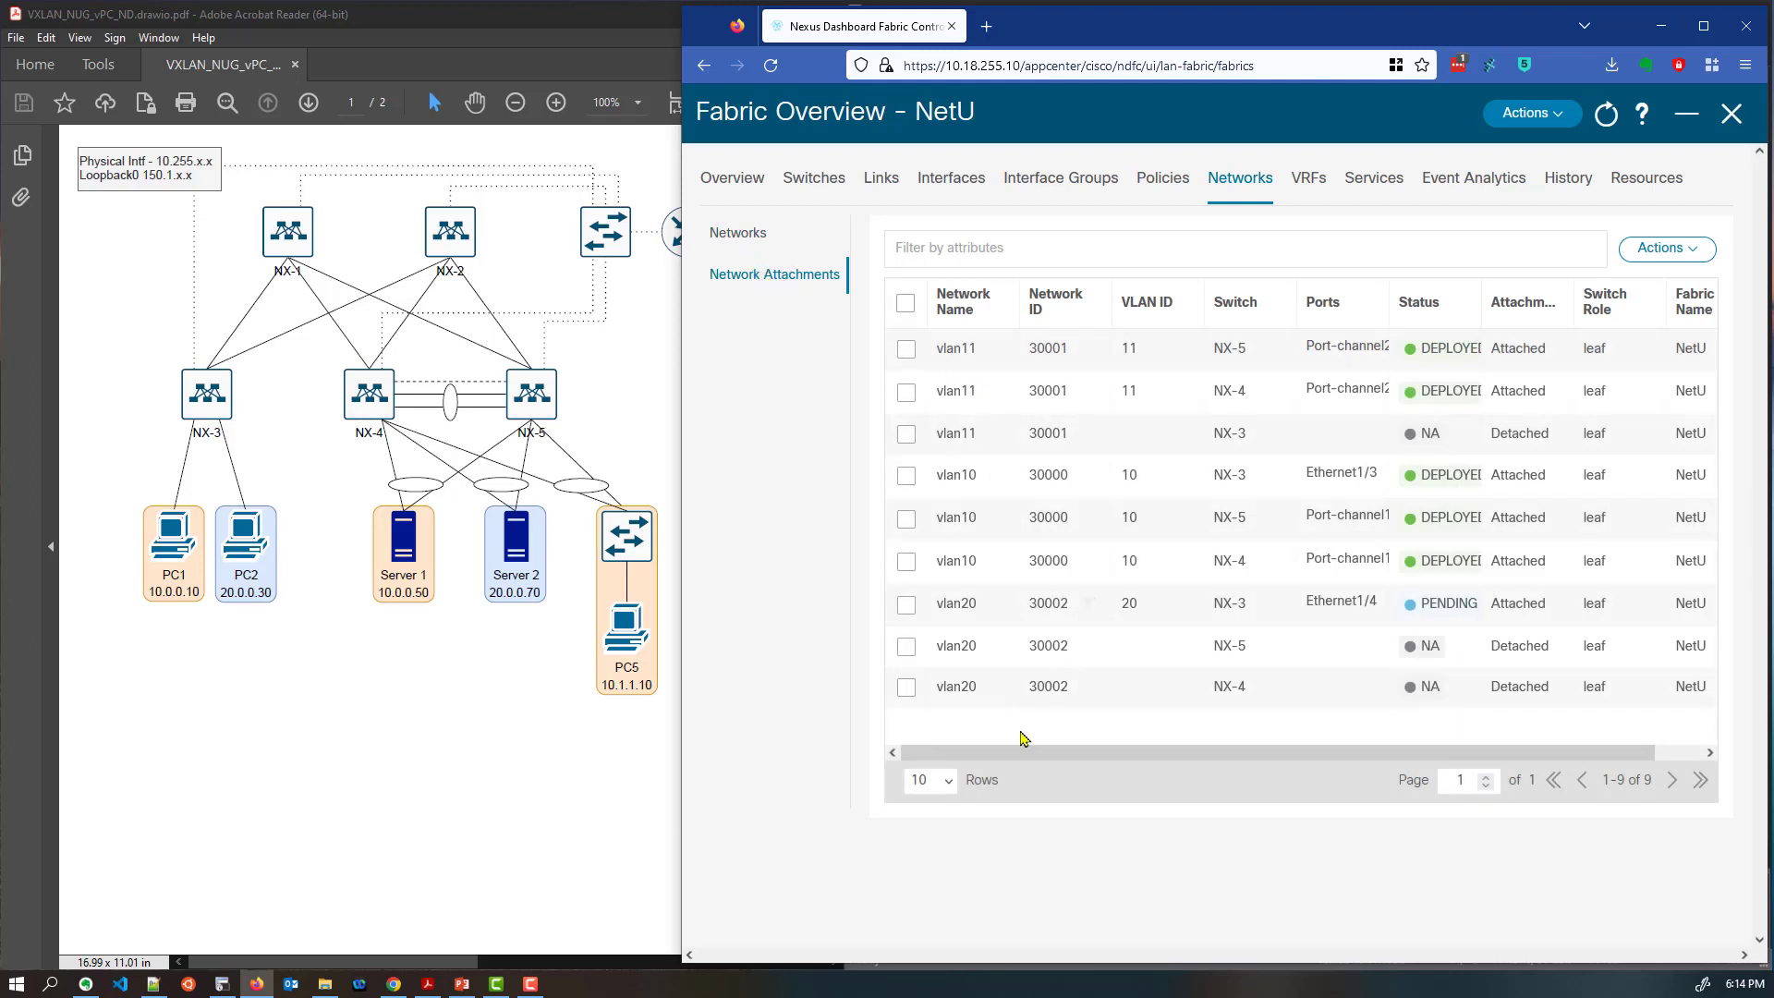
pyautogui.click(907, 646)
pyautogui.click(1641, 248)
pyautogui.click(1632, 322)
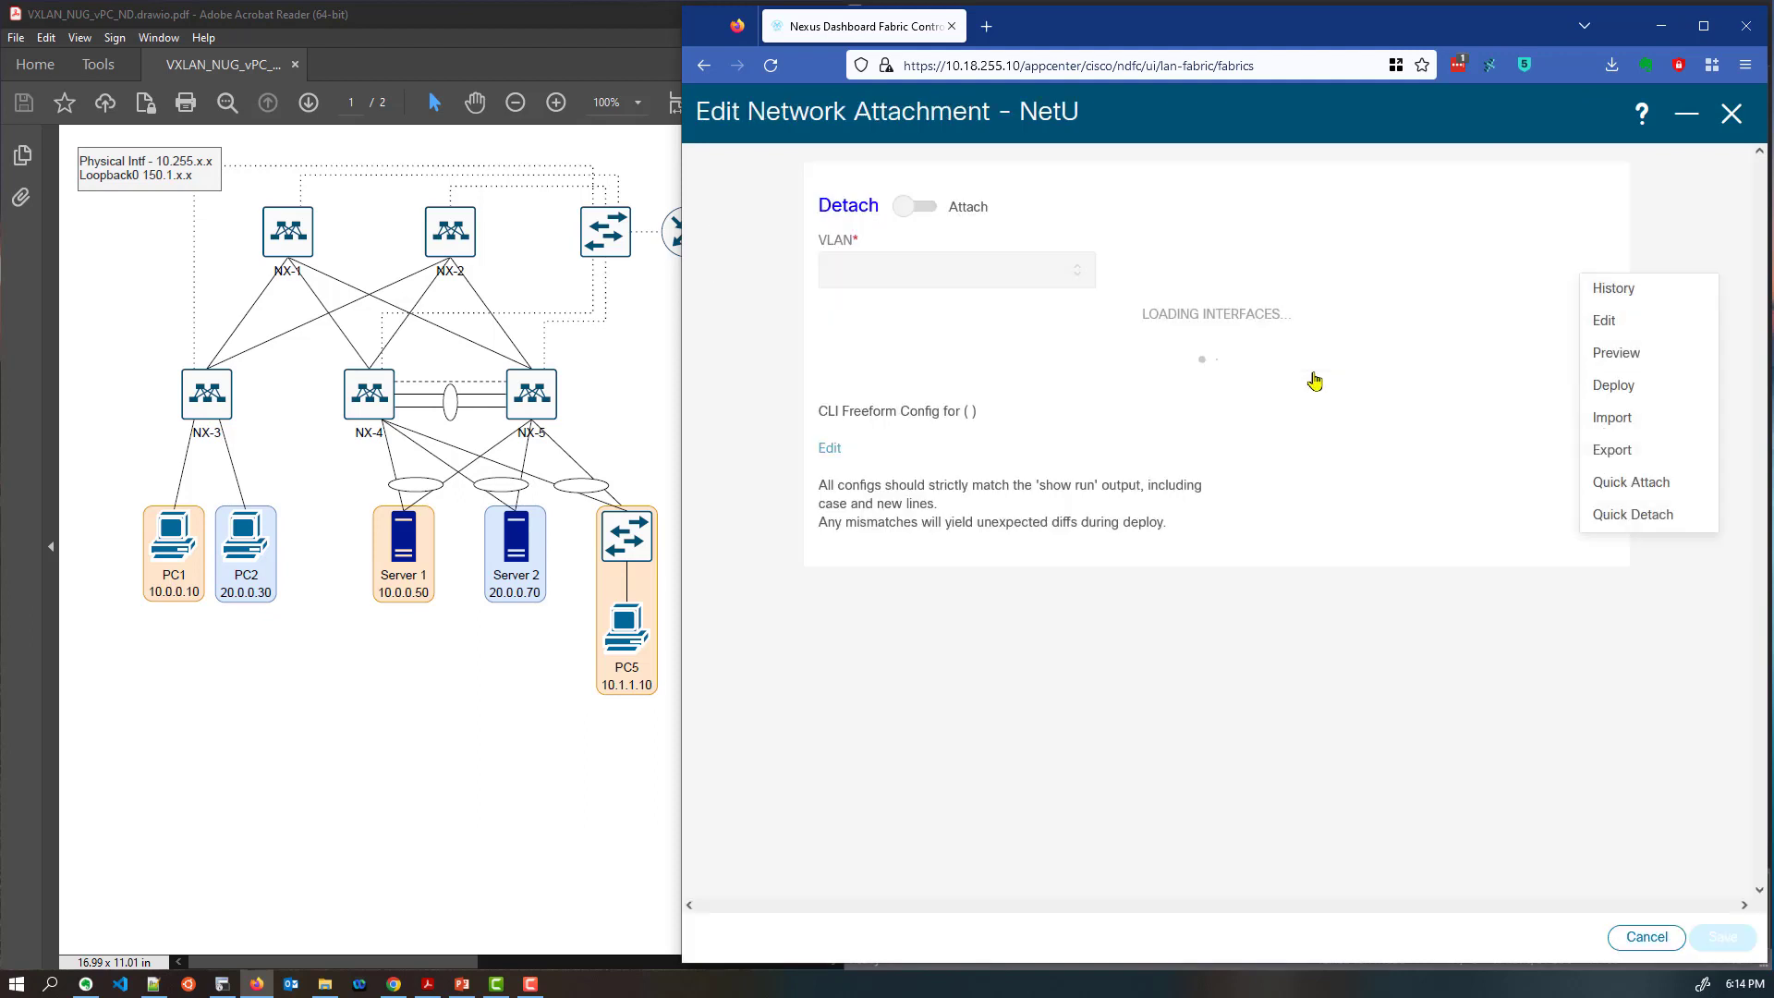
pyautogui.click(910, 227)
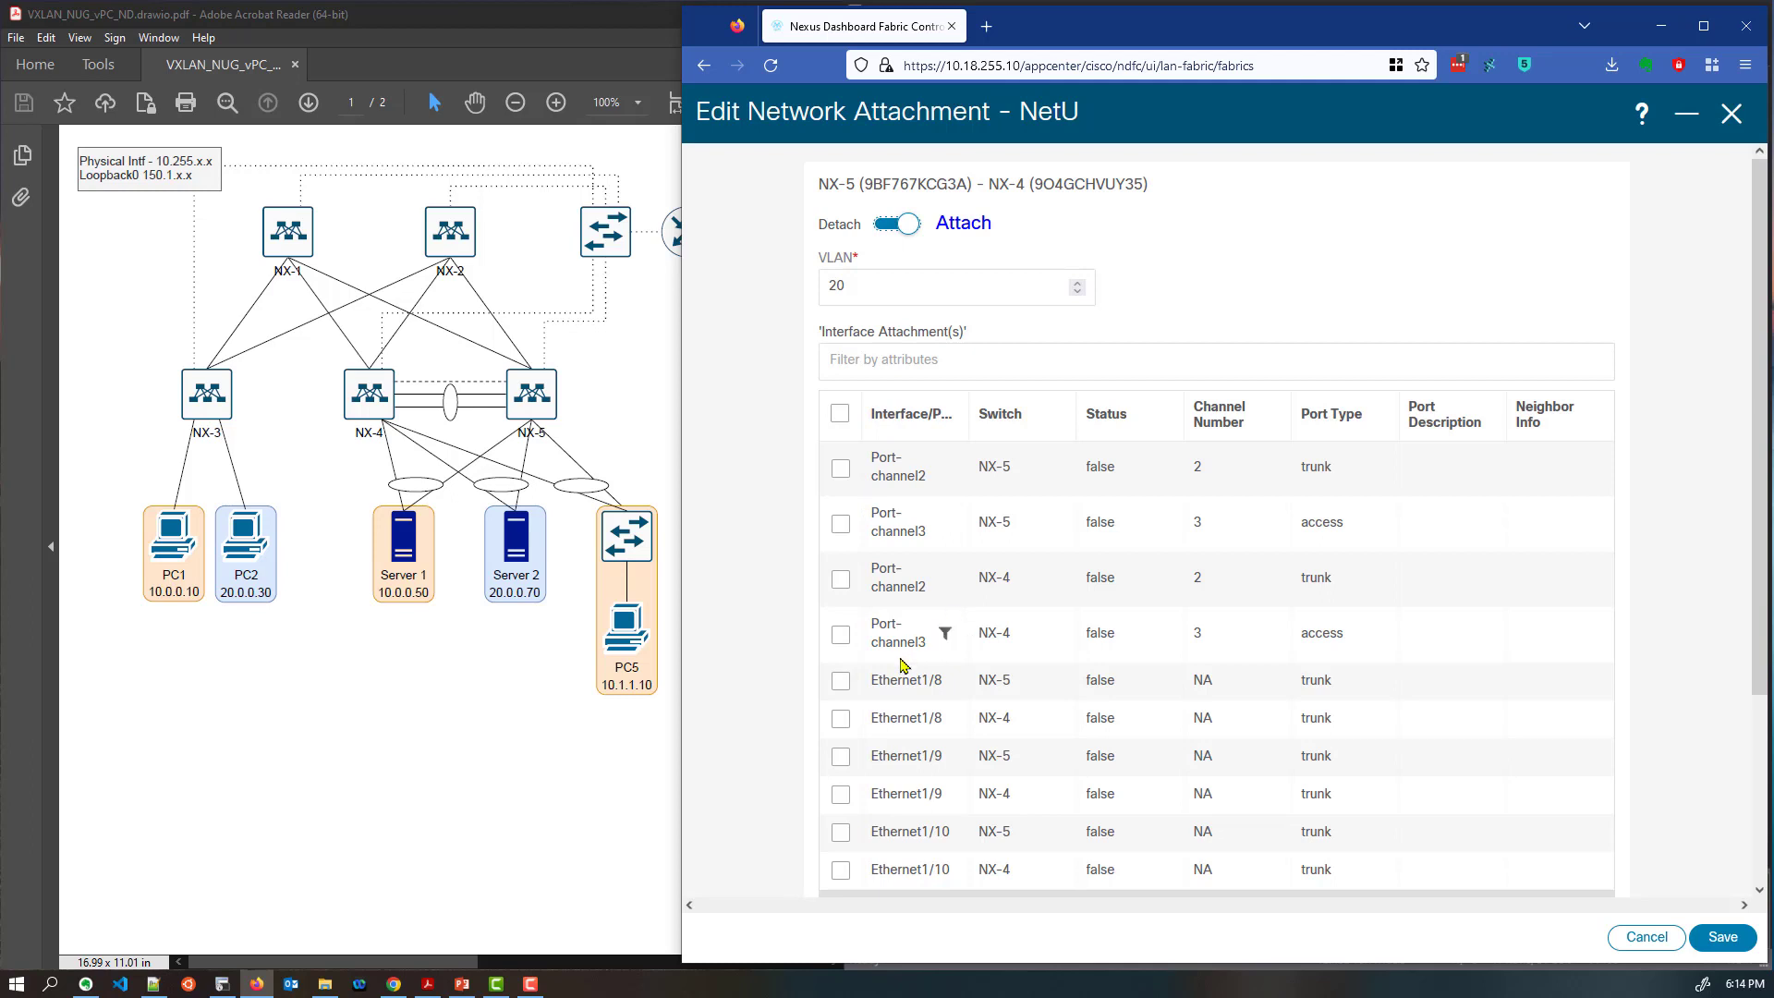
pyautogui.click(841, 524)
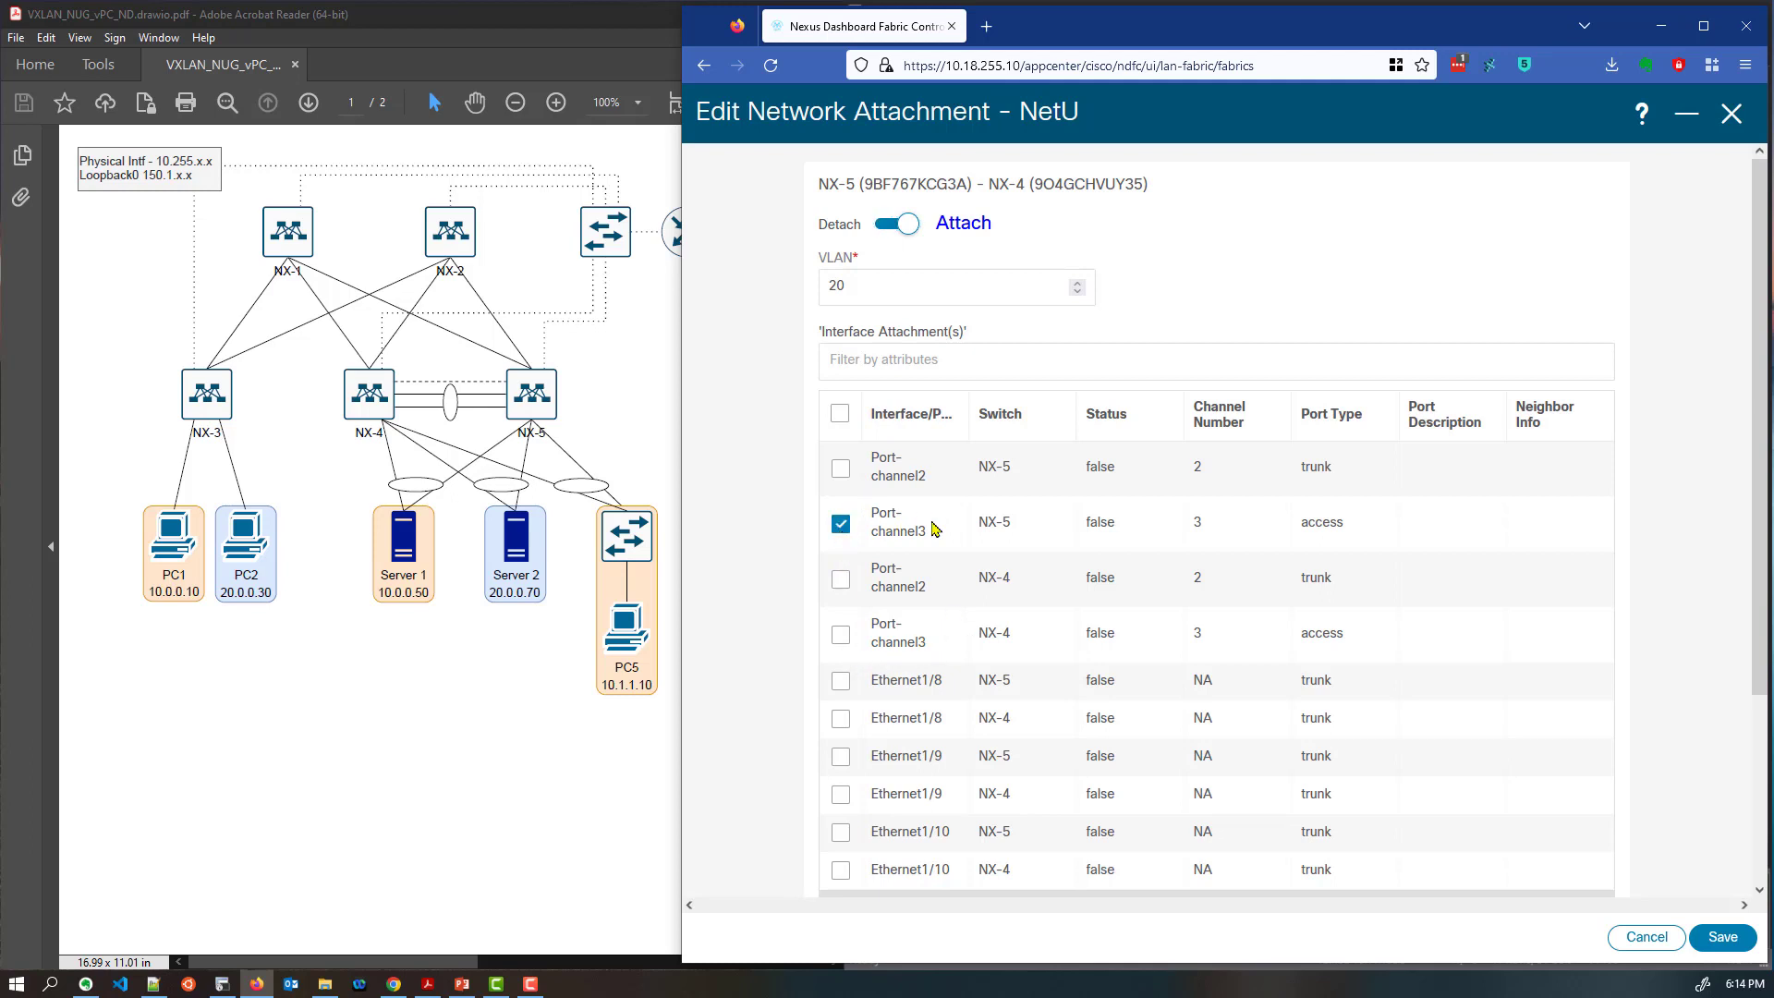
pyautogui.click(839, 636)
pyautogui.click(1724, 938)
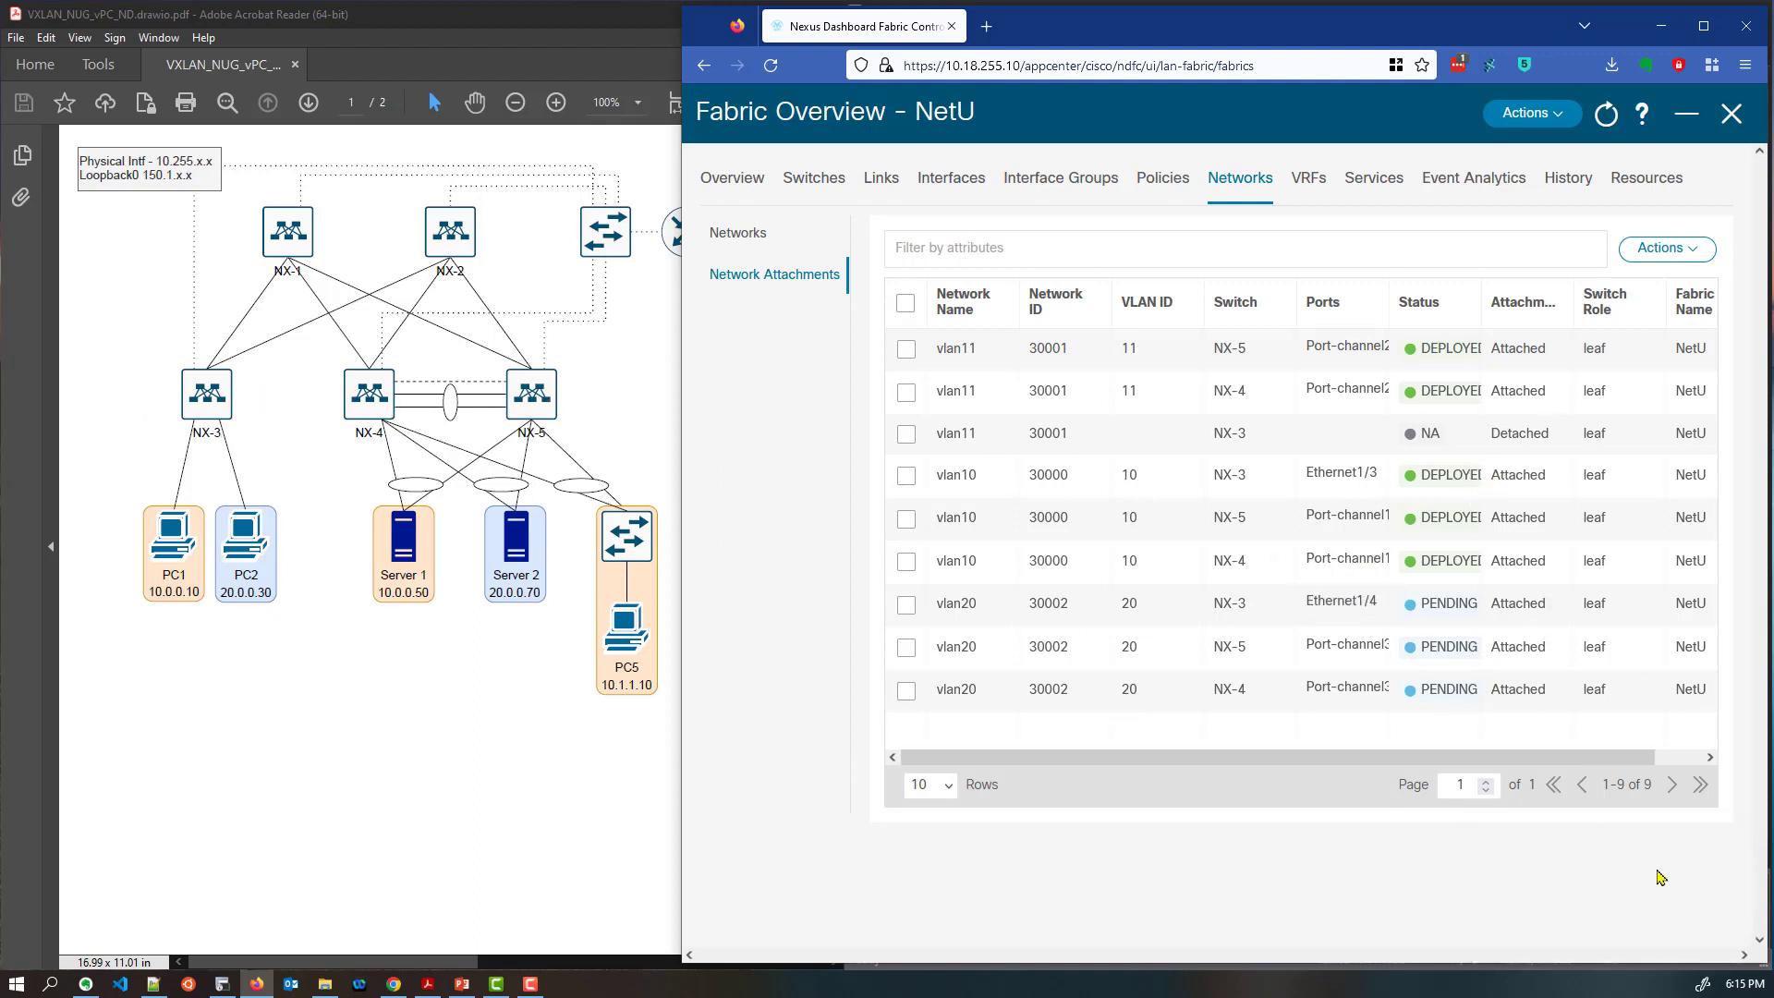
# Recalculate and deploy the NetU fabric configuration, reviewing NX-4's pending vPC and vlan20 configuration before deploying
pyautogui.click(1534, 114)
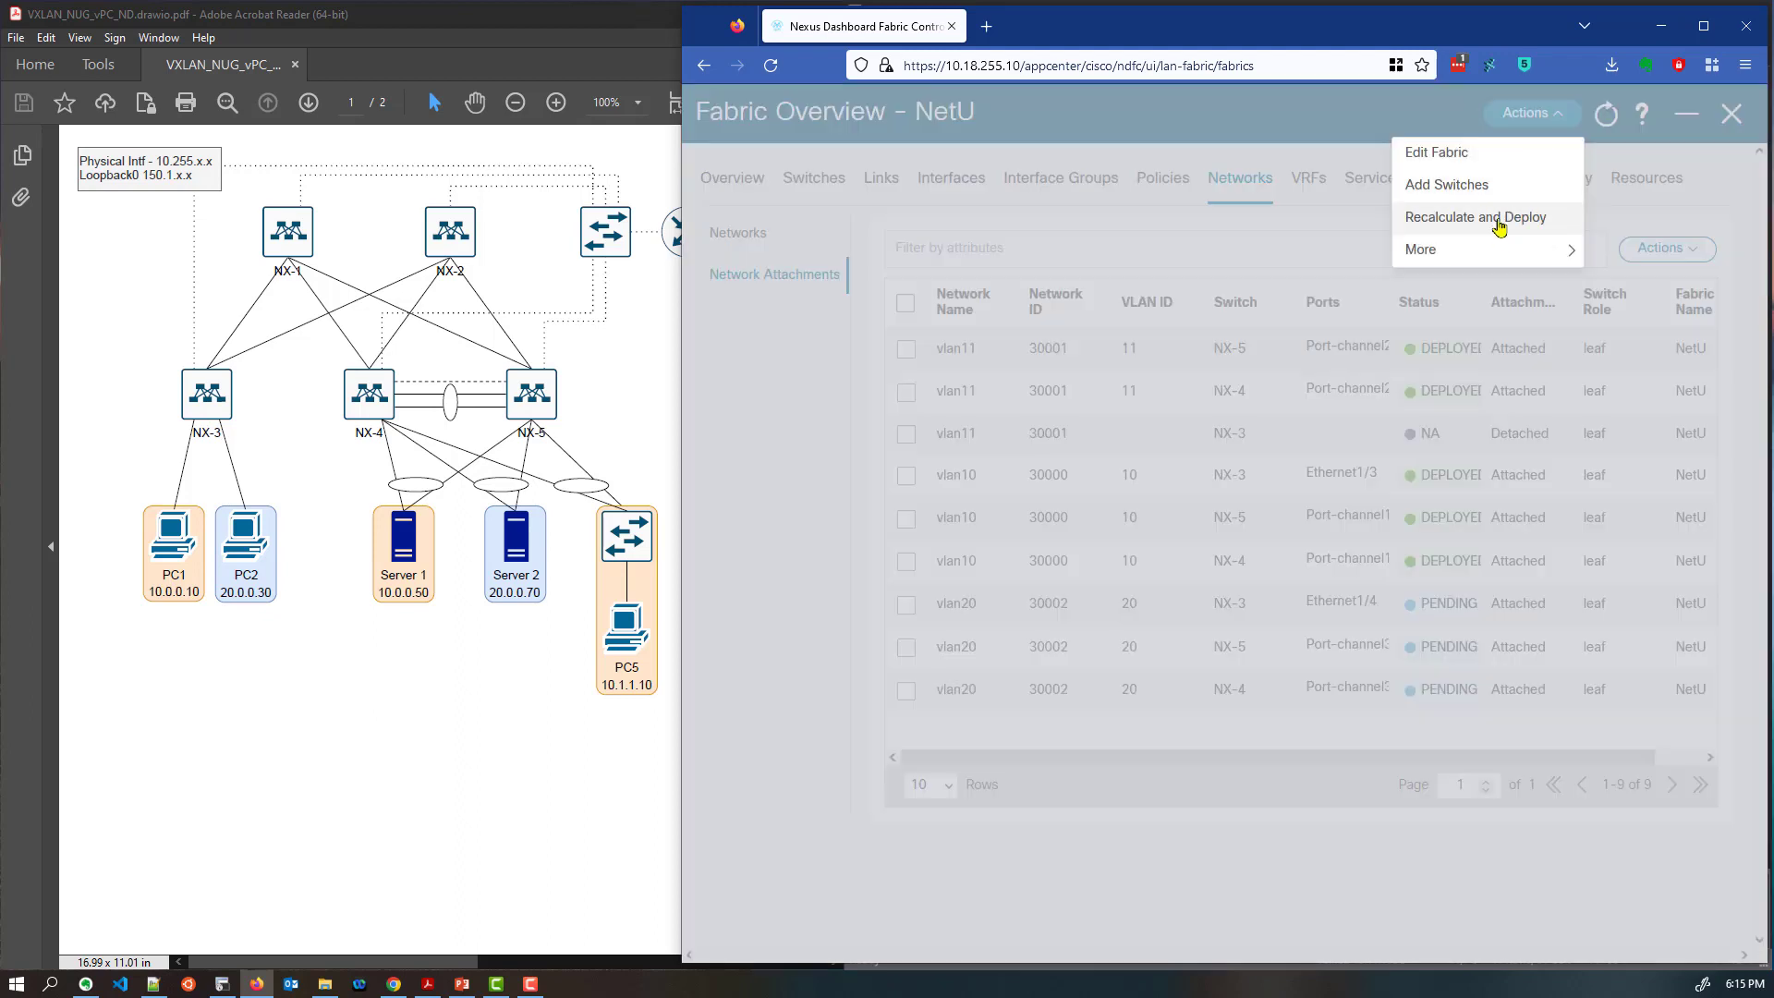
pyautogui.click(1499, 226)
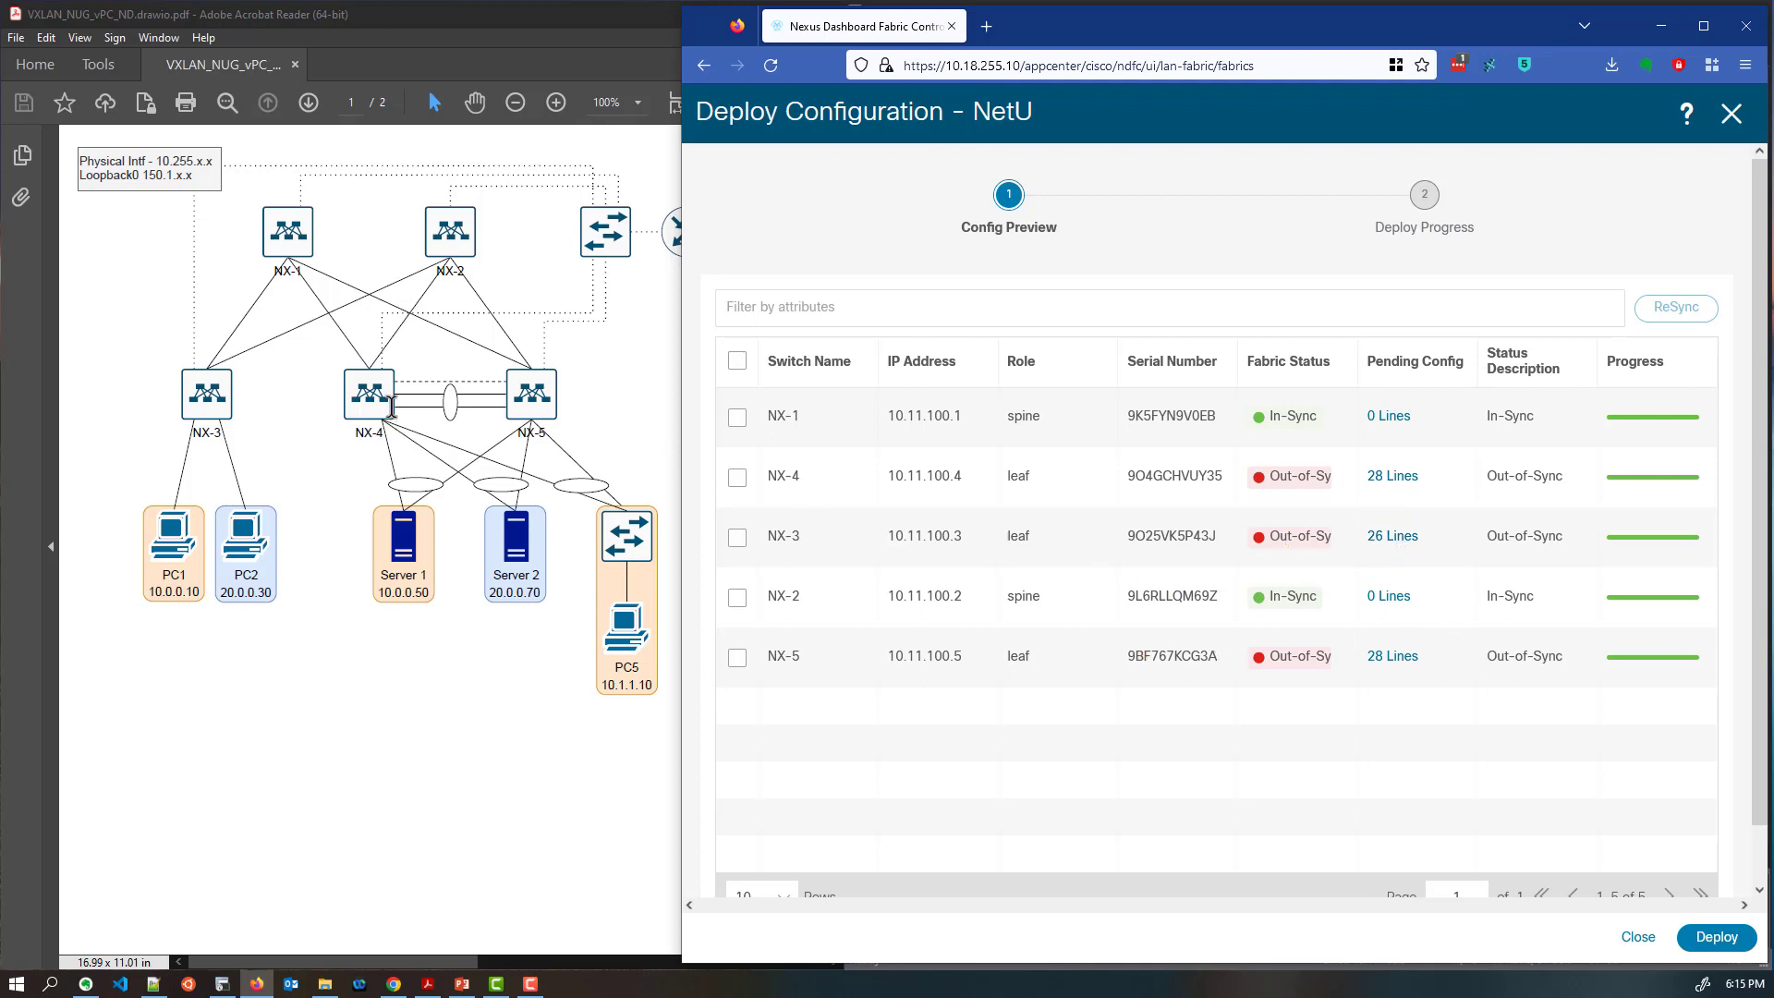
pyautogui.click(1395, 477)
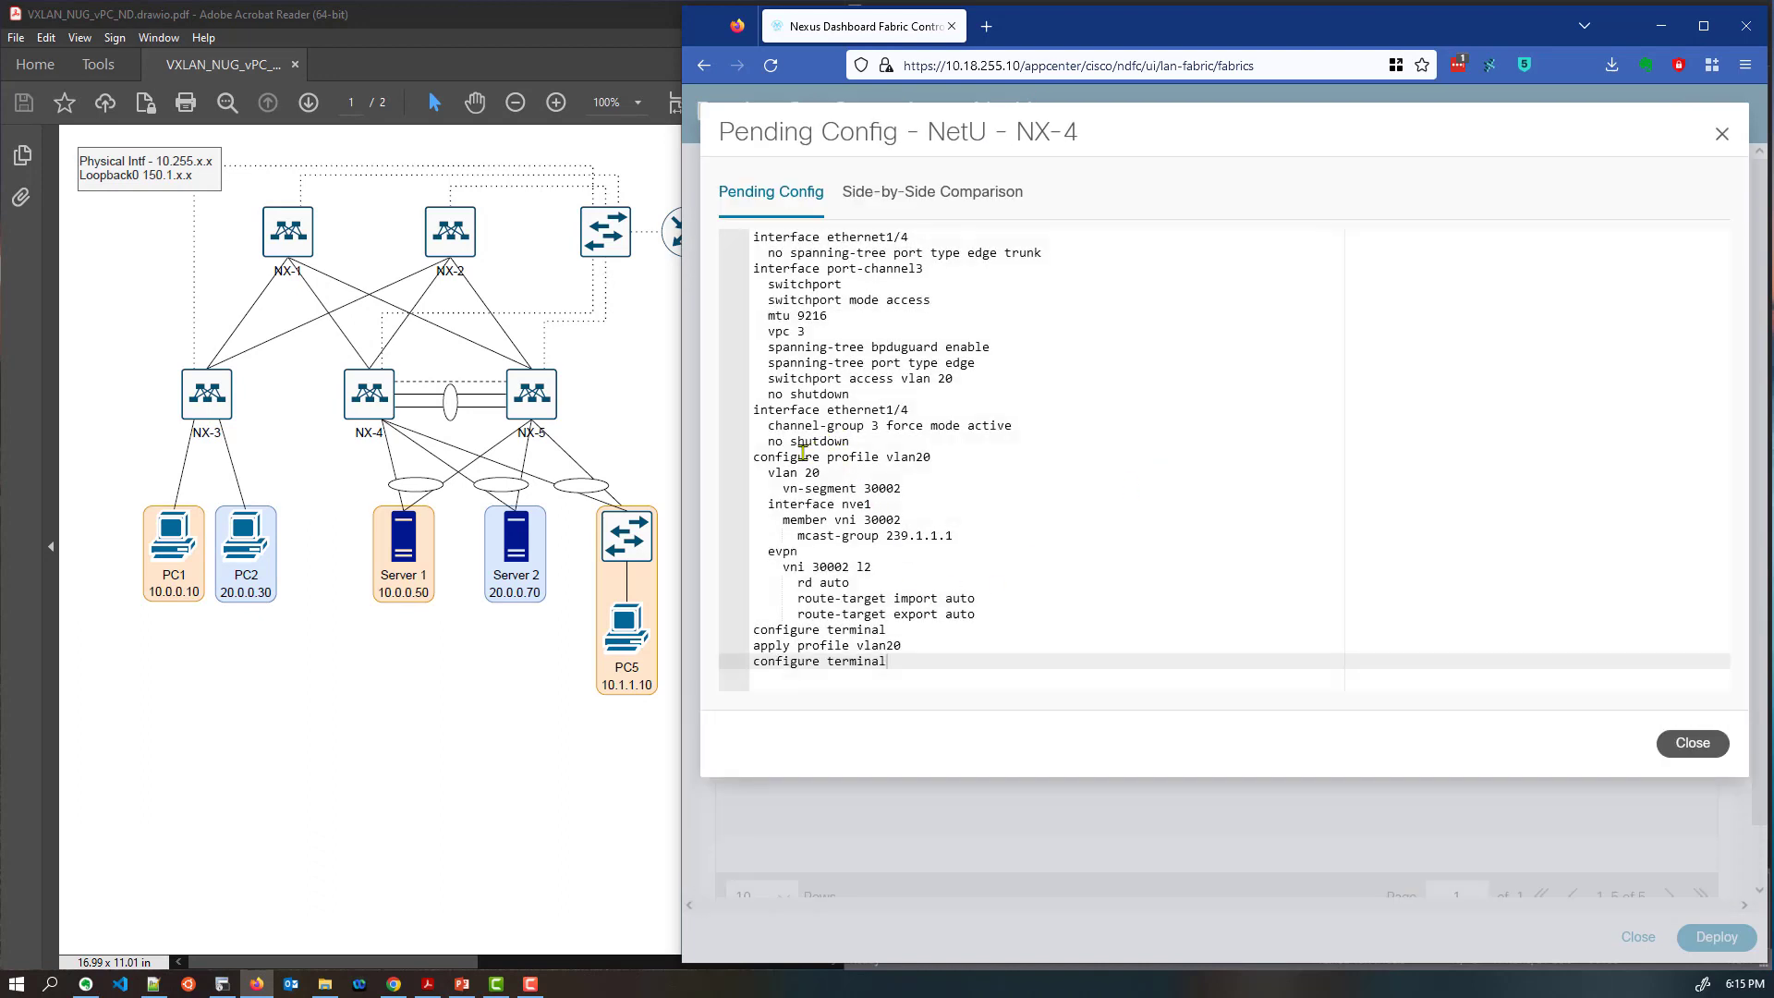
pyautogui.moveTo(769, 453); pyautogui.dragTo(942, 528)
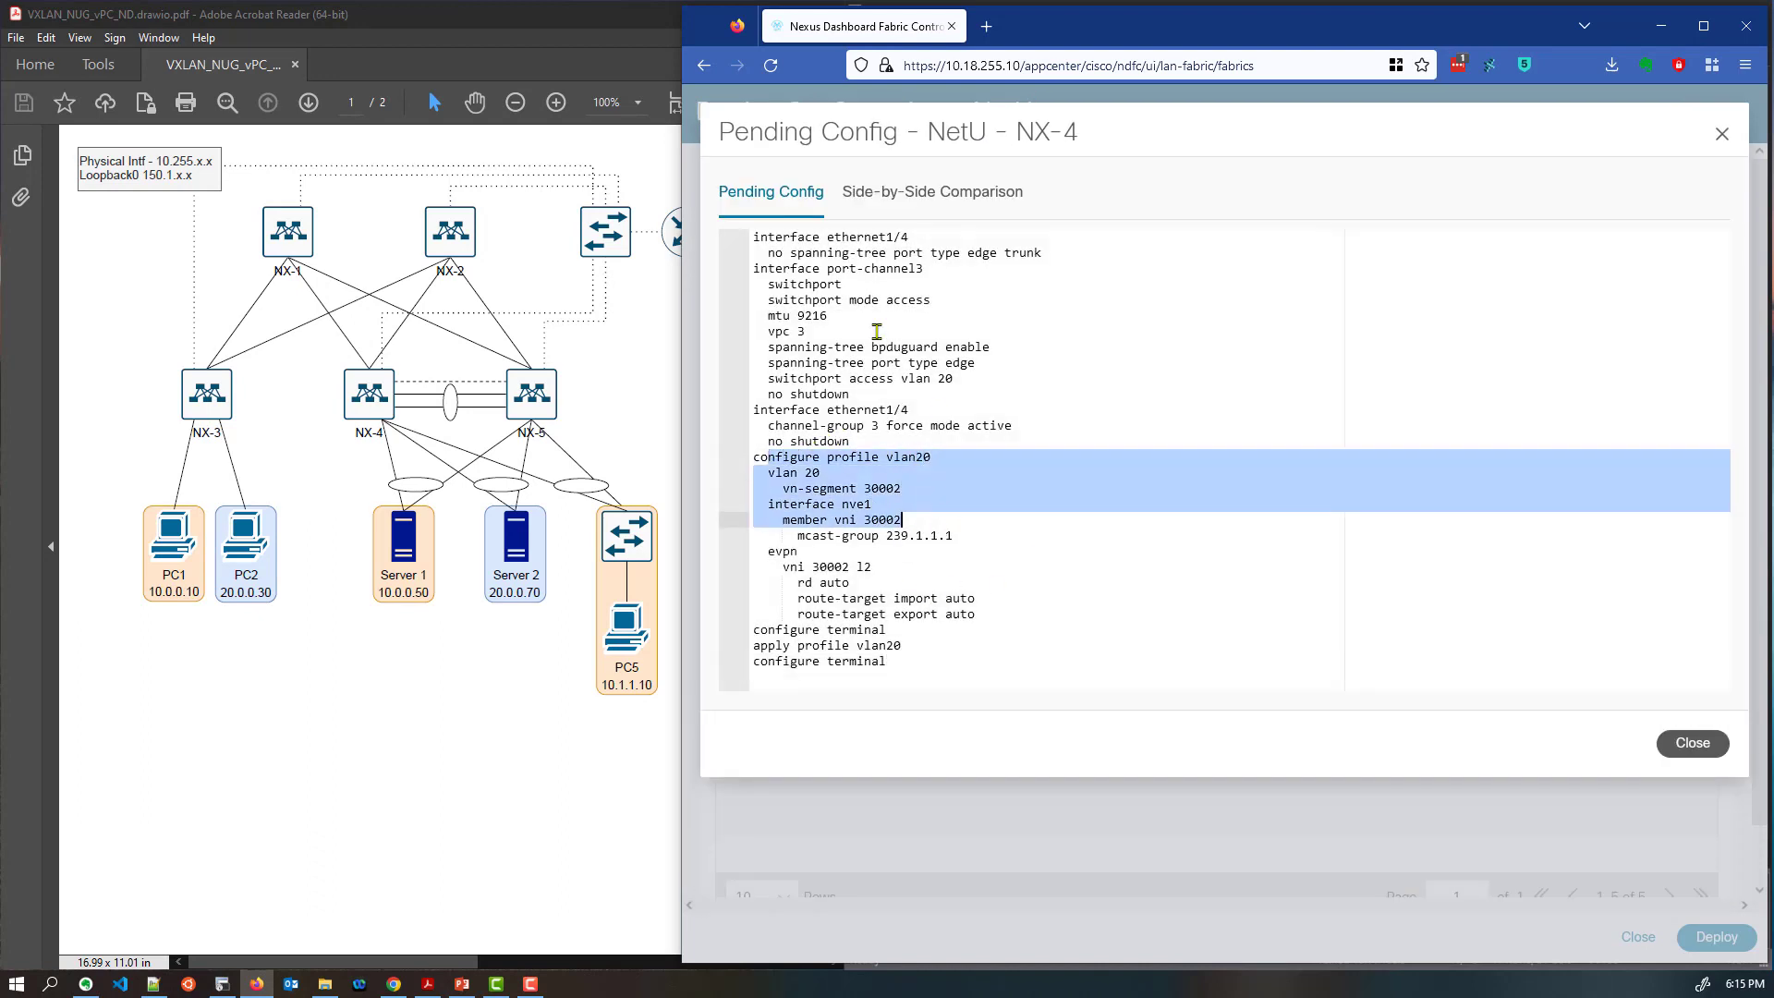
pyautogui.click(822, 271)
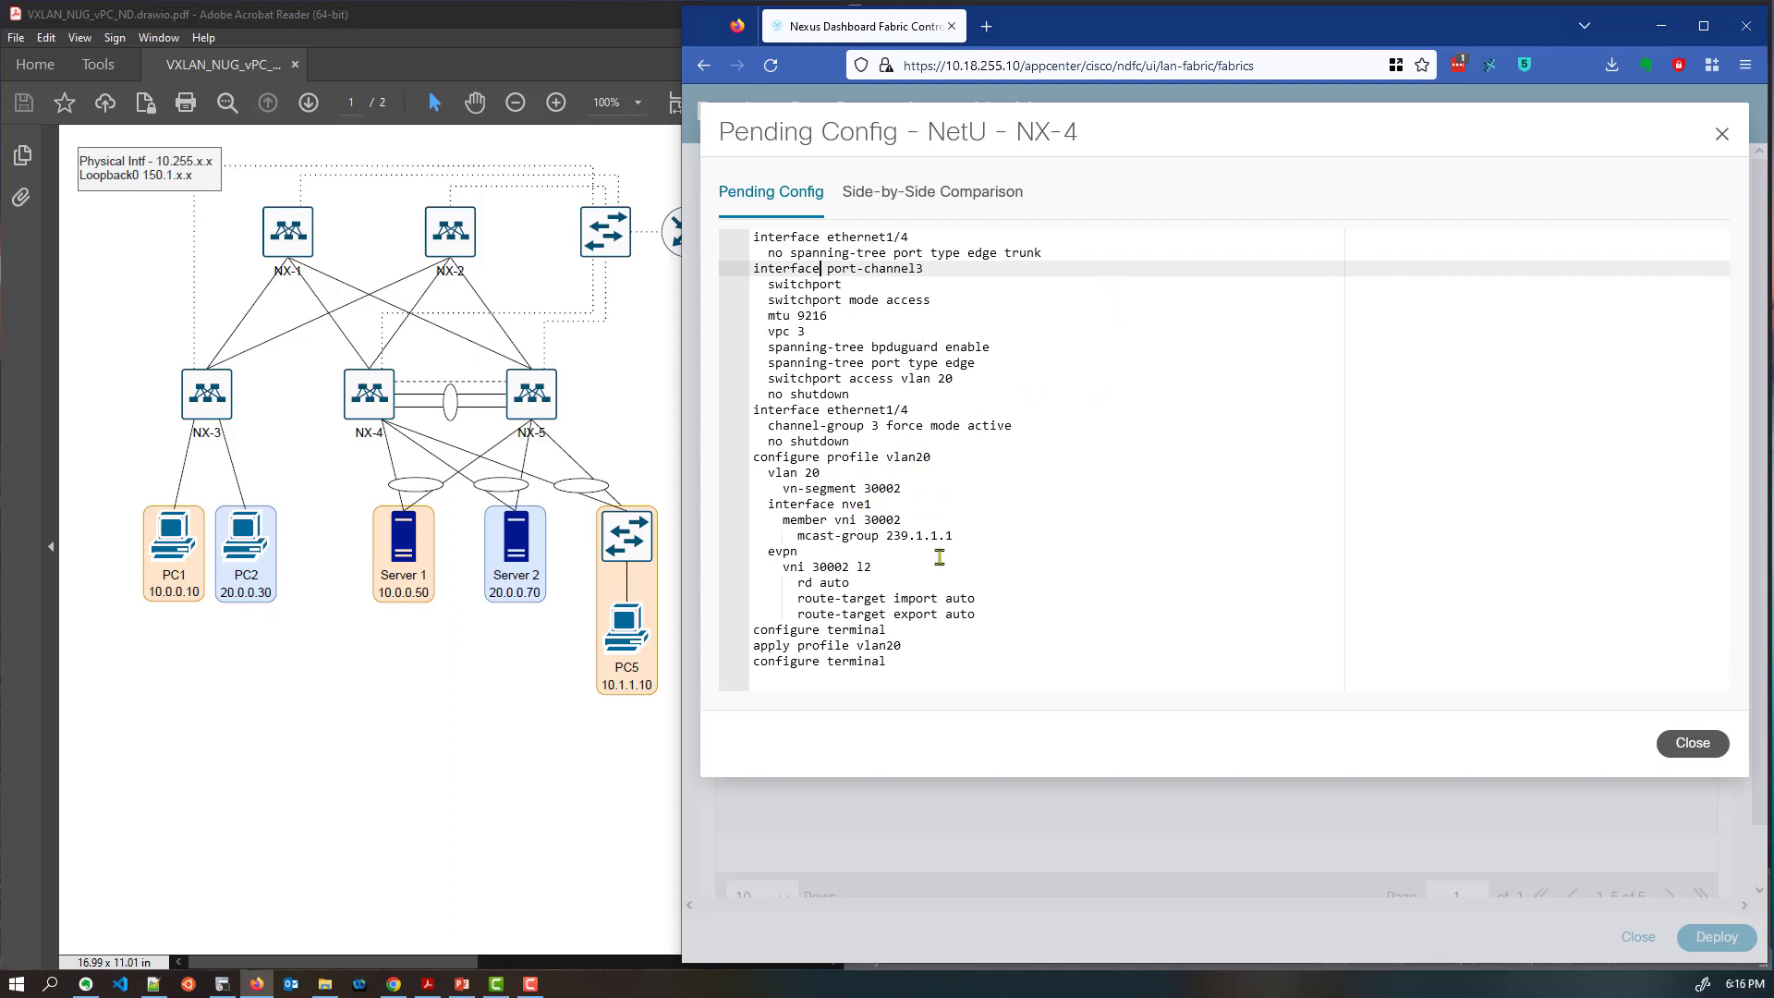
pyautogui.moveTo(968, 559); pyautogui.dragTo(924, 457)
pyautogui.click(917, 478)
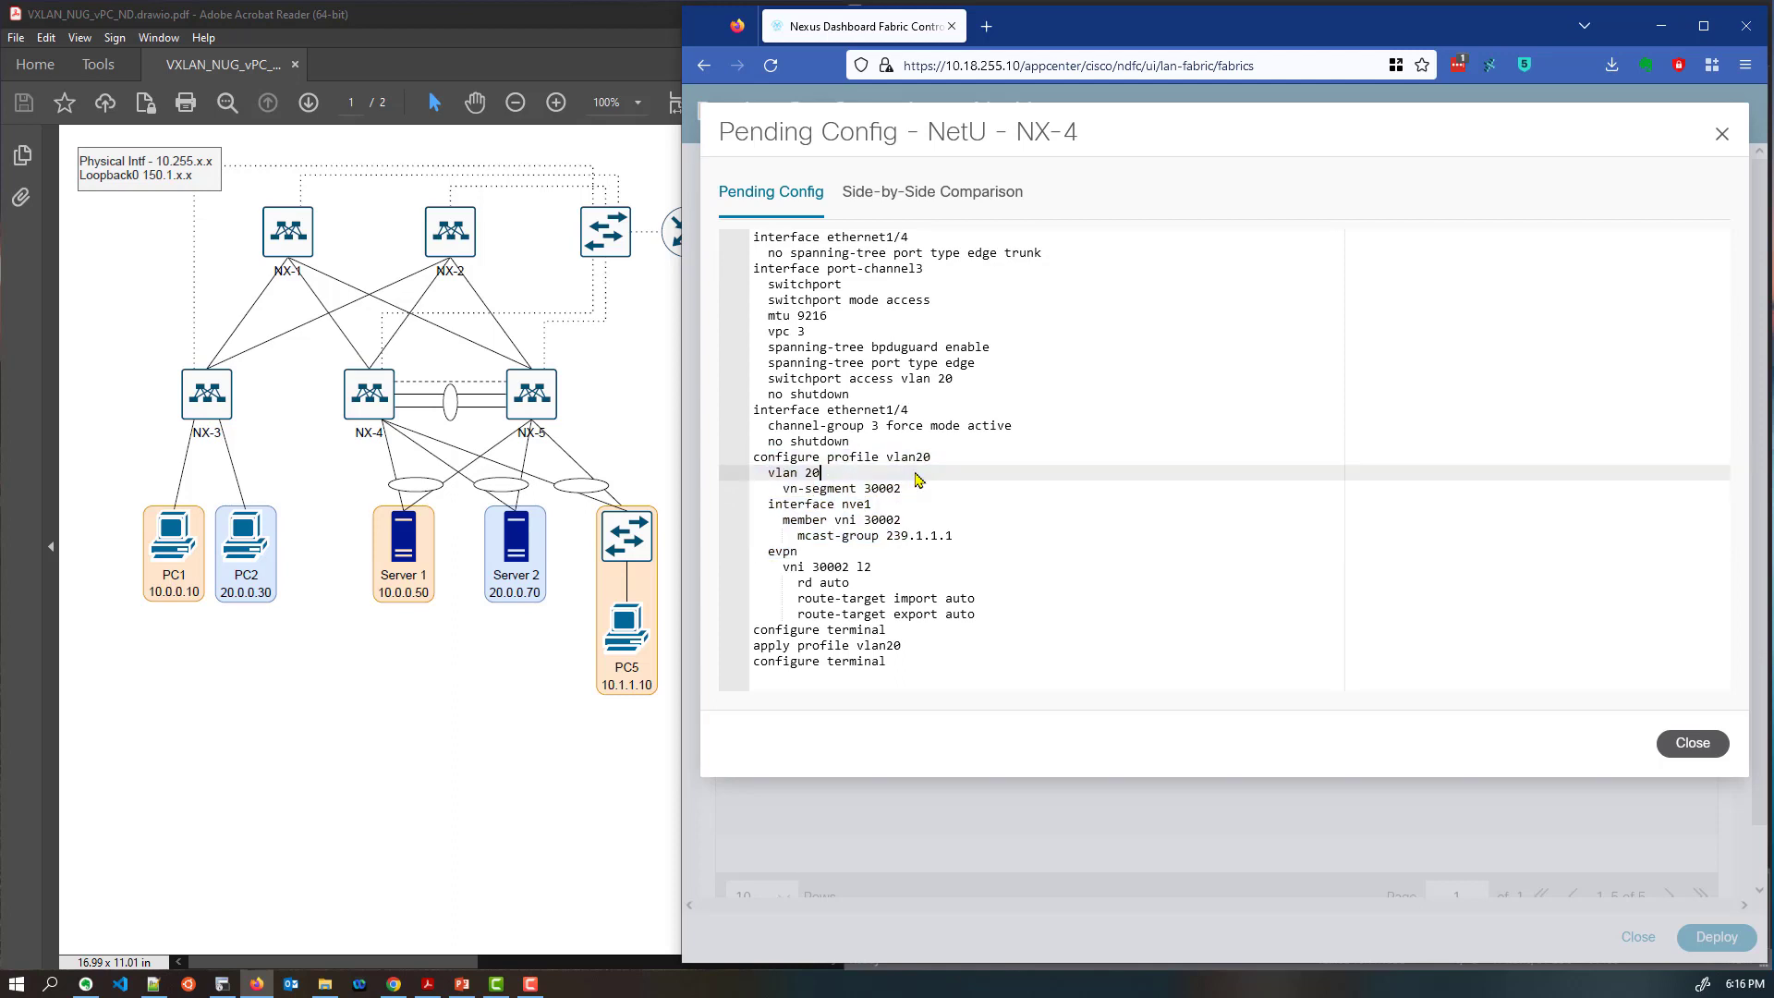
pyautogui.click(1696, 745)
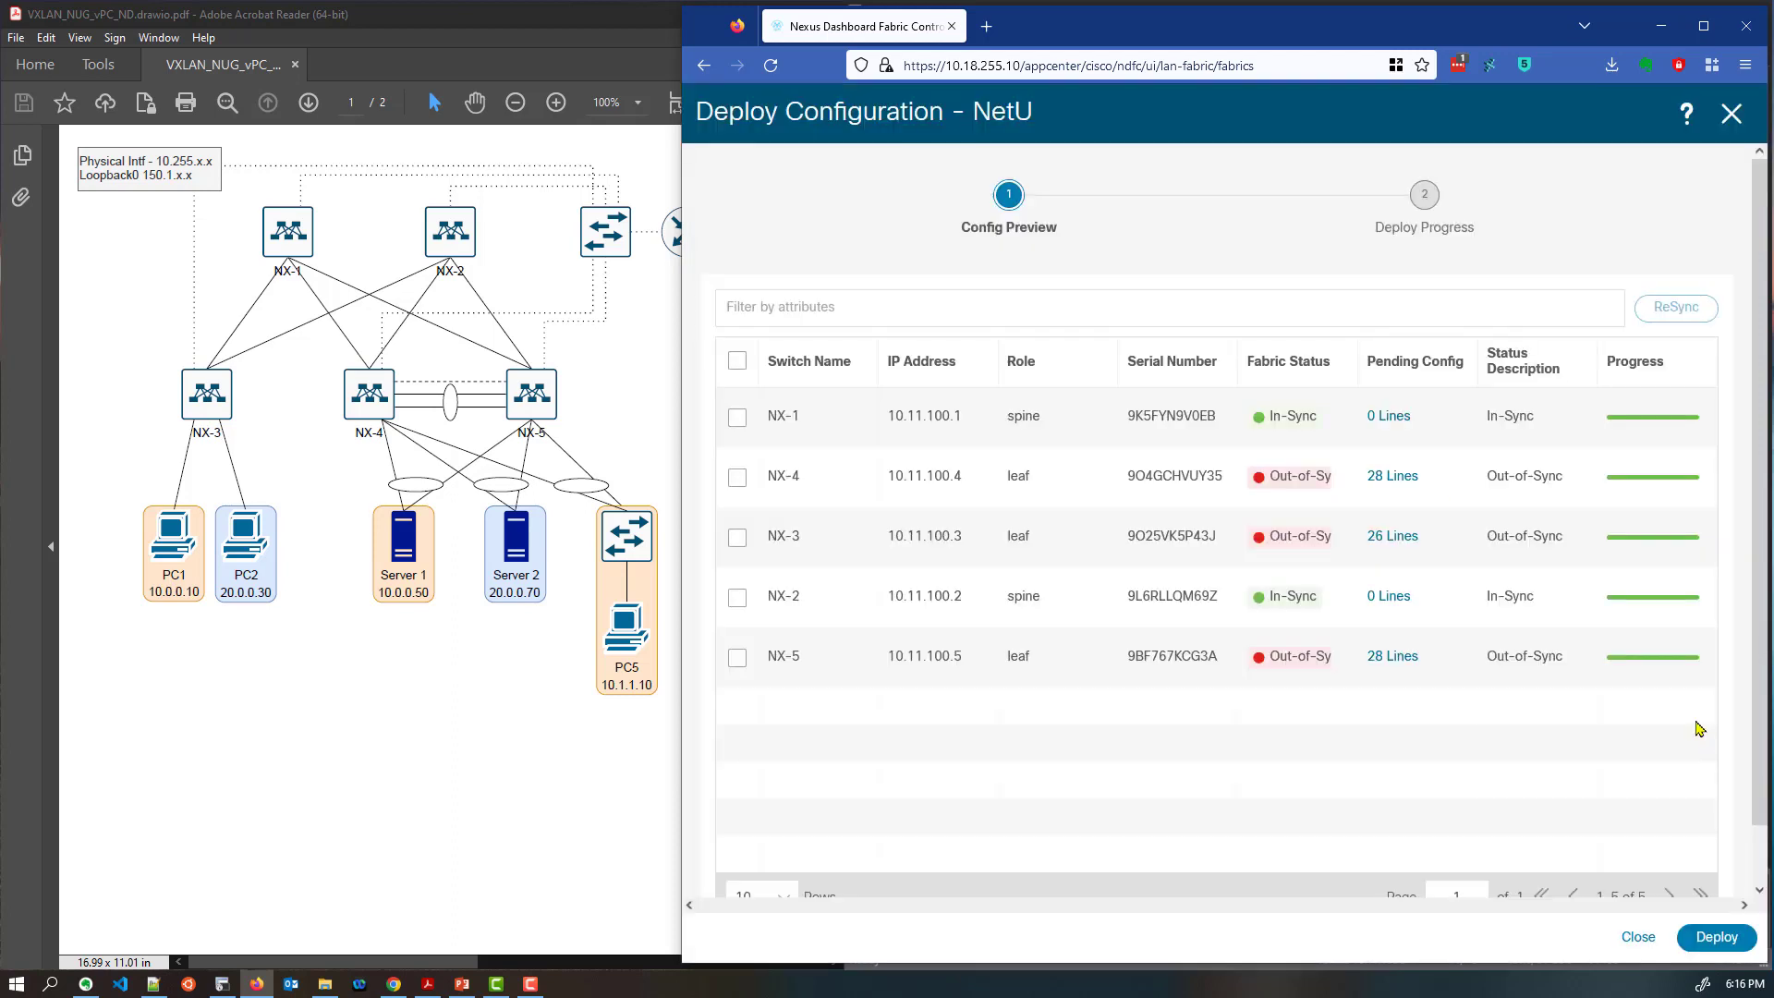
pyautogui.click(1706, 939)
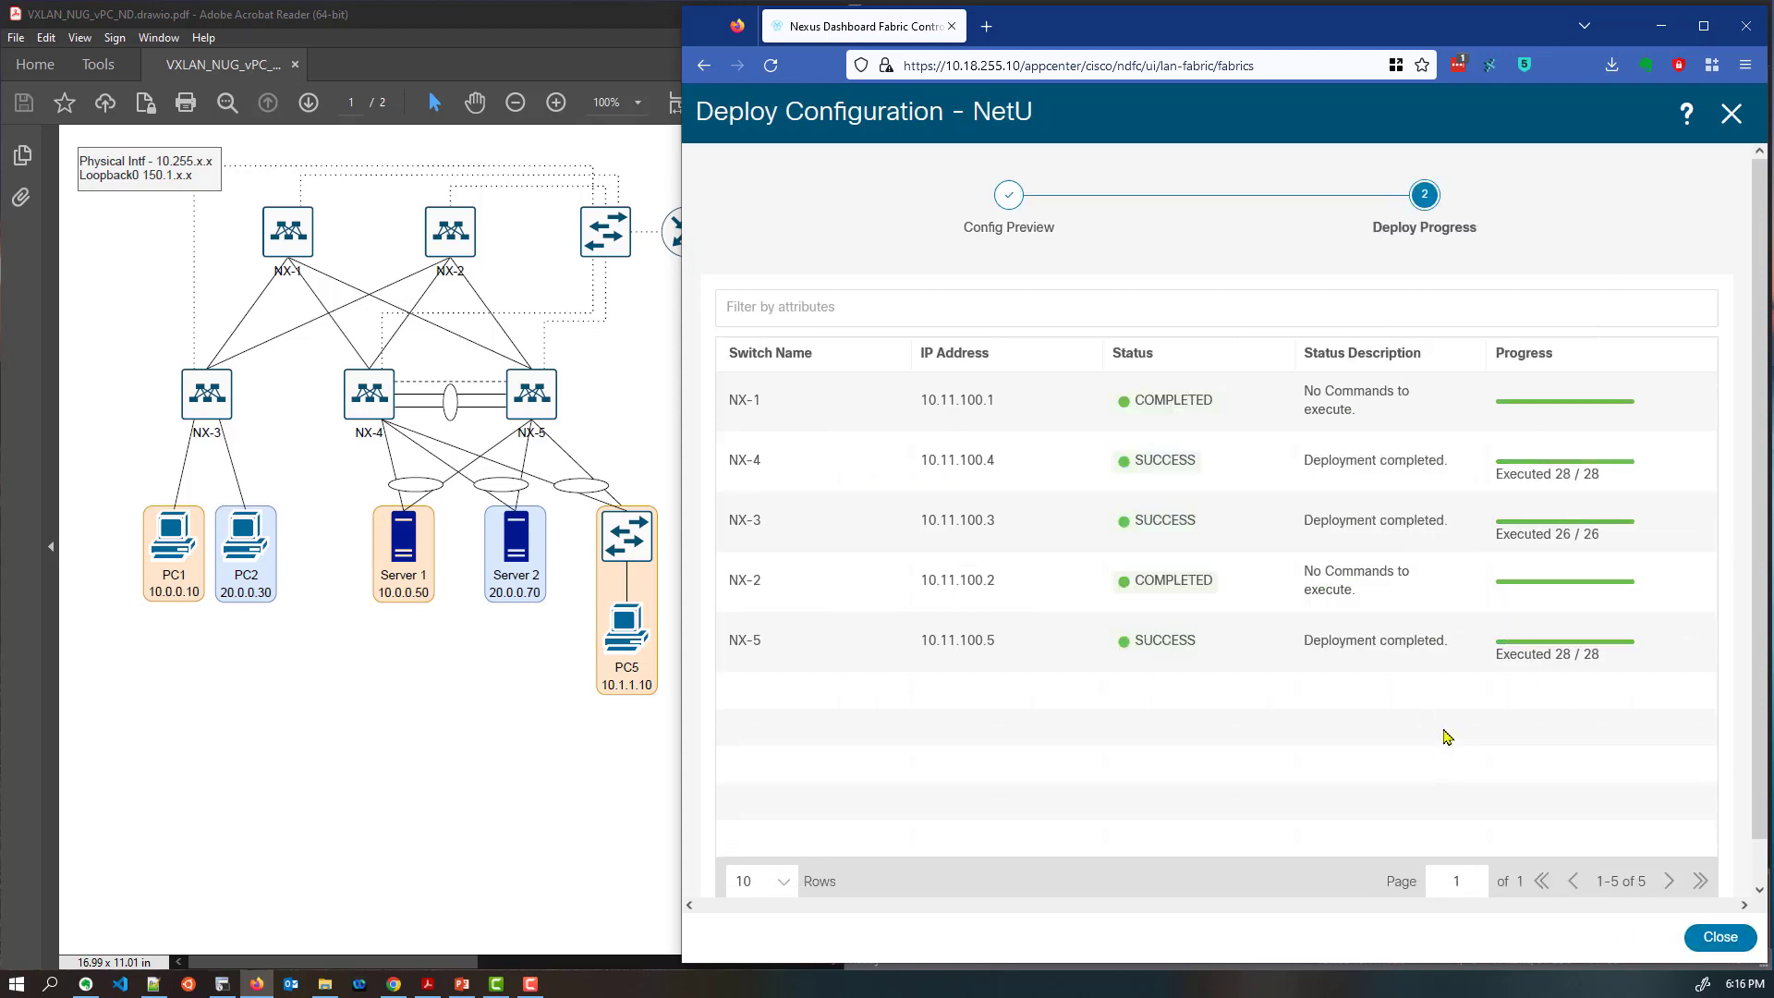
pyautogui.click(1717, 933)
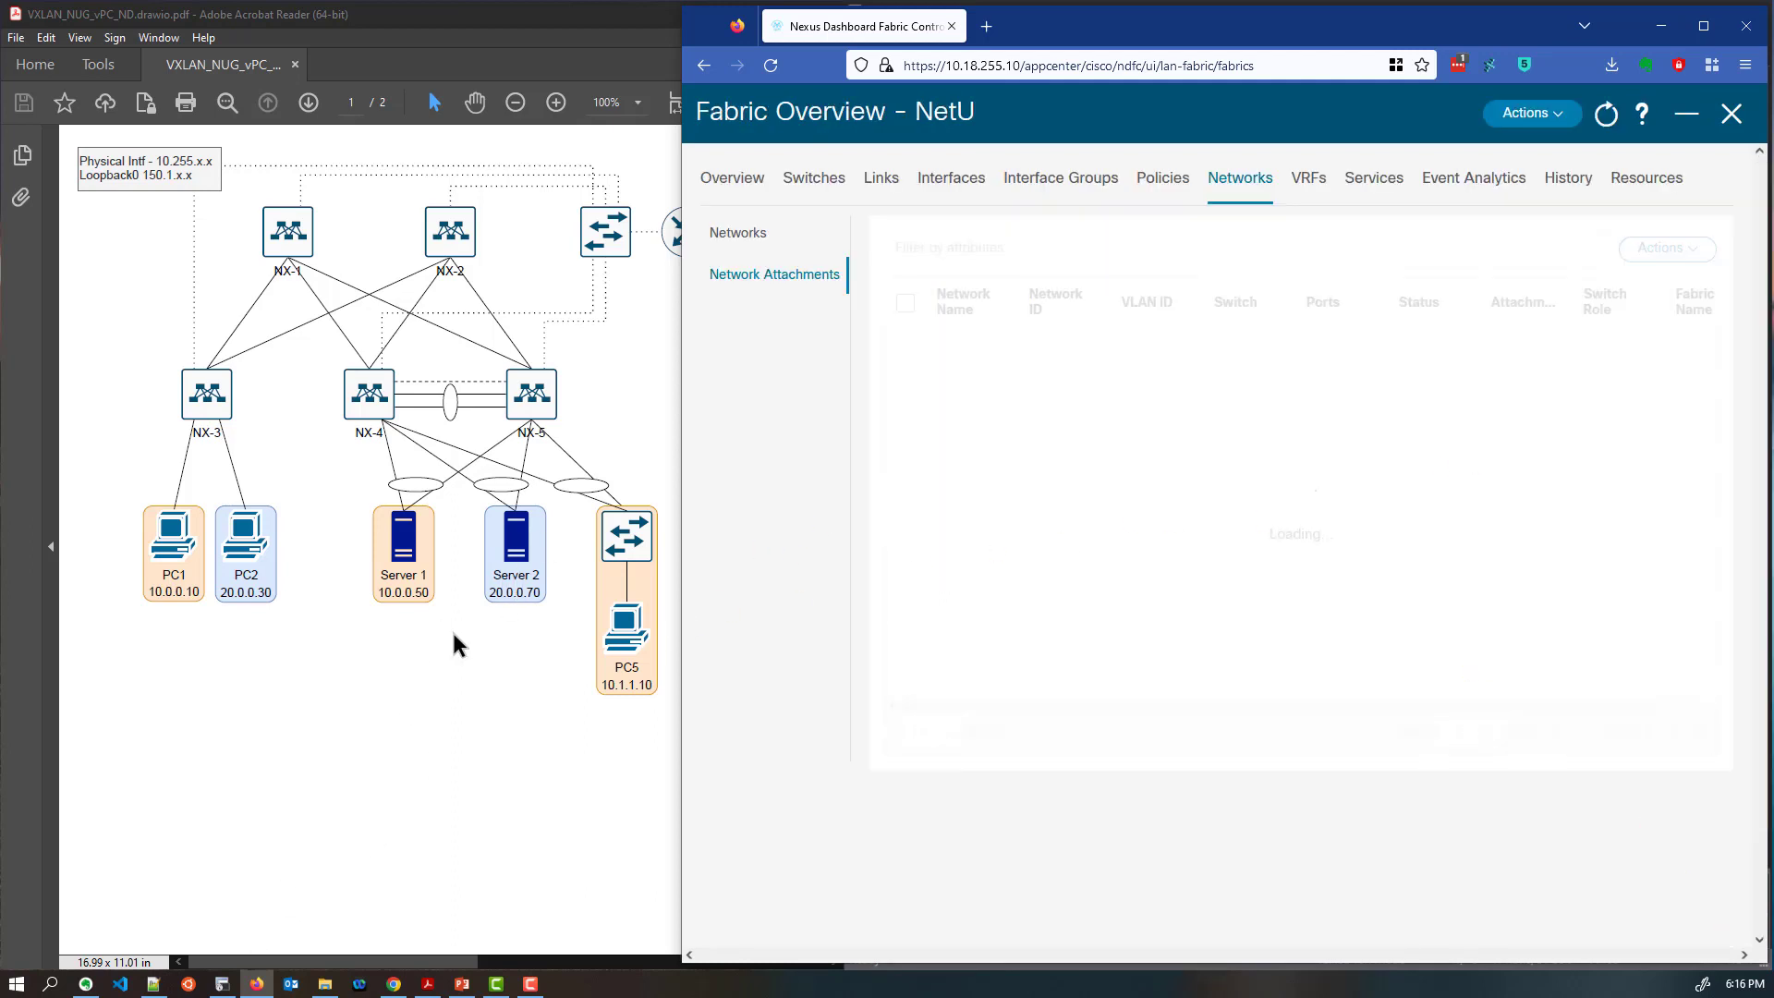
# Switch to the NX-4 terminal session and run sh vpc to check the status of vPC 3 (Po3)
pyautogui.click(220, 985)
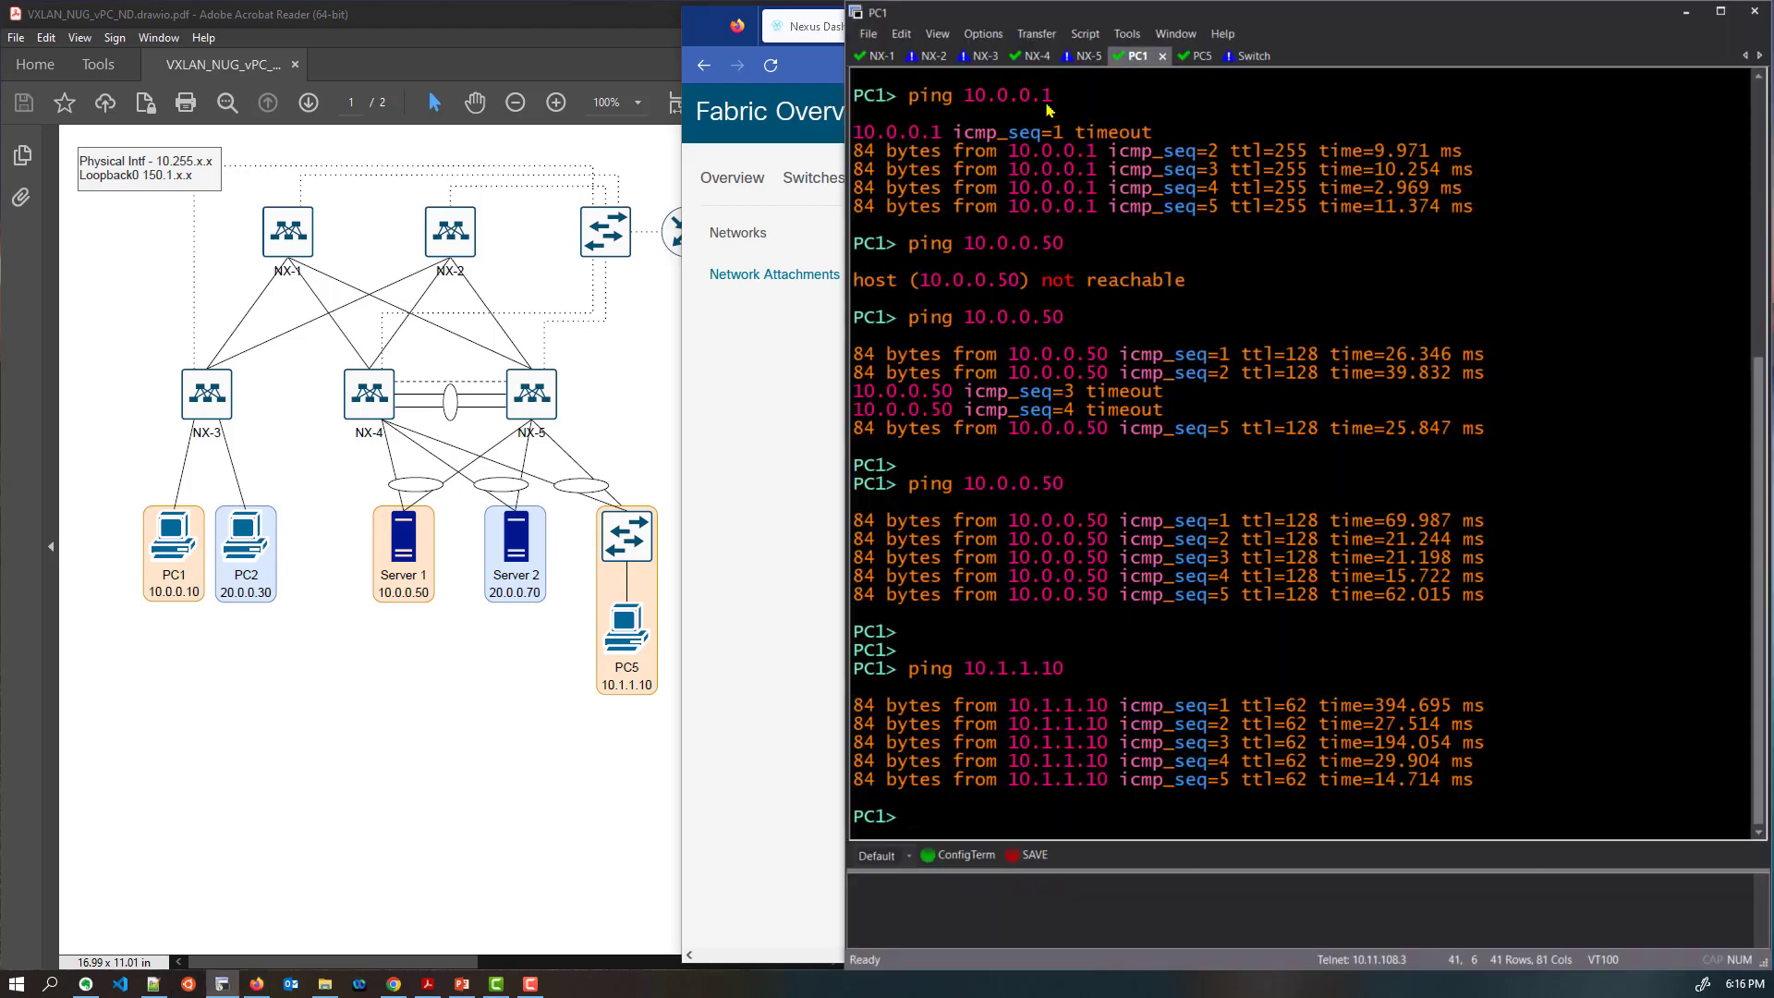
pyautogui.click(1035, 56)
pyautogui.press('Return')
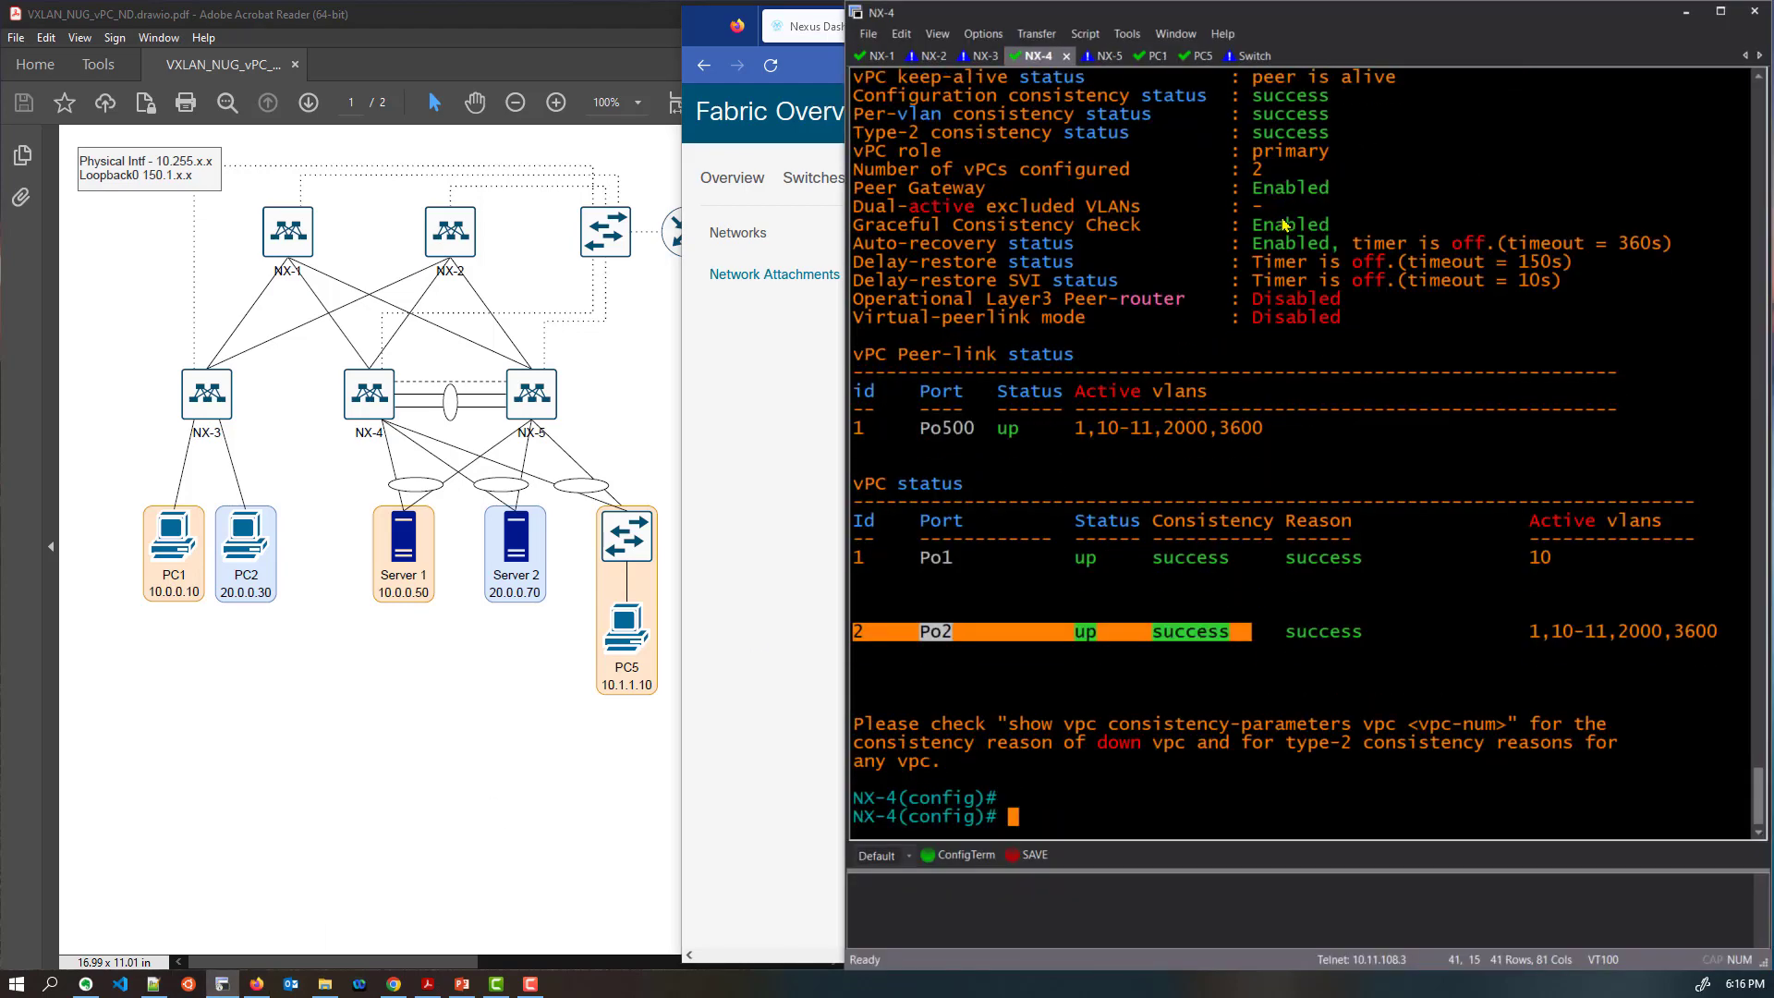
pyautogui.write('sh vpc')
pyautogui.press('Return')
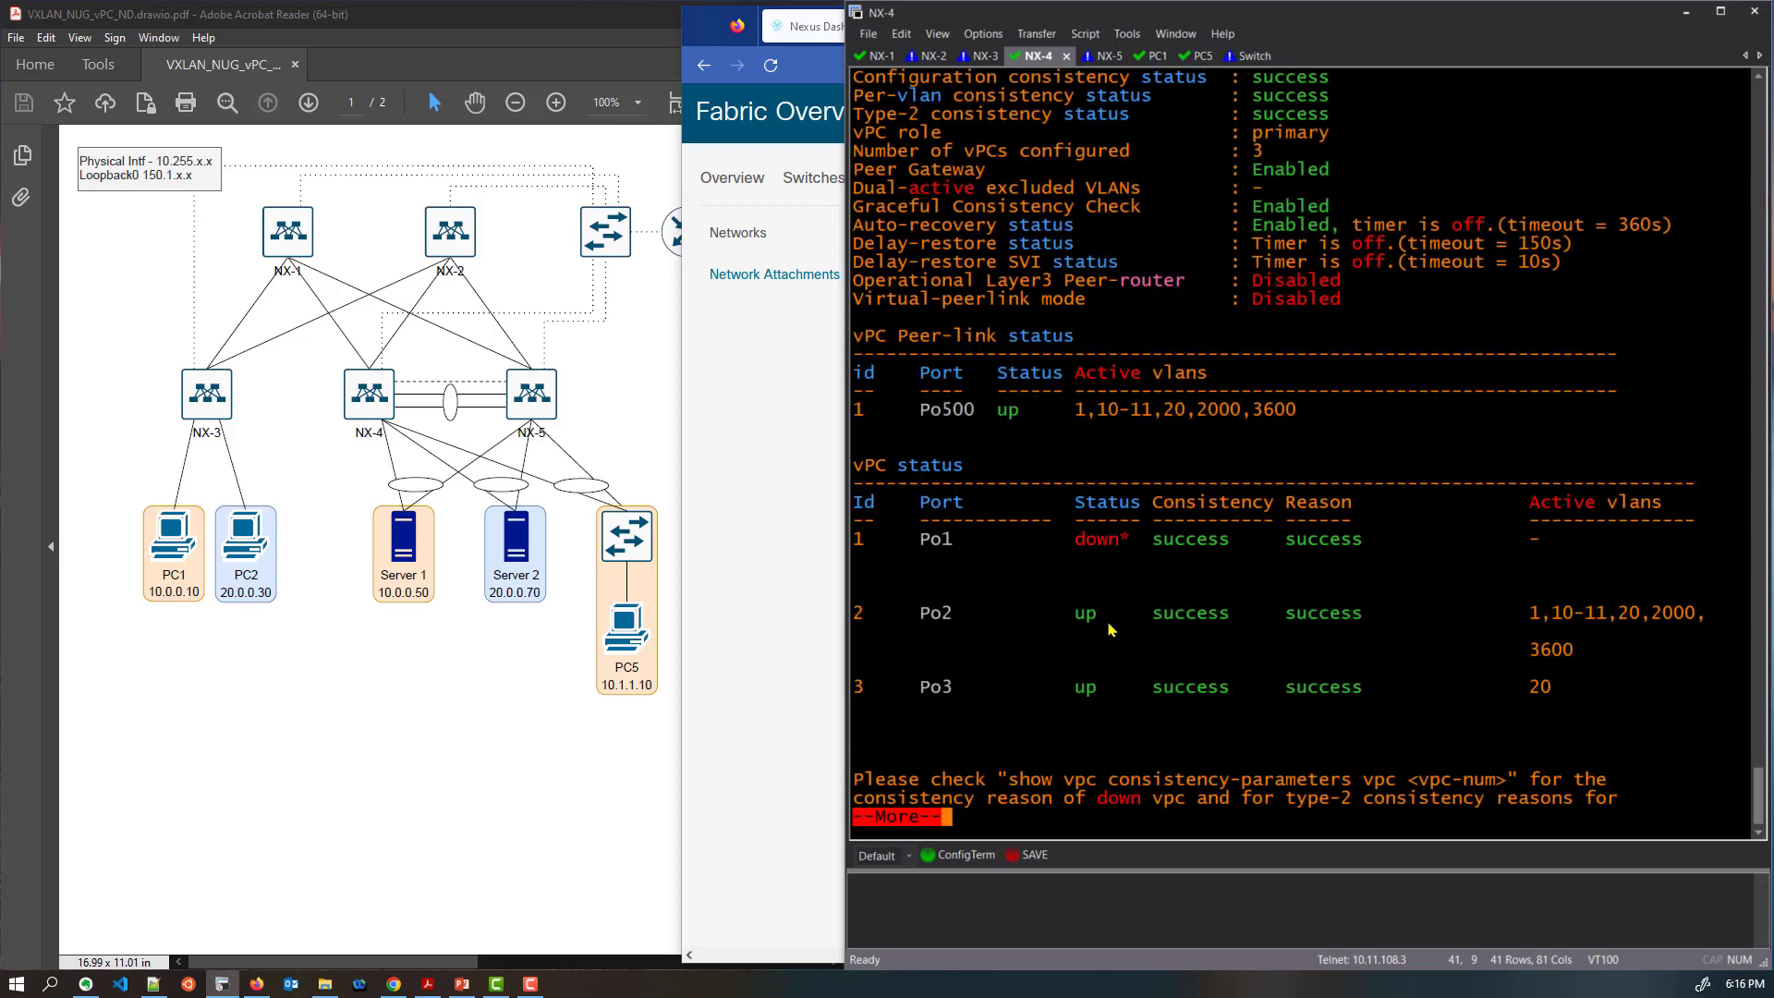
pyautogui.moveTo(856, 691); pyautogui.dragTo(1063, 693)
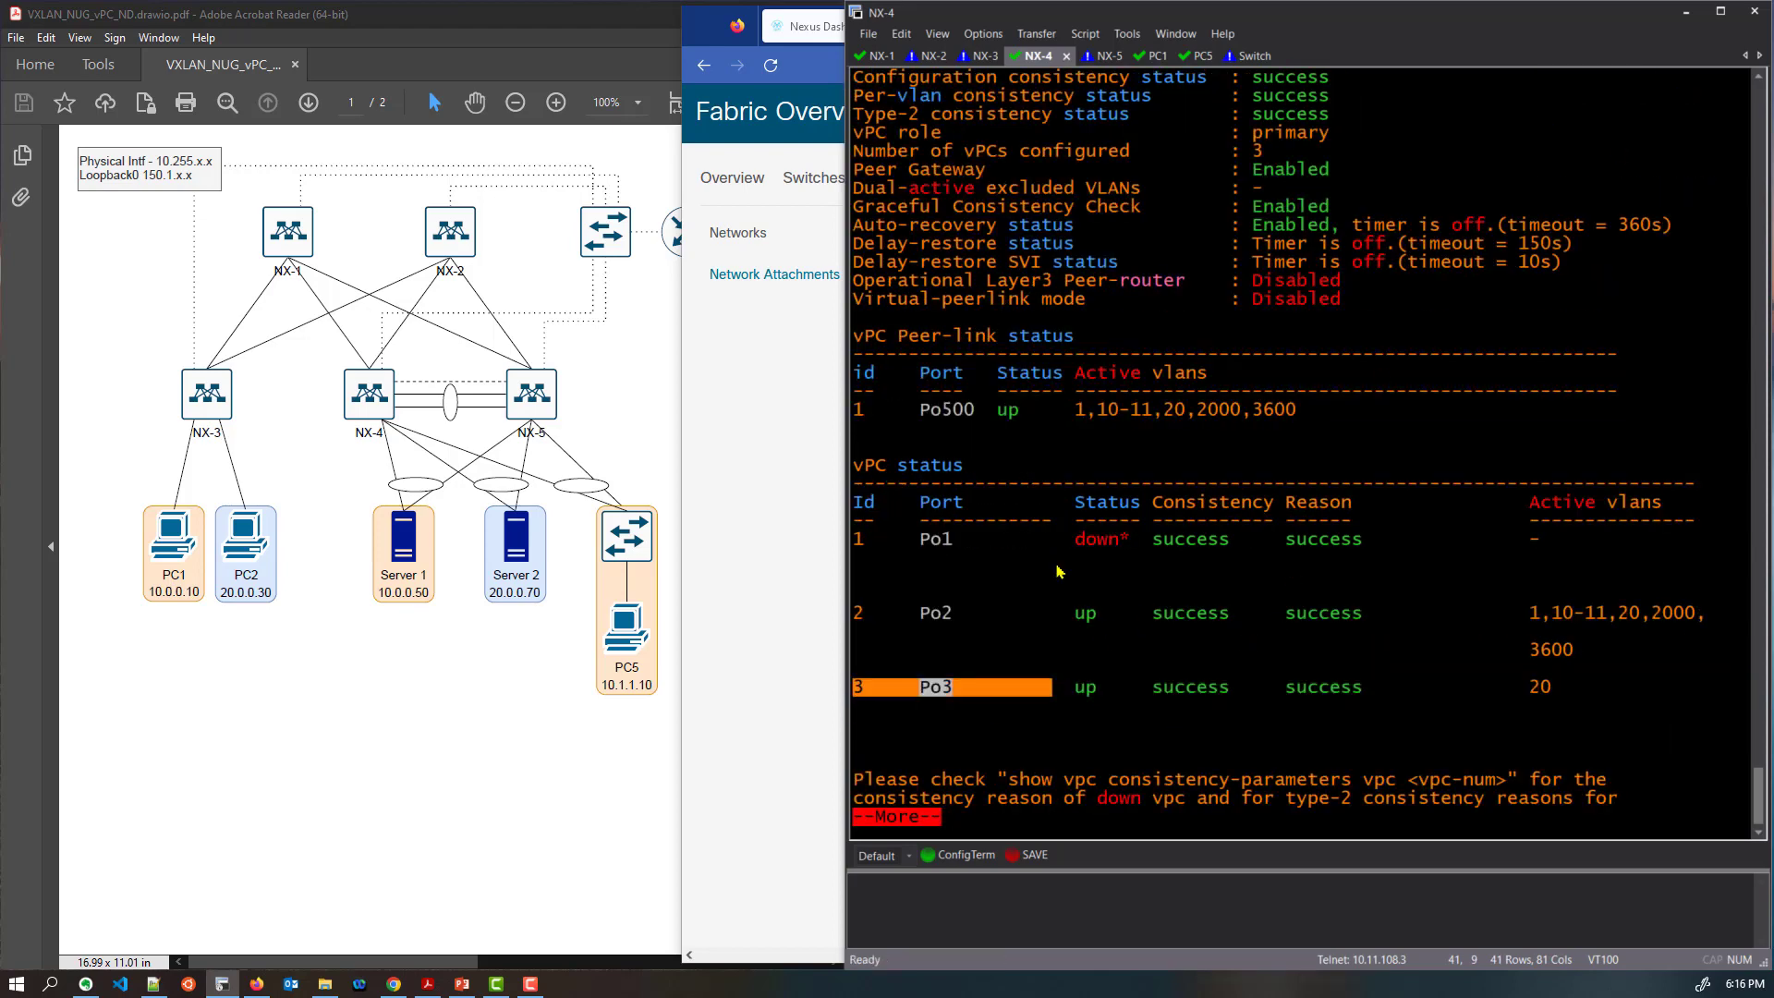
# Examine the status of Po1 and the status, consistency and active VLANs of Po3 in NX-4's vPC output
pyautogui.moveTo(1064, 543); pyautogui.dragTo(1138, 549)
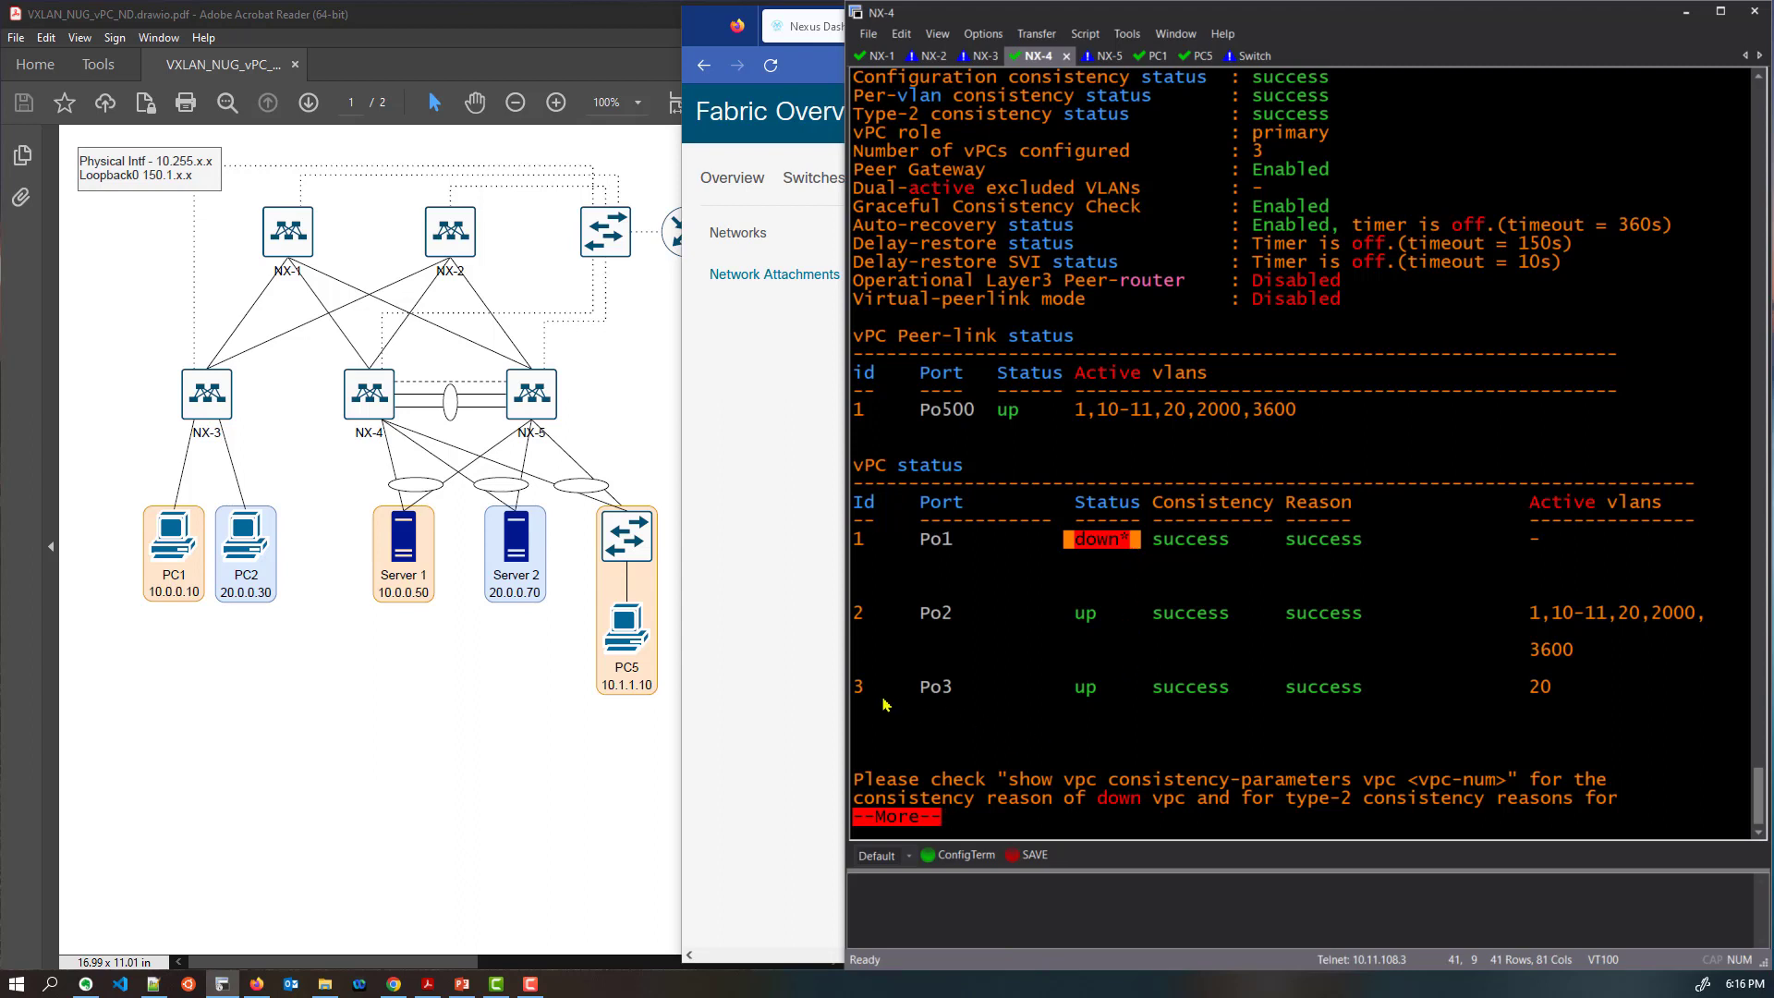
pyautogui.moveTo(858, 692); pyautogui.dragTo(1157, 693)
pyautogui.tripleClick(1494, 687)
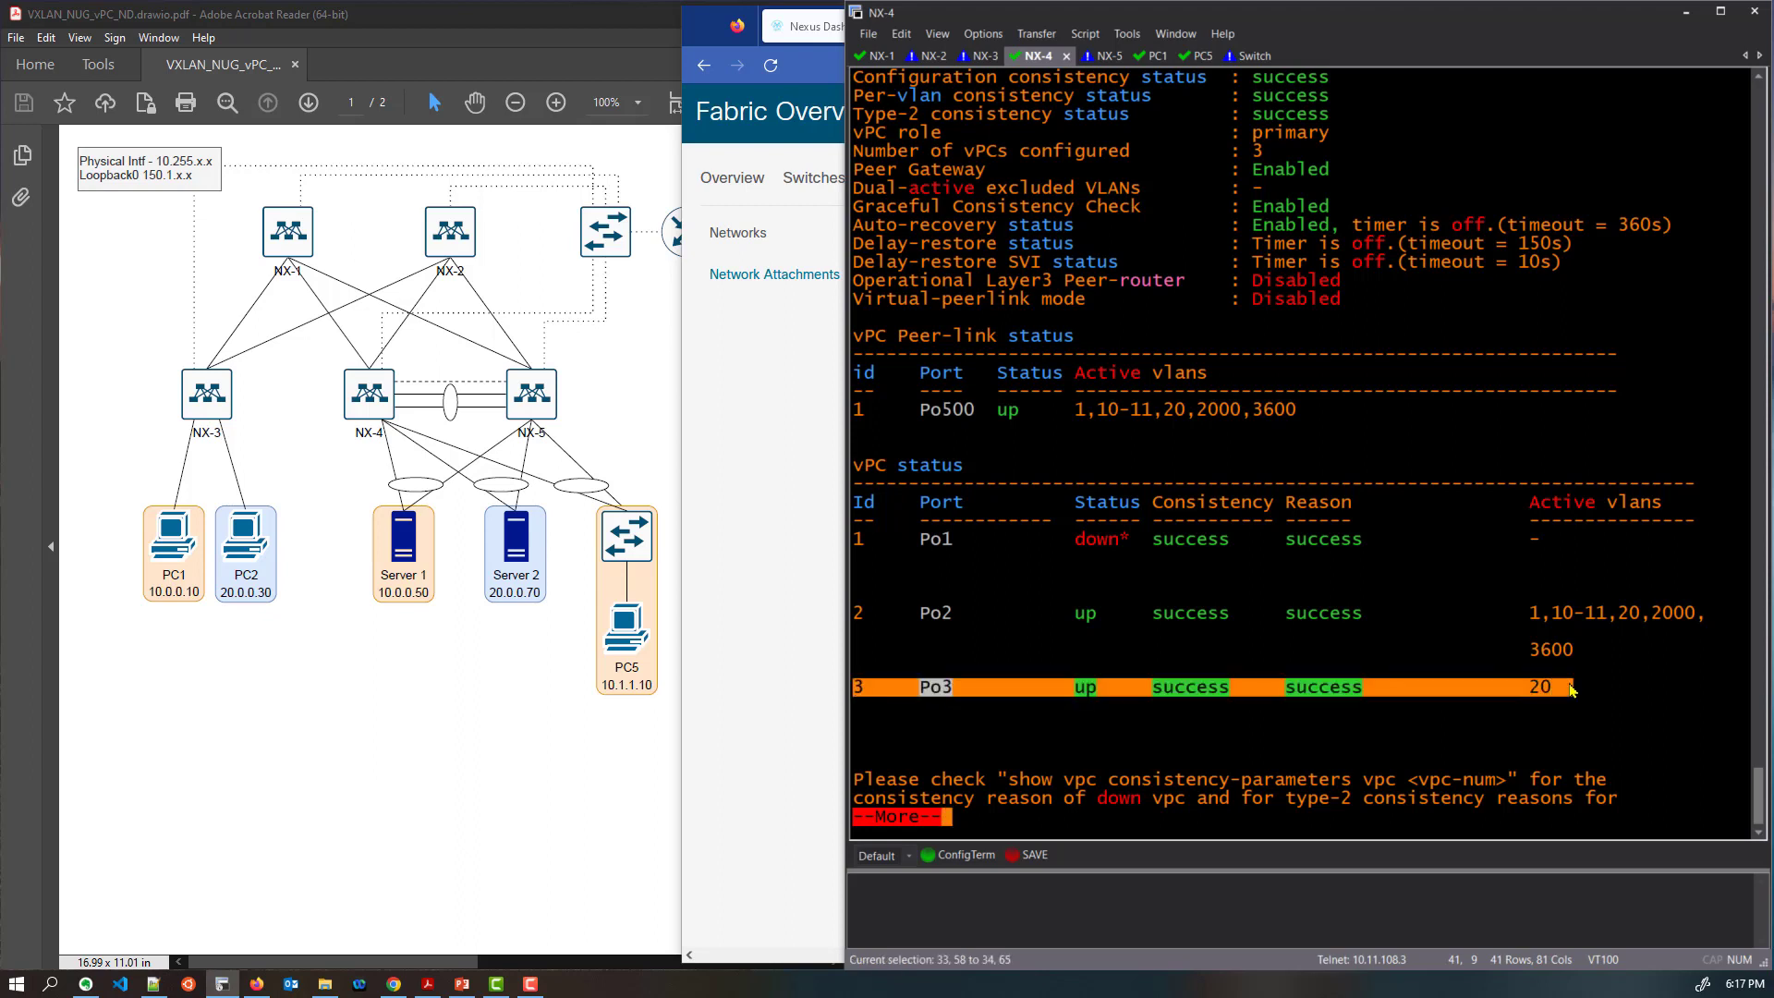
# Open PC2's console session and ping Server 2 at 20.0.0.70
pyautogui.click(536, 791)
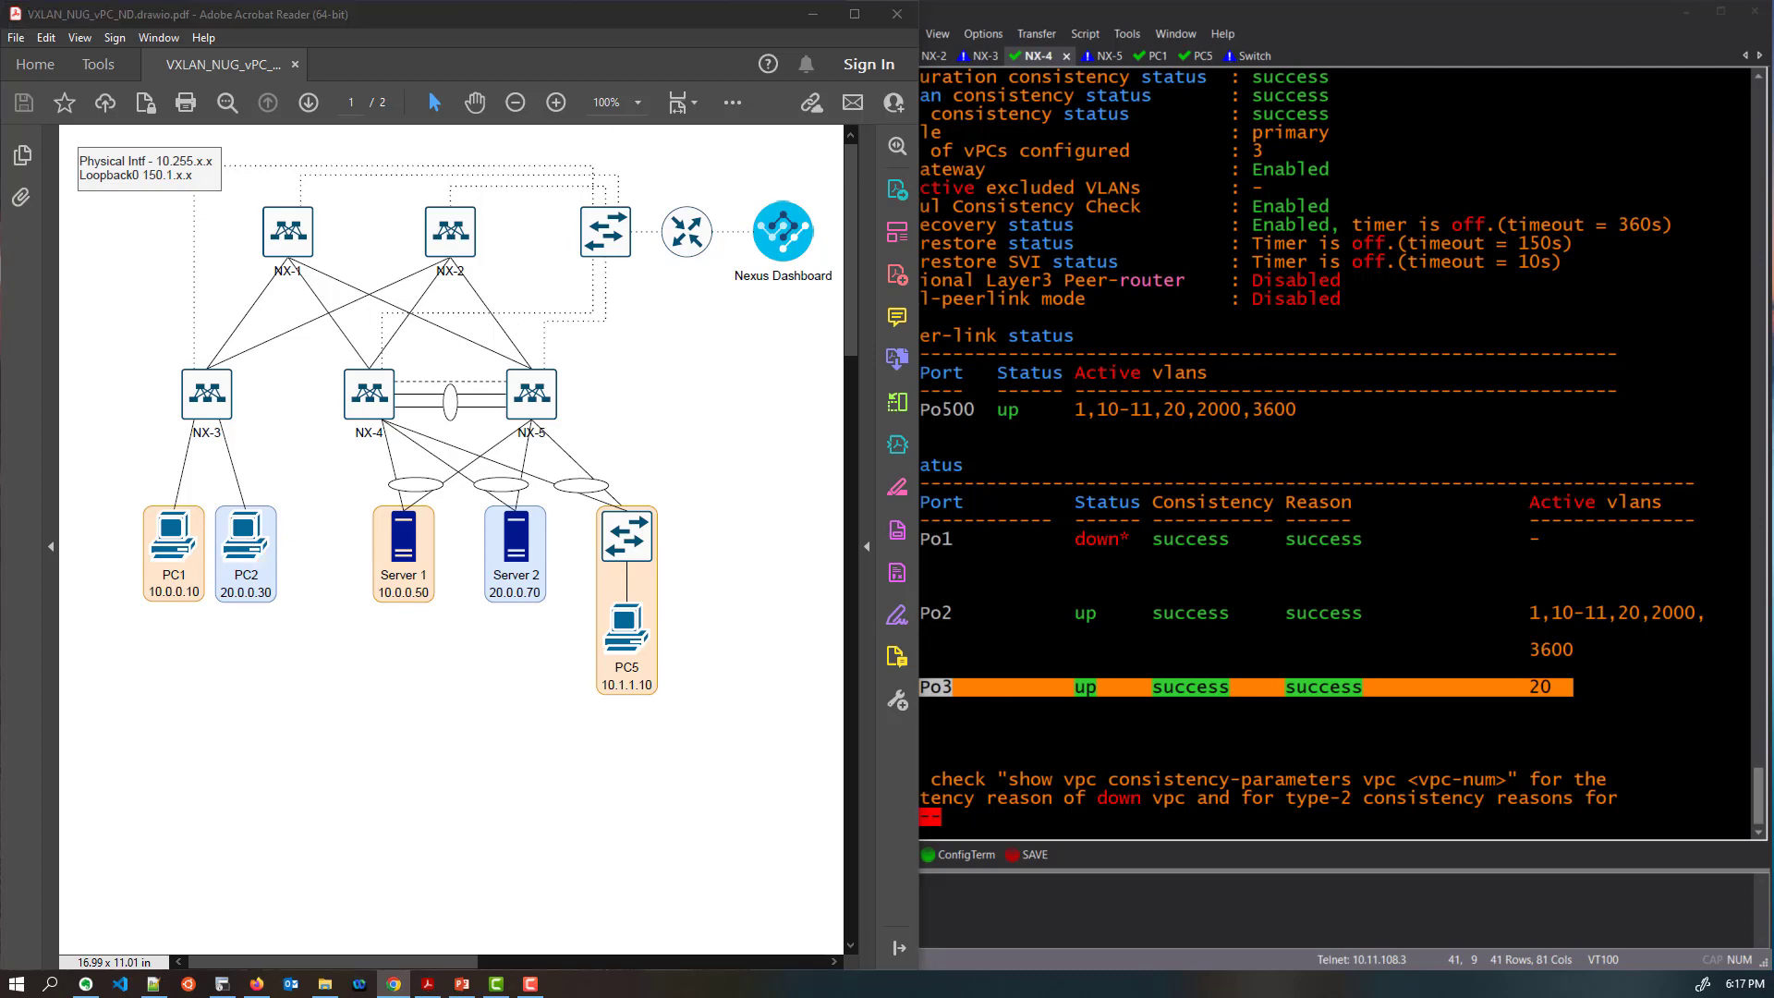
pyautogui.click(1063, 121)
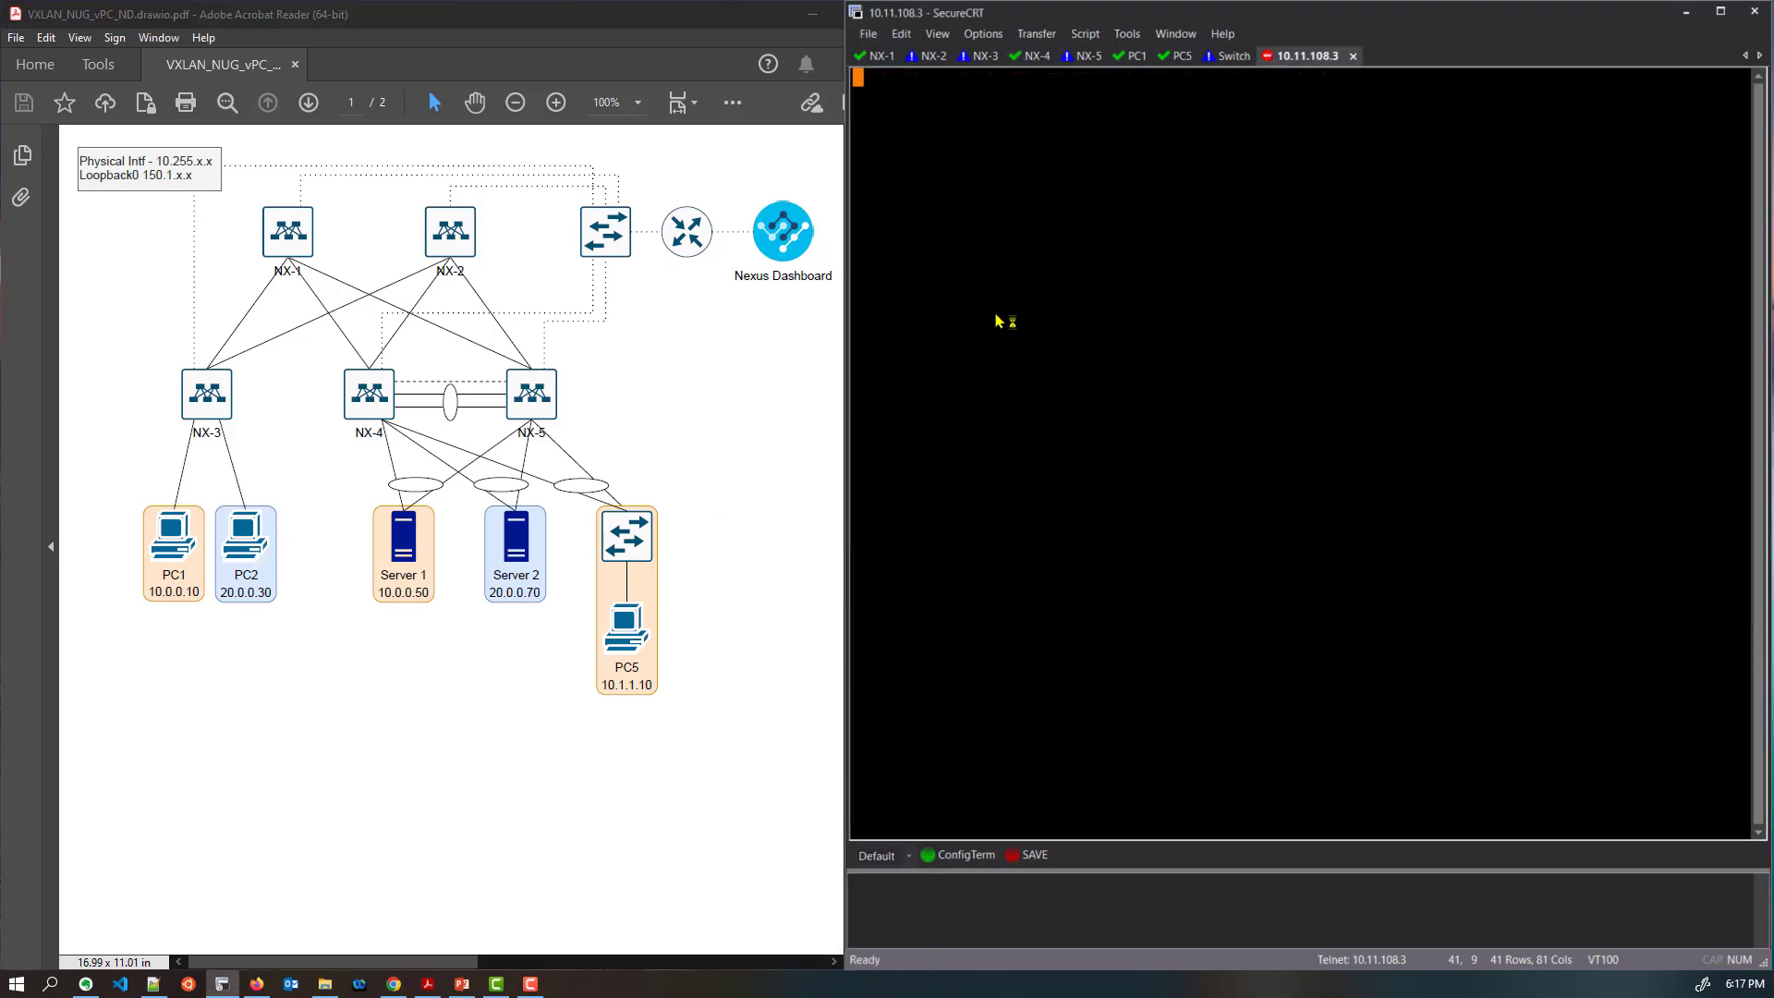
pyautogui.press('Return')
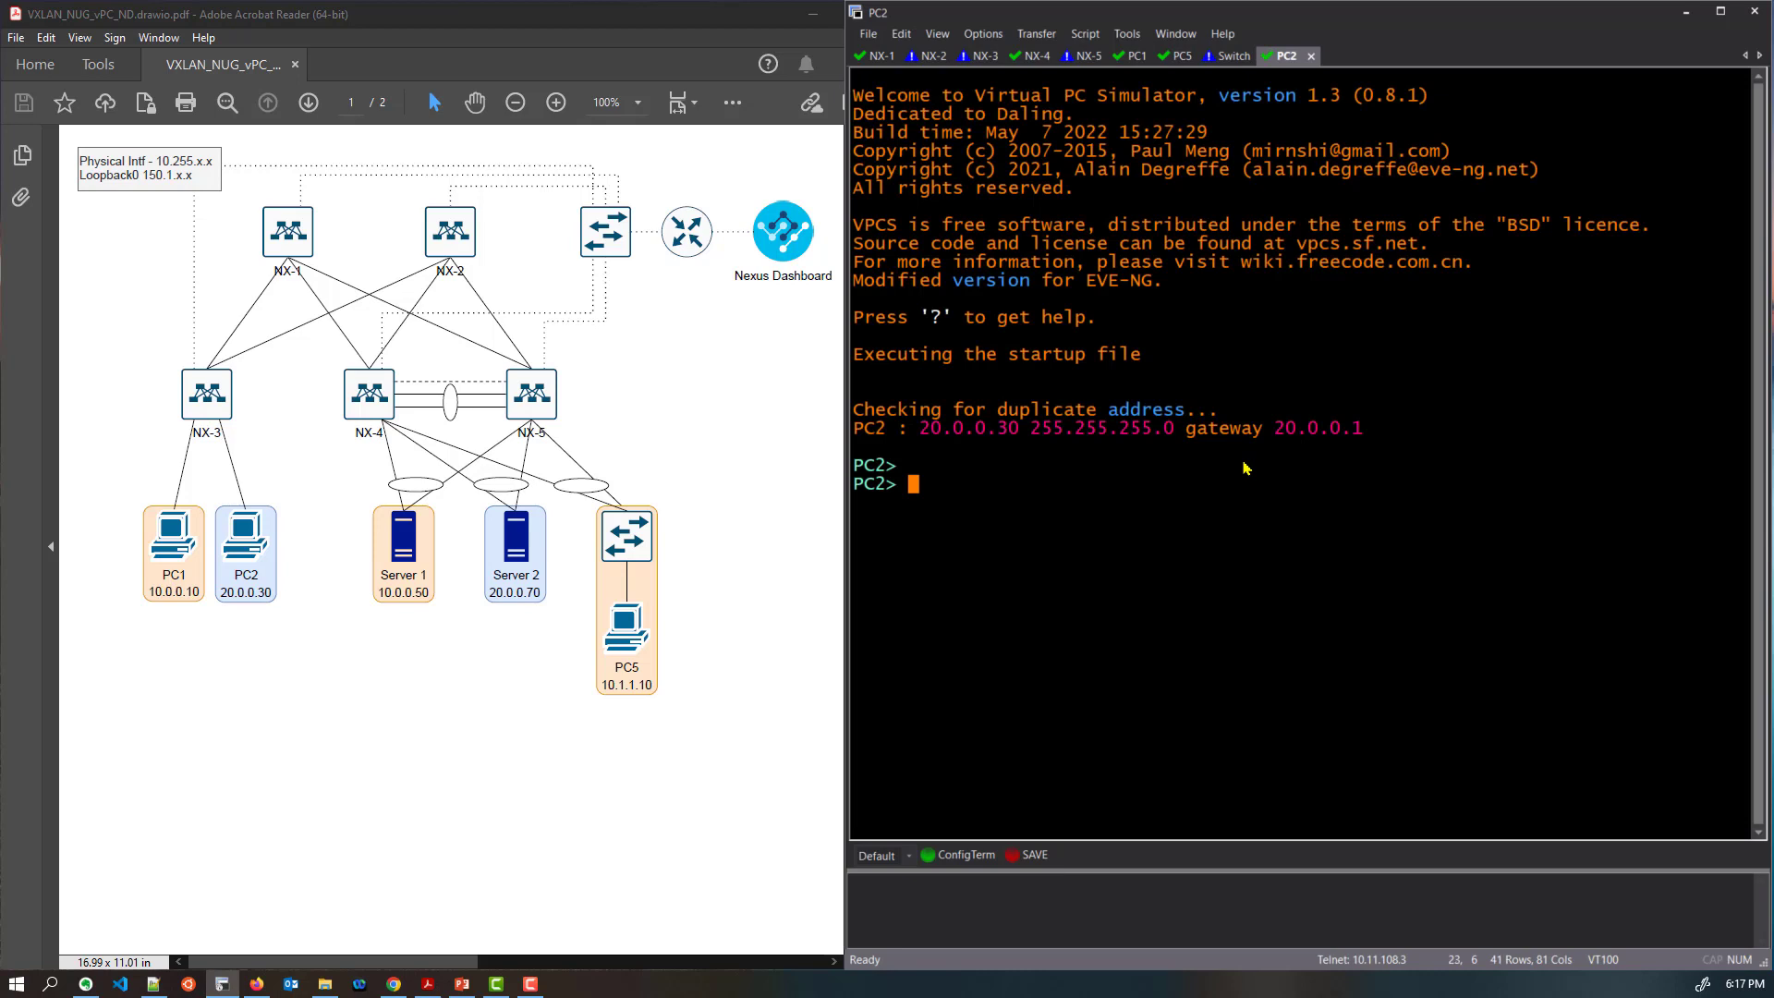
pyautogui.write('ping 20.0.0.70')
pyautogui.press('Return')
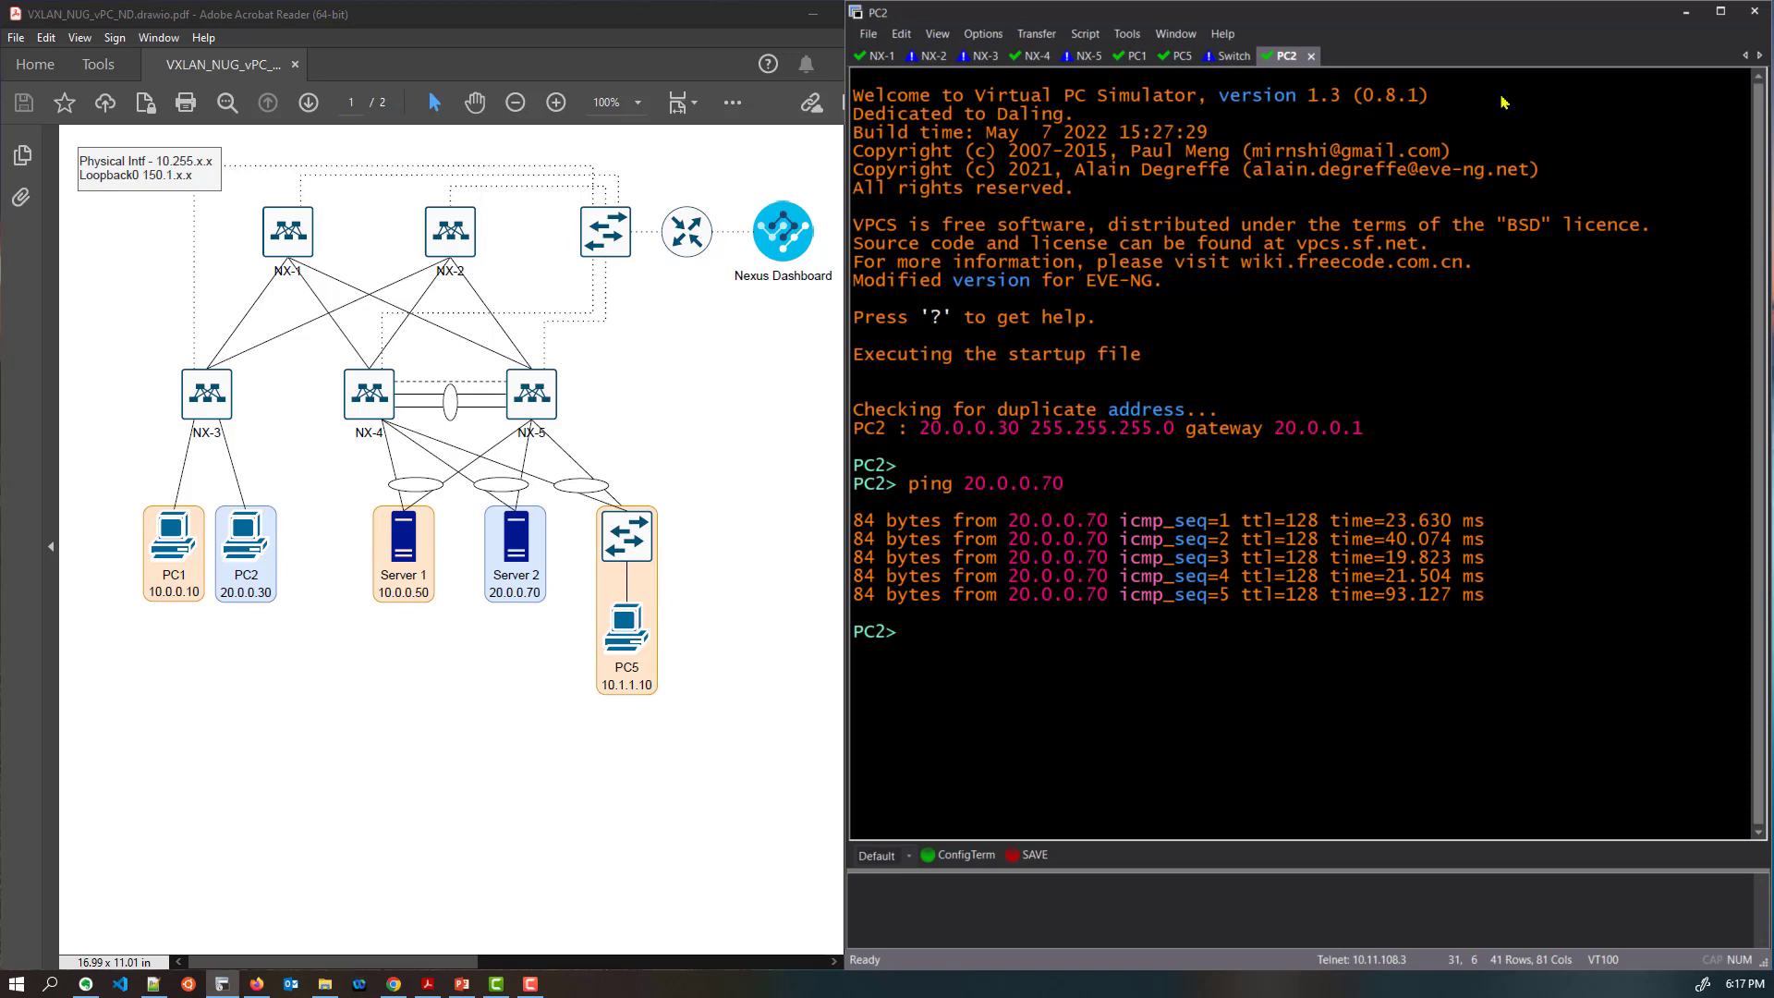
# Switch back to Nexus Dashboard in the browser, widen its window, close the fabric overview, and open an enlarged view of the NetU fabric topology
pyautogui.click(1687, 12)
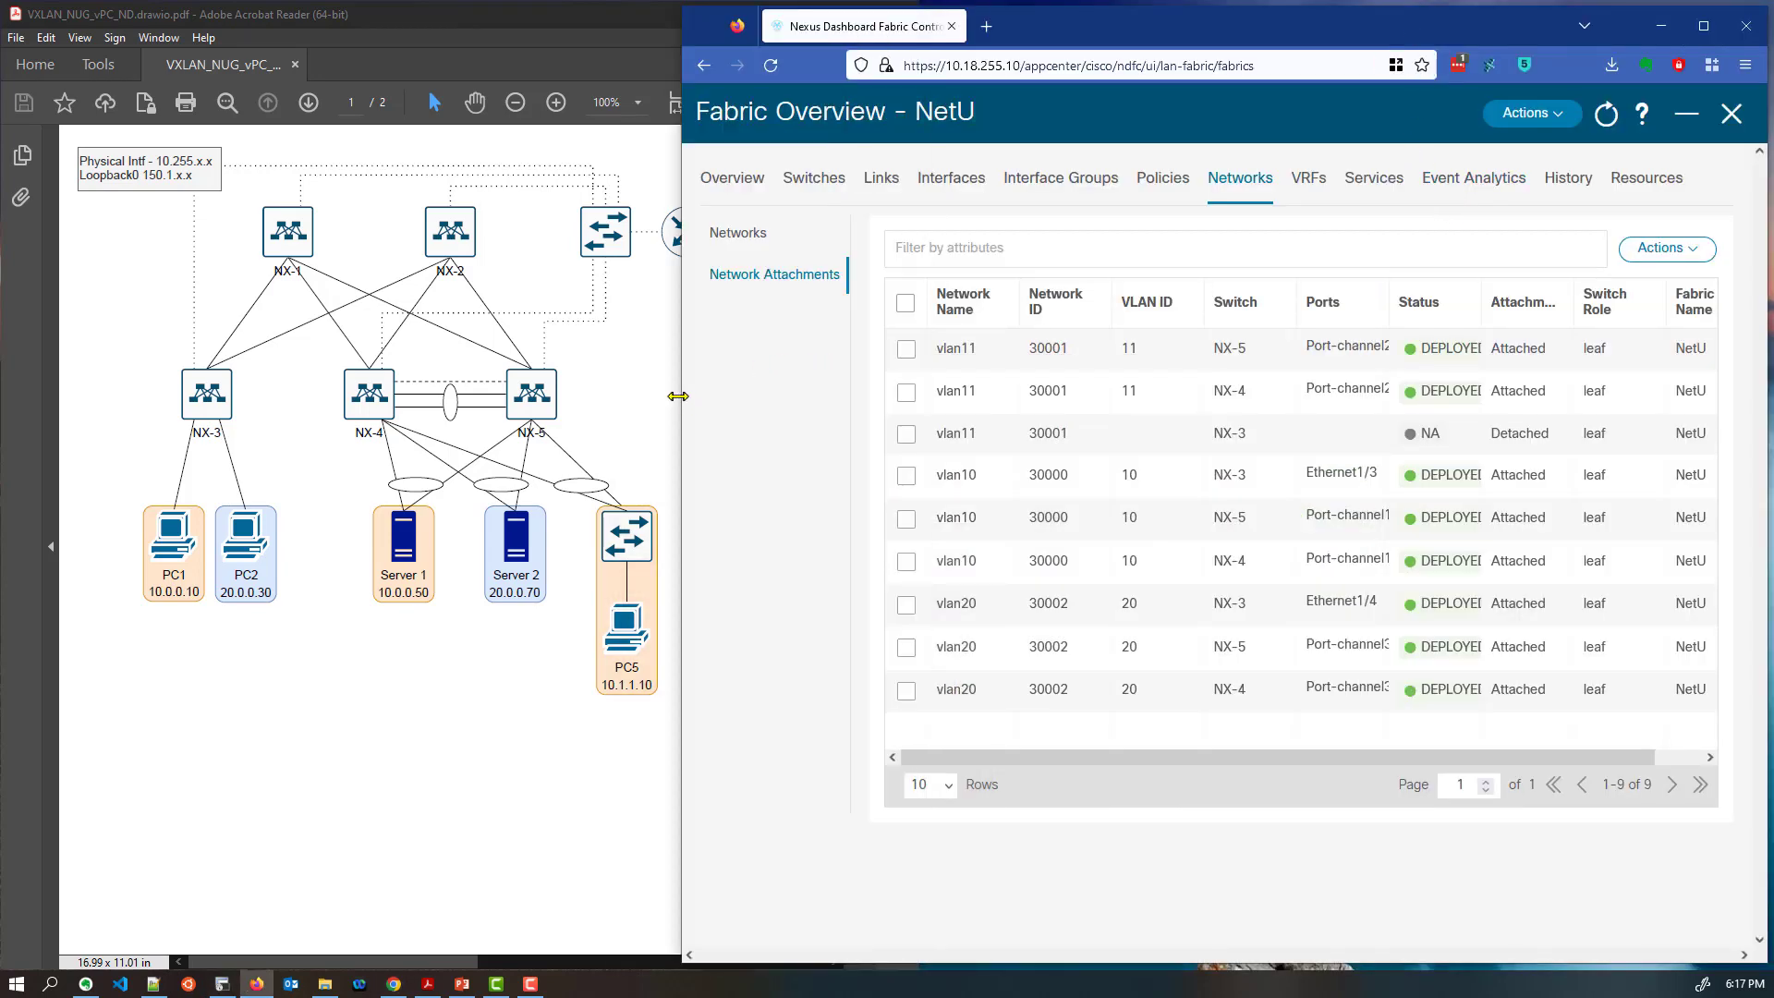
pyautogui.moveTo(678, 396); pyautogui.dragTo(375, 396)
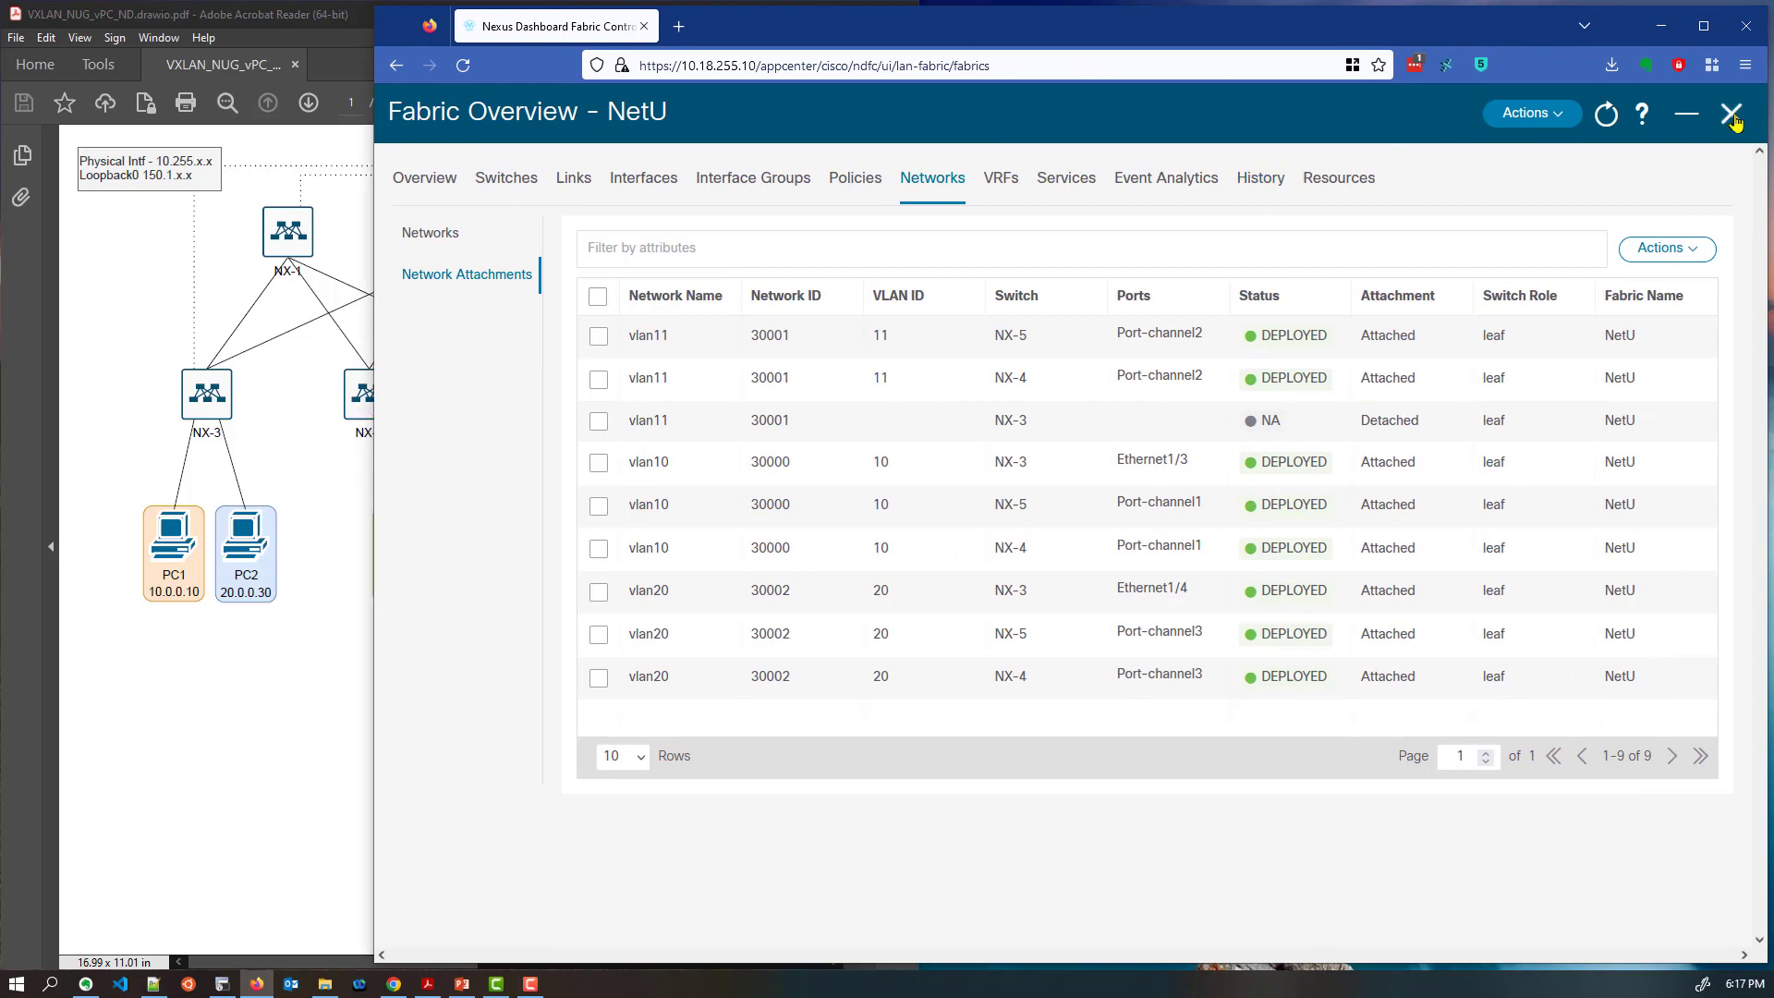
pyautogui.click(1732, 114)
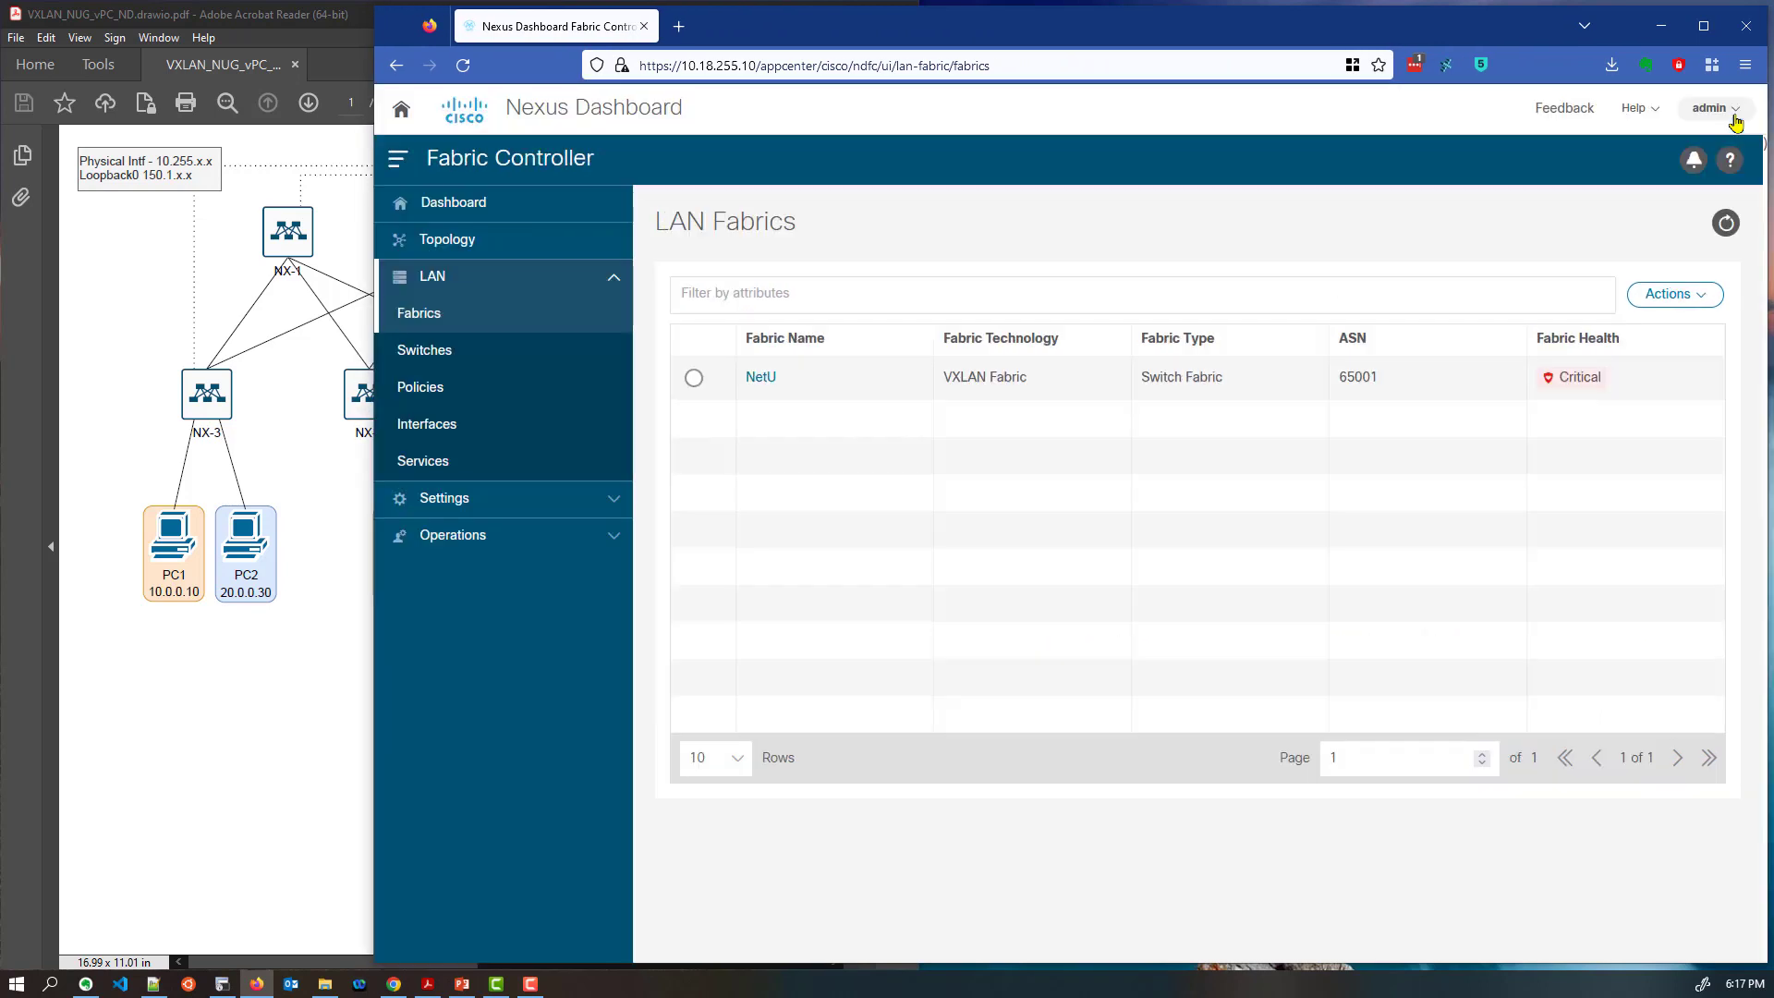
pyautogui.click(476, 243)
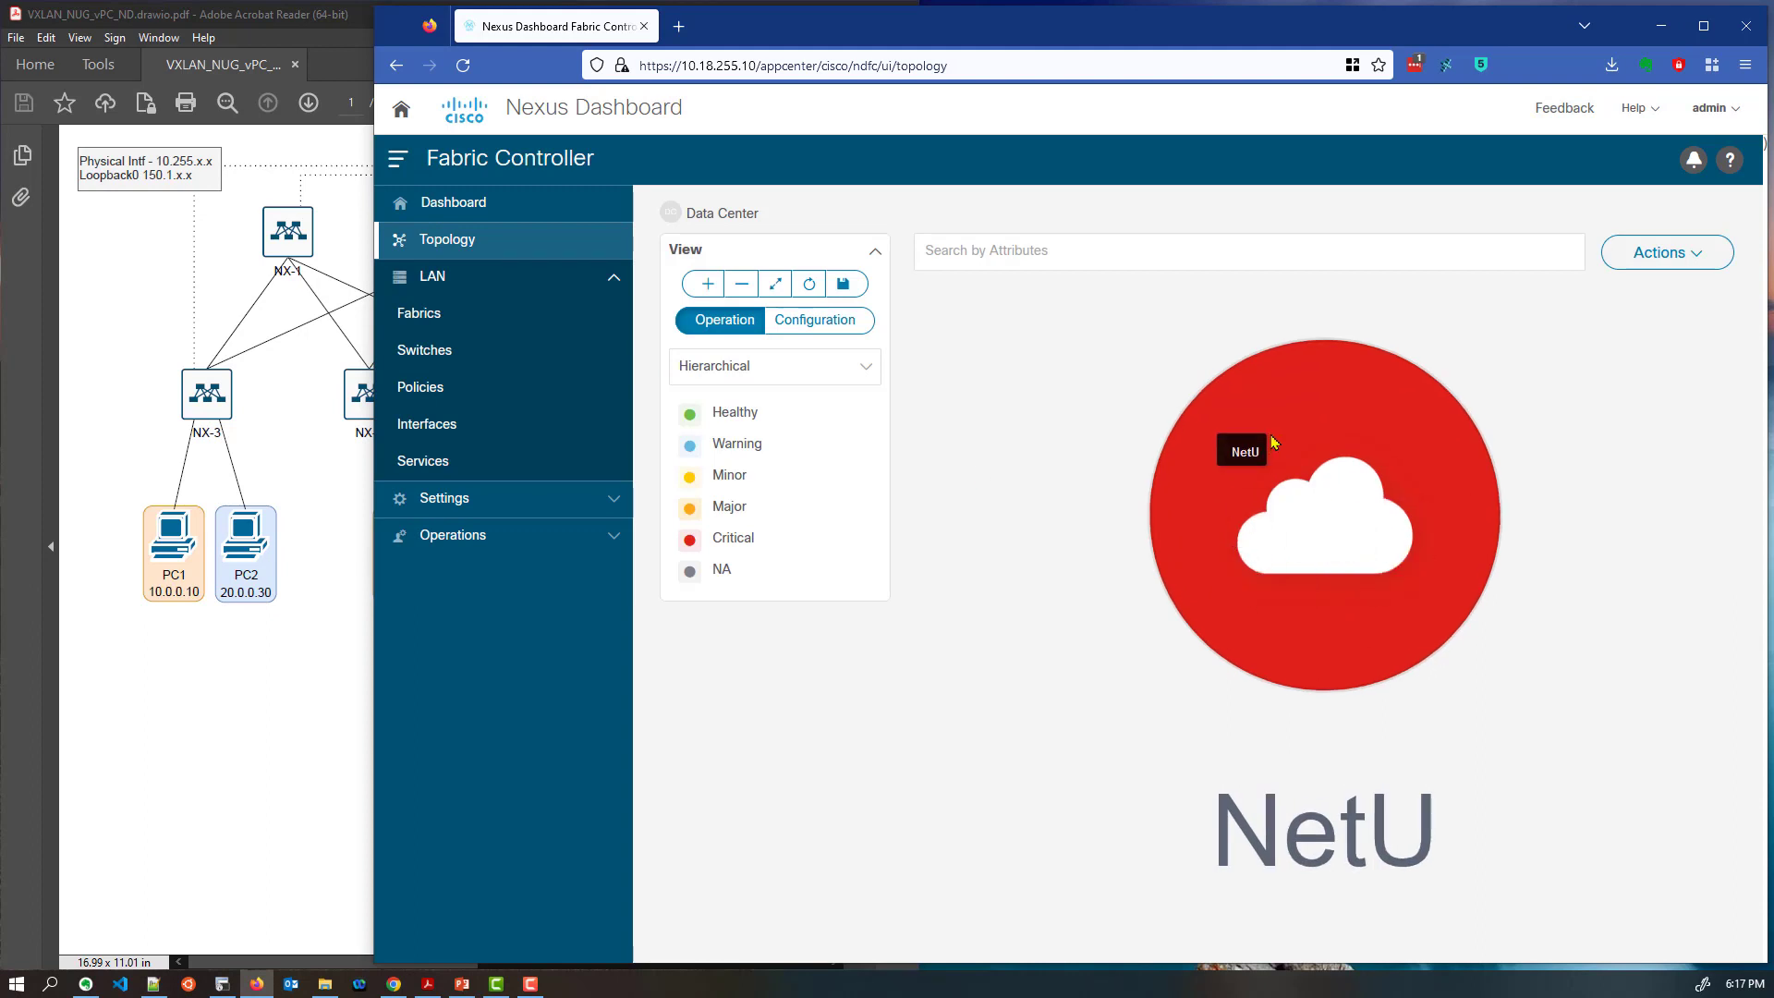
pyautogui.doubleClick(1271, 437)
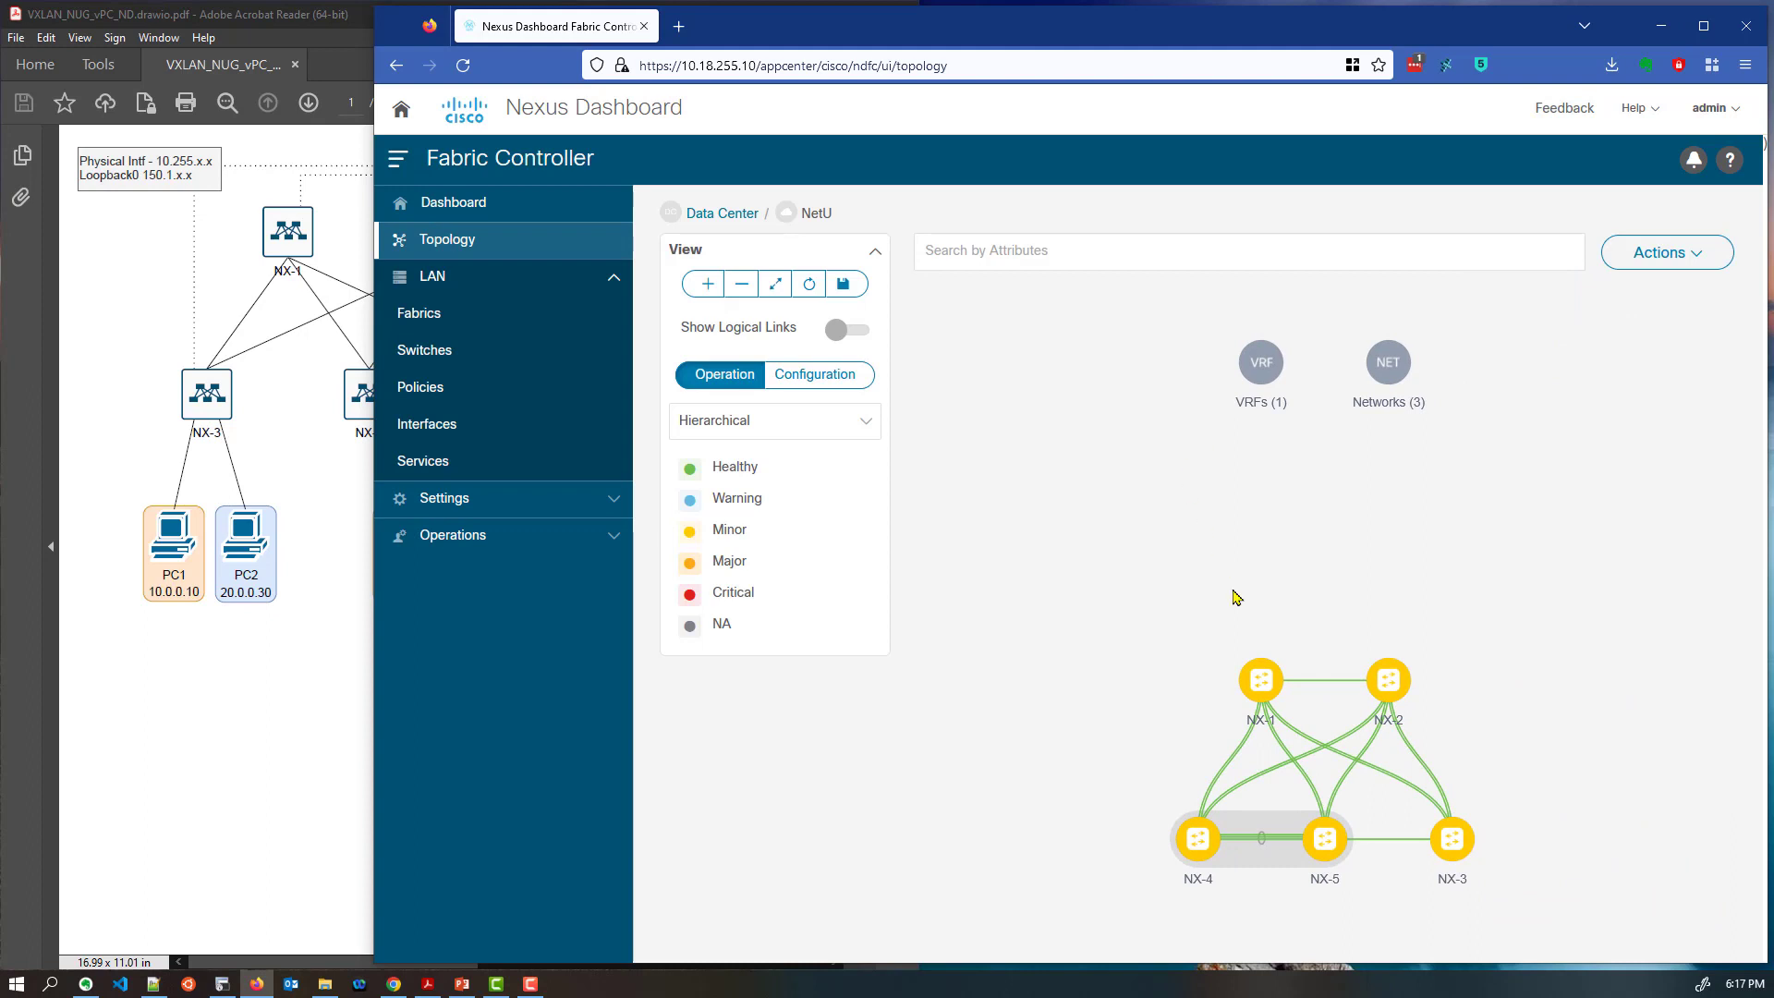
pyautogui.click(707, 286)
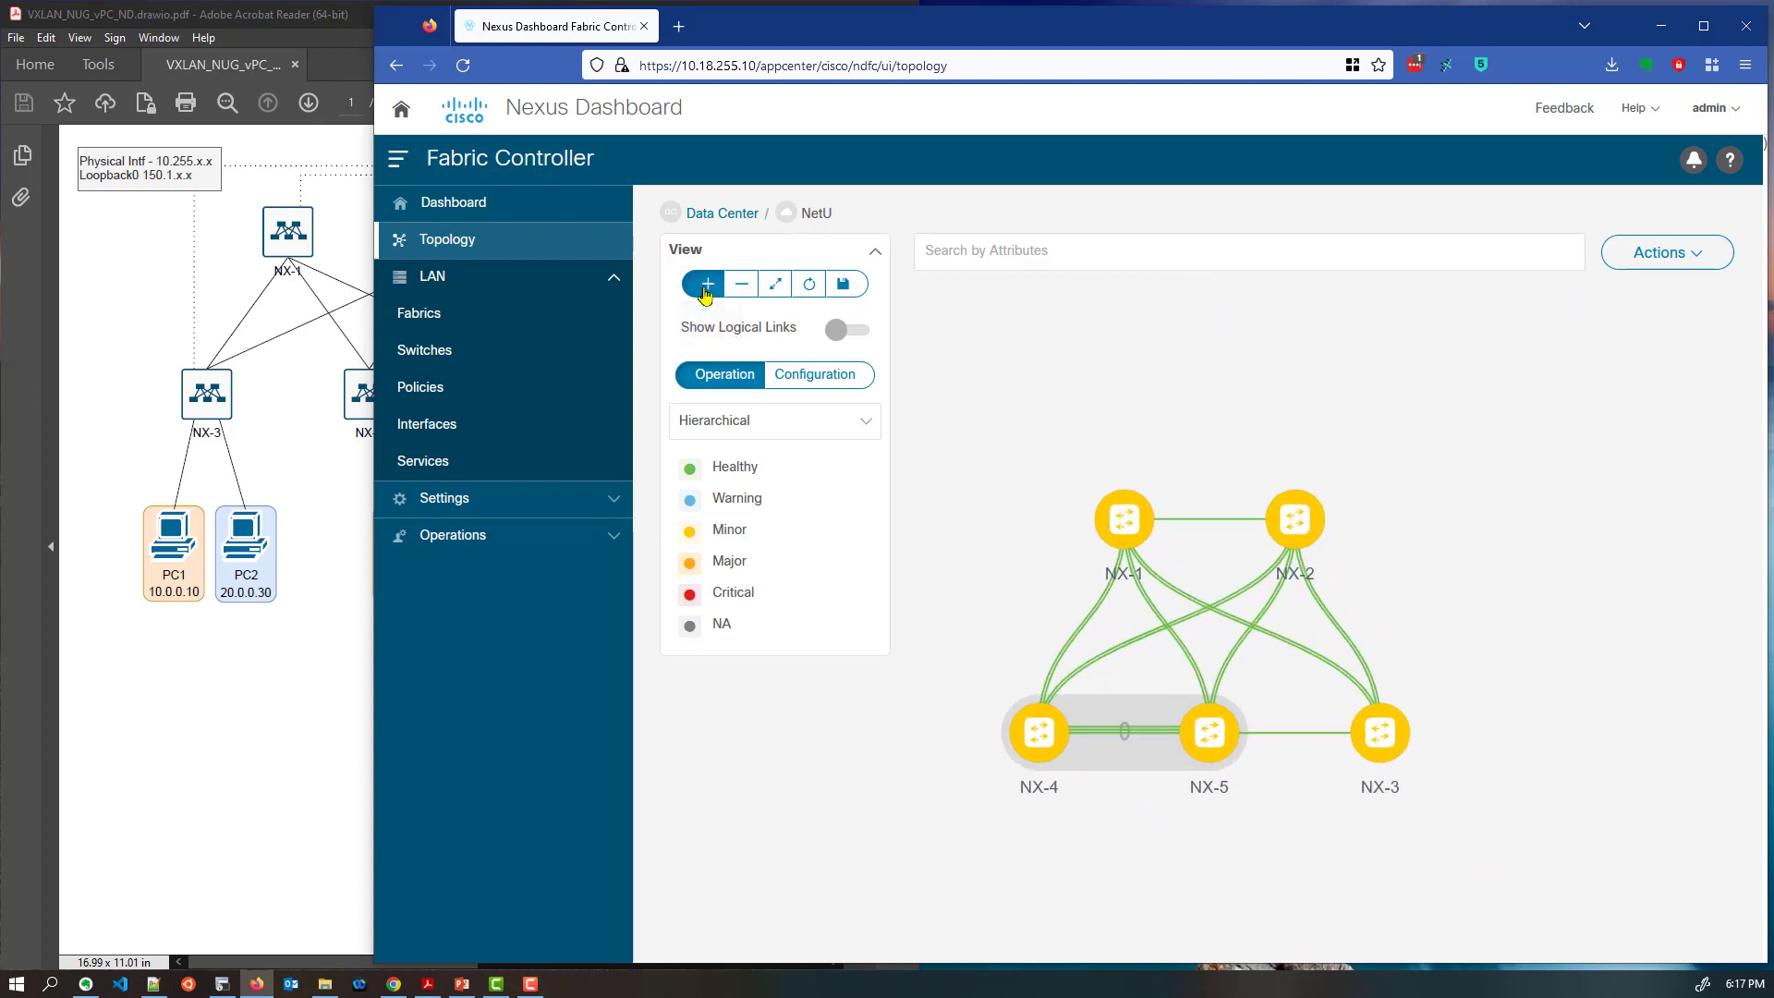
pyautogui.click(706, 291)
pyautogui.moveTo(1445, 577); pyautogui.dragTo(1499, 478)
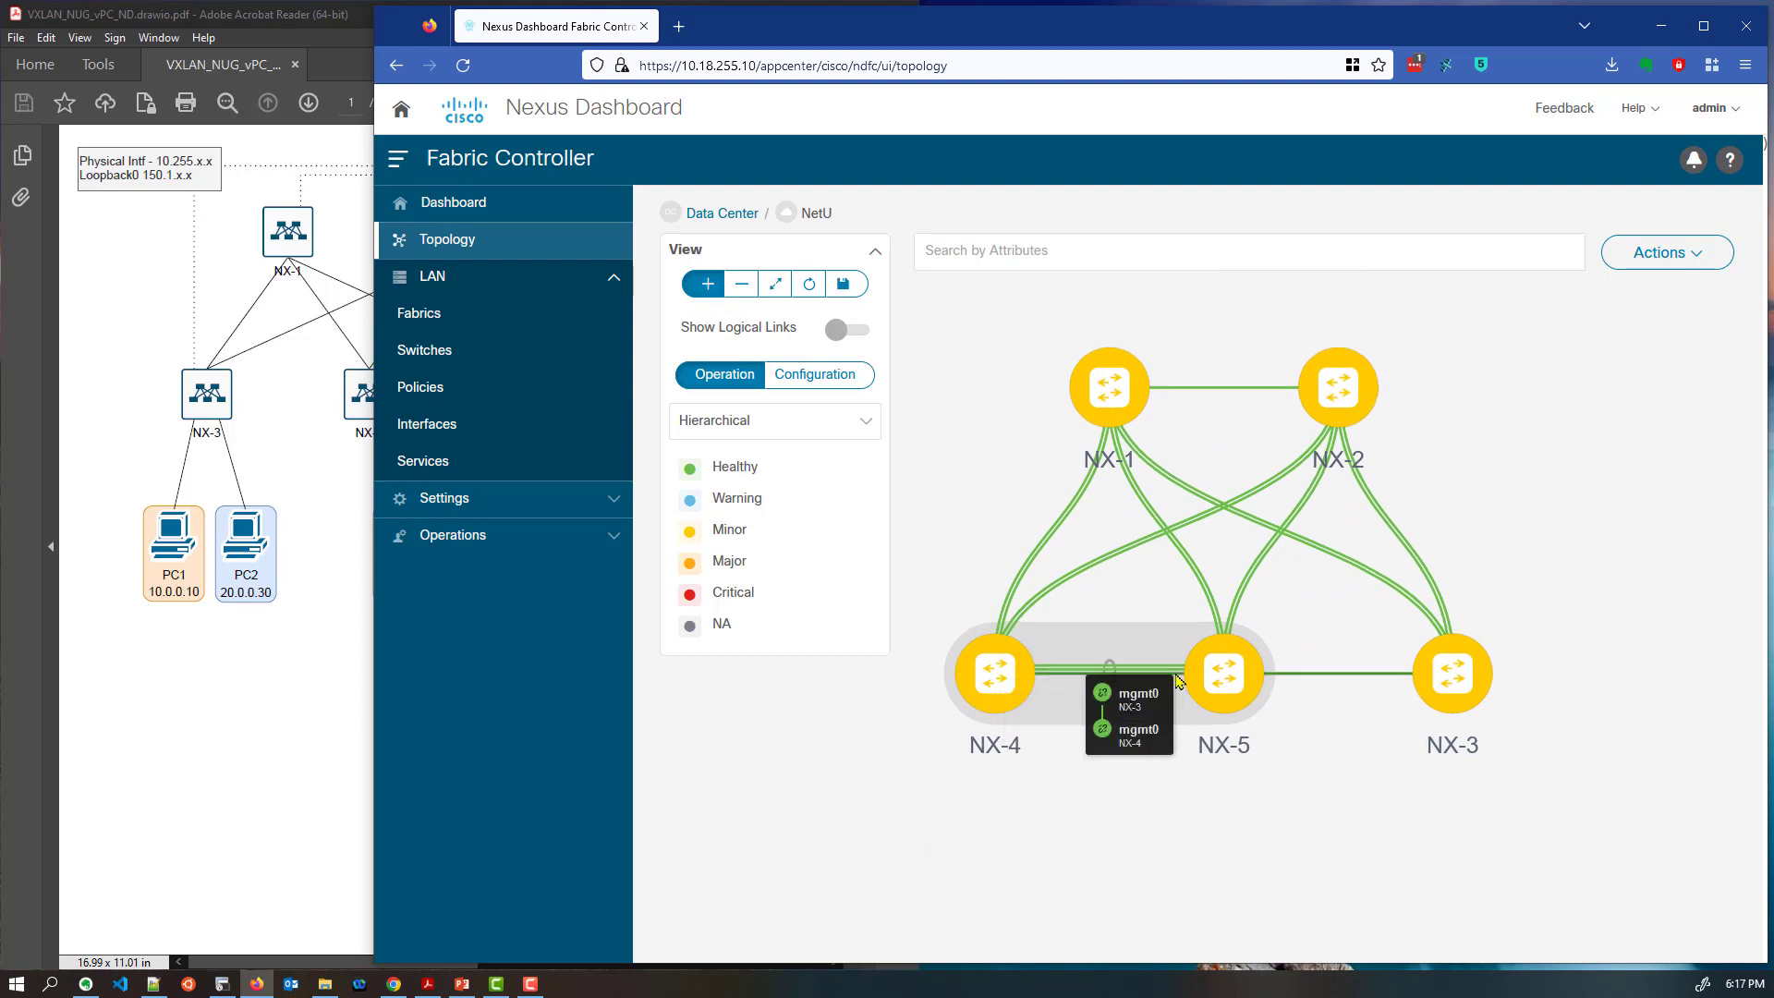
# Display the NetU topology by configuration status to check each switch, and return it to the operation view
pyautogui.click(826, 386)
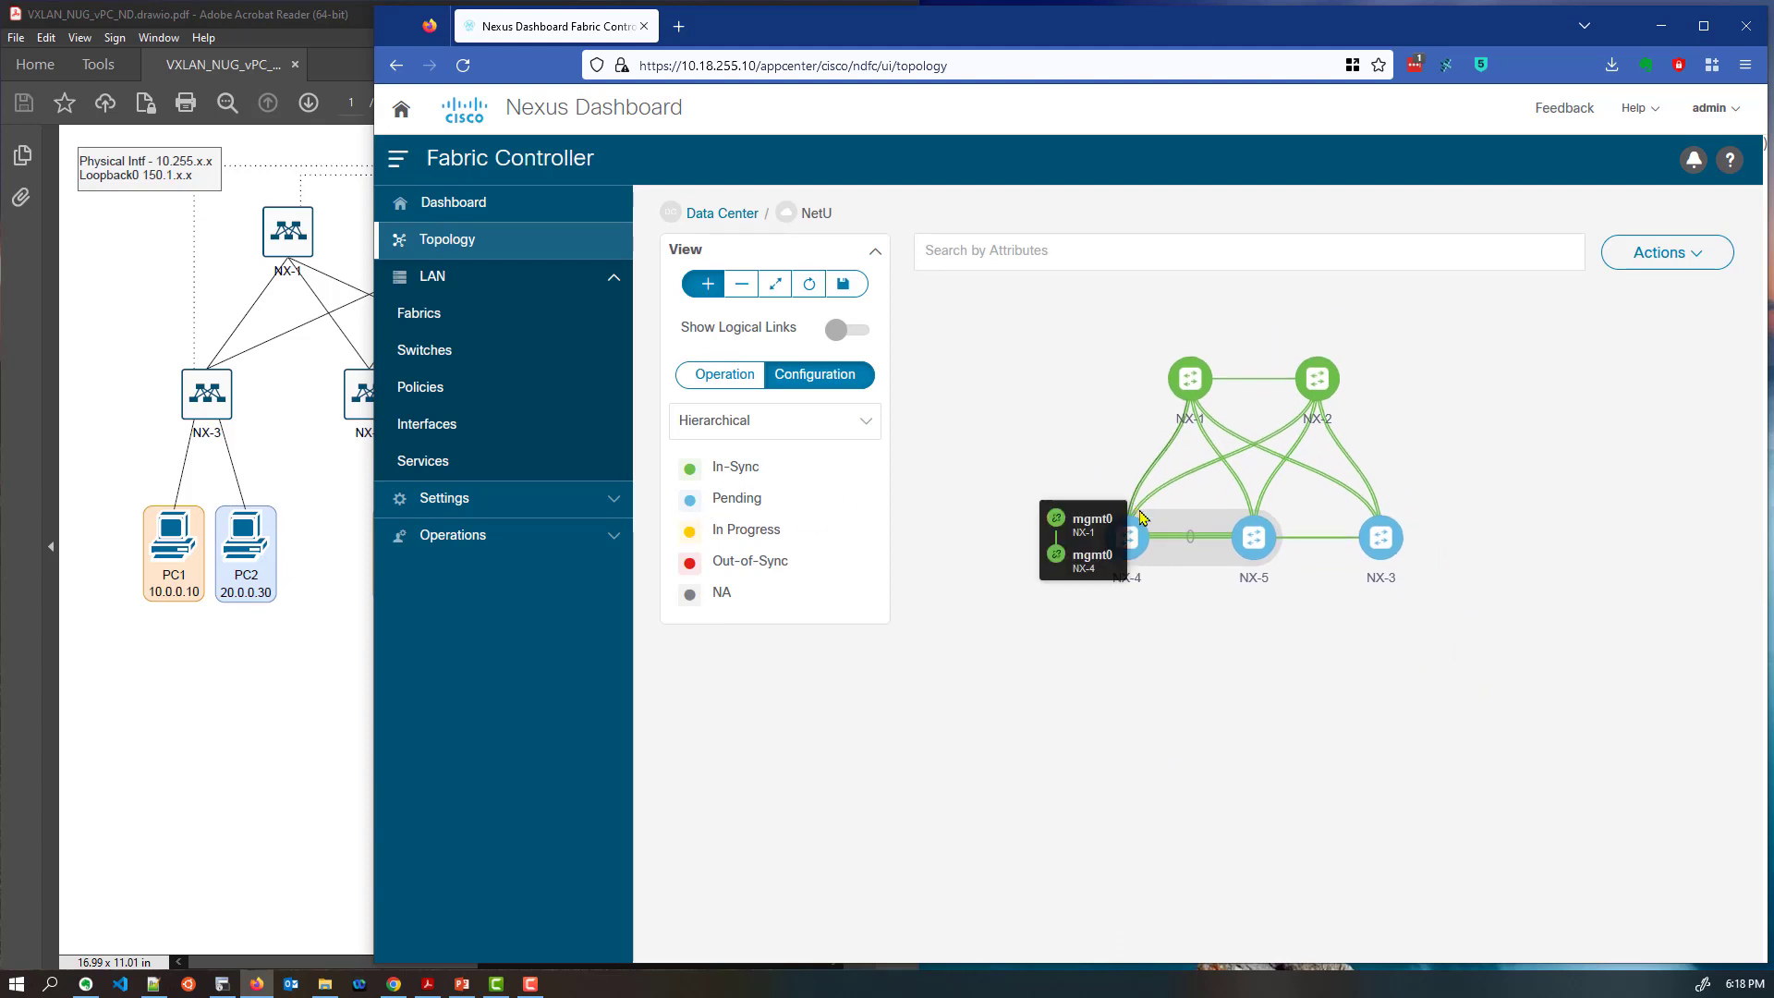
pyautogui.moveTo(1402, 540)
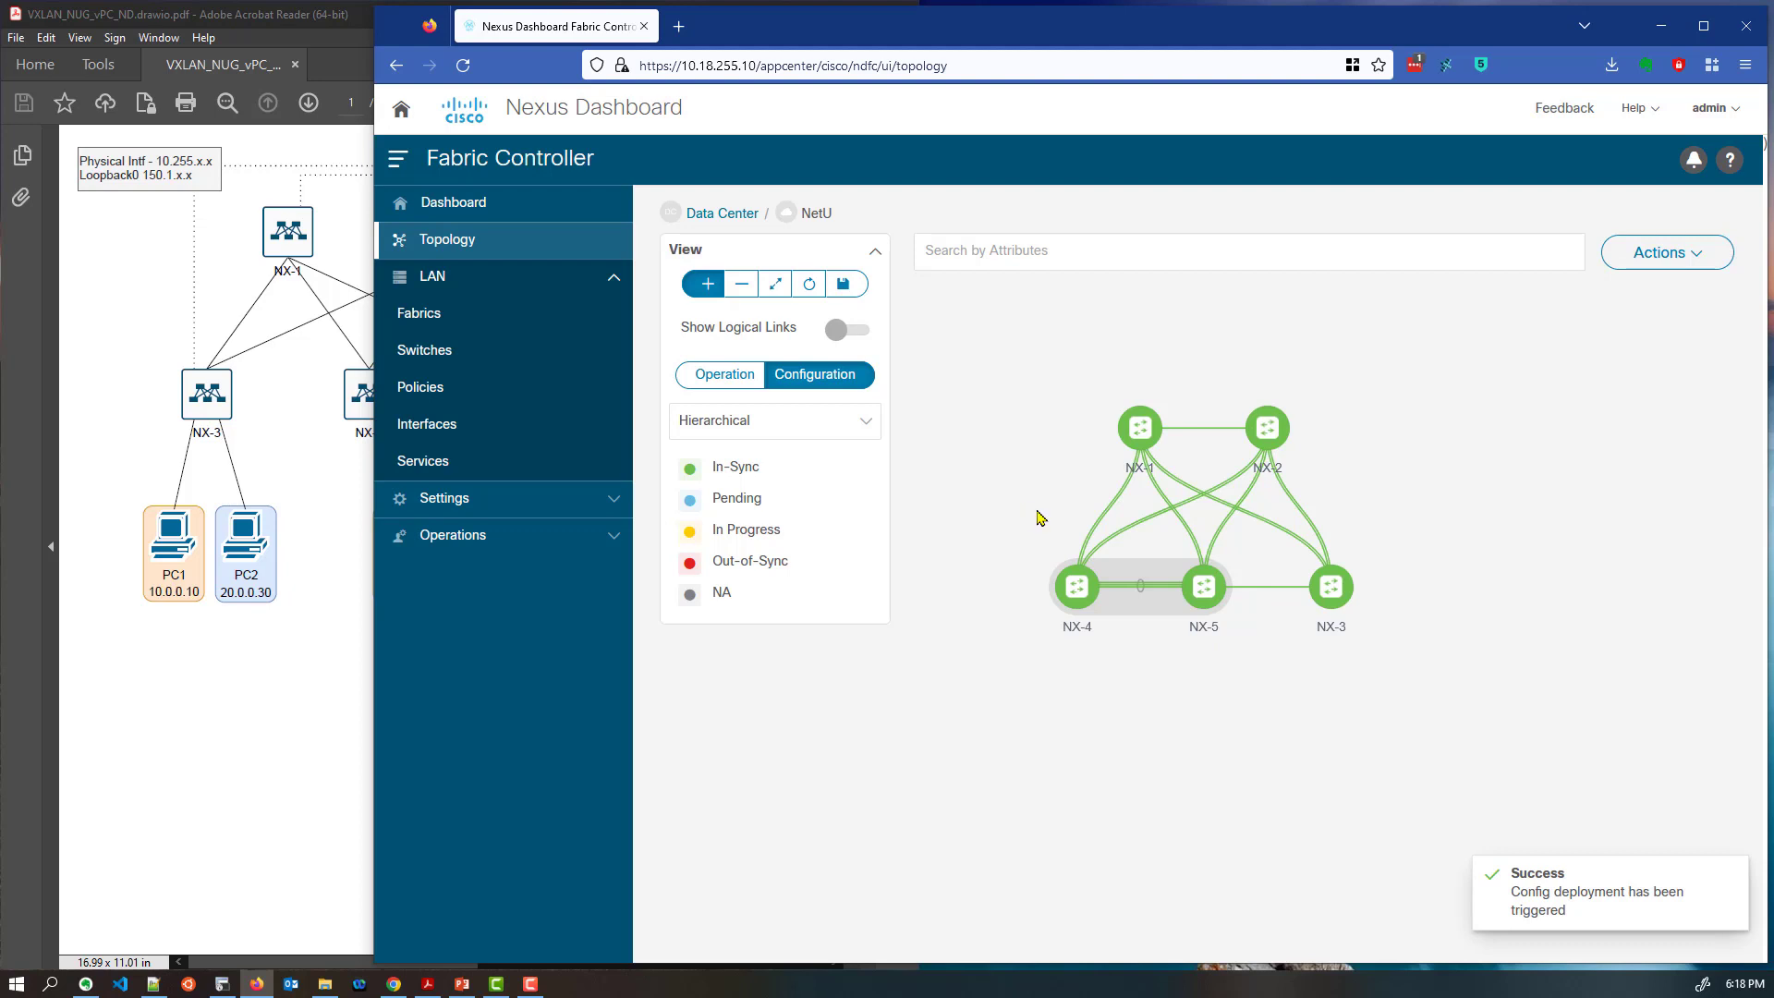
pyautogui.click(714, 380)
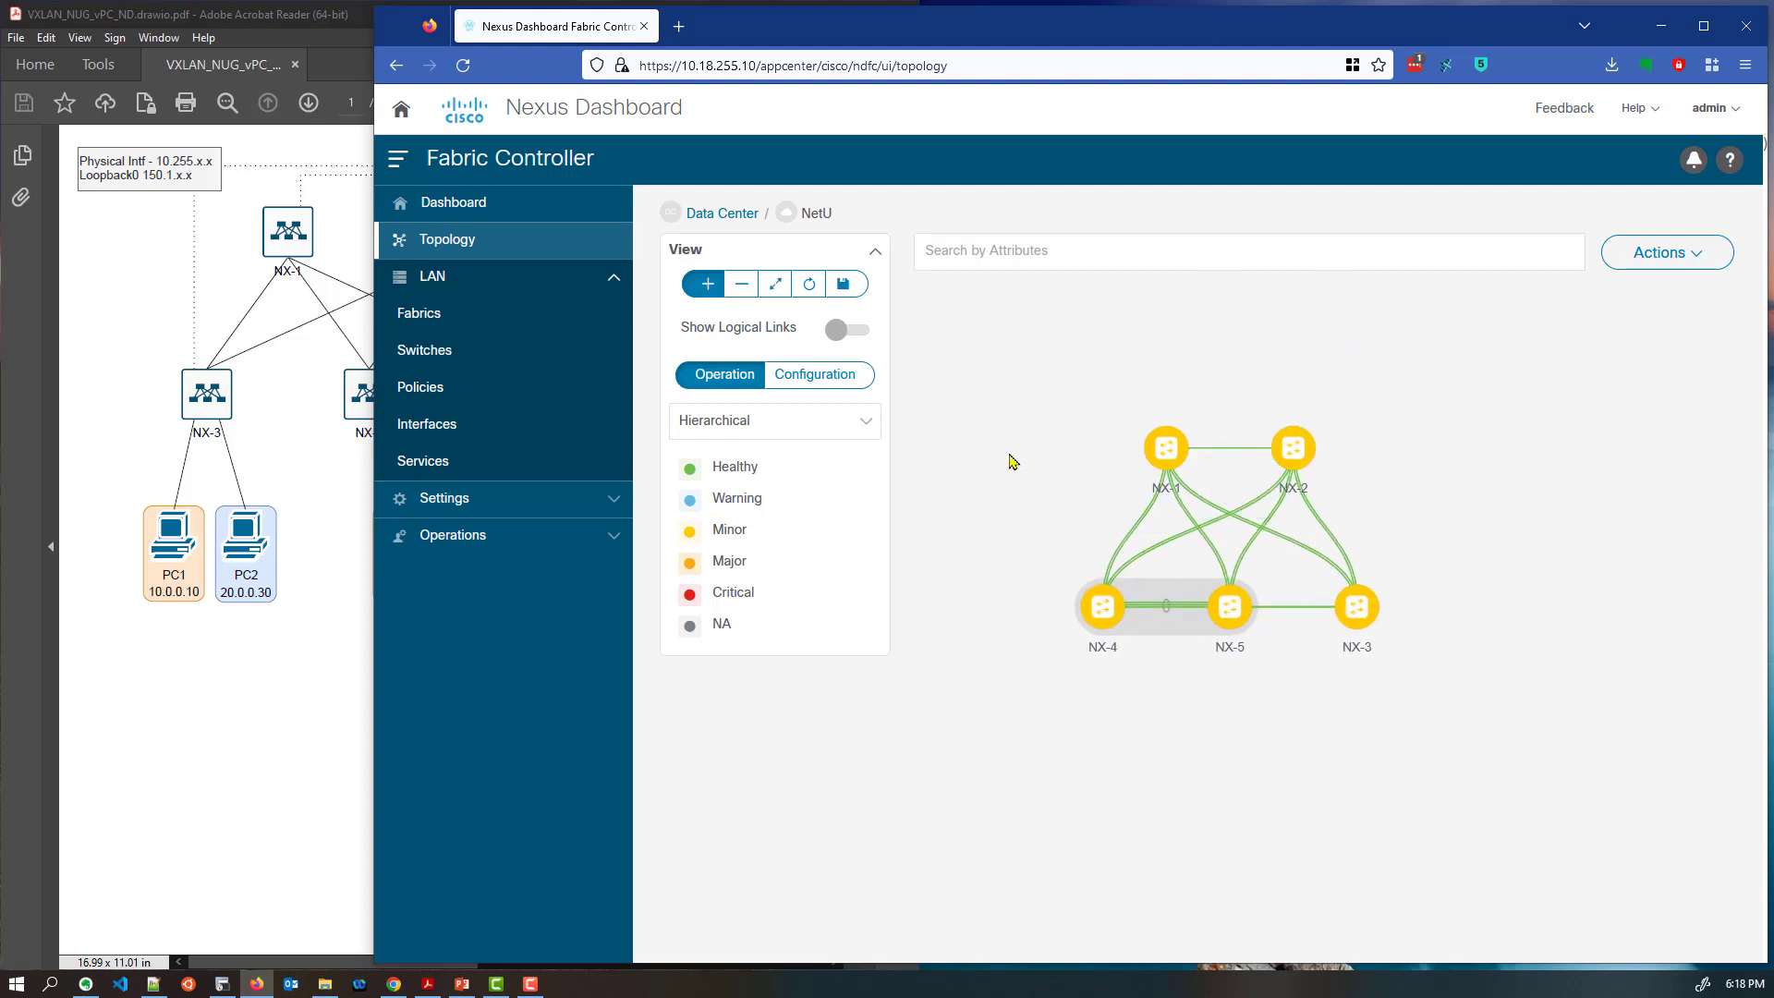
# Go to the LAN fabrics list and open the NetU fabric's settings for editing
pyautogui.click(455, 327)
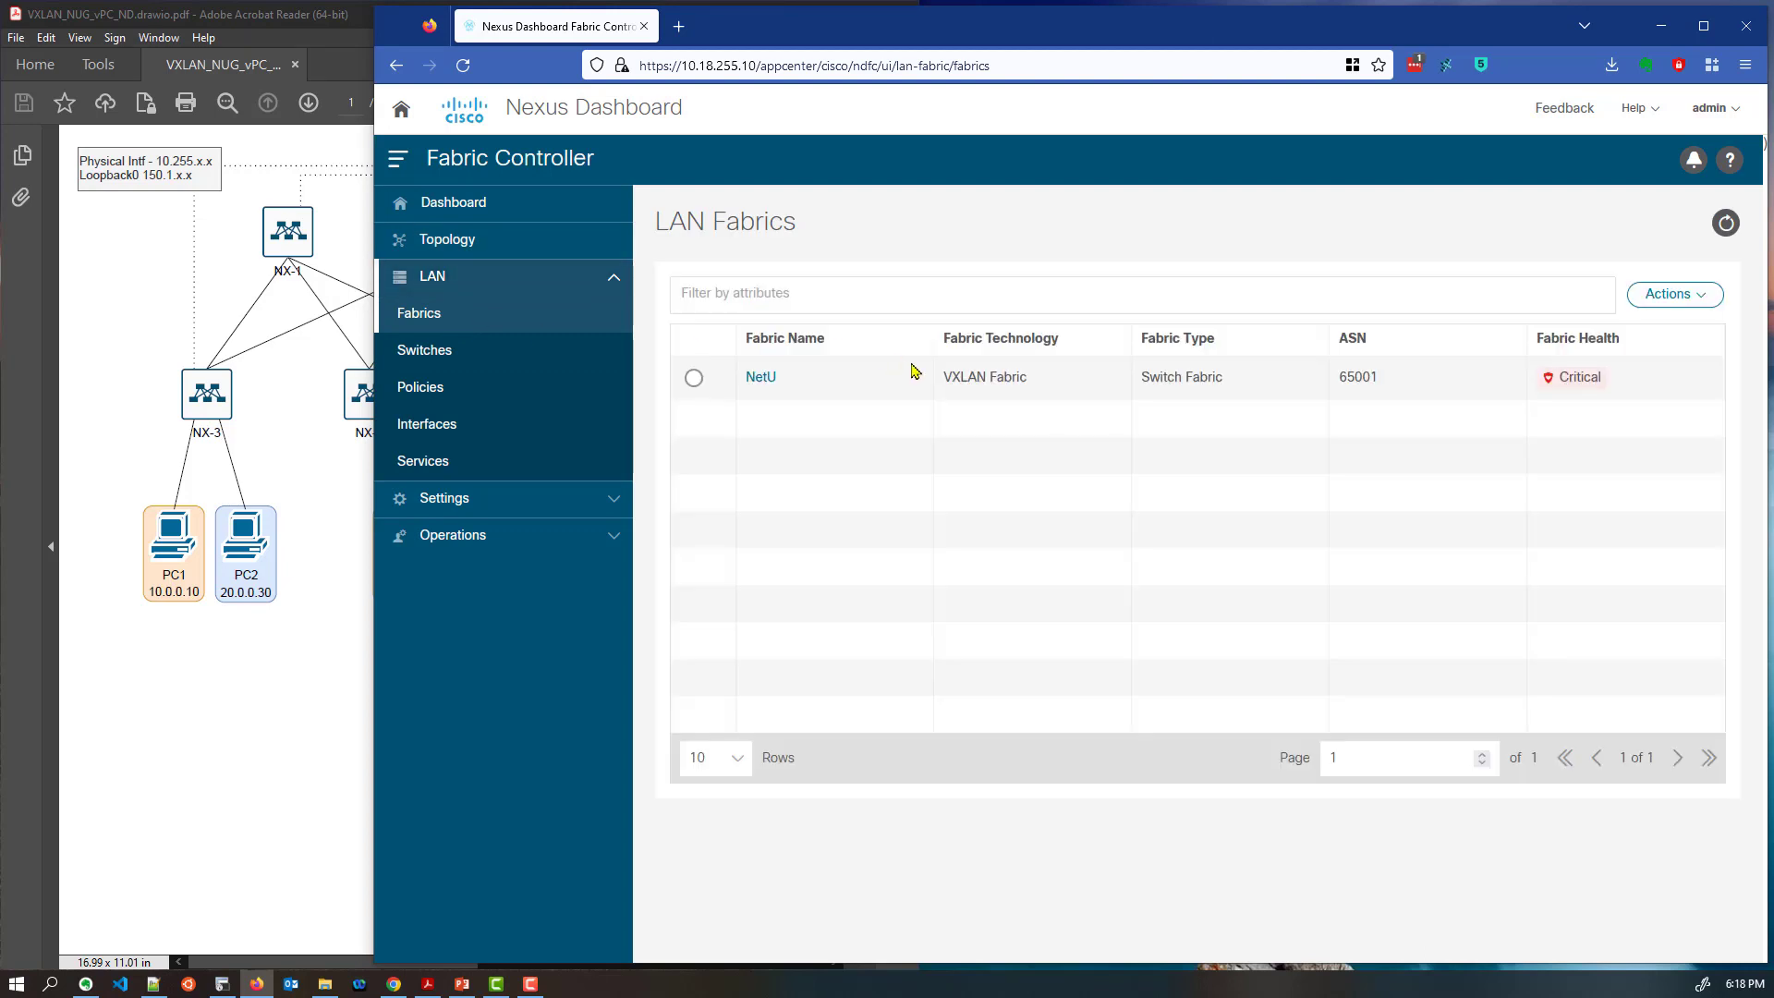
pyautogui.doubleClick(763, 382)
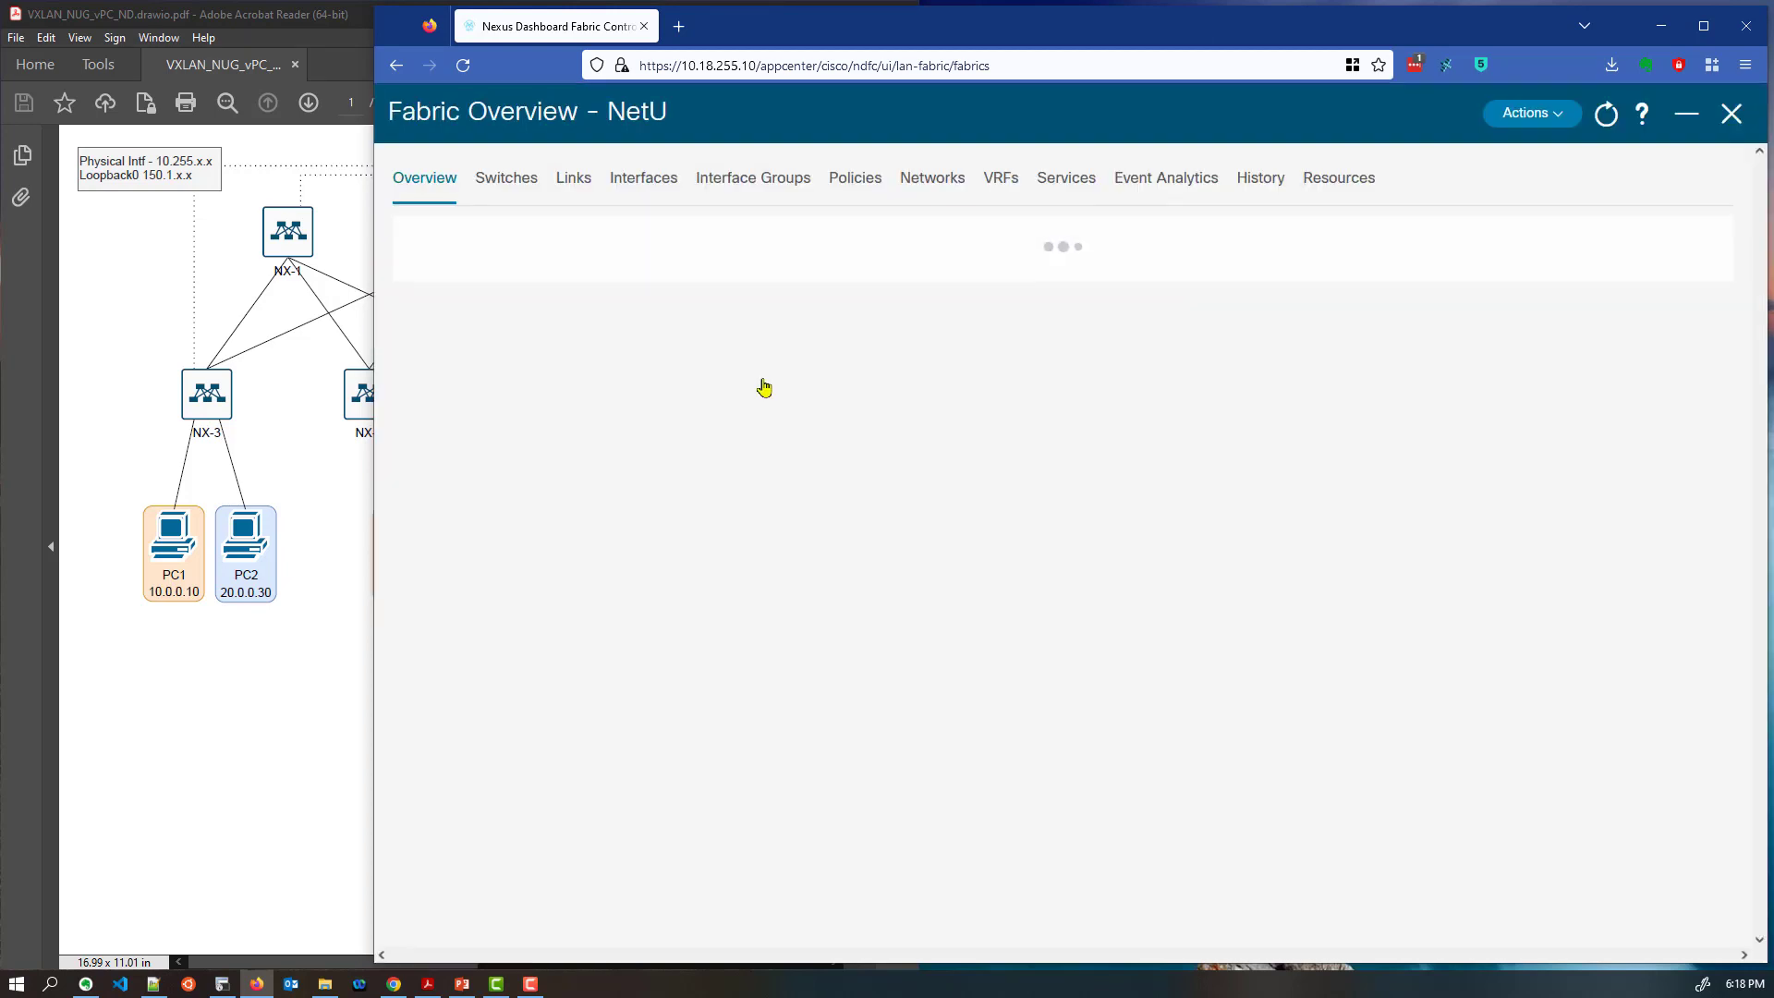
pyautogui.click(1732, 111)
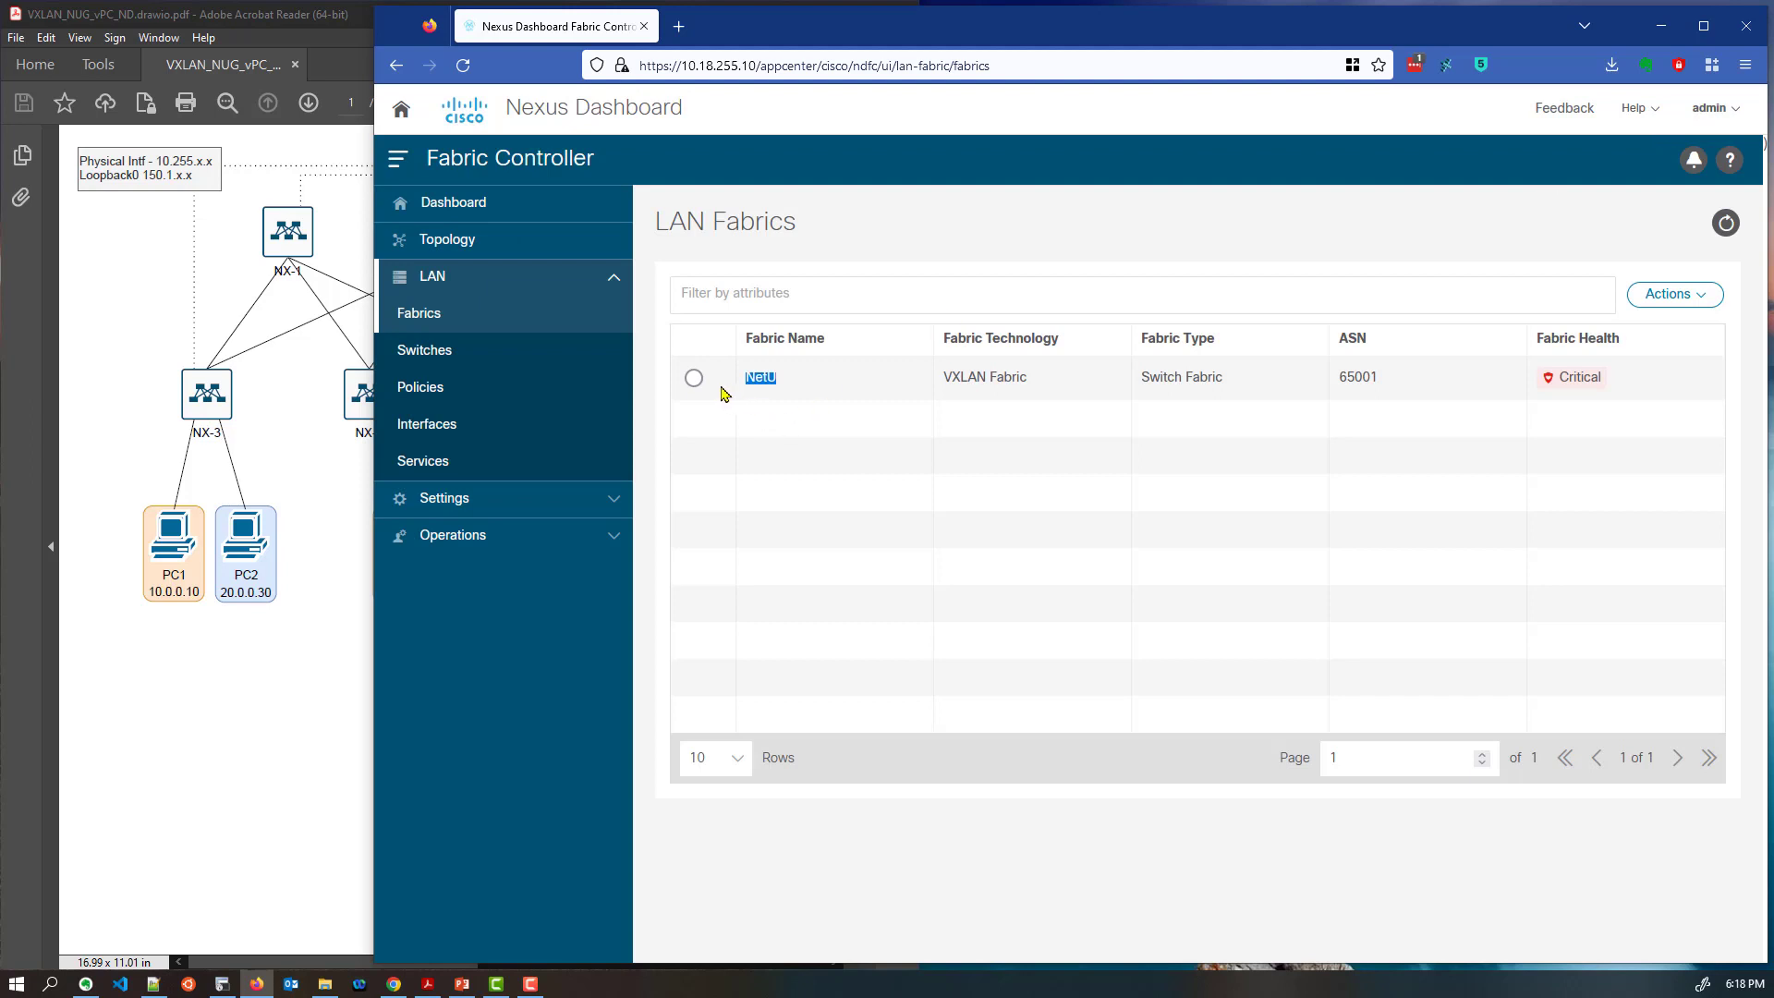
pyautogui.click(1673, 295)
pyautogui.click(1659, 370)
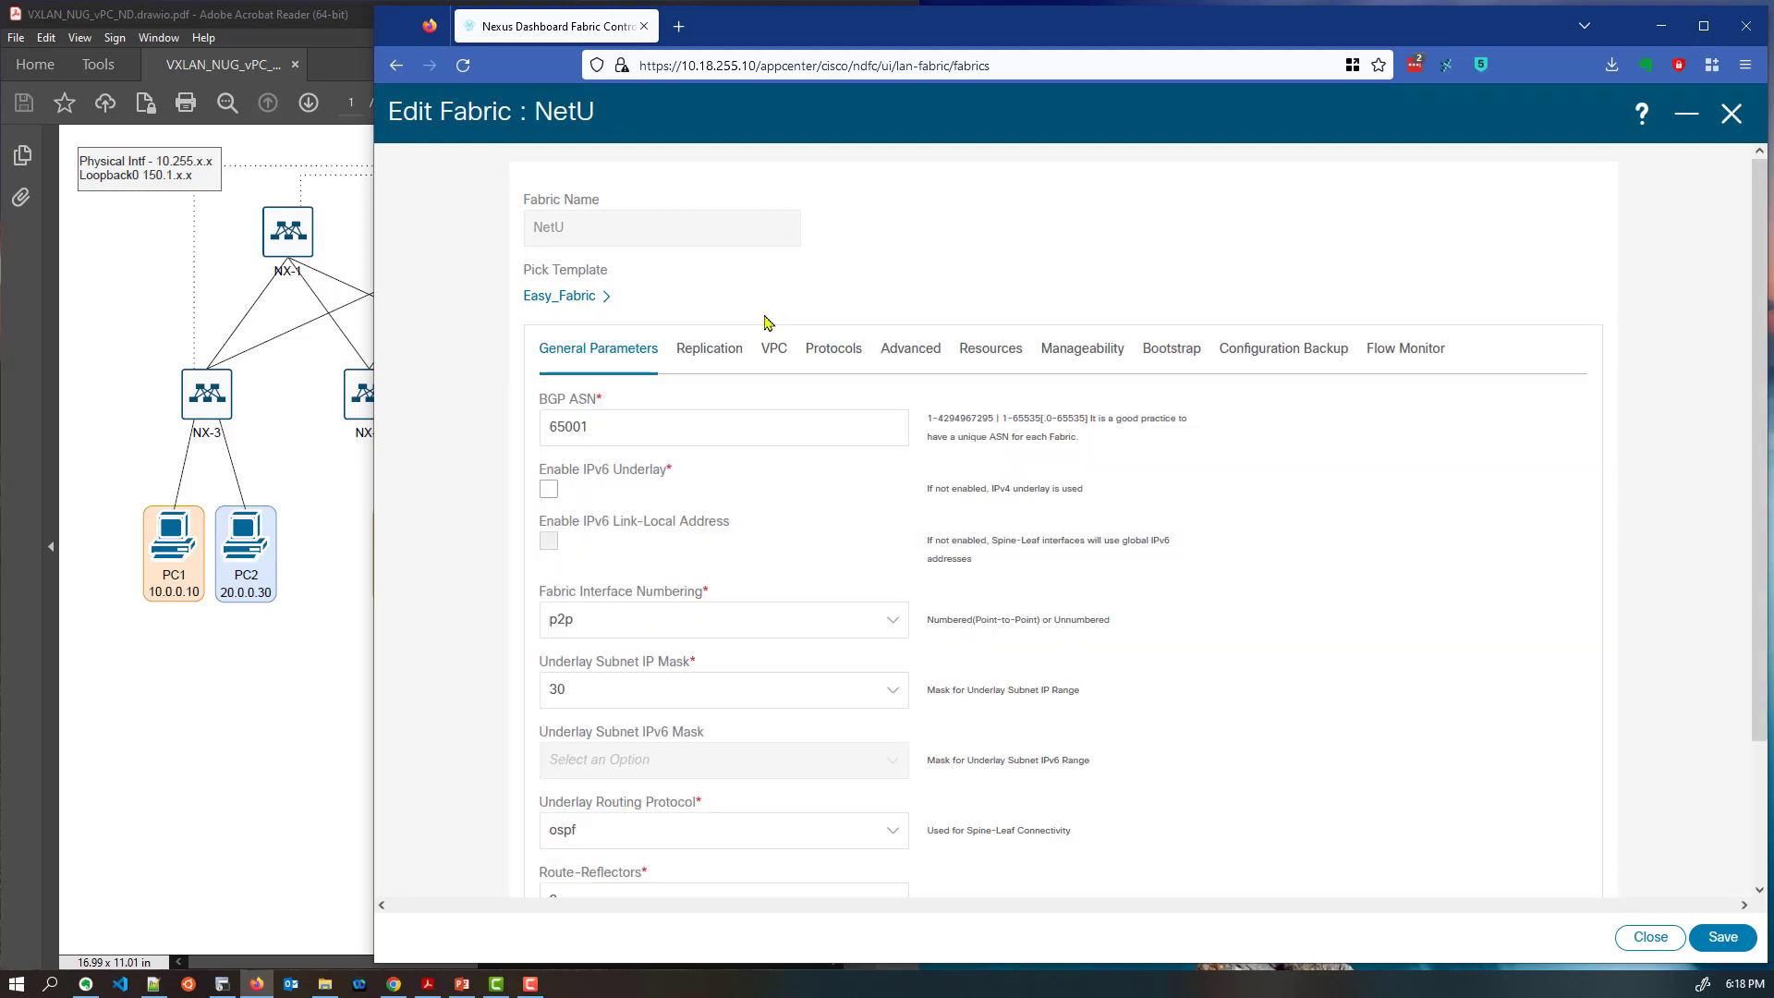
# Review the NetU fabric's replication, vPC and protocol settings, decline the LastPass address offer, and close the settings without saving
pyautogui.click(717, 358)
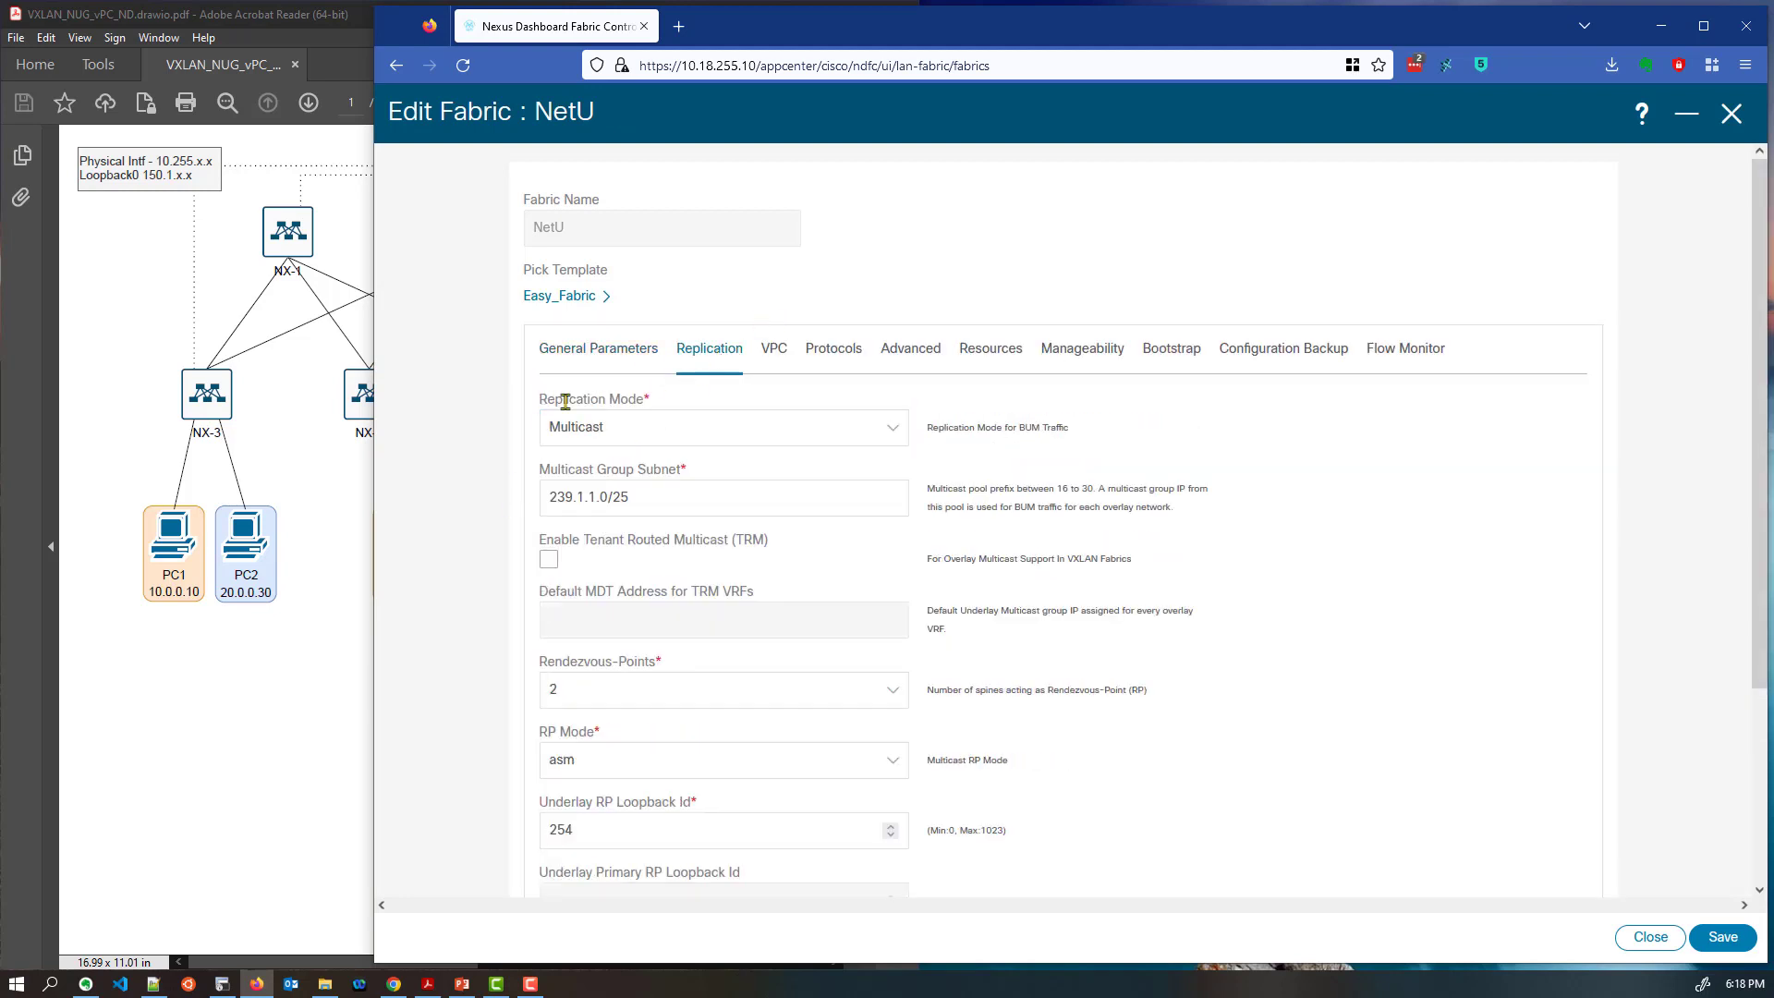
pyautogui.click(775, 350)
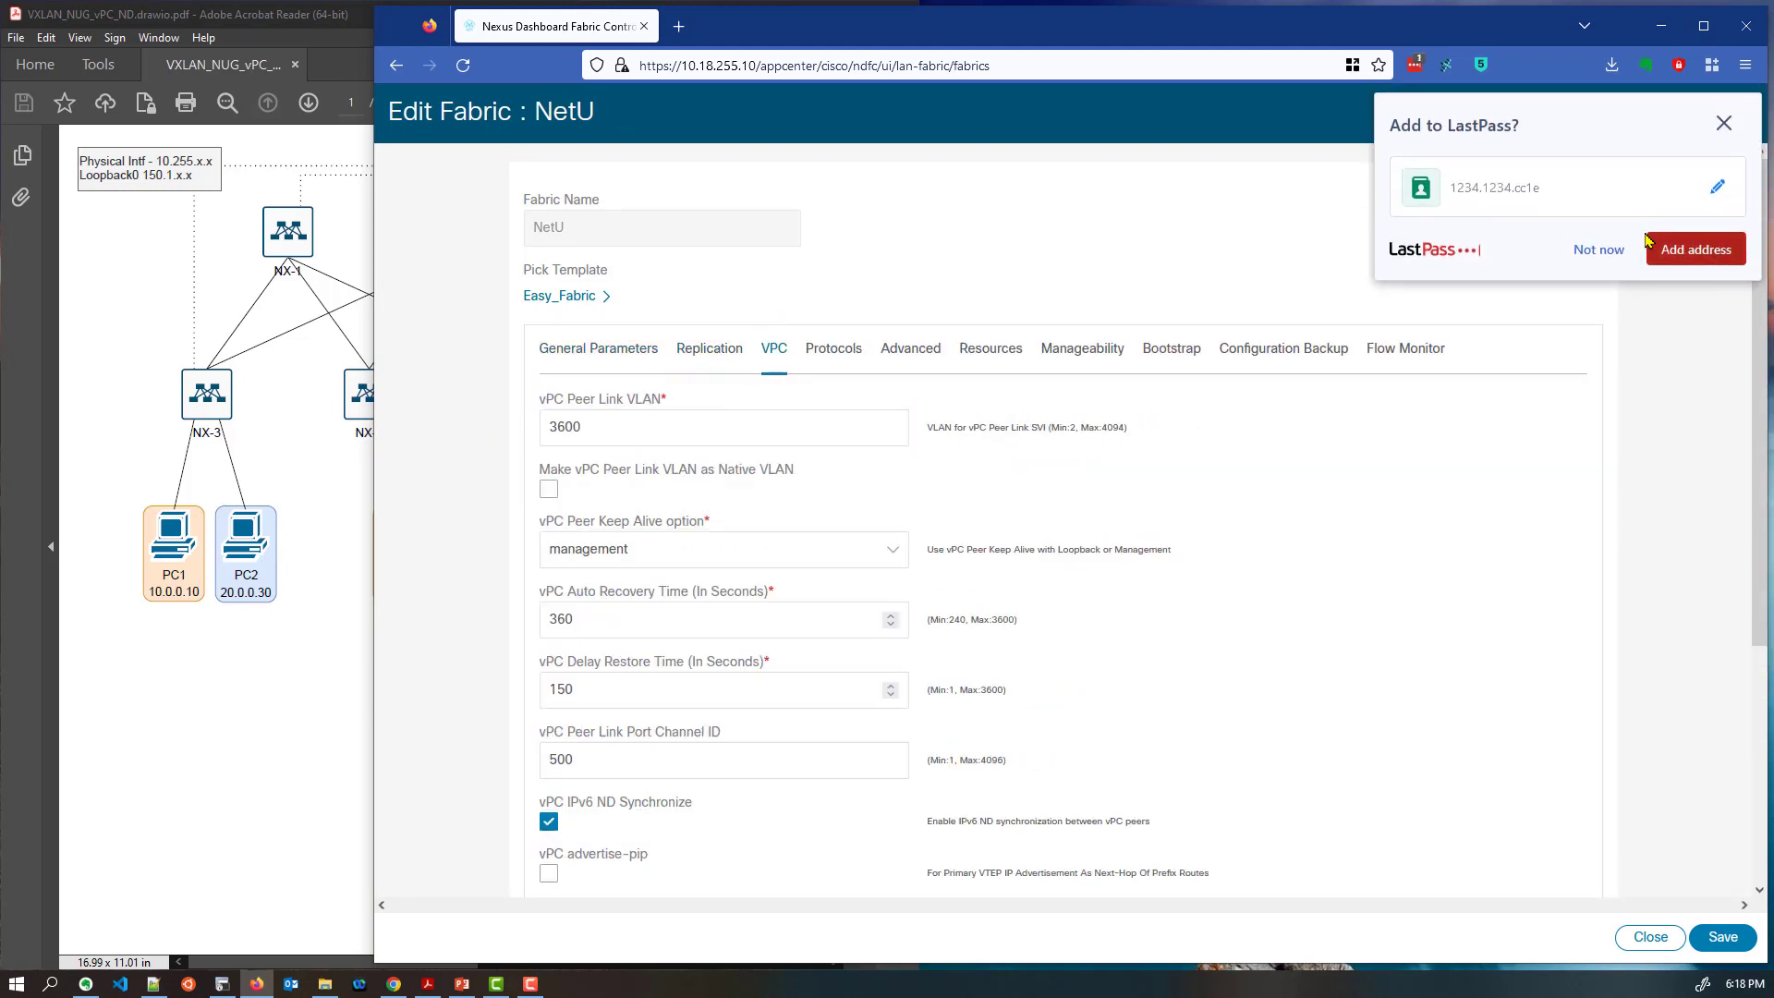
pyautogui.click(1598, 248)
pyautogui.scroll(-3, 628, 637)
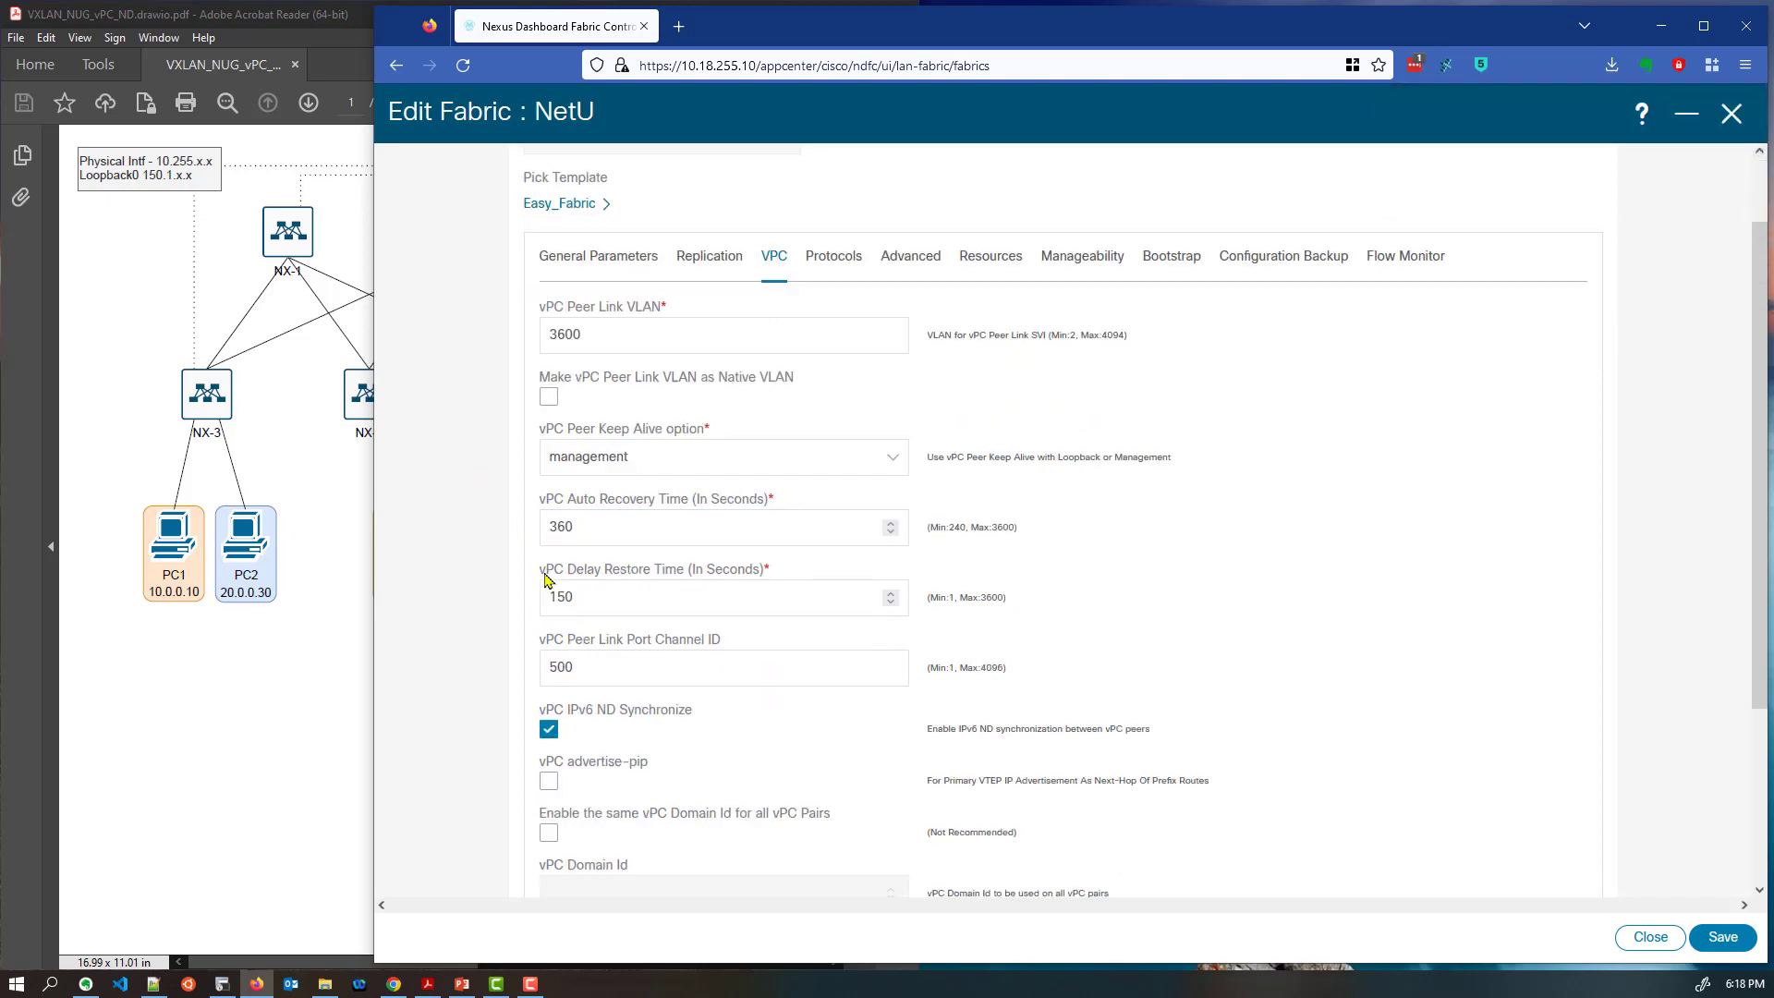
pyautogui.scroll(3, 646, 657)
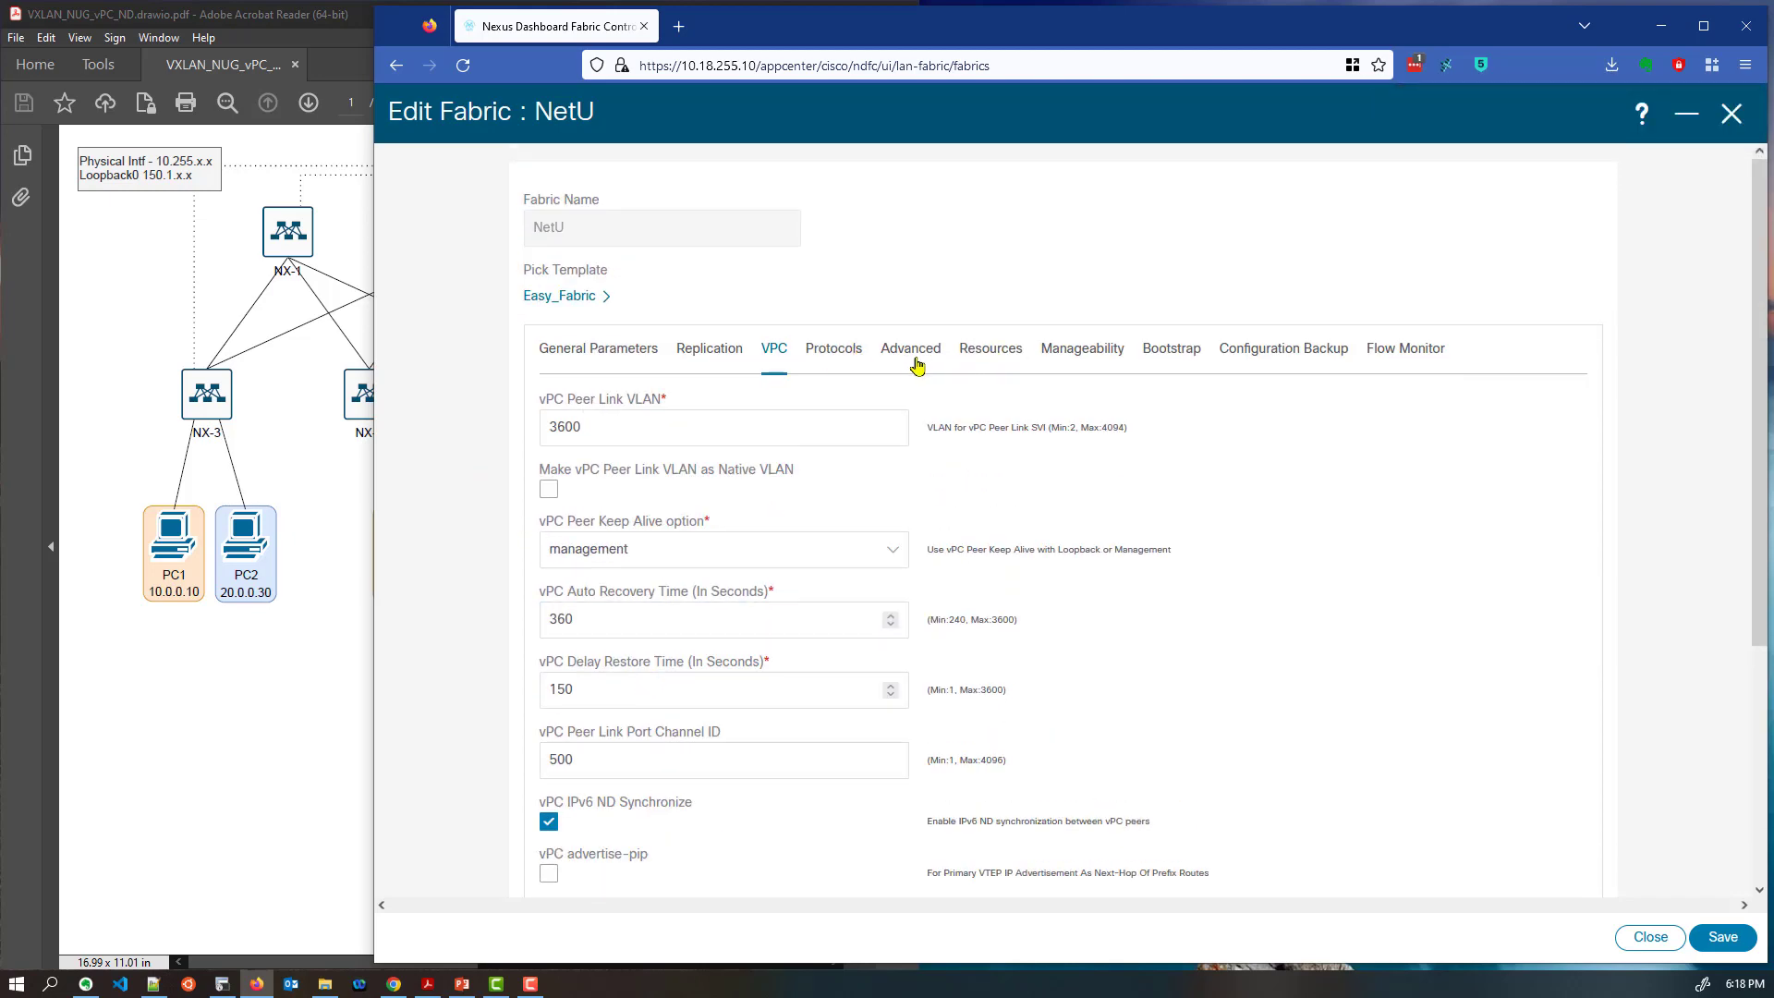
pyautogui.click(837, 354)
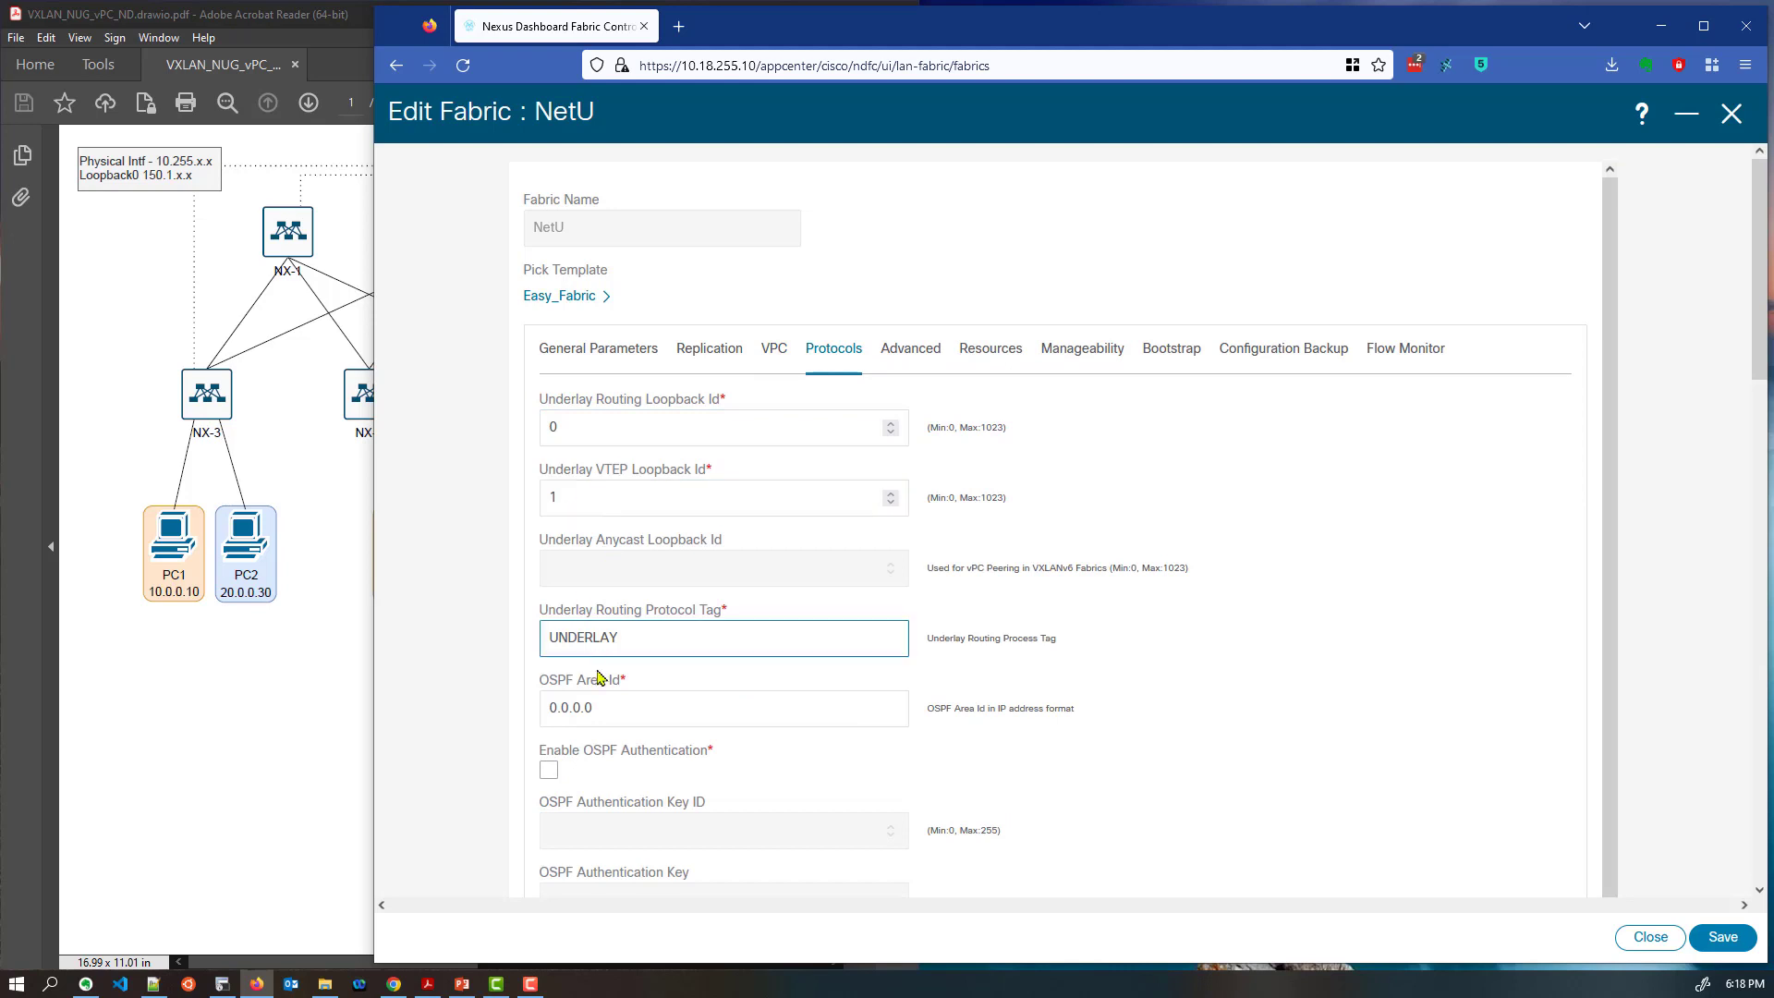
pyautogui.click(1732, 114)
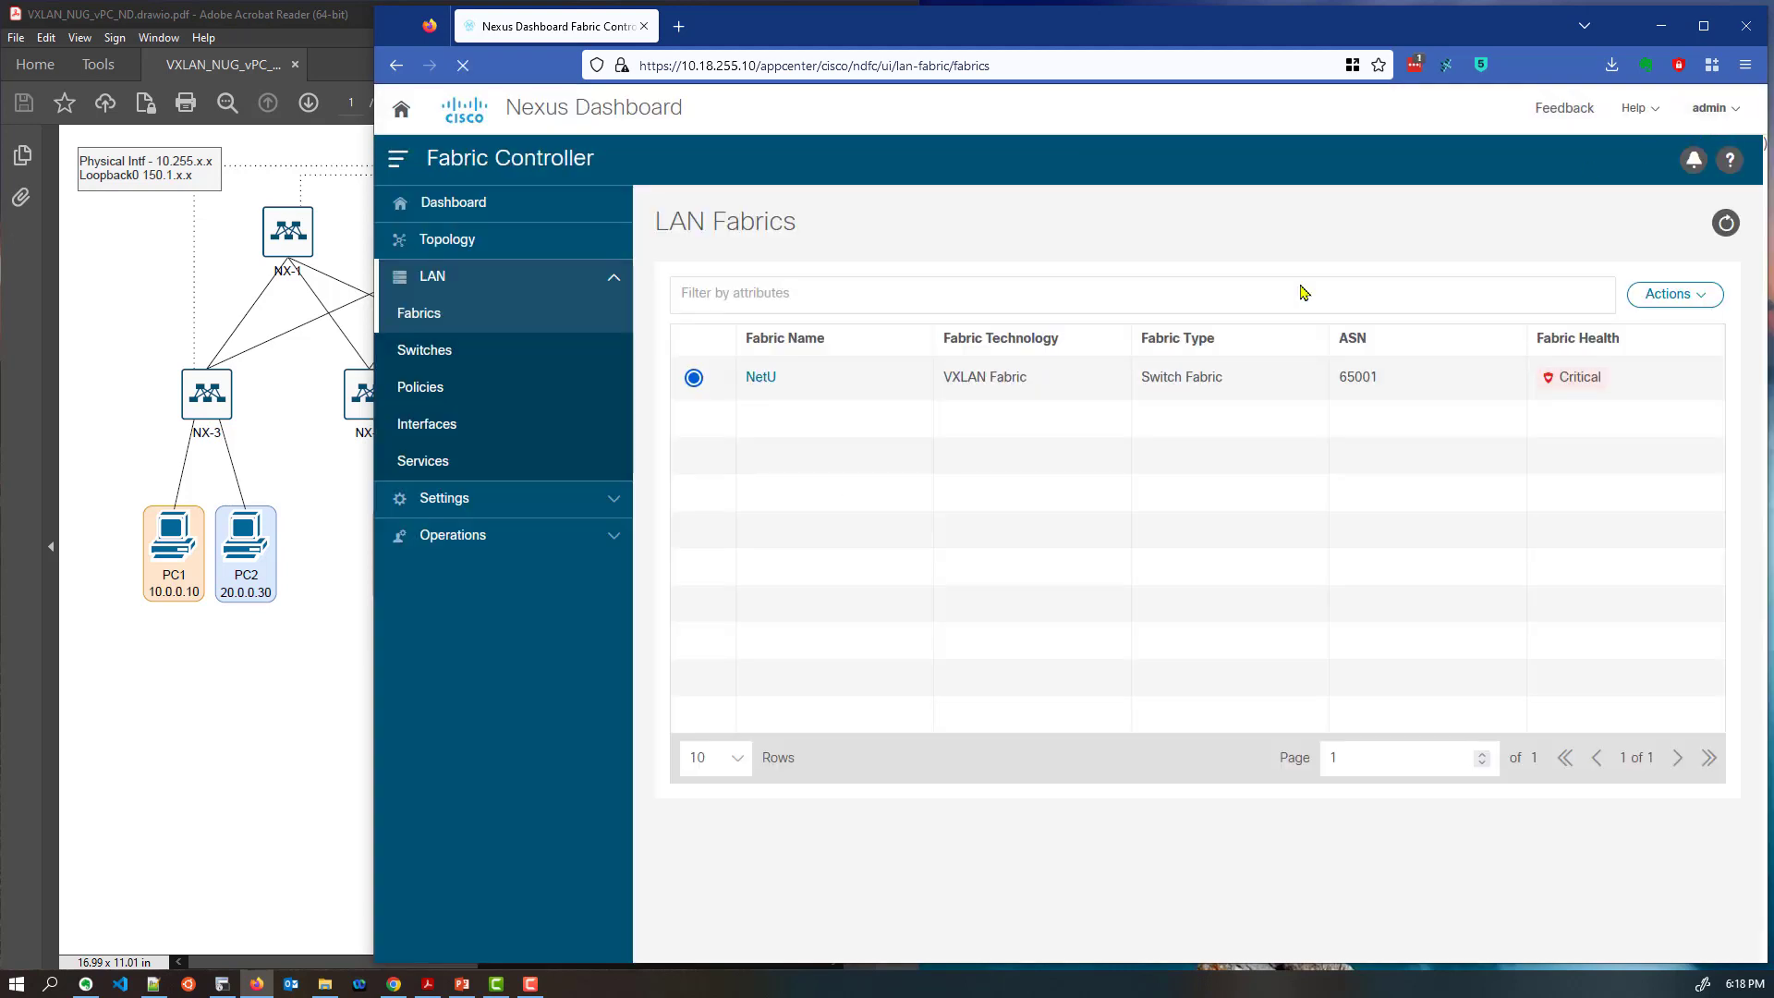
# Open the NetU fabric overview and review its switches, VRFs, networks and network attachments alongside the network diagram
pyautogui.click(762, 378)
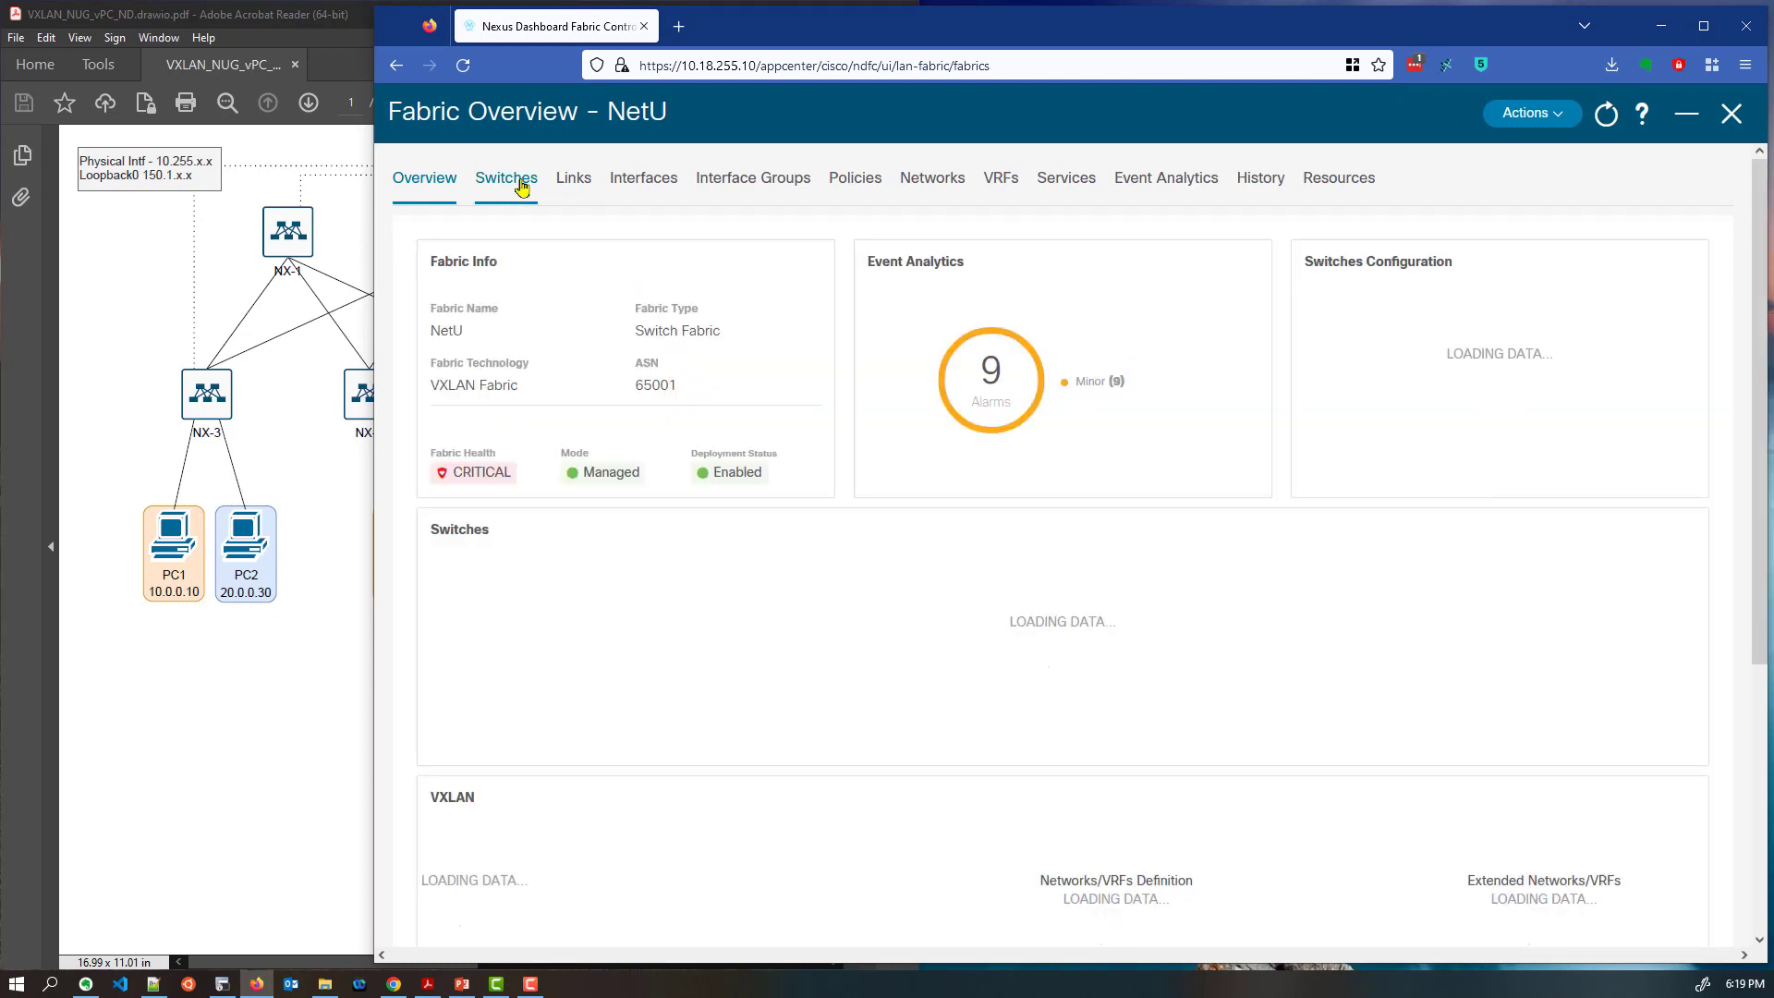
pyautogui.click(523, 188)
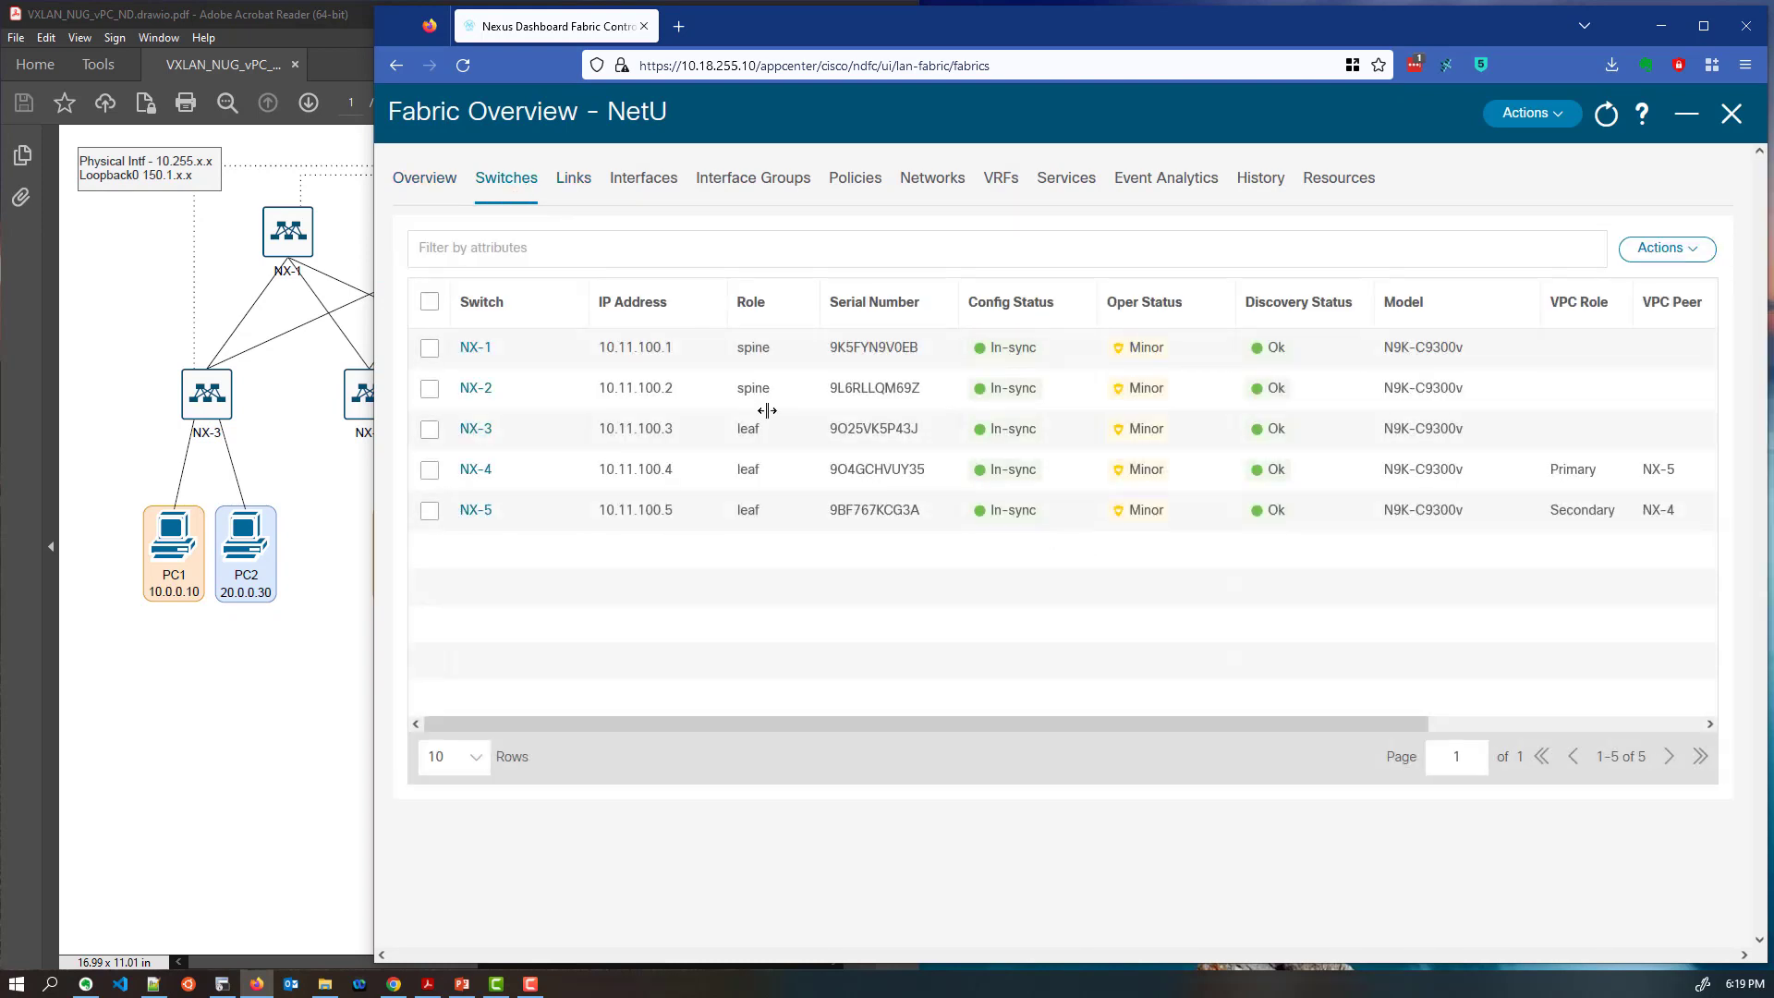
pyautogui.click(1001, 185)
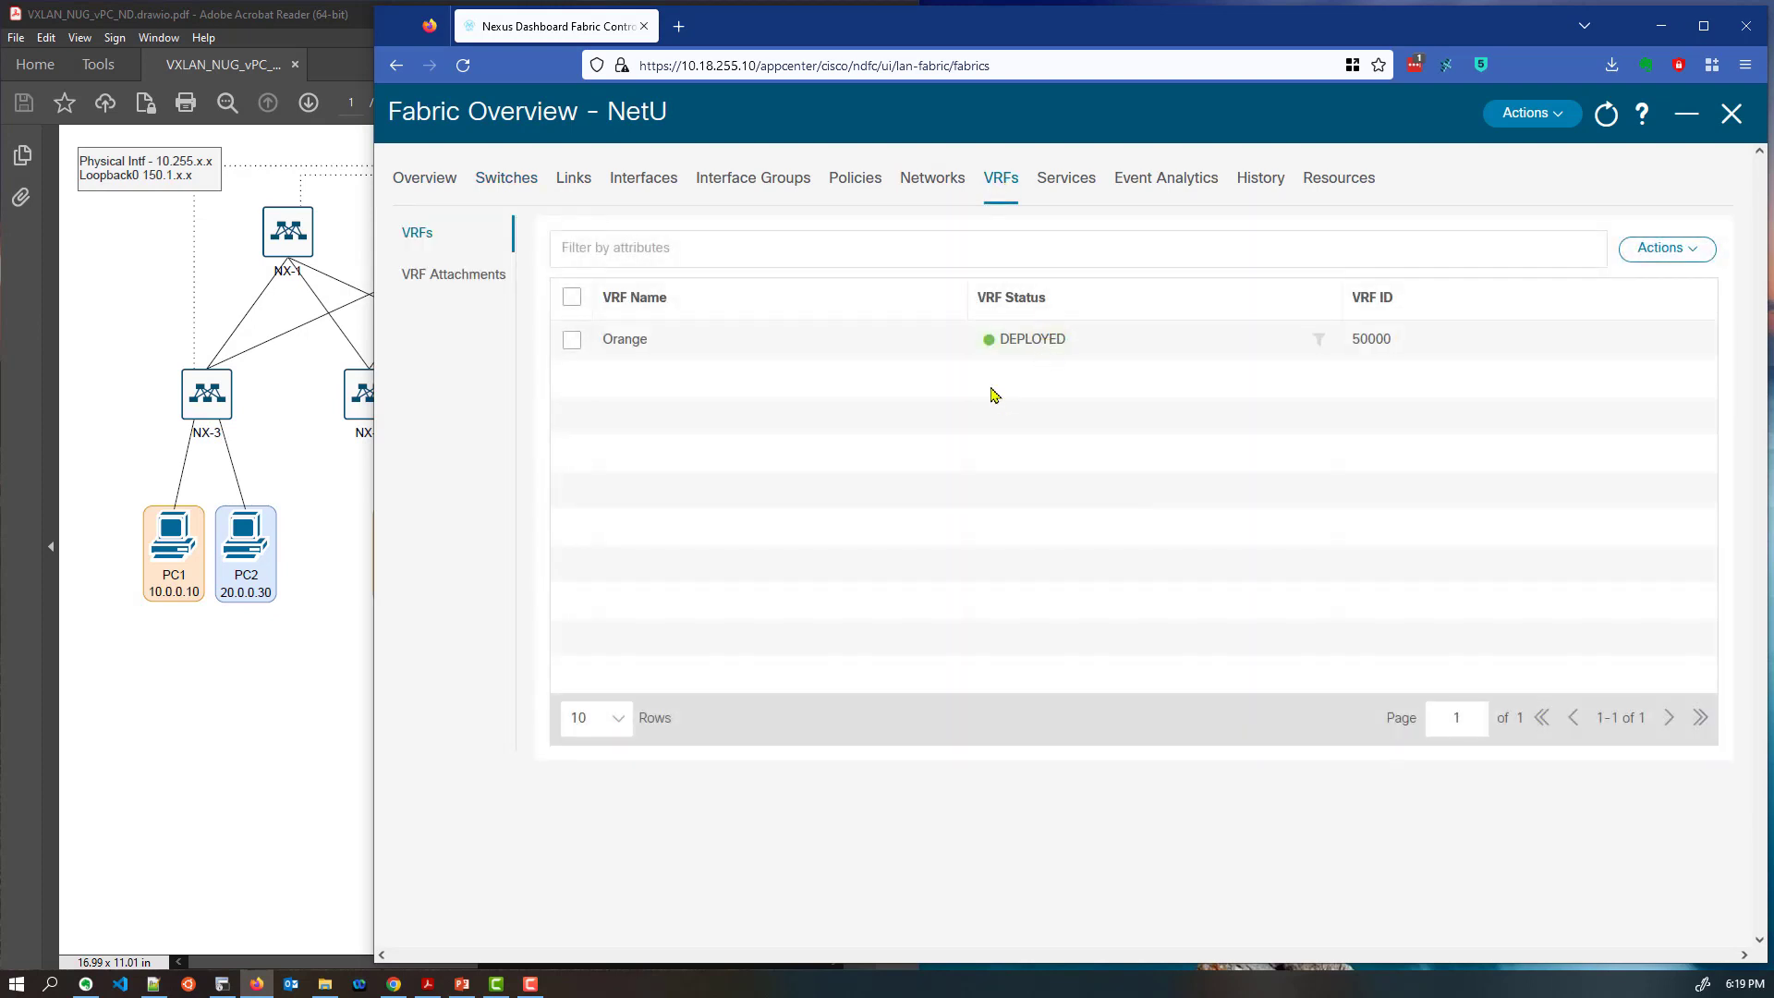
pyautogui.click(945, 190)
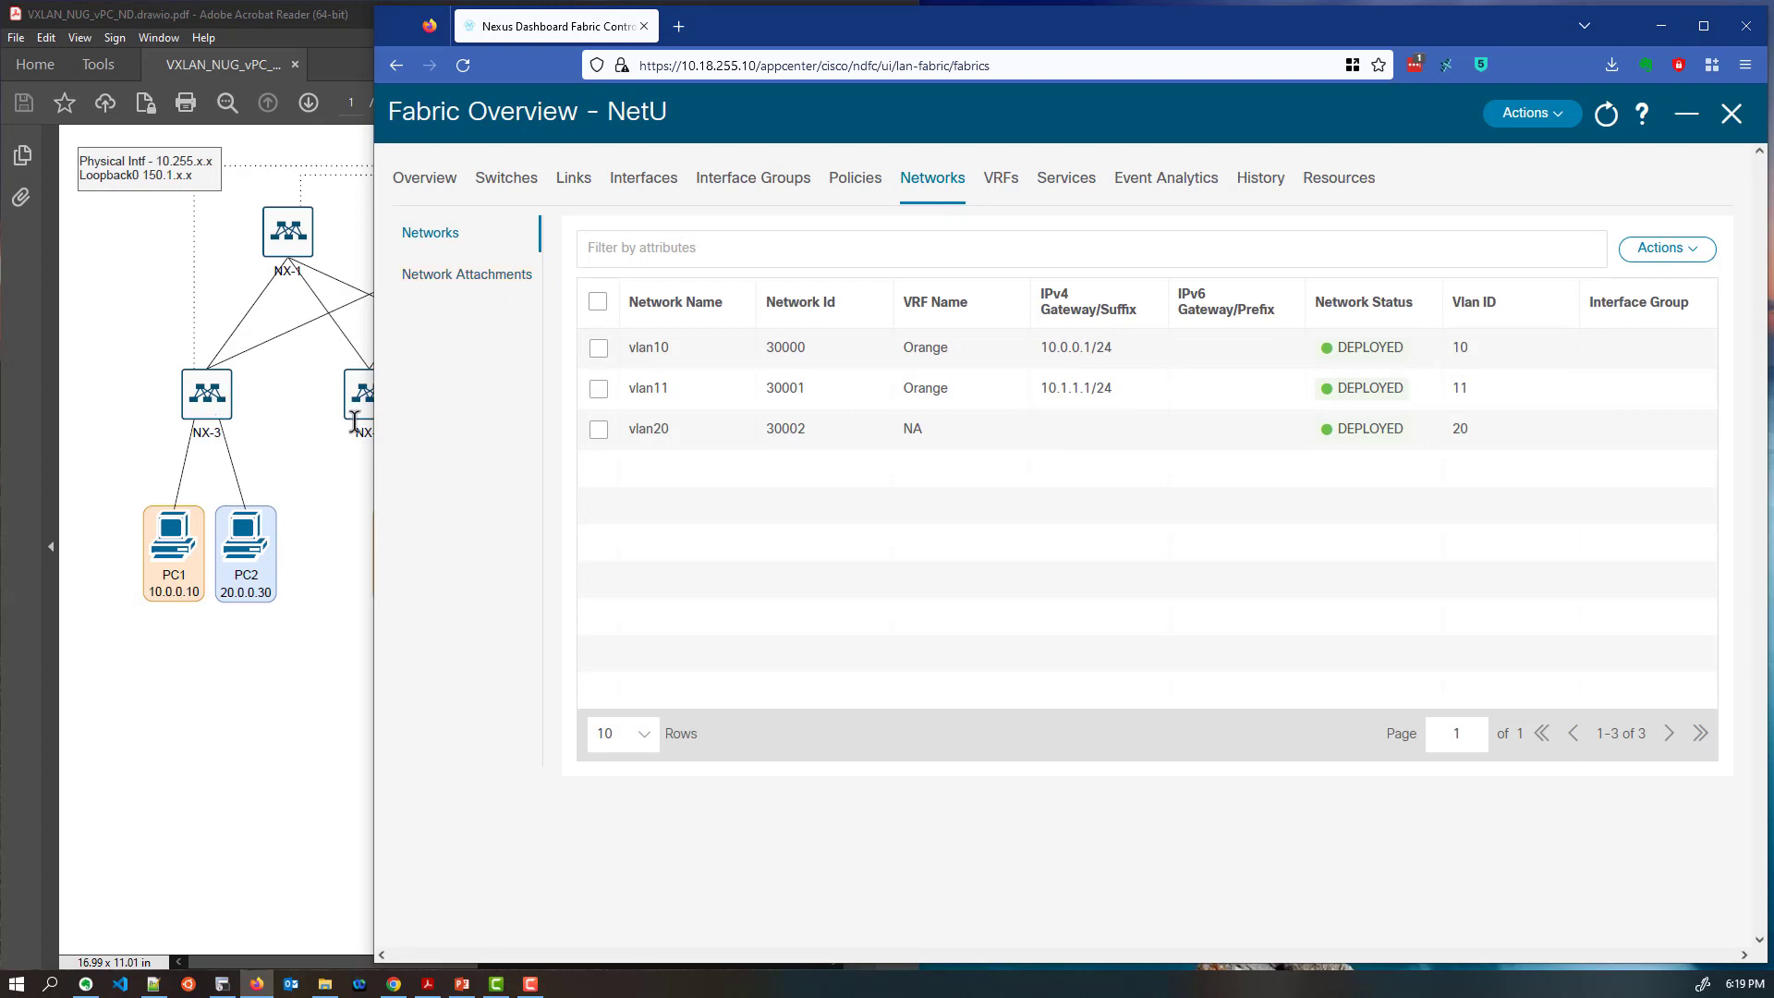
pyautogui.click(489, 282)
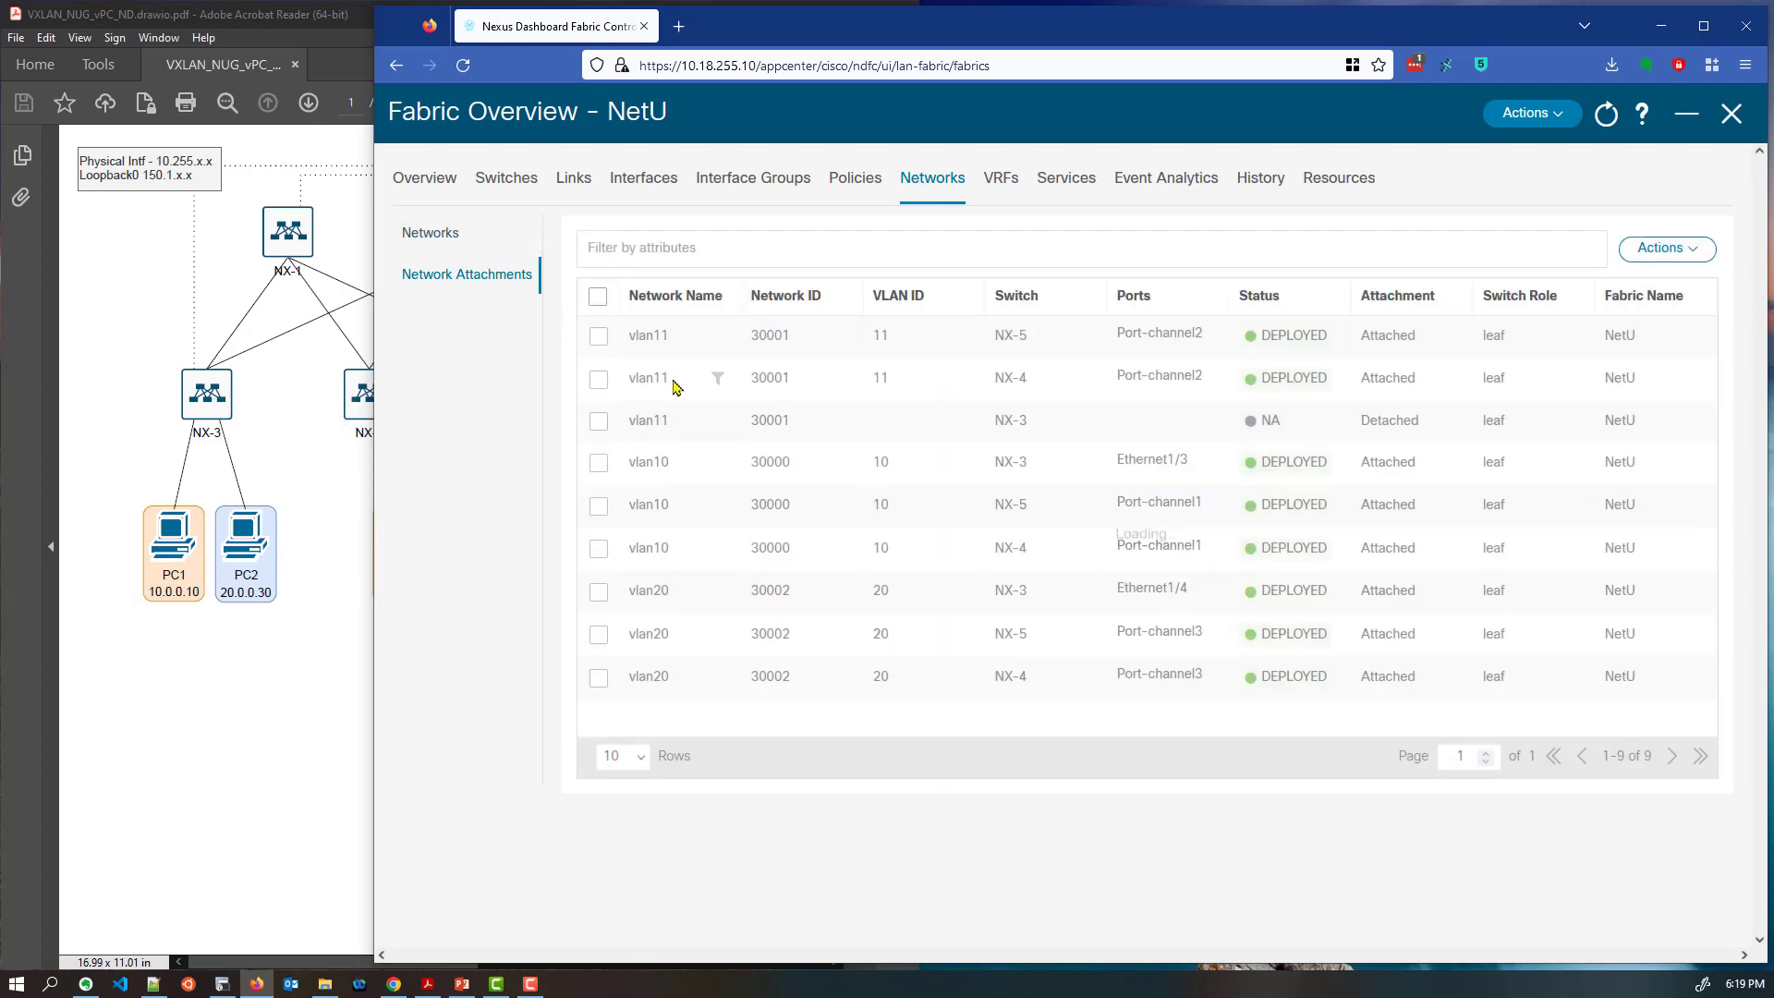
pyautogui.moveTo(374, 360); pyautogui.dragTo(623, 357)
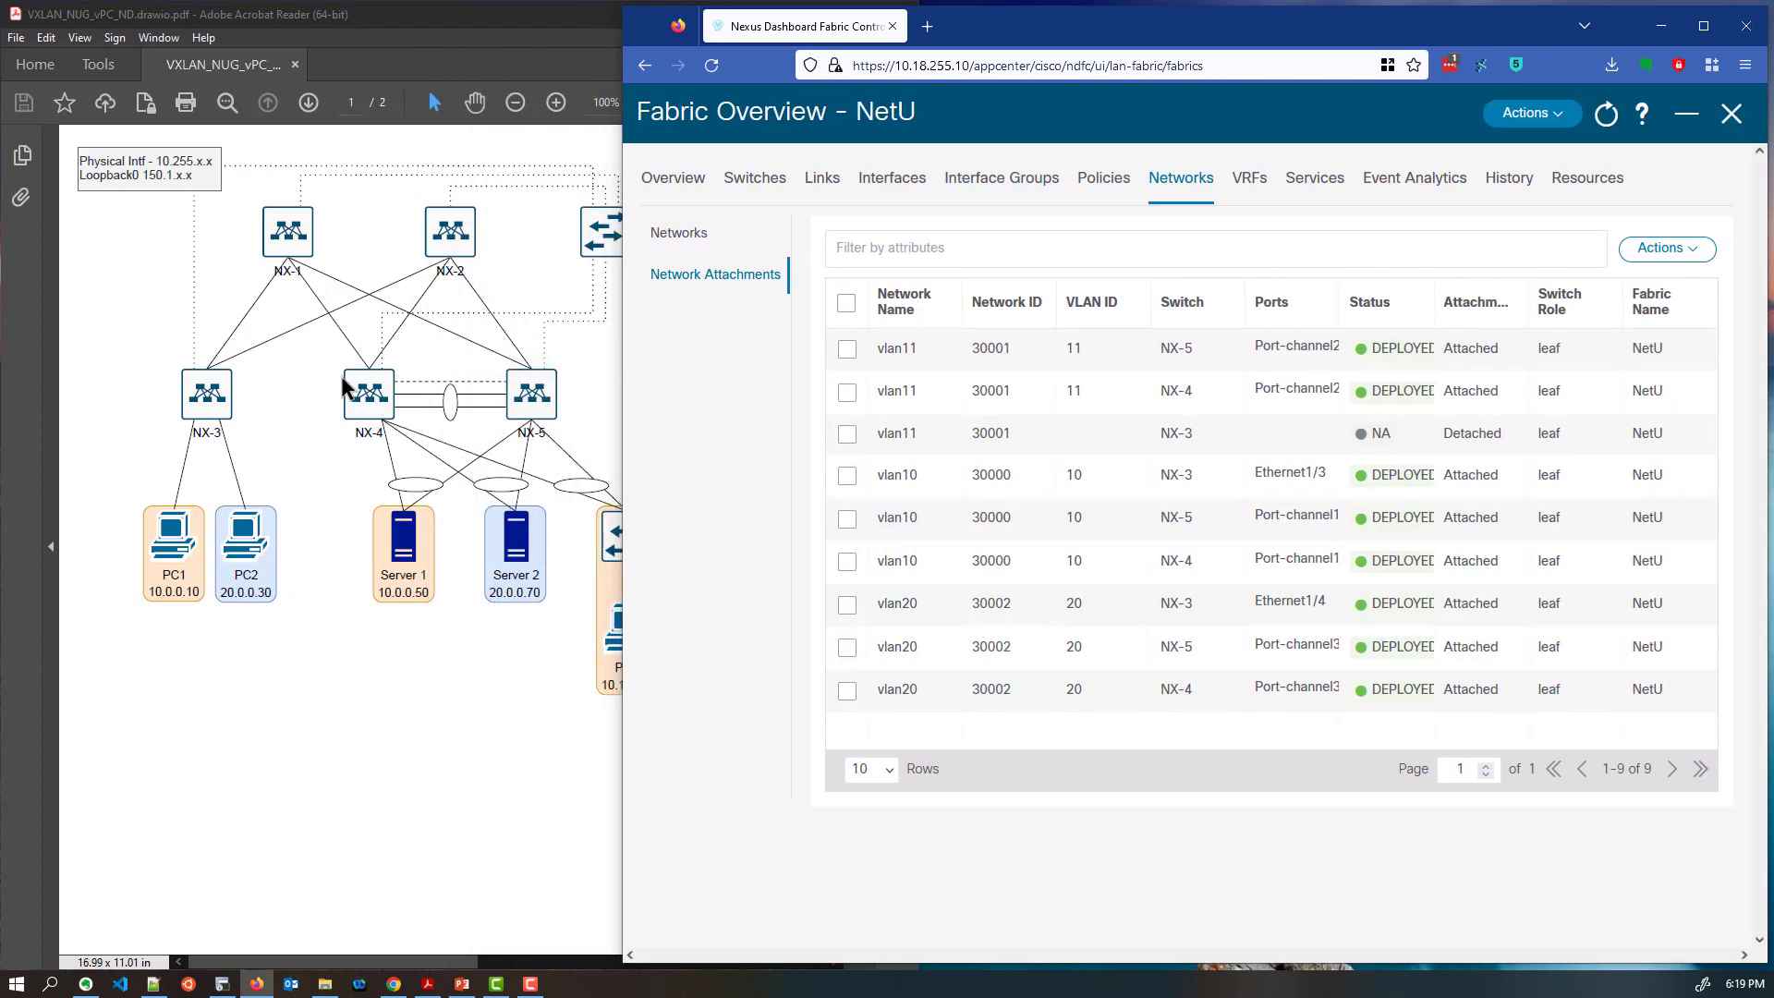
# Review the NetU fabric's interfaces, interface groups, policies and overall summary
pyautogui.click(899, 184)
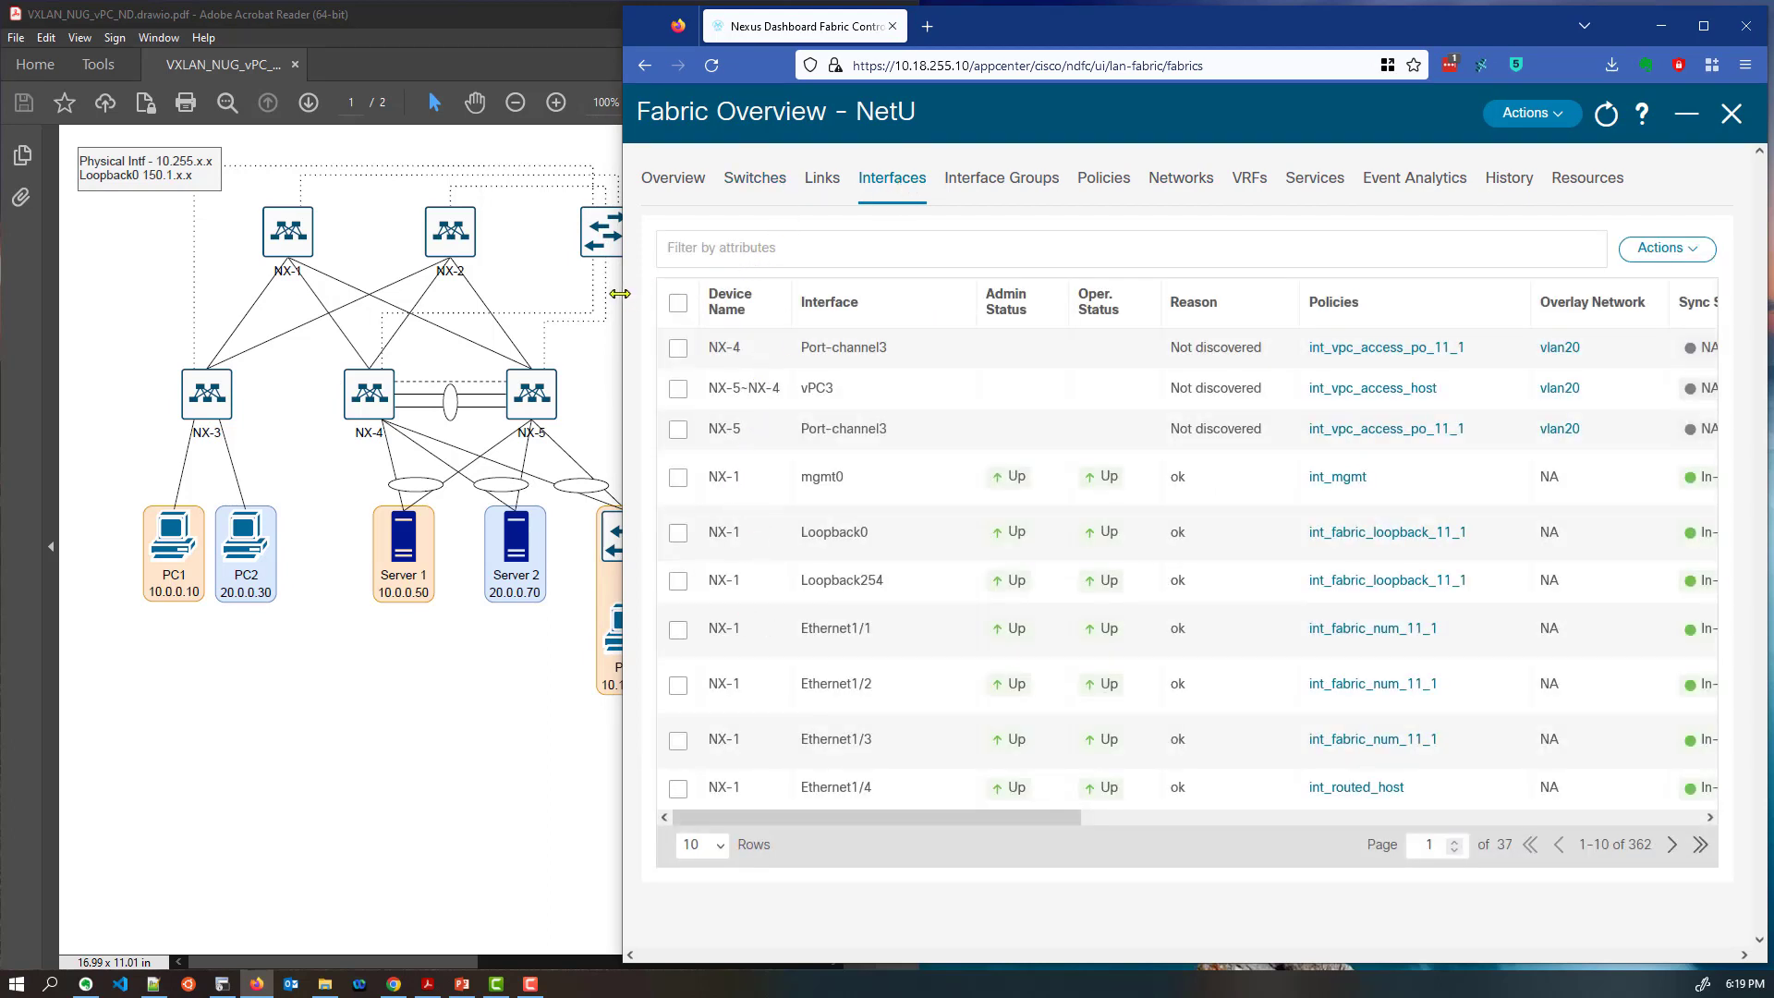
pyautogui.moveTo(619, 293); pyautogui.dragTo(581, 292)
pyautogui.click(941, 185)
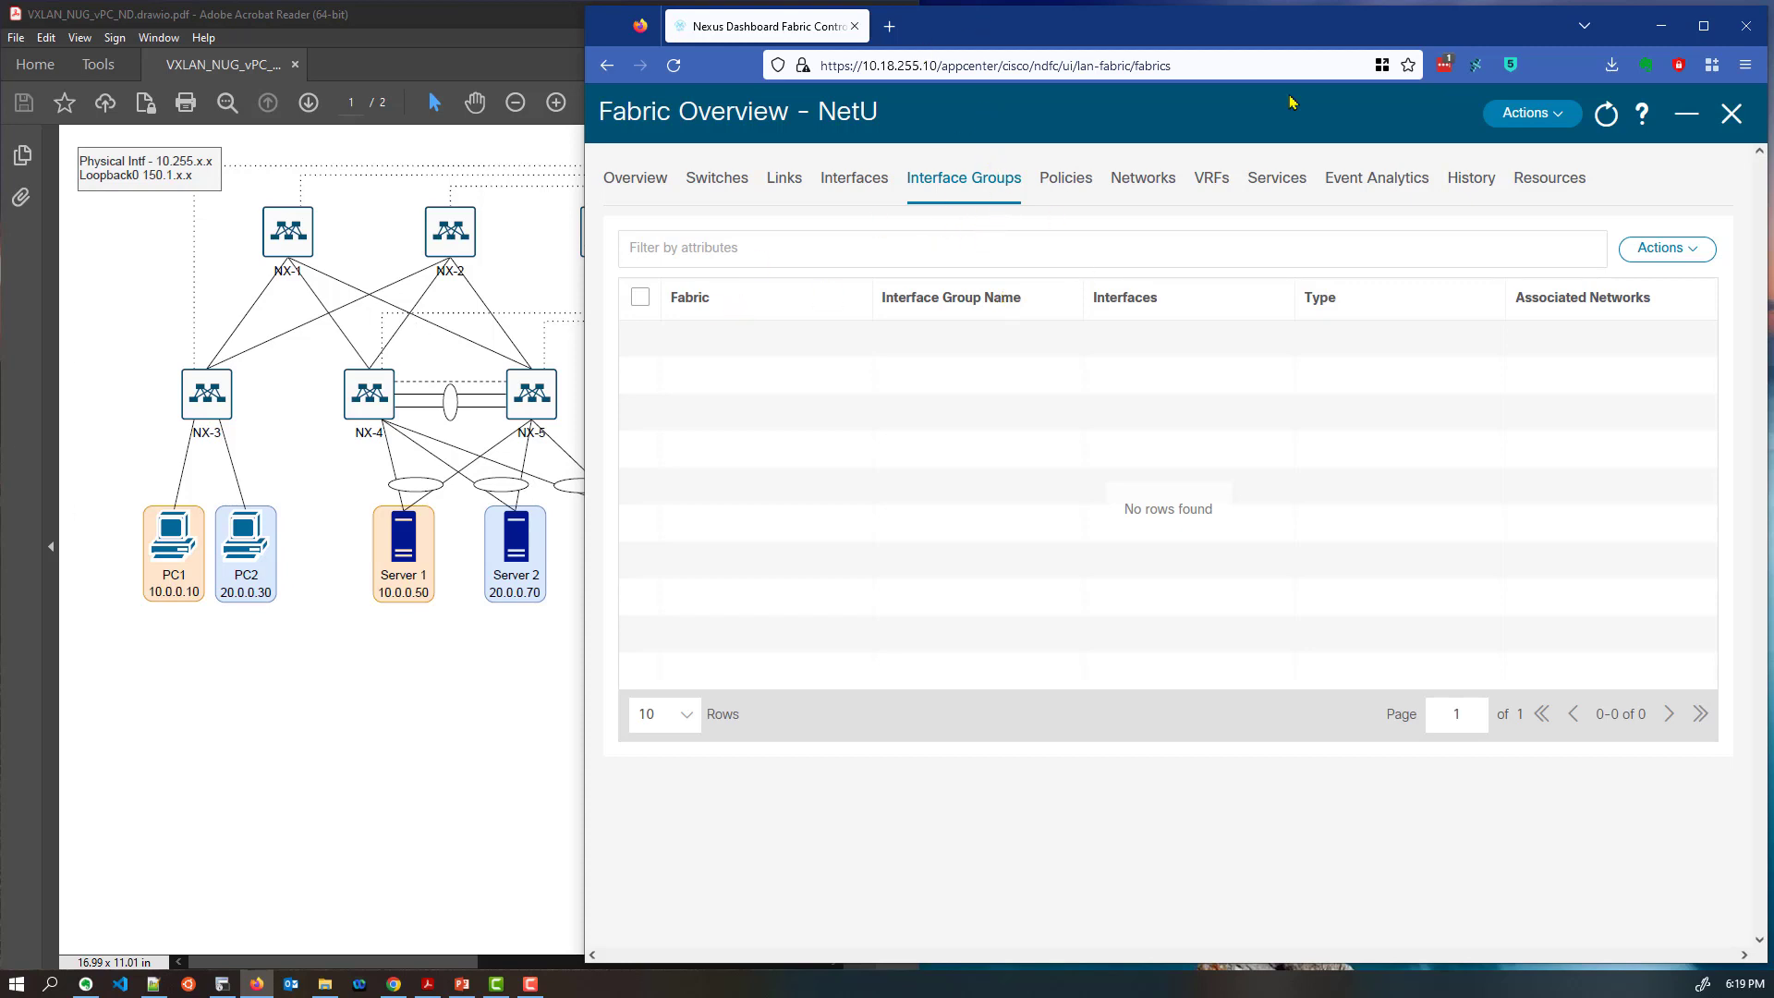
pyautogui.click(1072, 185)
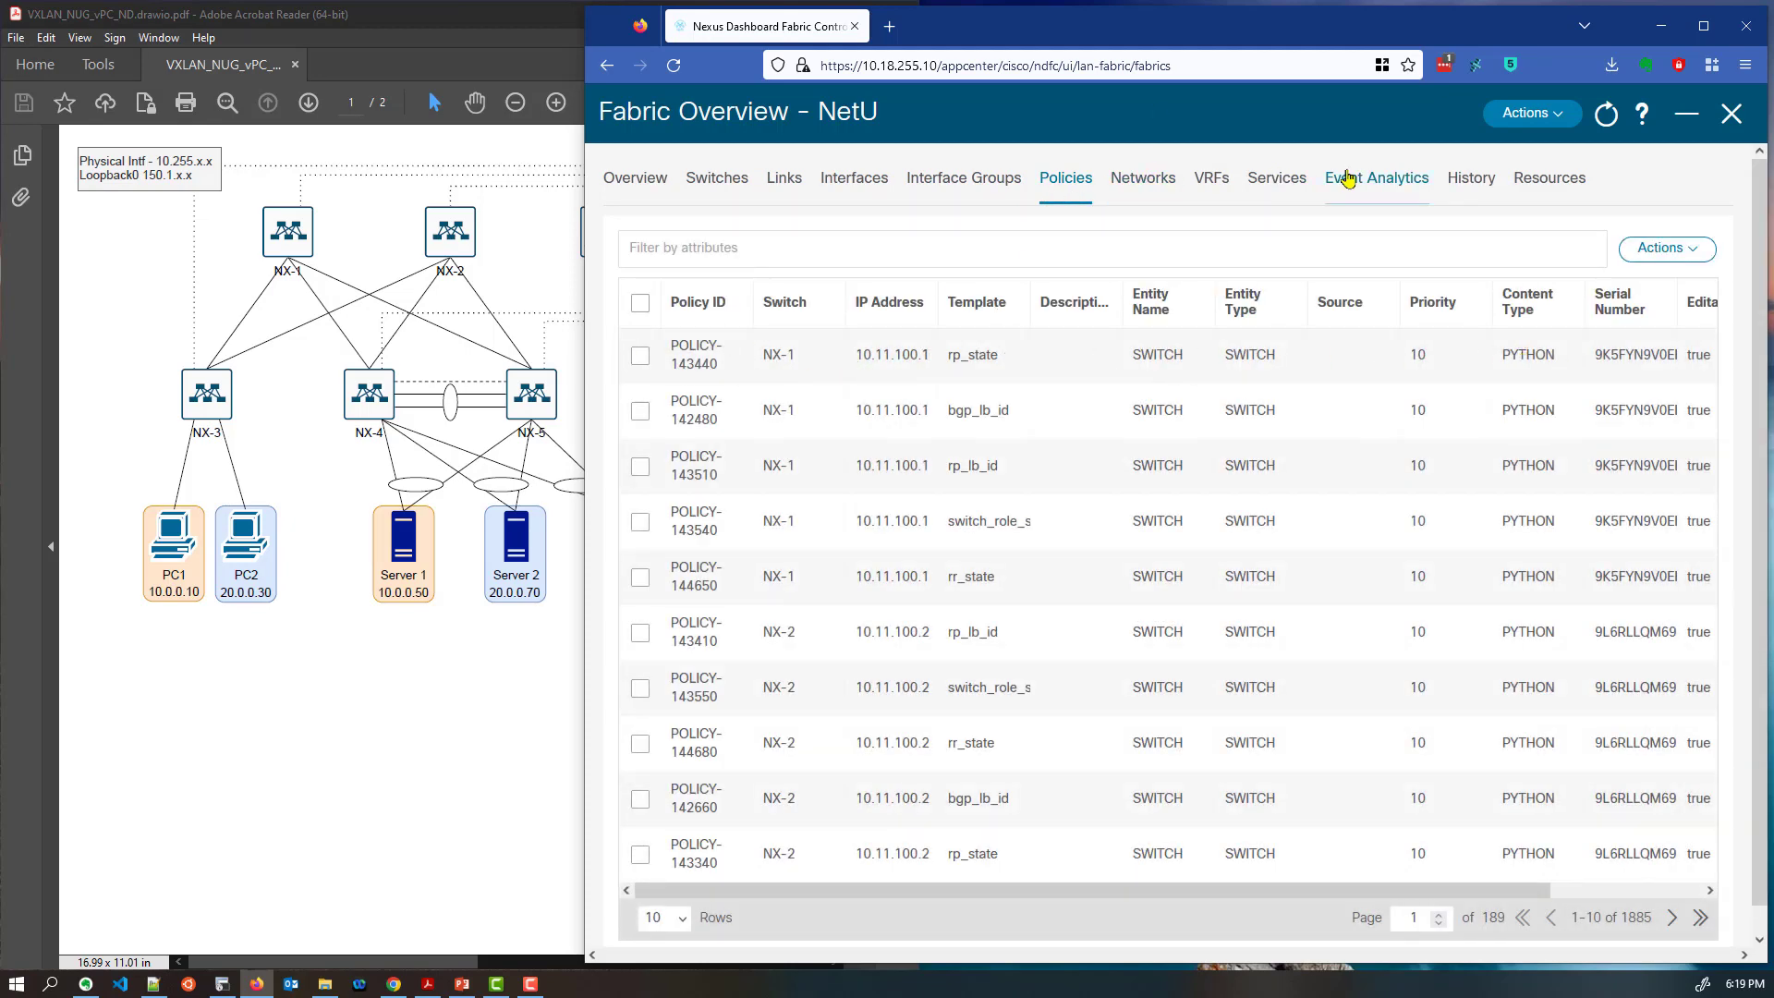
pyautogui.click(634, 185)
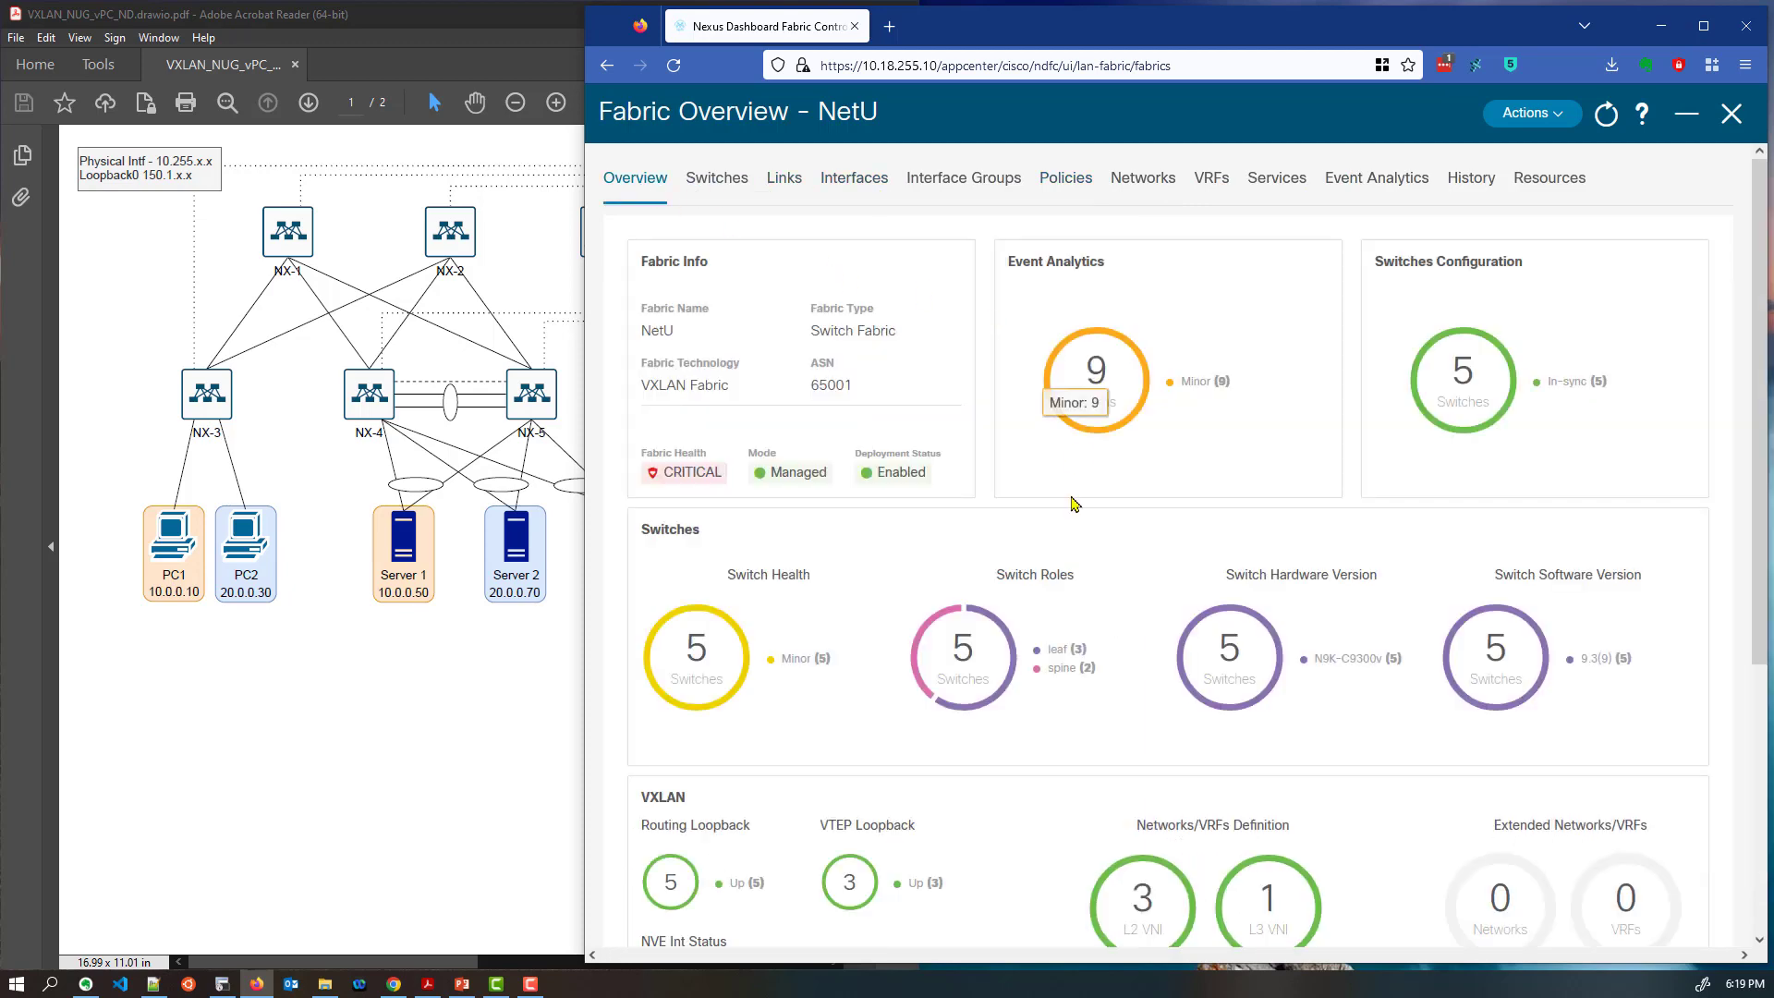
pyautogui.scroll(-2, 1072, 504)
pyautogui.scroll(2, 1073, 503)
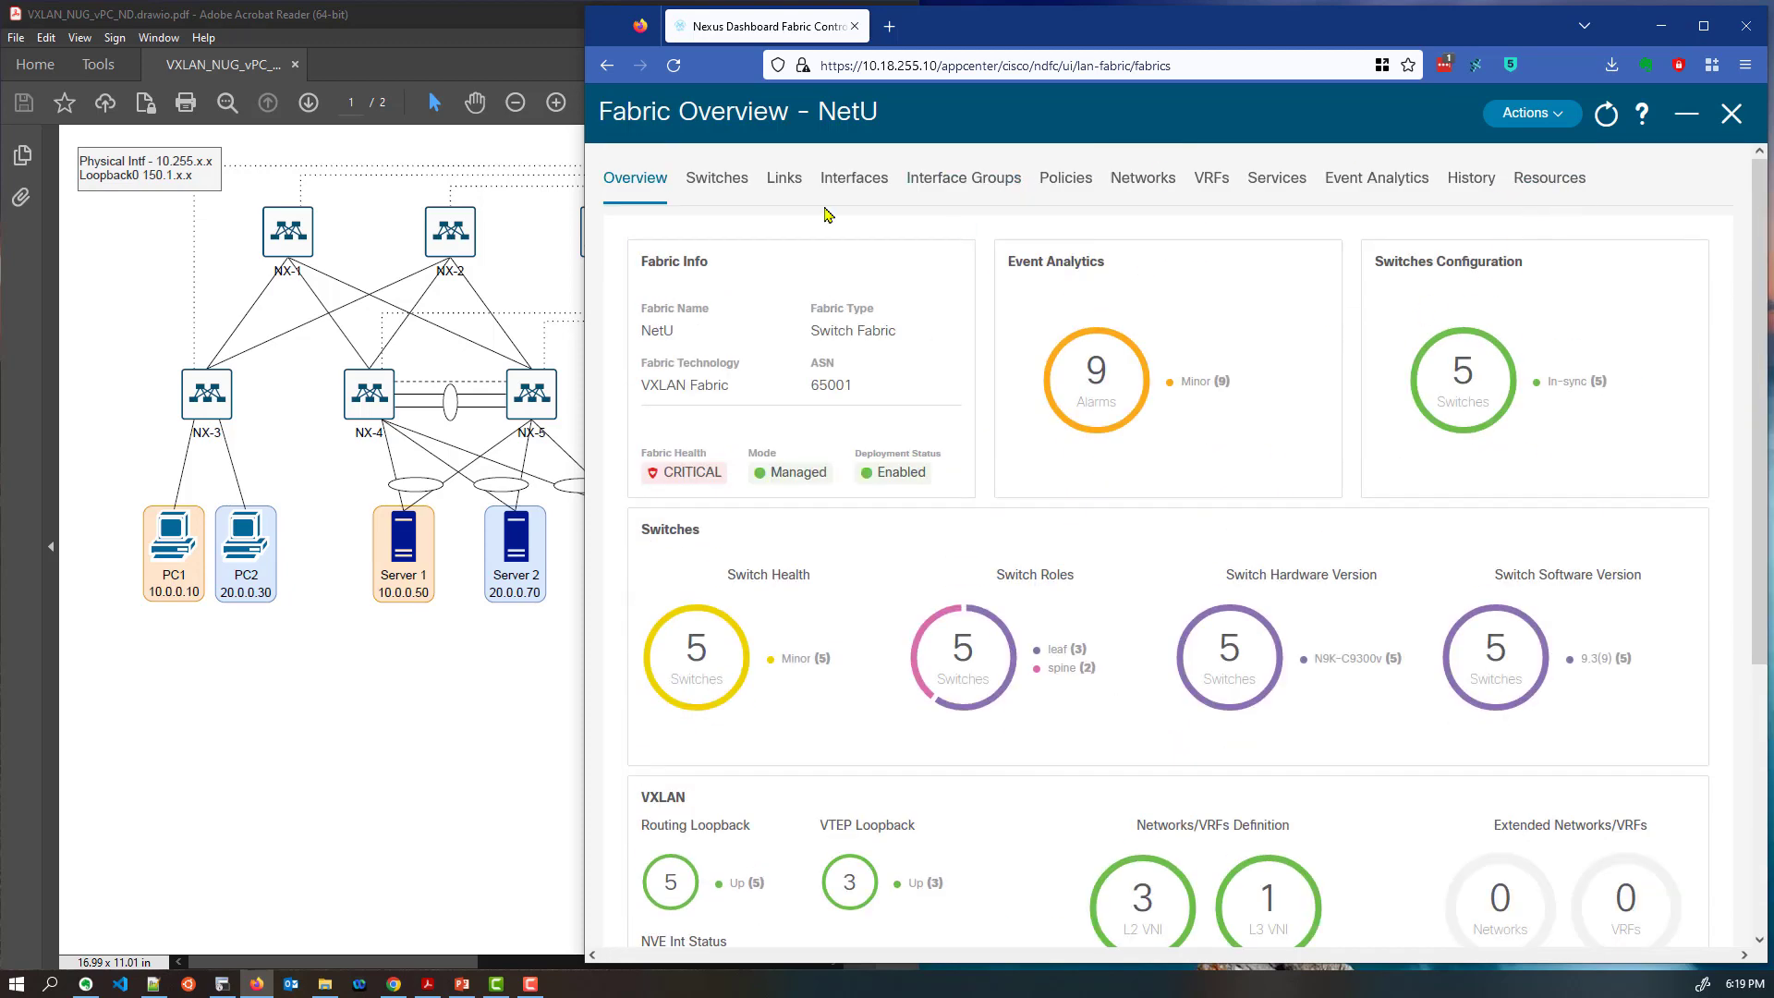
# Close the NetU fabric overview, open the data center topology, and narrow the browser window to reveal the whole network diagram
pyautogui.click(1730, 118)
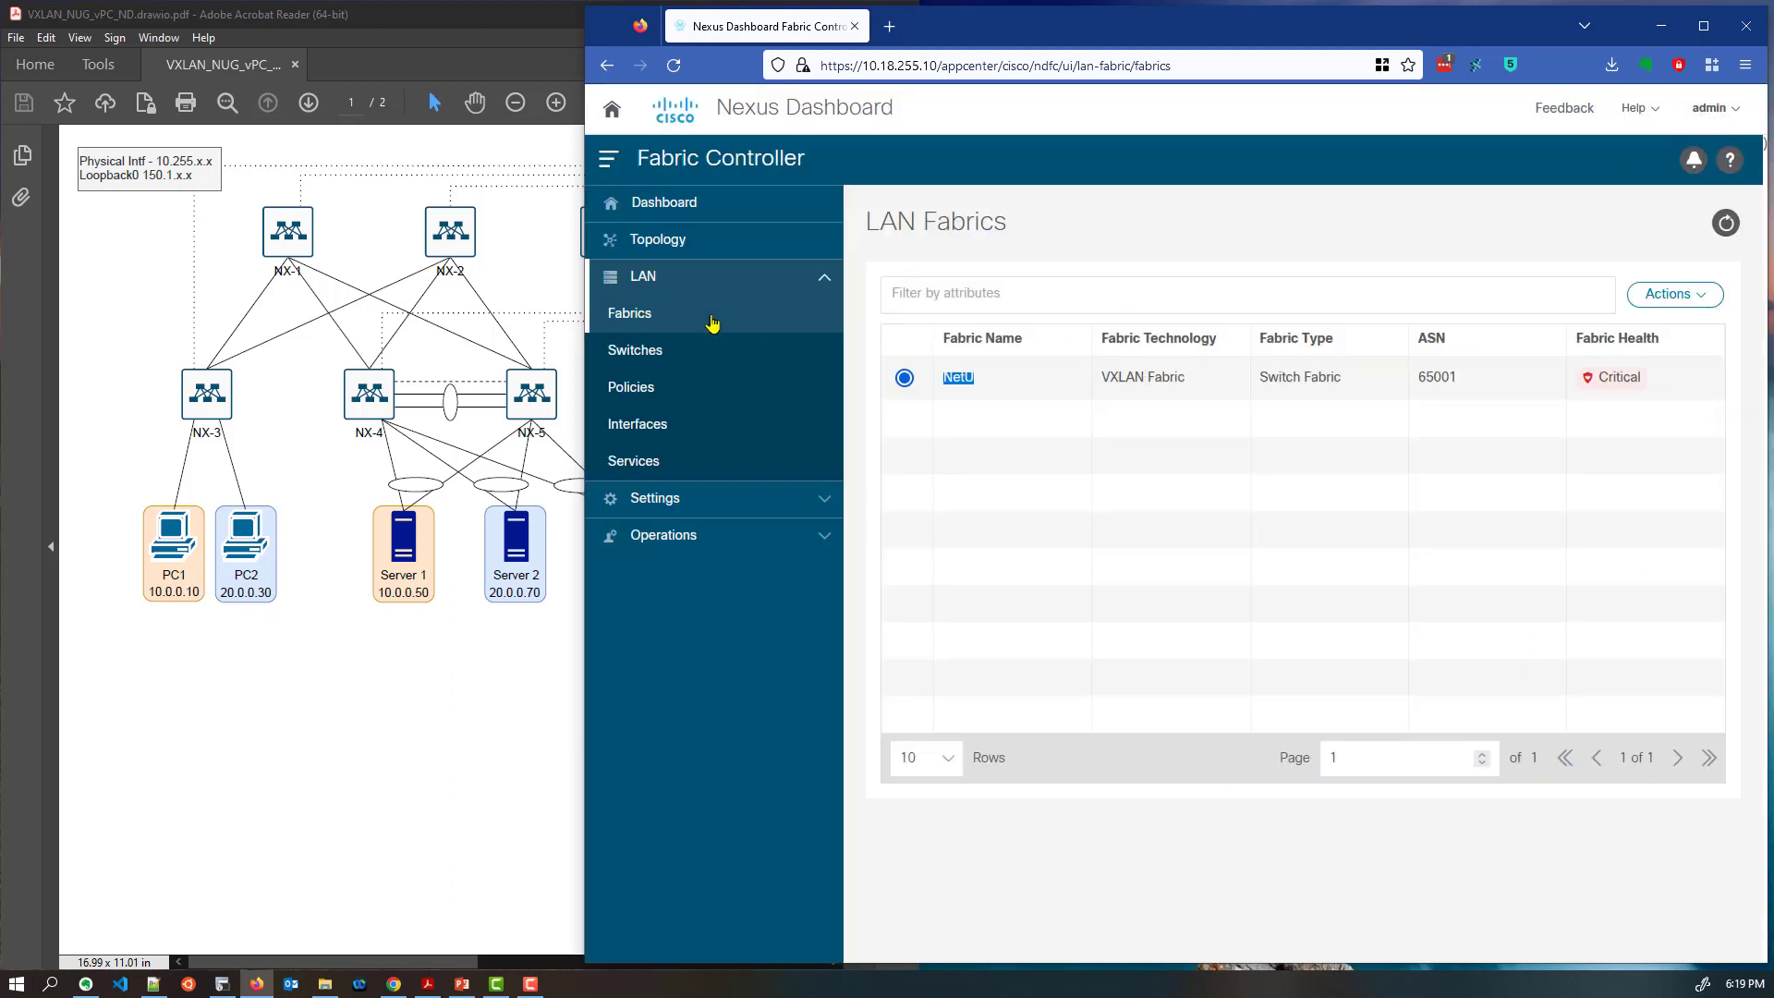
pyautogui.click(722, 240)
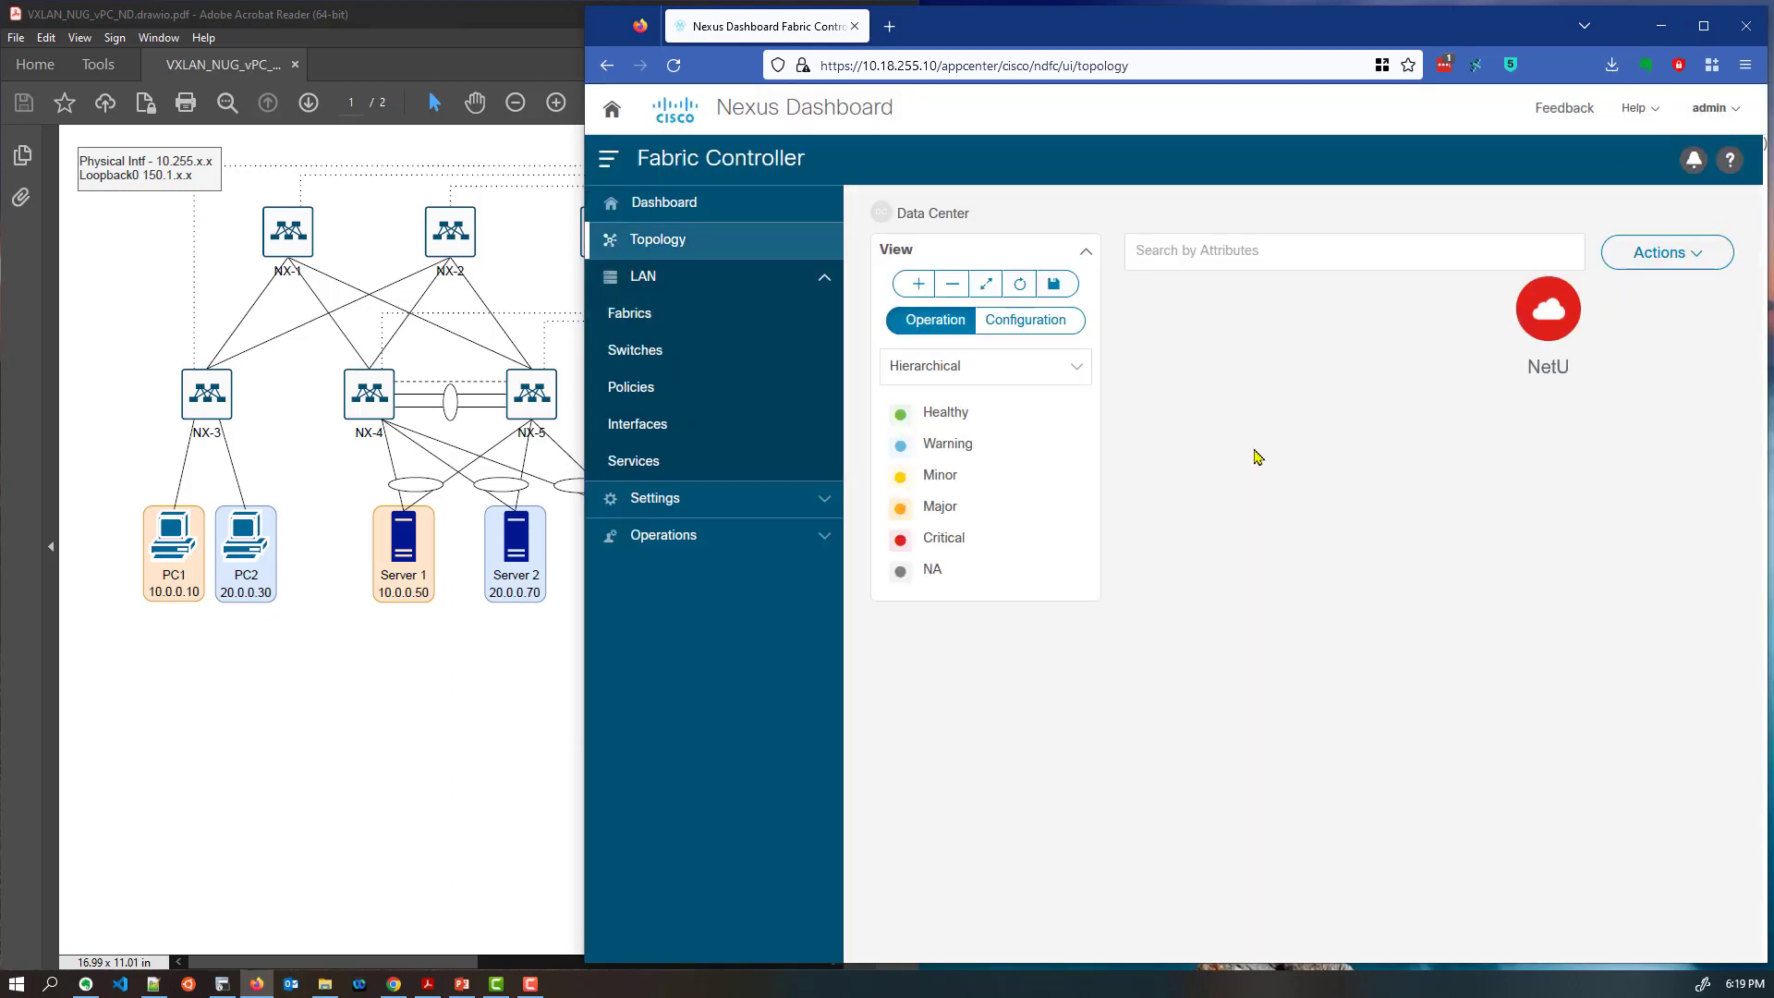
pyautogui.moveTo(580, 343); pyautogui.dragTo(833, 350)
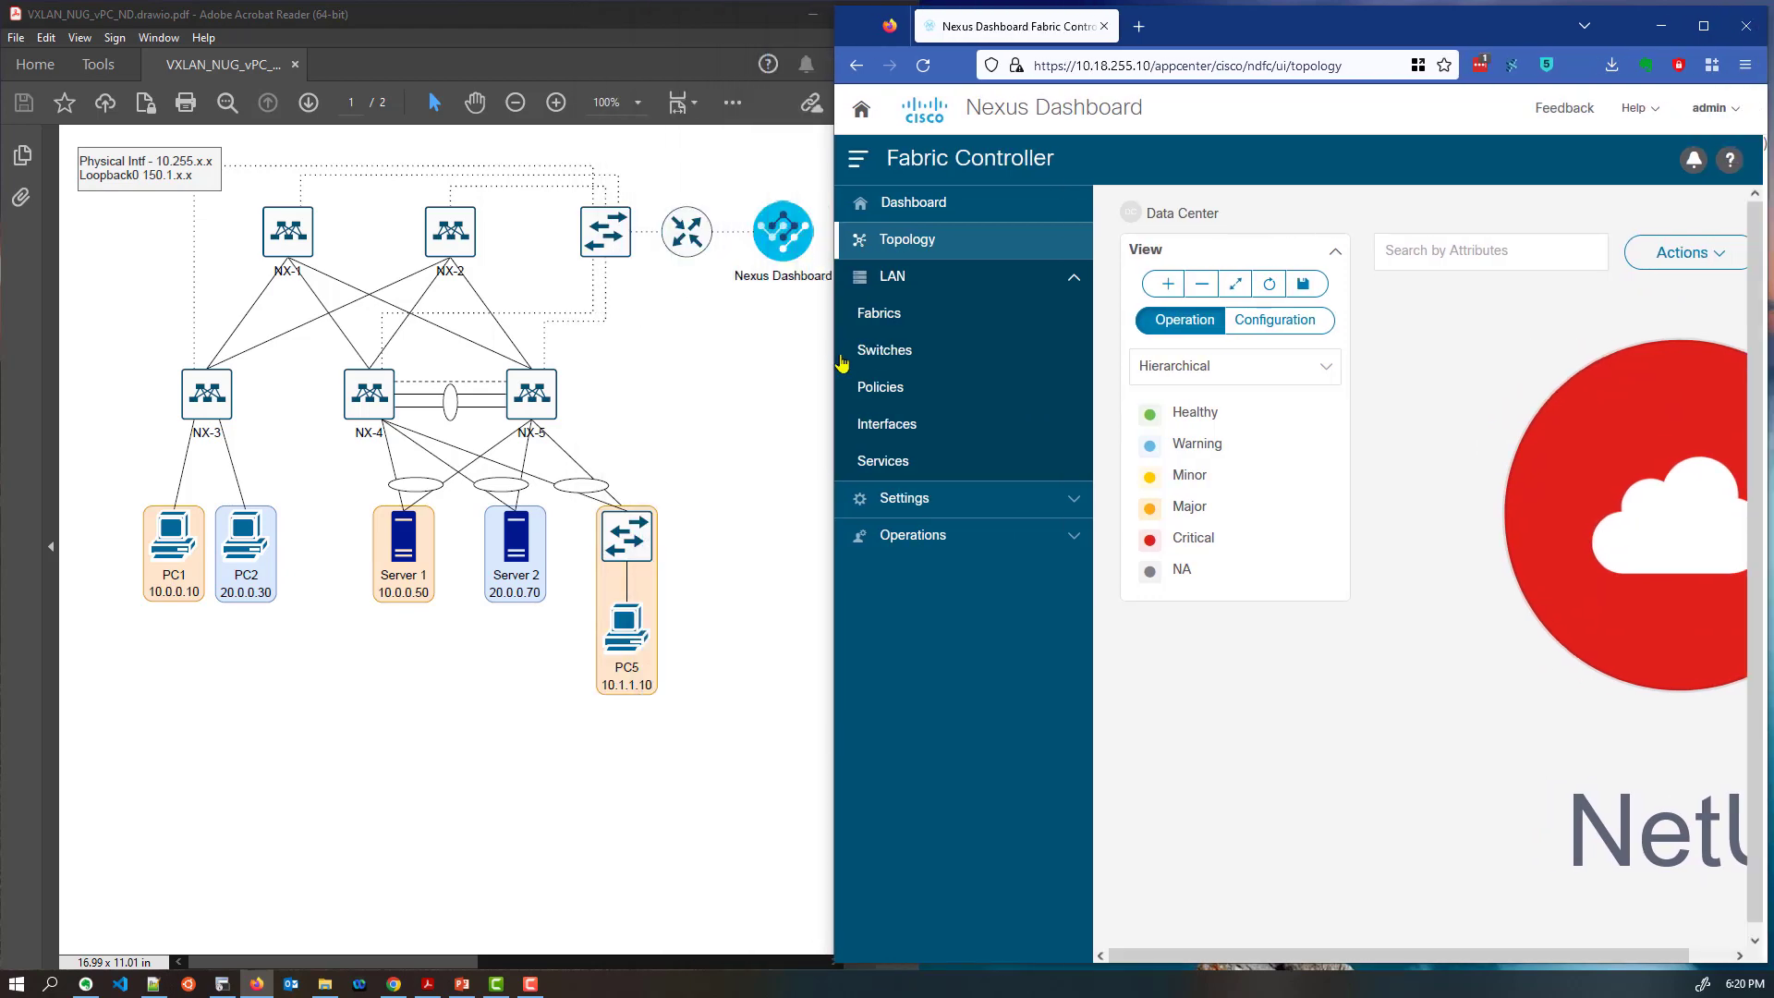